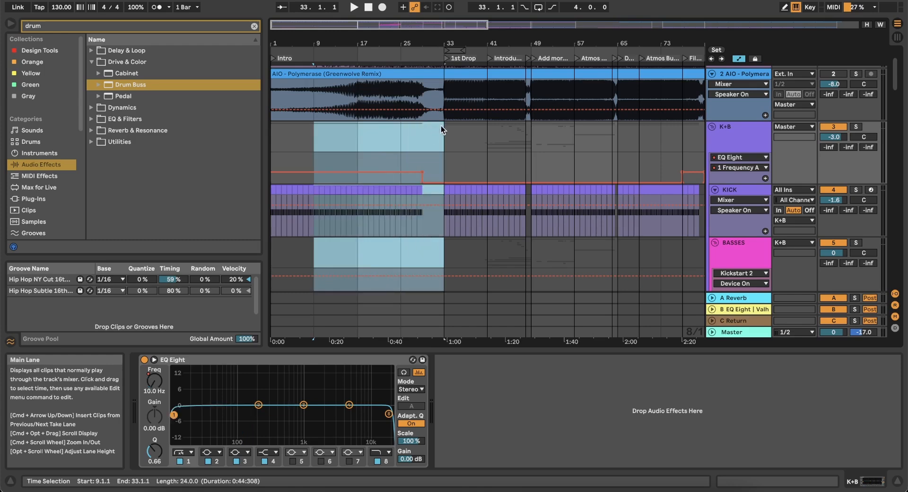
Select the intro on the K+B group track from bar 1 to bar 33
left_click(325, 146)
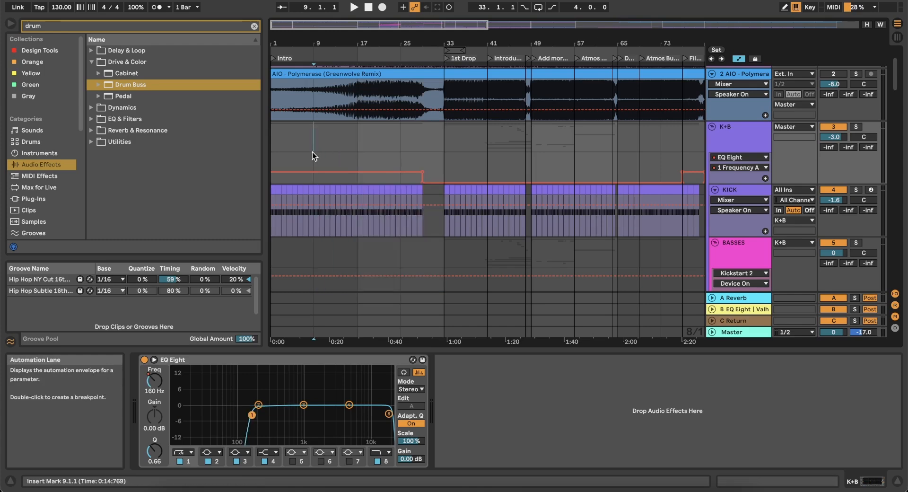
scroll(312, 152, "down", 2)
scroll(311, 154, "down", 1)
scroll(312, 155, "down", 2)
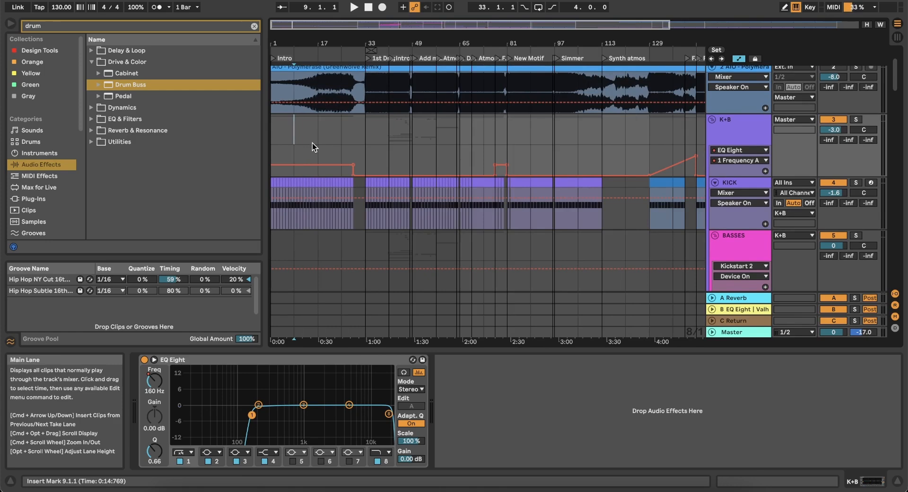
scroll(312, 143, "up", 4)
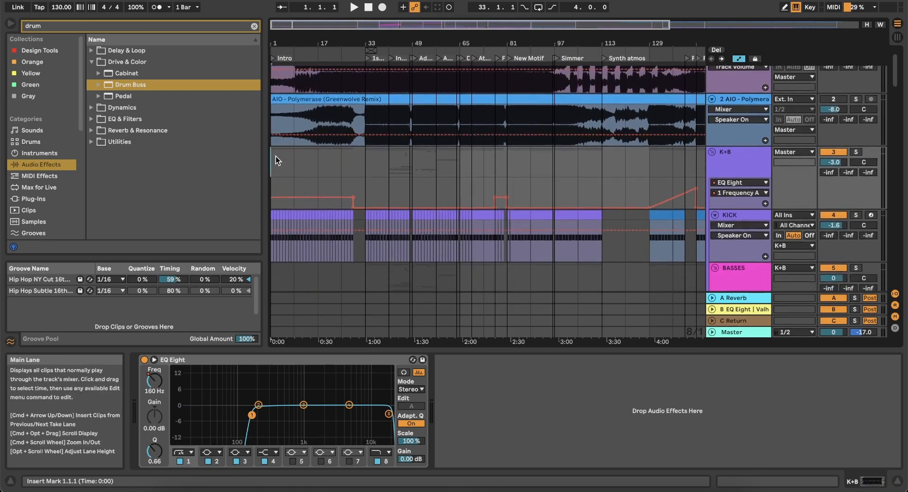
left_click_drag(276, 156, 365, 151)
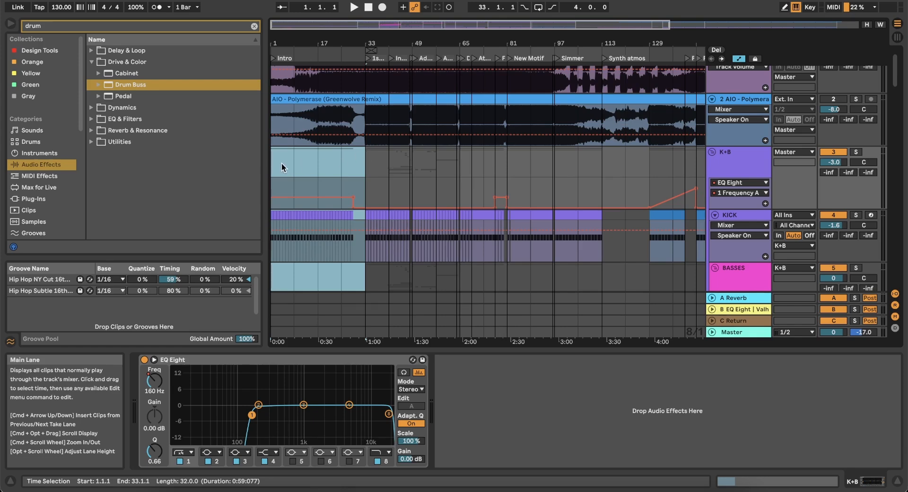
left_click_drag(281, 163, 356, 164)
Select the breakdown on the K+B group track from bar 97 to bar 145, spanning Simmer and Synth atmos
scroll(357, 164, "right", 5)
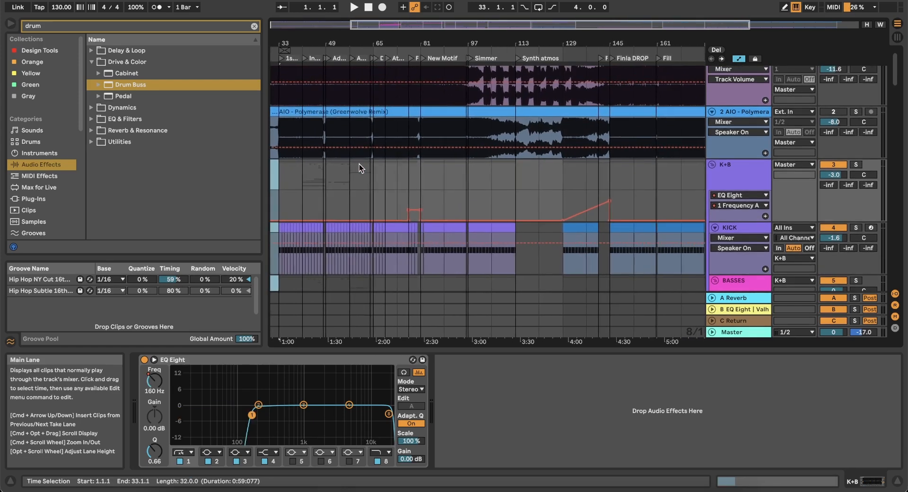
left_click(466, 168)
left_click_drag(466, 170, 608, 176)
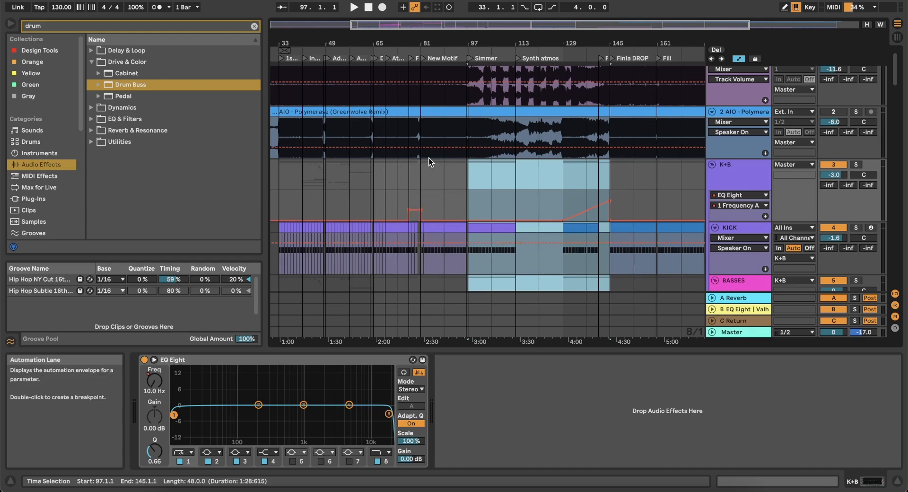
Examine which bass, synth and drum tracks contain clips in the section between bars 97 and 145
scroll(440, 183, "down", 2)
scroll(440, 184, "down", 3)
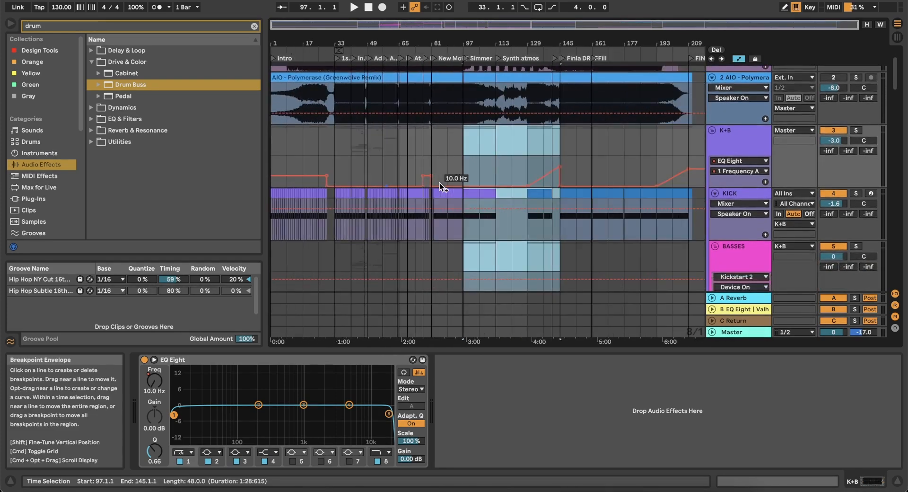
scroll(440, 184, "down", 8)
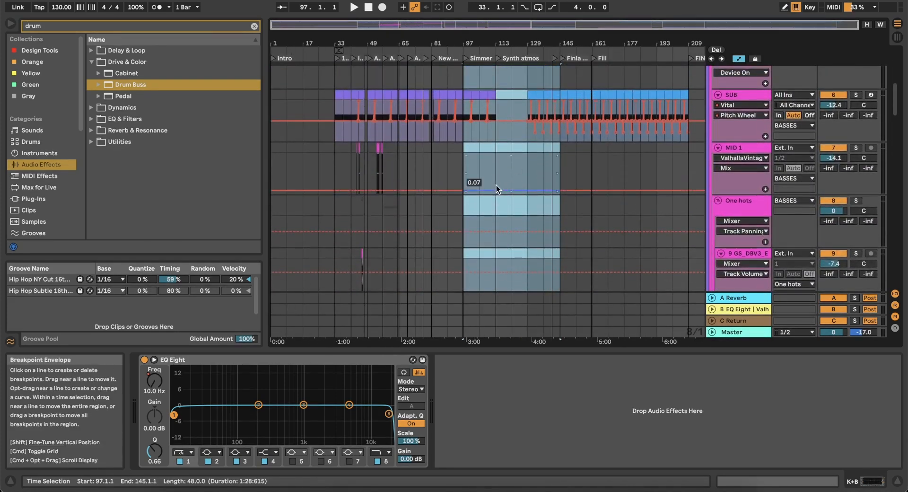
scroll(495, 185, "up", 3)
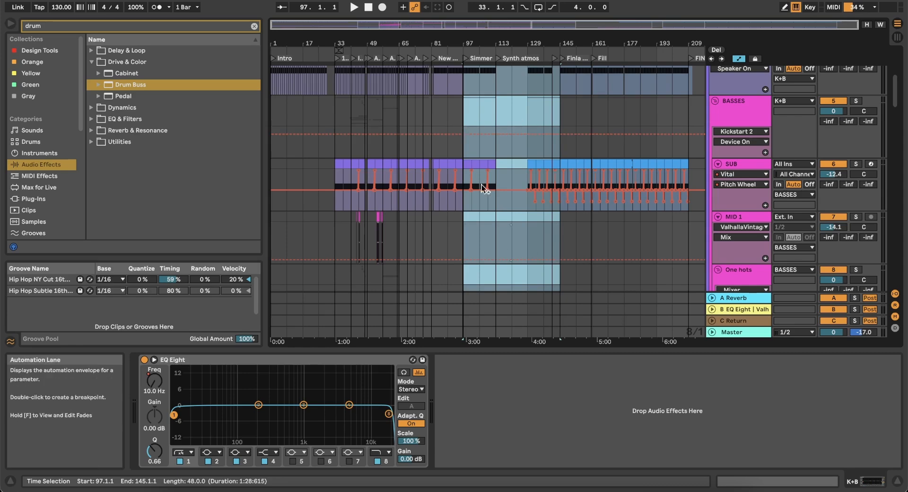
scroll(484, 237, "down", 13)
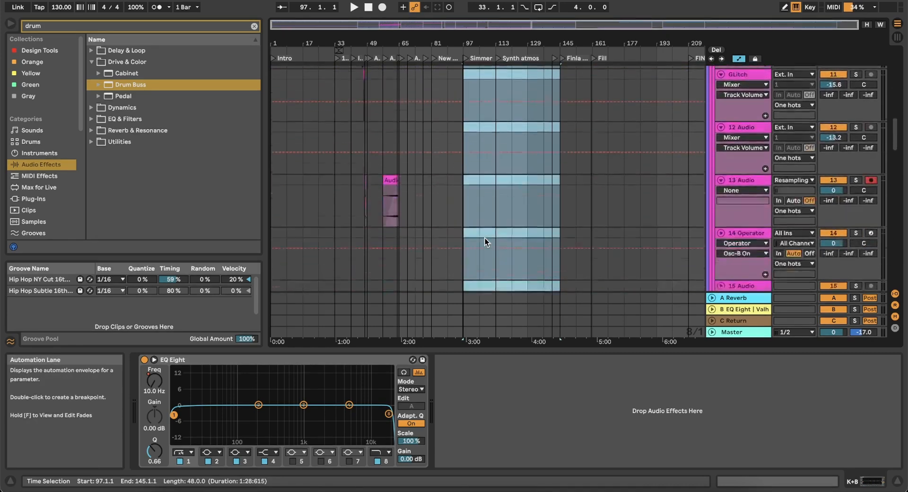
scroll(484, 237, "down", 15)
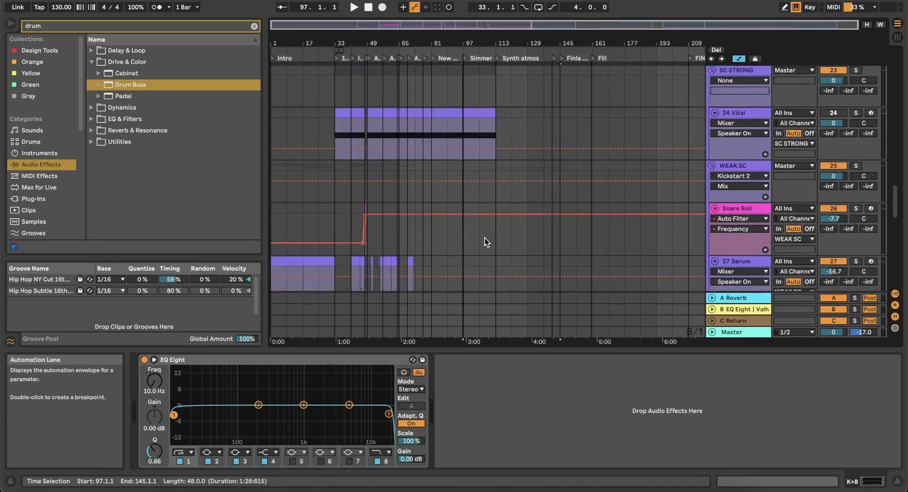
scroll(484, 237, "down", 15)
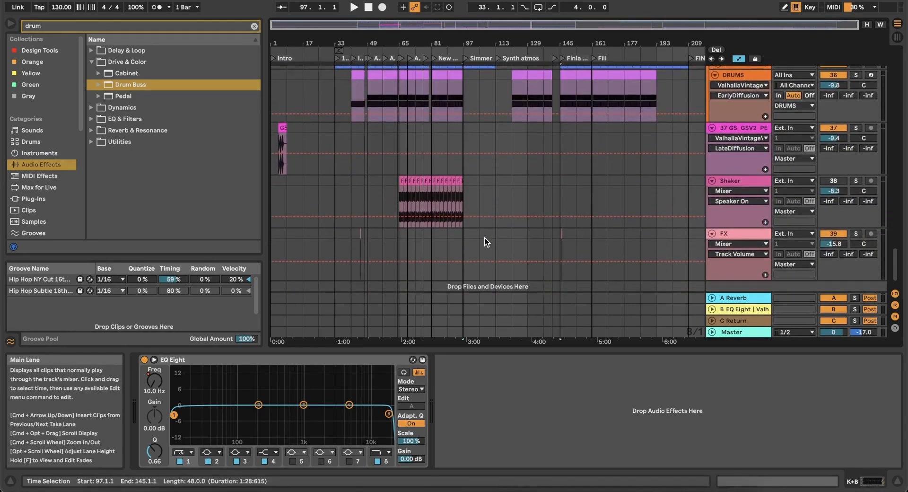
scroll(484, 238, "up", 3)
scroll(485, 235, "down", 4)
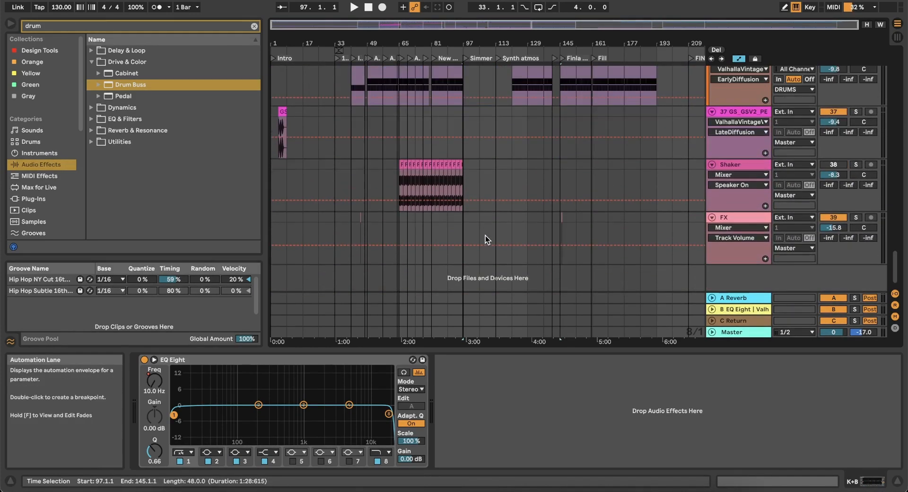
scroll(516, 163, "up", 5)
scroll(527, 138, "up", 5)
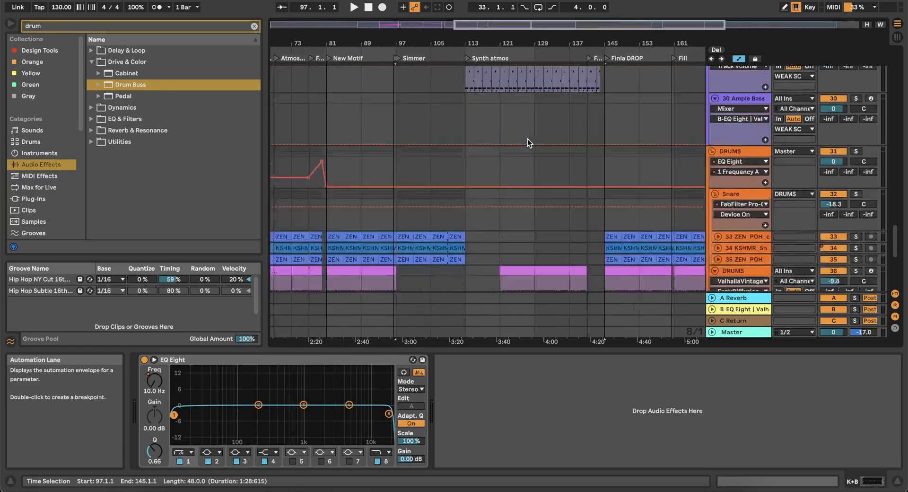
scroll(527, 138, "up", 4)
scroll(526, 138, "down", 5)
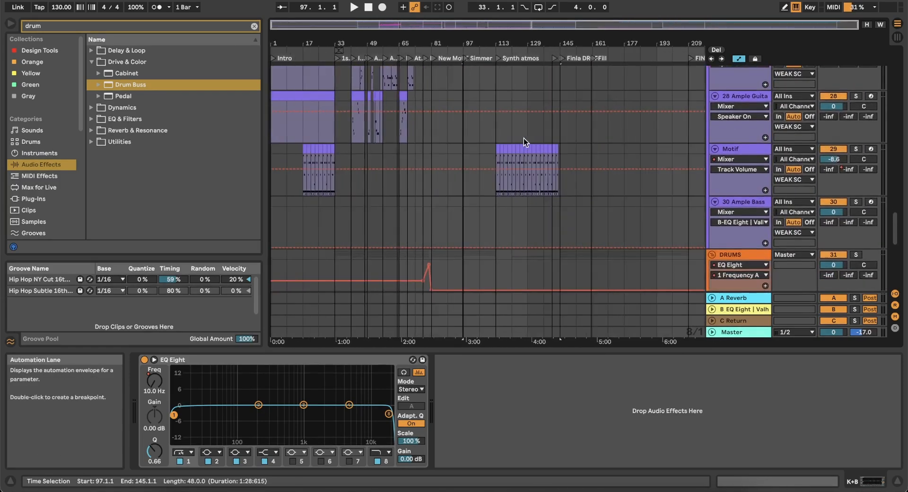
Solo the Motif track and play its first Synth atmos clip from bar 113
left_click(497, 149)
scroll(495, 148, "up", 3)
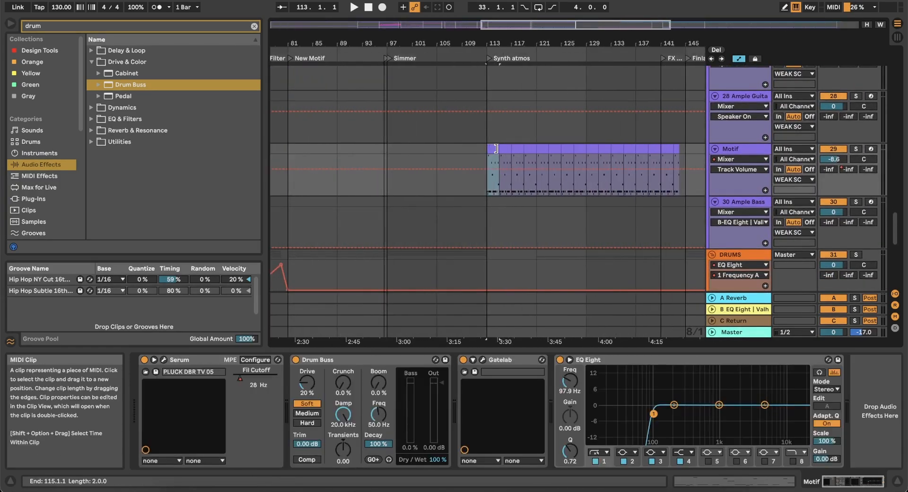
left_click(856, 149)
scroll(487, 159, "up", 5)
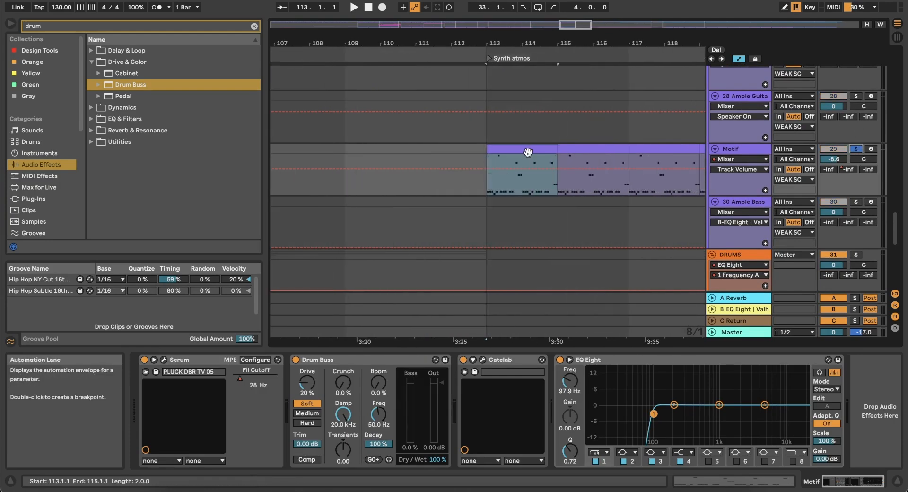
key("space")
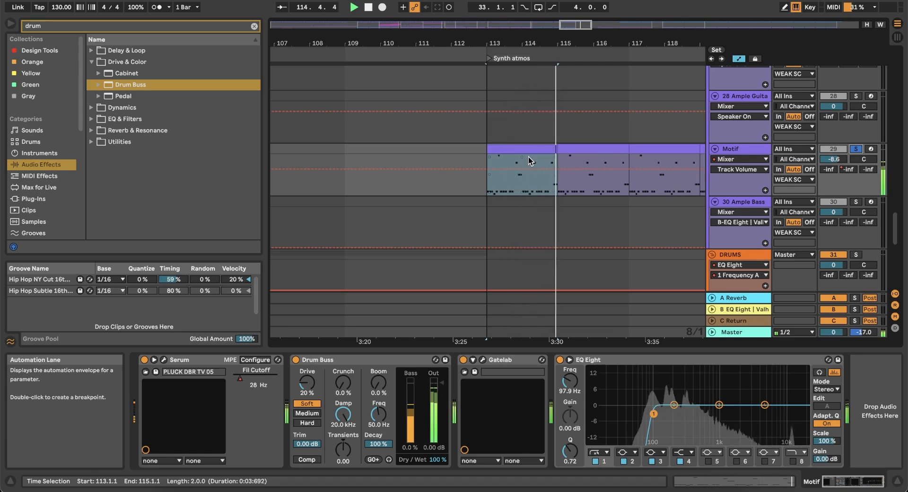
key("space")
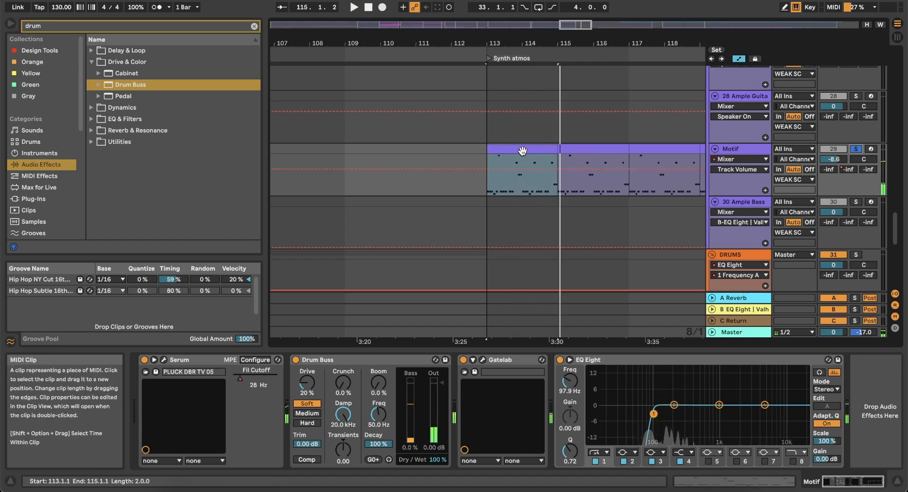
Open the Motif clip in an enlarged note editor and examine its note pattern and velocities
left_click(735, 480)
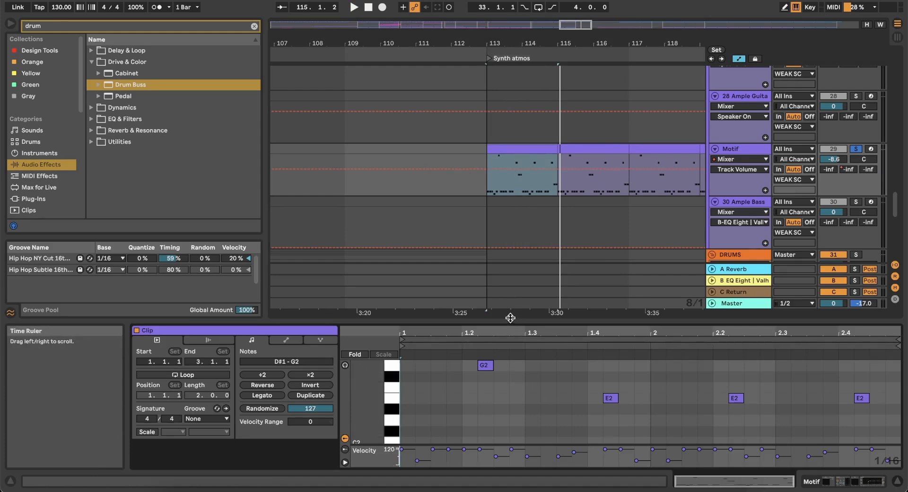
left_click_drag(509, 319, 510, 225)
scroll(490, 325, "down", 3)
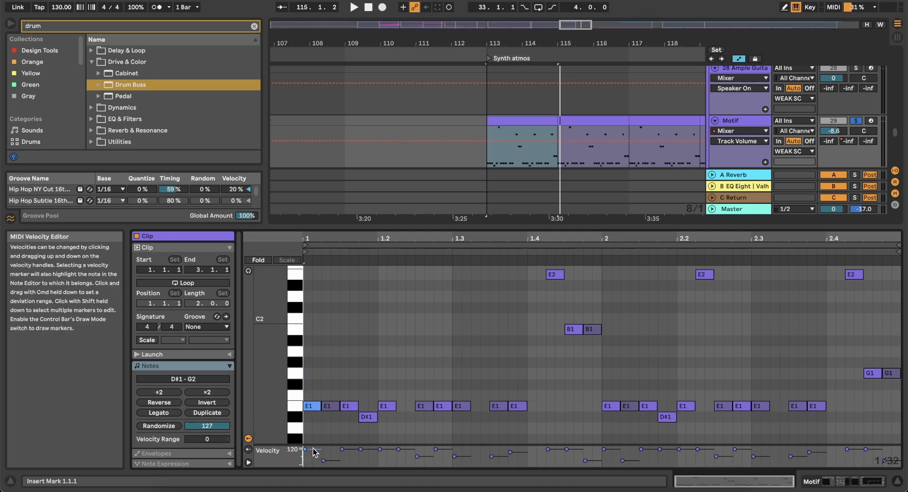
scroll(570, 361, "up", 3)
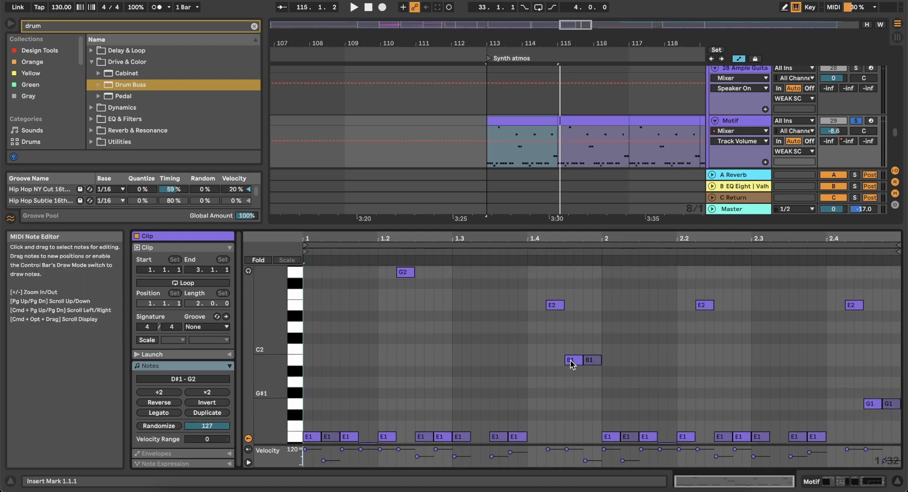
scroll(404, 392, "down", 2)
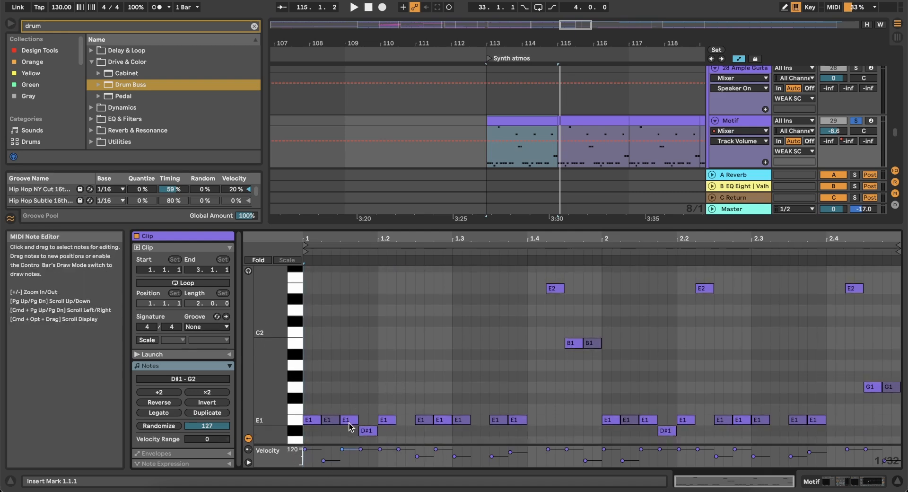
scroll(347, 423, "up", 4)
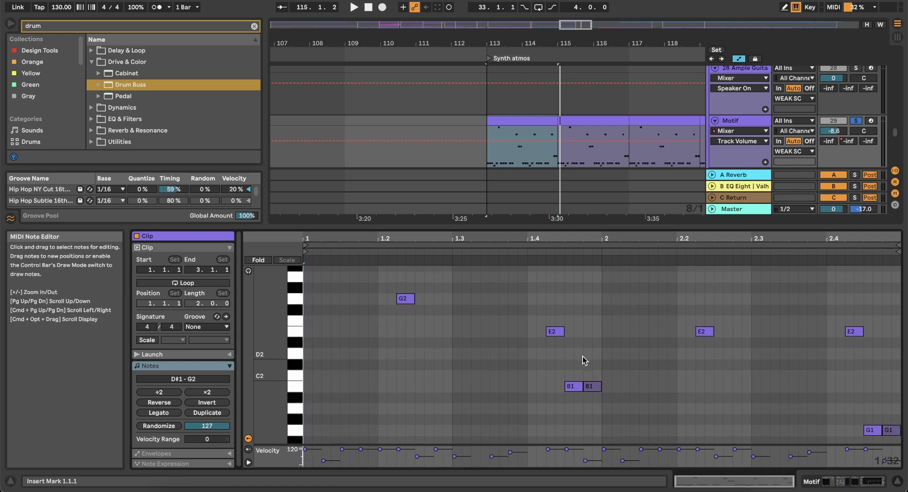
scroll(588, 391, "down", 8)
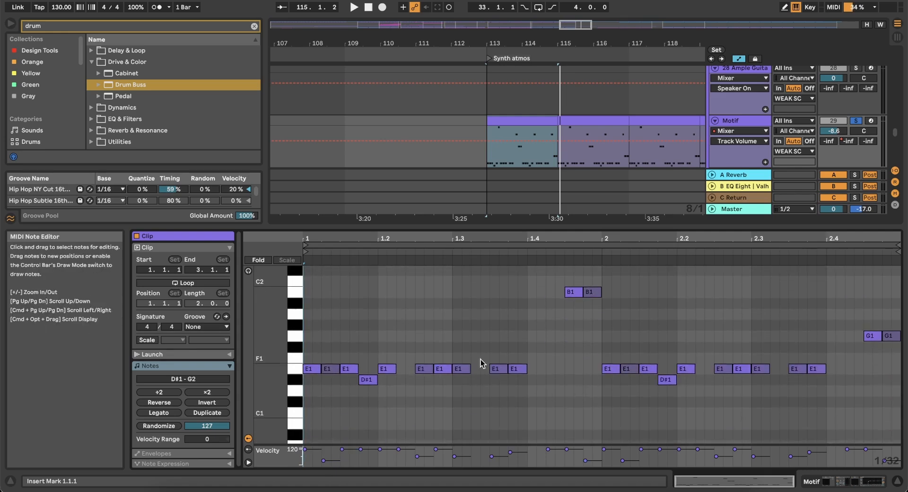
scroll(534, 320, "up", 5)
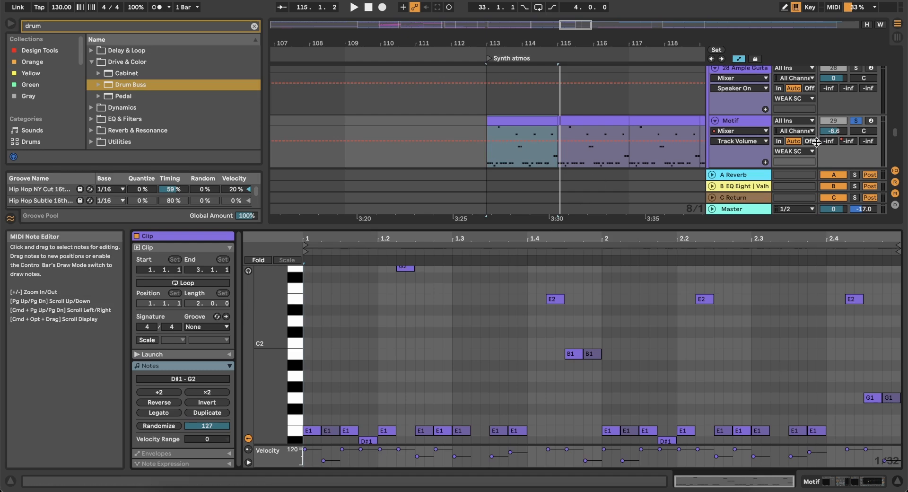
Inspect the Serum patch and the Gatelab gate pattern on the Motif track, closing each plug-in window after viewing
left_click(840, 481)
left_click(163, 359)
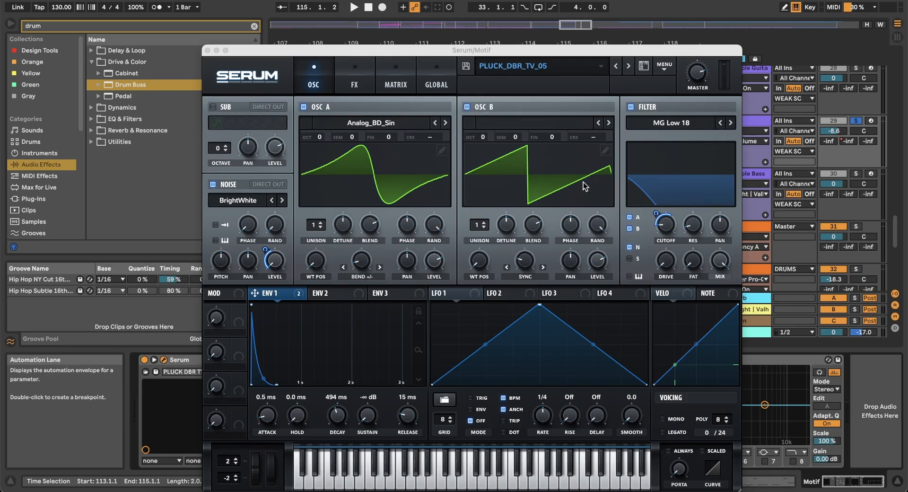
mouse_move(670, 227)
mouse_move(276, 266)
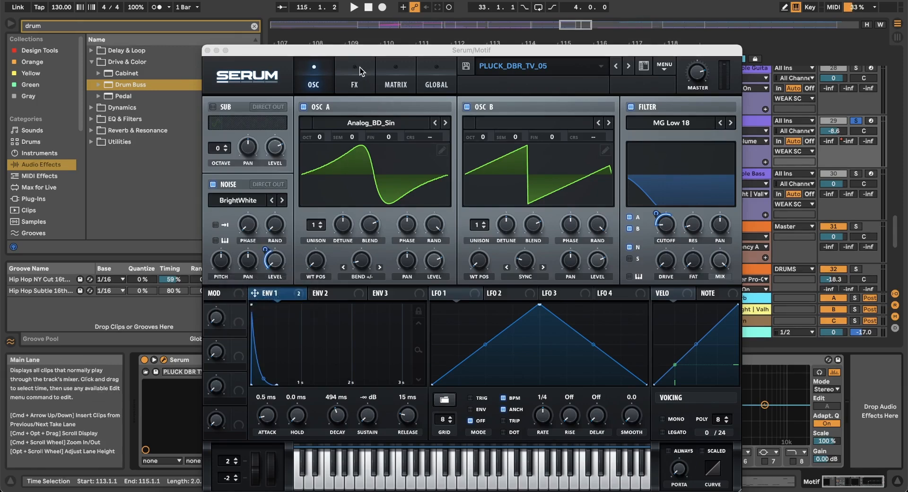
left_click(208, 50)
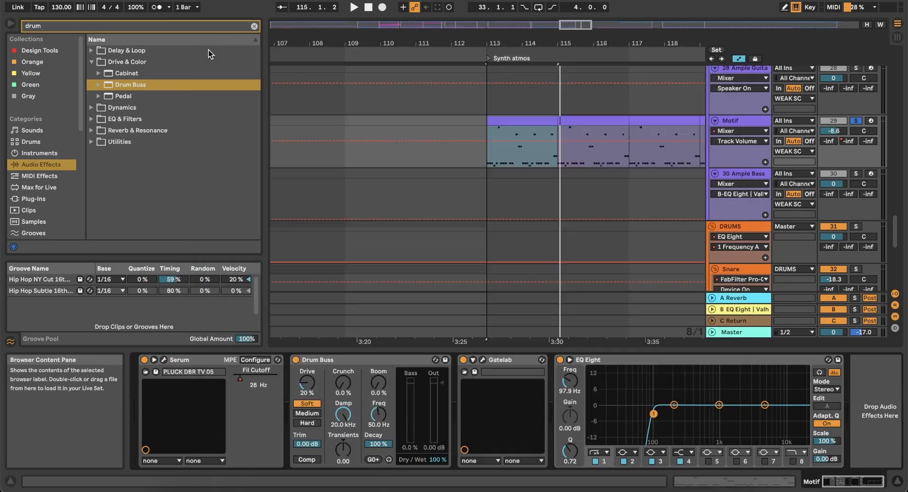
left_click(480, 359)
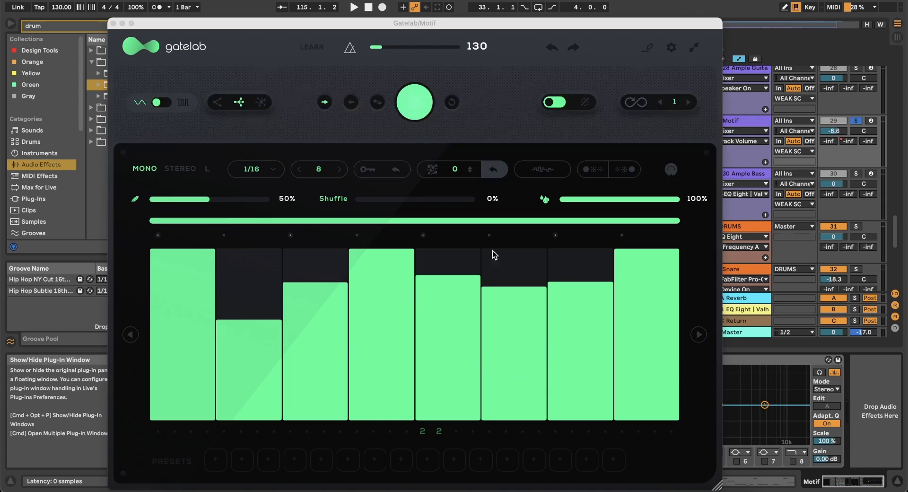
left_click(113, 24)
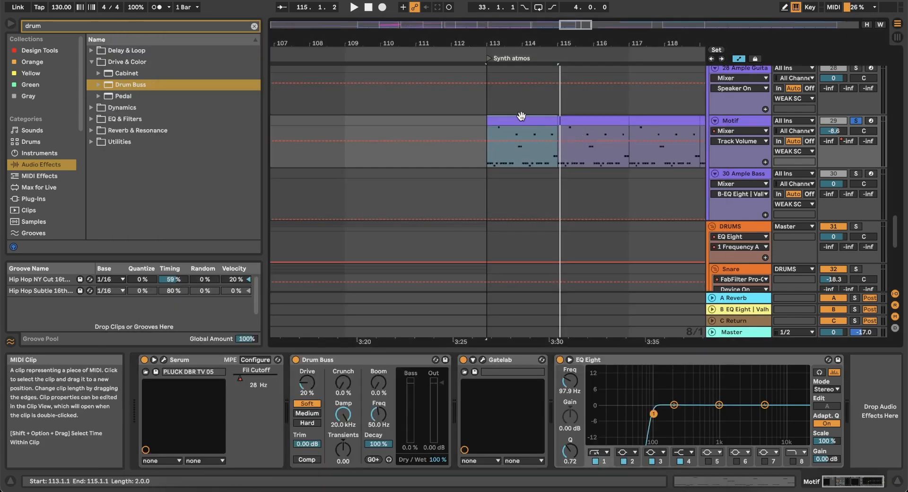
Play the soloed Motif part again to hear its sound through the device chain, and stop playback
scroll(521, 115, "down", 3)
key("space")
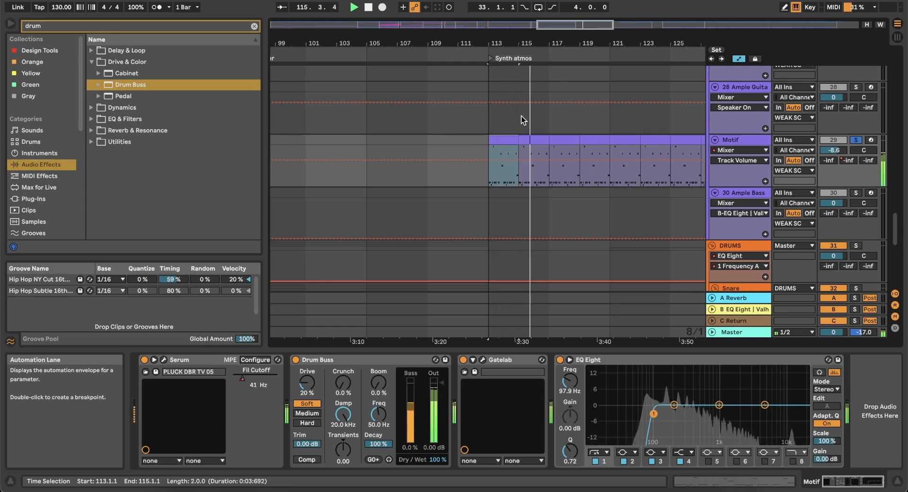
key("space")
Show the full arrangement timeline from the Motif track back up to the reference tracks
scroll(563, 141, "down", 7)
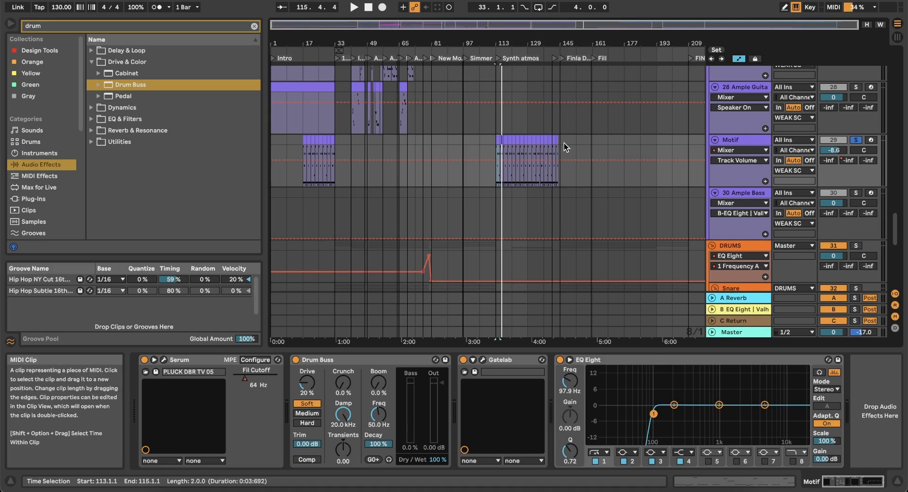
scroll(425, 142, "down", 2)
scroll(425, 142, "up", 5)
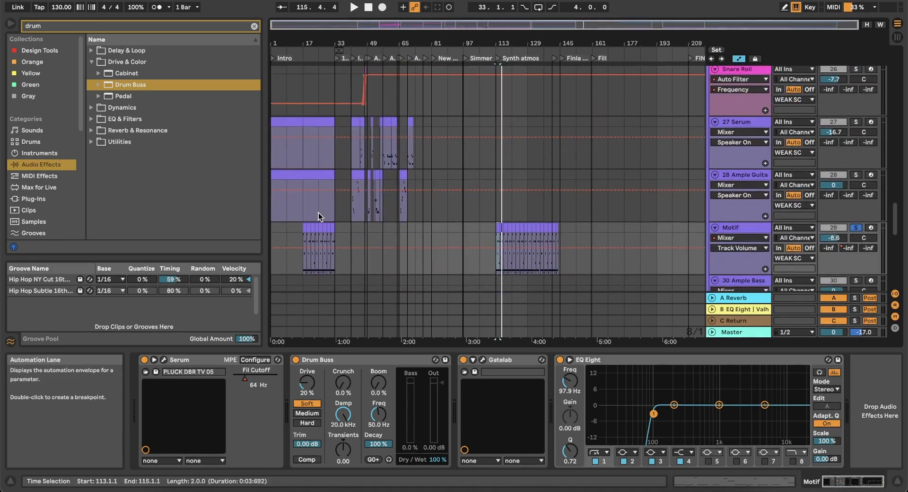
scroll(319, 212, "up", 10)
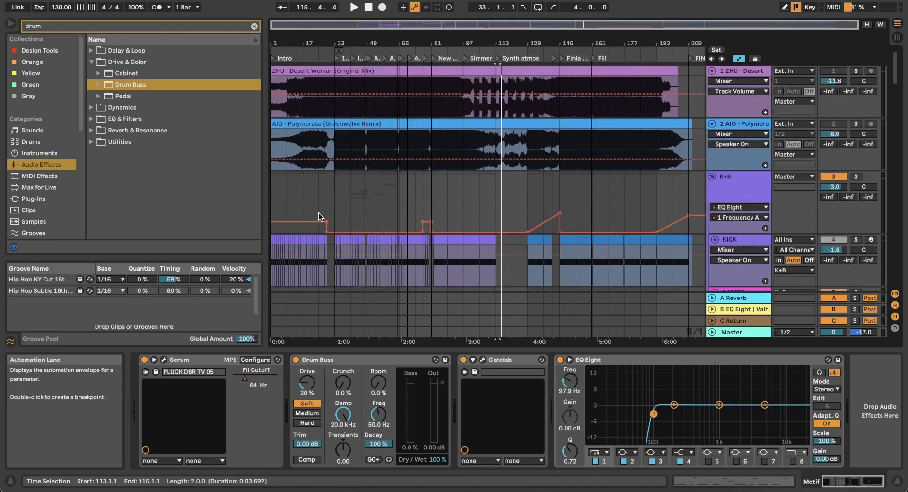
Solo the AIO - Polymerase reference track, play its intro from bars 17 and 9, and stop playback
left_click(857, 124)
left_click(300, 180)
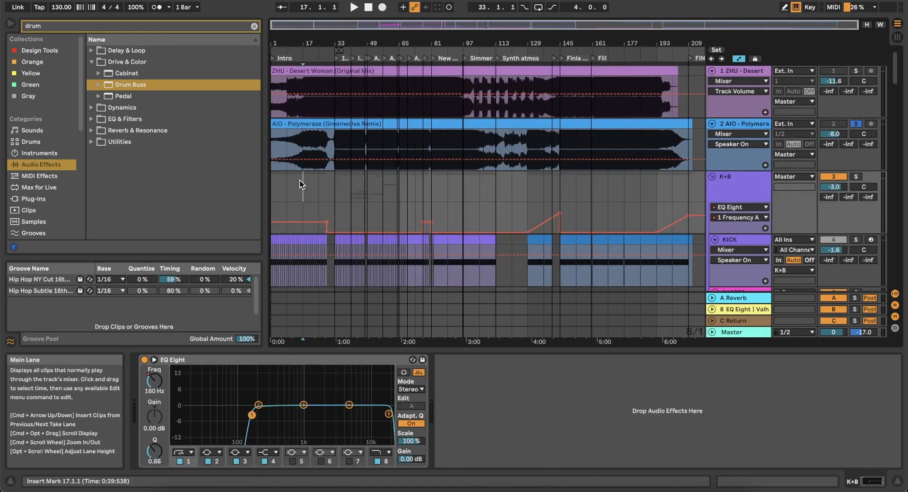
scroll(299, 177, "up", 5, "super")
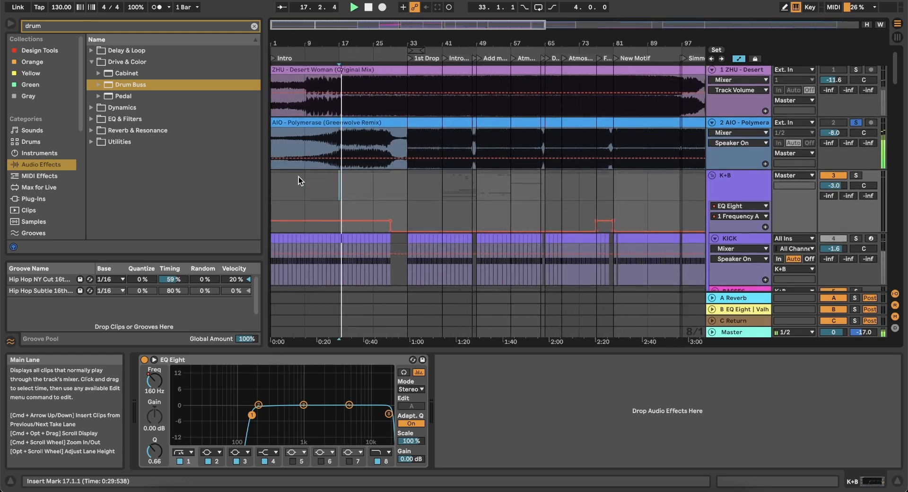
key("Left")
key("space")
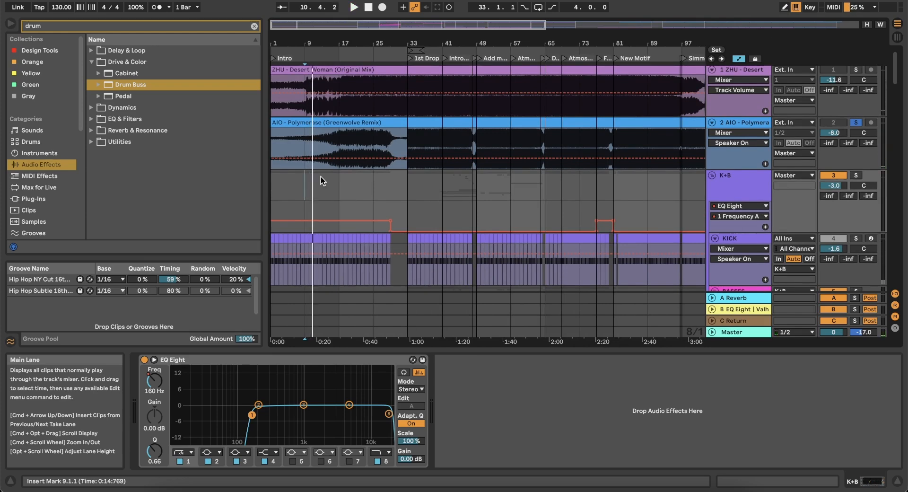
Bring the BASSES and SUB tracks into view and briefly replay the soloed reference from bar 9
scroll(321, 177, "down", 1)
scroll(319, 174, "up", 3)
scroll(320, 174, "left", 3)
scroll(320, 174, "down", 1)
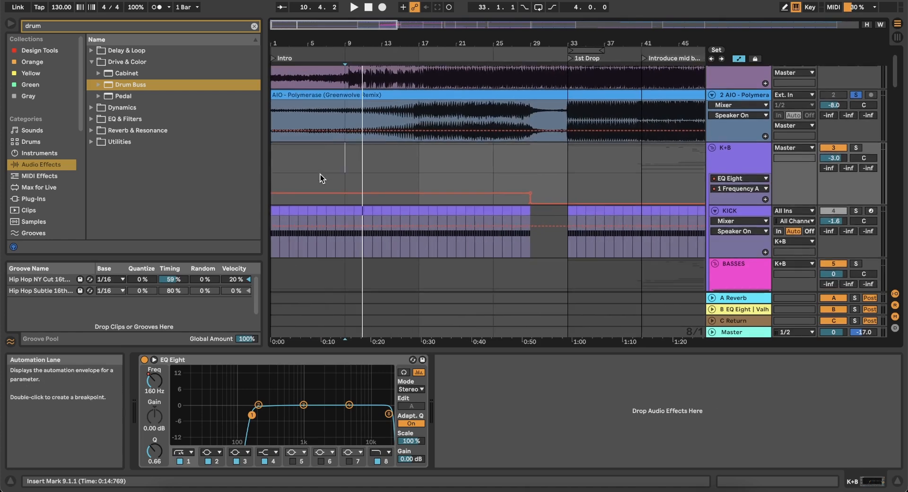
scroll(320, 175, "down", 5)
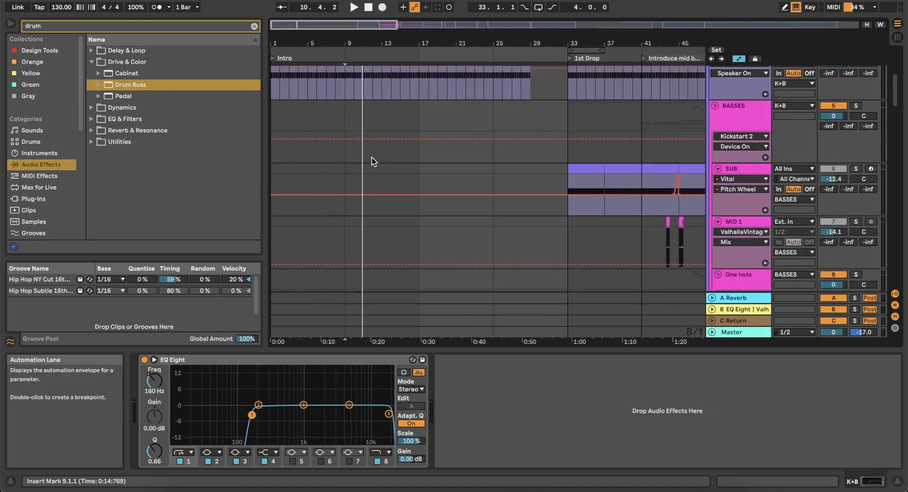
key("space")
key("space")
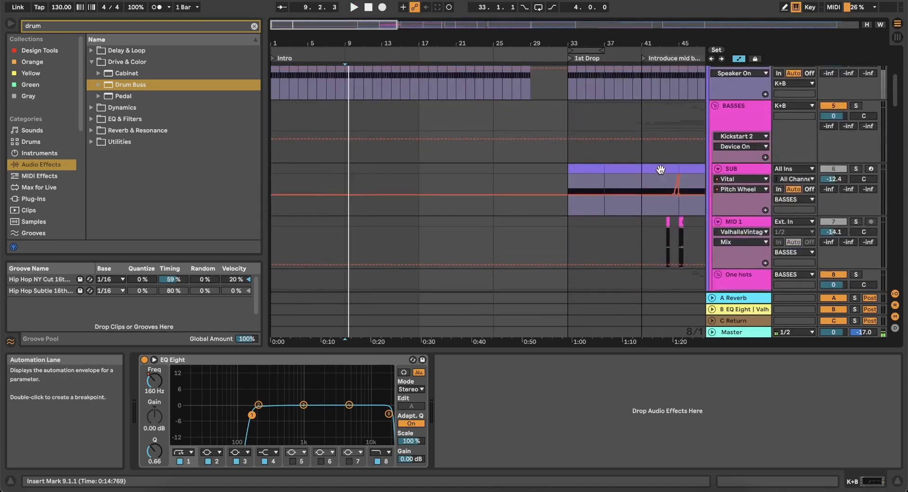
Copy the first-drop SUB clips from bars 33 to 48 and paste them at bar 1 in the intro
left_click(573, 166)
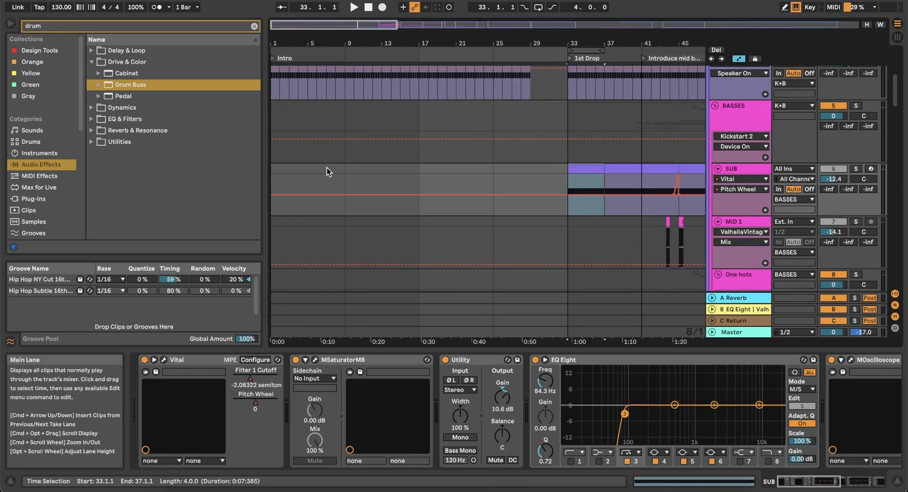
scroll(503, 163, "right", 3)
left_click(619, 167, "shift")
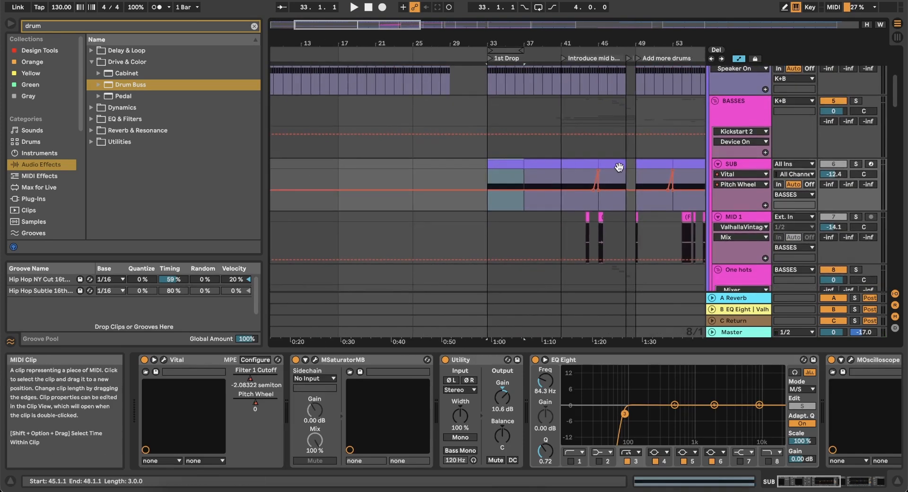
scroll(620, 169, "left", 4)
left_click(288, 166)
key("ctrl+v")
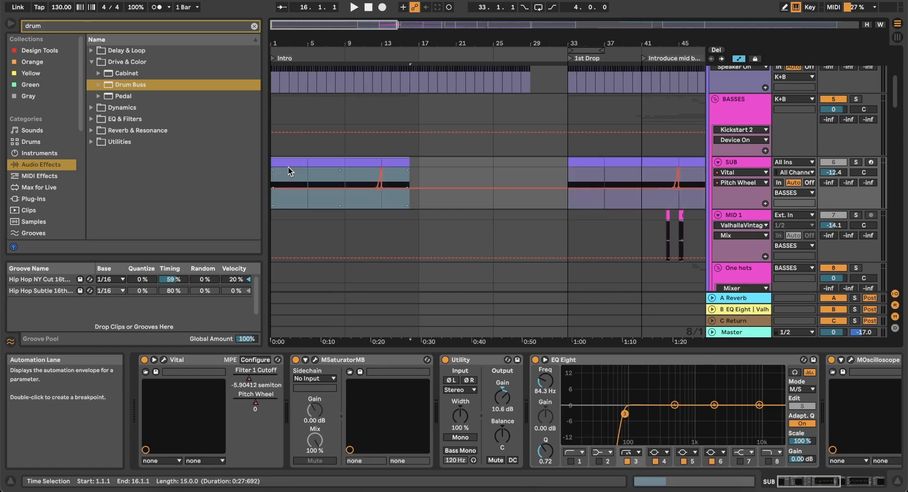
Paste a second copy of the SUB clips at bar 17, undoing the duplicate placed at bar 16
key("ctrl+d")
key("ctrl+z")
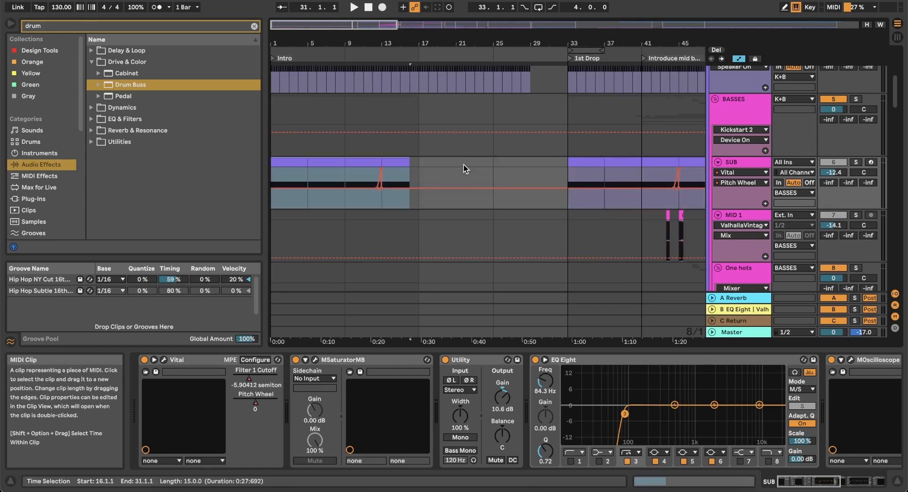
left_click(419, 172)
key("ctrl+v")
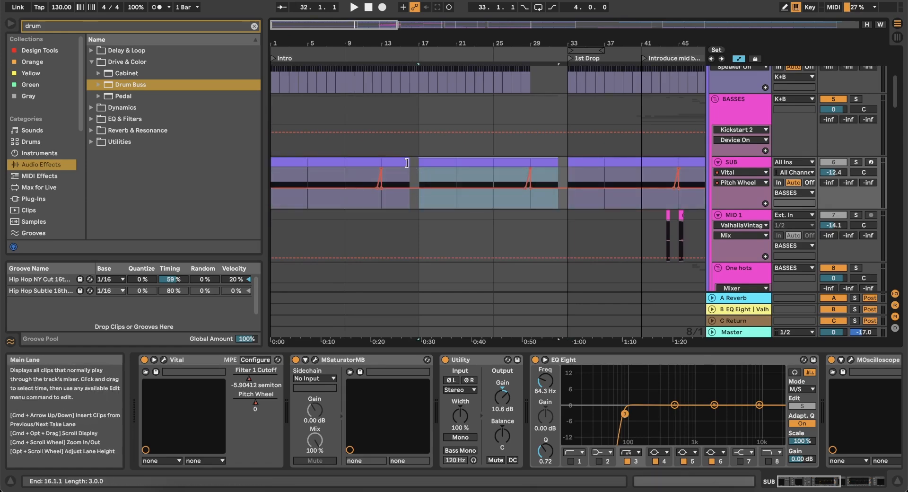
Extend the intro SUB clip that starts at bar 13 so it ends at bar 17
left_click_drag(416, 172, 382, 172)
scroll(479, 160, "up", 3)
scroll(479, 158, "down", 1)
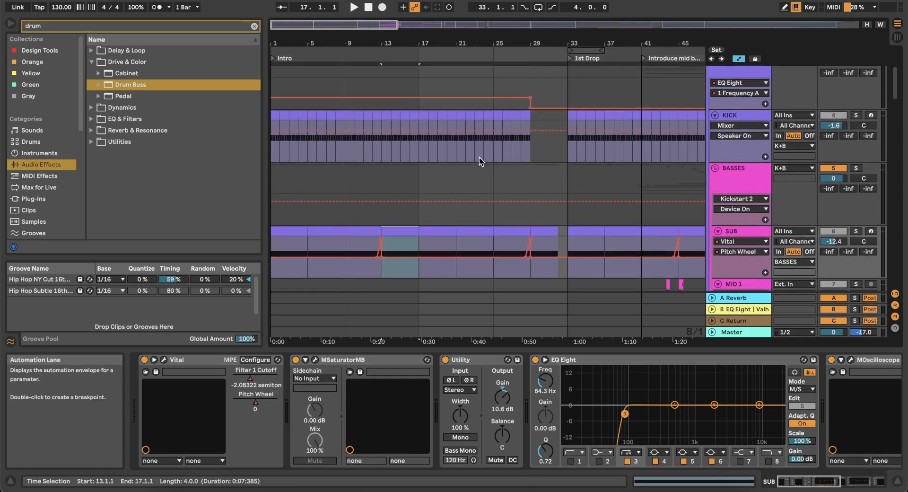
Delete the SUB clip between bars 29 and 32, in the gap before the first drop
scroll(541, 168, "up", 3)
scroll(541, 167, "down", 2)
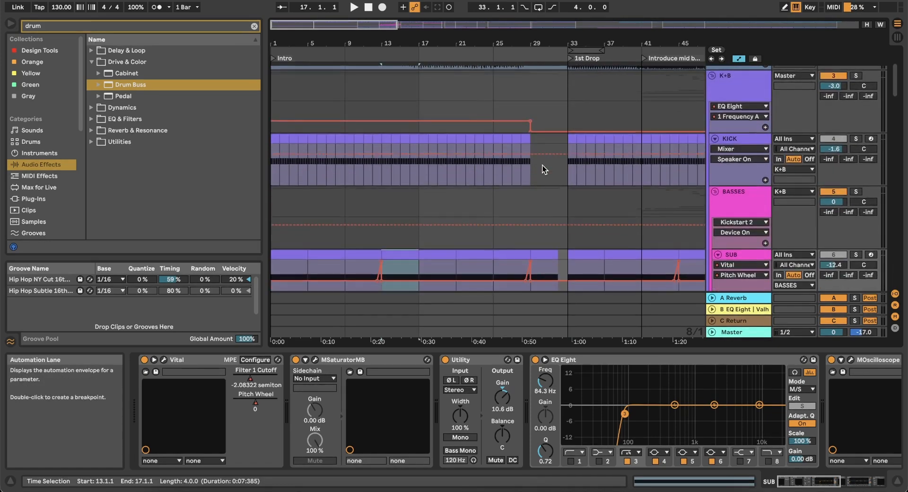
left_click(545, 253)
key("Delete")
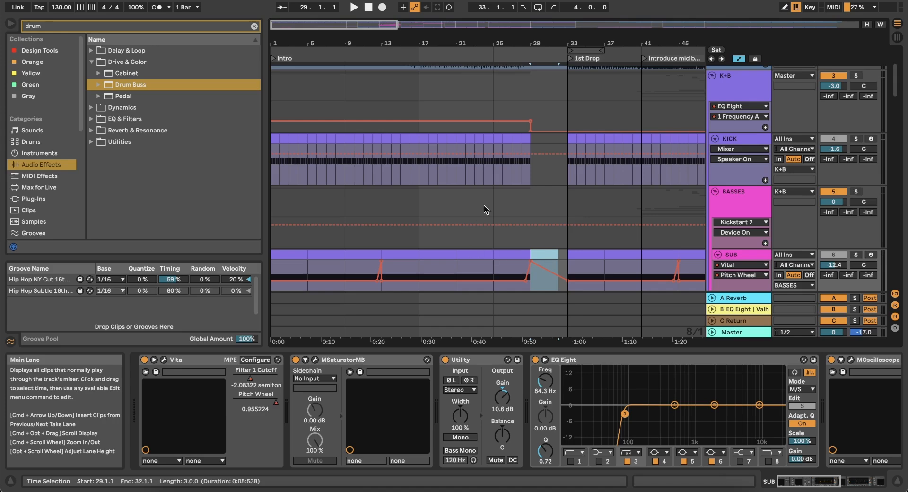
Inspect the EQ Eight filter 1 frequency automation on the K+B group and briefly play from bar 25
scroll(523, 221, "up", 3)
left_click(530, 147)
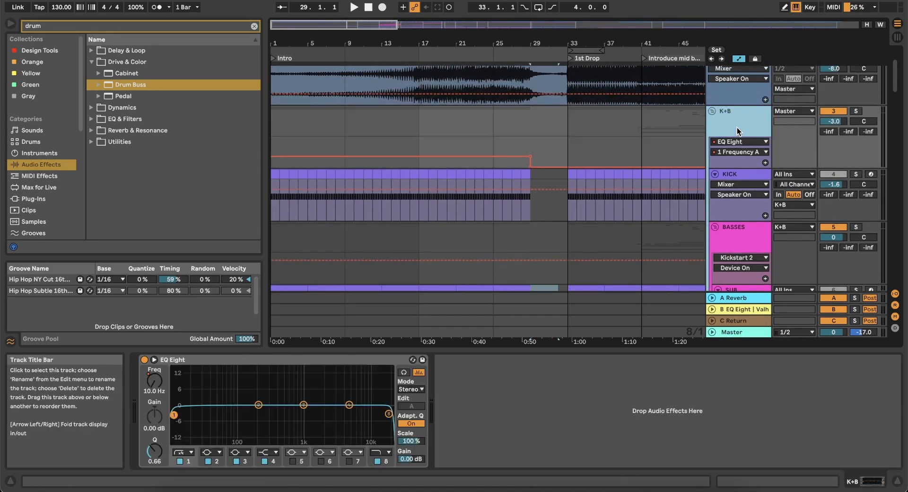
left_click(153, 381)
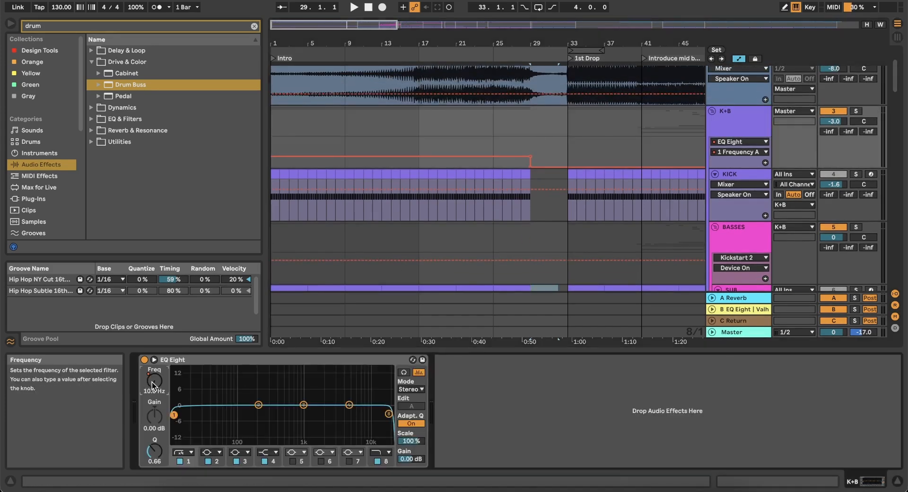
left_click(486, 132)
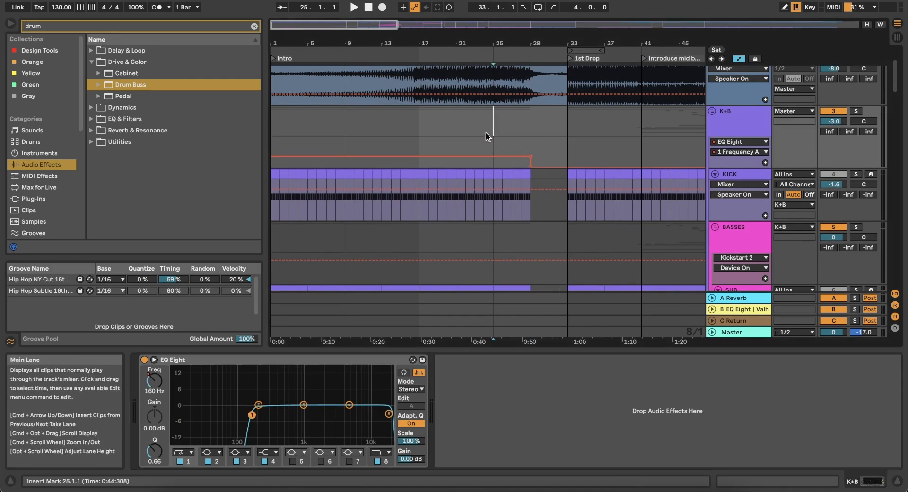
key("space")
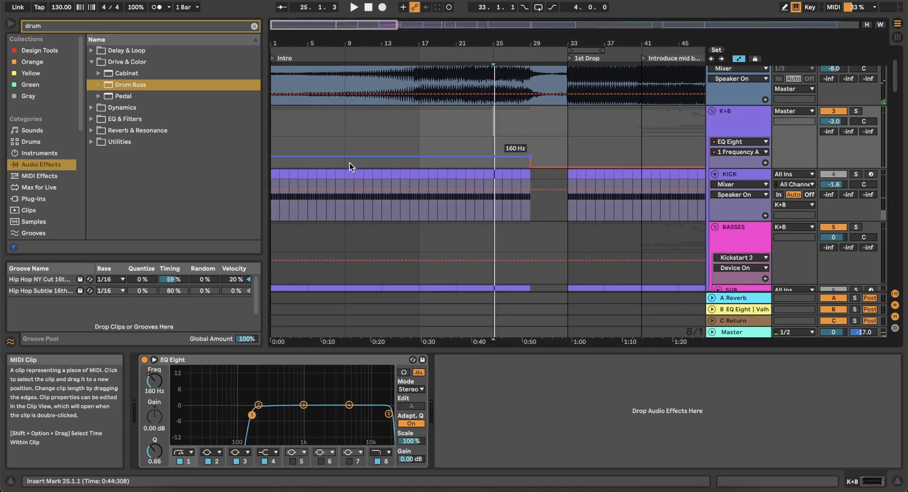
left_click(731, 128)
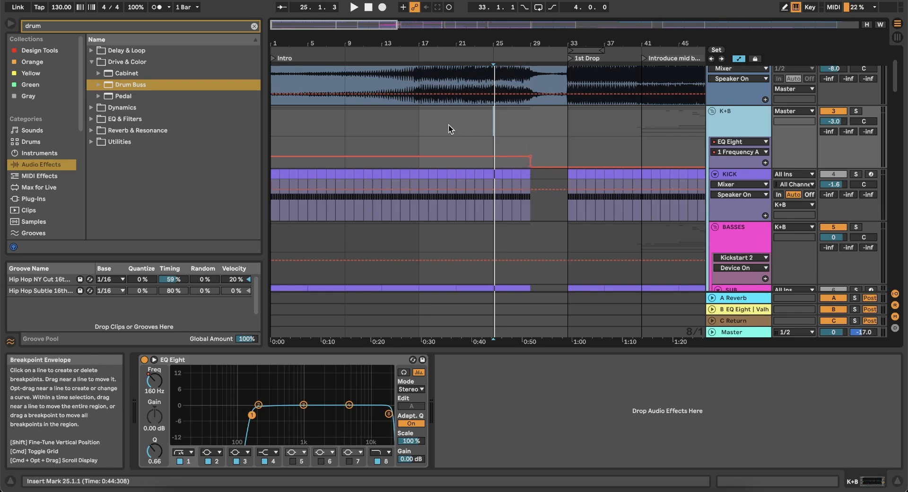
Examine the intro's kick, sub and bass tracks together with the K+B filter automation across the first 57 bars
key("minus")
scroll(321, 98, "down", 1)
scroll(320, 99, "up", 5)
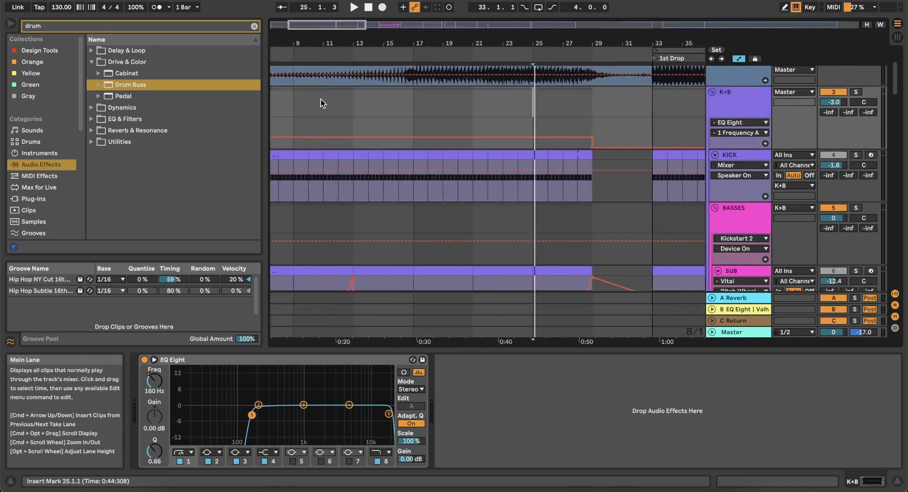
scroll(321, 99, "left", 3)
scroll(320, 100, "down", 5)
scroll(320, 100, "down", 2)
scroll(308, 105, "up", 4)
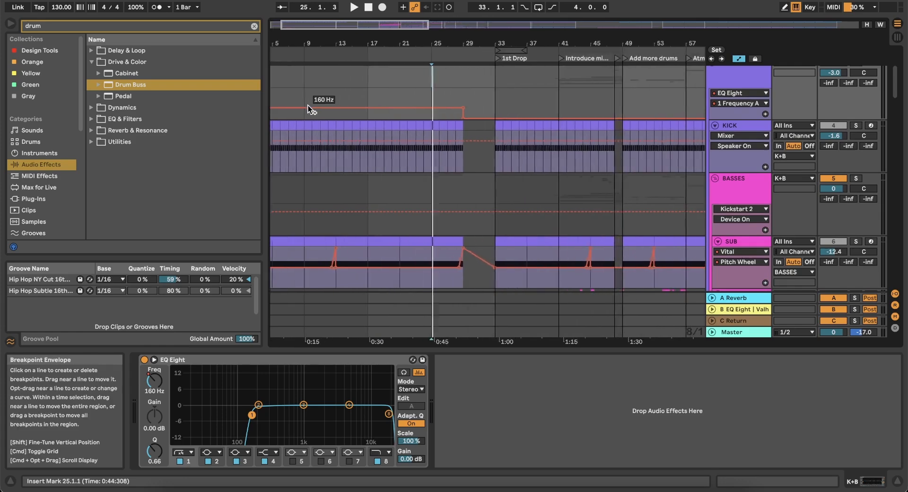
scroll(308, 105, "left", 2)
scroll(306, 105, "down", 1)
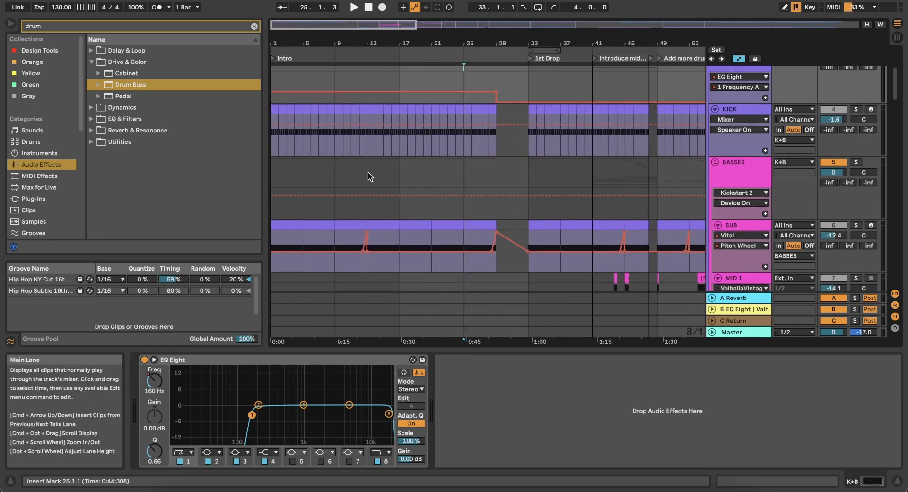
scroll(368, 172, "down", 3)
scroll(368, 172, "down", 2)
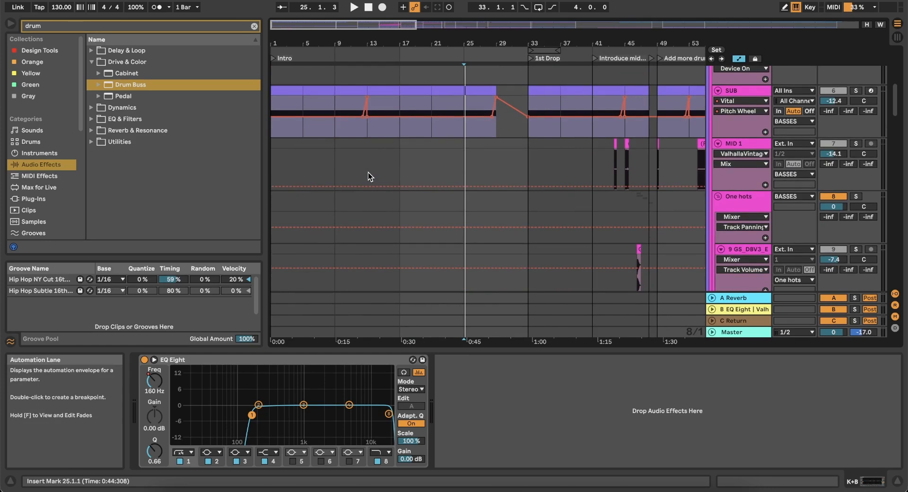
scroll(405, 160, "up", 7)
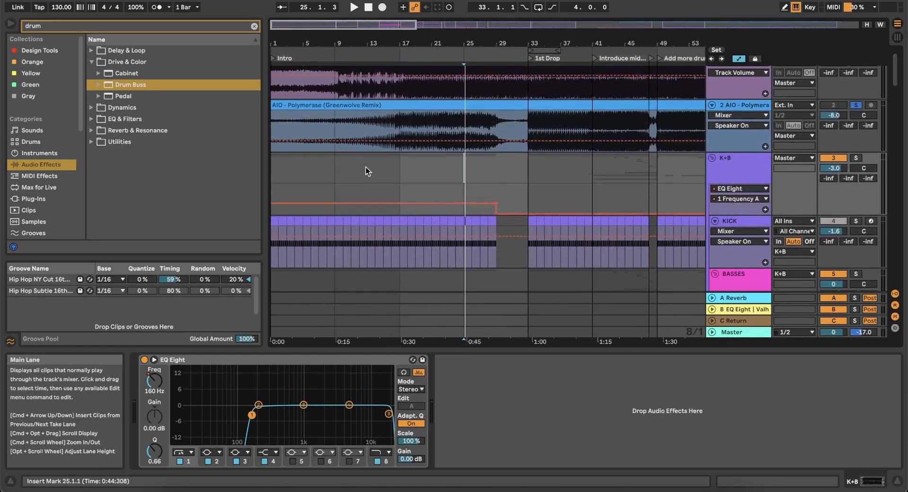
Highlight the intro from bar 1 to 33 on the K+B group, then mark bars 25 and 17
left_click_drag(312, 175, 525, 174)
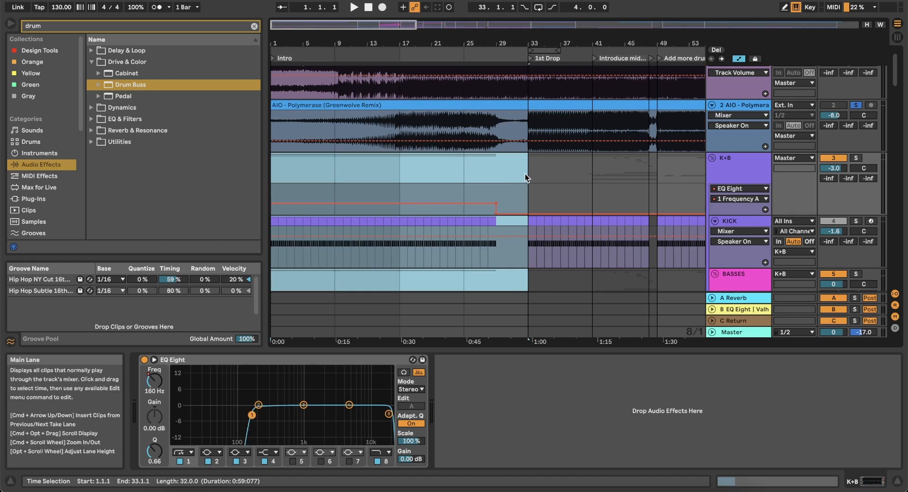
scroll(445, 174, "down", 2)
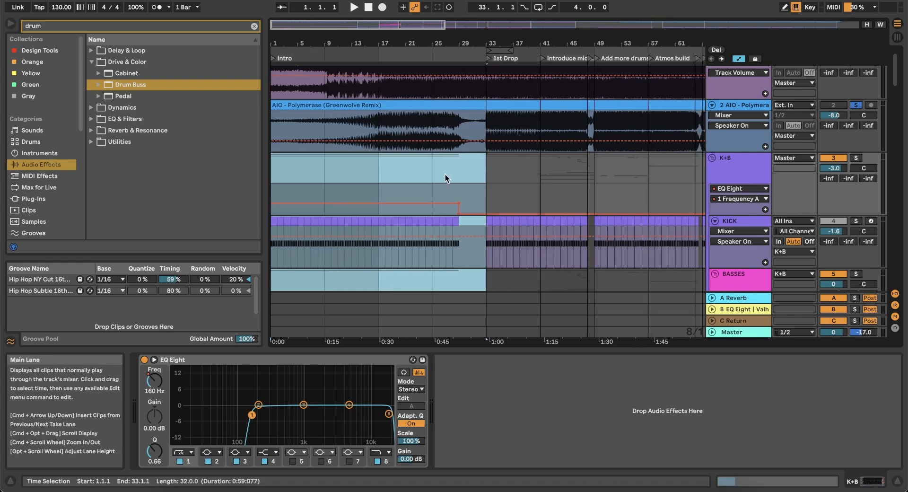
left_click(432, 173)
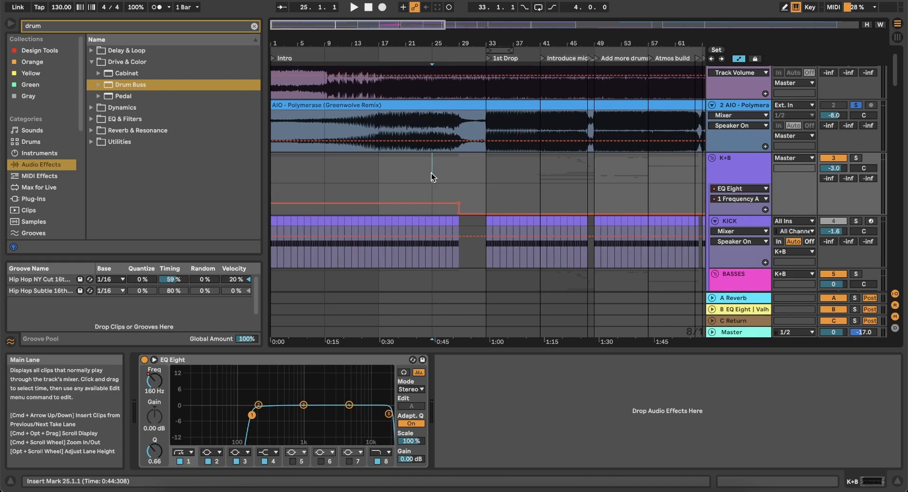
left_click(394, 173)
scroll(393, 173, "down", 2)
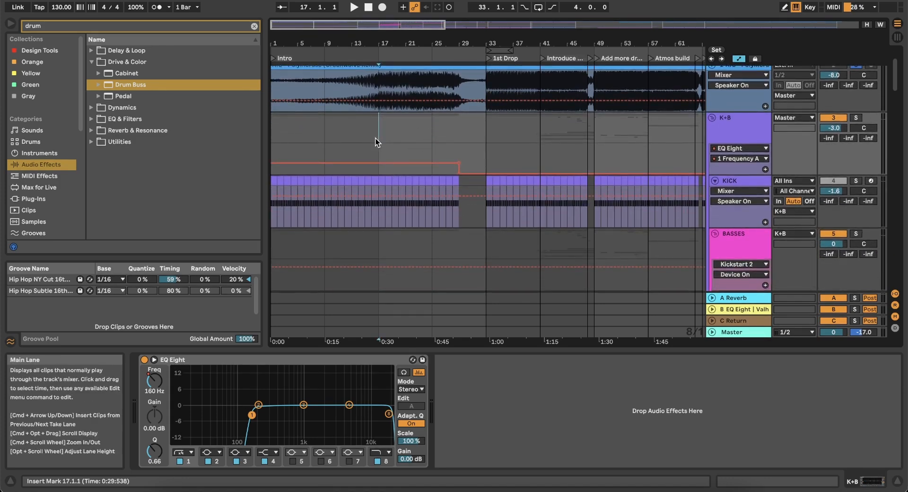
Play the intro from bar 9 in the full mix, then solo the AIO - Polymerase reference and play it for comparison
scroll(376, 138, "up", 3)
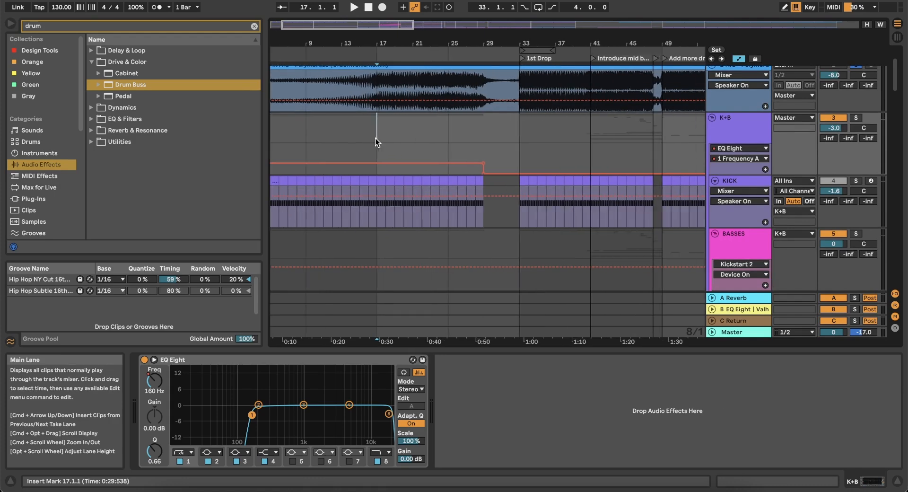
scroll(331, 126, "left", 2)
left_click(337, 126)
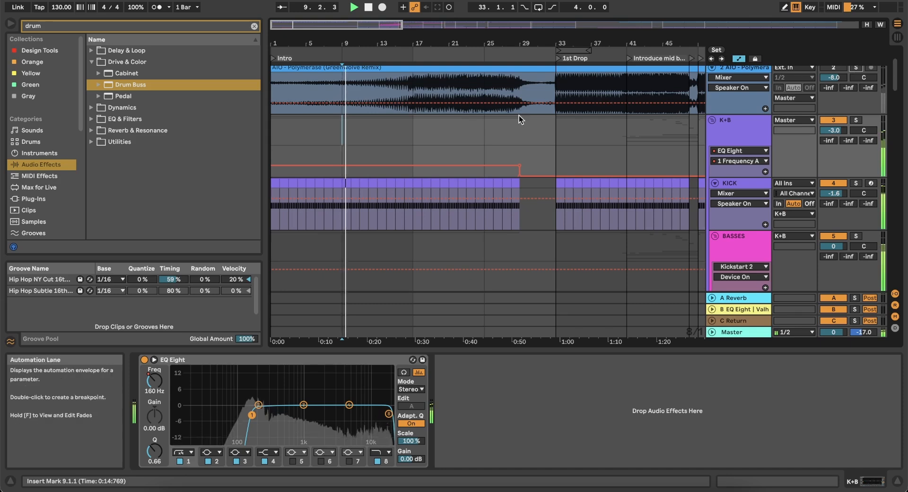
key("space")
left_click(854, 71)
key("space")
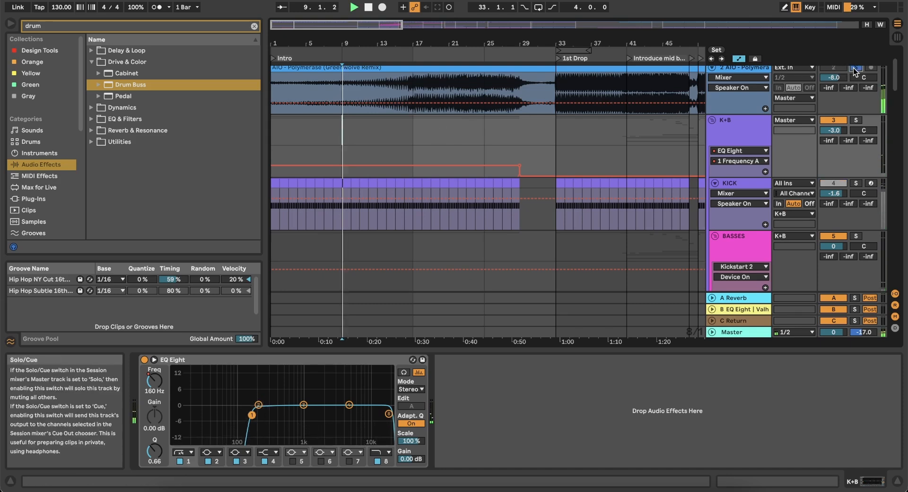
Set the arrangement grid to one bar and play the soloed reference from bars 16 and 14
right_click(409, 139)
left_click(515, 231)
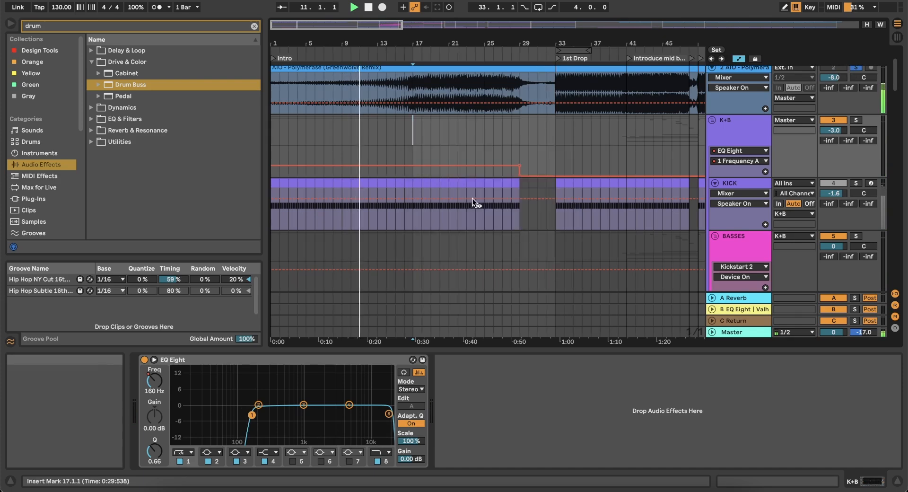
left_click(400, 142)
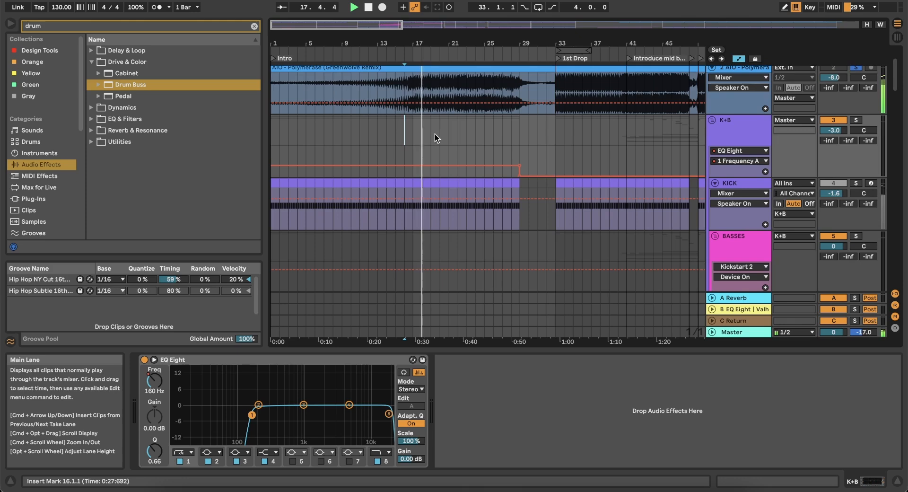
left_click(405, 135)
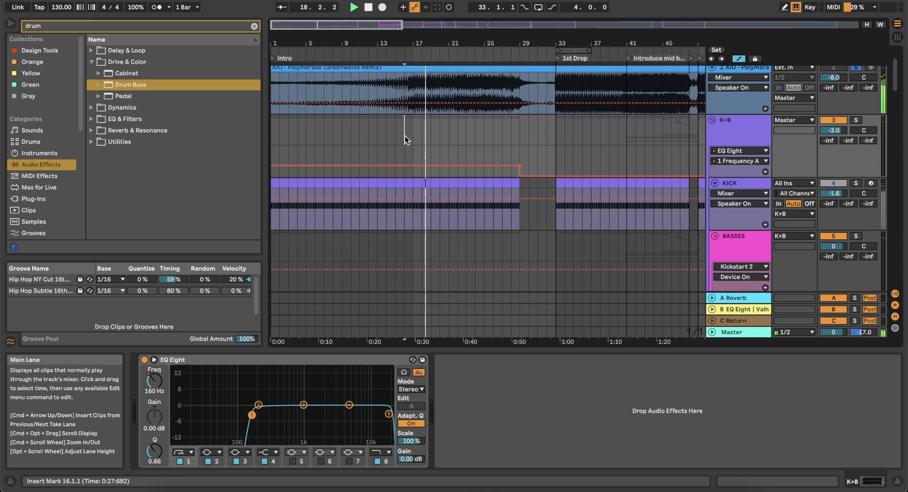
left_click(382, 140)
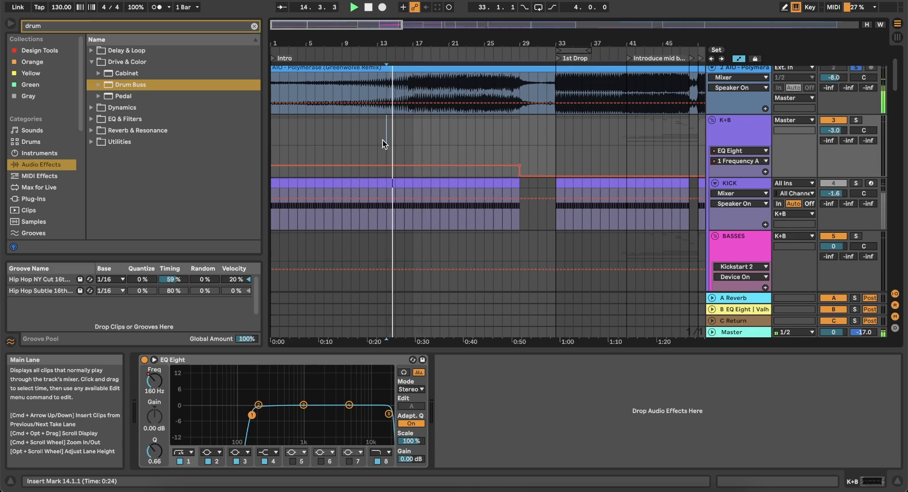
Show the automation for EQ Eight's filter 8 frequency on the K+B group
left_click(402, 140)
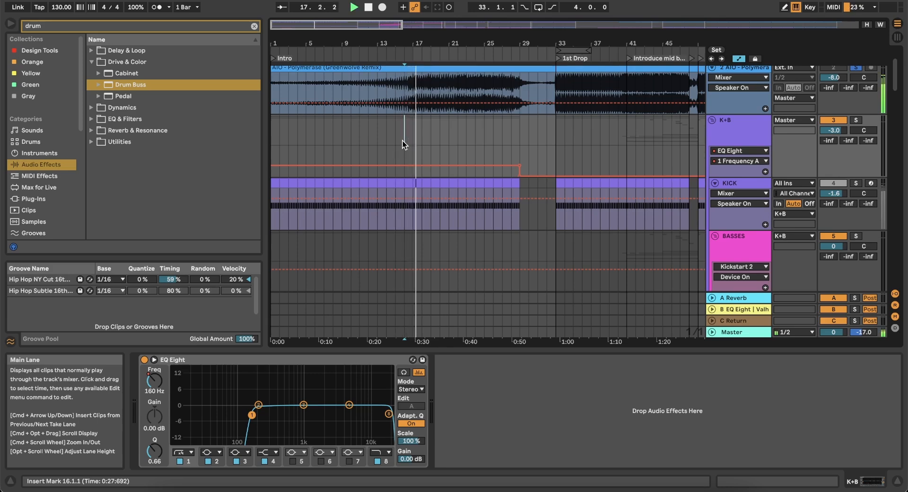
left_click(741, 132)
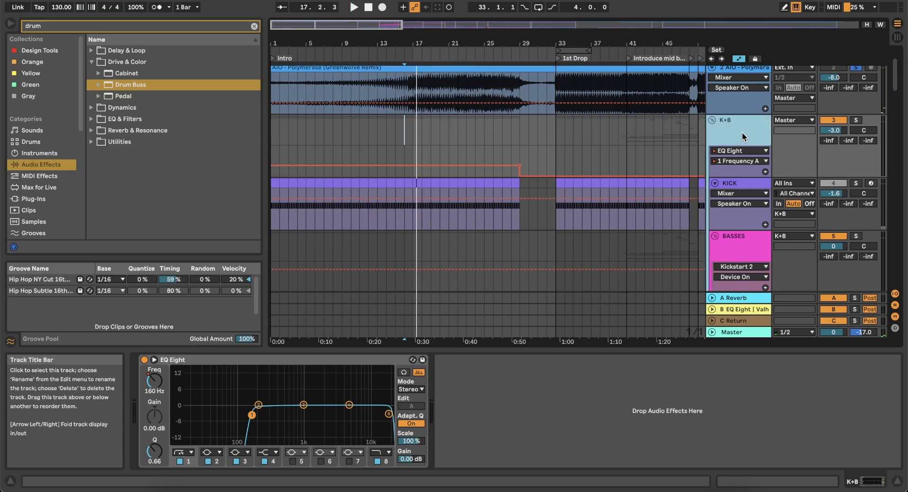
left_click(388, 414)
left_click(154, 385)
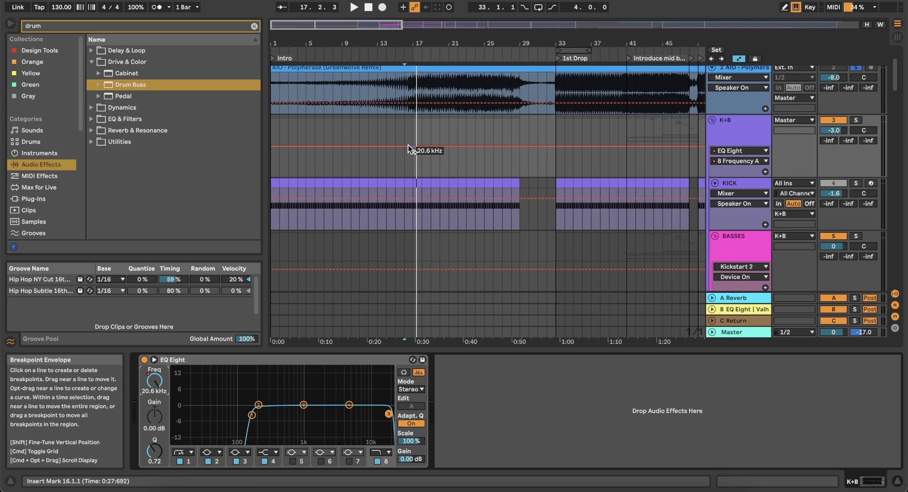
Play the soloed AIO - Polymerase reference from bar 17 and from bar 13
scroll(408, 145, "up", 5)
left_click(353, 167)
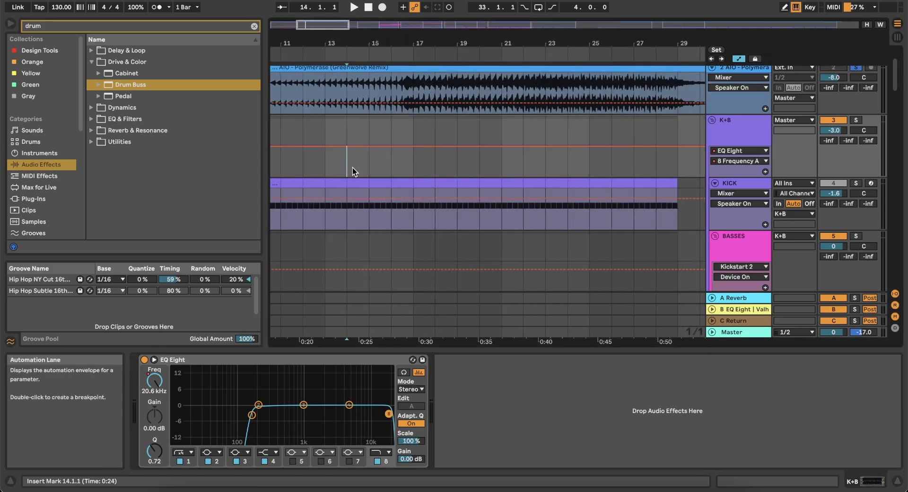
left_click(415, 163)
key("space")
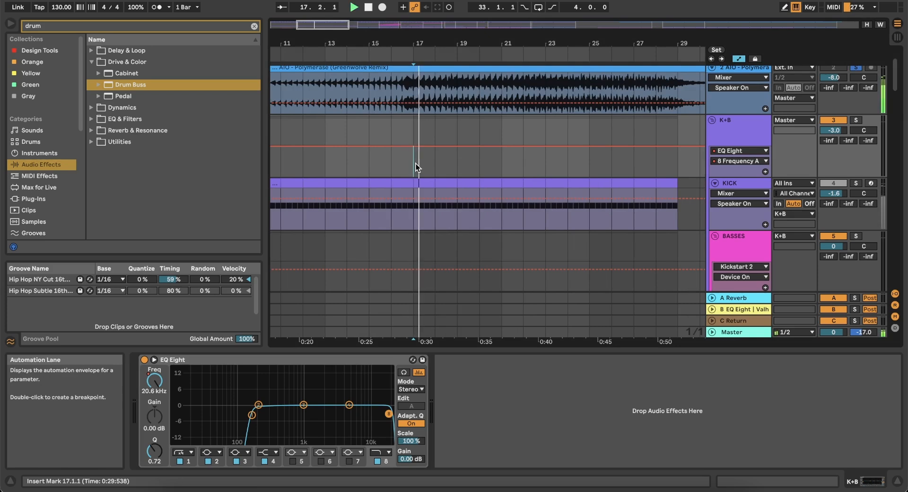
left_click(326, 169)
key("space")
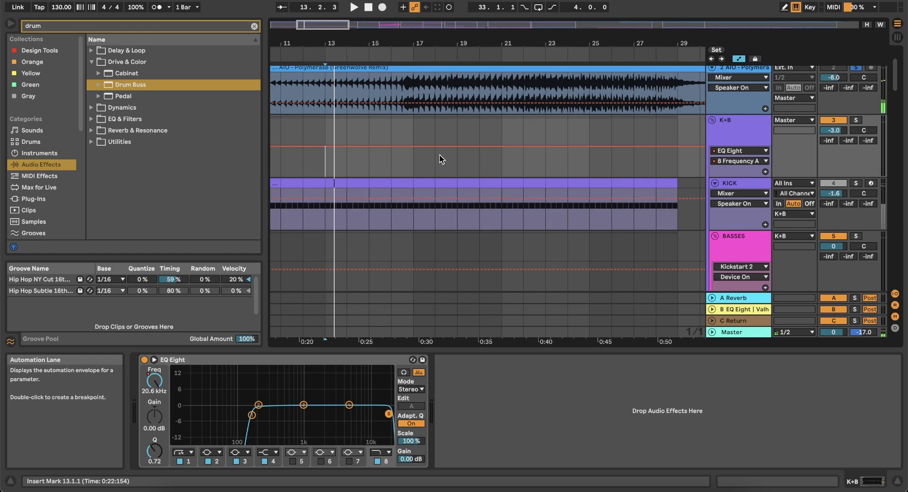
Automate filter 8's frequency on the K+B group at about 2.79 kHz up to bar 17, jumping to 20.6 kHz there
scroll(432, 165, "down", 2)
left_click(152, 383)
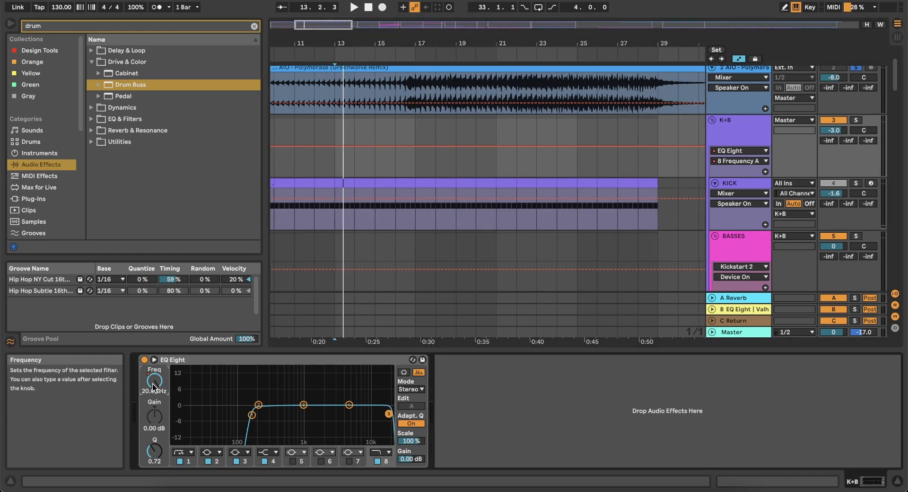
scroll(416, 172, "down", 5)
scroll(357, 147, "up", 5)
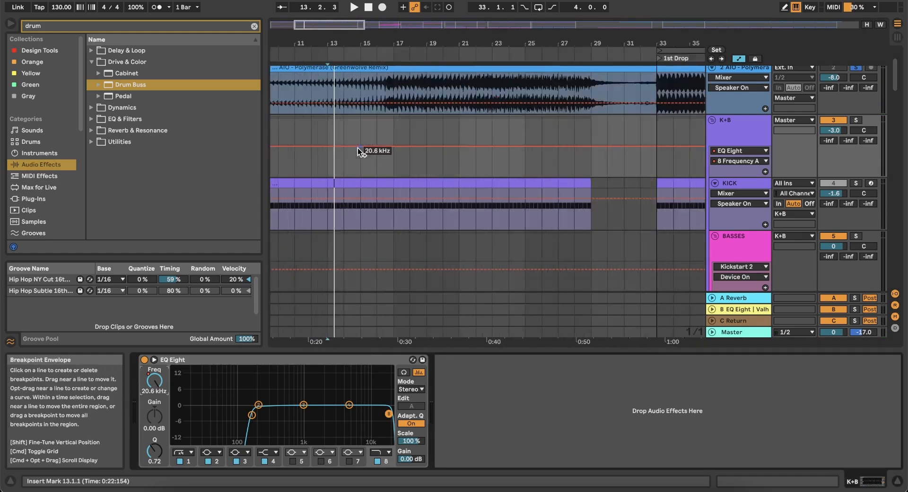
left_click(425, 145)
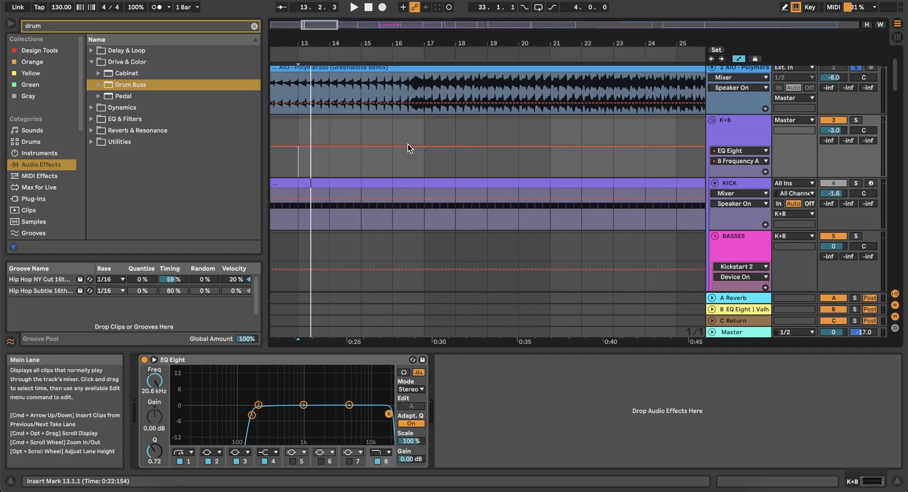
left_click_drag(405, 144, 423, 152)
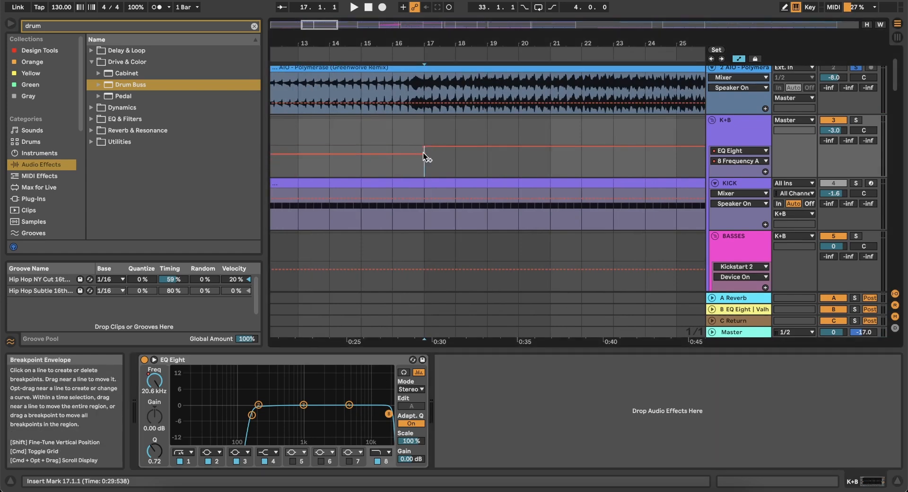
Lower the filter 8 automation before bar 17 to 1.51 kHz while playing the mix from bar 14, then solo the reference again
left_click(336, 182)
left_click(329, 171)
key("space")
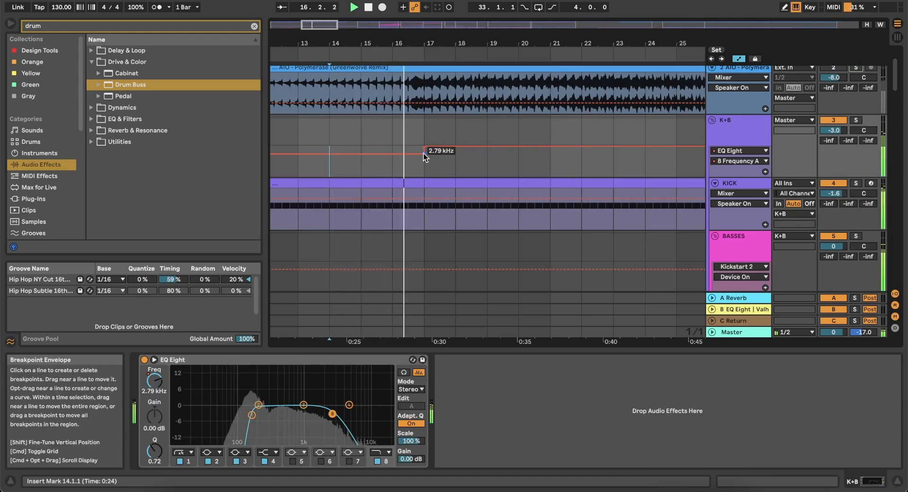
left_click_drag(424, 153, 423, 156)
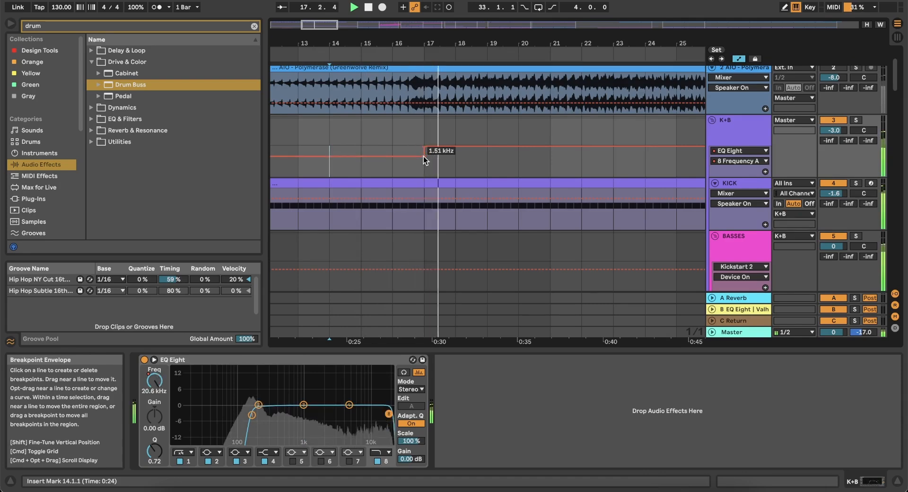
key("space")
key("space")
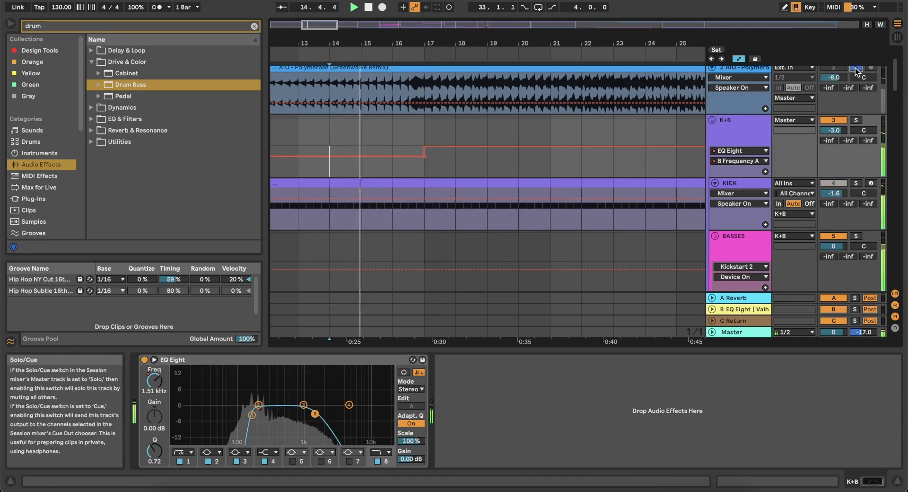
left_click(856, 68)
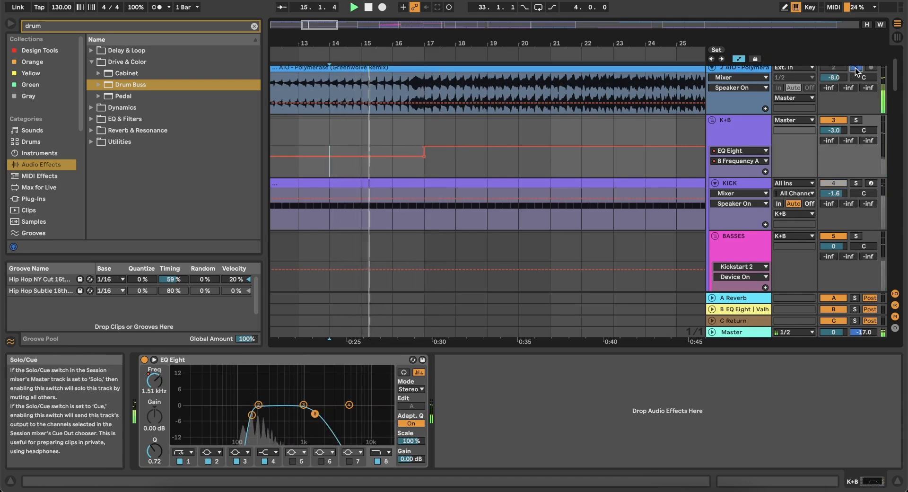
Raise the K+B group's filter 1 frequency automation before bar 29 to 186 Hz and compare the mix with the reference
left_click(716, 143)
left_click(252, 415)
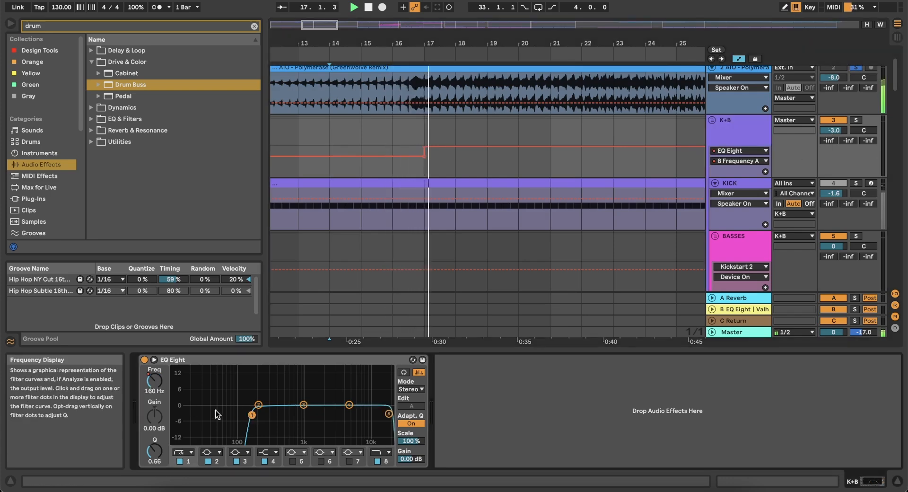
scroll(434, 180, "down", 5)
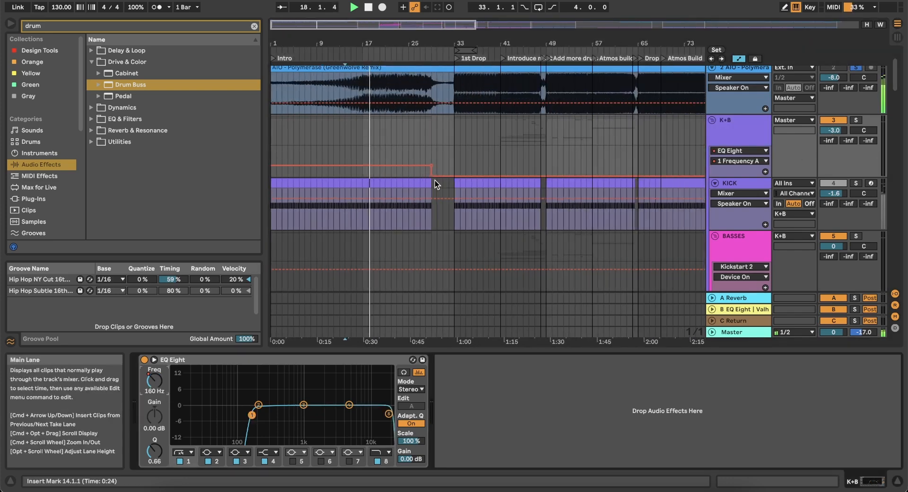
right_click(432, 167)
left_click(432, 157)
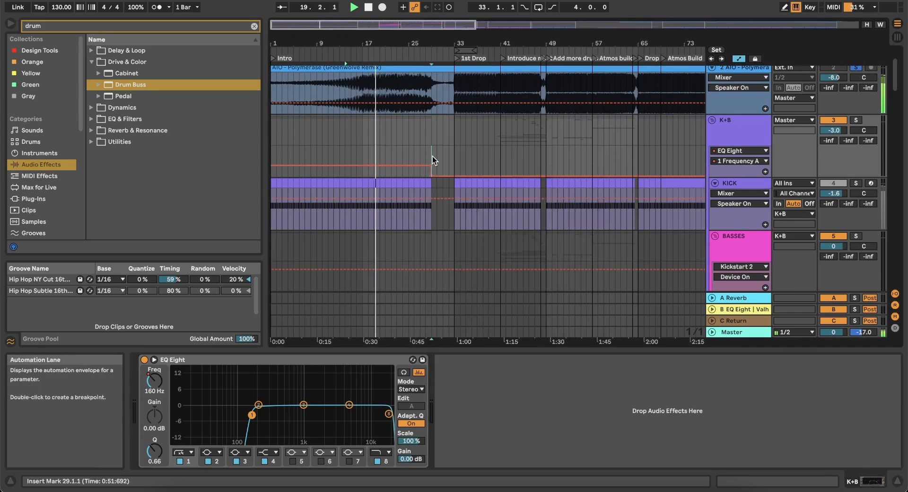
scroll(425, 157, "up", 4)
left_click_drag(436, 164, 436, 162)
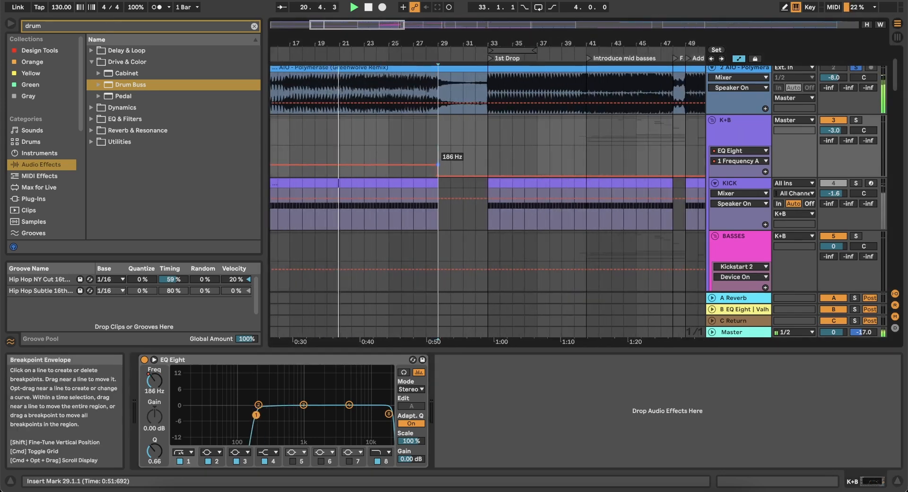
left_click(856, 69)
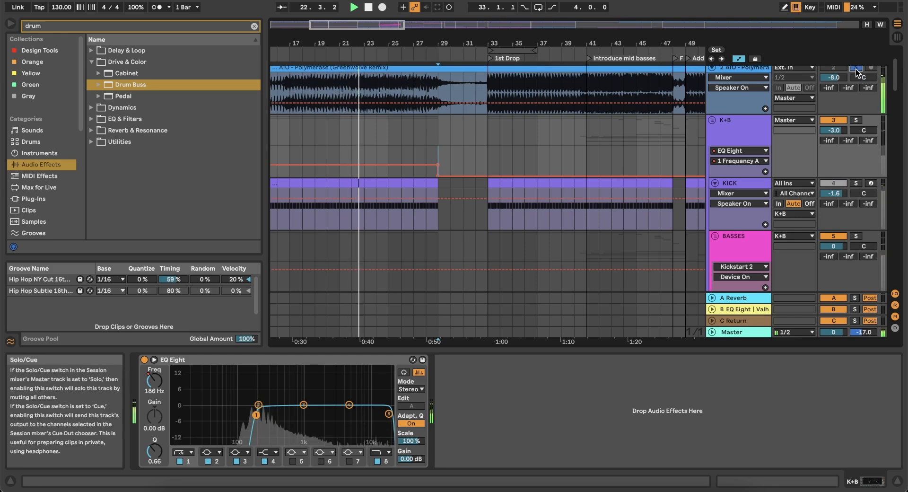
left_click(857, 70)
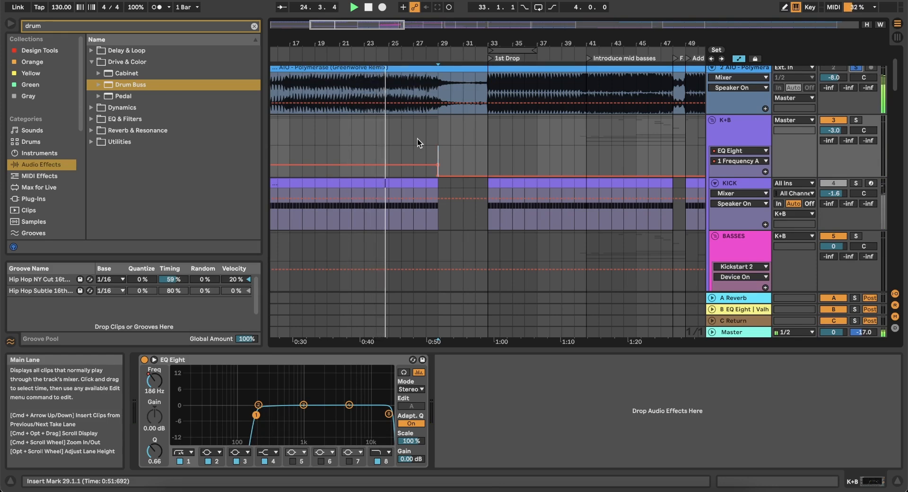
Remove the pitch wheel automation peaks on the SUB track just before bar 13 and at bar 29
scroll(417, 138, "down", 5)
scroll(417, 138, "left", 4)
scroll(417, 138, "up", 3)
scroll(417, 138, "right", 3)
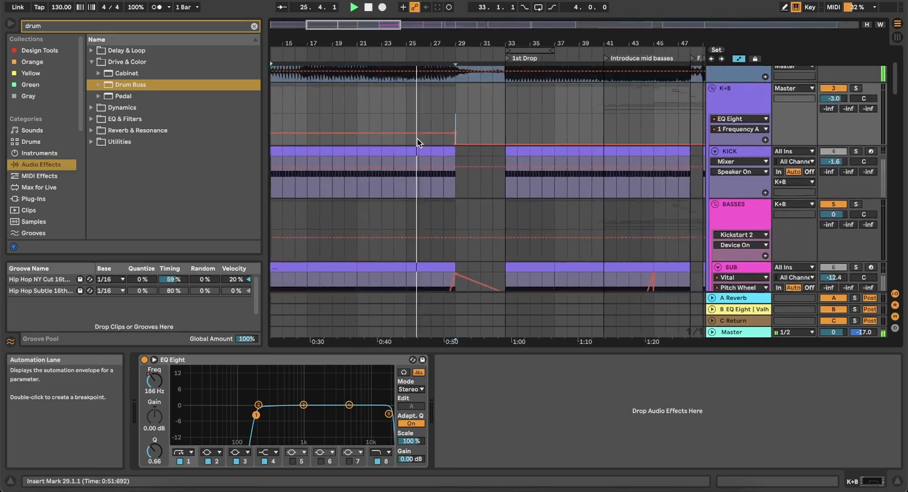
scroll(466, 166, "down", 4)
scroll(466, 166, "left", 1)
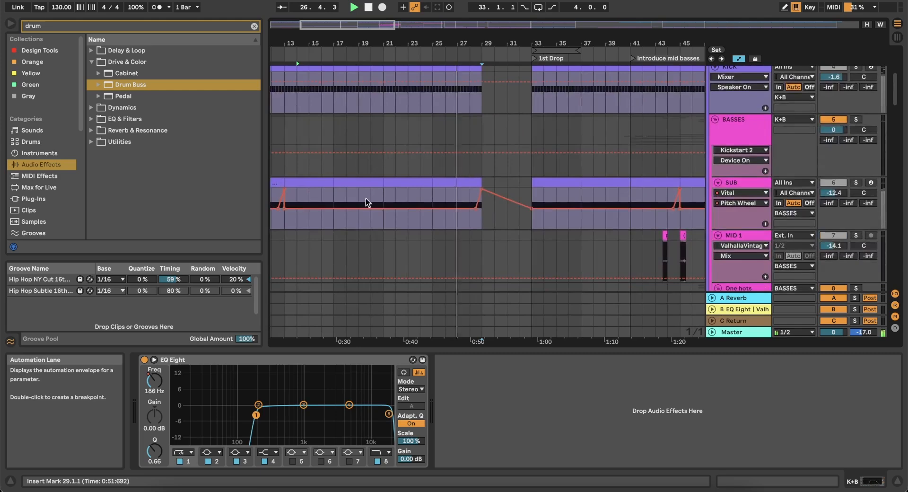
left_click(285, 191)
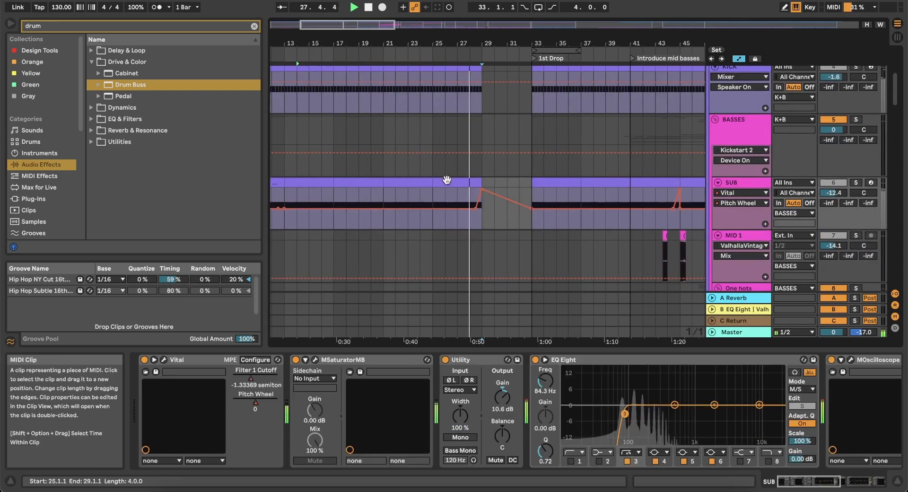
left_click(481, 190)
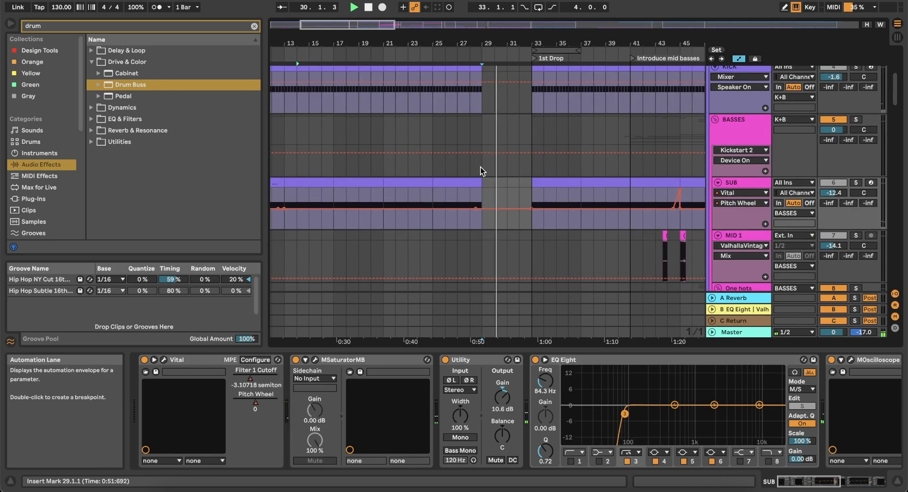
Add a locator named Milk at bar 29
right_click(482, 53)
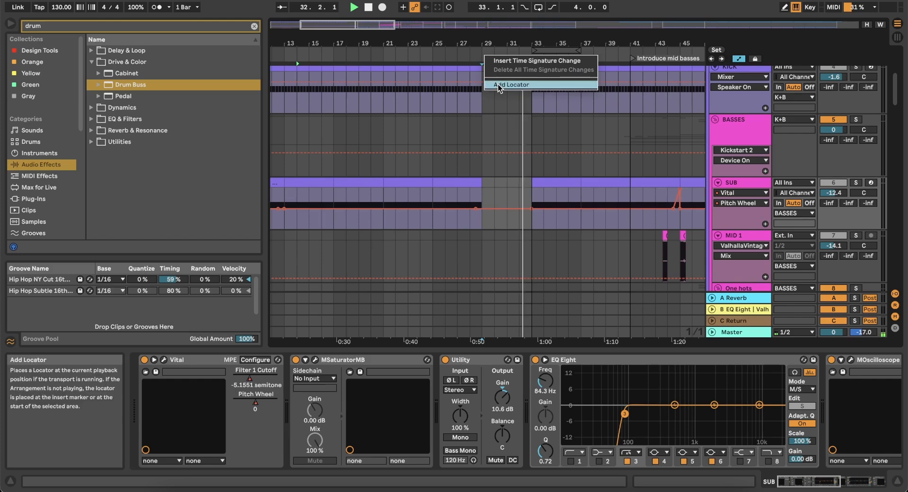
left_click(496, 76)
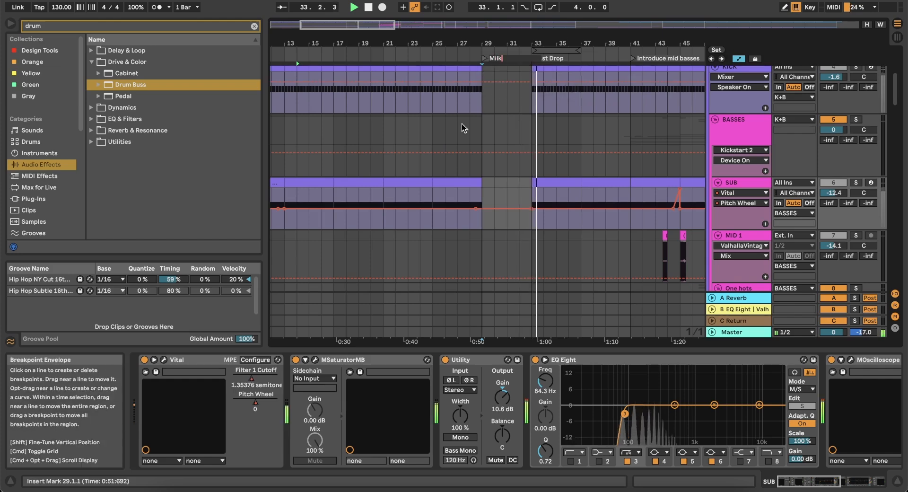
left_click(431, 131)
Stop playback and highlight bars 29 to 33 on the AIO - Polymerase reference and on the K+B group
scroll(431, 131, "right", 2)
scroll(432, 132, "down", 3)
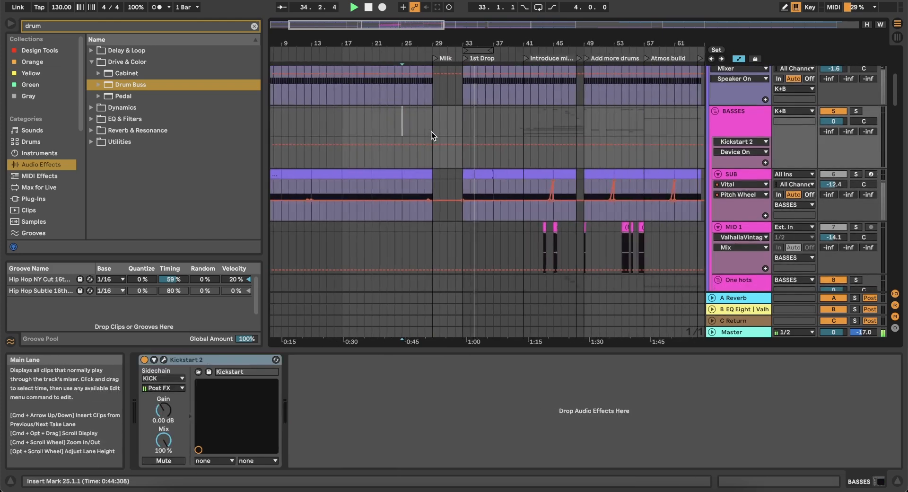
key("space")
scroll(431, 131, "up", 2)
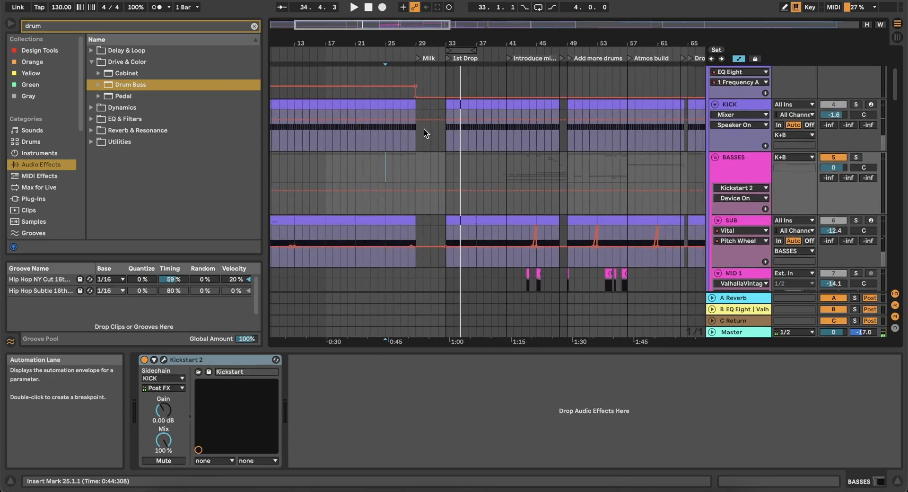
scroll(430, 79, "up", 3)
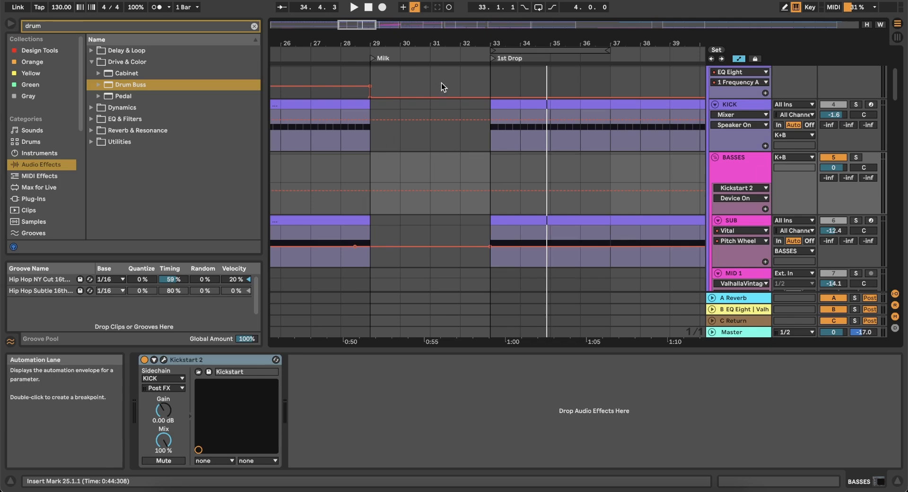
scroll(378, 134, "down", 2)
scroll(388, 134, "up", 4)
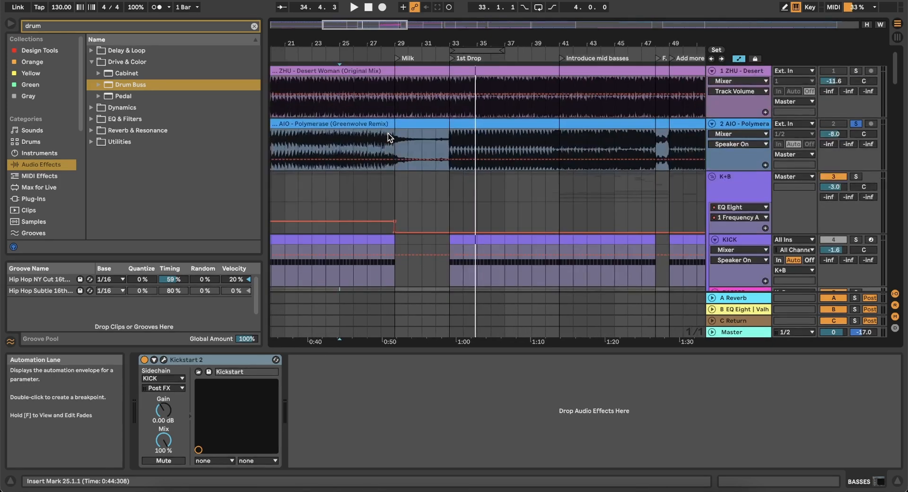
mouse_move(396, 138)
left_mouse_down()
mouse_move(461, 135)
mouse_move(449, 123)
left_mouse_up()
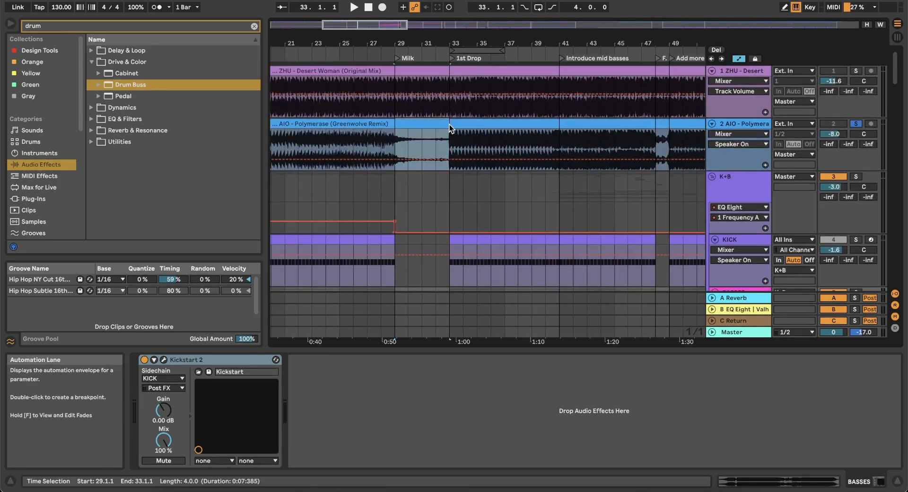
left_click(334, 194)
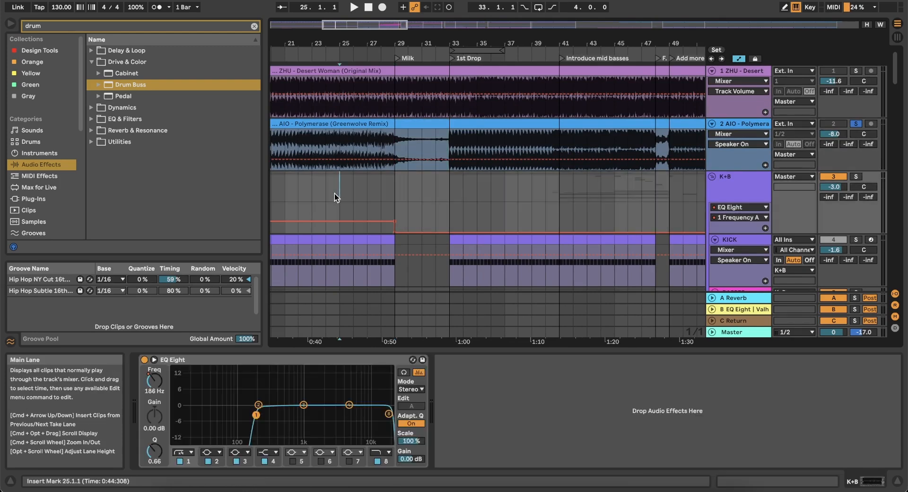
left_click_drag(392, 181, 442, 177)
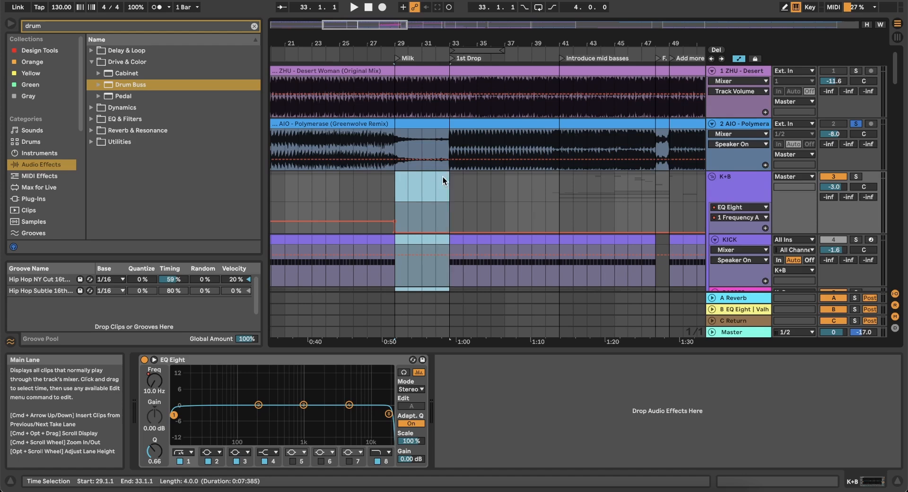
left_click(450, 199)
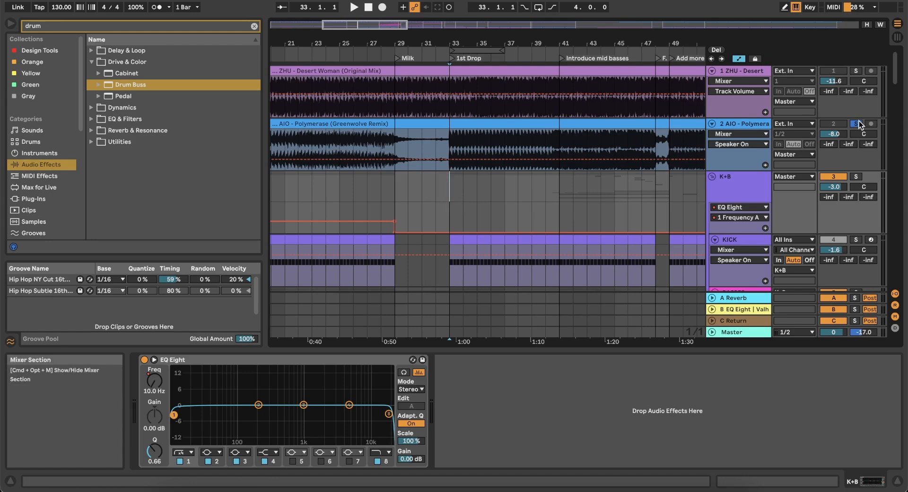
Play the full mix from bar 25 with the reference track no longer soloed
left_click(336, 194)
key("space")
scroll(391, 137, "down", 2)
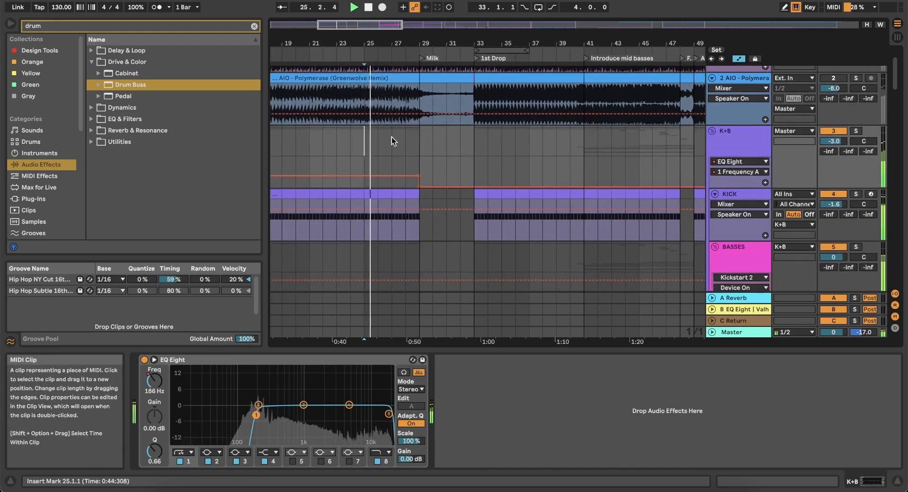
Play the mix from bar 24 towards the Milk locator and solo the AIO - Polymerase reference to compare the build
left_click(415, 147)
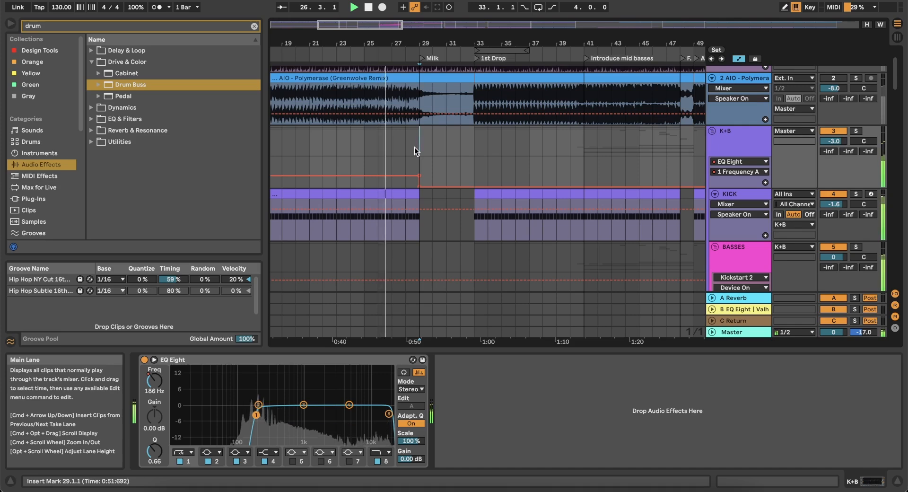
left_click(349, 149)
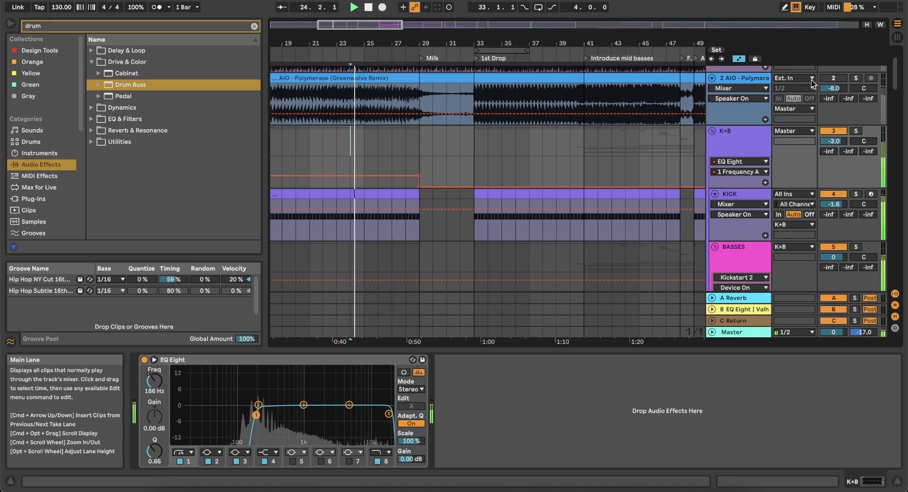
left_click(854, 78)
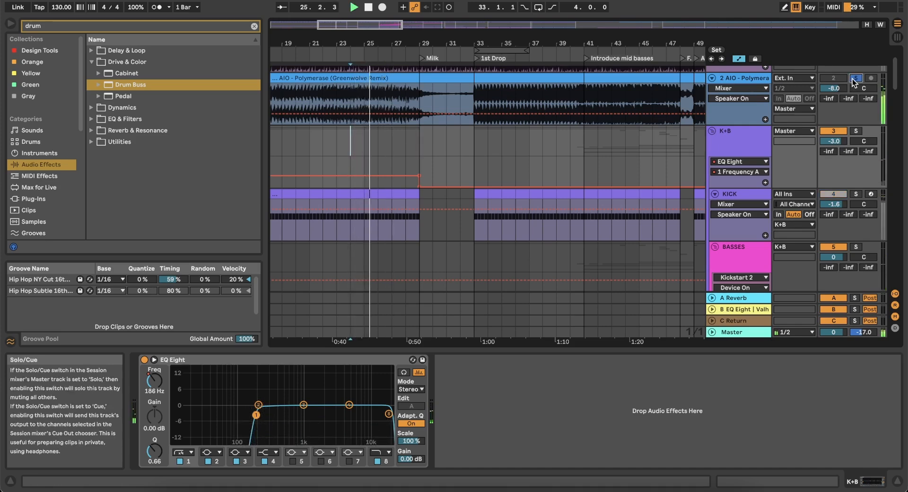
Stop playback and select the first clip on the Motif track, bars 17 to 19
scroll(407, 192, "down", 5)
scroll(368, 202, "left", 2)
scroll(368, 202, "down", 5)
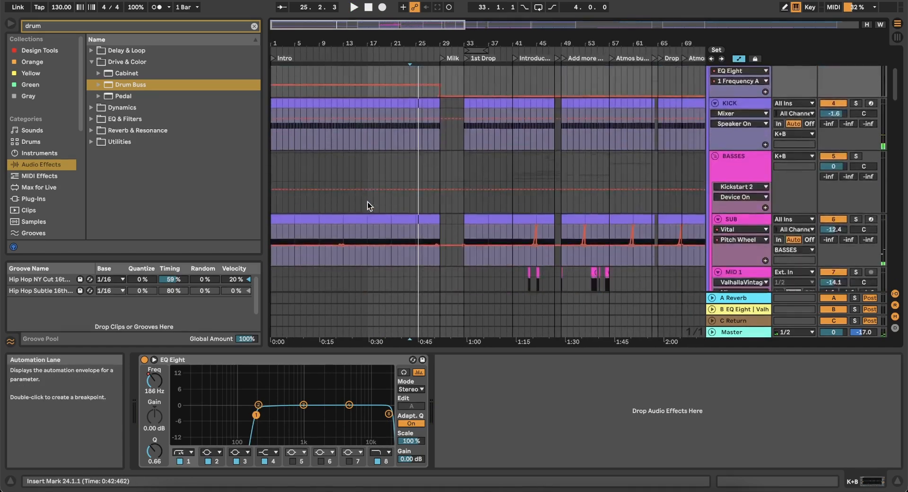
scroll(367, 202, "down", 15)
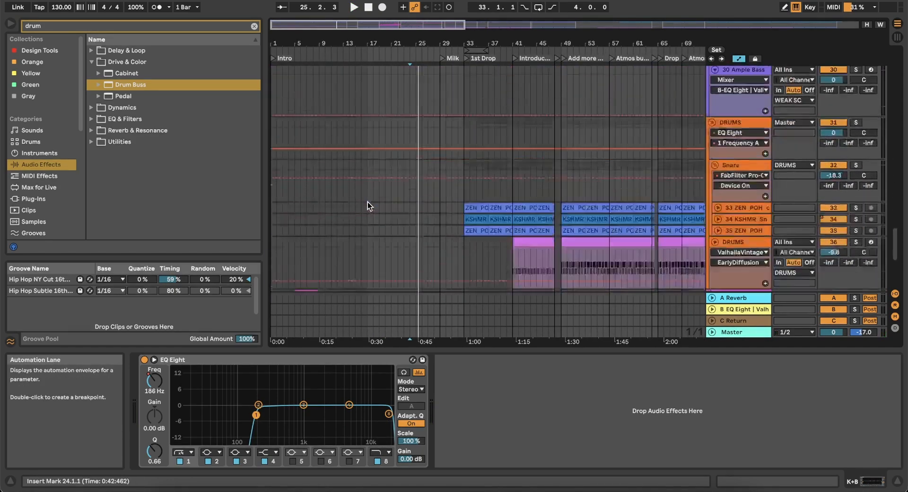
scroll(367, 201, "up", 4)
left_click(374, 185)
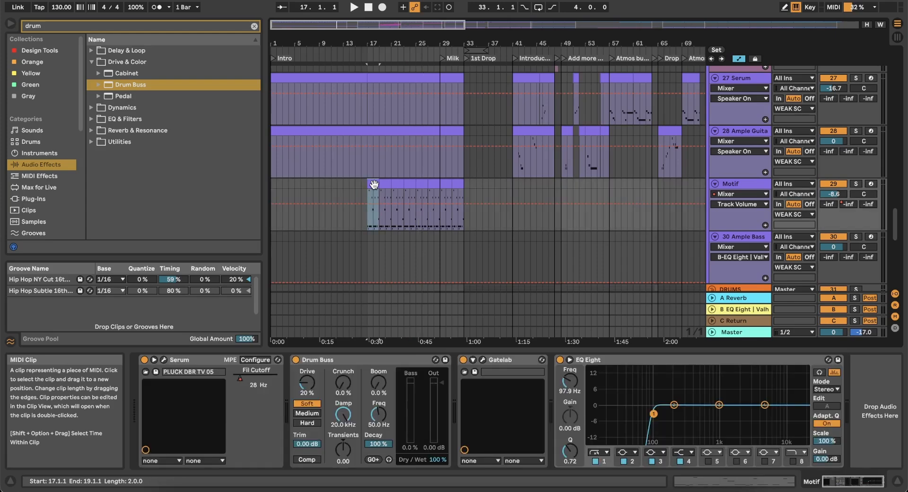
Examine the Motif track's clips before the 1st Drop and the empty intro bars, keeping the clip at bars 17 to 19 selected
scroll(374, 185, "up", 5)
scroll(374, 184, "down", 10)
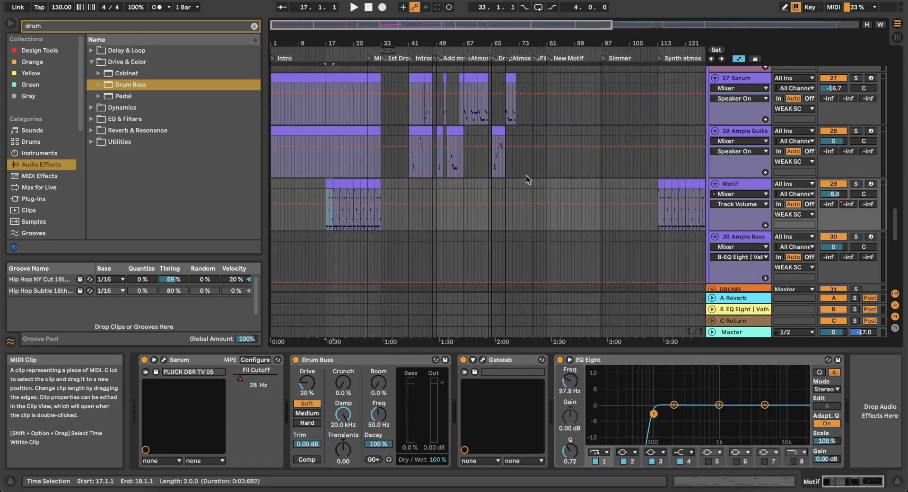
scroll(327, 185, "up", 8)
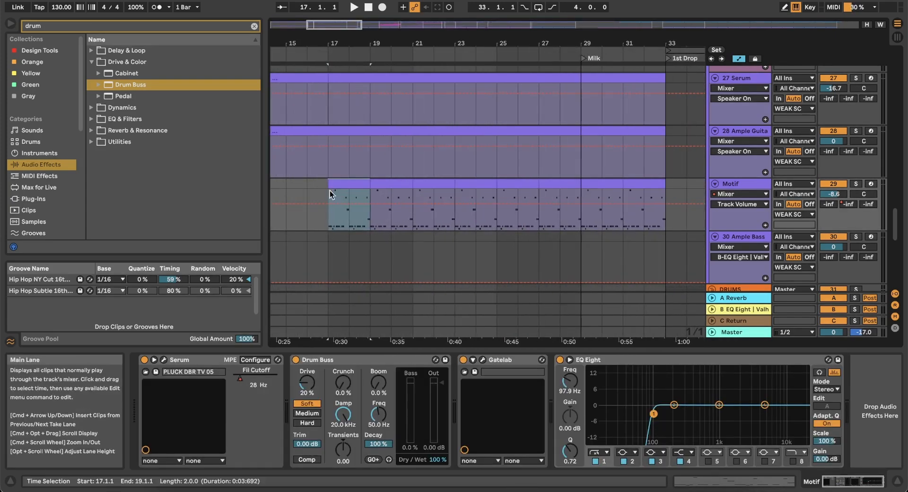
scroll(330, 192, "left", 6)
scroll(330, 192, "down", 3)
left_click(370, 168)
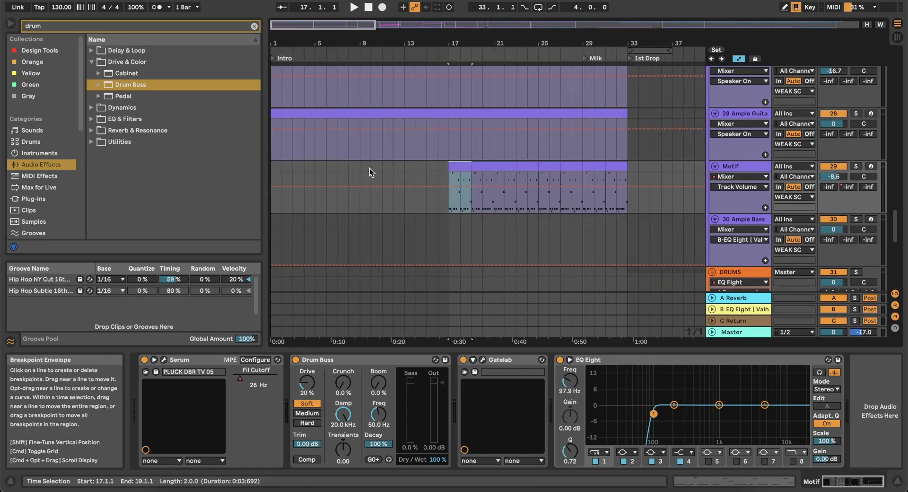
right_click(369, 169)
left_click(461, 165)
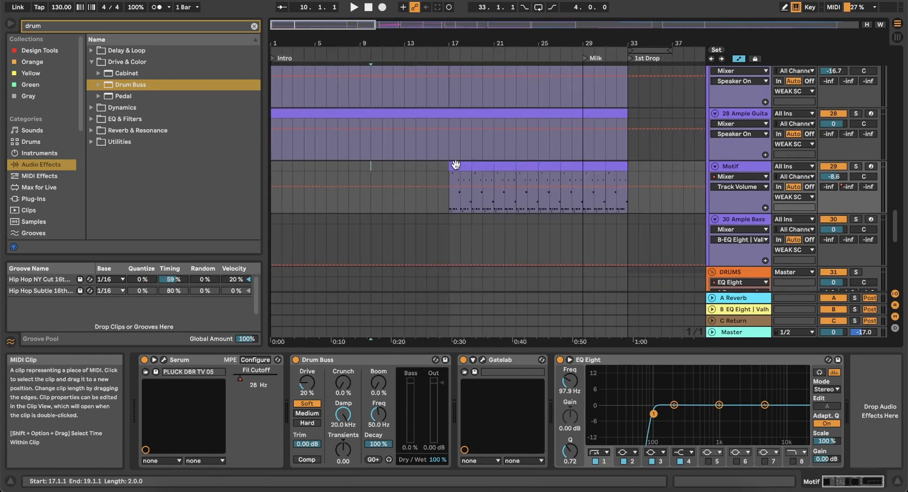
left_click(455, 164)
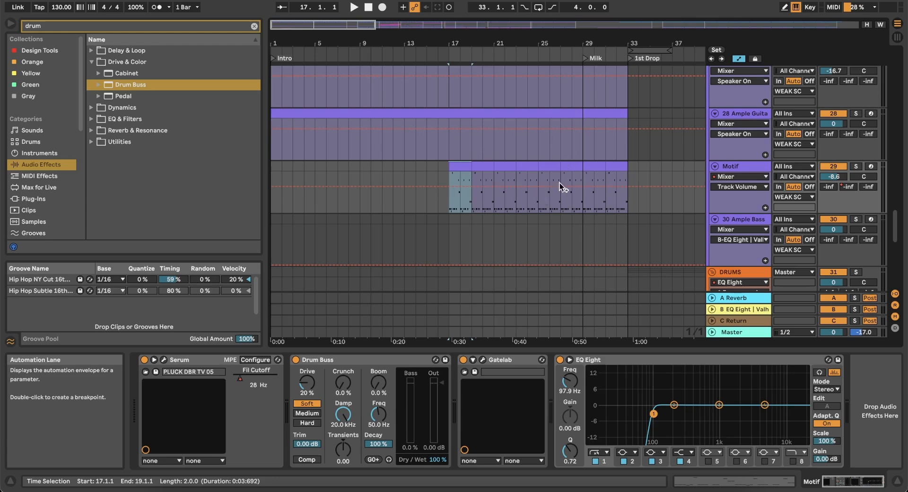
Examine the Motif clips at the Synth atmos section, and the drum and WEAK SC group tracks around the Motif track
scroll(537, 176, "right", 15)
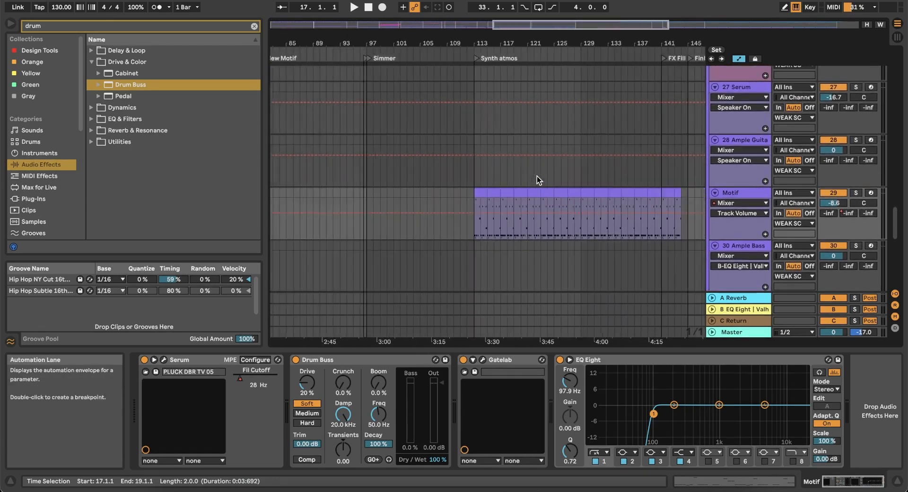
scroll(520, 229, "left", 15)
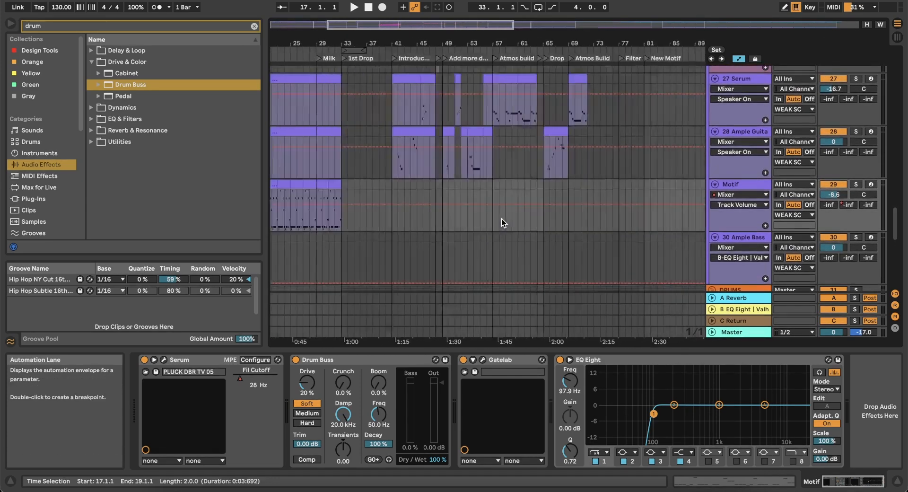
scroll(501, 218, "left", 2)
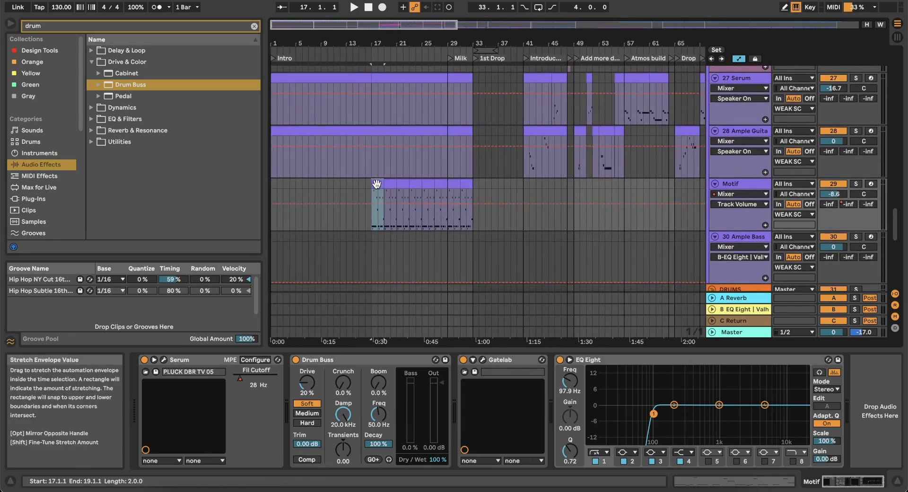
right_click(748, 185)
left_click(644, 181)
scroll(644, 182, "down", 5)
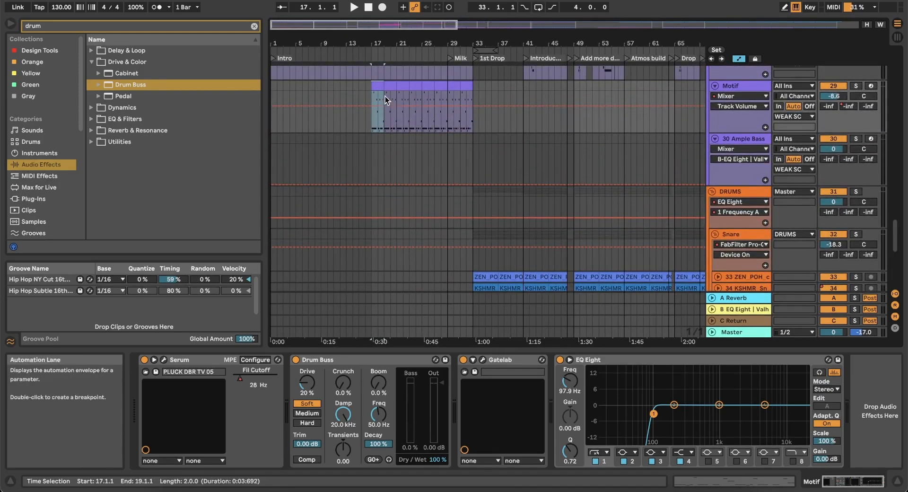
scroll(543, 207, "down", 5)
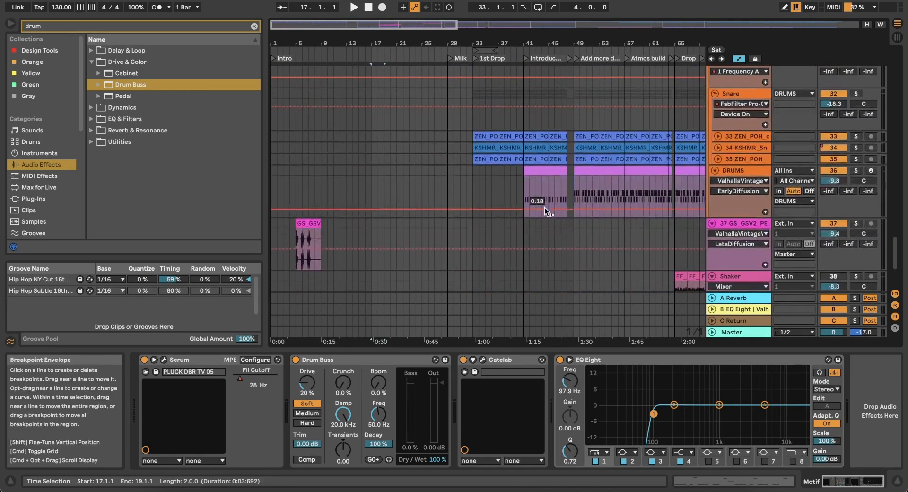
scroll(611, 211, "down", 3)
scroll(612, 212, "up", 6)
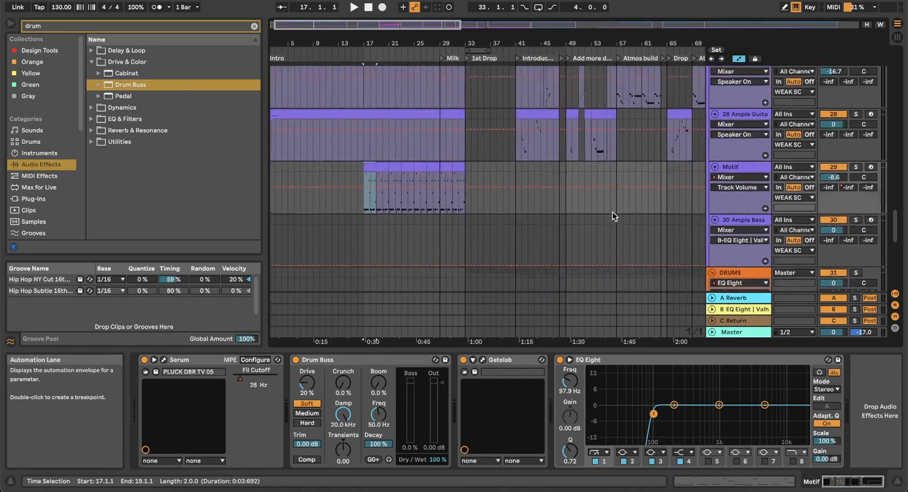
scroll(738, 156, "up", 1)
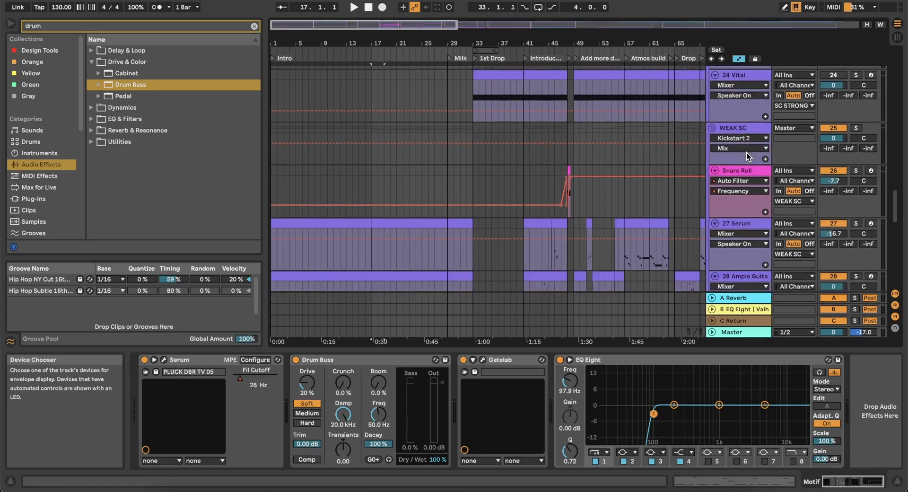
Insert a new MIDI track directly below the Motif track
left_click(727, 215)
scroll(726, 213, "down", 7)
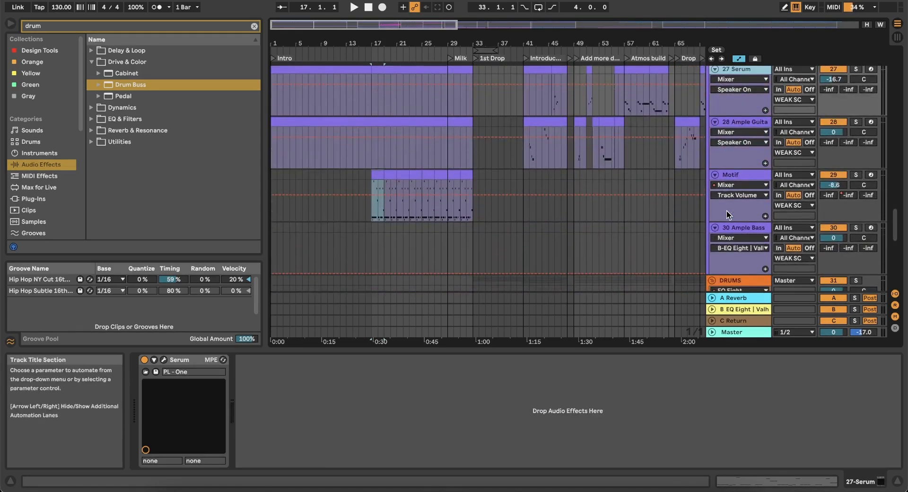
left_click(740, 175)
right_click(740, 175)
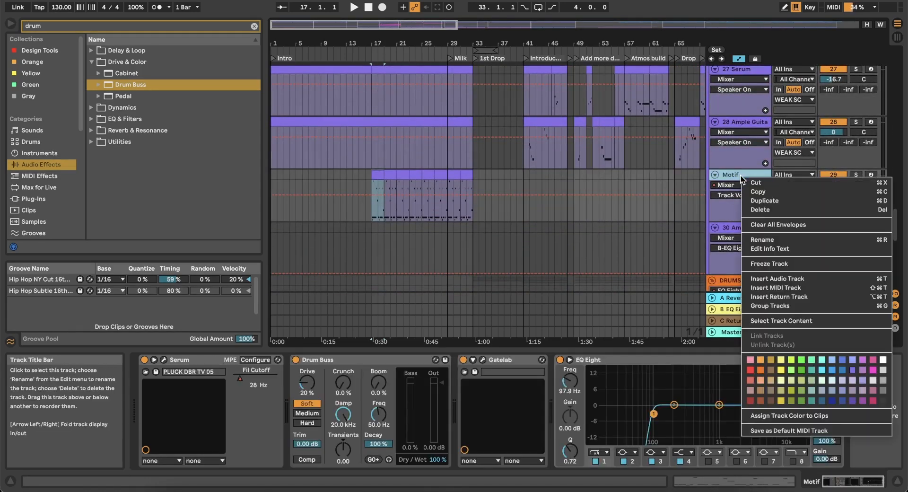
left_click(775, 298)
Set the fixed grid to 4 bars and create an empty MIDI clip from bar 1 to bar 17 on the new track
left_click(401, 258)
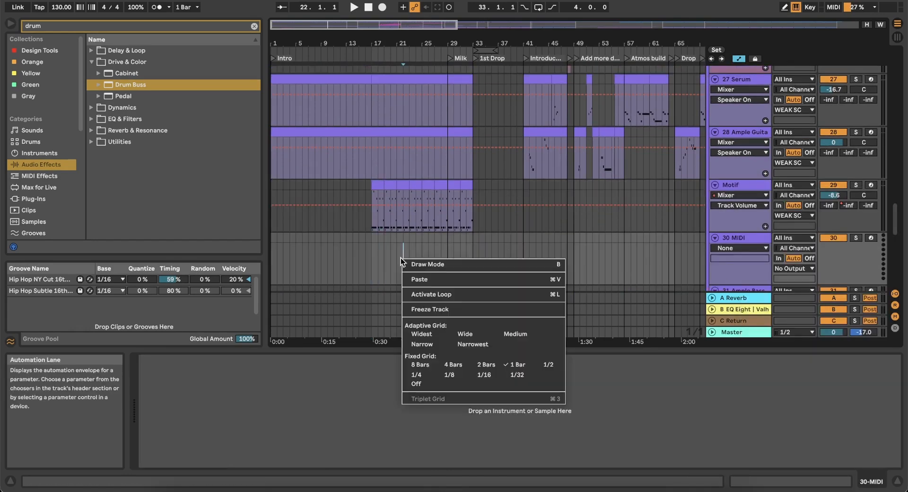
right_click(401, 257)
left_click(448, 366)
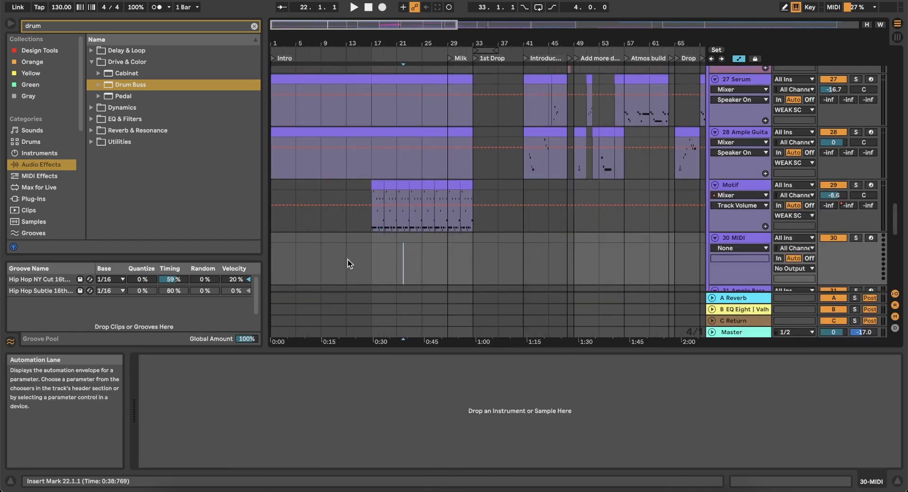
left_click_drag(374, 261, 242, 229)
left_click(371, 256)
left_click_drag(372, 256, 256, 246)
key("super+shift+m")
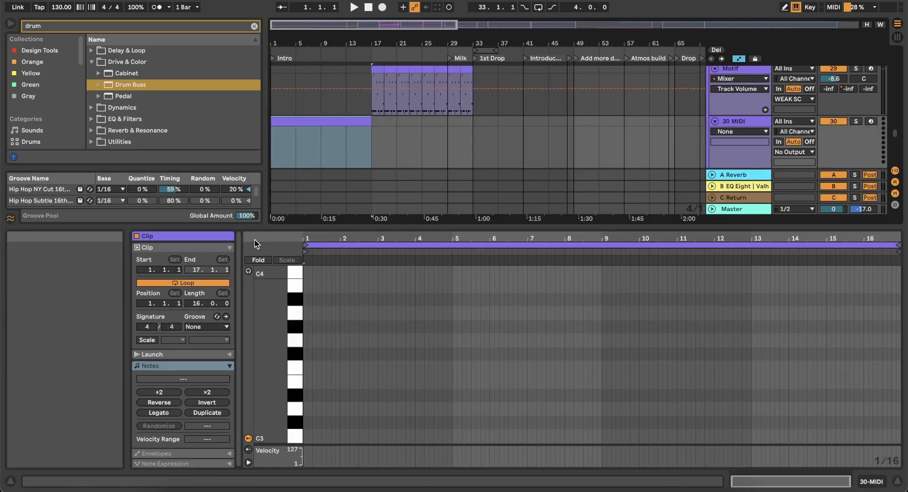
Search the plug-ins for diva and load the u-he Diva VST onto the new MIDI track
left_click(72, 25)
type("diva")
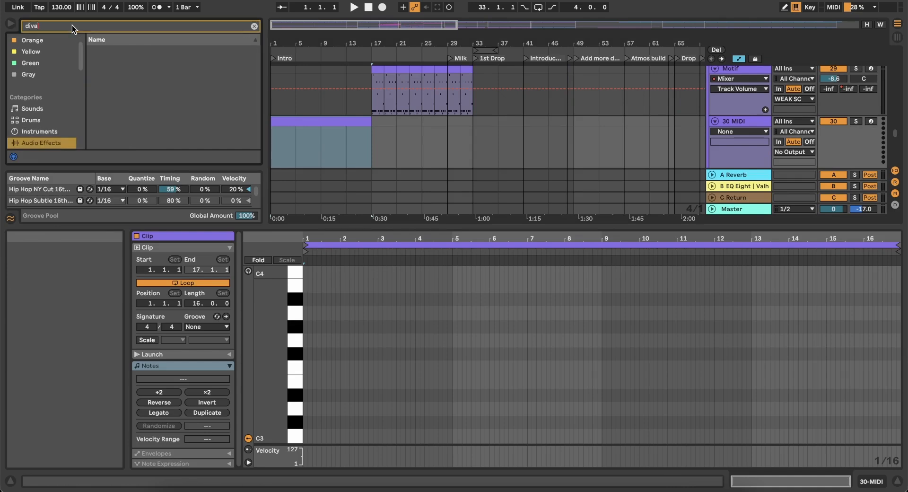
scroll(51, 85, "down", 5)
left_click(43, 80)
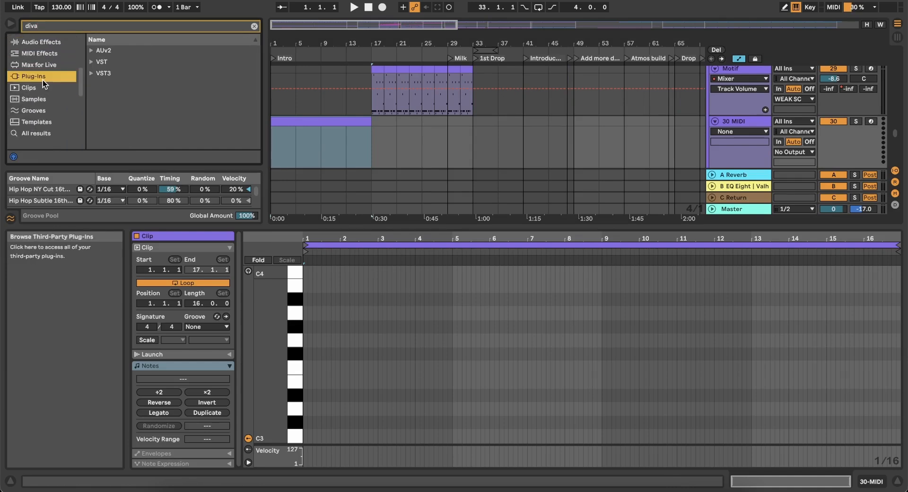
left_click(92, 63)
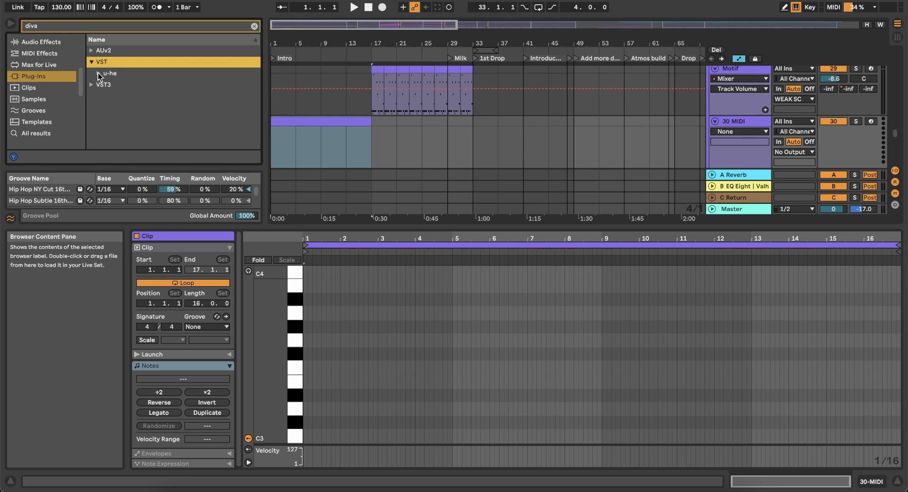
left_click(99, 73)
double_click(136, 85)
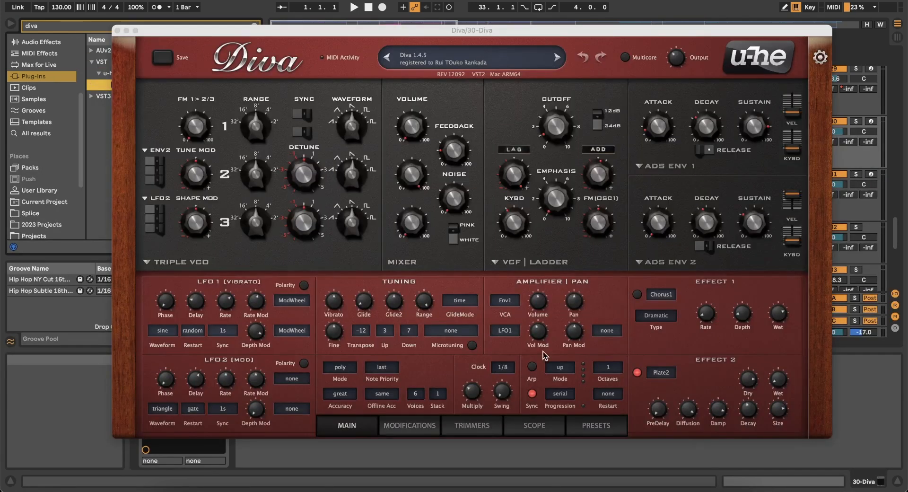
Browse Diva's preset folders, opening The Unfinished - Ex Machina, and move the plug-in window to uncover the new clip in the arrangement
left_click(596, 426)
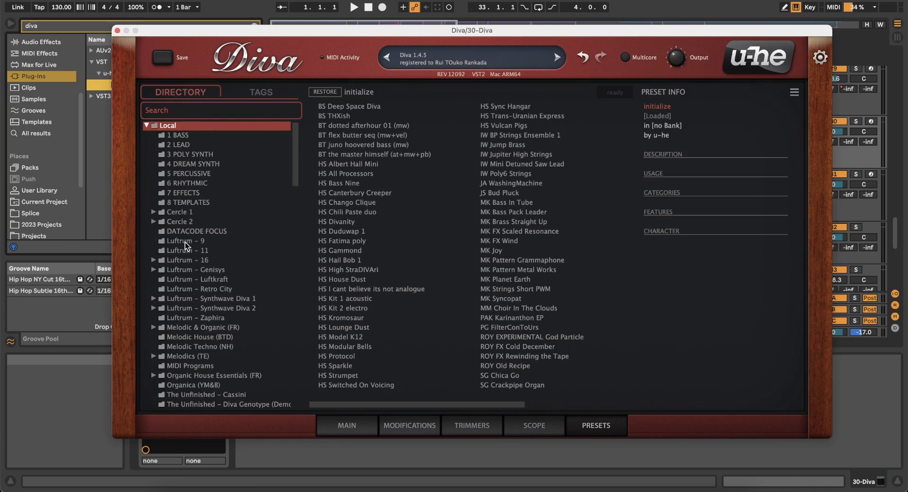
scroll(199, 260, "down", 3)
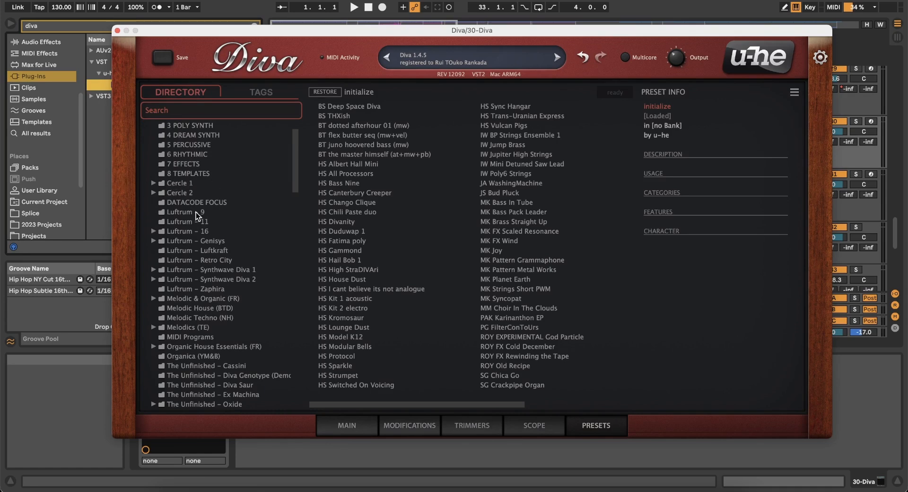
scroll(191, 226, "down", 15)
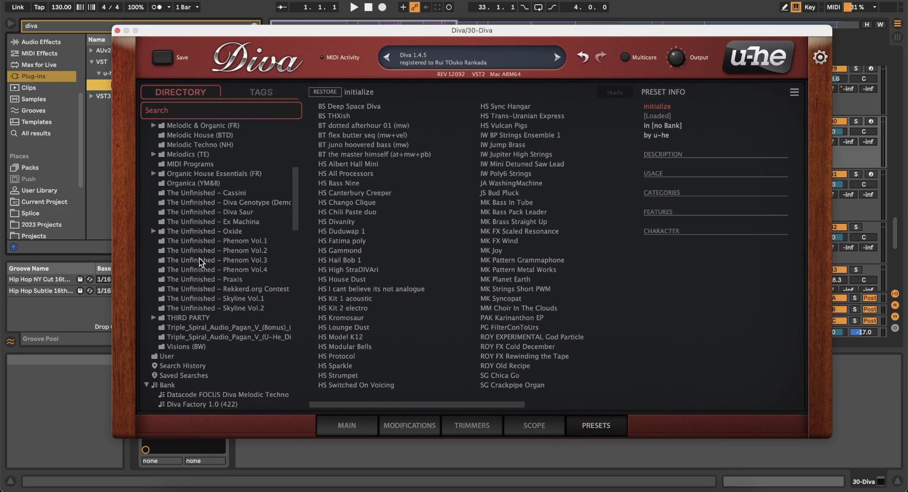
left_click(211, 223)
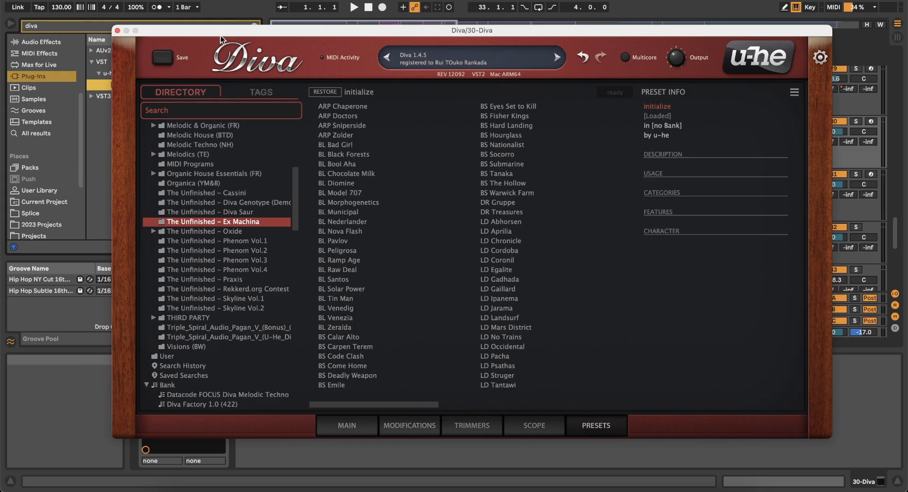
scroll(184, 163, "up", 10)
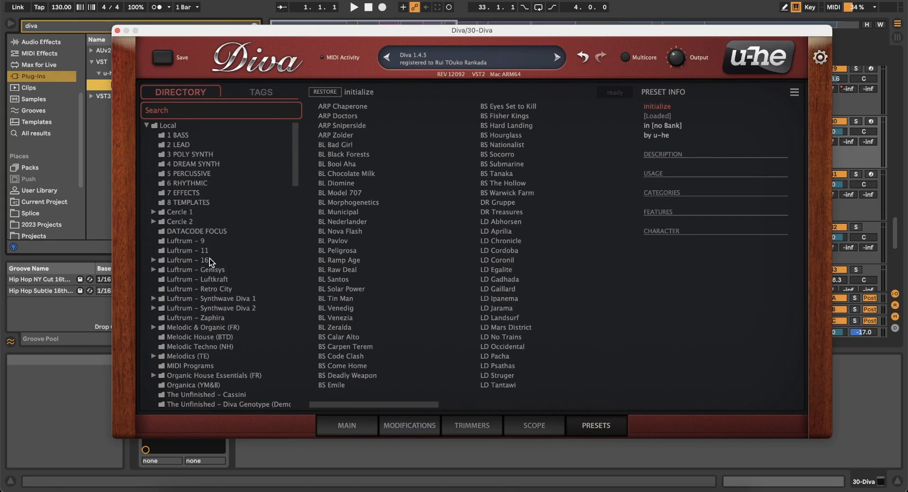
scroll(209, 258, "down", 3)
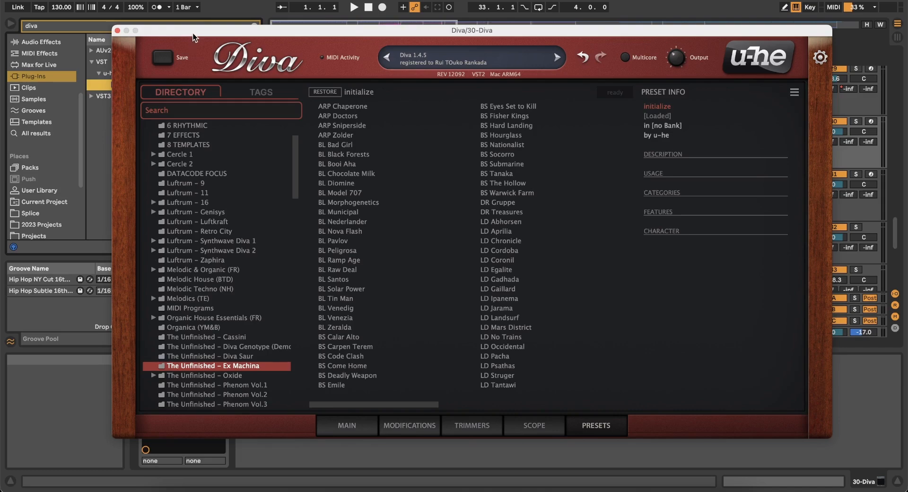
left_click_drag(193, 33, 284, 228)
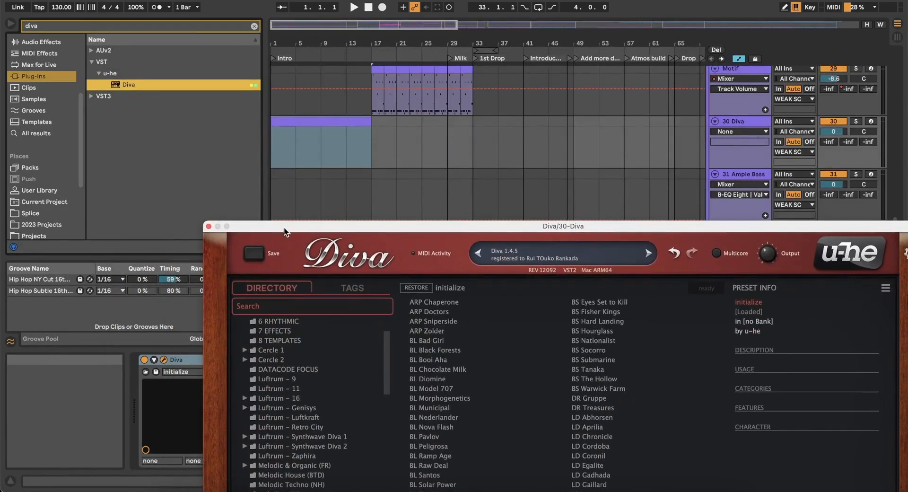
scroll(322, 118, "down", 1)
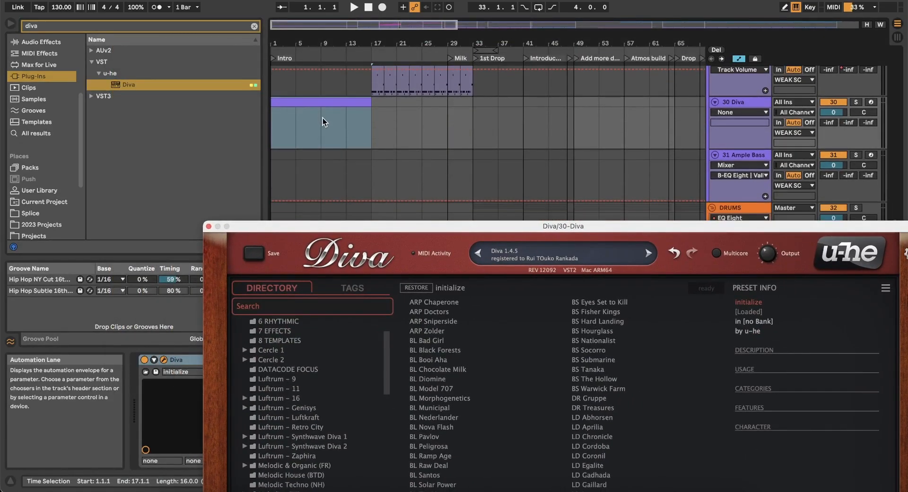
Close the Diva window and fill the new clip with one B3 note held from bar 1 to bar 17
left_click(321, 102)
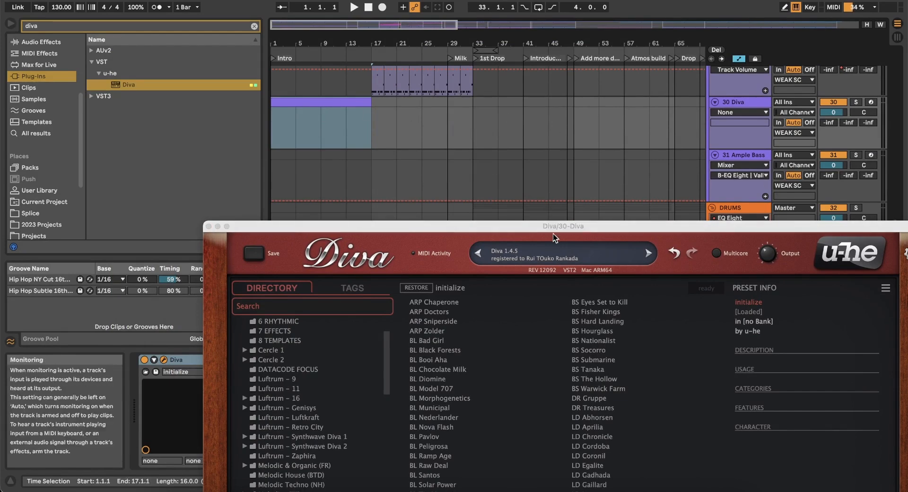
left_click(317, 95)
left_click(300, 101)
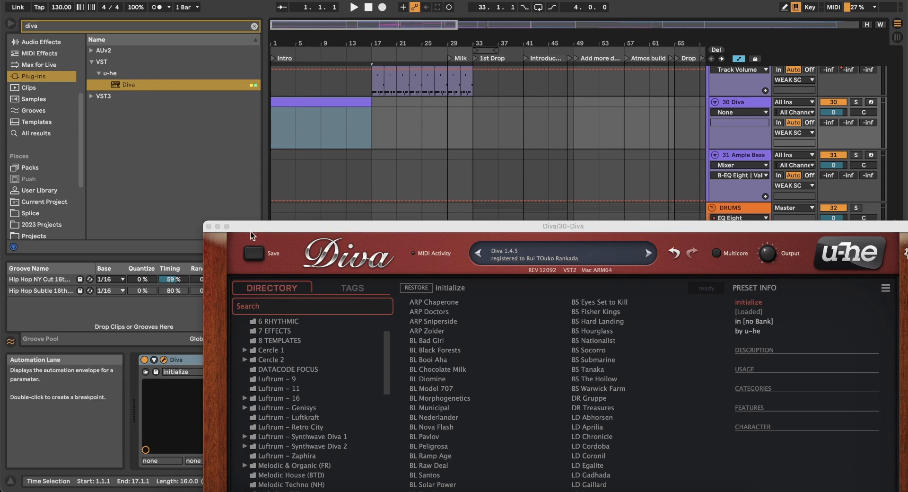
left_click(208, 226)
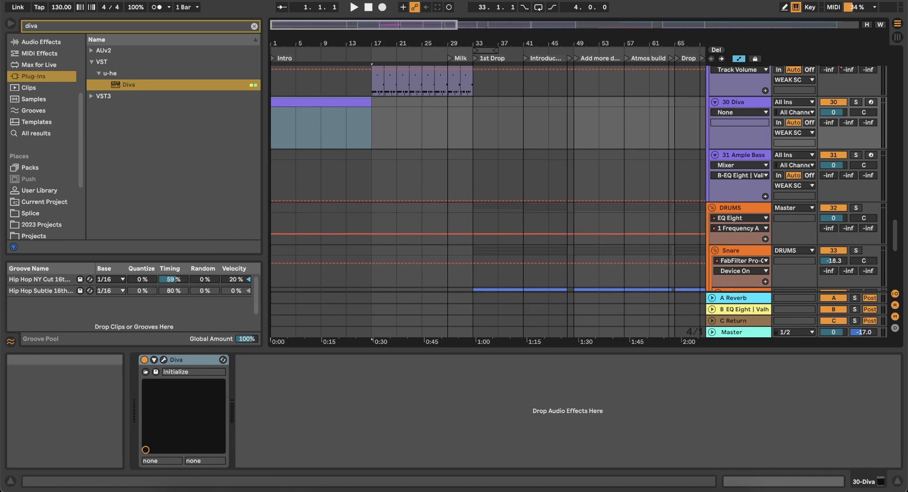
left_click(807, 482)
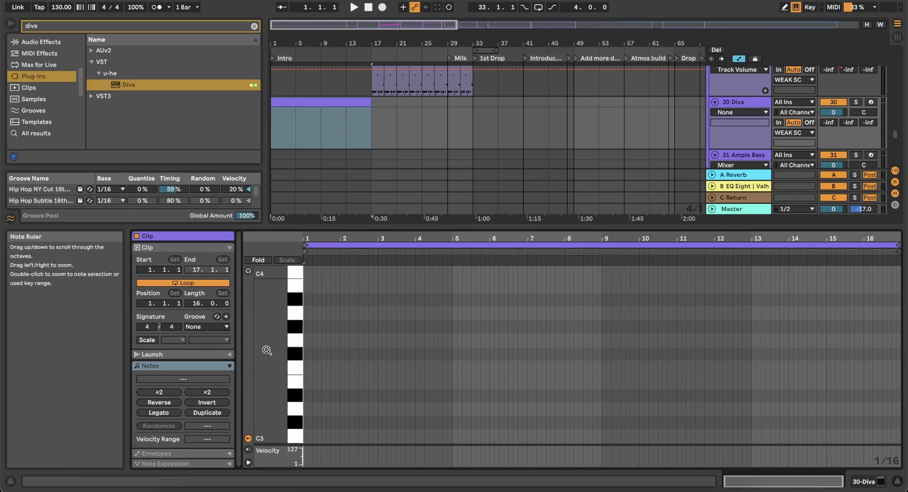
left_click_drag(267, 351, 269, 350)
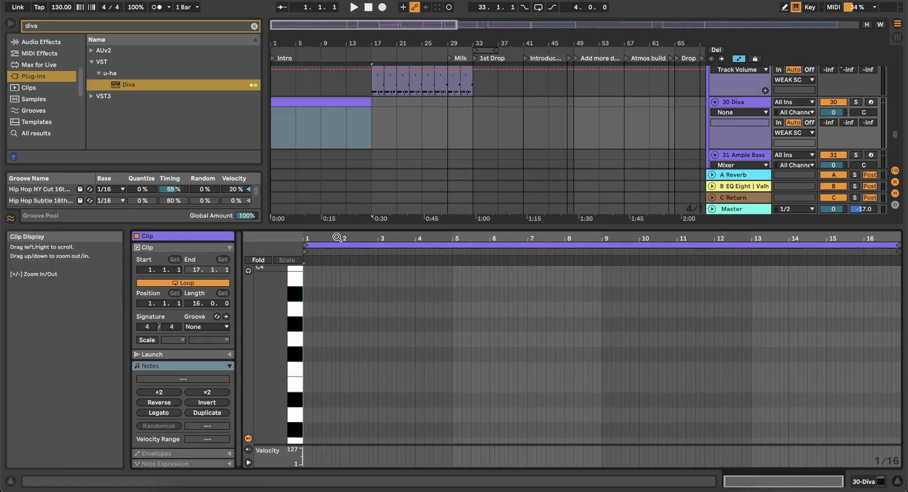
left_click_drag(337, 237, 396, 386)
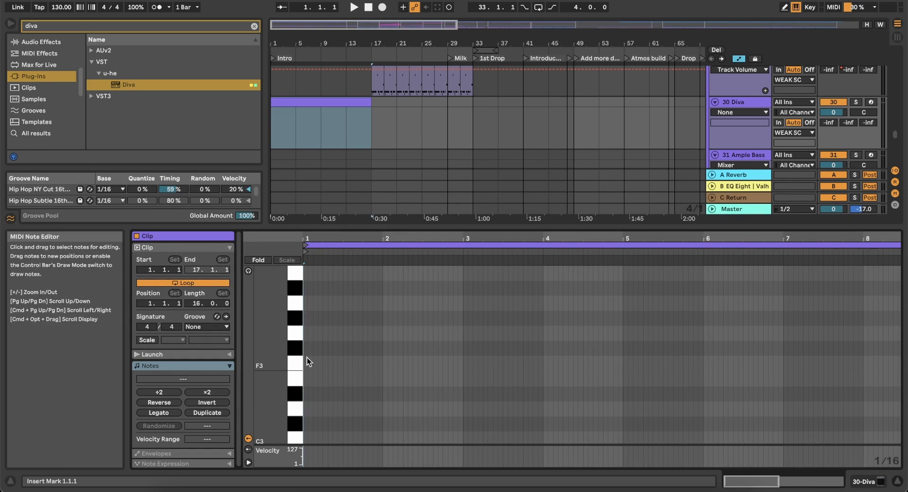
double_click(304, 273)
left_click(168, 413)
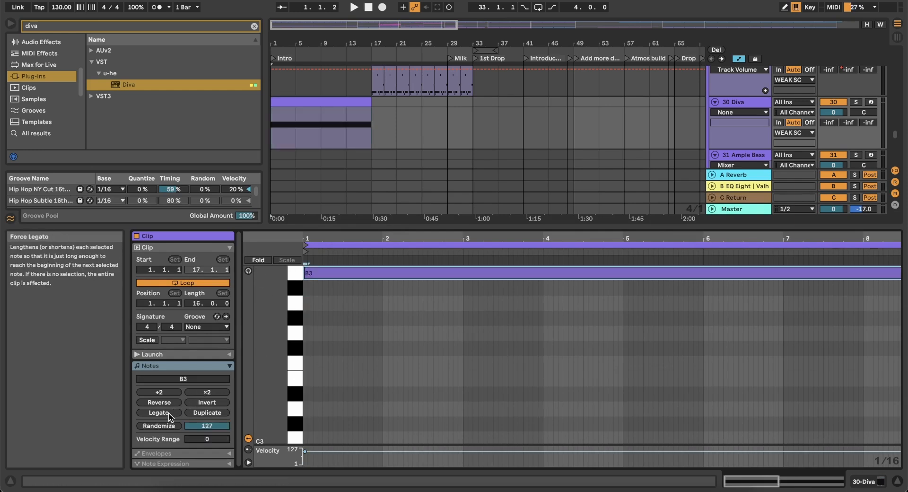
Reopen the Diva plug-in from the track's device, reposition its window and look through the Local presets
left_click(861, 482)
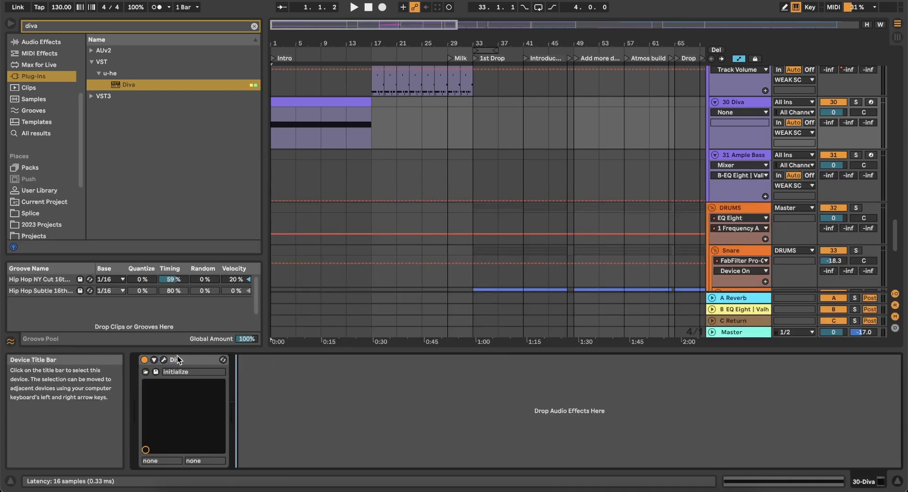
left_click(163, 359)
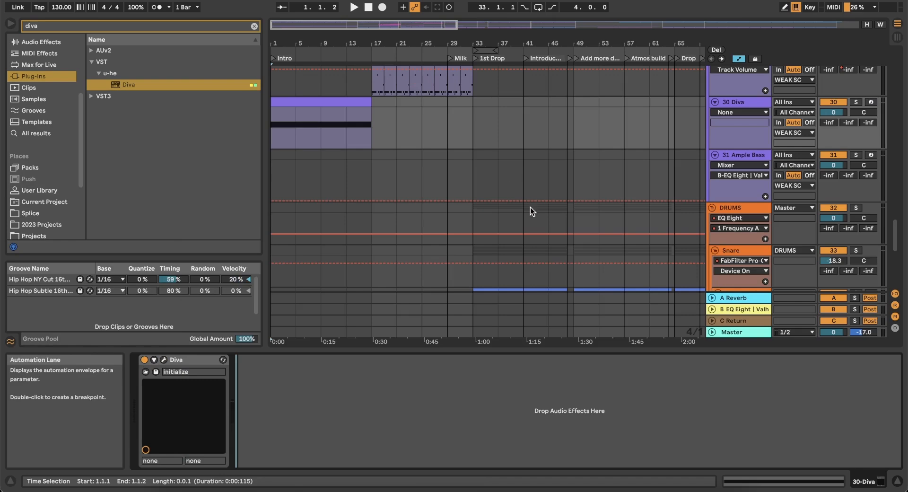
left_click(164, 359)
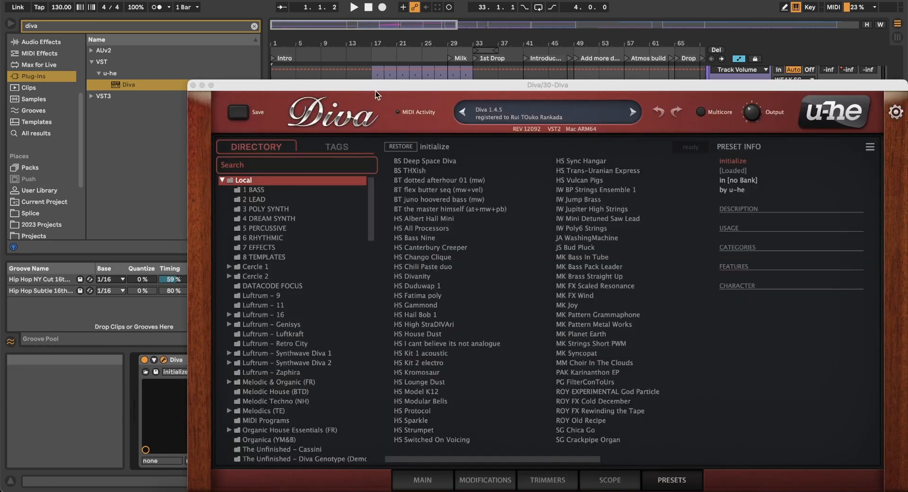
left_click_drag(374, 84, 293, 92)
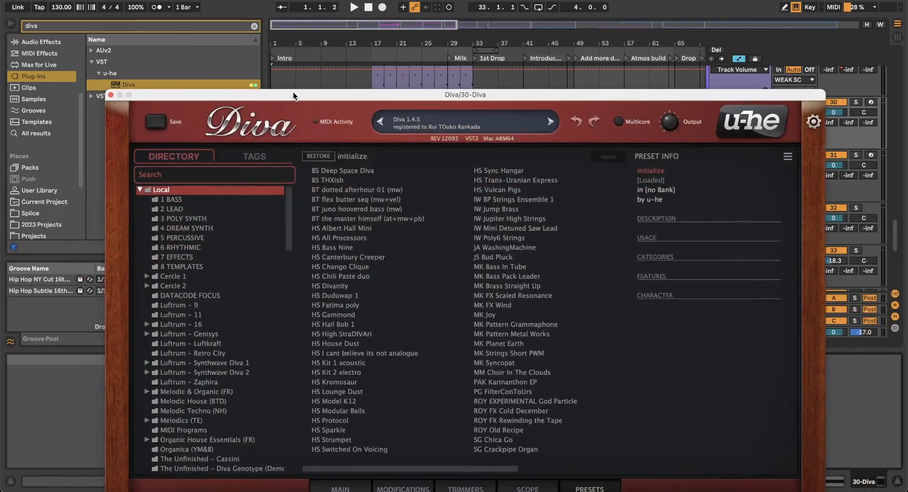
scroll(362, 293, "right", 3)
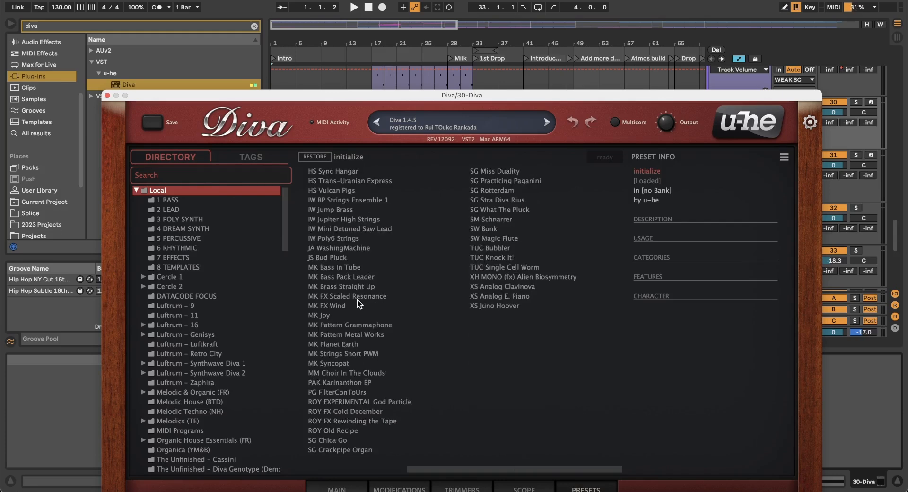
scroll(358, 303, "left", 3)
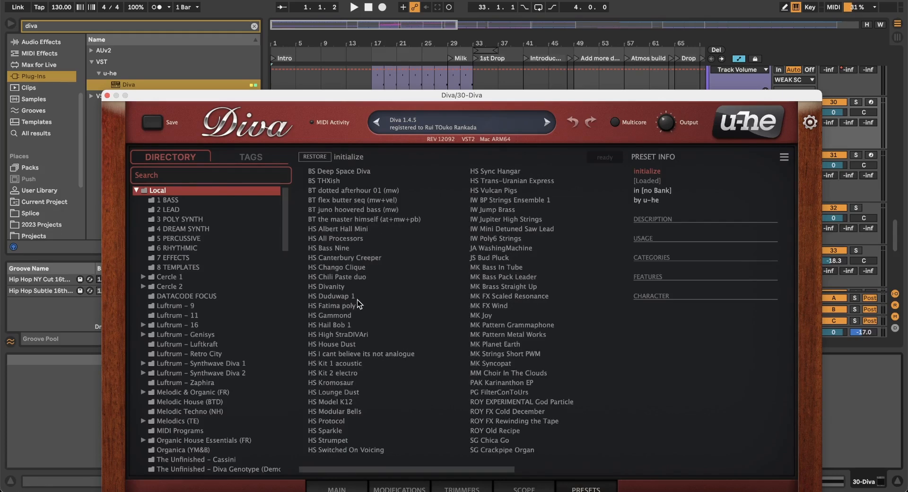
Load the HS Bass Nine preset, start playback and lower the Diva track's volume to -12.6 dB
left_click(345, 248)
key("space")
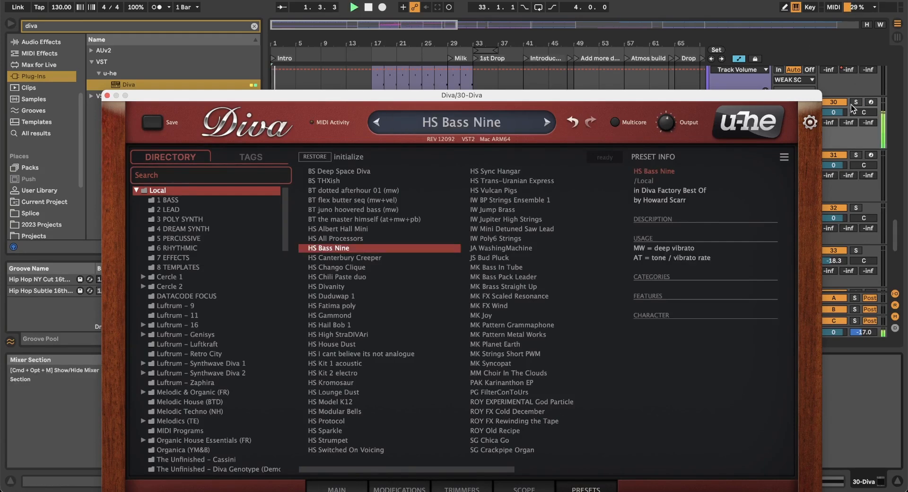
left_click_drag(836, 111, 835, 135)
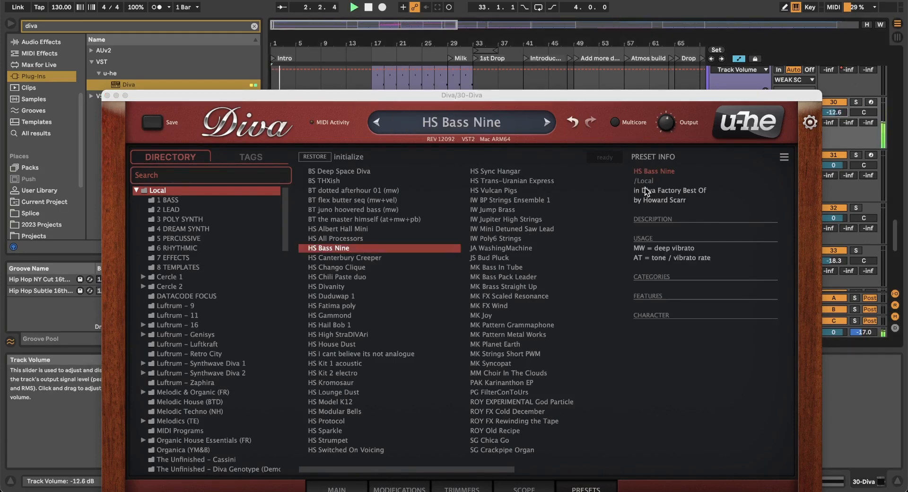
Audition HS Hail Bob 1, then KY Post Natural, KY Let Us Prey and KY Toerp from The Unfinished - Phenom Vol.2
left_click(352, 315)
left_click(345, 327)
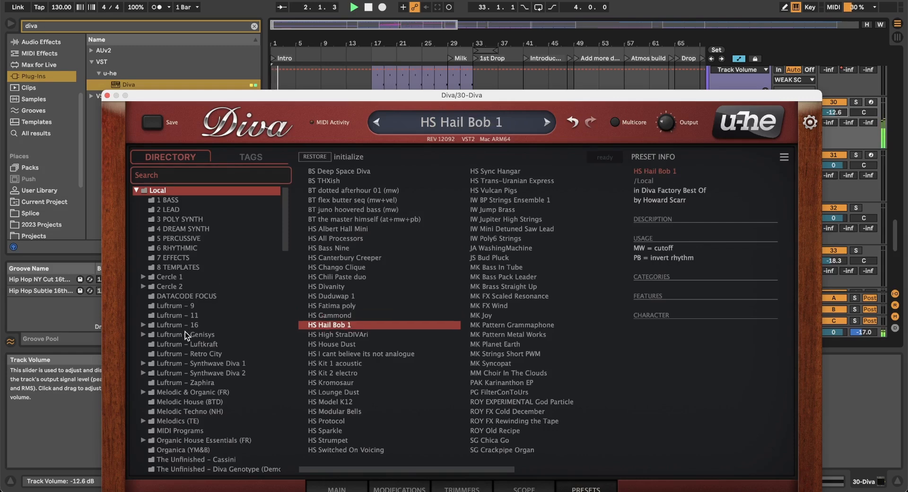
scroll(191, 331, "down", 5)
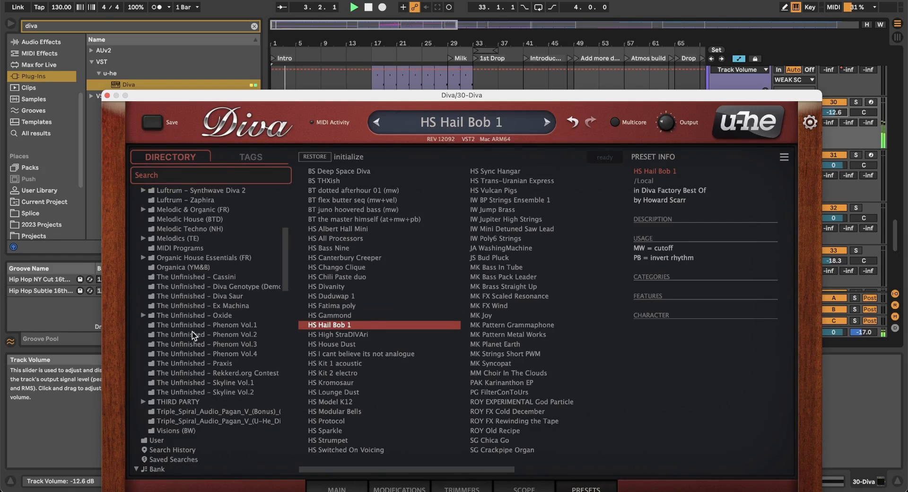
left_click(192, 331)
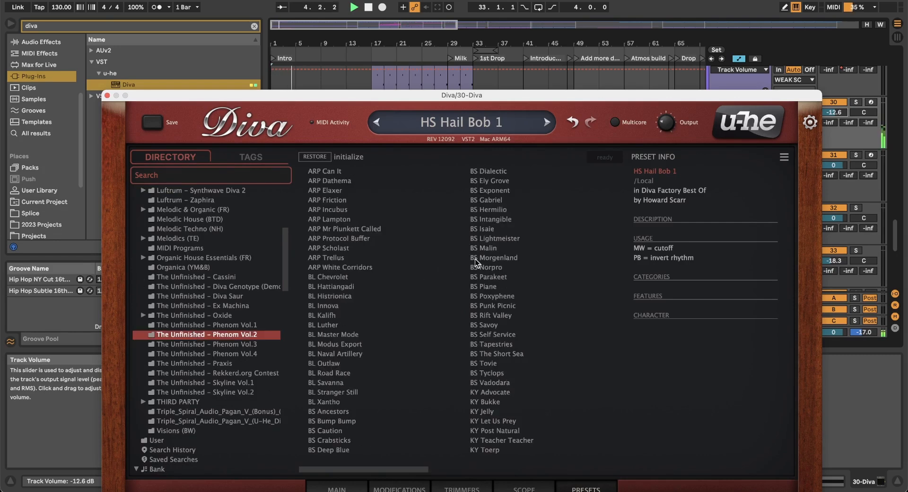
left_click(490, 429)
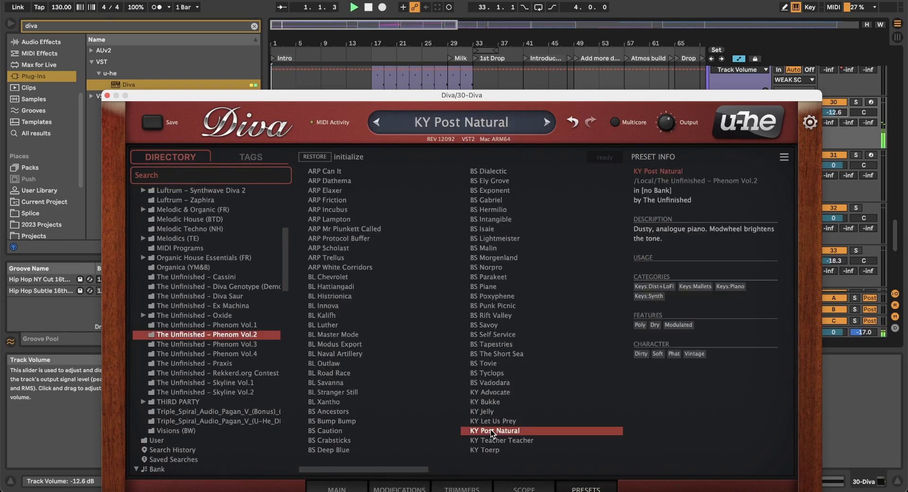
left_click(495, 421)
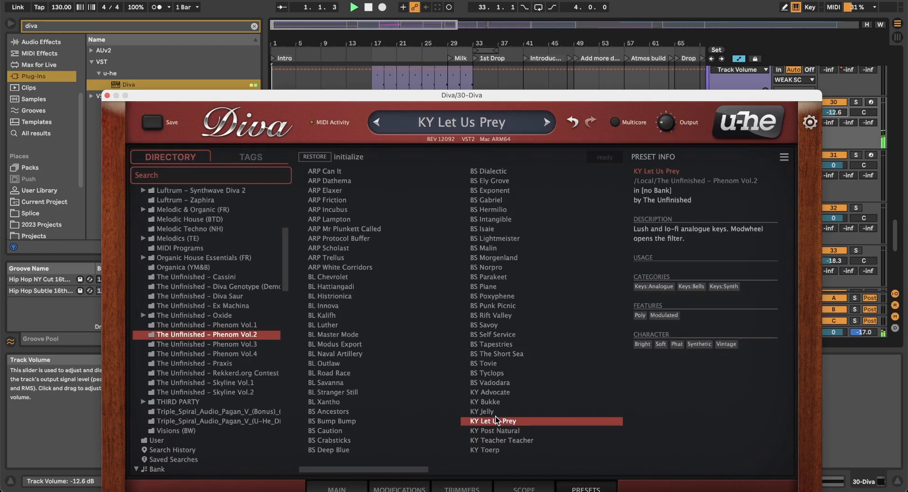
left_click(485, 450)
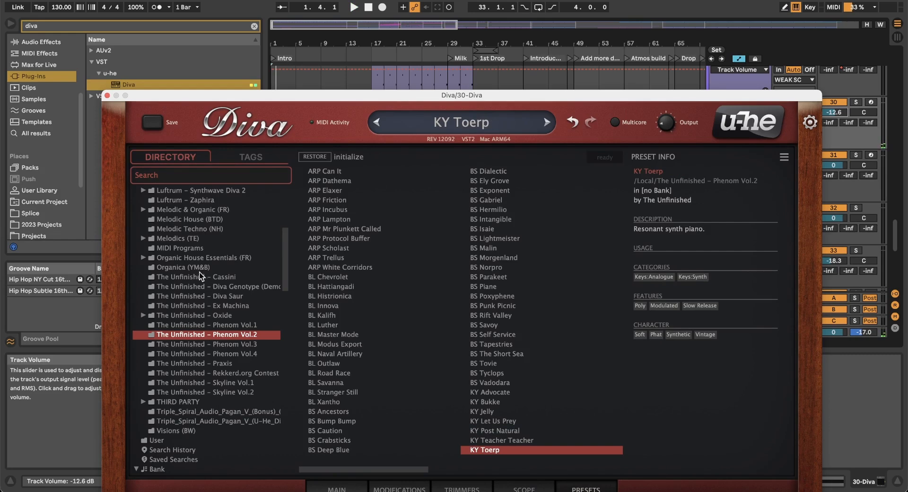
Audition pad presets from the Luftrum - Luftkraft folder, including PD Telephone Pad, and load SQ Computer Instrument
scroll(187, 257, "up", 5)
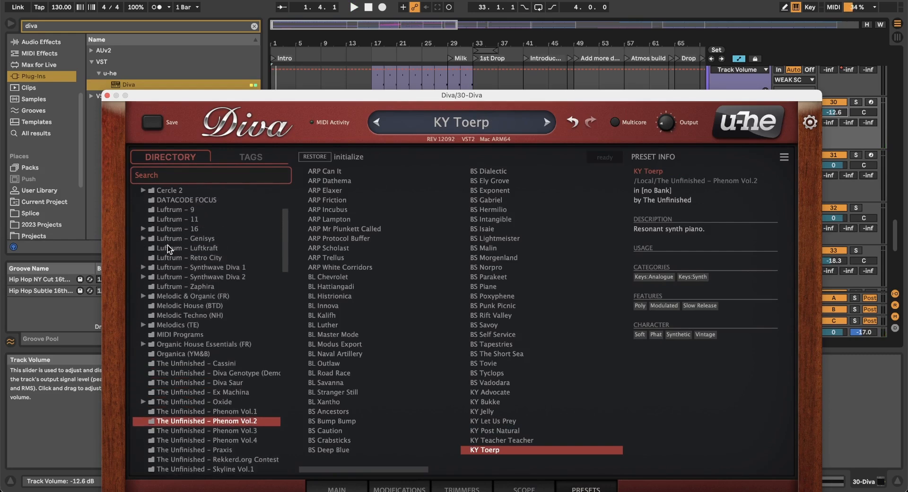
left_click(168, 246)
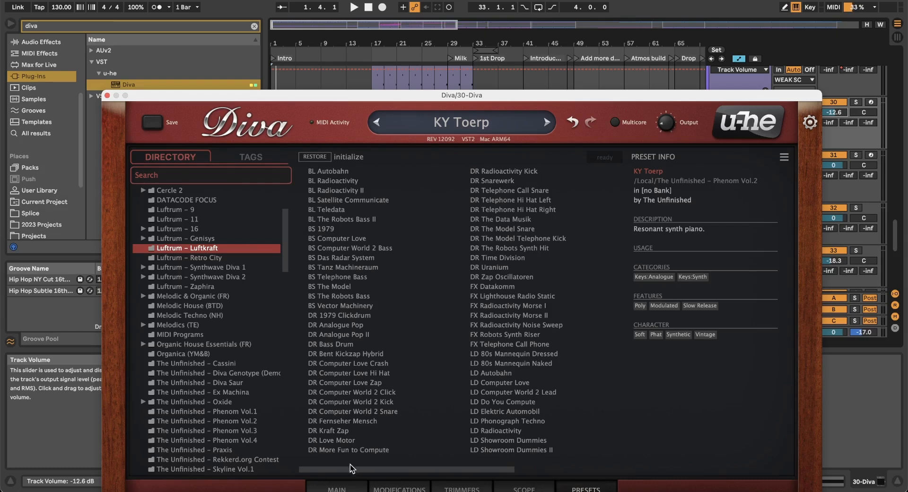
left_click_drag(350, 469, 508, 478)
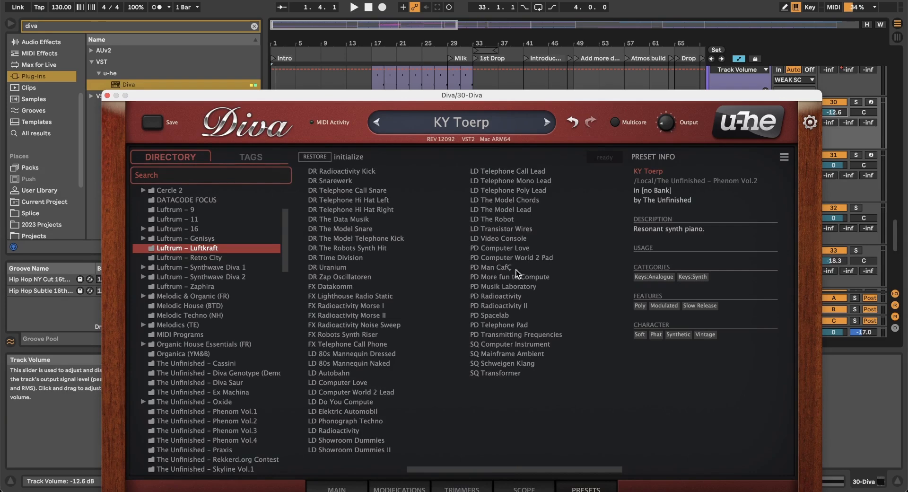
left_click(487, 256)
key("space")
left_click(490, 268)
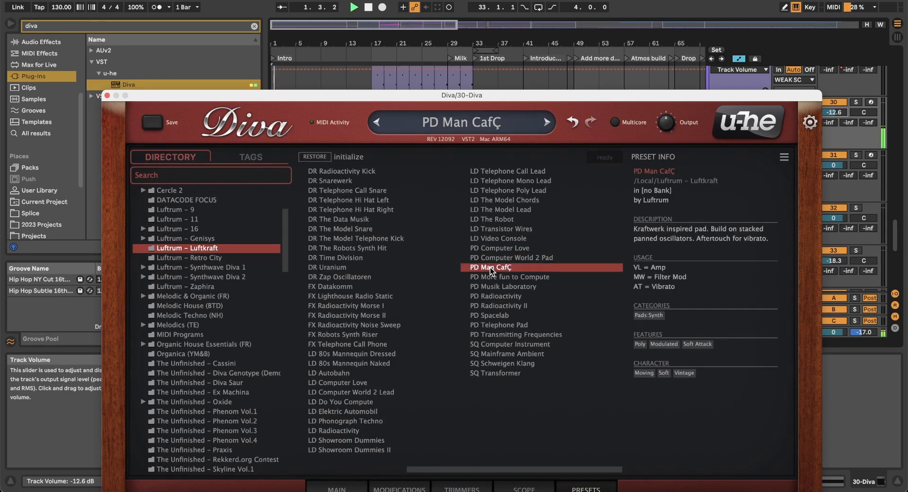
left_click(487, 325)
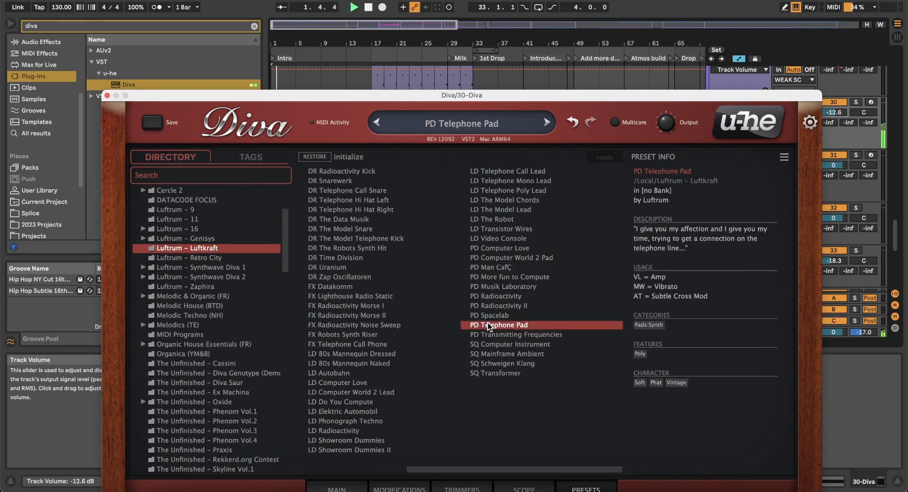
left_click(489, 344)
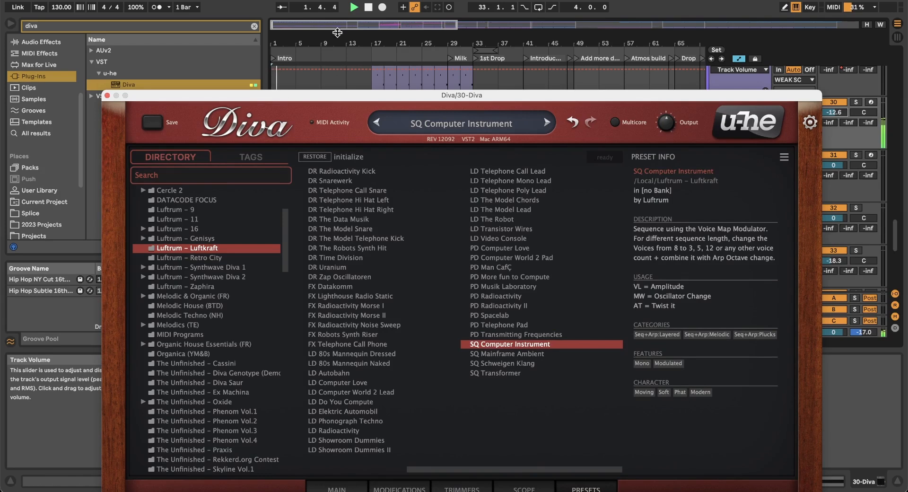
Turn off the arpeggiator on Diva's main page and close the plug-in window
left_click_drag(320, 95, 317, 24)
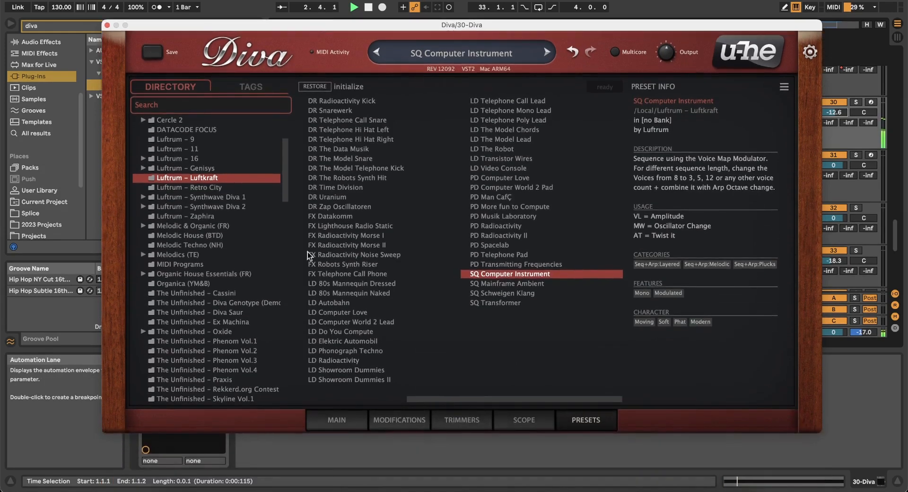
left_click(340, 421)
left_click(521, 364)
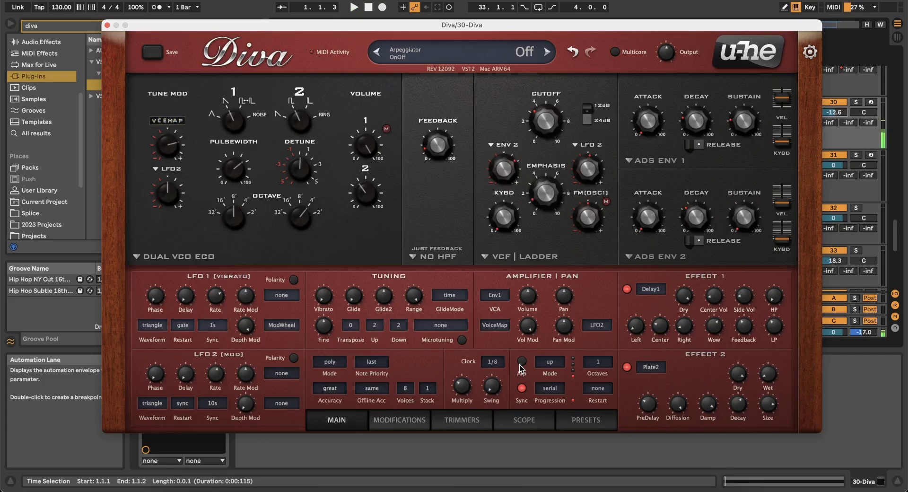
left_click(107, 25)
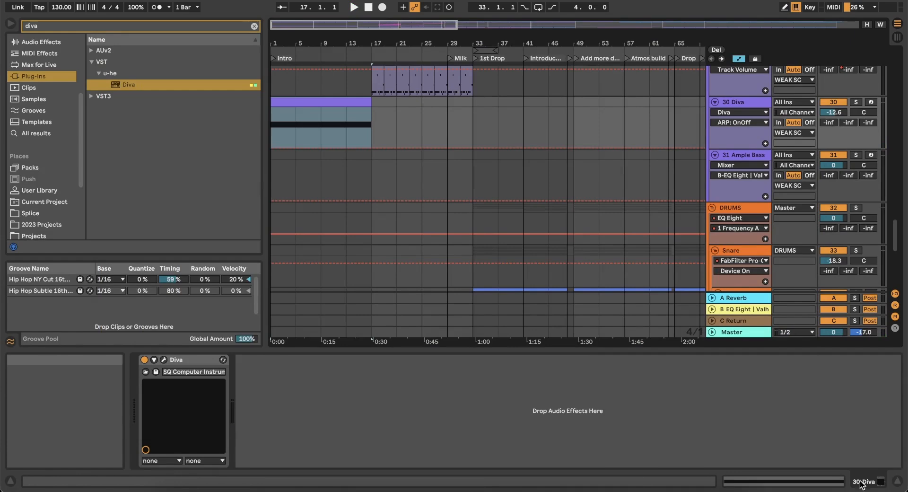
Open the Diva clip's notes and delete the long B3 note
left_click(818, 485)
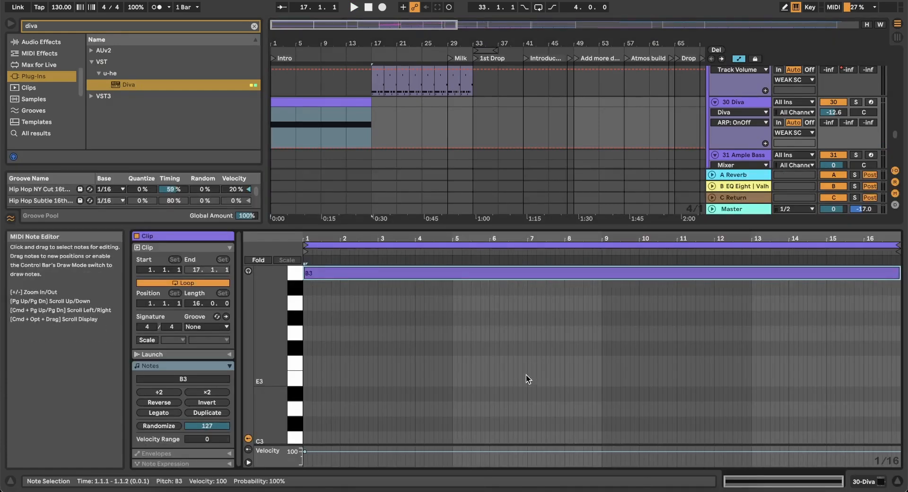
double_click(460, 271)
scroll(387, 281, "up", 1)
scroll(379, 282, "up", 4)
scroll(379, 283, "left", 3)
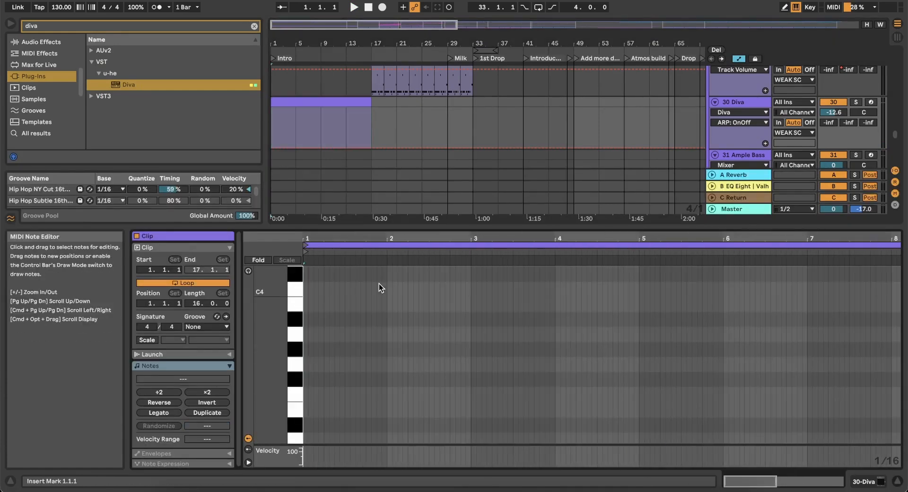
Add a 1/16-long B3 note, nudge it to the clip's start at 1.1.1 and play it back
double_click(308, 303)
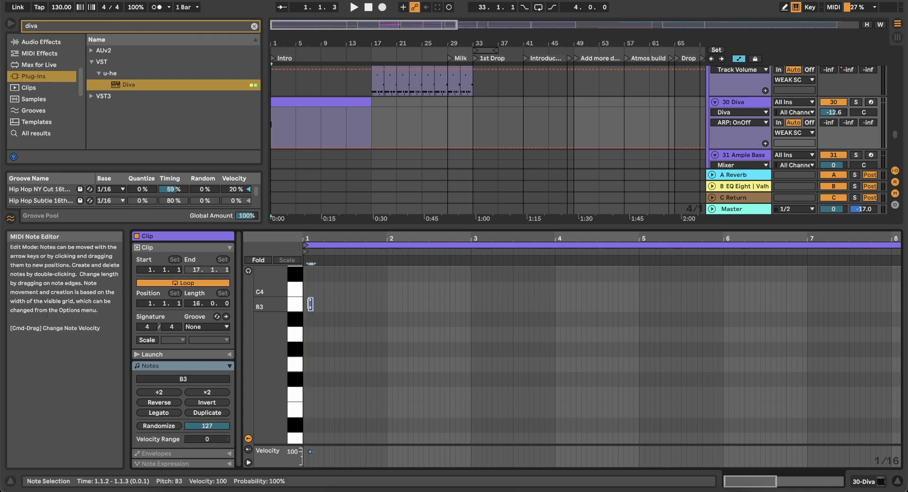
key("space")
key("Left")
key("space")
key("space")
key("space")
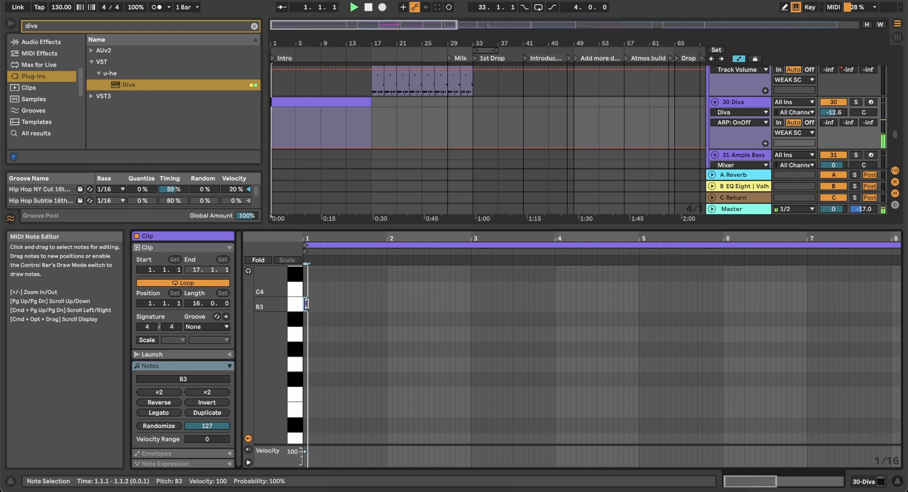
key("space")
scroll(308, 305, "up", 4)
scroll(309, 306, "up", 1)
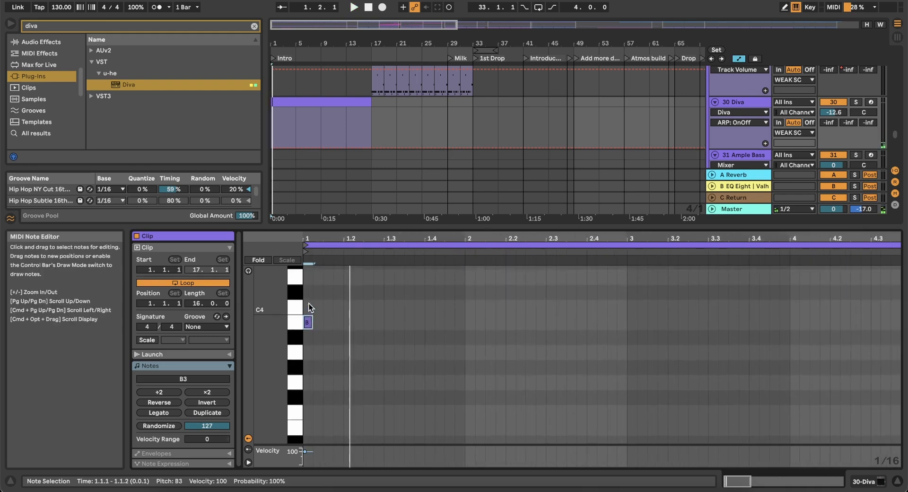
Add a second 1/16-long B3 note at 1.1.4 in the Diva clip and play the two notes back
key("space")
double_click(336, 322)
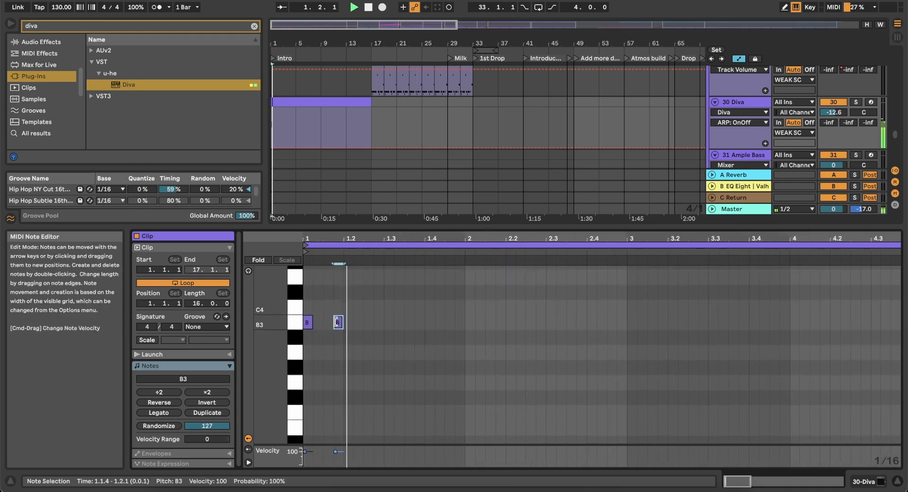
key("space")
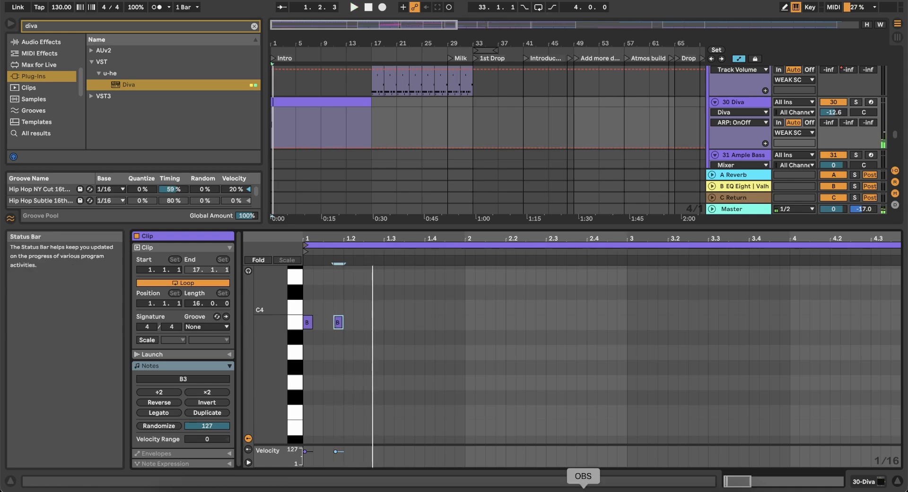
Open Diva's plug-in window, listen to the two notes and turn off the arpeggiator's Sync switch
left_click(866, 483)
left_click(164, 359)
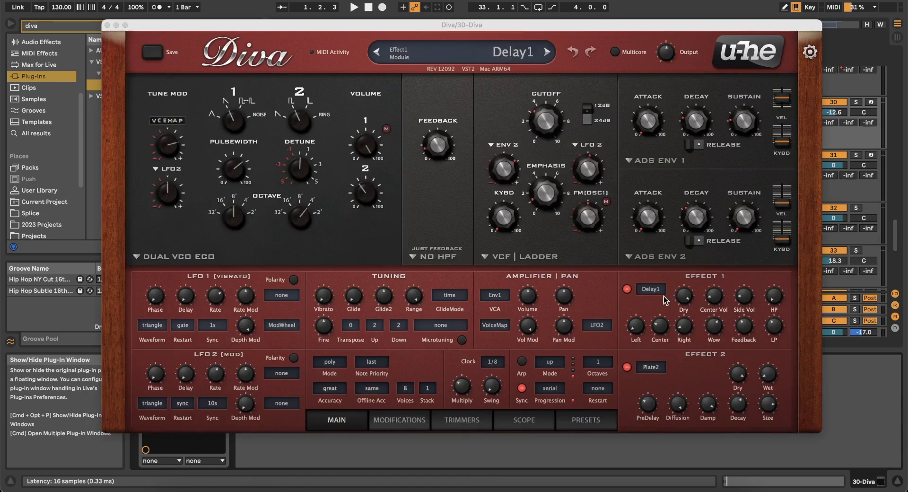
key("space")
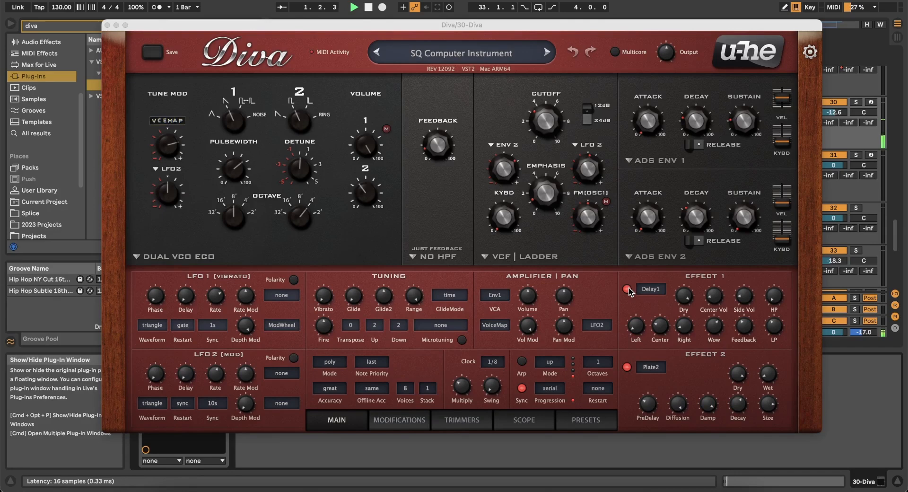
key("space")
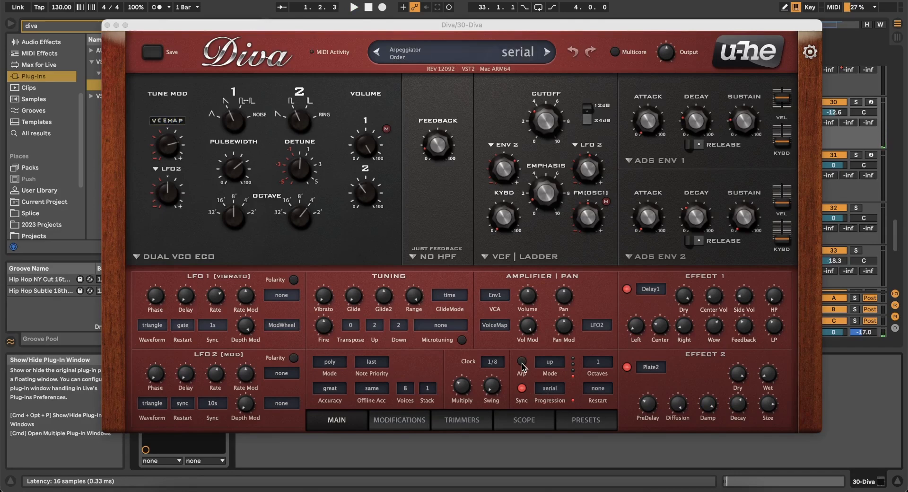
left_click(522, 388)
key("space")
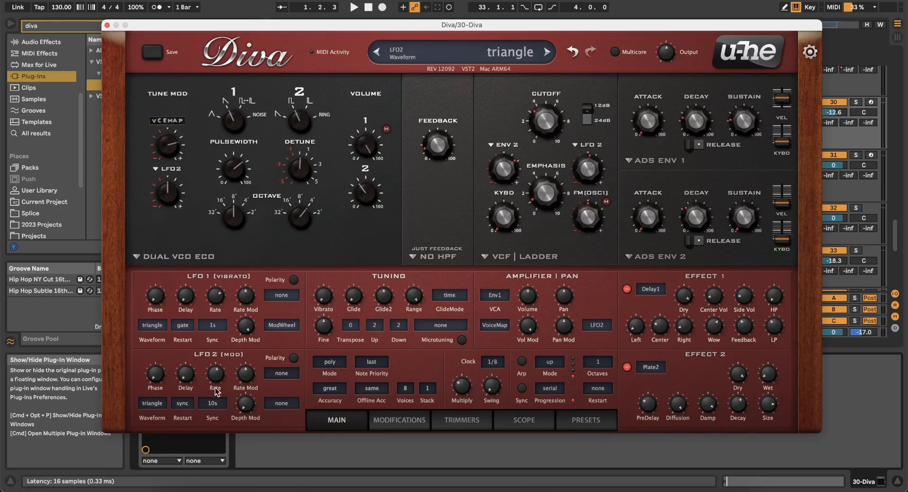
Look through Diva's other pages, centre the VoiceMap tune modulation on the main page and close the plug-in window
left_click(387, 420)
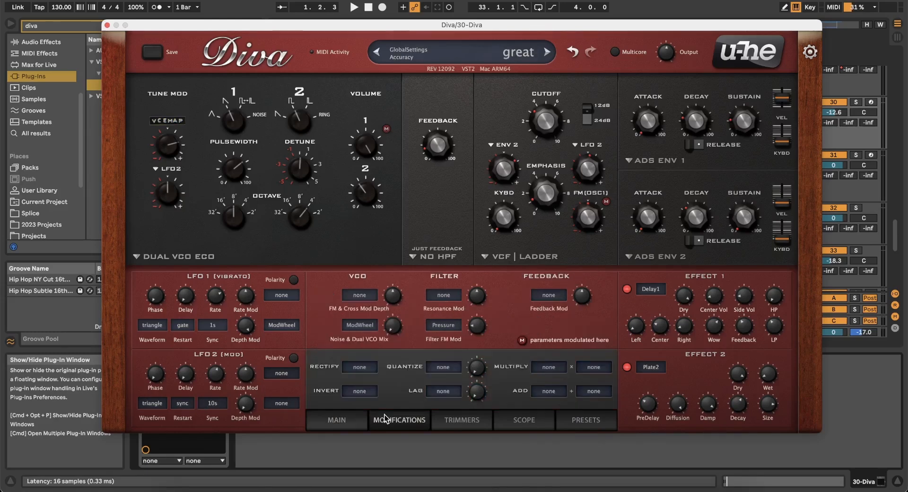
left_click(477, 421)
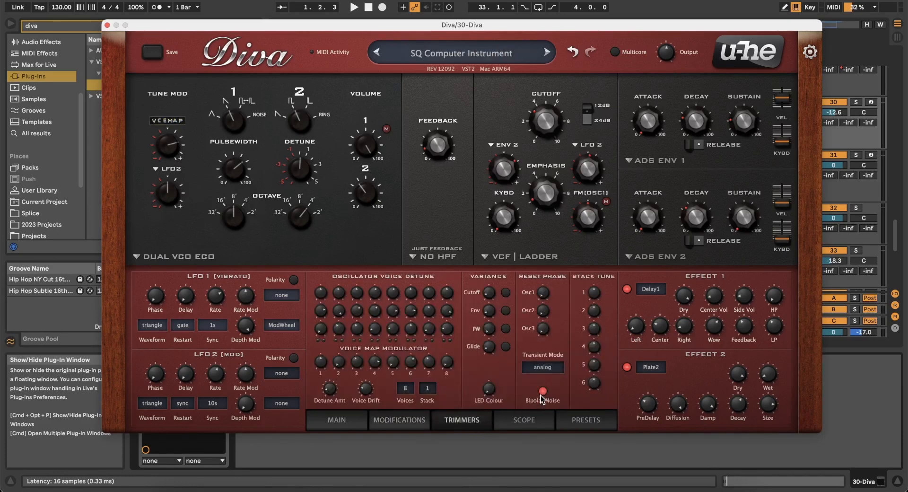
left_click(576, 420)
left_click(330, 420)
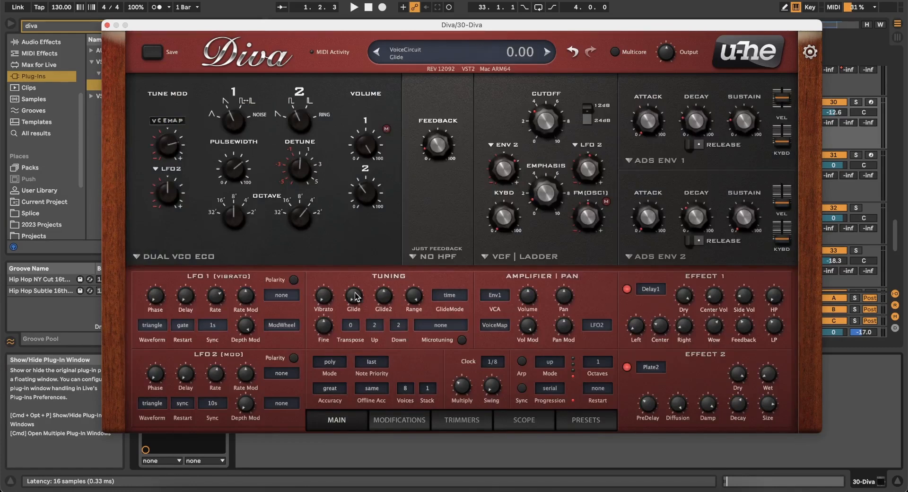
key("space")
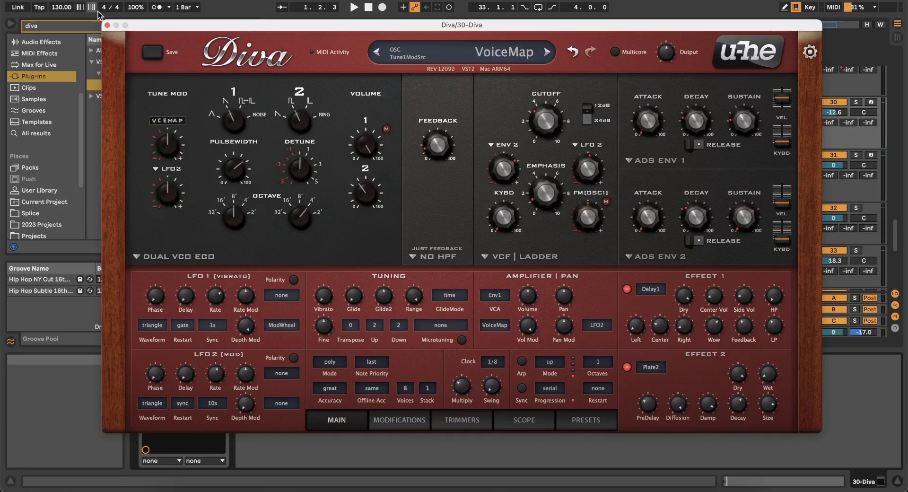
left_click(107, 26)
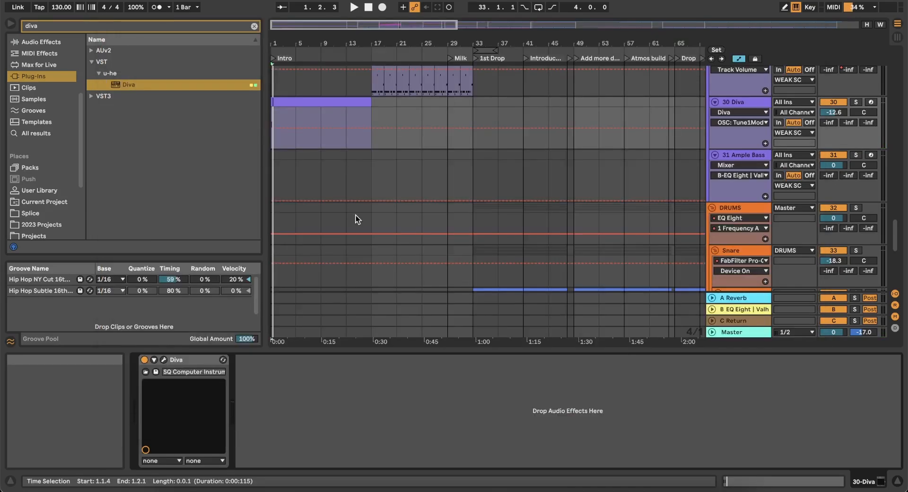
Reopen the Diva clip's notes and play the two B3 notes back several times from the start
left_click(295, 110)
left_click(771, 484)
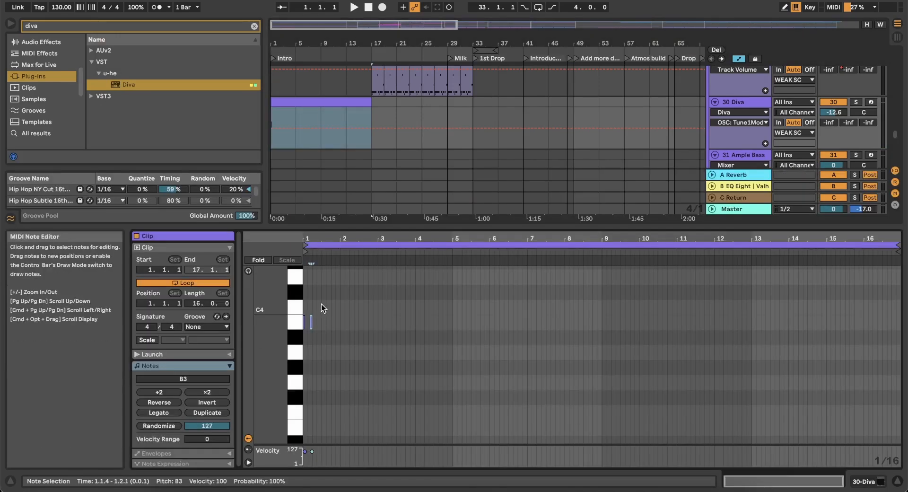
scroll(309, 326, "up", 8)
key("space")
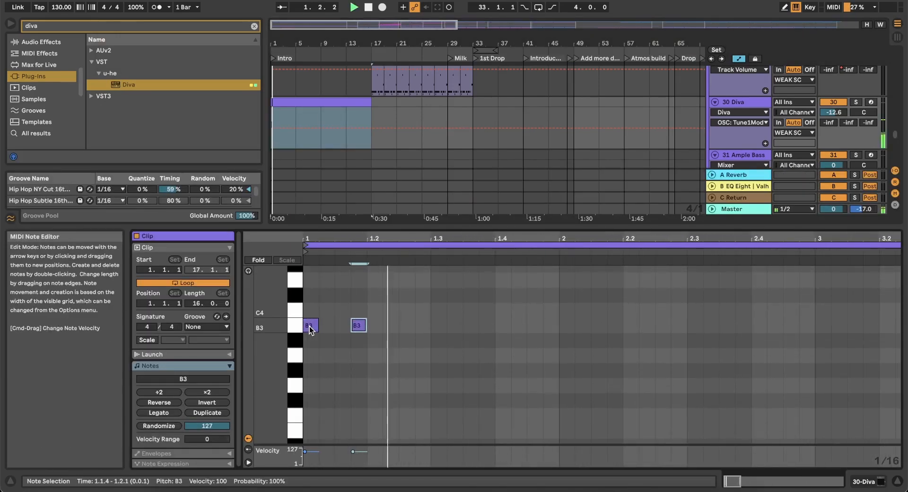
key("space")
key("space")
key("space")
key("space")
key("space")
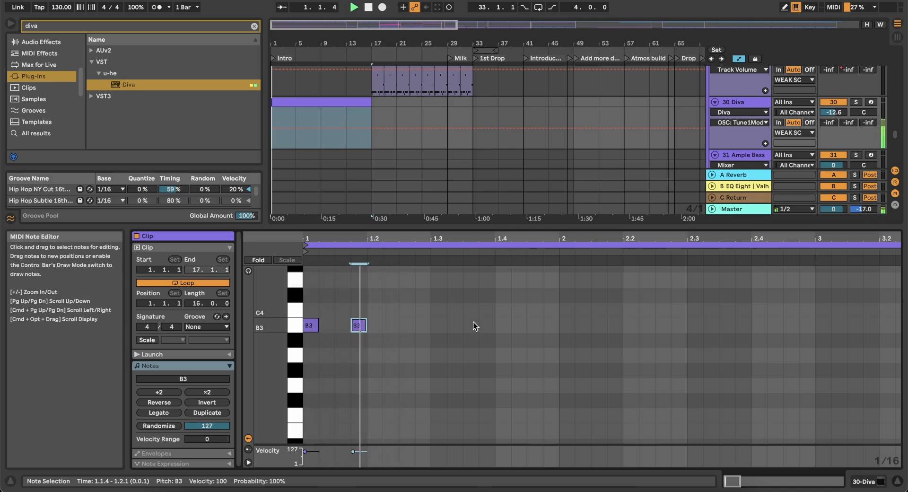
Add a 1/16-long note at 1.3.1 in the Diva clip and raise it to D#4
double_click(437, 341)
key("space")
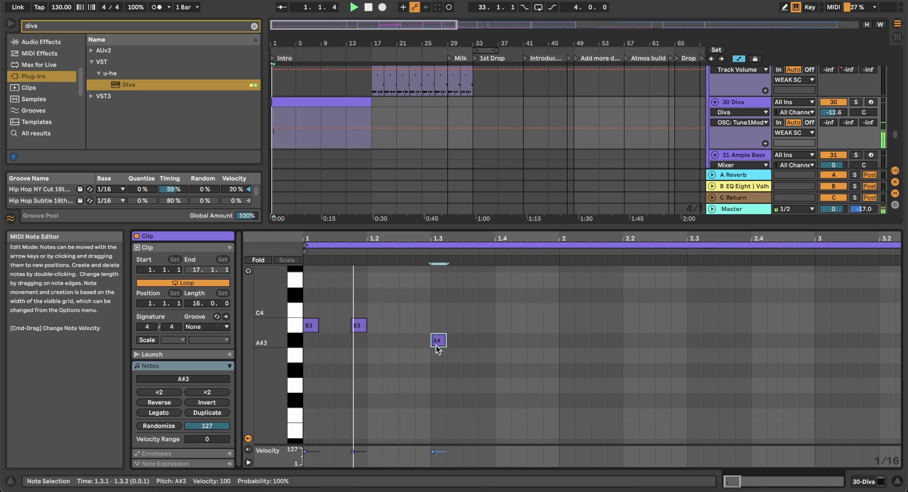
key("Up")
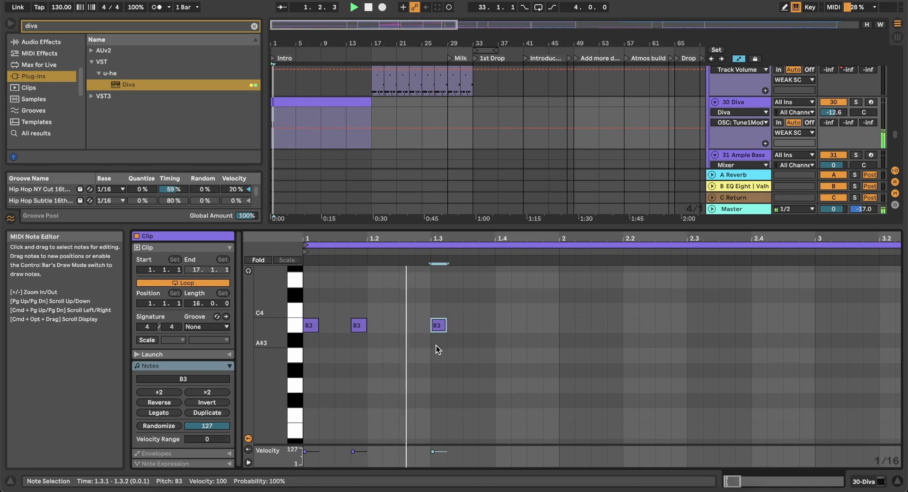
key("space")
scroll(436, 345, "up", 3)
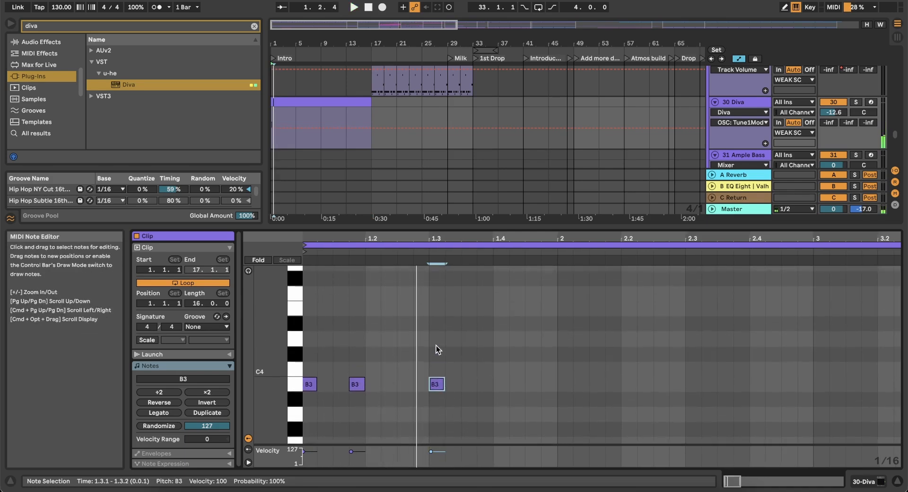
key("Up")
key("Up")
key("Up")
key("Up")
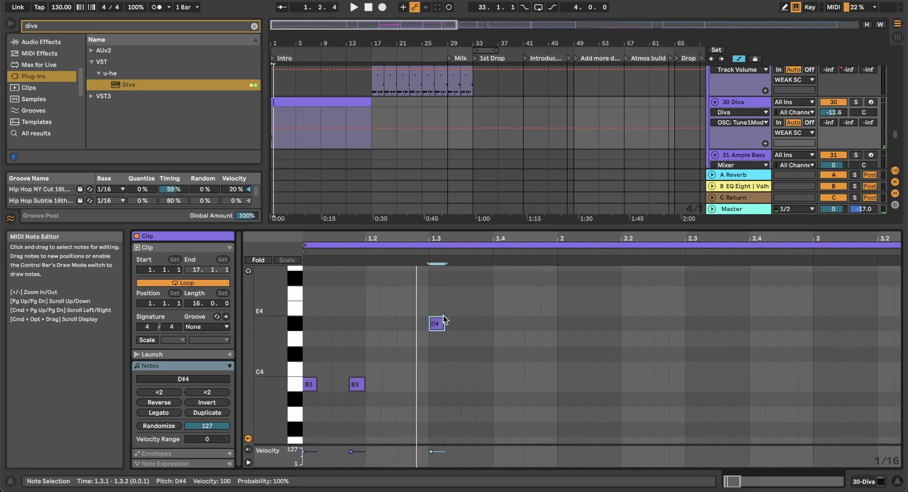
key("Up")
key("Down")
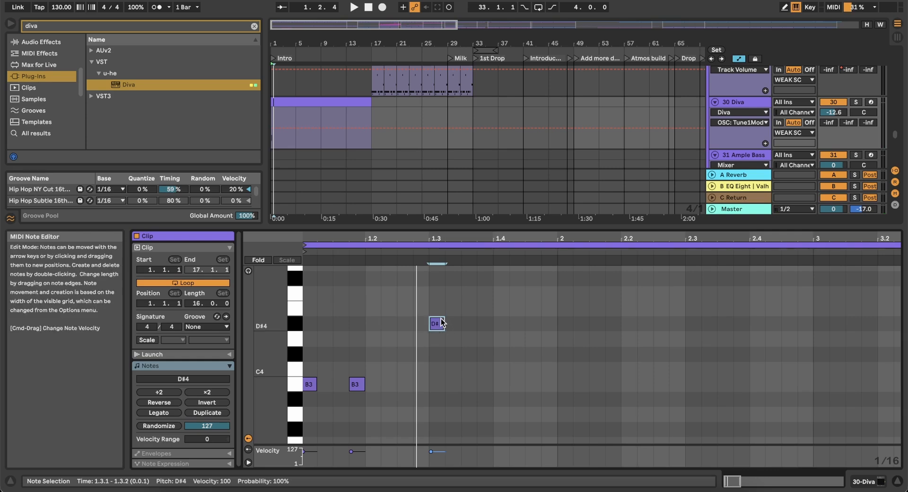
Add a 1/16-long note at 1.3.4, then set the 1.3.1 note to E4 and the 1.3.4 note to D#4
double_click(447, 309)
key("space")
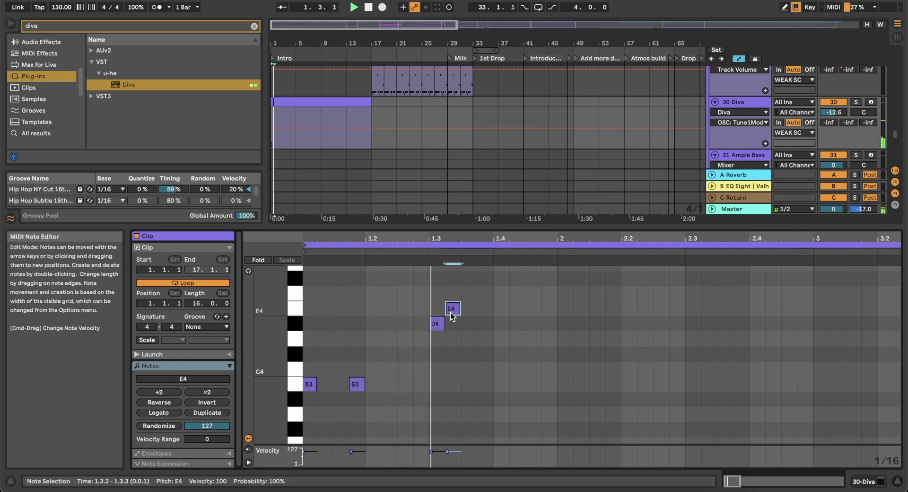
key("Right")
key("Right")
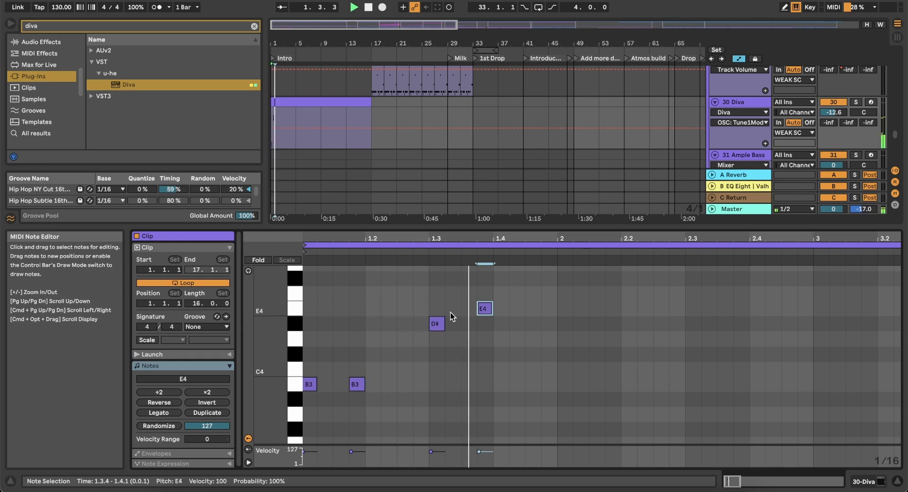
left_click(436, 324)
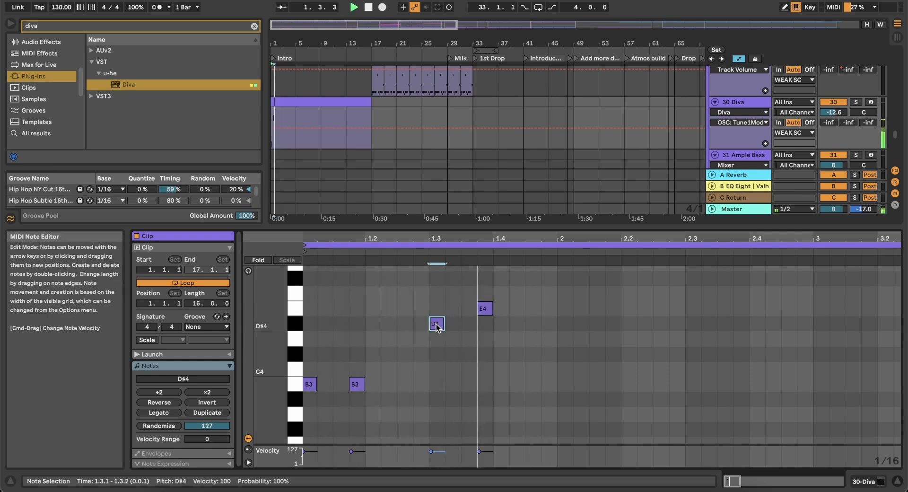
key("Up")
left_click(486, 309)
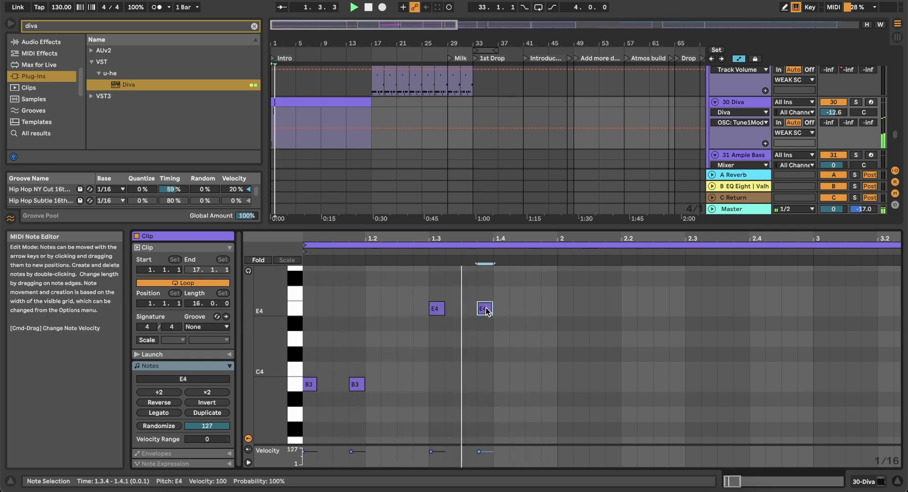
key("Down")
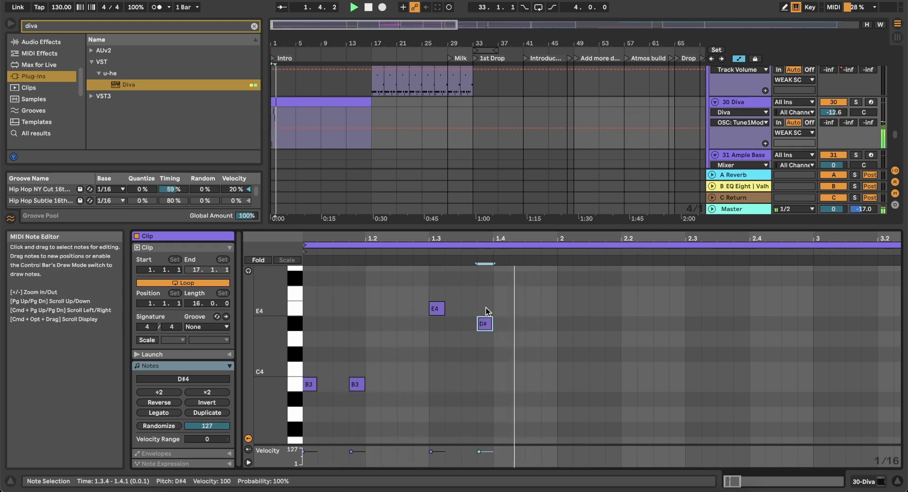
Delete the E4 and D#4 notes on beat 3 and play back the remaining B3 notes
key("space")
left_click_drag(525, 349, 394, 295)
key("Delete")
key("space")
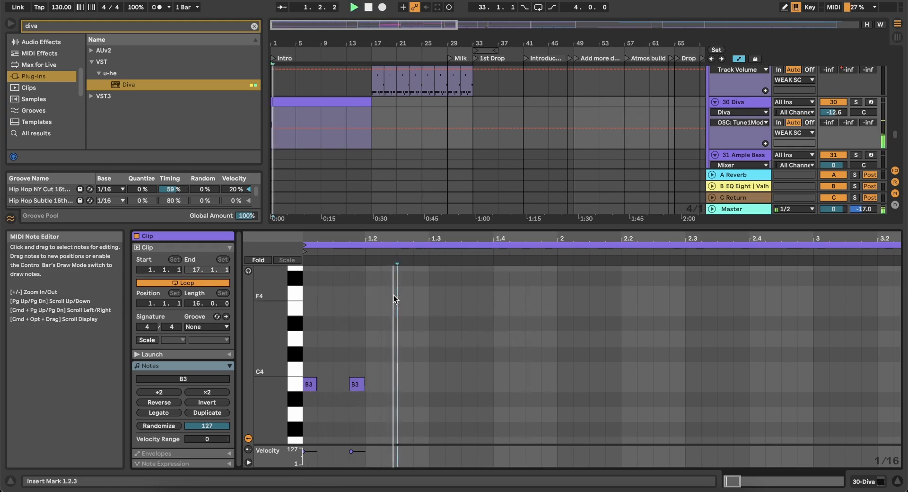
key("space")
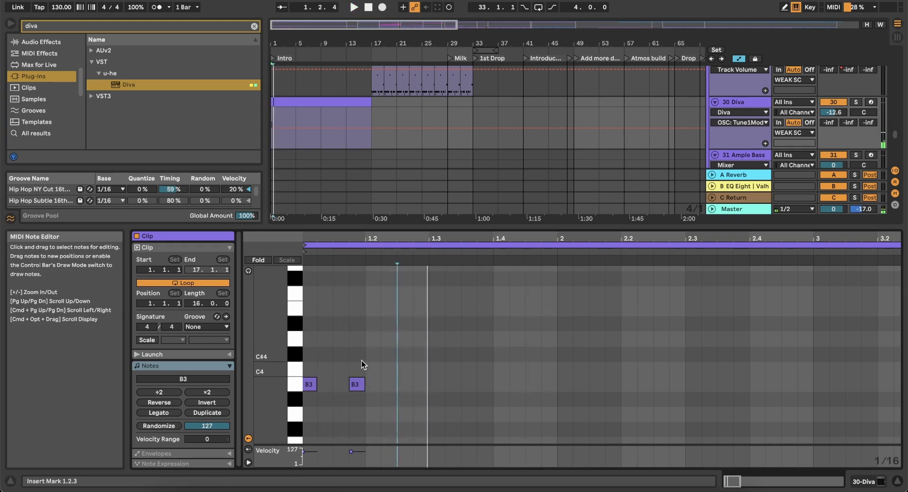
Select both B3 notes and duplicate them repeatedly until the pattern fills the Diva clip up to 17.1.1, listening during playback
left_click_drag(367, 362, 281, 403)
key("super+d")
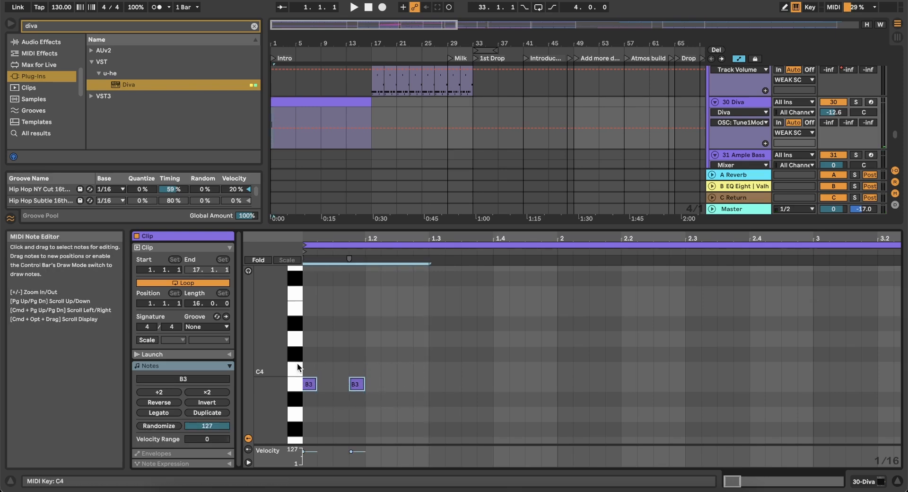
key("super+d")
key("super+d")
key("super+d")
key("space")
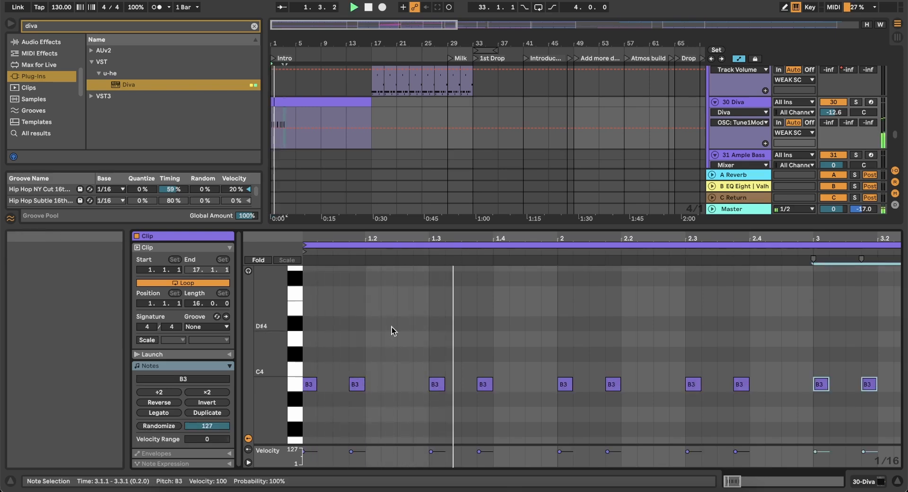
scroll(506, 338, "down", 5)
scroll(507, 338, "down", 1)
key("super+d")
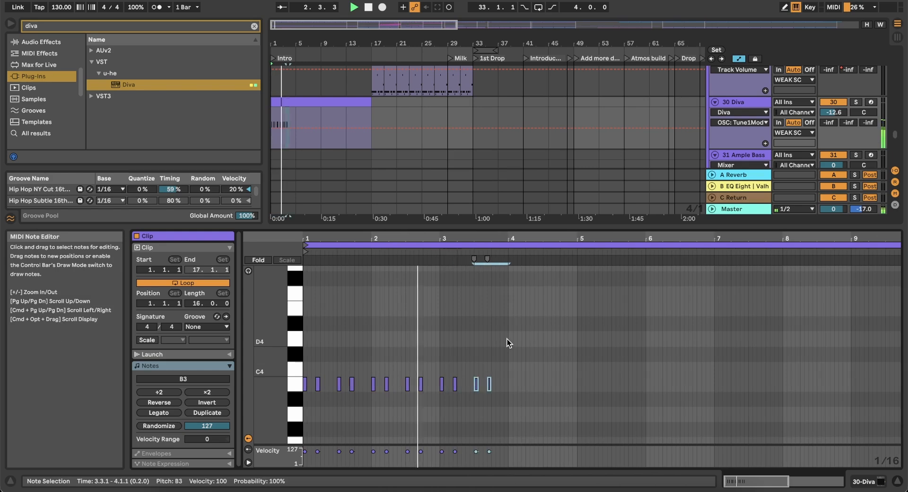
key("super+d")
key("super+d")
key("super+d")
key("super+d")
key("super+d")
key("super+d")
key("super+d")
key("super+d")
key("super+d")
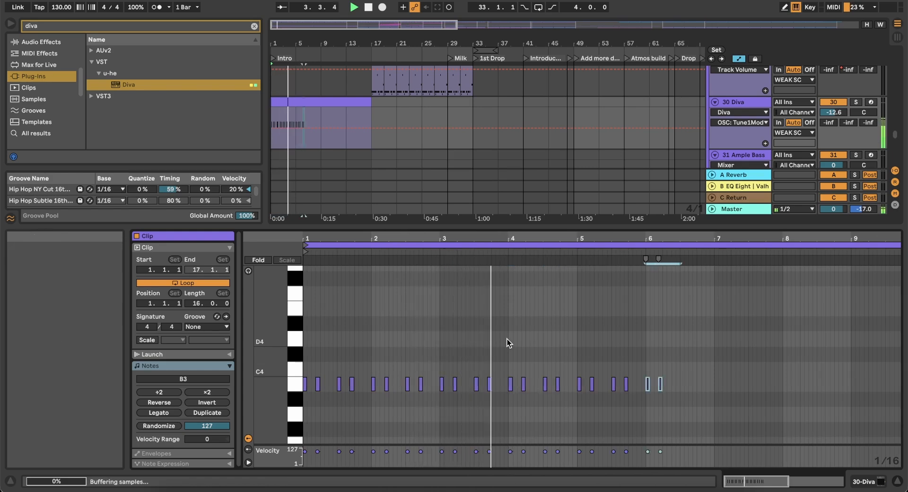
key("super+d")
key("super+d")
key("super+d")
key("super+d")
key("super+d")
key("super+d")
key("super+d")
key("super+d")
key("super+d")
key("super+d")
key("super+d")
key("super+d")
key("super+d")
key("super+d")
key("super+d")
key("super+d")
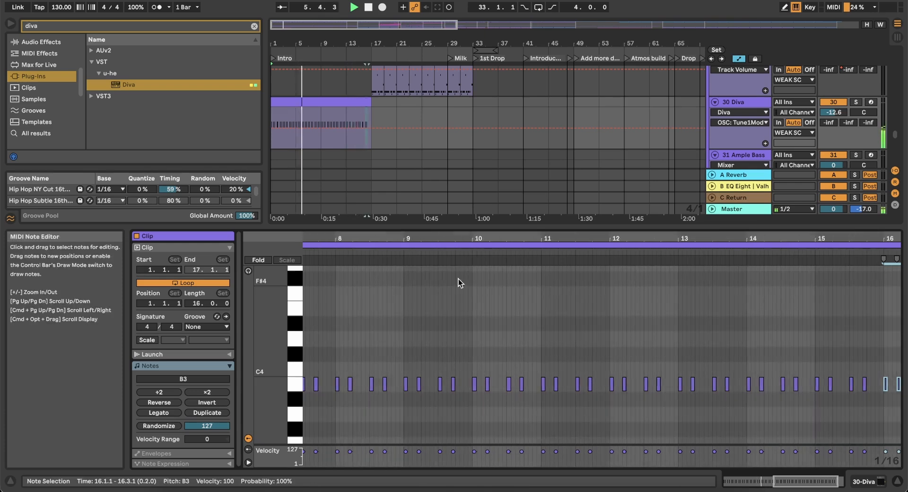
key("super+d")
scroll(475, 316, "down", 2)
scroll(476, 316, "left", 6)
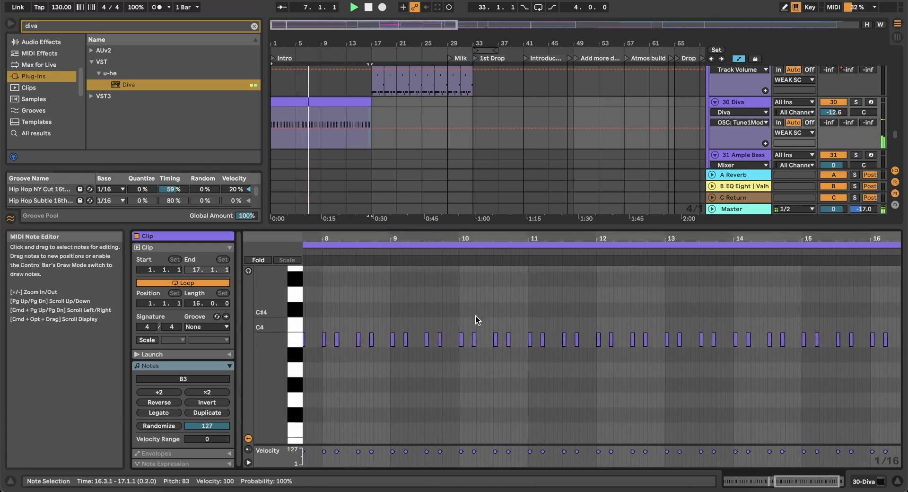
scroll(475, 316, "up", 2)
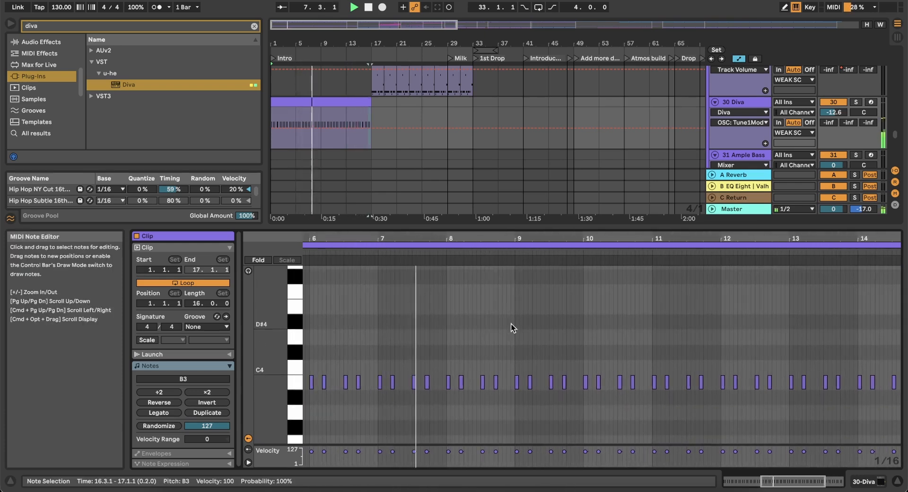
Reopen Diva's plug-in window and set the filter cutoff to 66.50 during playback
left_click(871, 481)
left_click(163, 360)
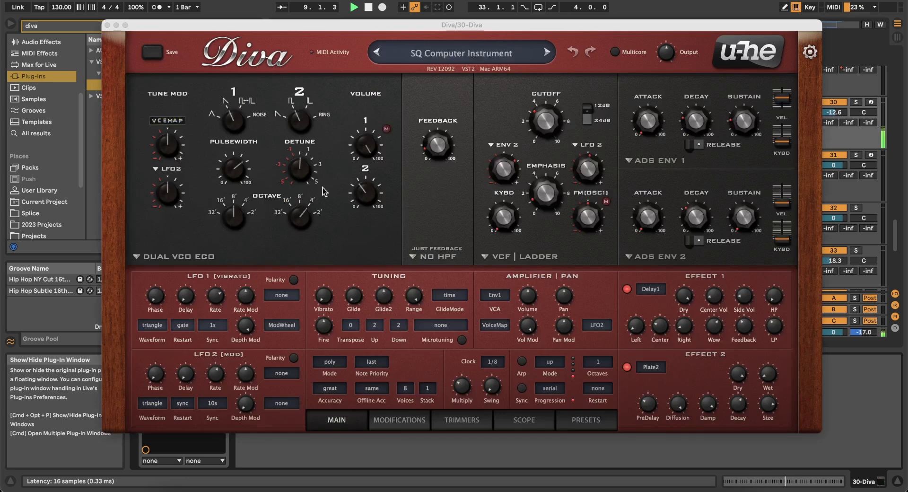
left_click_drag(540, 122, 530, 55)
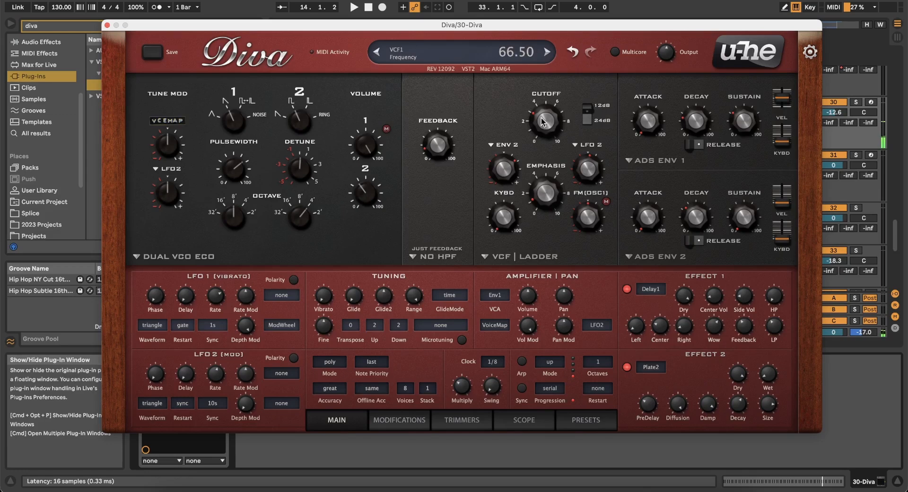
Close Diva's window and shape its VCF1 frequency automation with a peak near bar 7, 0.39 at bar 9 and 0.65 at bar 17
left_click(107, 25)
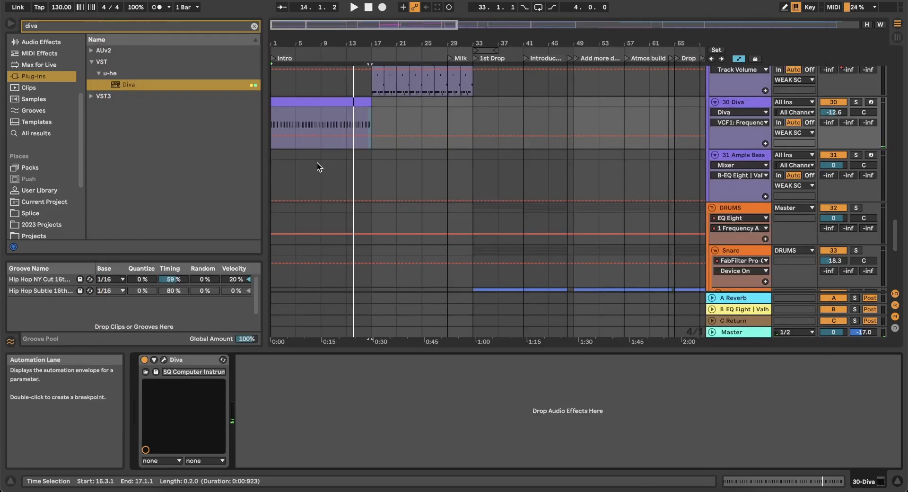
left_click(324, 140)
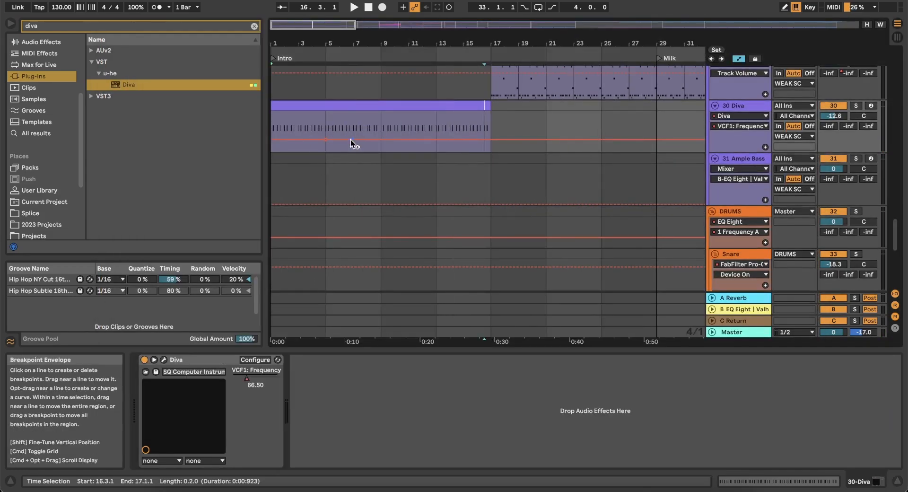
mouse_move(350, 140)
left_mouse_down()
mouse_move(352, 130)
mouse_move(382, 135)
left_mouse_up()
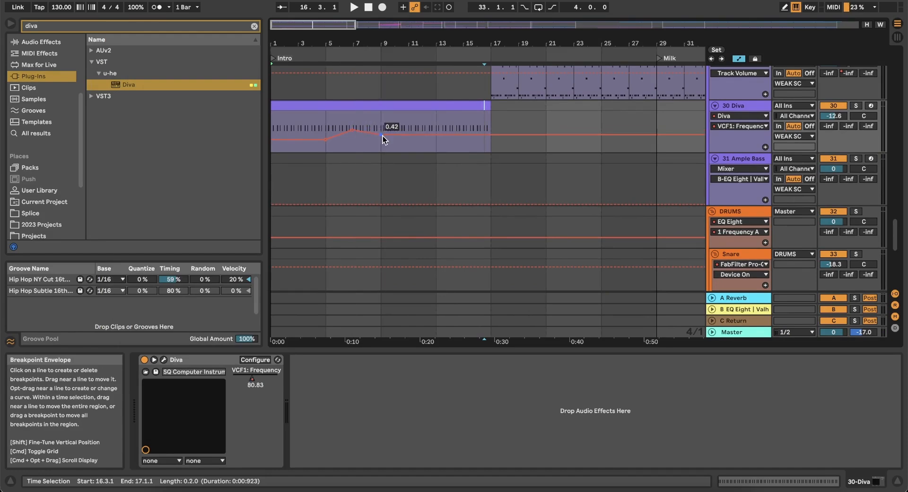
scroll(461, 134, "down", 3)
scroll(461, 133, "up", 3)
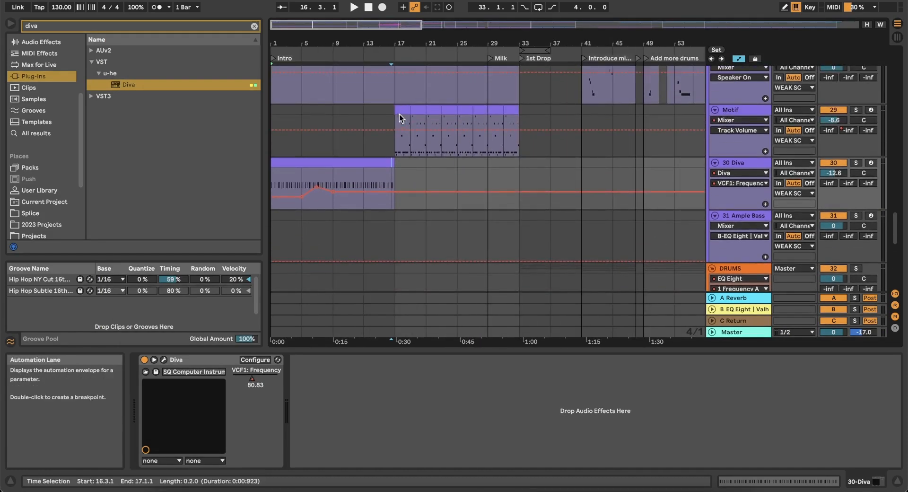
left_click_drag(335, 192, 337, 194)
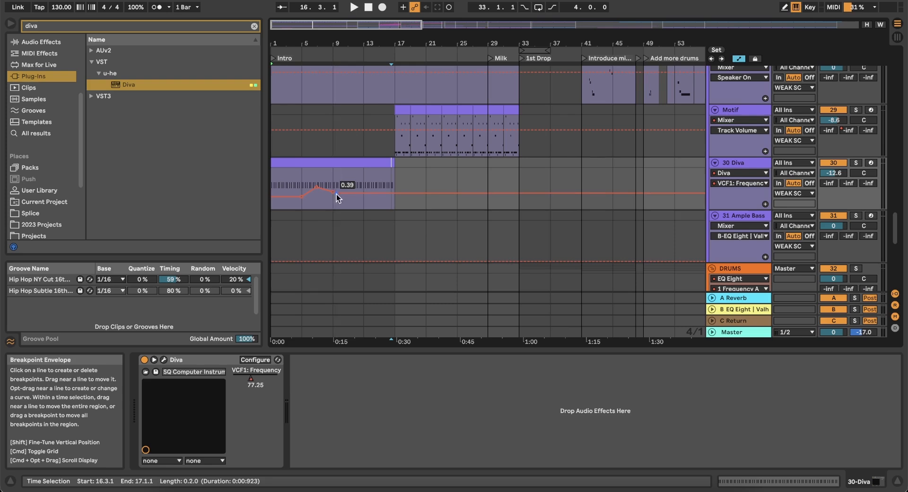
left_click_drag(394, 193, 394, 183)
Duplicate the Diva clip with its automation to bars 17–33, raise the frequency curve around bar 13, and play back from bar 21
left_click(330, 164)
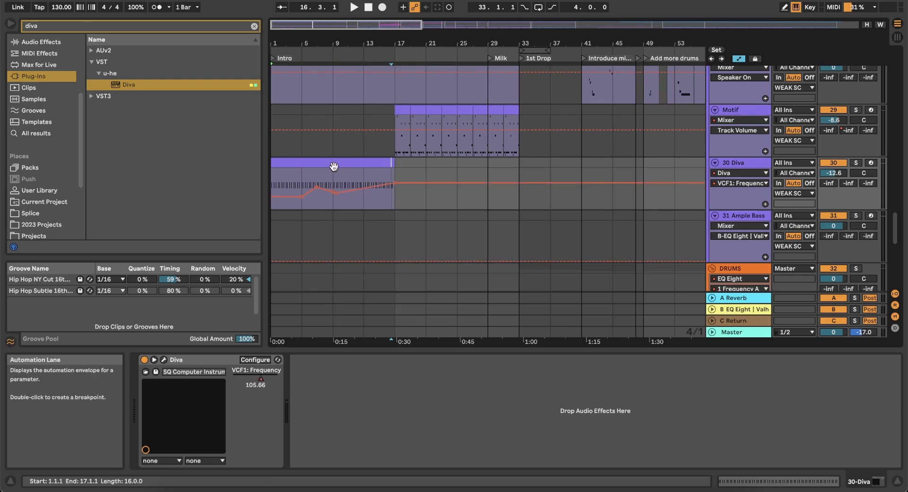
key("super+d")
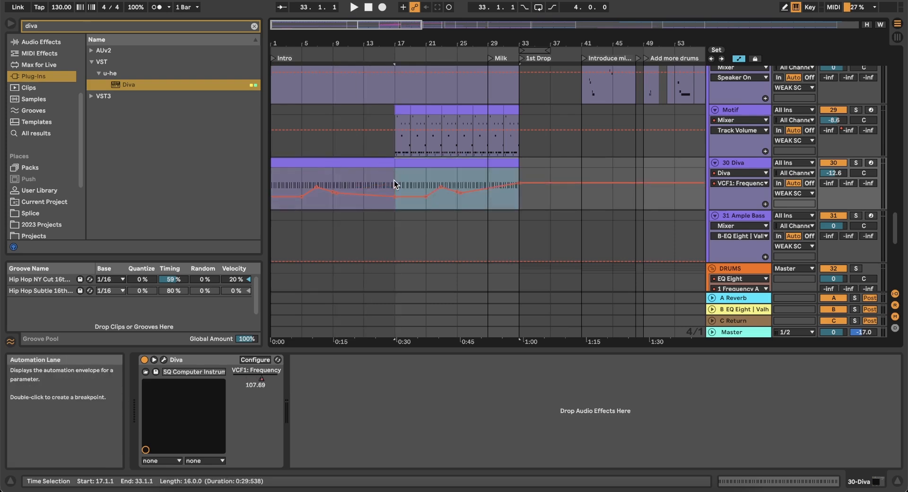
left_click(367, 192)
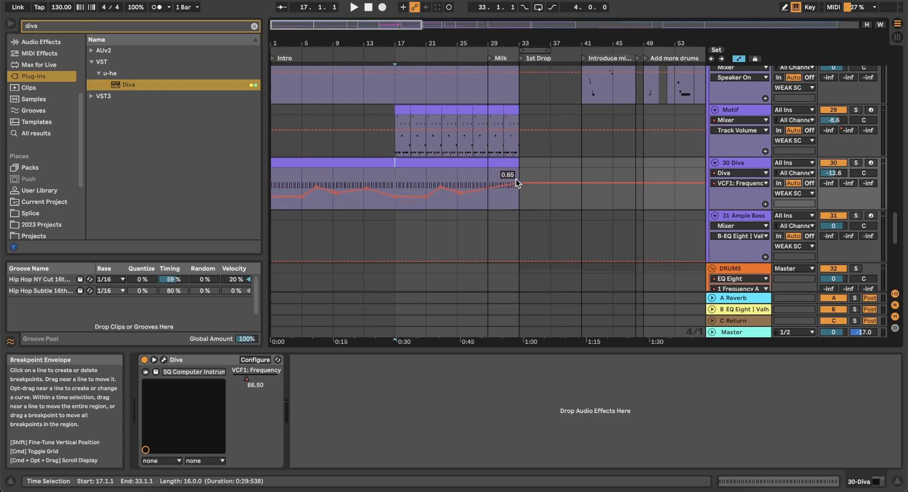
left_click(424, 178)
key("space")
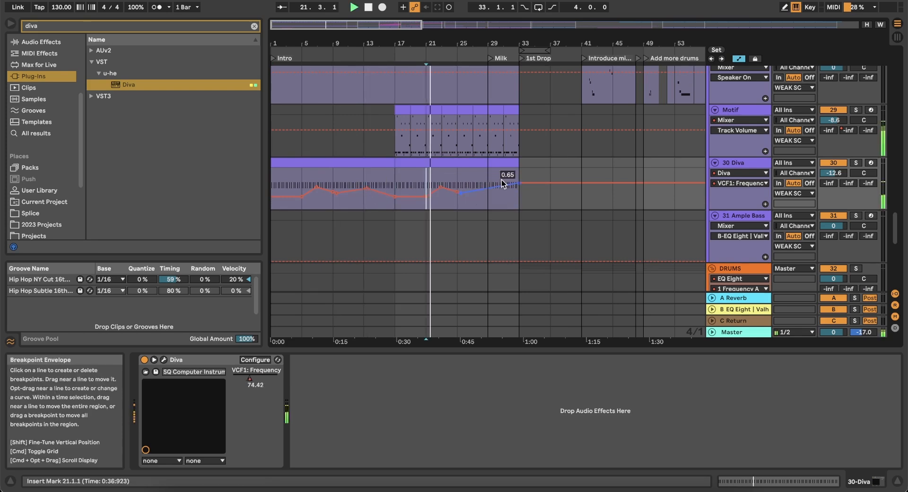
Open the Motif clip at bar 17 and delete all notes above its E1 and D#1 line during playback
left_click(397, 109)
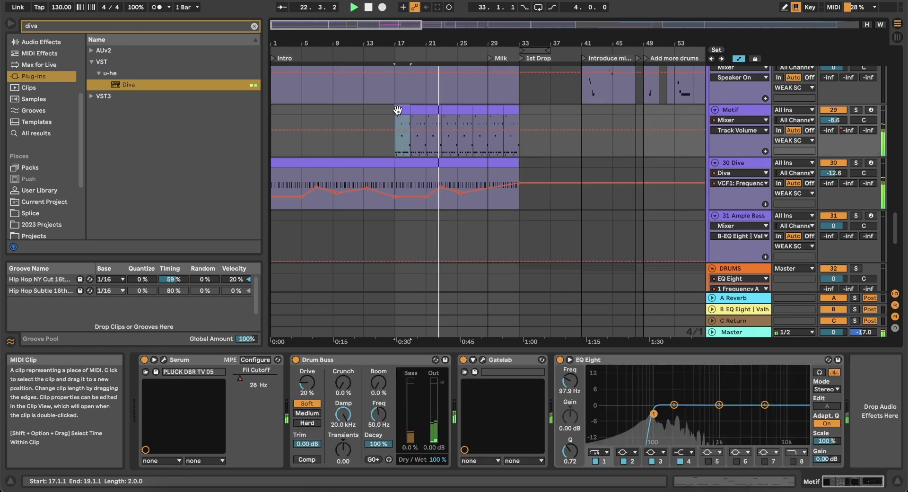
key("space")
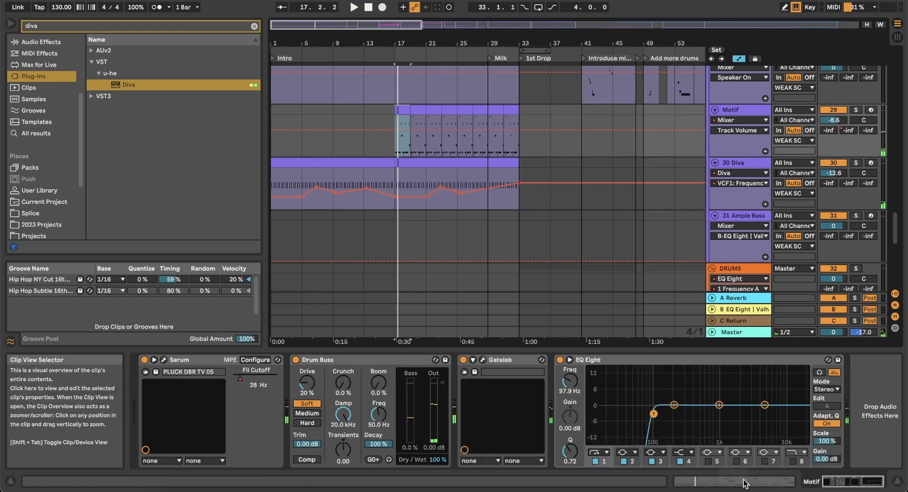
left_click(744, 482)
left_click_drag(365, 269, 901, 417)
key("Delete")
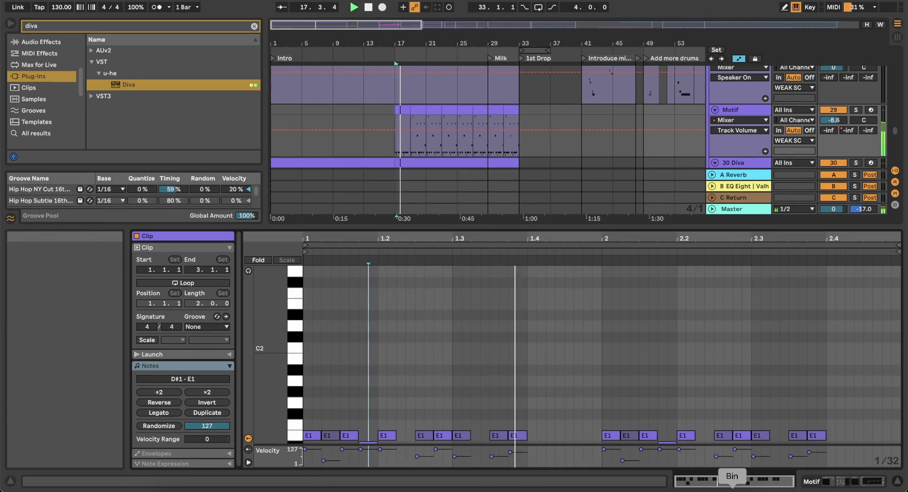
Add a 1/16-long E1 note at 1.4.1 in the Motif clip and duplicate it three times up to 2.1.1
left_click(523, 435)
double_click(531, 435)
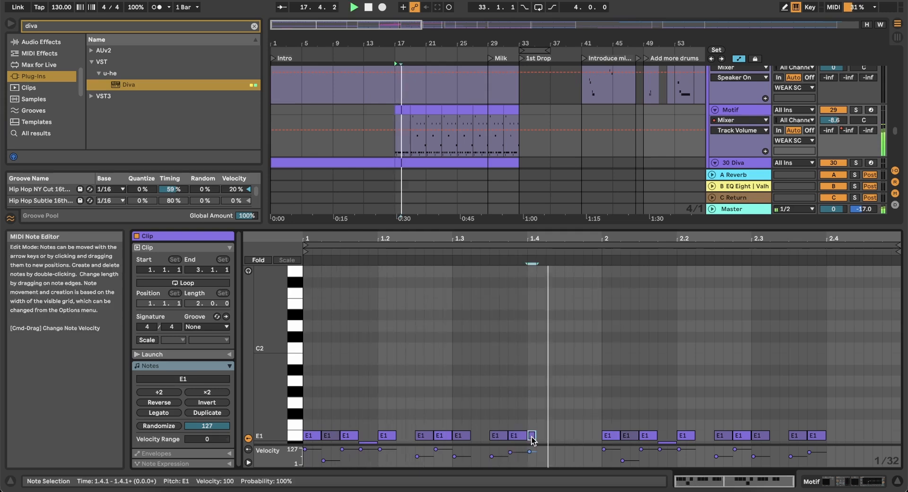
left_click_drag(535, 436, 545, 437)
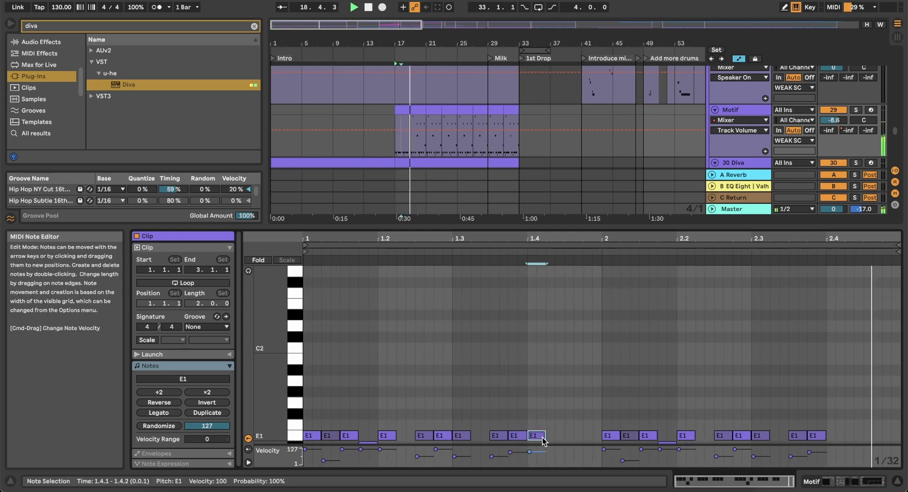
key("super+d")
key("super+d")
key("super+d")
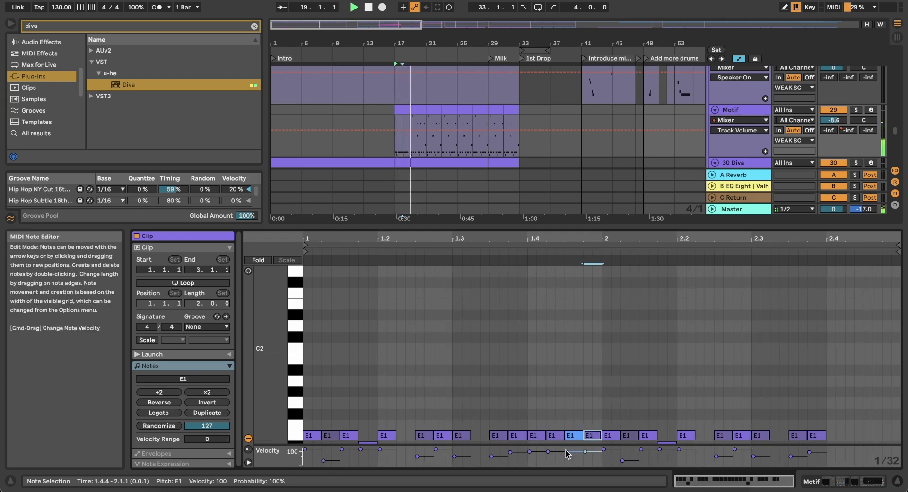
Lower the velocities of the new E1 notes at 1.4.2 and 1.4.3, with the 1.4.2 note at 42
left_click_drag(566, 452, 548, 457)
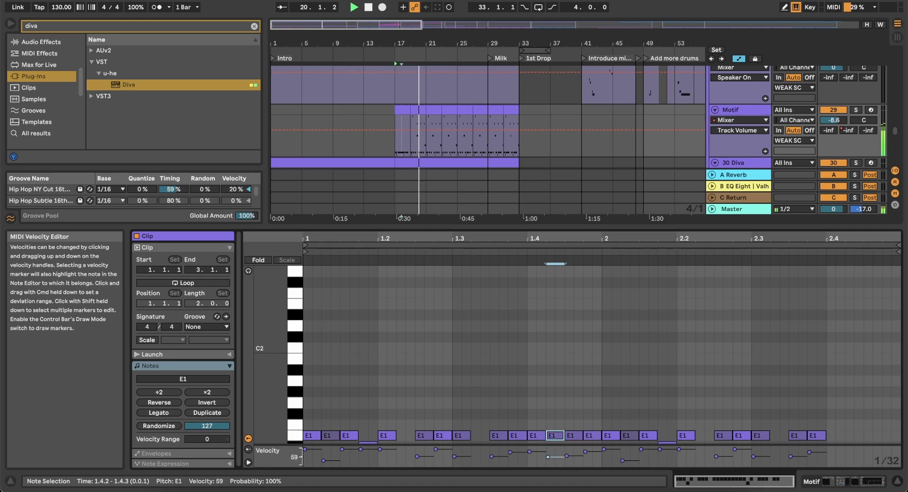
left_click(400, 108)
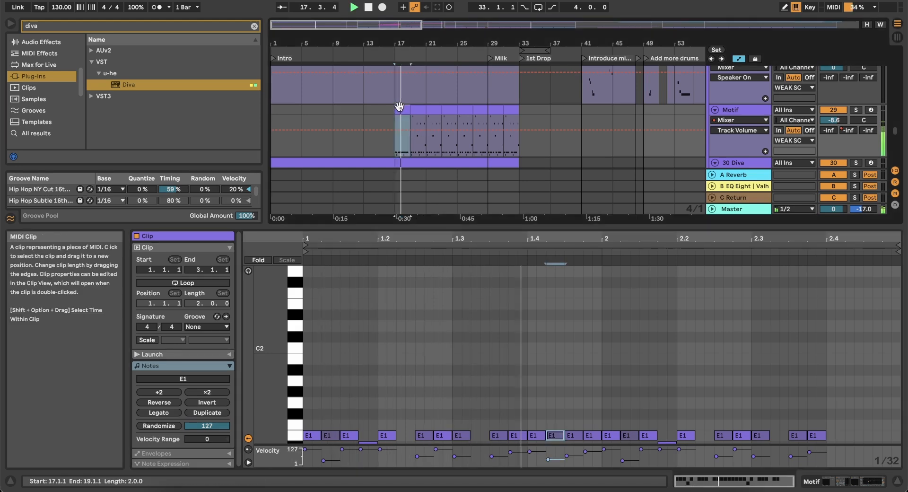
scroll(476, 350, "down", 2)
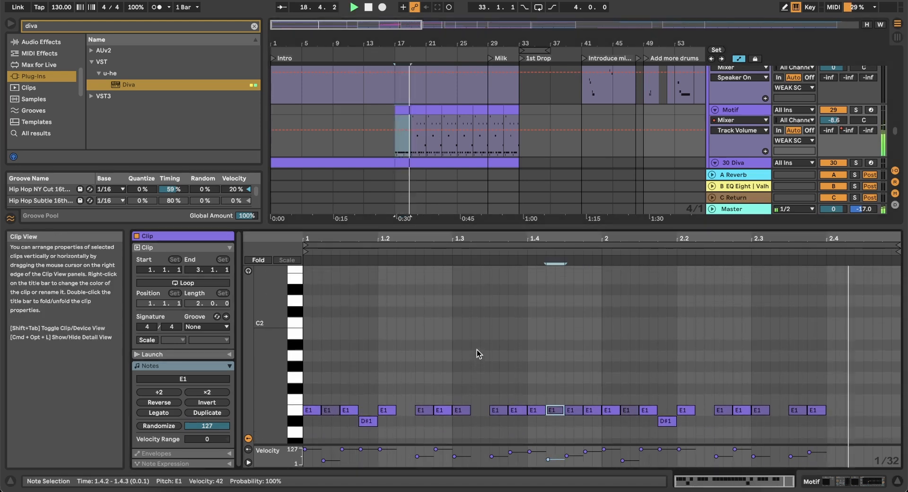
Duplicate the edited two-bar Motif clip repeatedly so it replaces the following clips up to bar 33
left_click(402, 112)
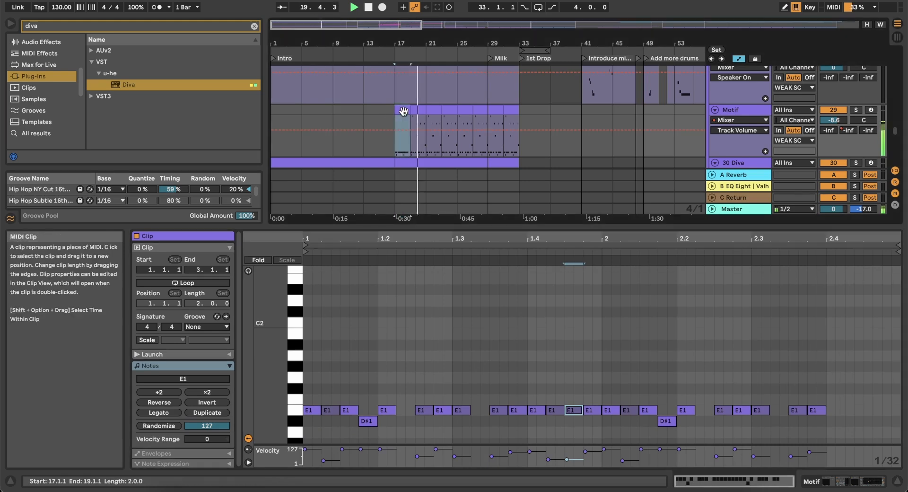
key("super+d")
key("super+d")
key("super+d")
key("super+d")
key("super+d")
key("super+d")
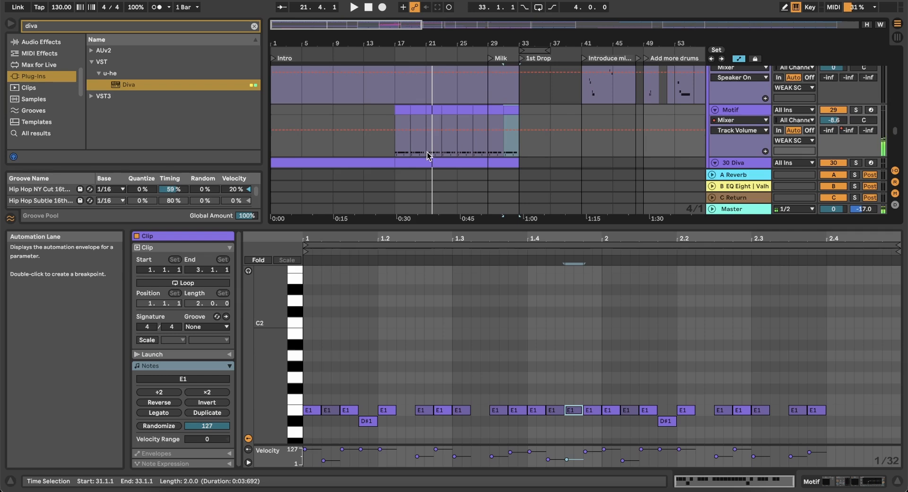
Lower the breakpoint at bar 25 in Diva's VCF1 frequency automation to about 56
scroll(427, 151, "down", 3)
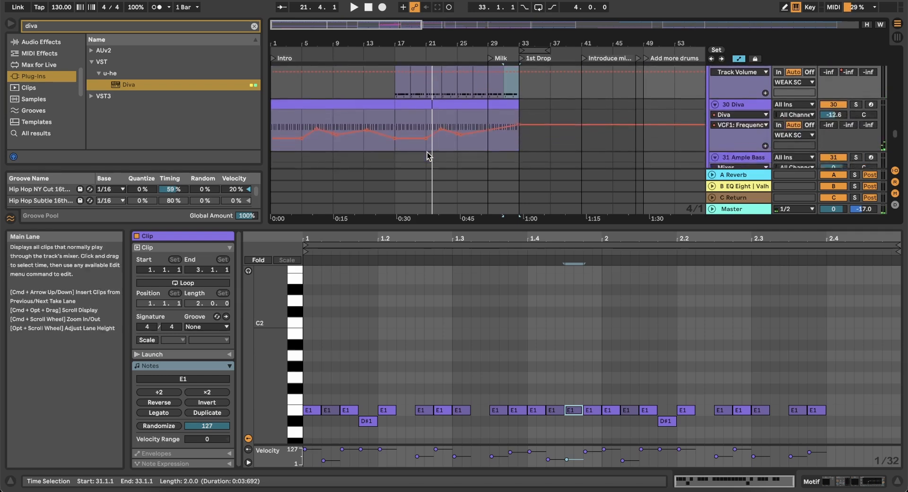
scroll(427, 156, "up", 2)
scroll(427, 156, "right", 1)
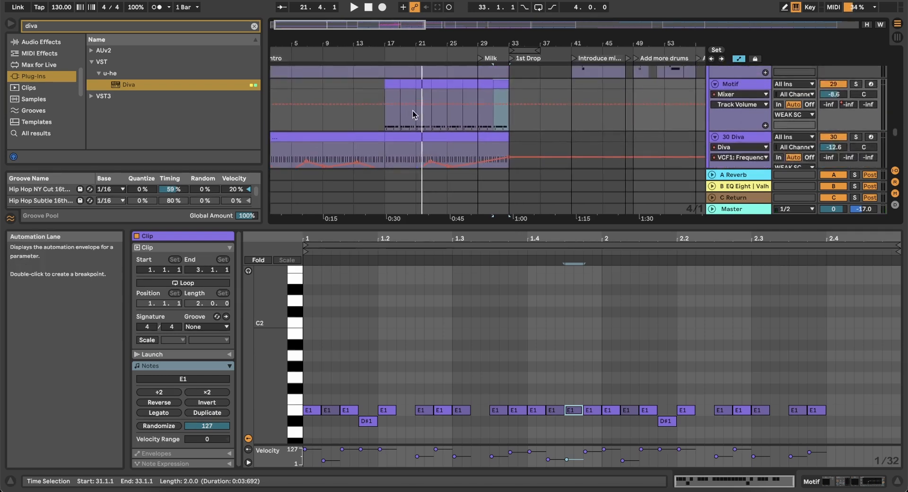
left_click(390, 89)
left_click_drag(390, 89, 400, 90)
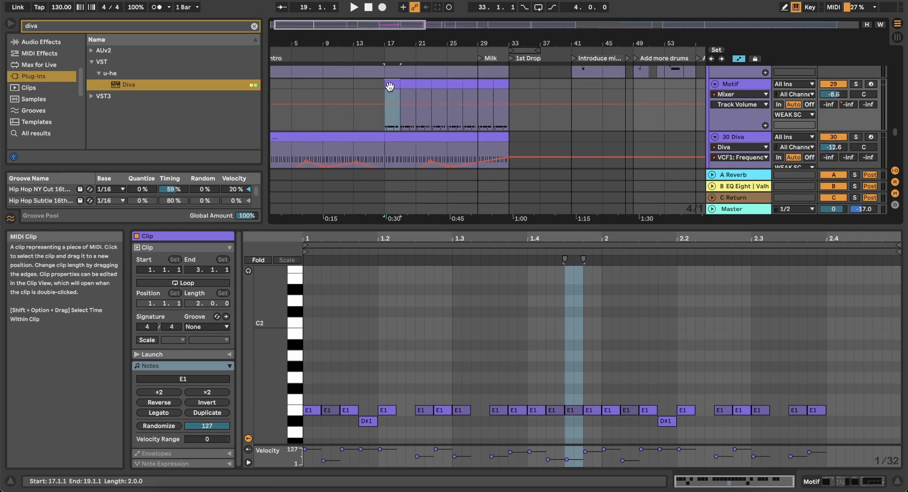
scroll(435, 178, "down", 1)
scroll(435, 179, "left", 1)
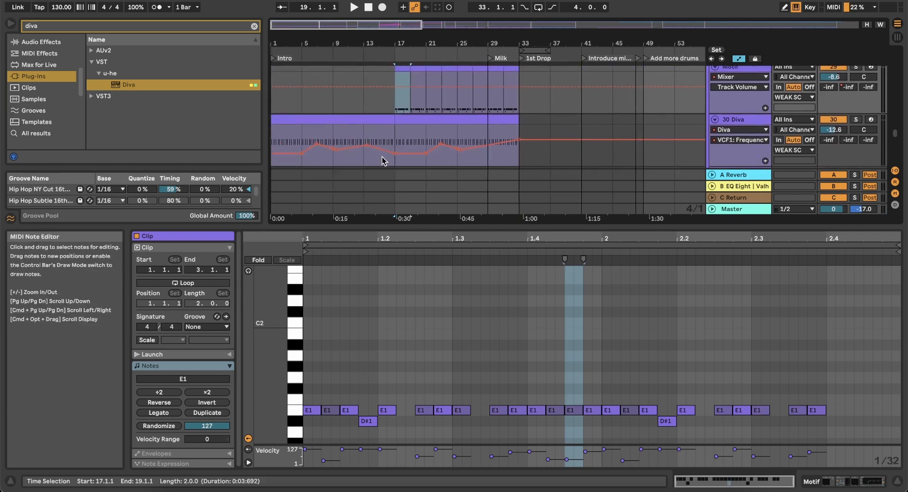
scroll(395, 120, "down", 1)
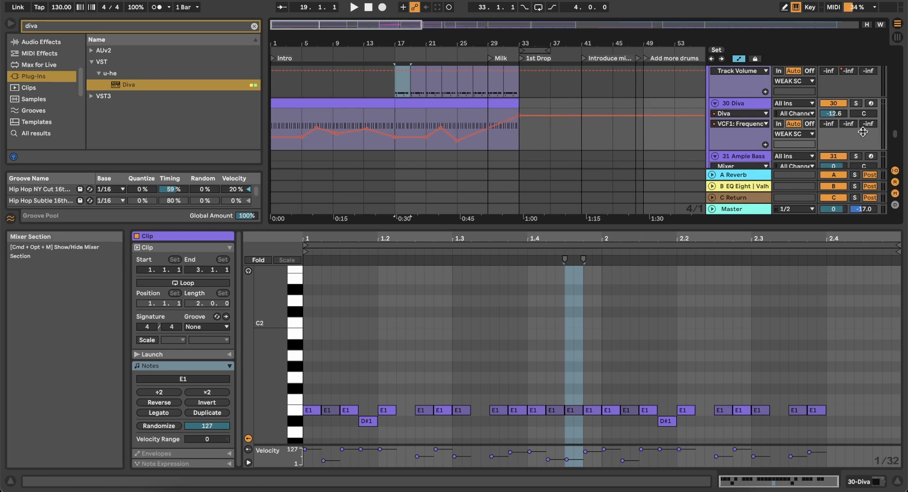
Automate Diva's send B to rise from bar 17 to about -5 dB at bar 33, and listen from bars 21 and 29
left_click(848, 124)
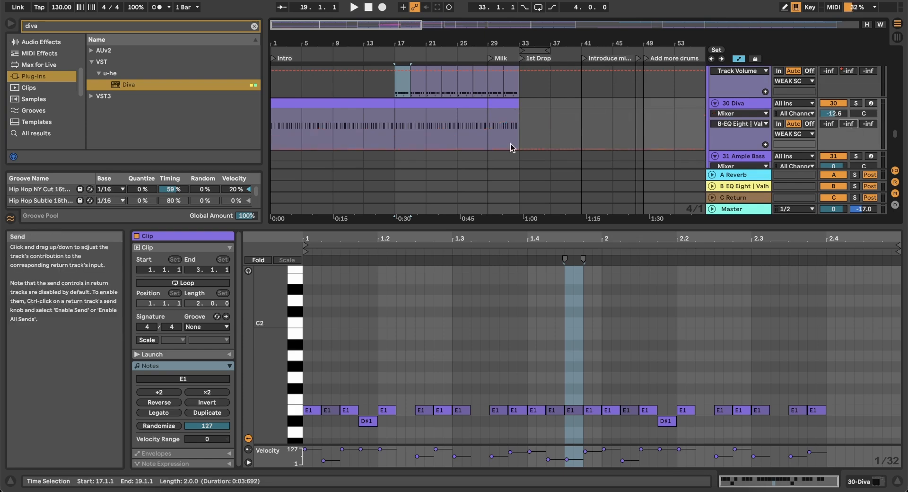
left_click(395, 146)
left_click_drag(519, 146, 518, 114)
left_click(429, 123)
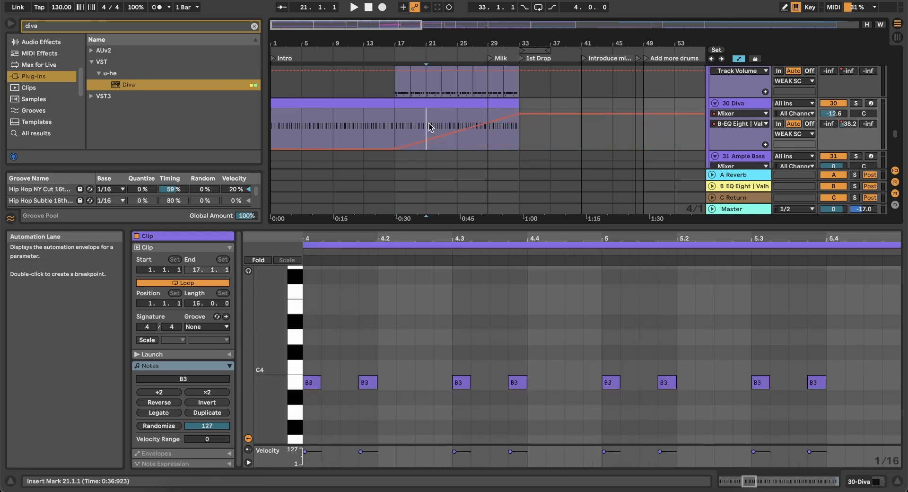
key("space")
left_click(490, 146)
key("space")
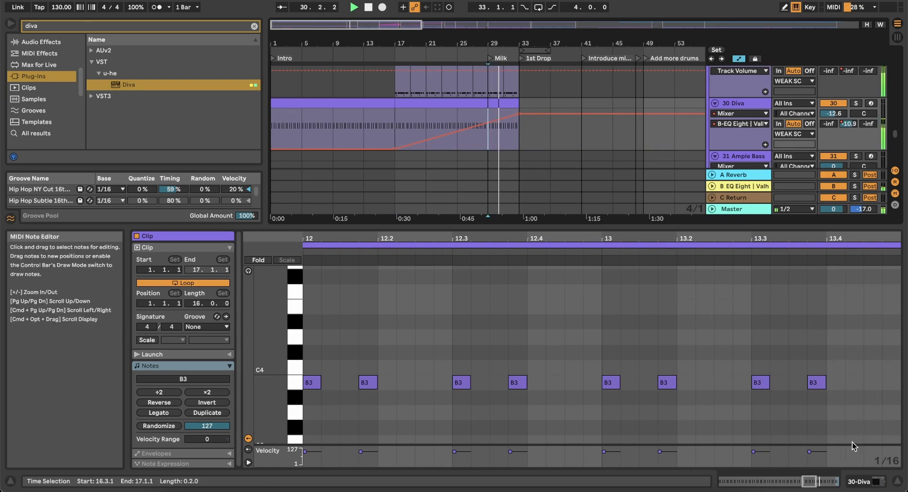
Shorten the Diva clip to end at bar 29 and delete the last two Motif clips between bars 29 and 33
left_click(864, 482)
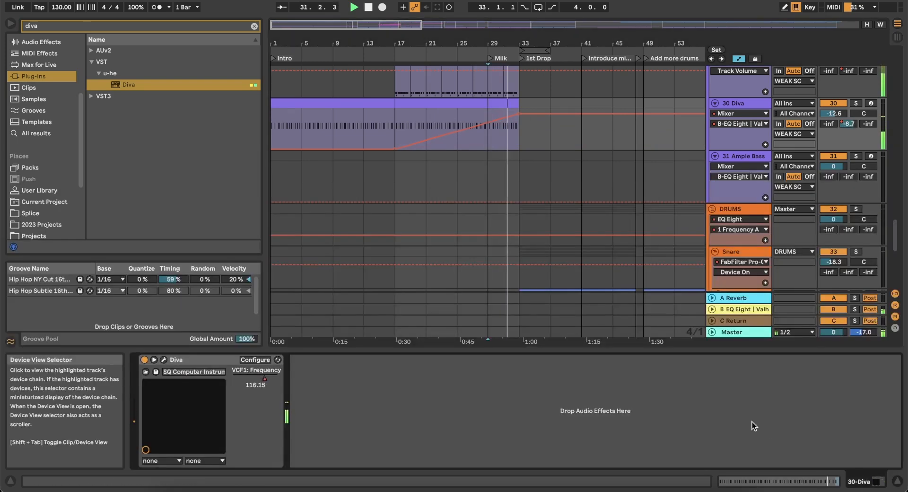
scroll(621, 177, "up", 5)
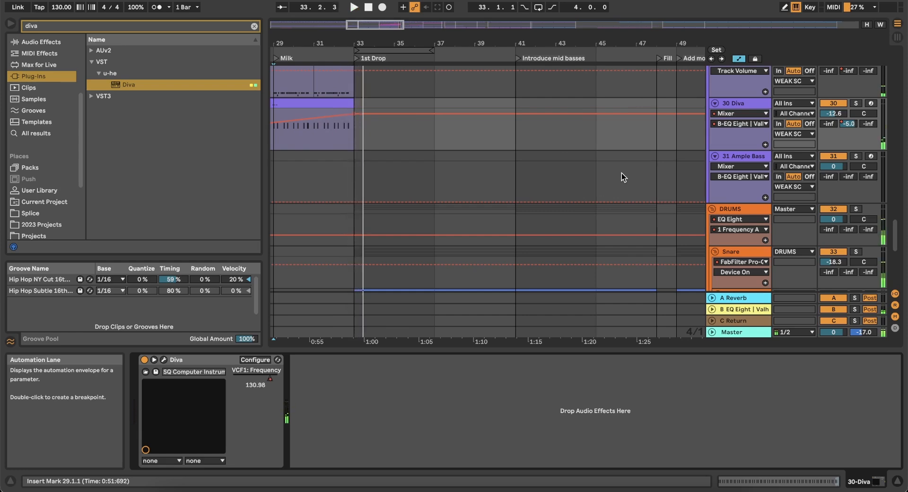
scroll(622, 177, "left", 4)
scroll(621, 177, "up", 2)
scroll(580, 166, "left", 2)
scroll(580, 166, "up", 10)
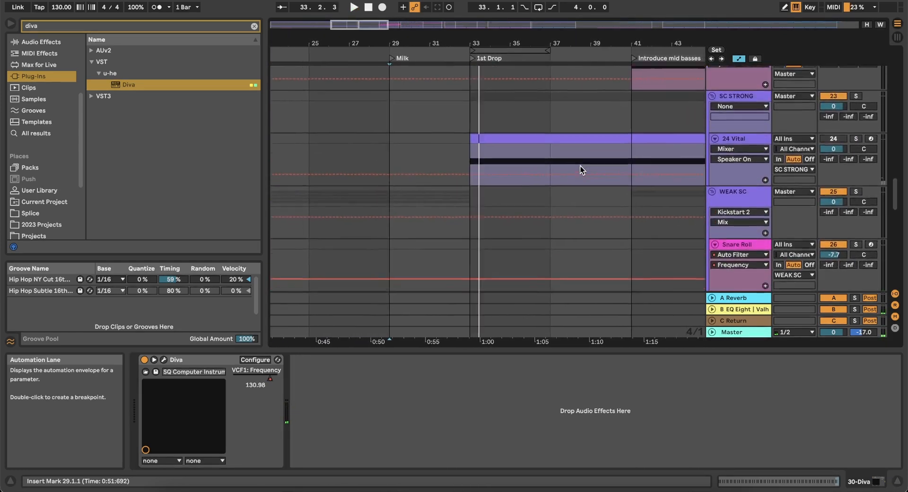
scroll(580, 166, "down", 10)
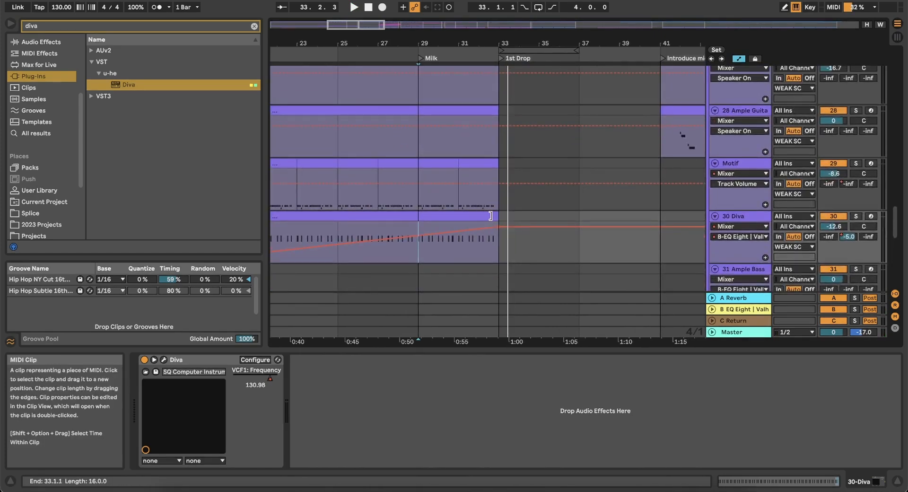
left_click_drag(487, 216, 406, 216)
left_click_drag(452, 173, 484, 163)
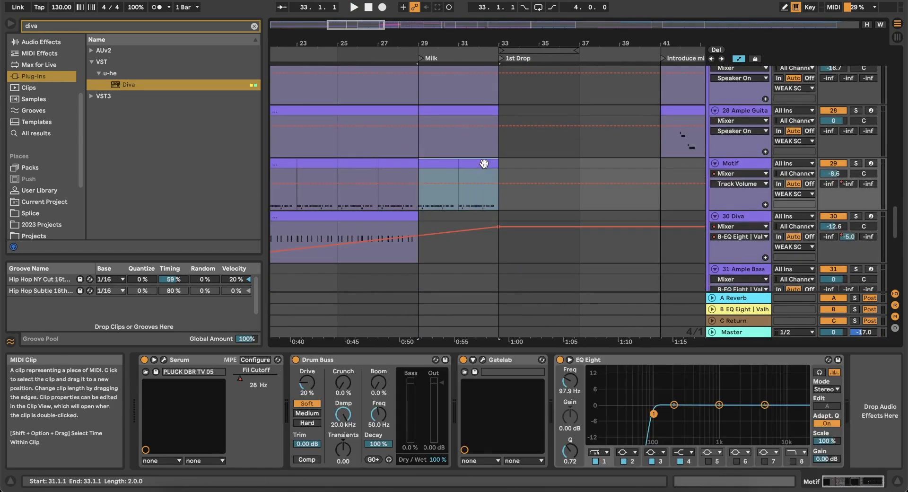
scroll(484, 163, "down", 3)
scroll(483, 163, "left", 1)
Add a breakpoint at bar 29 on Diva's send B automation and raise it so the send climbs faster
left_click(369, 166)
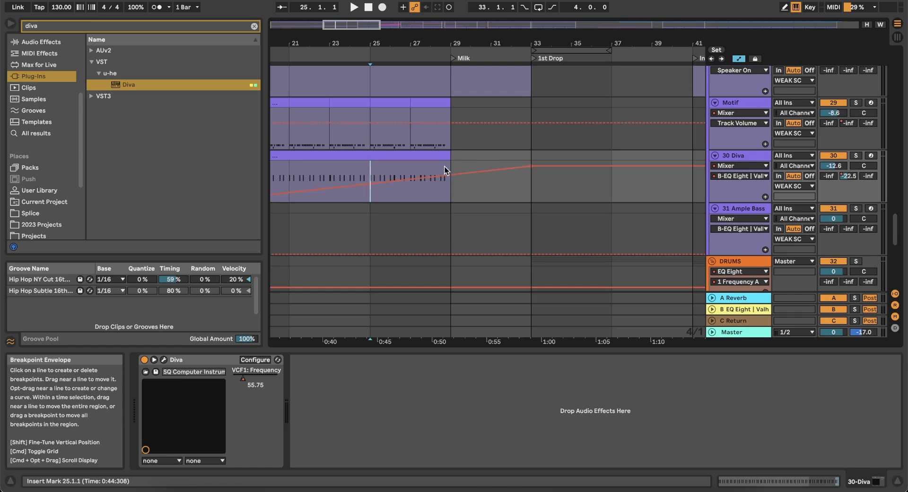
left_click_drag(447, 169, 448, 165)
scroll(441, 186, "down", 5)
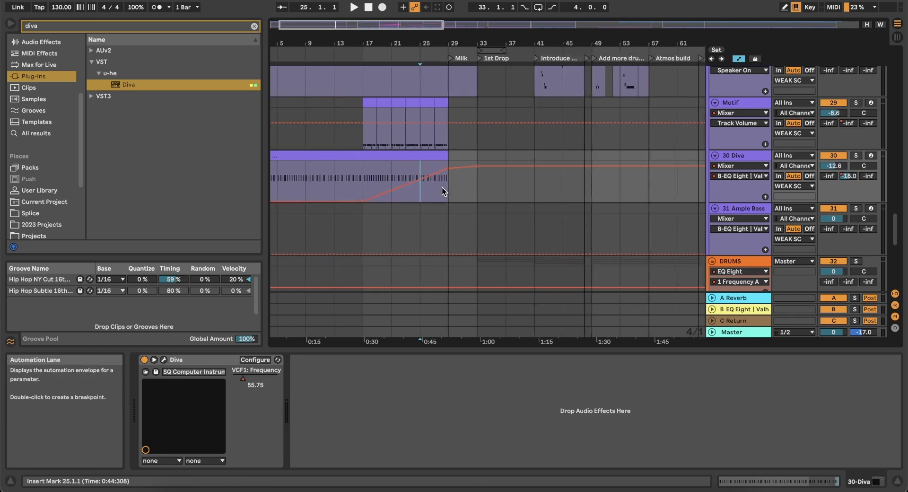
Rename the Diva track to "Drone pluck" and the Motif track to "ostinato"
scroll(441, 187, "down", 2)
scroll(442, 187, "left", 2)
double_click(729, 133)
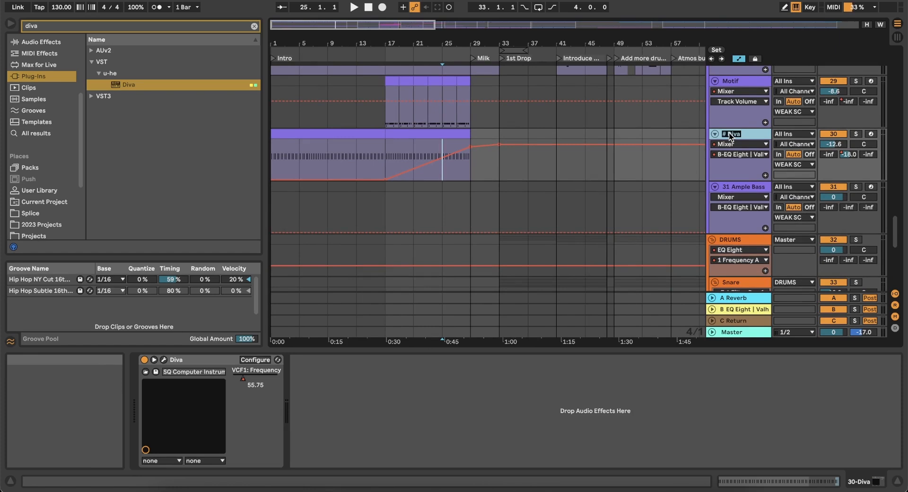
type("Drone pluck")
key("Return")
left_click(733, 81)
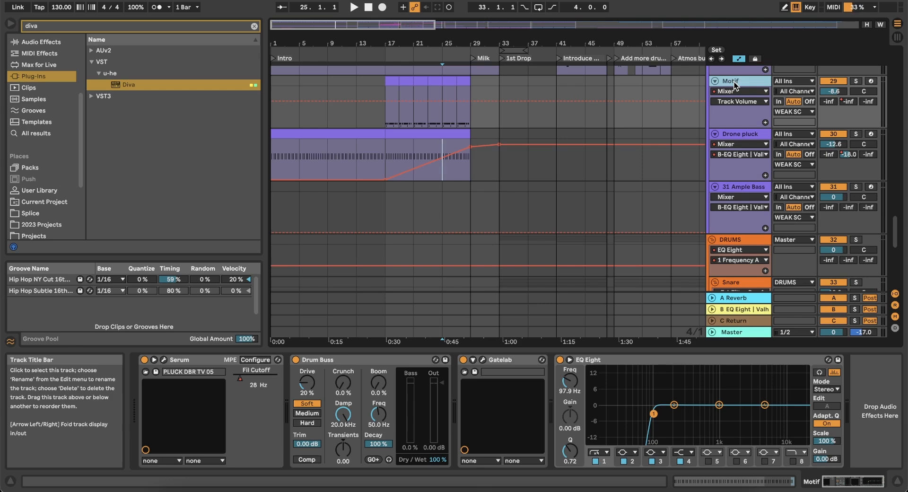
double_click(734, 81)
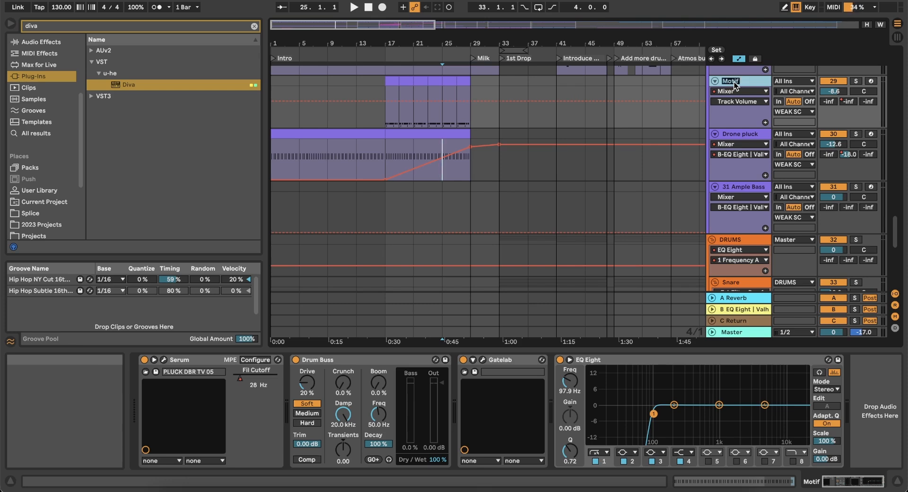
key("BackSpace")
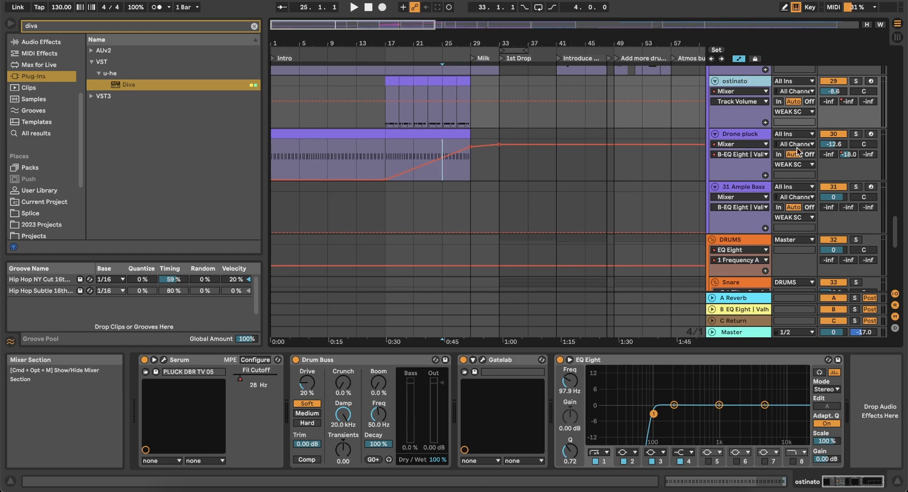
Insert a MIDI track below Drone pluck and create an empty MIDI clip on it from bar 1 to bar 17
left_click(746, 187)
left_click(729, 135)
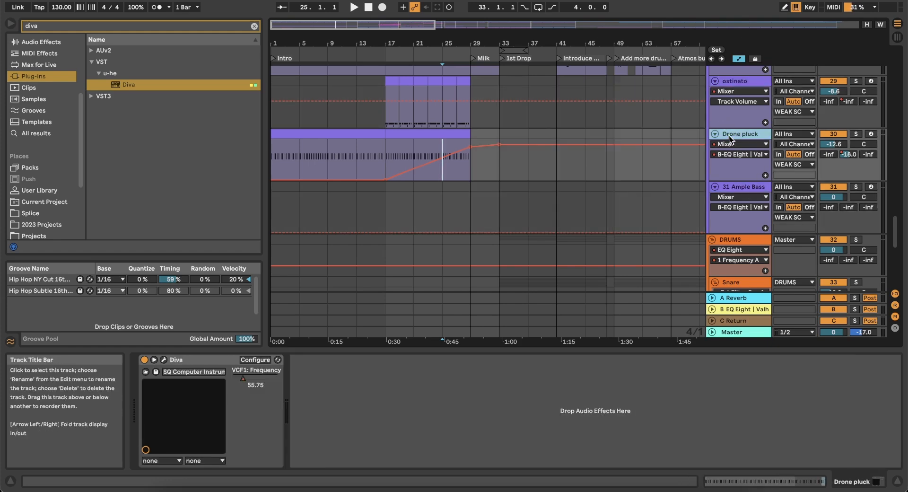
right_click(729, 135)
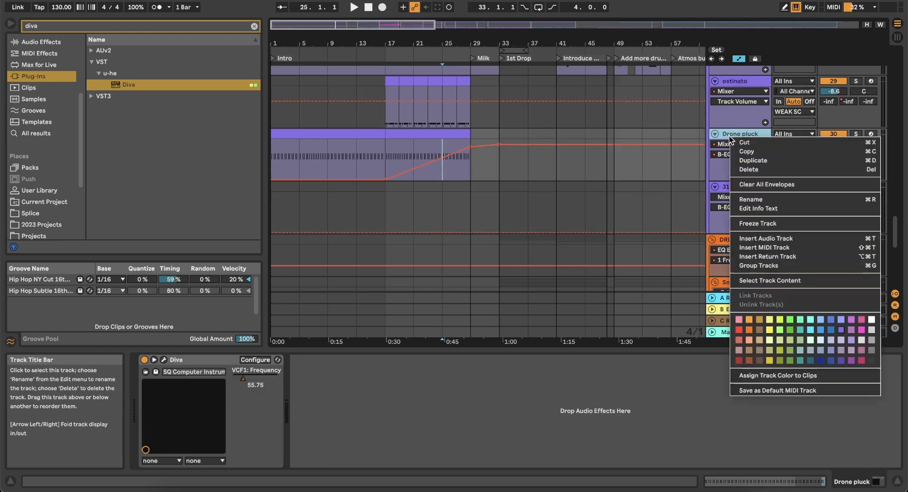
left_click(756, 249)
left_click_drag(379, 206, 271, 204)
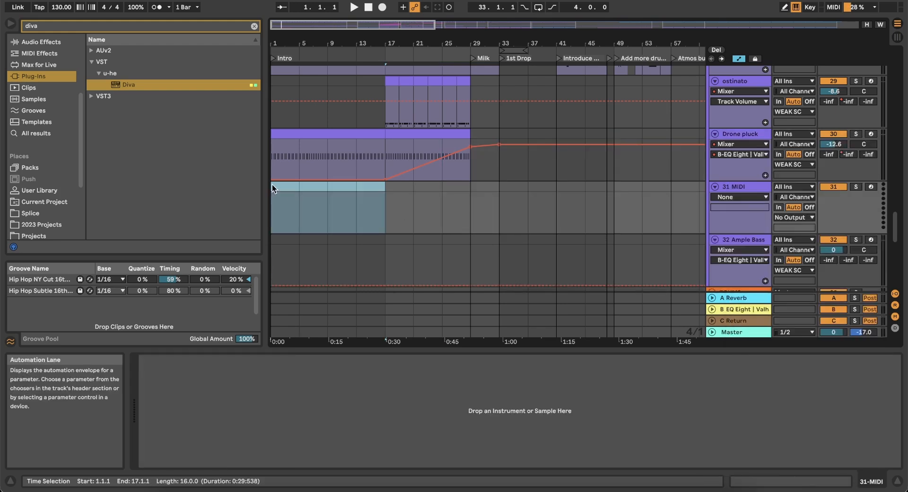
key("super+shift+m")
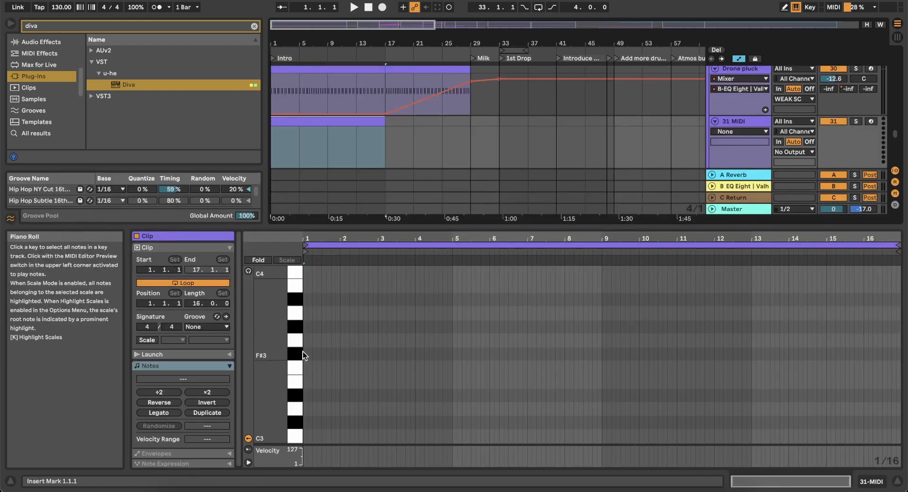
Add a B2 note at the start of the new clip and extend it with Legato to fill all 16 bars
double_click(304, 326)
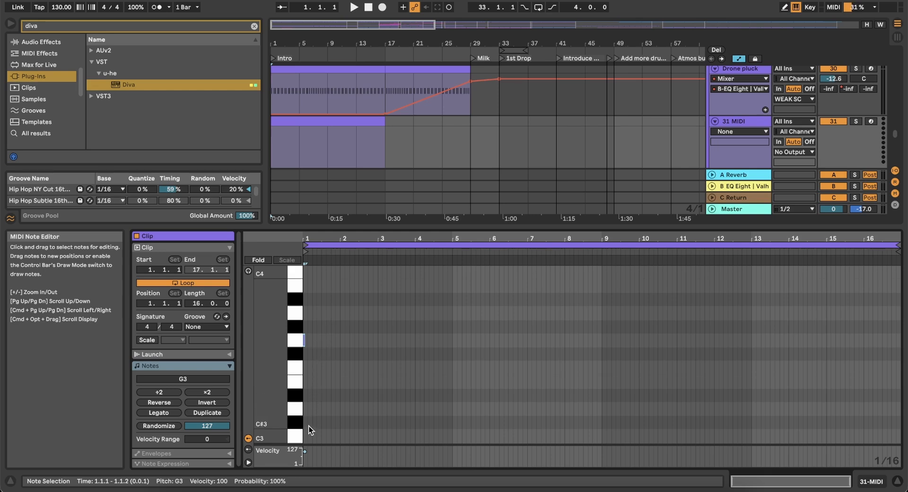
scroll(308, 426, "down", 2)
key("Down")
key("Down")
key("Down")
key("Right")
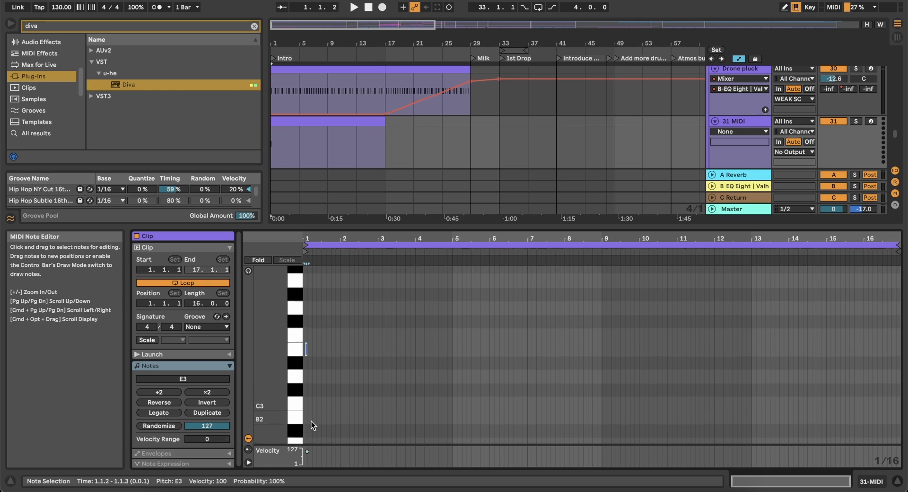
key("Down")
key("Down")
key("Down")
key("Down")
key("Down")
key("Left")
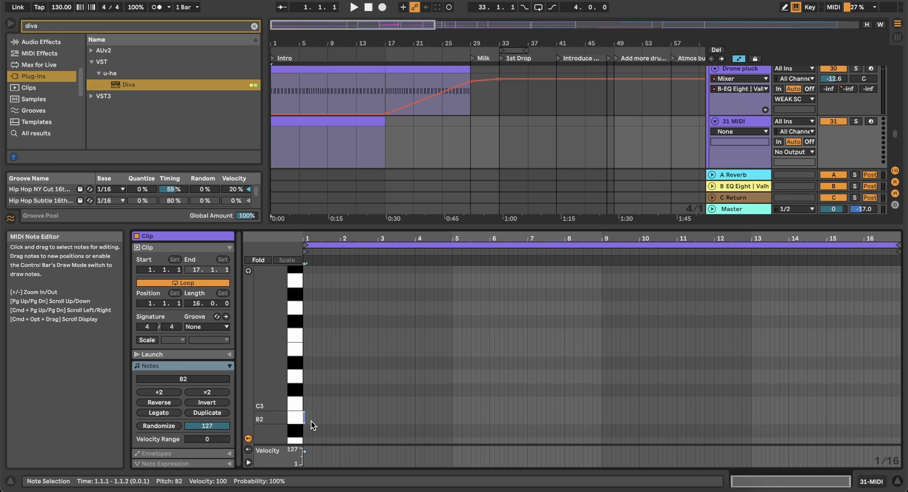
left_click(167, 412)
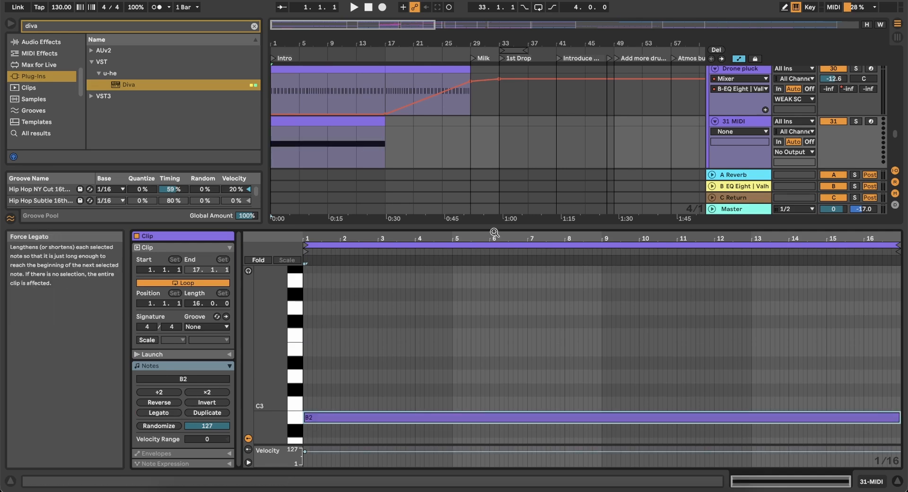
Load the Diva VST instrument onto the new MIDI track that holds the sustained B2 clip
left_click(349, 123)
key("space")
key("space")
left_click(744, 121)
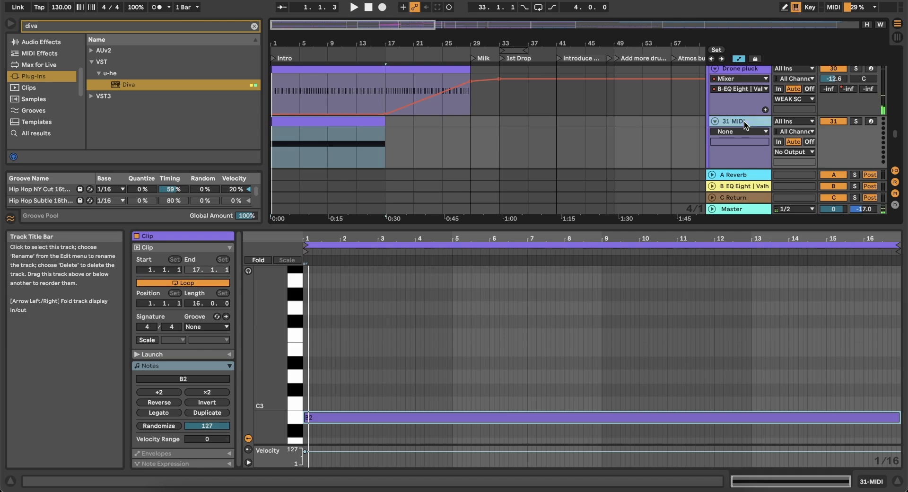
left_click(871, 481)
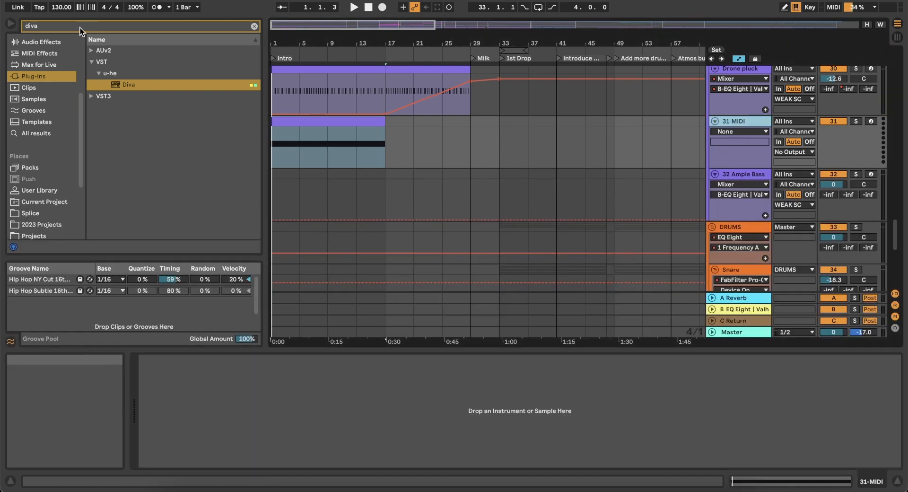
double_click(132, 85)
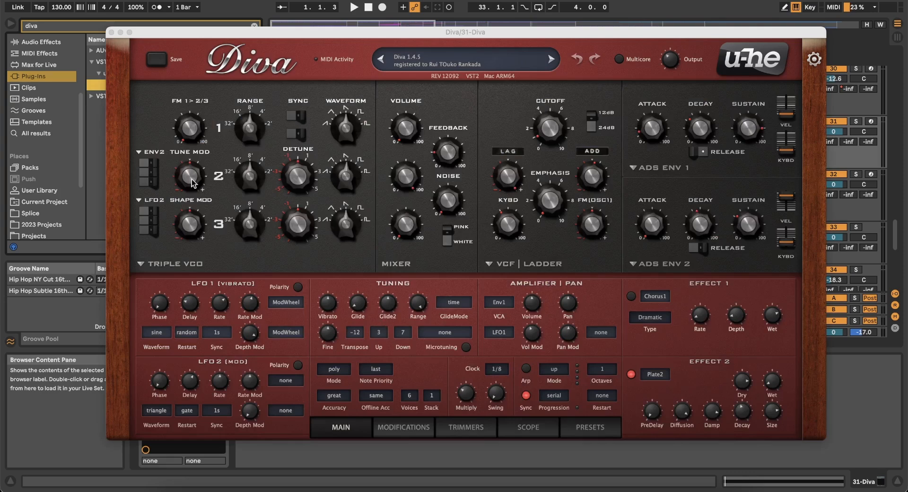
Audition pad presets from Diva's Luftrum - 11 folder during playback and load PAD Ice Capes
left_click(585, 427)
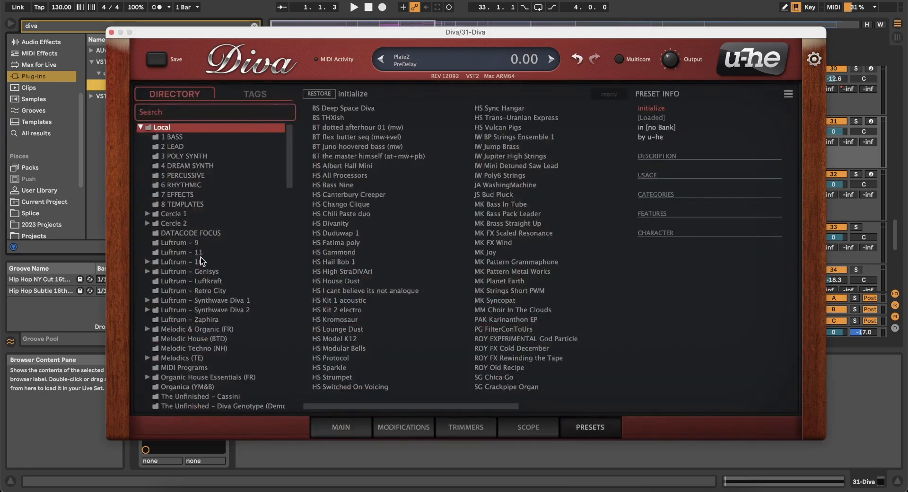
left_click(189, 252)
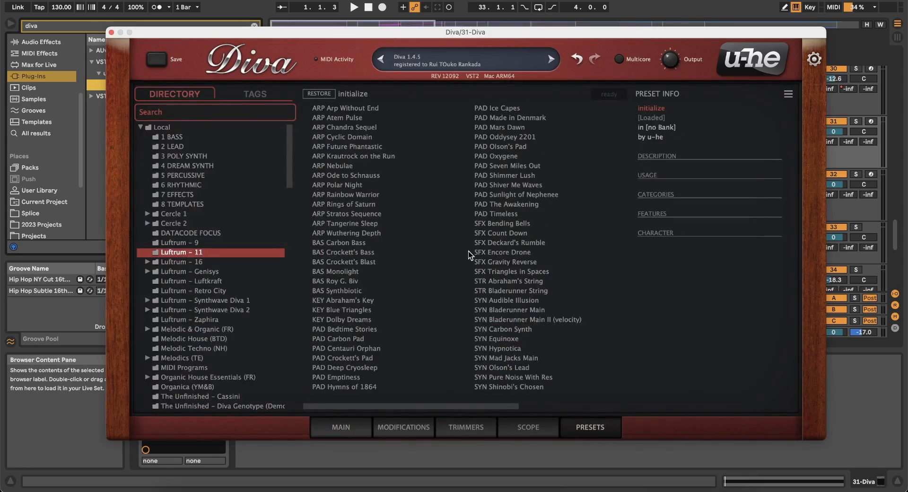
left_click_drag(393, 404, 492, 407)
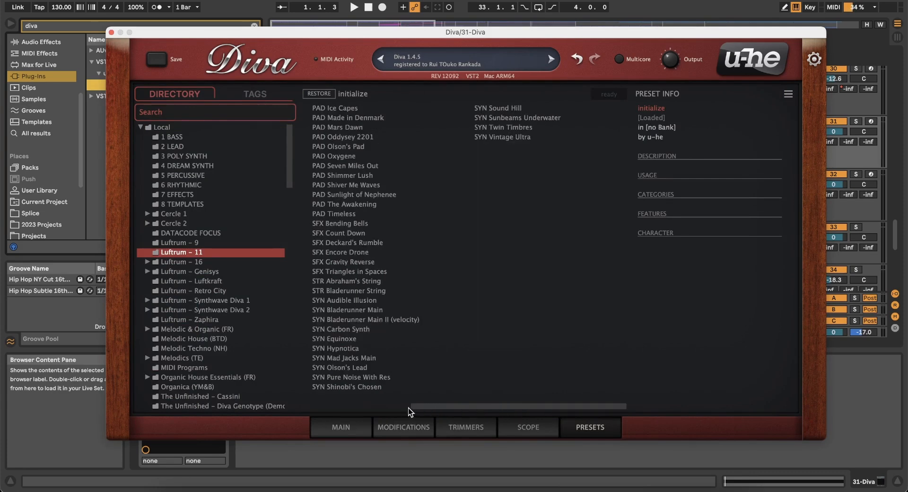
left_click(334, 106)
key("space")
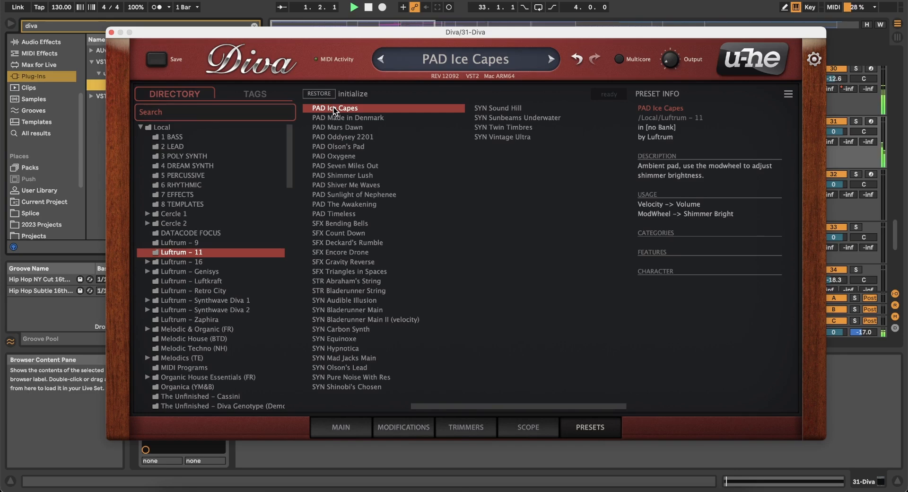
left_click(333, 121)
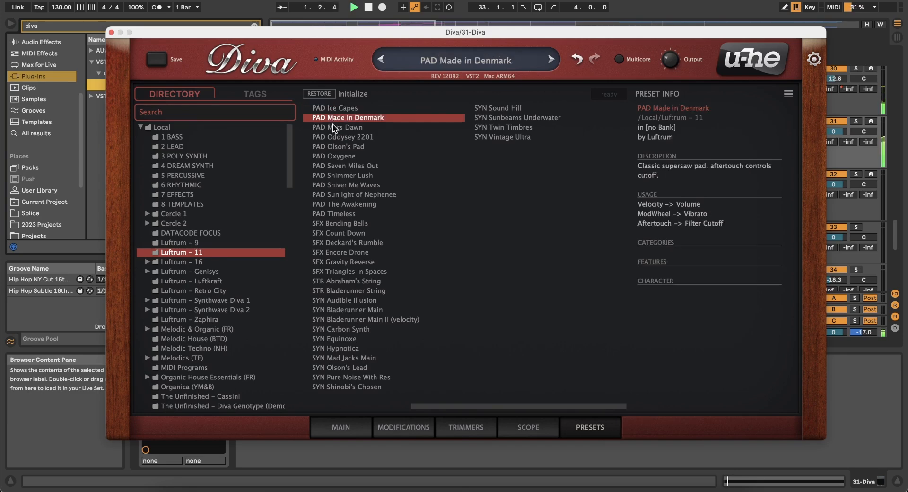
left_click(333, 128)
left_click(332, 136)
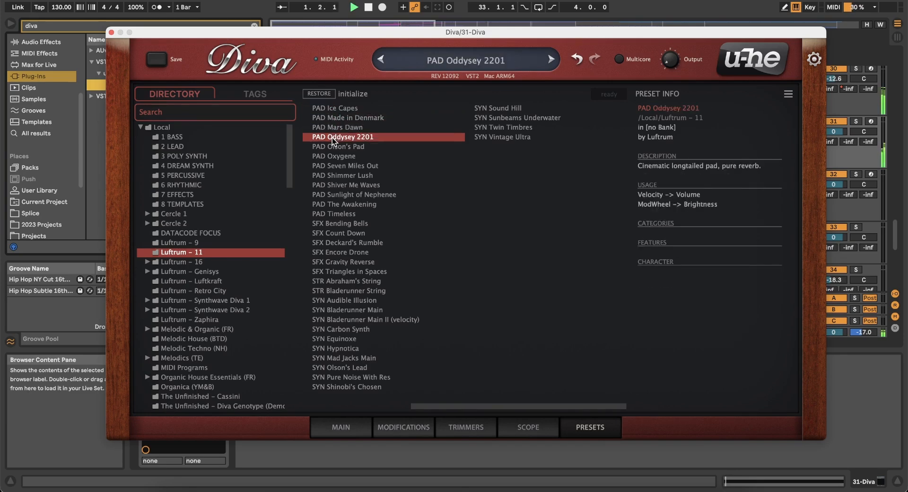
left_click(332, 146)
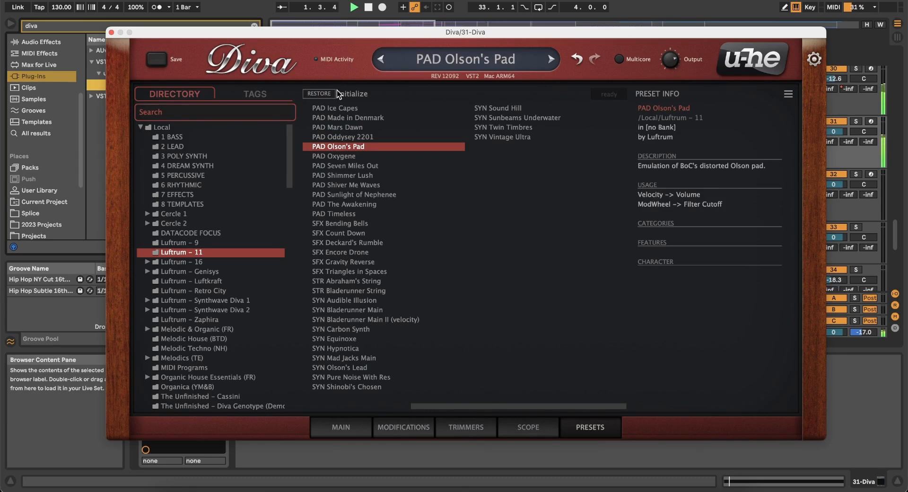
left_click(331, 108)
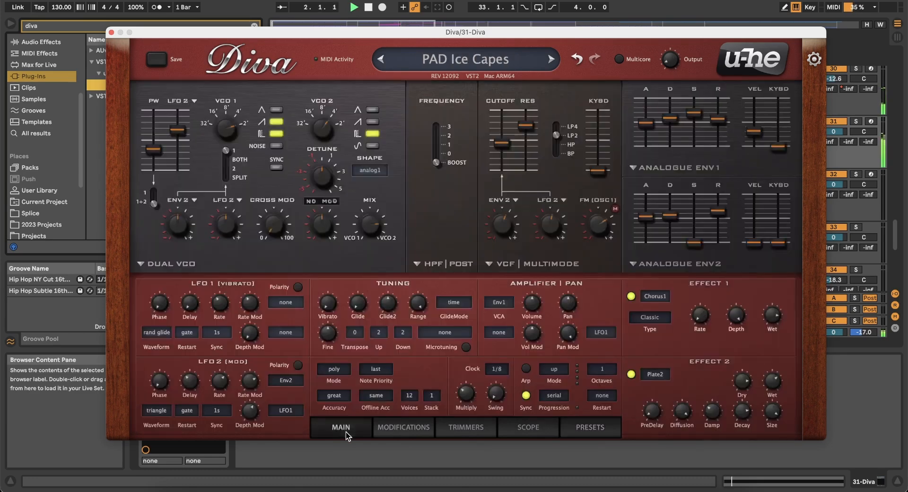
Lower the filter cutoff of the PAD Ice Capes sound and set its track volume to -6.6 dB
left_click(347, 428)
left_click_drag(506, 143, 506, 164)
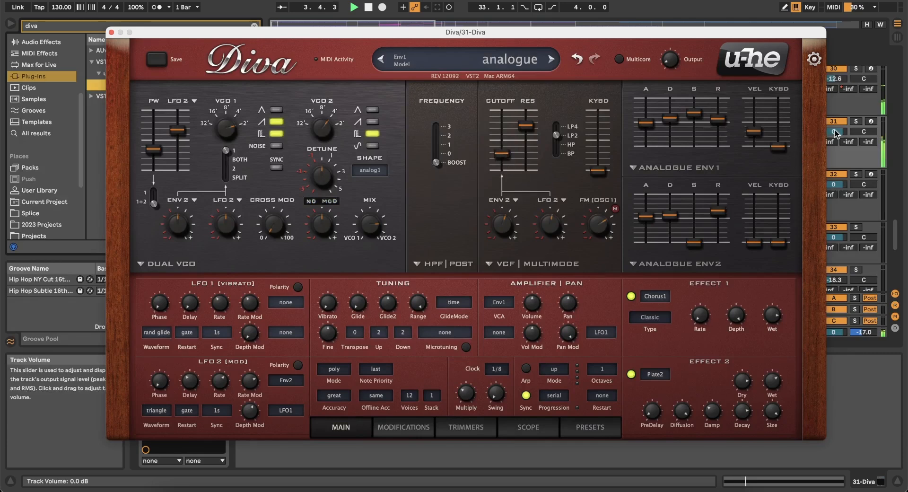
left_click_drag(835, 131, 834, 118)
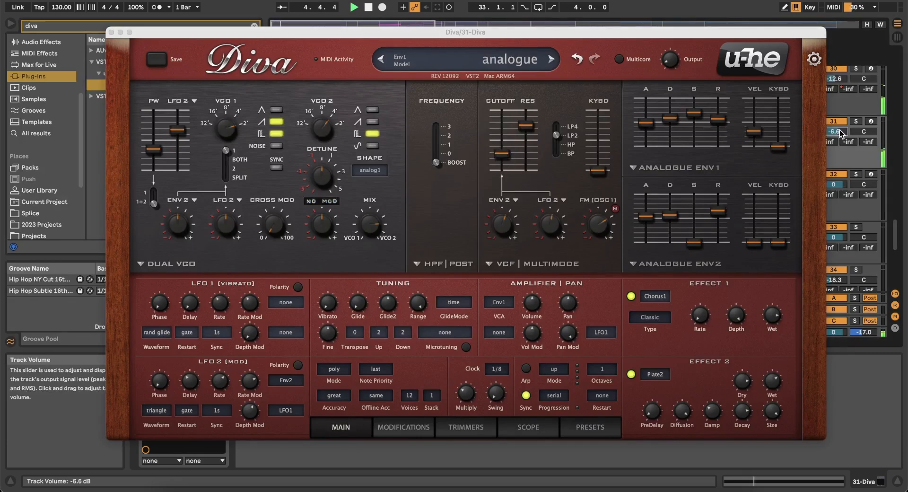
key("space")
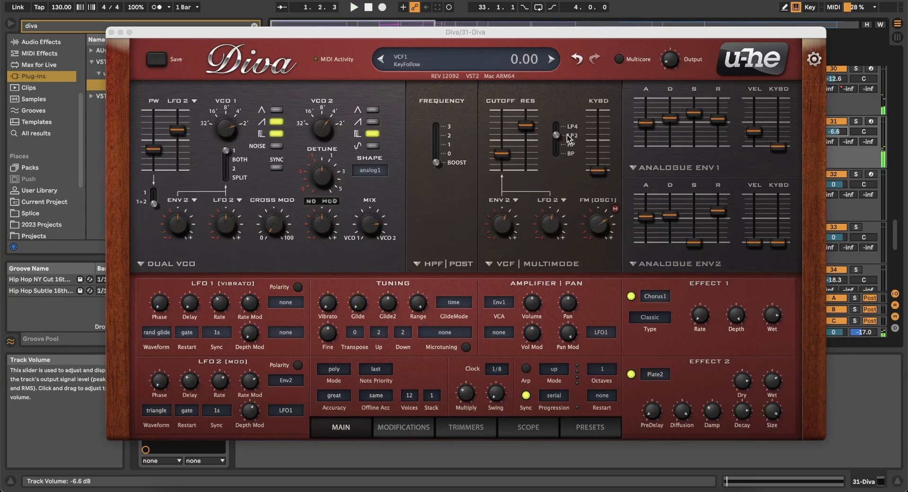
Adjust the oscillator tuning of the new Diva pad, set its high-pass filter to 1, and close the plug-in window
left_click(227, 129)
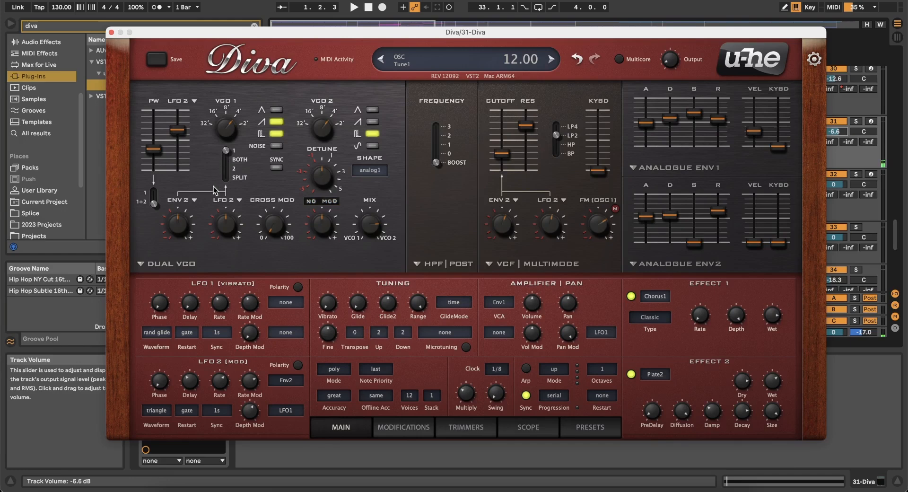
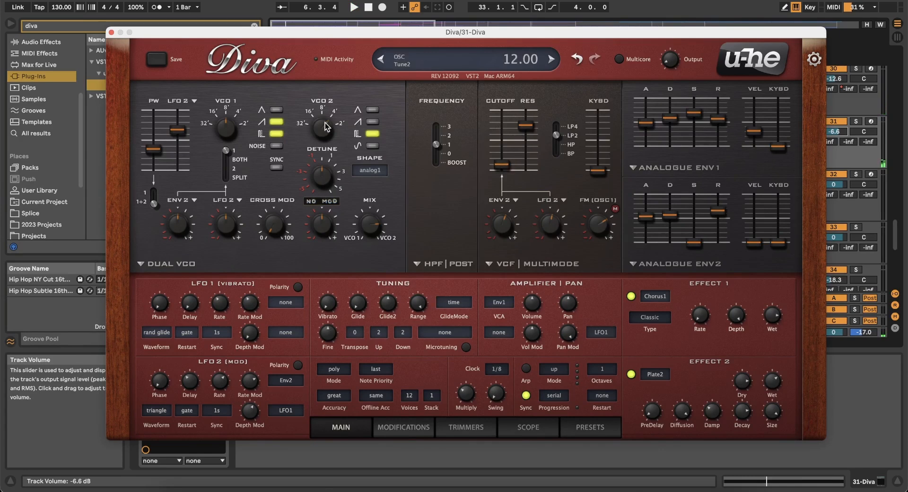
left_click_drag(311, 183, 307, 210)
left_click(111, 32)
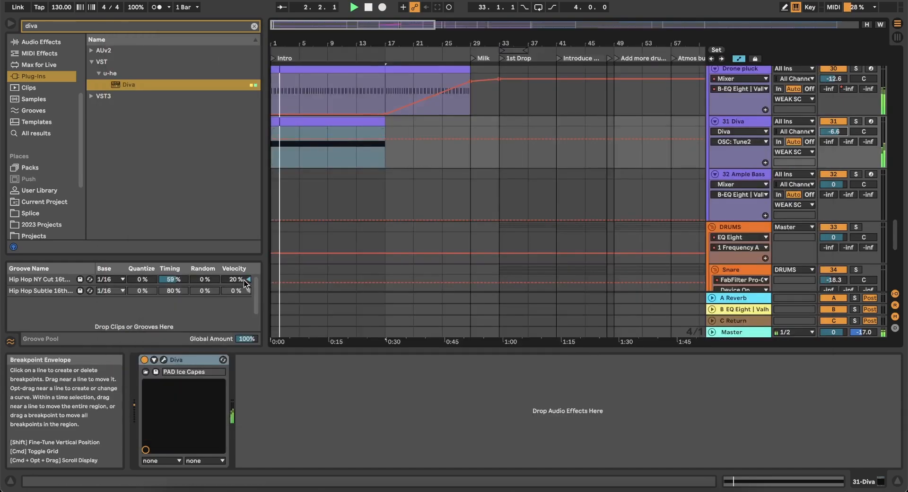
Reopen the pad's Diva window and set the VCF1 cutoff frequency to 60 while listening
left_click(163, 360)
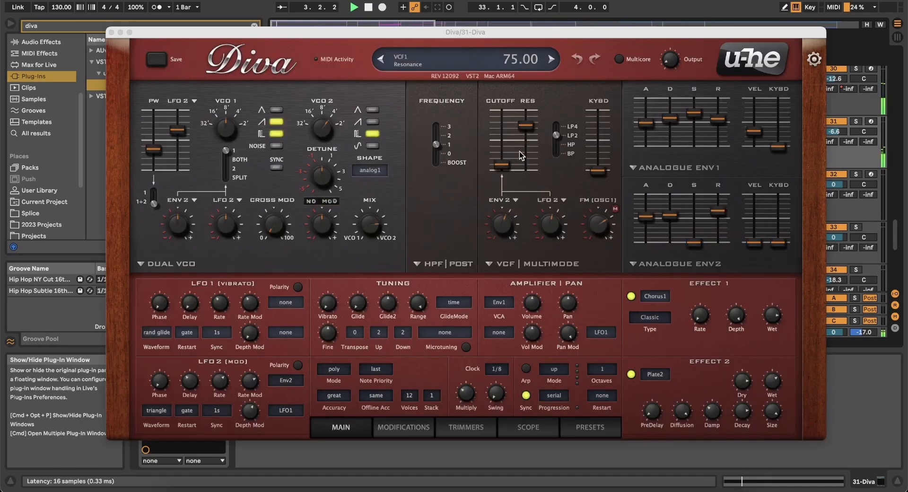
mouse_move(501, 161)
left_mouse_down()
mouse_move(498, 132)
mouse_move(496, 151)
left_mouse_up()
key("space")
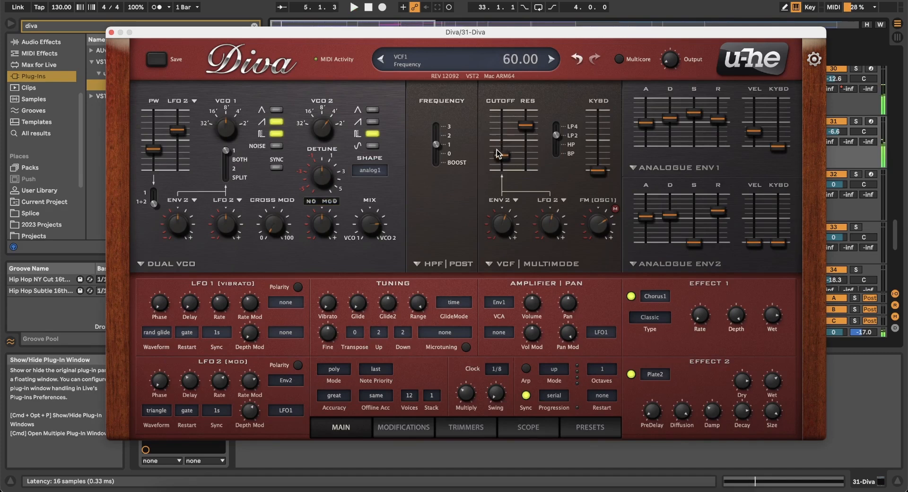
left_click(111, 32)
Draw rising and falling VCF1 frequency automation across the pad clip from bar 1 to bar 17, peaking near bar 5
scroll(324, 160, "up", 5)
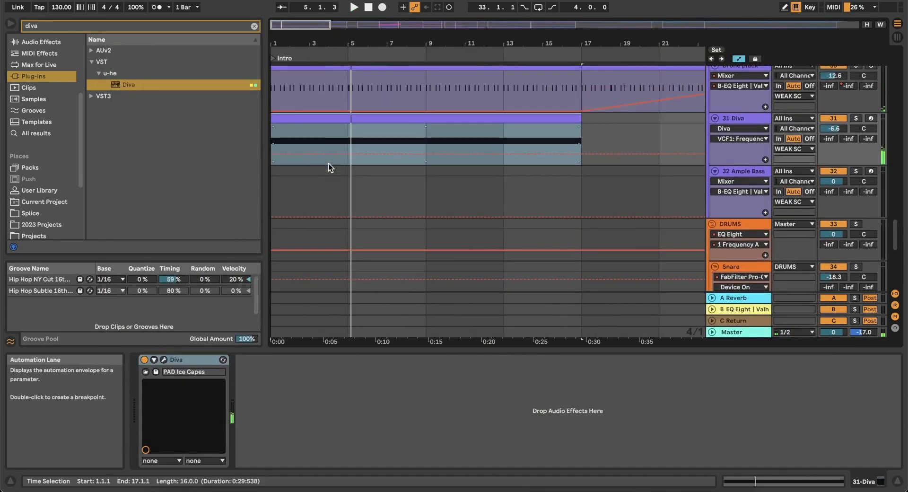
left_click(308, 152)
left_click_drag(358, 152, 503, 148)
left_click(393, 147)
Duplicate the 16-bar pad clip with its filter automation to fill bars 17 to 33
scroll(503, 148, "down", 5)
left_click(297, 121)
key("super+d")
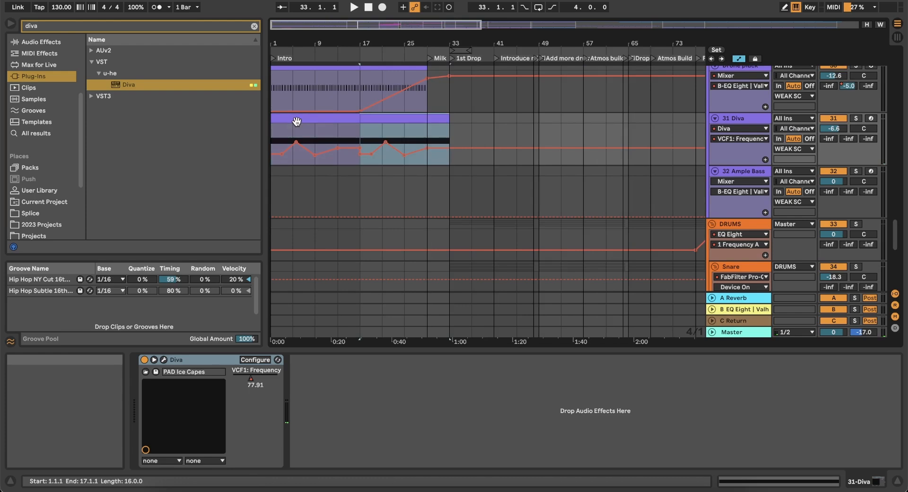
Play from bar 17 and reshape the second pad clip's VCF1 frequency automation, deepening the dip near bar 19 and raising the bar 29 breakpoint
key("space")
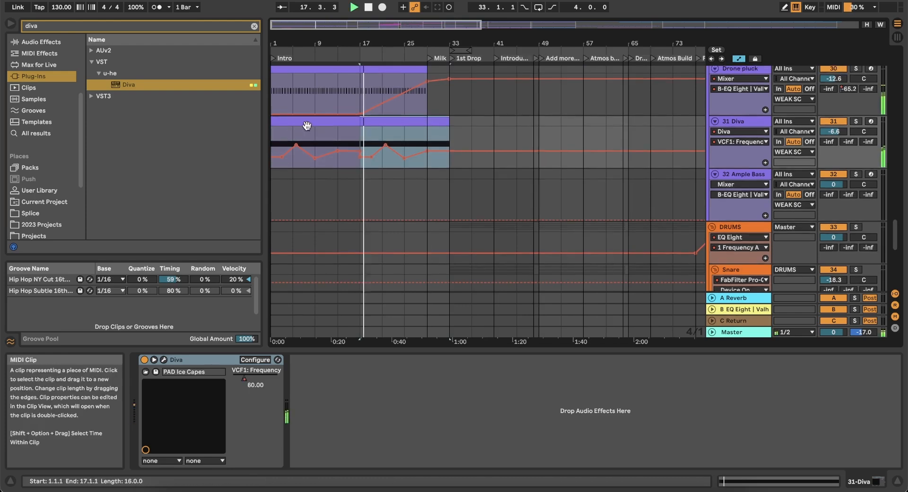
left_click(371, 161)
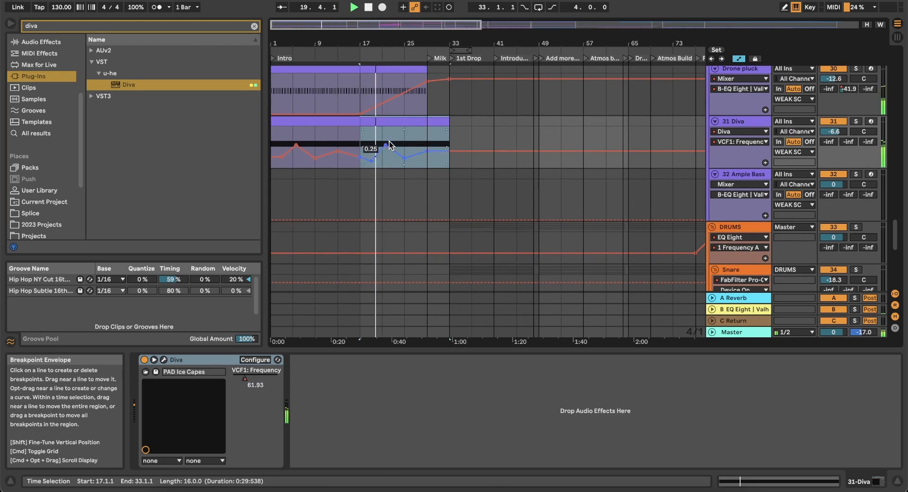
scroll(393, 140, "up", 3)
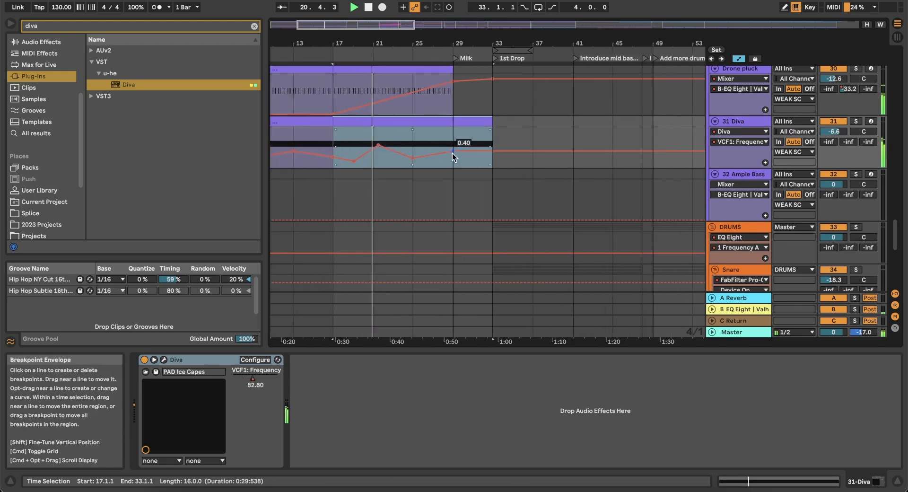
left_click_drag(452, 149, 452, 142)
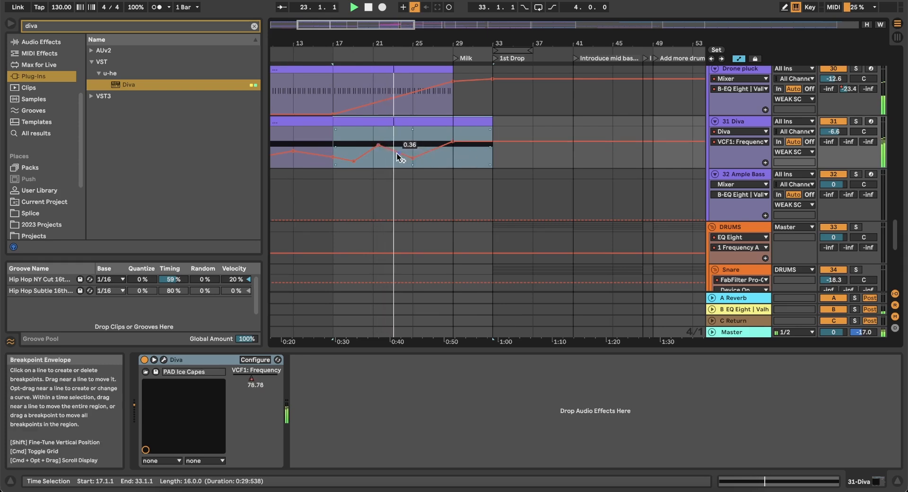
Curve the pad's VCF1 frequency fall after its bar 21 peak and ramp the frequency from bar 29 down to 30 at bar 33
left_click_drag(397, 153, 478, 174)
scroll(504, 155, "right", 1)
scroll(504, 155, "up", 1)
key("Escape")
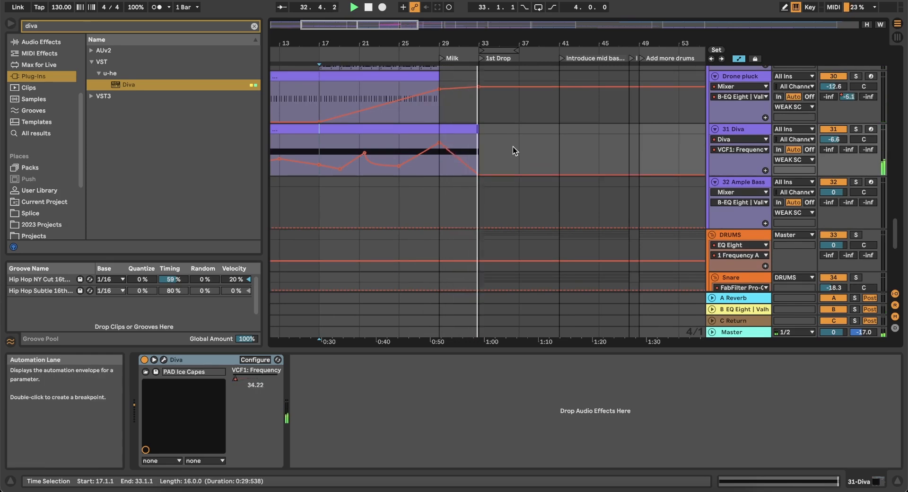
scroll(512, 146, "up", 2)
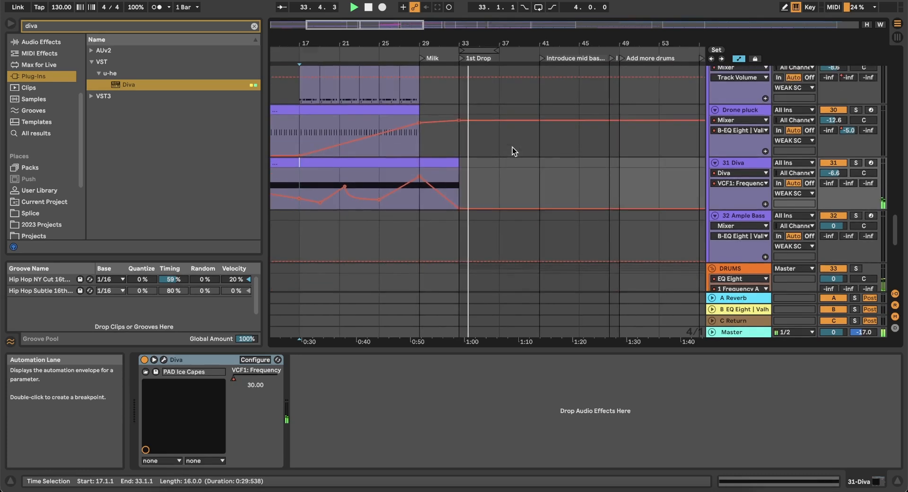
scroll(512, 147, "down", 5)
key("space")
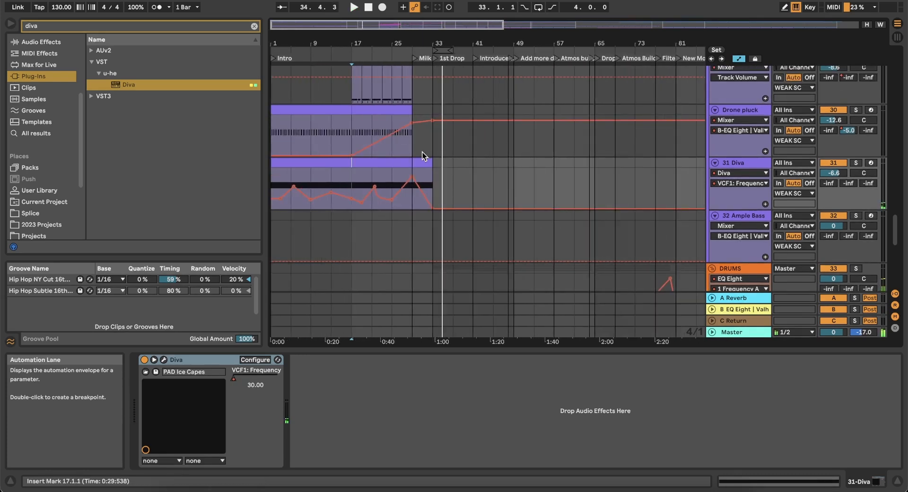
Examine the intro's layers from the reference tracks through kick, basses, ostinato and drone pluck to the pad
scroll(422, 152, "down", 2)
scroll(316, 154, "up", 5)
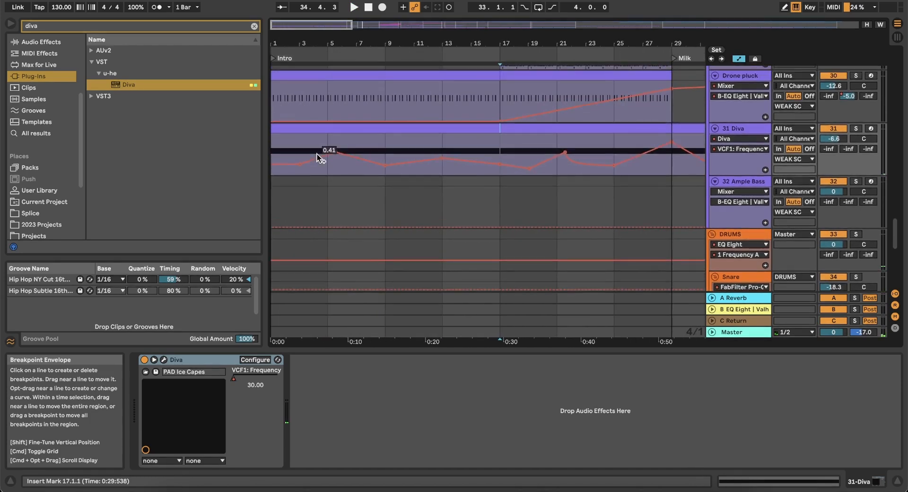
scroll(405, 128, "down", 5)
scroll(407, 129, "up", 3)
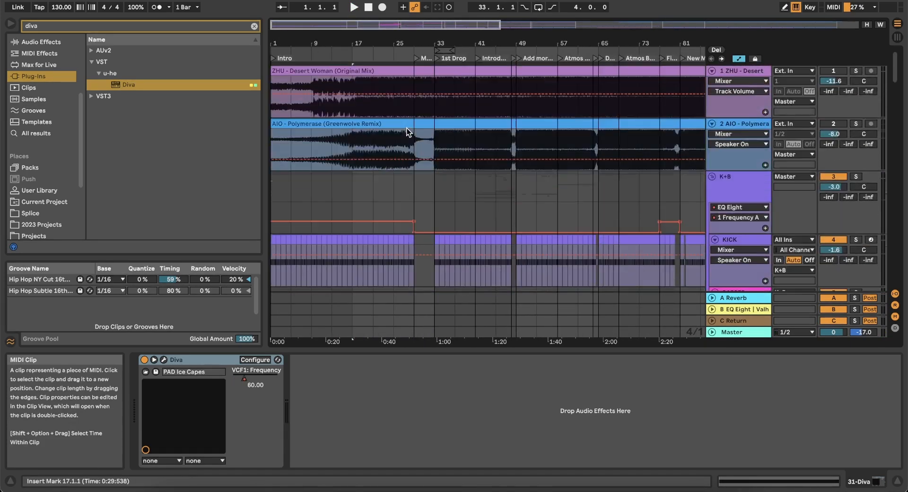
scroll(406, 129, "down", 3)
scroll(325, 191, "down", 2)
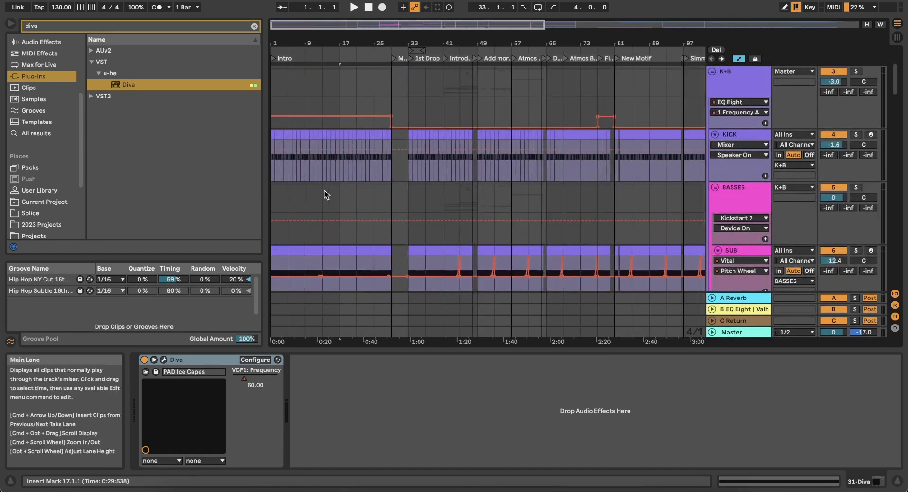
scroll(324, 191, "up", 4)
scroll(324, 191, "up", 3)
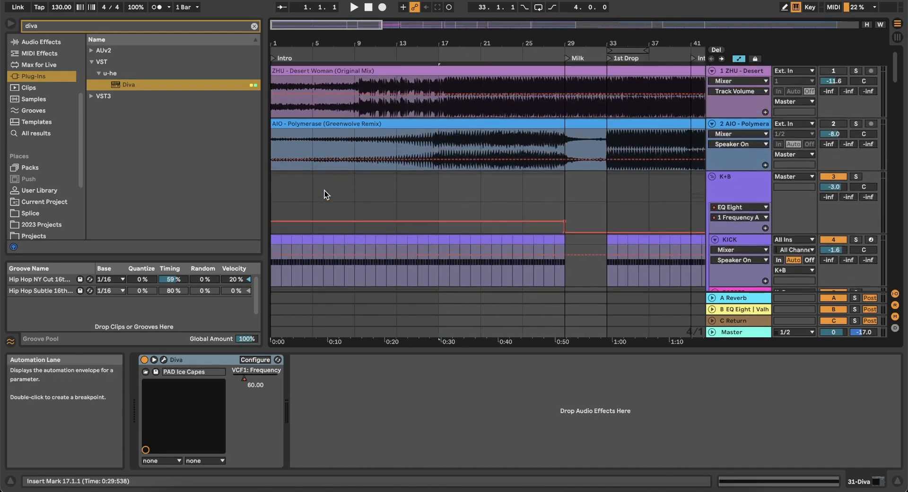
scroll(325, 191, "down", 2)
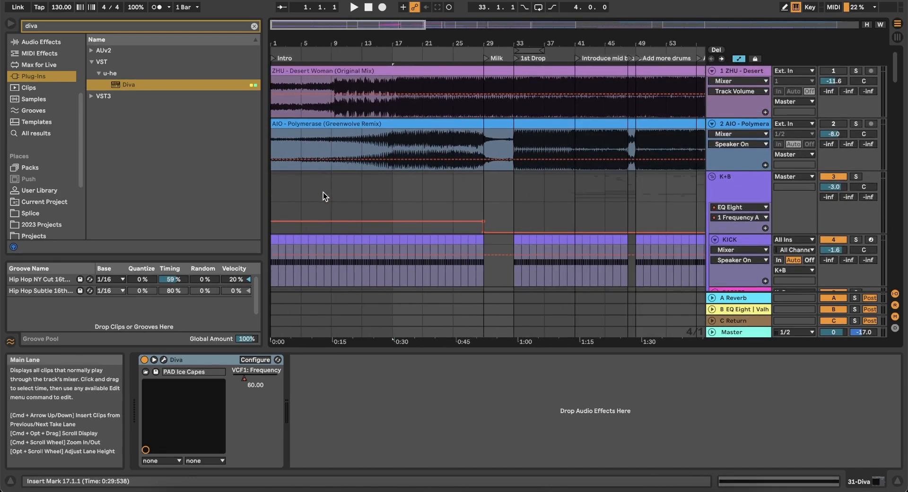
scroll(322, 192, "down", 5)
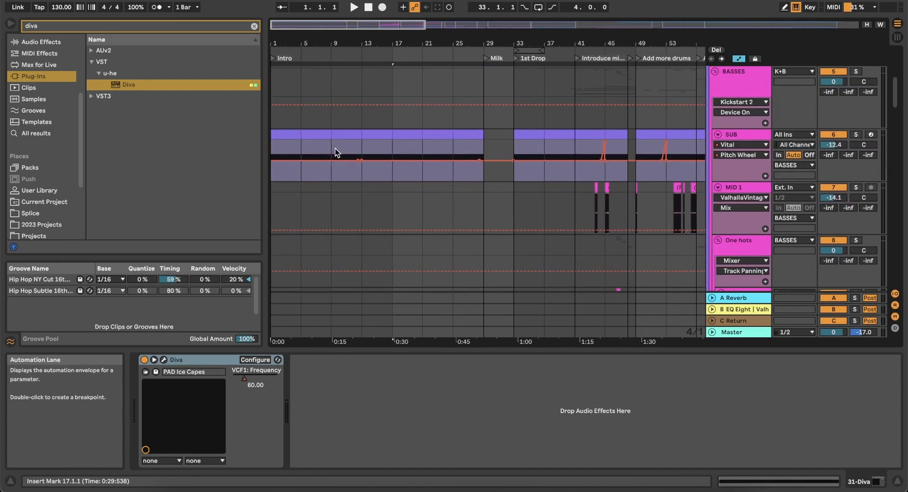
scroll(301, 169, "up", 5)
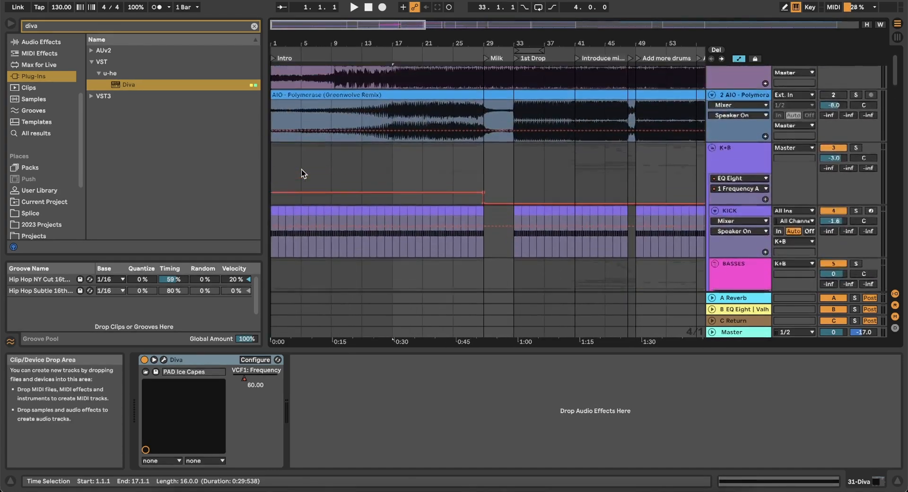
scroll(299, 174, "down", 15)
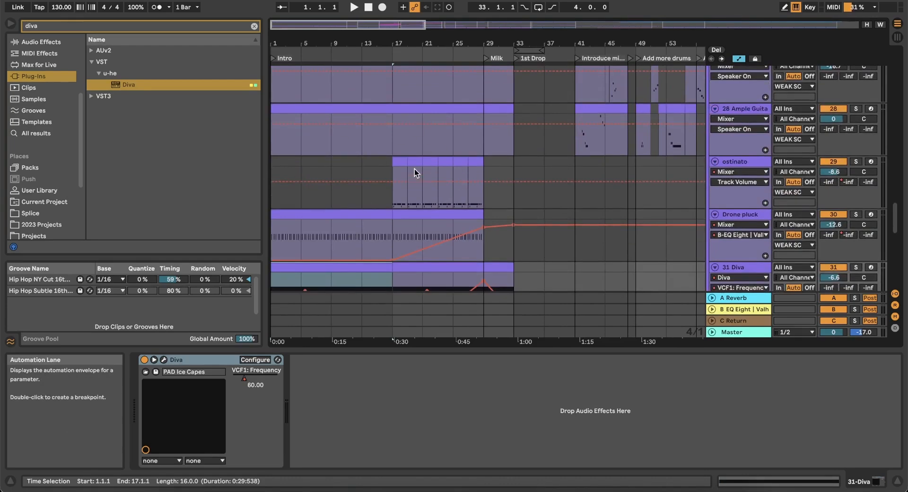
Solo the AIO - Polymerase reference track and listen to its intro from bars 13, 17, 21 and towards the Milk section at bar 29
scroll(359, 159, "up", 15)
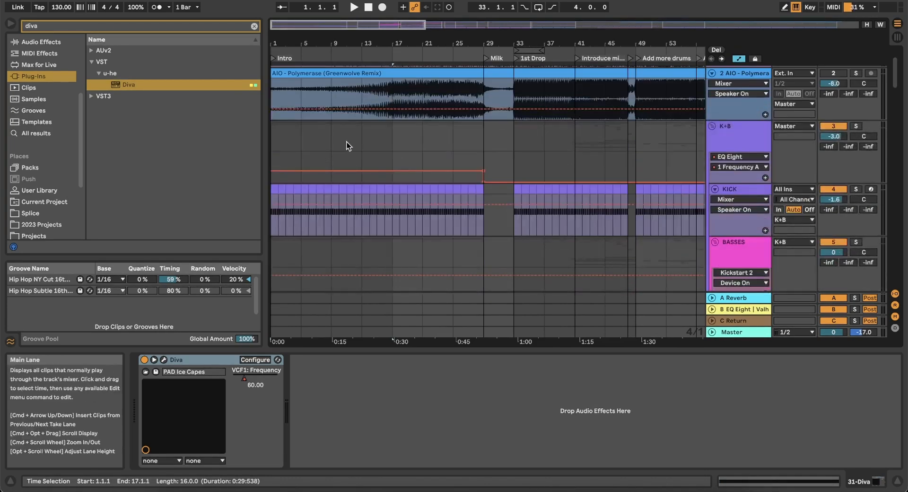
left_click(351, 142)
left_click(855, 74)
key("space")
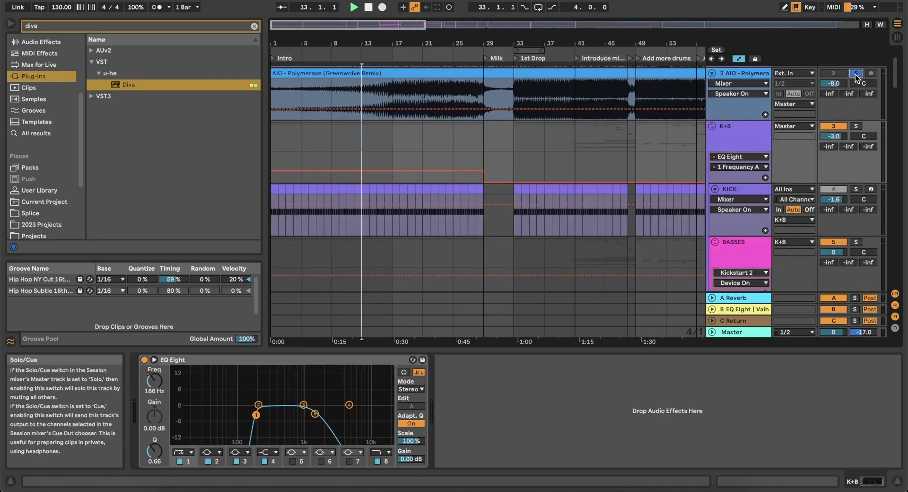
left_click(400, 138)
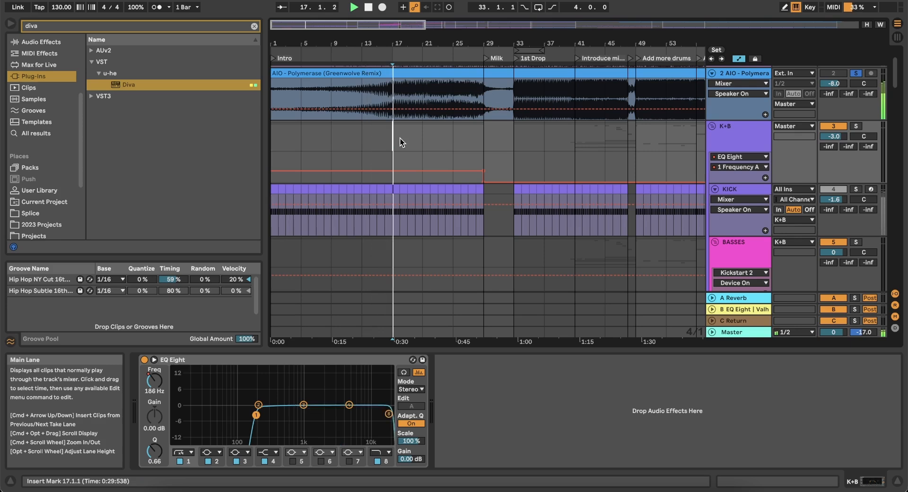
left_click(424, 137)
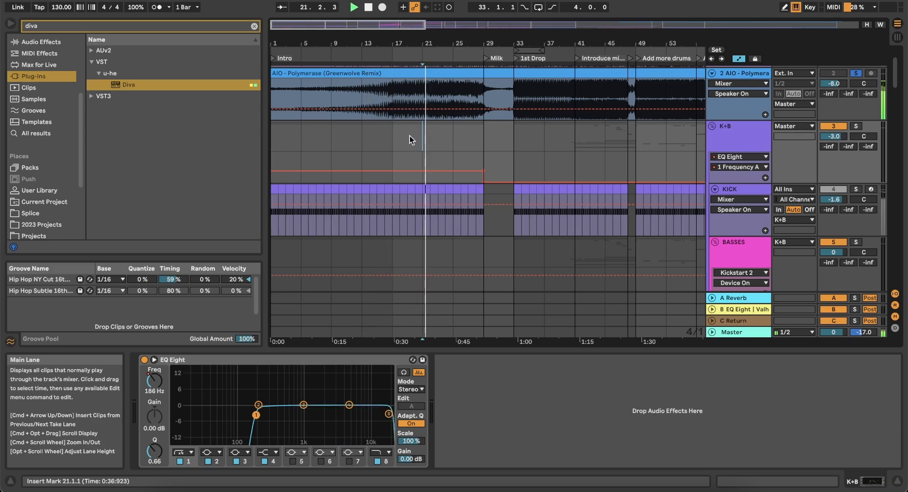
left_click(384, 138)
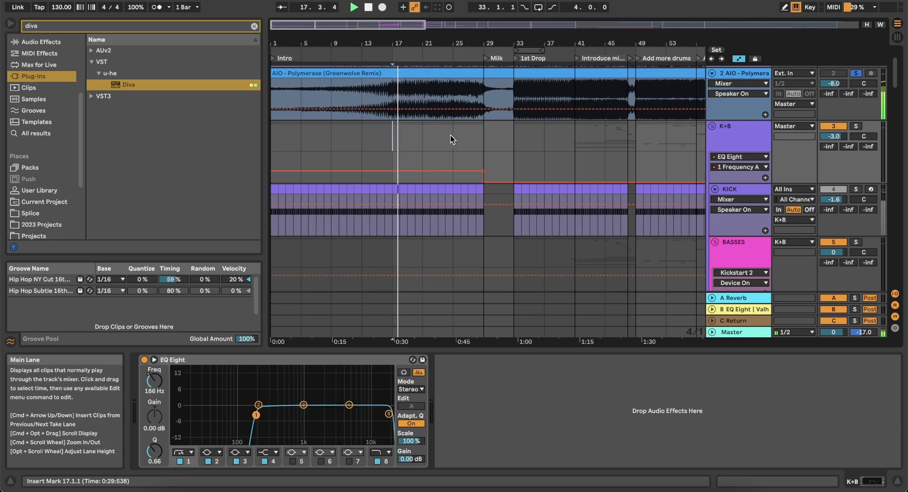
left_click(464, 136)
left_click(486, 138)
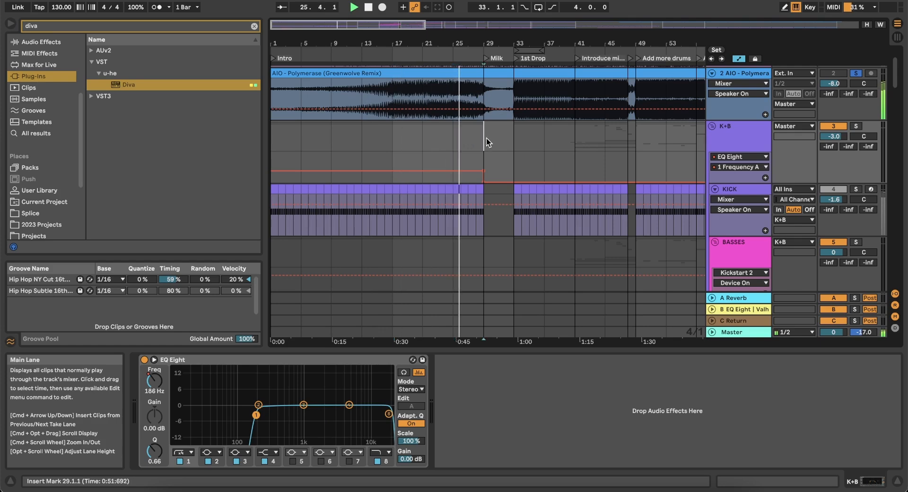
Copy the first drop's clap, snap and hi-hat clips from bars 33 to 41 into the intro, repeating them from bar 17 to bar 33
scroll(486, 137, "down", 10)
scroll(486, 138, "down", 15)
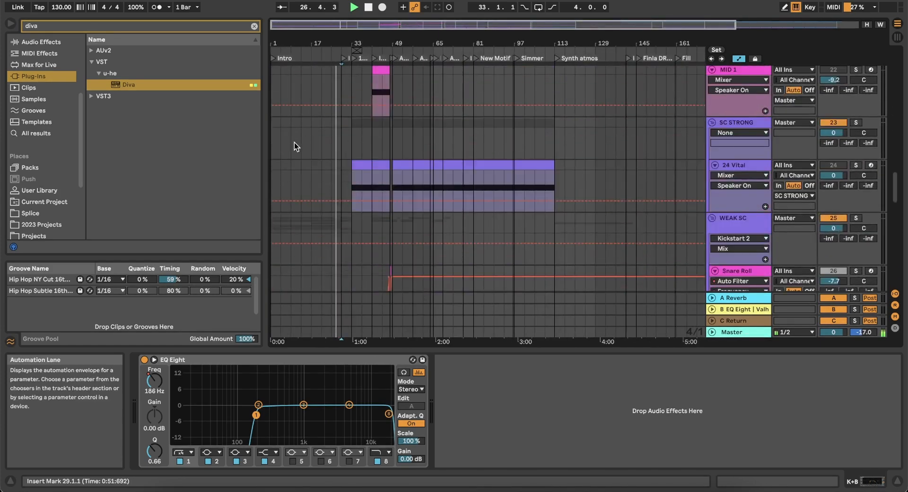
scroll(294, 143, "up", 5)
scroll(444, 173, "down", 15)
scroll(445, 173, "up", 10)
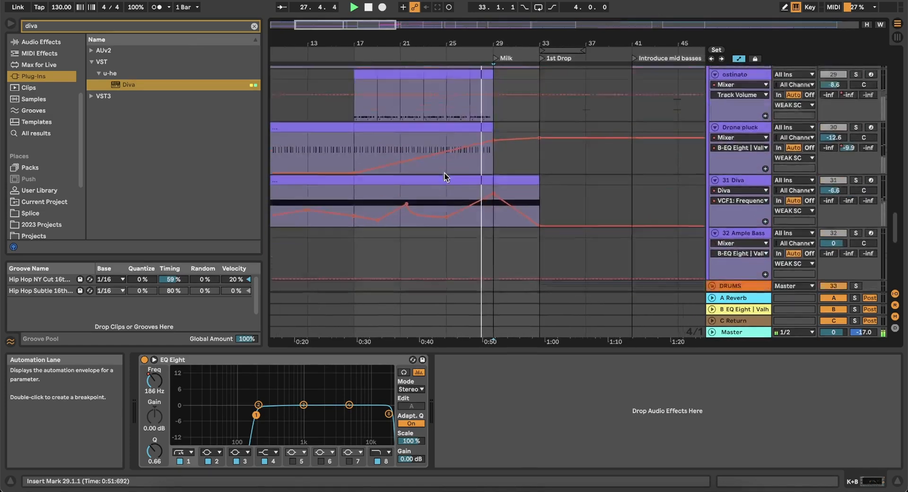
scroll(444, 173, "down", 10)
left_click(518, 138)
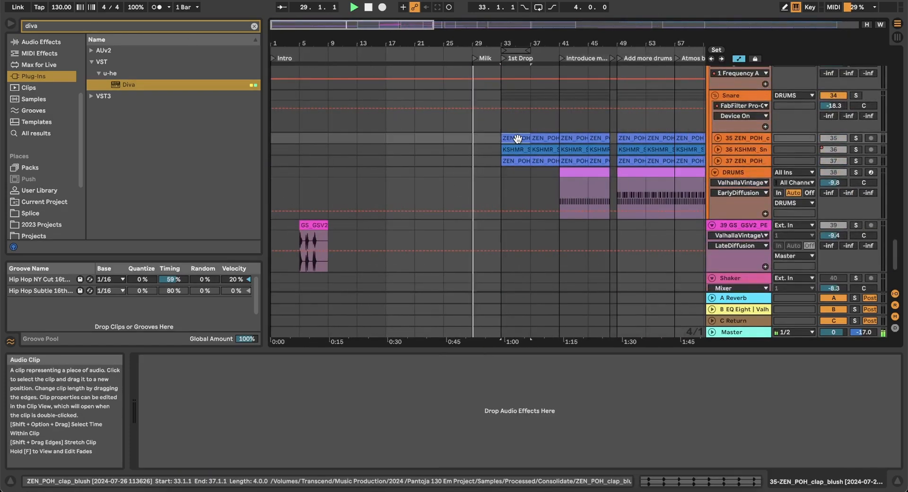
left_click(548, 162)
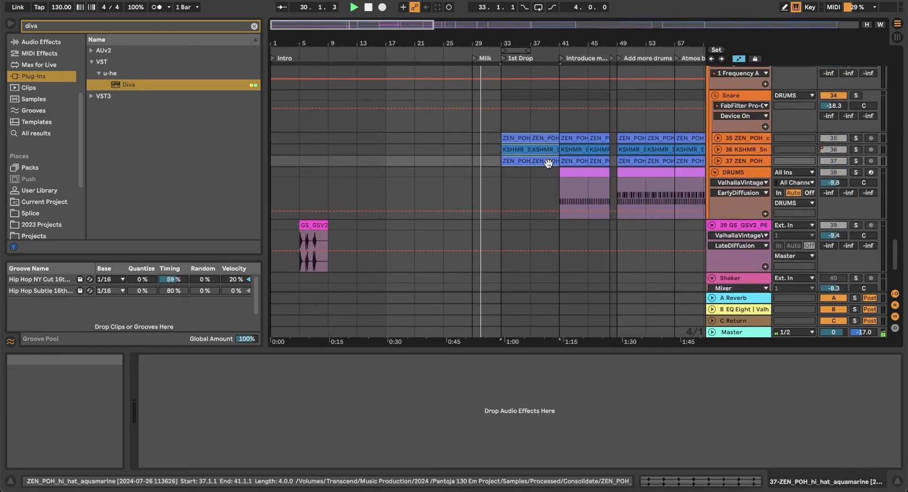
left_click(388, 151)
left_click(388, 138)
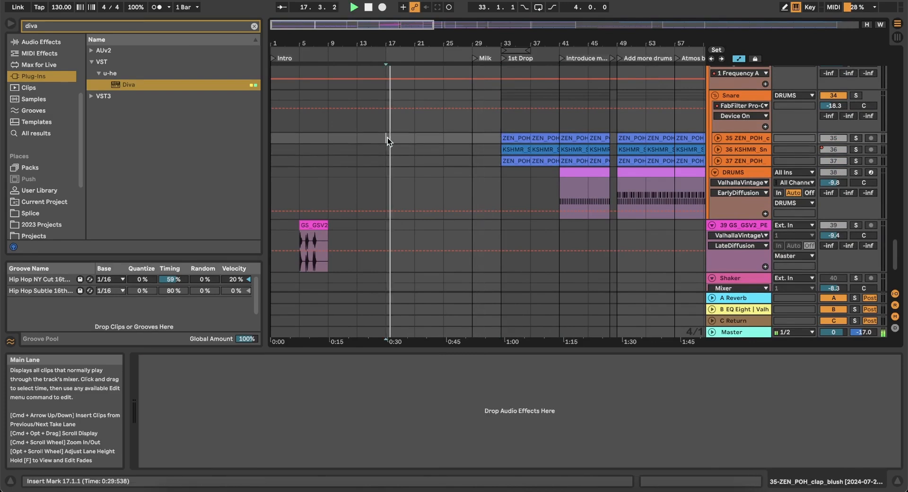
key("super+v")
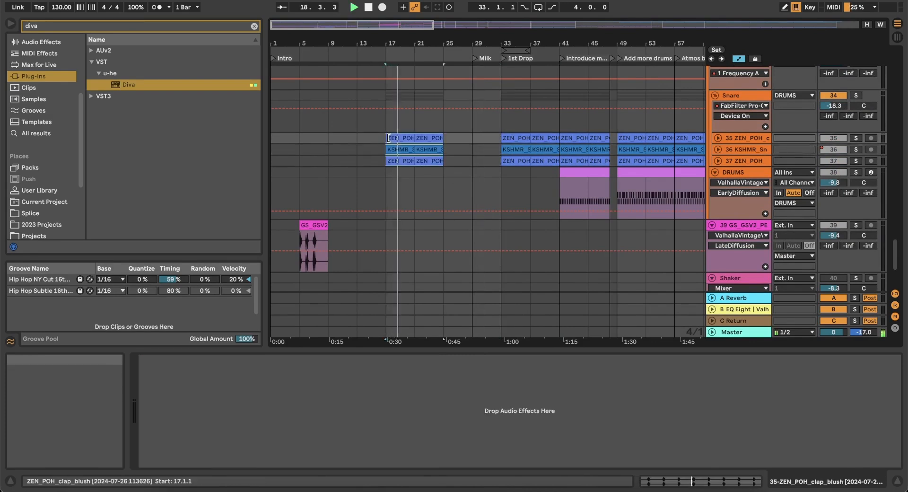
key("super+v")
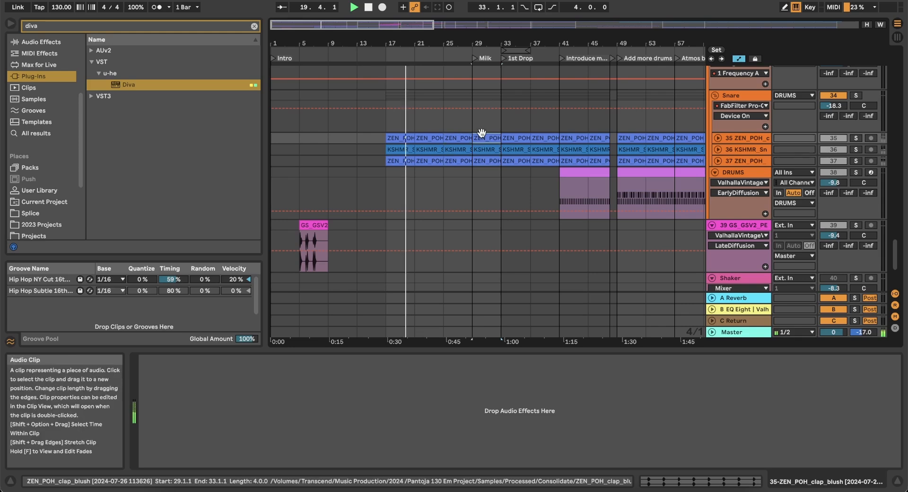
Delete the copied clap, snap and hi-hat clips from bars 29 to 33, replay from bar 17 and select the DRUMS group
left_click(484, 161, "shift")
key("Delete")
left_click(365, 152)
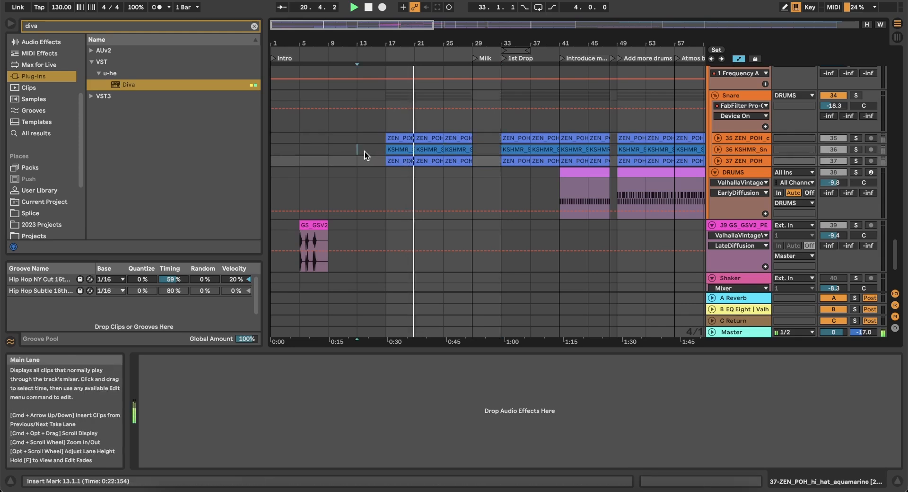
left_click(390, 142)
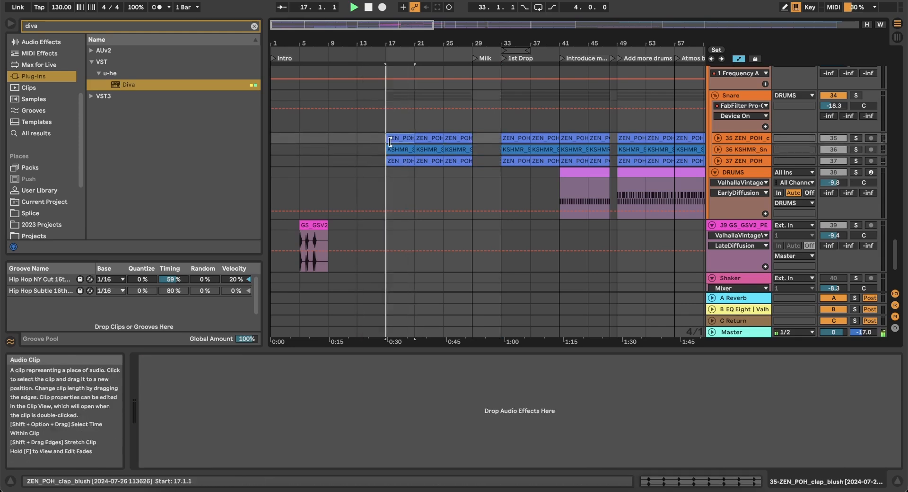
scroll(742, 118, "up", 3)
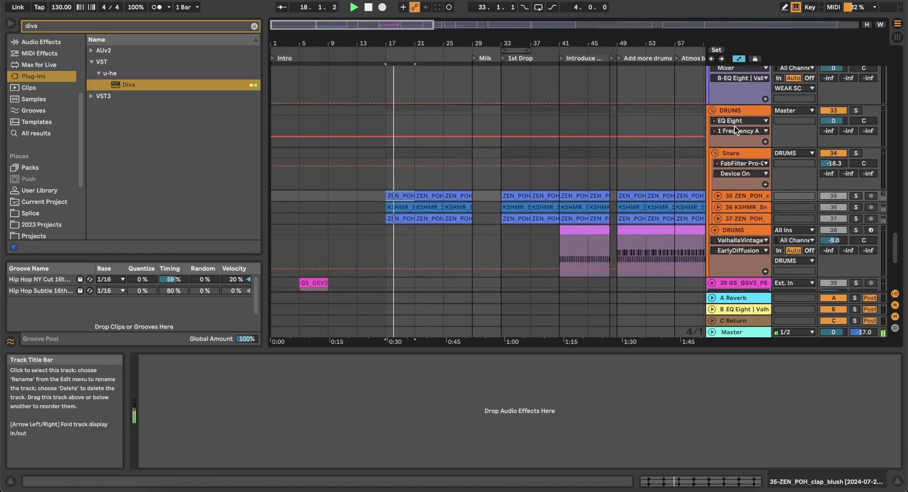
left_click(739, 110)
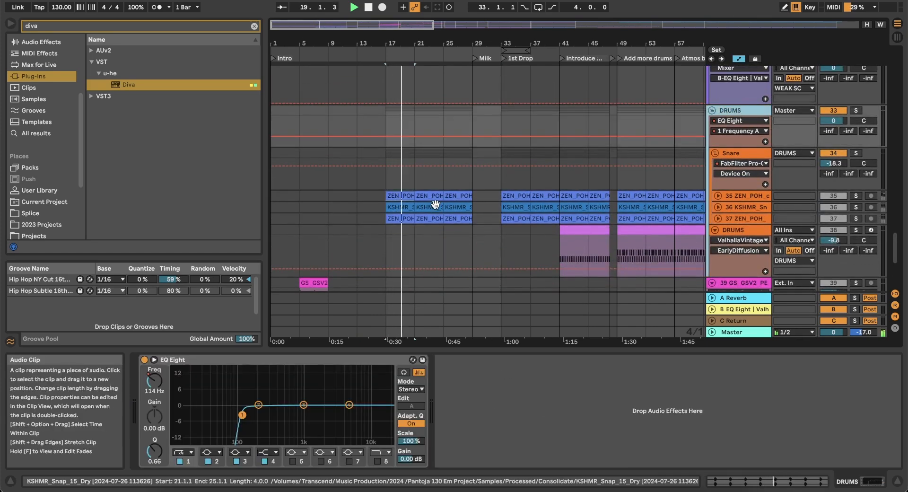
Copy the hi-hat MIDI clip from bar 41 into the intro, filling bars 17 to 29 on the inner DRUMS track
left_click(577, 229)
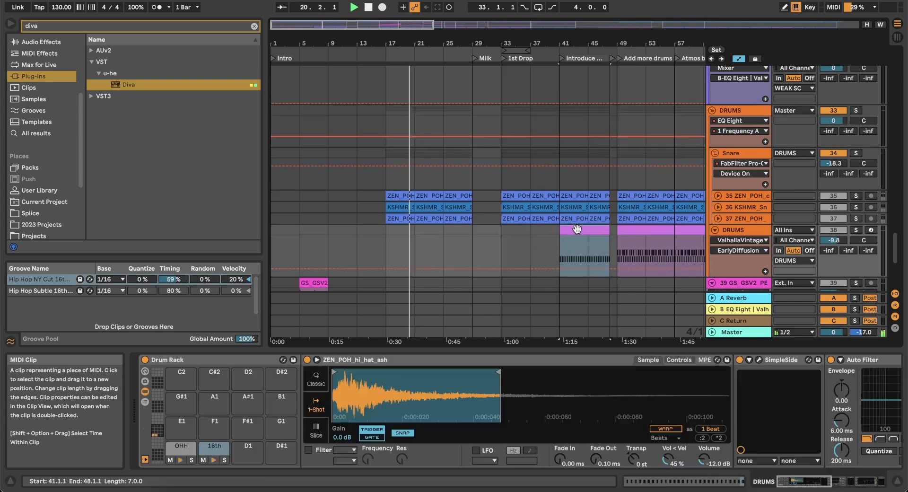
left_click(498, 240)
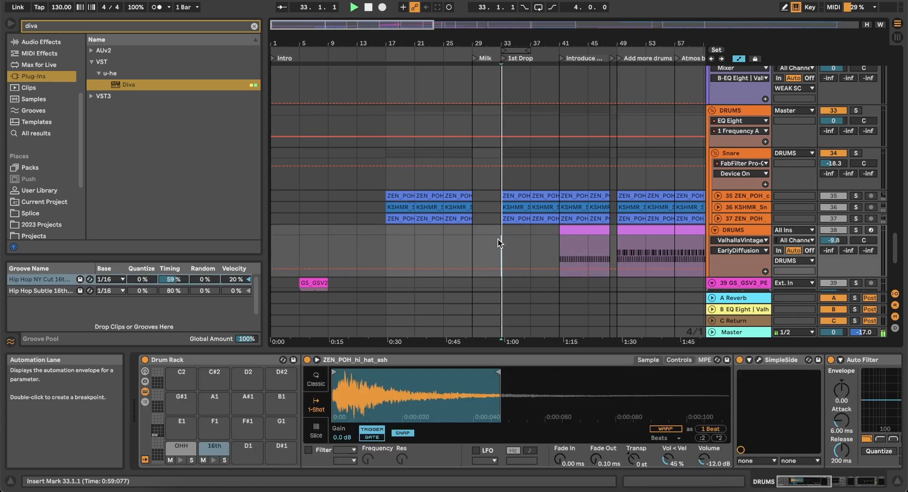
left_click(381, 246)
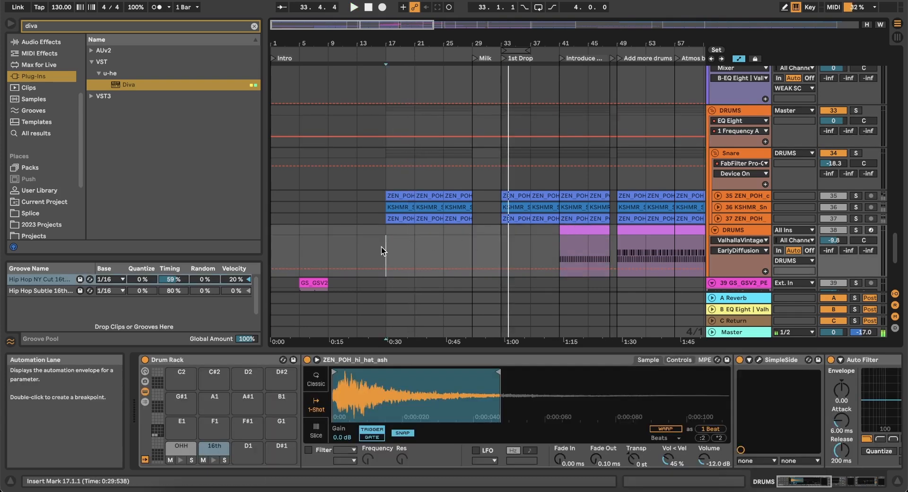
key("super+v")
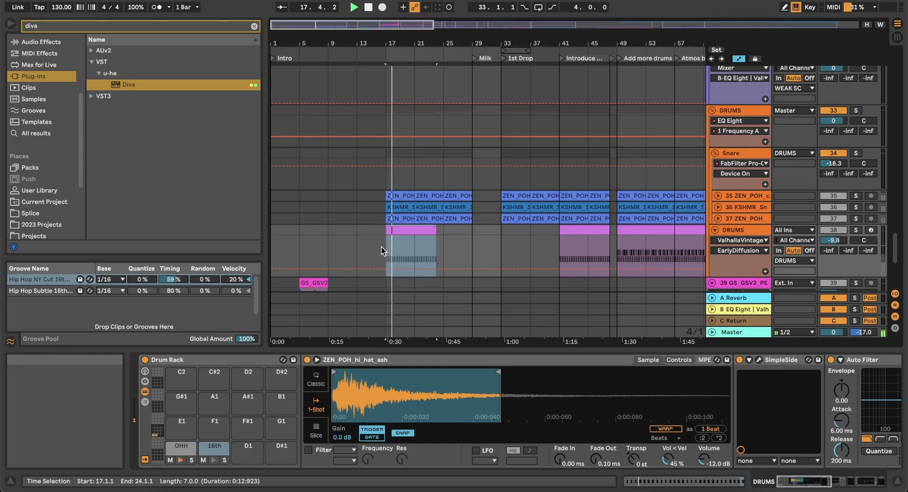
left_click(443, 236)
key("super+v")
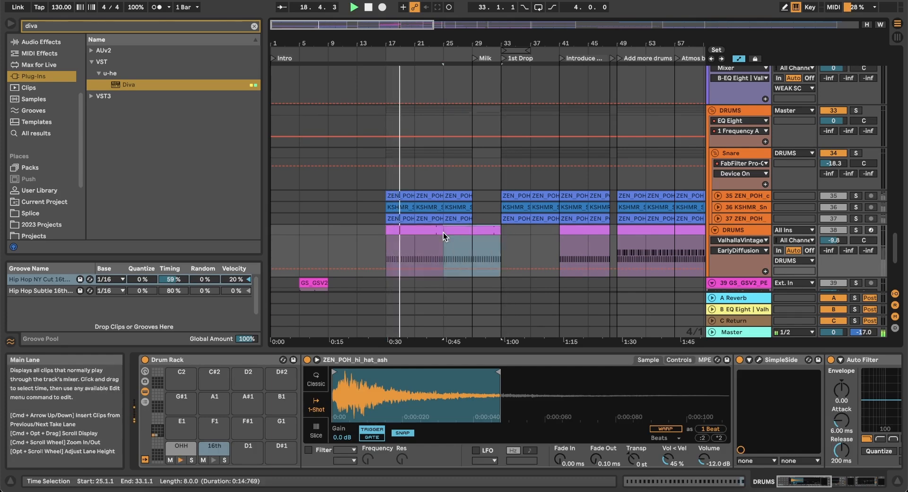
key("super+z")
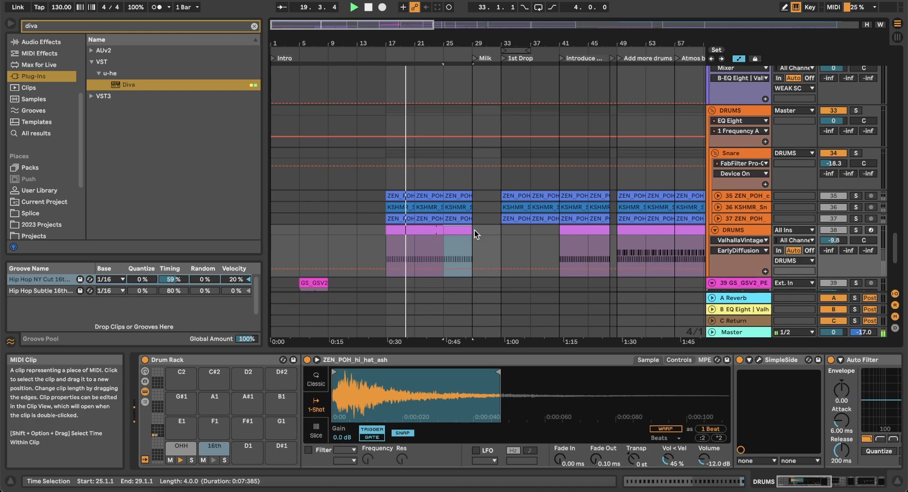
left_click(418, 234)
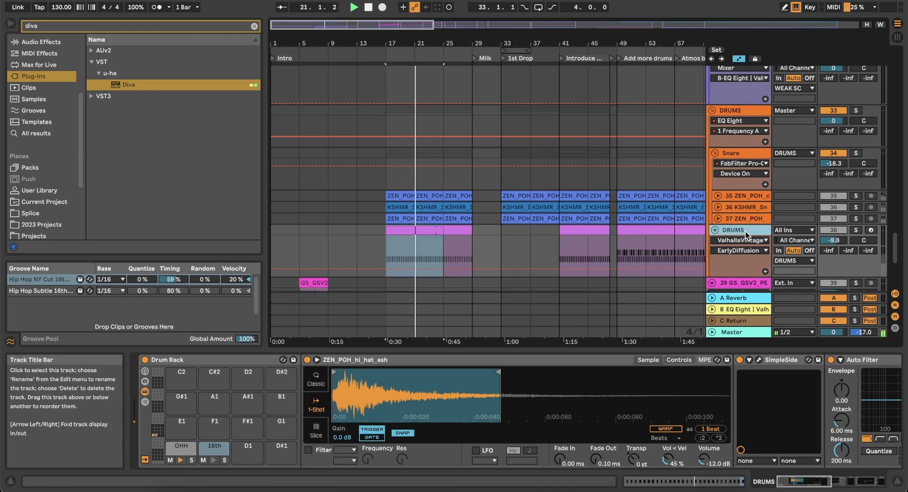
Find Auto Filter among the audio effects and add it after the EQ Eight on the DRUMS group
left_click(738, 111)
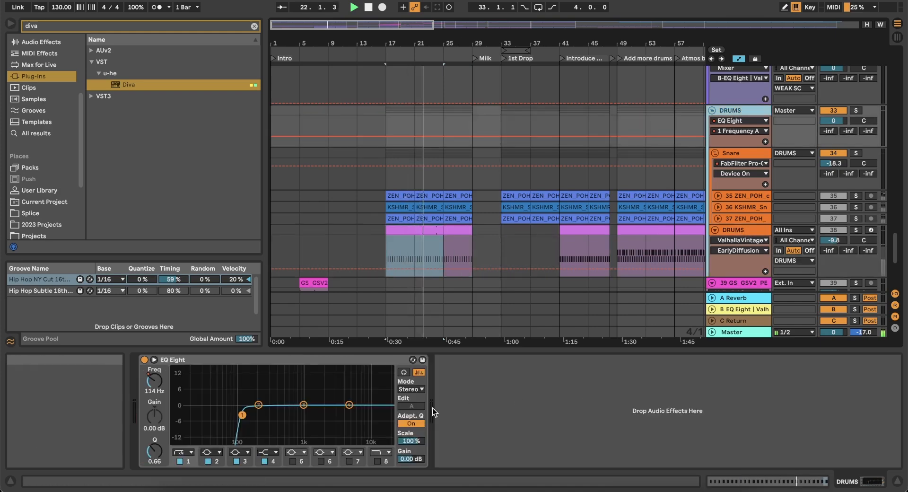
left_click(90, 27)
type("a")
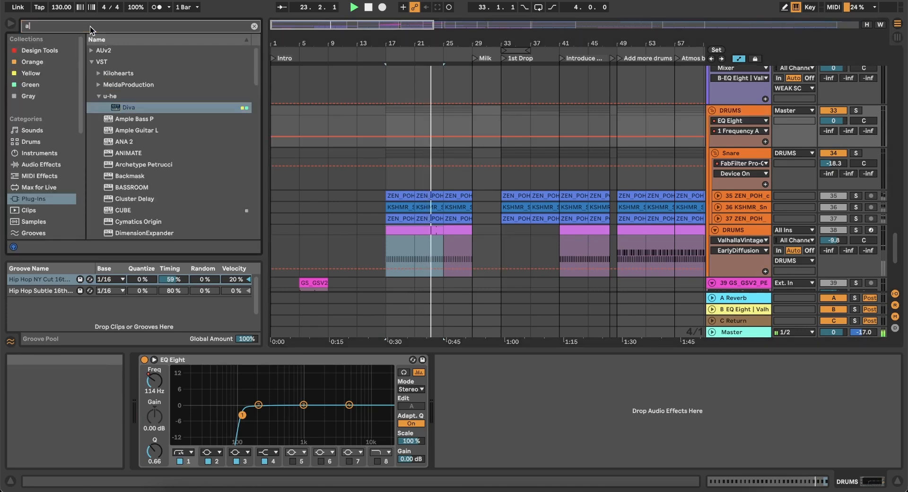
type("uto")
left_click(29, 164)
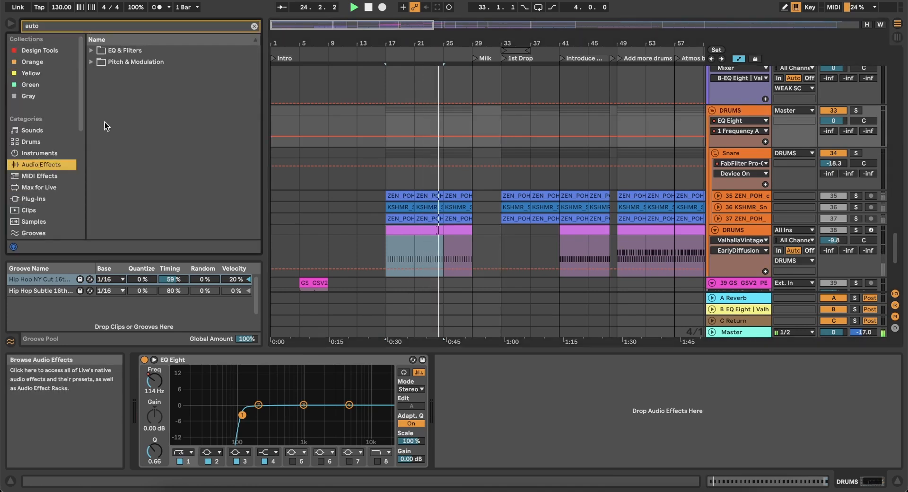
left_click(91, 52)
left_click(122, 62)
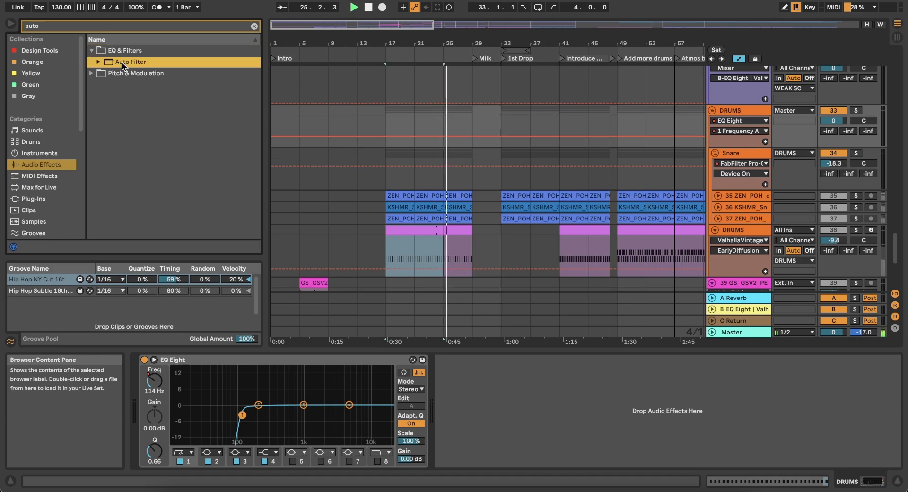
left_click_drag(122, 62, 558, 378)
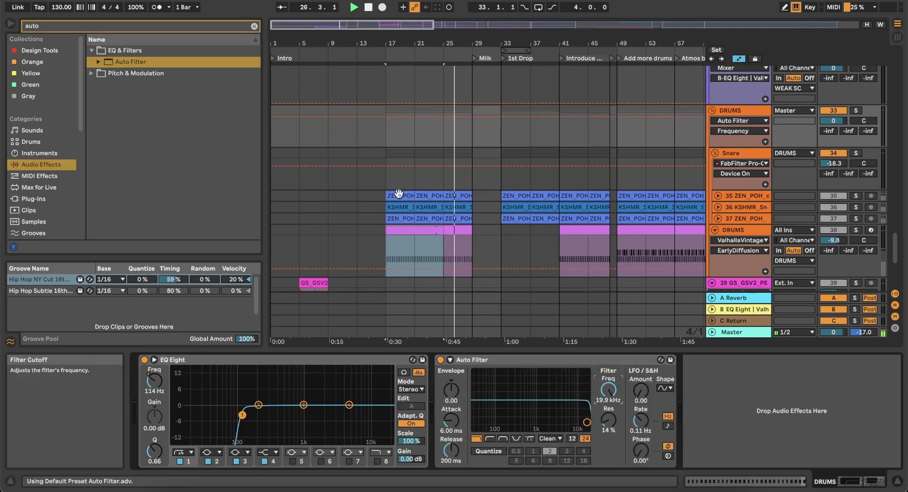
Automate the DRUMS group's Auto Filter frequency to rise from a low cutoff at bar 17 to 19.9 kHz at bar 29
left_click(382, 266)
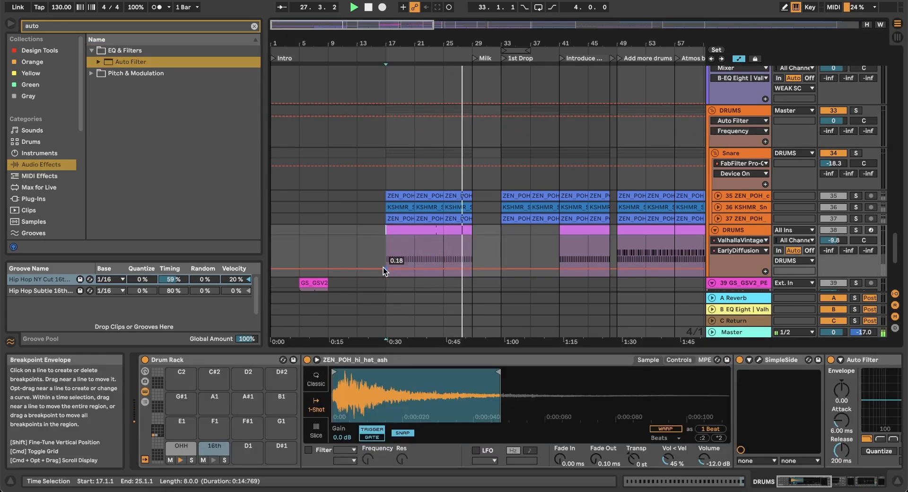
left_click(731, 113)
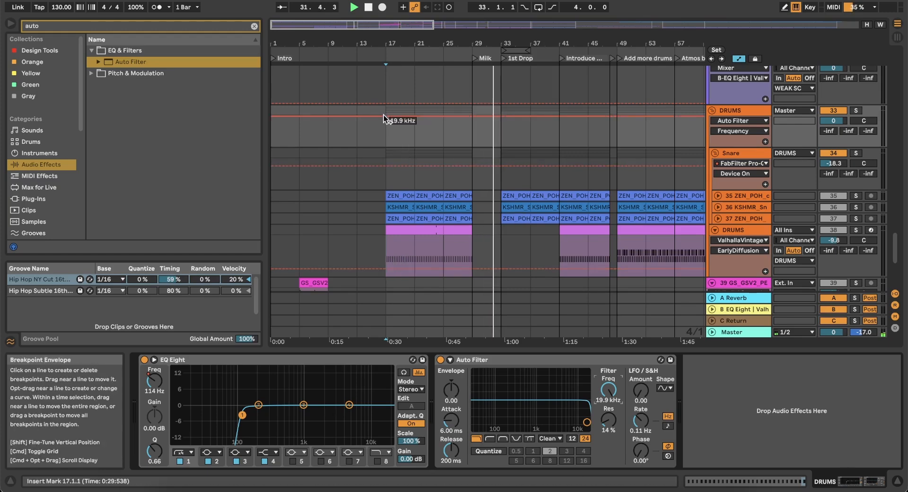
left_click_drag(384, 115, 475, 116)
left_click(463, 148)
key("space")
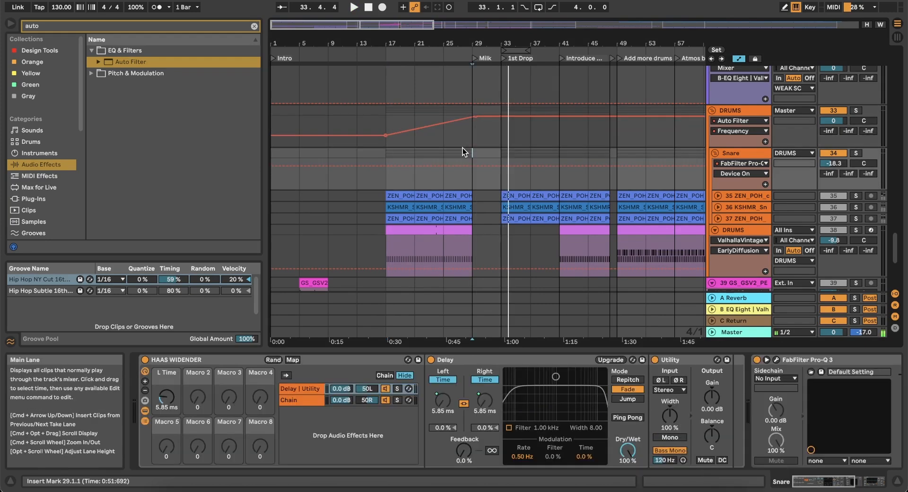
Check the filtered drum layers across the intro and listen briefly to the start of the Milk section at bar 29
scroll(462, 148, "down", 2)
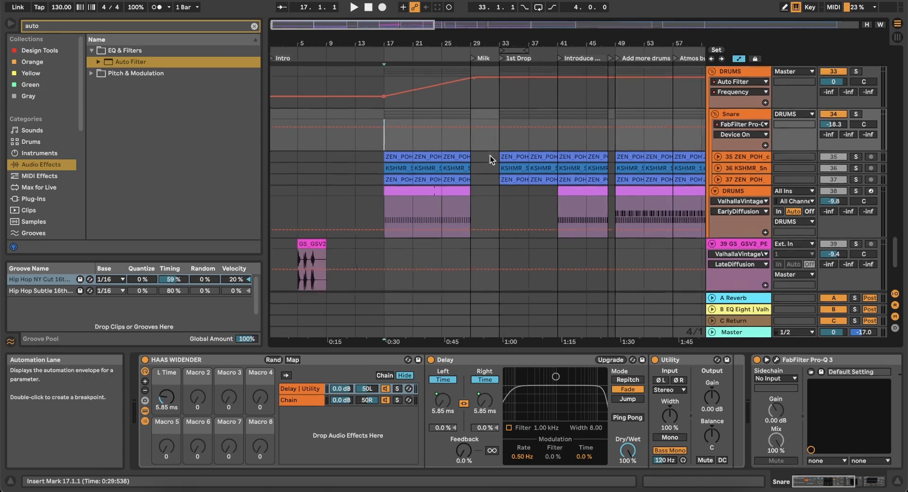
scroll(490, 155, "right", 2)
scroll(490, 155, "down", 3)
scroll(490, 155, "up", 3)
scroll(490, 155, "up", 2)
left_click(429, 148)
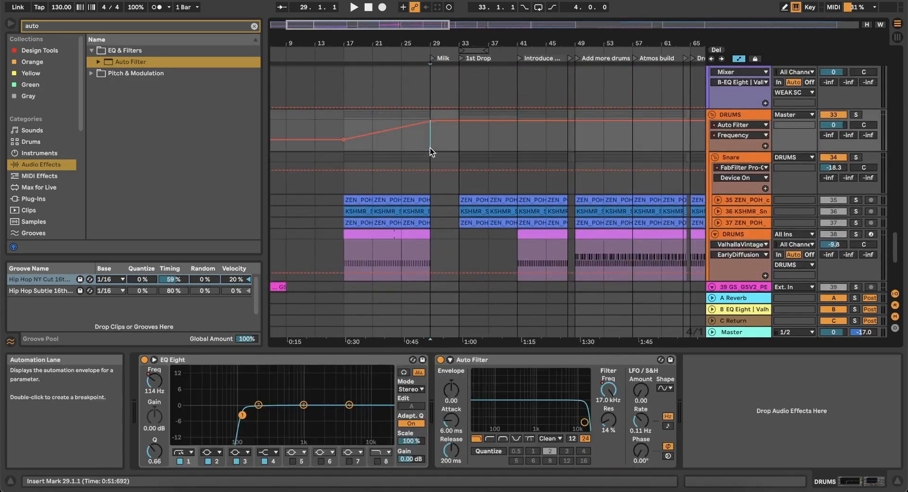
key("space")
key("space")
Remove the Diva pad's section from bars 29 to 33 and lower its VCF1 Frequency automation point at bar 29 to 0.64
scroll(430, 148, "up", 5)
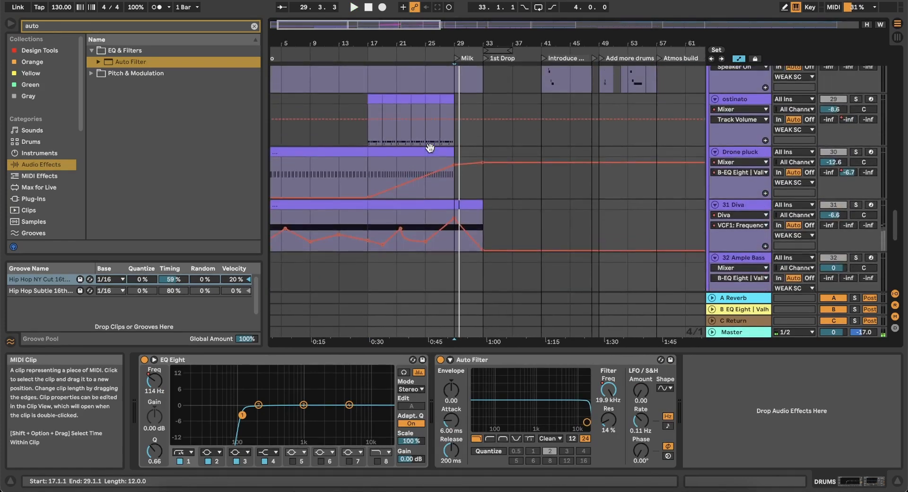
scroll(452, 153, "left", 2)
left_click_drag(490, 172, 477, 173)
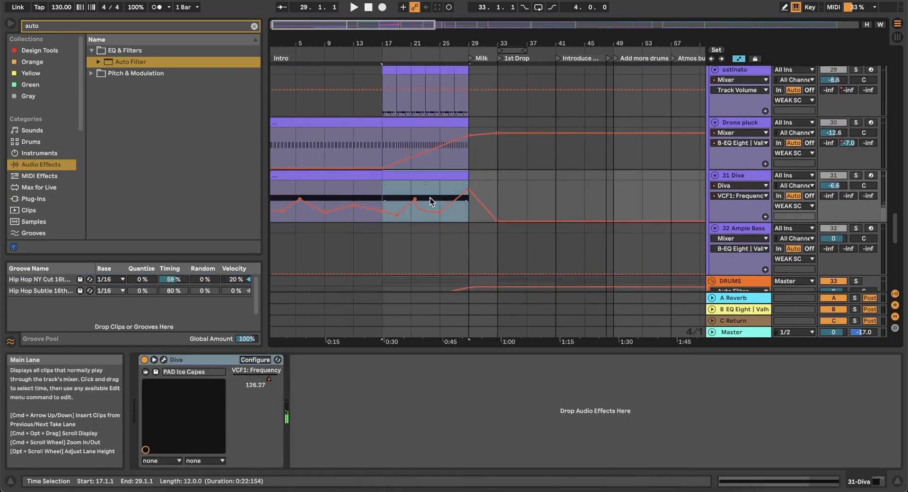
right_click(467, 191)
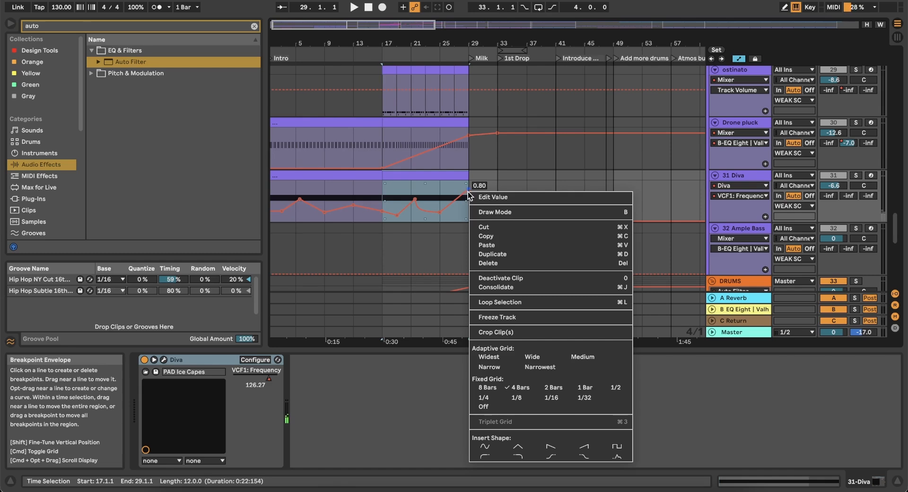
left_click(467, 192)
left_click_drag(468, 189, 468, 196)
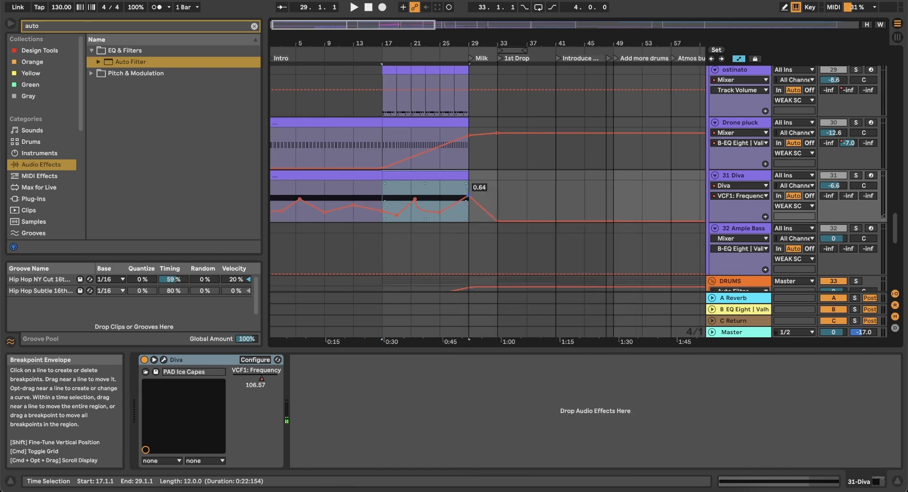
Play from bar 25 into the Milk section while looking over the reference tracks and the arrangement's layers
left_click(443, 189)
key("space")
scroll(756, 197, "up", 10)
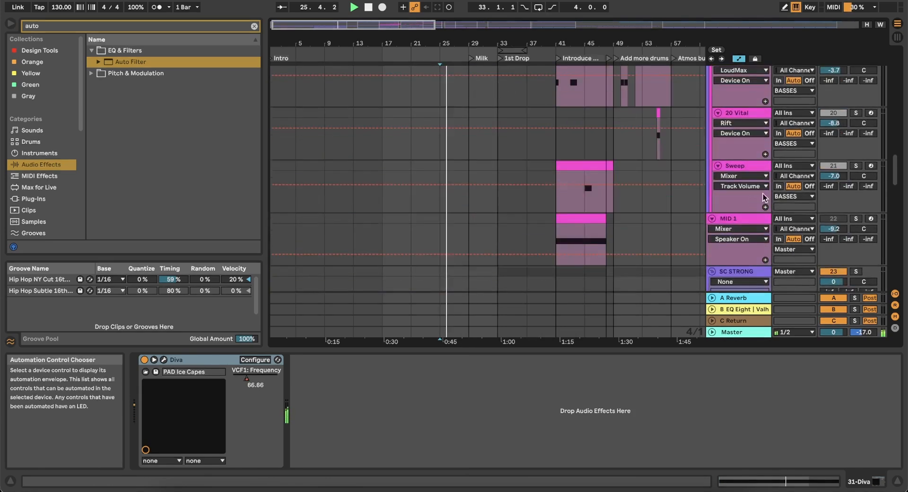
scroll(762, 197, "up", 15)
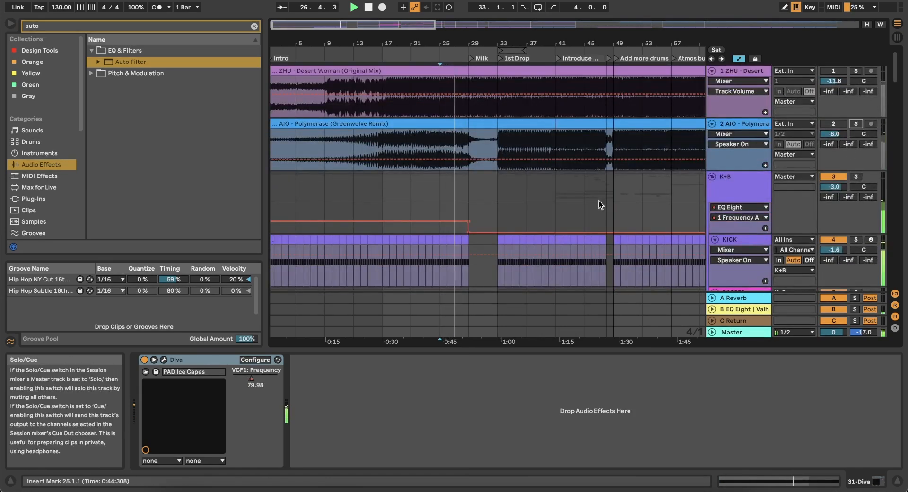
scroll(453, 230, "down", 20)
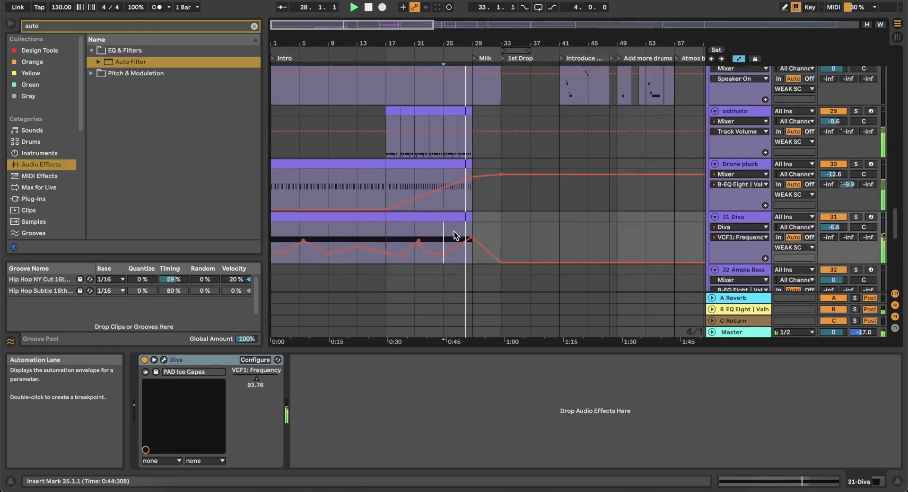
Raise the Diva pad's VCF1 Frequency point just after bar 29 to 0.75 and make its fall towards bar 33 shallower
scroll(475, 197, "up", 5)
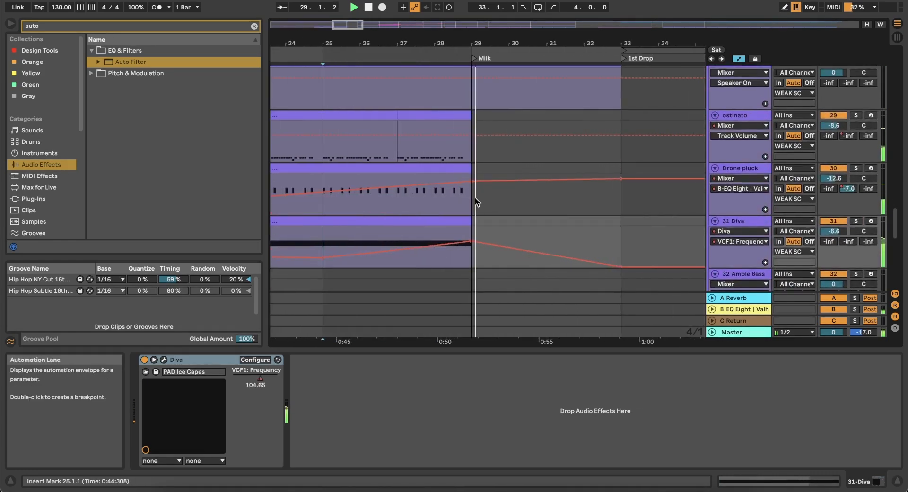
left_click_drag(475, 240, 475, 235)
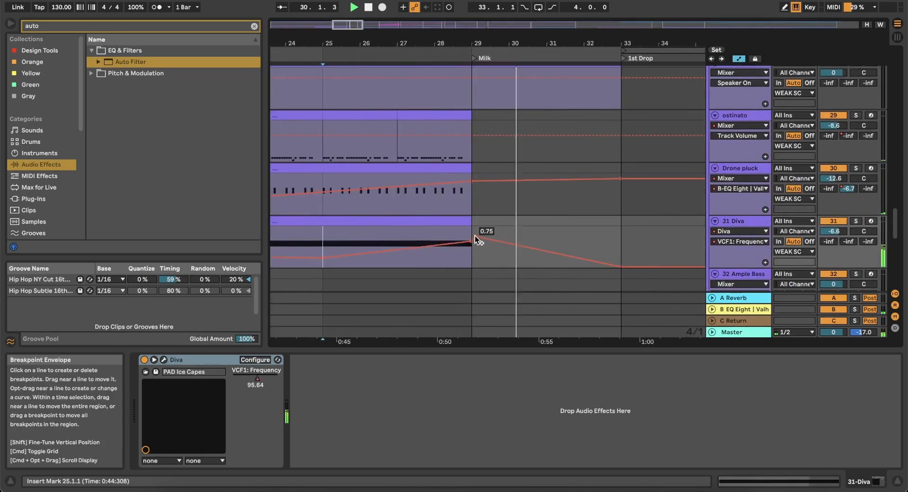
left_click(471, 240)
left_click_drag(539, 249, 621, 249)
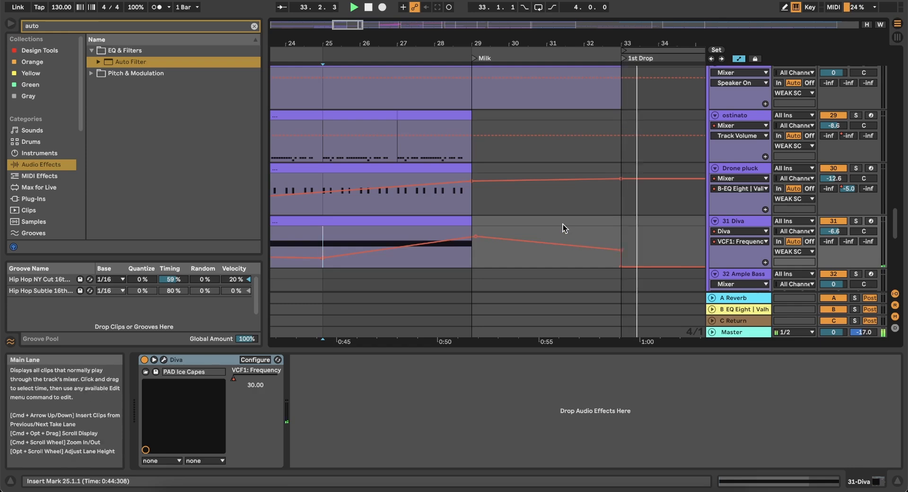
scroll(562, 225, "down", 5)
key("space")
Examine the pad's synth settings in the Diva plug-in window and close it
scroll(459, 186, "down", 2)
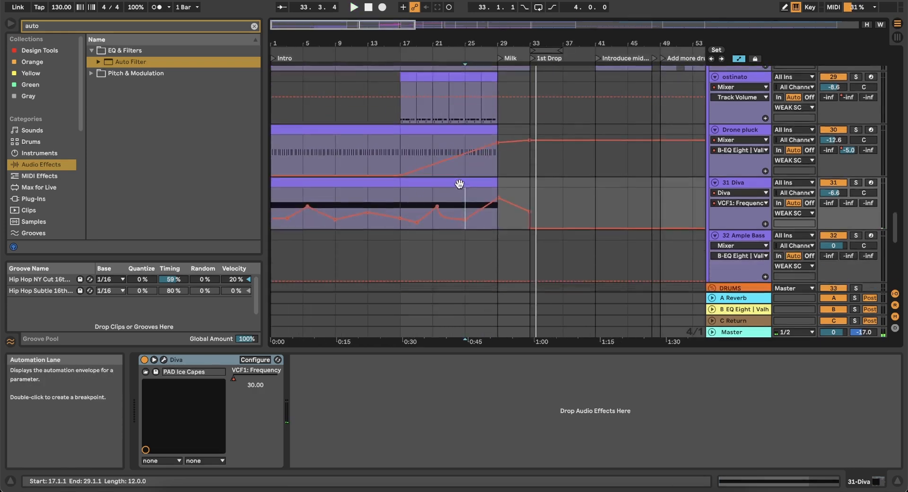
scroll(459, 183, "down", 1)
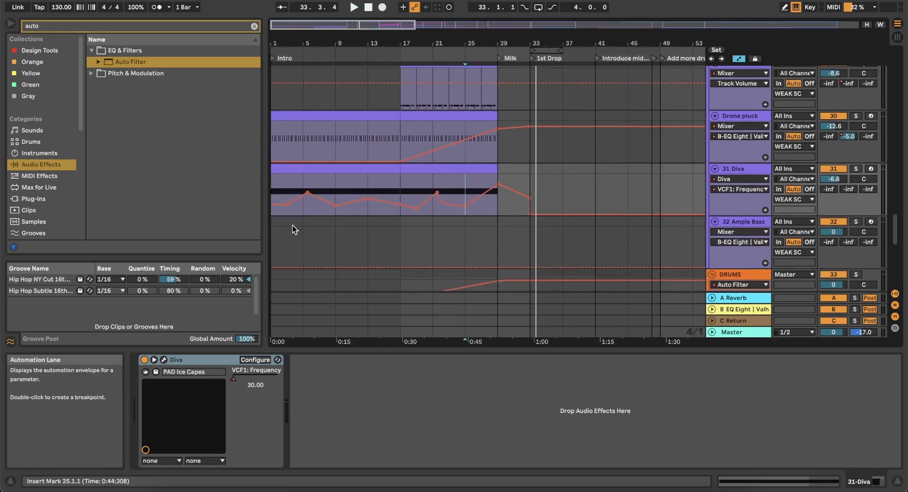
left_click(164, 359)
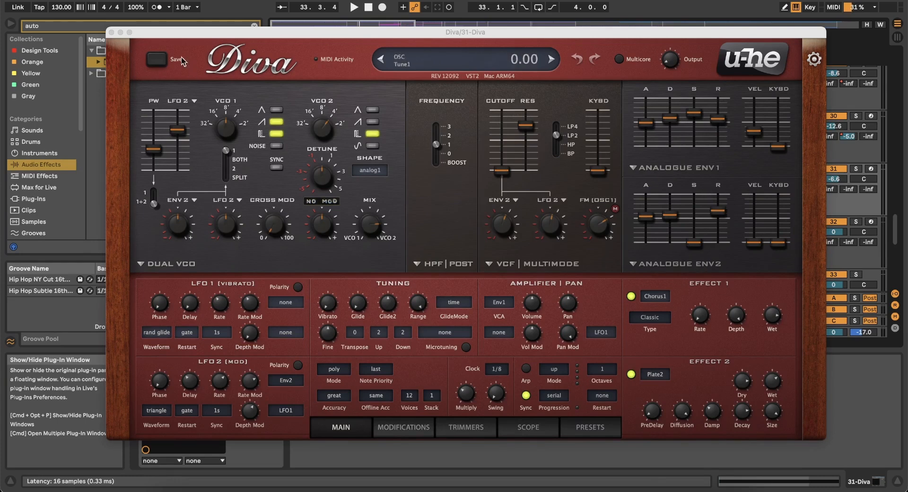
left_click(112, 32)
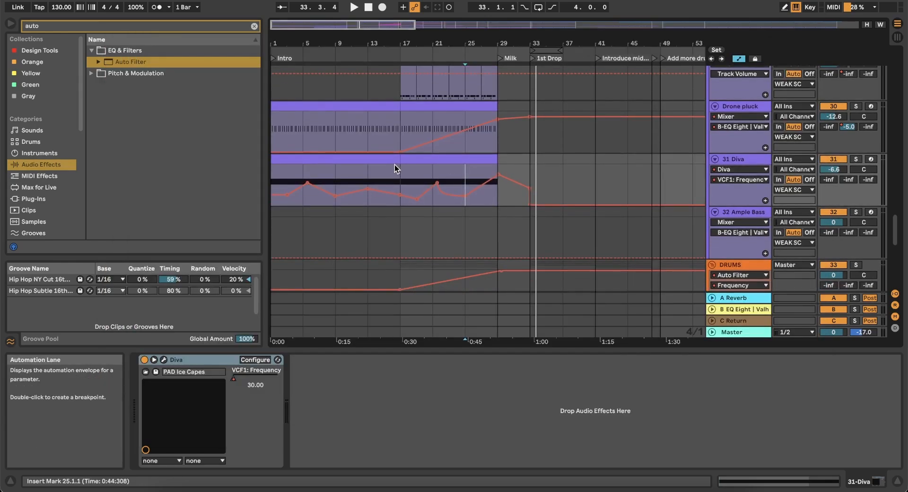
Open the Diva pad's first intro clip, bars 1 to 17, for note editing and set its grid to 1/4
left_click(383, 163)
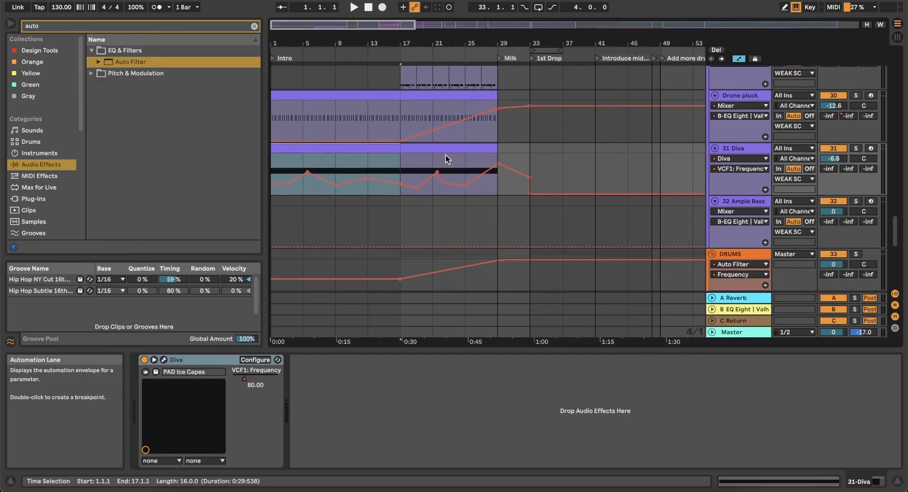
left_click(445, 149)
left_click(381, 148)
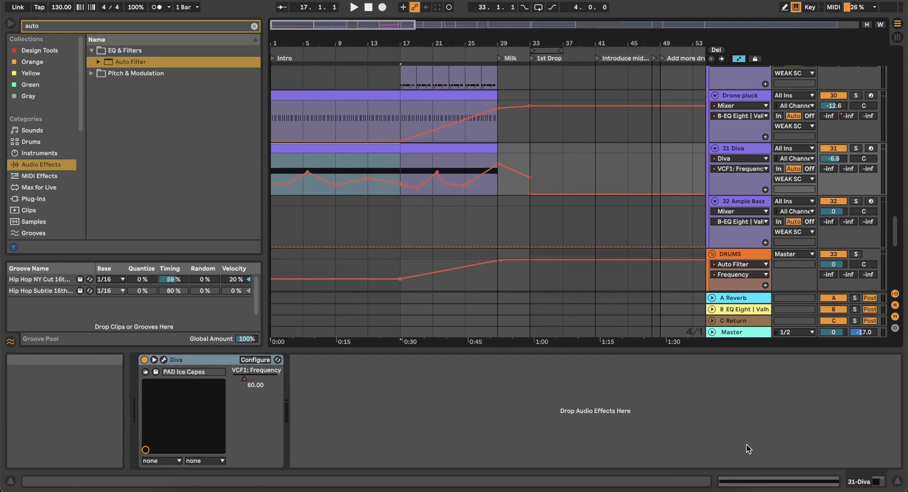
left_click(764, 479)
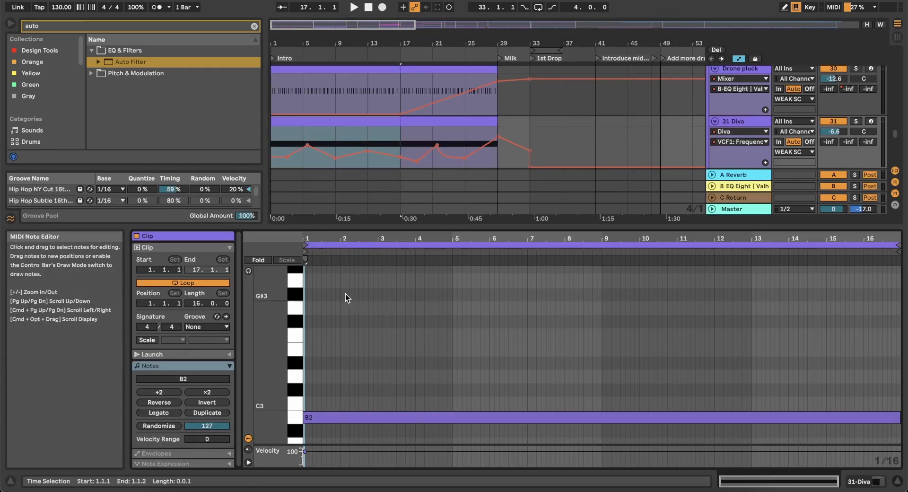
right_click(506, 352)
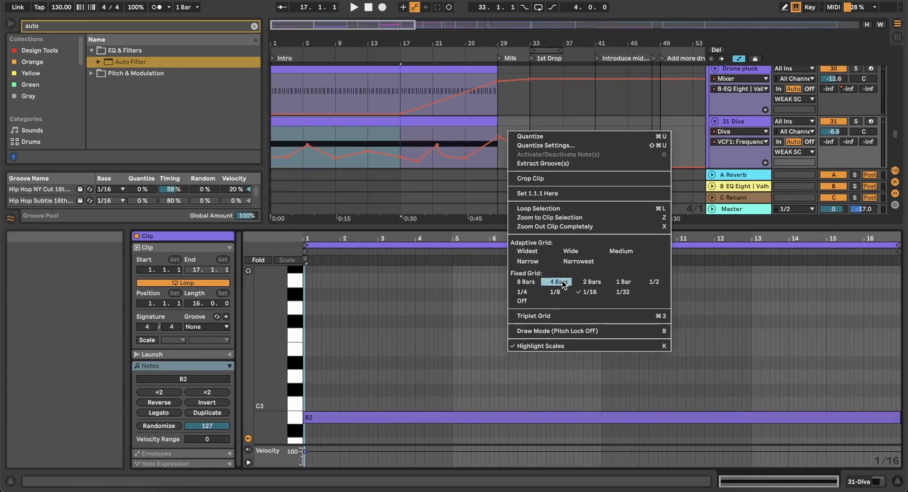
left_click(525, 291)
Play the intro from bar 1 and add an E3 note from bar 3 to bar 5 above the sustained B2
key("space")
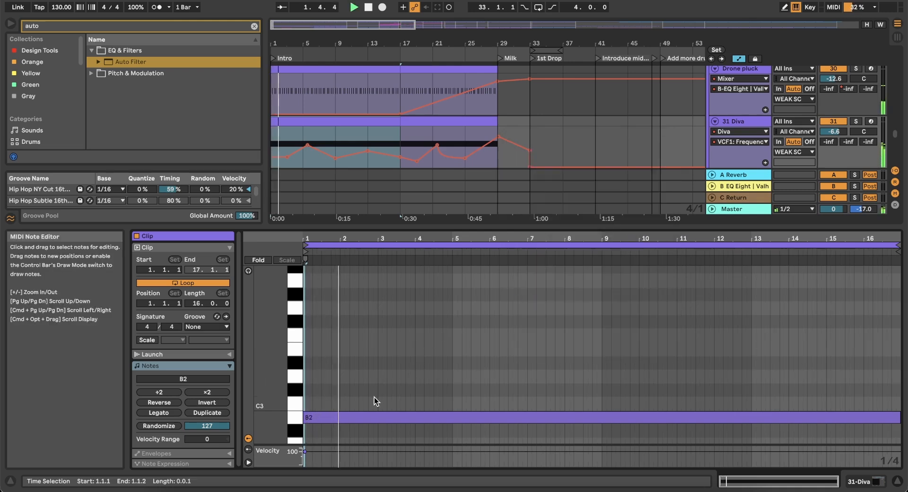
double_click(381, 376)
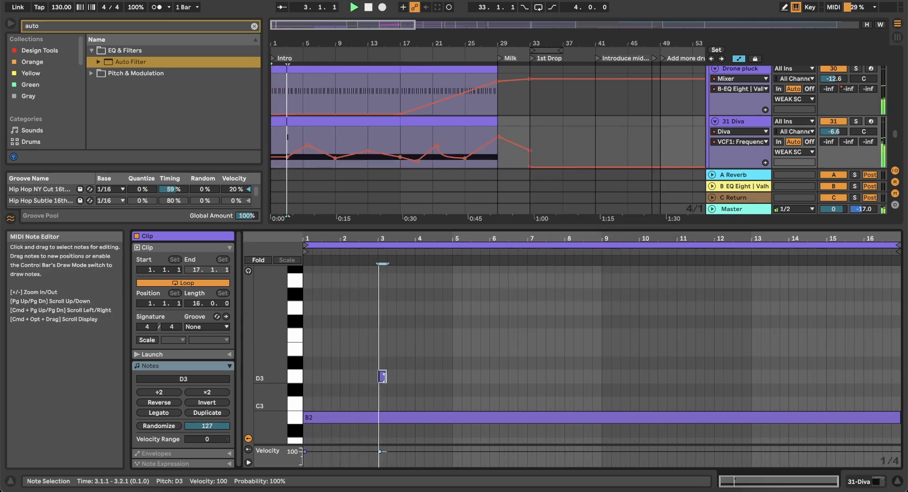
left_click_drag(384, 376, 531, 385)
key("Up")
key("Up")
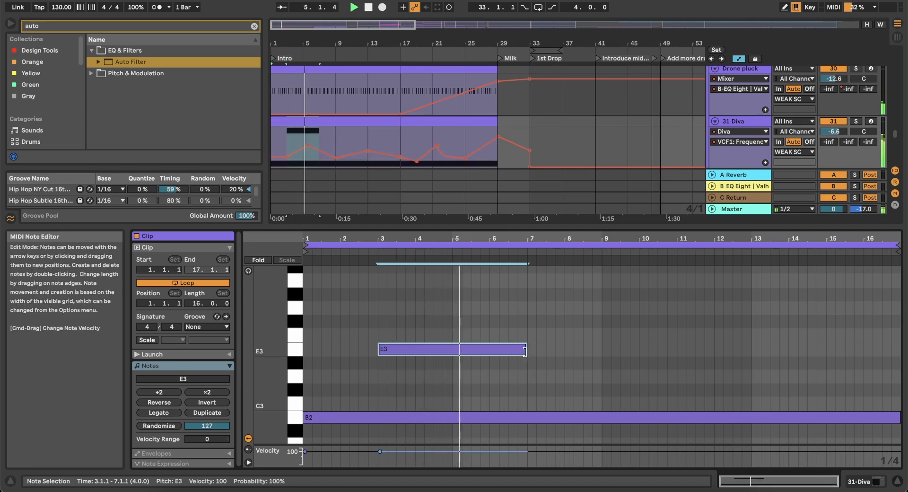
left_click_drag(525, 350, 457, 351)
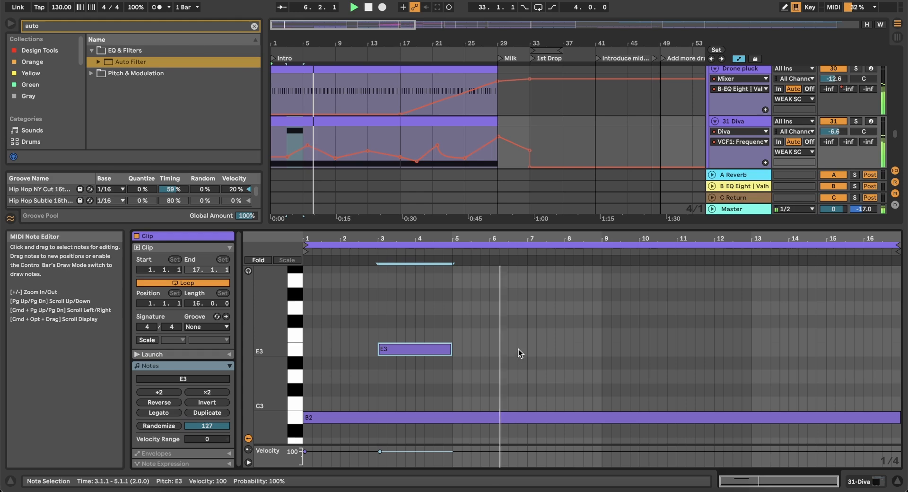
Add a three-bar G#3 note starting at 7.2.1 in the Diva pad's clip
double_click(541, 281)
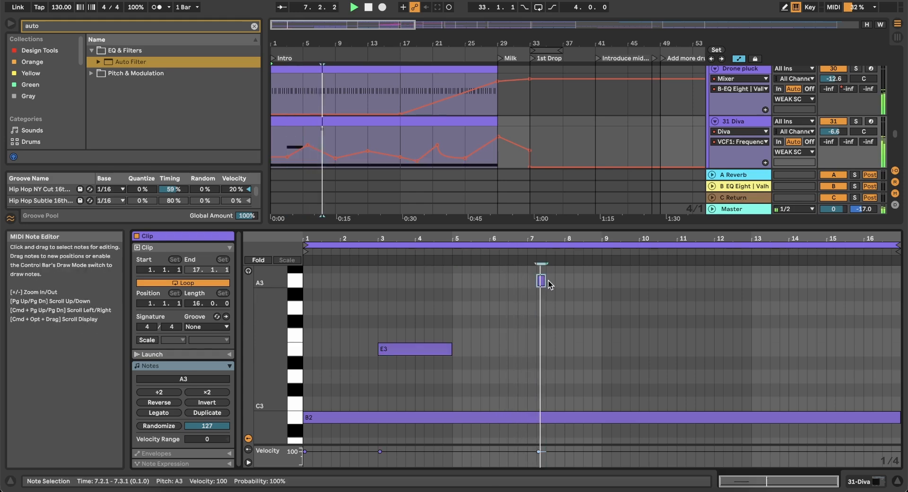
left_click_drag(544, 281, 646, 281)
key("Down")
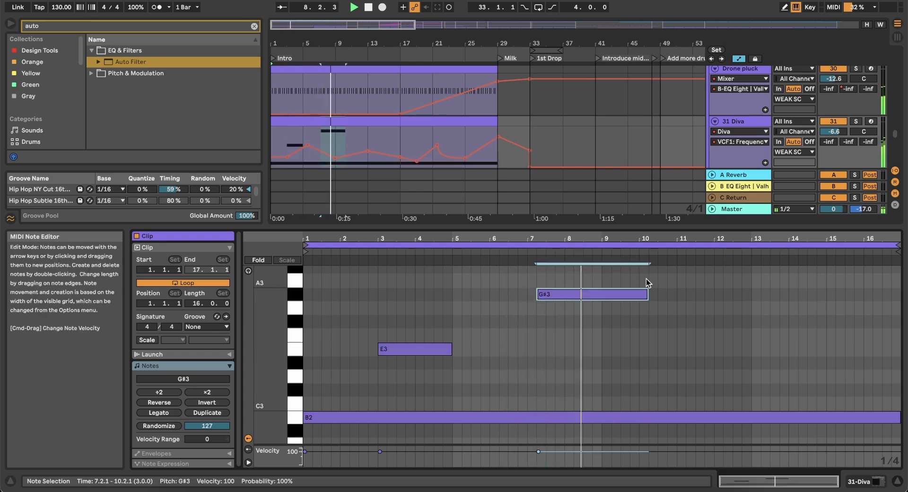
Lower the G#3 note to G3 and extend its end to bar 11
key("Down")
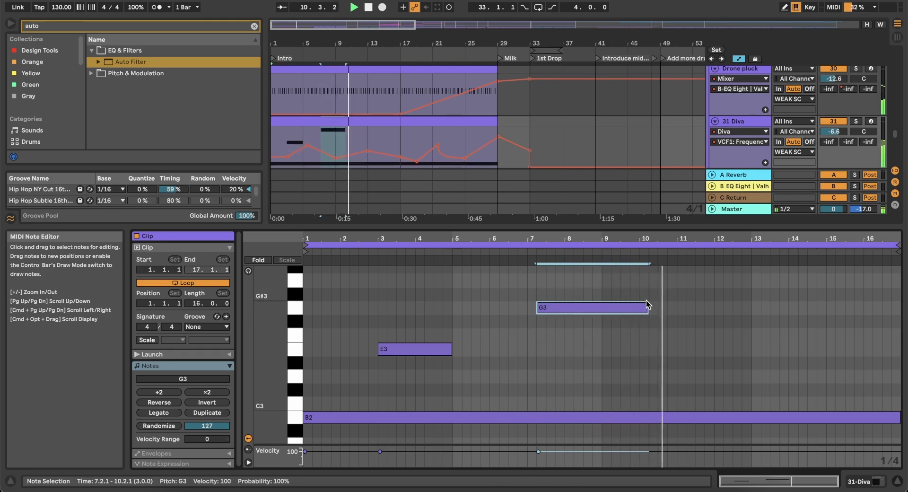
left_click_drag(647, 305, 677, 306)
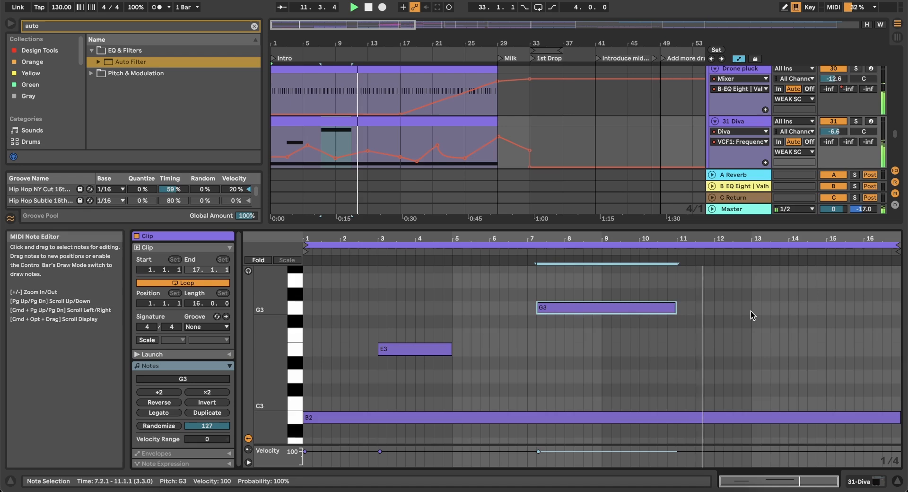
Add an E4 note at bar 13 and lengthen it to 15.4.1
scroll(753, 316, "up", 5)
double_click(756, 285)
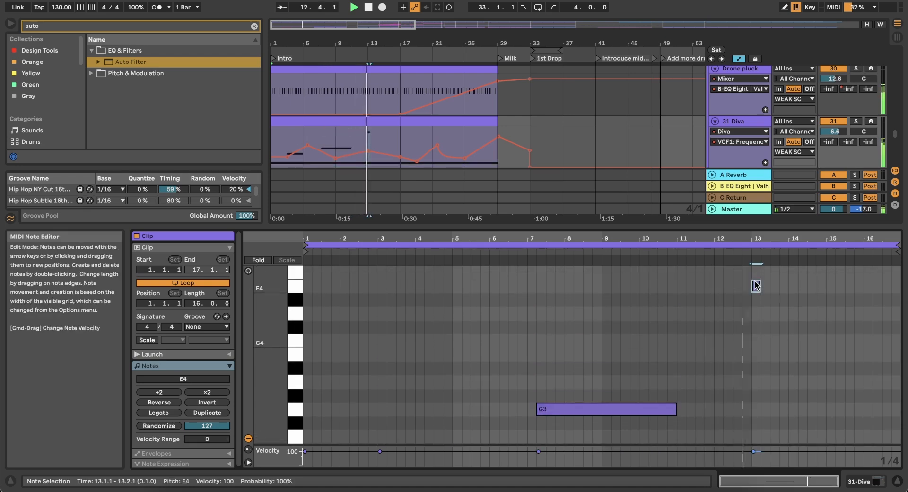
left_click_drag(760, 287, 854, 292)
Duplicate the E4 note directly after itself and lower the copy to B3
scroll(854, 292, "up", 1)
key("super+d")
key("Down")
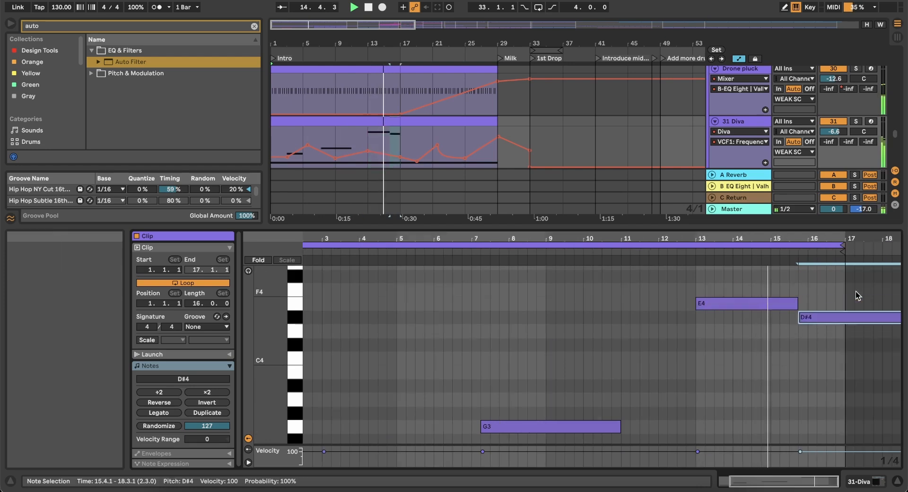
key("Down")
key("Down")
key("Down")
key("Down")
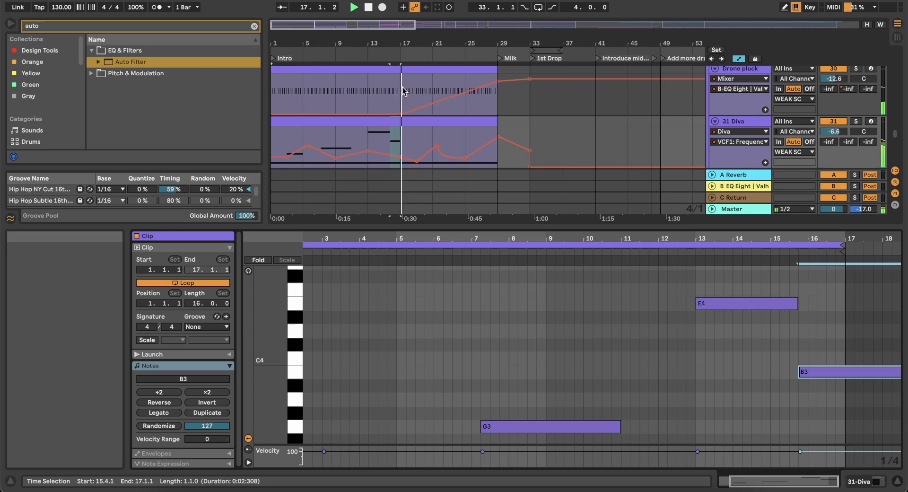
Consolidate the two Diva clips into one 28-bar clip and extend the B3 note to bar 21
double_click(314, 120)
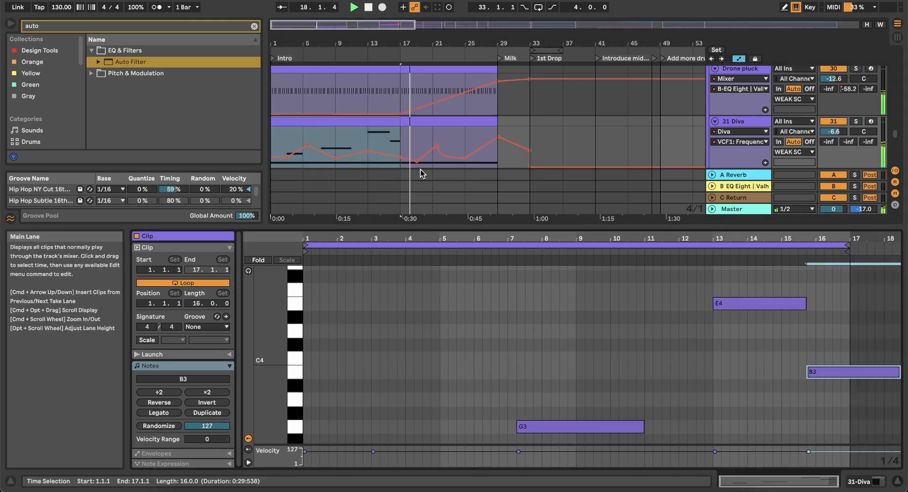
left_click(430, 121, "shift")
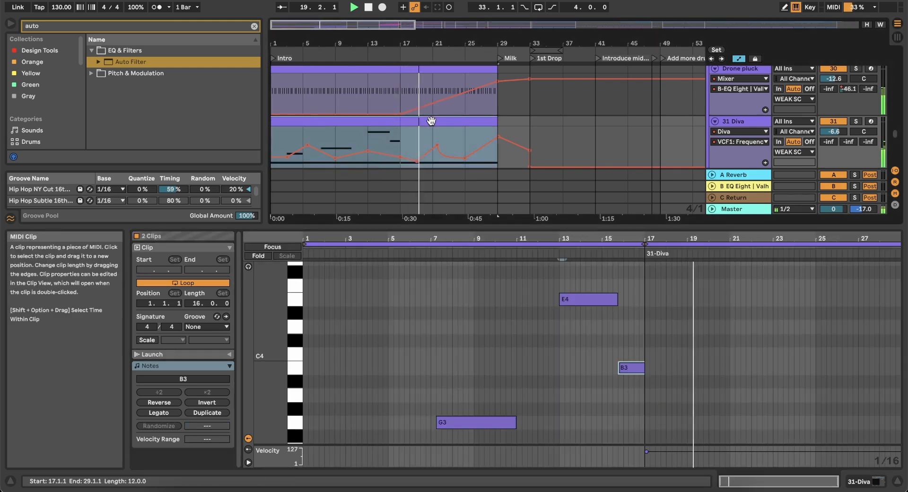
key("super+j")
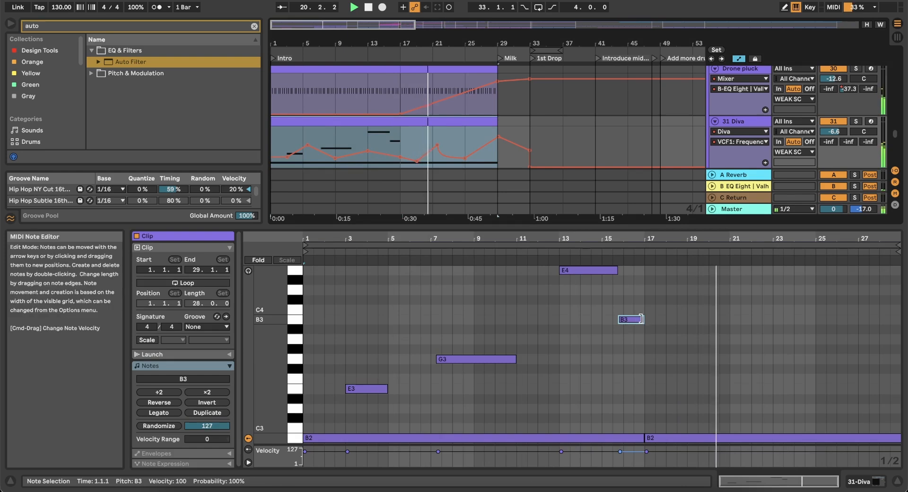
left_click_drag(640, 318, 728, 318)
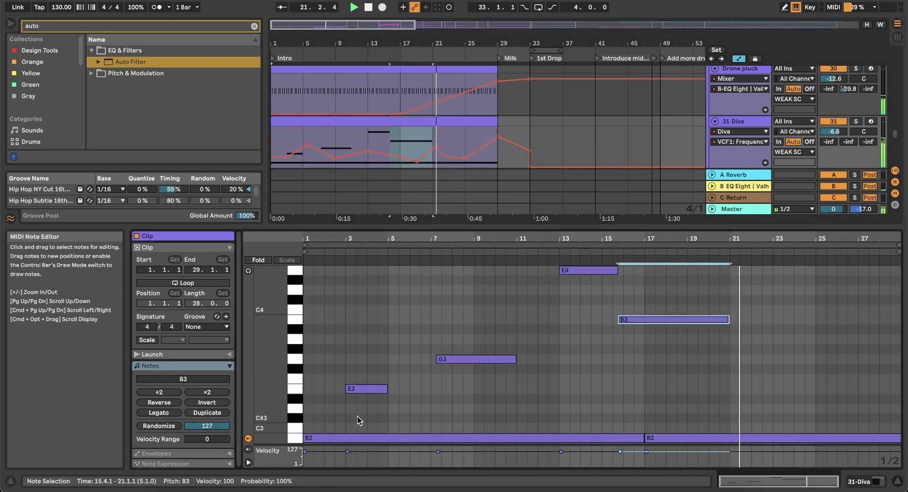
Duplicate the first 20 bars of E3, G3, E4 and B3 notes from bar 21 and shorten the copied G3 to end at bar 29
left_click_drag(351, 424, 618, 261)
left_click_drag(305, 423, 638, 267)
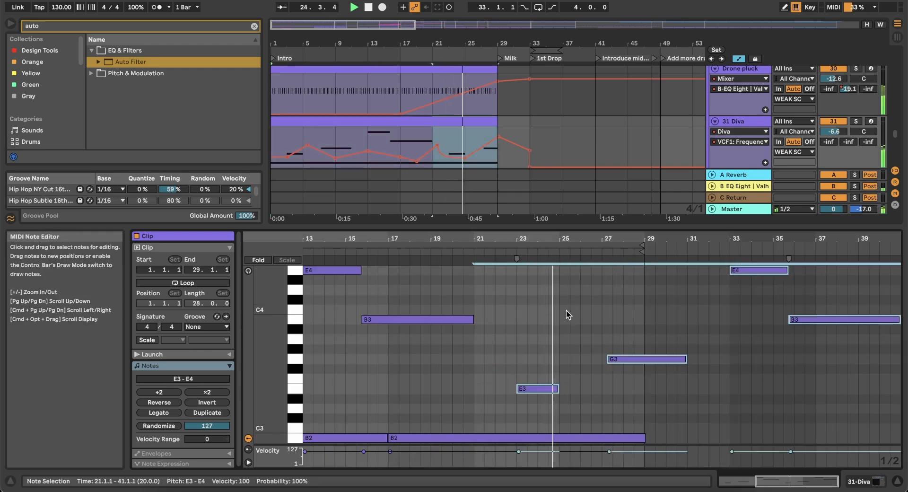
left_click(567, 315)
left_click_drag(685, 359, 647, 364)
scroll(556, 344, "down", 3)
scroll(556, 345, "up", 4)
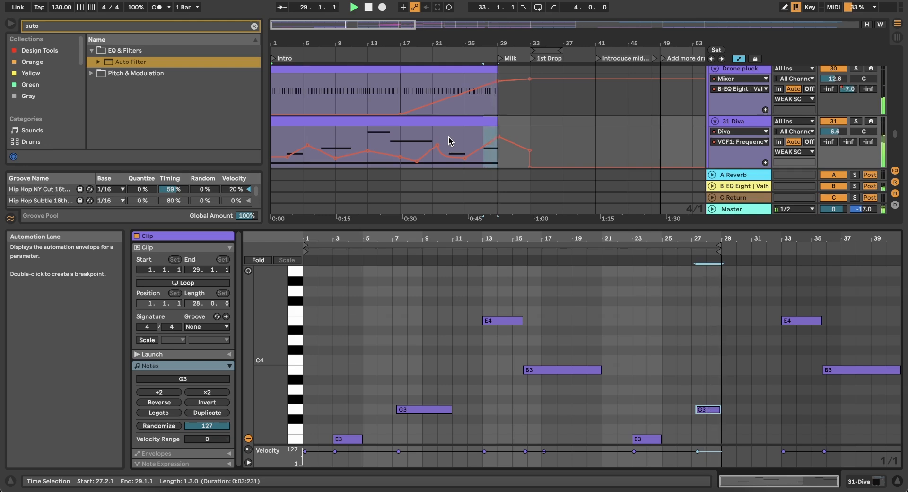
Enlarge the arrangement area and play from bar 25 while reviewing the tracks around the Milk section
scroll(541, 130, "down", 1)
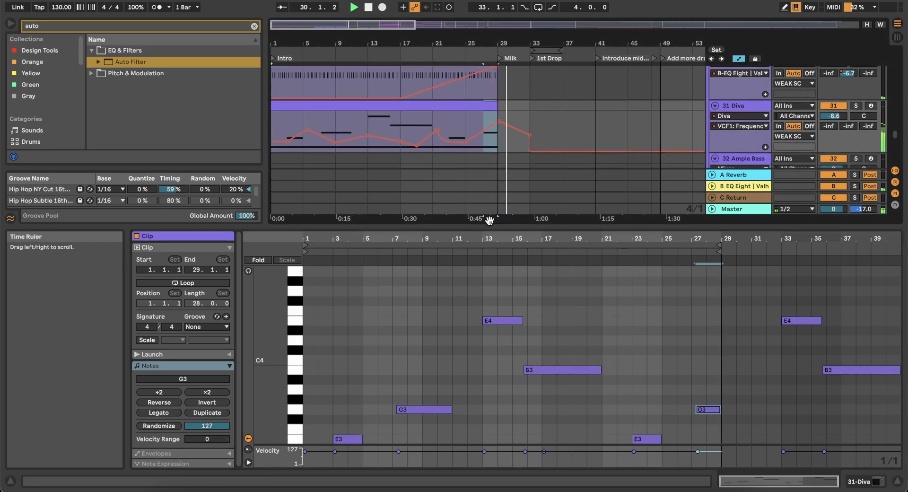
left_click_drag(486, 231, 487, 350)
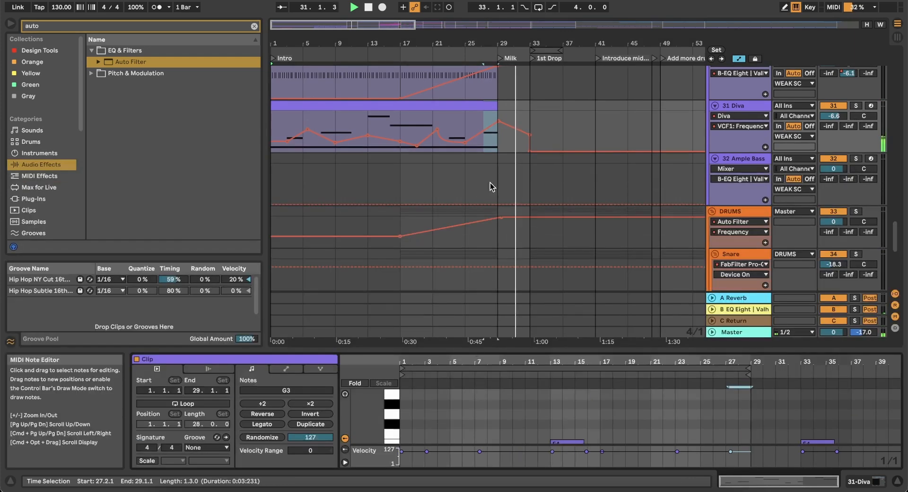
left_click(462, 169)
scroll(512, 155, "up", 5)
scroll(478, 161, "up", 10)
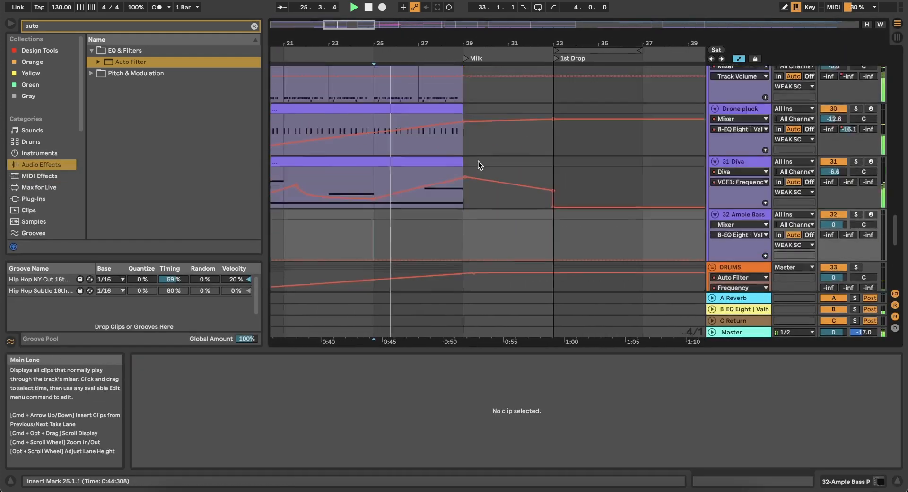
scroll(506, 149, "up", 15)
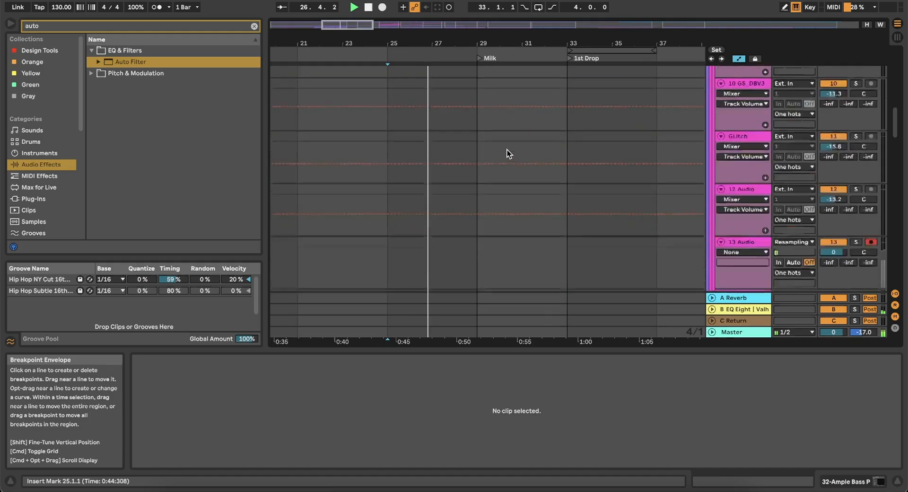
scroll(503, 152, "down", 2)
scroll(500, 154, "up", 4)
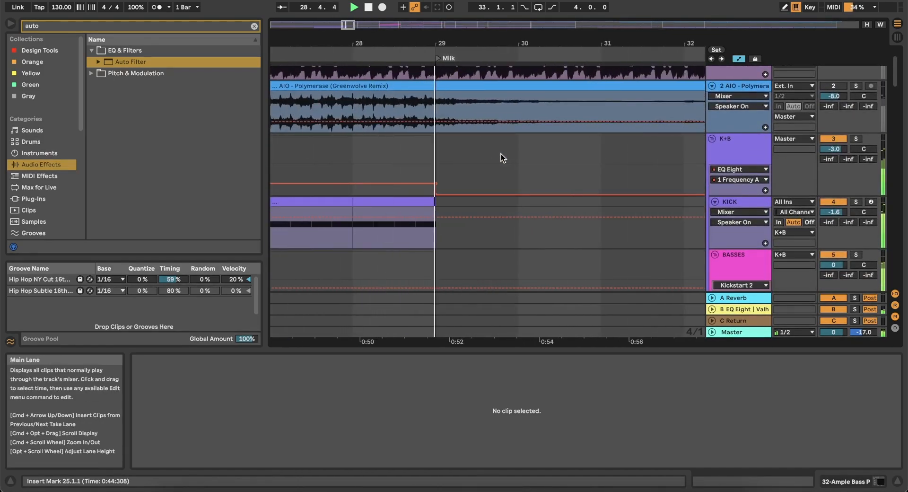
scroll(501, 154, "down", 5)
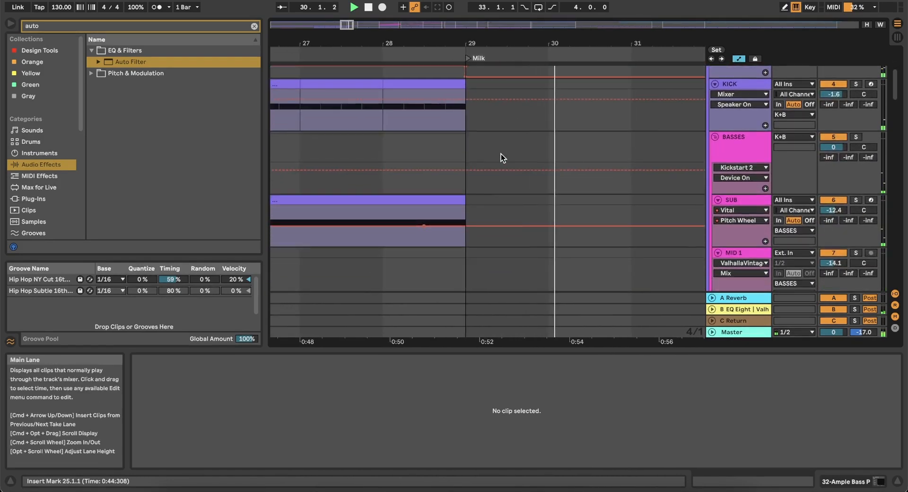
Automate the SUB track's Speaker On to switch off at bar 29 and set the arrangement grid to 1/8
left_click(833, 201)
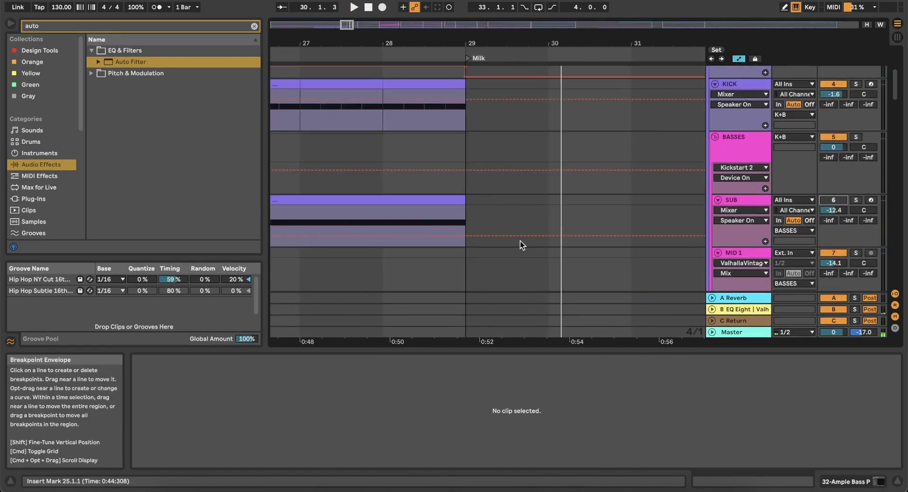
left_click(465, 235)
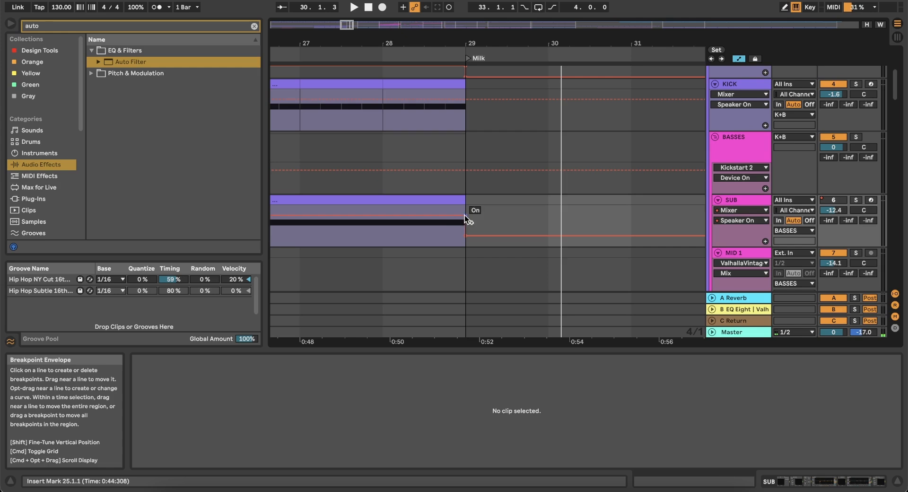
left_click(398, 236)
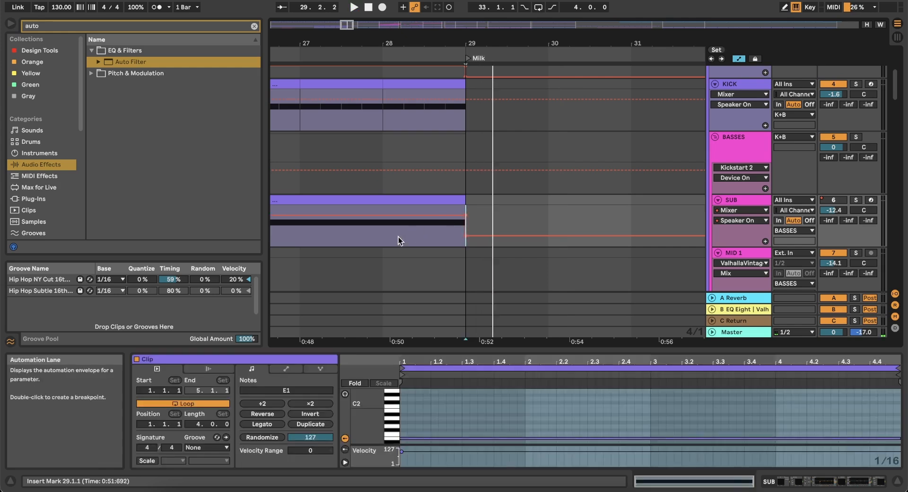
right_click(399, 237)
left_click(447, 383)
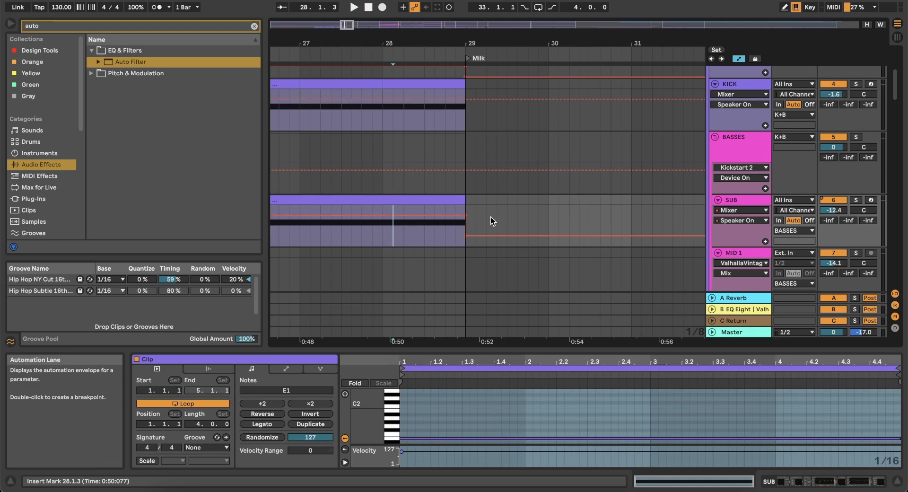
Play the transition into the Milk section repeatedly from 28.1.3 to check the sub's cutoff
key("space")
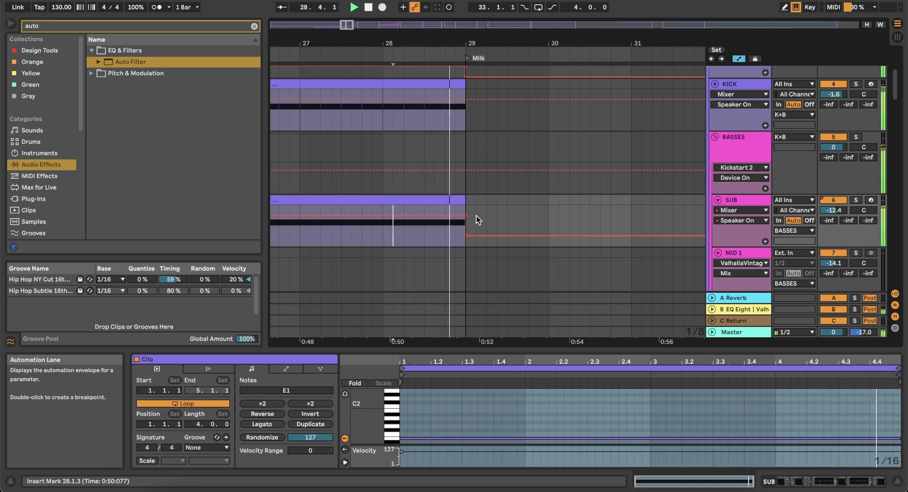
key("space")
key("space")
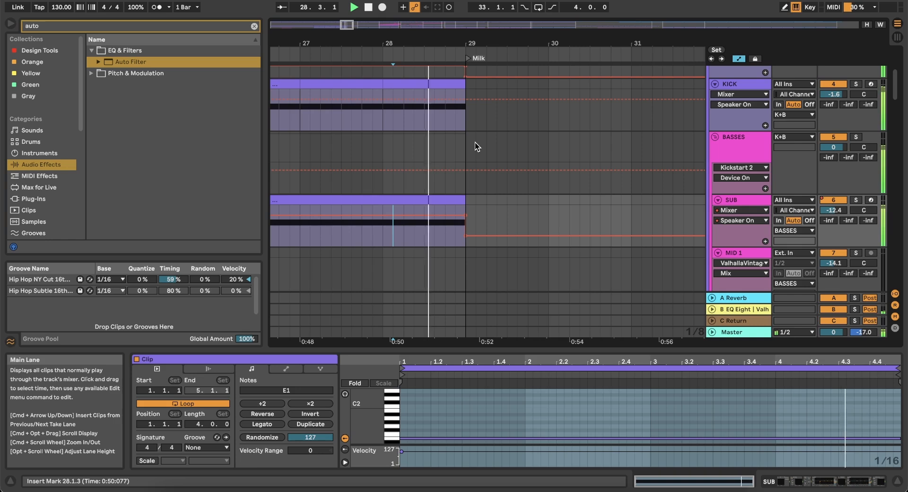
key("space")
key("space")
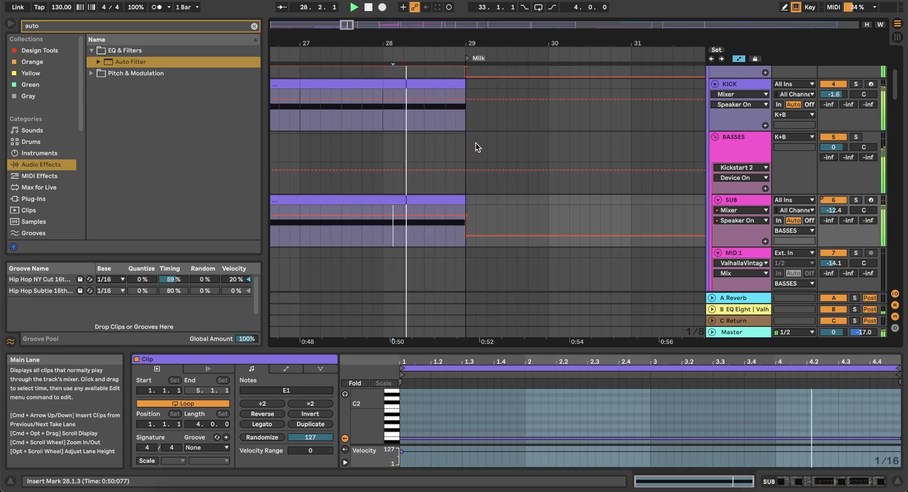
Try switching the SUB track off about a beat and a half later, audition it, and return the switch-off point to bar 29
left_click_drag(466, 235, 497, 237)
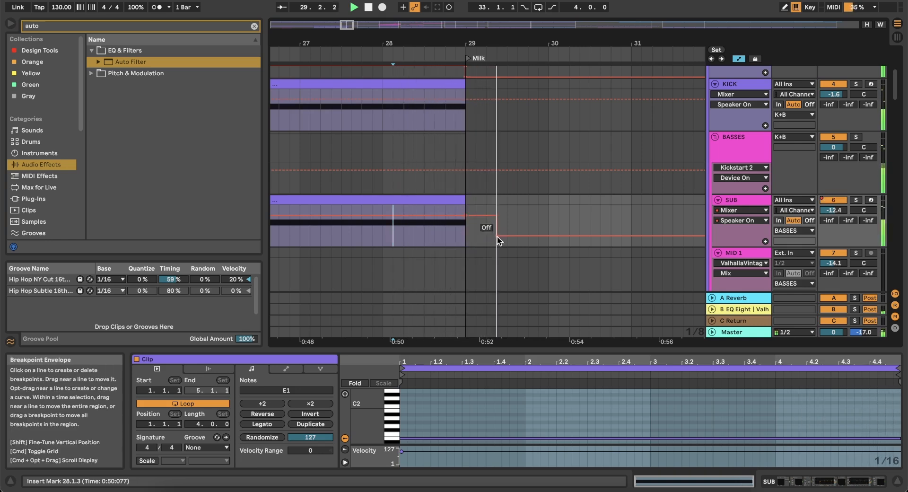
left_click(373, 235)
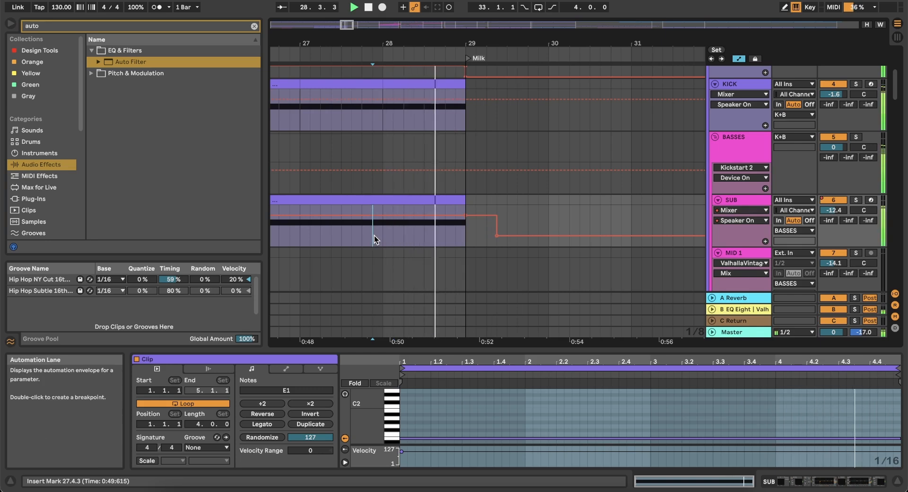
key("space")
key("space")
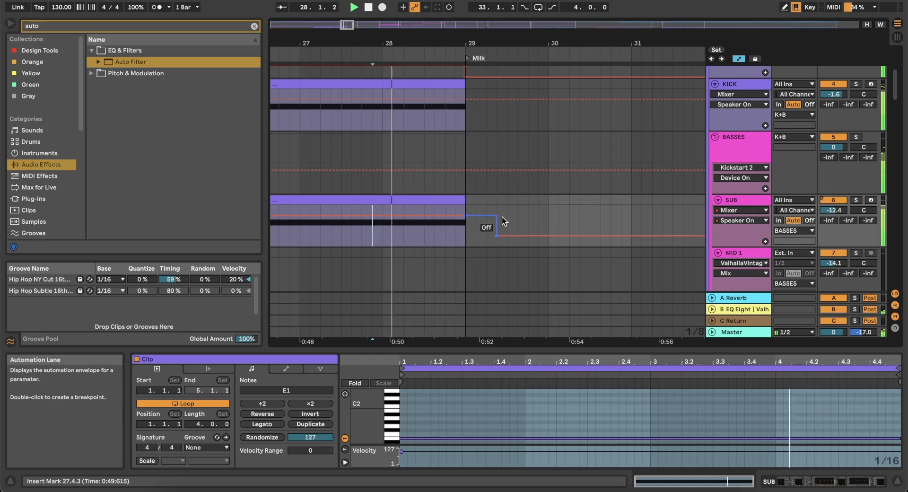
left_click_drag(498, 234, 467, 236)
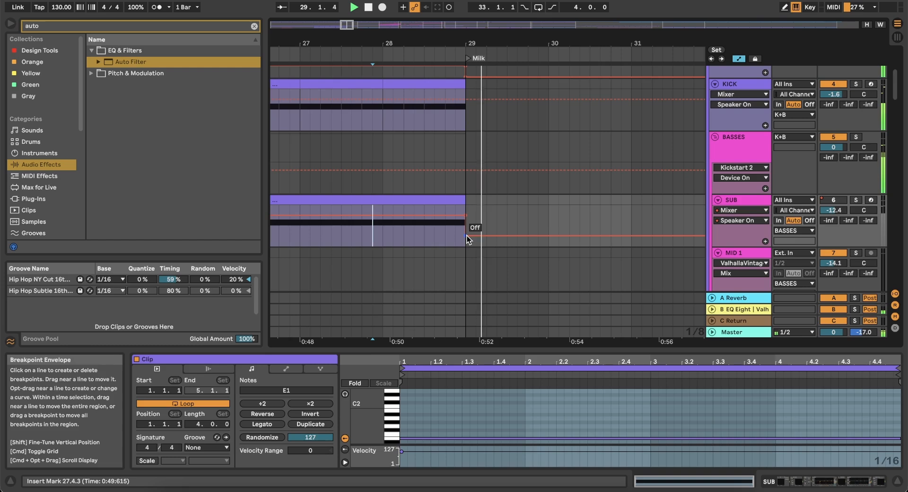
Play the transition into the Milk section again from 27.4.1 and stop playback
left_click(365, 248)
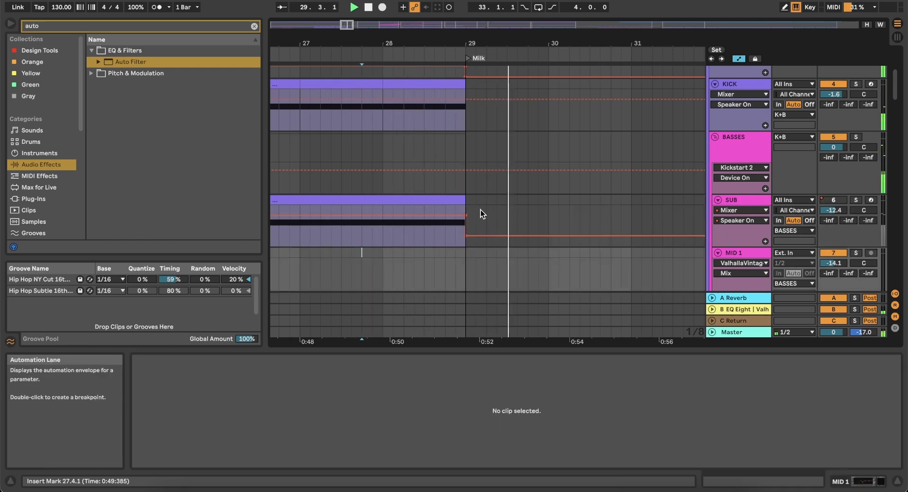
scroll(480, 210, "down", 3)
scroll(507, 201, "up", 1)
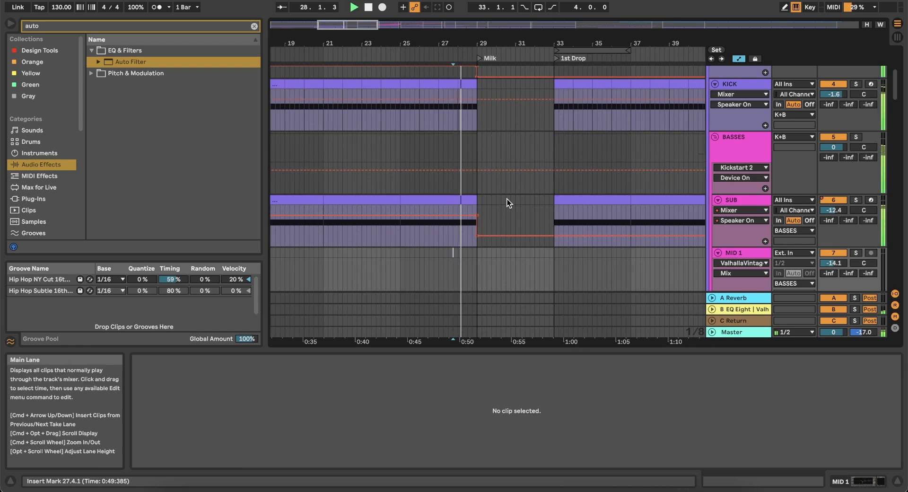
scroll(507, 202, "up", 3)
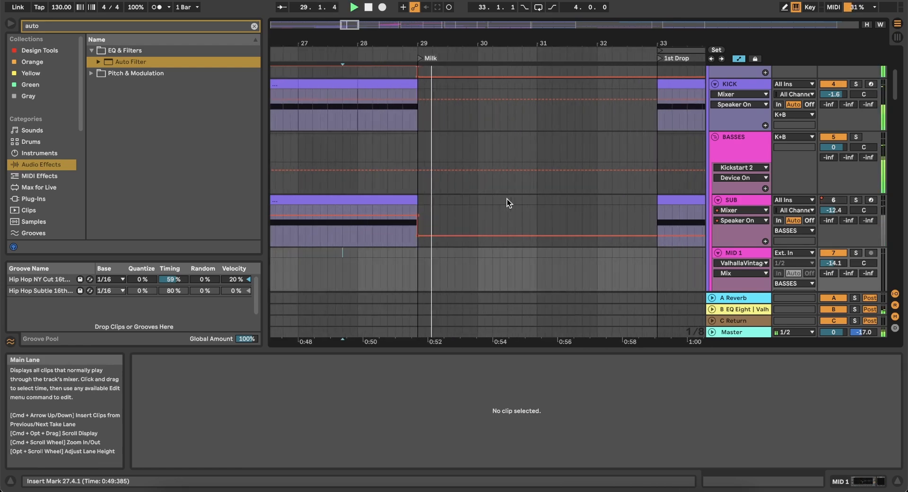
left_click(299, 144)
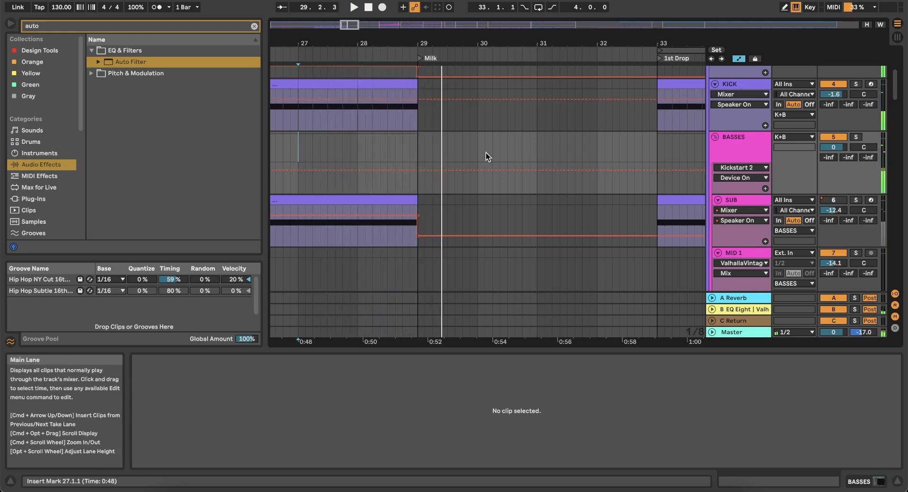
Solo the AIO - Polymerase reference track and play it across the bar 29 transition, starting from 28.4.1
scroll(486, 153, "up", 5)
scroll(484, 154, "right", 1)
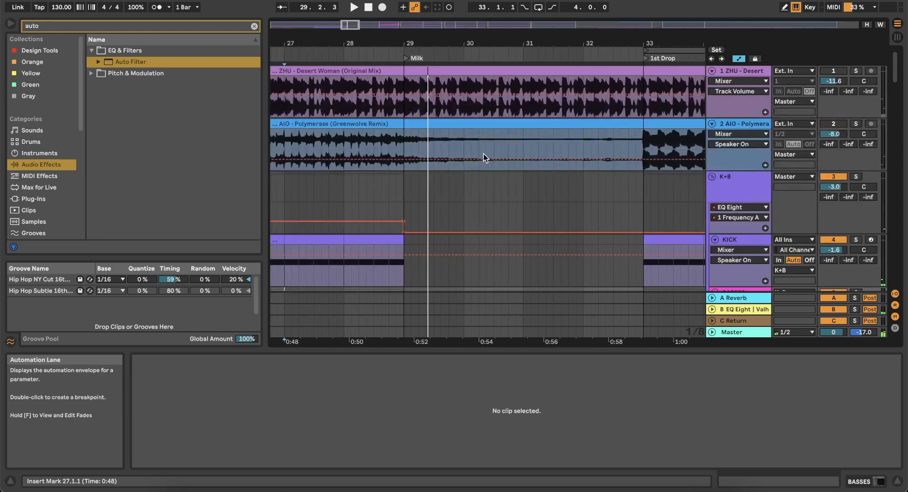
left_click(851, 123)
left_click(408, 180)
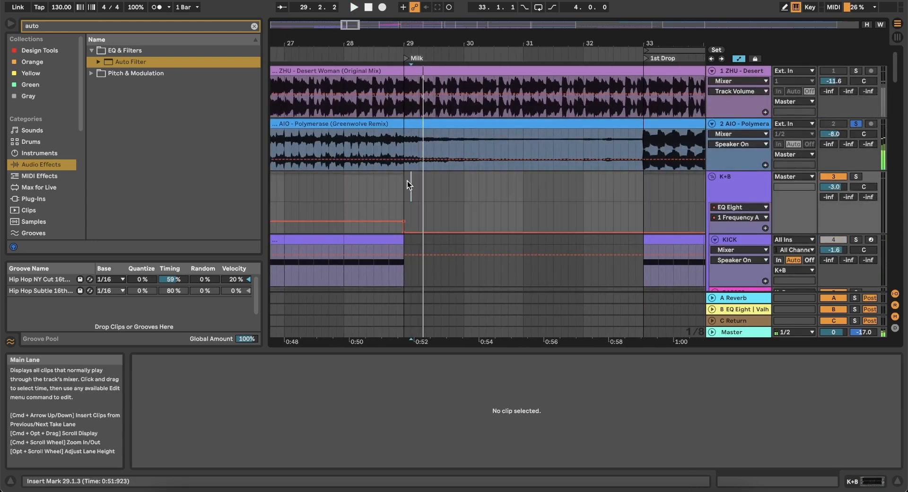
left_click(393, 196)
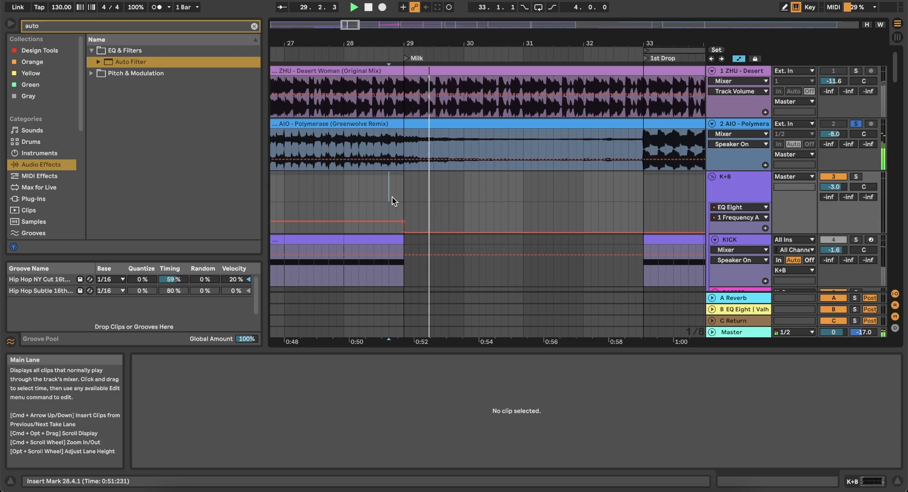
Unsolo the AIO - Polymerase reference track and play the project's transition into the Milk section from 28.2.1
left_click(856, 123)
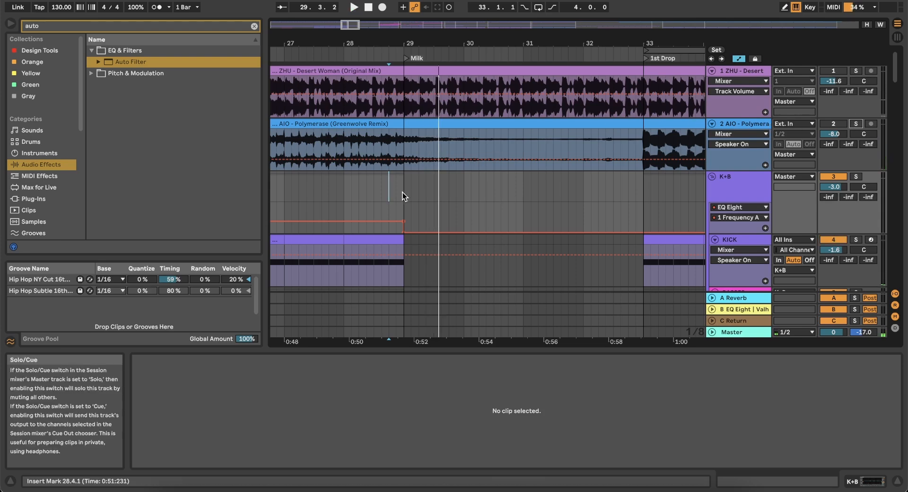
scroll(370, 205, "down", 5)
scroll(370, 205, "left", 2)
left_click(381, 221)
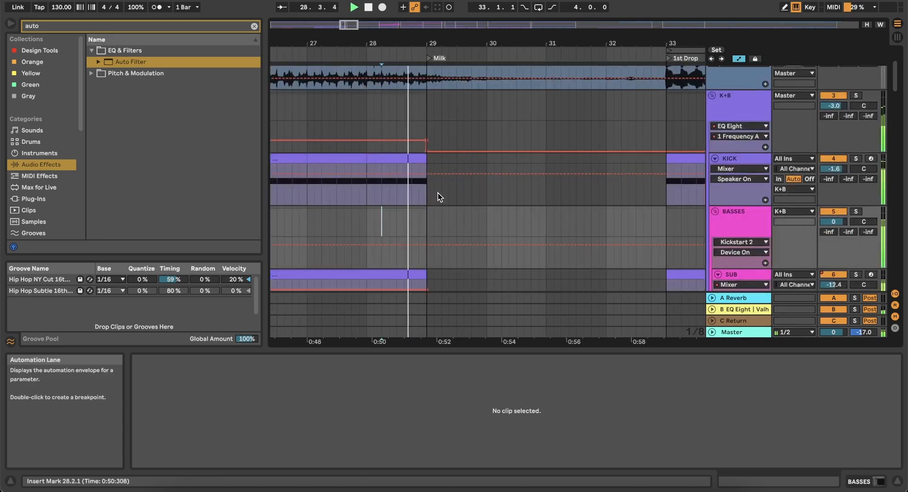
key("space")
Insert a new audio track below the FX track at the end of the arrangement
scroll(412, 200, "down", 15)
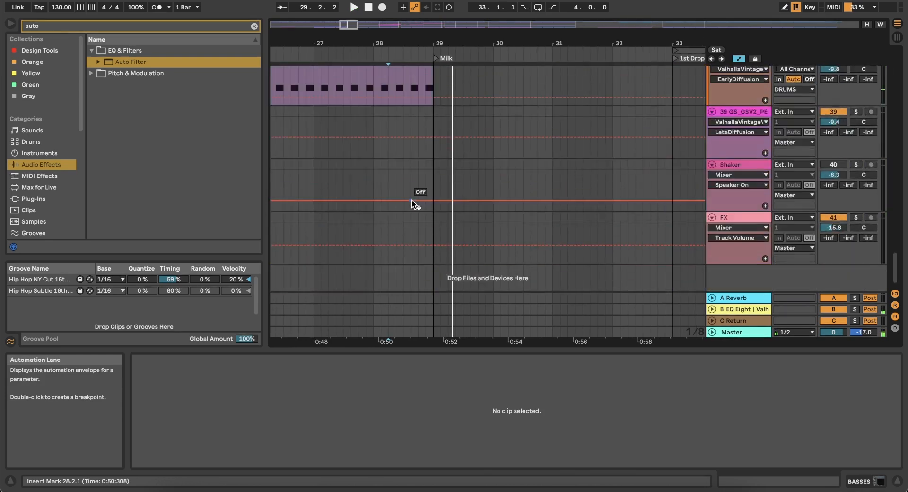
right_click(723, 271)
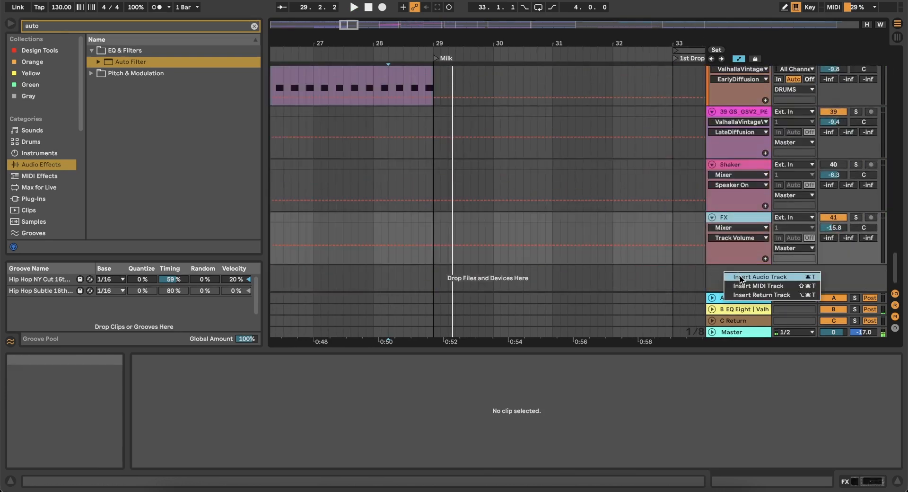
left_click(741, 278)
left_click(108, 29)
scroll(486, 215, "down", 10)
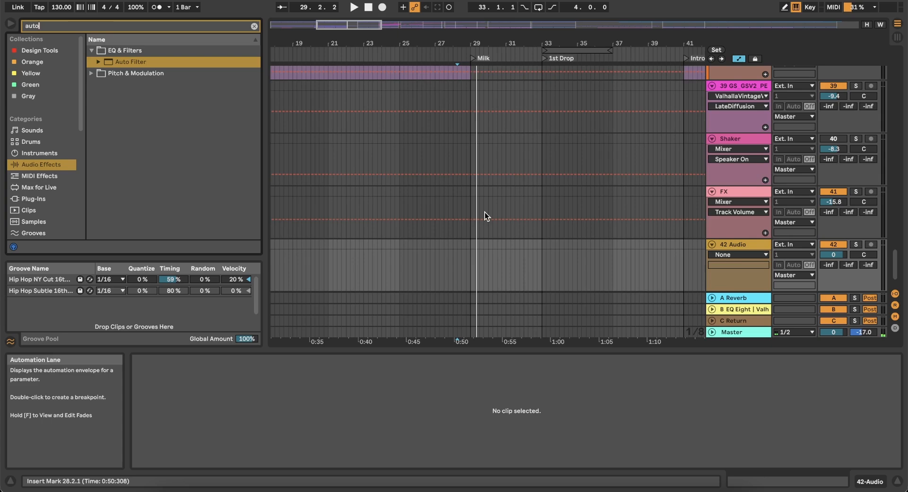
Copy the short FX percussion clip from the Introduce mid basses section to bar 29 on the FX track
scroll(476, 194, "up", 15)
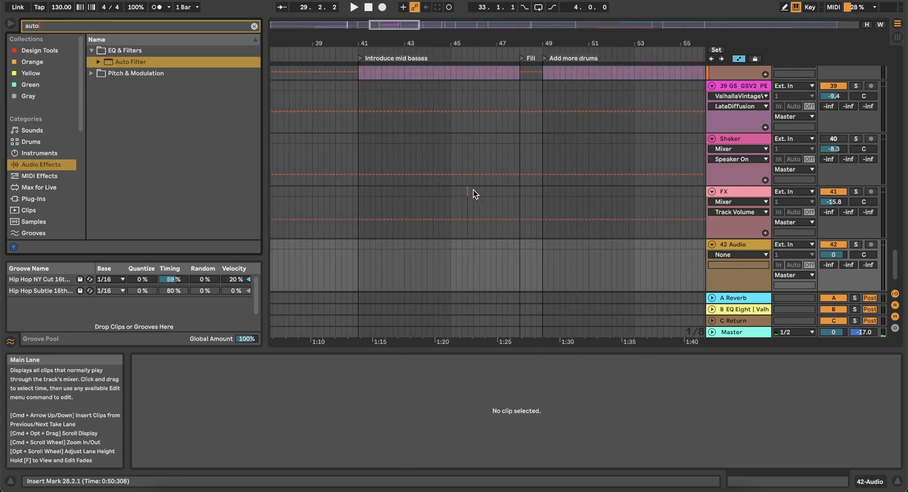
left_click(469, 192)
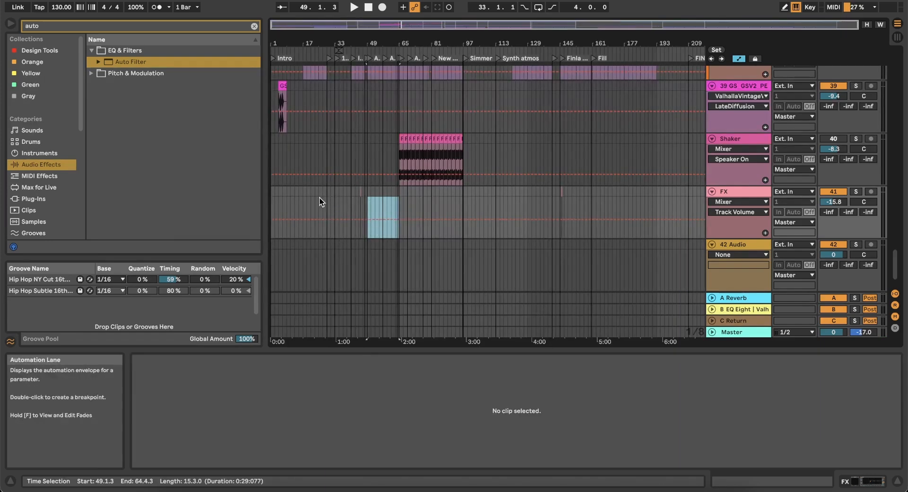
scroll(319, 197, "up", 8)
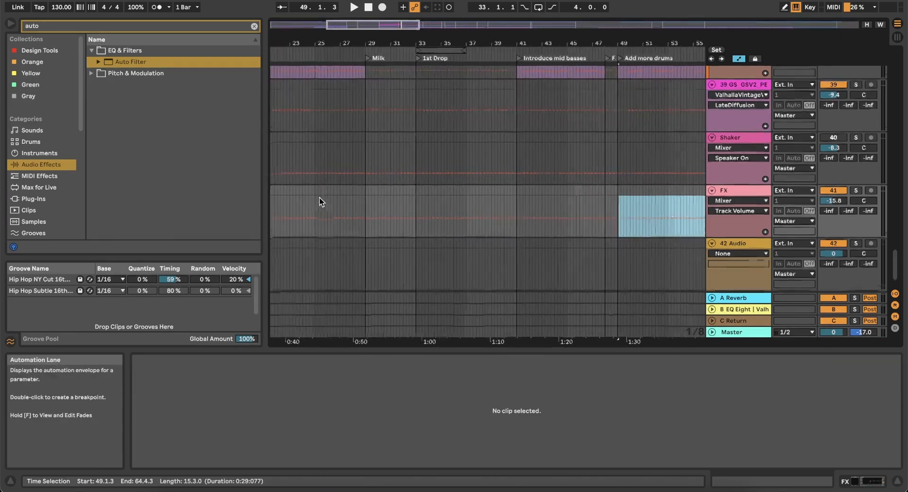
scroll(319, 197, "up", 10)
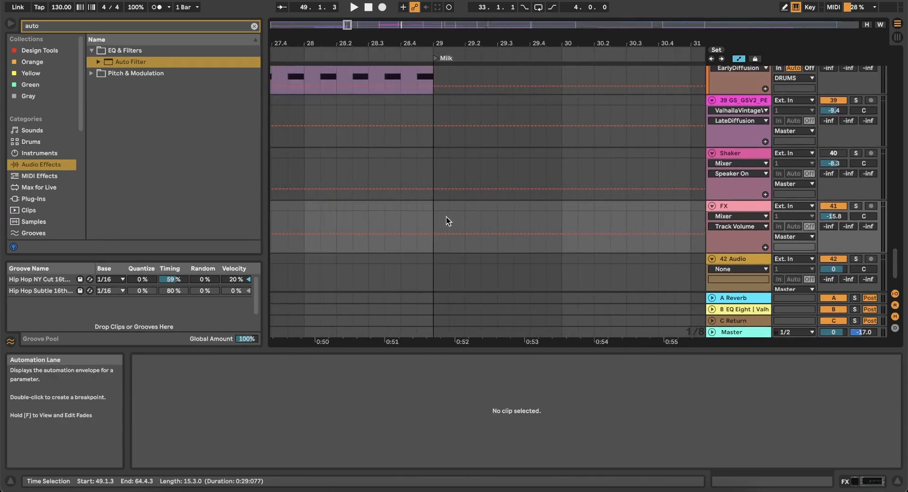
left_click(434, 220)
left_click(420, 215)
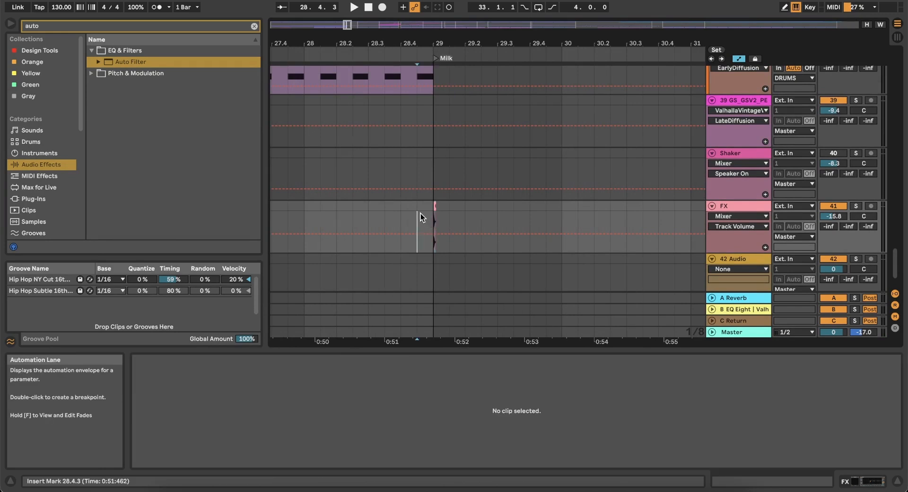
Play the transition with the added FX hit from 28.4.3 and again from 27.3.1
scroll(421, 213, "up", 5)
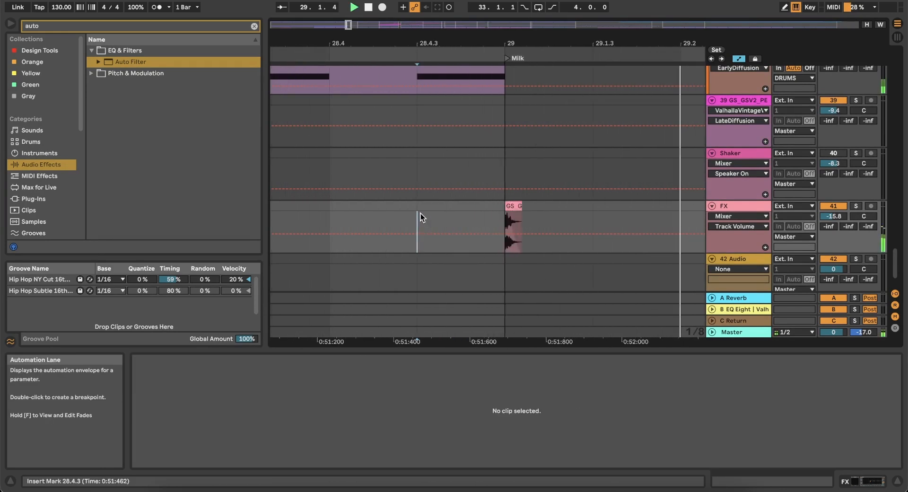
scroll(321, 211, "down", 8)
left_click(312, 204)
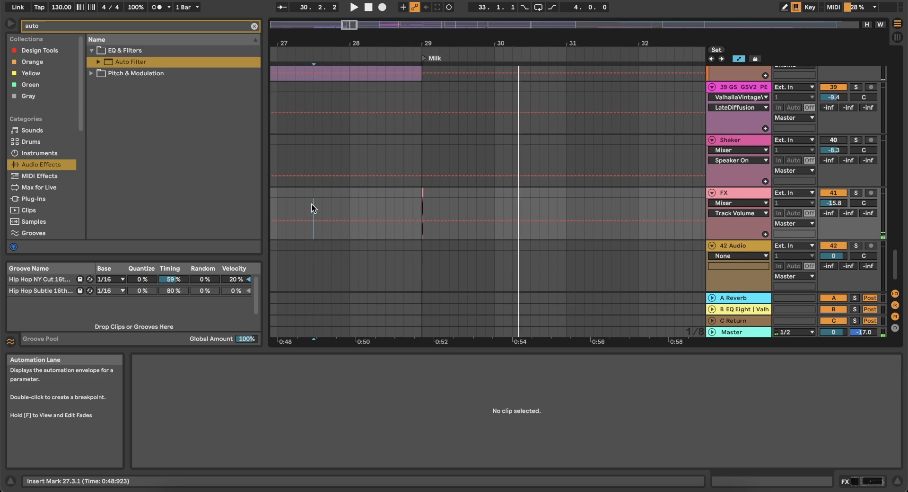
key("space")
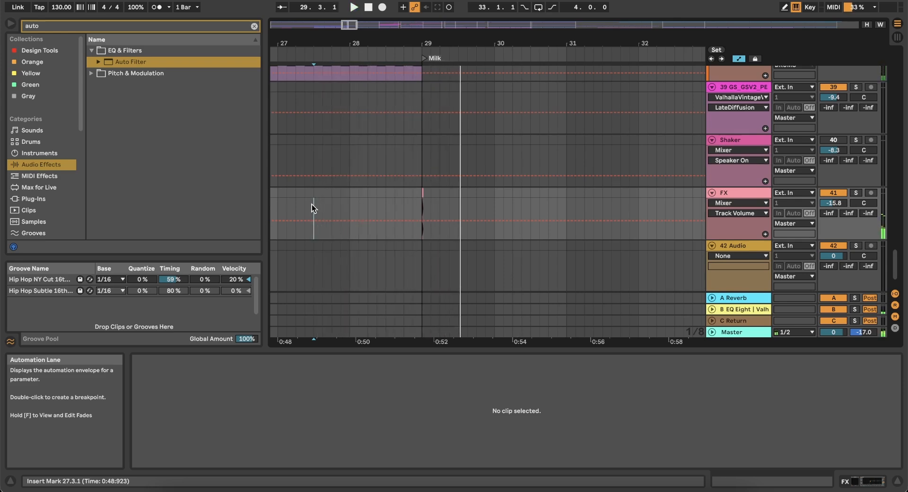
Raise the FX track's volume to -3.7 dB during playback and select its clip at bar 29
scroll(414, 187, "up", 5)
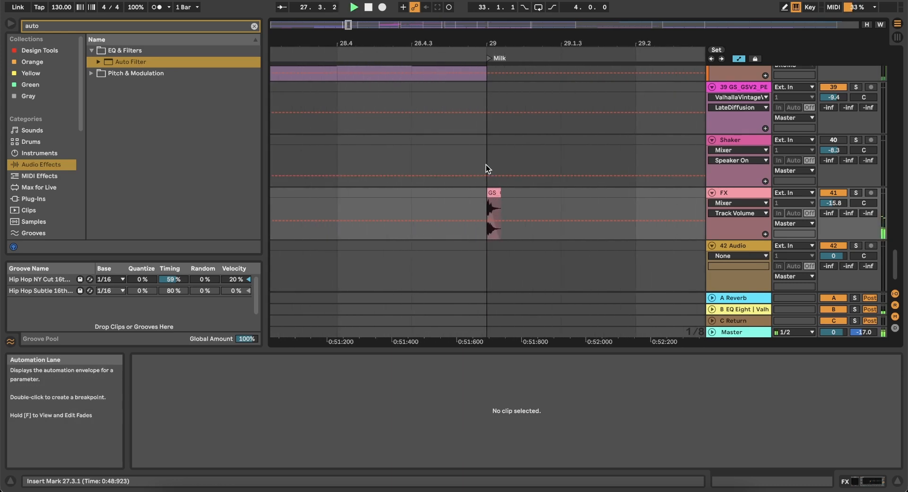
key("Tab")
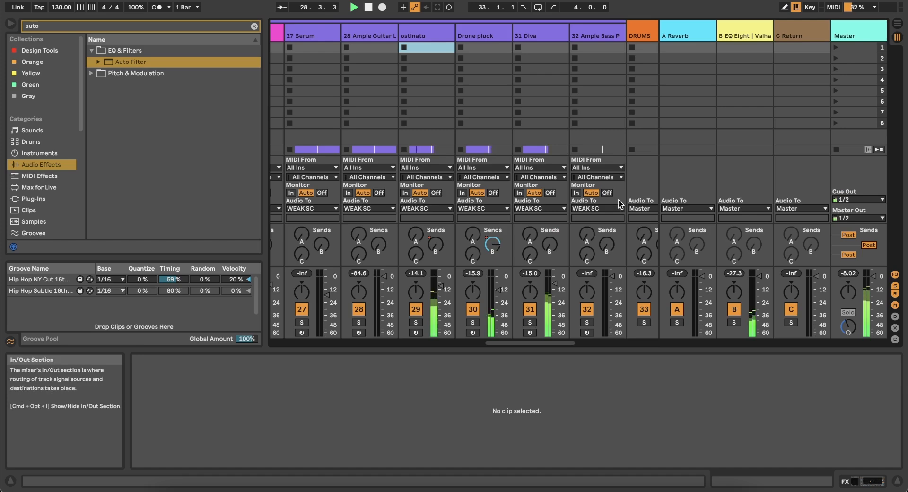
scroll(618, 200, "right", 10)
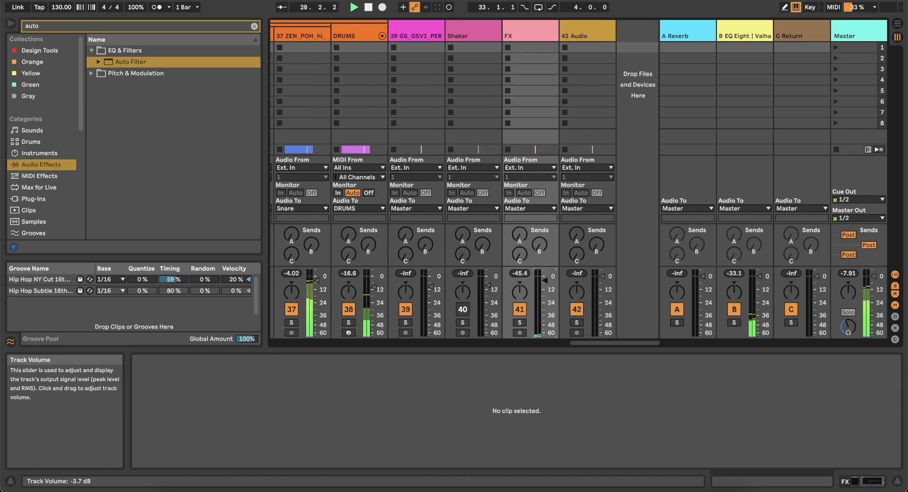
key("Tab")
left_click(492, 190)
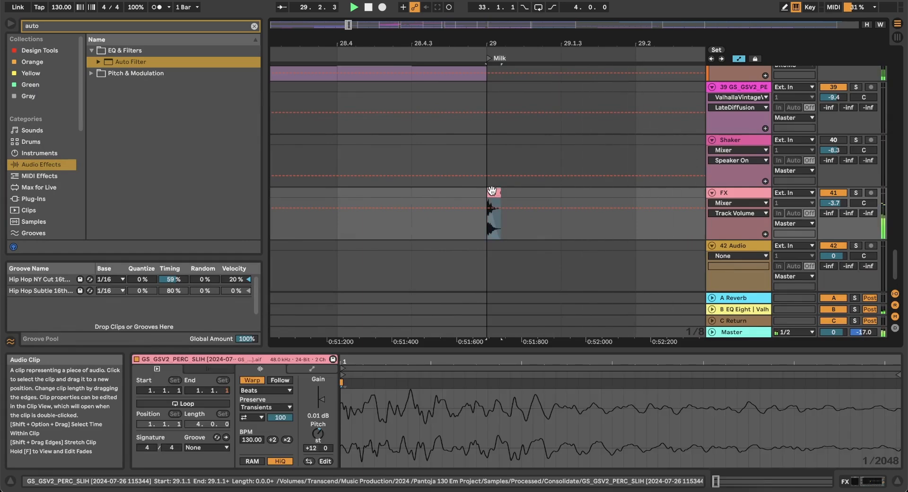
Solo the AIO - Polymerase reference track and listen to its Milk section up to the 1st Drop, cueing 29.1.1
key("minus")
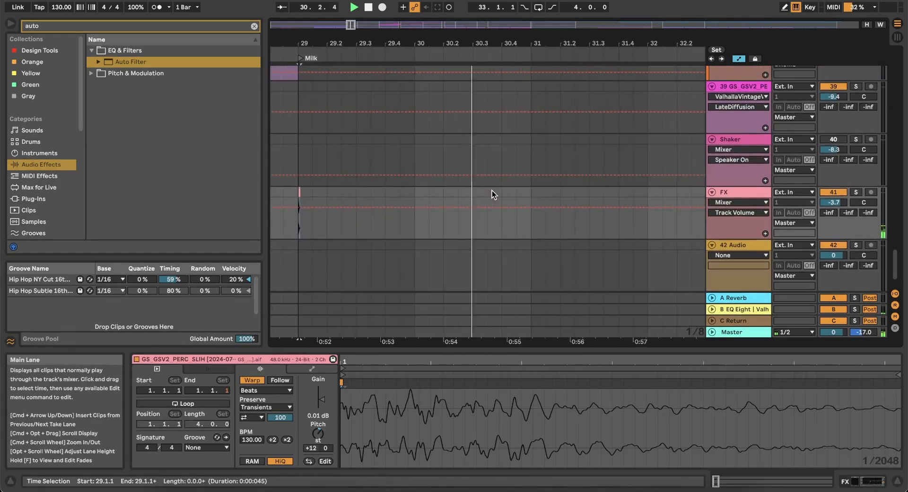
key("minus")
scroll(492, 190, "up", 15)
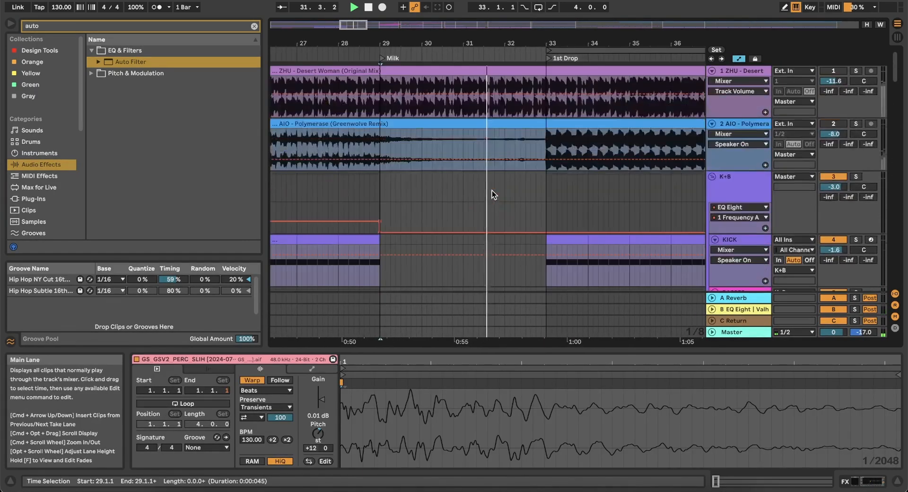
left_click(855, 123)
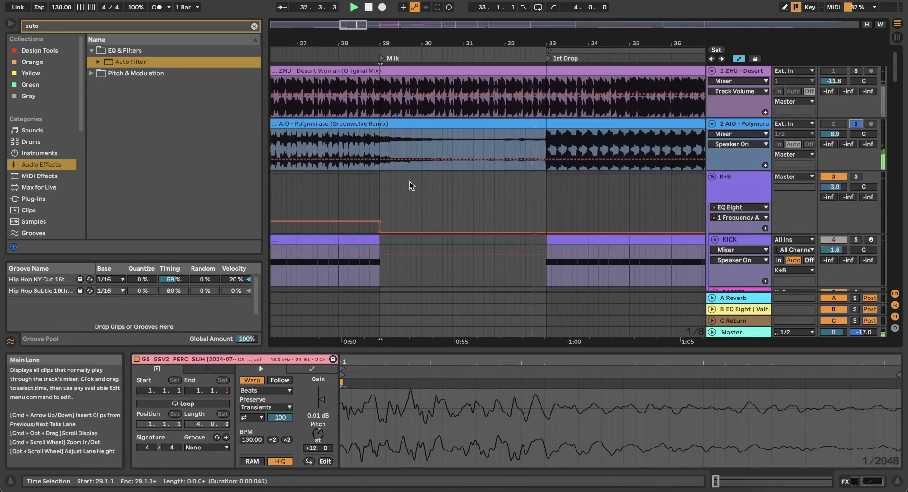
left_click(378, 186)
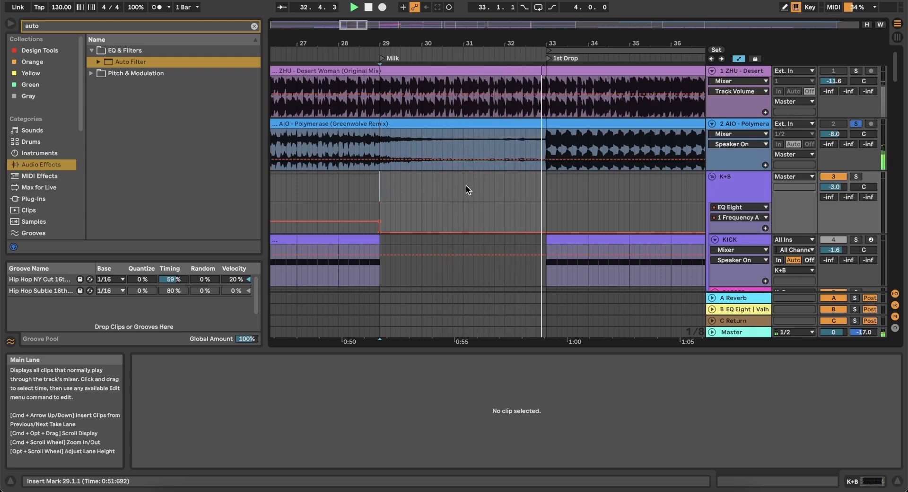
key("space")
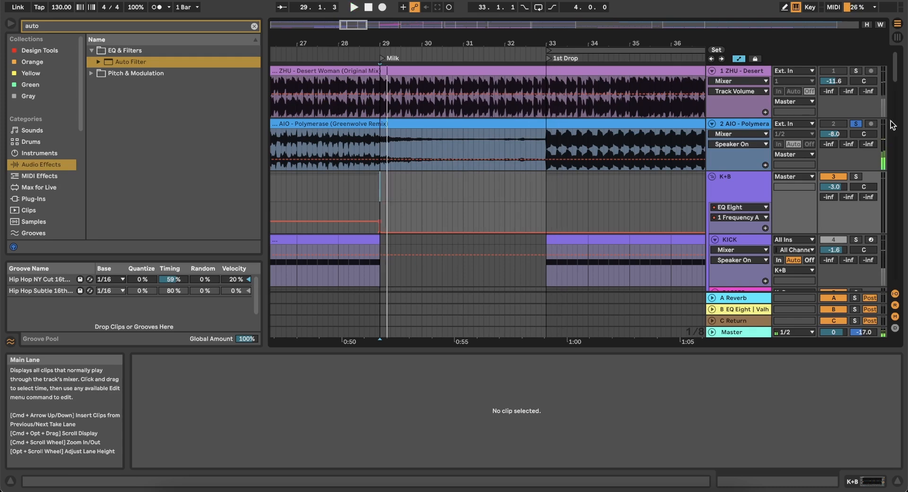
Unsolo the reference track, look over the bass tracks' arrangement, and play the intro from 1.1.1
scroll(416, 186, "down", 3)
scroll(416, 186, "down", 5)
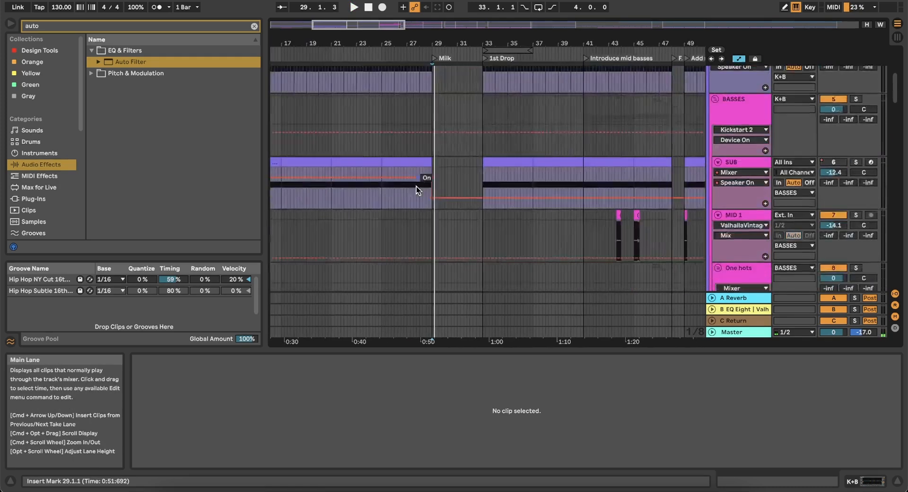
scroll(416, 186, "down", 5)
scroll(417, 186, "down", 6)
scroll(416, 186, "up", 5)
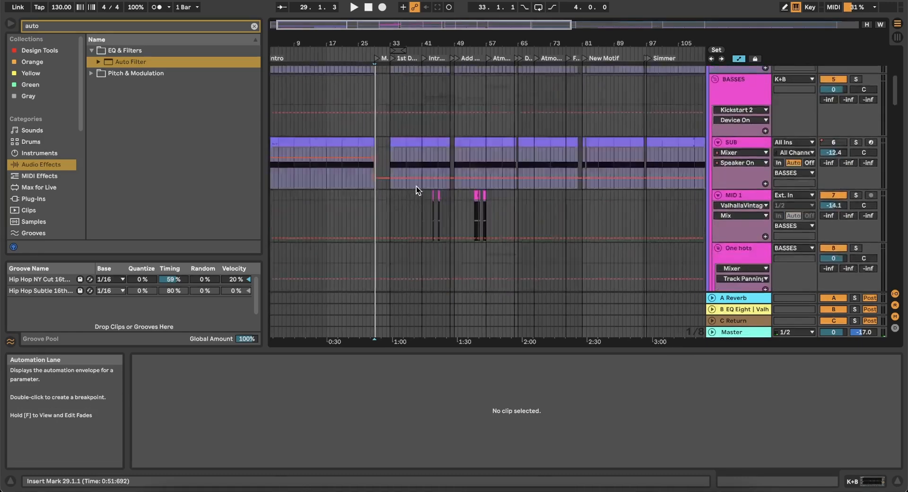
scroll(345, 196, "up", 5)
scroll(345, 194, "up", 5)
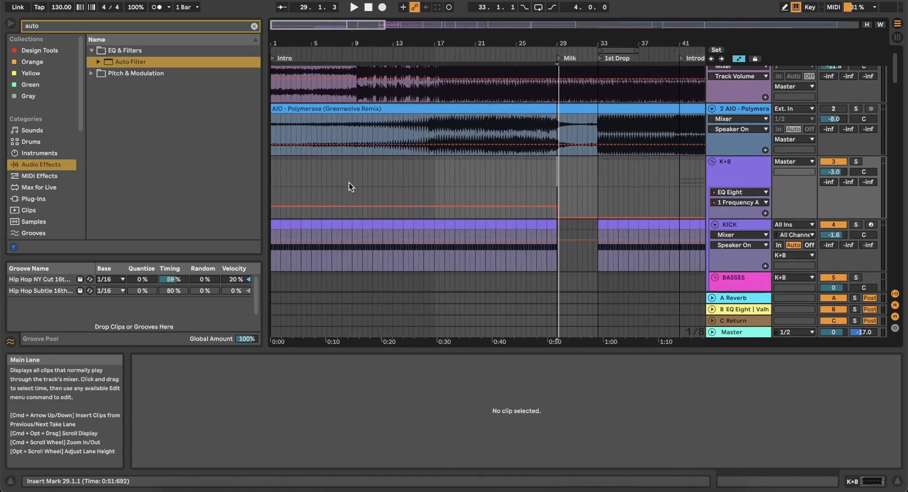
double_click(369, 8)
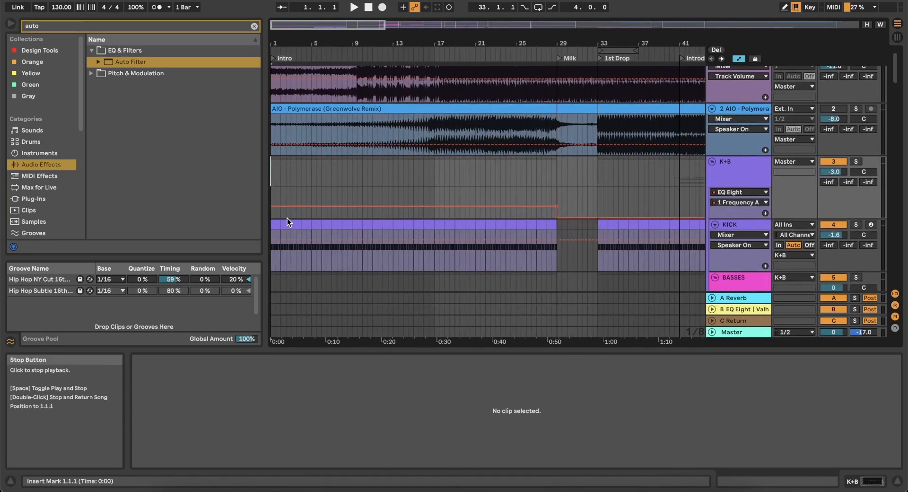
scroll(313, 174, "down", 3)
key("space")
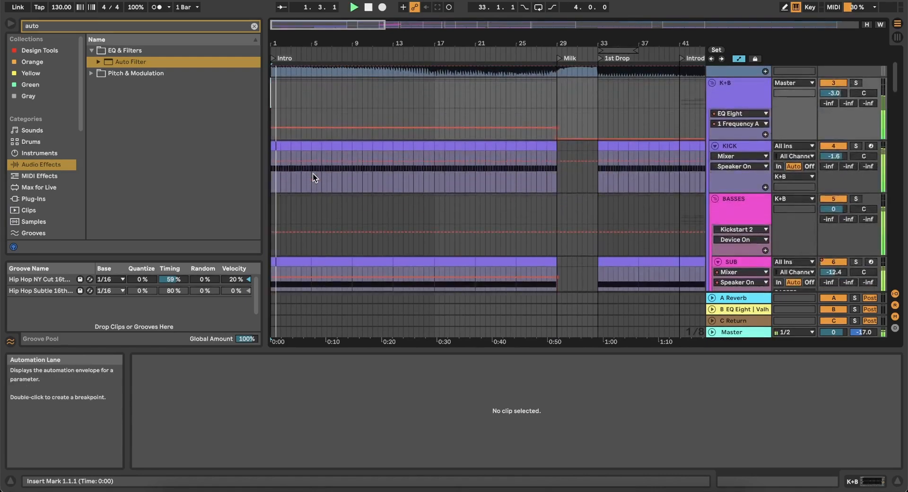
Add an Auto Filter after Diva on the Drone pluck track
scroll(313, 174, "down", 8)
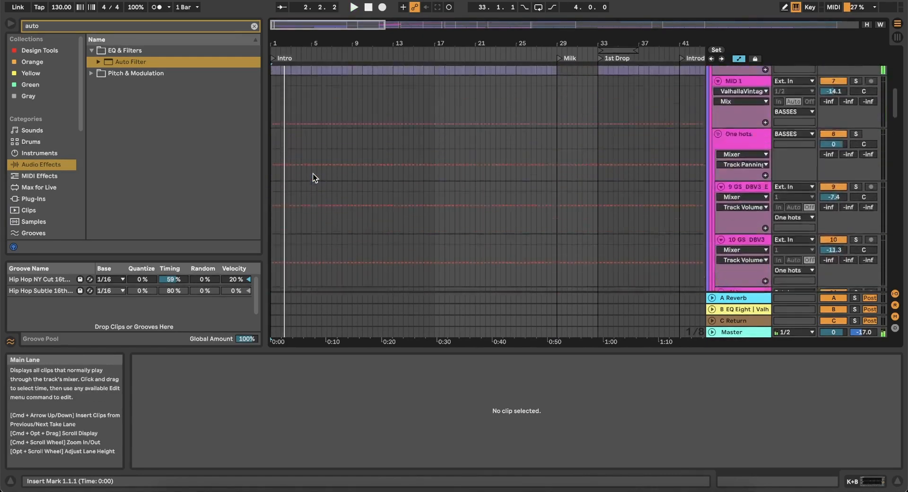
scroll(313, 174, "down", 15)
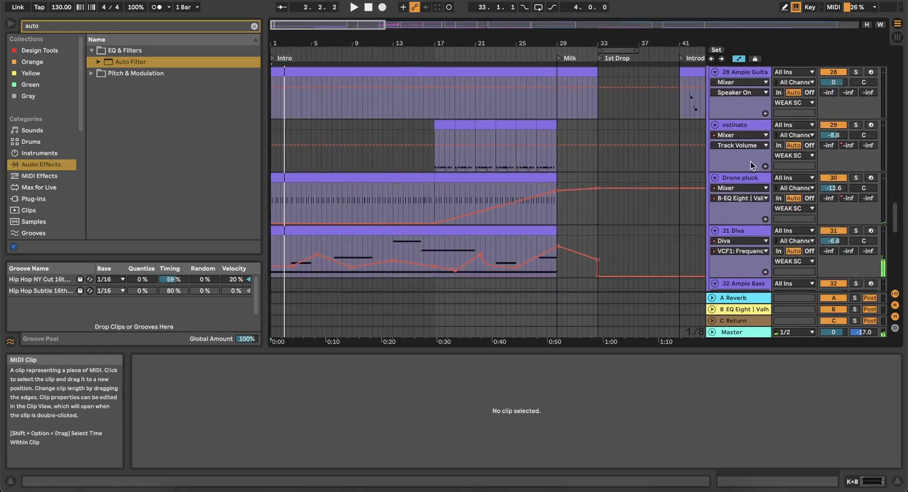
left_click(753, 180)
left_click(875, 481)
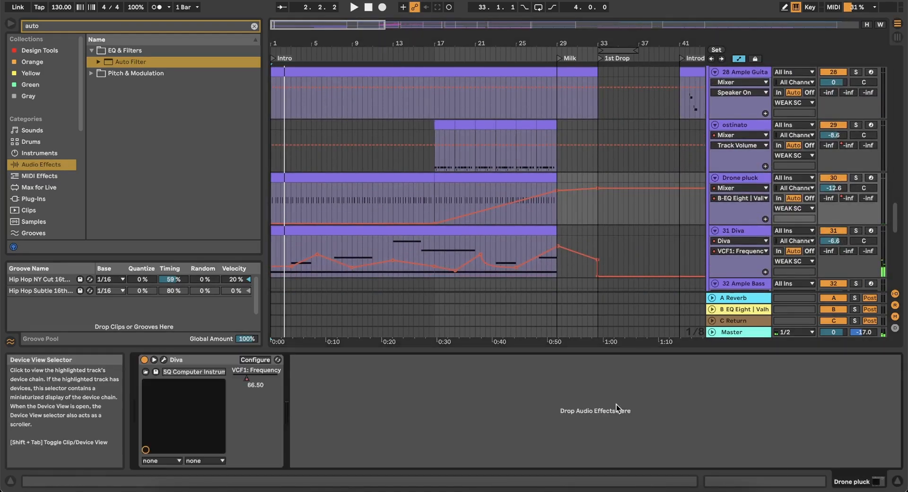
left_click(42, 27)
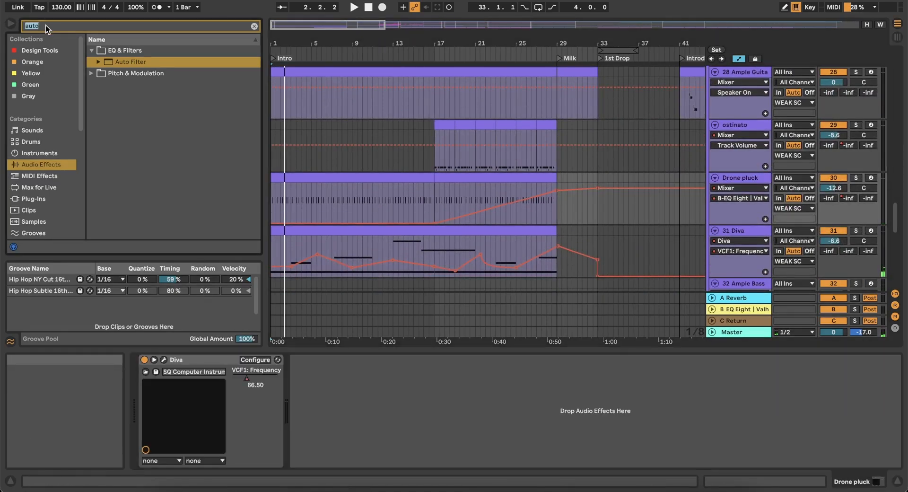
double_click(114, 62)
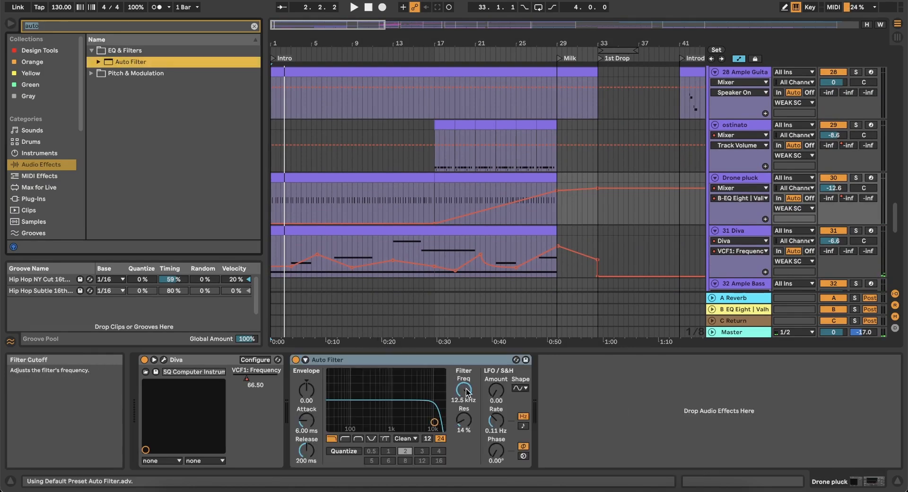
Automate the Drone pluck's Auto Filter frequency to rise from bar 1 to 19.9 kHz at bar 17, raising the starting cutoff during playback
left_click_drag(273, 205, 273, 215)
left_click_drag(433, 215, 433, 186)
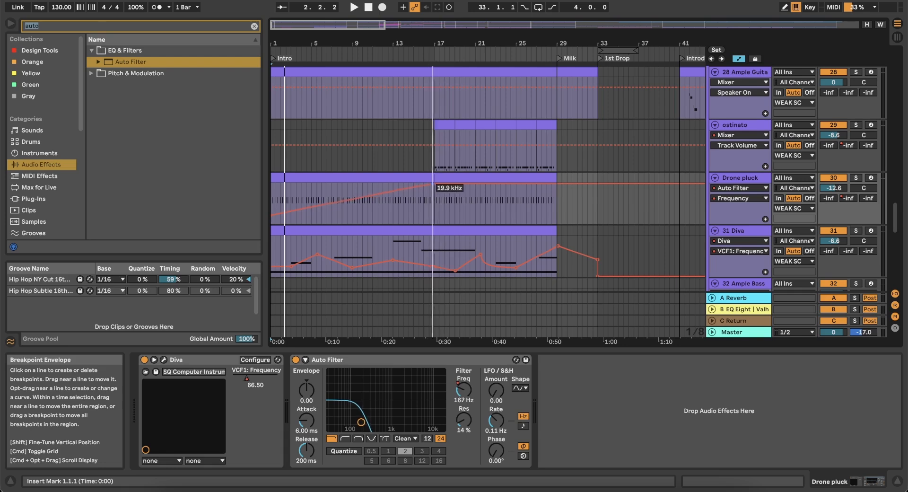
key("space")
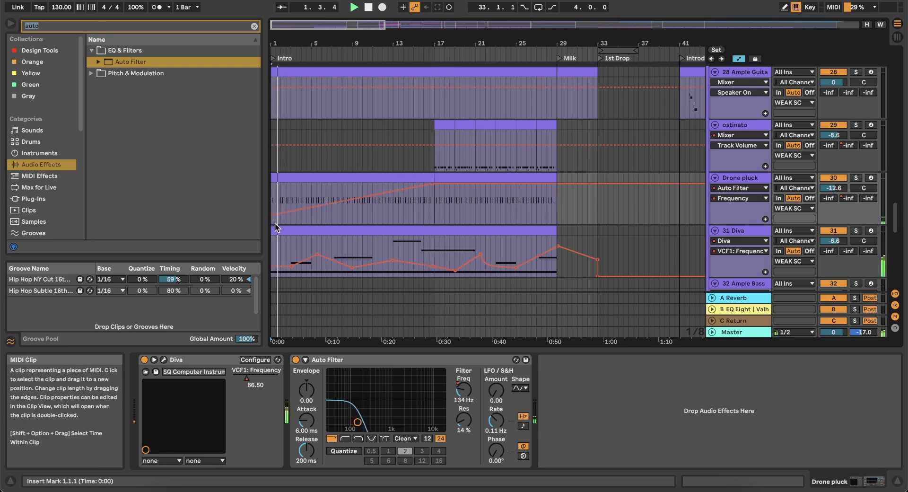
mouse_move(273, 215)
left_mouse_down()
mouse_move(273, 200)
mouse_move(272, 209)
left_mouse_up()
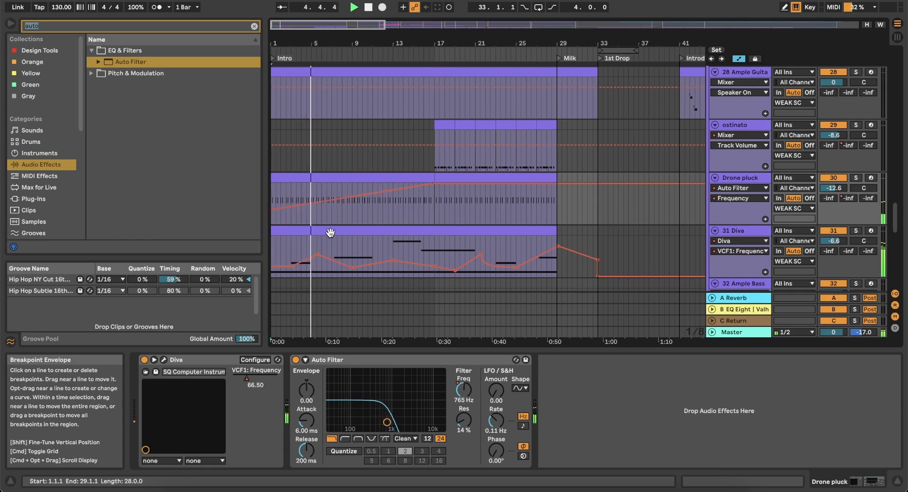
Add an Auto Filter after Diva on the 31 Diva track and lower its filter frequency to about 1 kHz
left_click(329, 232)
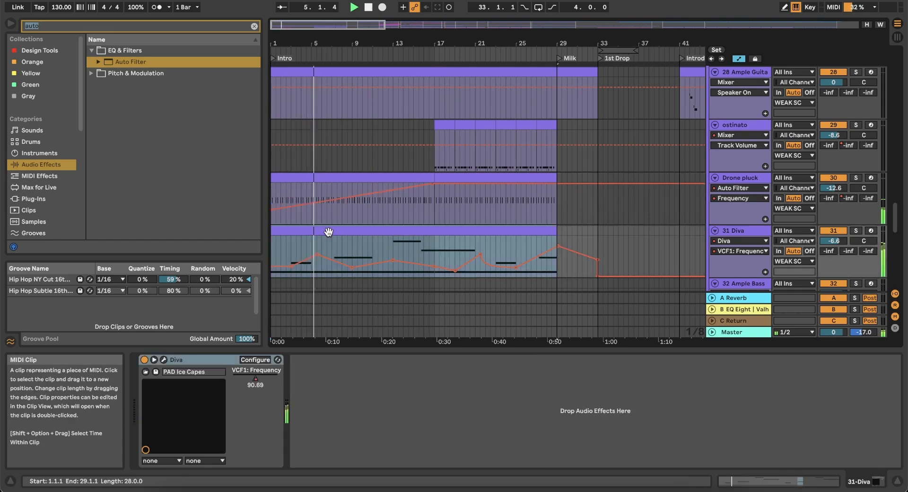
left_click(732, 231)
double_click(124, 61)
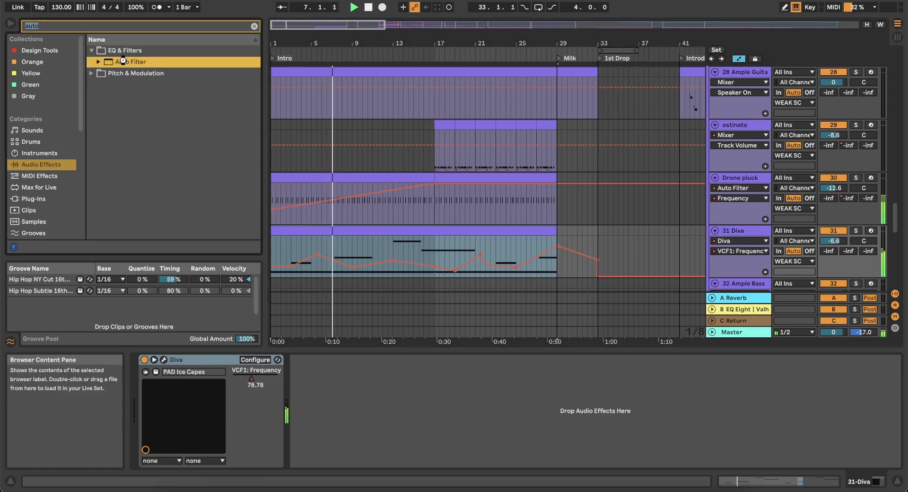
left_click_drag(472, 396, 472, 426)
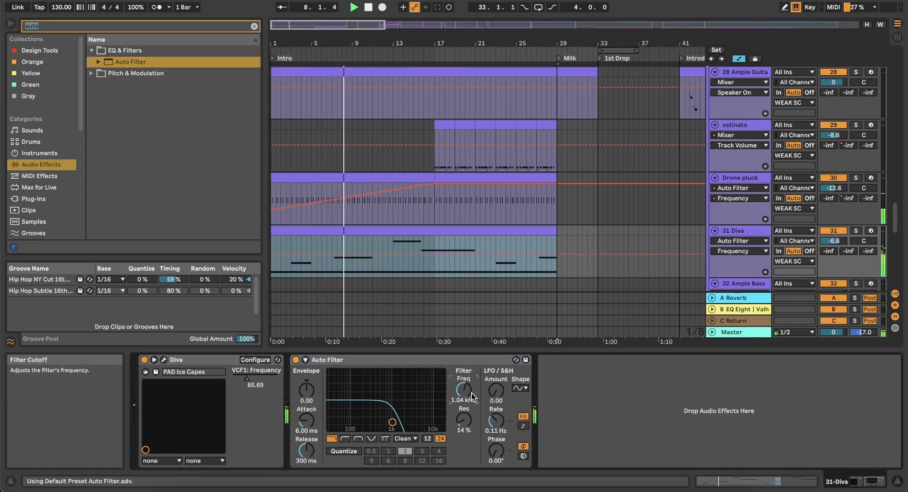
Automate the 31 Diva track's Auto Filter frequency with rises and dips from bar 1, reaching 19.9 kHz at bar 17
left_click_drag(271, 251, 305, 243)
key("space")
key("space")
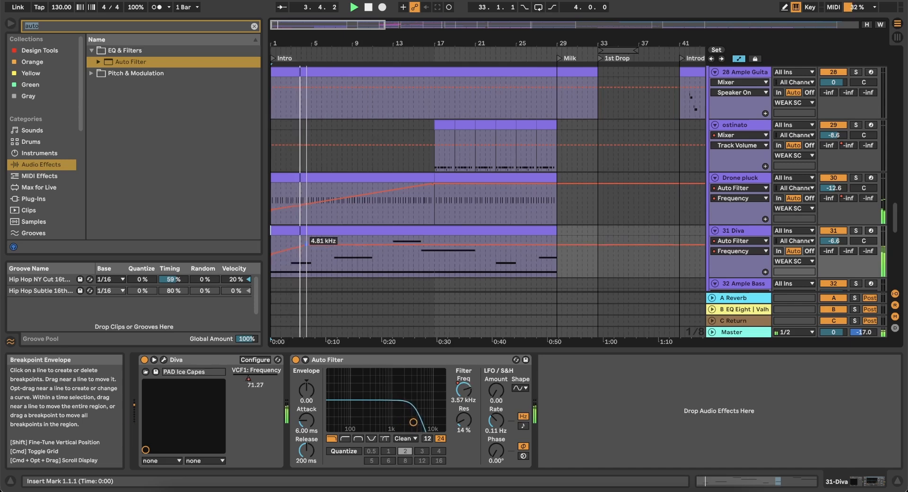
left_click_drag(340, 244, 365, 240)
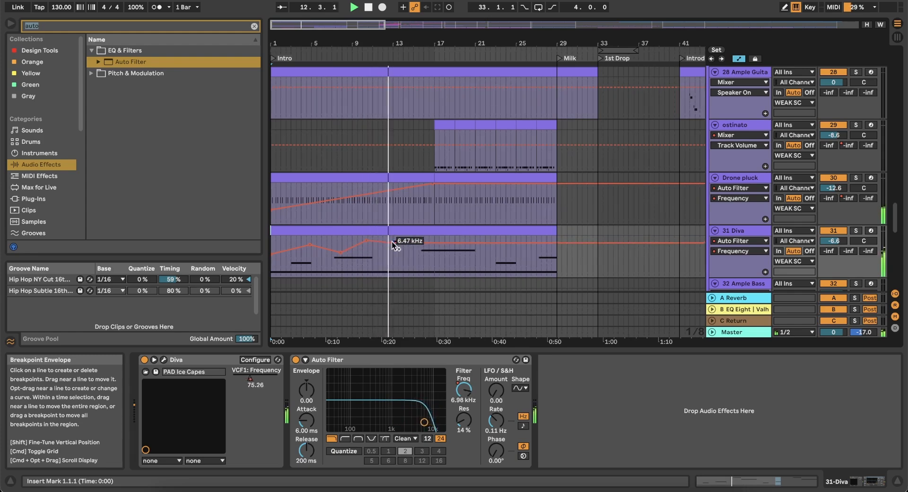
left_click_drag(415, 242, 434, 236)
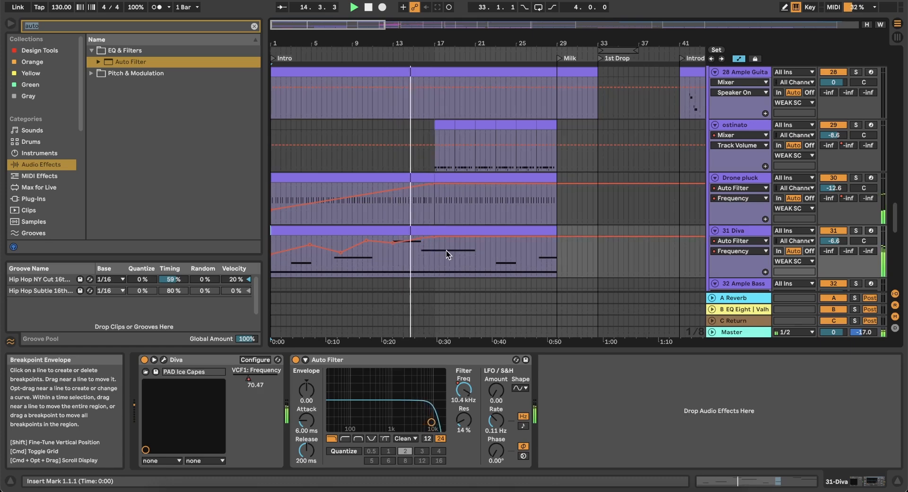
scroll(446, 250, "up", 3)
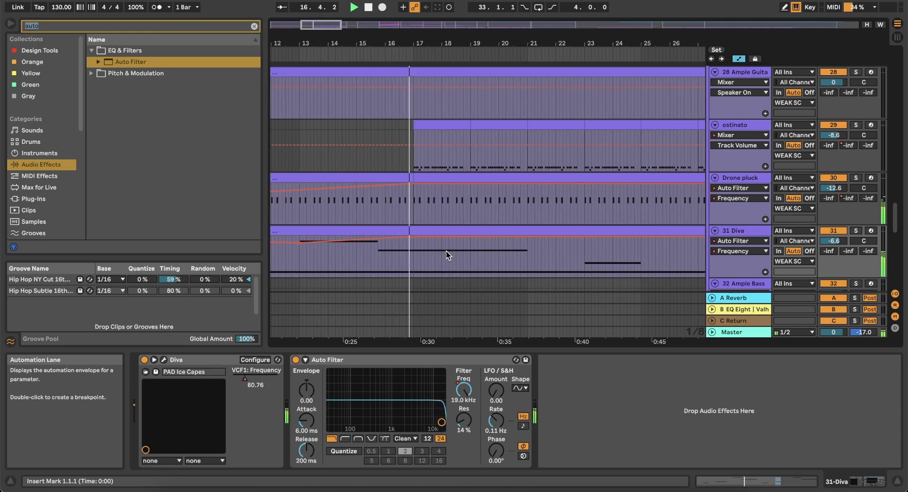
scroll(446, 251, "down", 3)
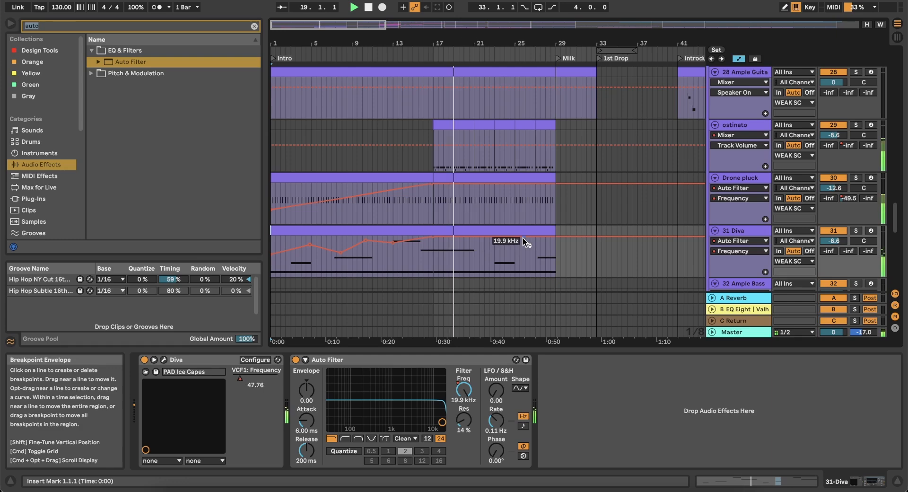
Automate the ostinato's Serum Fil Cutoff to swell after bar 17, dip near bar 27 and rise to bar 29, replaying from 27.1.1
left_click(747, 124)
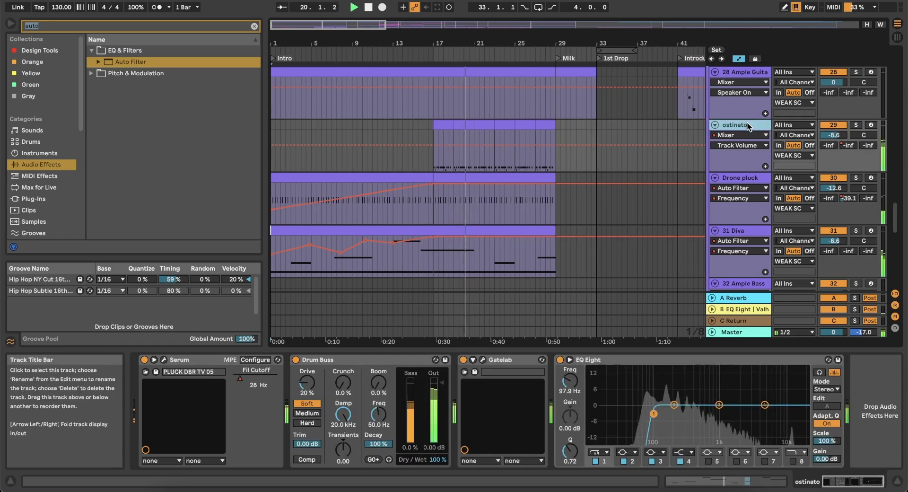
left_click(239, 377)
left_click_drag(503, 161, 557, 143)
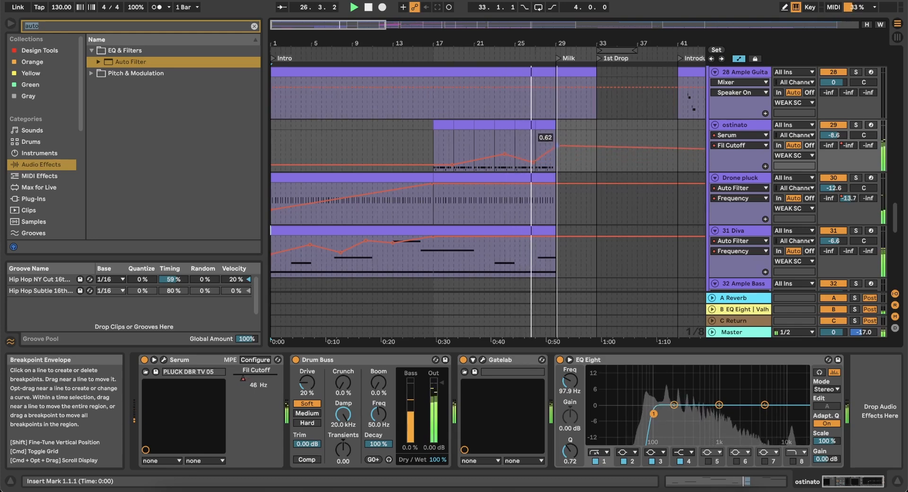
scroll(577, 123, "up", 5)
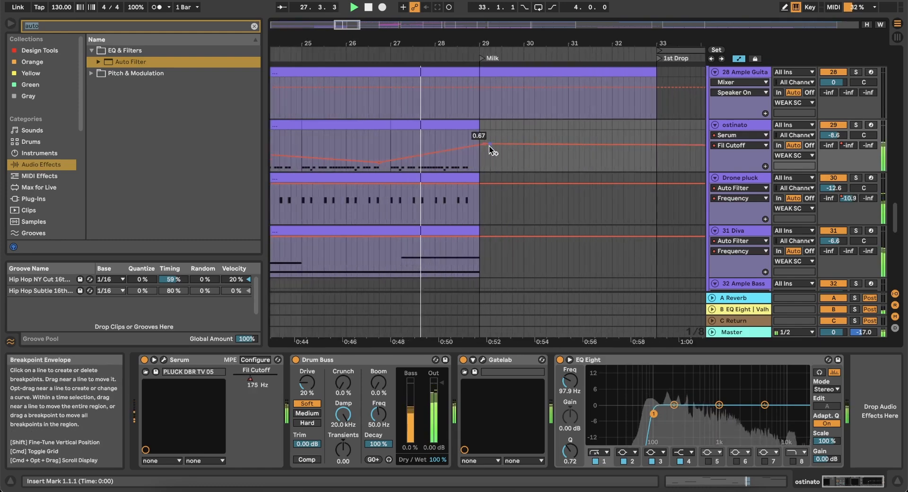
left_click_drag(486, 144, 480, 143)
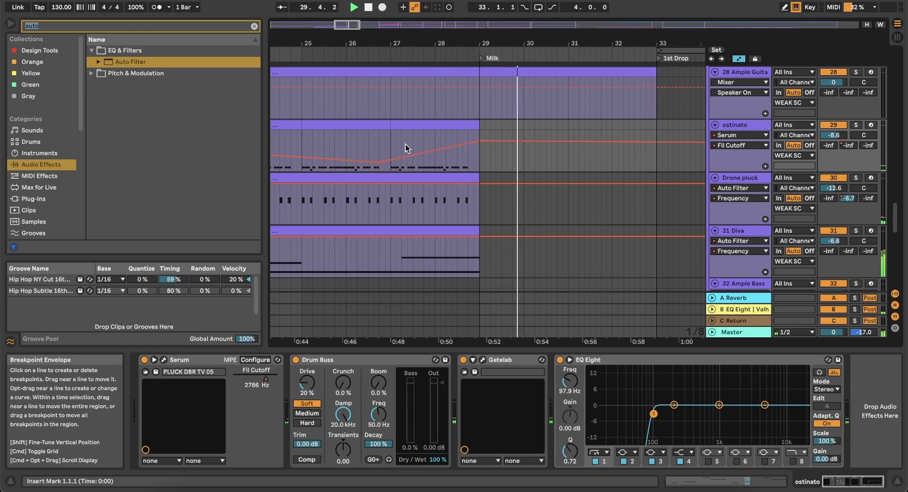
left_click(388, 141)
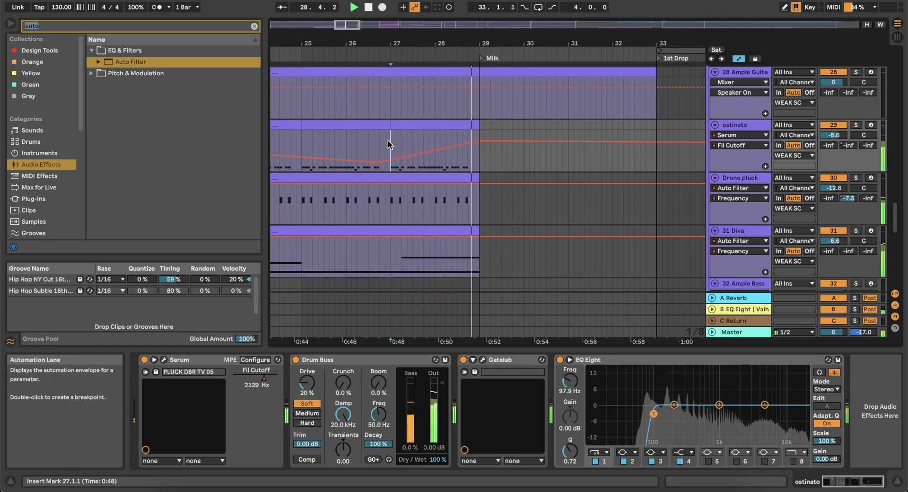
left_click(388, 140)
Add three consecutive E1 sixteenth notes at the end of the ostinato clip that starts at bar 17
scroll(396, 140, "left", 10)
scroll(396, 140, "down", 1)
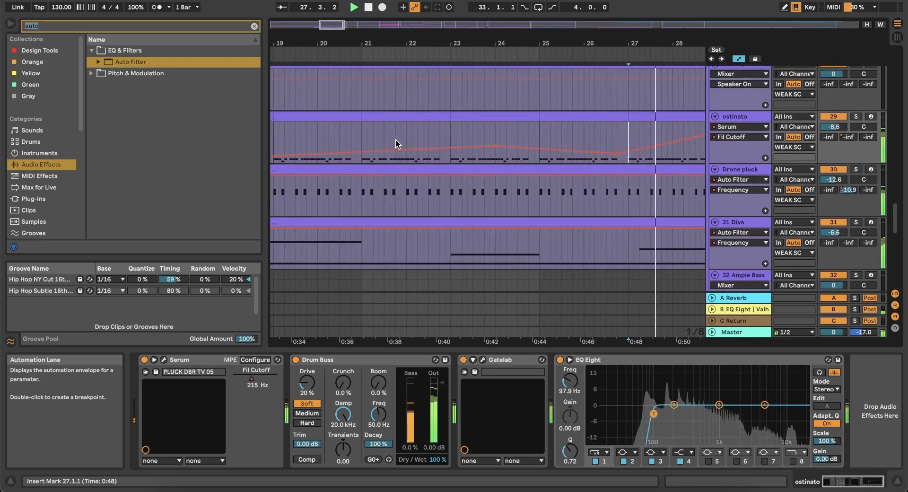
scroll(330, 136, "left", 3)
left_click(422, 117)
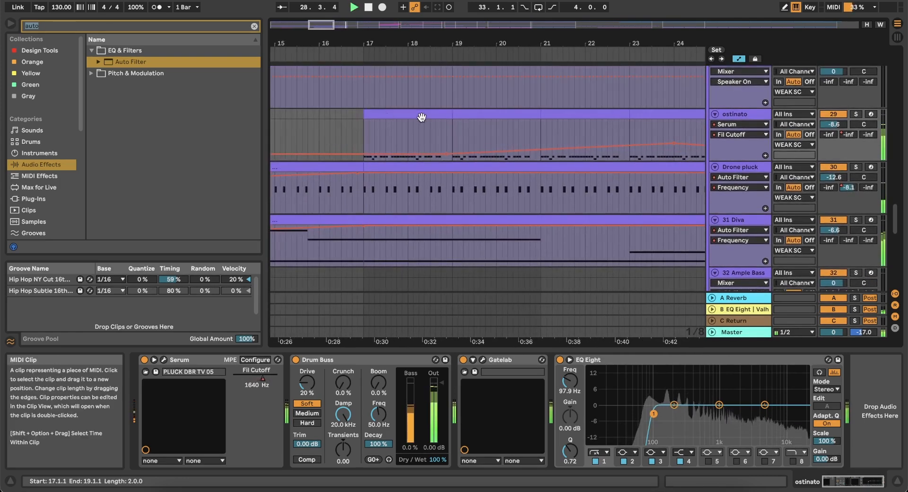
key("shift+Tab")
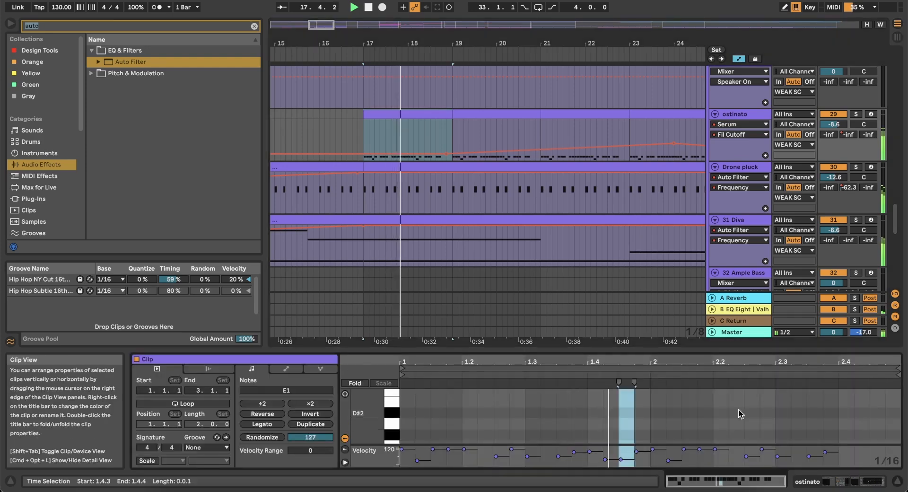
left_click_drag(681, 351, 681, 146)
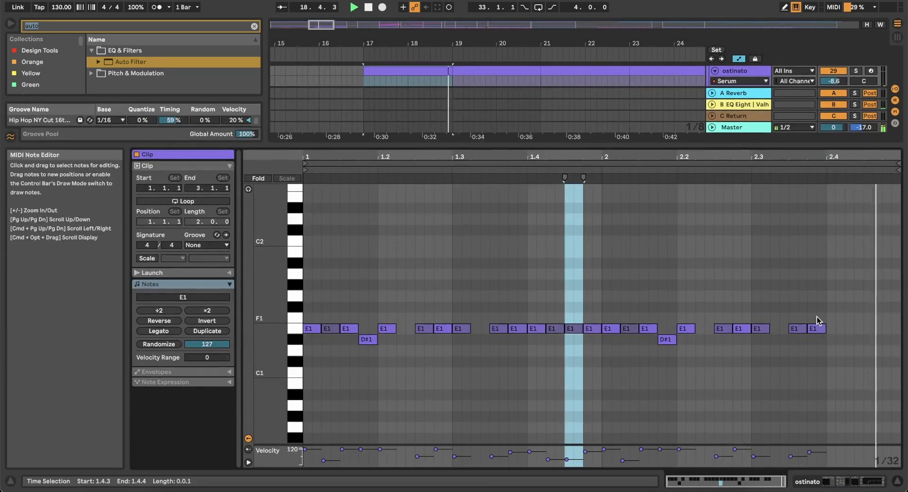
left_click(822, 340)
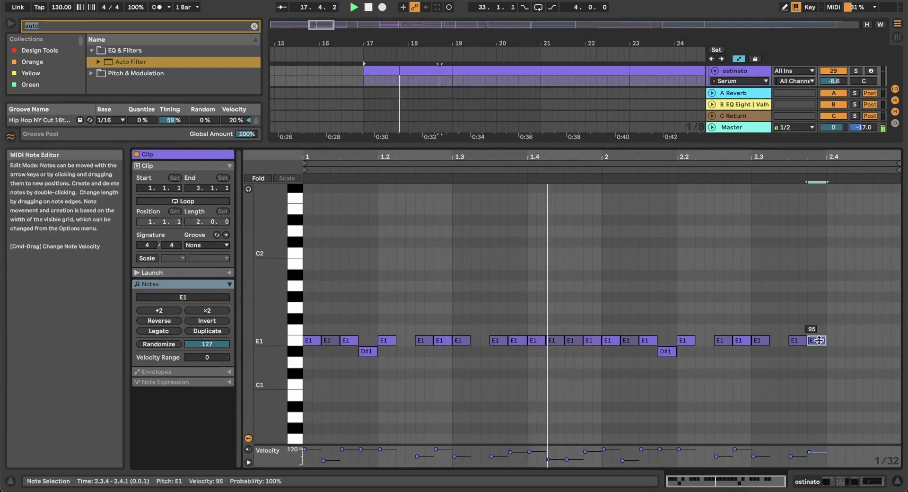
double_click(856, 341)
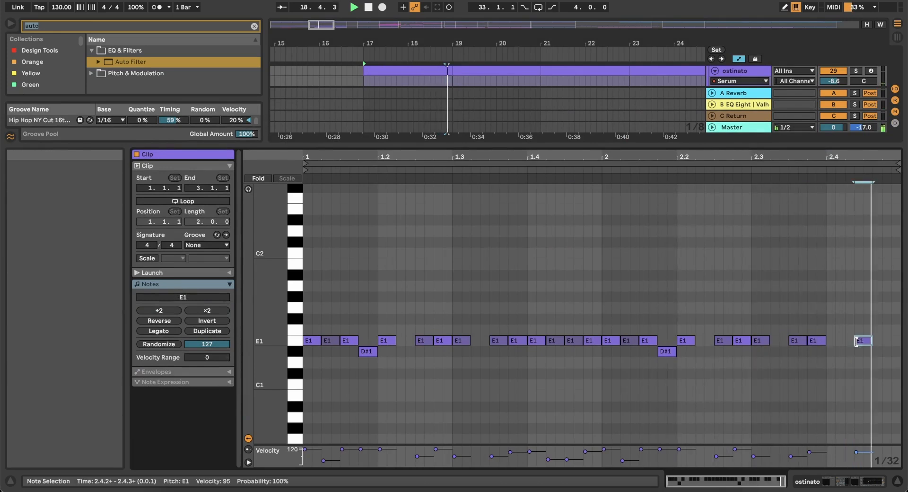
key("Left")
key("super+d")
key("super+d")
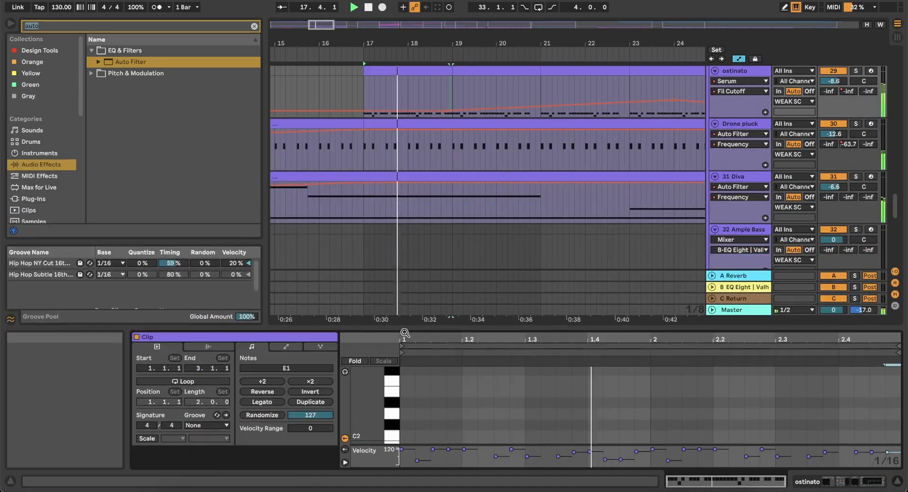
Duplicate the edited two-bar ostinato clip up to bar 29, locking the automation envelopes while duplicating and unlocking them again
scroll(463, 192, "up", 2)
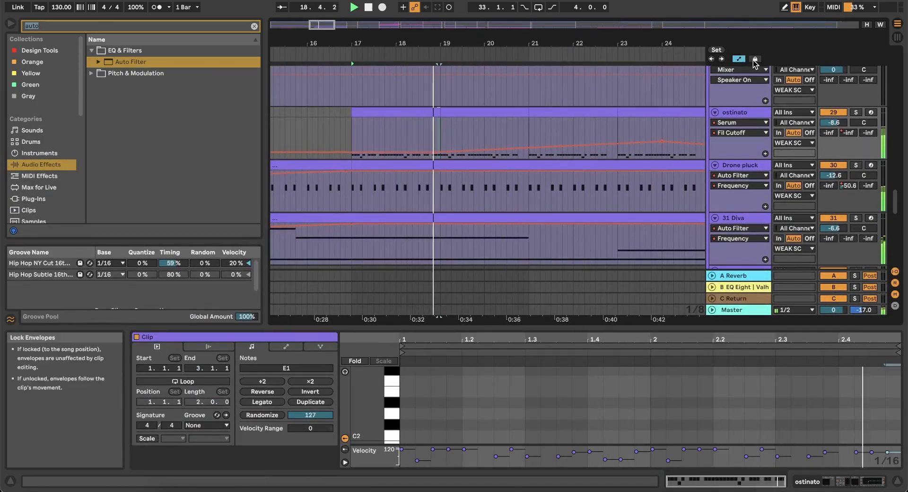
left_click(377, 111)
key("super+d")
key("super+d")
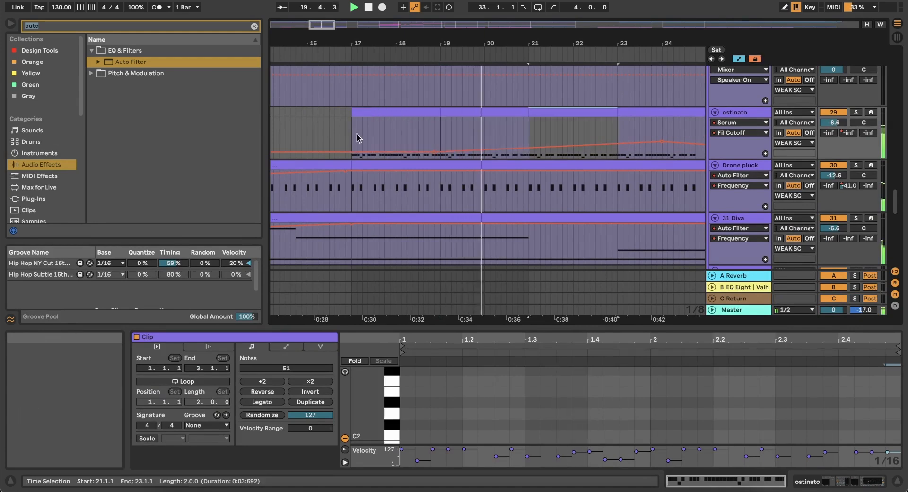
scroll(356, 135, "down", 5)
key("super+d")
key("super+d")
key("super+d")
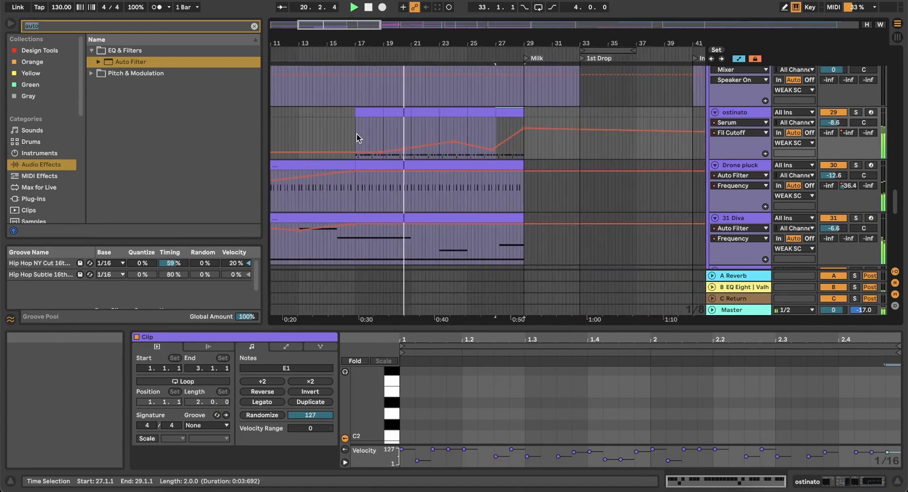
left_click(756, 60)
Insert a new MIDI track below the 42 Audio track
scroll(419, 176, "down", 10)
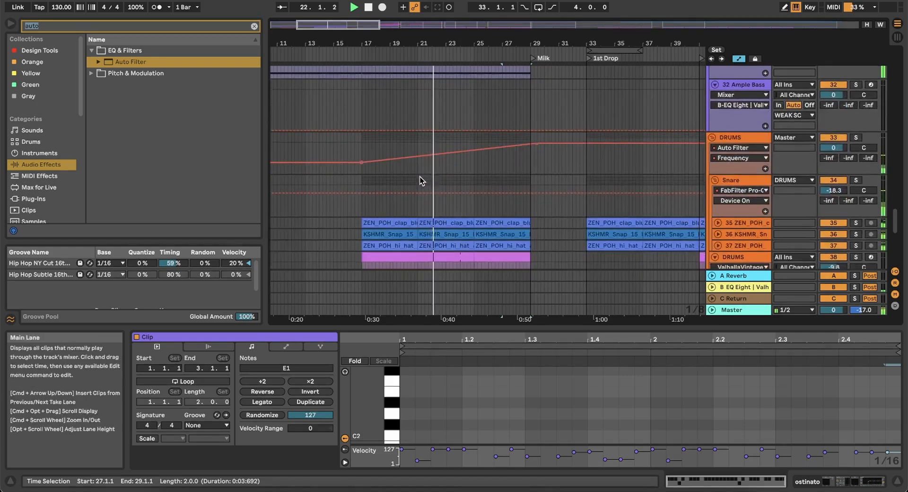
scroll(420, 180, "down", 5)
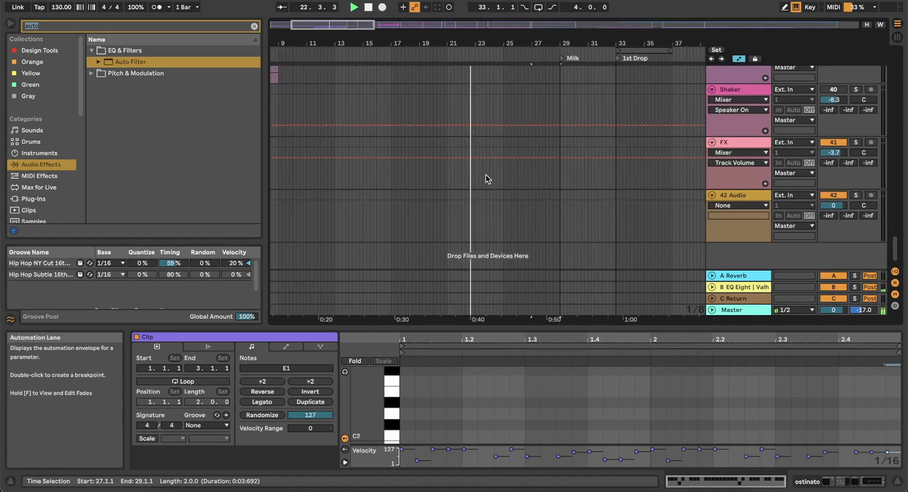
right_click(728, 256)
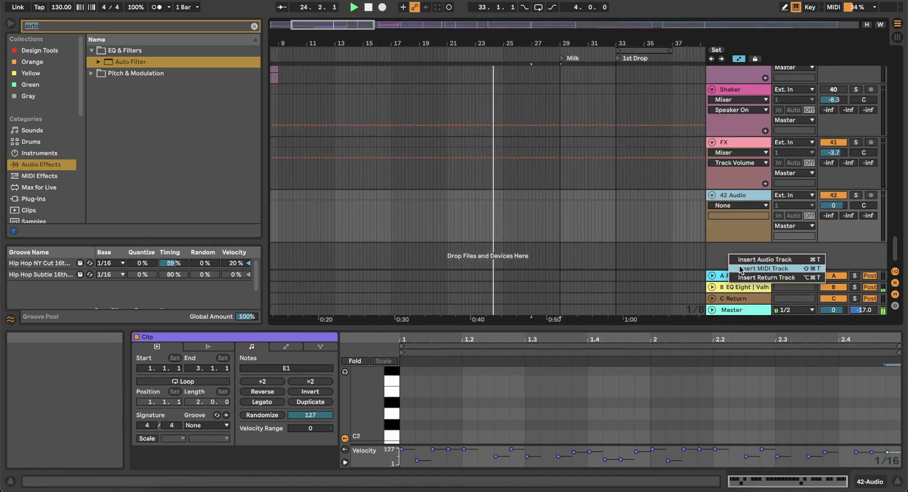
left_click(752, 266)
Set the arrangement grid to 4 Bars and create an empty MIDI clip from 1.1.1 to 29.1.1 on the new MIDI track
left_click(469, 240)
right_click(469, 240)
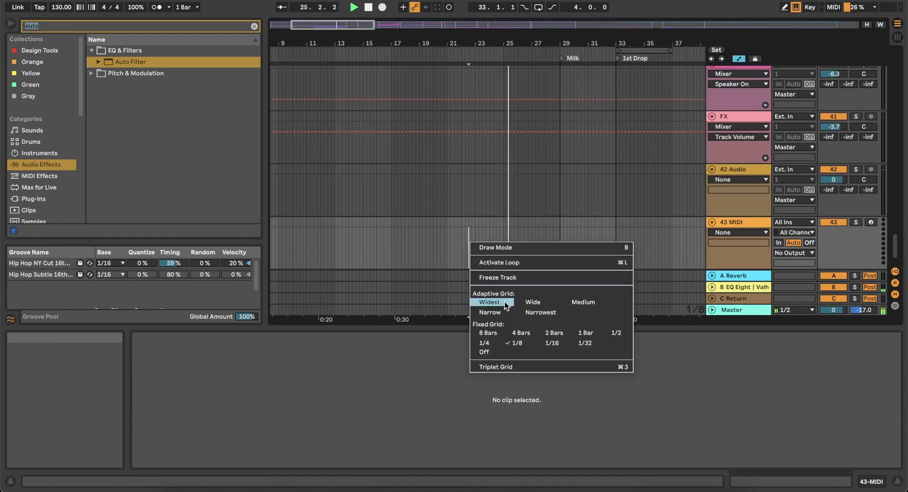
left_click(519, 333)
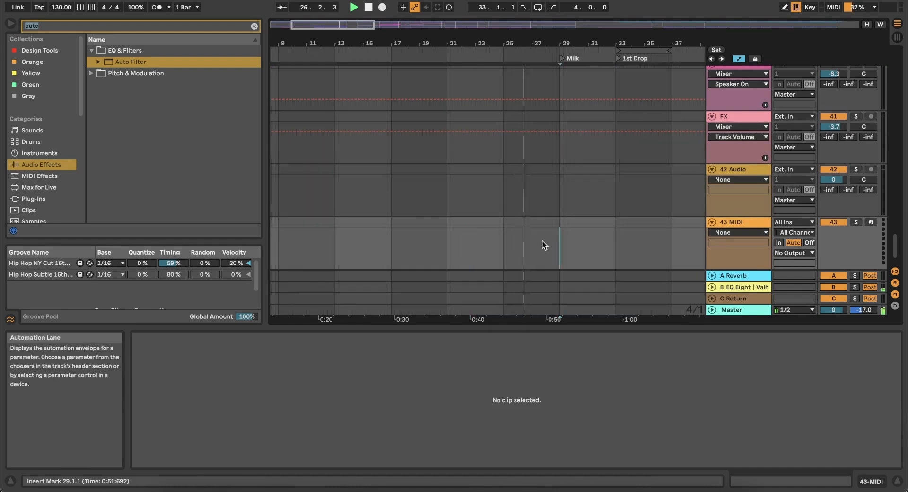
left_click_drag(543, 241, 246, 221)
scroll(452, 246, "down", 8)
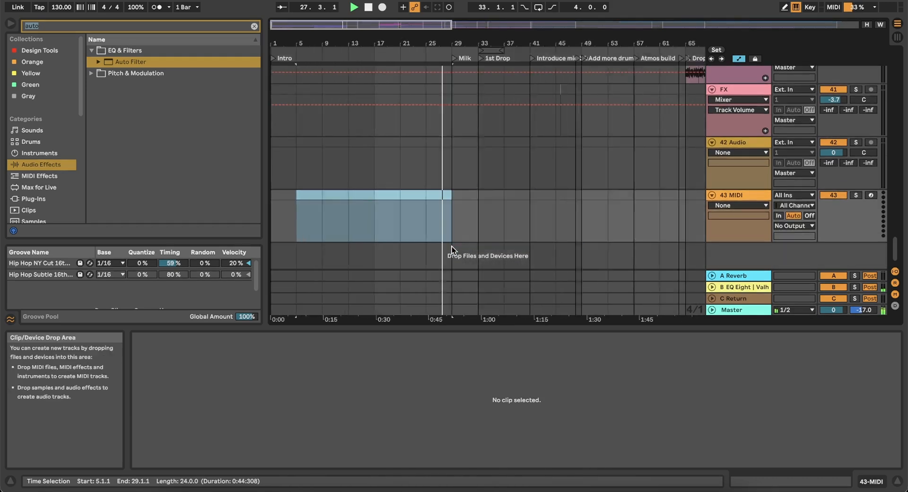
left_click_drag(391, 225, 238, 214)
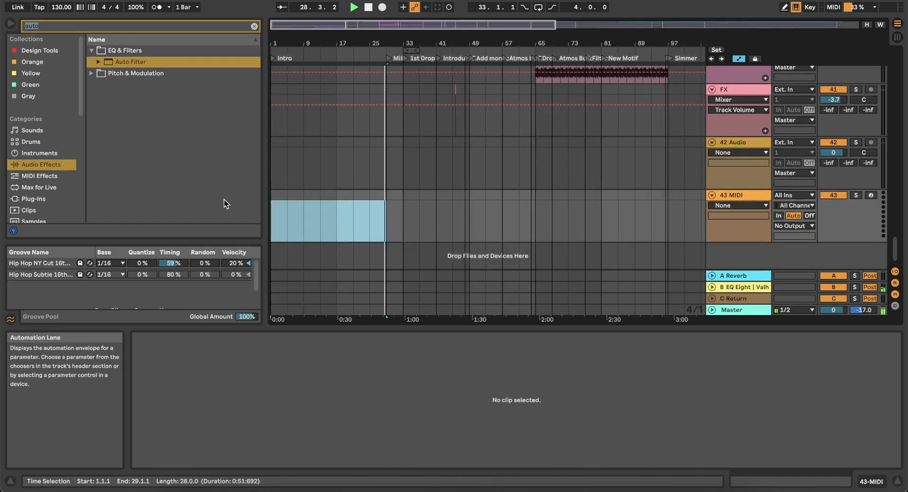
key("super+shift+m")
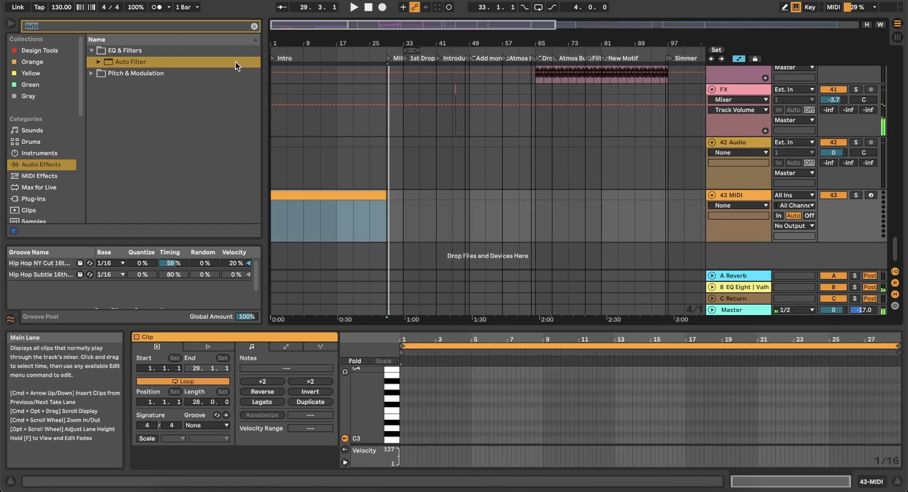
Find Operator among the instruments and load it onto the new MIDI track 43
type("era")
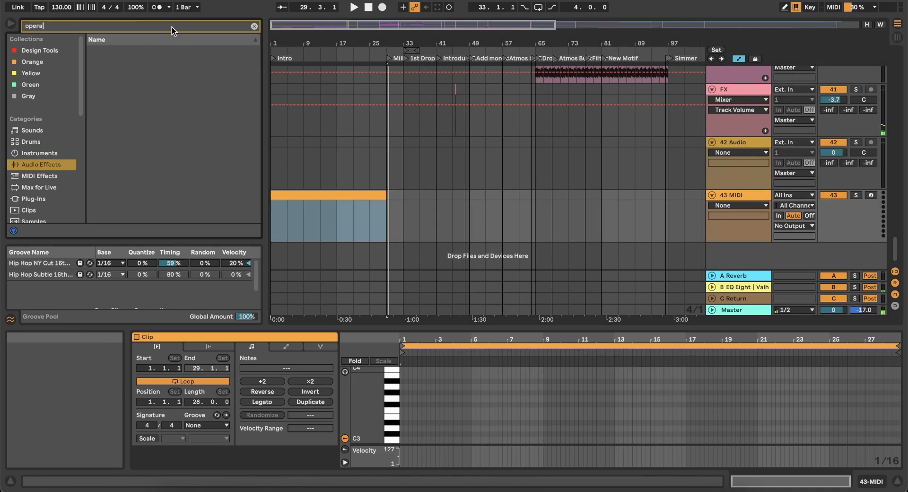
left_click(39, 198)
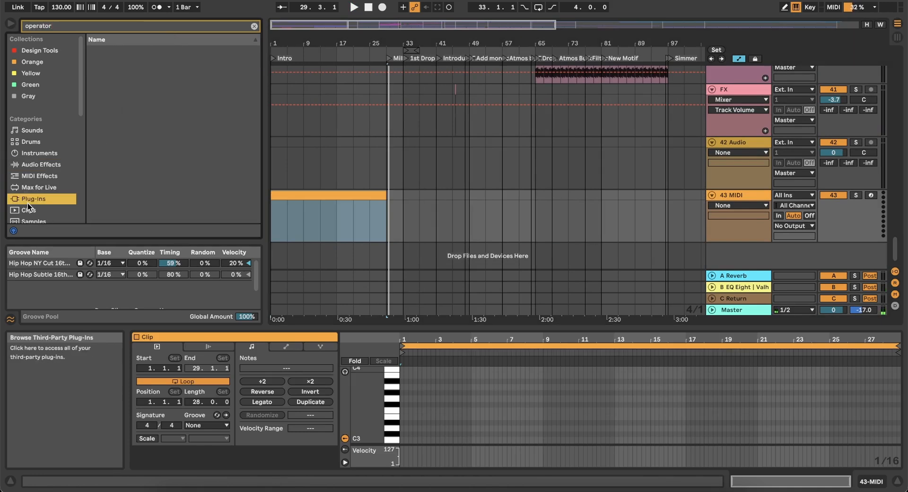
left_click(292, 203)
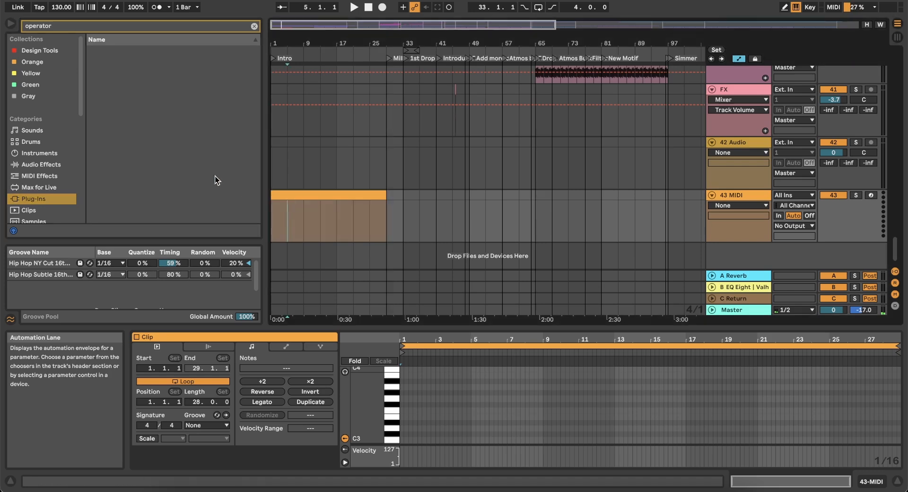
scroll(27, 154, "down", 3)
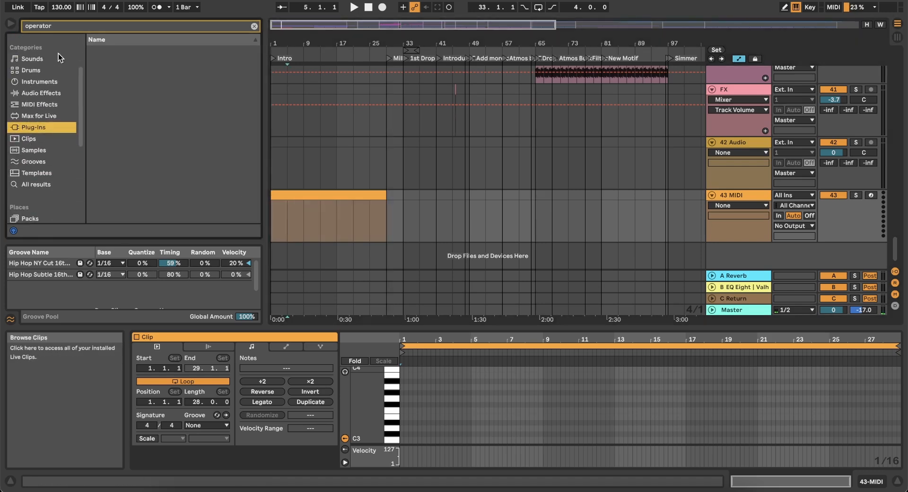
left_click(39, 81)
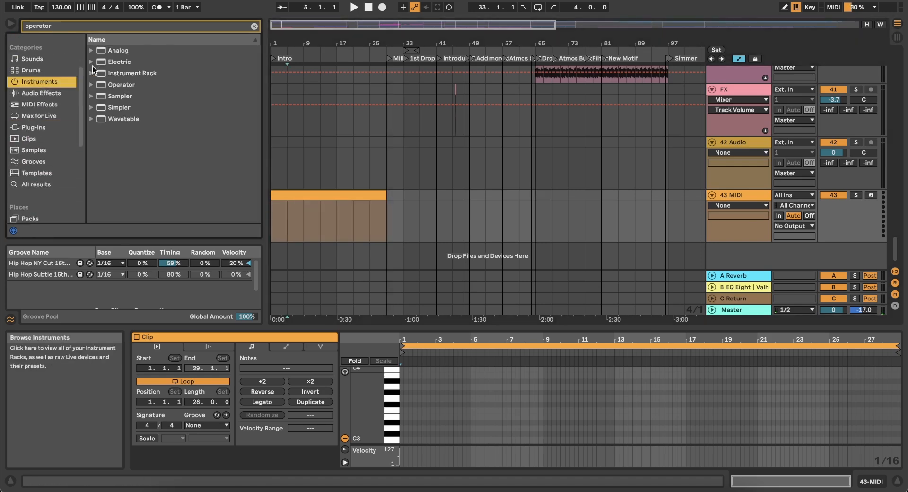
double_click(115, 85)
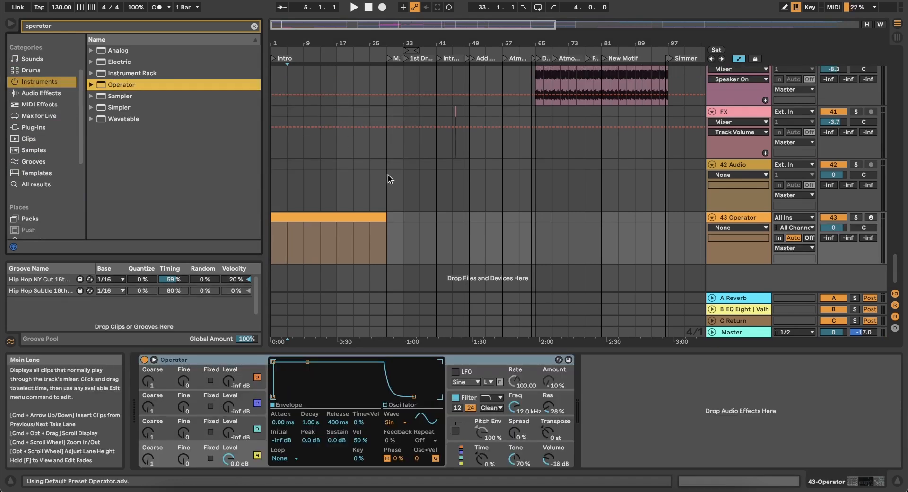
Set Operator's filter to band-pass and automate its frequency as a ramp from bar 1 up to about 14.5 kHz at bar 29
left_click(491, 397)
left_click(489, 425)
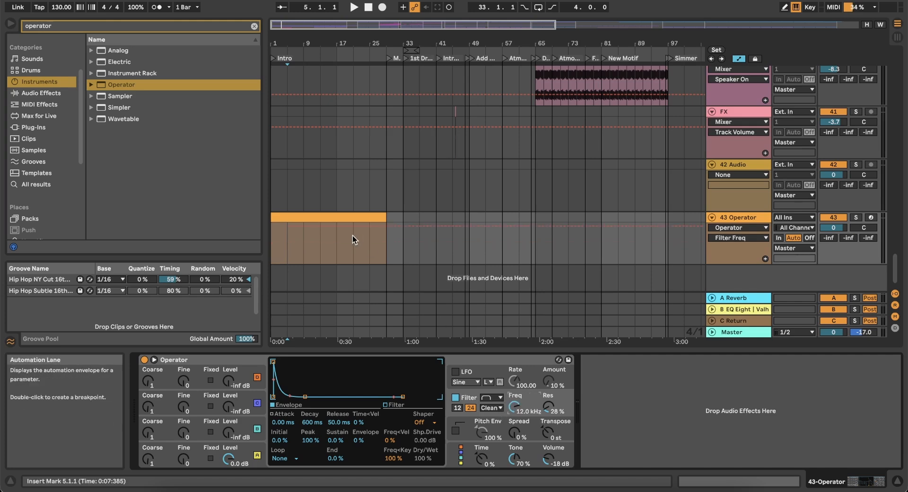
scroll(352, 234, "up", 5)
scroll(353, 234, "left", 5)
scroll(351, 236, "down", 3)
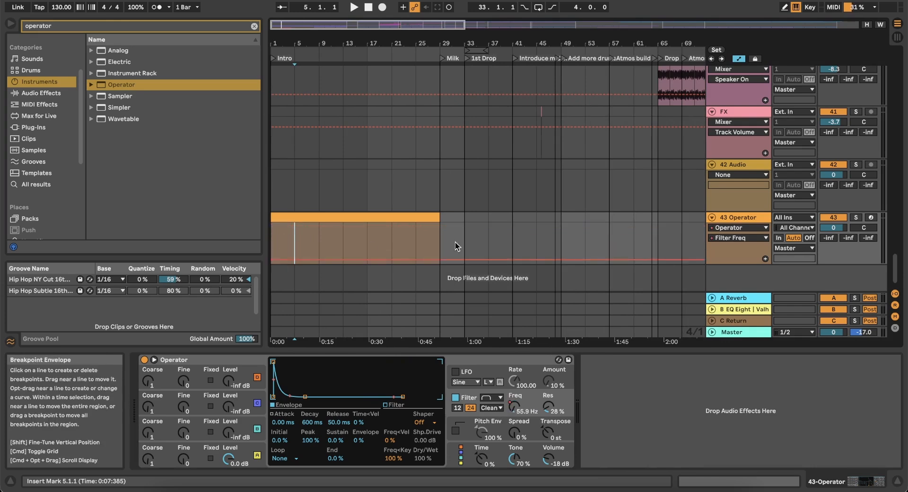
left_click_drag(440, 256, 440, 225)
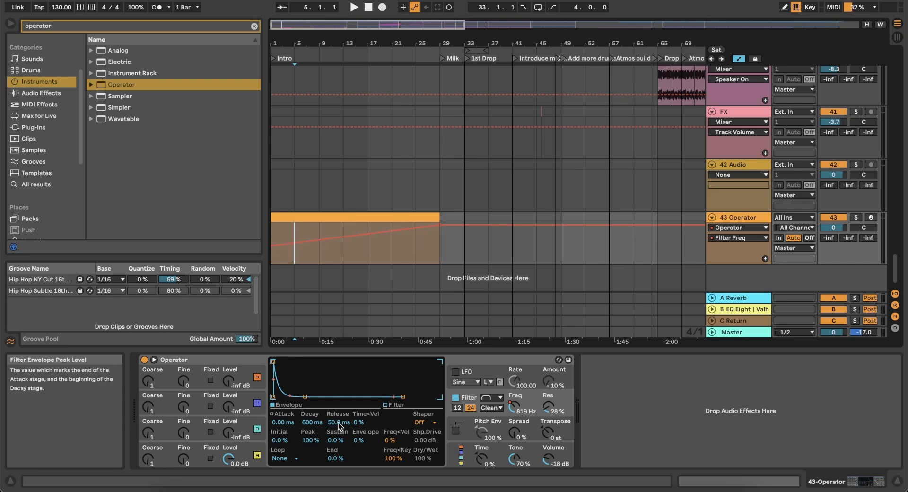
Set Operator's oscillator A waveform to white noise (NoW) and raise Spread to 100%
left_click(247, 449)
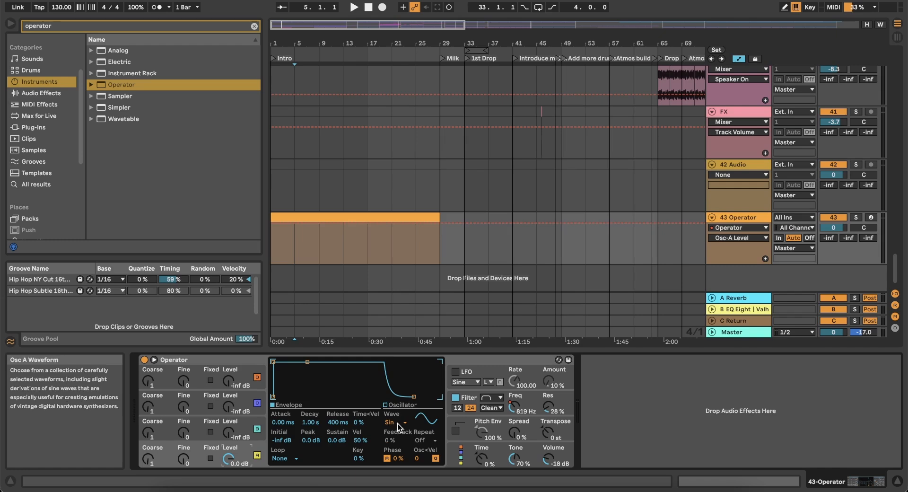
left_click(397, 424)
left_click(400, 414)
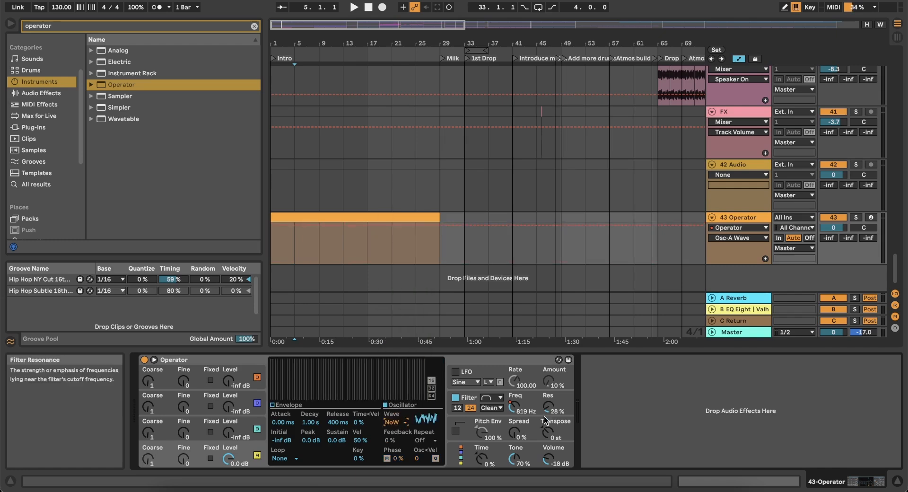
left_click_drag(514, 431, 514, 407)
Find EQ Eight among the audio effects, add it after Operator on track 43, and start playback
left_click(143, 26)
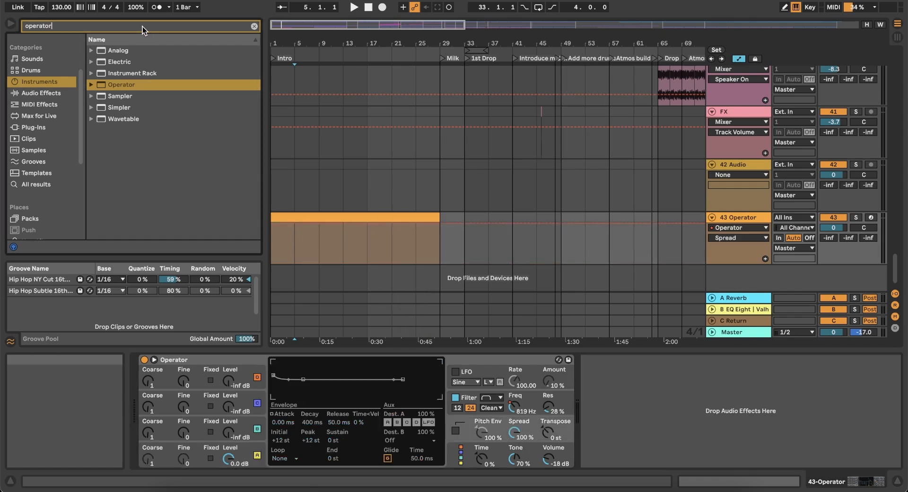
key("super+a")
type("eq")
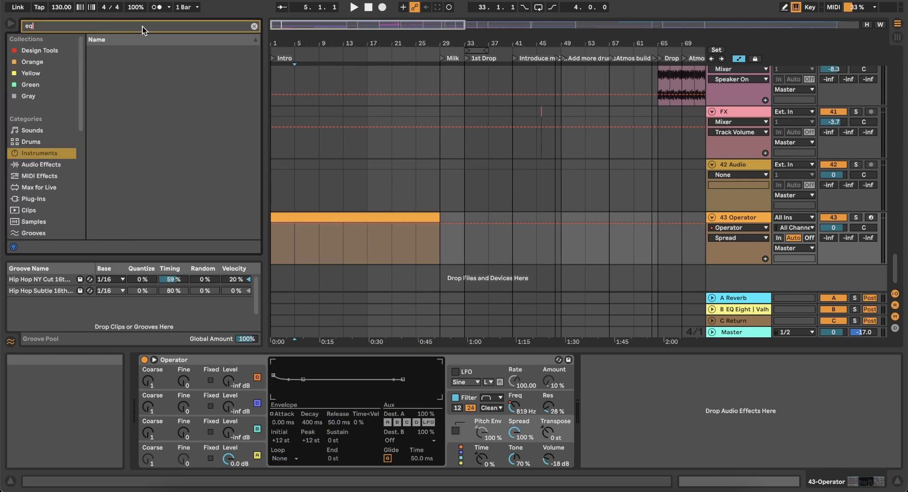
left_click(36, 165)
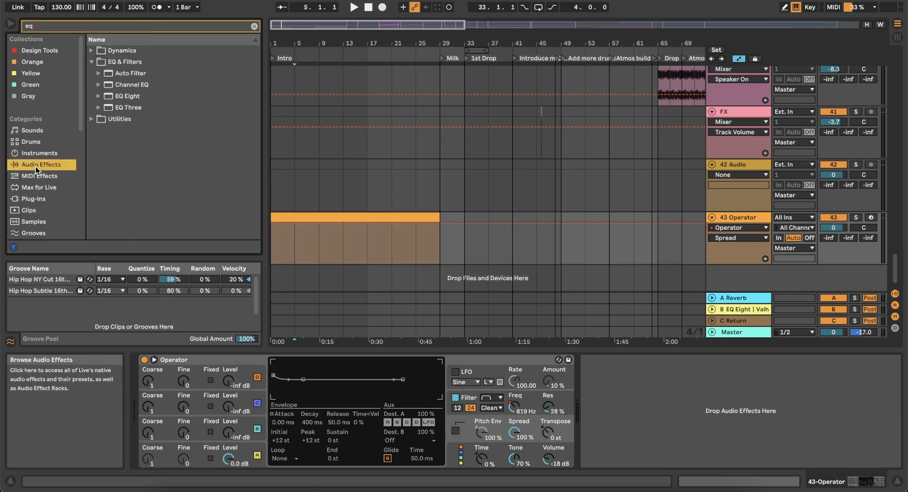
double_click(125, 96)
key("space")
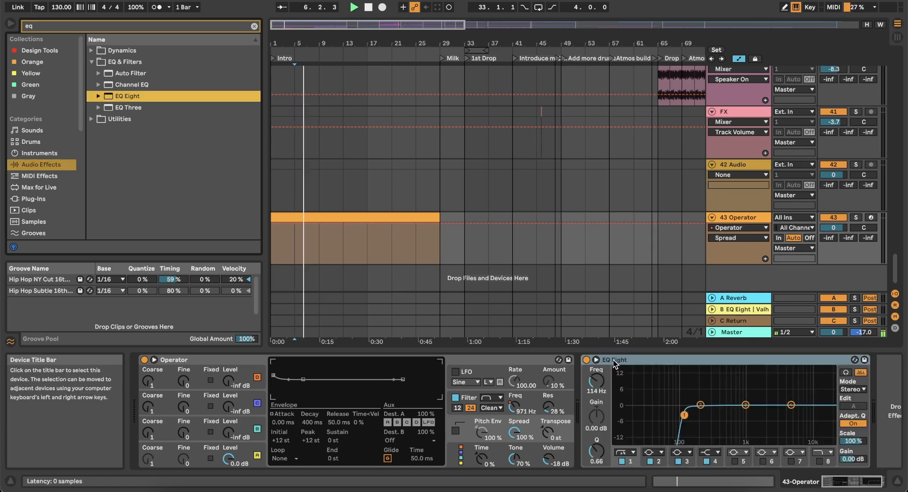
Stop playback and add an E3 note to the Operator clip, extended with Legato across the full 28 bars
left_click(355, 218)
key("space")
left_click(730, 482)
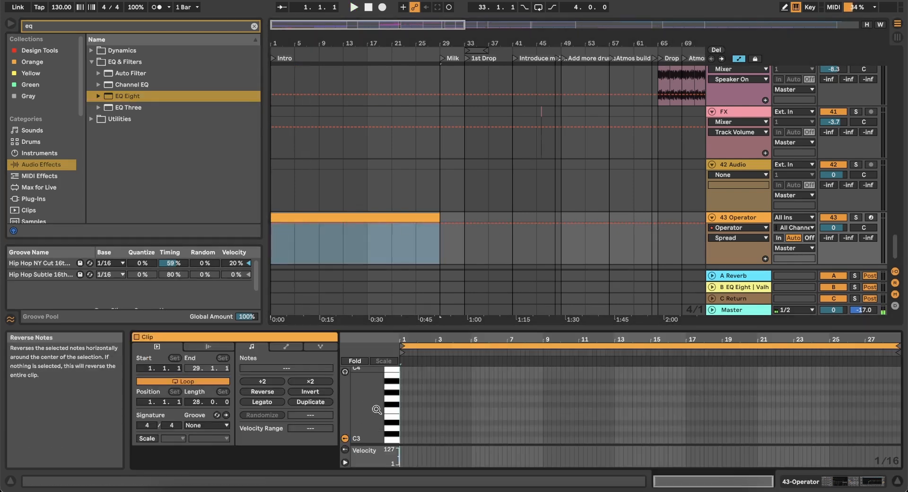
left_click(391, 412)
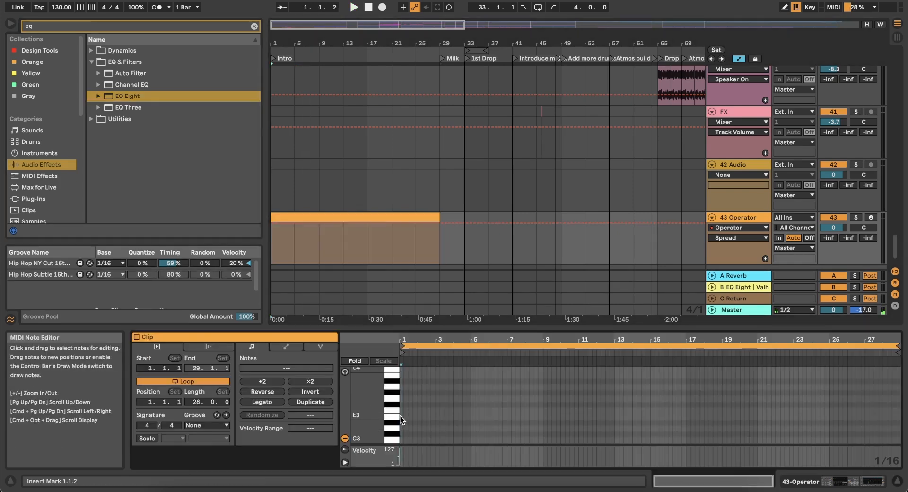
left_click(268, 403)
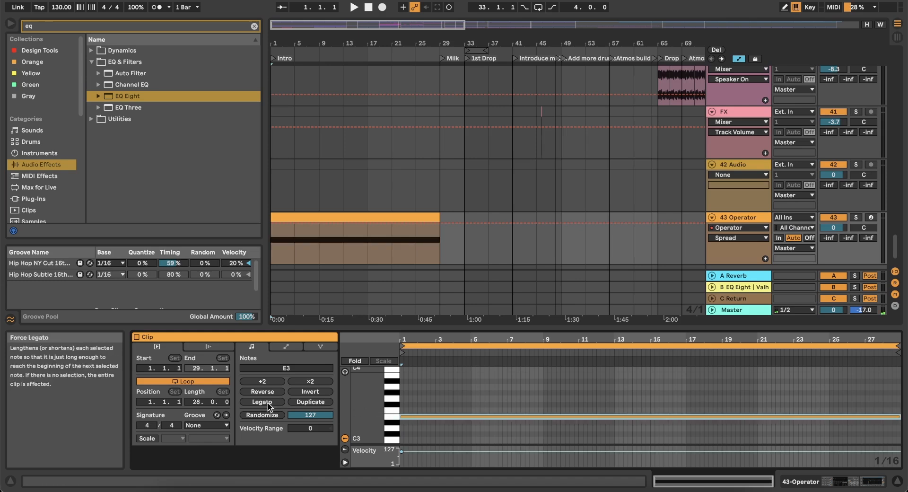
While the noise plays, raise EQ Eight's low cut to about 186 Hz and enable the band 8 high cut at 22.0 kHz
left_click(854, 482)
key("space")
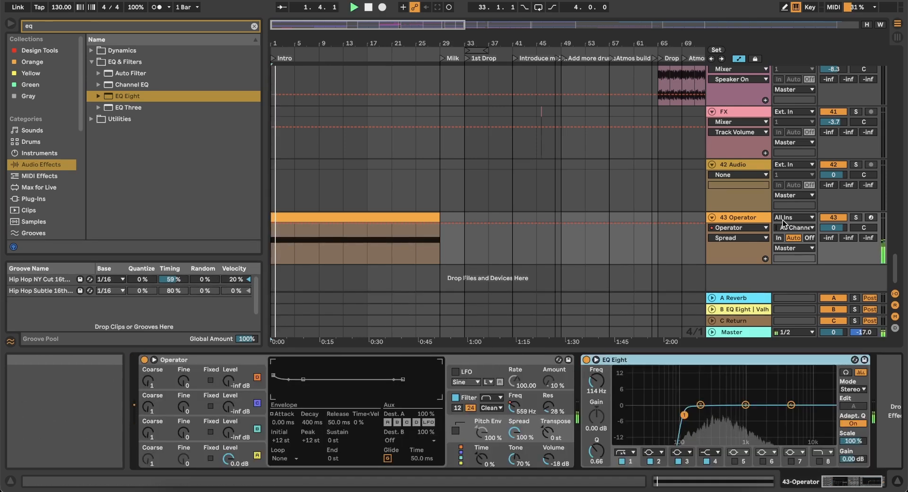
left_click_drag(684, 415, 698, 420)
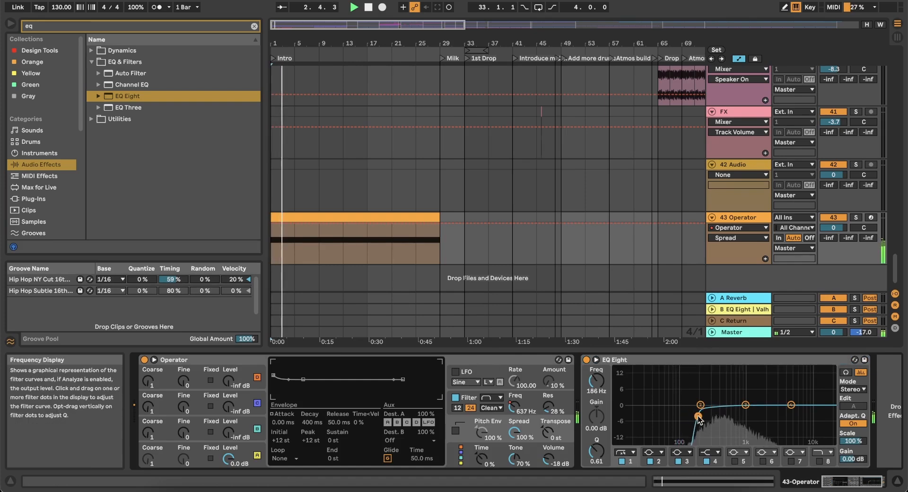
left_click(819, 461)
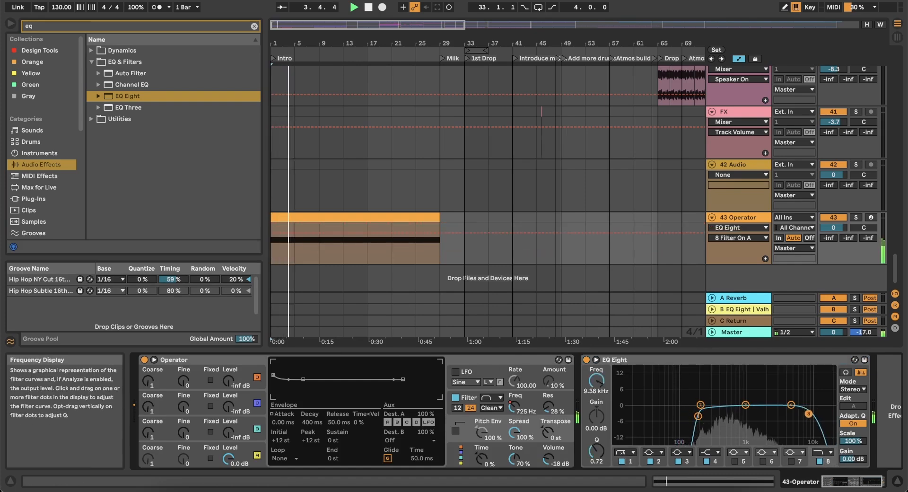
left_click_drag(808, 413, 832, 411)
Reshape Operator's filter frequency automation into an upward curve with lower start and end points, and set the filter's Shaper to Soft
left_click(514, 408)
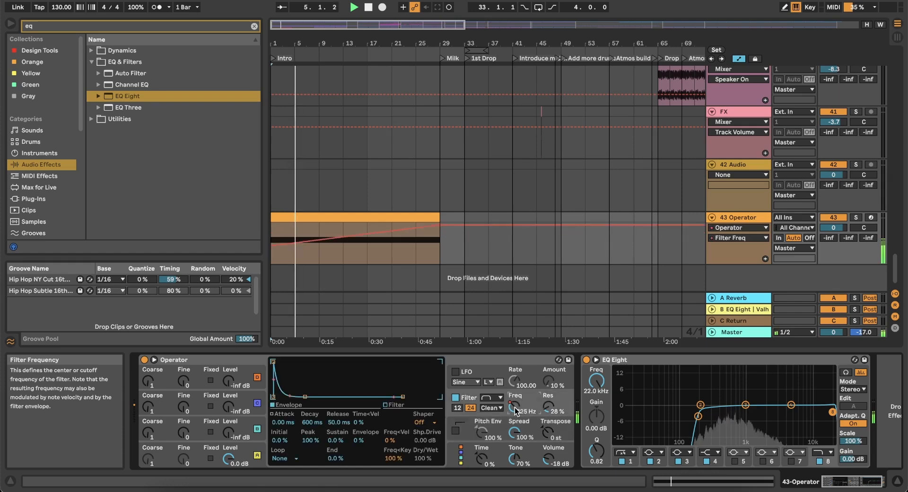
left_click_drag(271, 246, 272, 257)
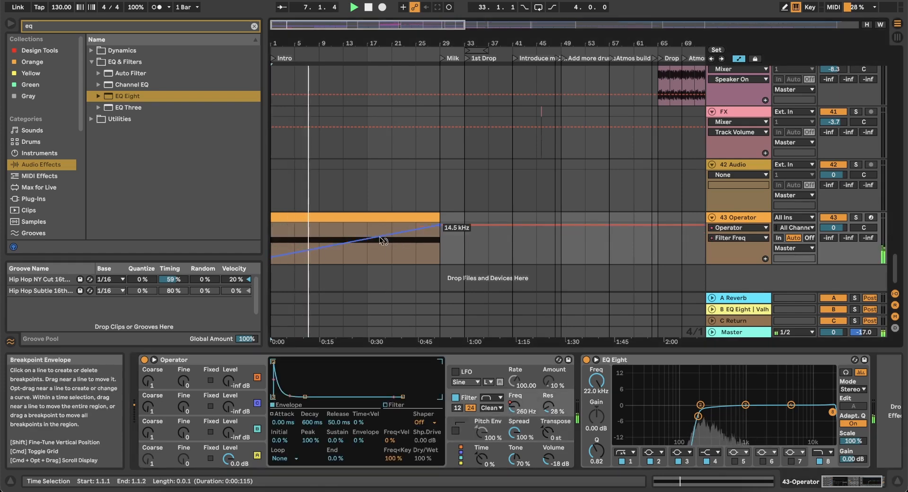
left_click_drag(383, 240, 440, 229)
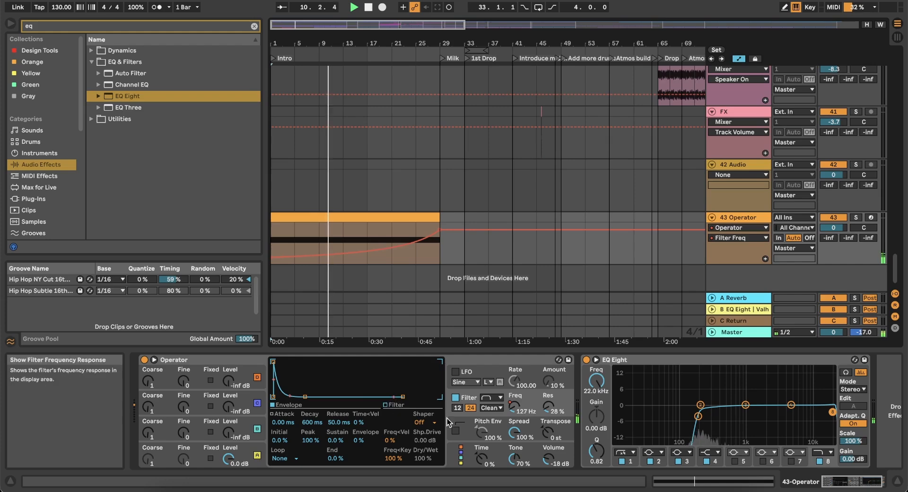
left_click(430, 422)
left_click(425, 441)
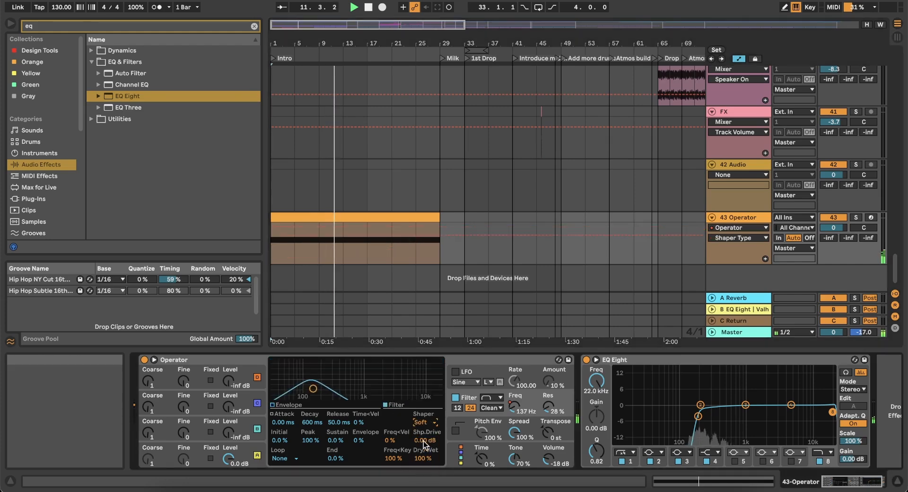
Find the Infiltrator VST plug-in, add it after EQ Eight on the Operator track, and dismiss its welcome message
scroll(599, 417, "right", 3)
left_click(185, 26)
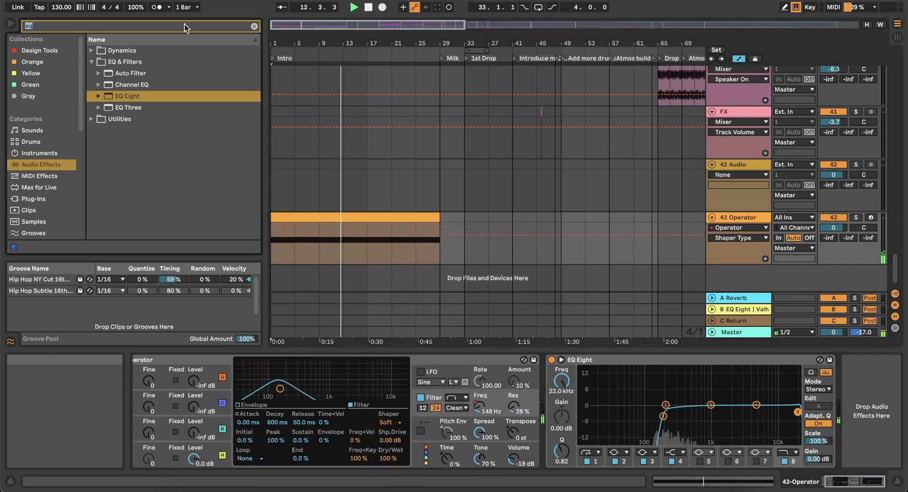
type("infi")
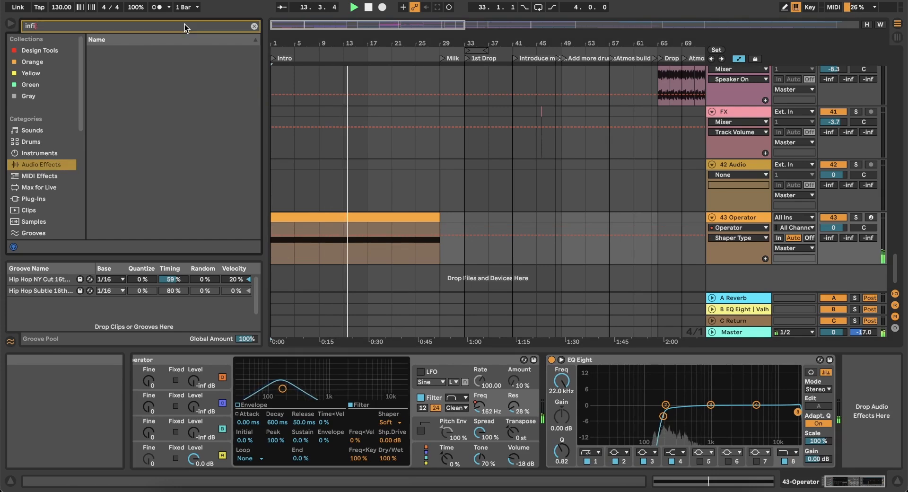
type("tltr")
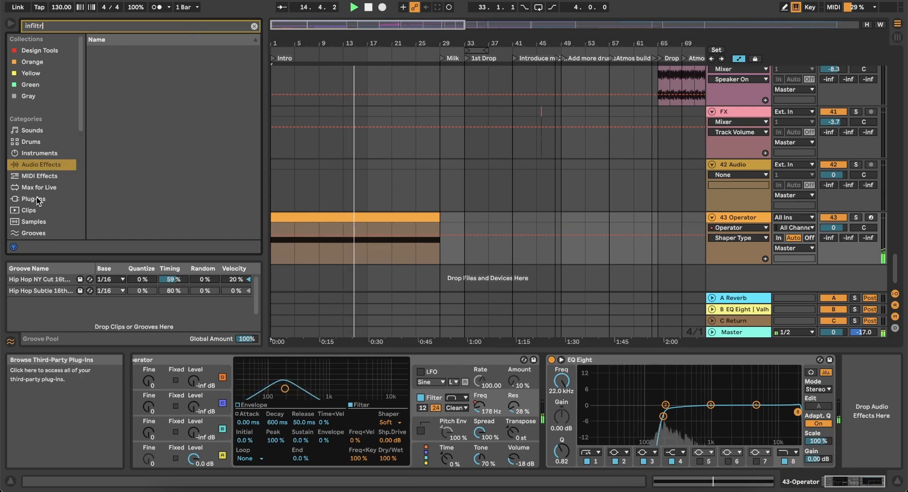
left_click(71, 199)
double_click(130, 73)
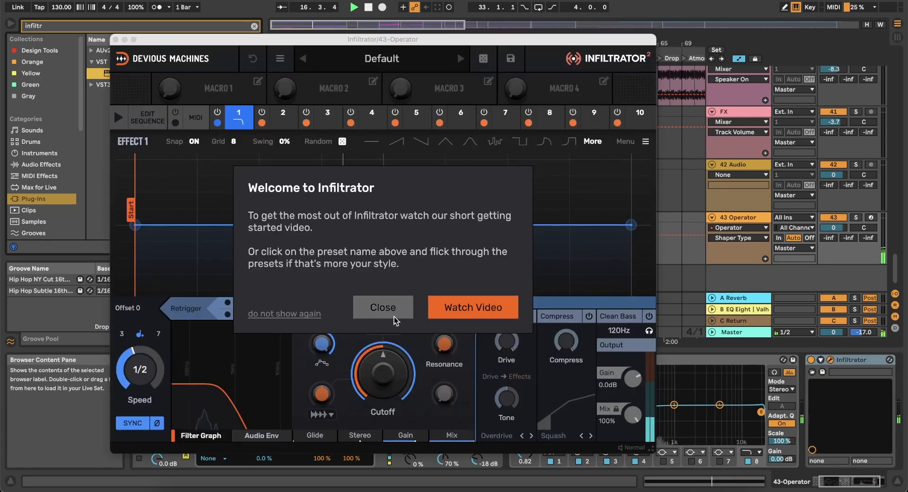
left_click(393, 310)
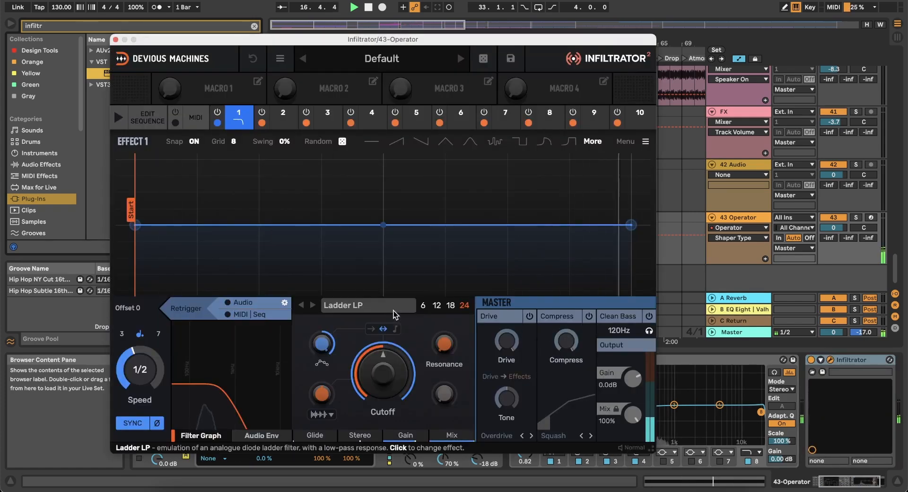
Audition the Faster Each Step and Grain Nation presets from Infiltrator's factory Modulation category, soloing the Operator track to hear them
left_click(418, 59)
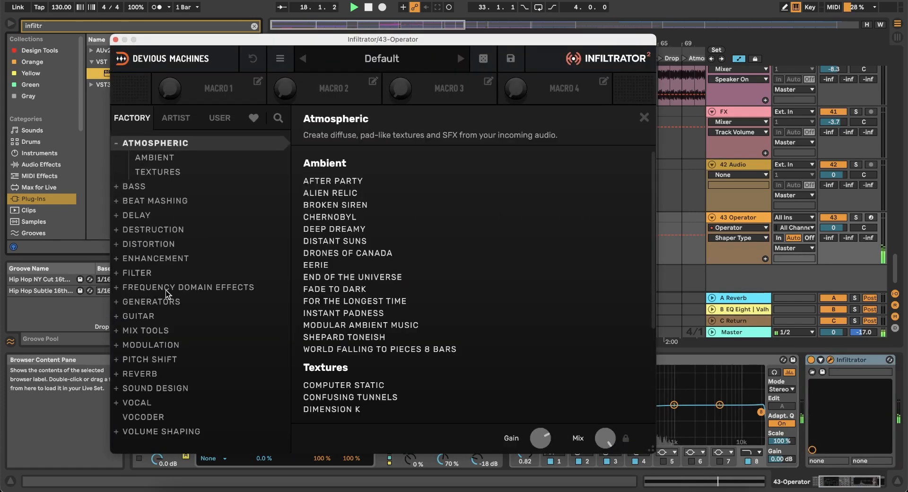
left_click(150, 344)
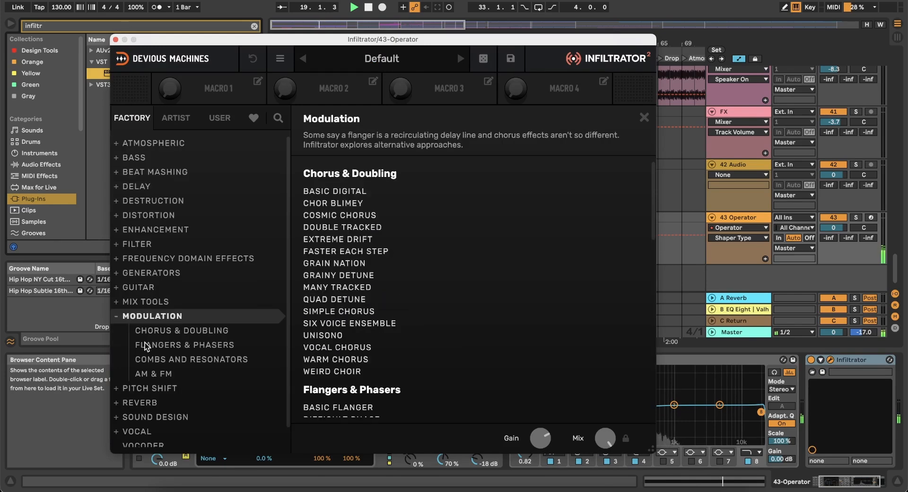
left_click(373, 251)
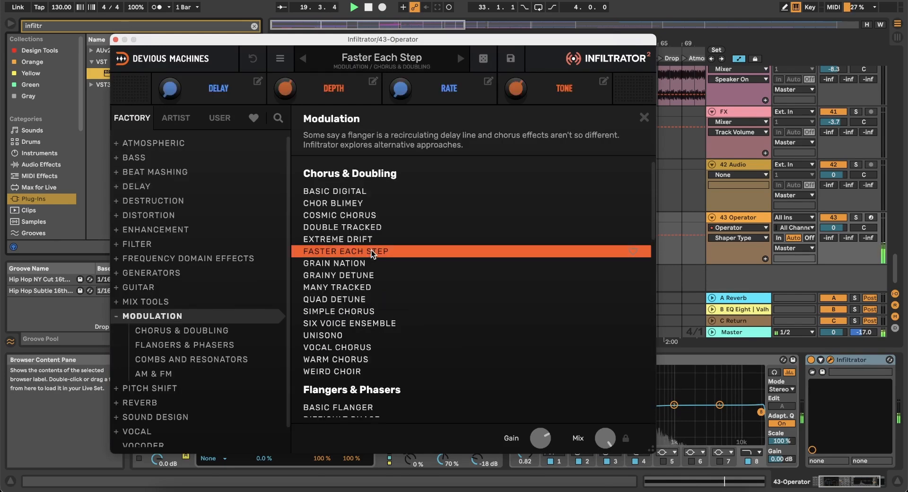
left_click(856, 218)
left_click(858, 217)
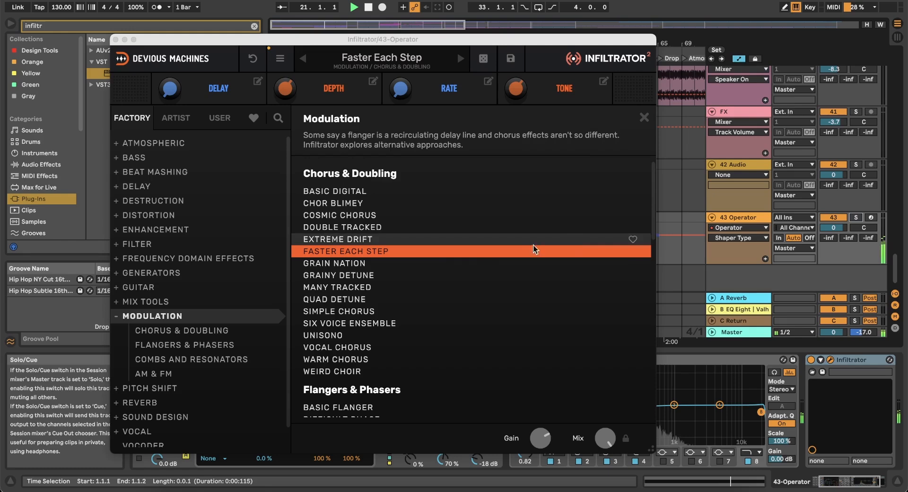
left_click(371, 263)
left_click(856, 218)
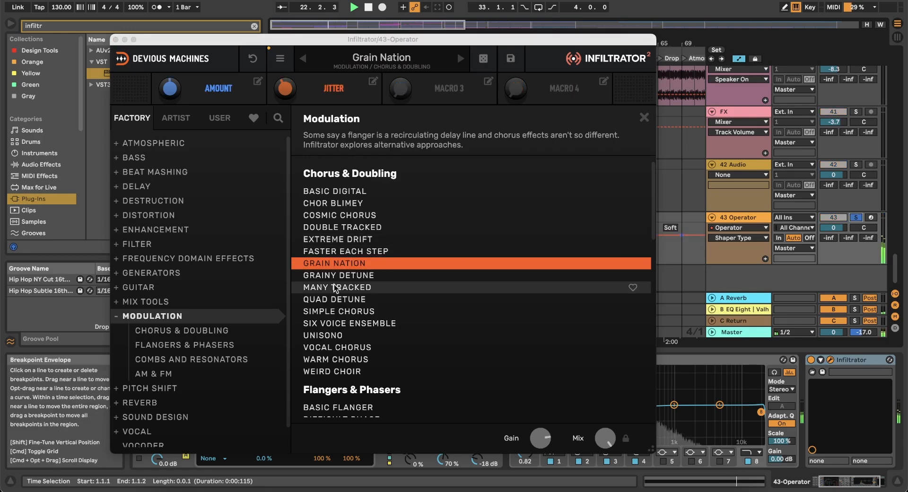
Audition Infiltrator's Grainy Detune and Simple Chorus presets, and load Grain Nation again for the Operator track
left_click(312, 287)
left_click(321, 277)
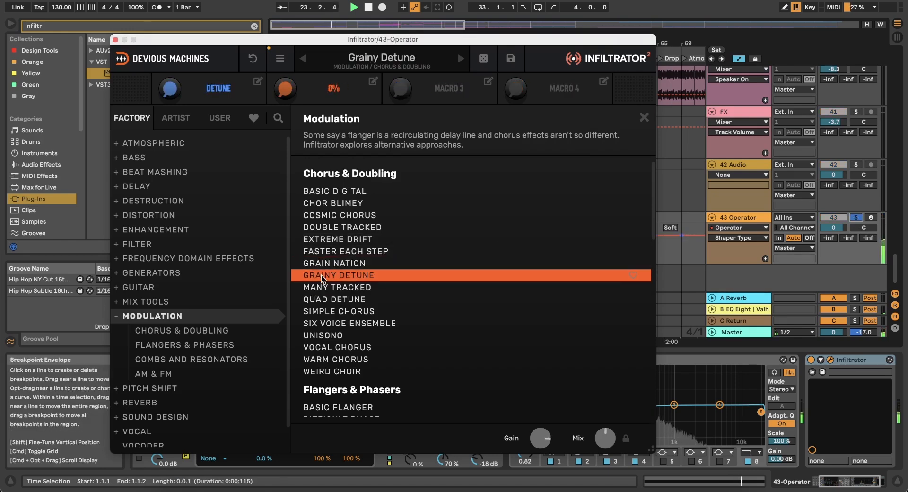
key("Down")
key("Down")
key("Down")
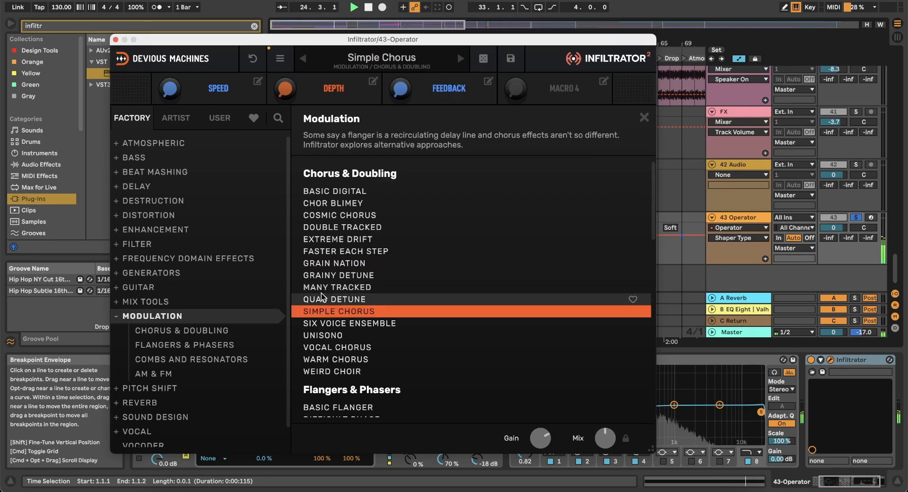
left_click(325, 263)
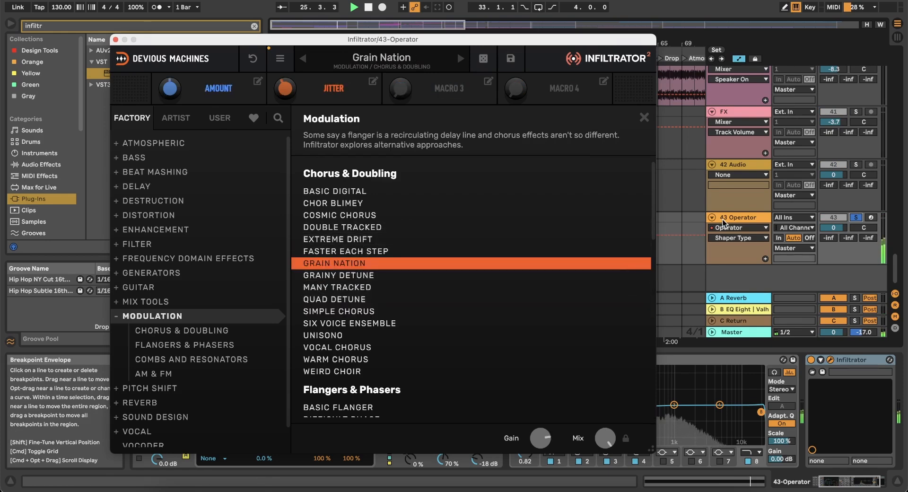
Unsolo the Operator track, close the Infiltrator window, and lower the track's volume to -3.1 dB
left_click(855, 217)
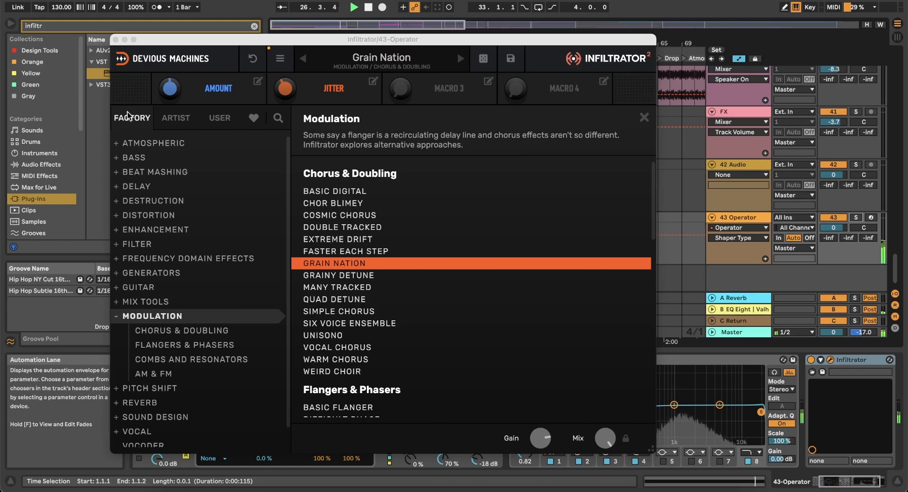
left_click(115, 40)
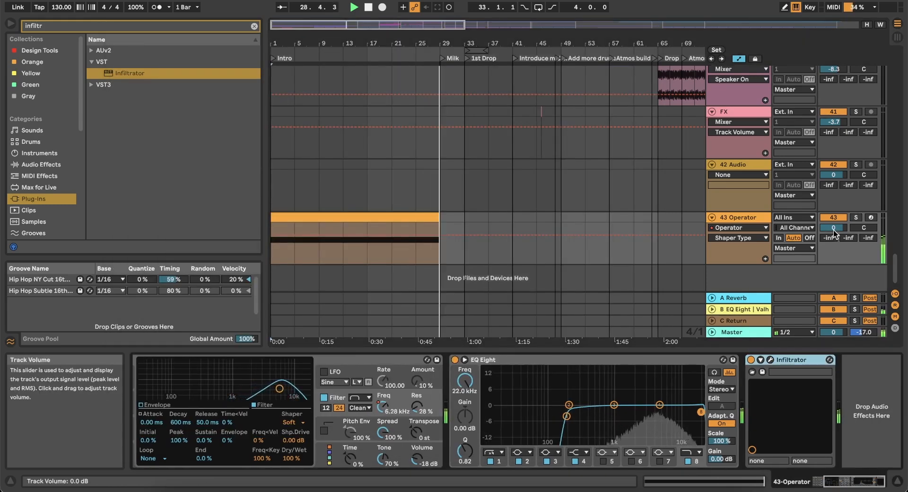
left_click_drag(833, 227, 834, 234)
scroll(465, 211, "up", 3)
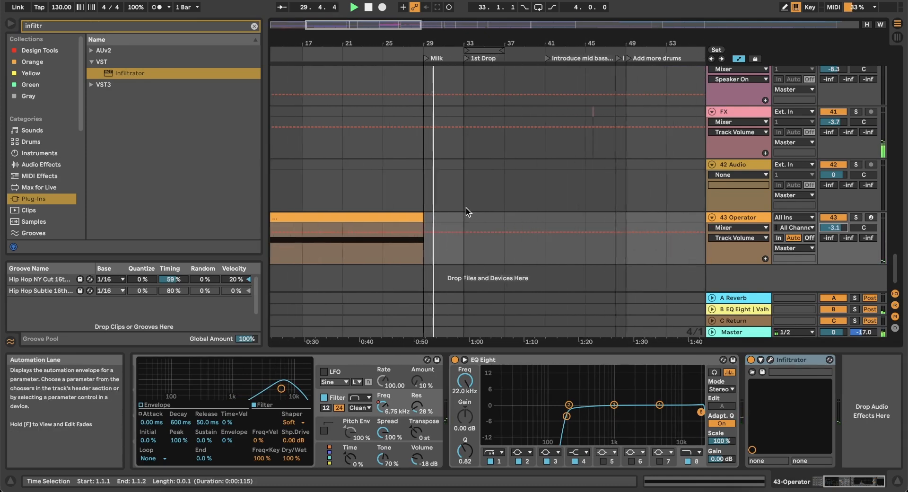
Listen to the transition into the Milk section and compare it with the soloed AIO - Polymerase reference track
left_click(415, 194)
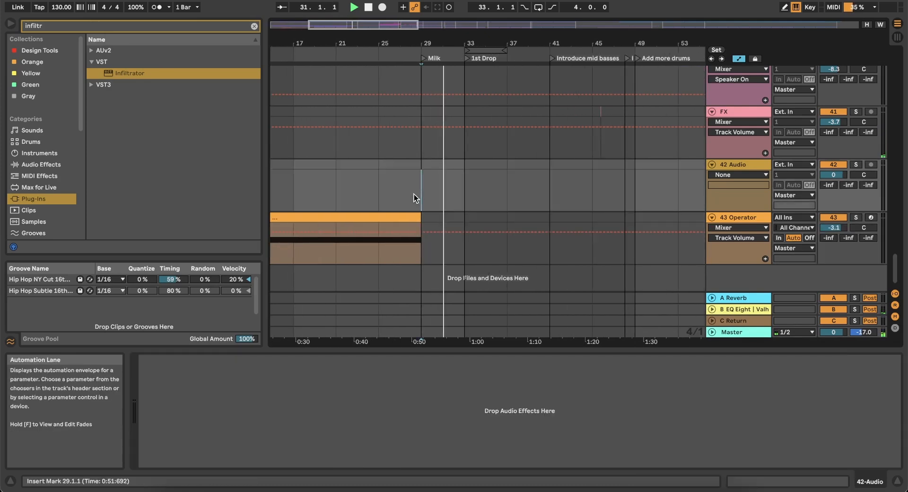
left_click(388, 193)
scroll(453, 197, "up", 20)
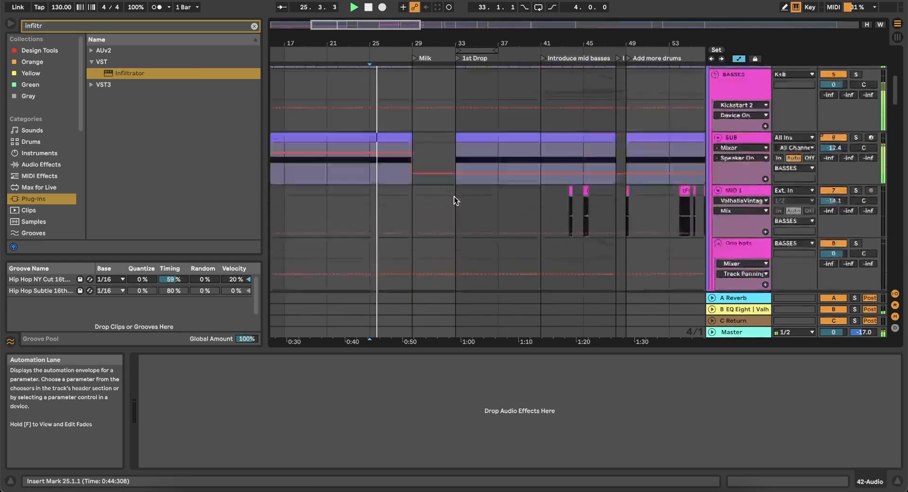
left_click(454, 196)
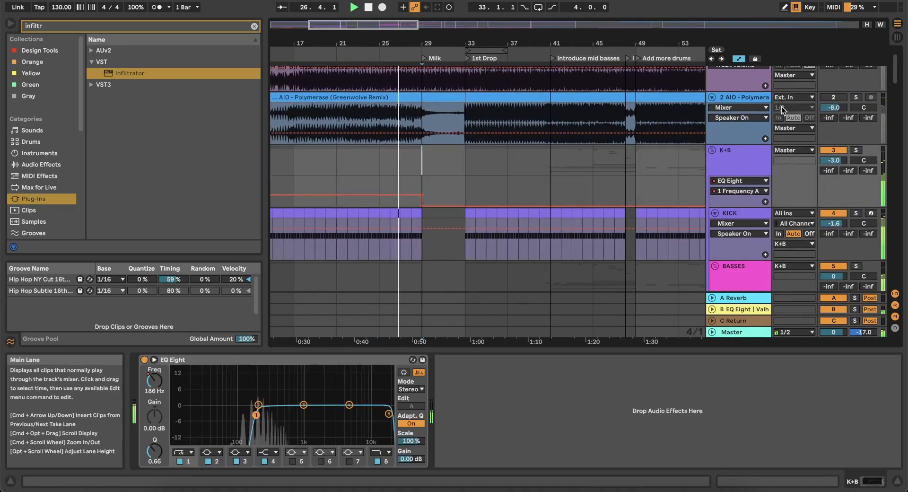
left_click(856, 97)
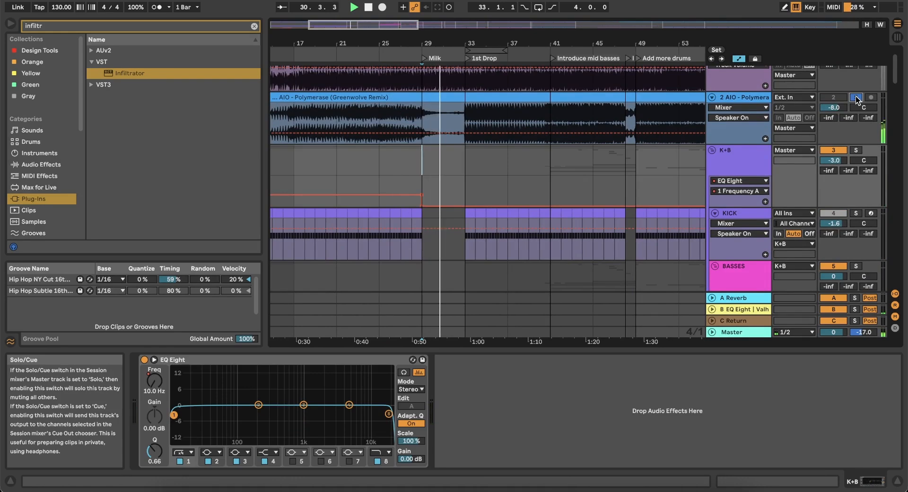
scroll(856, 97, "up", 2)
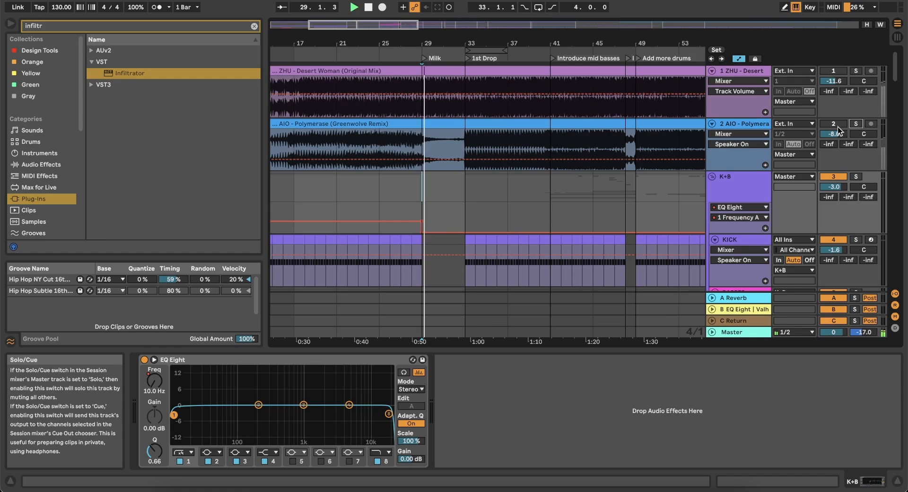
left_click(391, 190)
scroll(475, 185, "down", 1)
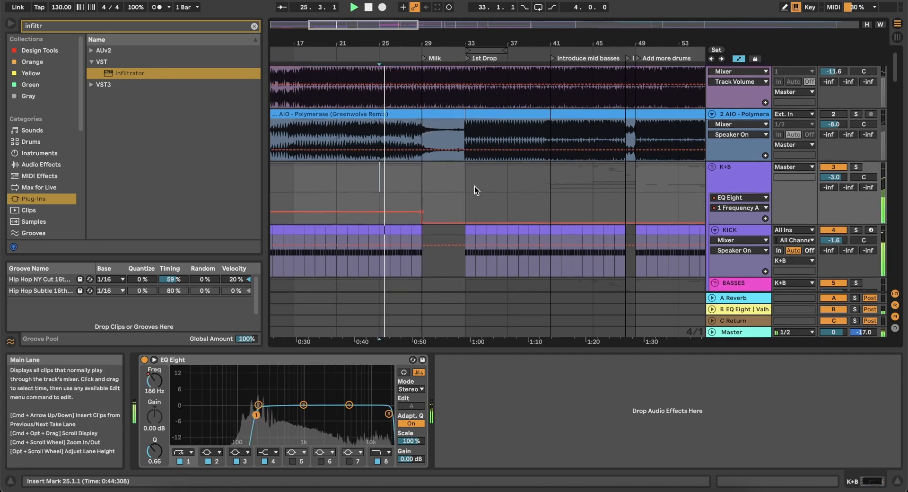
Duplicate the Drone pluck clip into the Milk section and trim the copy to end at bar 33
scroll(475, 185, "down", 5)
scroll(475, 186, "right", 2)
scroll(381, 172, "up", 5)
scroll(440, 200, "down", 10)
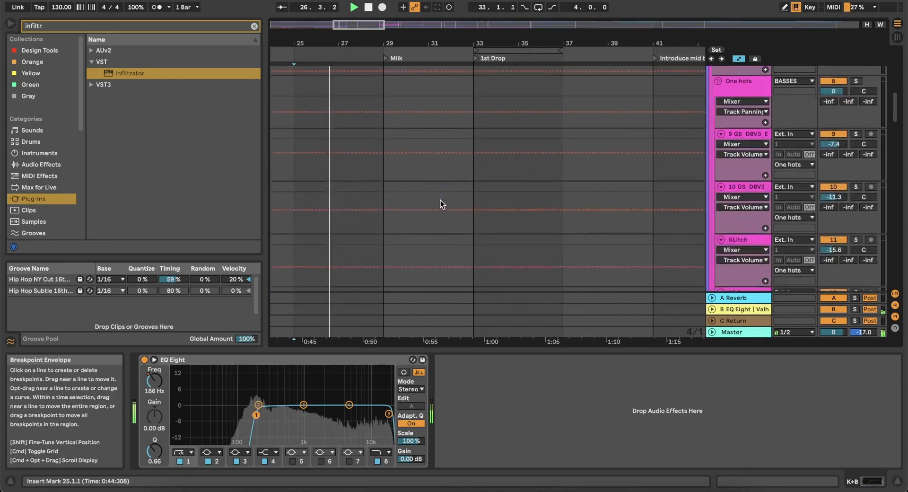
scroll(441, 200, "down", 15)
scroll(440, 200, "left", 3)
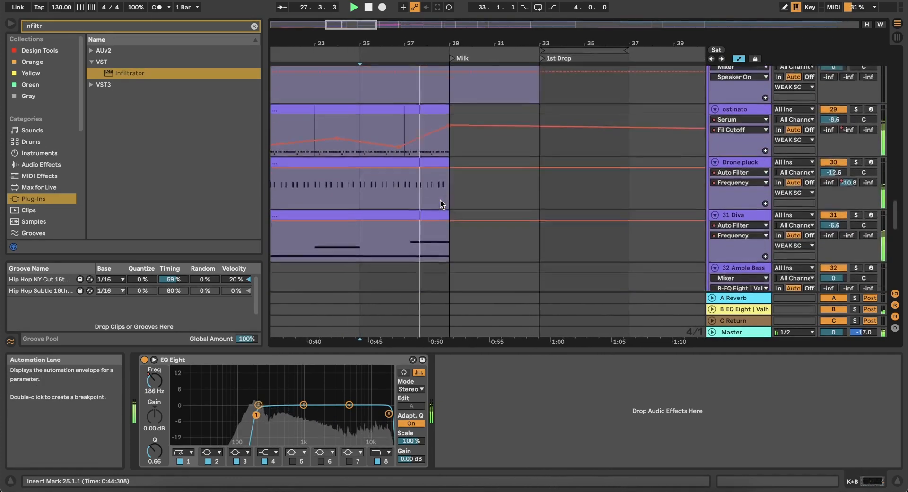
scroll(441, 200, "up", 2)
scroll(440, 200, "left", 1)
left_click(434, 136)
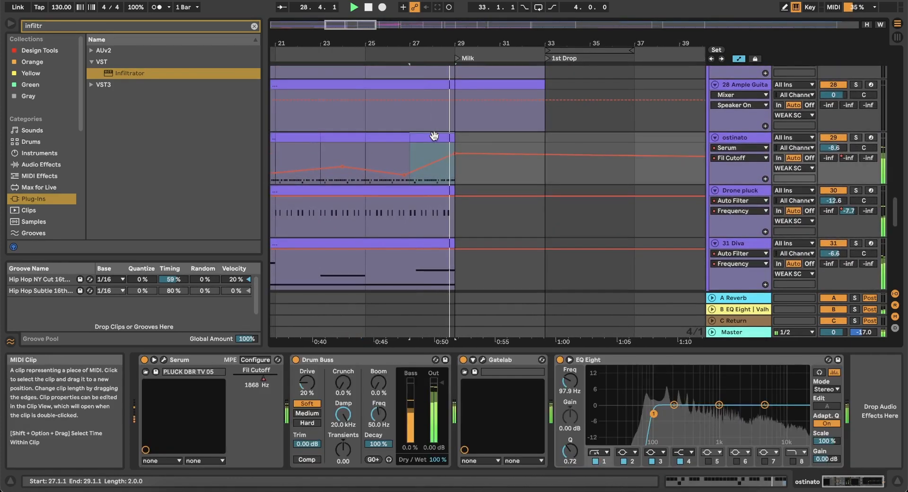
left_click(426, 191)
key("space")
key("space")
key("super+d")
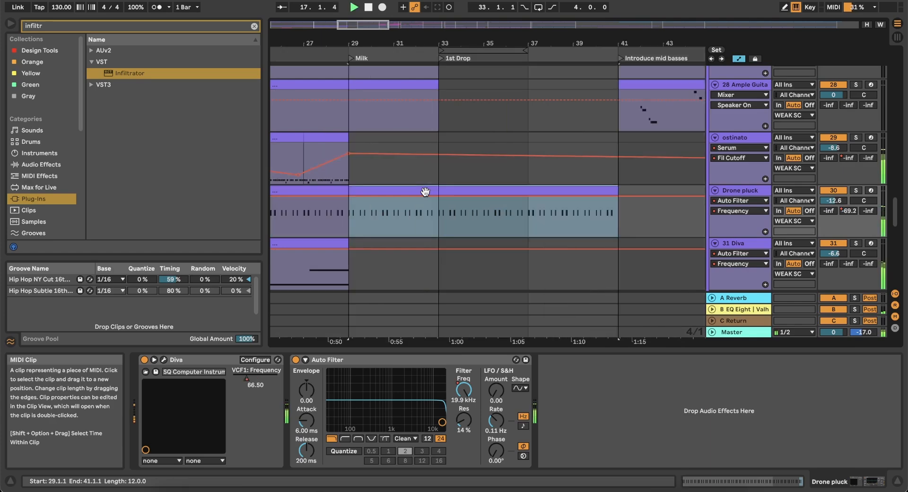
left_click_drag(614, 190, 434, 191)
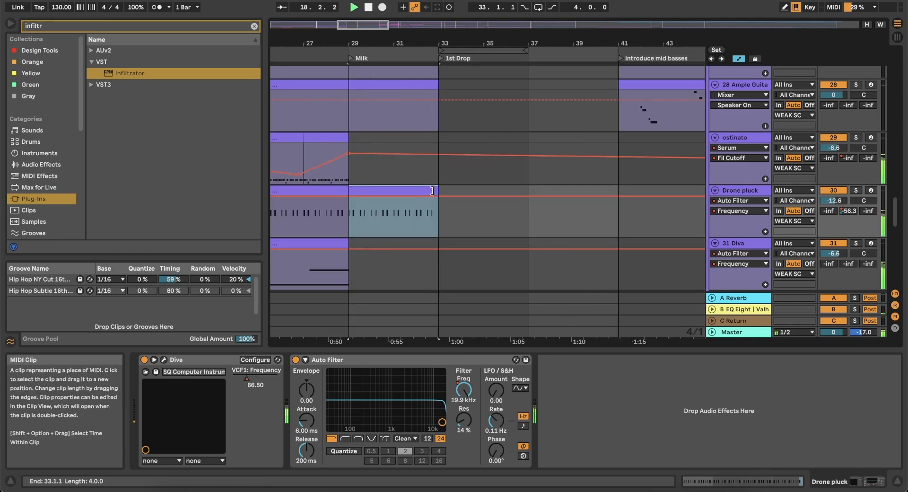
Automate Drone pluck's Auto Filter frequency to sweep down from 19.9 kHz at bar 29 to bar 33, and set the grid to 1/1
scroll(433, 191, "left", 5)
scroll(432, 192, "down", 5)
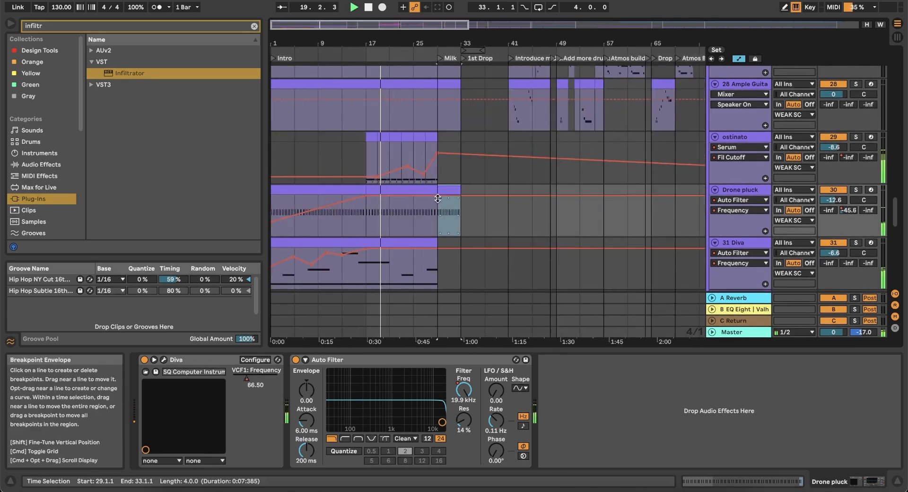
scroll(438, 198, "up", 5)
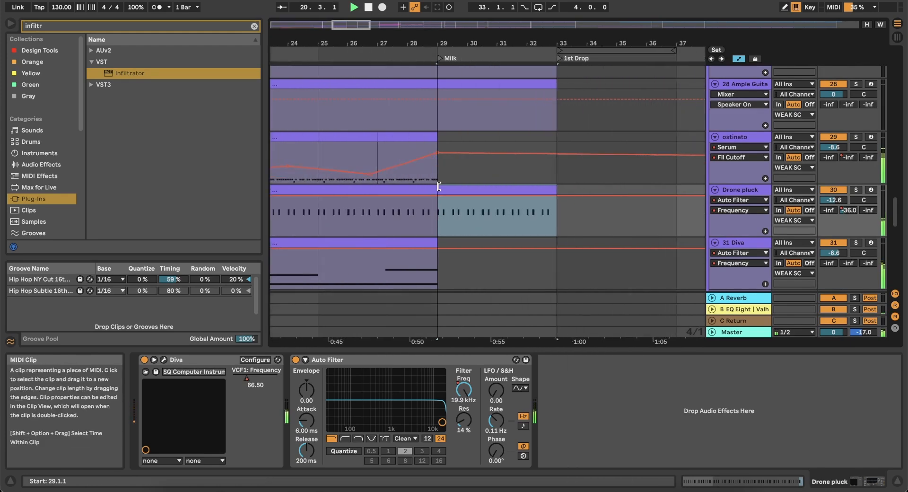
left_click(432, 209)
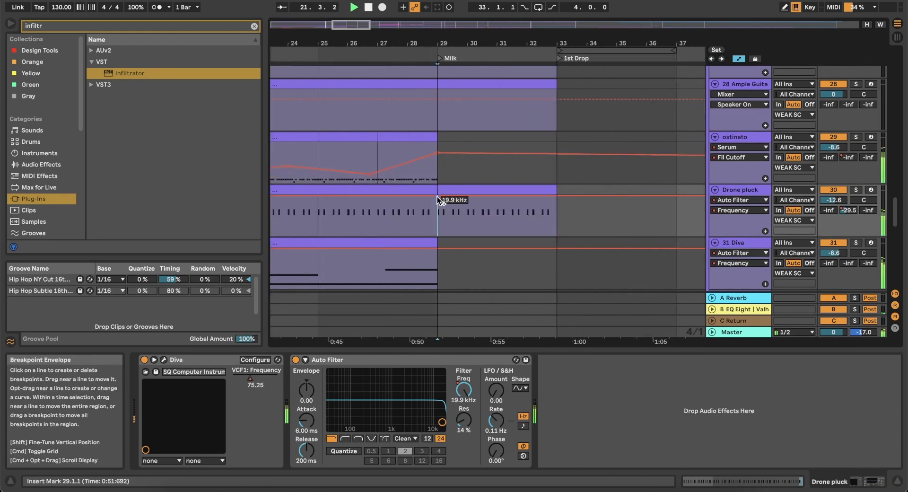
left_click_drag(554, 195, 553, 214)
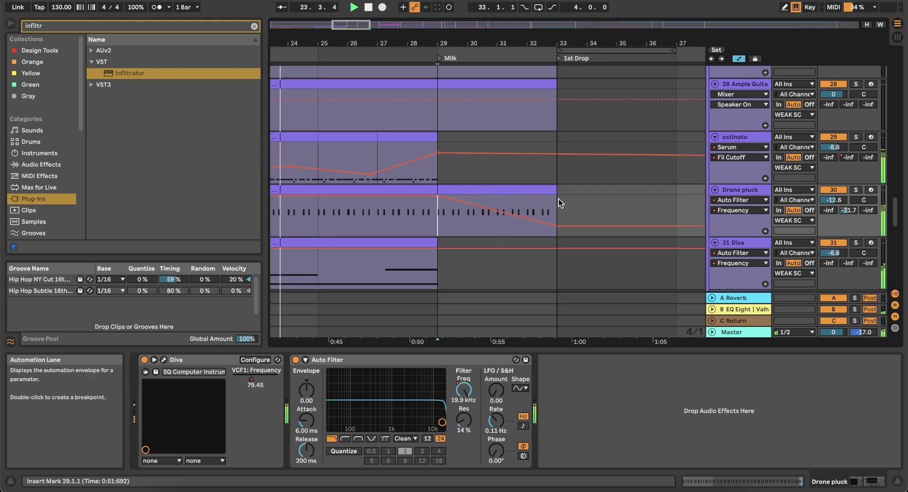
right_click(579, 200)
left_click(693, 306)
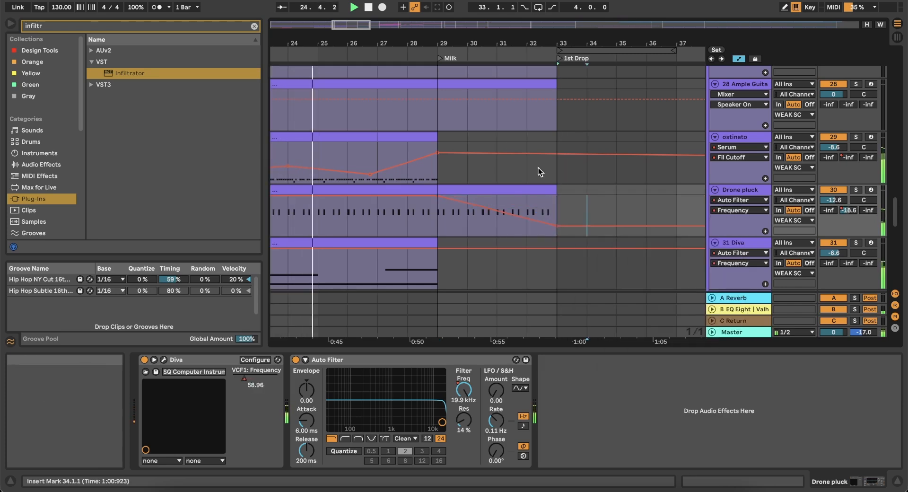
Try ending the Drone pluck clip at bar 31 with a steeper filter drop to 214 Hz, and revert to the straight sweep until bar 33
left_click_drag(442, 212, 509, 224)
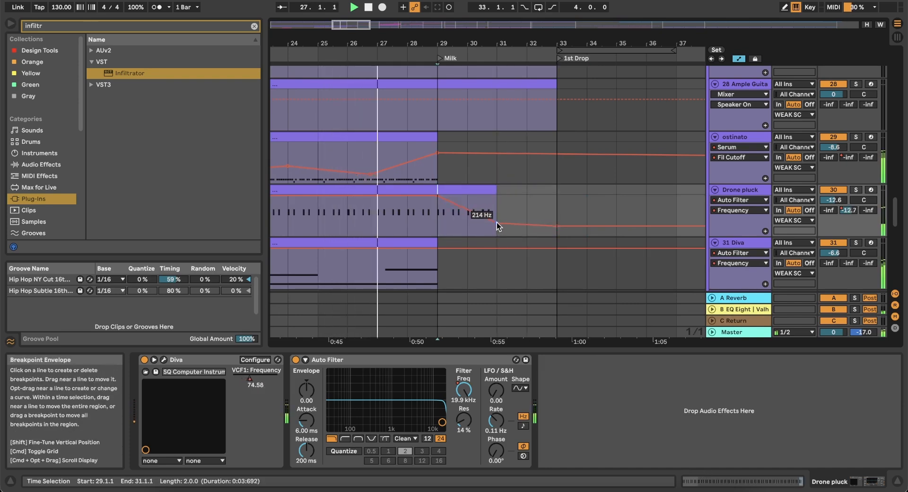
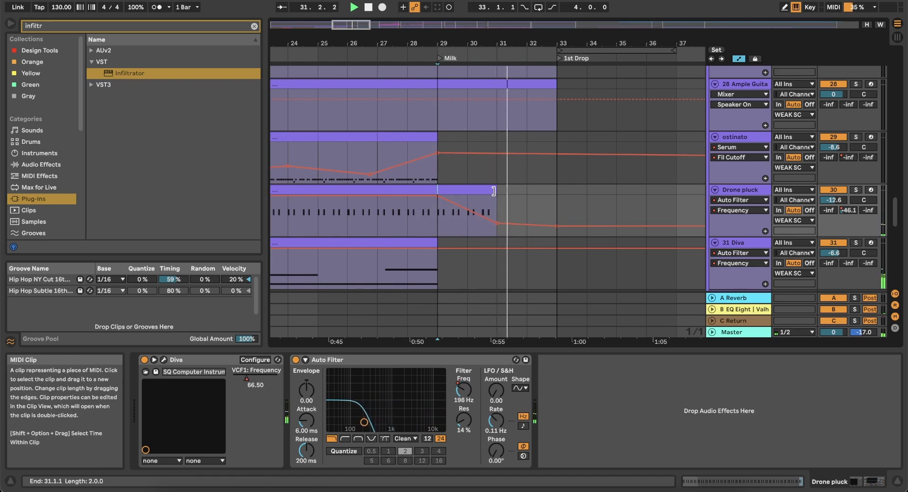
left_click_drag(494, 190, 544, 191)
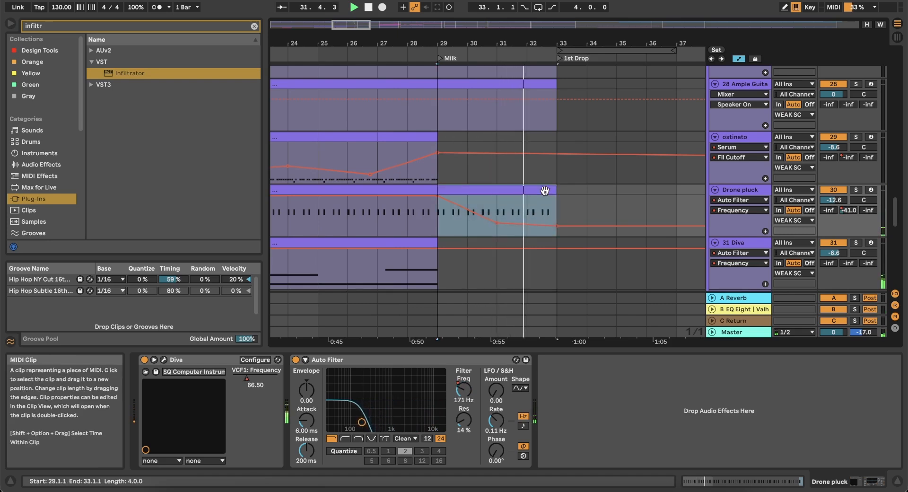
double_click(498, 229)
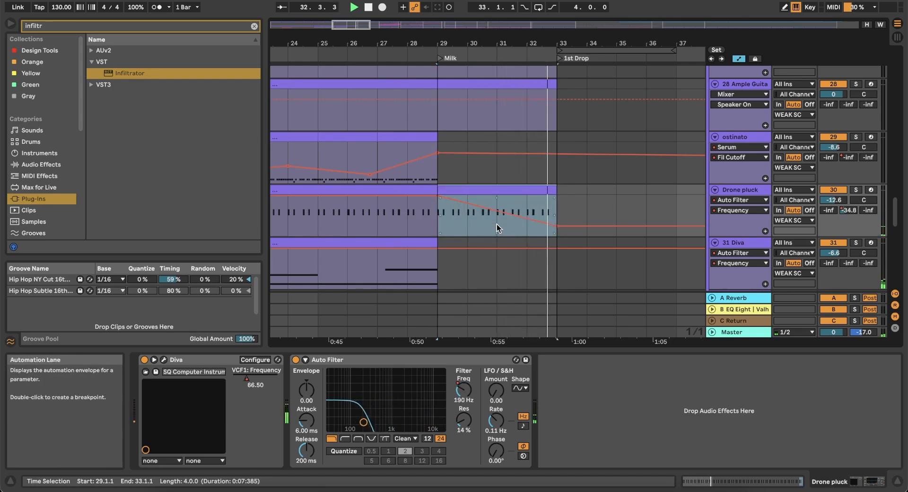
Play the transition from bar 28 and raise the SUB track's Speaker On automation back to on from bar 33, where the 1st Drop starts
left_click(400, 216)
scroll(503, 171, "up", 10)
scroll(502, 171, "down", 10)
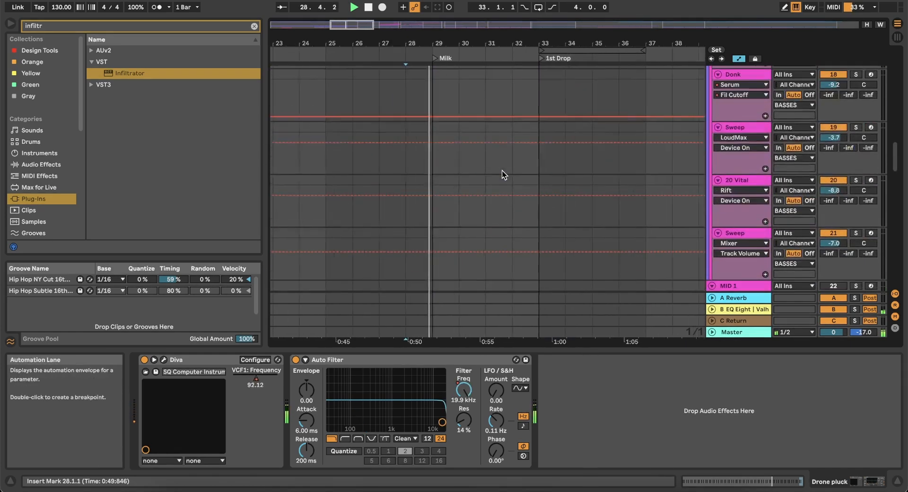
scroll(502, 171, "down", 5)
scroll(502, 171, "down", 5)
scroll(450, 152, "up", 3)
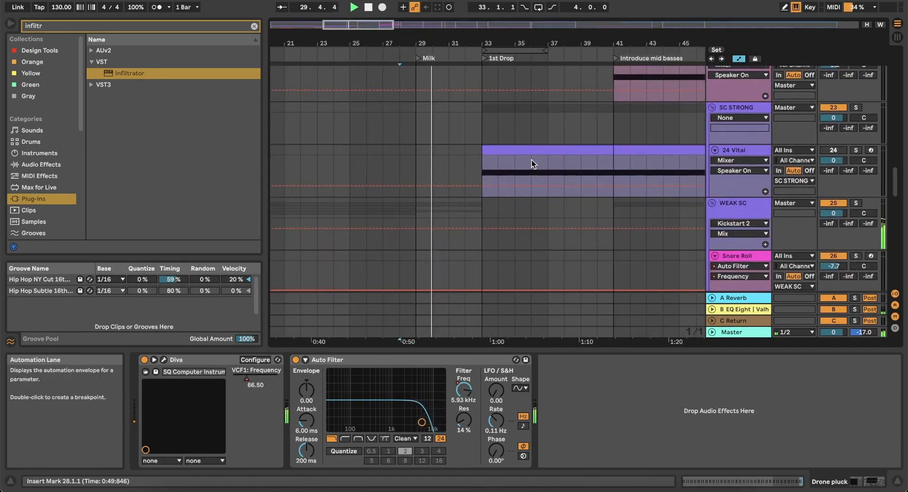
scroll(531, 159, "up", 15)
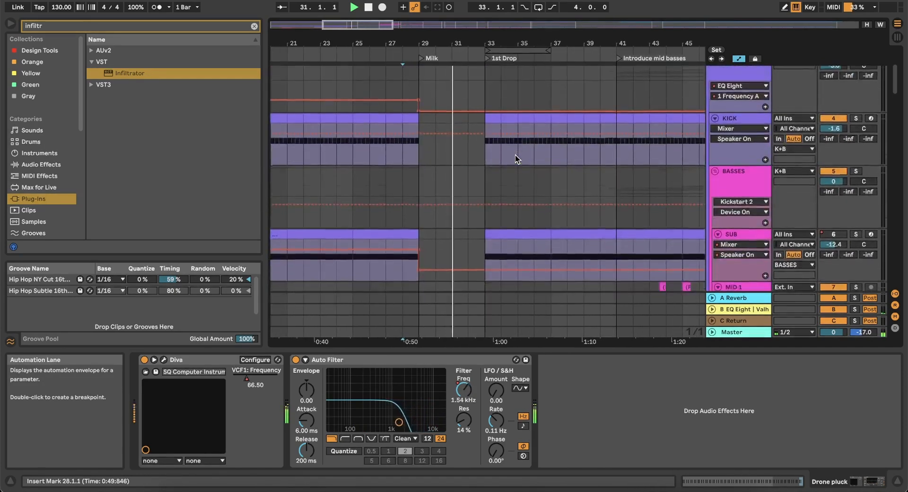
scroll(515, 155, "down", 2)
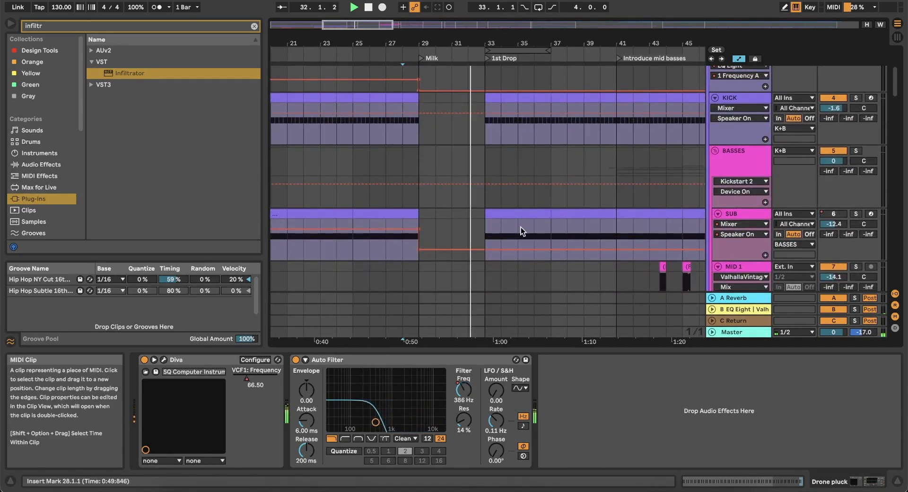
left_click(486, 247)
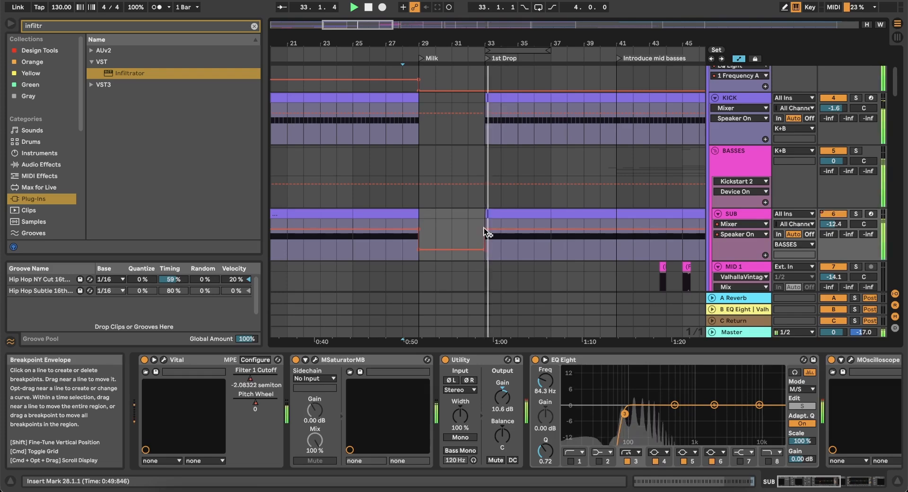
Look through the bass tracks and the Operator track around the Milk section and 1st Drop, and stop playback
left_click(381, 157)
scroll(472, 175, "down", 6)
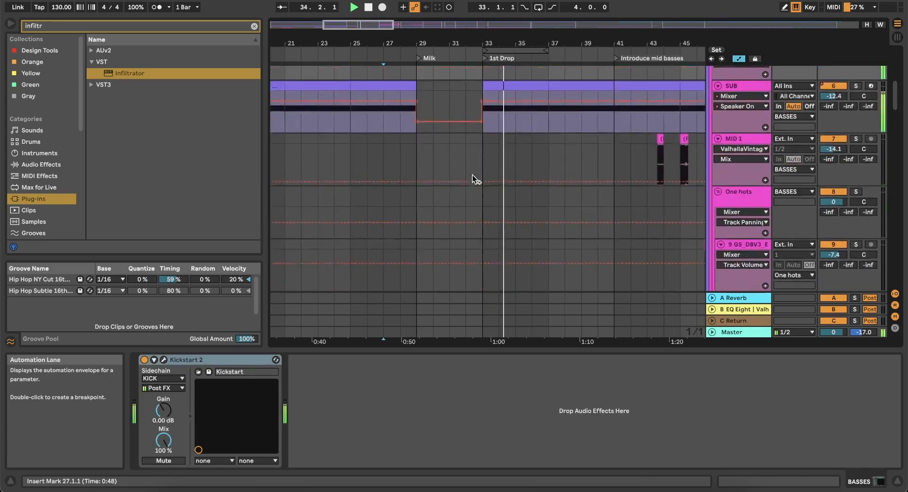
scroll(473, 176, "down", 5)
left_click(391, 141)
scroll(391, 141, "down", 15)
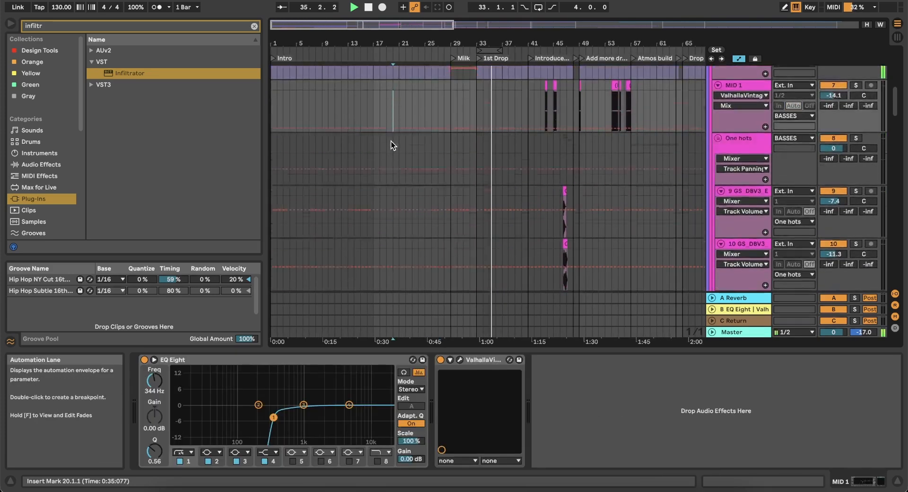
scroll(449, 171, "up", 15)
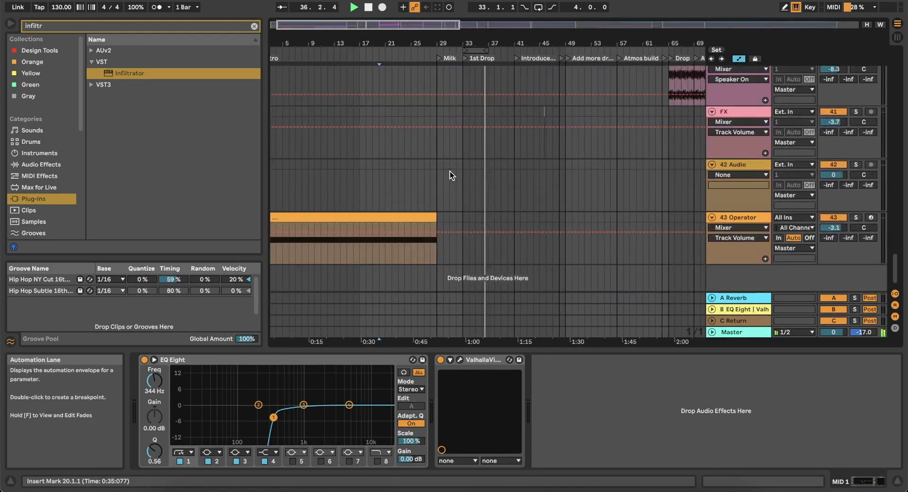
scroll(450, 171, "up", 10)
key("space")
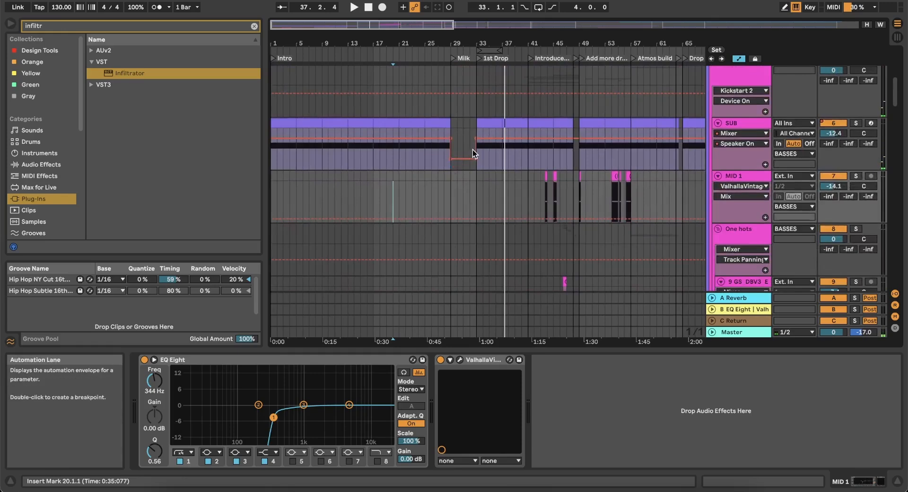
Show the Vital Filter 1 Cutoff automation on the SUB track and raise the breakpoint just after 33.2
scroll(473, 149, "up", 4)
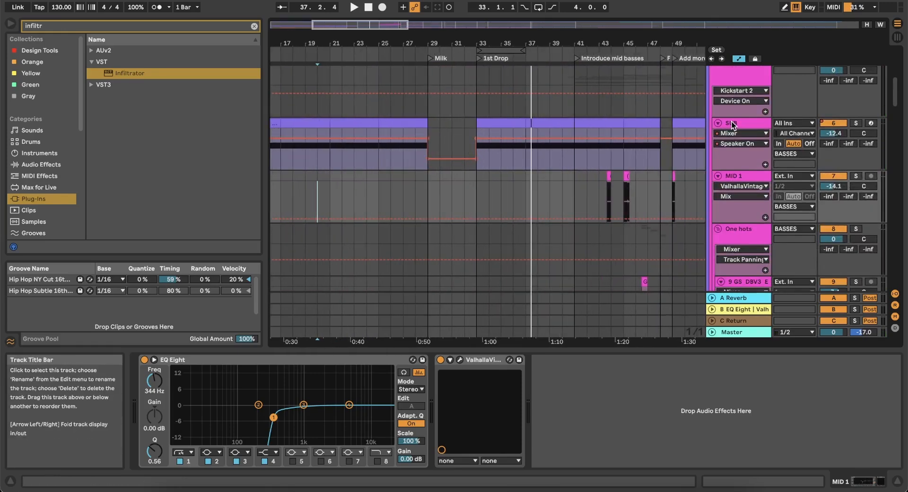
left_click(728, 123)
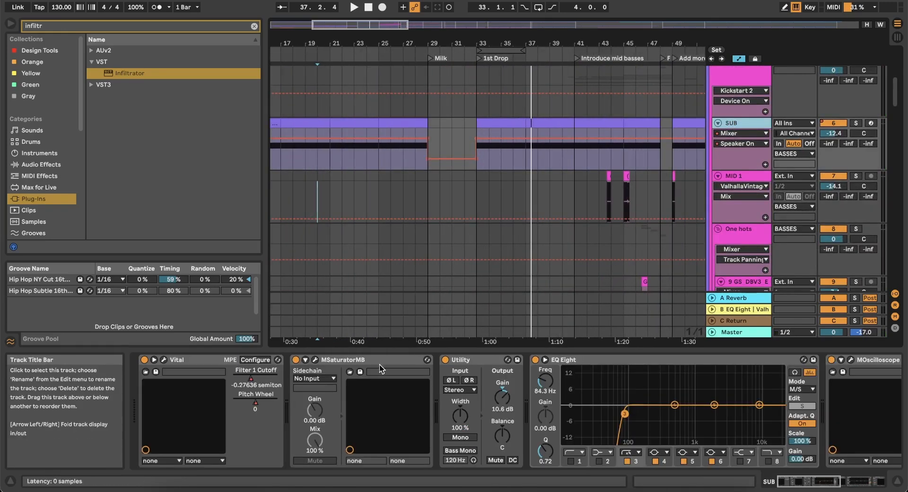
left_click(252, 382)
scroll(482, 143, "up", 5)
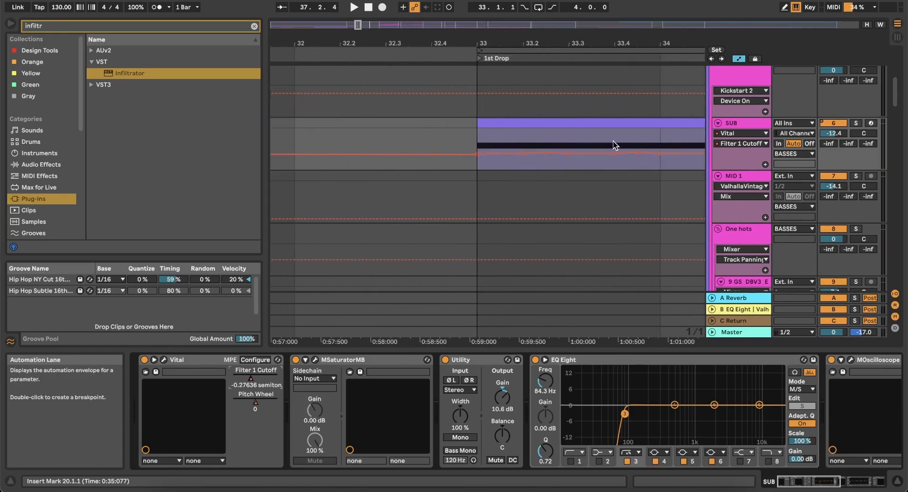
mouse_move(545, 151)
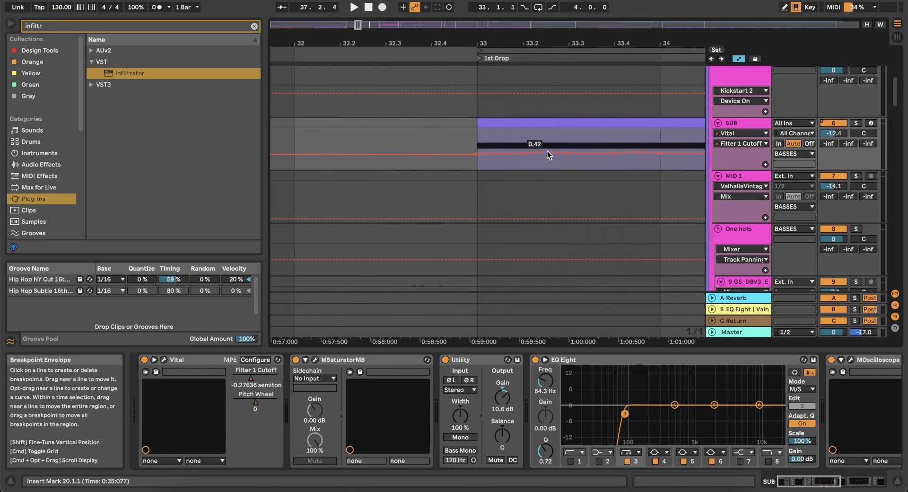
left_click_drag(546, 153, 546, 147)
left_click(485, 142)
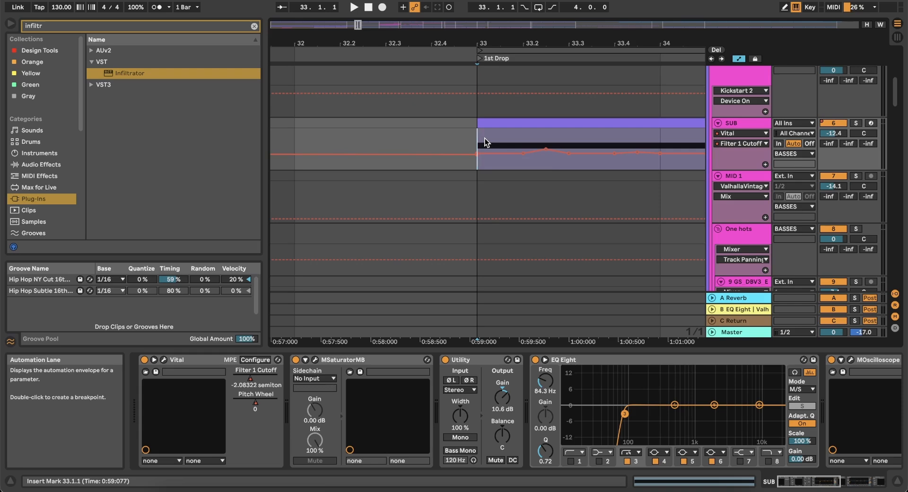
Play from bar 33 and raise SUB's cutoff breakpoint near the end of bar 33 to a later peak of 0.51
key("space")
key("space")
key("space")
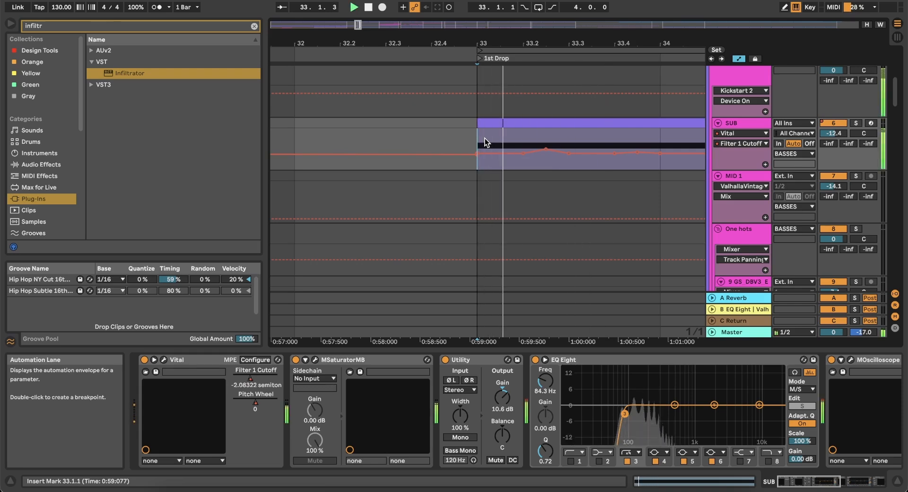
scroll(484, 144, "right", 3)
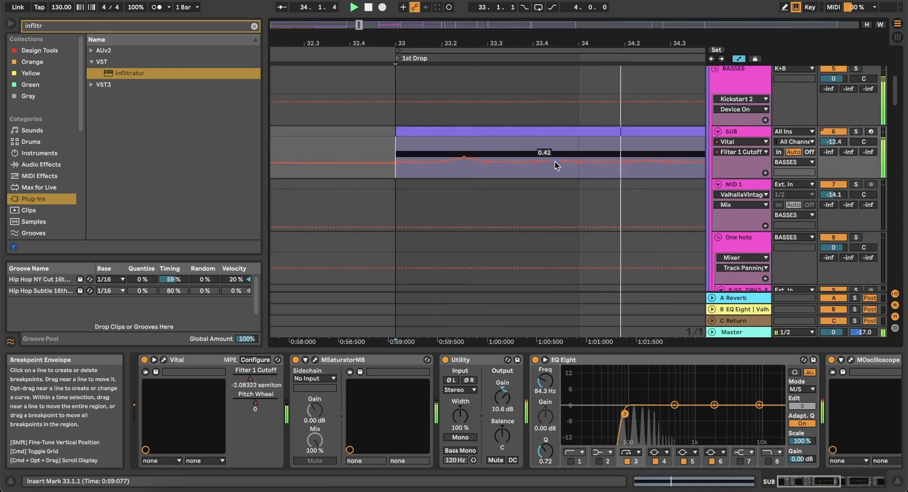
left_click_drag(557, 163, 558, 157)
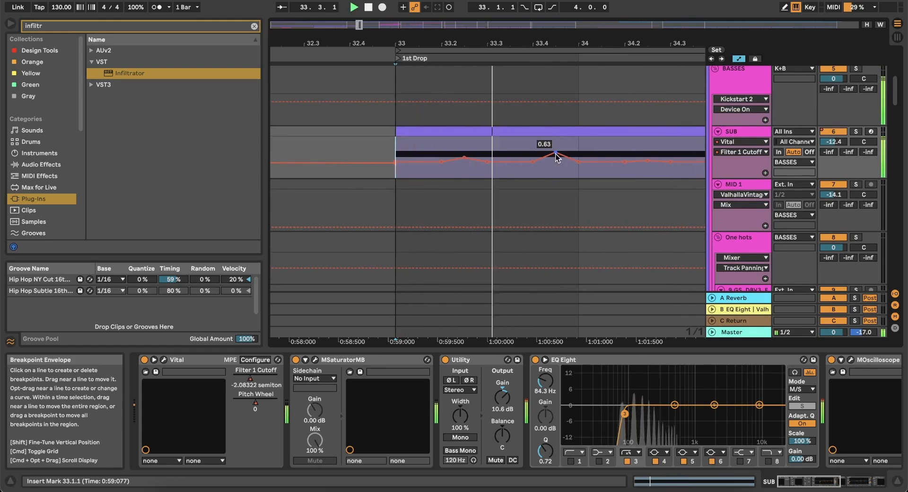
left_click_drag(556, 154, 563, 157)
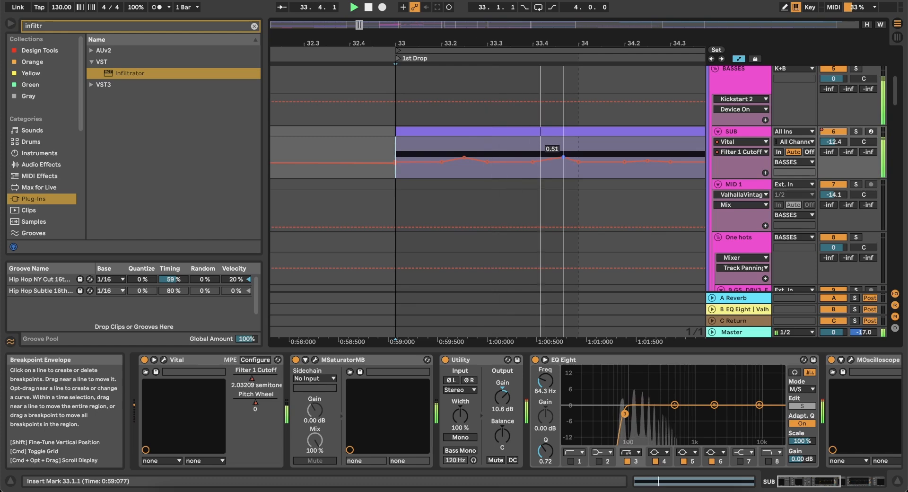
scroll(563, 158, "down", 5)
scroll(564, 158, "right", 3)
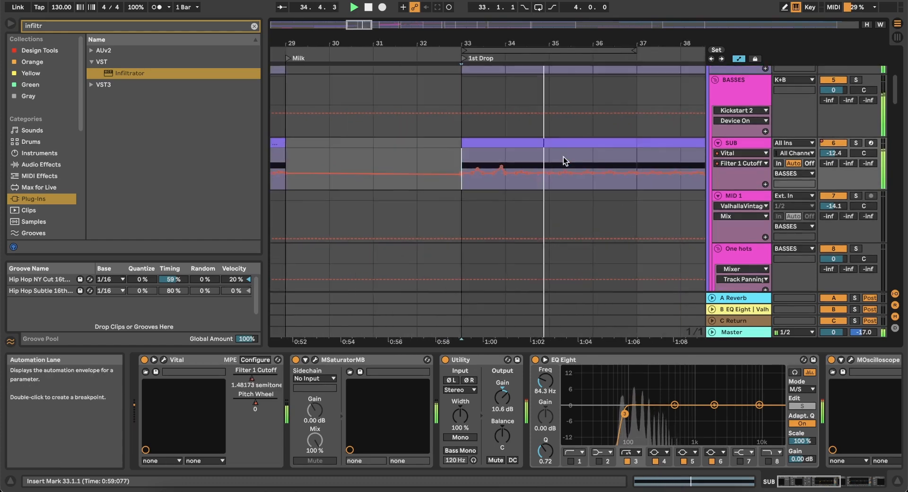
scroll(556, 162, "up", 4)
key("space")
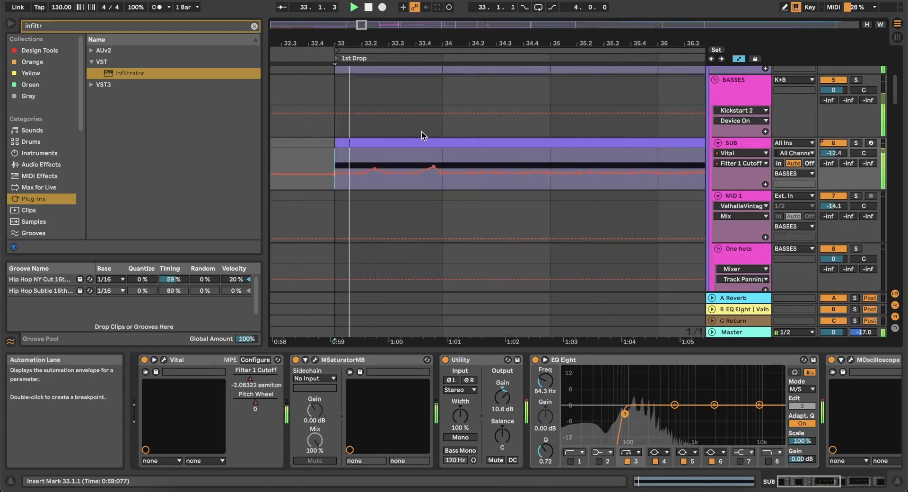
Raise SUB's cutoff breakpoints within bar 34 into two more peaks and slightly lower the one at the end of bar 33 during playback
left_click_drag(536, 171, 535, 167)
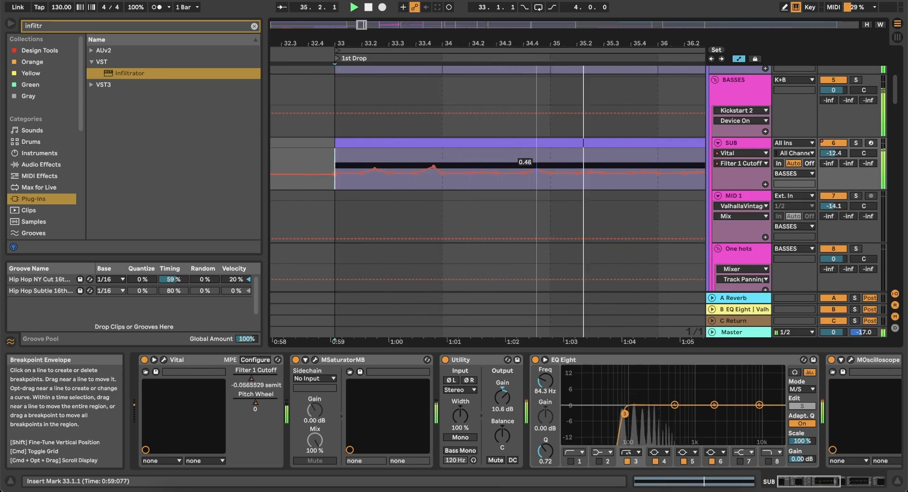
left_click_drag(537, 170, 543, 167)
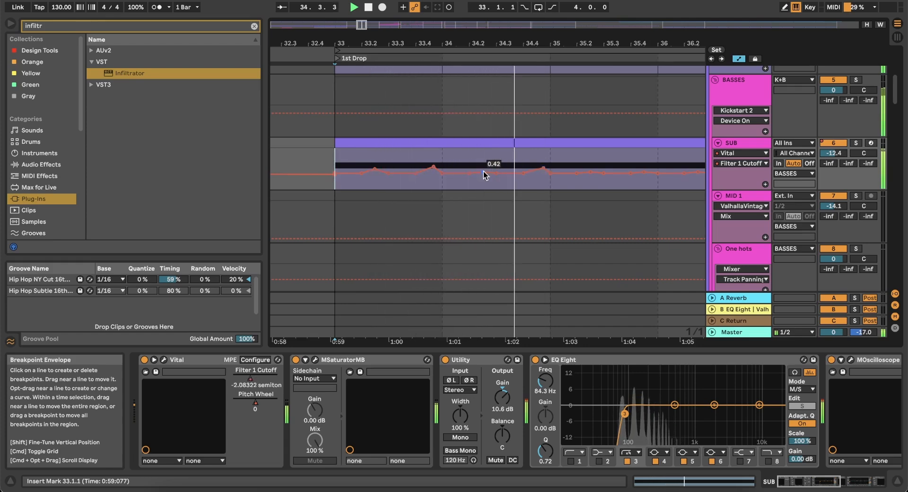
left_click_drag(485, 175, 483, 167)
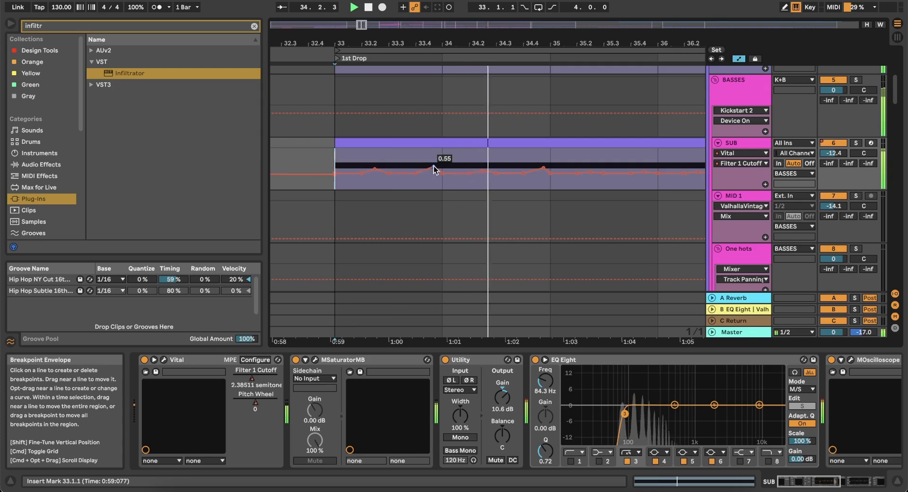
left_click_drag(433, 166, 433, 167)
key("space")
key("space")
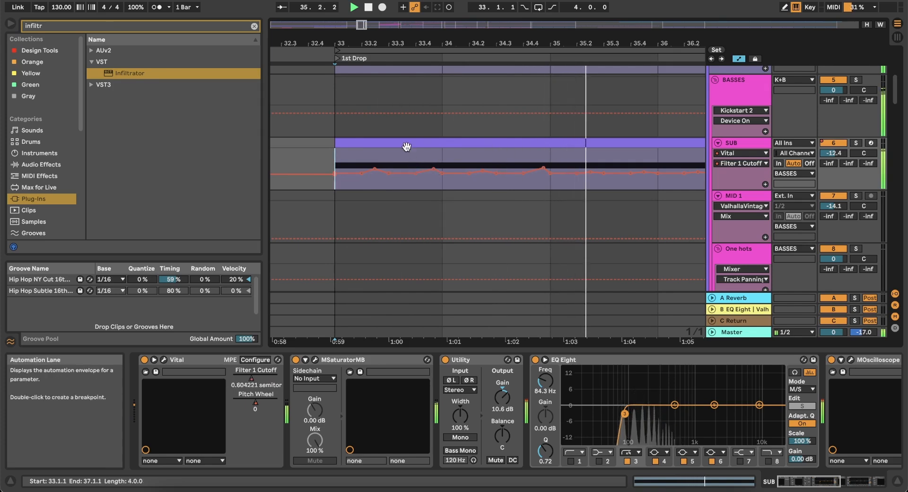
Examine the Pitch Wheel automation on the SUB track around the 1st Drop and return to Filter 1 Cutoff
scroll(402, 151, "down", 5)
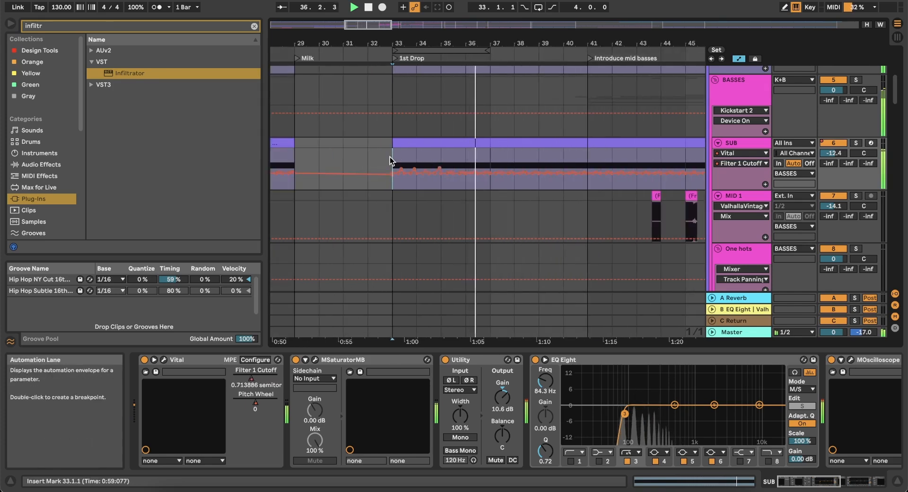
left_click_drag(391, 160, 448, 161)
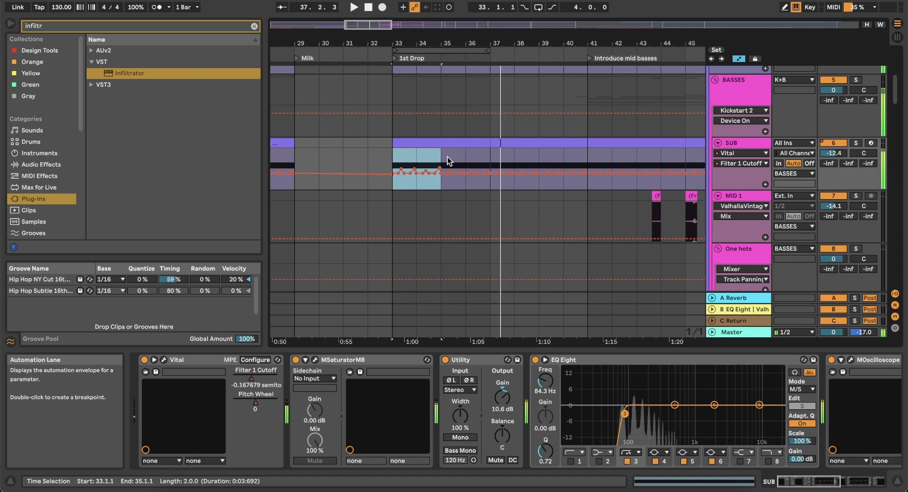
key("space")
left_click(255, 405)
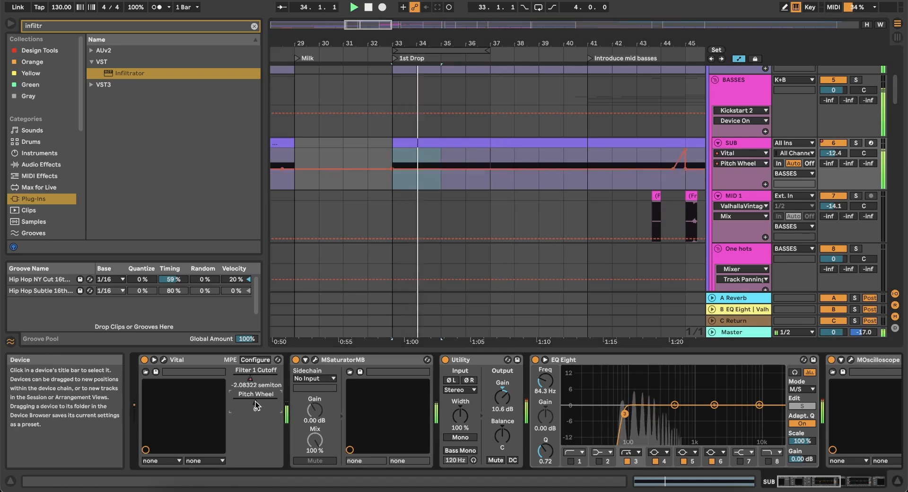
left_click(376, 156)
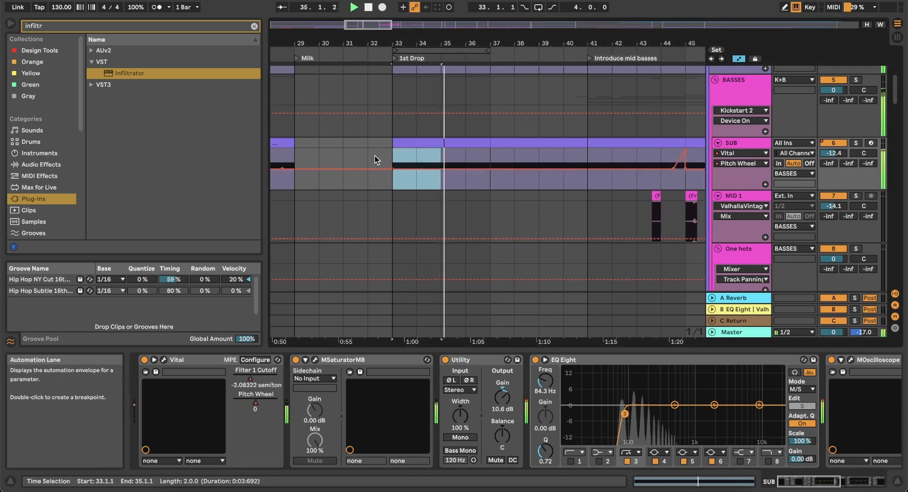
left_click(254, 381)
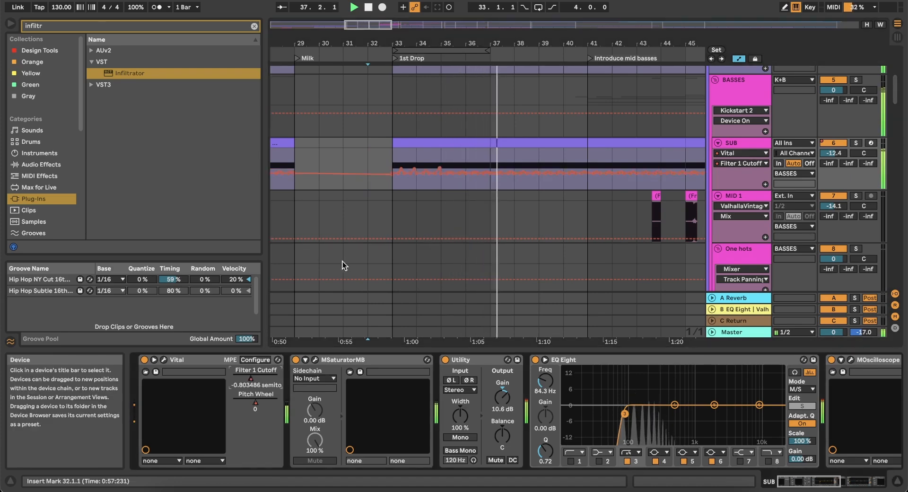
Duplicate SUB's two-bar section with the cutoff automation from bars 33 to 35 repeatedly until bar 113, where Synth atmos starts
left_click_drag(395, 158, 440, 158)
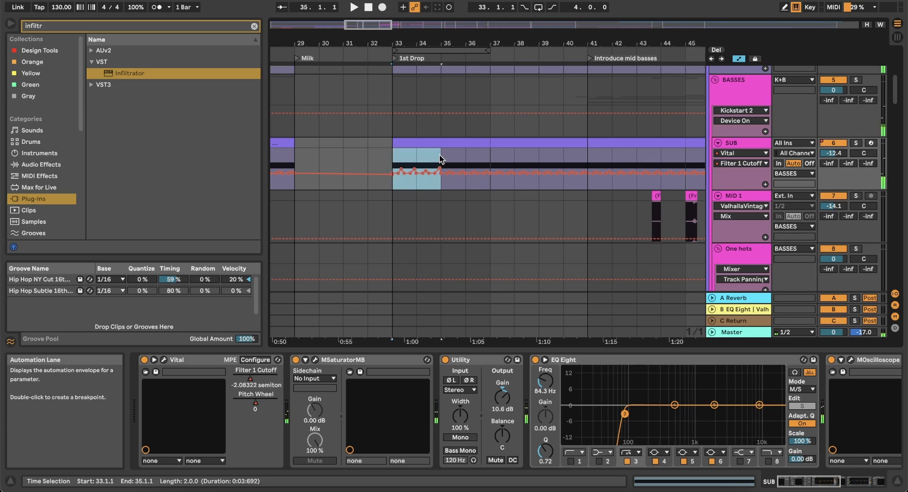
key("super+d")
key("super+d")
key("super+d")
key("super+d")
key("super+d")
key("super+d")
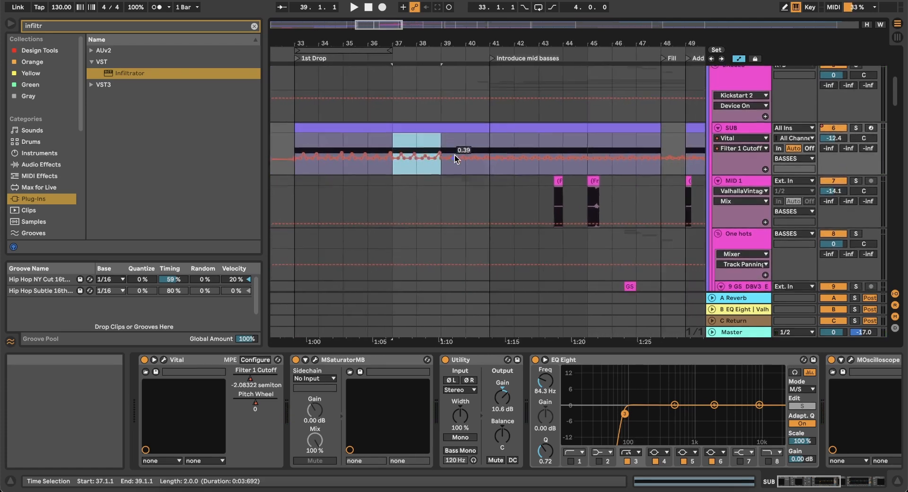
scroll(455, 154, "right", 1)
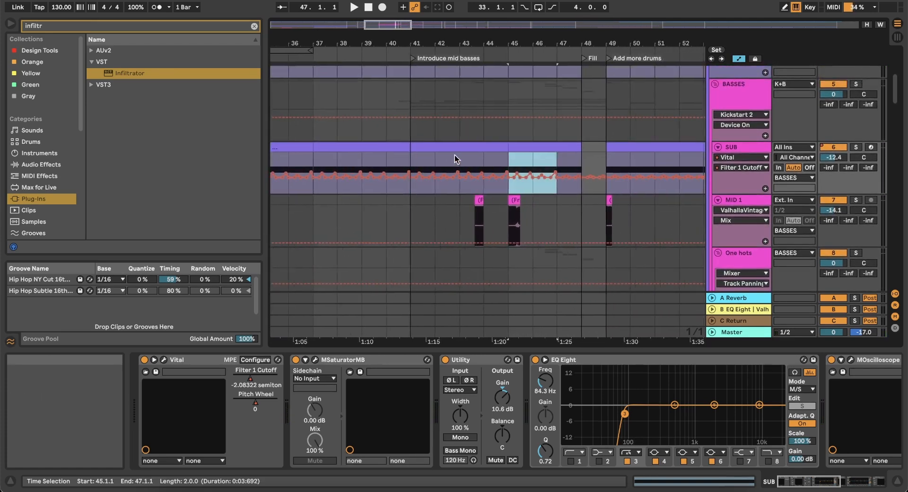
key("super+d")
scroll(526, 161, "right", 3)
scroll(526, 161, "down", 5)
key("super+d")
key("super+d")
key("super+d")
key("super+d")
key("super+d")
key("super+d")
key("super+d")
key("super+d")
key("super+d")
key("super+d")
key("super+d")
key("super+d")
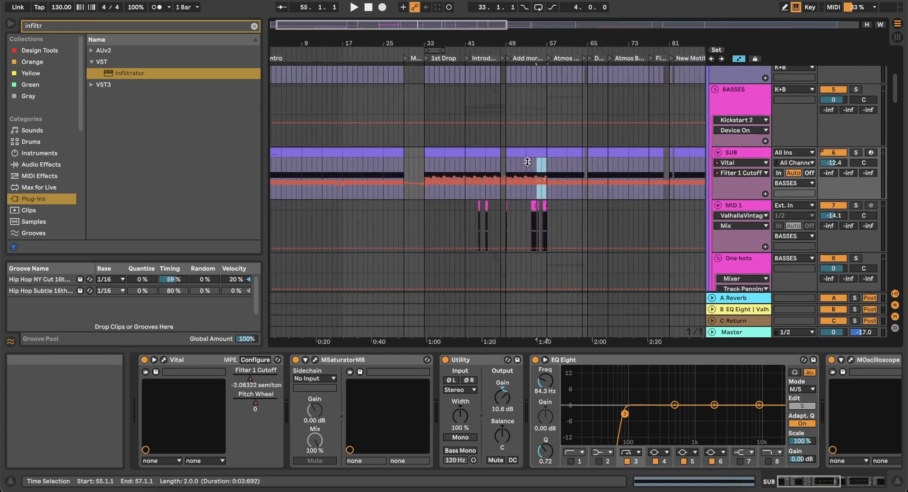
key("super+d")
key("super+d")
key("super+d")
key("super+d")
key("super+d")
key("super+d")
key("super+d")
key("super+d")
key("super+d")
key("super+d")
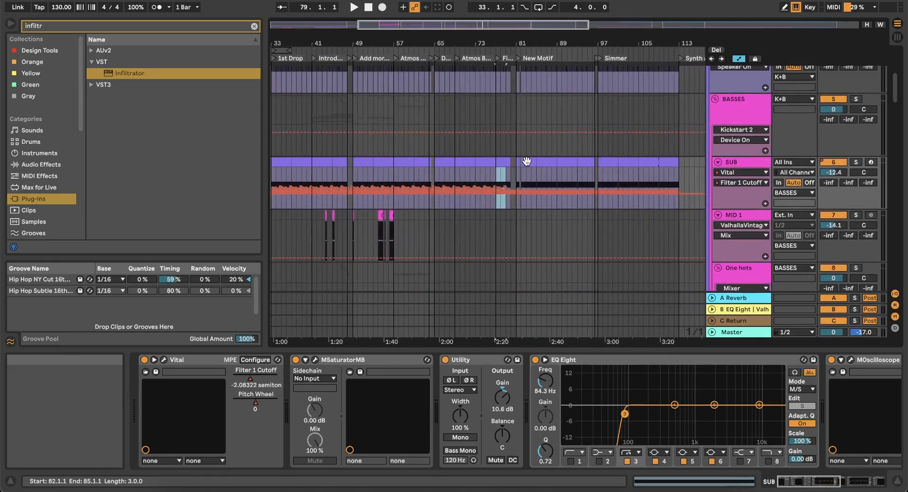
key("super+d")
key("super+d")
key("super+d")
key("super+d")
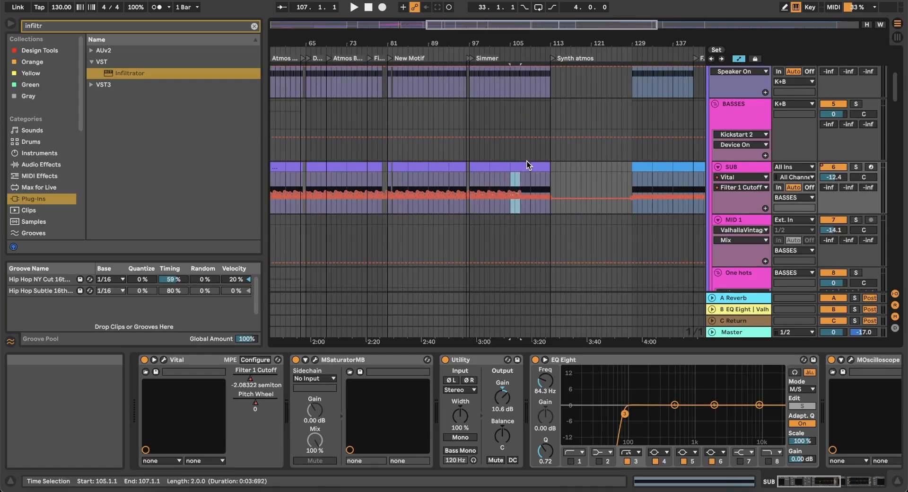
scroll(494, 166, "right", 5)
scroll(498, 168, "down", 1)
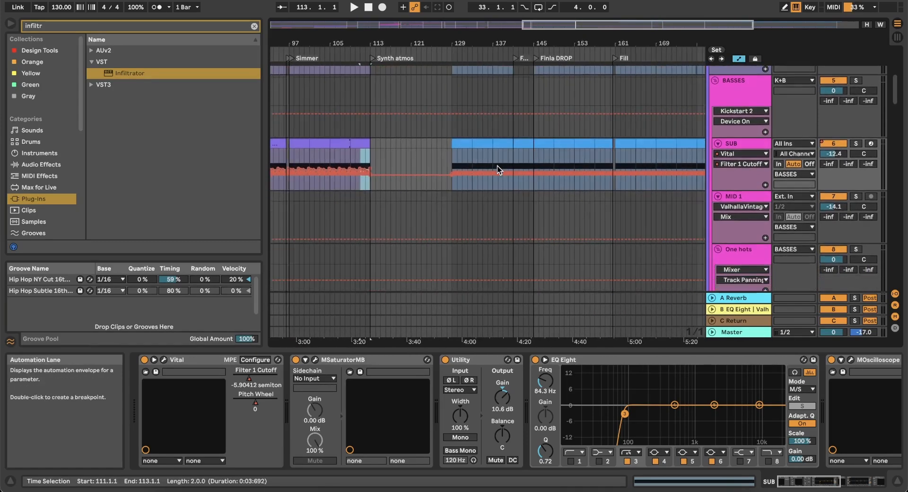
Play from the 1st Drop, copy SUB's four bars from bar 33 to 37, paste them at bar 1 and duplicate them until bar 29
scroll(379, 149, "left", 20)
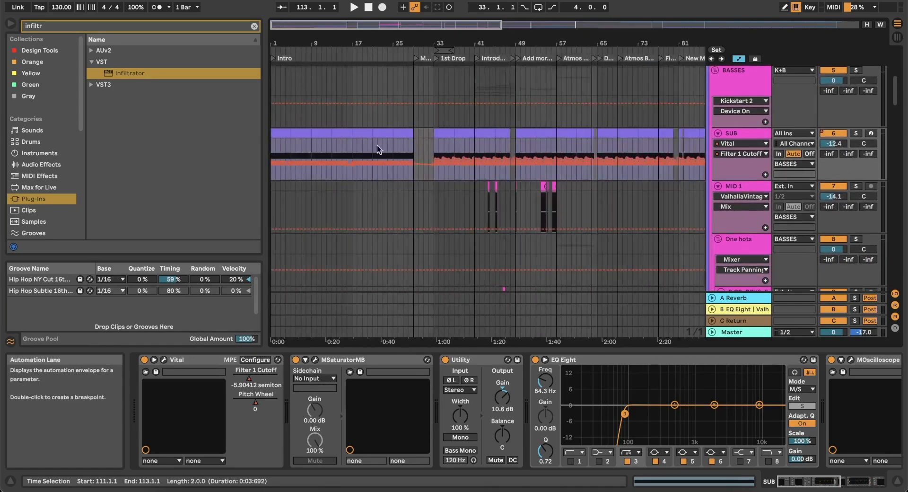
left_click(450, 133)
key("space")
scroll(425, 151, "up", 8)
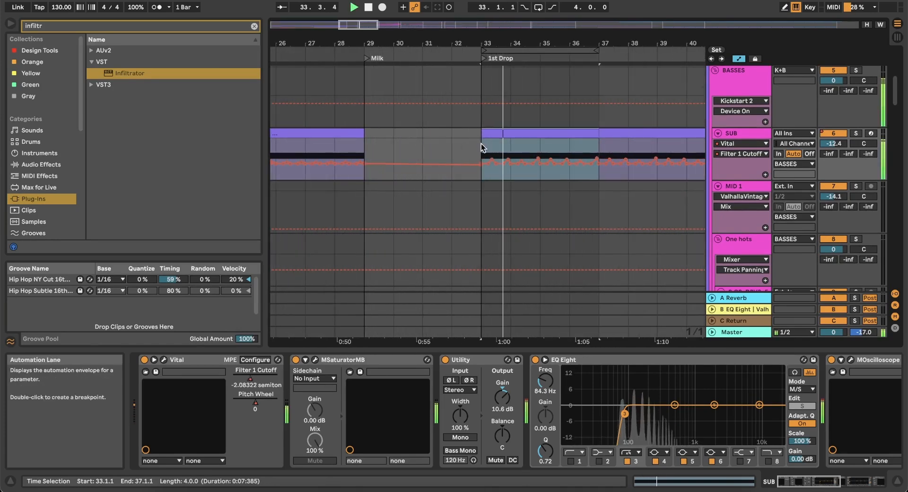
left_click_drag(480, 147, 585, 149)
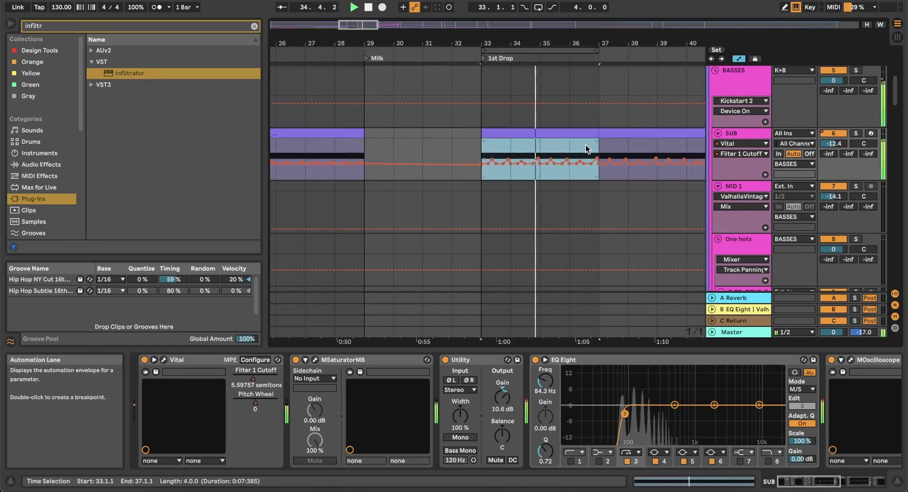
scroll(477, 158, "left", 15)
left_click(278, 143)
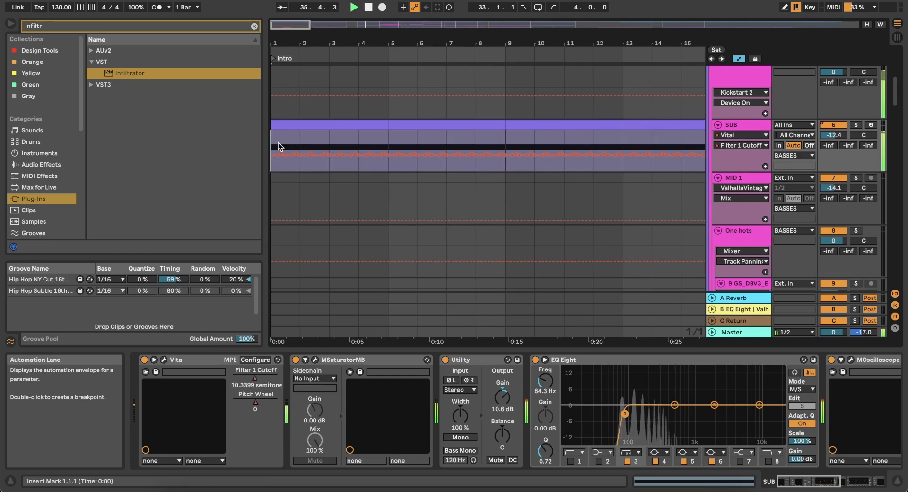
key("super+v")
key("super+d")
key("super+d")
key("super+d")
key("super+d")
key("super+d")
key("super+d")
scroll(453, 153, "right", 3)
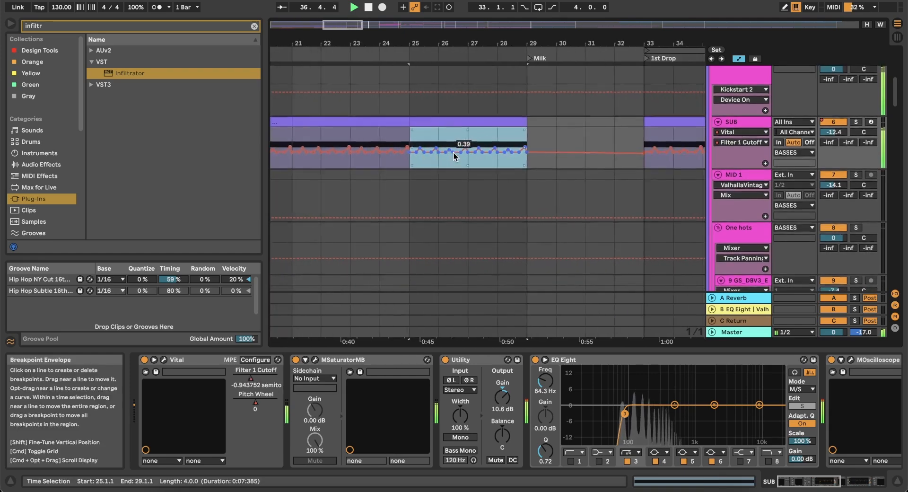
Show SUB's Pitch Wheel automation and examine its bends from the 1st Drop through the final drop
scroll(453, 152, "down", 5)
left_click(544, 121)
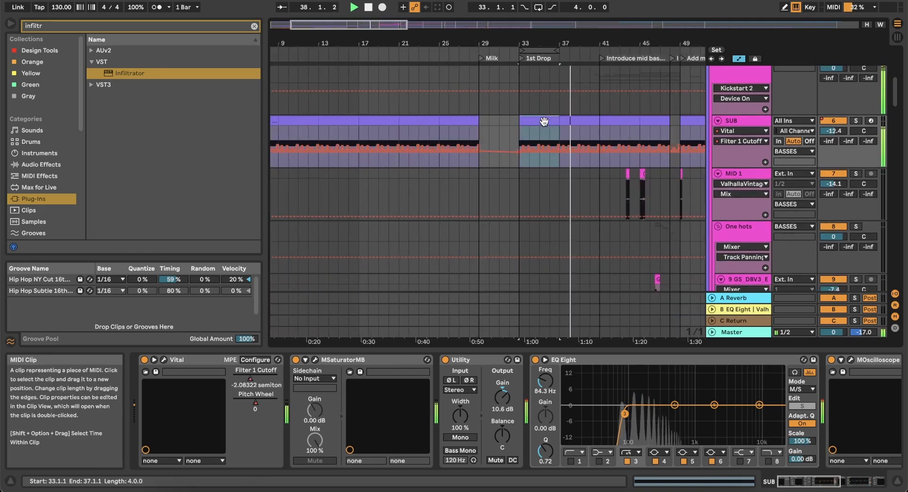
left_click(741, 142)
left_click(738, 168)
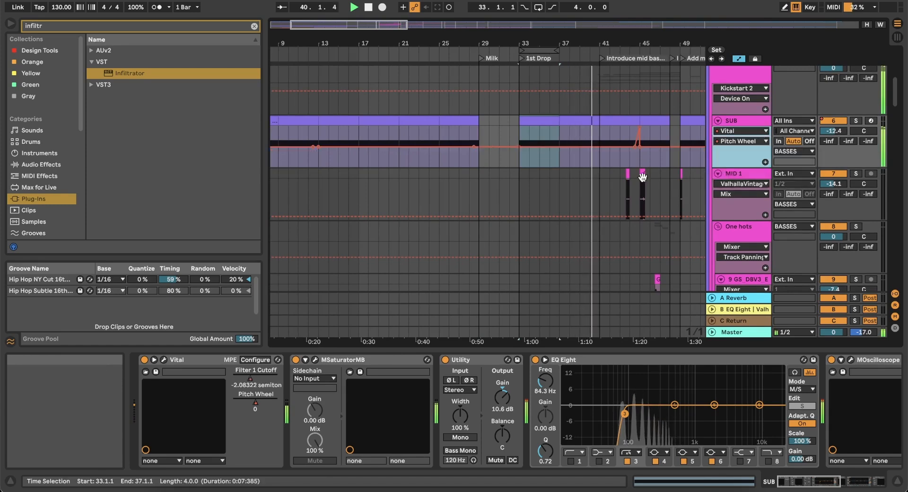
scroll(562, 196, "down", 5)
scroll(535, 185, "up", 4)
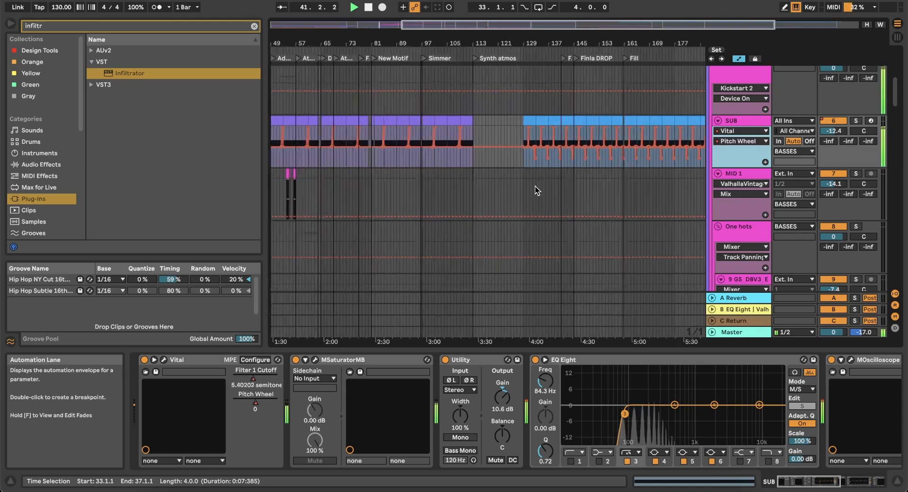
Place the playback marker on the MID 1 track, check the neighbouring bass tracks and play the arrangement from bar 1
left_click(742, 121)
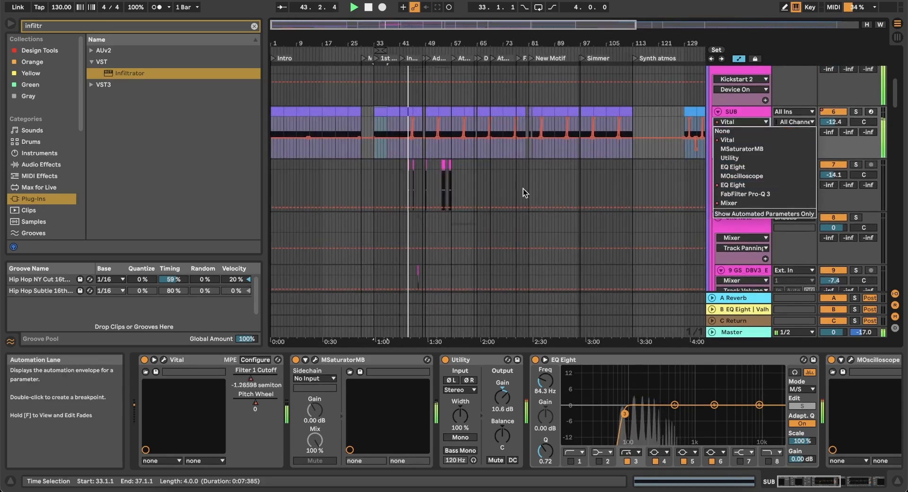
left_click(394, 178)
left_click(334, 188)
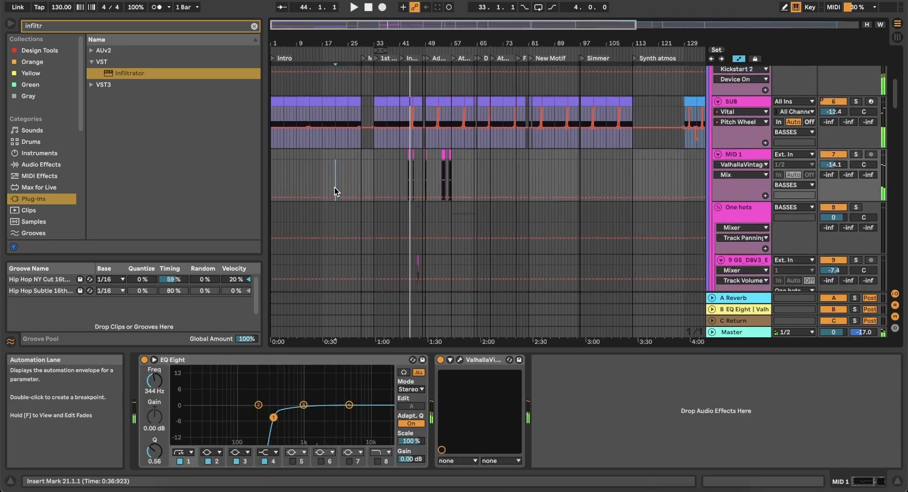
scroll(334, 187, "down", 5)
scroll(379, 103, "up", 8)
scroll(371, 107, "down", 5)
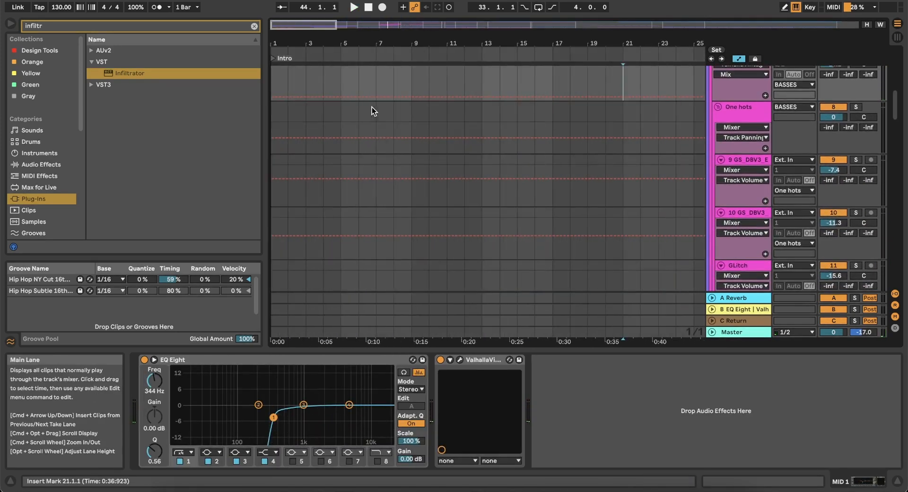
scroll(372, 106, "up", 3)
scroll(371, 106, "up", 3)
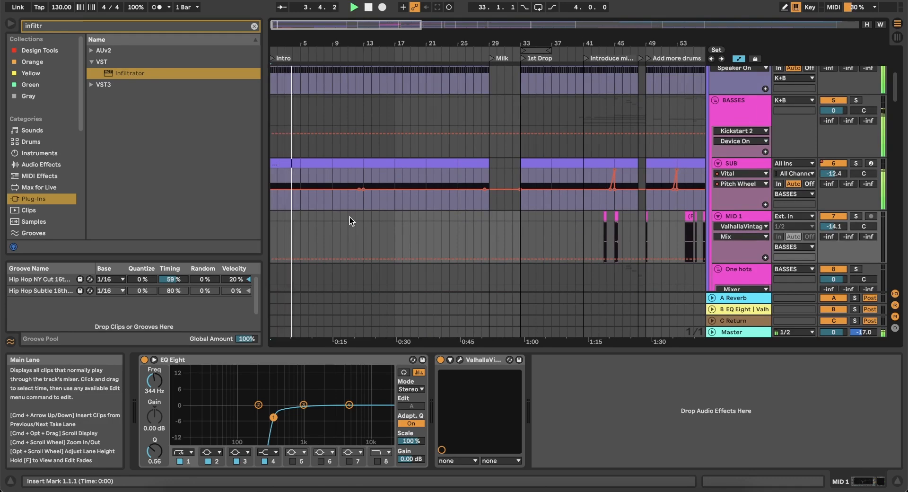
Examine the Serum, Ample Guitar, ostinato, Drone pluck and Diva tracks from the intro through the Atmos build during playback
scroll(388, 226, "down", 10)
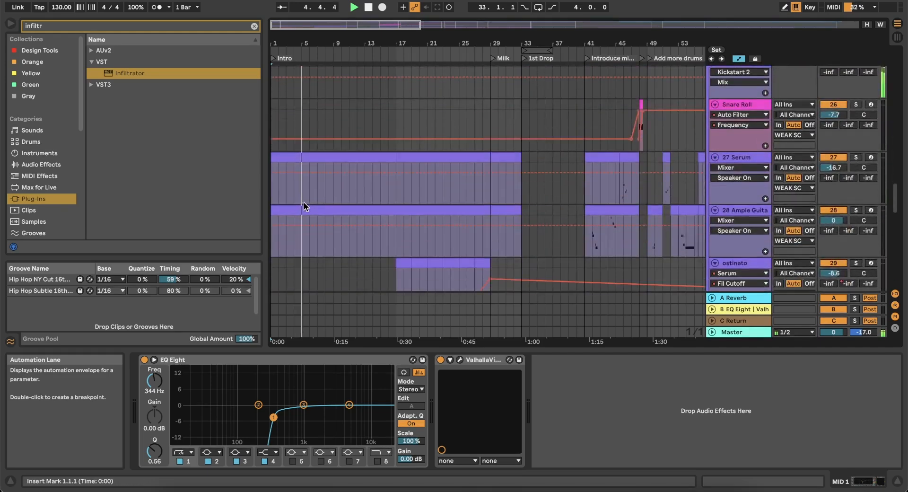
scroll(303, 202, "up", 4)
scroll(303, 201, "down", 8)
scroll(301, 190, "down", 1)
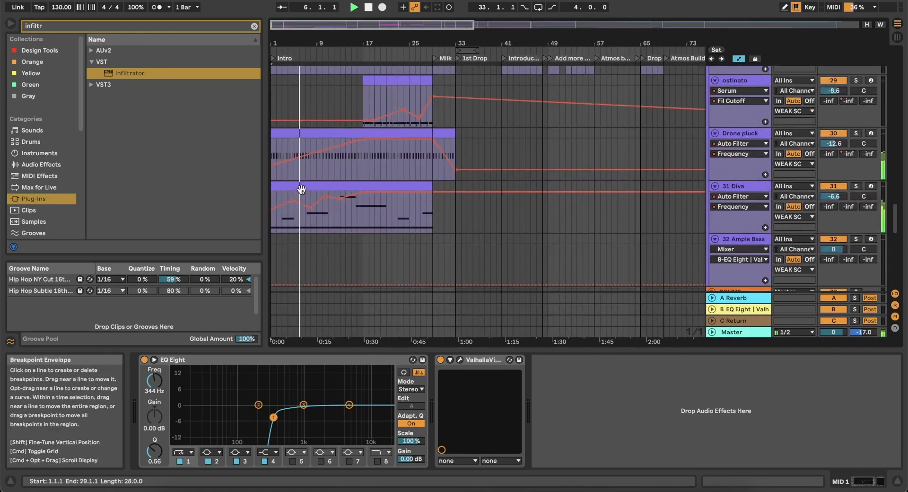
scroll(283, 157, "up", 5)
scroll(370, 157, "up", 3)
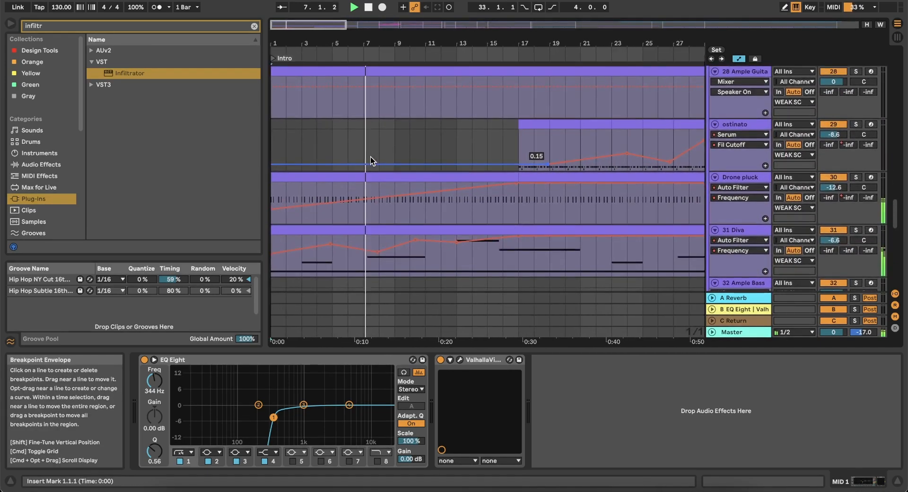
scroll(370, 157, "down", 8)
scroll(370, 157, "up", 3)
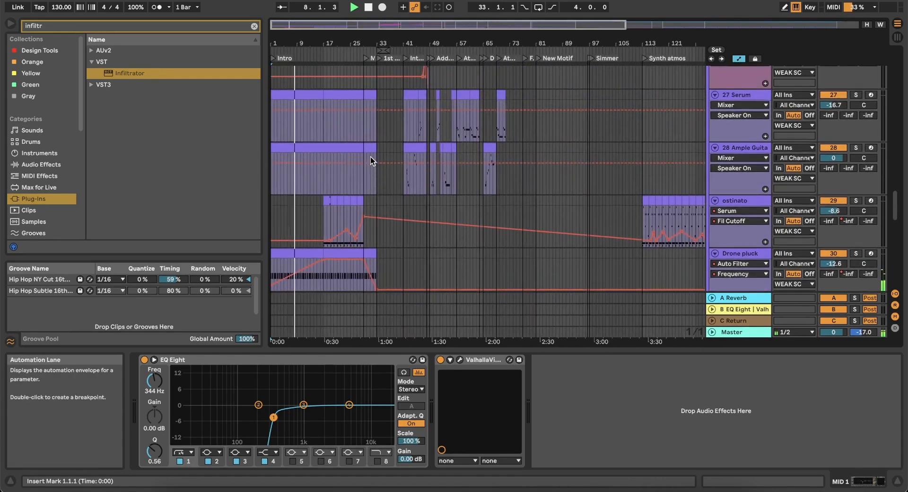
scroll(413, 111, "up", 6)
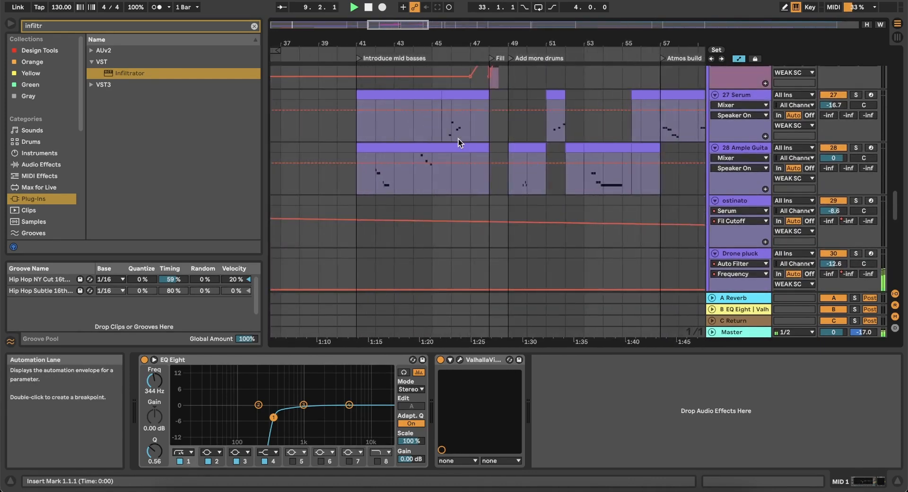
scroll(458, 138, "down", 2)
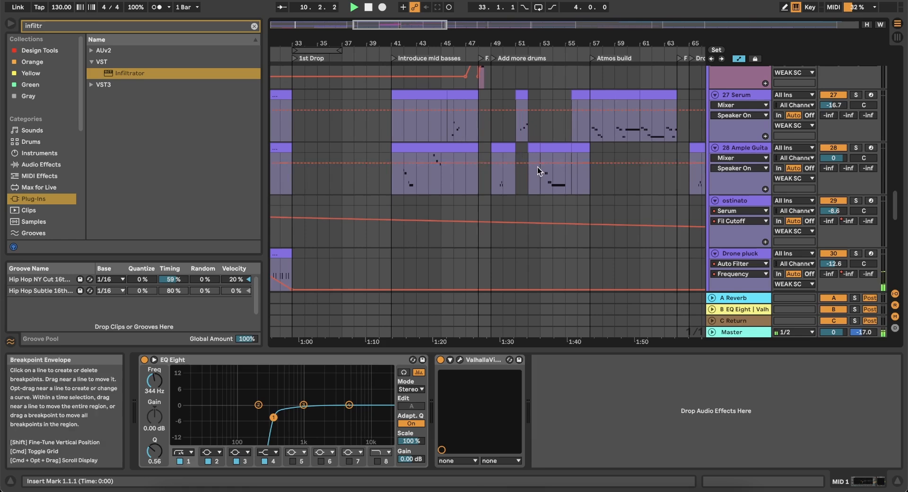
Play the Ample Guitar phrase from bar 53 and the Serum phrase from bar 57
left_click(543, 177)
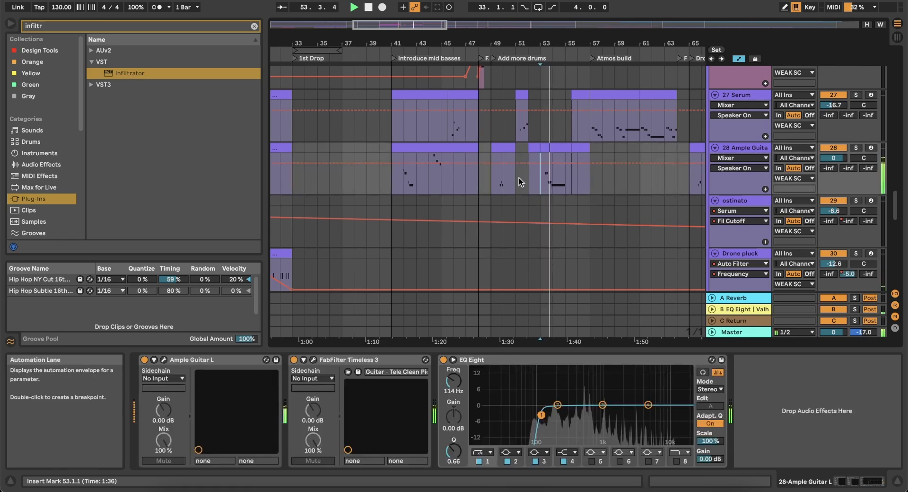
key("space")
key("space")
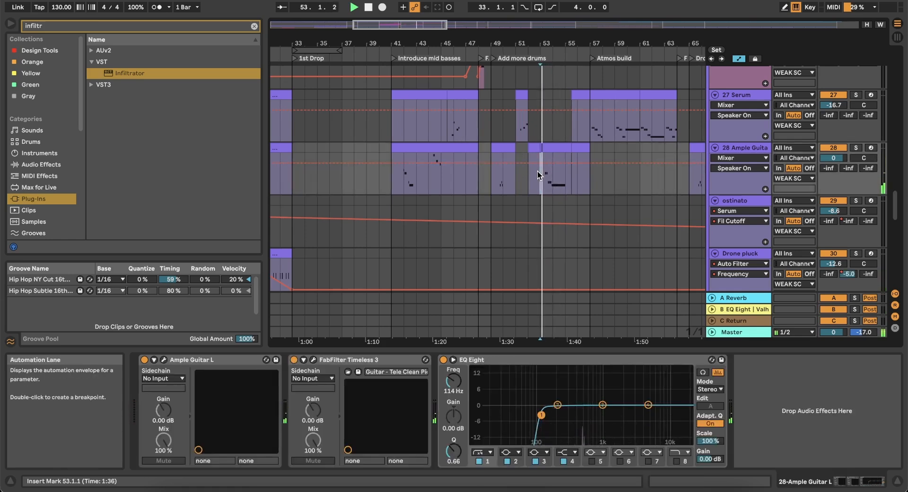
left_click(593, 129)
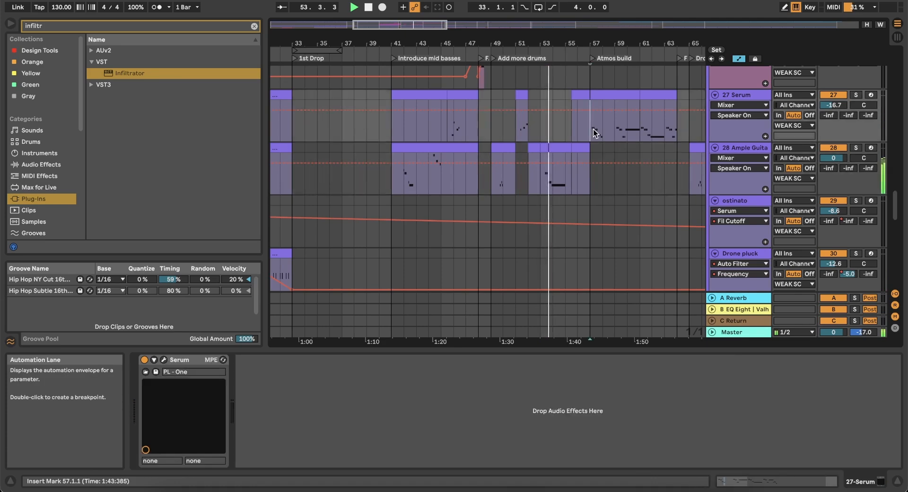
left_click(604, 97)
scroll(392, 131, "left", 15)
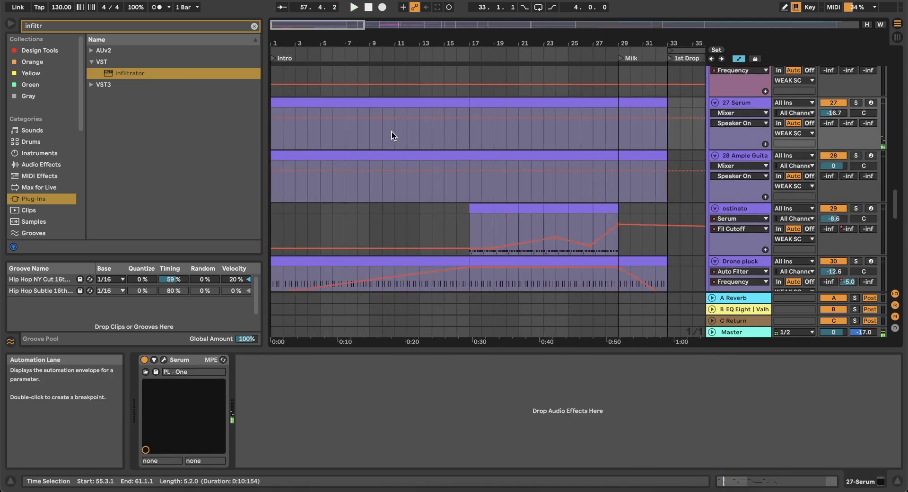
Select the 27 Serum clip in the first 16 bars, stop playback and examine the melodic tracks across the arrangement
left_click(421, 102)
key("space")
scroll(421, 102, "down", 6)
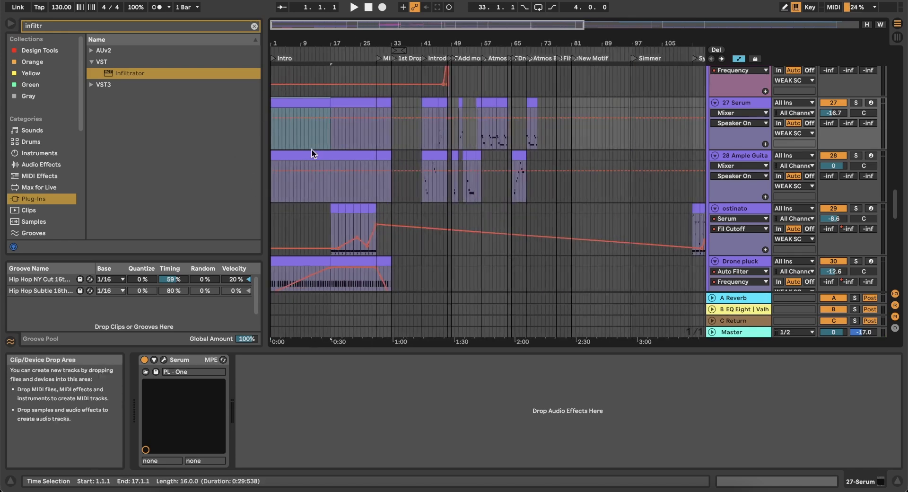
scroll(311, 149, "down", 7)
scroll(699, 203, "down", 2)
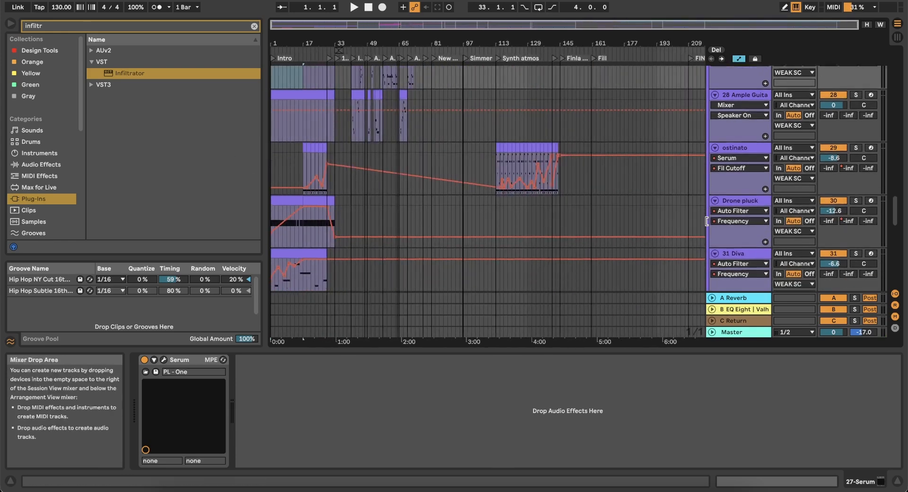
scroll(288, 226, "up", 3)
scroll(287, 226, "up", 5)
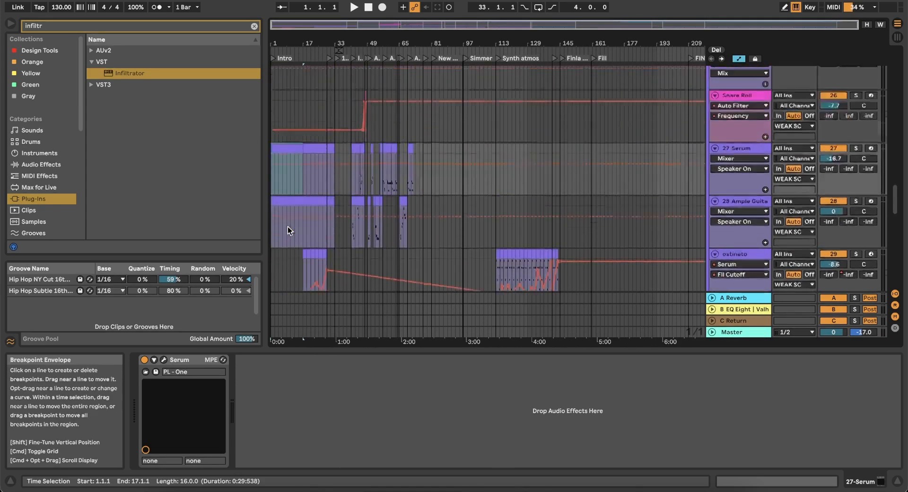
scroll(284, 202, "down", 5)
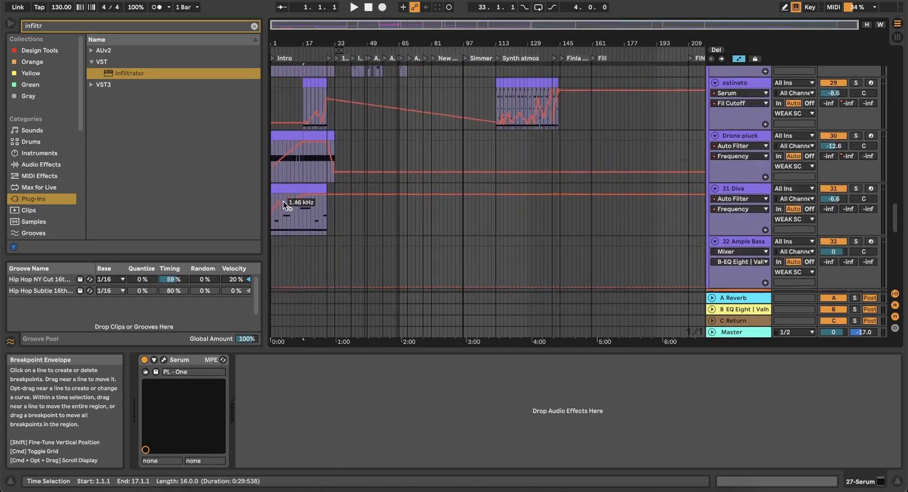
scroll(285, 203, "down", 1)
scroll(285, 202, "up", 4)
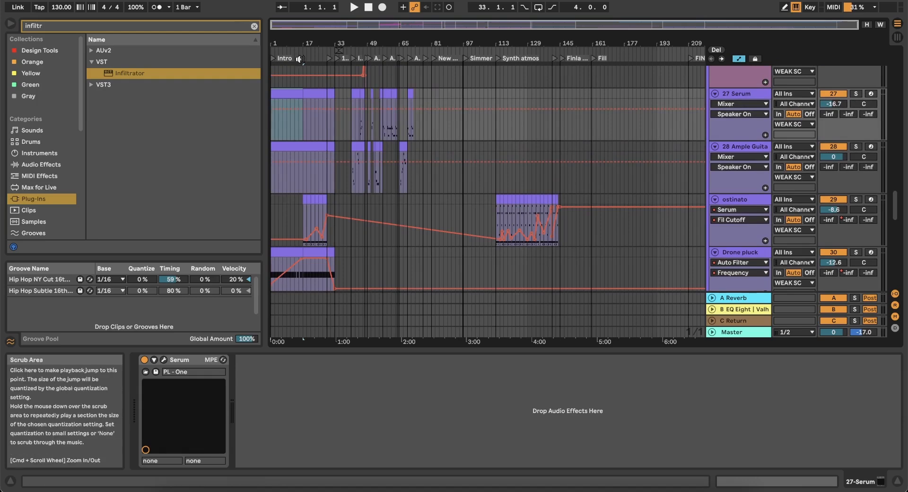
Open the 28 Ample Guitar clip spanning bars 1 to 33 in an enlarged note editor and play from bar 1
double_click(298, 97)
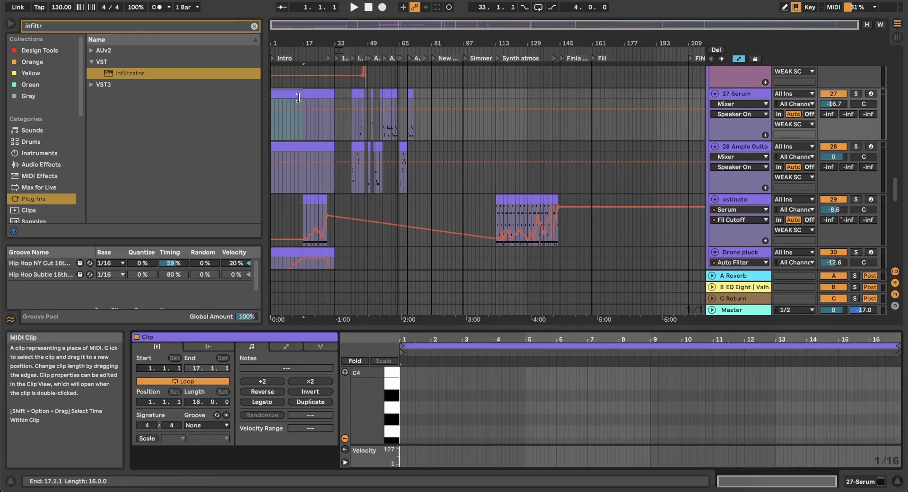
left_click(282, 148)
scroll(282, 154, "down", 3)
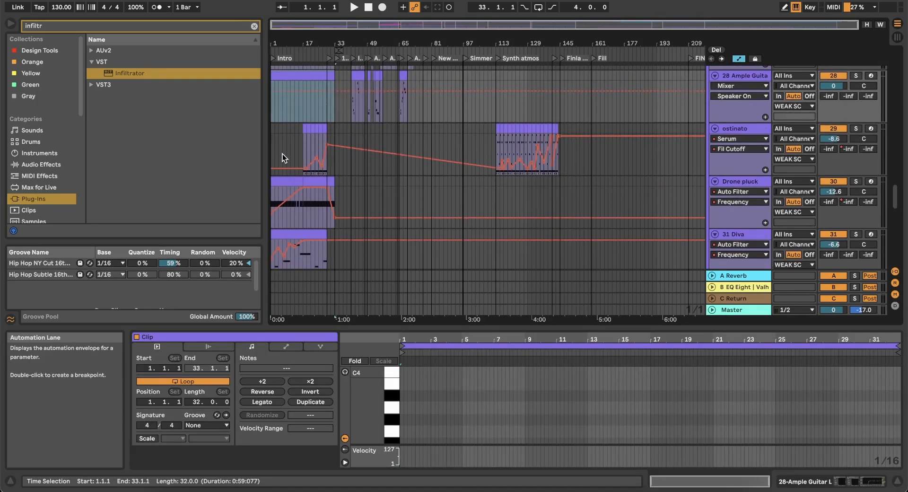
scroll(283, 154, "up", 5)
scroll(282, 154, "left", 2)
scroll(283, 154, "down", 3)
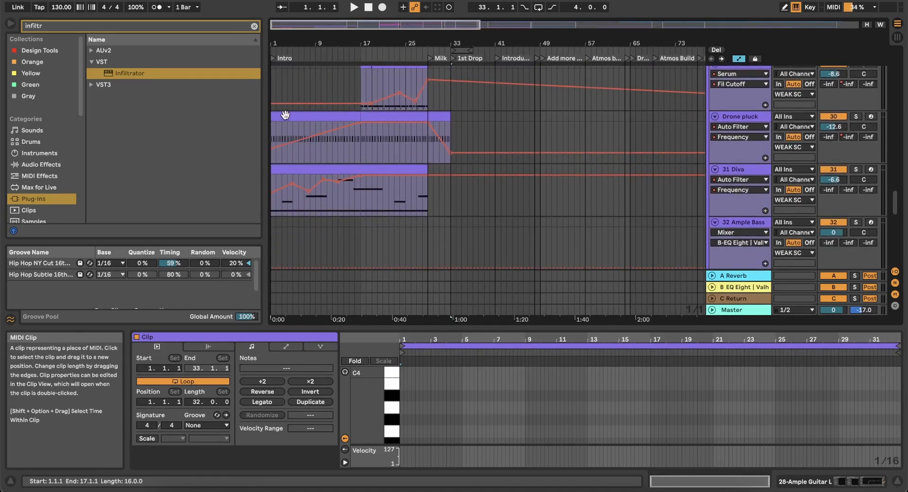
scroll(303, 146, "up", 5)
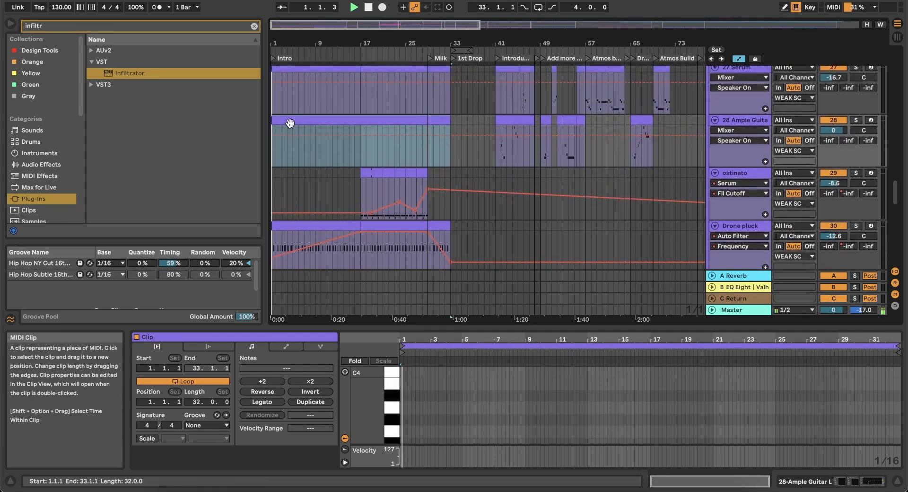
left_click_drag(455, 326, 481, 189)
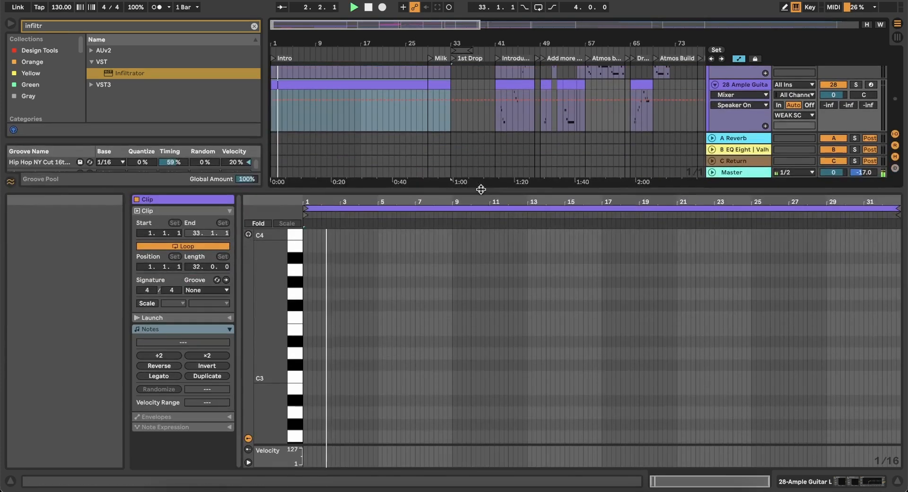
Restart playback and add an E3 note three sixteenths long at bar 3 of the Ample Guitar clip
scroll(338, 315, "up", 5)
key("space")
key("space")
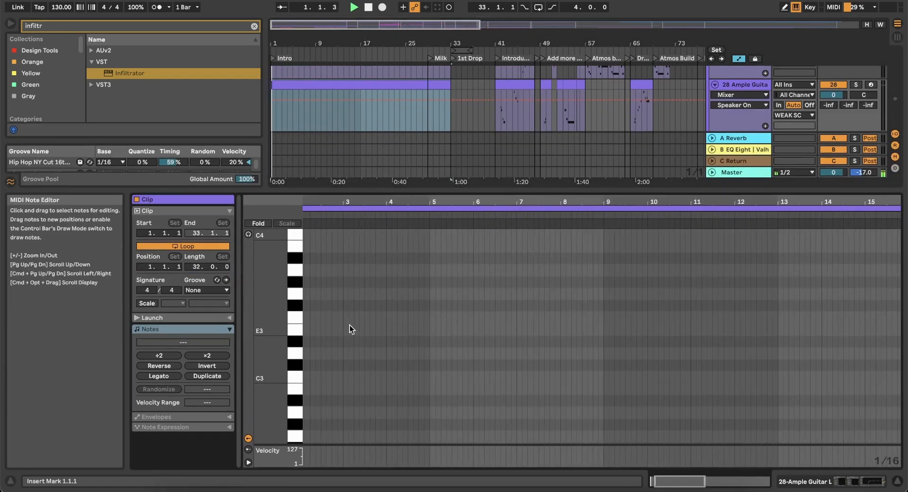
double_click(344, 329)
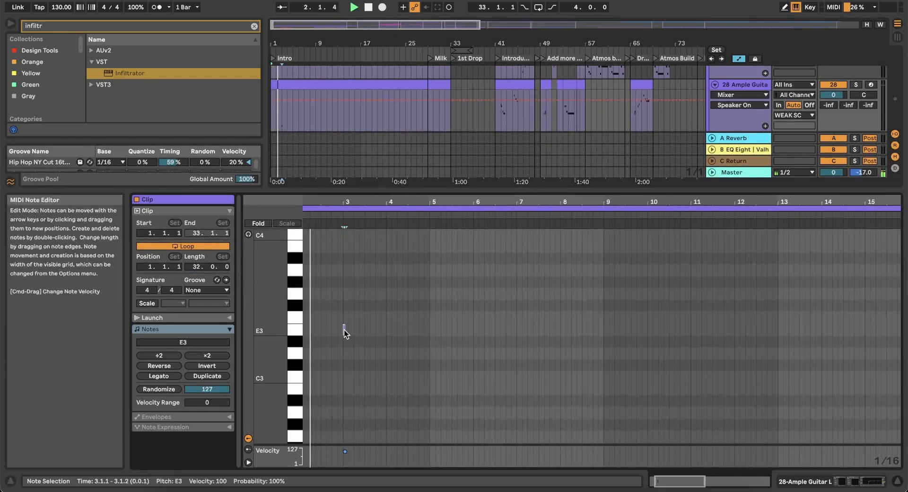
scroll(344, 330, "up", 5)
left_click_drag(350, 329, 391, 330)
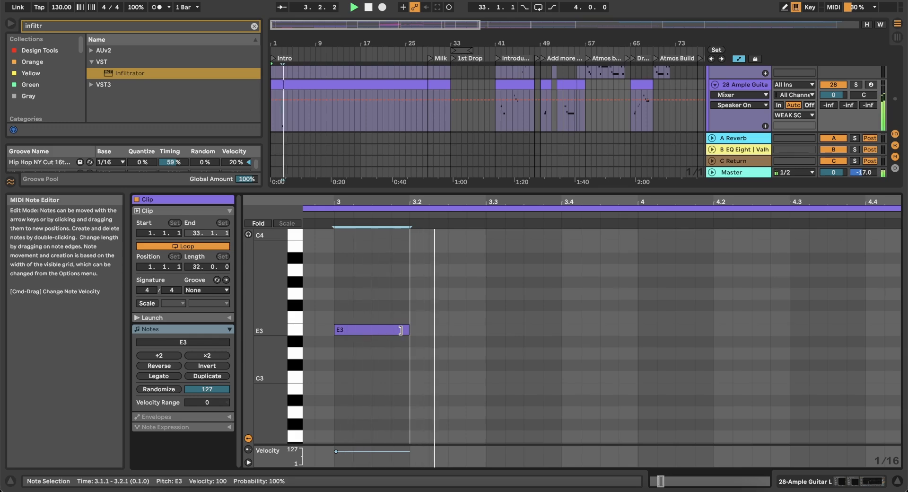
scroll(393, 329, "down", 3)
scroll(394, 329, "down", 1)
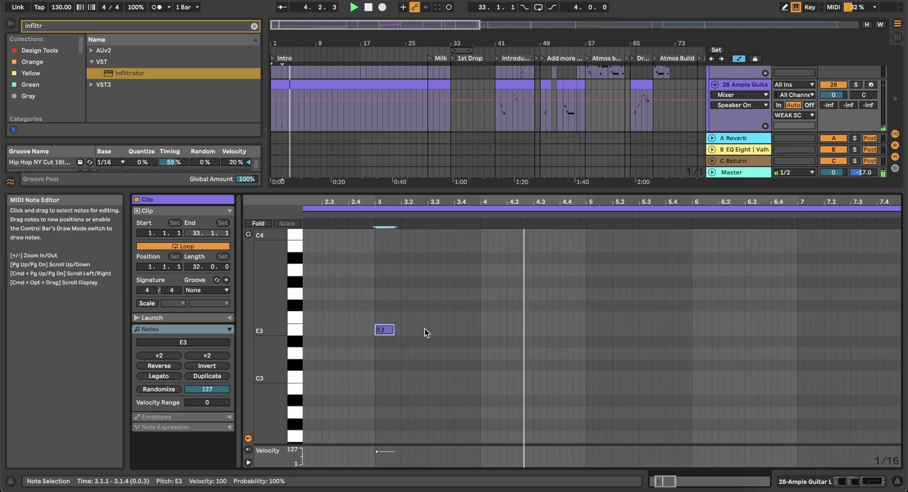
Add a D#3 note at bar 7 of the Ample Guitar clip, lasting two beats and two sixteenths
scroll(614, 349, "down", 4)
left_click_drag(614, 350, 546, 327)
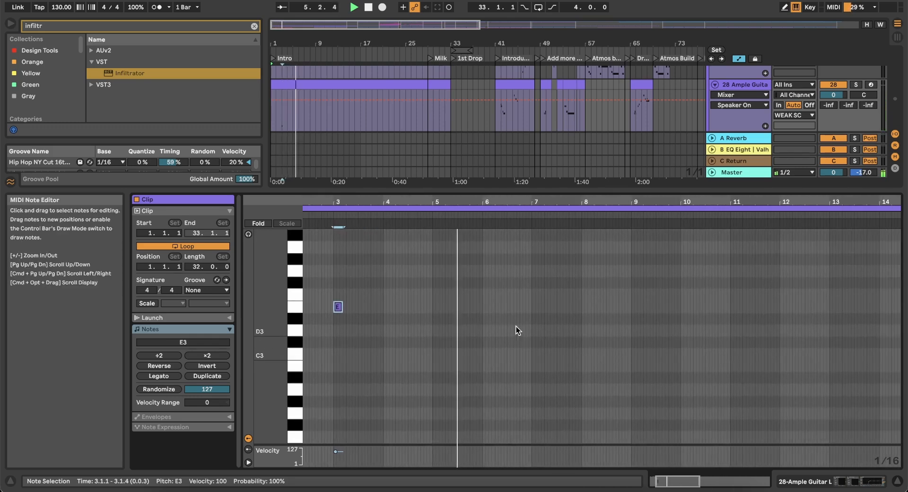
double_click(537, 320)
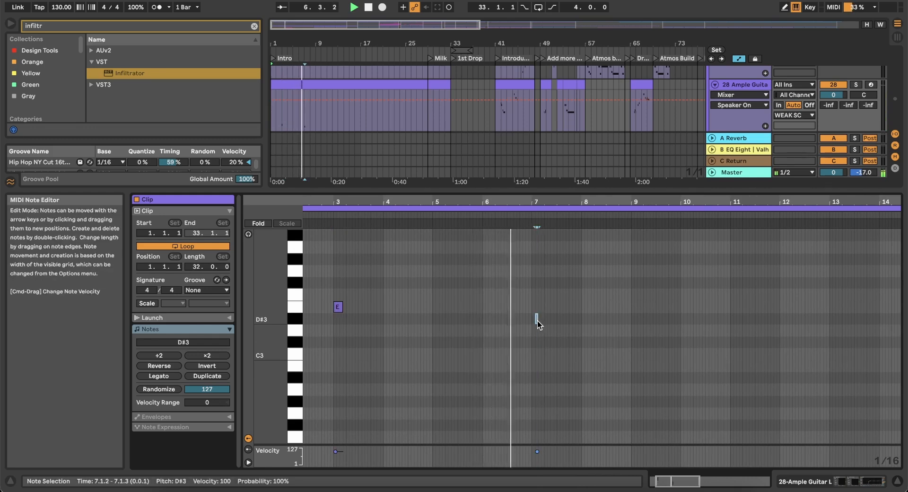
left_click_drag(537, 320, 562, 319)
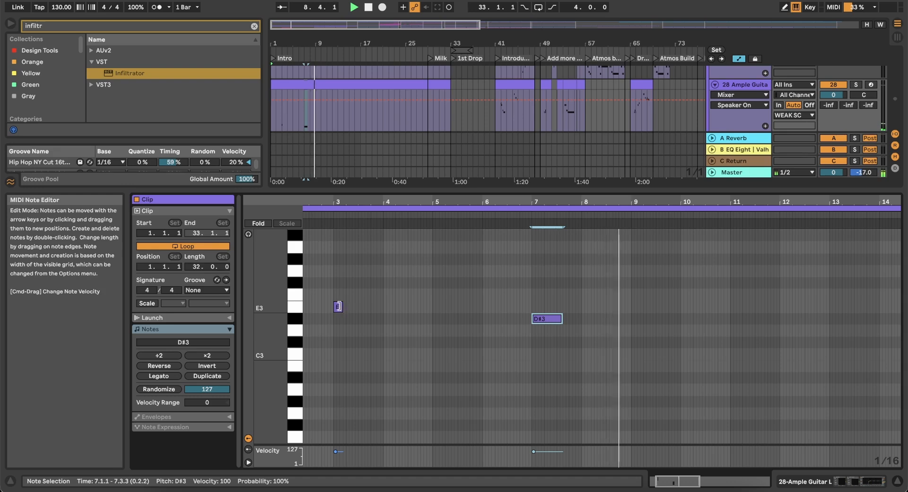
Lengthen the E3 note at bar 3 to two bars, playing the clip from there
left_click_drag(338, 307, 394, 306)
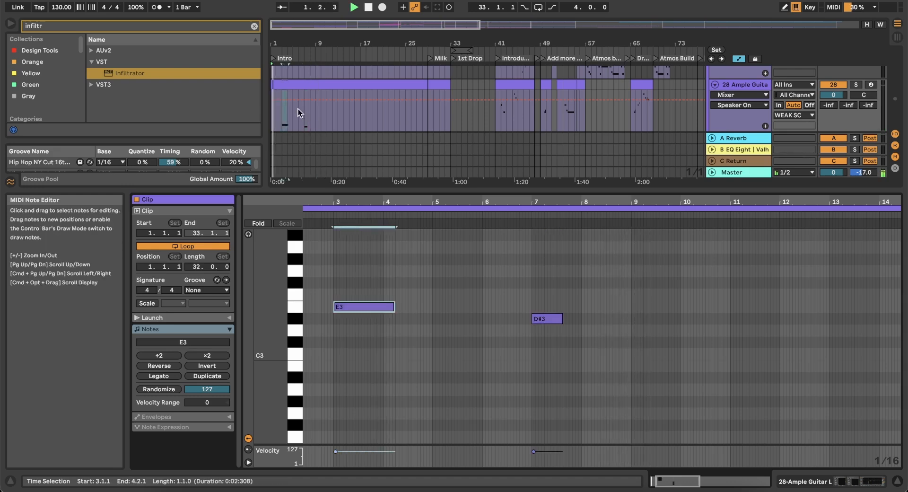
left_click(283, 119)
key("space")
key("space")
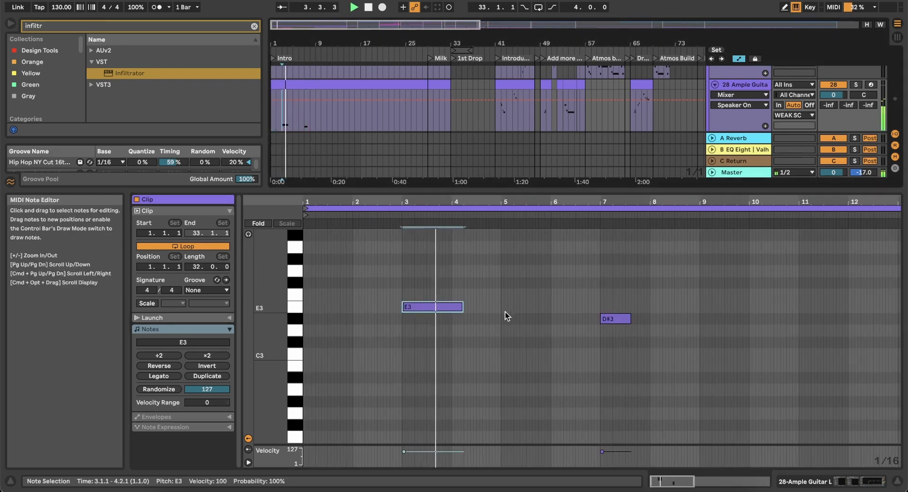
left_click_drag(461, 306, 499, 307)
Lengthen the D#3 note at bar 7 to three bars and transpose it up an octave to D#4
left_click_drag(629, 318, 756, 316)
key("shift+Up")
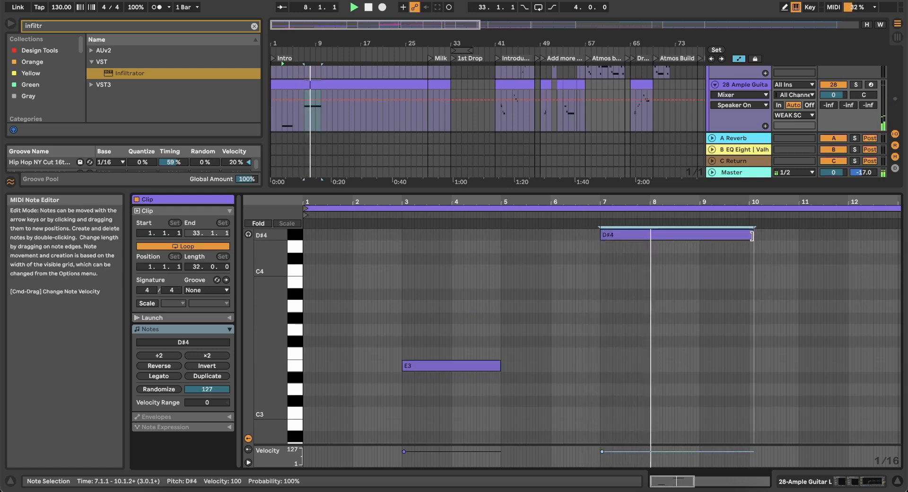
left_click_drag(753, 235, 747, 235)
key("minus")
scroll(614, 331, "down", 3)
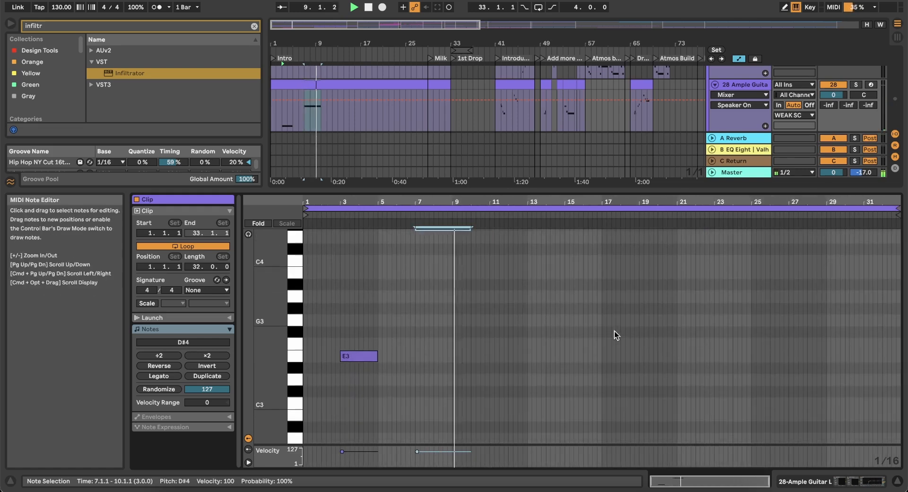
Add a B3 note three sixteenths long at 11.4.2 in the Ample Guitar clip
scroll(447, 334, "up", 2)
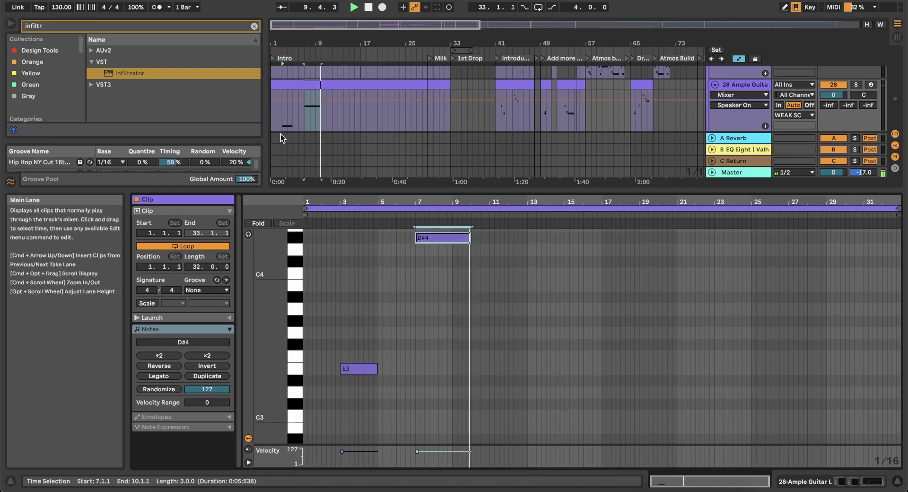
left_click(328, 85)
scroll(505, 333, "up", 5)
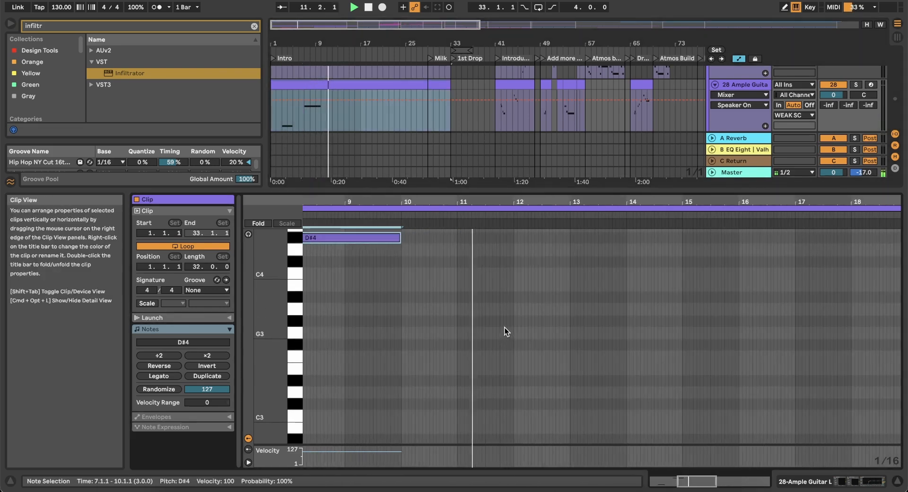
double_click(503, 285)
scroll(503, 285, "up", 4)
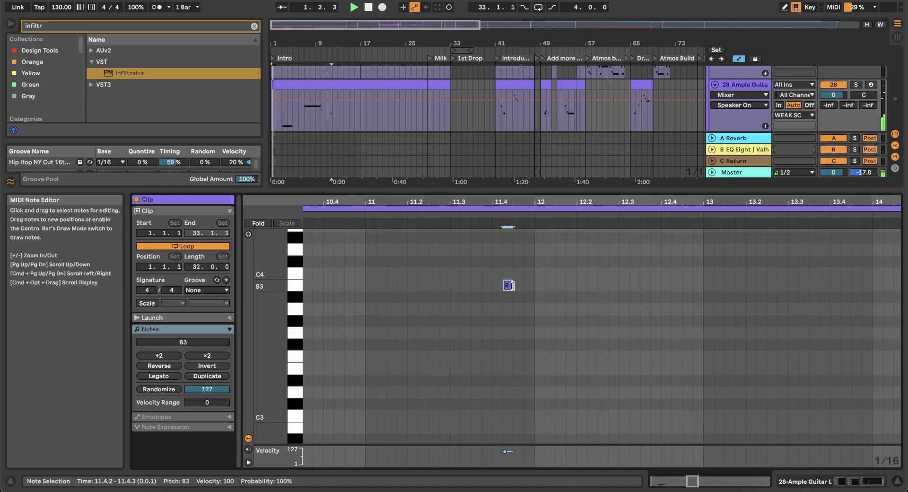
left_click_drag(510, 285, 535, 285)
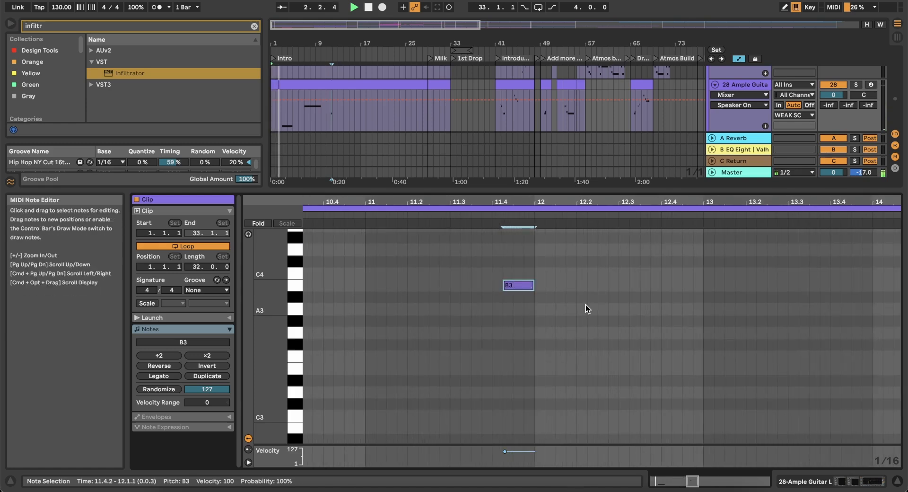
Duplicate the B3 note, extend the original back to 11.4.1, and make the copy a one-beat C4 at bar 12
key("super+d")
left_click(506, 287)
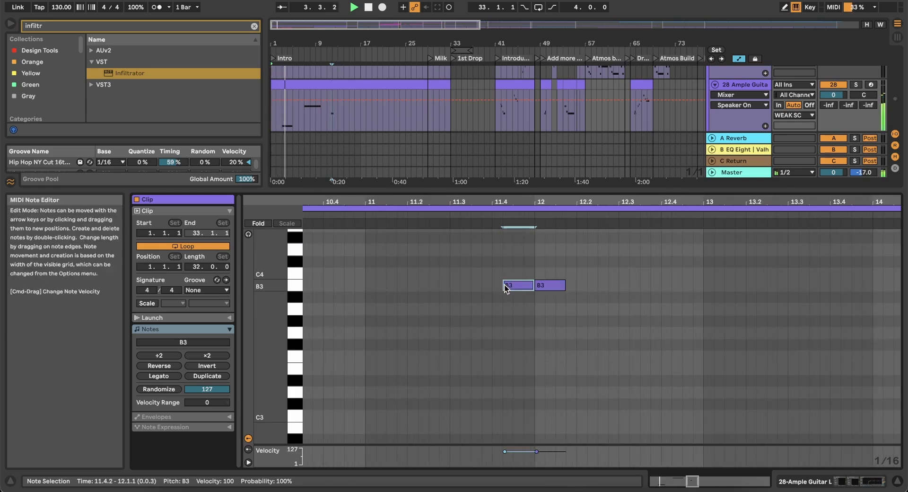
left_click_drag(504, 285, 493, 286)
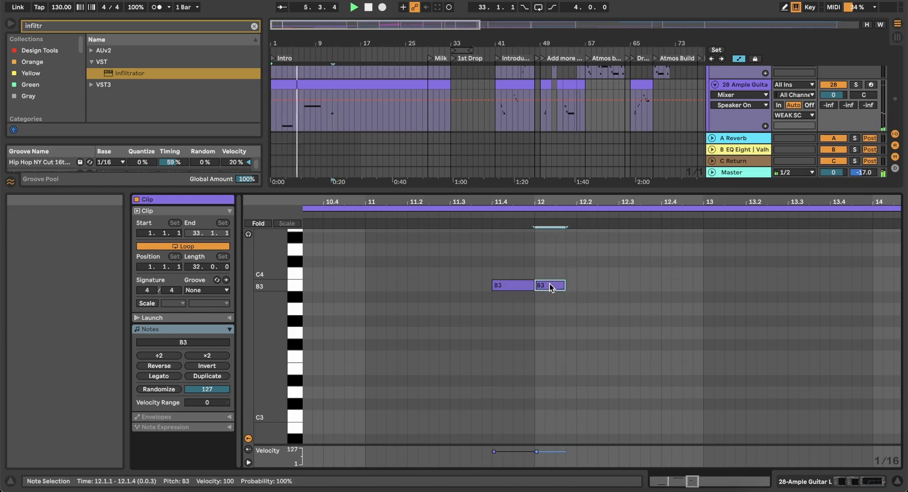
key("Up")
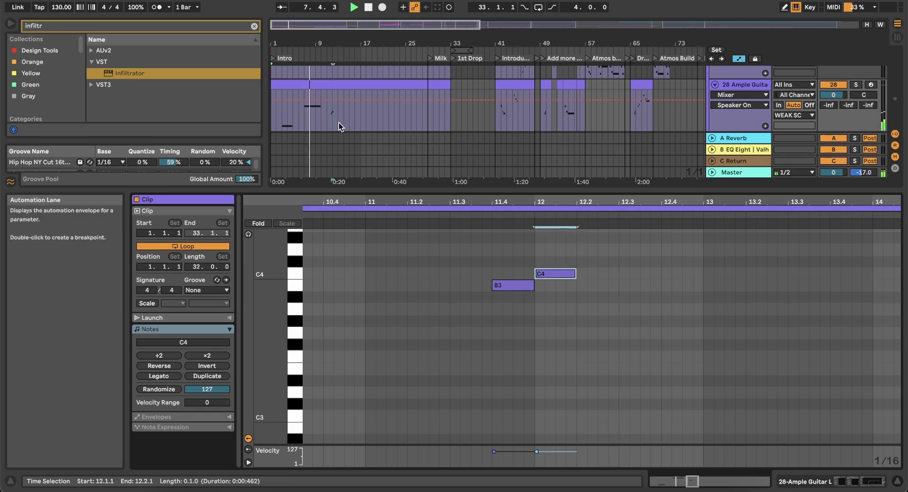
Open FabFilter Timeless 3 on the Ample Guitar track, check its Feedback setting, and close the plug-in window
left_click(833, 479)
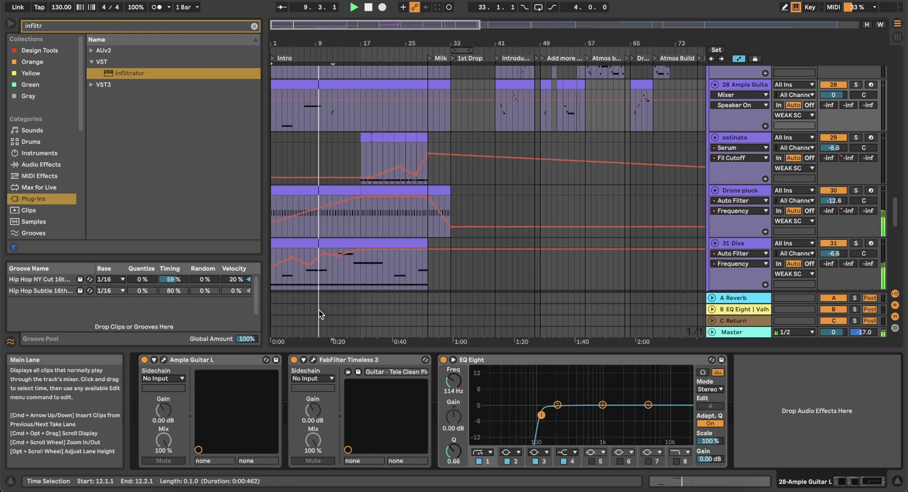
left_click(313, 360)
left_click(557, 290)
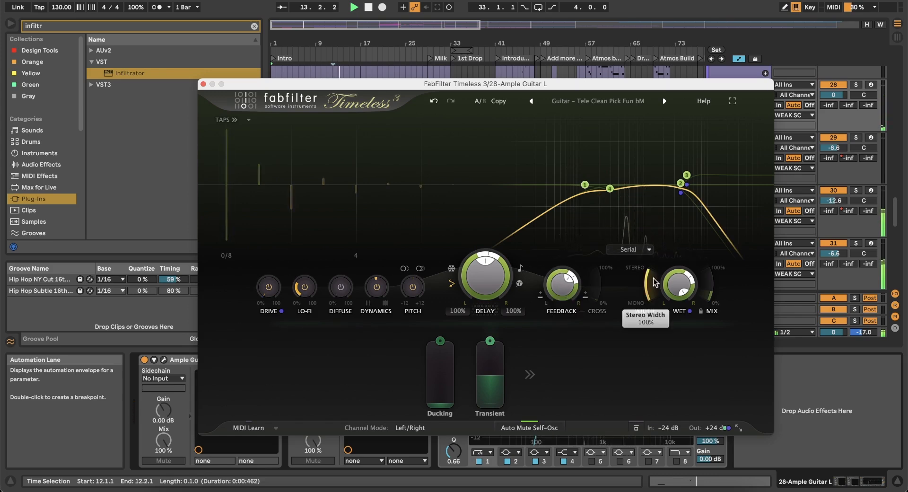
mouse_move(563, 292)
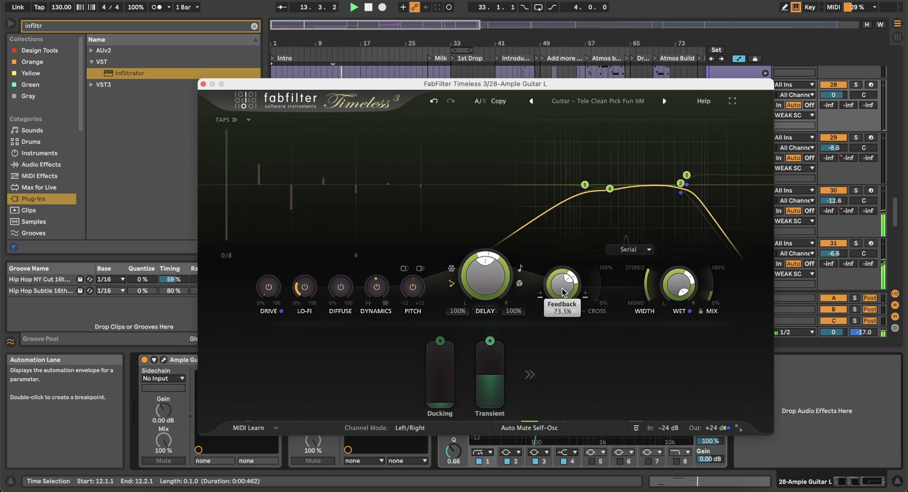
left_click(203, 85)
Return to the Ample Guitar clip's notes and play the arrangement from bar 11
scroll(303, 116, "up", 5)
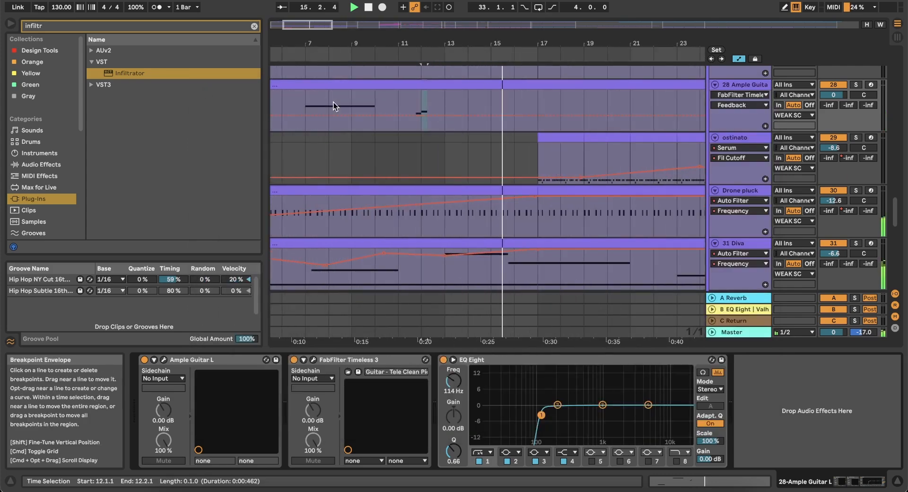
left_click(401, 95)
key("space")
key("space")
left_click(430, 84)
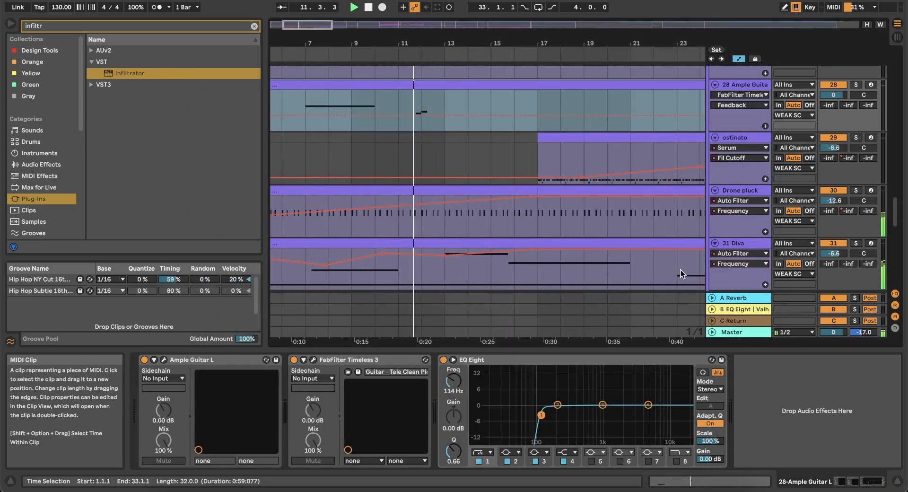
left_click(714, 481)
key("space")
key("space")
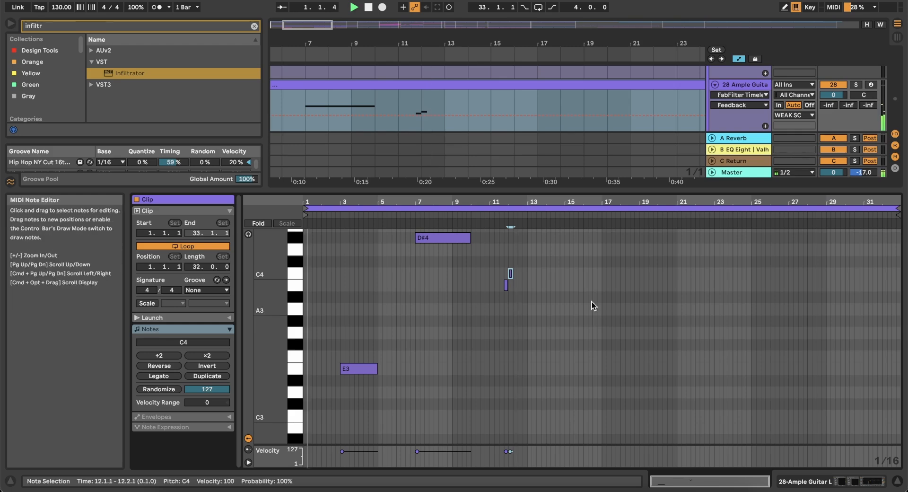
scroll(526, 279, "up", 5)
left_click(389, 99)
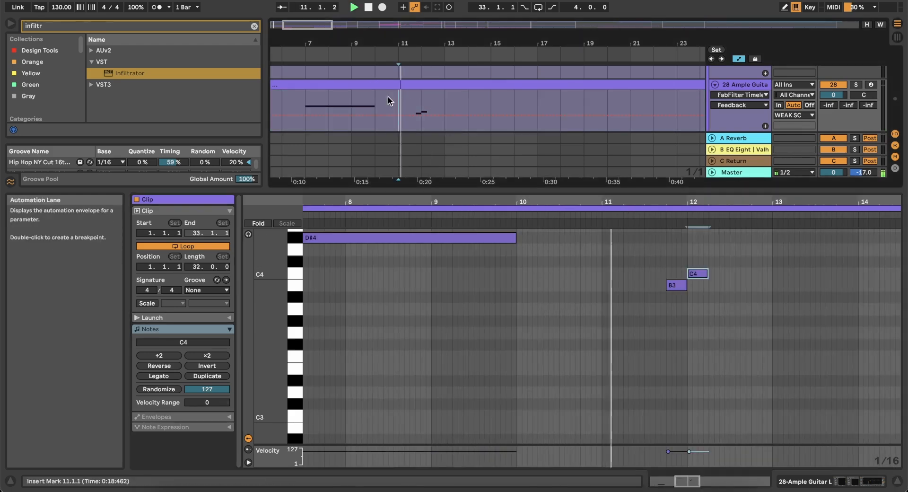
Duplicate the C4 note at bar 12 to 12.2 and lower the copy to B3
scroll(742, 271, "up", 5)
left_click(498, 272)
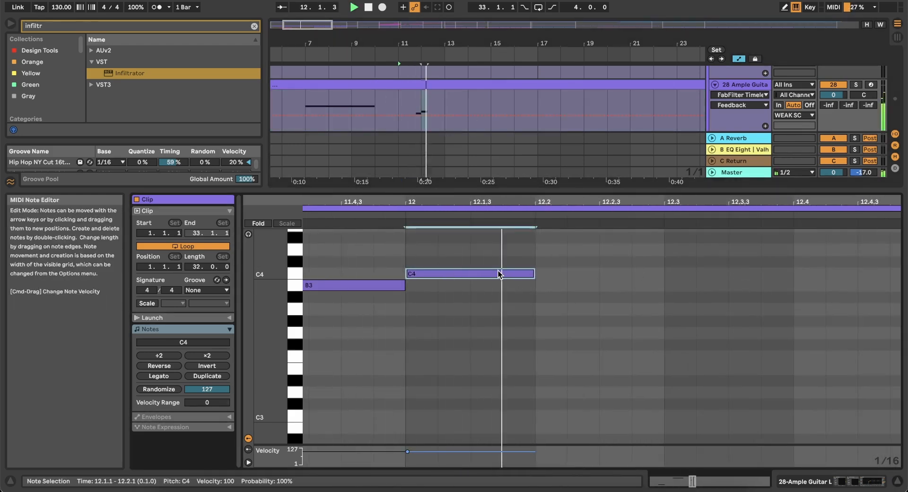
key("super+d")
key("Down")
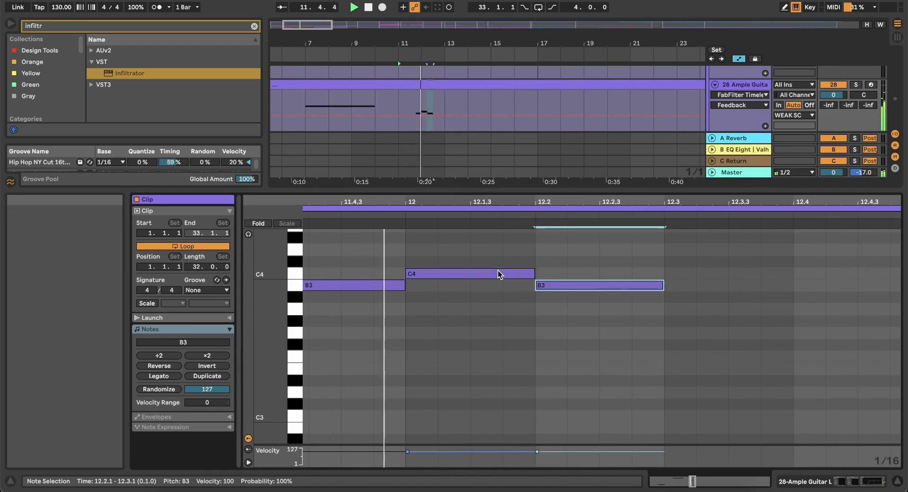
Add a one-sixteenth E3 note at 14.4.1 in the Ample Guitar clip
scroll(498, 274, "down", 10)
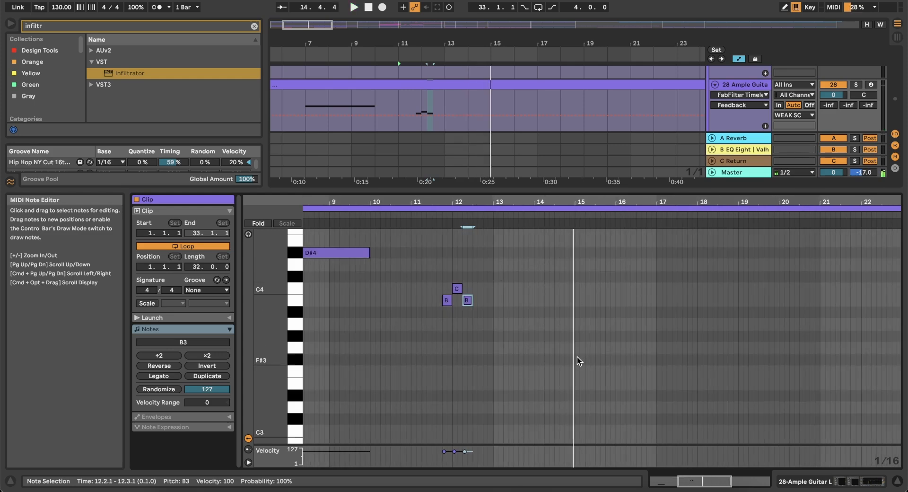
scroll(572, 372, "up", 3)
double_click(571, 372)
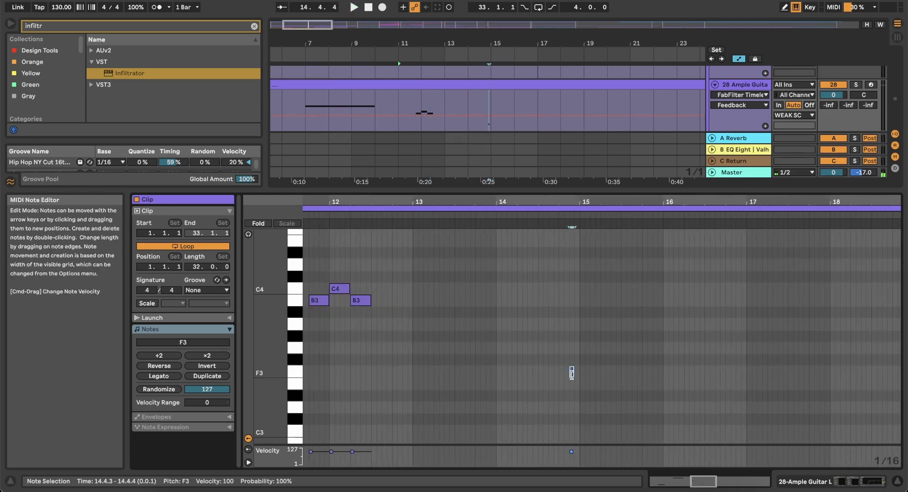
key("Left")
key("Left")
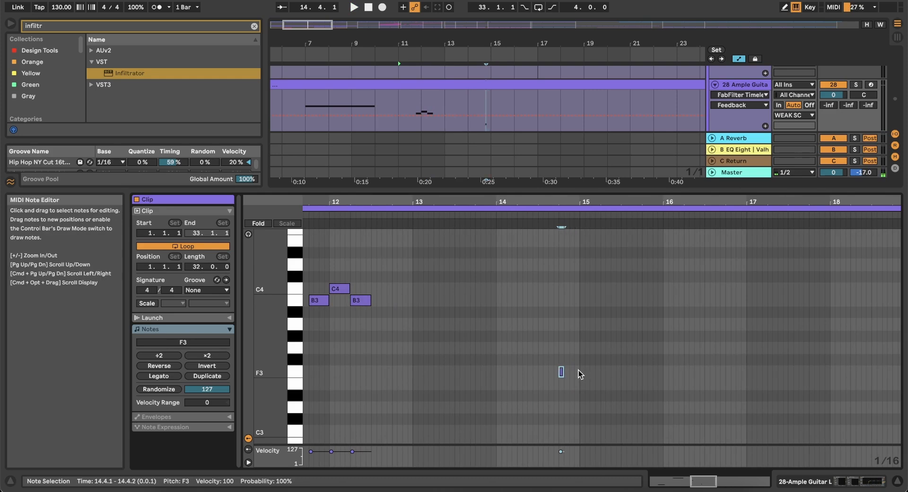
scroll(580, 367, "up", 4)
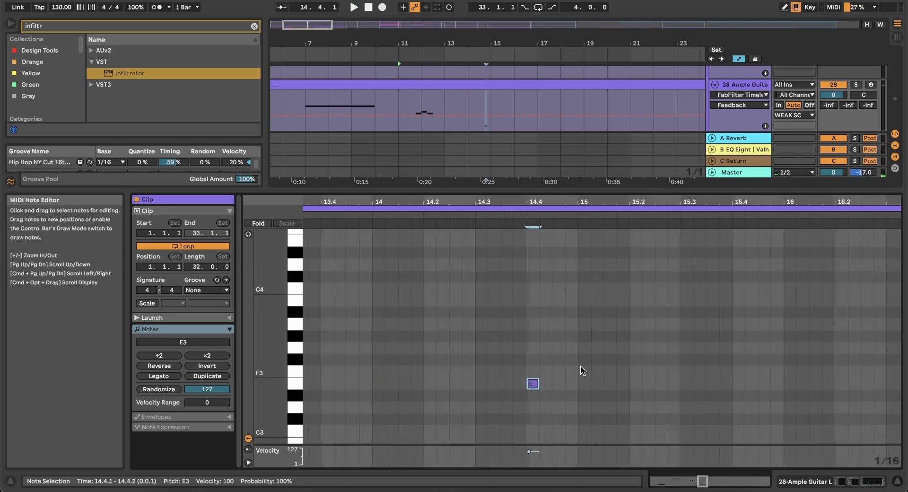
Duplicate the E3 note to 14.4.2 and transpose the copy to D#4
key("super+d")
key("Down")
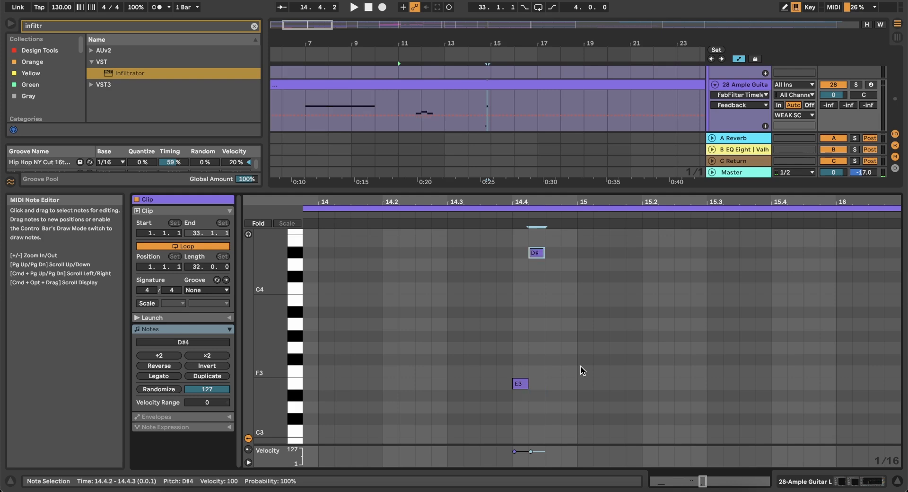
key("shift+Up")
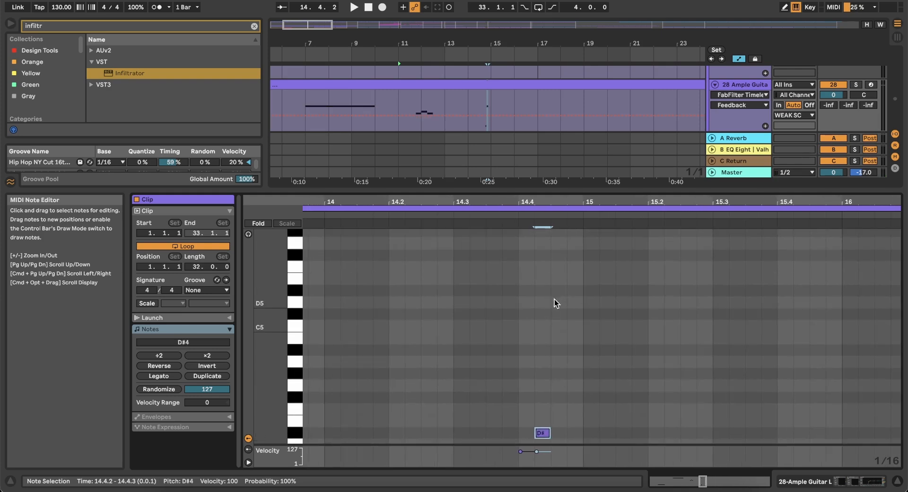
Add a one-sixteenth note at 14.4.3 and transpose it to C#6
double_click(557, 290)
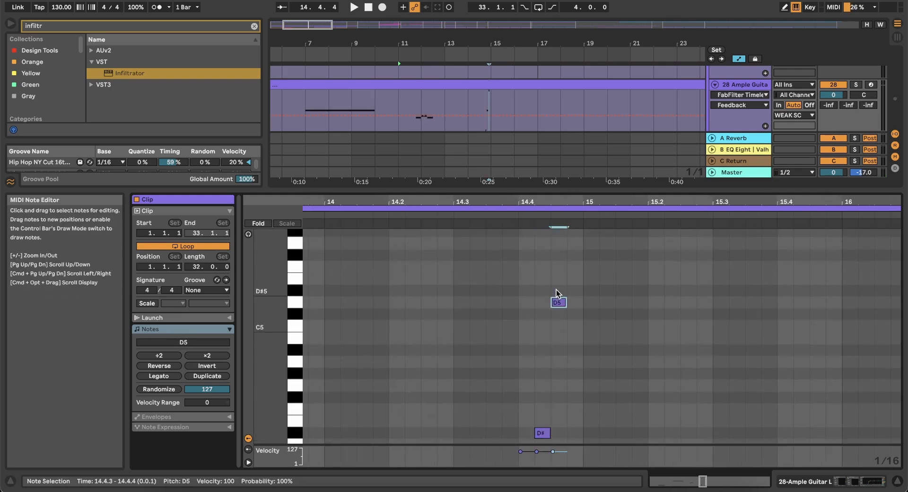
key("Down")
scroll(556, 289, "up", 2)
scroll(556, 289, "right", 1)
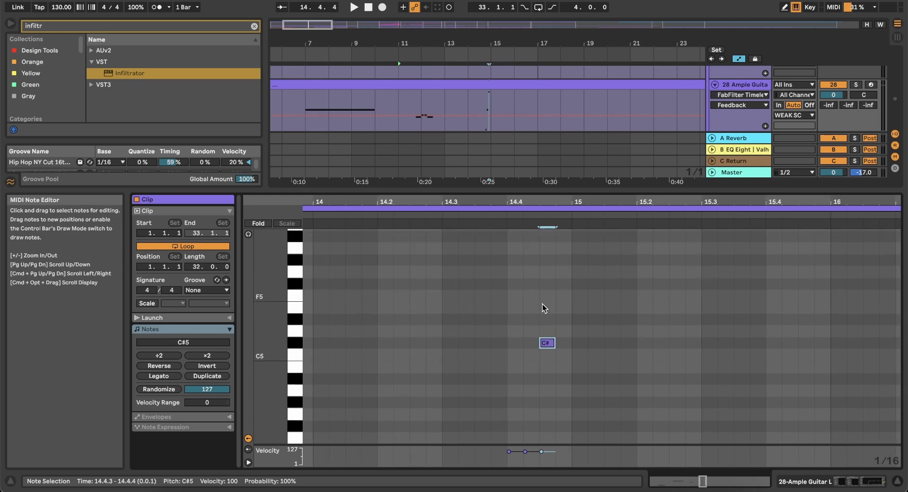
key("shift+Up")
scroll(538, 321, "down", 4)
scroll(538, 322, "left", 1)
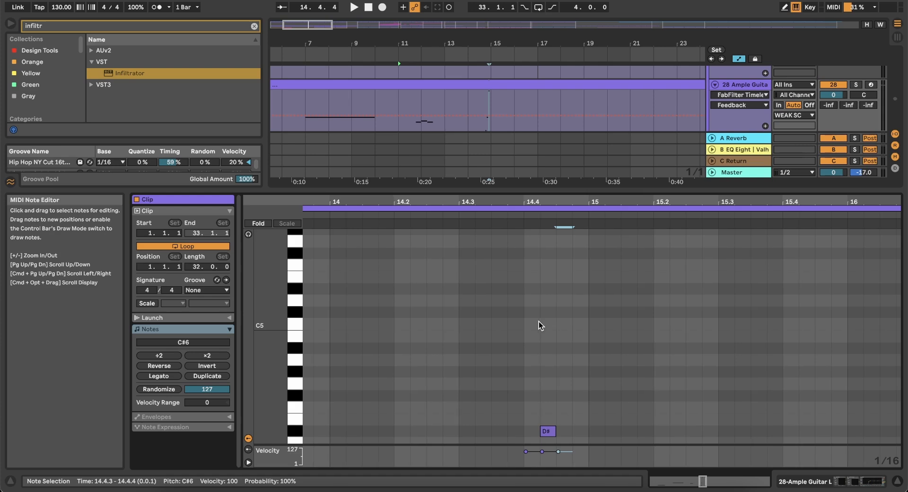
Add a one-sixteenth C5 note at 14.4.4 and play the phrase from bar 14
double_click(583, 325)
scroll(478, 134, "up", 3)
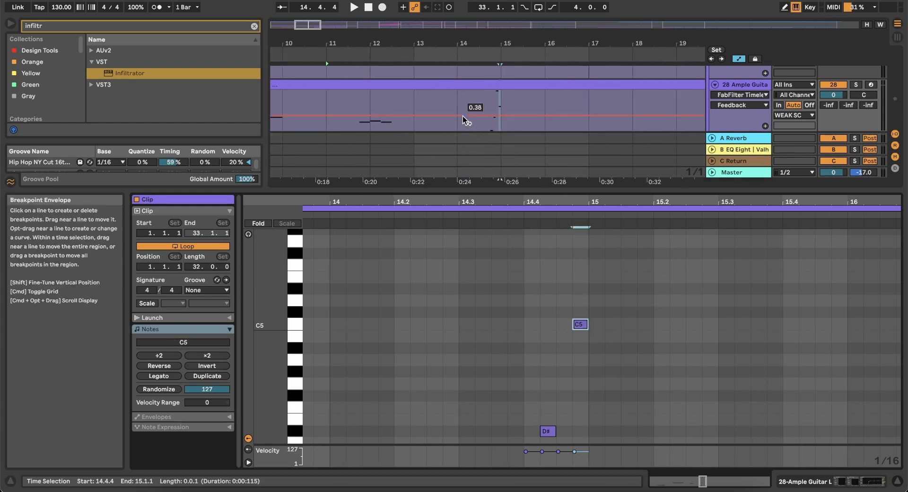
left_click(463, 115)
left_click(458, 101)
key("space")
scroll(754, 275, "right", 8)
scroll(753, 274, "down", 2)
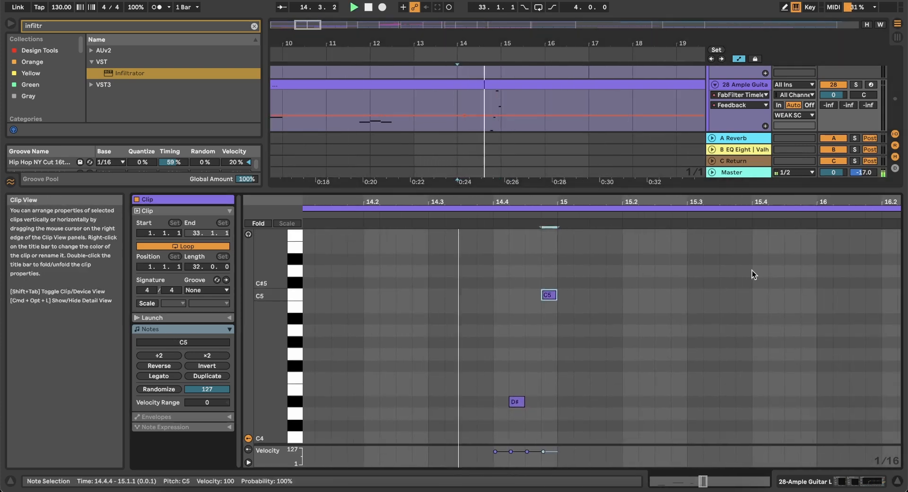
Enlarge the note editor to full height and replay the phrase from bar 14
left_click_drag(689, 192, 705, 15)
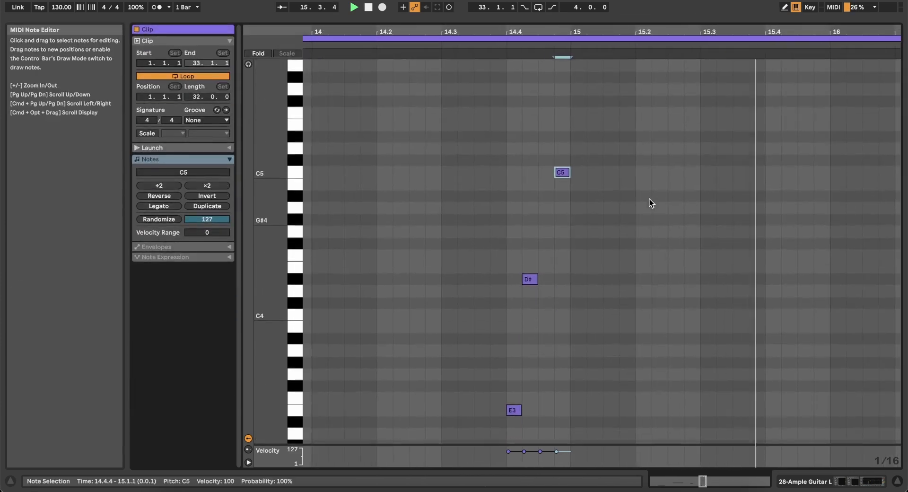
key("space")
key("space")
scroll(649, 199, "up", 2)
scroll(649, 199, "down", 6)
scroll(649, 199, "up", 2)
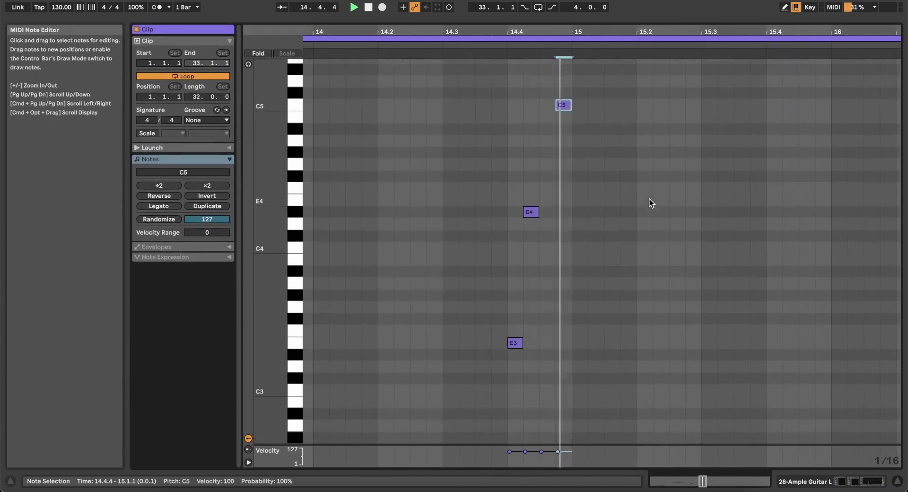
key("space")
scroll(625, 268, "down", 5)
scroll(626, 268, "up", 3)
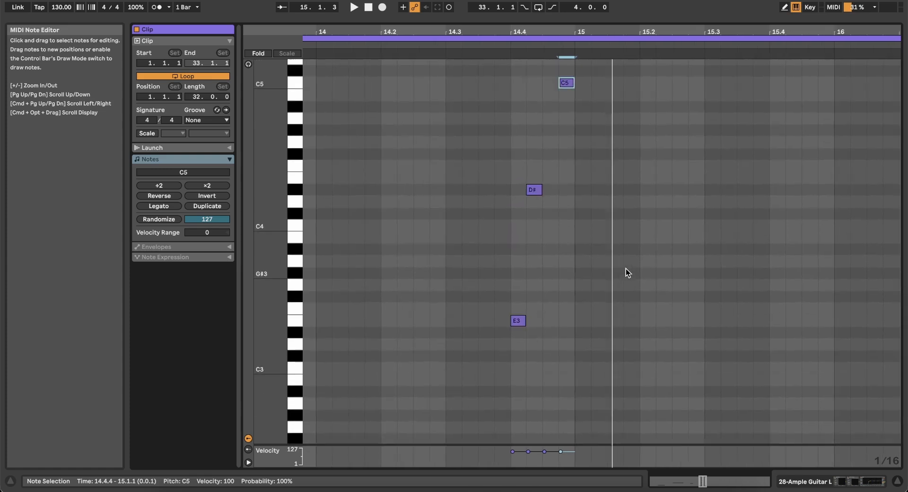
scroll(626, 268, "up", 1)
Delete the C5 note at 14.4.4 and replay the remaining phrase
double_click(567, 107)
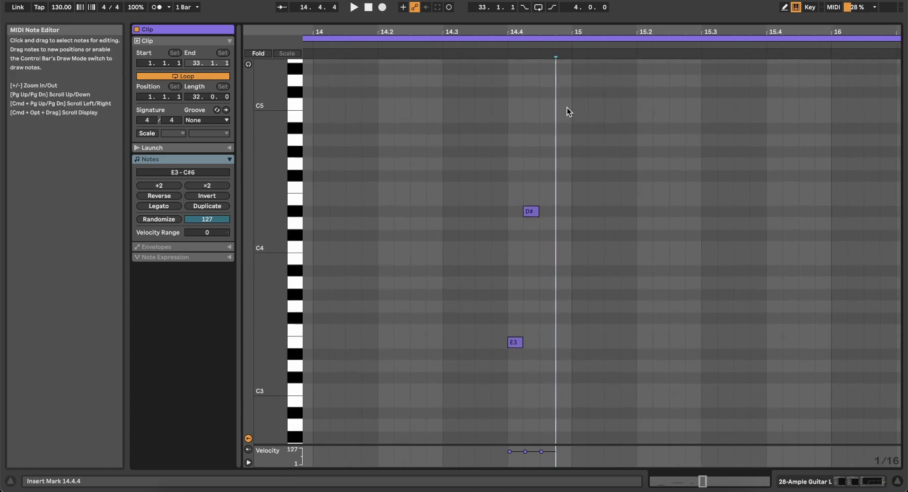
key("space")
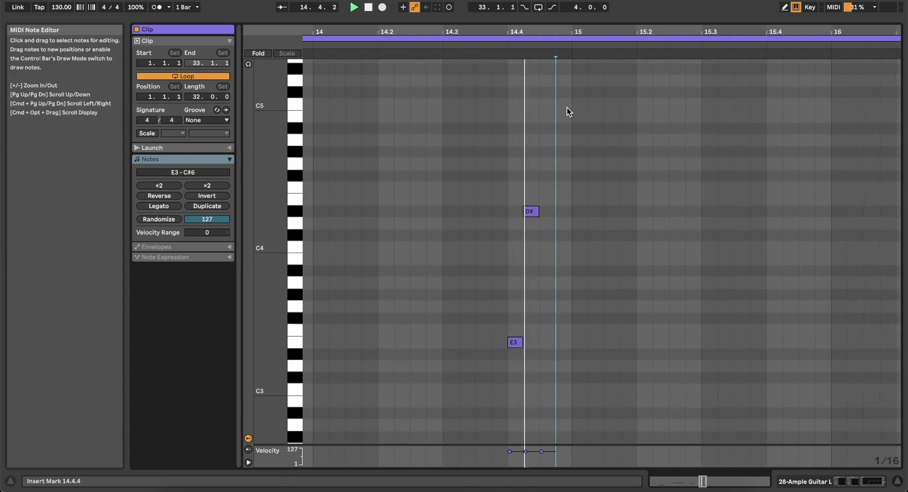
key("space")
Transpose the E3 note at 14.4.1 down an octave to E2, then select the D#4 note while playing
left_click(512, 348)
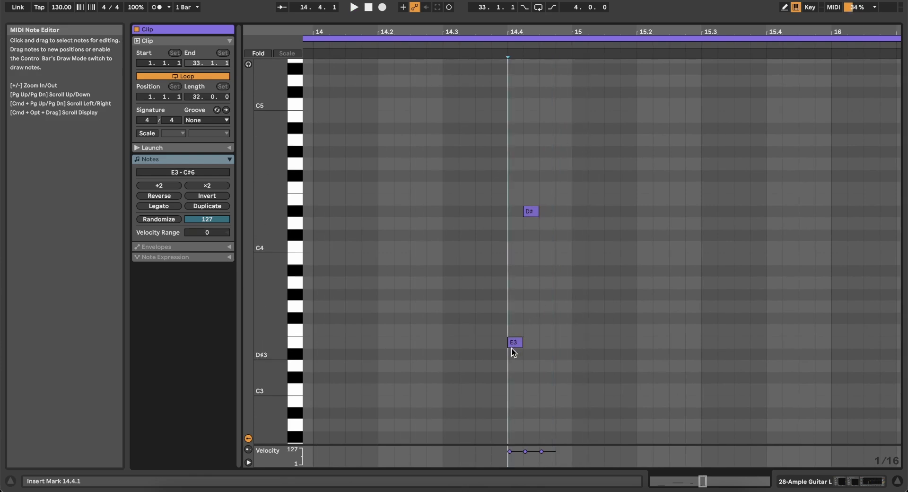
left_click(513, 344)
key("shift+Down")
key("space")
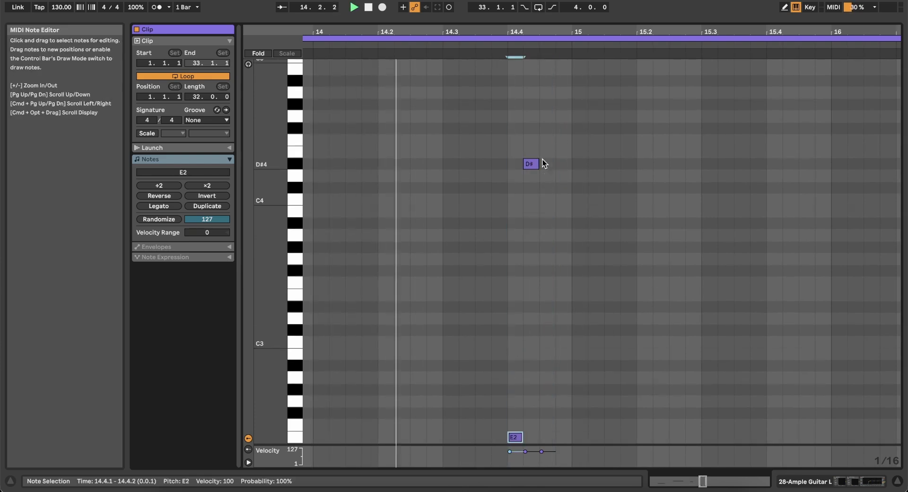
left_click(532, 164)
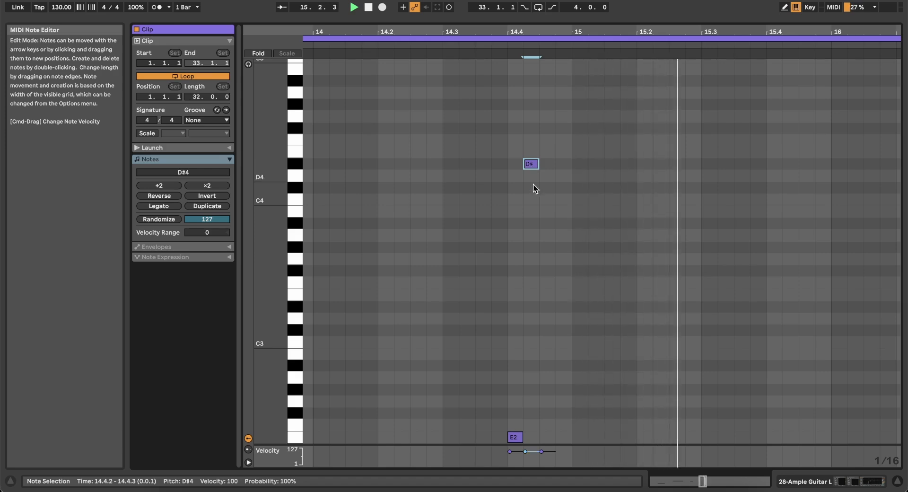
Try the E2 note at 14.4.1 in higher octaves, settling on E4, and replay the phrase
left_click_drag(535, 330, 510, 443)
key("shift+Up")
key("shift+Up")
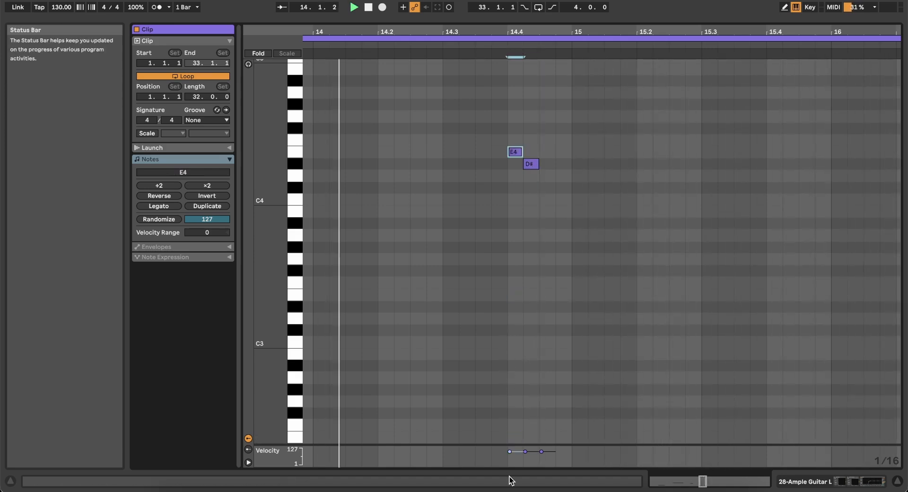
key("shift+Up")
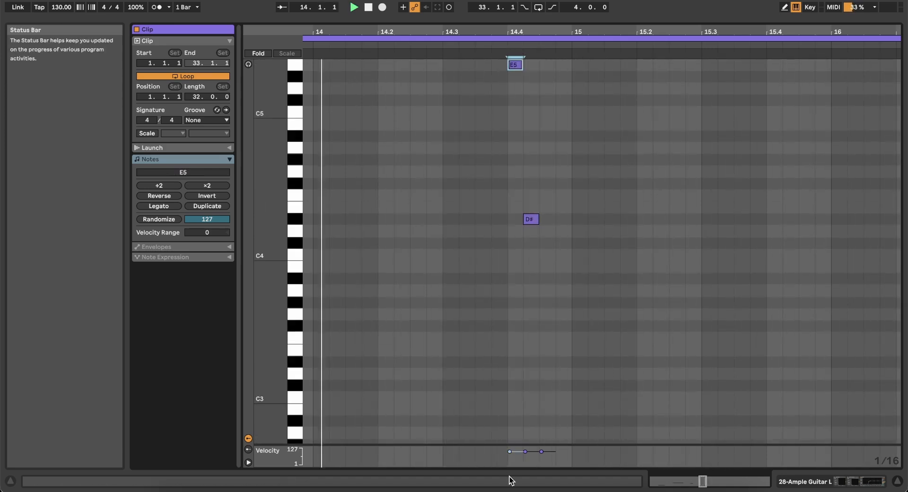
key("shift+Down")
scroll(574, 383, "down", 5)
scroll(574, 383, "down", 8)
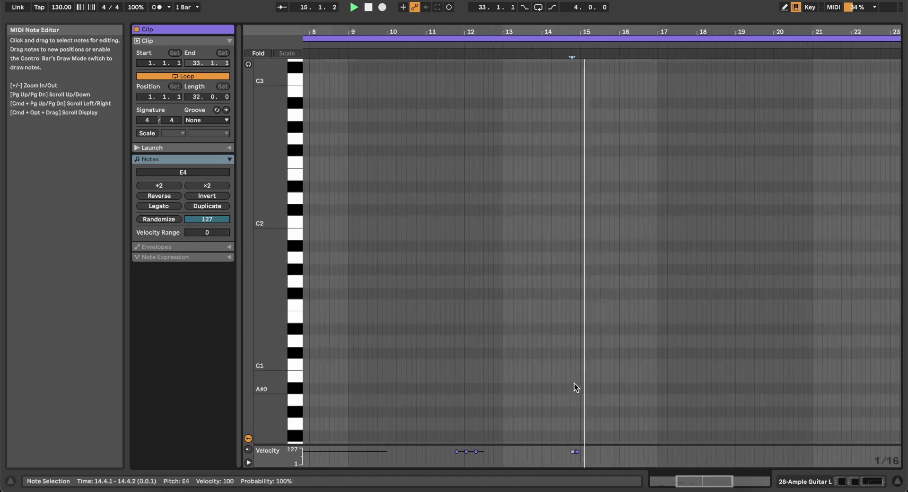
scroll(574, 383, "up", 12)
scroll(574, 383, "down", 4)
scroll(574, 383, "up", 1)
key("space")
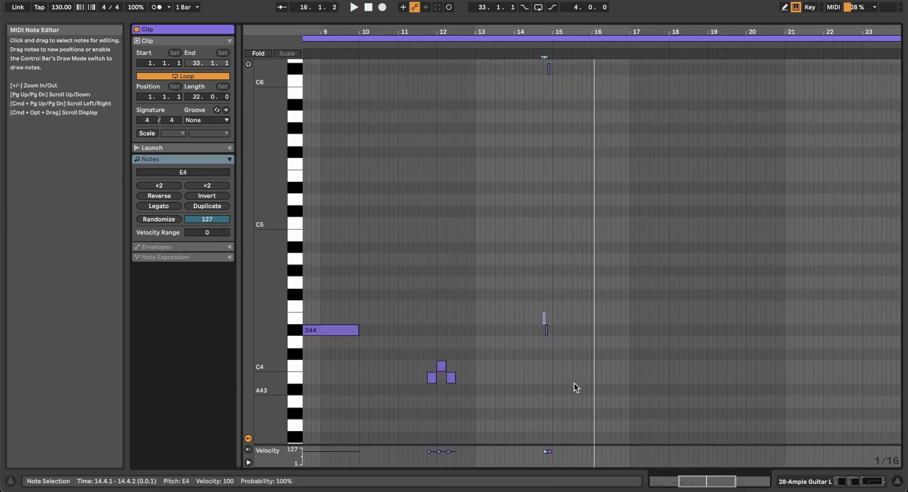
Try deleting the E4 and D#4 notes in beat 14.4, then undo back until the first note is E3
left_click_drag(575, 351, 532, 303)
key("Delete")
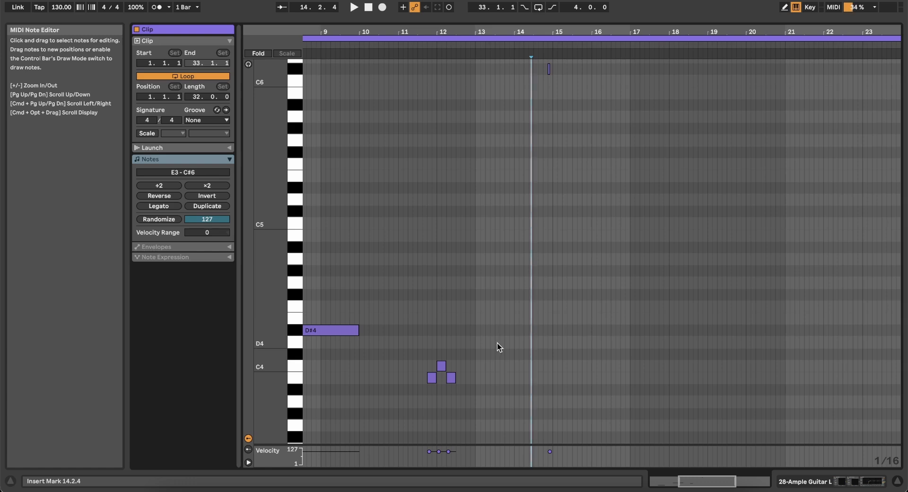
scroll(521, 337, "up", 8)
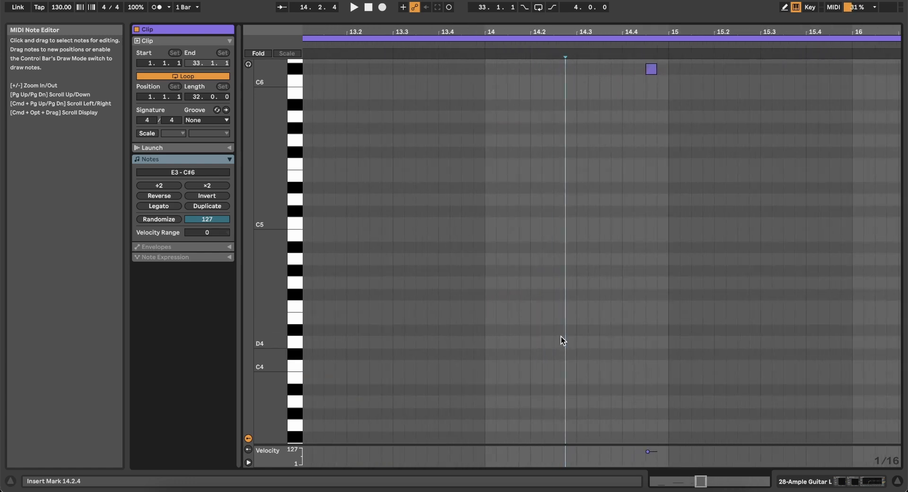
key("super+z")
key("super+z")
key("super+z")
key("shift+Down")
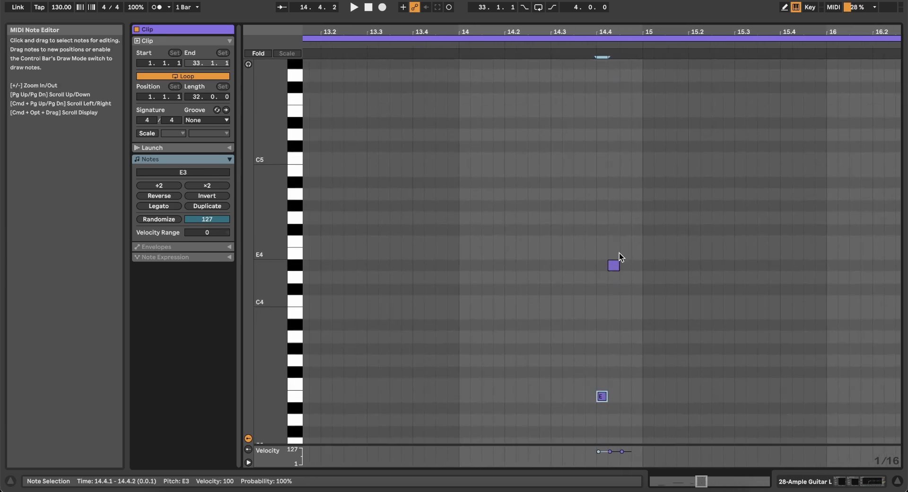
Delete the D#4 note at 14.4.2 and the C#6 note at 14.4.3, then replay the phrase
left_click(613, 266)
key("Delete")
scroll(619, 264, "up", 3)
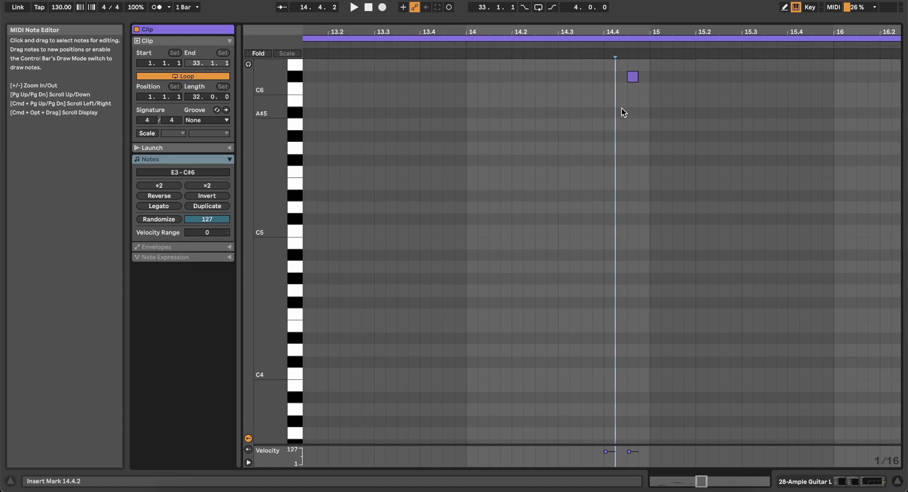
left_click(633, 79)
key("Delete")
scroll(619, 194, "down", 3)
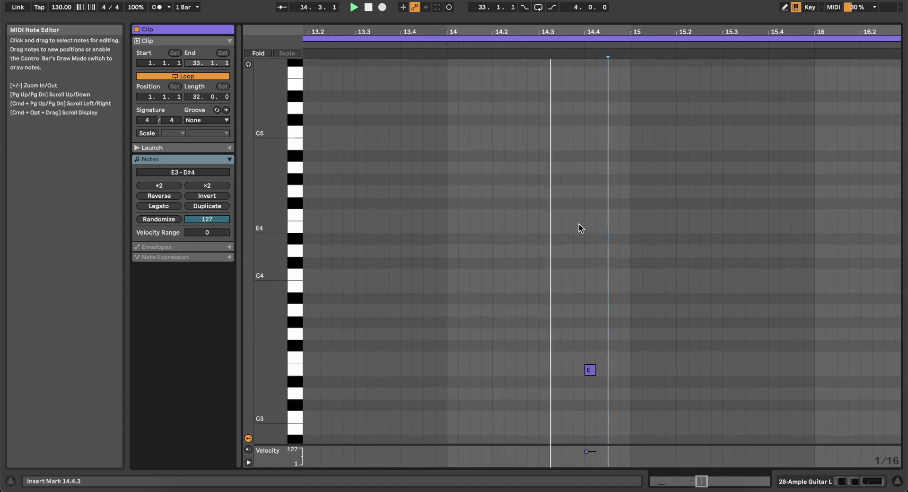
key("space")
key("space")
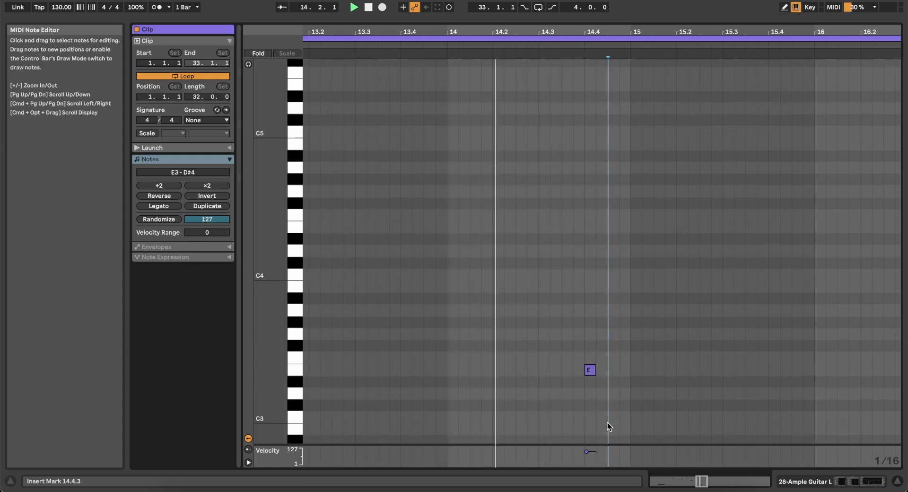
Transpose the remaining E3 note at 14.4.1 up to A4 while the phrase plays
left_click(590, 370)
key("shift+Up")
key("shift+Up")
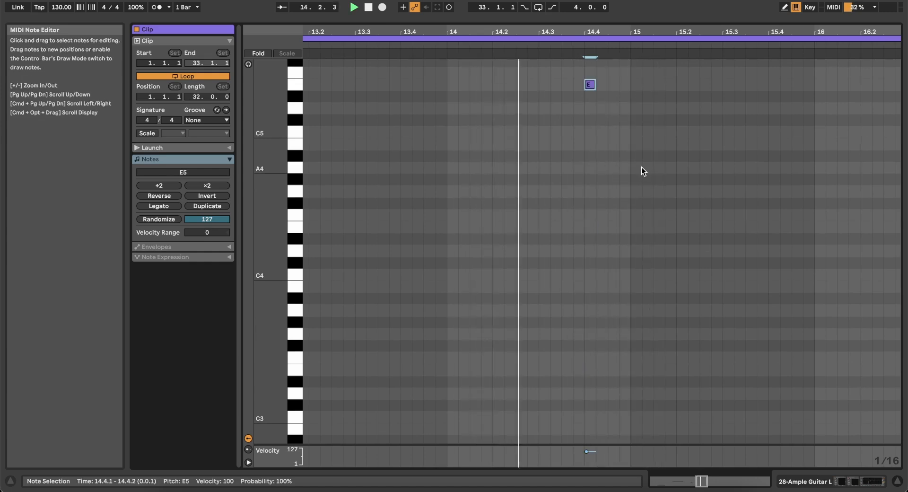
scroll(641, 167, "up", 3)
key("Down")
key("Down")
key("Down")
key("Down")
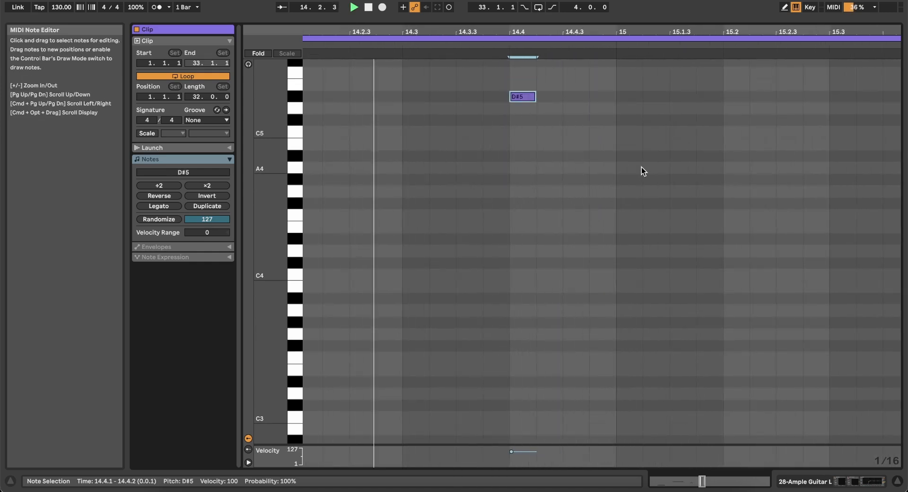
key("Down")
key("Down")
key("Down")
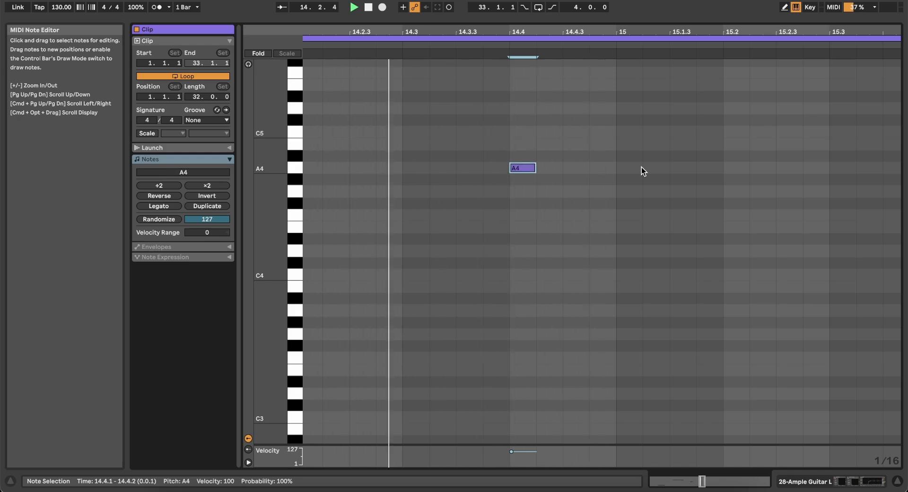
Add a one-sixteenth C4 note at 14.4.3 and raise it to G#4
double_click(587, 277)
key("Up")
key("Up")
key("Up")
key("Up")
key("Up")
key("Up")
key("Up")
key("Up")
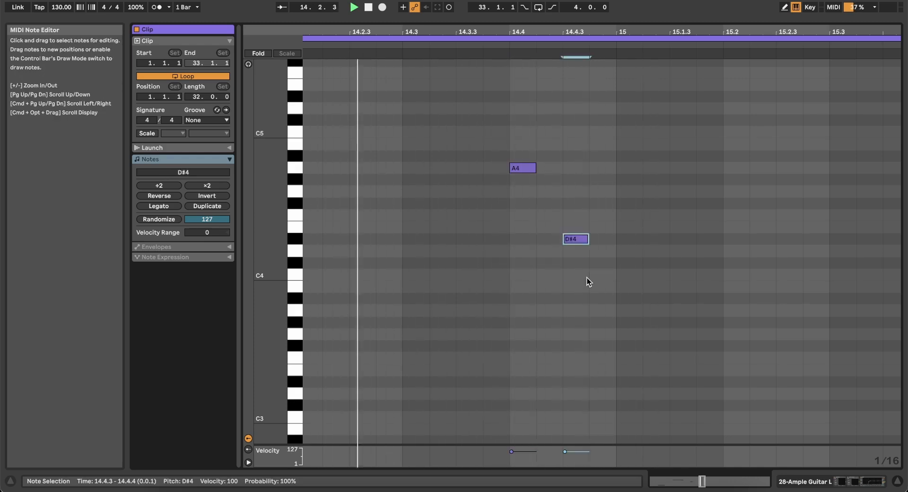
Move the G#4 note to 15.1.1 and lower it to G4
key("Right")
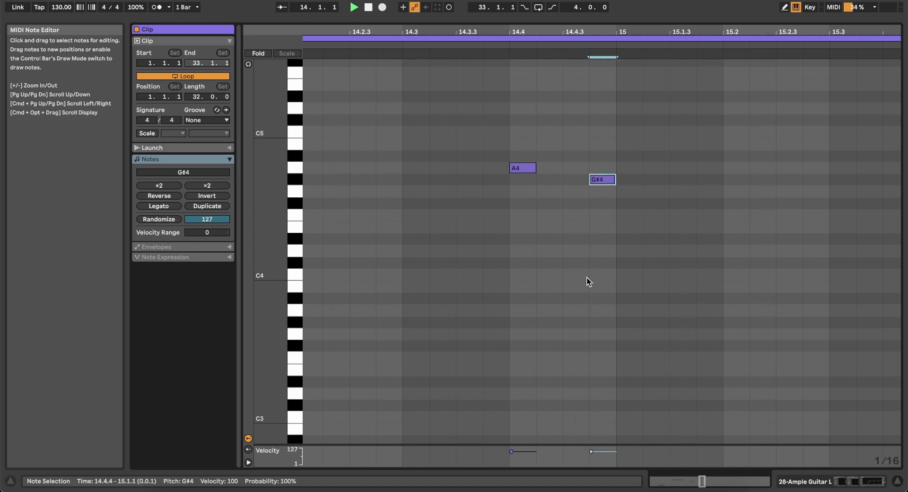
key("Right")
key("Right")
key("Left")
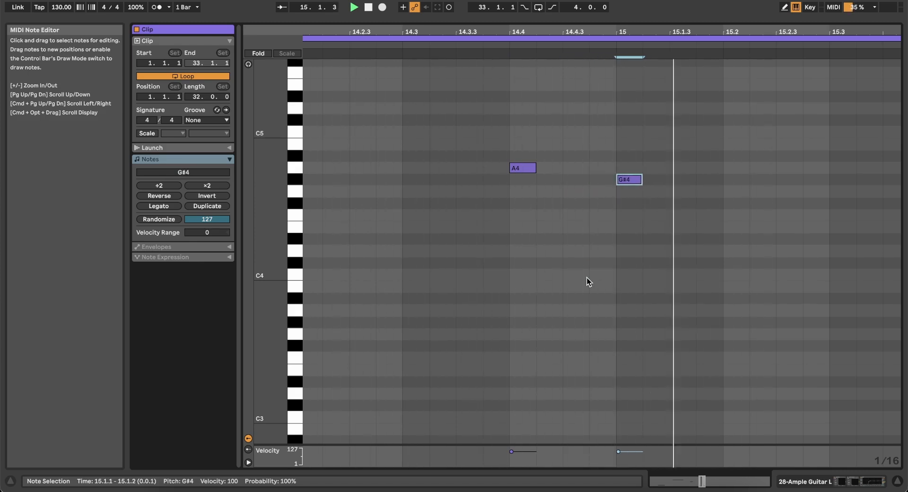
key("Down")
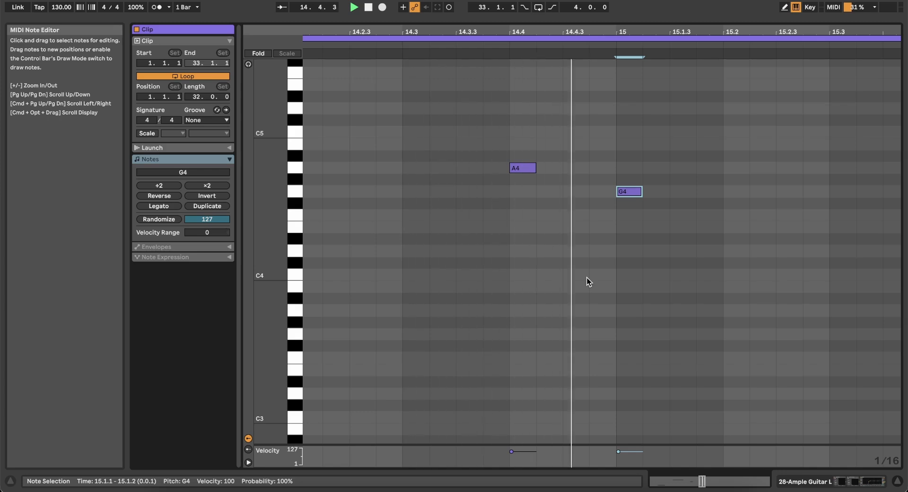
Try a one-sixteenth C4 note at 16.4.2, then delete it
scroll(586, 277, "down", 5)
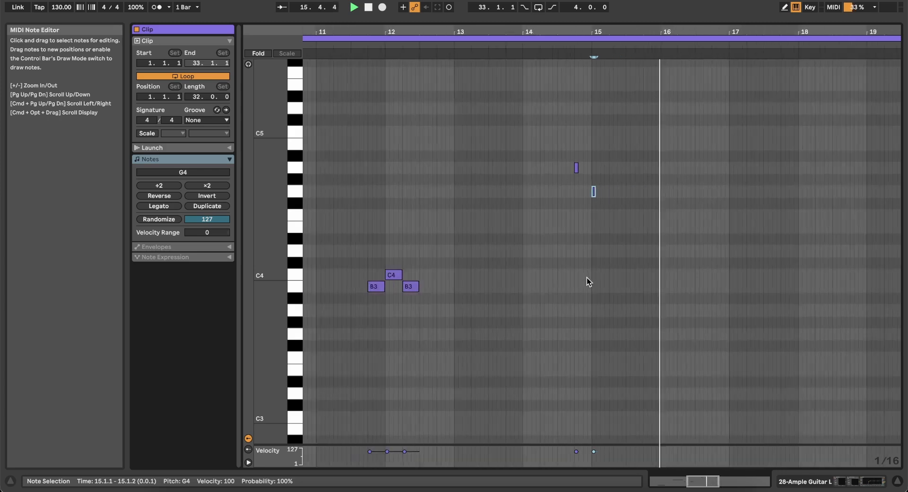
double_click(689, 274)
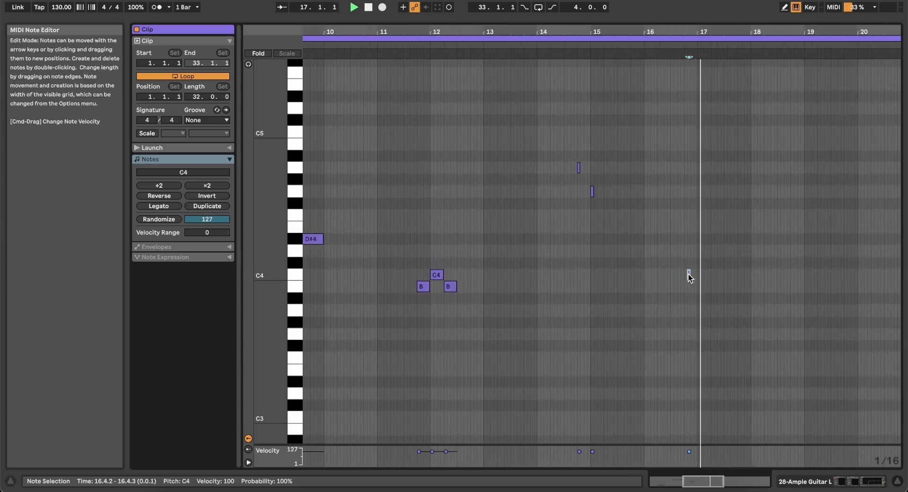
double_click(688, 274)
Play the intro from the start, then listen to the guitar melody from bar 7
key("space")
key("space")
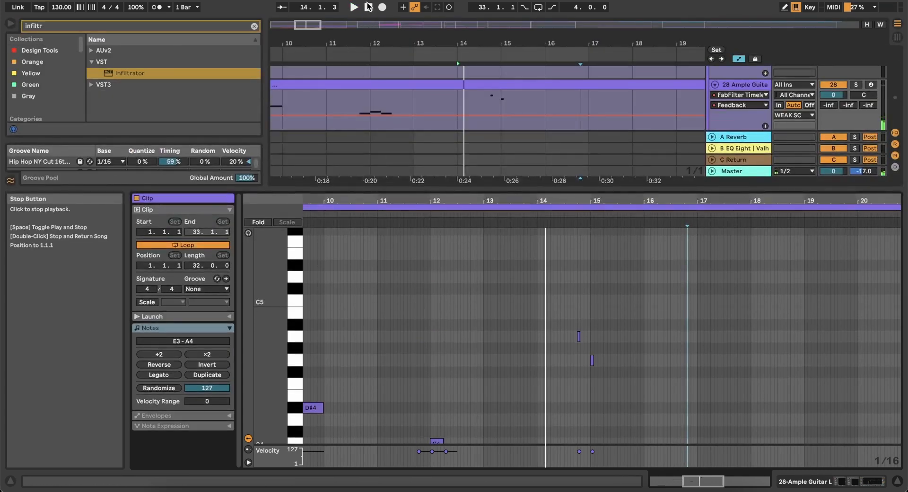
scroll(289, 96, "left", 10)
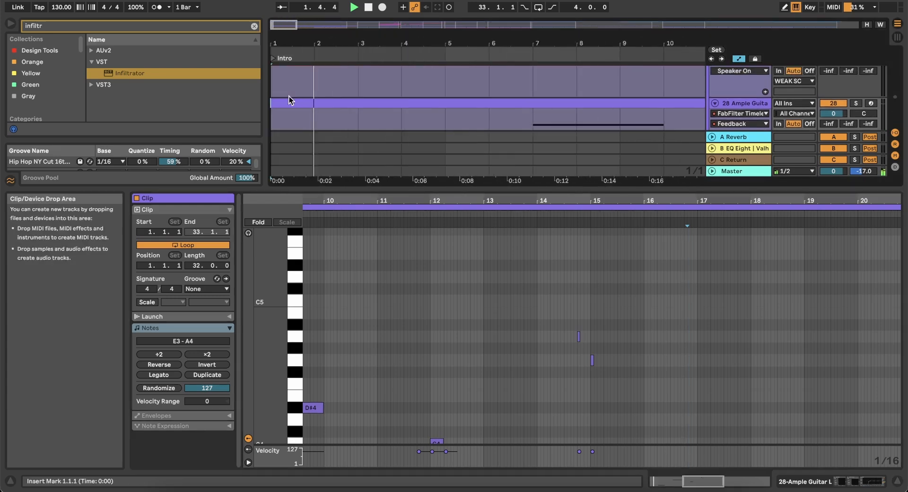
left_click(525, 116)
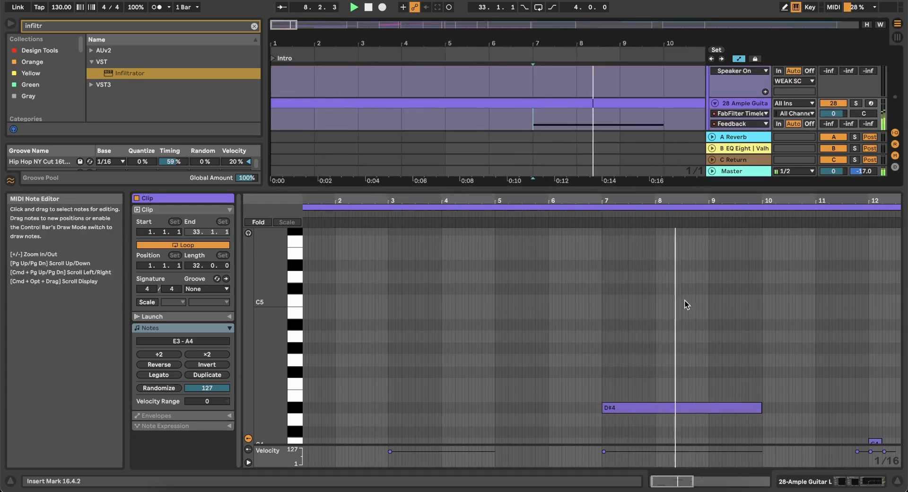
Open the Ample Guitar L plug-in window, try its playing-mode switch while replaying from bar 7, and close the window
left_click(777, 480)
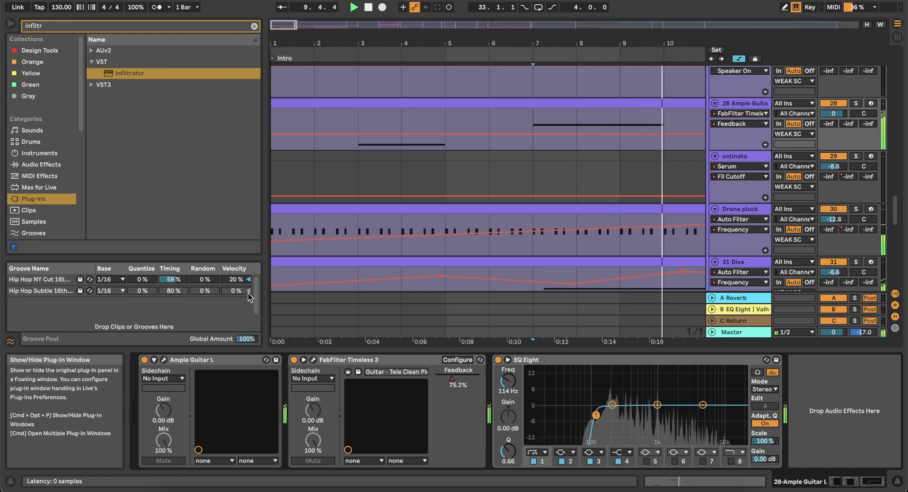
key("super+alt+p")
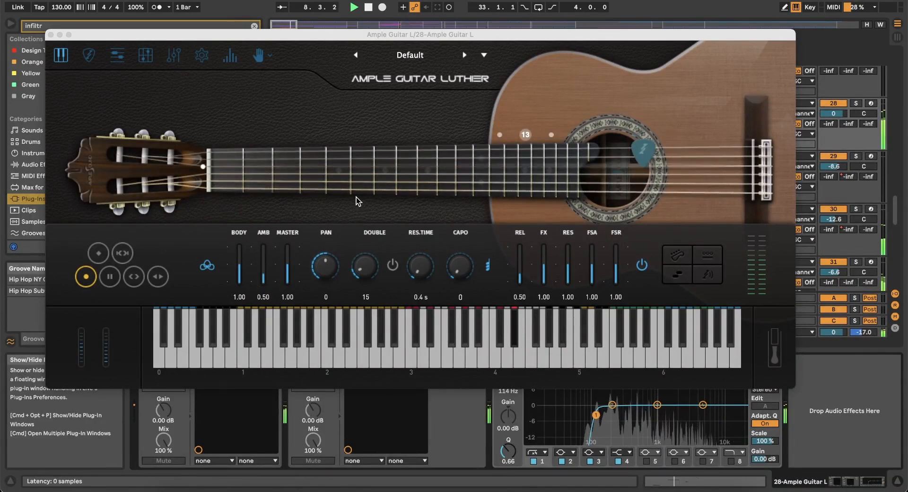
left_click(678, 254)
left_click(680, 252)
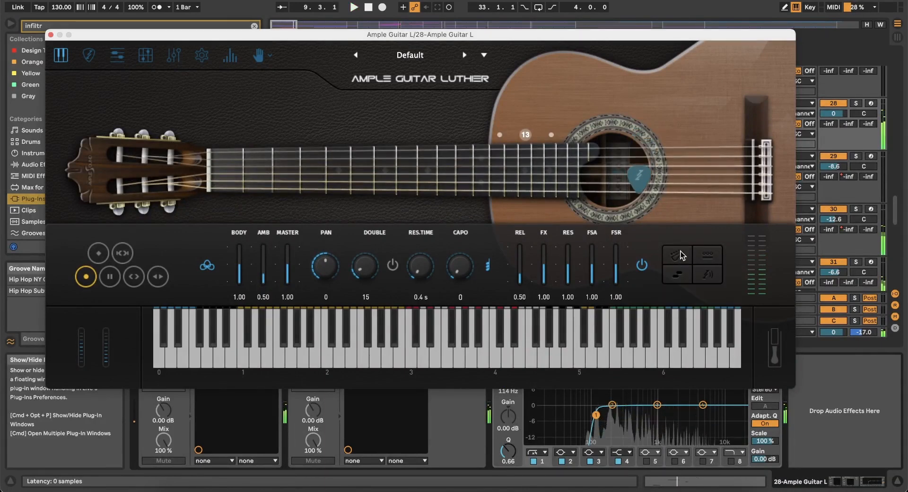
left_click(680, 251)
left_click(832, 390)
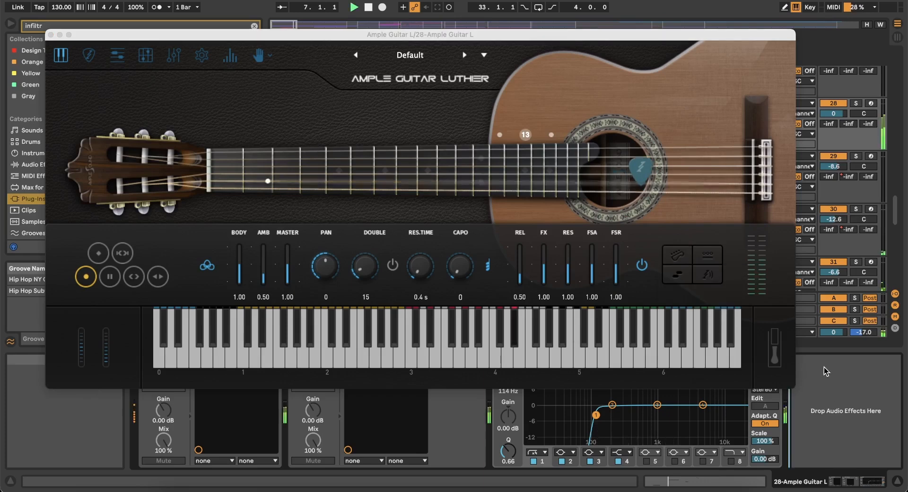
left_click(50, 35)
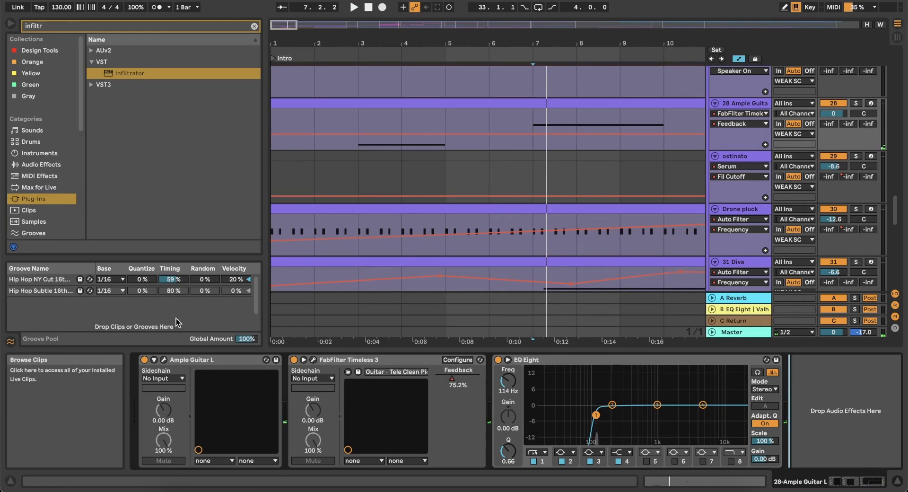
Replace the Ample Guitar L instrument on track 28 with a fresh instance and test it in playback
left_click(194, 359)
key("Delete")
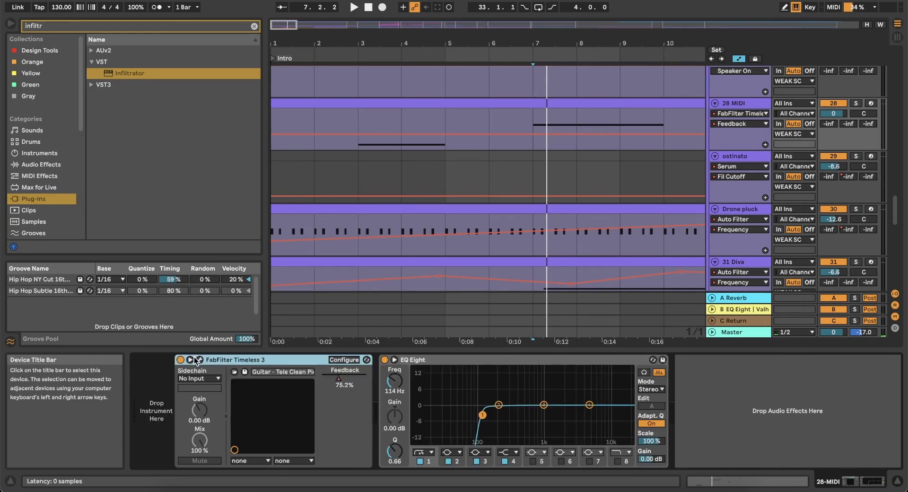
left_click(116, 22)
key("super+a")
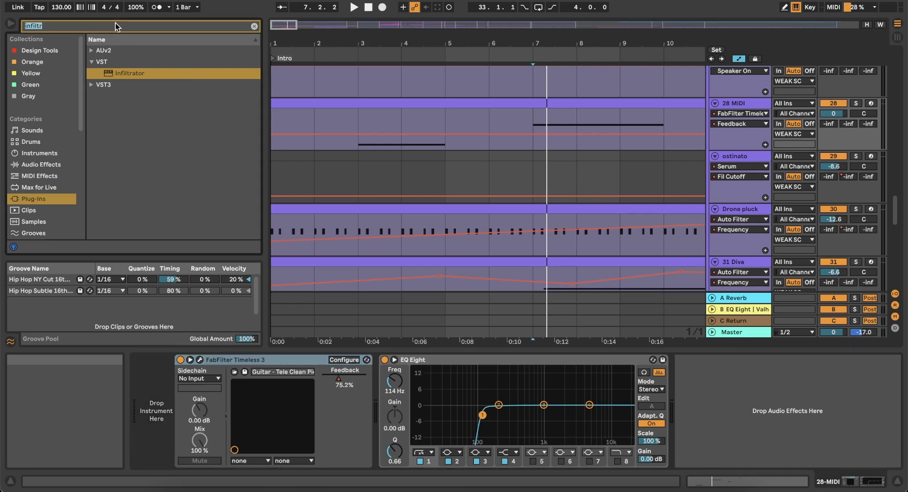
type("ample")
left_click_drag(124, 84, 136, 425)
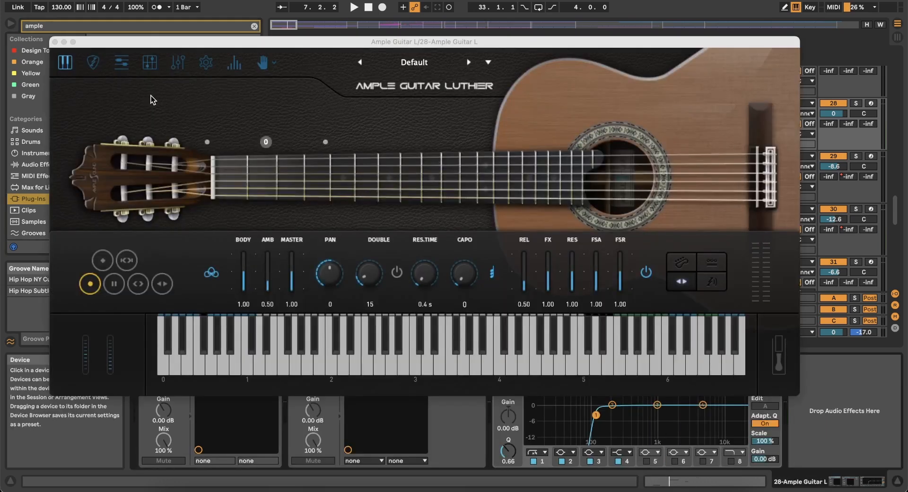
key("space")
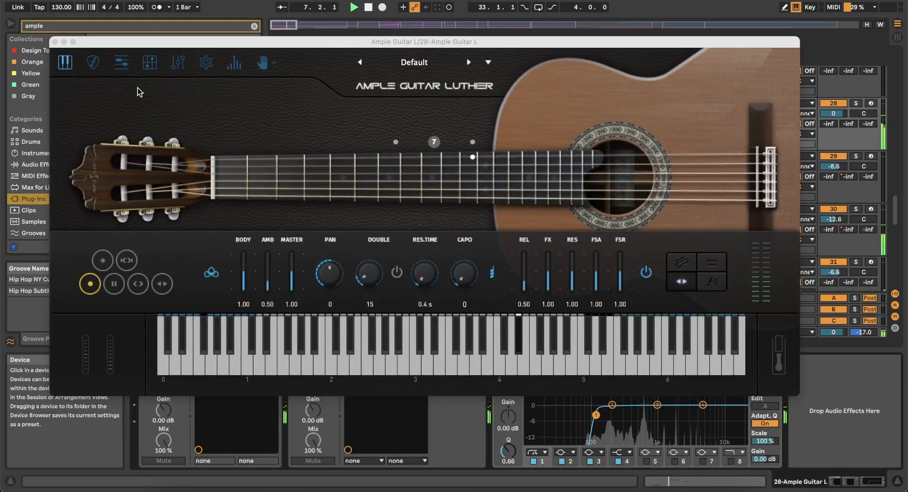
left_click(55, 42)
Play the arrangement from bar 14 to hear the new guitar notes
left_click(526, 160)
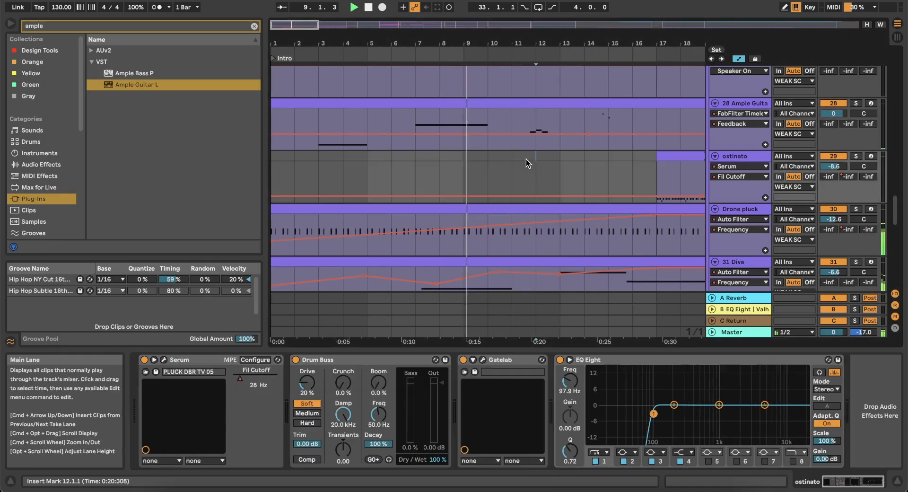
left_click(500, 167)
key("space")
key("space")
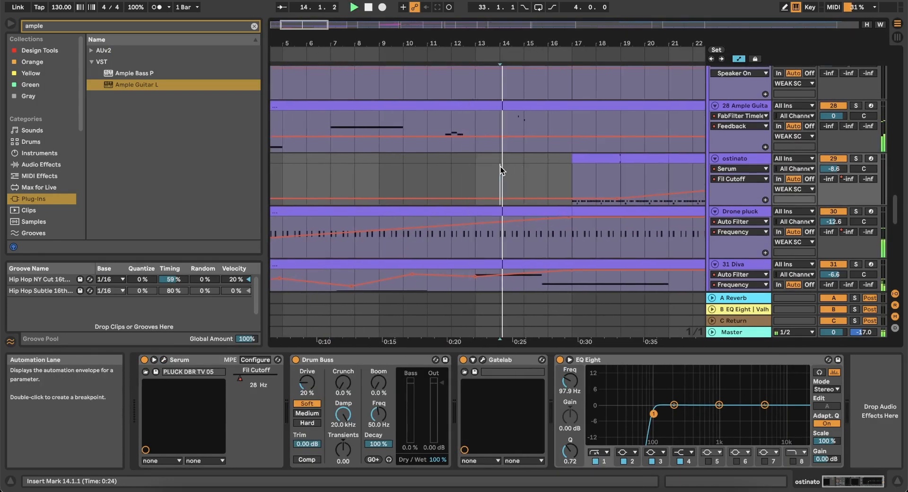
Open the Ample Guitar clip's notes for editing and play the intro from the start
scroll(532, 161, "up", 5)
left_click(497, 105)
key("space")
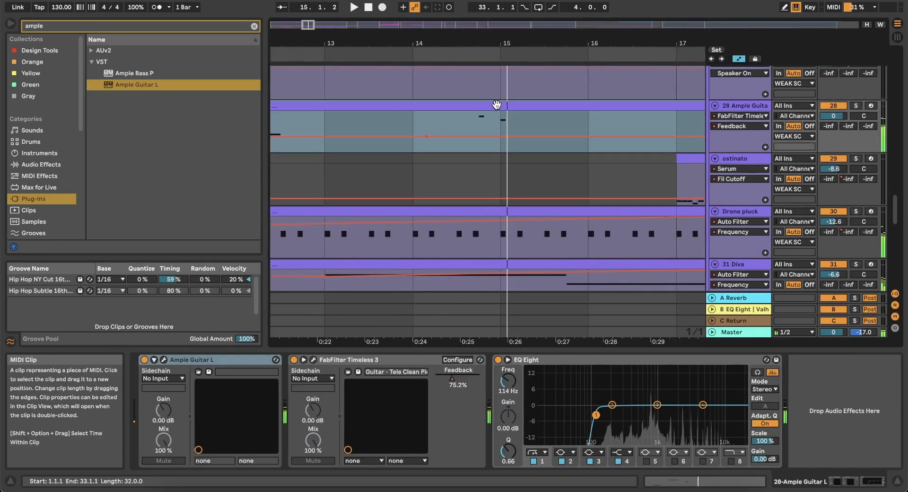
left_click(730, 481)
key("space")
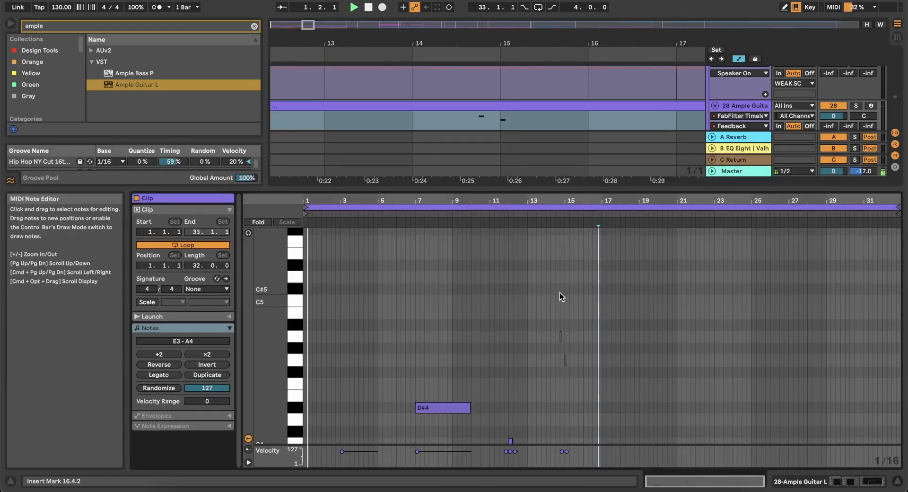
Set the arrangement's fixed grid to 1/8 and replay the guitar track from 14.3.1
scroll(567, 313, "up", 6)
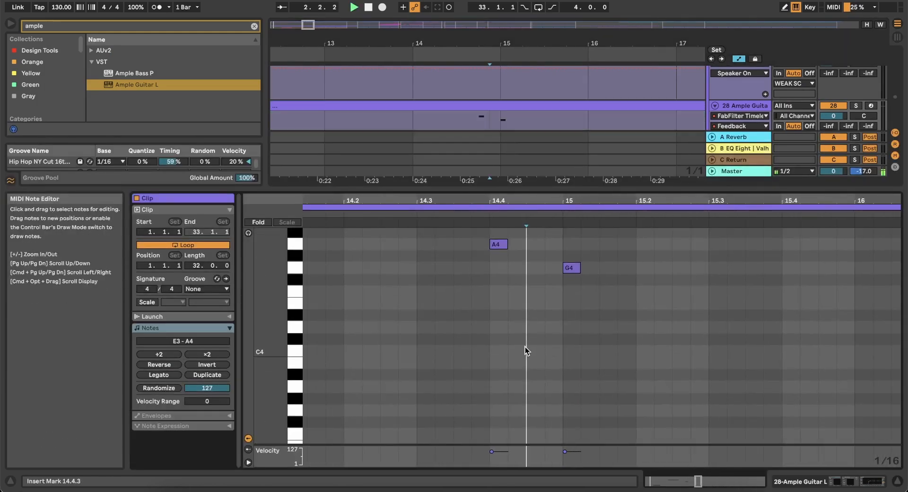
right_click(437, 111)
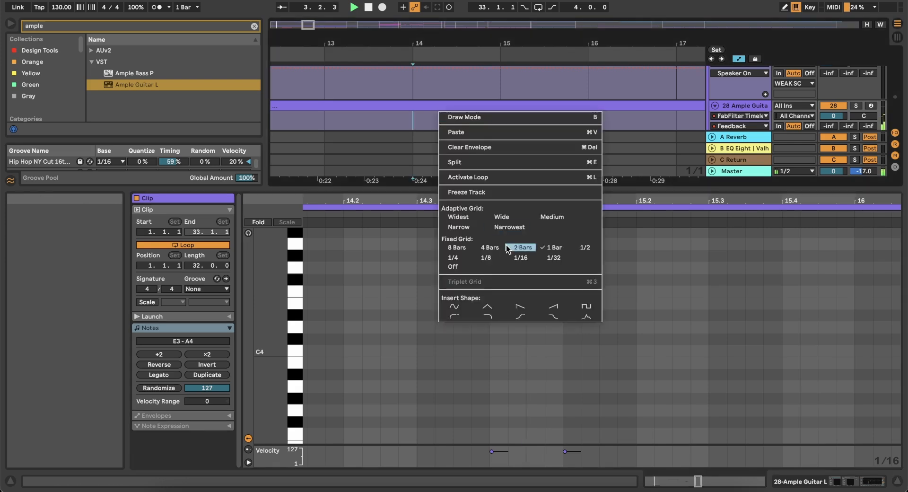
left_click(495, 254)
left_click(456, 120)
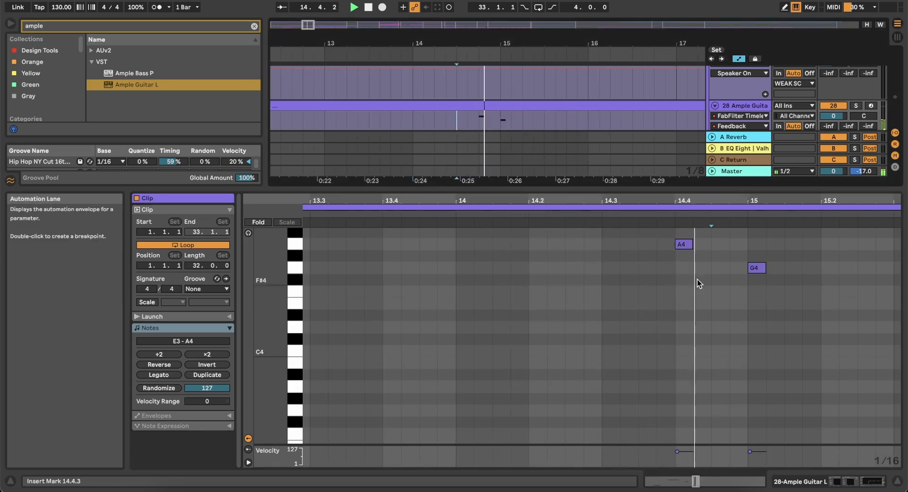
Add sixteenth notes D#3 at 14.4.2 and E3 at 14.4.3 to the Ample Guitar clip
left_click(712, 315)
double_click(713, 315)
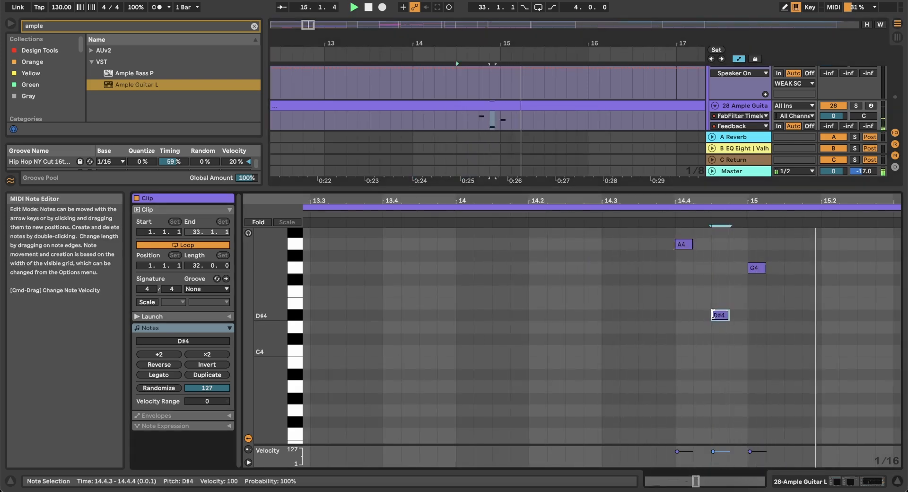
key("shift+Down")
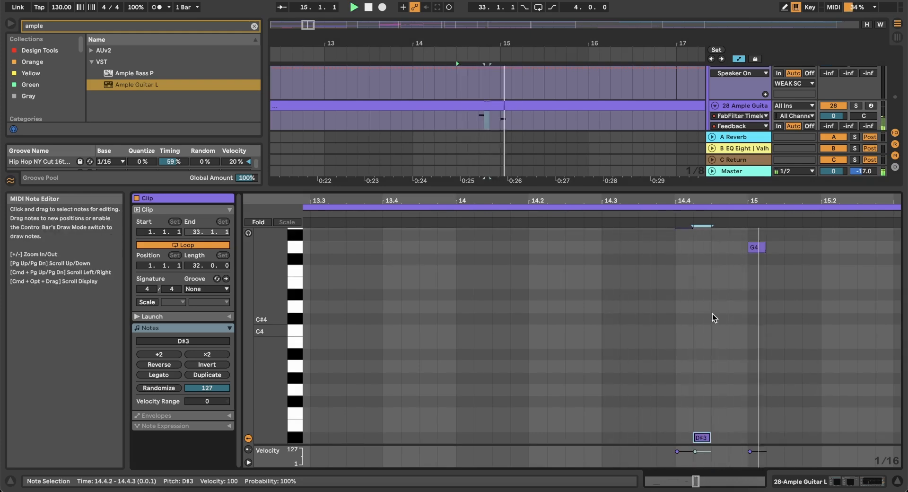
key("space")
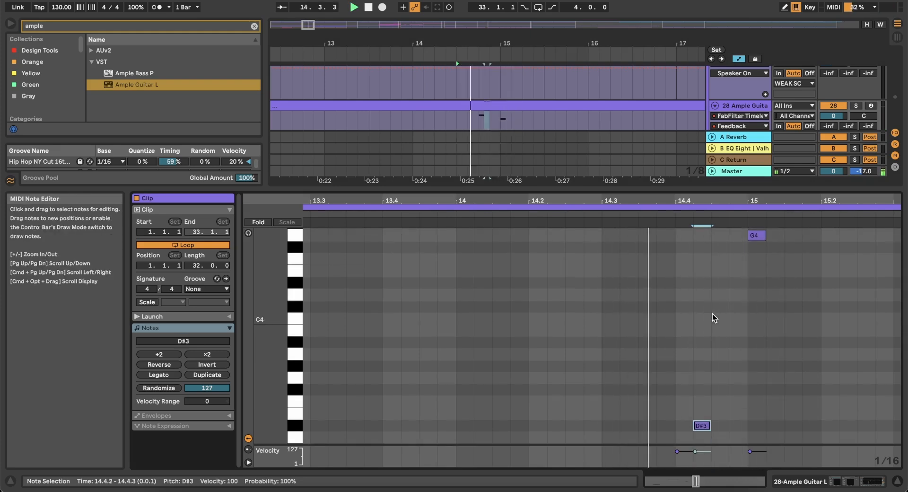
double_click(717, 415)
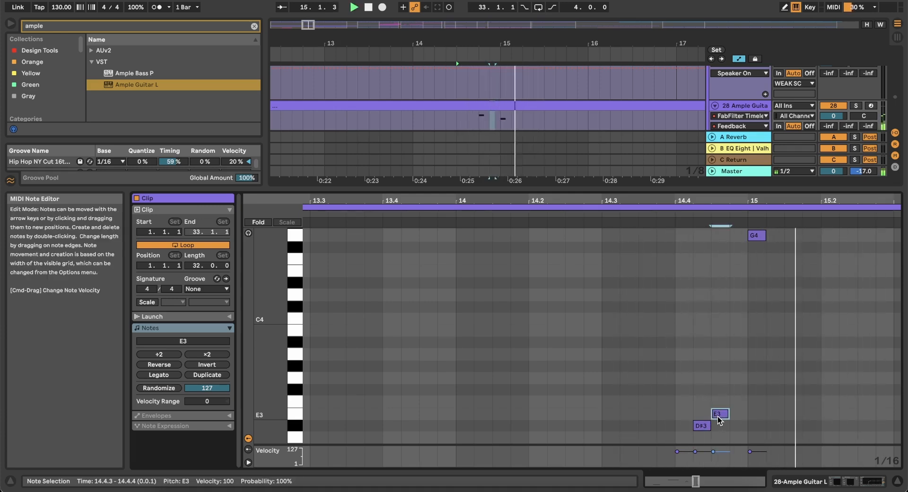
Shift the G4 note one sixteenth earlier to 14.4.4 and replay the phrase from 14.3.1
left_click(757, 236)
key("Left")
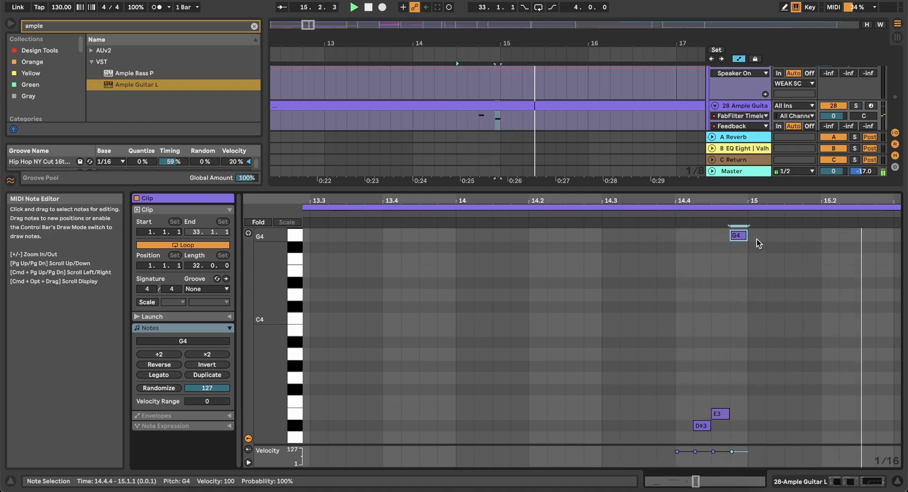
left_click_drag(591, 190, 557, 366)
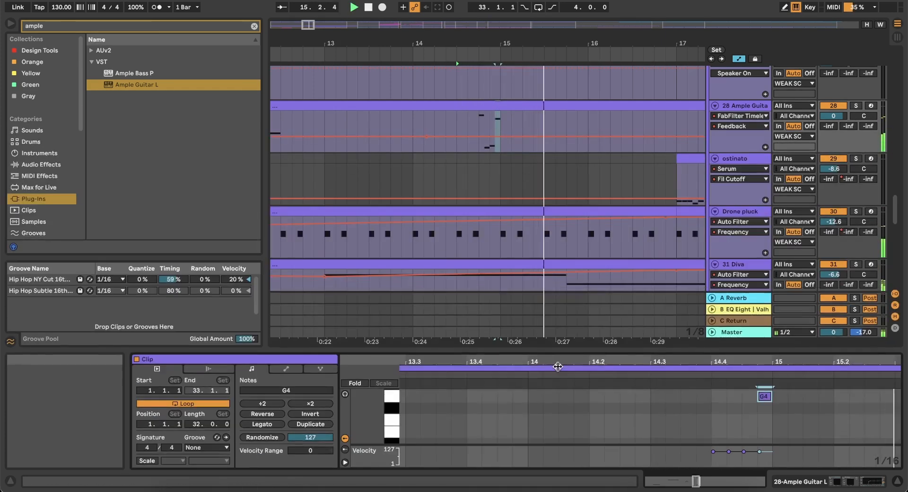
left_click(538, 105)
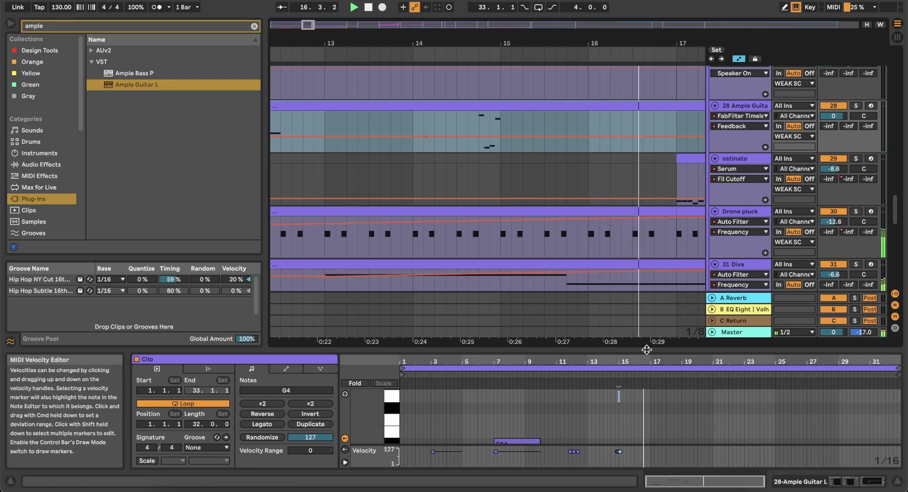
left_click_drag(639, 349, 638, 230)
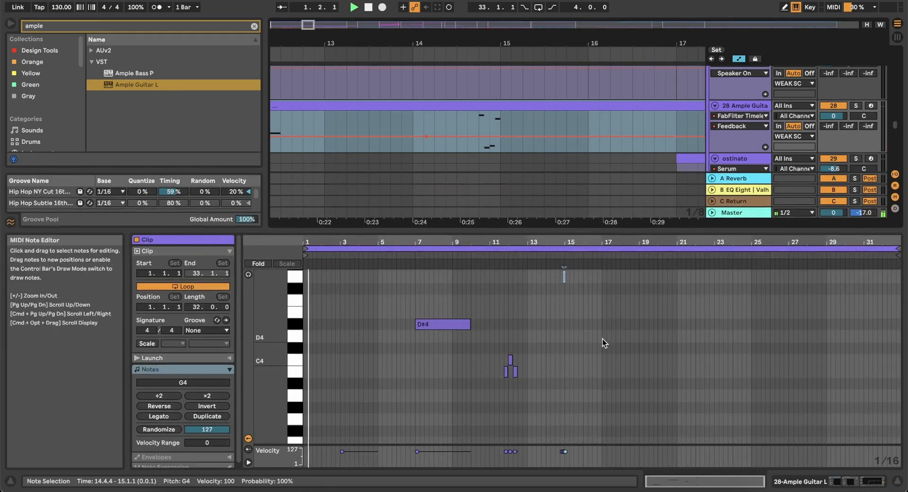
left_click(457, 142)
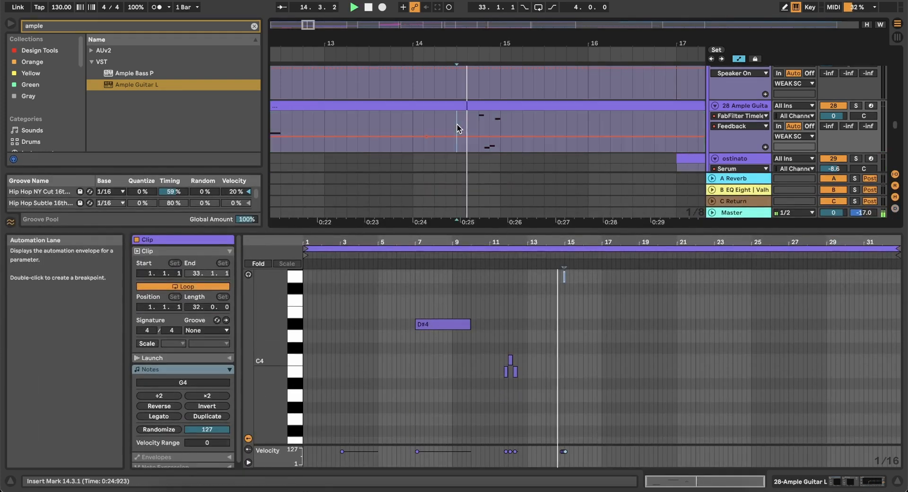
Add an F#4 note at 15.4.3, lengthen it to end at 16.3.3, and replay the phrase
scroll(584, 346, "up", 8)
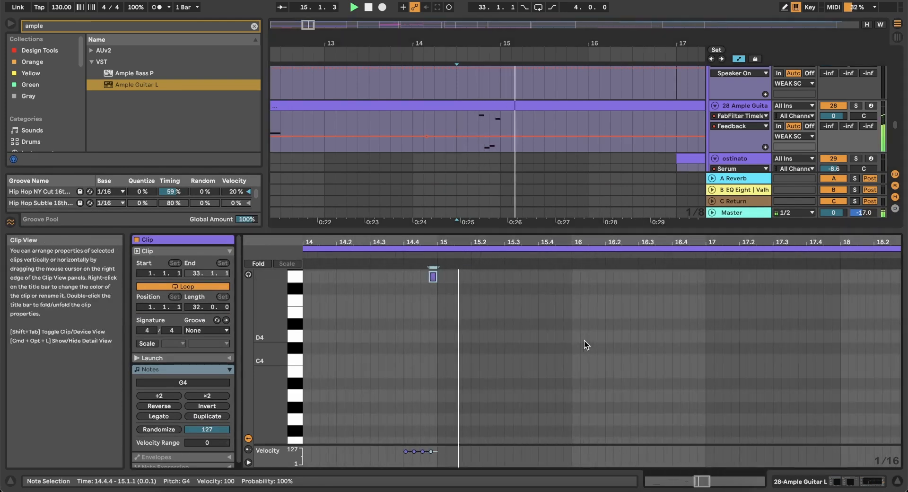
double_click(556, 334)
key("Up")
key("Up")
key("Up")
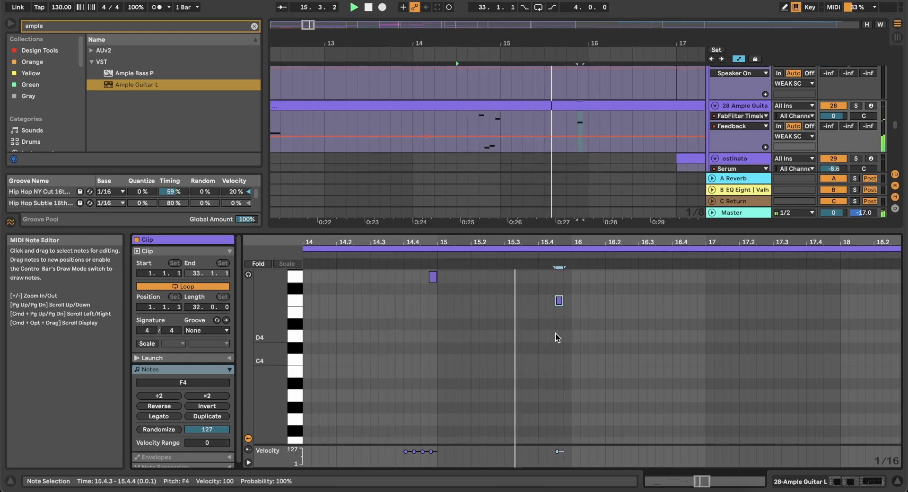
key("Up")
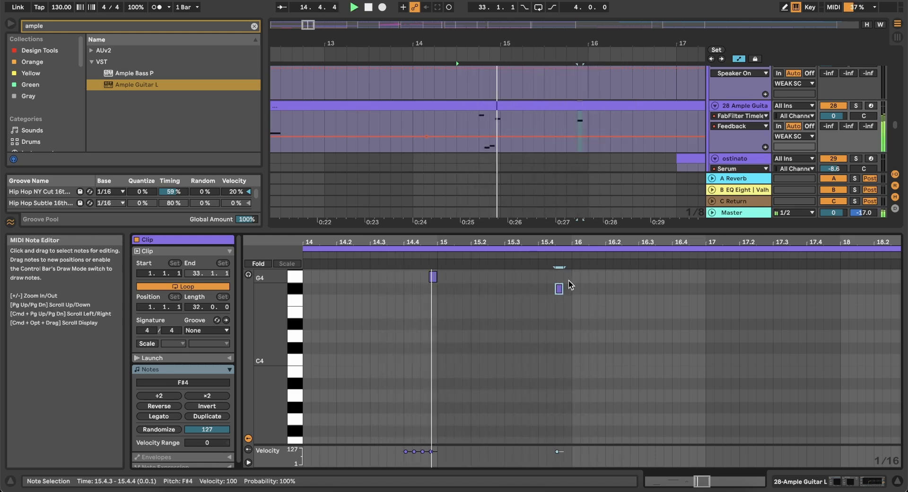
left_click_drag(562, 289, 654, 286)
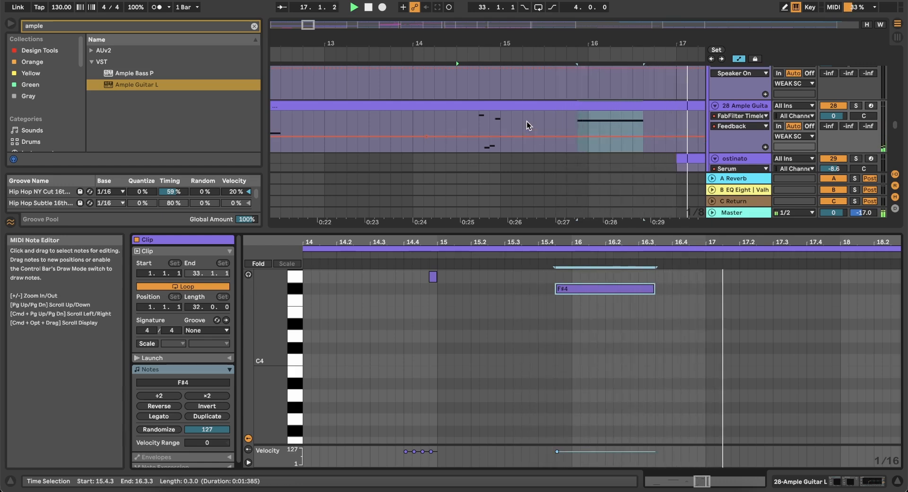
scroll(528, 126, "down", 5)
key("space")
key("space")
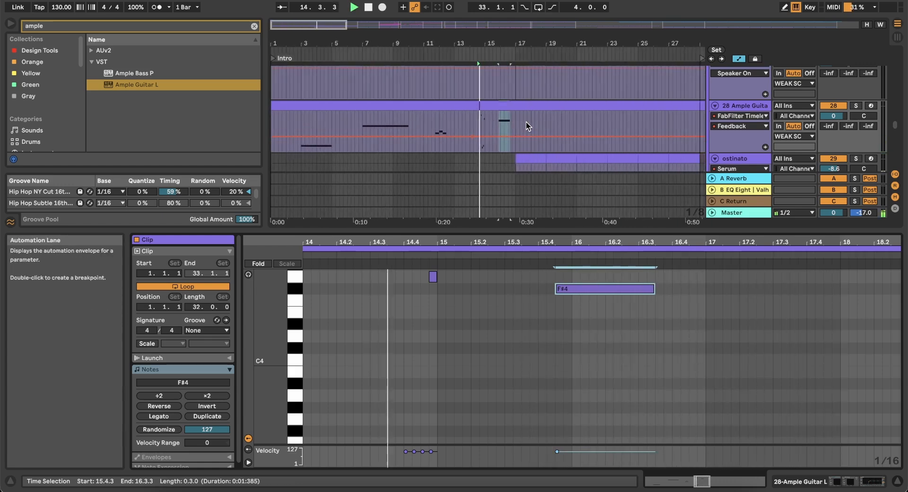
scroll(526, 121, "down", 3)
left_click(334, 106)
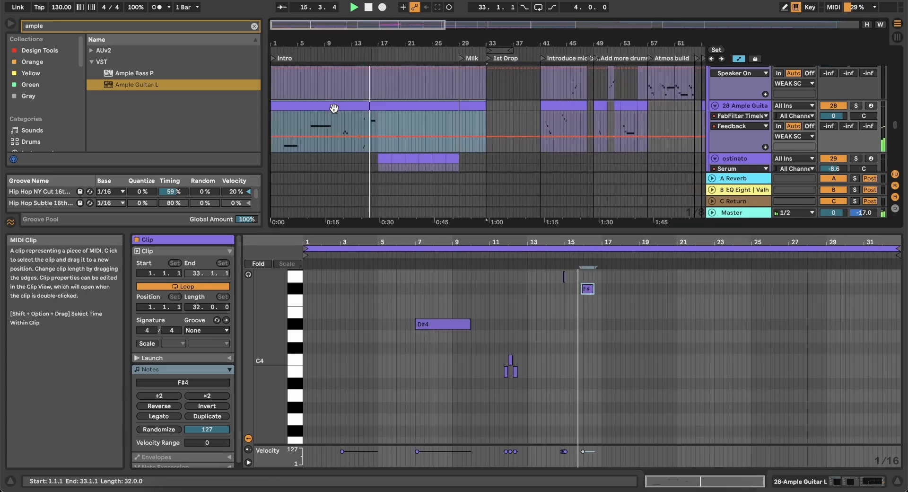
key("super+d")
key("super+z")
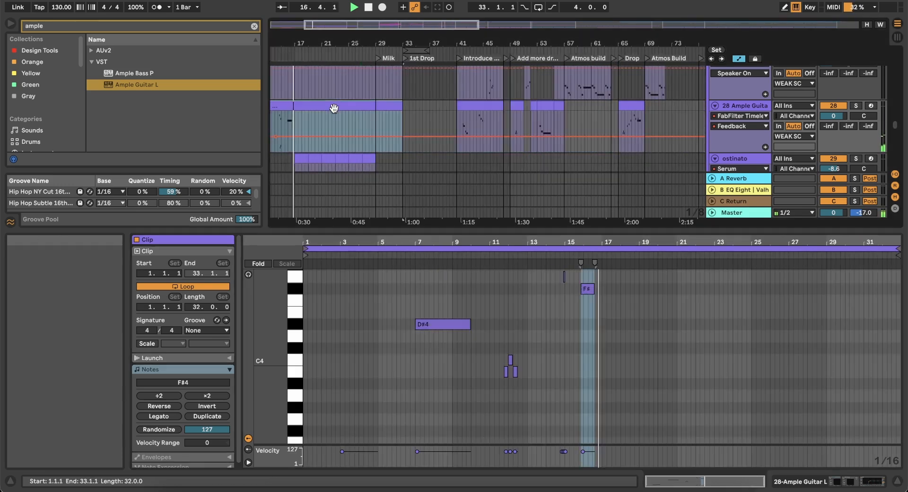
Split the Ample Guitar clip at bar 17 and duplicate its first 16 bars over bars 17 to 33
scroll(334, 111, "left", 2)
scroll(334, 111, "up", 3)
scroll(386, 142, "up", 2)
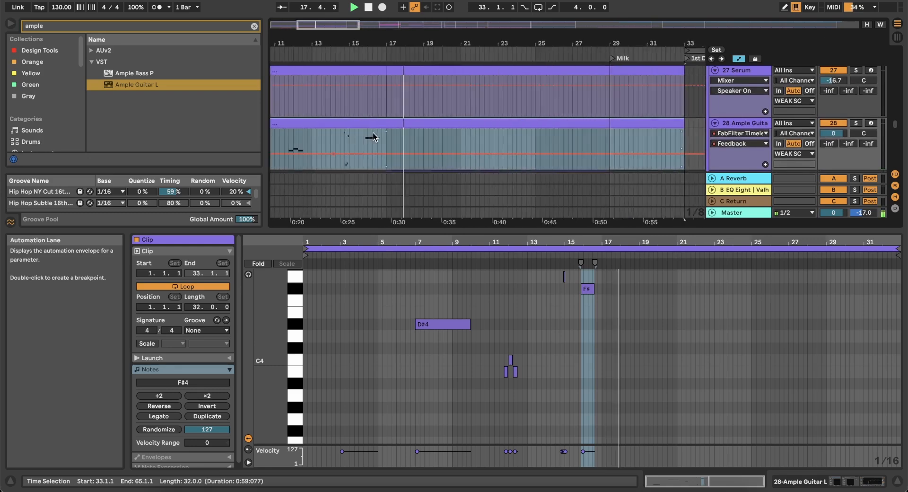
scroll(387, 147, "up", 3)
left_click(388, 145)
key("super+e")
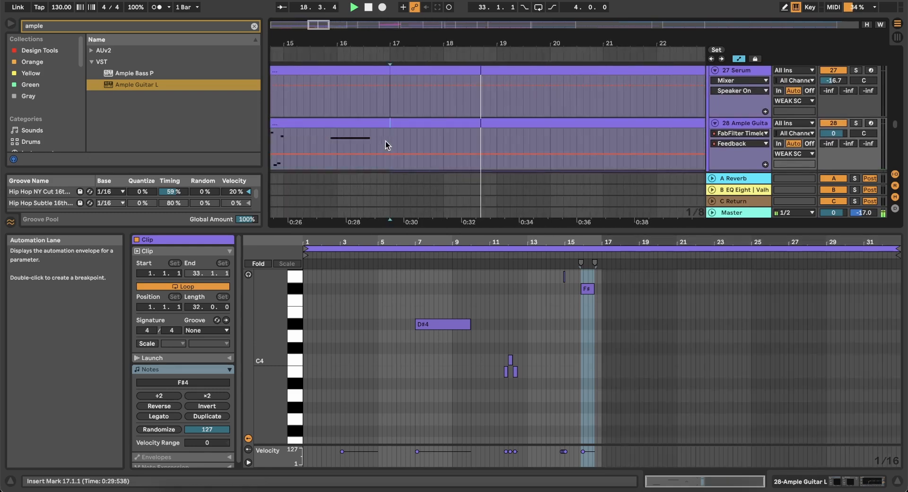
left_click(365, 123)
key("super+d")
Listen to the duplicated guitar phrase through the Milk section up to the 1st Drop, replaying from about bar 30
scroll(366, 123, "down", 5)
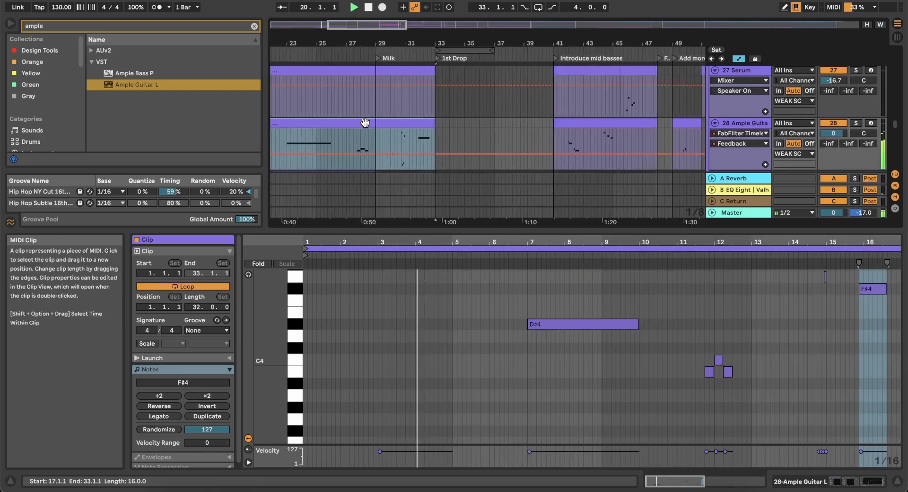
scroll(365, 123, "left", 6)
scroll(365, 123, "down", 1)
scroll(561, 166, "down", 2)
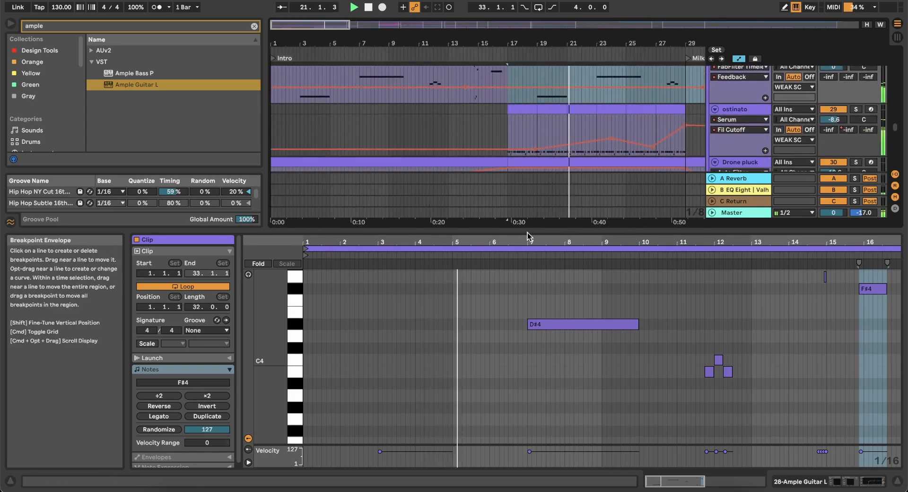
left_click_drag(529, 229, 520, 349)
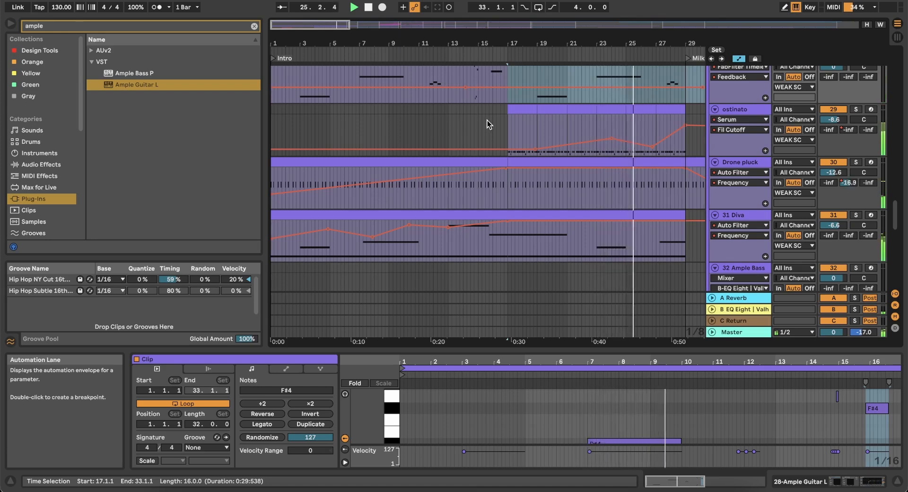
scroll(487, 120, "right", 5)
scroll(487, 120, "down", 2)
scroll(503, 126, "up", 5)
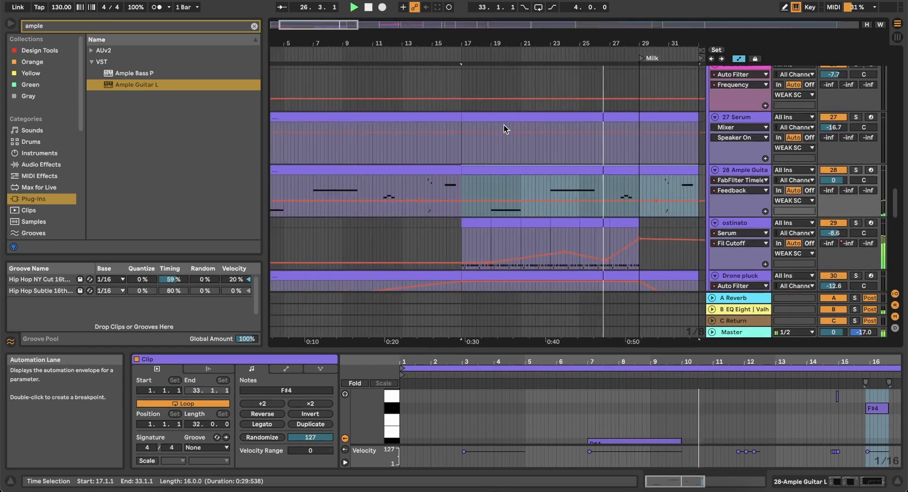
scroll(505, 125, "right", 5)
scroll(601, 159, "up", 3)
scroll(602, 159, "right", 2)
scroll(601, 159, "up", 1)
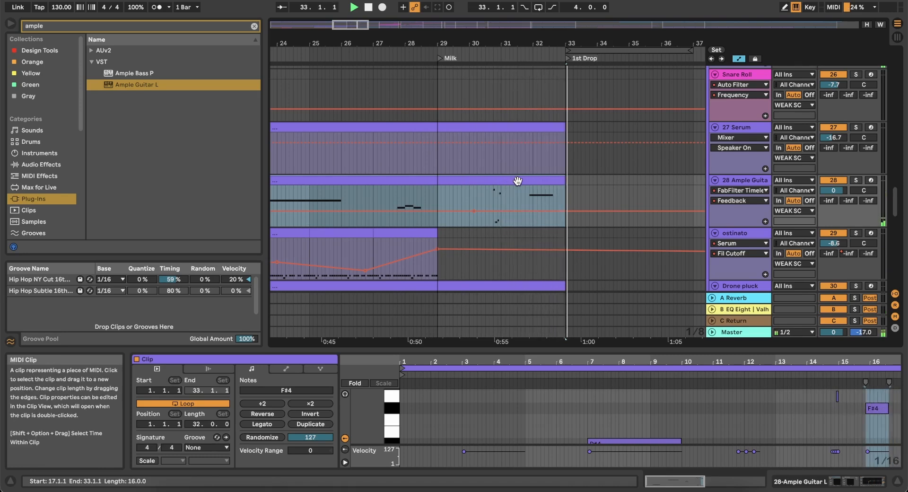
left_click(477, 198)
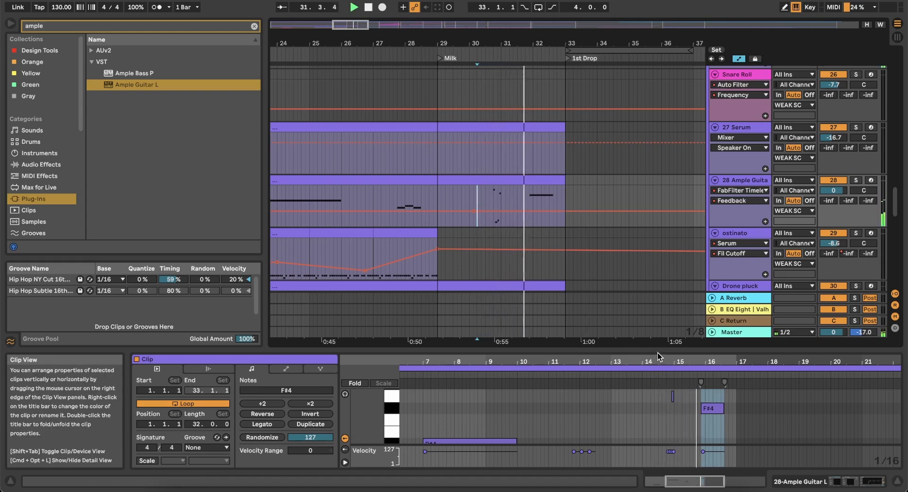
Lengthen the G4 note at 14.4.4 in the duplicated Ample Guitar clip so it ends at 15.2.1
left_click_drag(652, 351, 675, 90)
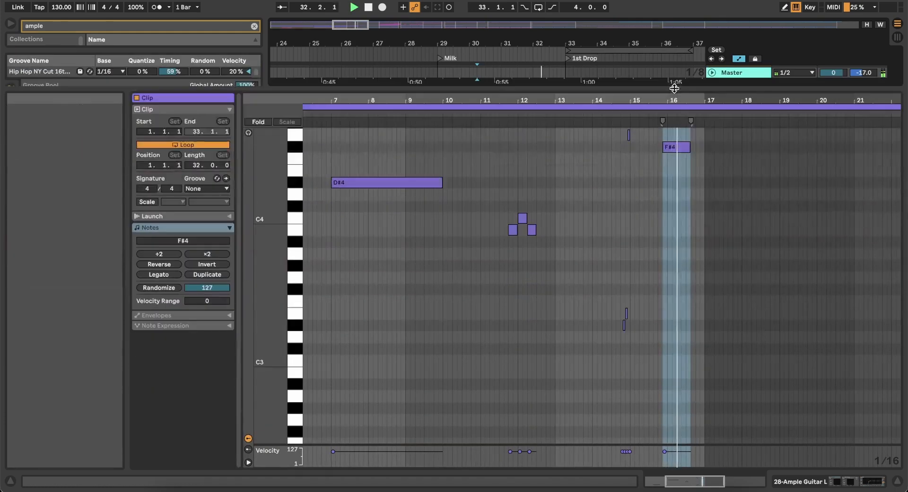
left_click(674, 143)
scroll(649, 194, "up", 5)
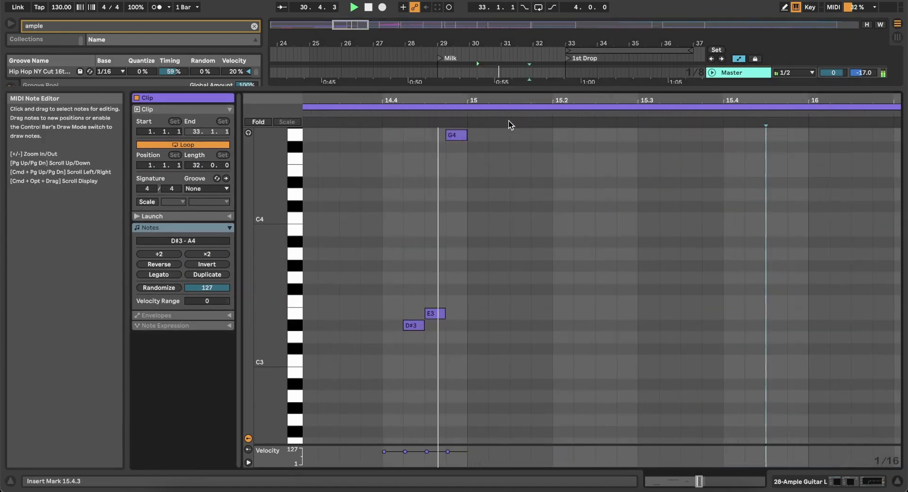
left_click_drag(466, 134, 748, 123)
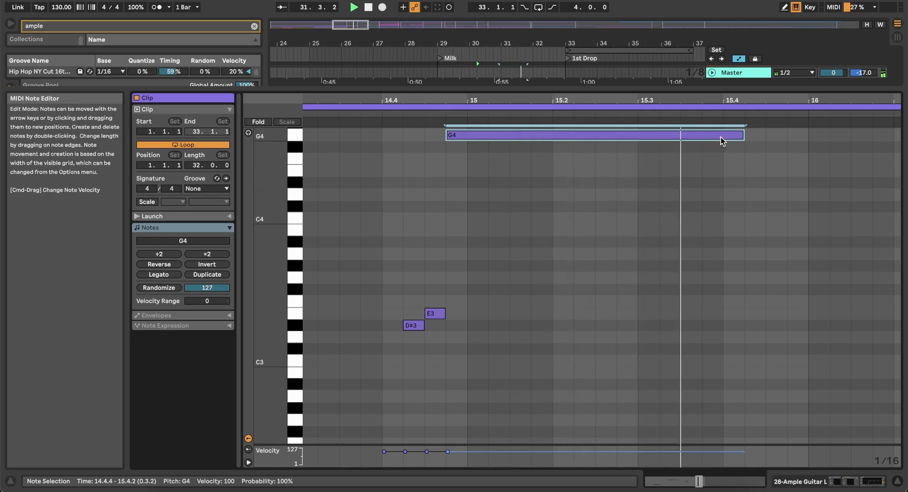
left_click_drag(743, 135, 633, 139)
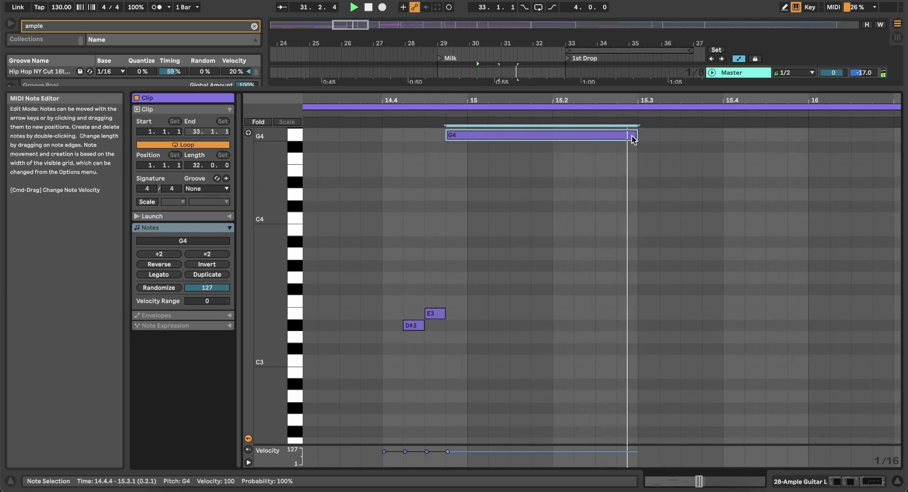
left_click_drag(633, 139, 555, 139)
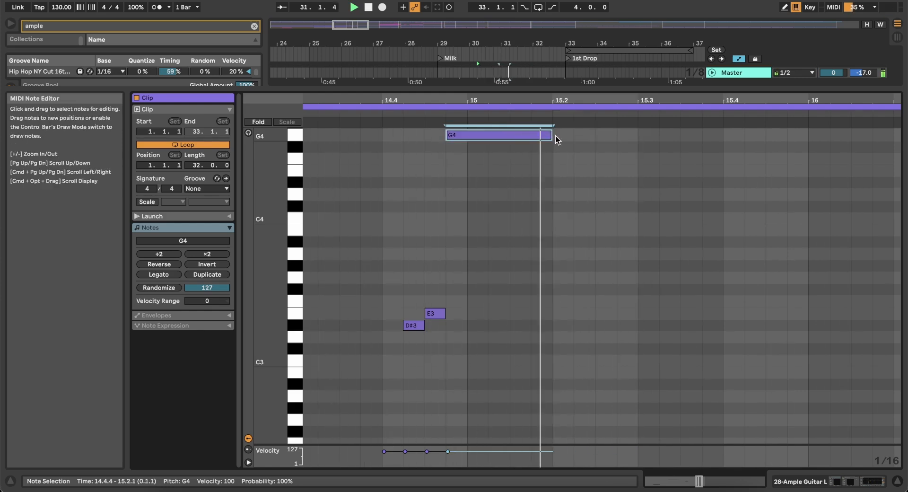
Open the first Ample Guitar clip's notes and lengthen its G4 at 14.4.4 to end at 15.2.1
left_click(807, 481)
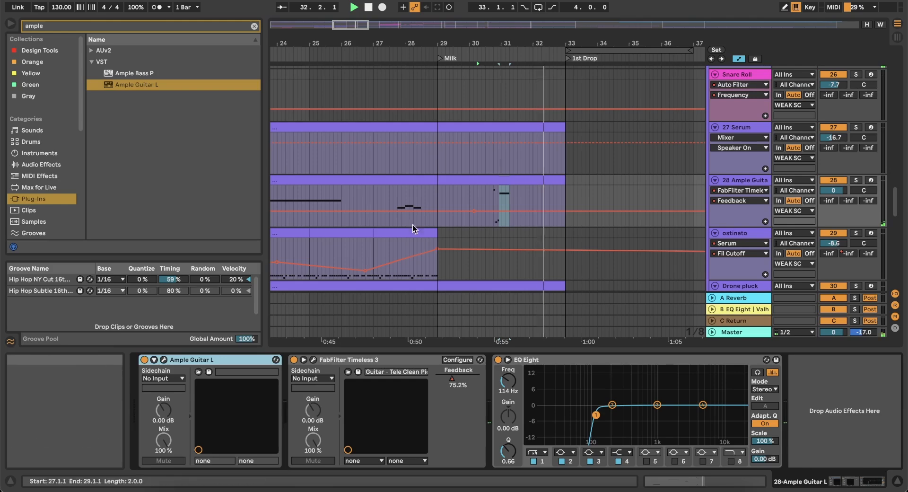
scroll(410, 189, "up", 5)
scroll(410, 189, "left", 6)
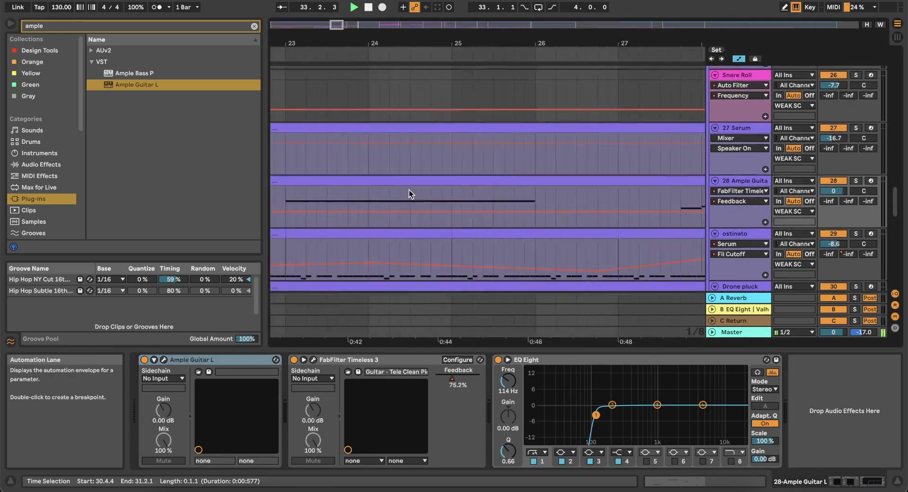
scroll(410, 189, "down", 3)
scroll(409, 190, "down", 2)
scroll(410, 189, "left", 10)
scroll(410, 189, "right", 1)
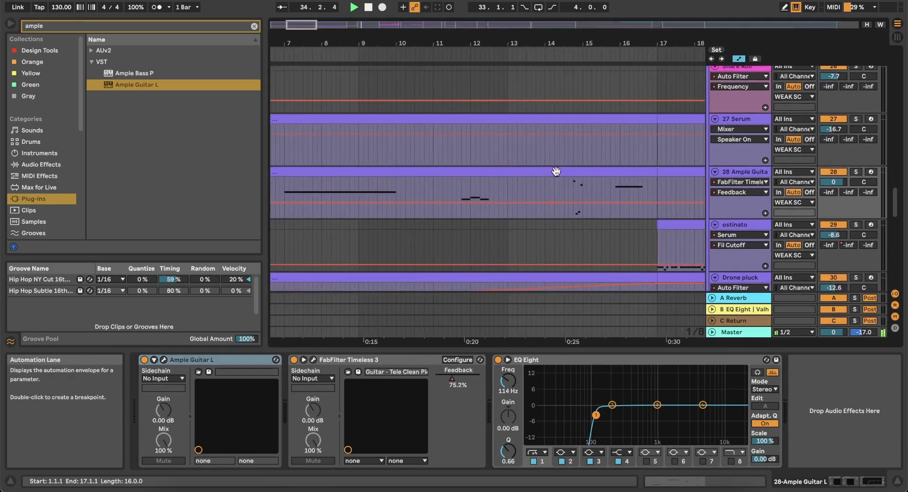
left_click(579, 178)
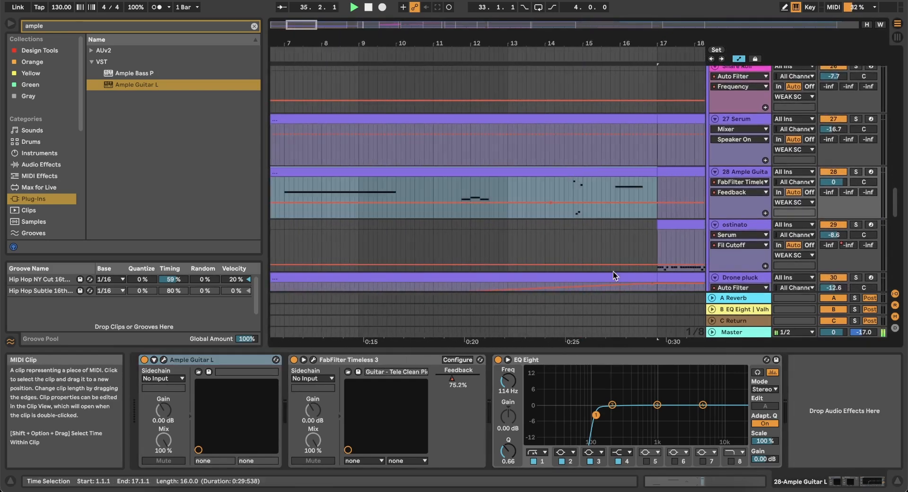
left_click(681, 481)
mouse_move(731, 217)
scroll(731, 217, "right", 10)
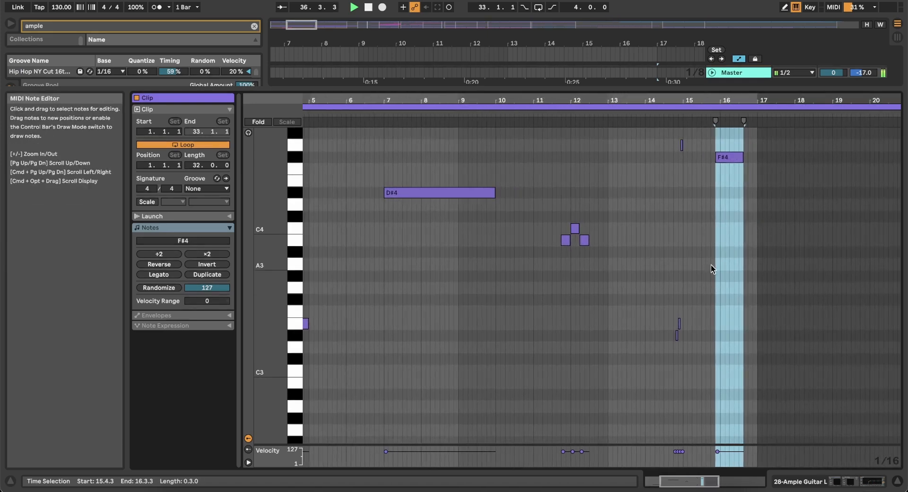
scroll(709, 265, "up", 5)
scroll(709, 265, "right", 1)
scroll(708, 265, "up", 1)
scroll(608, 240, "up", 5)
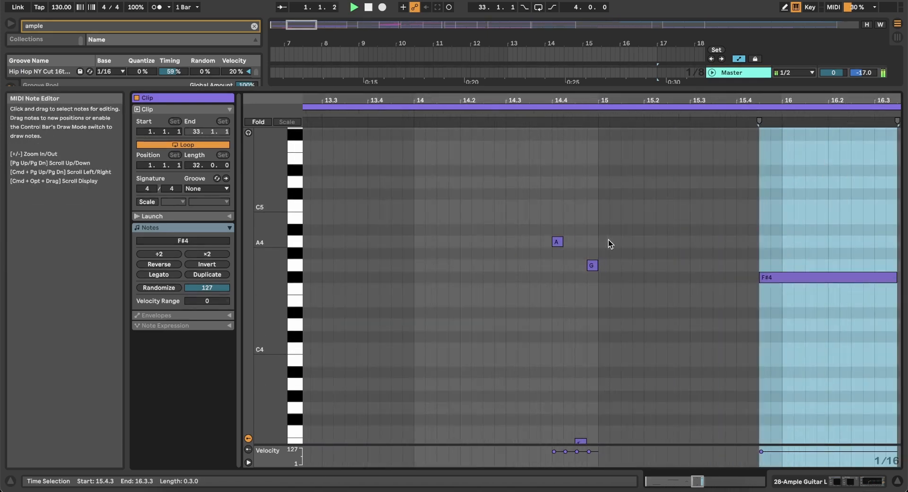
scroll(608, 239, "down", 1)
left_click_drag(598, 265, 636, 265)
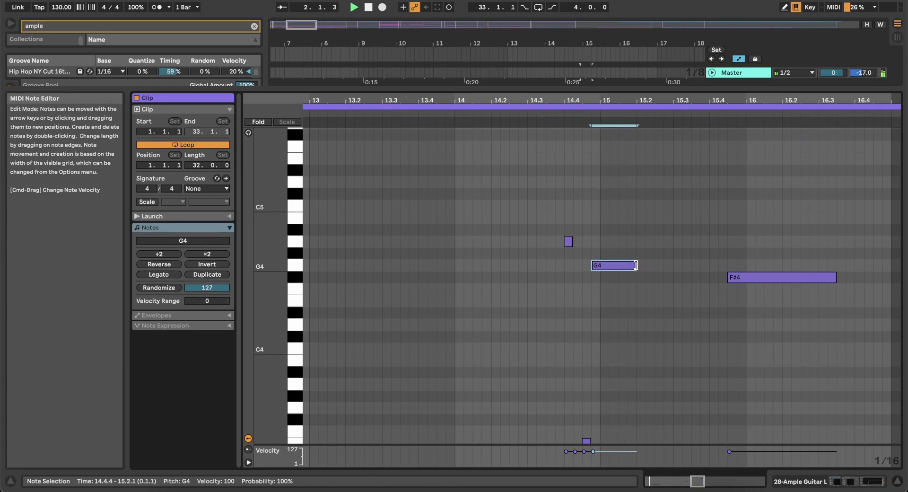
Leave the MIDI note editor and show the device chain of the Ample Guitar track
left_click_drag(589, 89, 534, 442)
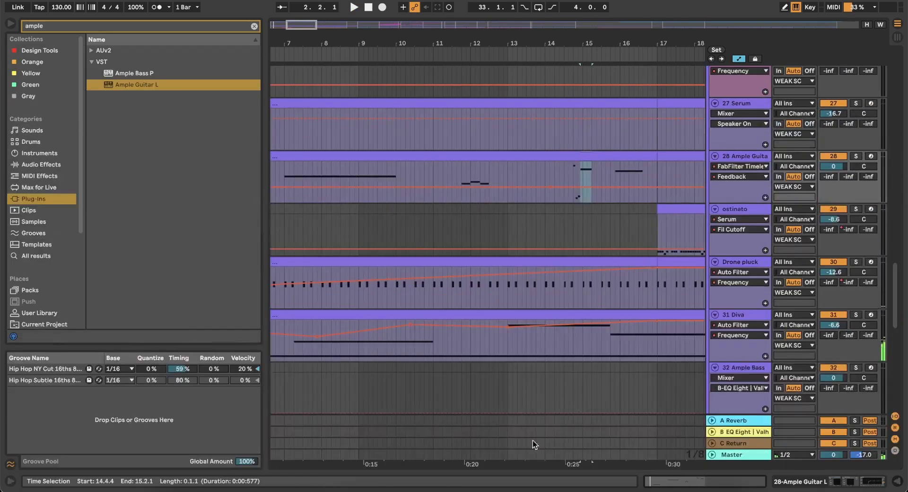
scroll(511, 239, "right", 2)
scroll(510, 239, "up", 1)
scroll(509, 236, "right", 2)
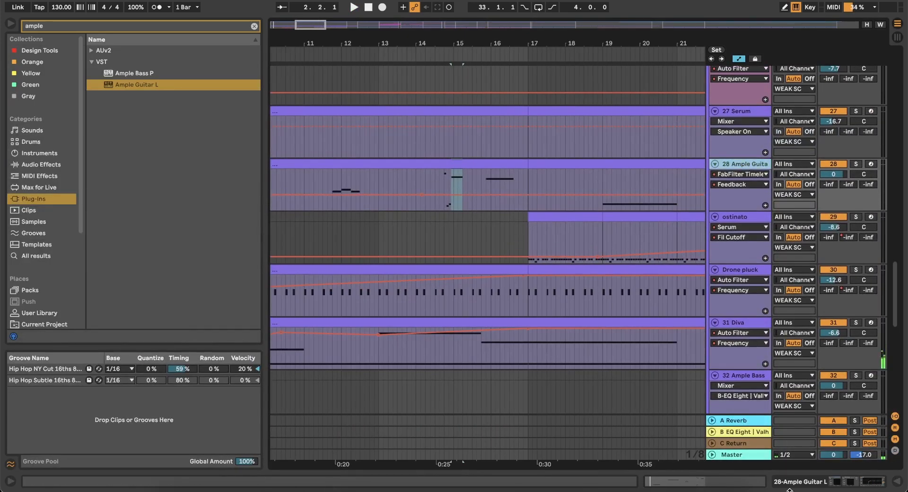
left_click(851, 482)
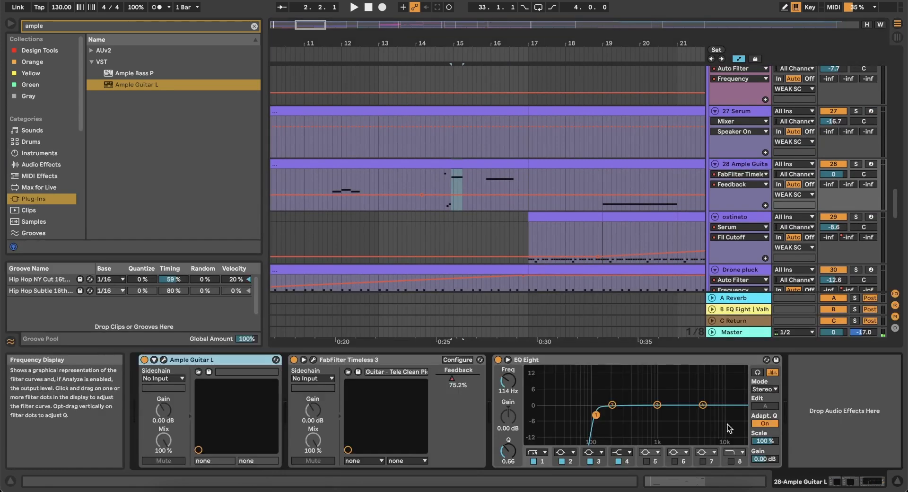
Group Ample Guitar L, FabFilter Timeless 3 and EQ Eight into an Instrument Rack
left_click(47, 24)
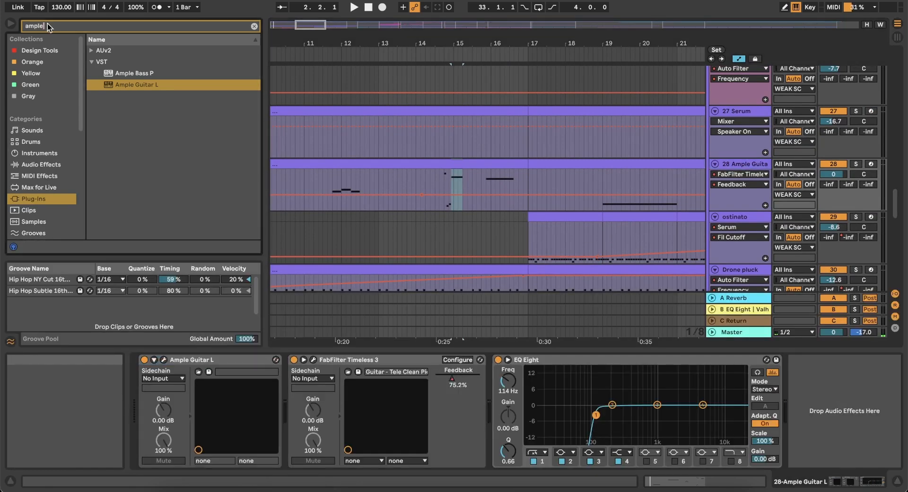
left_click(202, 361)
left_click(556, 360, "shift")
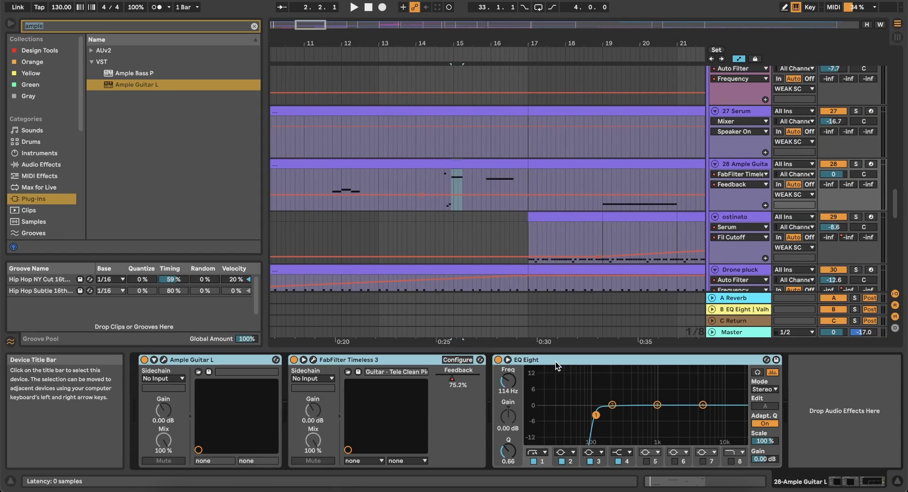
key("super+g")
Show the Instrument Rack's chain list and duplicate the Ample Guitar chain
scroll(456, 162, "down", 5)
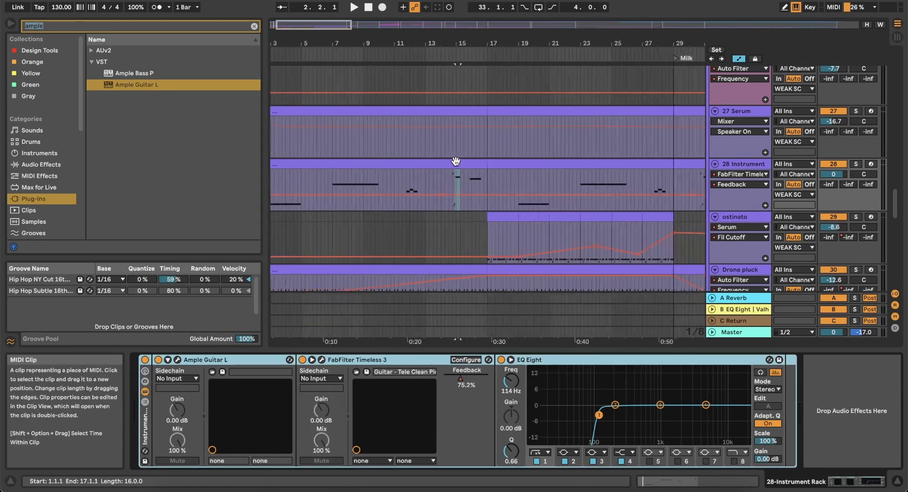
scroll(393, 169, "down", 5)
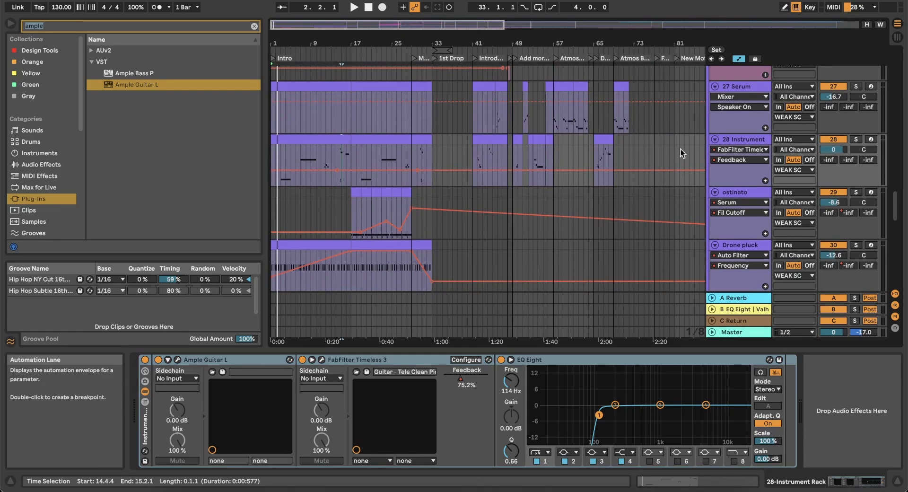
left_click(326, 142)
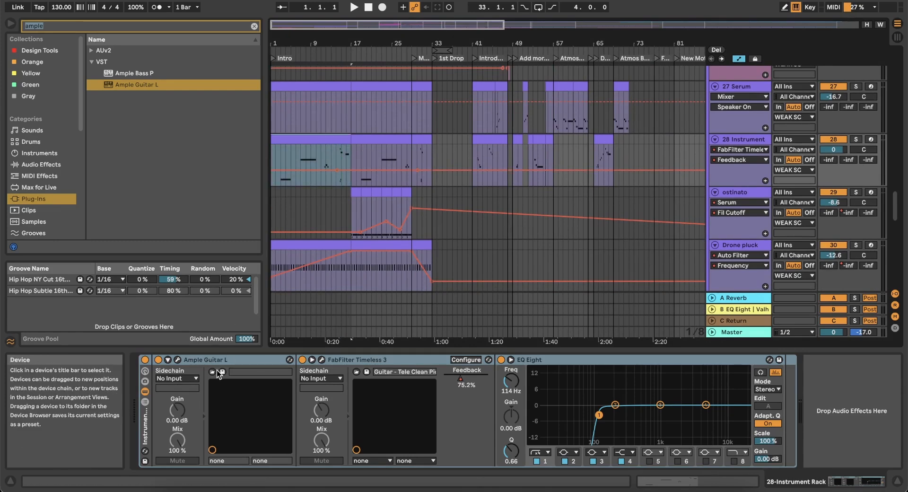
left_click(145, 401)
left_click(181, 388)
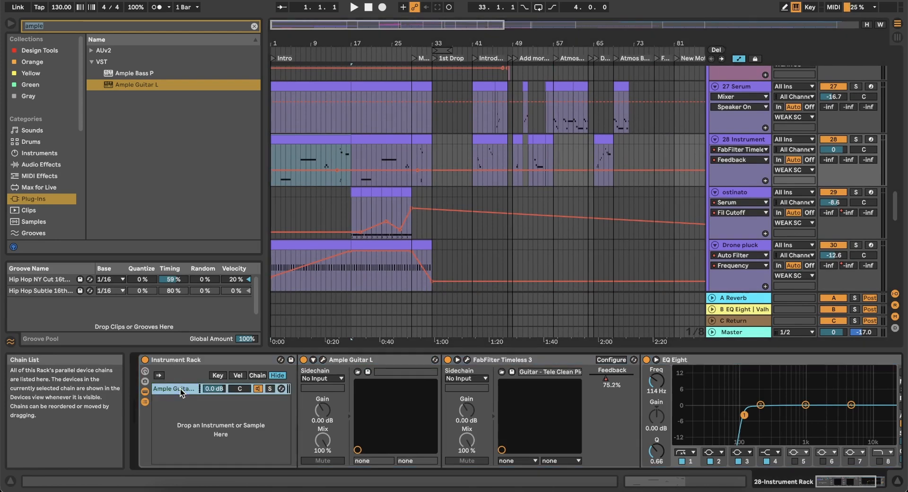
key("super+d")
Search the plug-ins for "portal" and insert Portal between FabFilter Timeless 3 and EQ Eight in the duplicated chain
scroll(506, 407, "right", 3)
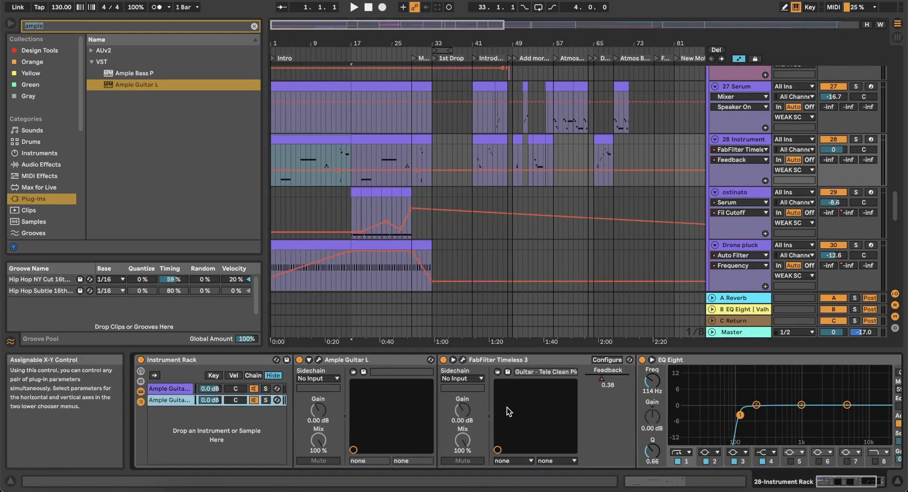
scroll(507, 407, "right", 2)
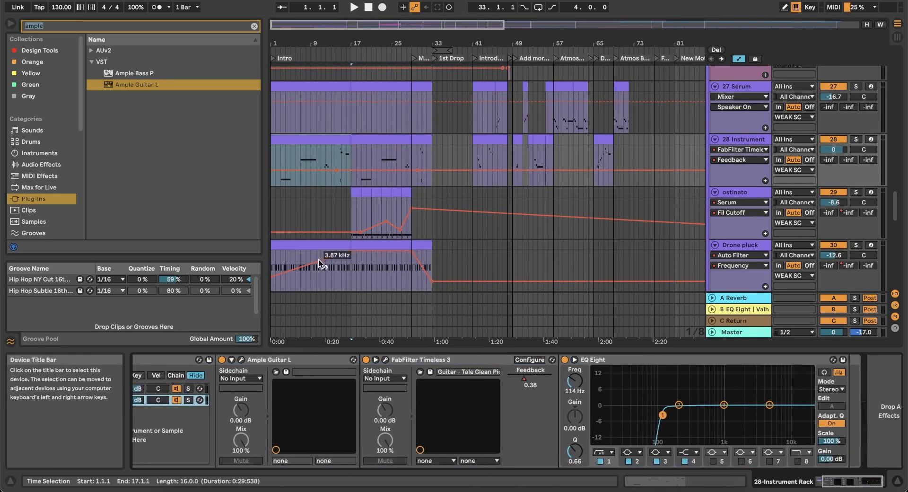
type("portal")
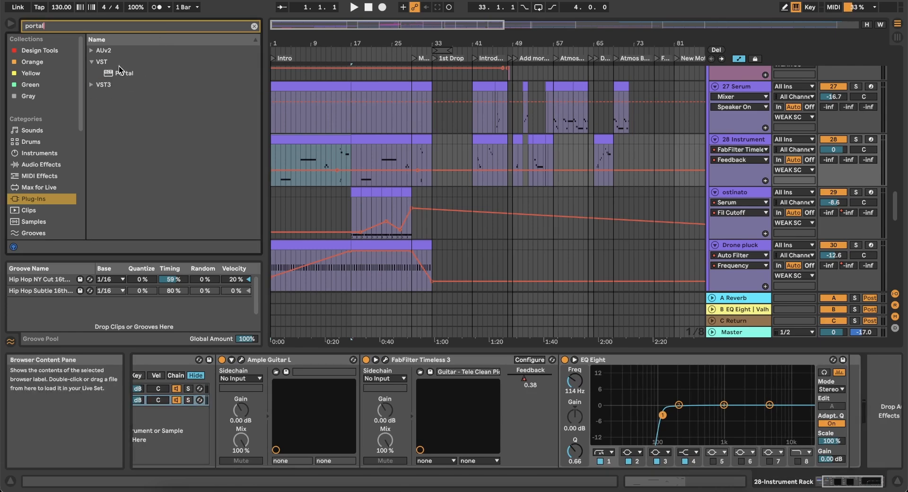
left_click_drag(122, 72, 553, 398)
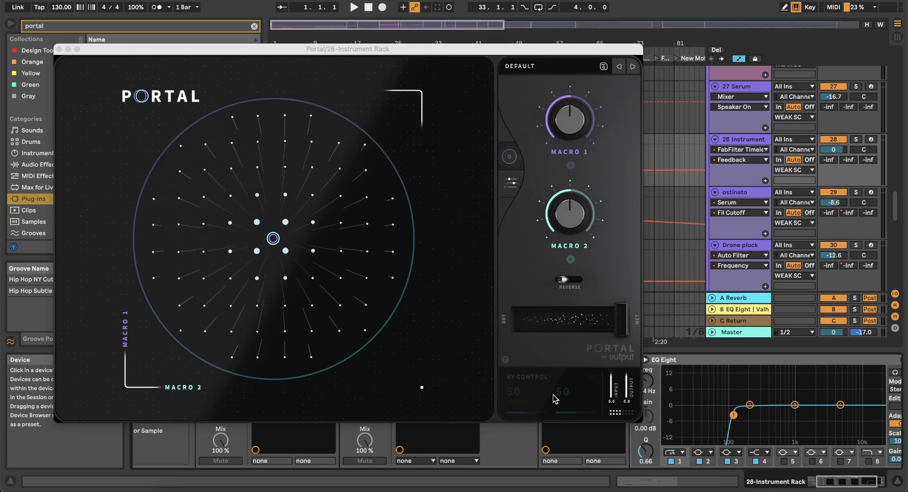
Load Portal's Cassette Tape preset from the Guitar & Keys category during playback and close the plug-in window
left_click(530, 67)
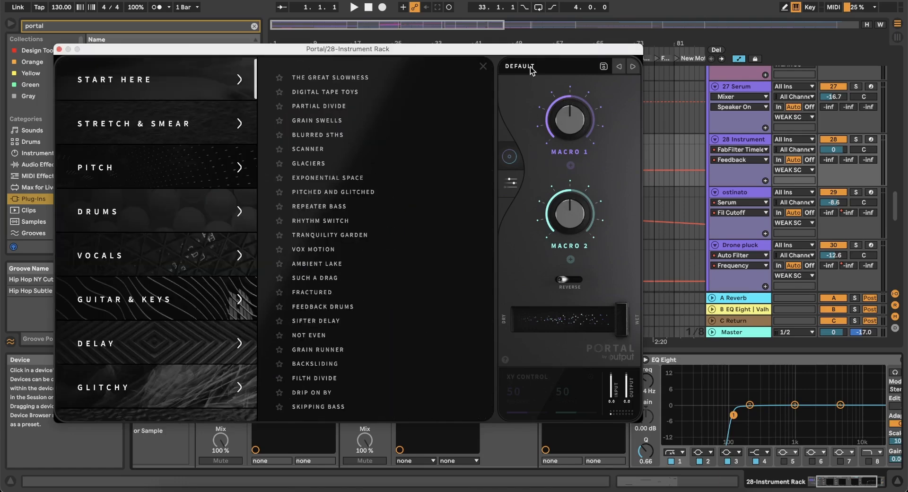
left_click(160, 301)
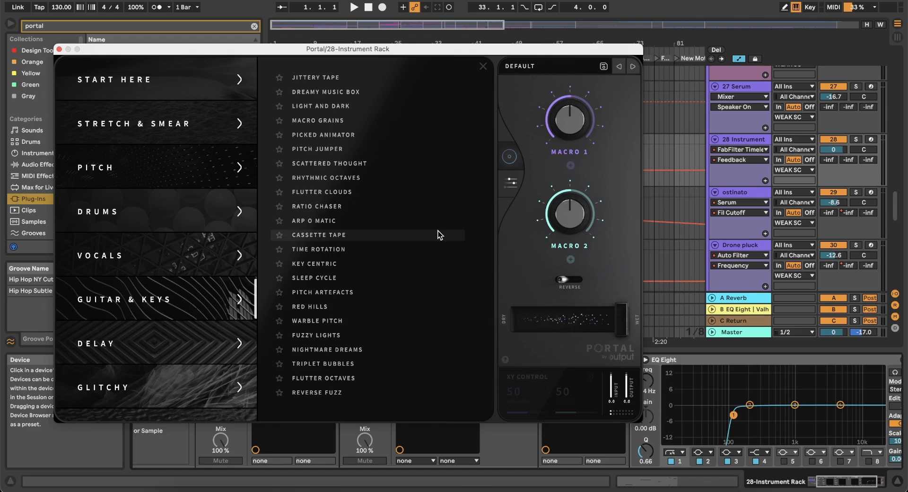
key("space")
left_click(334, 235)
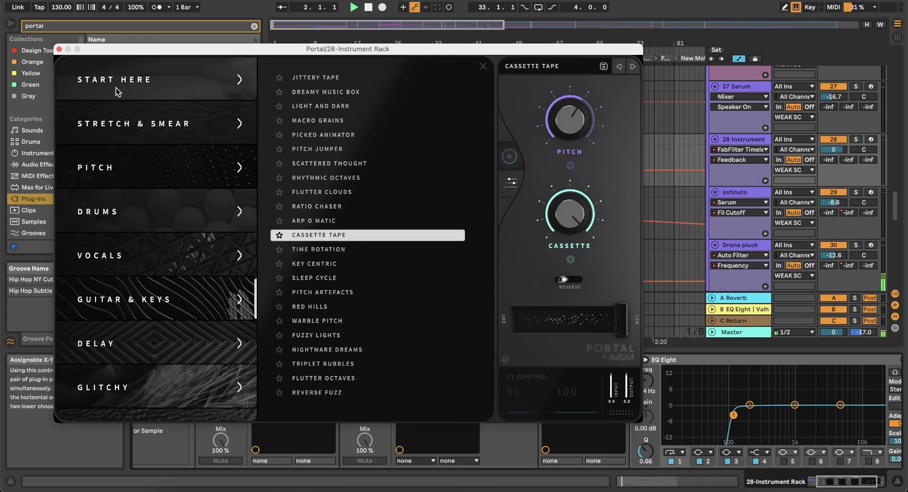
left_click(59, 49)
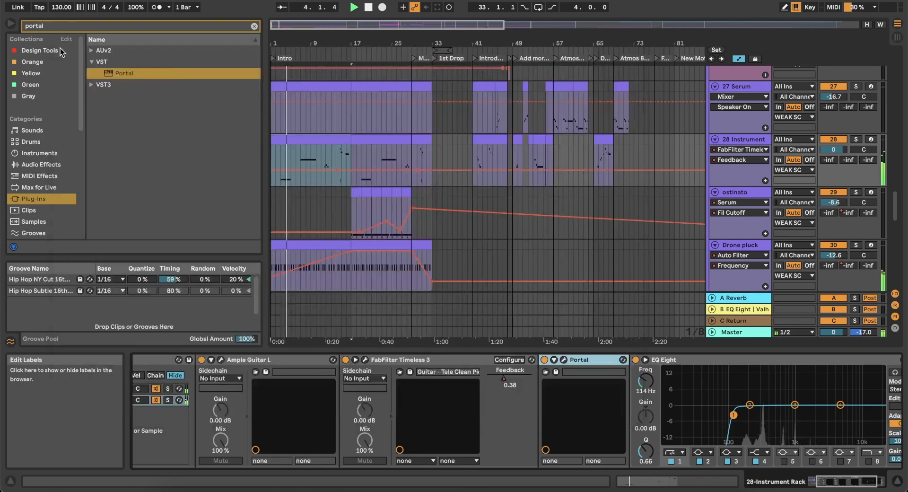
Play the arrangement from bar 14, then solo the guitar track and the rack's second chain
left_click(336, 155)
scroll(336, 155, "up", 5)
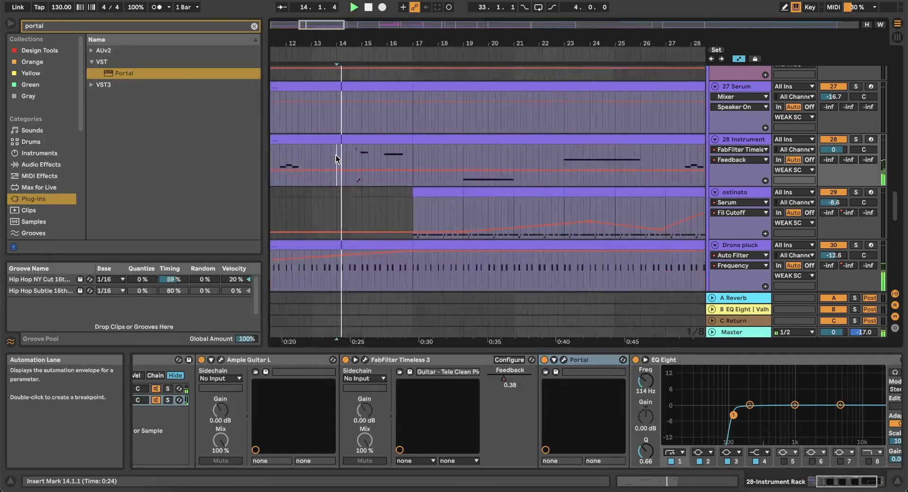
left_click(855, 140)
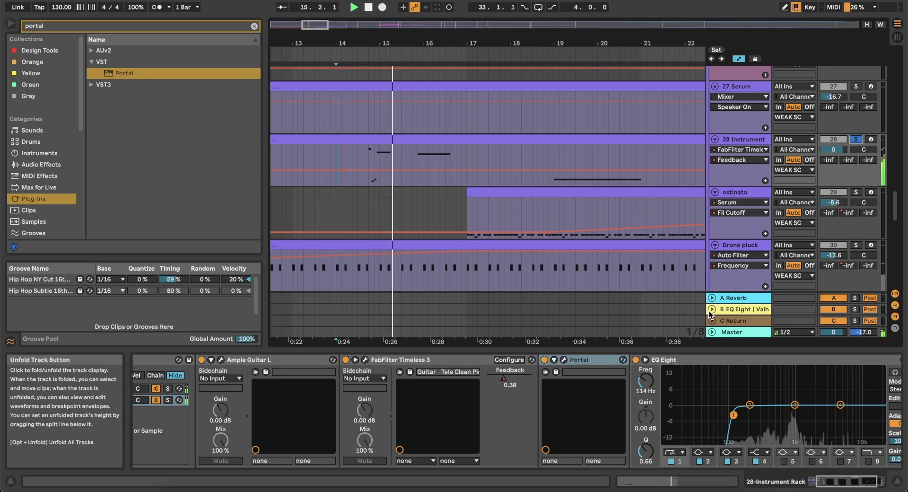
scroll(246, 409, "left", 4)
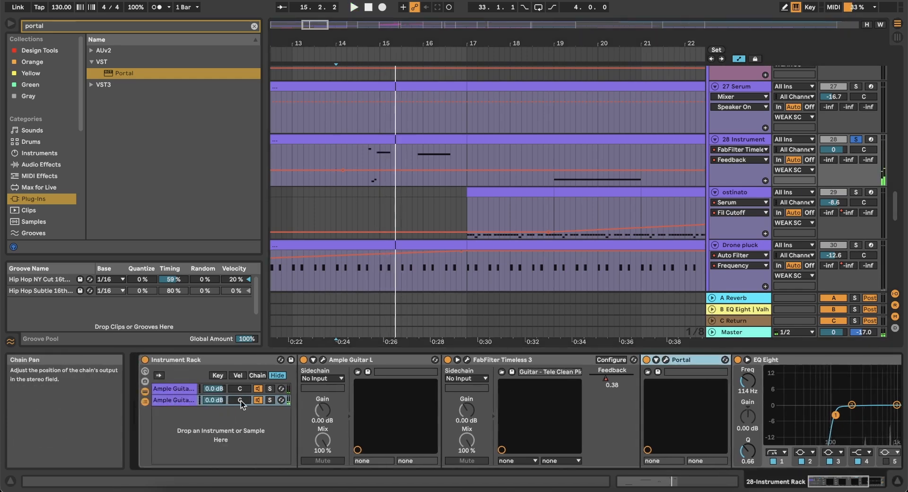
left_click(271, 401)
Place the insert mark at 14.4.1 and play the guitar phrase through the soloed Portal chain
scroll(673, 395, "right", 3)
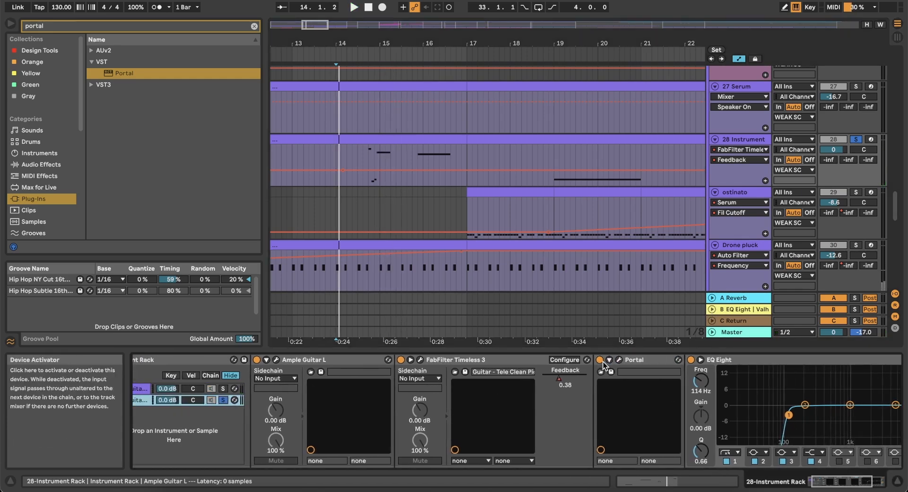
left_click(619, 362)
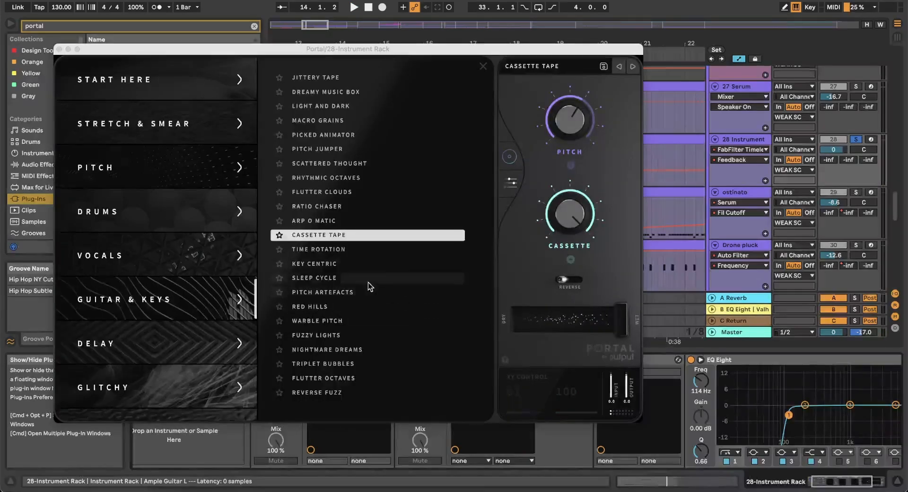
left_click(58, 50)
left_click(368, 183)
key("space")
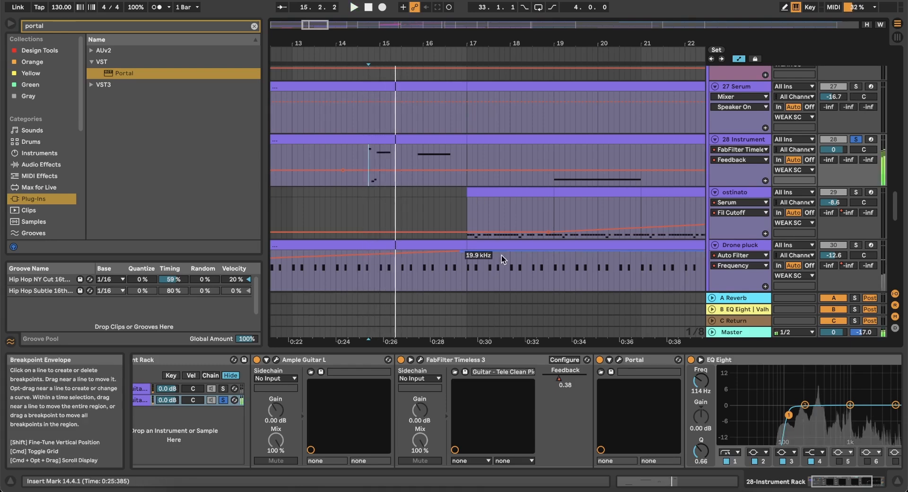
Set Portal's dry/wet mix to 48 percent and play the phrase again
left_click(619, 360)
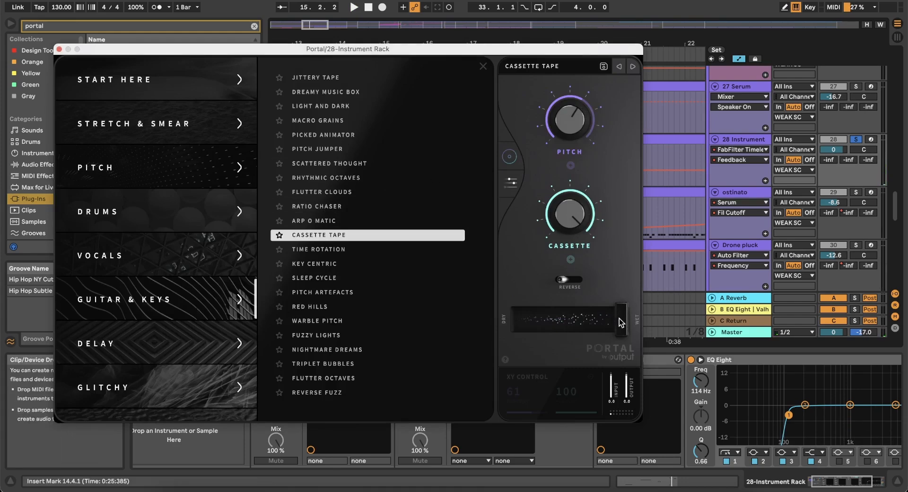
left_click_drag(610, 320, 570, 317)
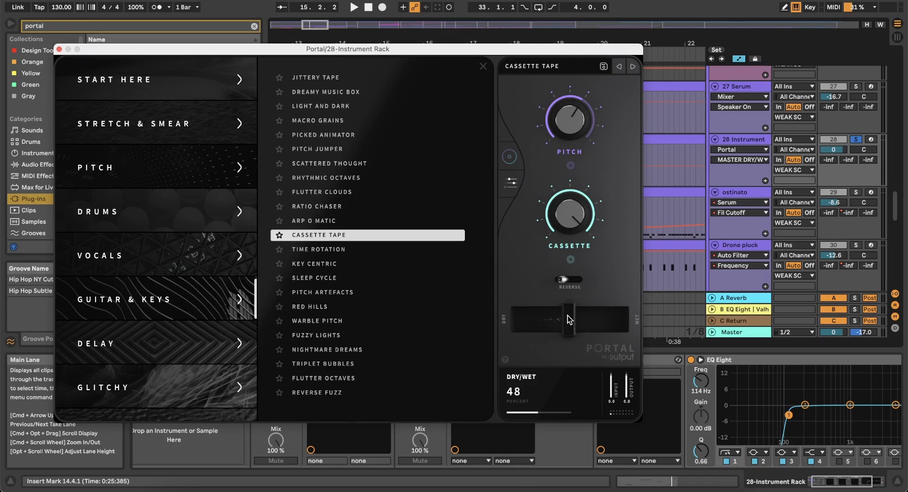
key("space")
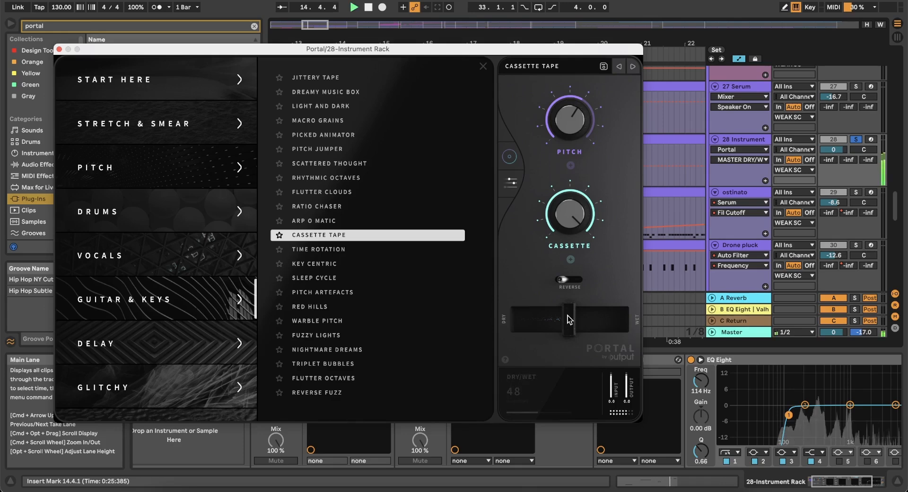
Audition Portal's Warble Pitch, Dreamy Music Box, Light and Dark, and Jittery Tape presets on the guitar phrase
left_click(338, 322)
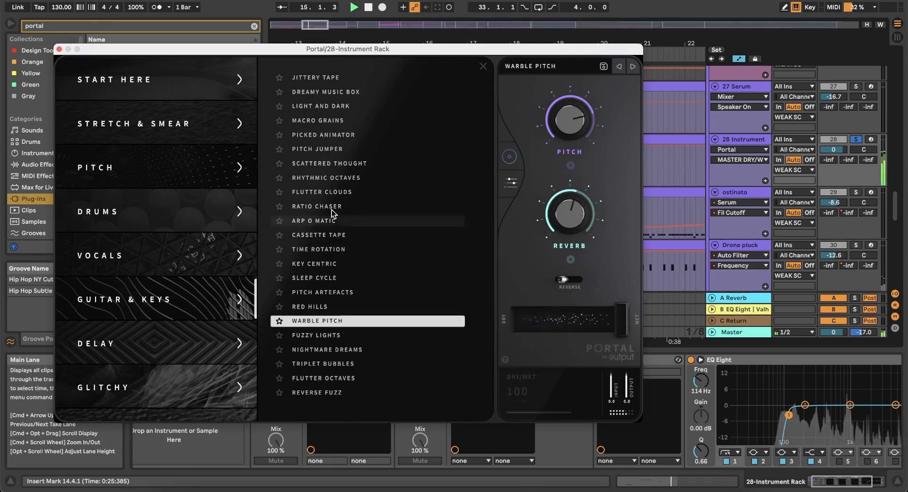
left_click(330, 96)
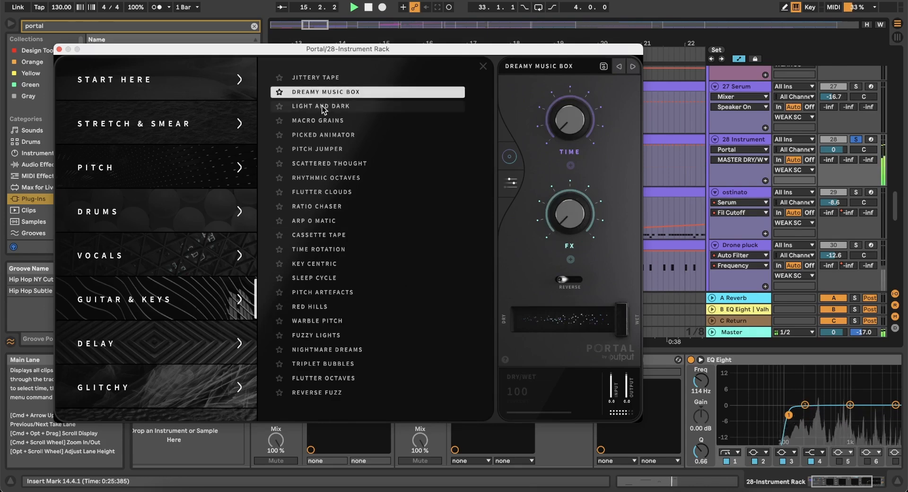
left_click(322, 106)
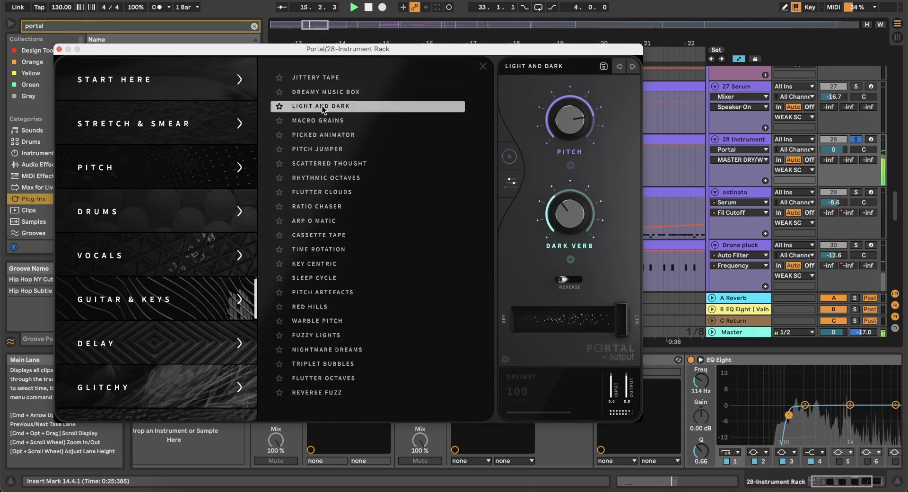
left_click(322, 75)
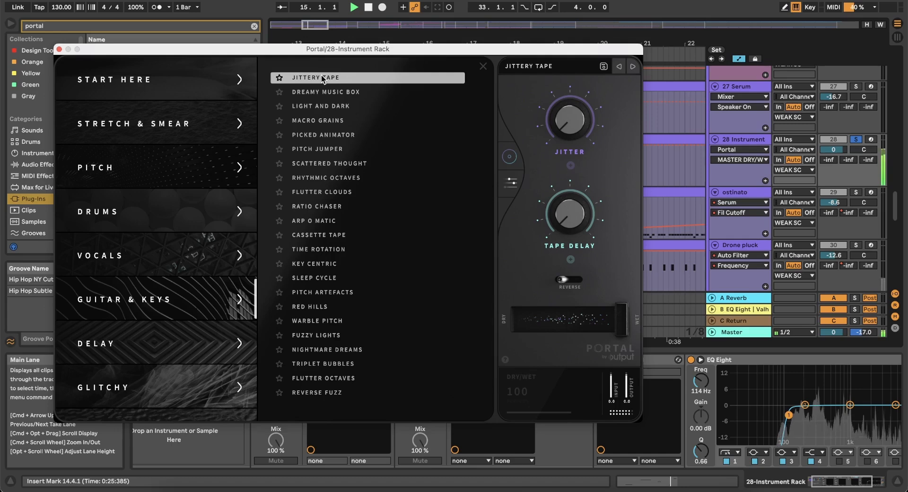
Try Portal's Flutter Octaves preset with the dry/wet mix at 21 percent
left_click(325, 371)
key("space")
left_click(317, 379)
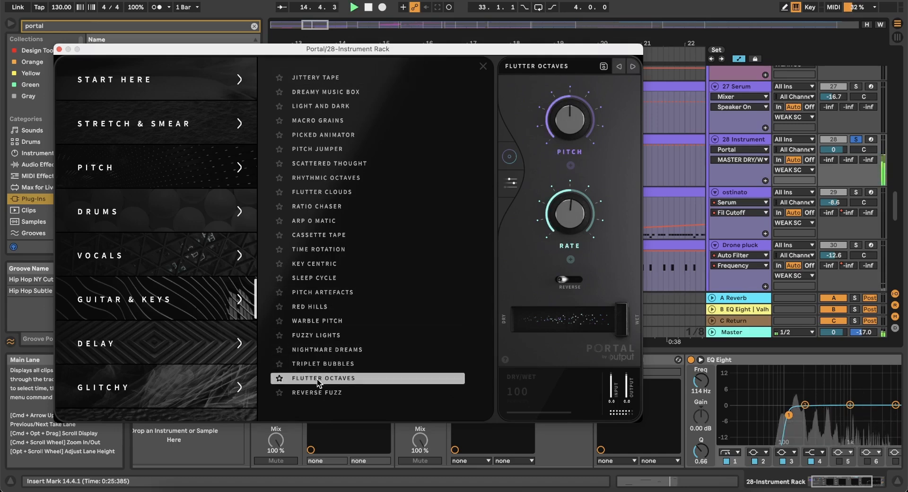
left_click_drag(624, 322, 552, 324)
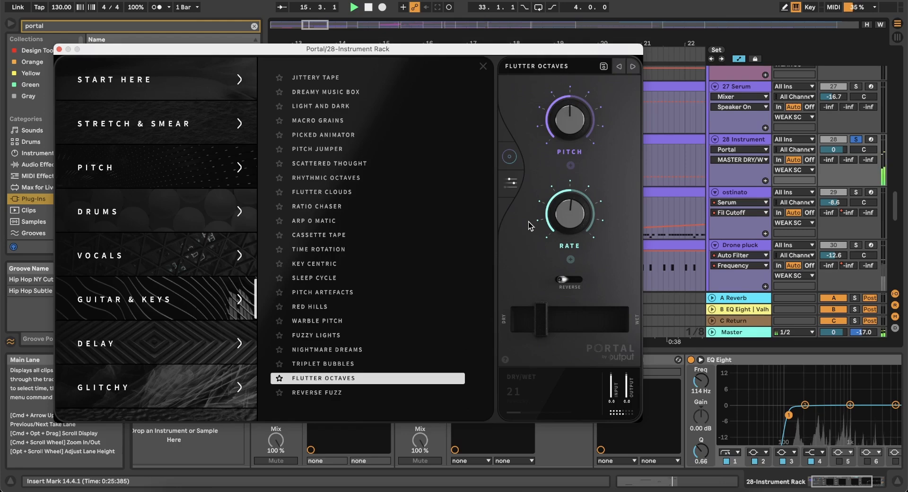
Load Portal's Dreamy Music Box preset, set its FX macro to 63 percent and reduce the wet mix
left_click(351, 90)
key("space")
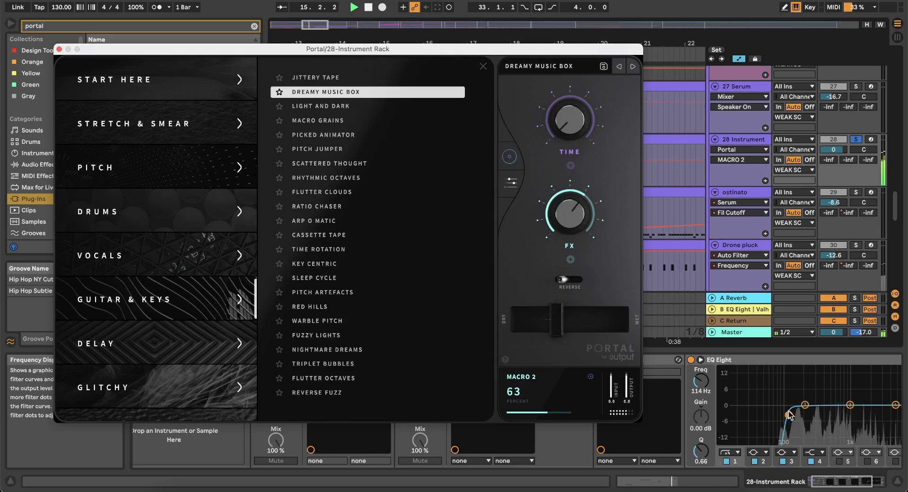
Raise the chain's EQ Eight low-cut band to 198 Hz with Q 0.63 and close the Portal window
left_click_drag(789, 415, 804, 415)
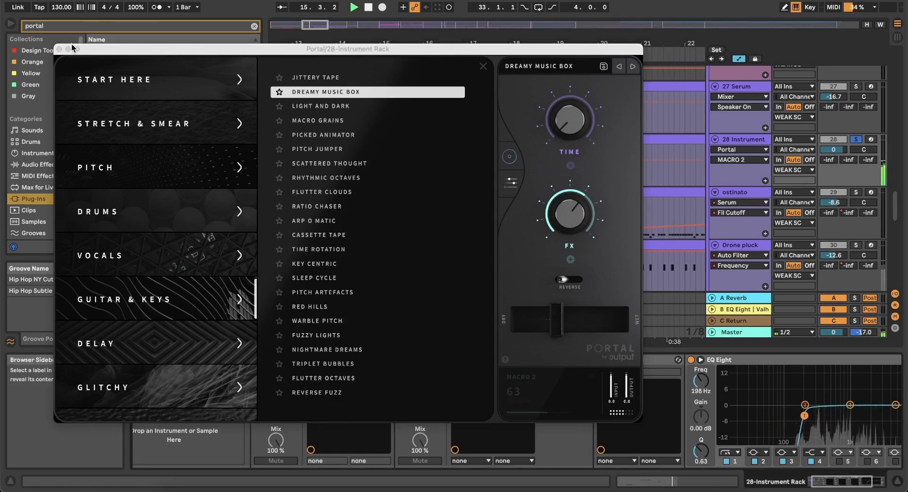
left_click(58, 54)
left_click(59, 49)
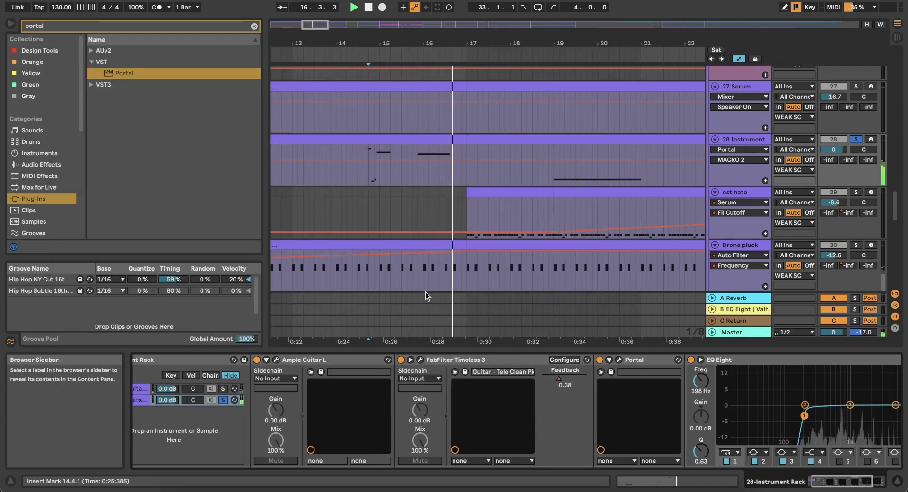
Set Portal's dry/wet mix to 100 percent in the rack's second guitar chain and close the plug-in window
left_click(222, 389)
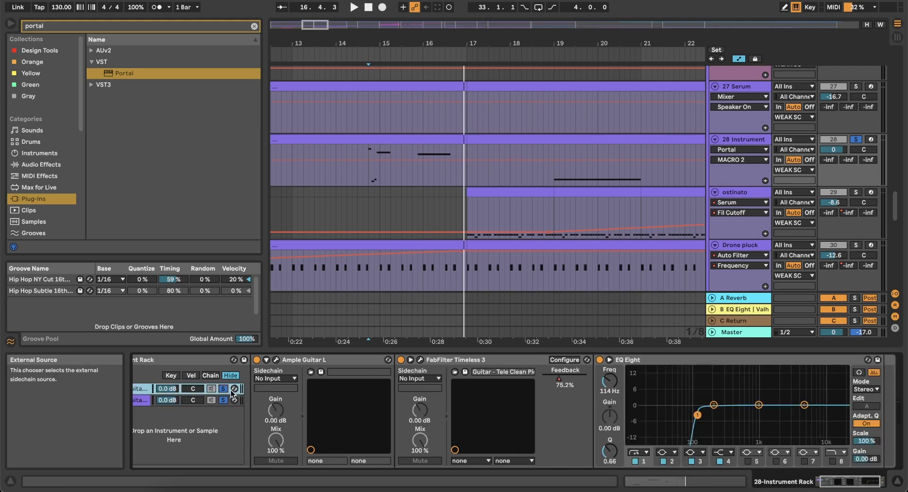
left_click(151, 400)
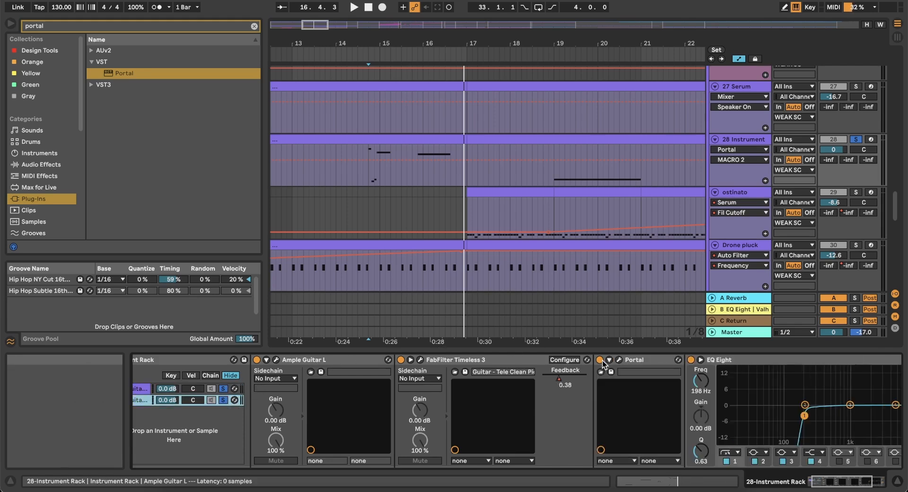
left_click(619, 360)
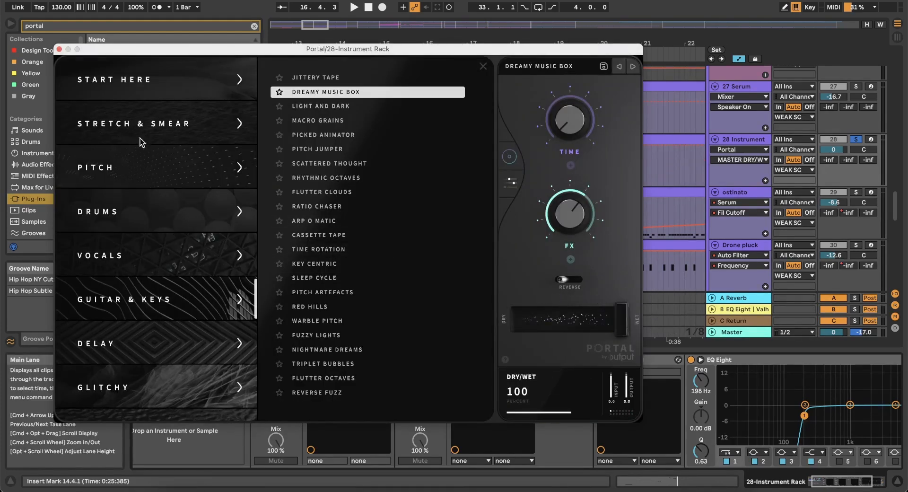
left_click(59, 49)
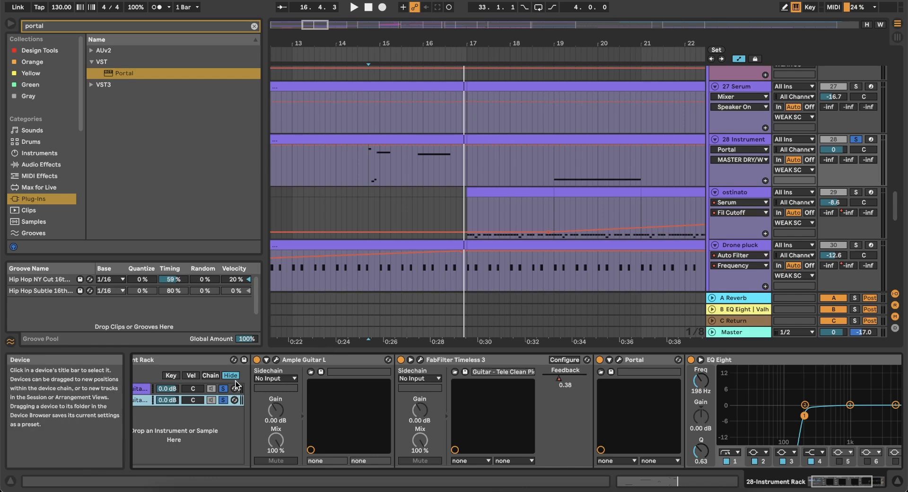
Lower the second guitar chain's volume to -12.4 dB while auditioning the phrase
key("space")
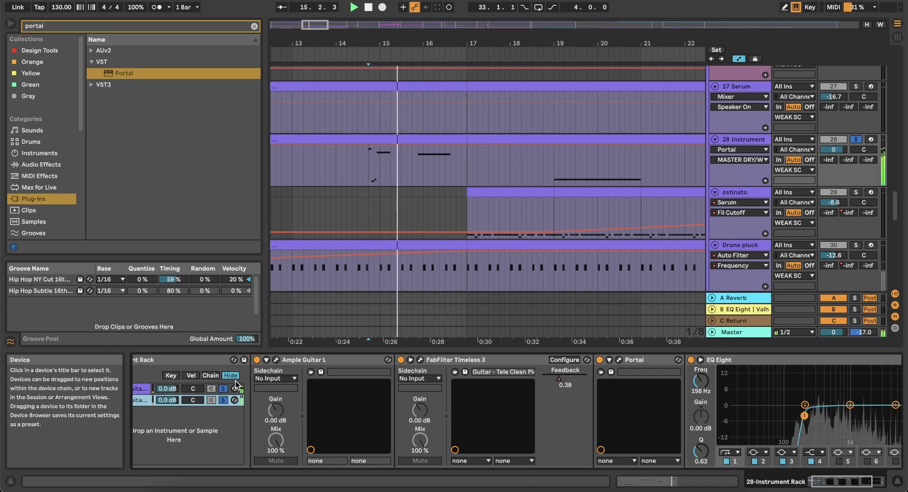
scroll(370, 403, "left", 3)
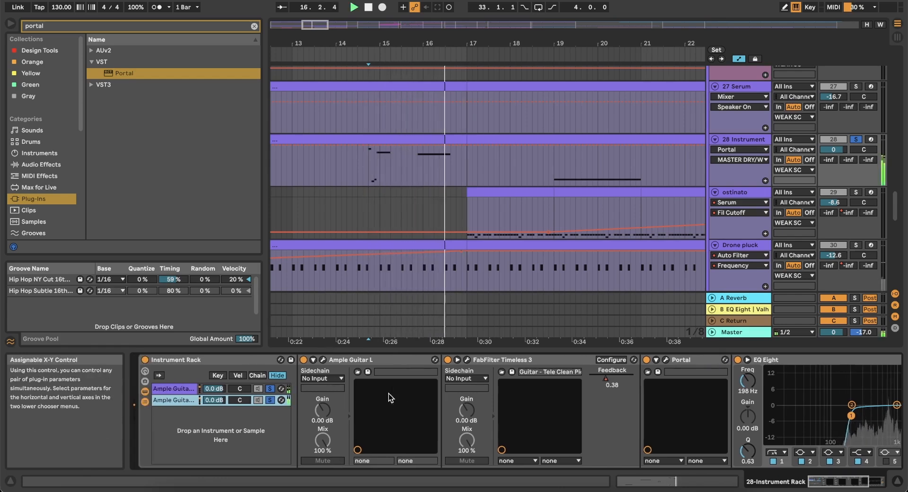
left_click_drag(214, 402, 214, 420)
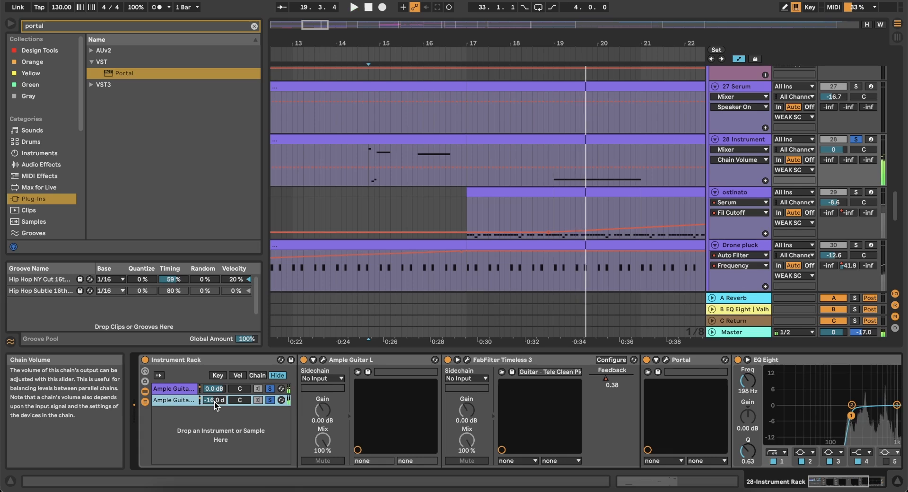
key("space")
key("space")
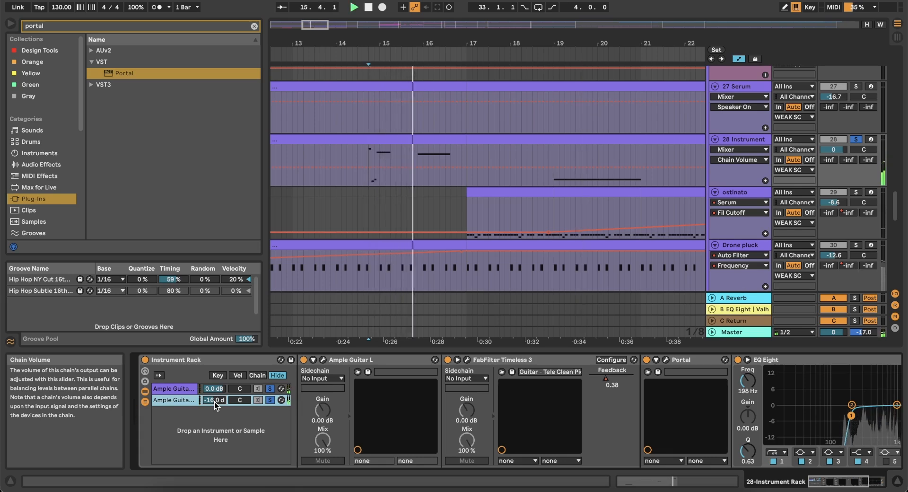
key("space")
key("space")
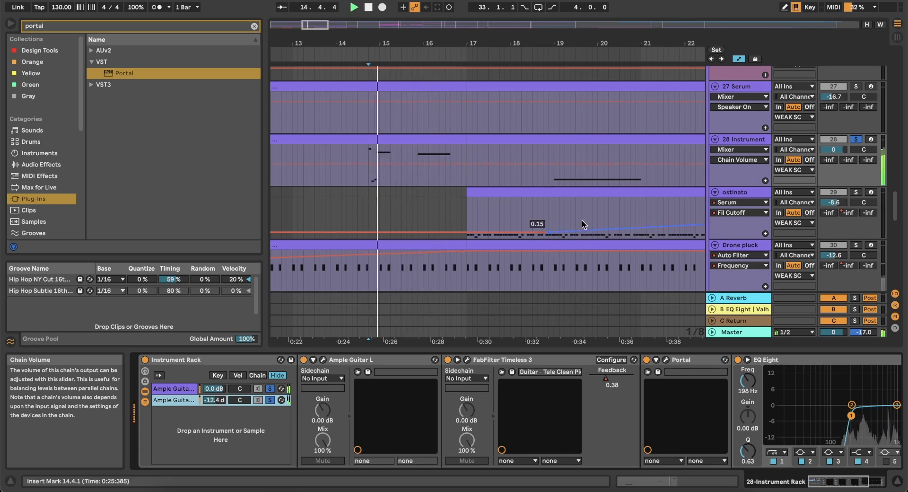
Unsolo the 28 Instrument track and play the full intro from around bar 2
left_click(857, 140)
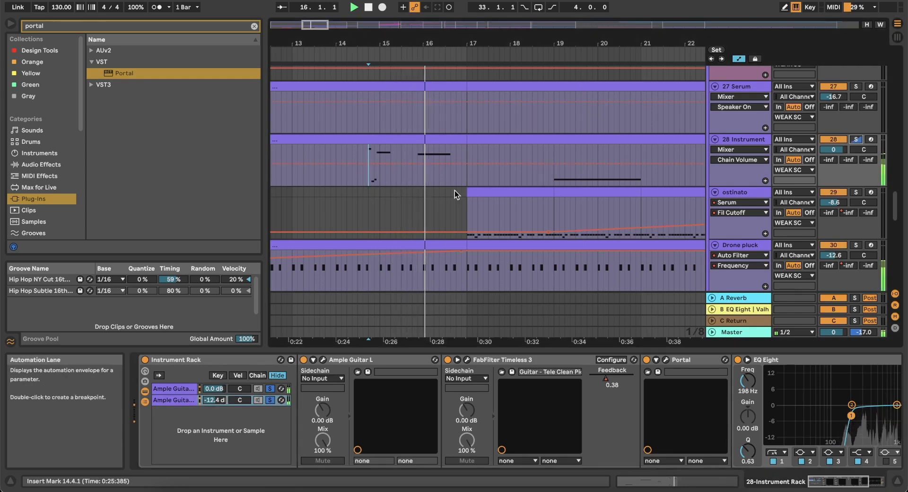
scroll(428, 200, "down", 3)
scroll(428, 201, "down", 3)
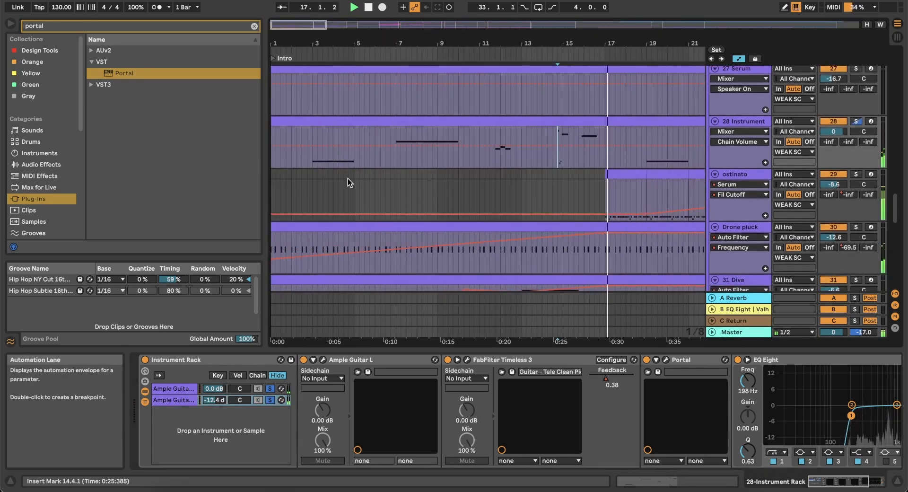
left_click(294, 188)
key("space")
key("space")
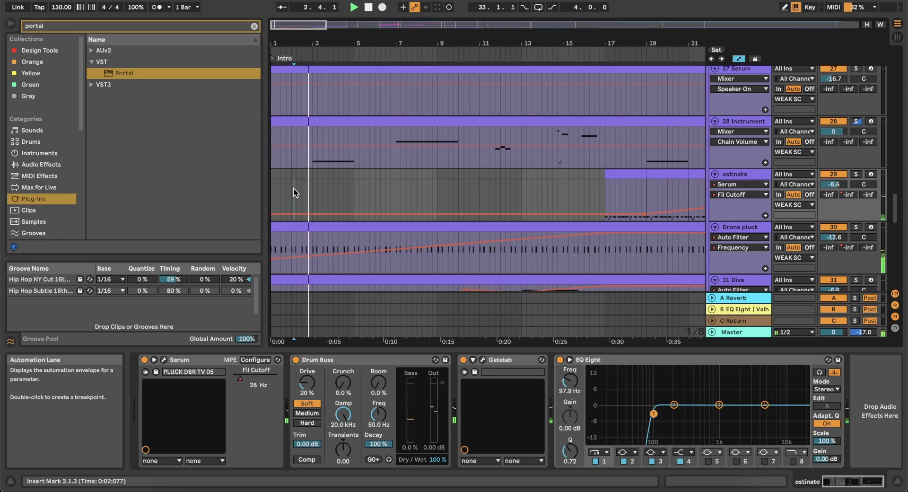
Copy the one-bar Serum phrase at bar 57 of the Atmos build to bar 5 of the intro
scroll(447, 151, "down", 5)
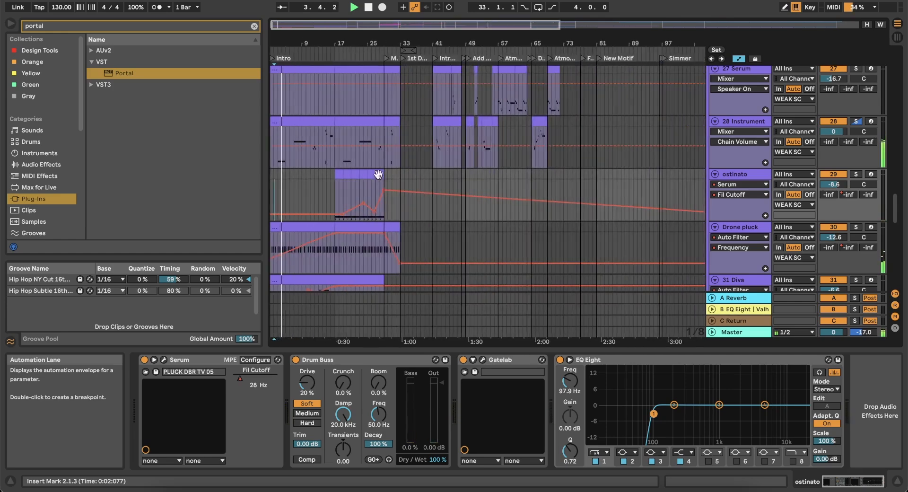
scroll(314, 183, "up", 5)
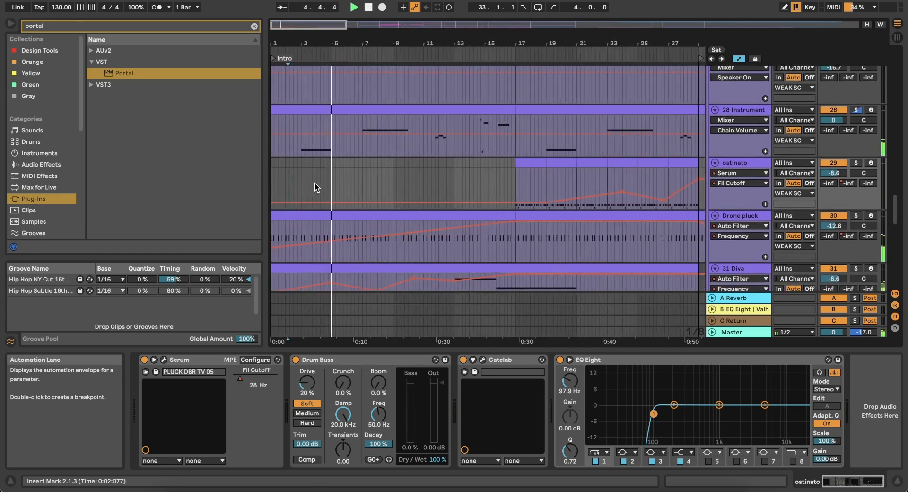
scroll(314, 183, "up", 2)
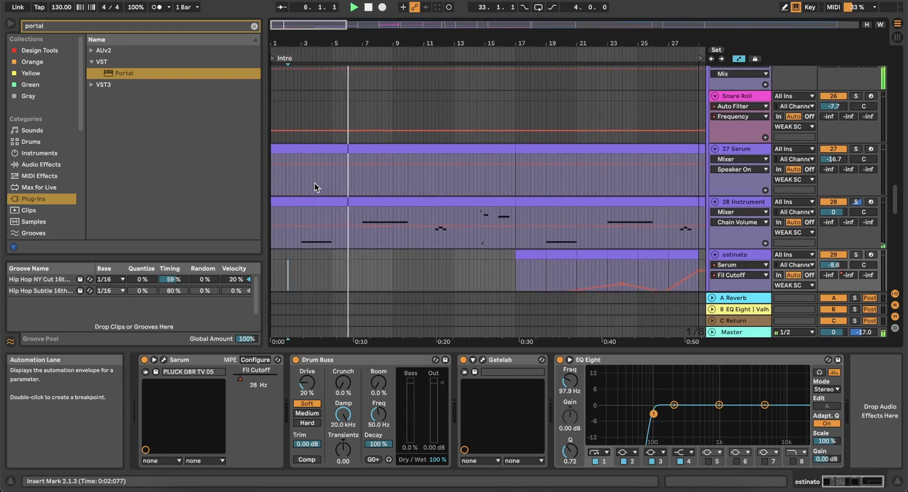
scroll(314, 183, "down", 3)
scroll(314, 183, "up", 4)
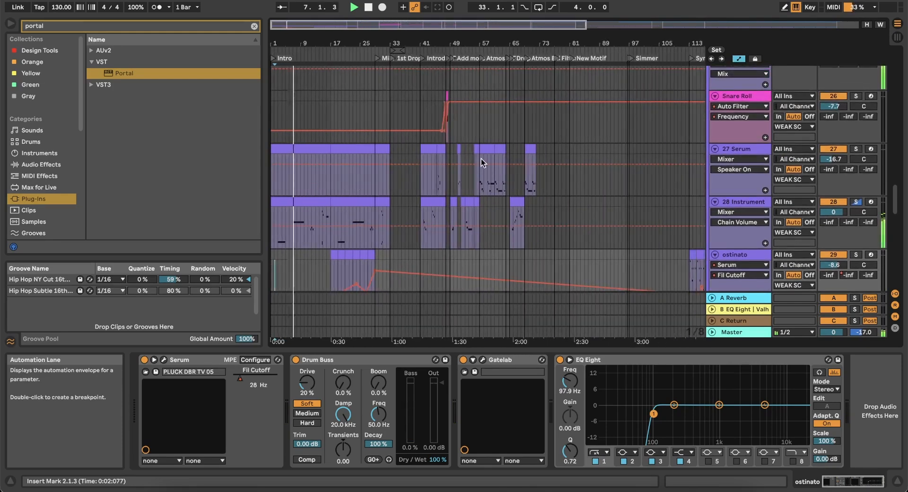
scroll(481, 158, "right", 10)
scroll(476, 158, "up", 1)
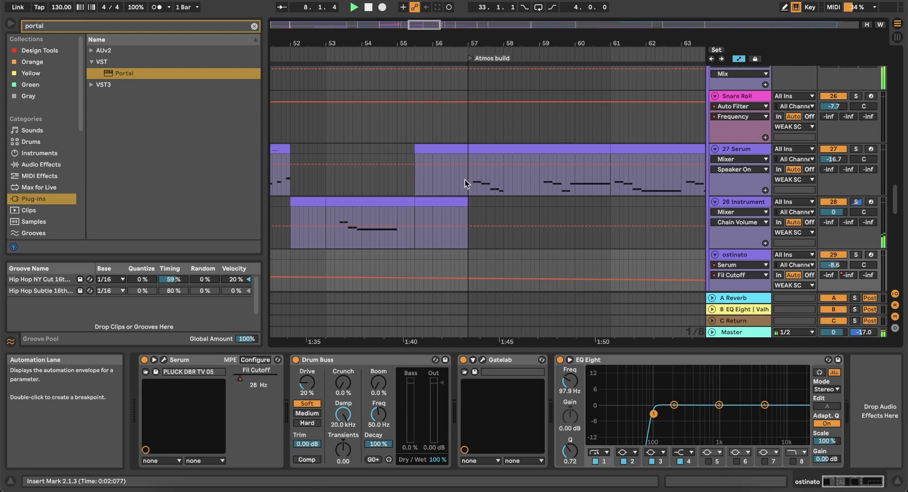
left_click_drag(467, 179, 498, 152)
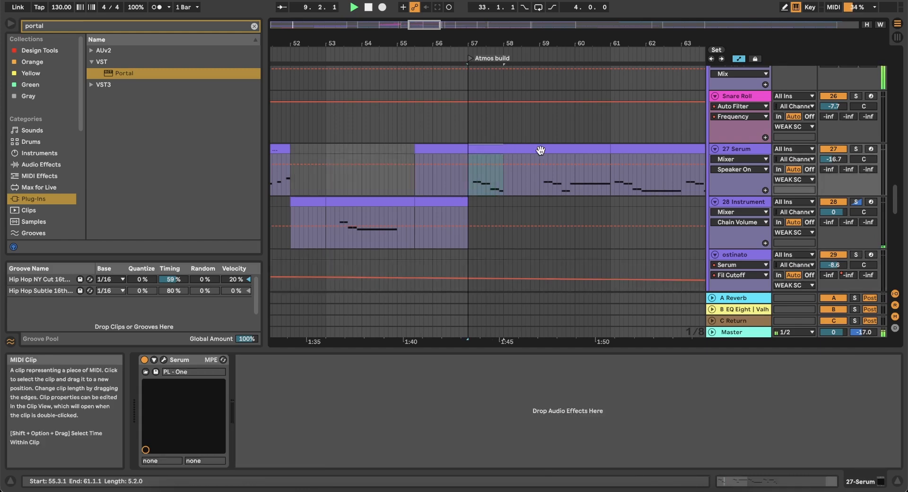
scroll(410, 183, "left", 15)
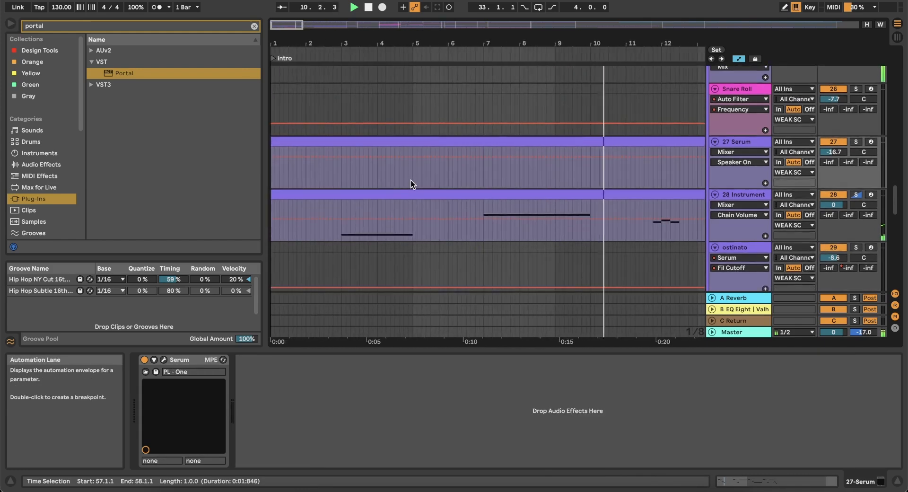
left_click(411, 179)
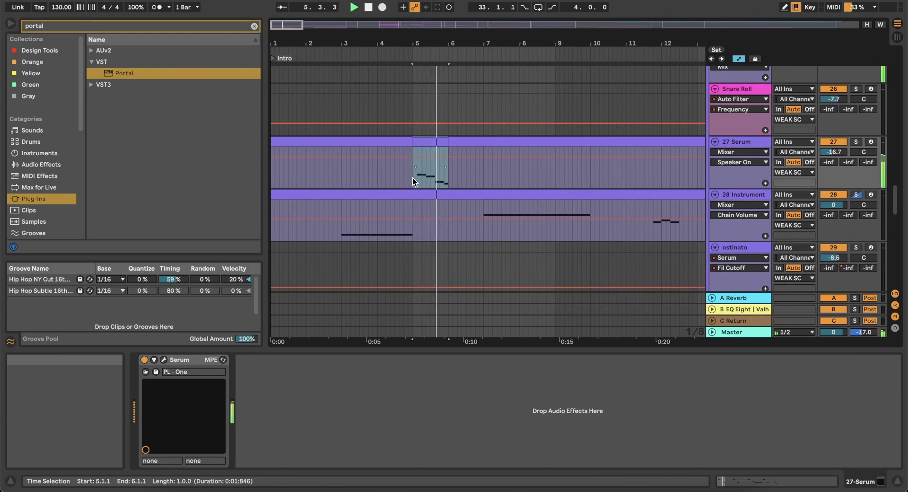
Audition the Serum phrase at bar 5 and transpose all of its notes up one octave
left_click(373, 166)
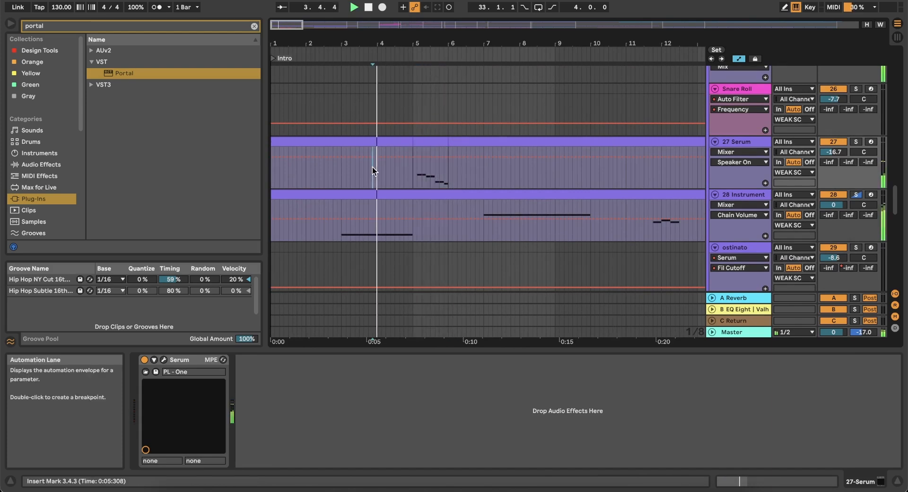
left_click(419, 144)
left_click(583, 427)
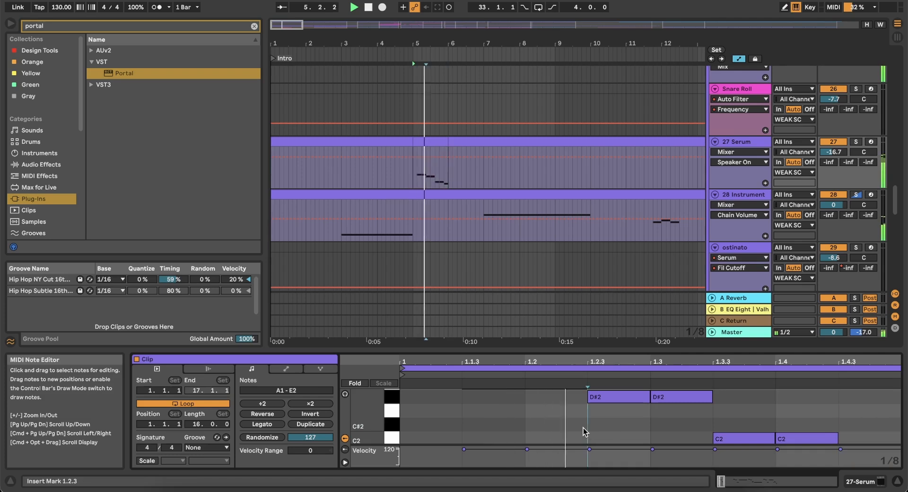
key("super+a")
key("shift+Up")
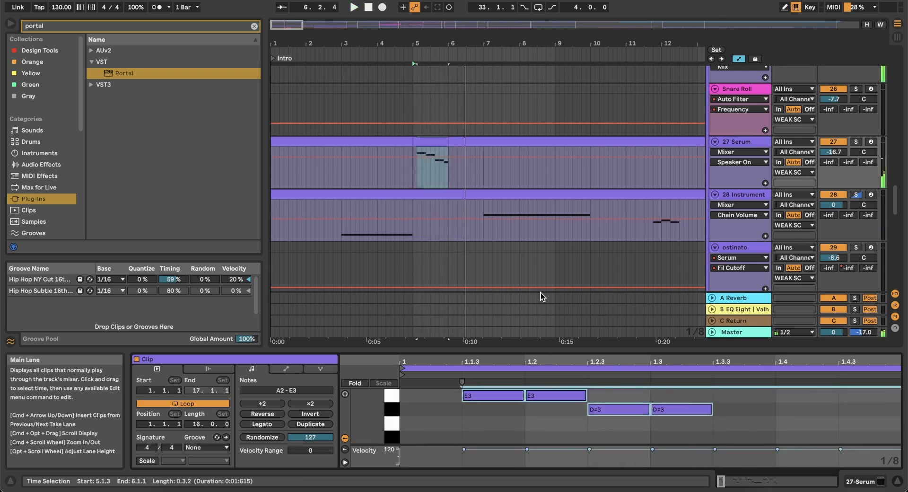
key("space")
key("space")
Play the intro from the start and check the Serum clip's notes around bar 5
scroll(462, 257, "down", 5)
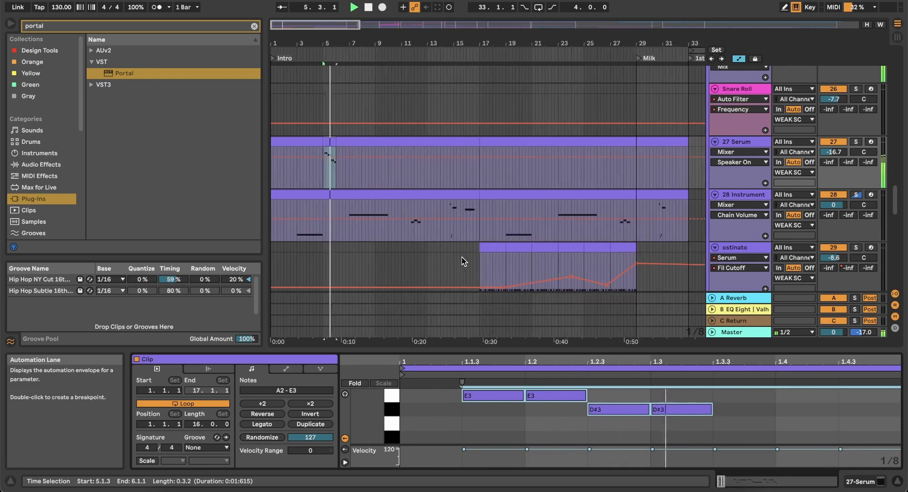
double_click(368, 8)
key("space")
left_click(314, 140)
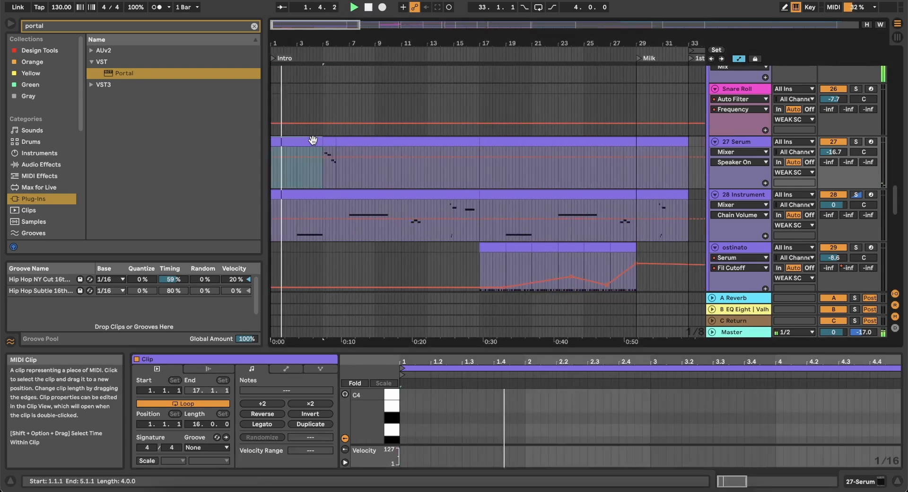
left_click(330, 143)
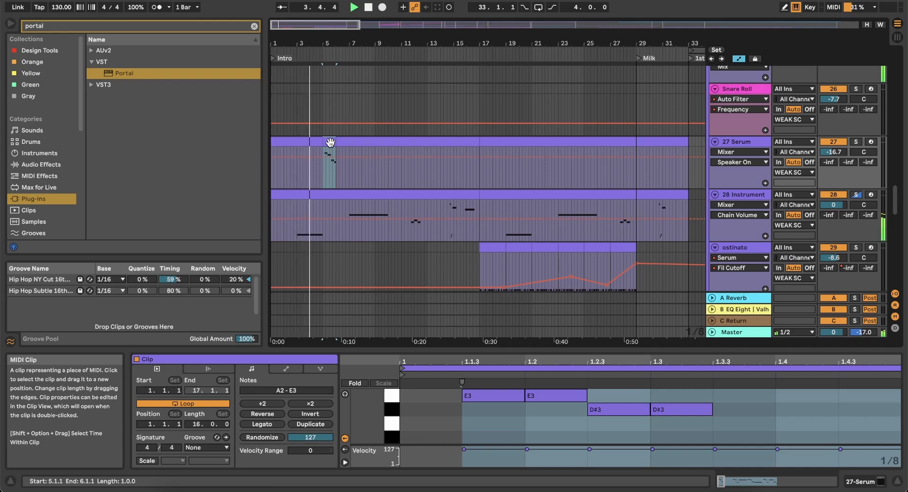
Look through the Serum track's clips between bars 41 and 75 for another phrase to reuse
scroll(311, 157, "up", 8)
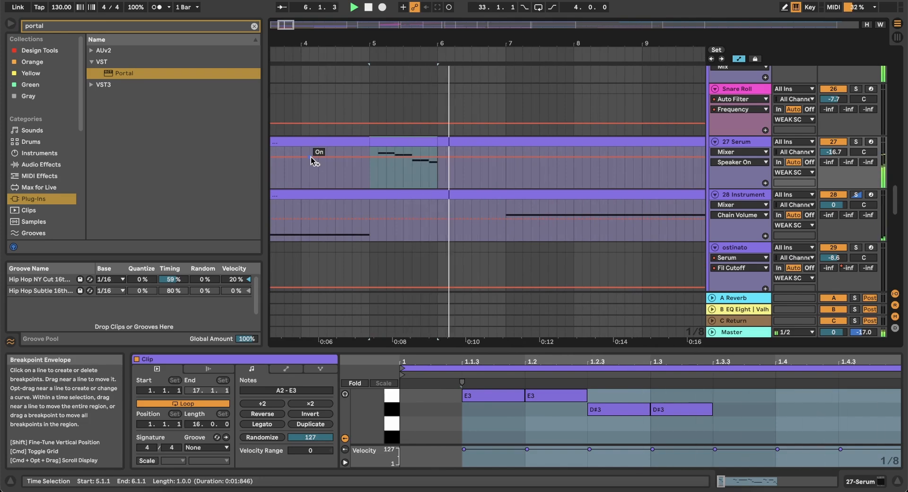
scroll(539, 187, "down", 8)
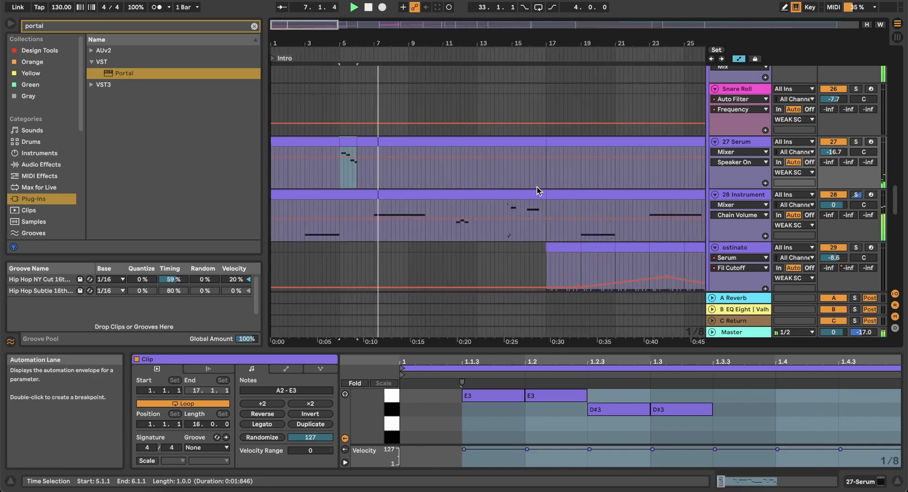
scroll(537, 186, "down", 4)
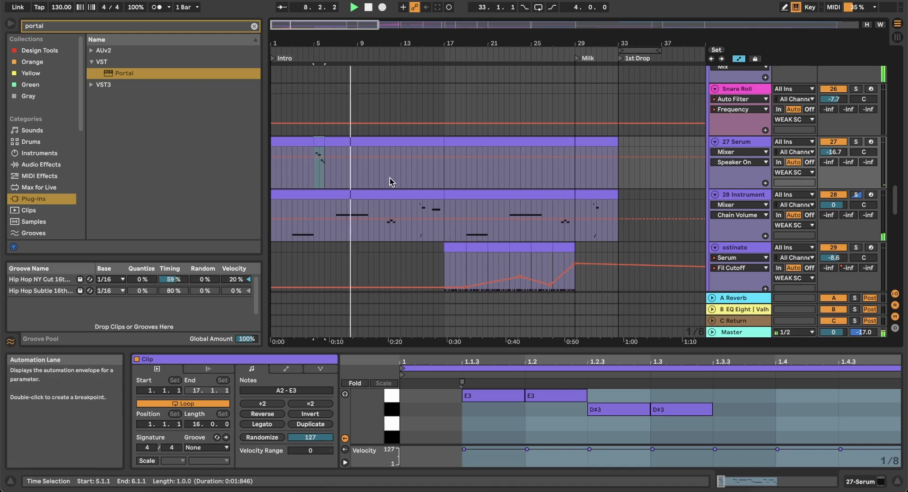
scroll(390, 178, "up", 2)
scroll(389, 178, "down", 7)
scroll(390, 177, "right", 4)
scroll(390, 177, "up", 1)
scroll(401, 175, "up", 8)
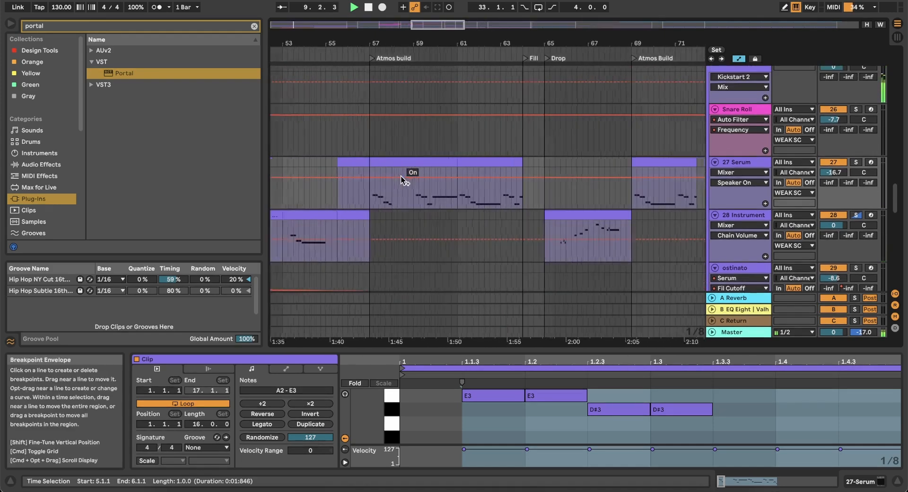
scroll(473, 199, "up", 3)
scroll(477, 199, "down", 3)
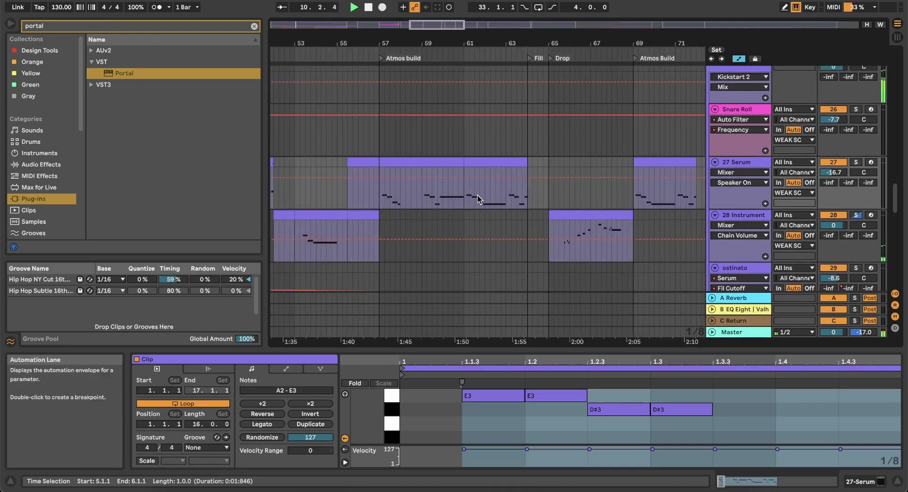
scroll(478, 198, "right", 4)
scroll(477, 197, "up", 1)
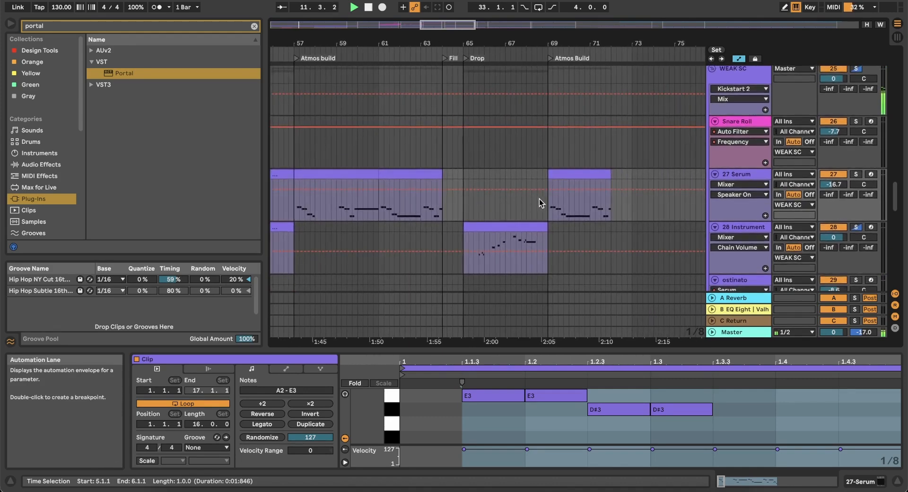
scroll(430, 212, "left", 20)
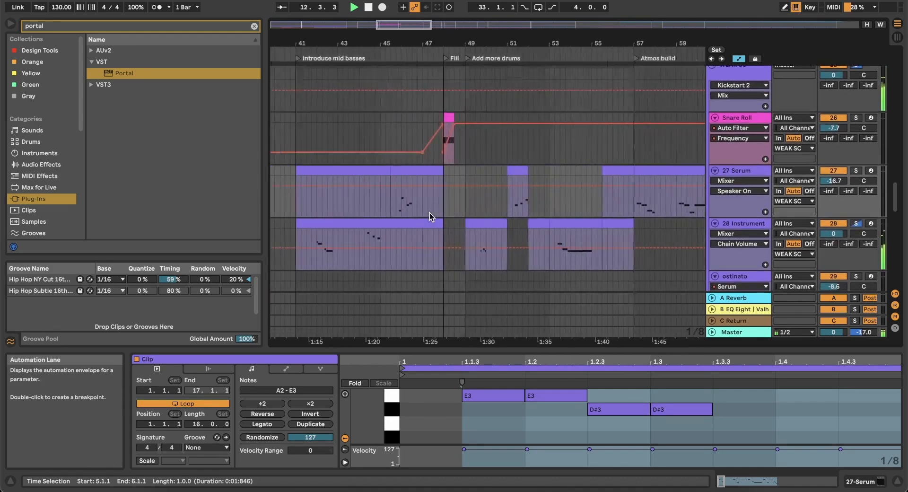
Select the Serum phrase from 45.3.1 to 46.4.1 and audition it with its notes shown
left_click(463, 200)
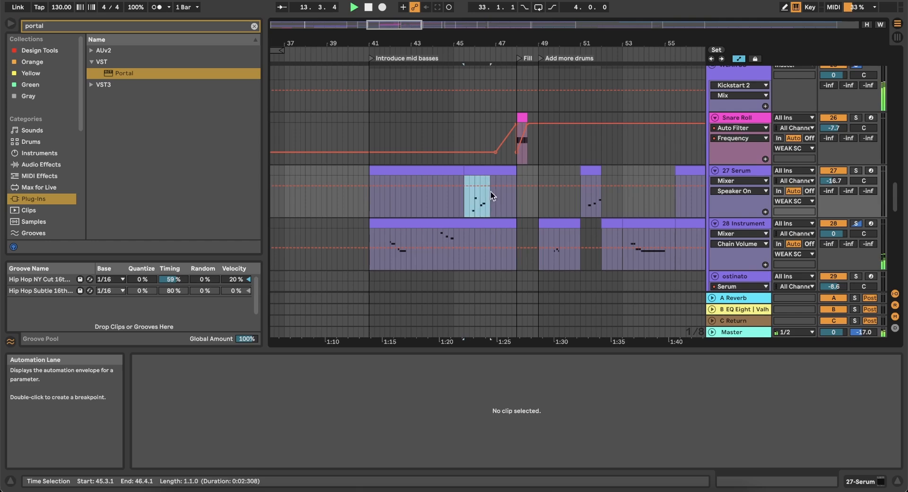
key("space")
left_click_drag(490, 191, 508, 169)
left_click(471, 203)
key("space")
key("plus")
key("plus")
key("minus")
key("minus")
key("minus")
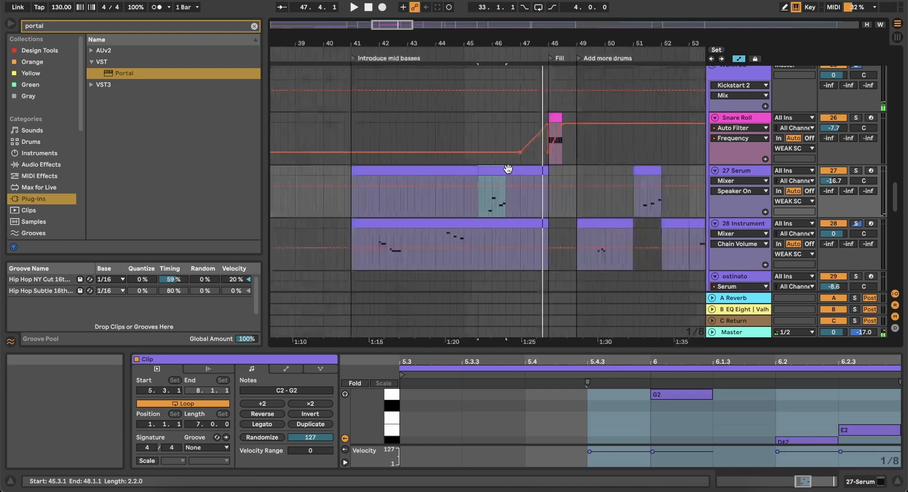
Paste the copied Serum phrase into the intro on the 27 Serum track at 9.4.3 while the song plays
scroll(387, 197, "left", 4)
scroll(335, 191, "up", 5)
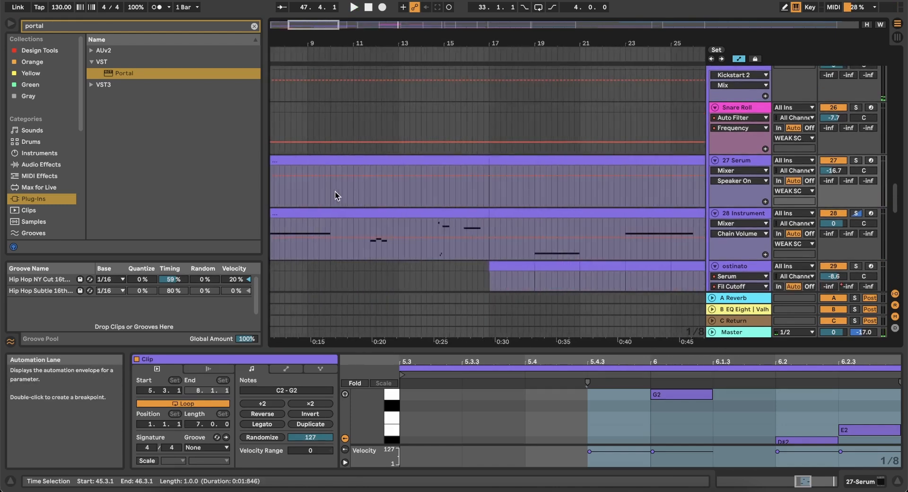
scroll(361, 191, "left", 1)
left_click(341, 190)
key("space")
scroll(340, 190, "left", 2)
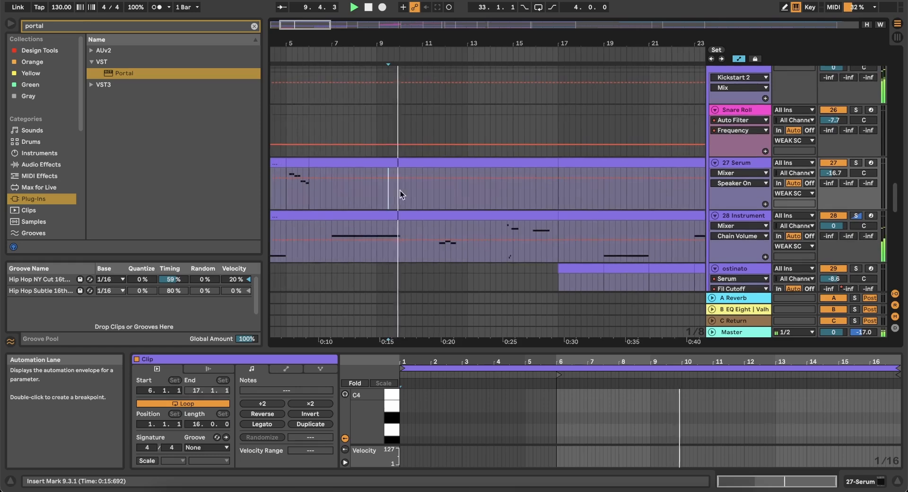
scroll(404, 191, "up", 5)
left_click(385, 201)
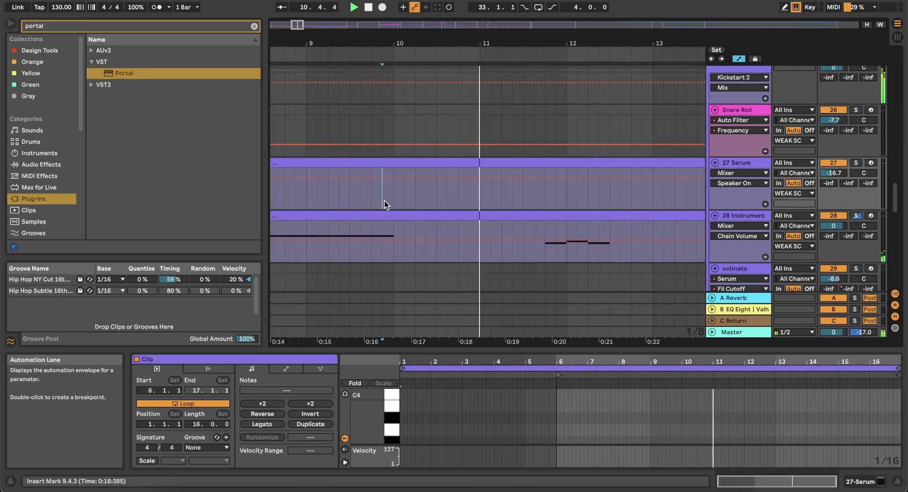
key("super+v")
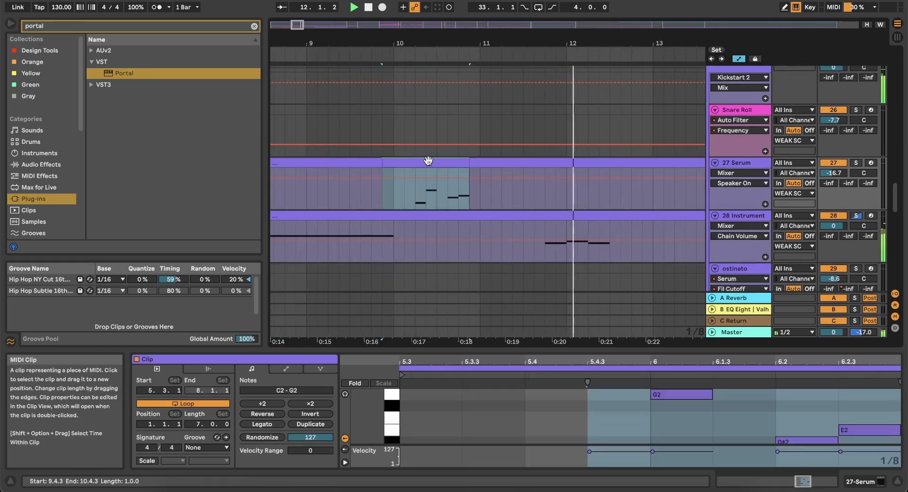
Reposition the pasted Serum phrase to start at 10.1.1 and play the intro from 6.2.1
left_click_drag(428, 161, 407, 160)
left_click(322, 208)
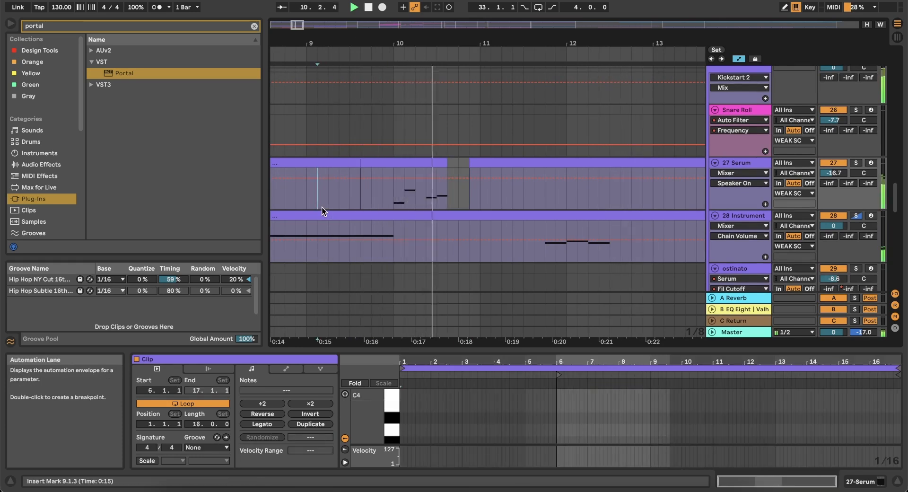
mouse_move(414, 166)
left_mouse_down()
mouse_move(442, 170)
mouse_move(434, 160)
mouse_move(445, 174)
mouse_move(403, 166)
left_mouse_up()
left_click(350, 197)
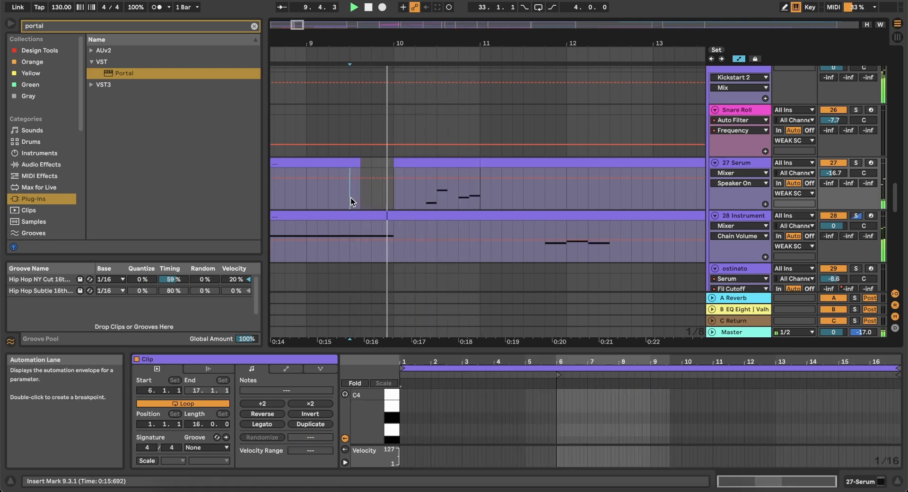
key("minus")
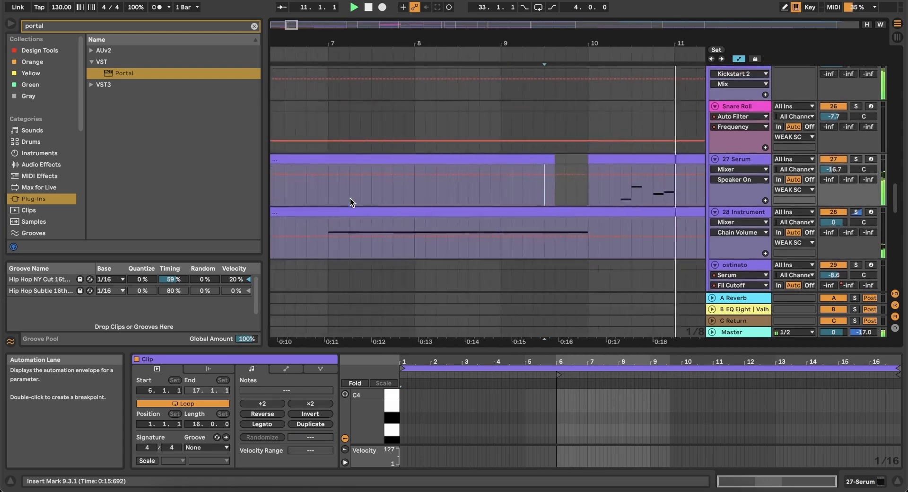
left_click(309, 194)
Audition the original Serum phrase in the mid-bass section from 45.3.1 for comparison
key("minus")
key("minus")
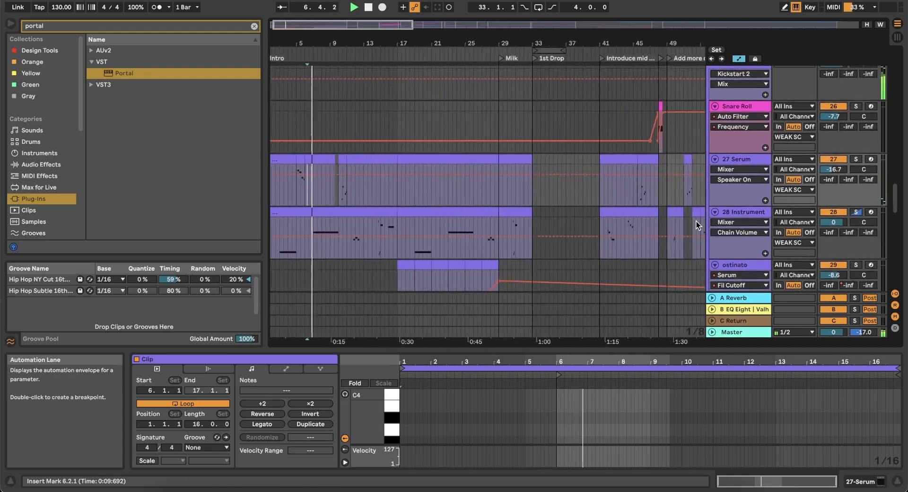
scroll(622, 200, "up", 8)
scroll(499, 214, "down", 5)
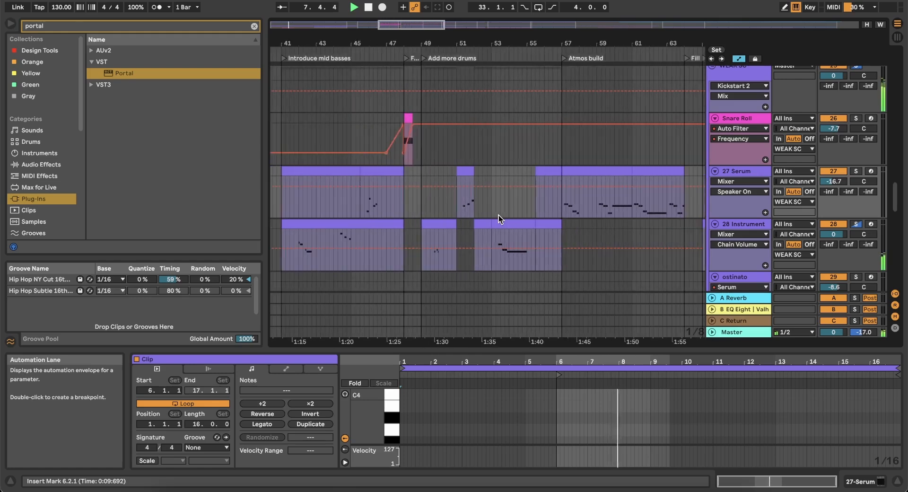
scroll(498, 214, "left", 2)
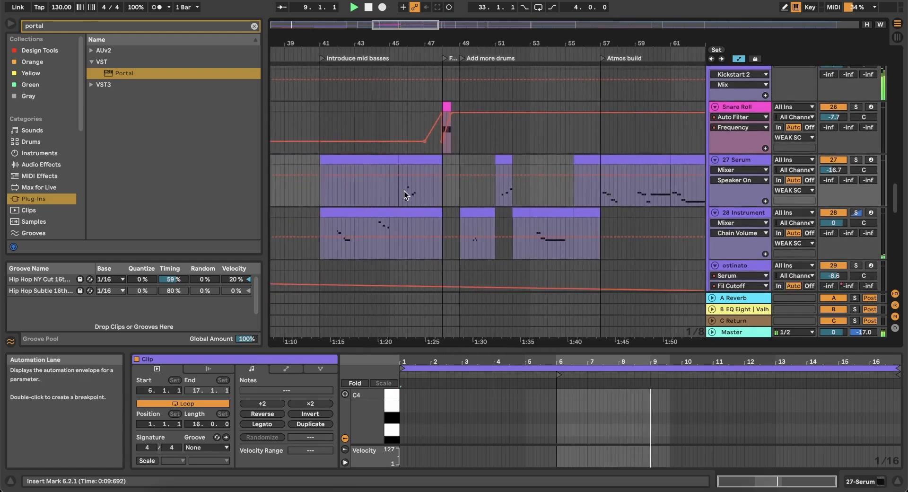
scroll(404, 191, "up", 8)
left_click(369, 186)
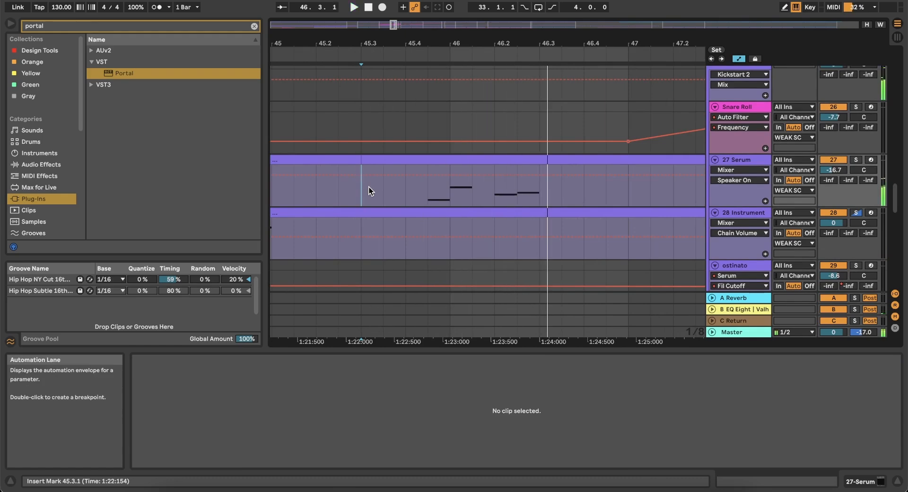
left_click(369, 186)
key("space")
scroll(369, 187, "down", 8)
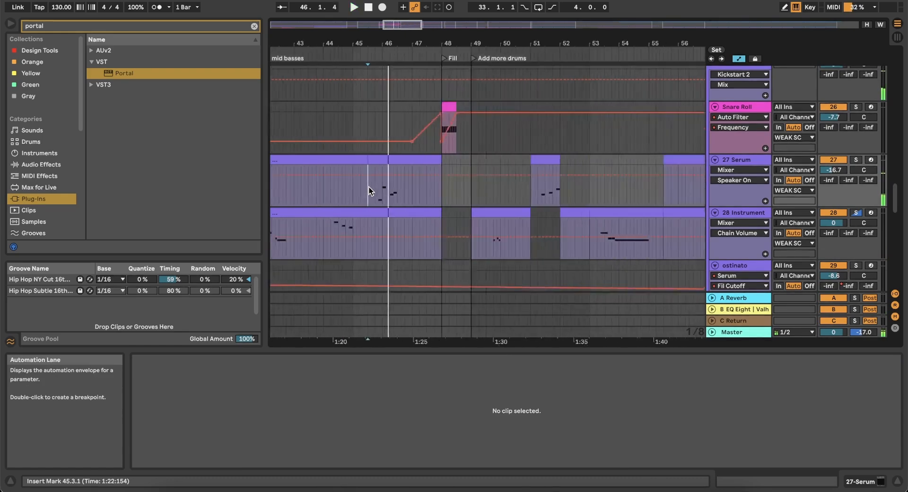
Return to the intro and audition the repositioned Serum phrase from 10.1.1
scroll(369, 186, "left", 10)
scroll(368, 186, "left", 12)
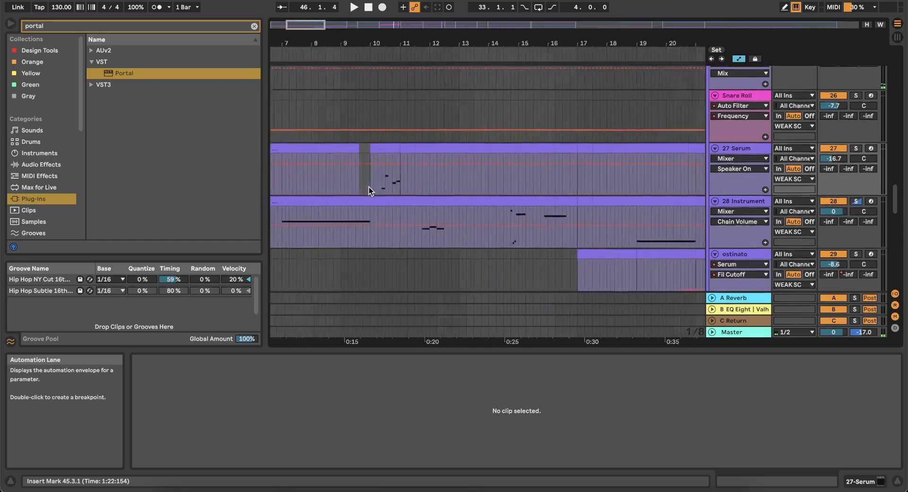
scroll(411, 170, "up", 5)
scroll(411, 170, "up", 2)
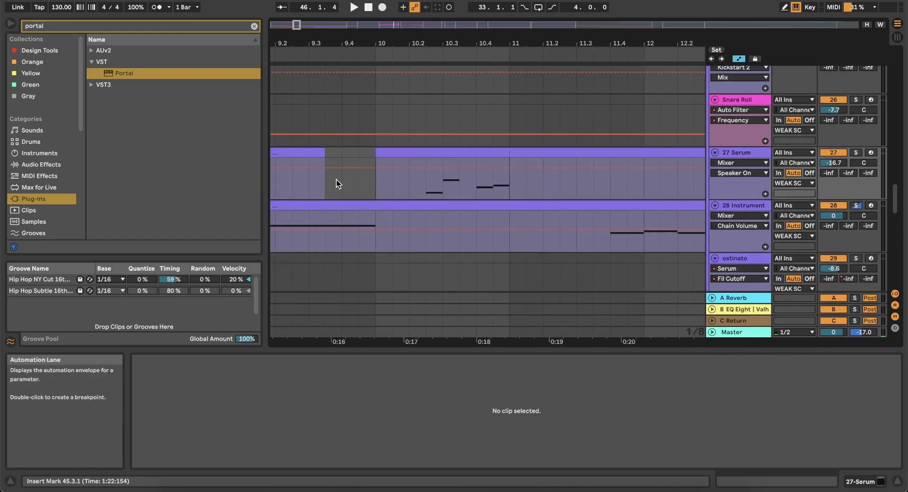
left_click(378, 182)
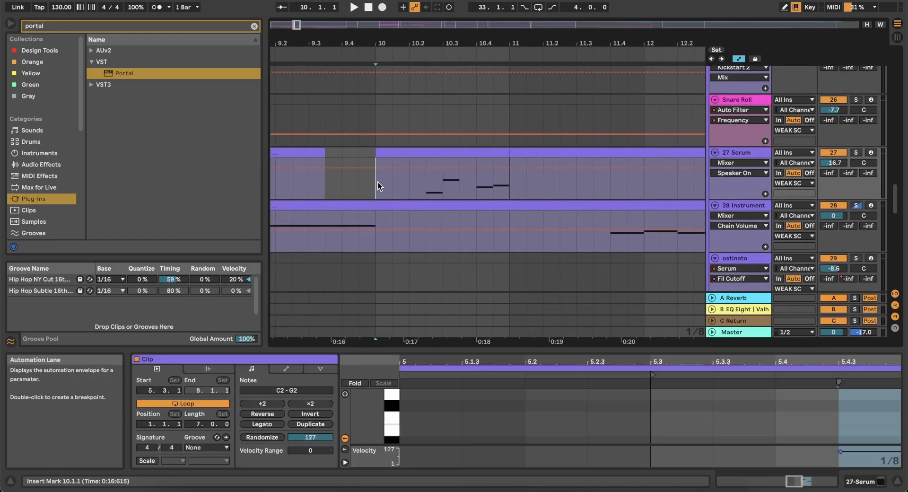
key("space")
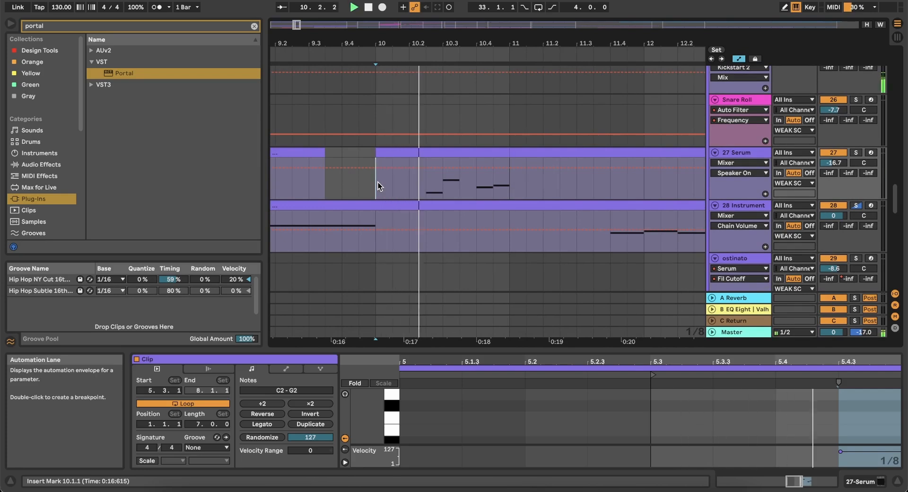
key("space")
scroll(378, 183, "down", 10)
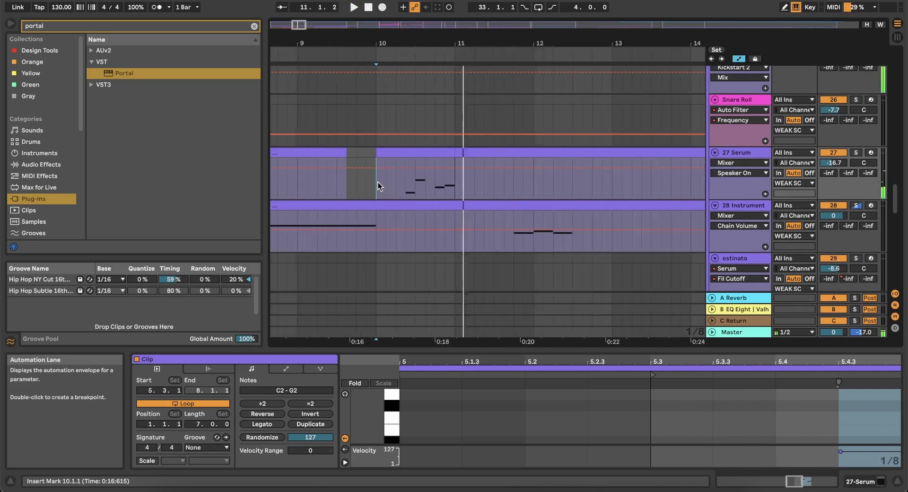
Play from the song's start and raise the K+B group's EQ Eight frequency automation at the intro's end to 253 Hz
left_click(369, 6)
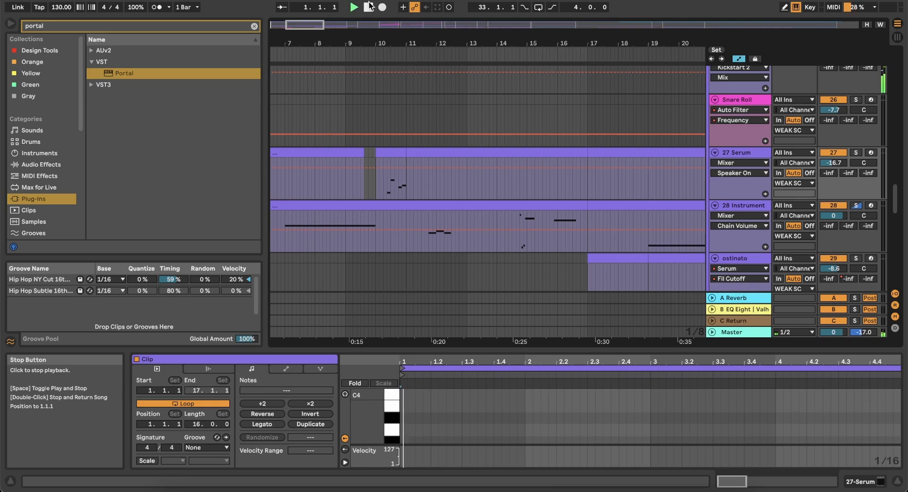
scroll(496, 175, "down", 8)
scroll(370, 198, "up", 10)
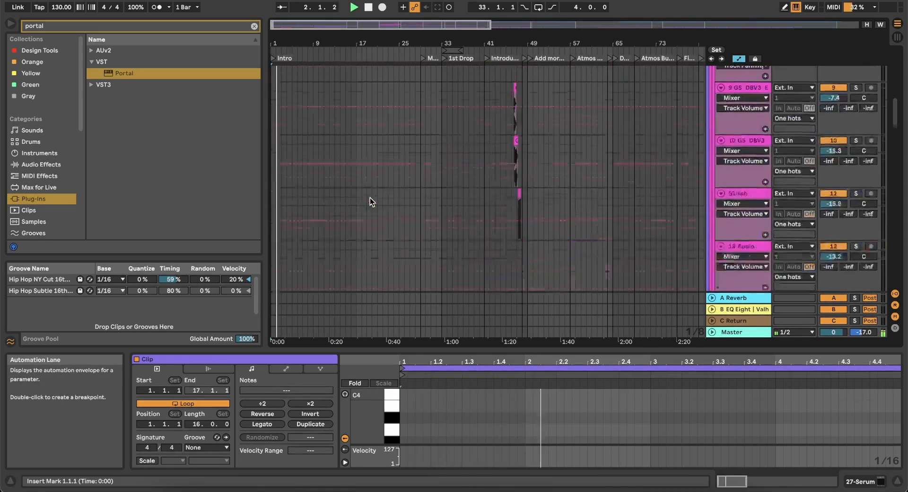
scroll(370, 198, "down", 3)
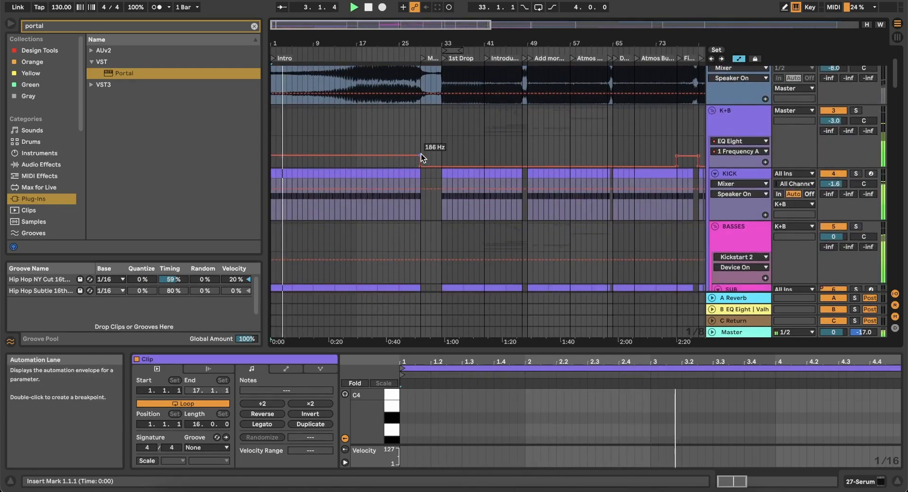
left_click_drag(421, 154, 421, 152)
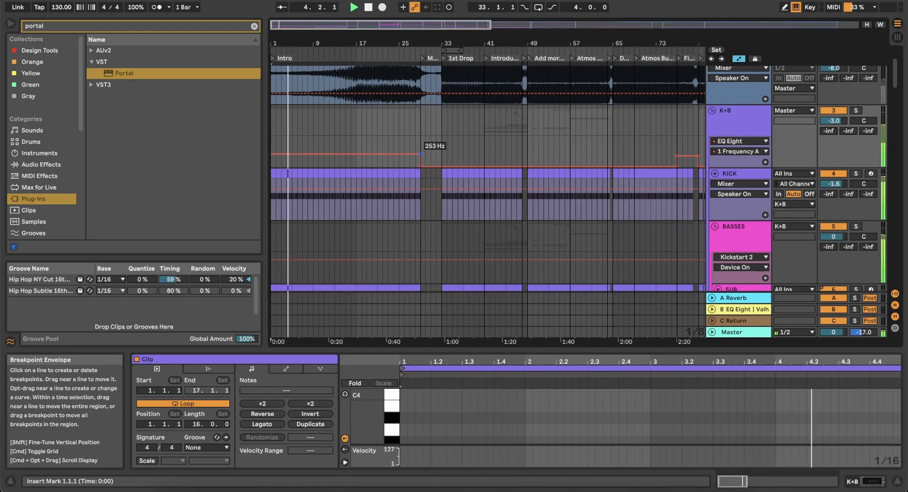
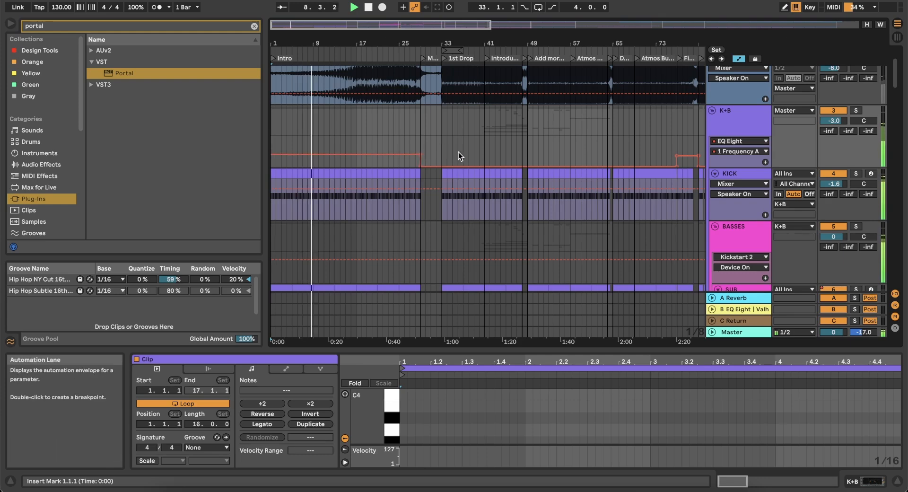
Examine the tracks from the basses down to 31 Diva while the intro plays
scroll(458, 152, "down", 5)
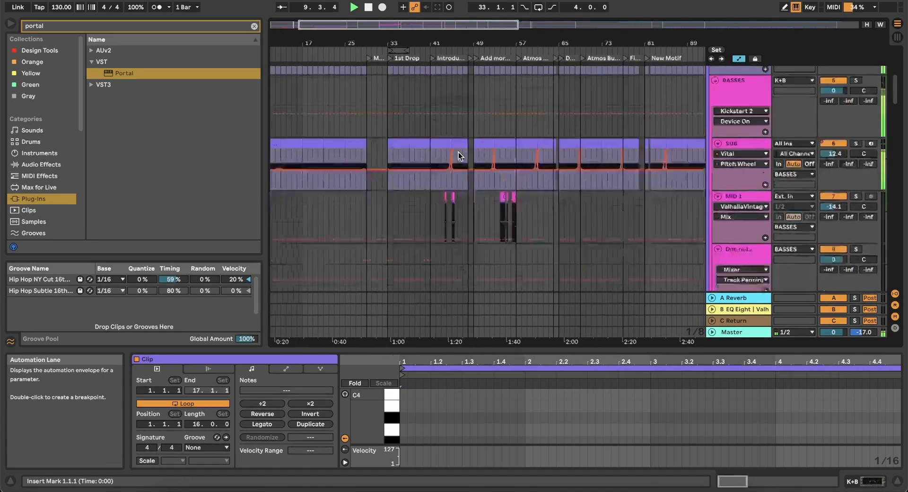
scroll(458, 152, "down", 10)
scroll(458, 152, "down", 5)
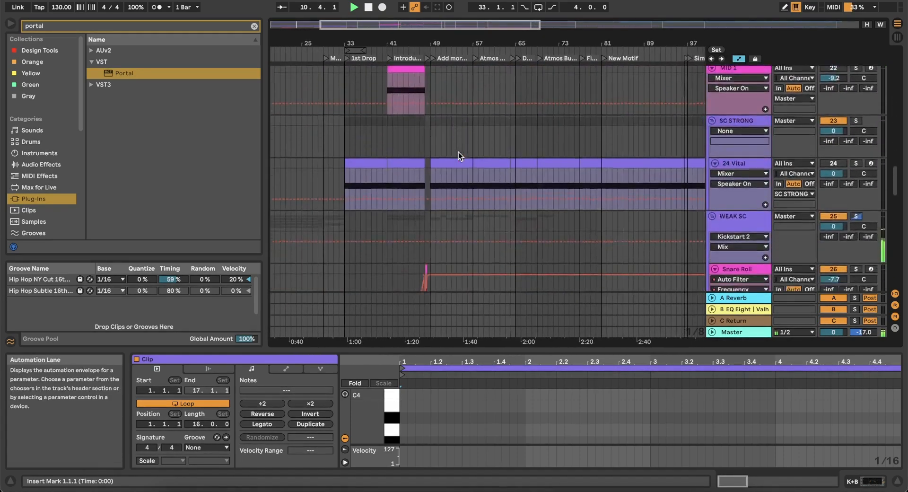
scroll(474, 157, "left", 3)
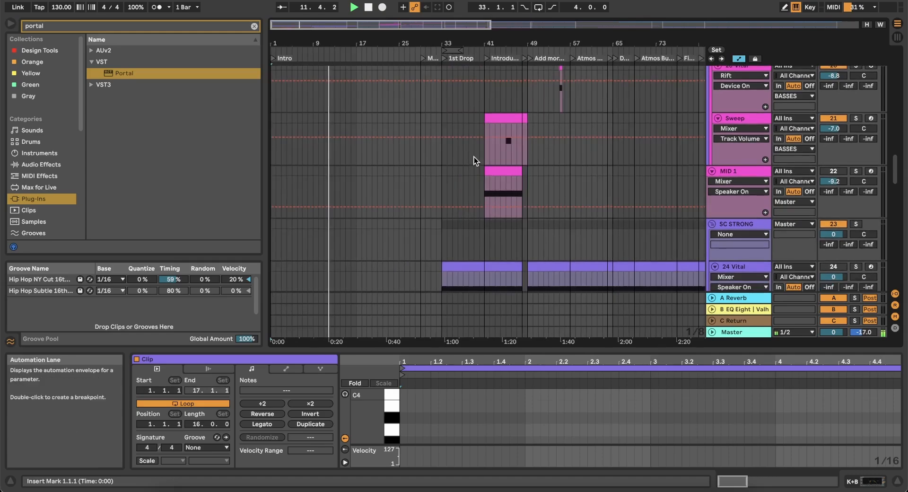
scroll(474, 157, "up", 10)
scroll(473, 157, "down", 8)
scroll(474, 157, "down", 8)
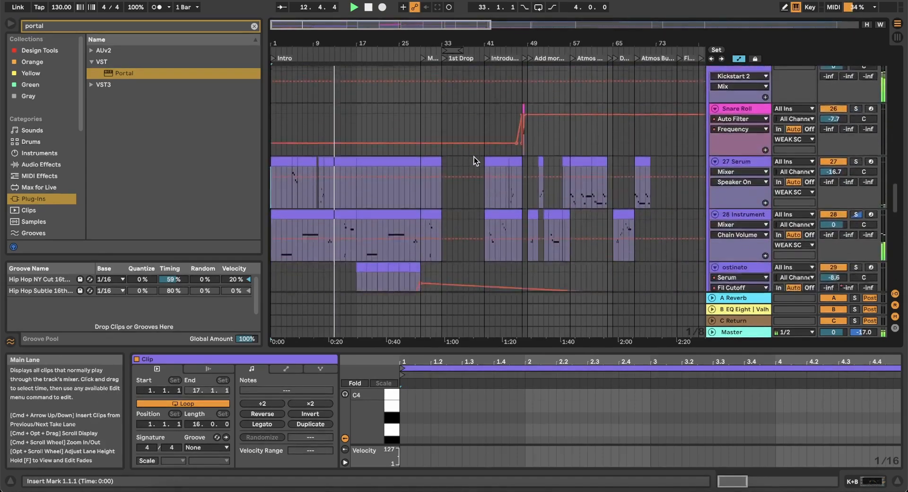
scroll(289, 92, "up", 3)
scroll(355, 117, "up", 3)
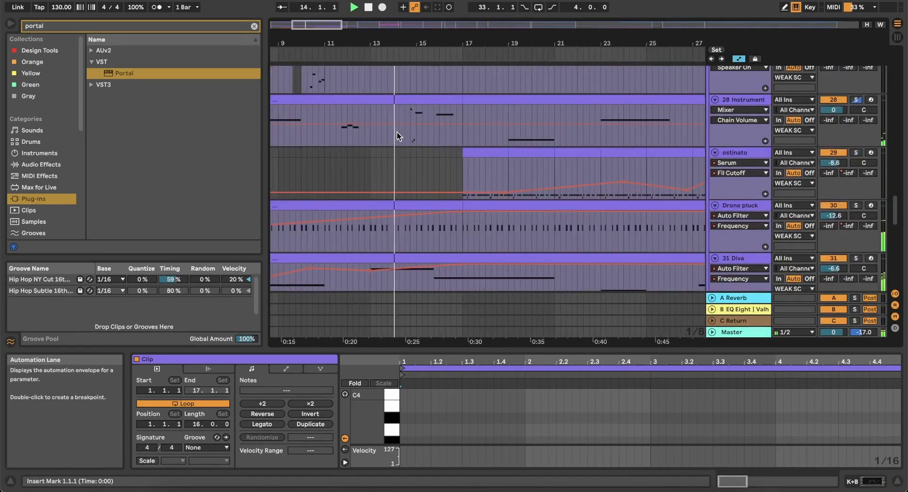
scroll(396, 132, "up", 3)
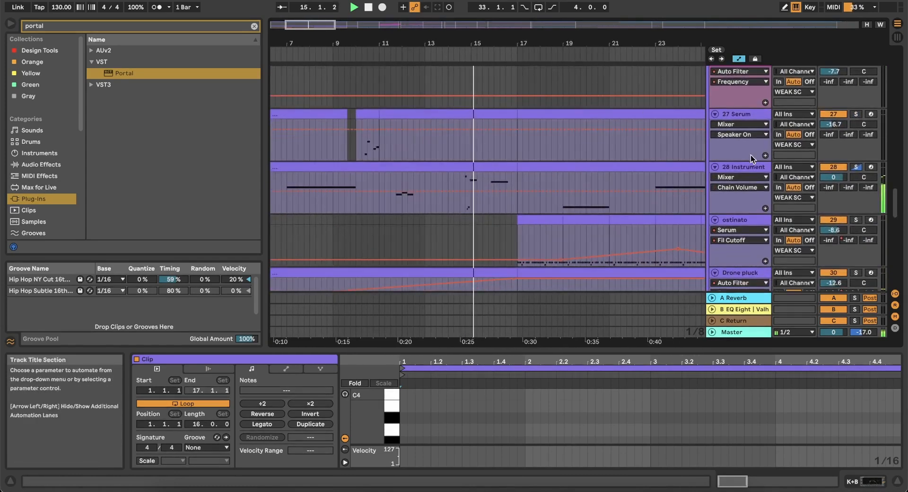
Show the 28 Instrument track's rack and set the second Ample Guitar chain's volume to -8.4 dB
left_click(740, 167)
left_click(854, 478)
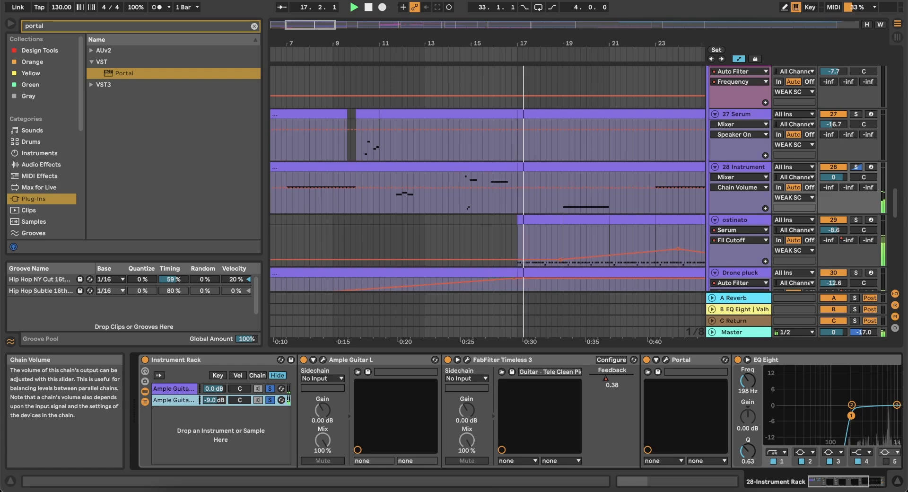
scroll(506, 183, "down", 3)
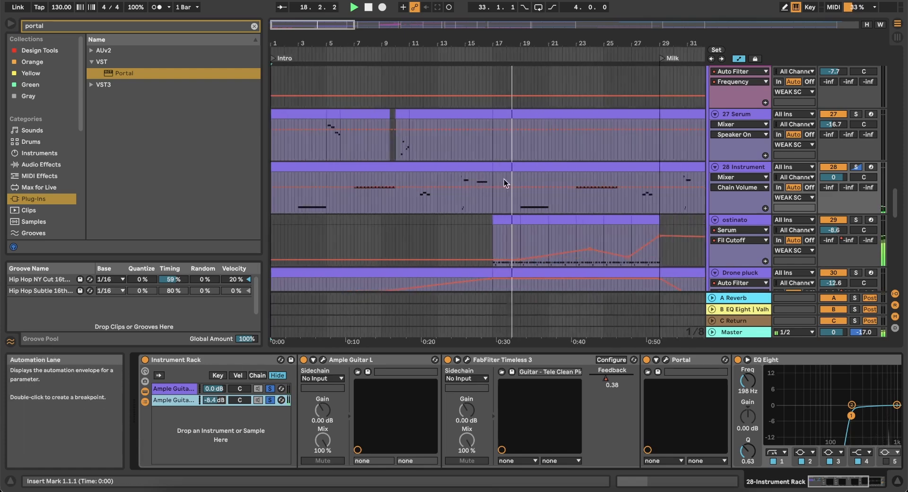
Open the guitar clip spanning 17.1.1 to 33.1.1 and add a sixteenth-length G4 note at clip position 4.4.1
left_click(534, 169)
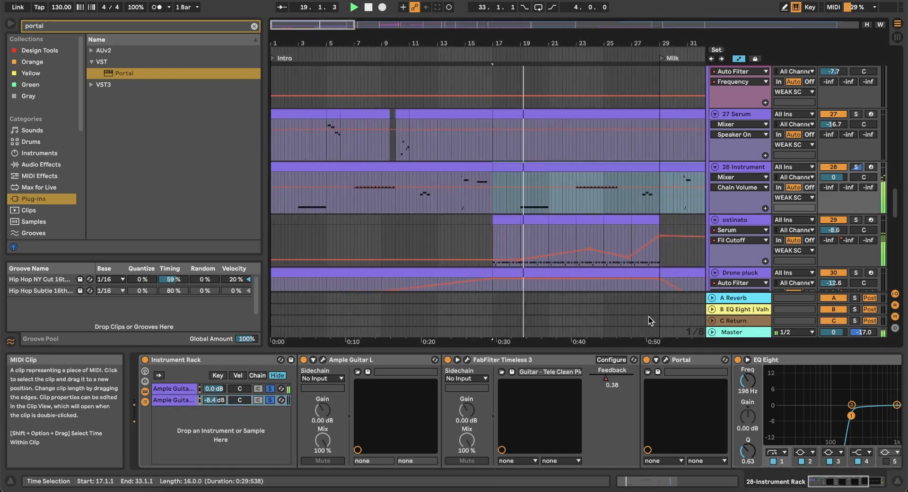
left_click(680, 479)
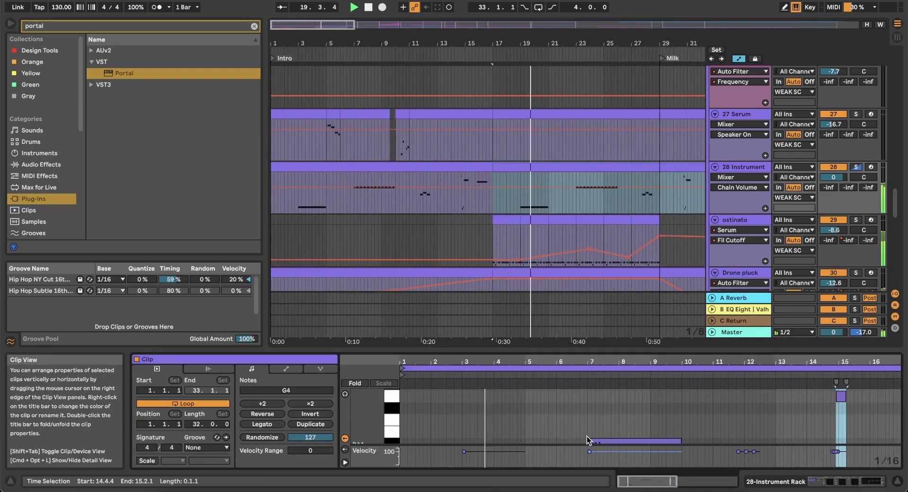
double_click(520, 396)
scroll(521, 396, "up", 5)
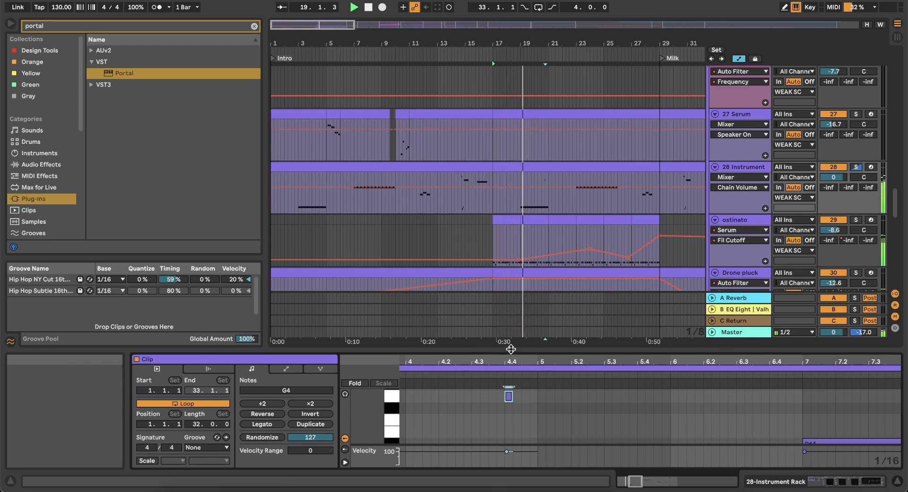
Enlarge the note editor and bring the pitch range around the new G4 note into view
left_click_drag(511, 349, 539, 95)
scroll(449, 237, "left", 3)
scroll(450, 237, "up", 2)
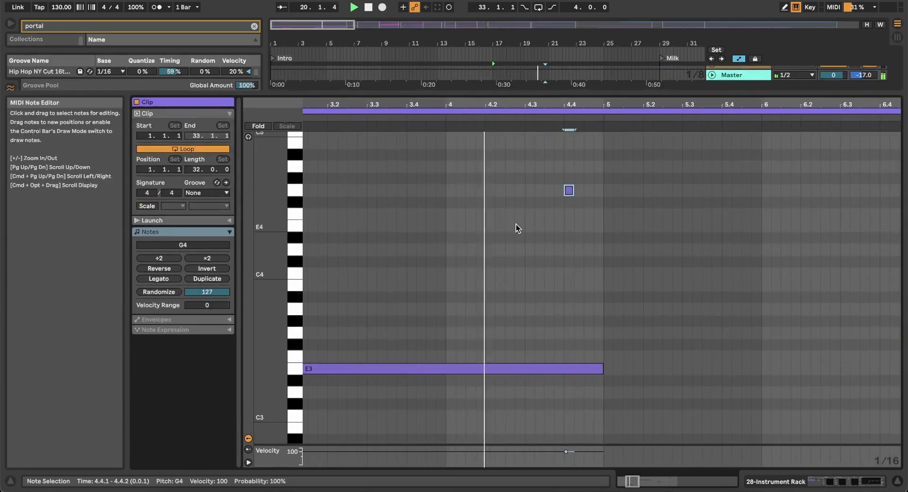
scroll(544, 213, "up", 3)
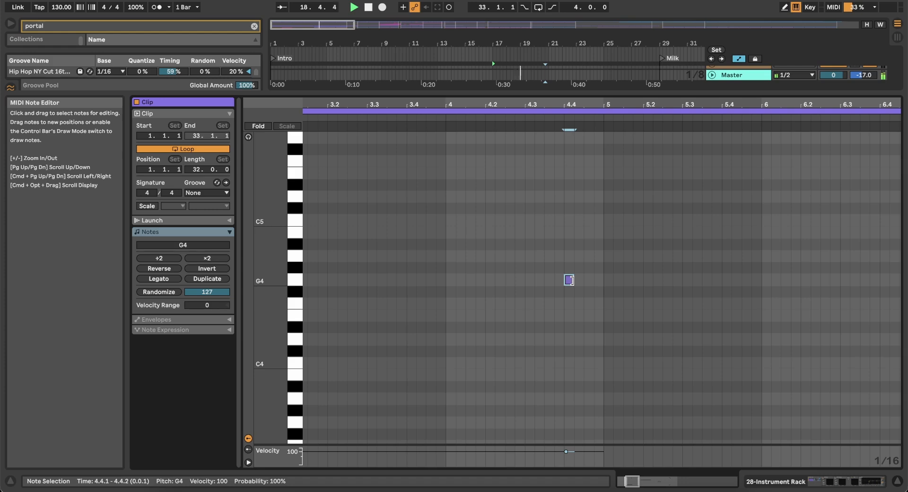
Add a D#4 note spanning clip positions 4.4.2 to 5.2.2, directly after the short G4 note
double_click(579, 340)
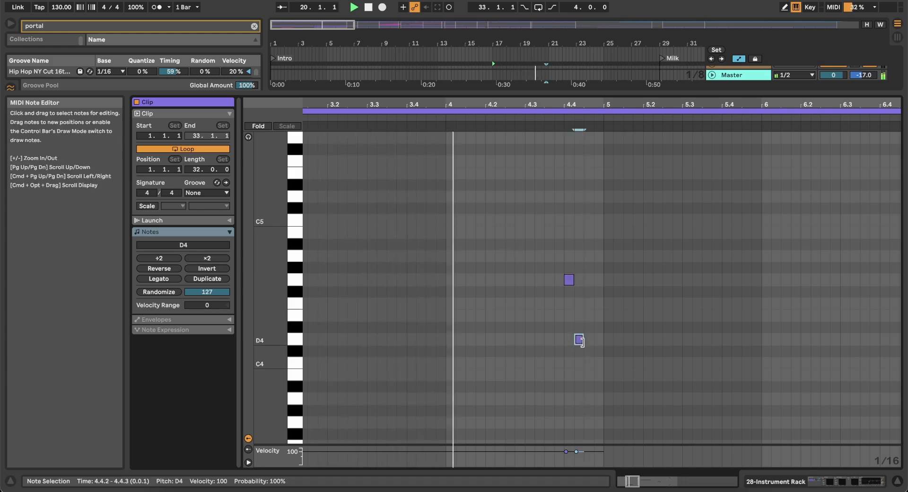
left_click_drag(582, 342, 613, 341)
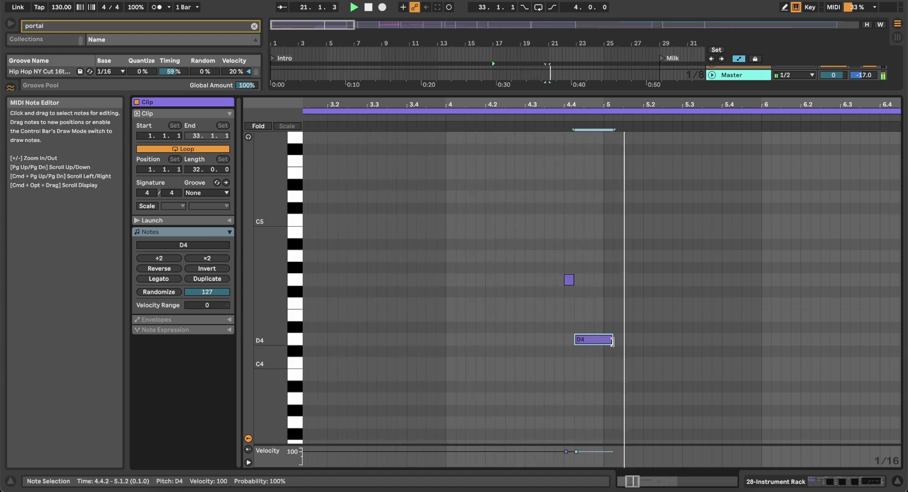
key("Up")
left_click_drag(610, 327, 650, 327)
Transpose the long note that starts at clip position 7.1.1 down two semitones to C#4
key("minus")
key("minus")
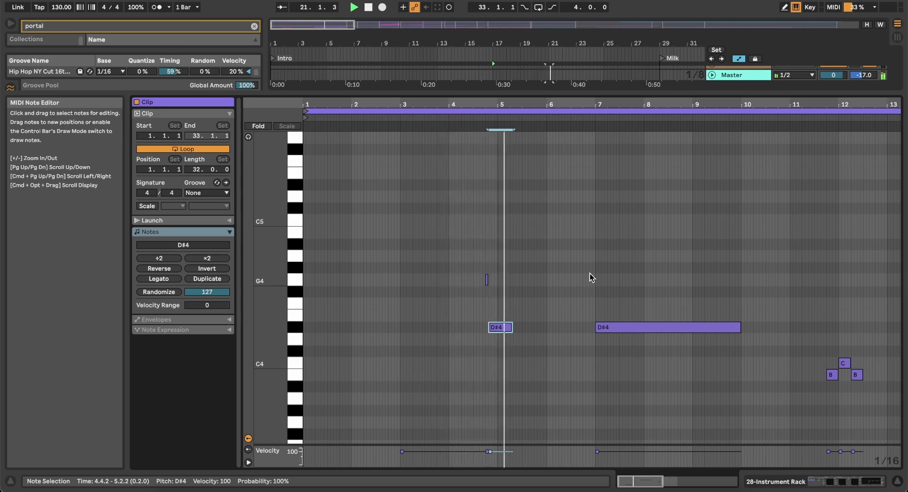
scroll(529, 293, "up", 5)
scroll(529, 293, "right", 5)
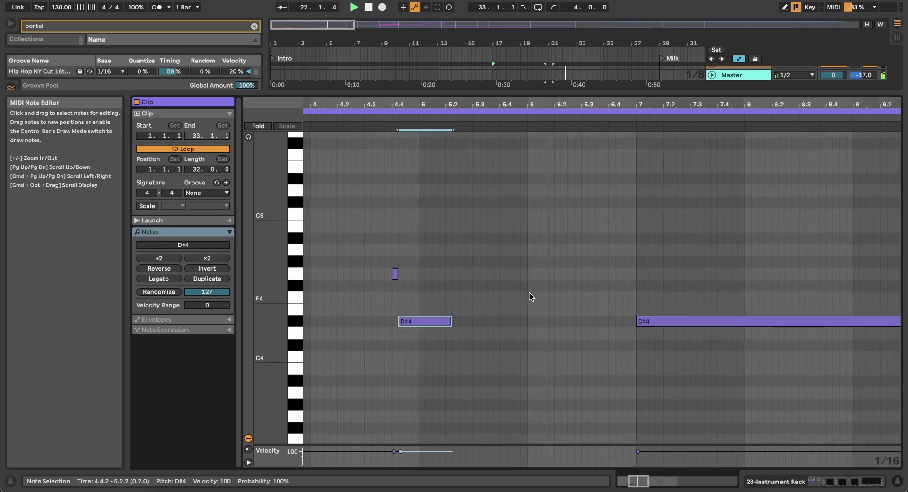
scroll(529, 293, "down", 2)
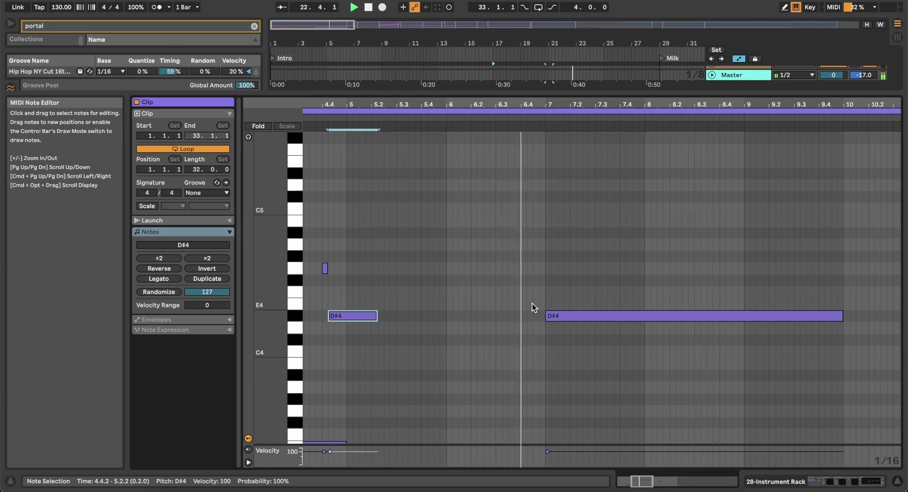
left_click(567, 316)
key("Down")
key("Down")
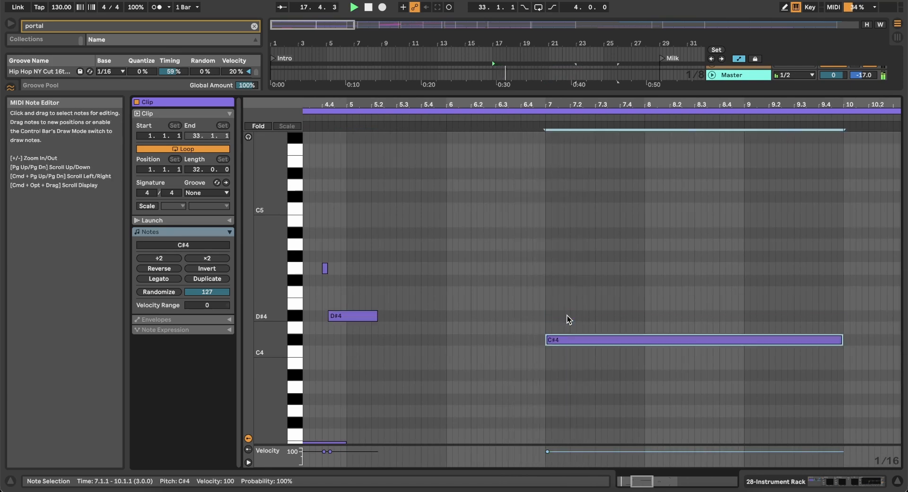
Shrink the note editor to reveal the arrangement and play the intro from 20.3.1
left_click_drag(526, 95, 523, 260)
left_click(540, 104)
key("space")
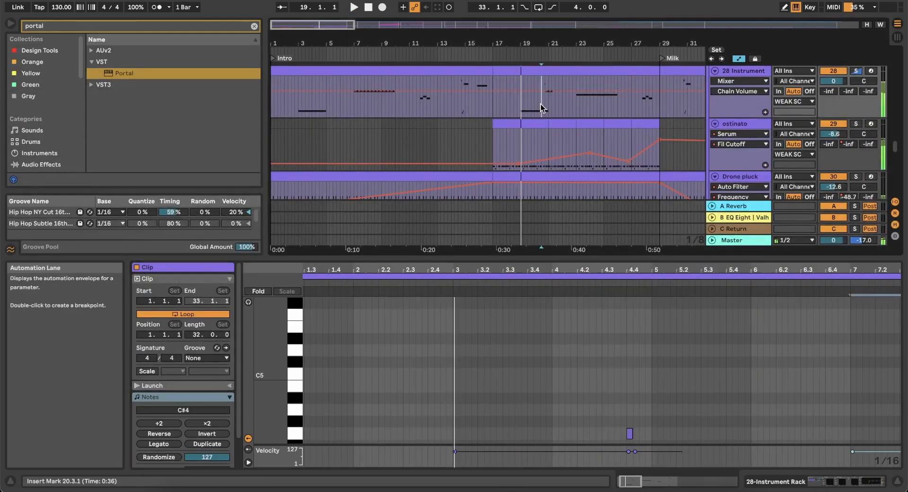
key("space")
Move the long note at clip position 7.1.1 to B4, trying A#3 and B3 along the way
scroll(674, 353, "down", 3)
scroll(674, 353, "right", 5)
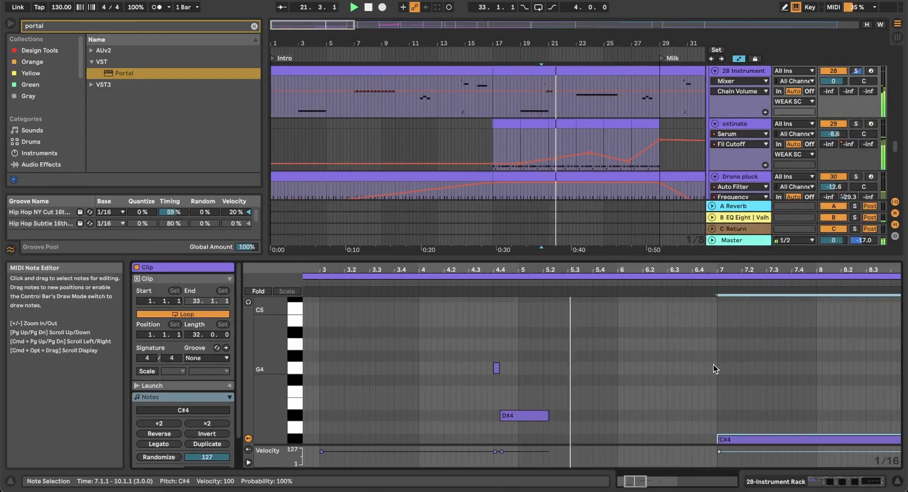
scroll(714, 364, "down", 3)
scroll(713, 364, "right", 5)
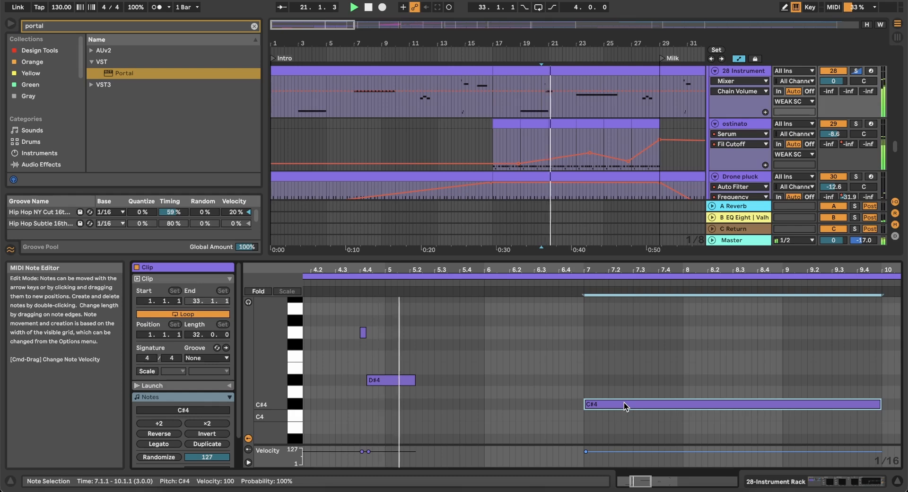
key("Down")
key("Down")
key("Down")
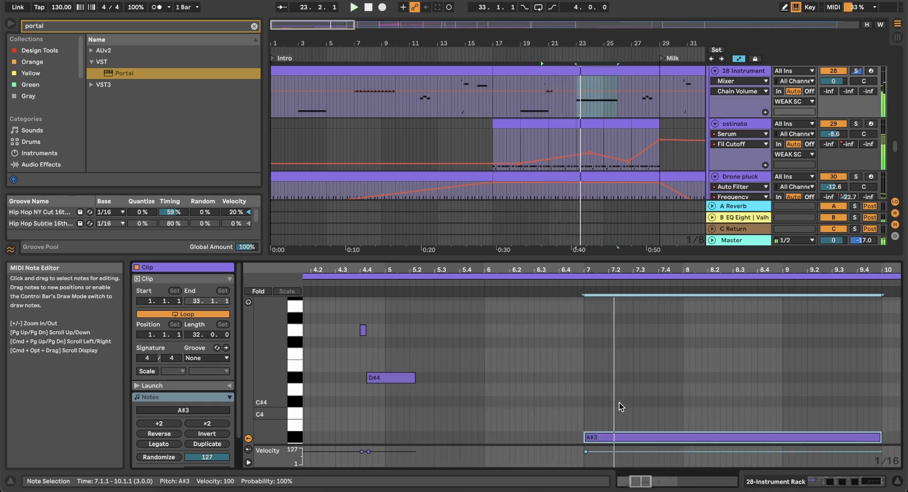
key("Up")
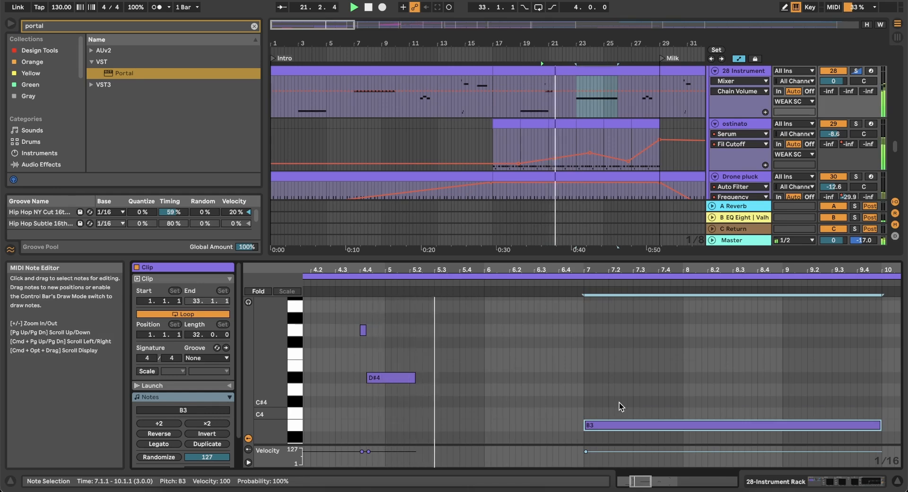
key("shift+Up")
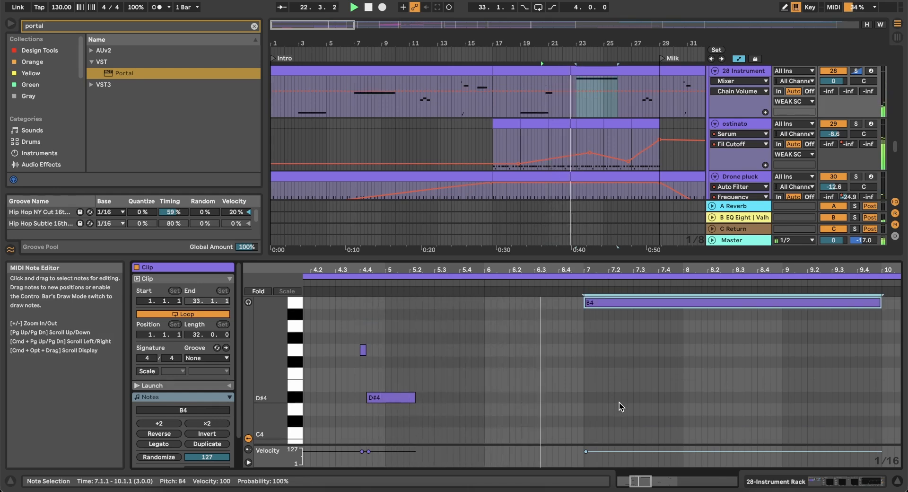
Listen to the passage around the long B4 note, playing from 22.3.1 and again from 22.4.3
scroll(619, 407, "right", 5)
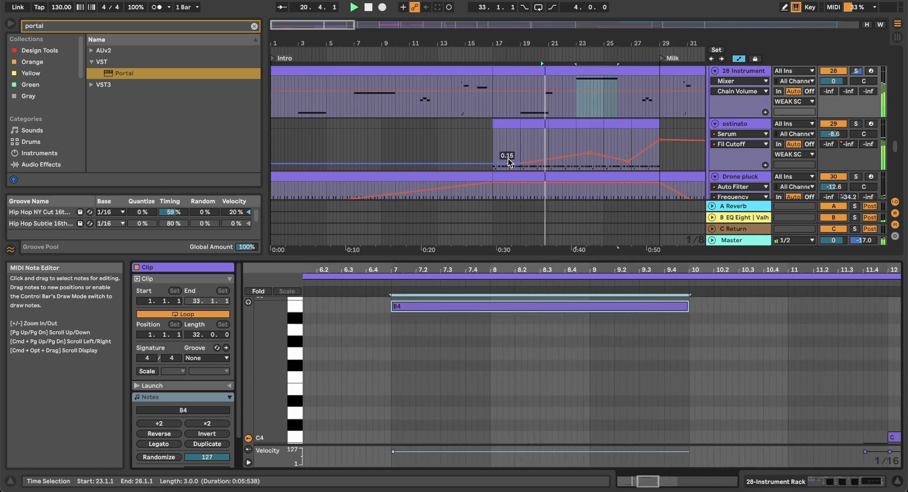
left_click(569, 107)
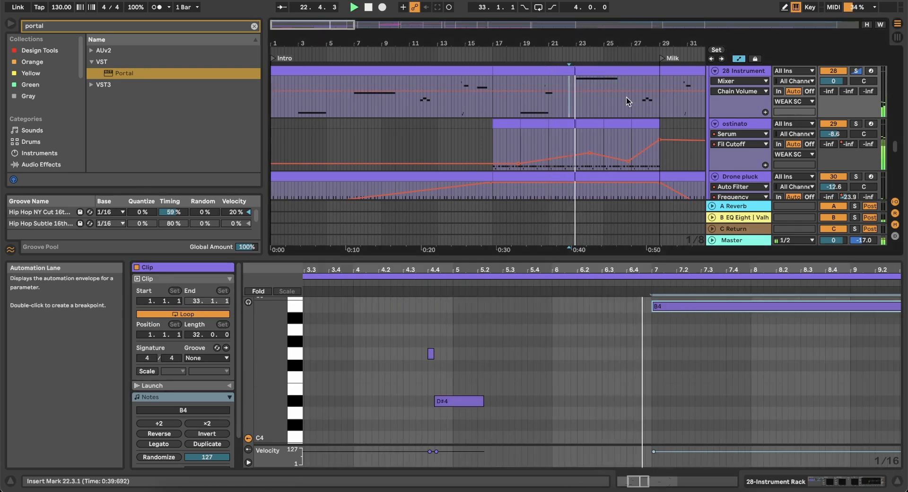
left_click(607, 70)
scroll(552, 340, "up", 5)
scroll(554, 344, "up", 3)
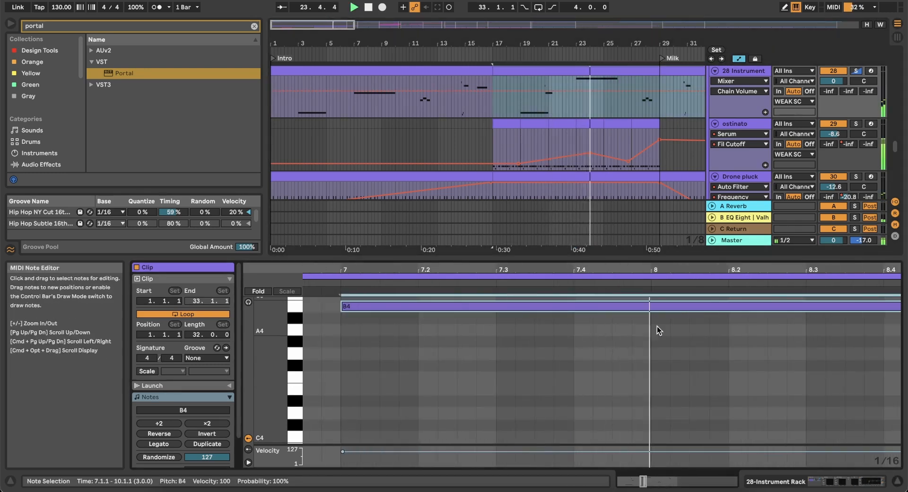
scroll(674, 323, "right", 2)
scroll(619, 348, "left", 3)
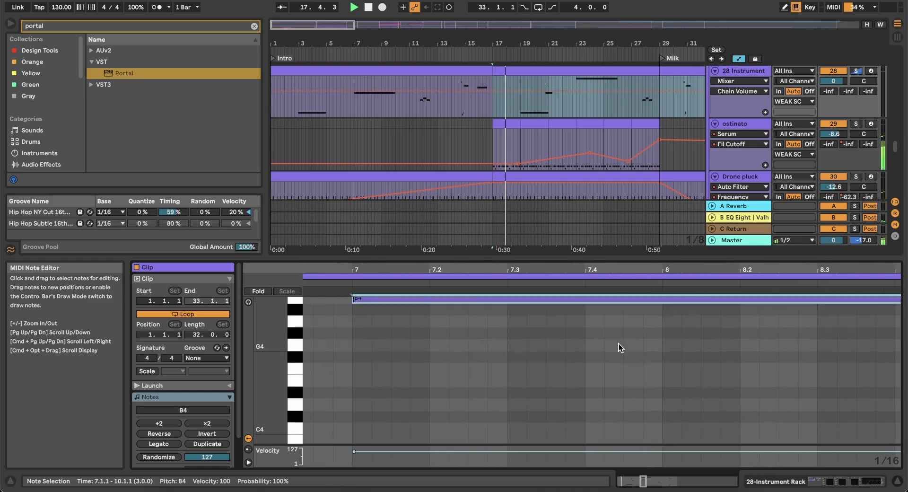
left_click(574, 106)
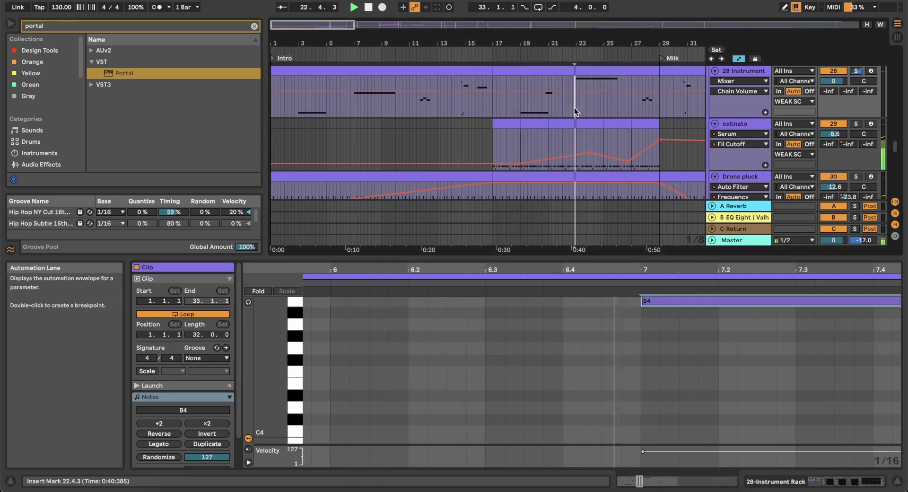
Add an A4 note spanning clip positions 8.3.3 to 8.4.1 and a sixteenth-length G4 note at 8.4.3
scroll(751, 339, "right", 4)
scroll(693, 378, "right", 2)
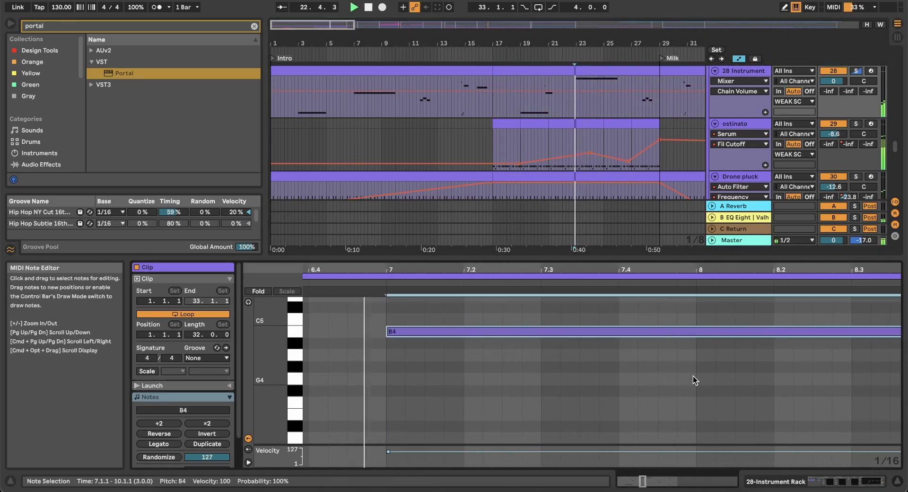
scroll(693, 378, "right", 4)
scroll(662, 374, "up", 1)
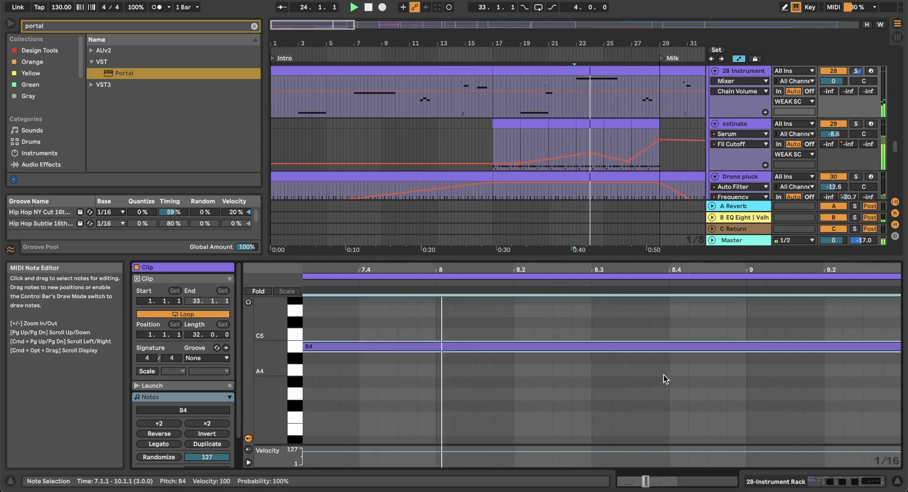
scroll(663, 375, "right", 1)
scroll(663, 375, "down", 1)
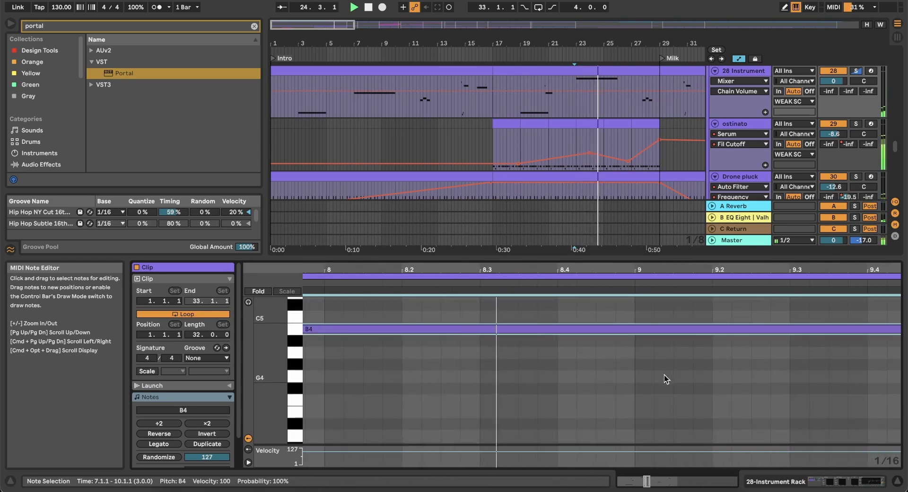
double_click(525, 354)
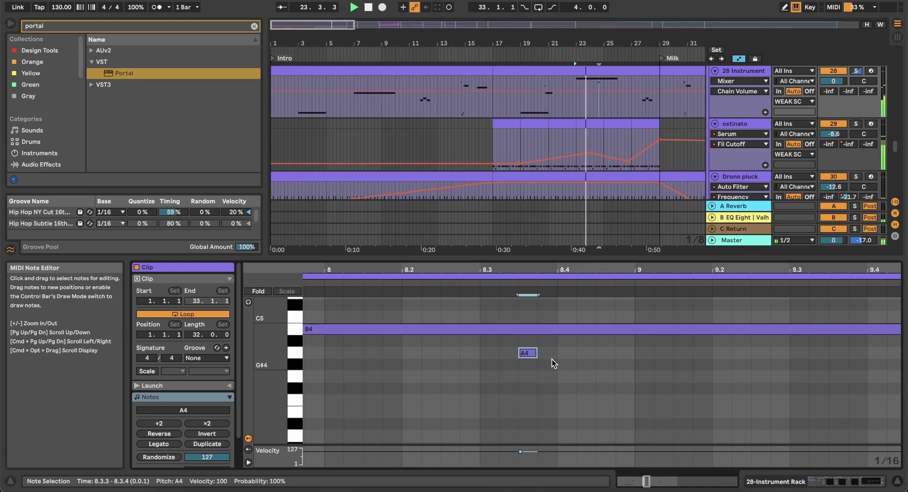
double_click(591, 379)
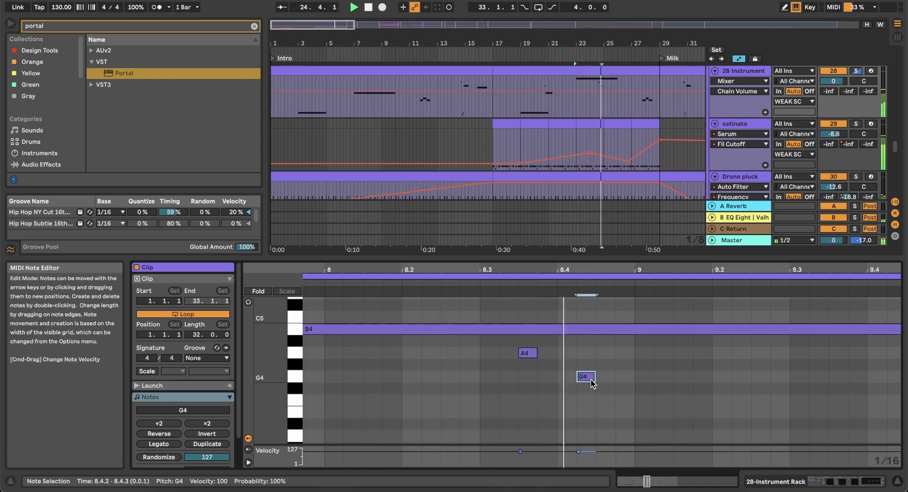
left_click(532, 355)
left_click_drag(536, 353, 556, 354)
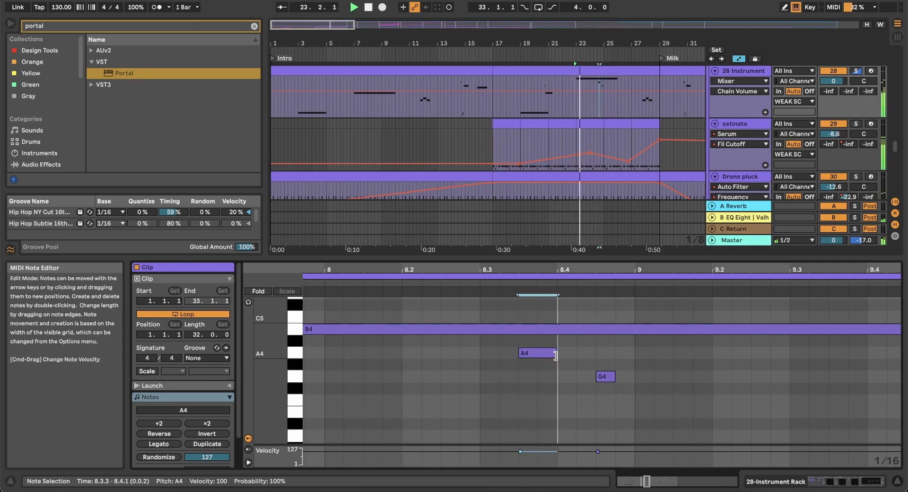
Shorten the B4 note to end at 8.3.3 and lengthen the following G4 note to end at 9.1.1
scroll(590, 347, "down", 5)
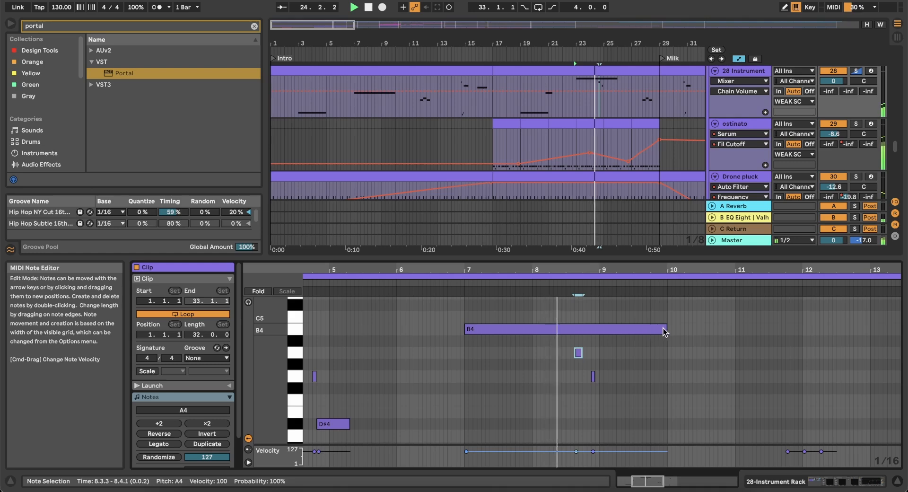
left_click_drag(666, 329, 573, 333)
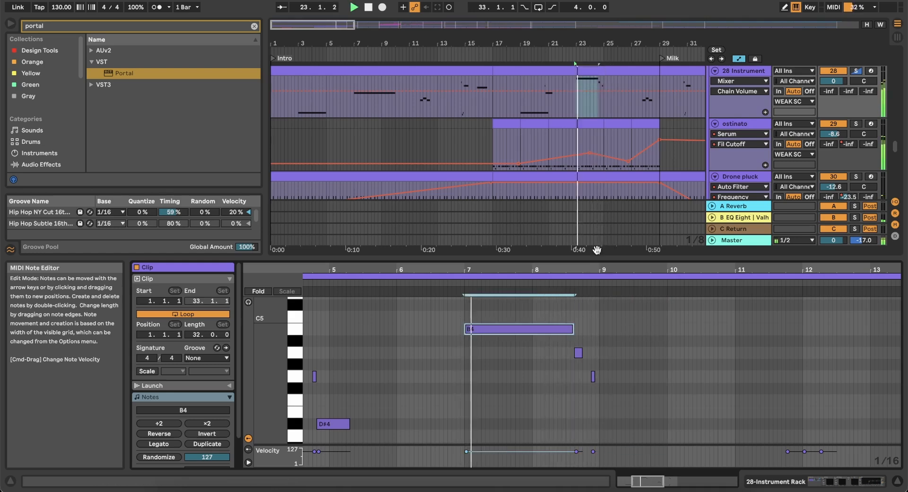
scroll(594, 337, "up", 5)
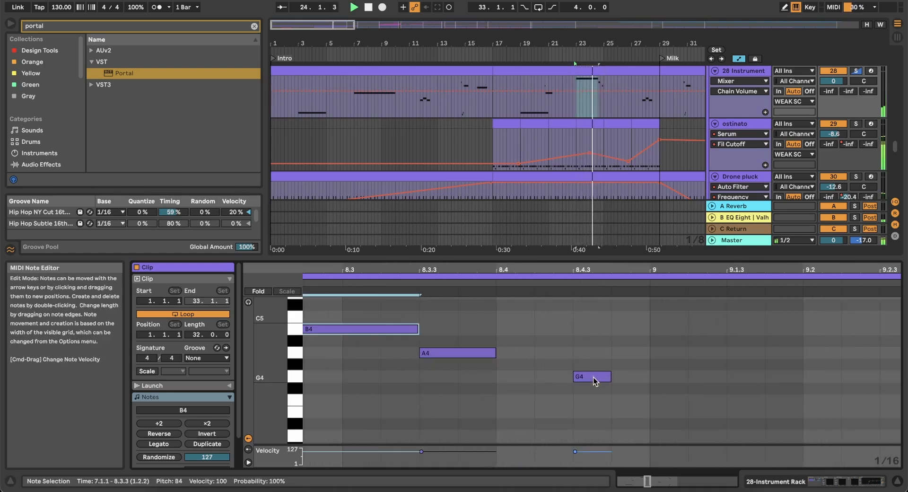
left_click_drag(611, 377, 642, 376)
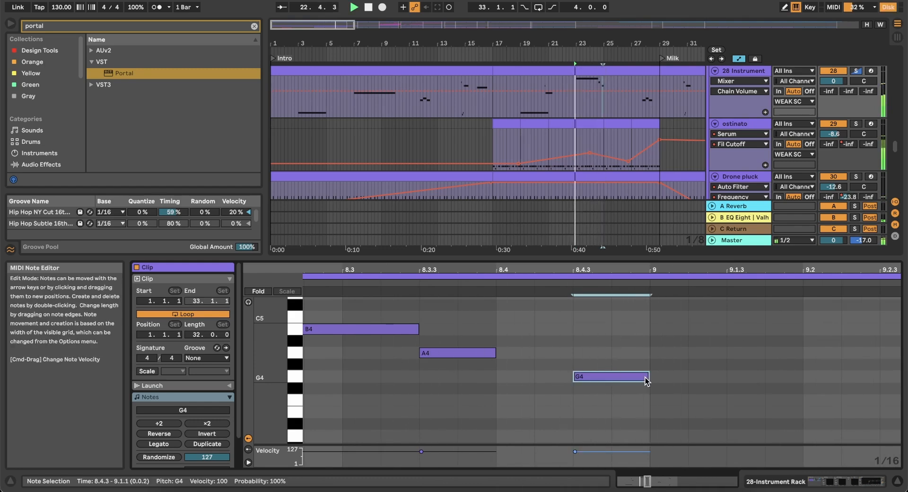
Try the last note of the phrase at F#4 and G#4, and return it to G4
key("Down")
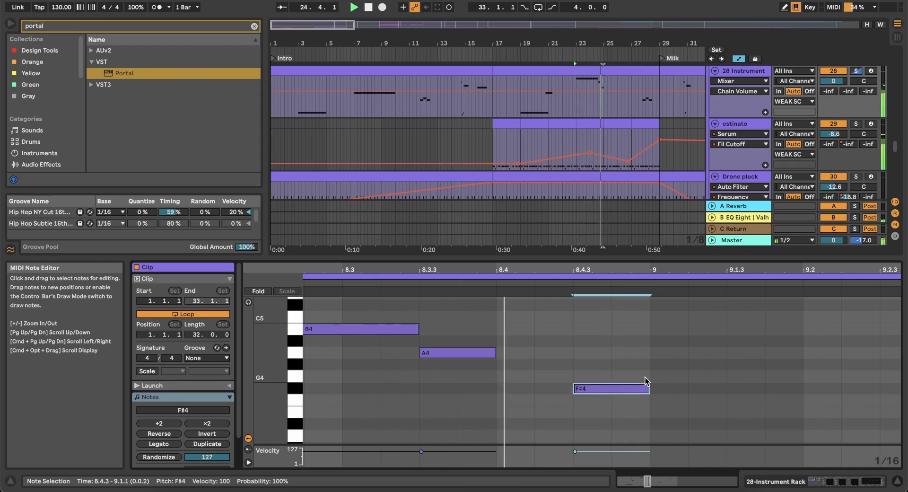
key("Up")
key("Up")
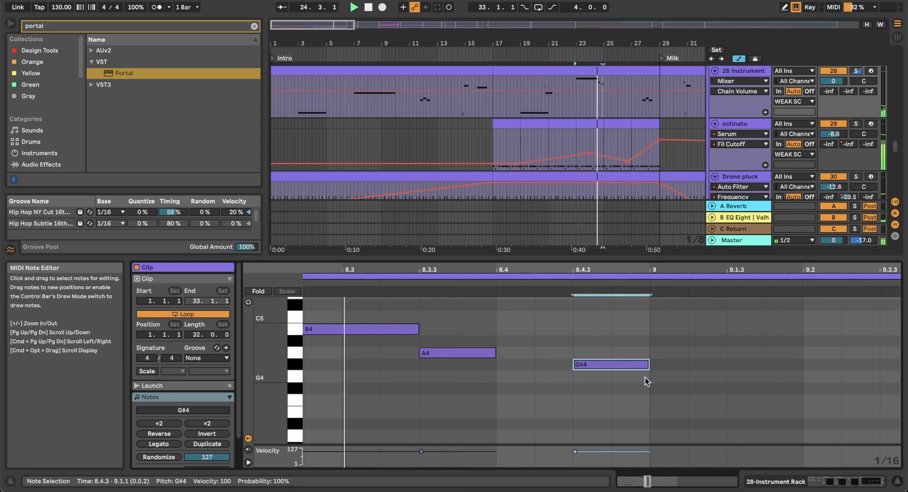
key("Down")
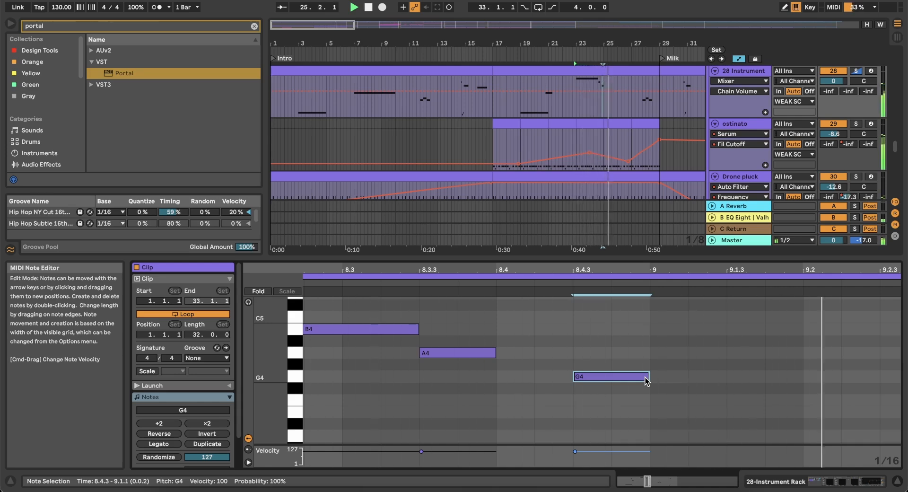
Listen to the new descending phrase around 24.3.3 and examine the clip's empty stretch between positions 9.2 and 12
scroll(667, 367, "down", 5)
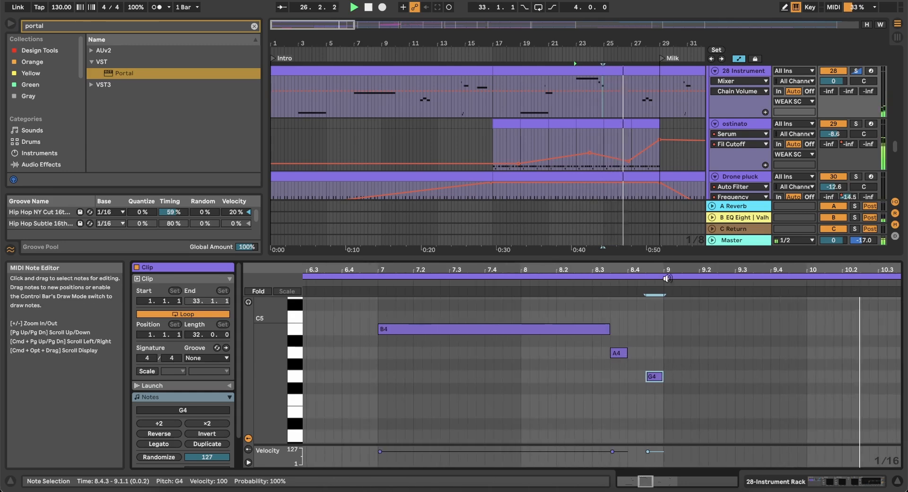
scroll(654, 107, "up", 5)
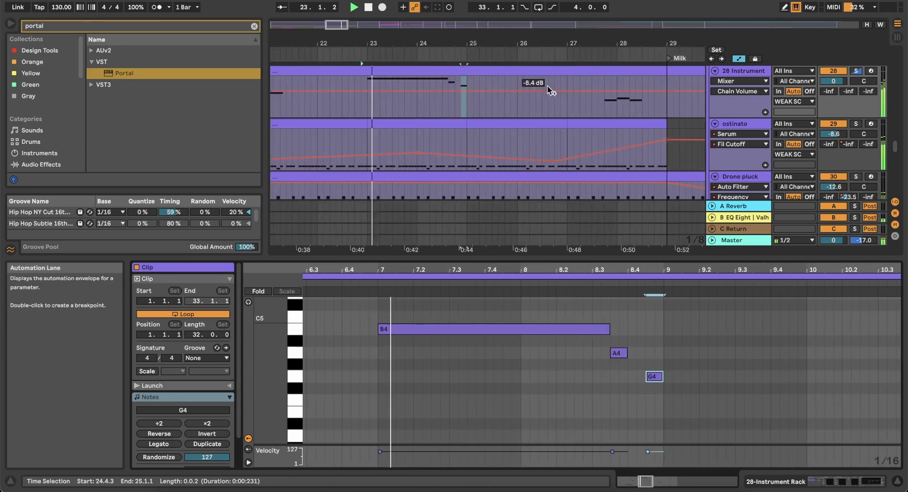
left_click(448, 103)
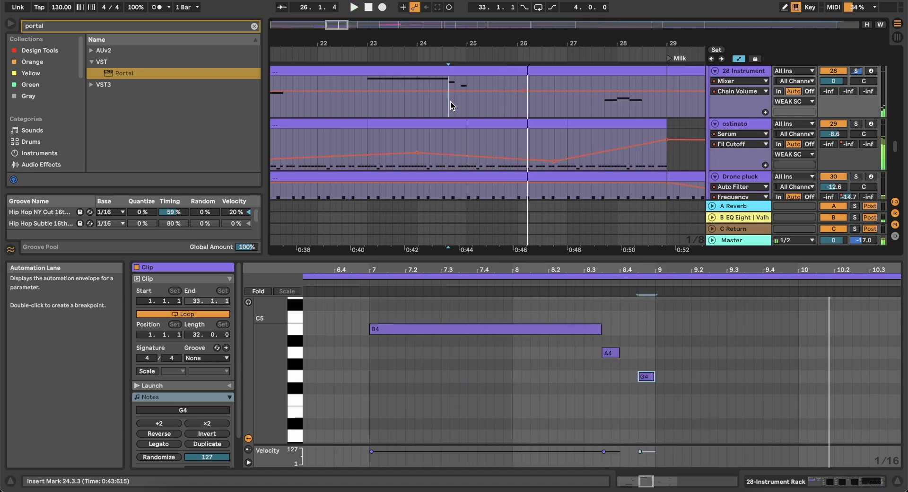
left_click(512, 71)
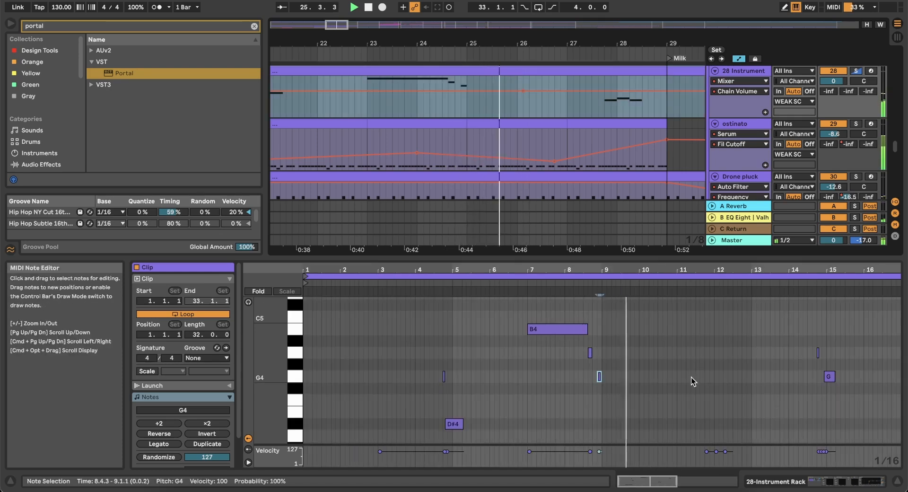
scroll(691, 380, "up", 5)
key("space")
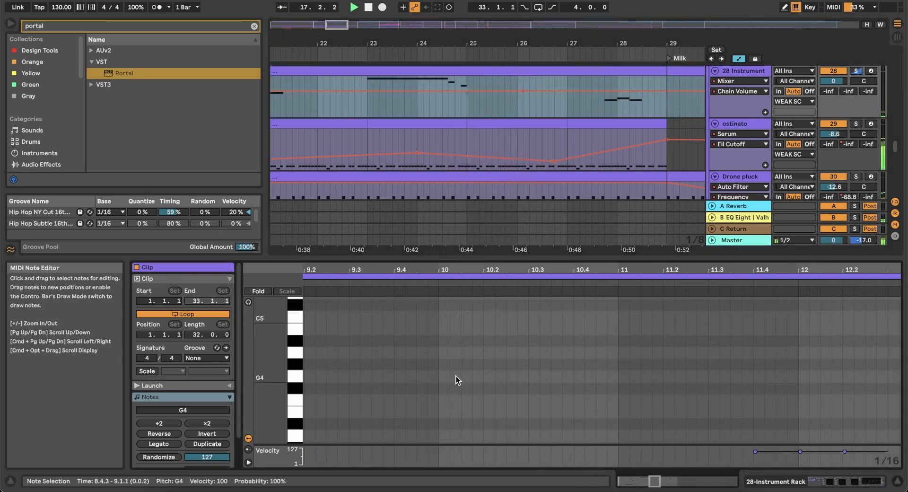
Add an F4 note spanning clip positions 9.4.3 to 10.1.1 after the descending phrase
left_click(348, 110)
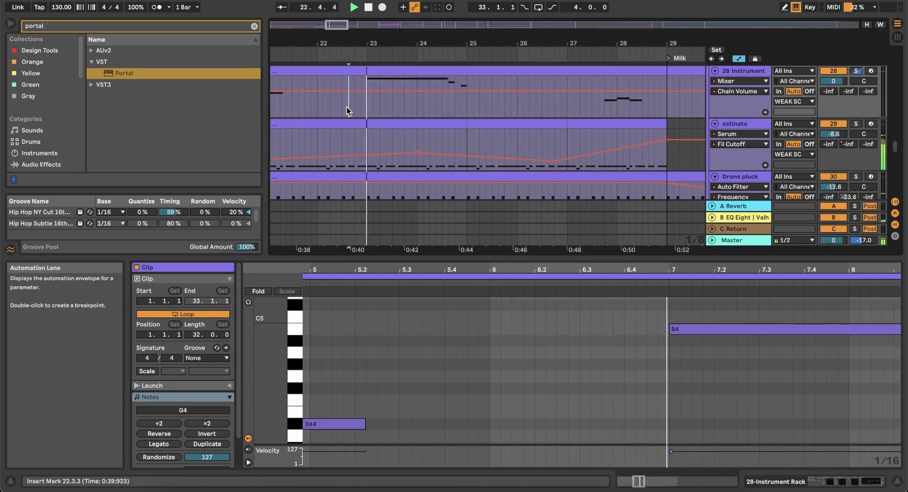
scroll(548, 180, "down", 5)
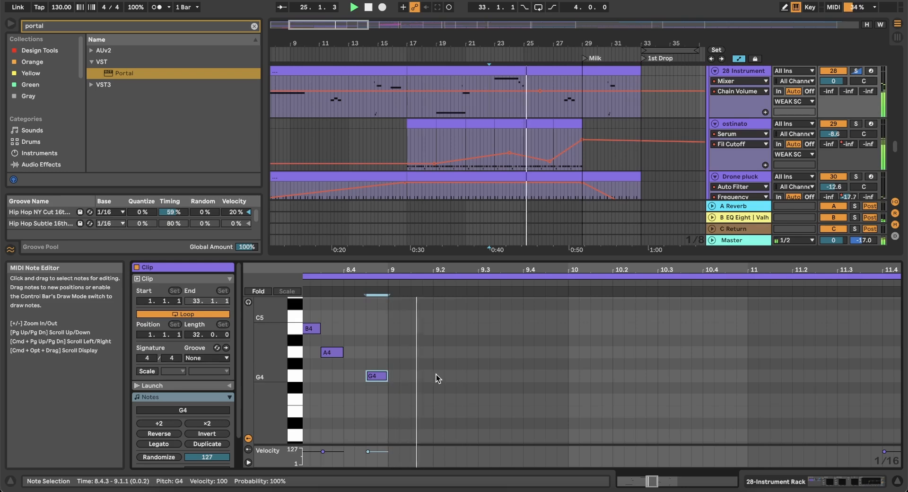
double_click(550, 411)
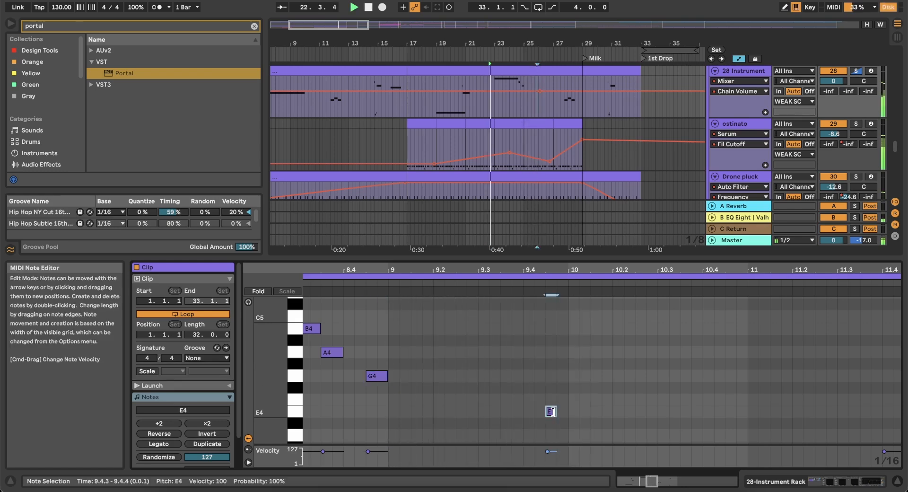
key("Up")
left_click_drag(554, 400, 569, 401)
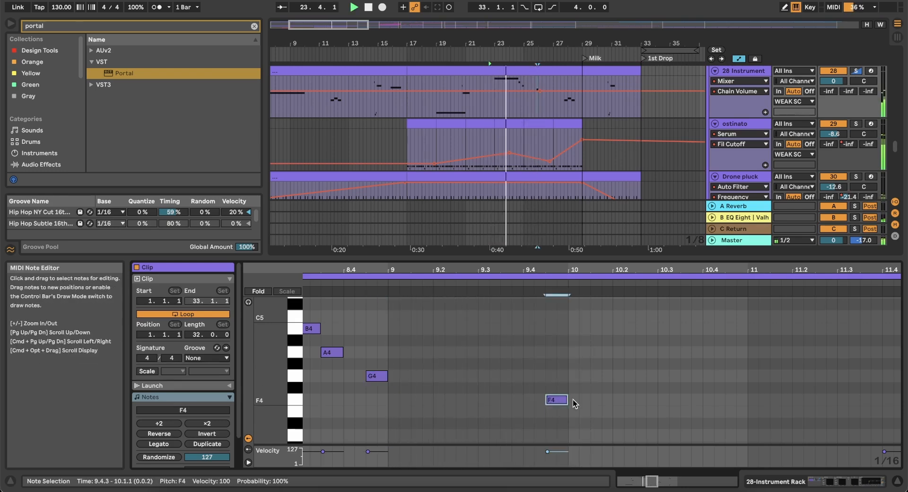
Try the added note at E4, and raise it to F#4
key("Down")
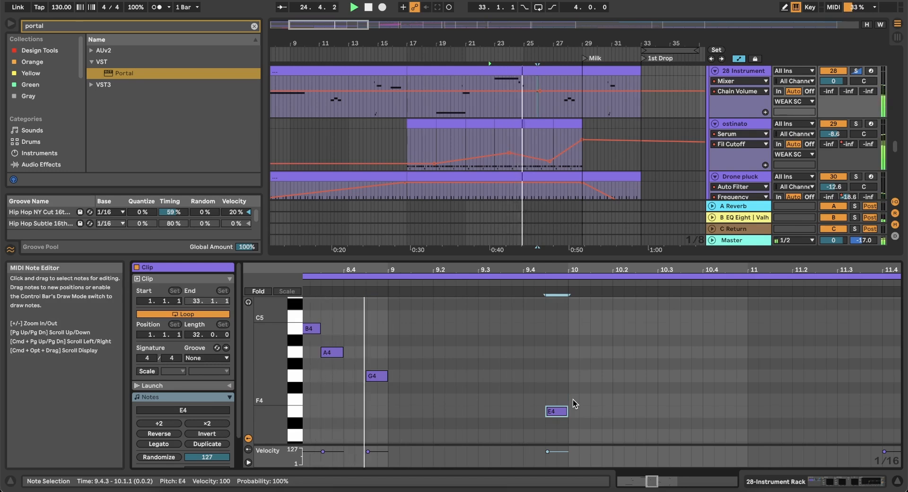
key("Up")
key("Up")
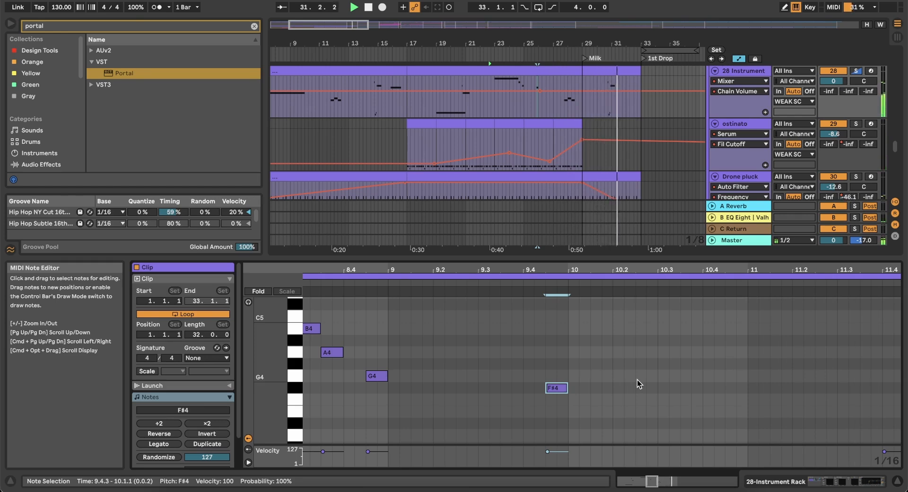
Collapse the clip editor to enlarge the arrangement and bring up the percussion clip at bar 5
scroll(682, 117, "up", 5)
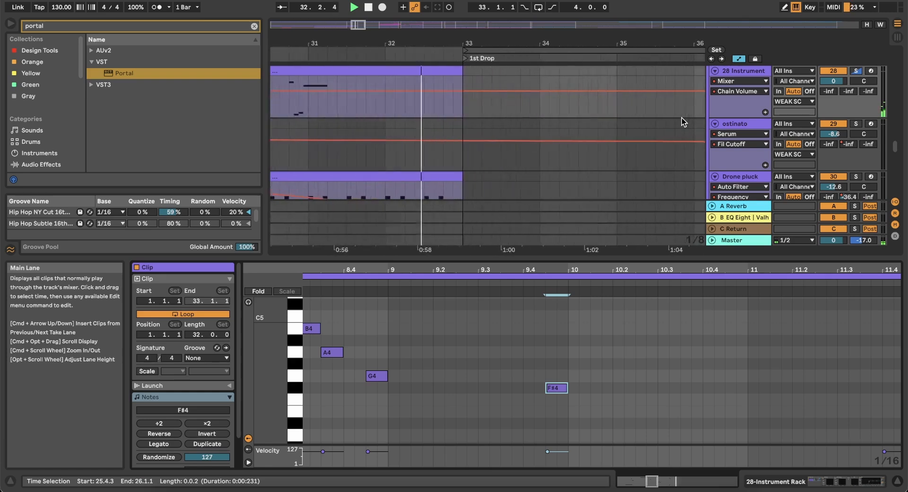
scroll(682, 117, "down", 10)
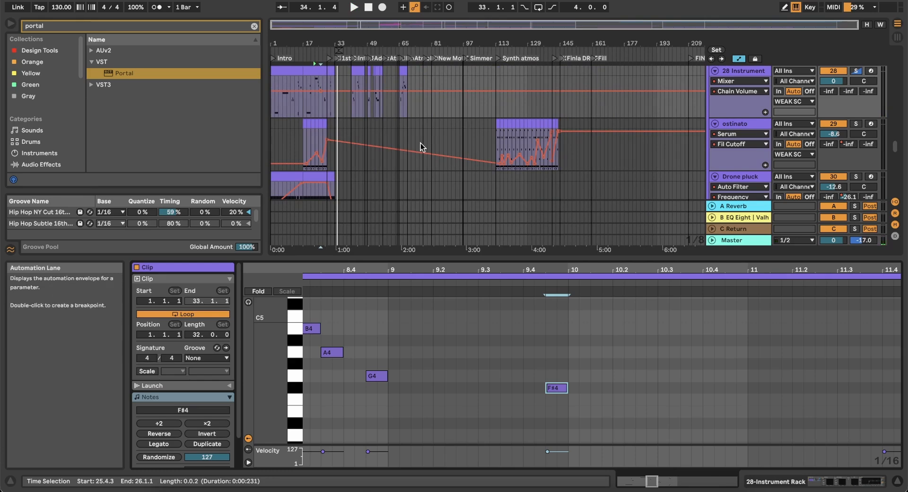
scroll(422, 137, "down", 10)
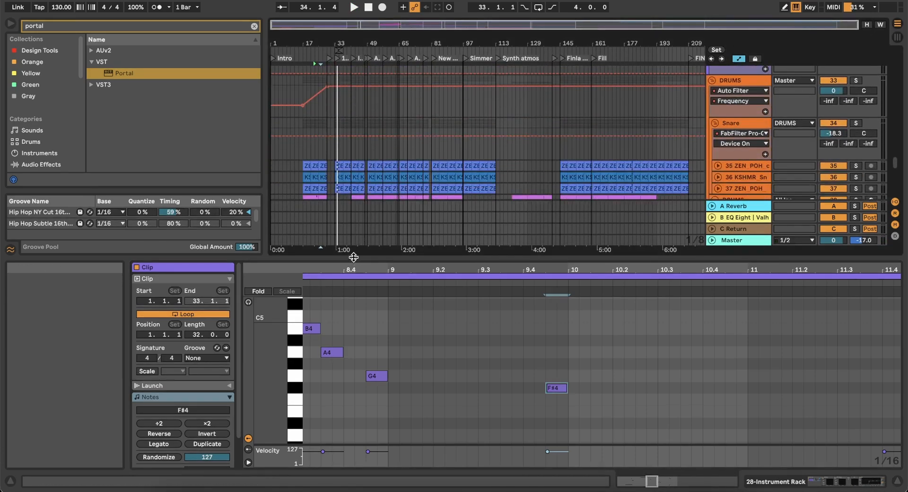
left_click_drag(353, 258, 326, 477)
scroll(328, 246, "up", 5)
scroll(327, 242, "left", 10)
scroll(327, 242, "down", 2)
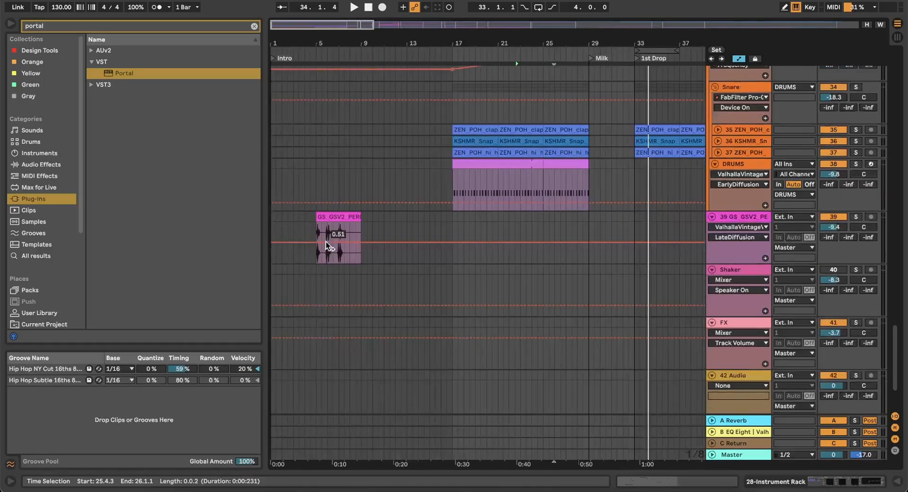
Switch the arrangement to a fixed 4-bar grid from the percussion track
left_click(331, 218)
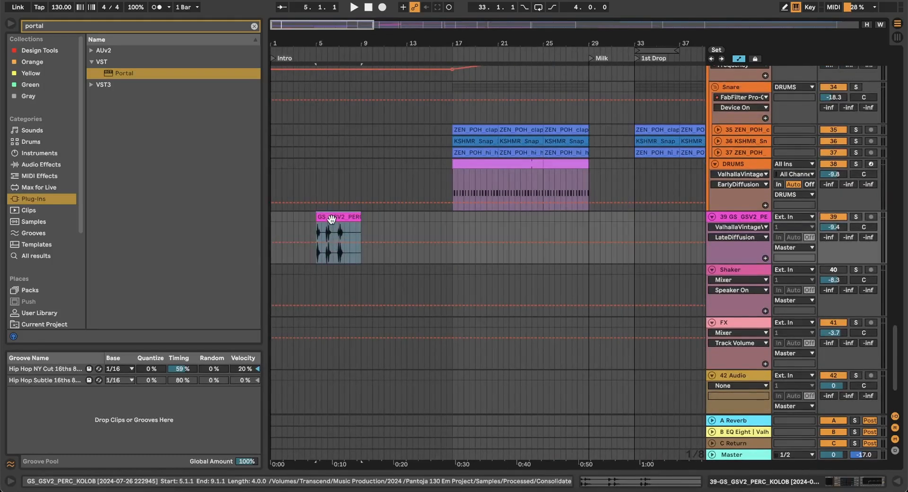
left_click(436, 228)
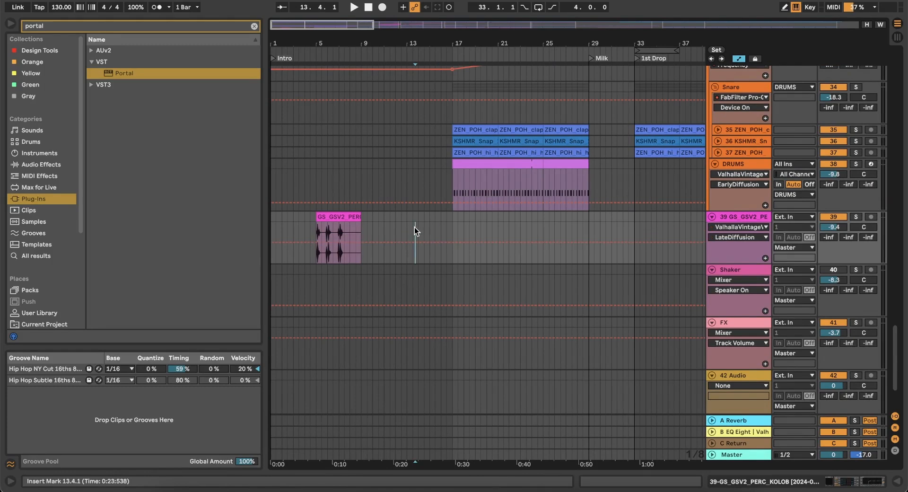
right_click(415, 227)
left_click(464, 352)
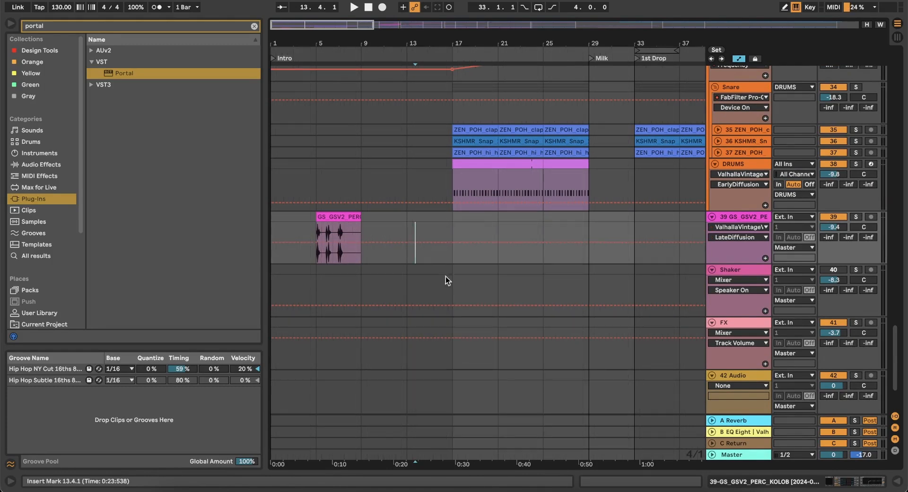
Listen to the intro from bar 9 and examine the drum and percussion layout up to bar 17
left_click(361, 164)
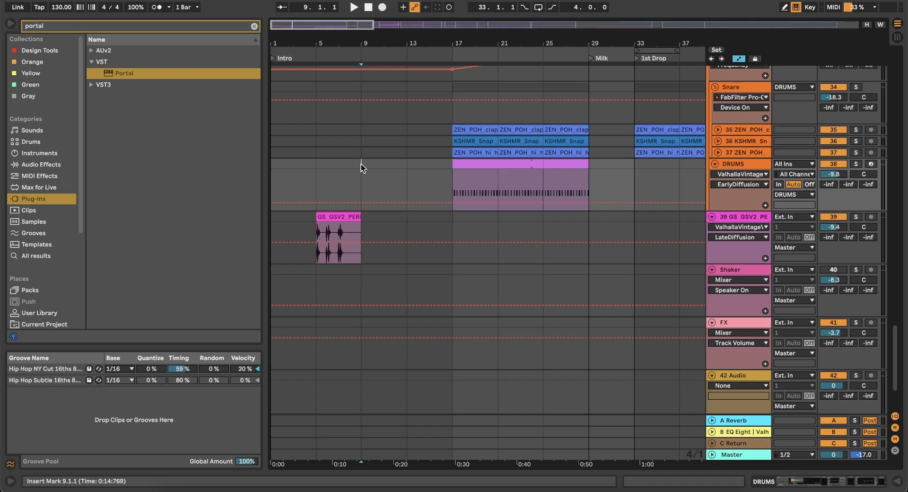
key("space")
key("minus")
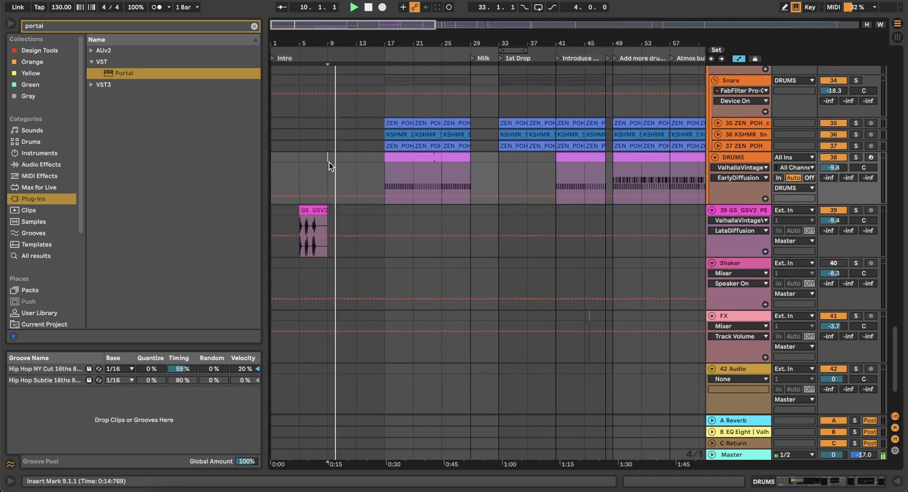
key("plus")
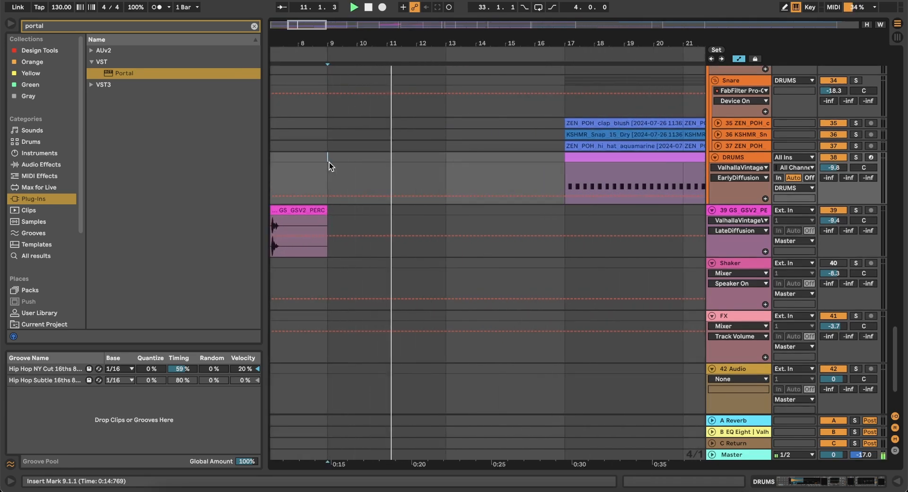
left_click(451, 159)
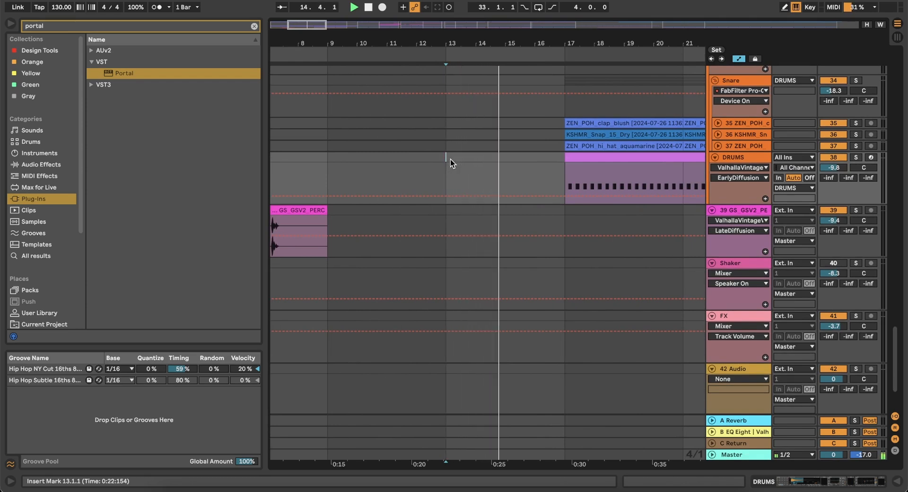
key("space")
key("minus")
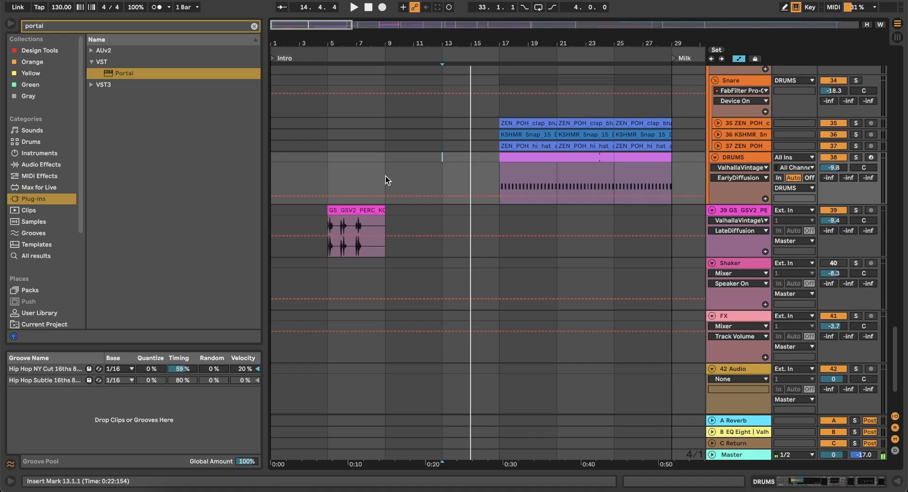
Examine how the Serum, guitar, ostinato, drone pluck and Diva clips are spread across the intro
scroll(406, 176, "up", 5)
scroll(407, 176, "up", 3)
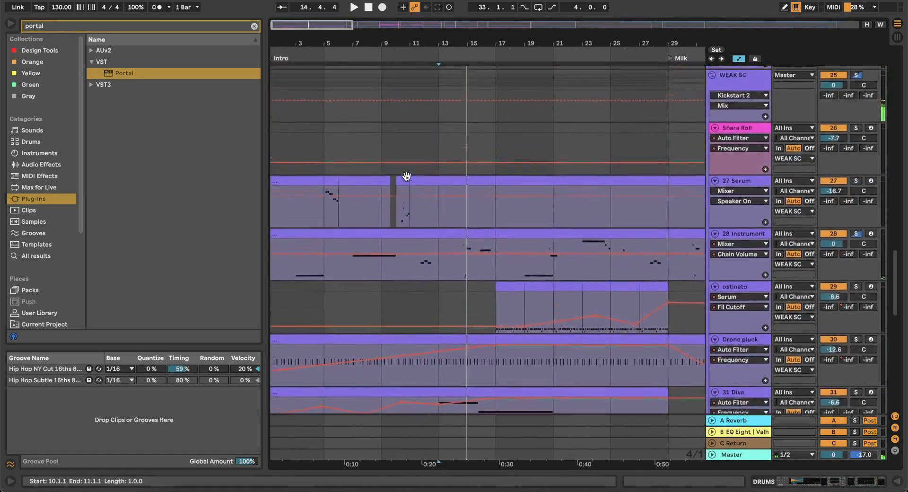
key("minus")
key("minus")
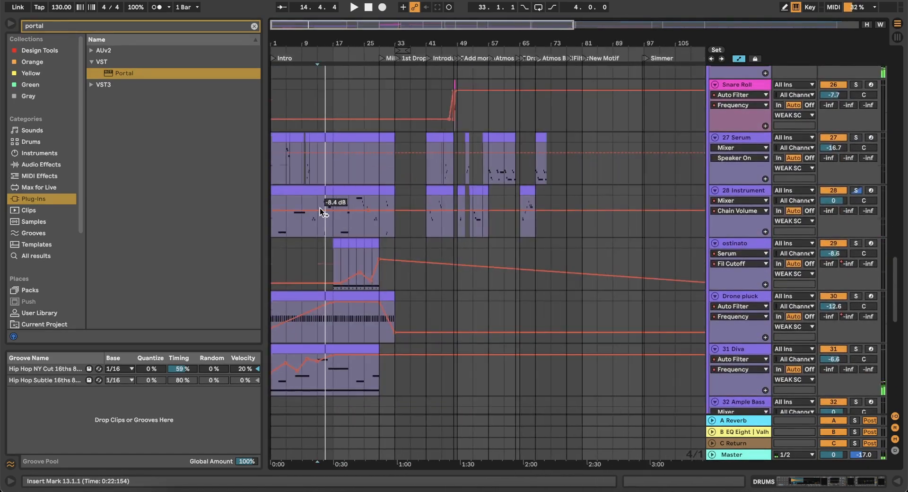
scroll(319, 208, "down", 1)
key("plus")
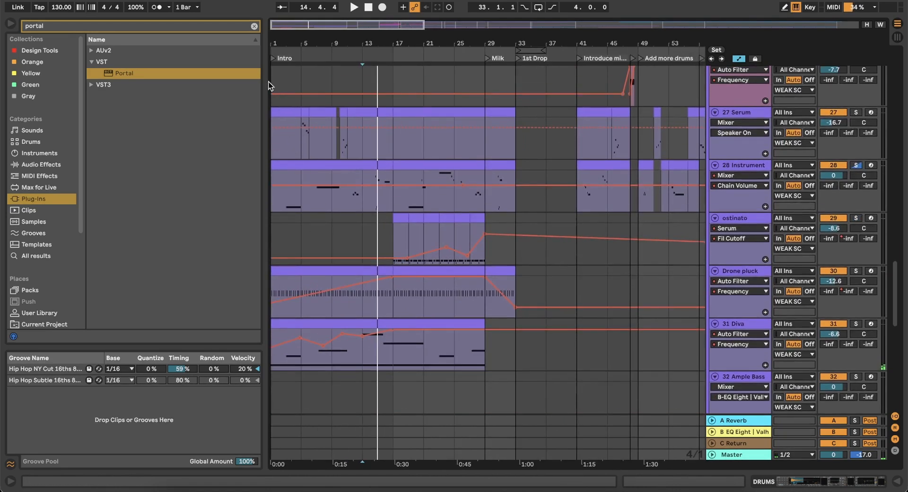
left_click_drag(270, 81, 491, 64)
left_click(298, 91)
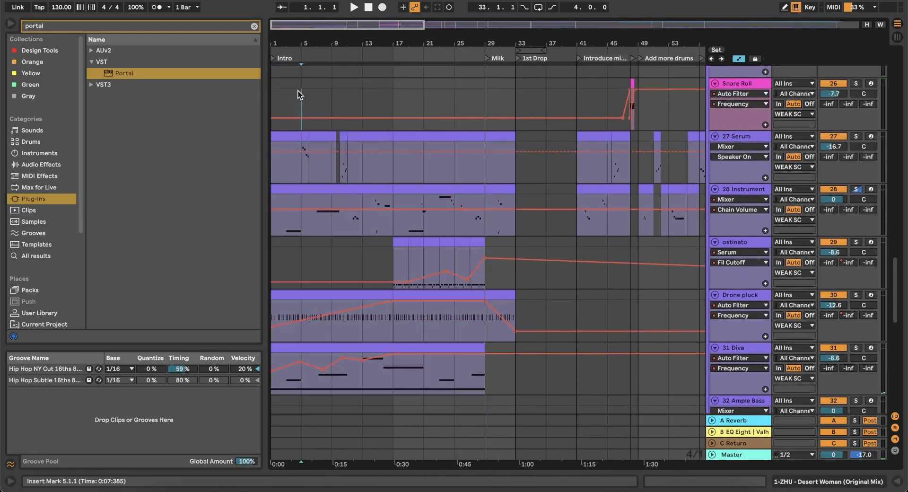
scroll(280, 127, "up", 5)
scroll(421, 148, "left", 1)
scroll(421, 148, "down", 1)
scroll(420, 148, "down", 1)
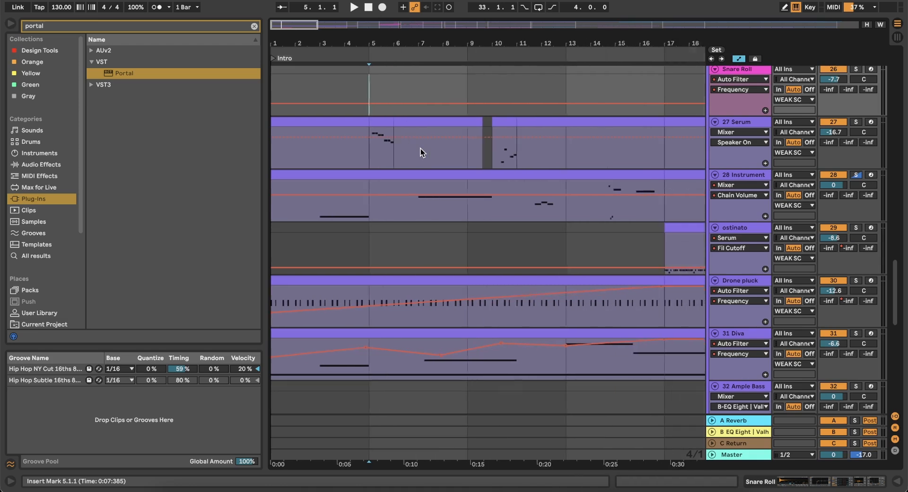
Play the very start of the intro and compare bars 1 to 17 with the section up to bar 33
left_click(280, 160)
scroll(280, 160, "right", 1)
scroll(280, 159, "down", 1)
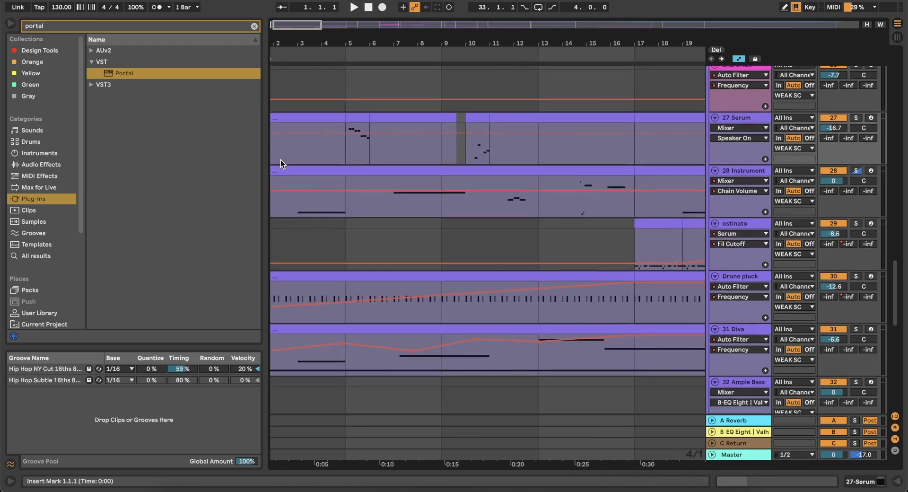
key("space")
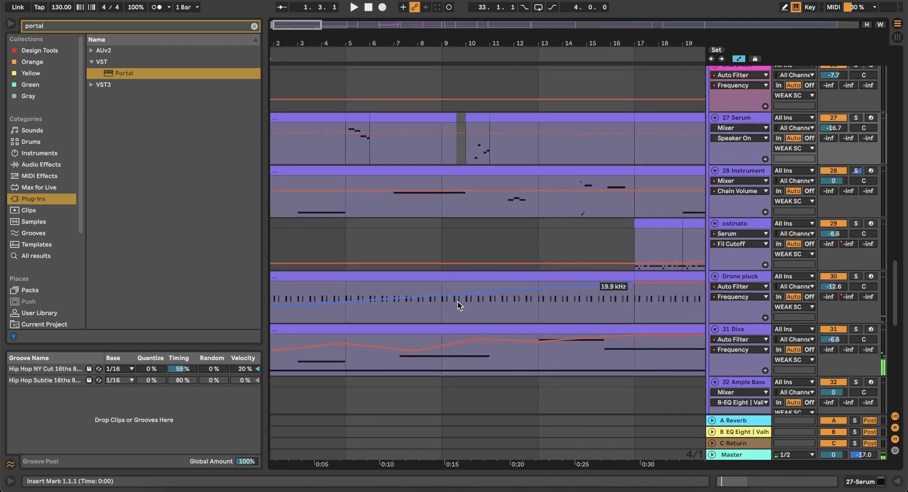
scroll(458, 301, "down", 2)
scroll(365, 272, "right", 2)
scroll(365, 271, "down", 1)
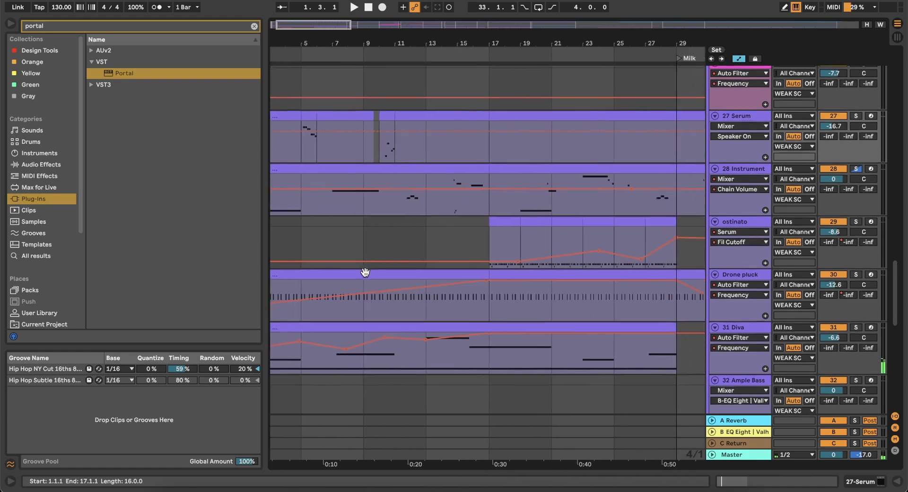
scroll(357, 286, "left", 2)
scroll(357, 286, "up", 1)
scroll(356, 287, "down", 2)
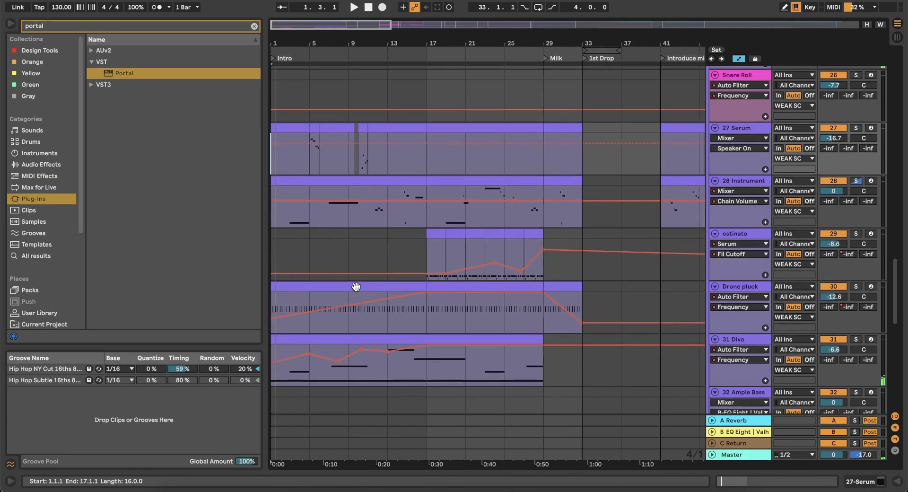
Delete the 28 Instrument clip across bars 1 to 17 and duplicate the Serum clips from that range to bar 17
left_click(344, 181)
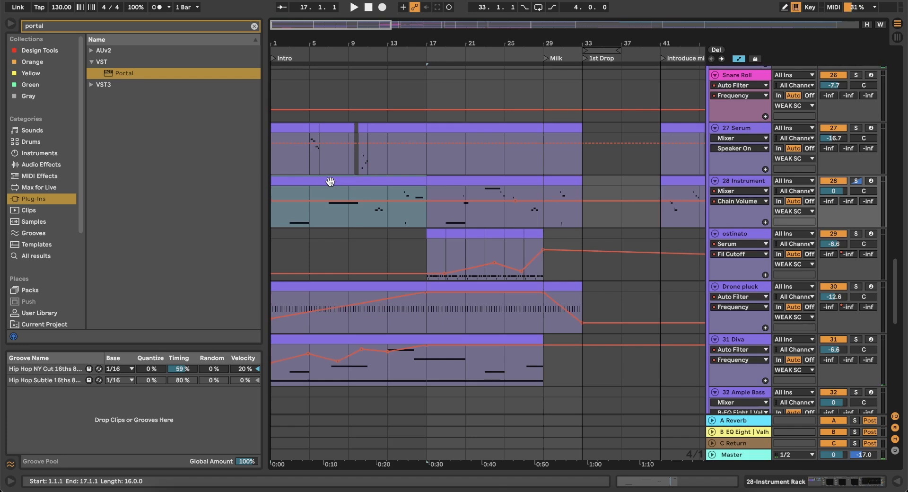
key("Delete")
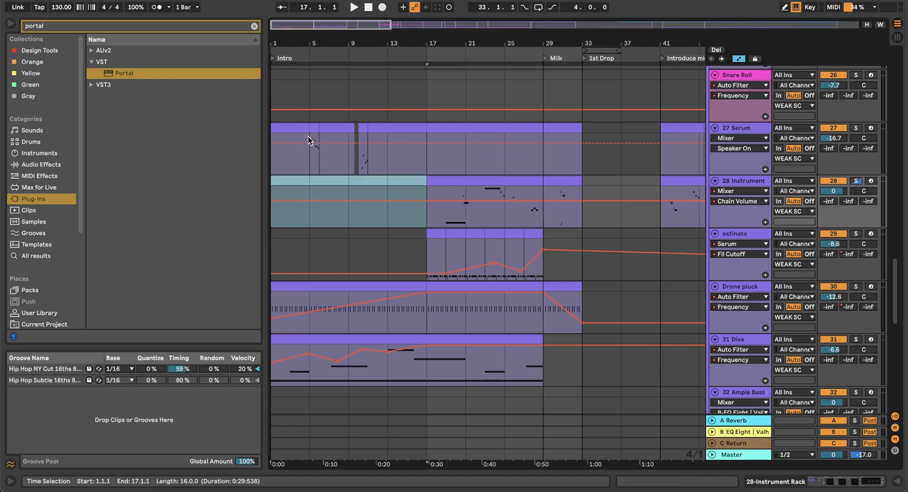
left_click(286, 130)
left_click(404, 131, "shift")
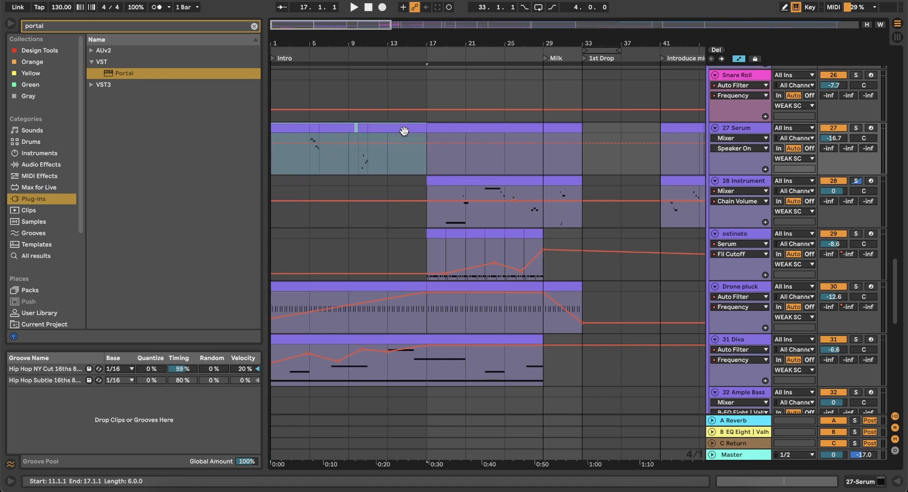
key("ctrl+d")
Start playback from bar 1 and delete the Serum clips between bars 1 and 17
left_click(286, 128)
key("space")
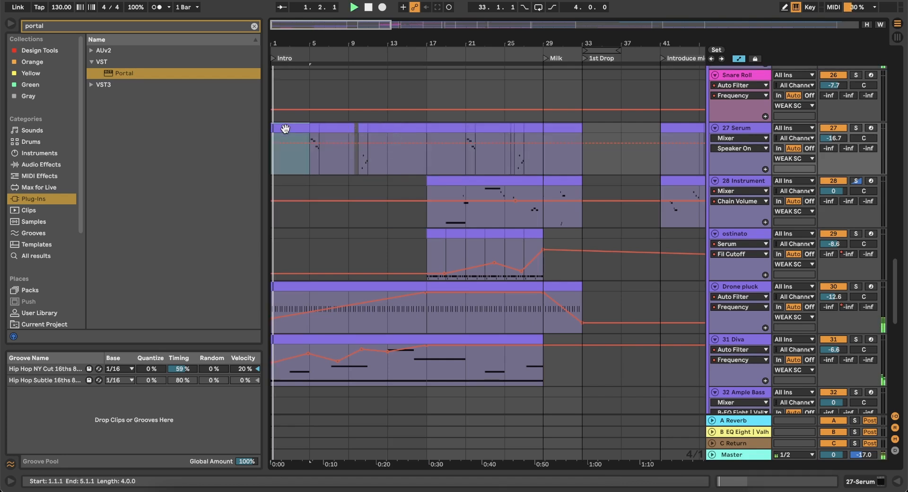
left_click(312, 128)
left_click(394, 127, "shift")
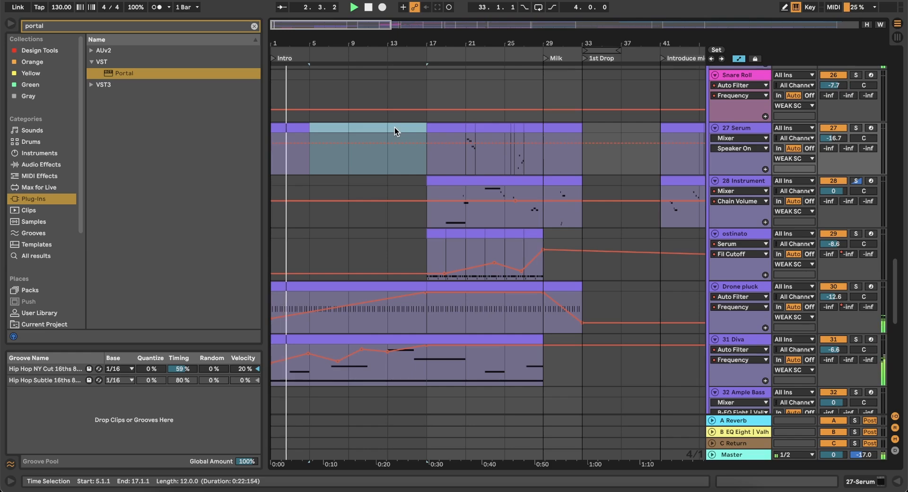
left_click(296, 130)
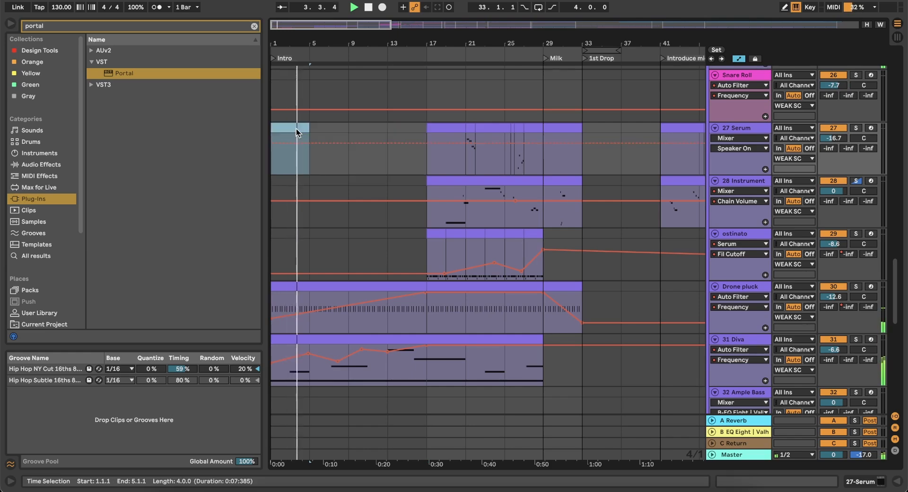
Lower the volume of the GS_GSV2_PERC track to -17.3 dB
scroll(328, 179, "down", 15)
scroll(315, 132, "up", 4)
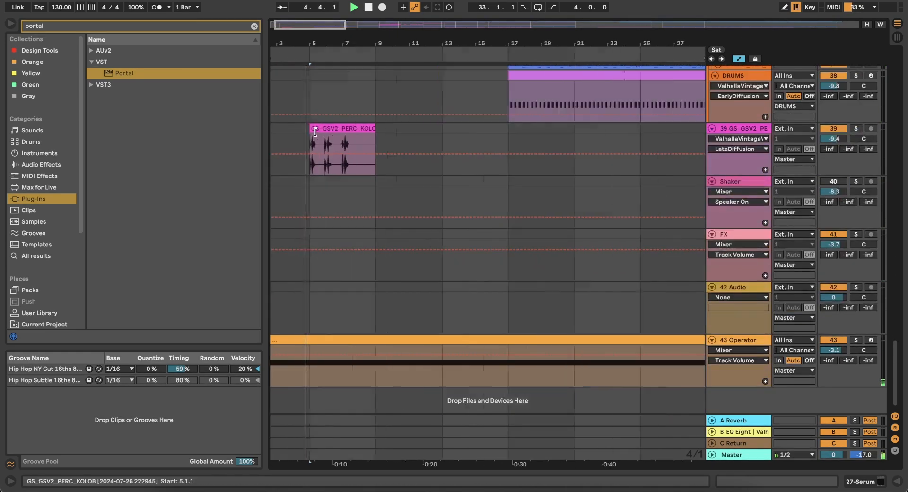
scroll(315, 132, "up", 2)
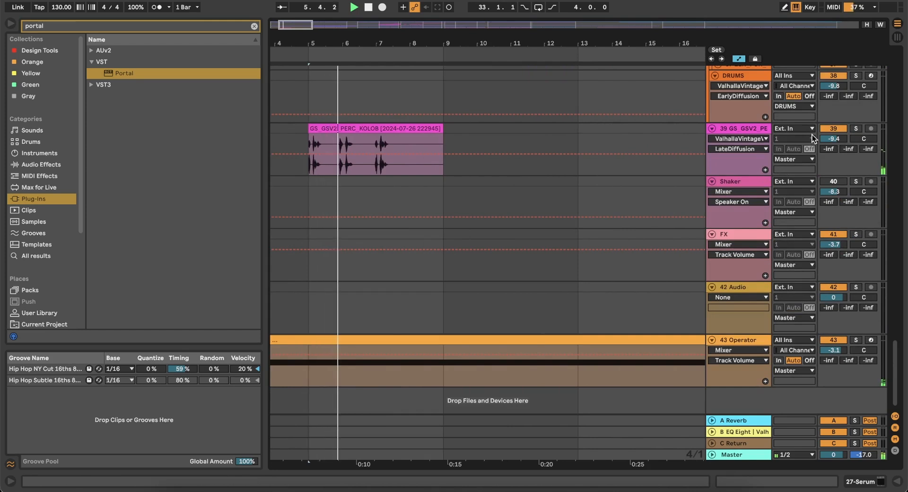
left_click_drag(828, 138, 828, 140)
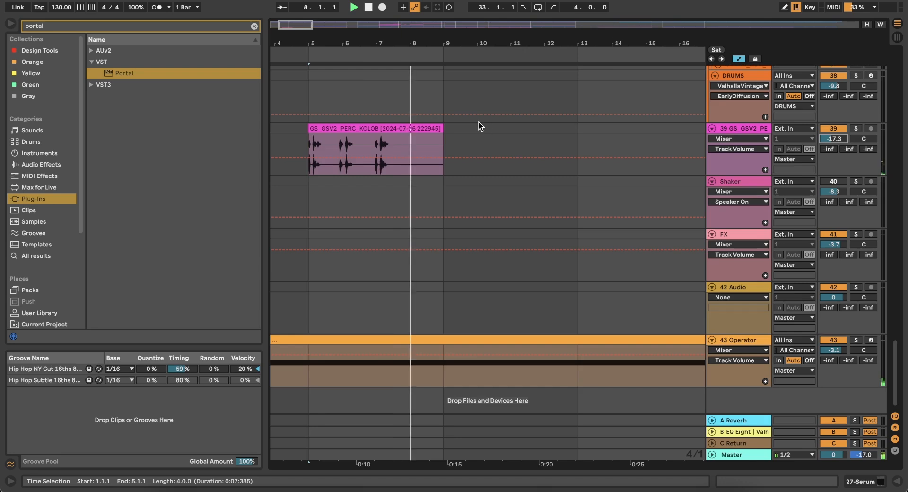
Insert an empty audio track directly below the GS_GSV2_PERC track
scroll(479, 122, "down", 3)
left_click(739, 127)
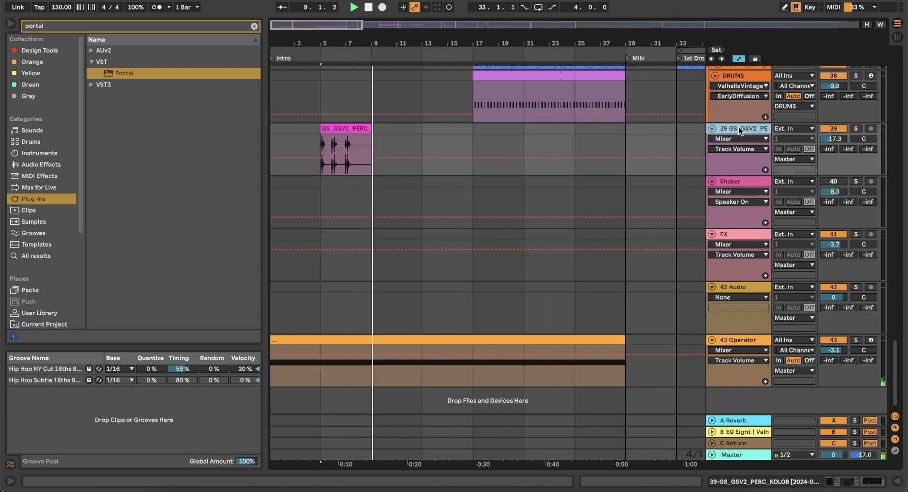
right_click(739, 126)
left_click(766, 216)
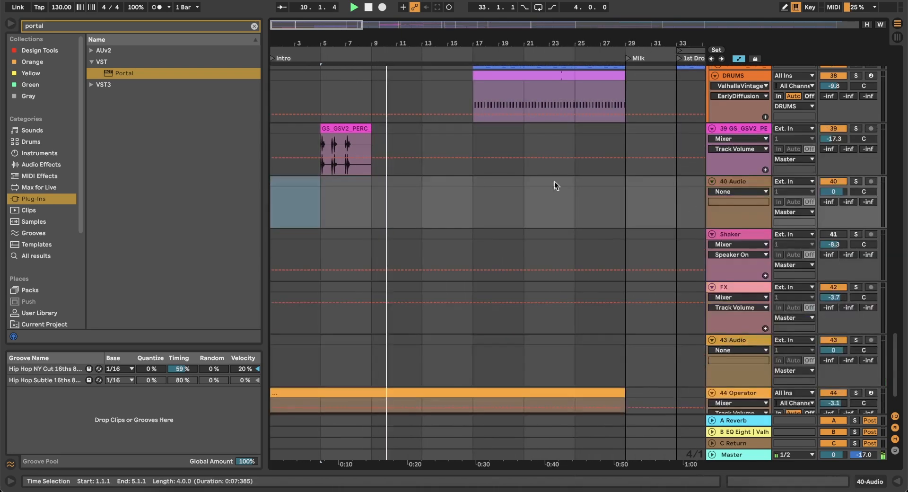
left_click(373, 194)
scroll(372, 193, "right", 2)
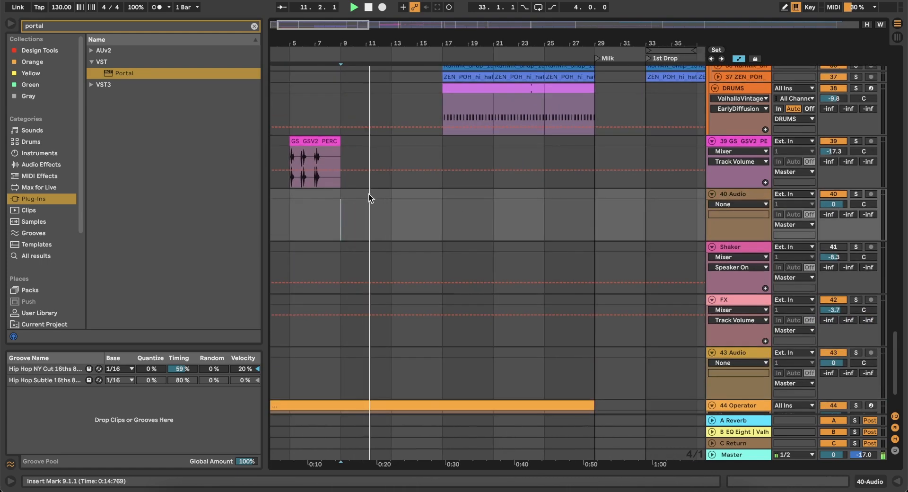
Copy the GS_GSV2_PERC clip from bar 5 to bar 13
left_click(309, 149)
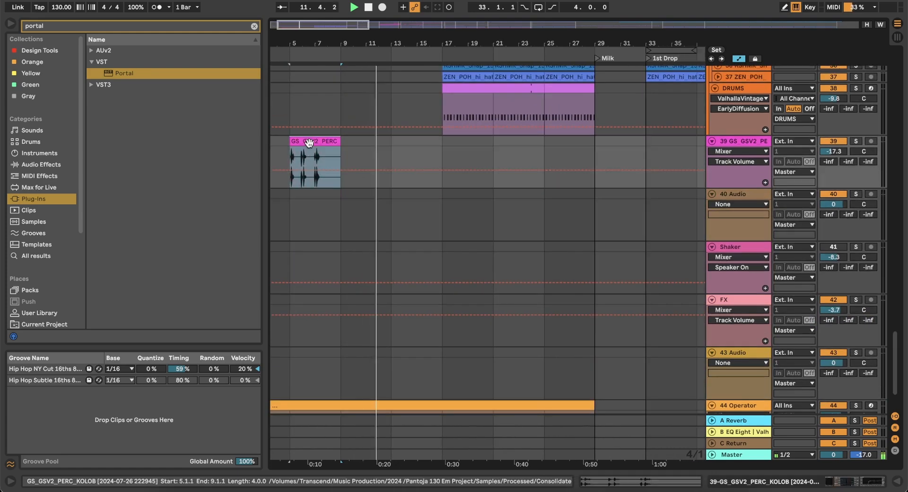
left_click(390, 152)
key("super+v")
left_click_drag(280, 156, 438, 131)
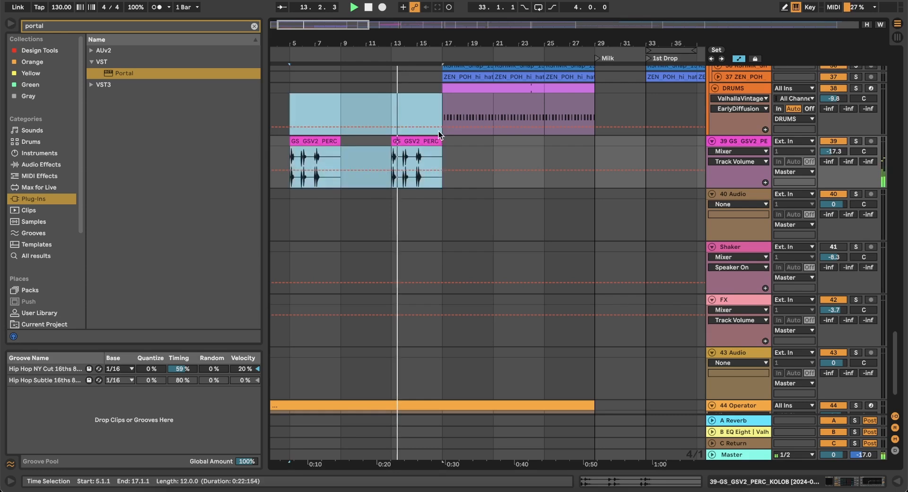
Duplicate bars 1 to 17 of the GS_GSV2_PERC track to bar 17 so the hits repeat through the intro
scroll(438, 131, "left", 2)
scroll(437, 131, "down", 2)
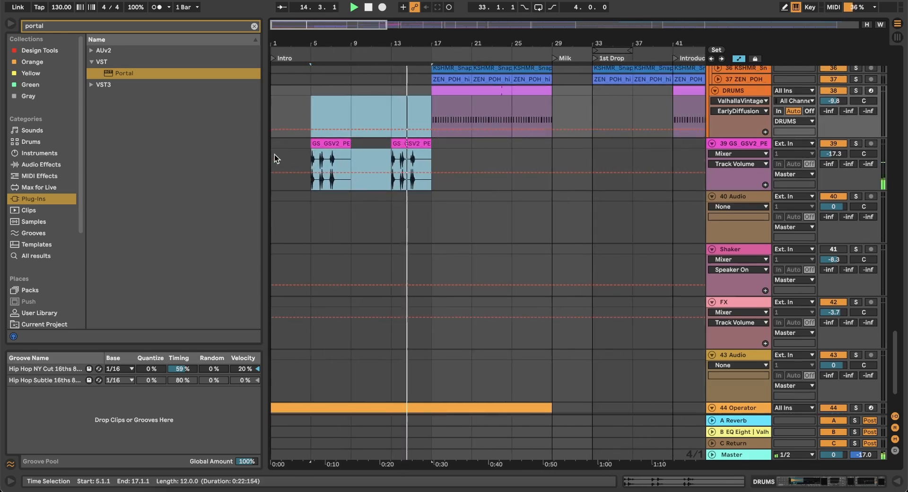
left_click_drag(274, 154, 431, 155)
key("super+d")
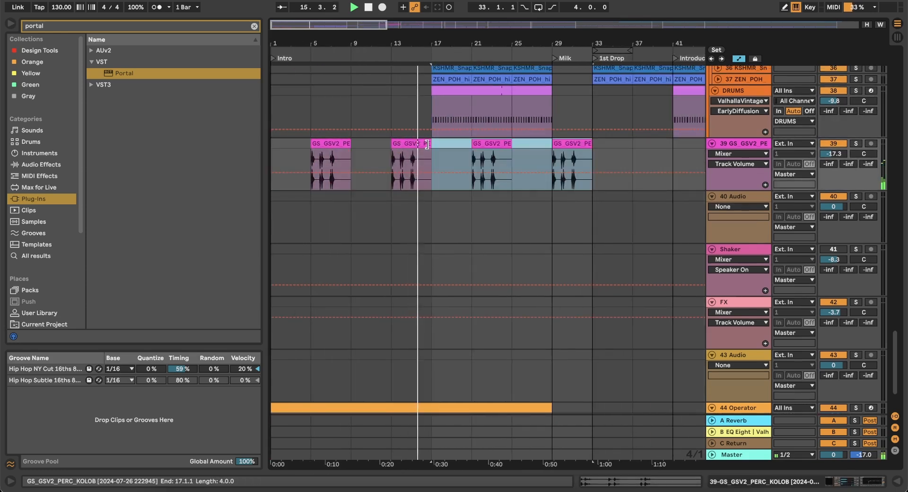
Listen to the transition into bar 17 and compare the percussion clips with the drum and bass tracks
scroll(472, 141, "right", 1)
left_click(538, 146)
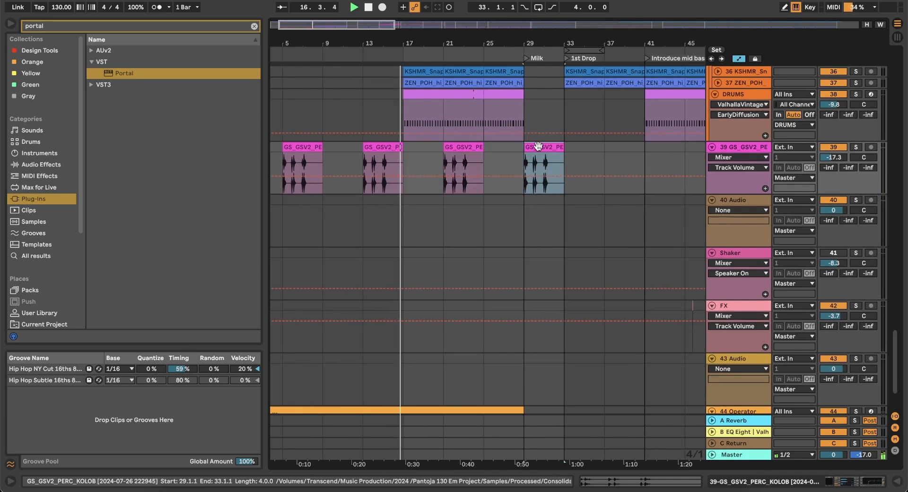
scroll(538, 148, "up", 1)
scroll(538, 148, "right", 1)
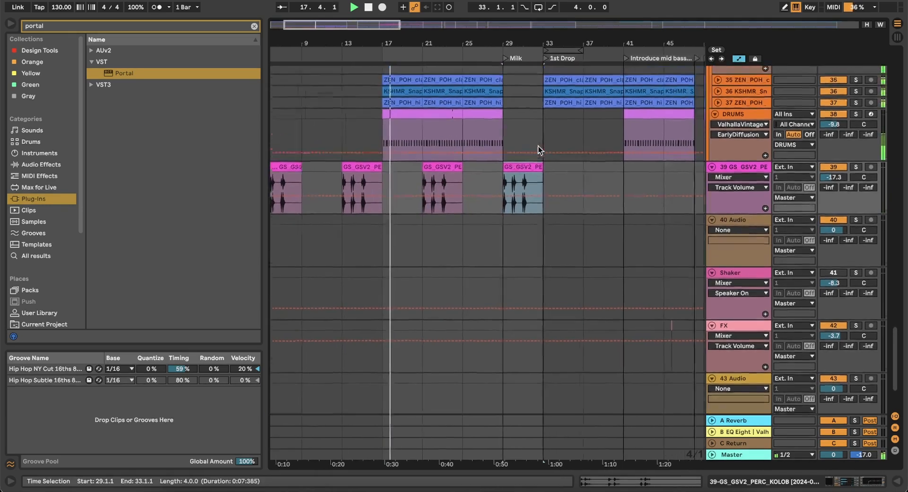
scroll(538, 146, "up", 4)
scroll(538, 146, "left", 1)
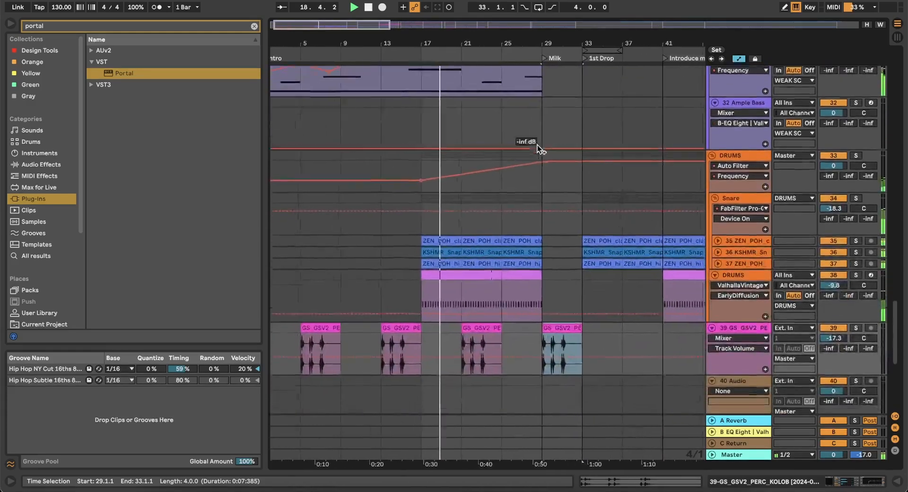
scroll(537, 145, "left", 1)
scroll(394, 184, "down", 3)
scroll(394, 186, "up", 4)
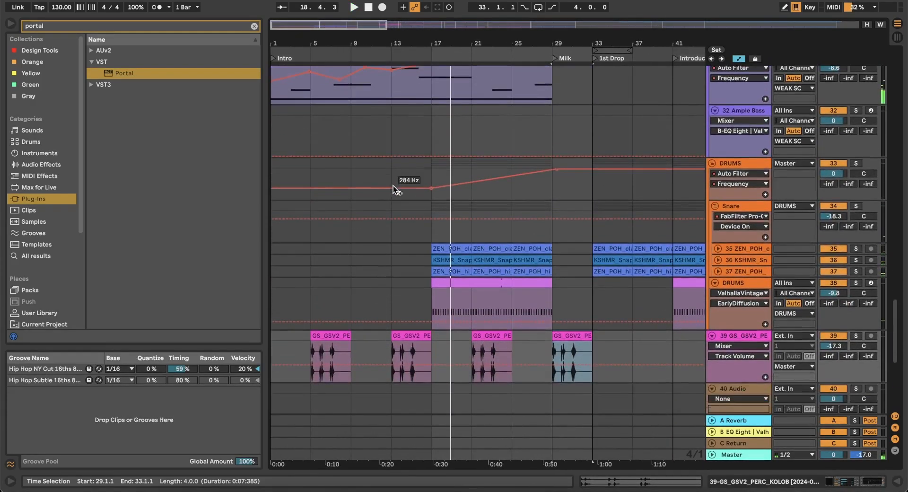
Examine the empty bars 1 to 17 on the Ample Bass and ostinato tracks
left_click_drag(277, 129, 430, 123)
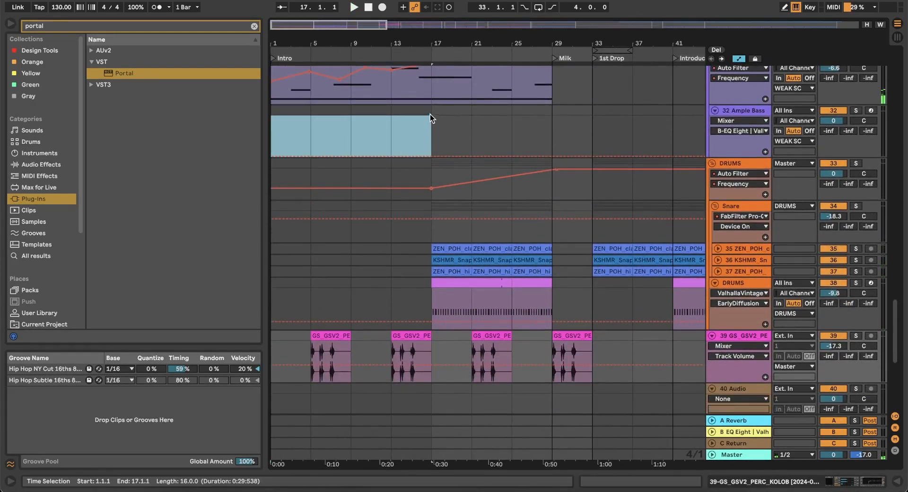
scroll(430, 106, "up", 5)
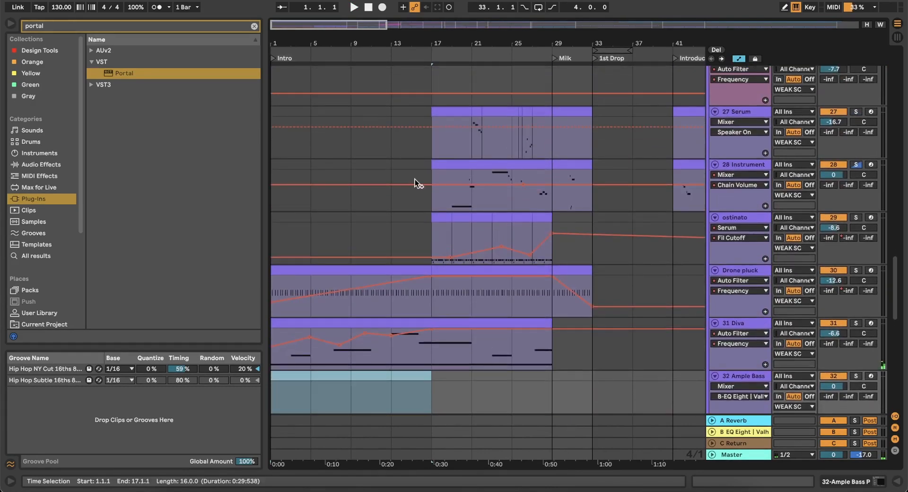
left_click(353, 226)
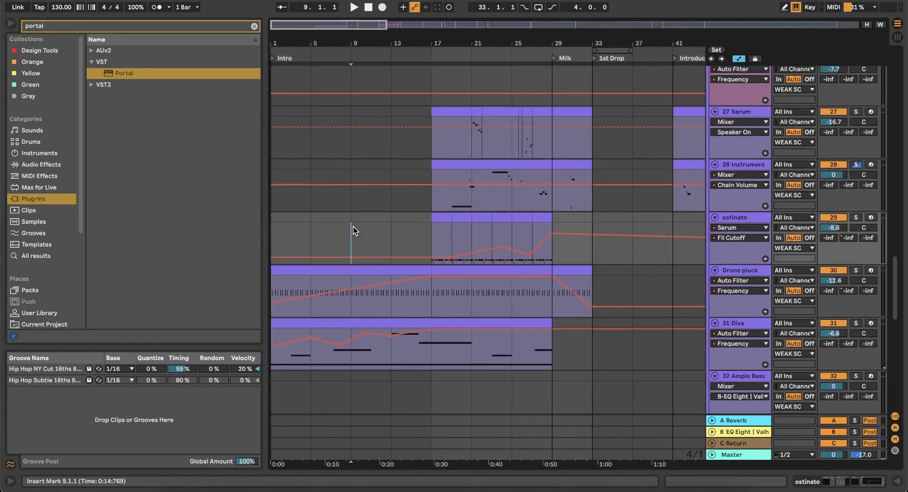
left_click_drag(284, 230, 419, 214)
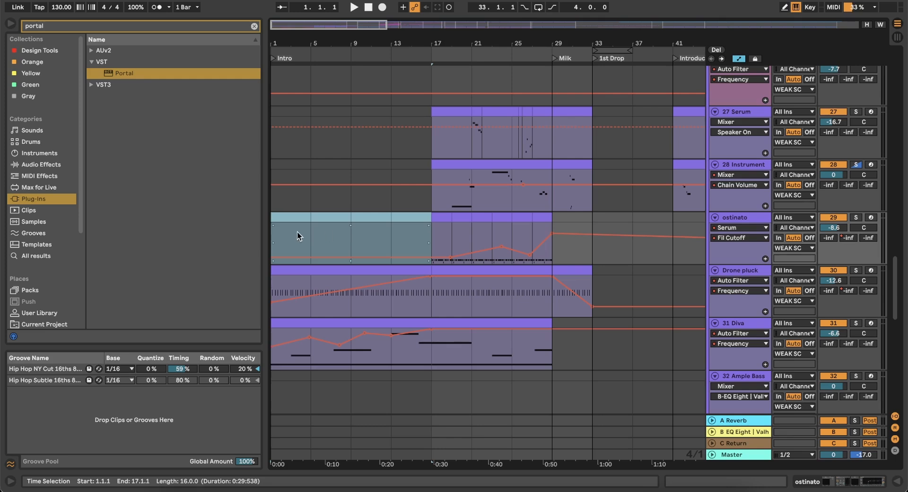
left_click(278, 229)
left_click_drag(278, 231, 444, 226)
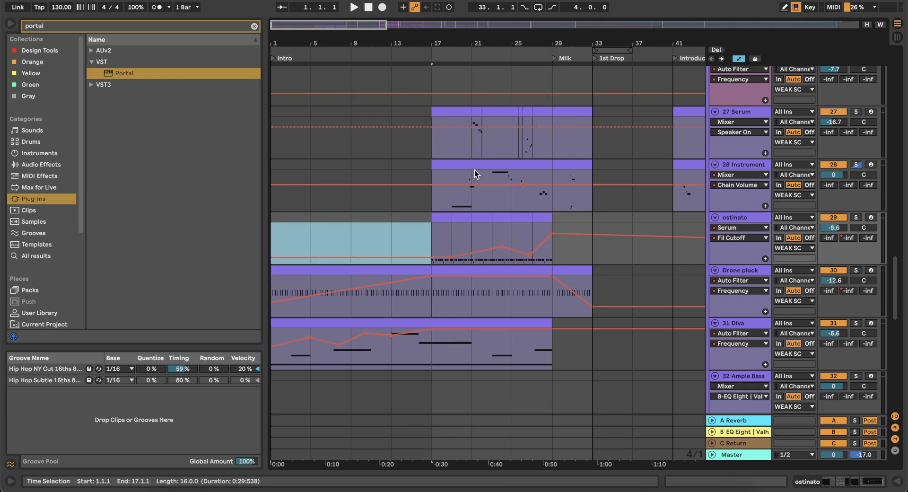
left_click(352, 244)
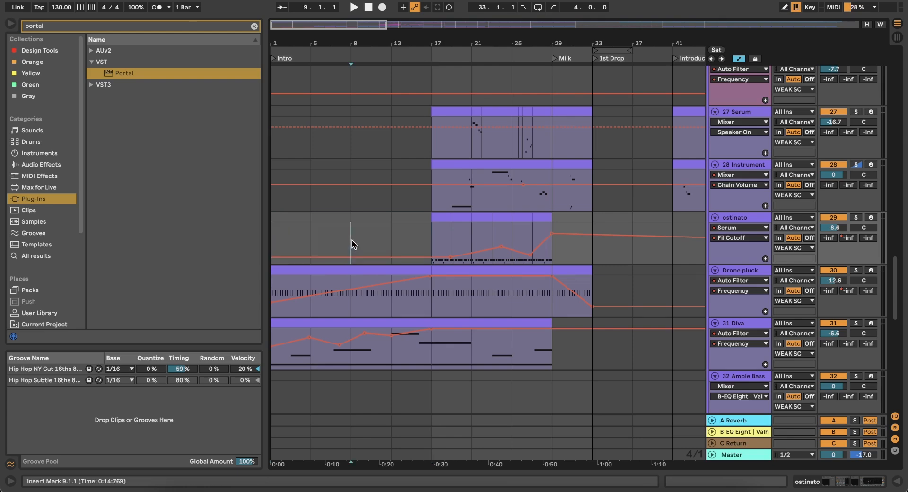
scroll(352, 243, "down", 1)
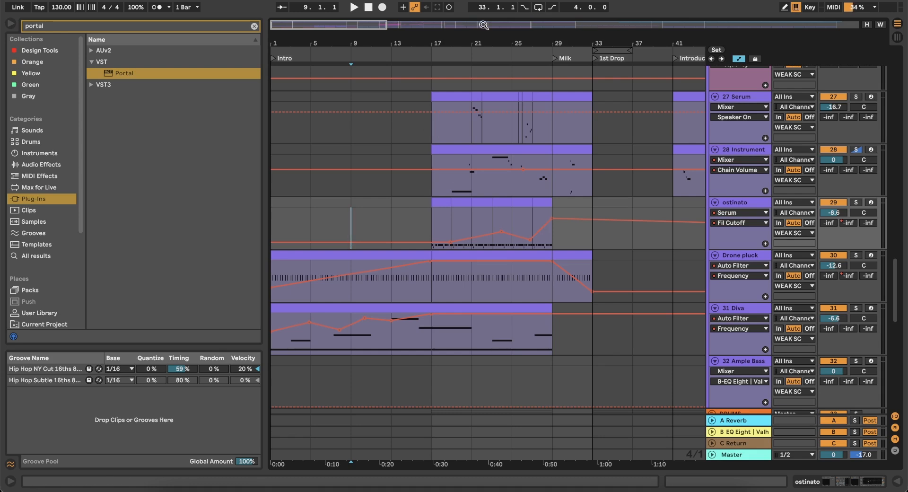
Play the 1st Drop from bar 33
scroll(396, 190, "down", 3)
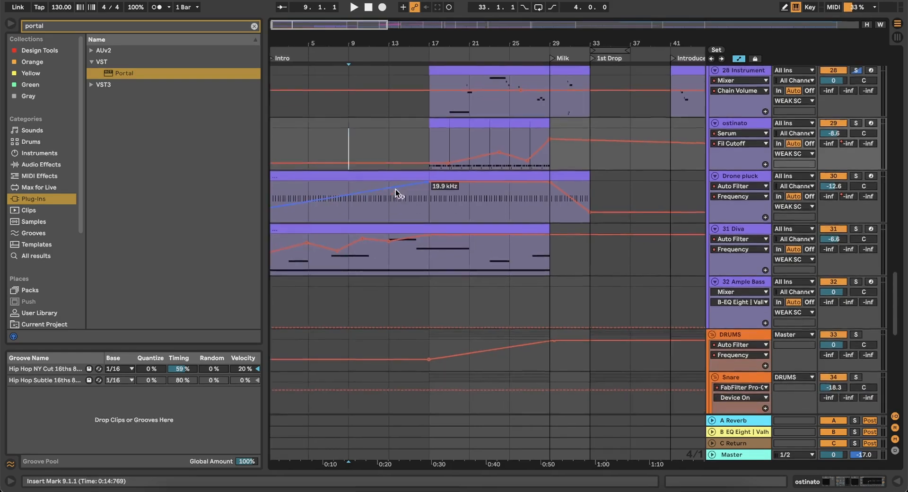
scroll(347, 154, "up", 5)
scroll(347, 153, "left", 5)
scroll(347, 153, "down", 5)
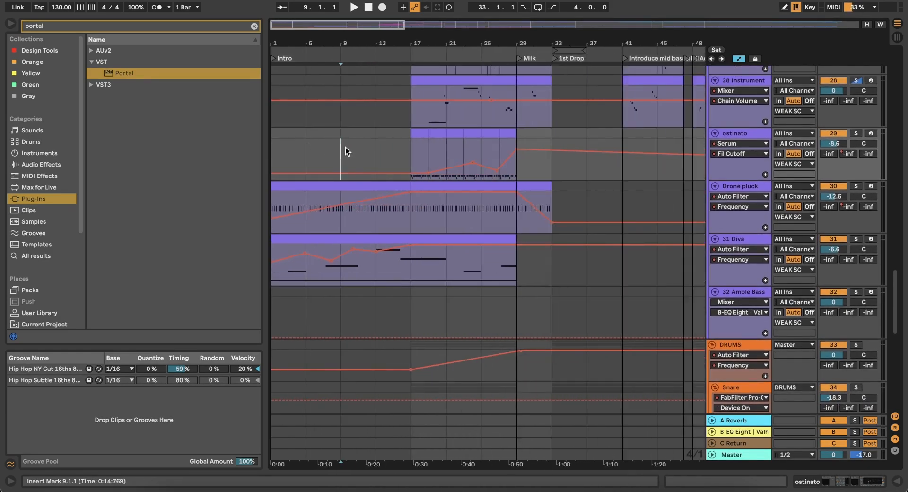
mouse_move(345, 146)
left_mouse_down()
mouse_move(396, 145)
mouse_move(343, 148)
left_mouse_up()
left_click(552, 140)
key("space")
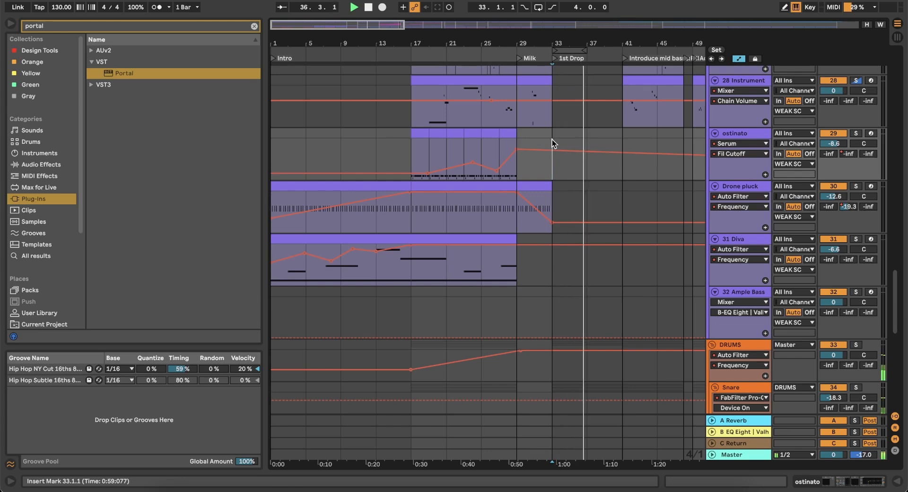
Examine the drum, kick, bass and synth tracks around the Milk section and the 1st Drop
scroll(552, 140, "up", 2)
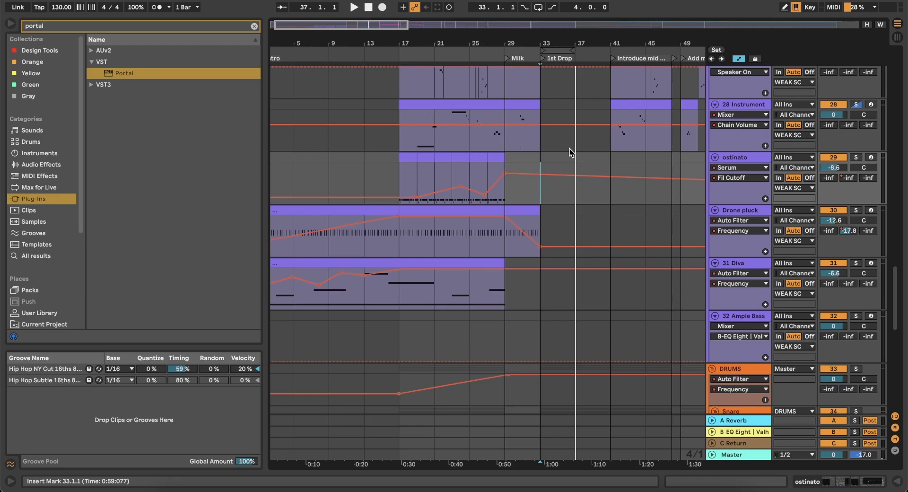
scroll(570, 148, "down", 7)
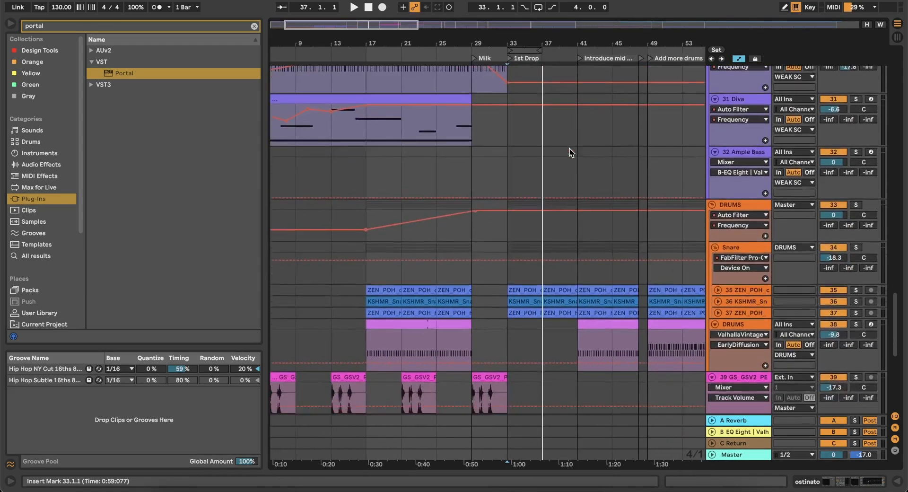
scroll(569, 148, "down", 4)
scroll(378, 167, "down", 8)
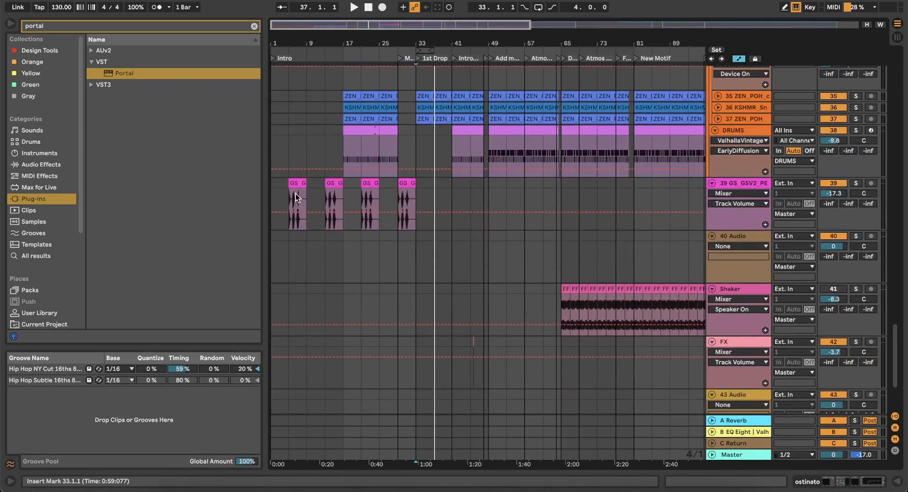
scroll(296, 194, "up", 5)
scroll(296, 194, "down", 4)
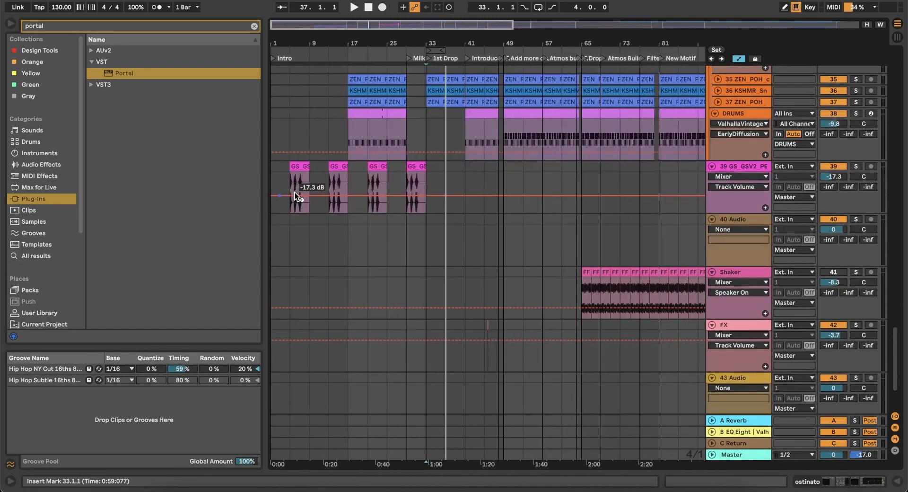
scroll(296, 194, "up", 20)
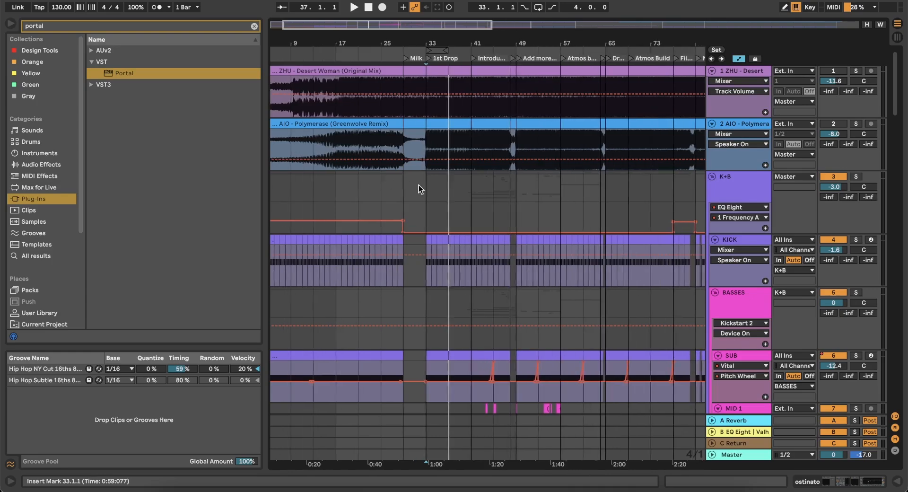
scroll(418, 185, "down", 6)
scroll(501, 163, "up", 5)
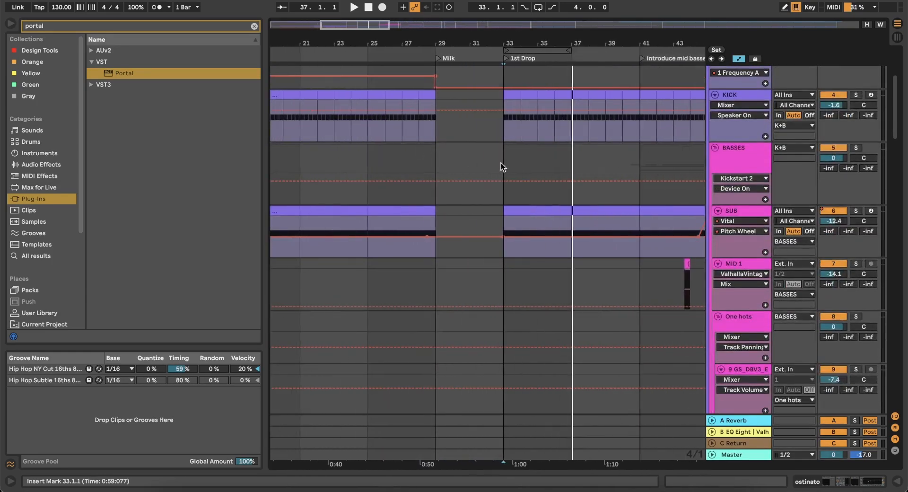
scroll(535, 177, "down", 15)
scroll(535, 177, "down", 3)
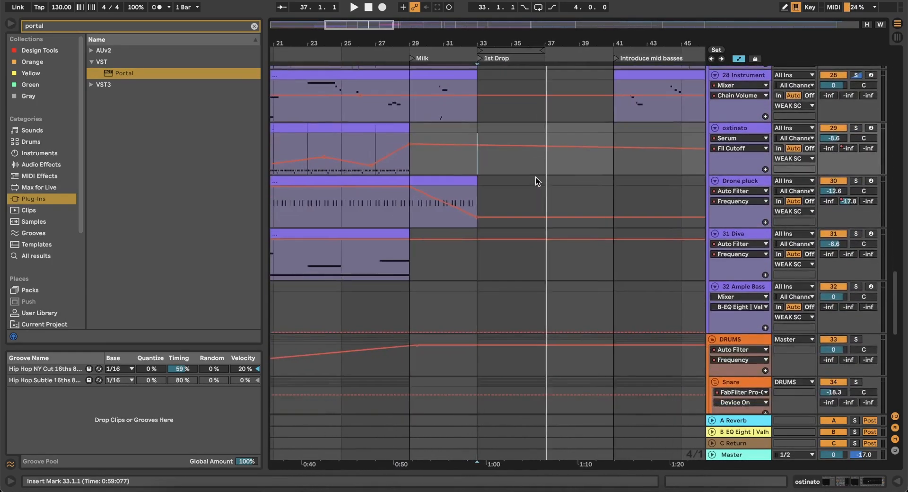
scroll(535, 177, "down", 5)
scroll(535, 178, "up", 8)
scroll(535, 177, "up", 4)
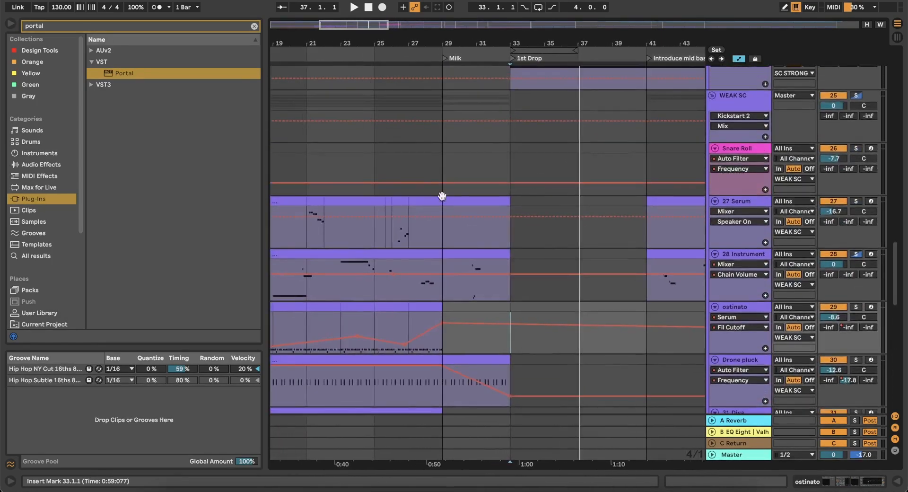
Insert a new MIDI track below the Operator track at the end of the track list
scroll(392, 200, "left", 10)
scroll(319, 207, "down", 3)
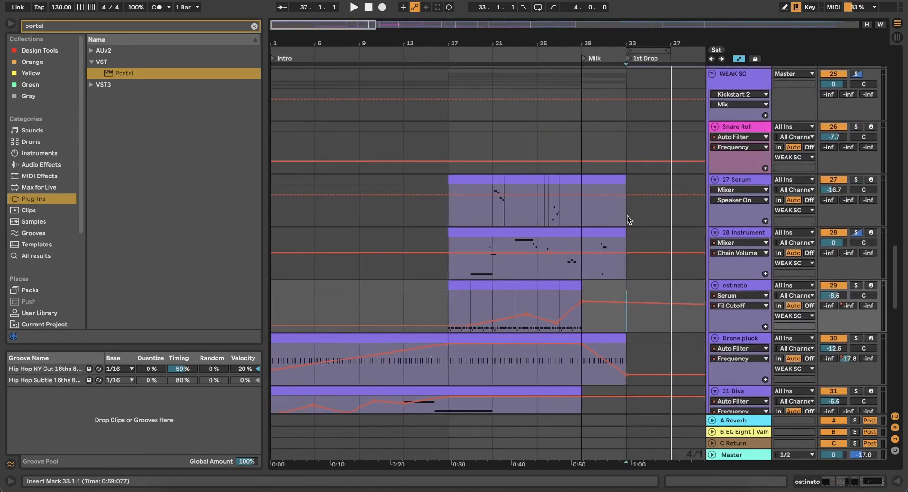
scroll(627, 216, "down", 10)
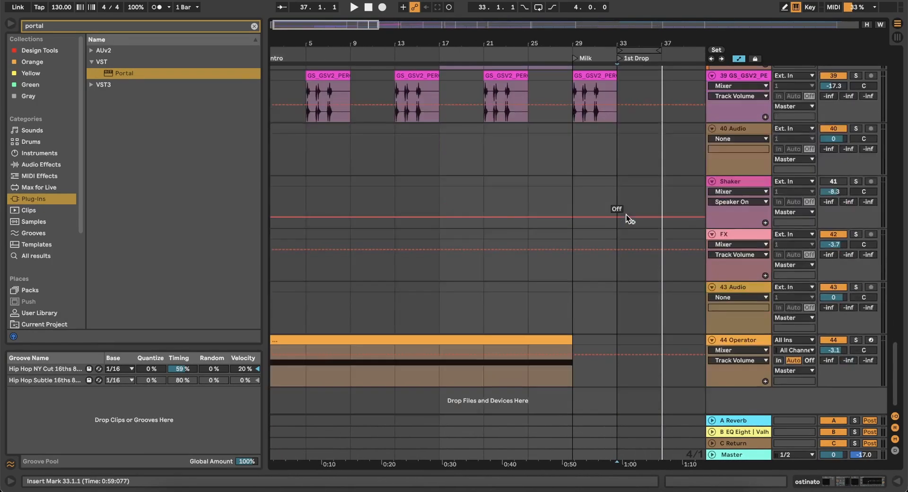
right_click(724, 395)
left_click(739, 411)
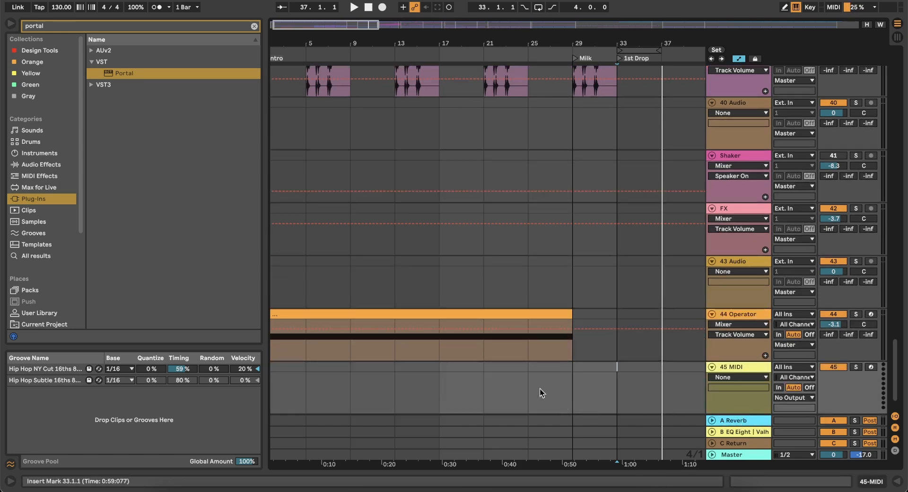
left_click_drag(577, 385, 597, 376)
left_click(511, 374)
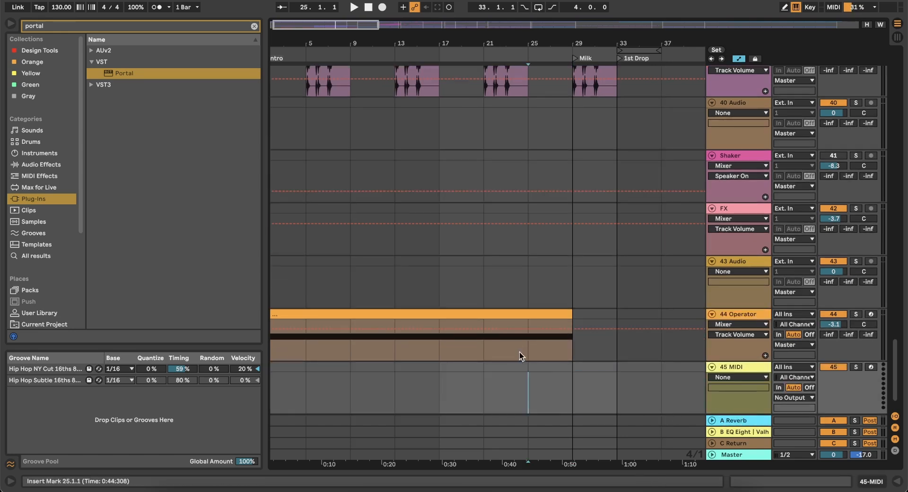
left_click_drag(487, 380, 613, 364)
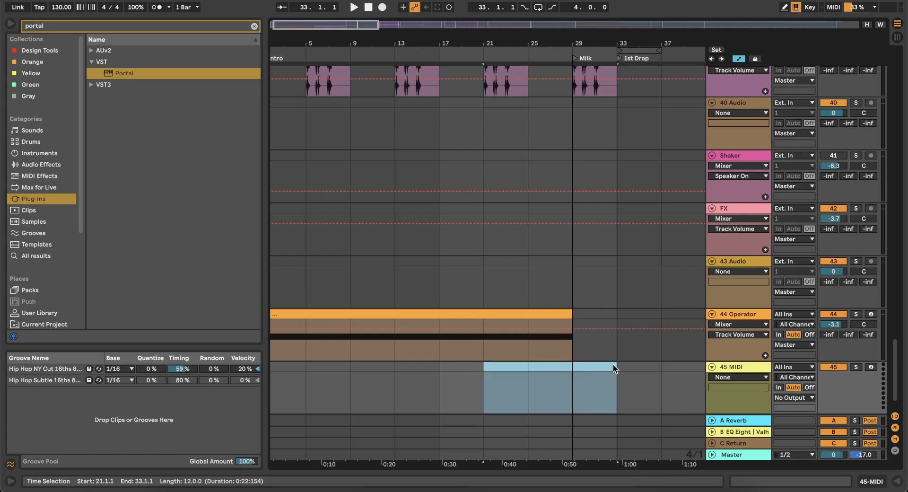
Solo the AIO - Polymerase reference track and listen to it from bar 21 and from bar 25
scroll(631, 297, "up", 20)
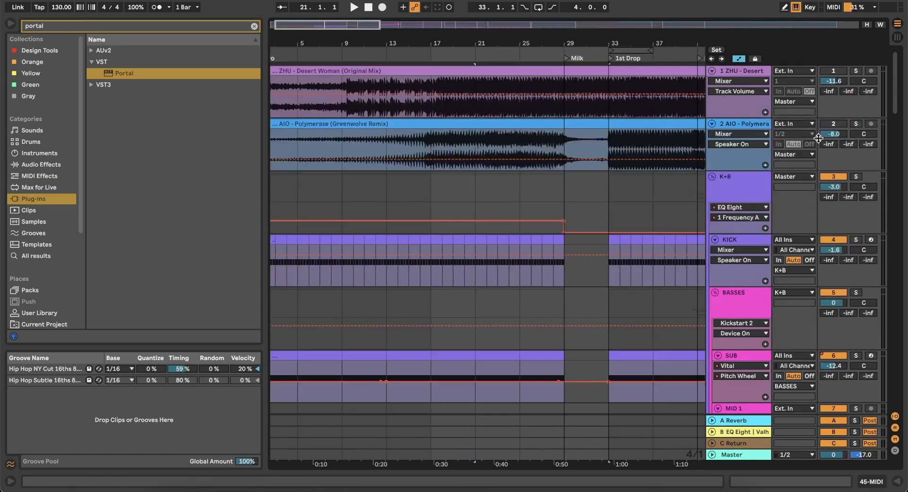
left_click(856, 124)
left_click(480, 191)
key("space")
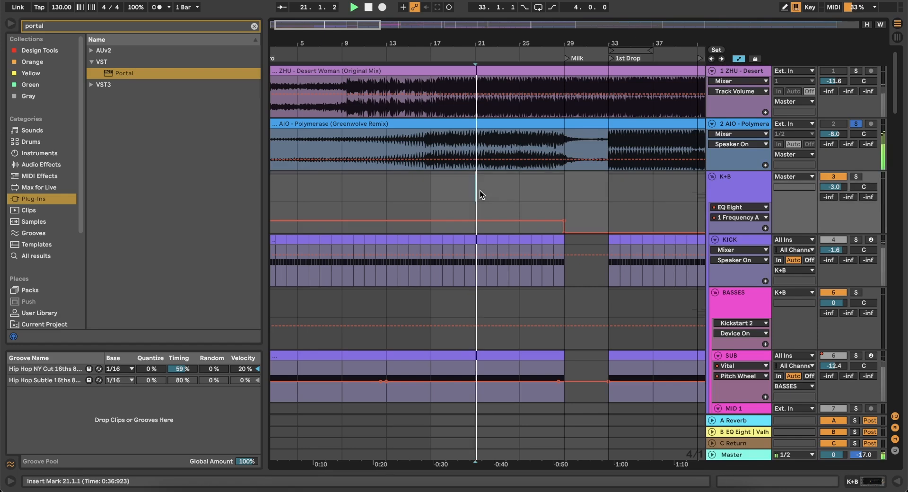
left_click(509, 190)
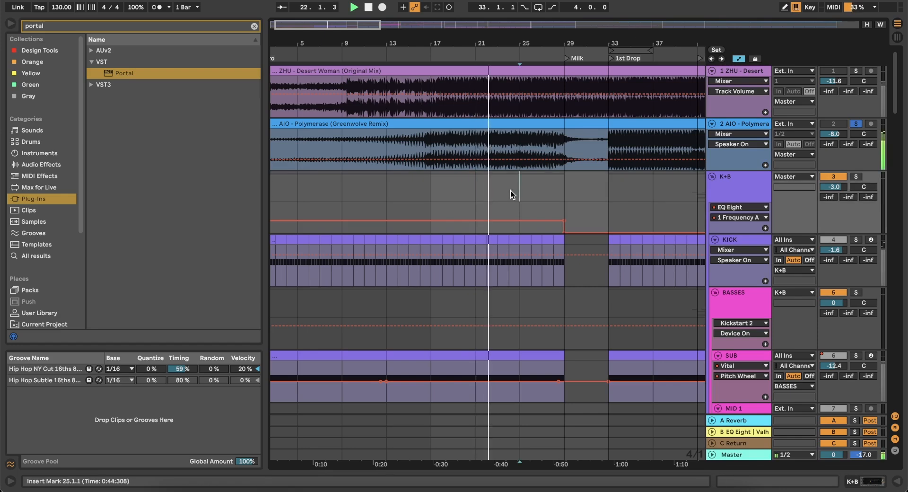
key("space")
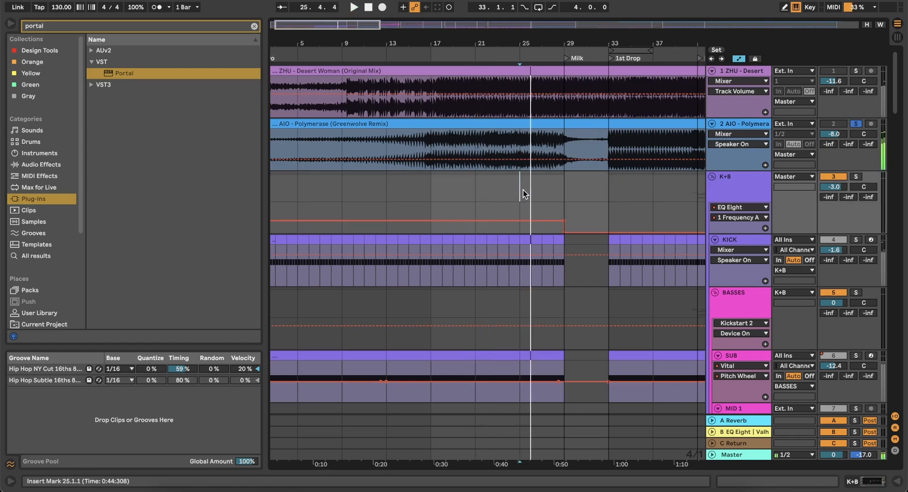
Search the Prosmaples sample folder for "ride"
scroll(523, 190, "down", 15)
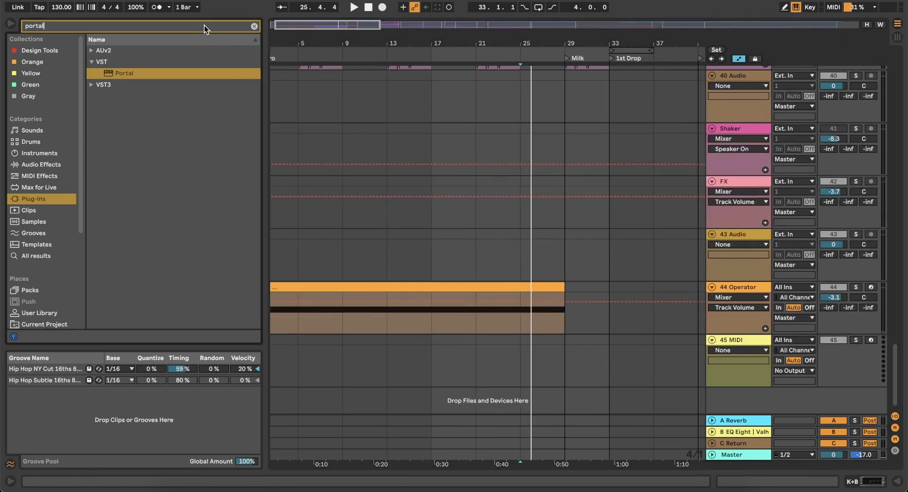
left_click(205, 24)
type("ride")
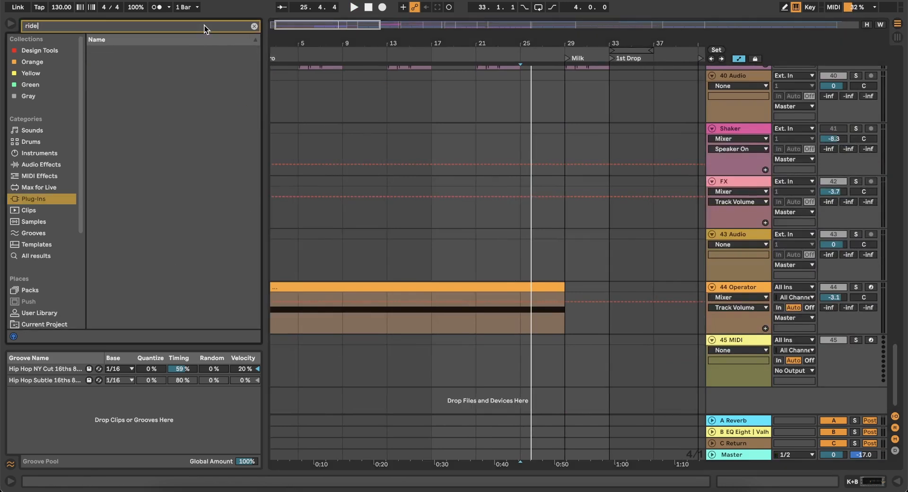
scroll(38, 196, "down", 6)
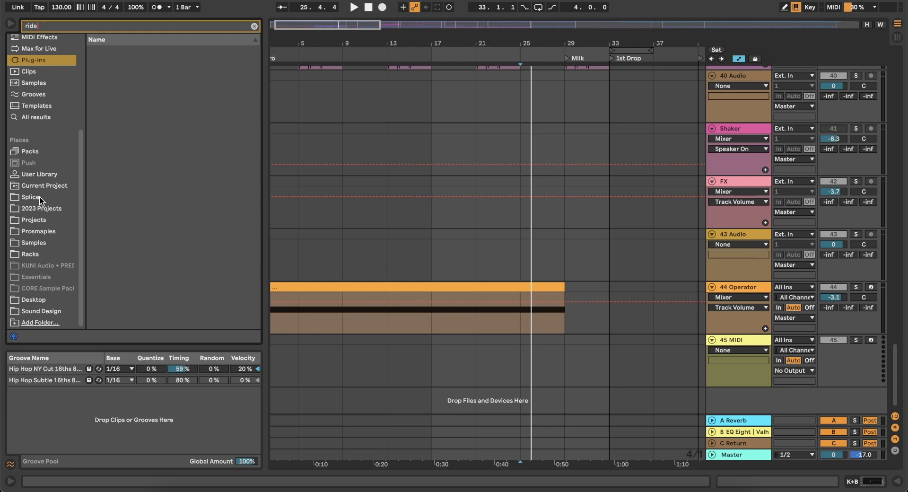
left_click(31, 233)
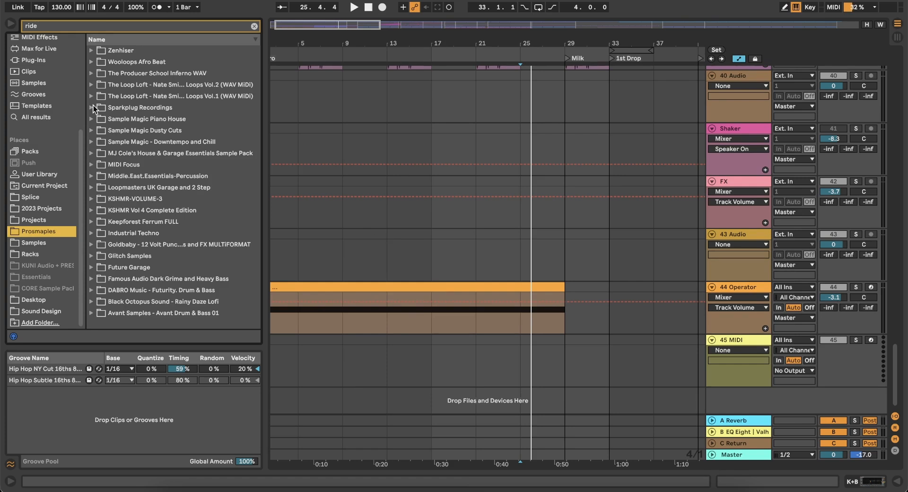
Audition the ride_eve and ride_crystal one-shots in the percussion drum hits of Sample Magic Dusty Cuts
left_click(91, 131)
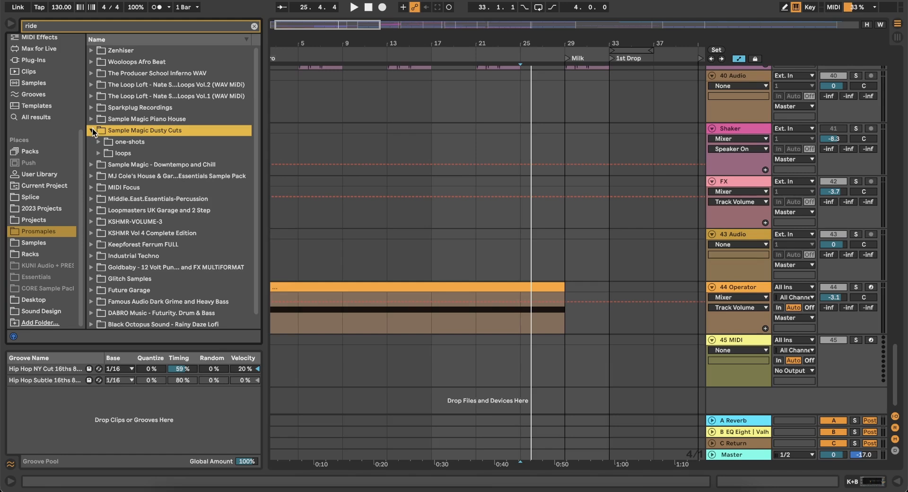
left_click(99, 142)
left_click(106, 153)
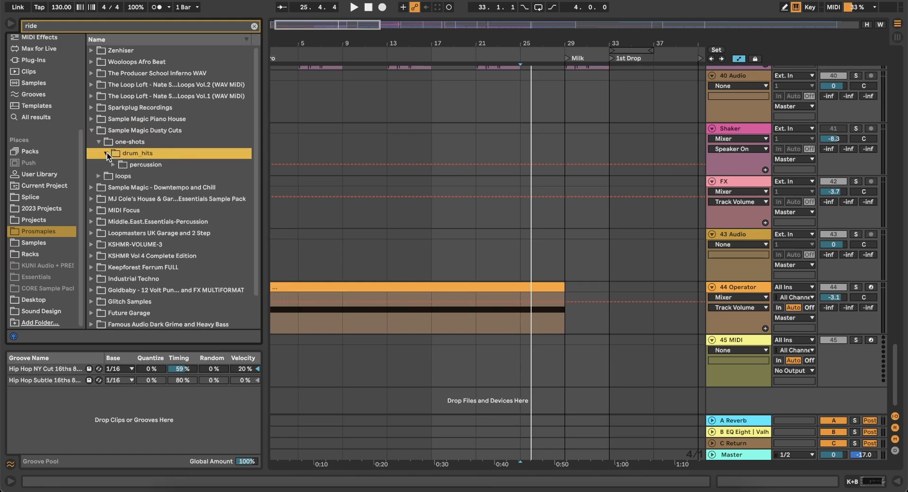
left_click(113, 164)
left_click(152, 177)
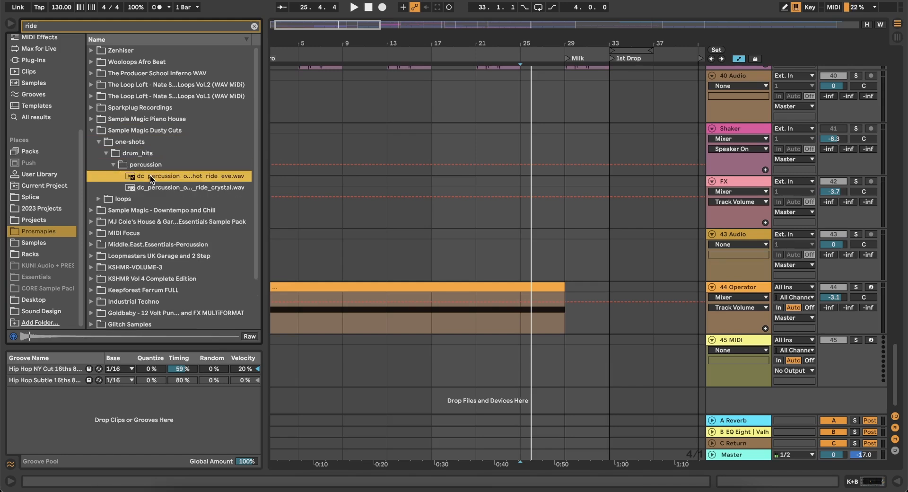
left_click(171, 188)
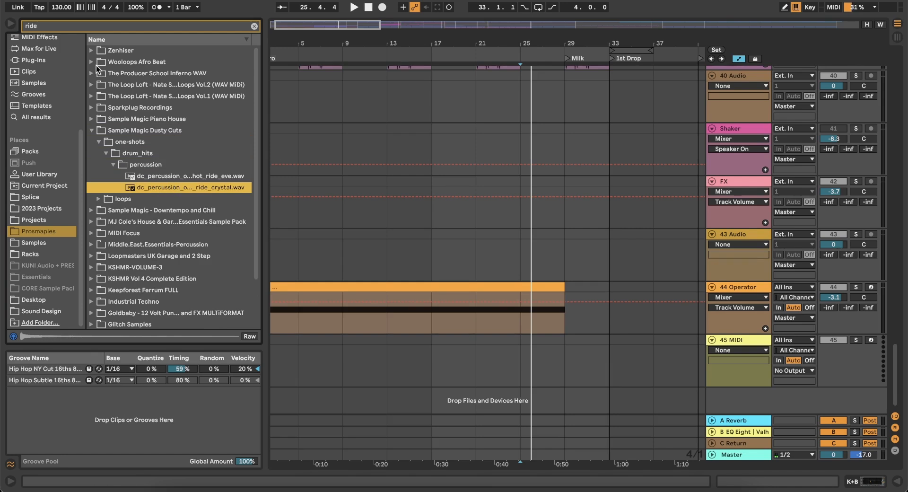
Open the ride folder among the drum one-shots of Zenhiser - Plush Organic House
left_click(91, 51)
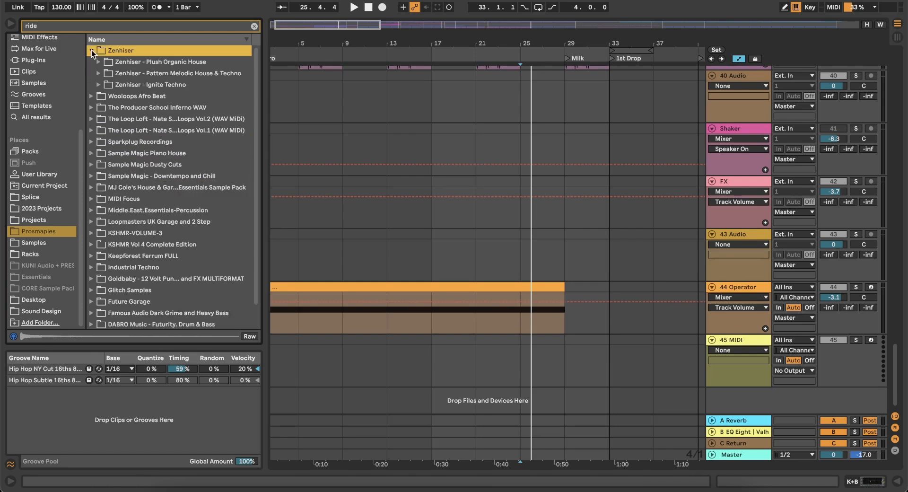
left_click(99, 62)
left_click(105, 83)
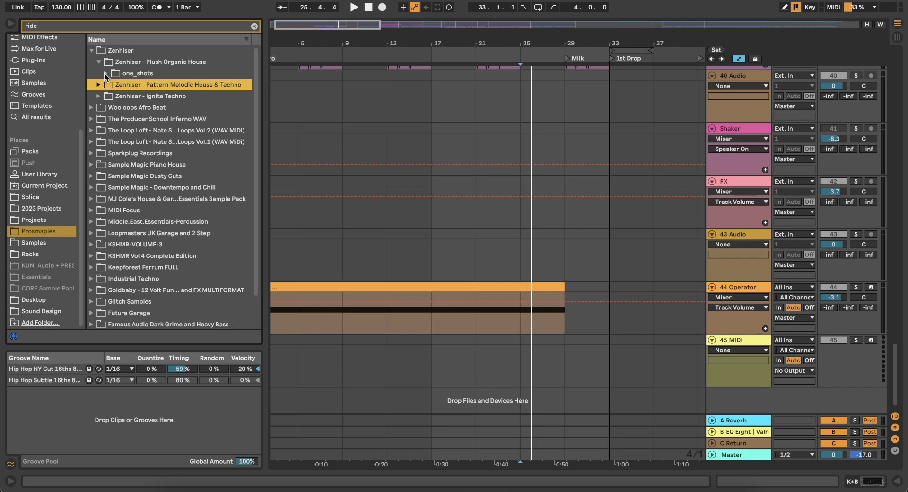
left_click(106, 74)
left_click(113, 86)
left_click(124, 97)
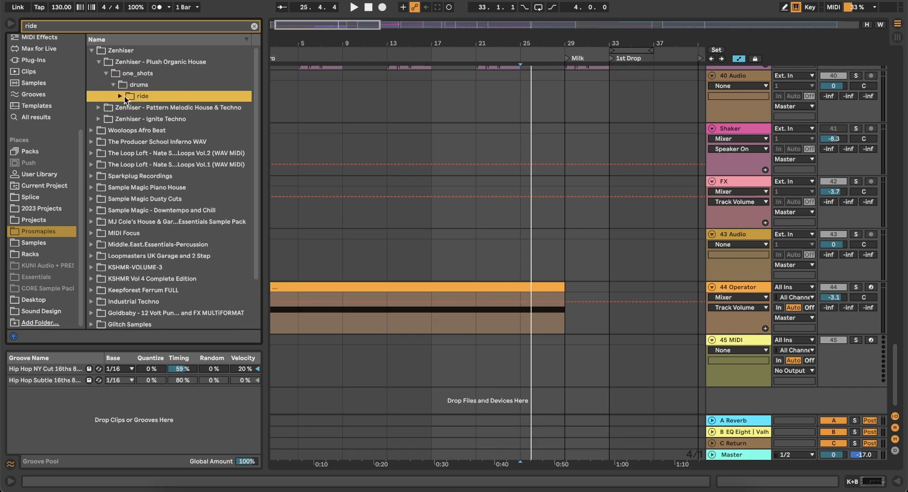
left_click(121, 96)
Audition the ZEN_POH ride samples back and forth between azure and aegean to compare them
left_click(161, 109)
key("Down")
key("Down")
key("Down")
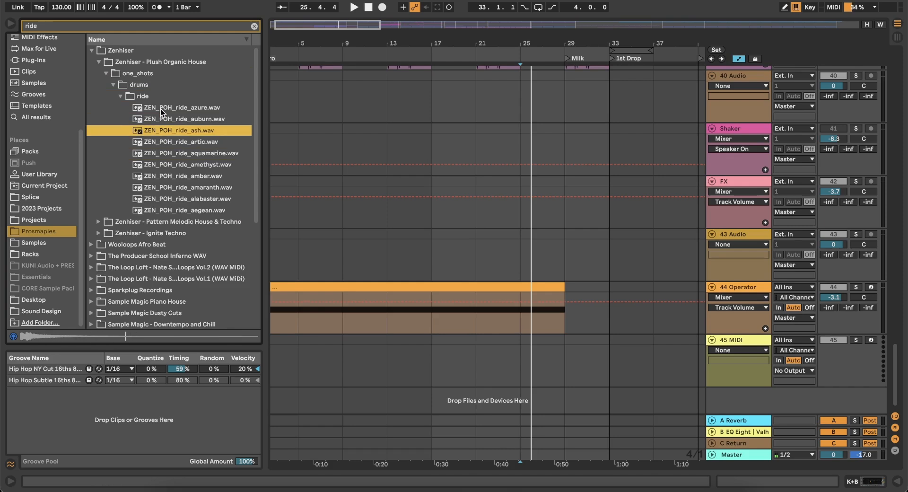
key("Down")
key("Down")
key("Down")
key("Down")
key("Down")
key("Down")
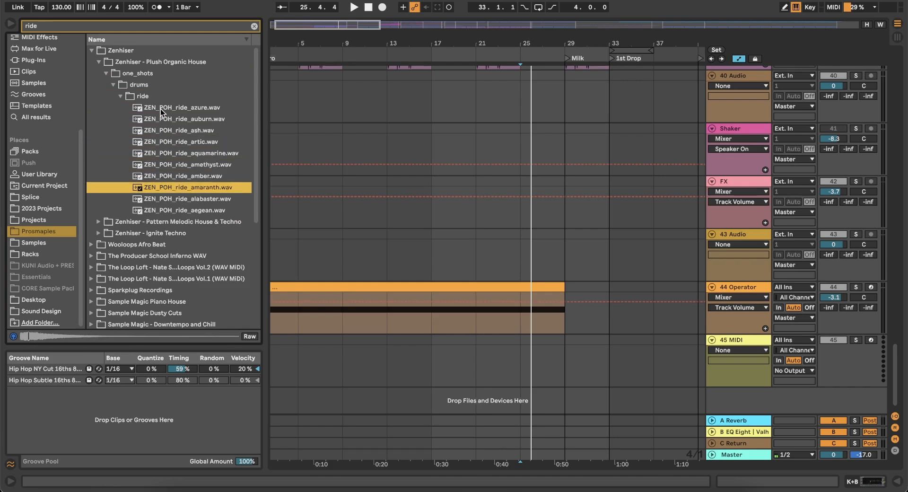
key("Up")
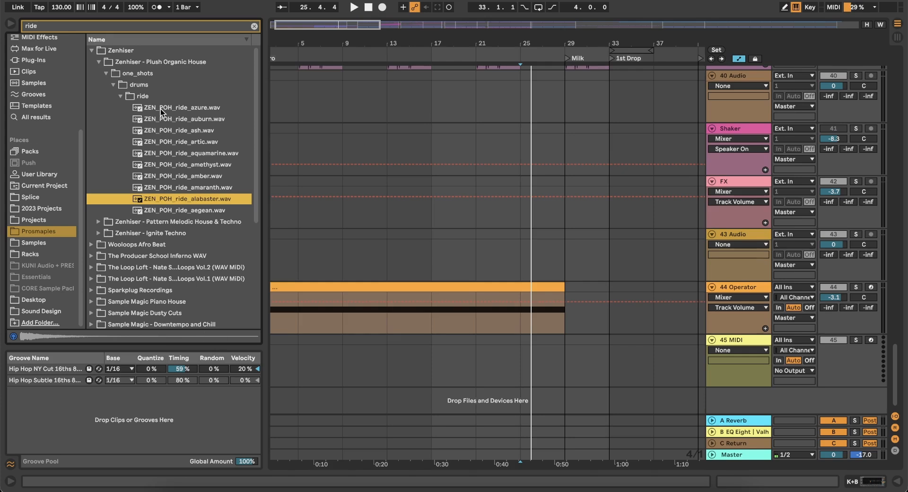
key("Down")
key("Up")
key("Up")
key("Up")
key("Up")
key("Down")
key("Down")
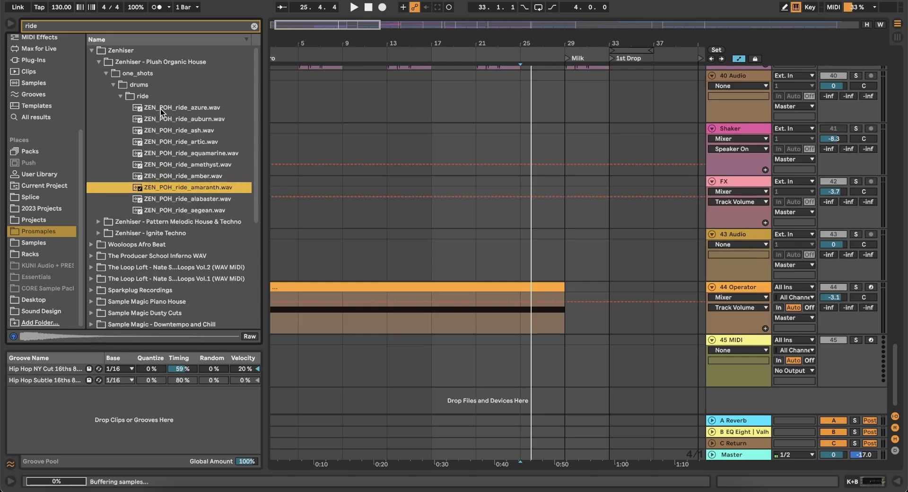
key("Up")
key("Up")
key("Up")
key("Up")
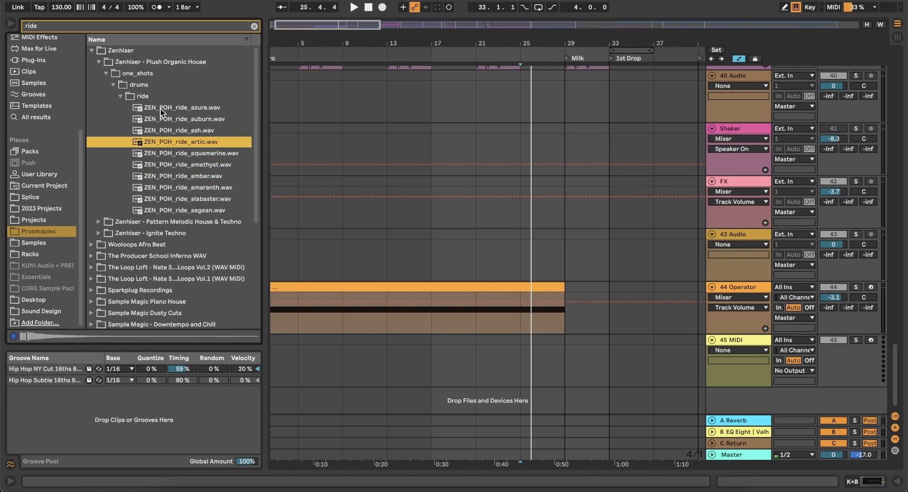
key("Up")
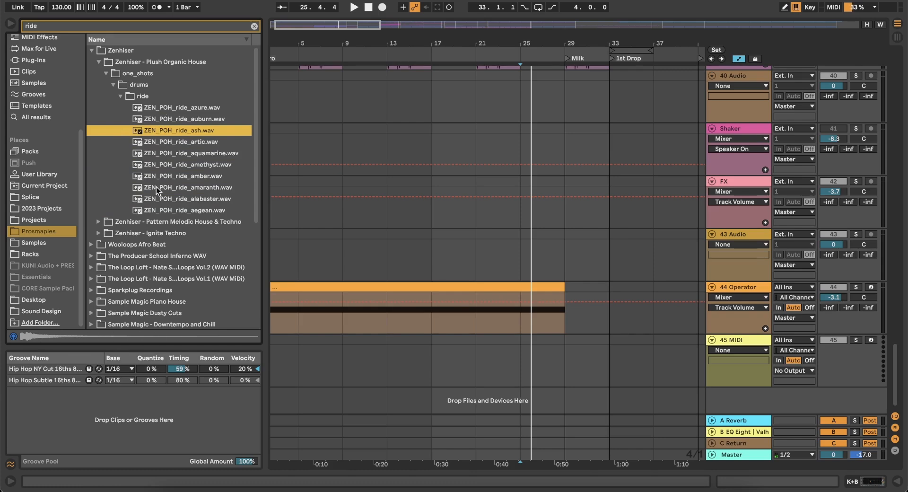
Open the KSHMR_Rides folder within the drum cymbals of KSHMR-VOLUME-3
scroll(156, 186, "down", 5)
left_click(90, 208)
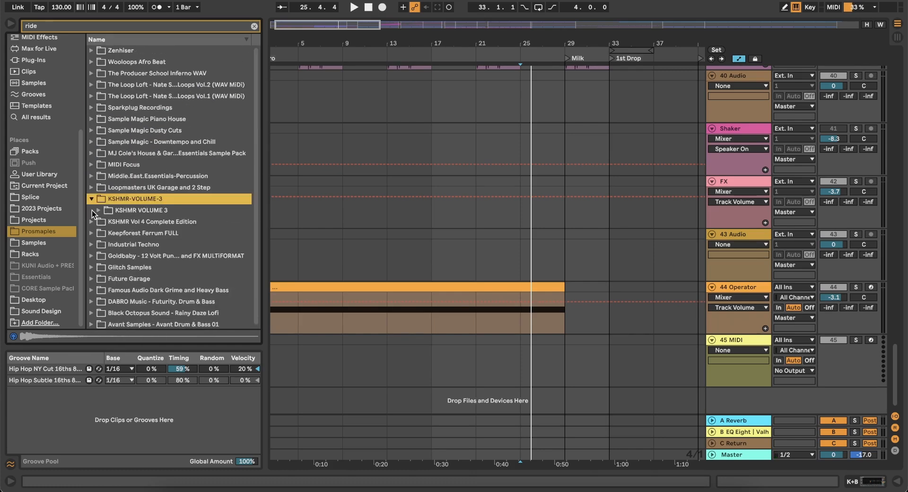
left_click(97, 210)
left_click(105, 244)
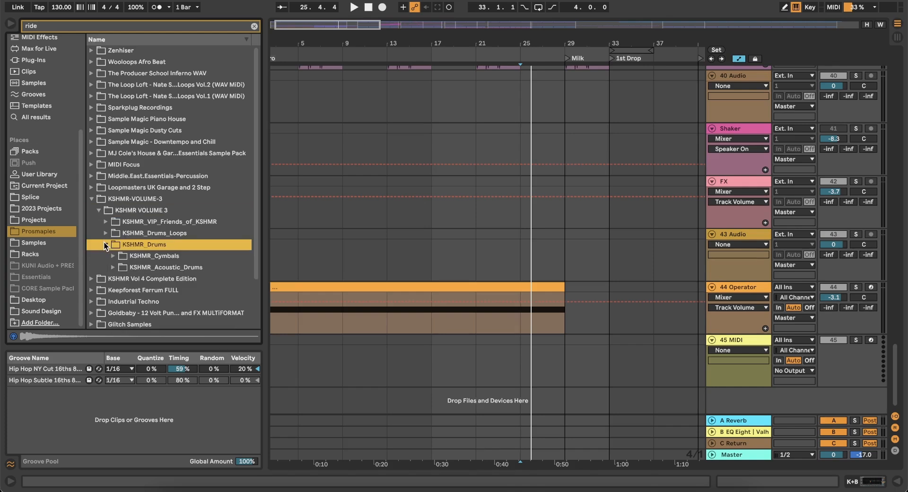
left_click(113, 255)
left_click(121, 267)
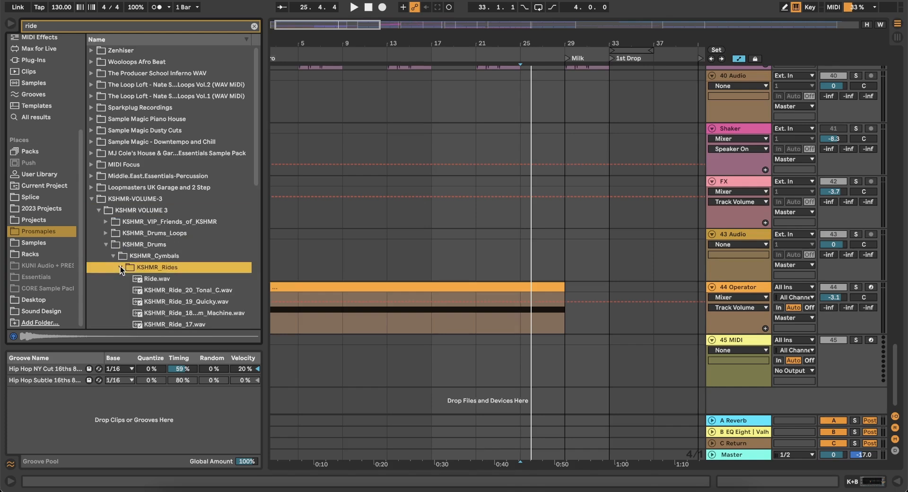
Audition the KSHMR ride samples from Ride.wav through KSHMR_Ride_12.wav
left_click(160, 278)
left_click(196, 290)
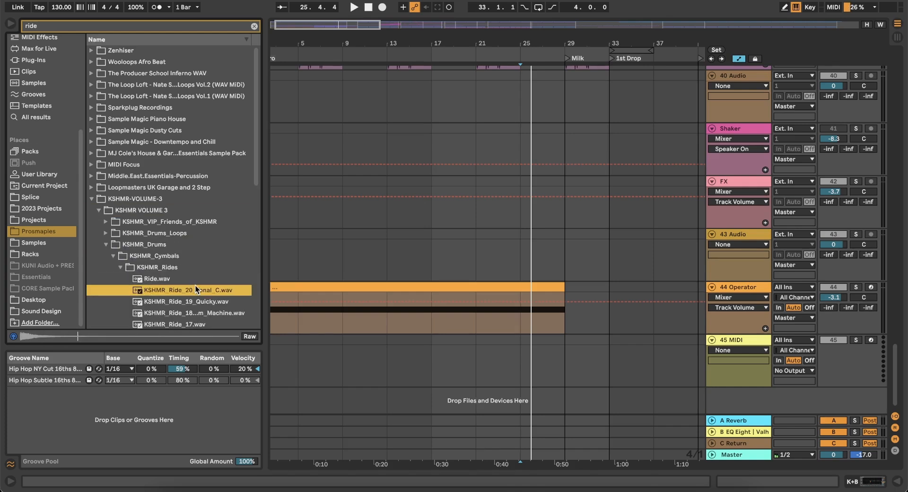
key("Down")
key("Up")
key("Up")
key("Down")
key("Down")
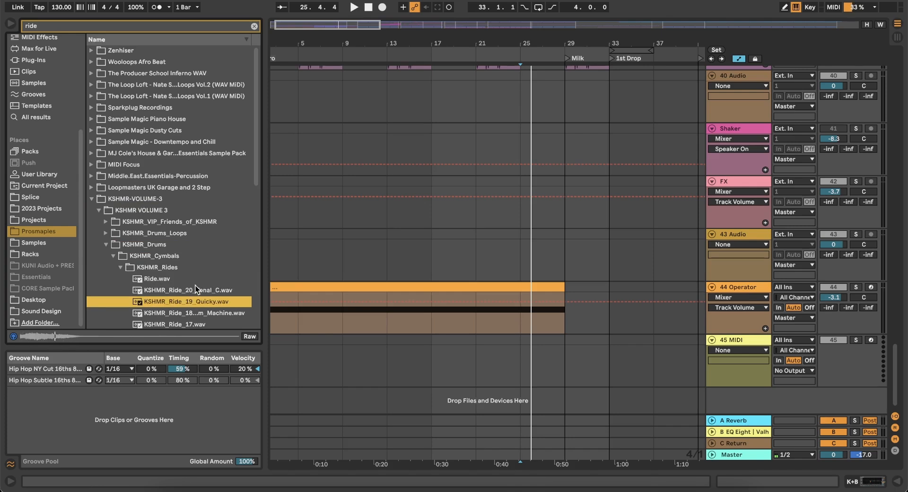
key("Down")
key("Down")
key("Down")
key("Down")
key("Down")
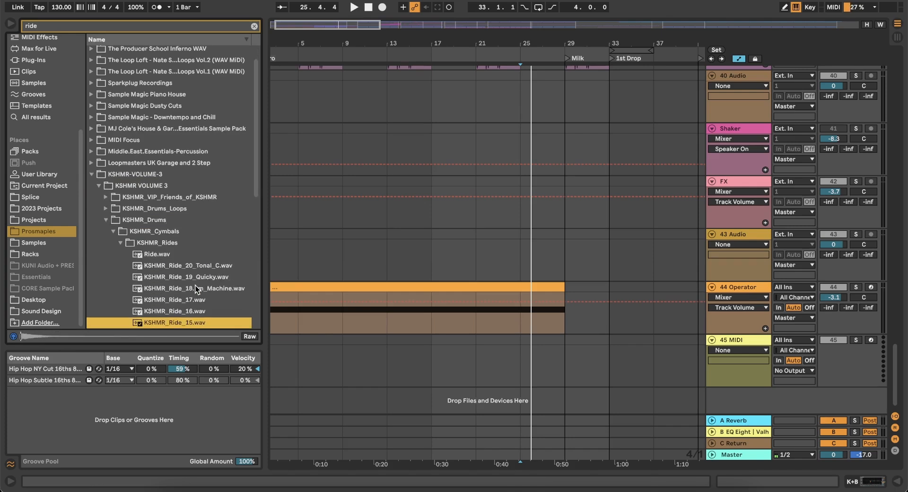
key("Down")
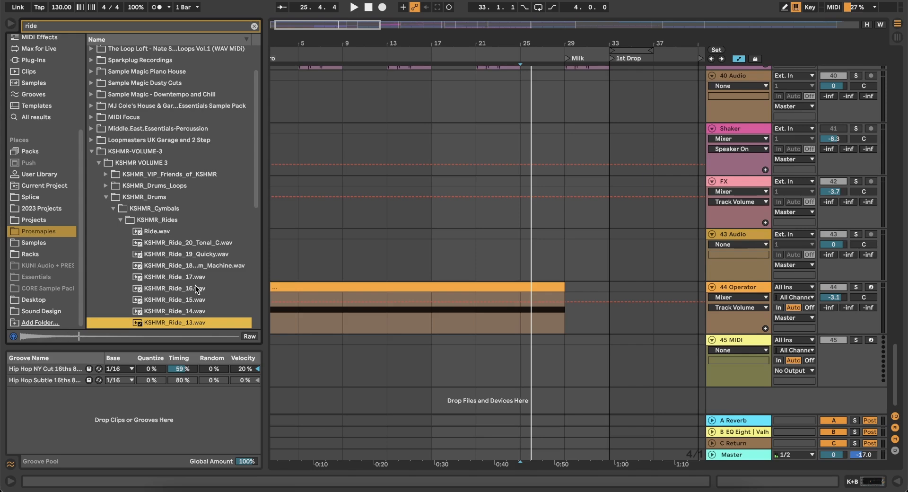
key("Down")
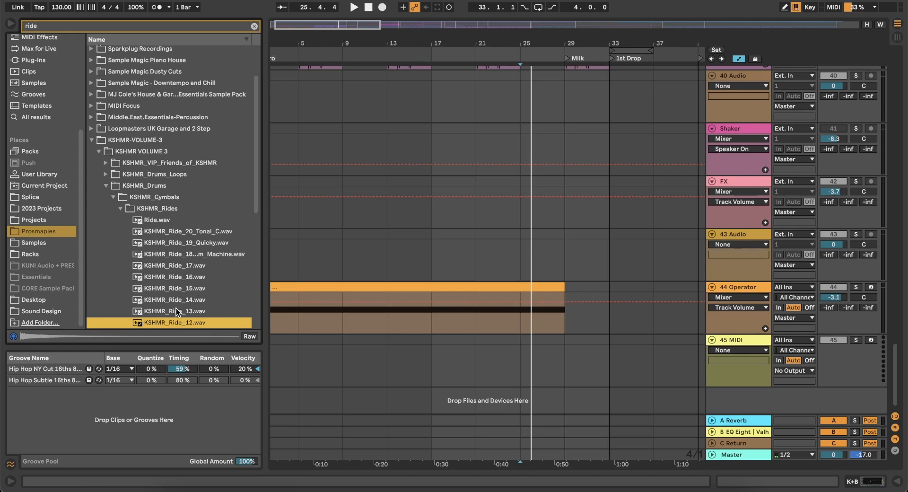
Place KSHMR_Ride_12.wav at bar 25 on the new empty track and lower the track's volume to -16.4 dB
scroll(572, 290, "right", 1)
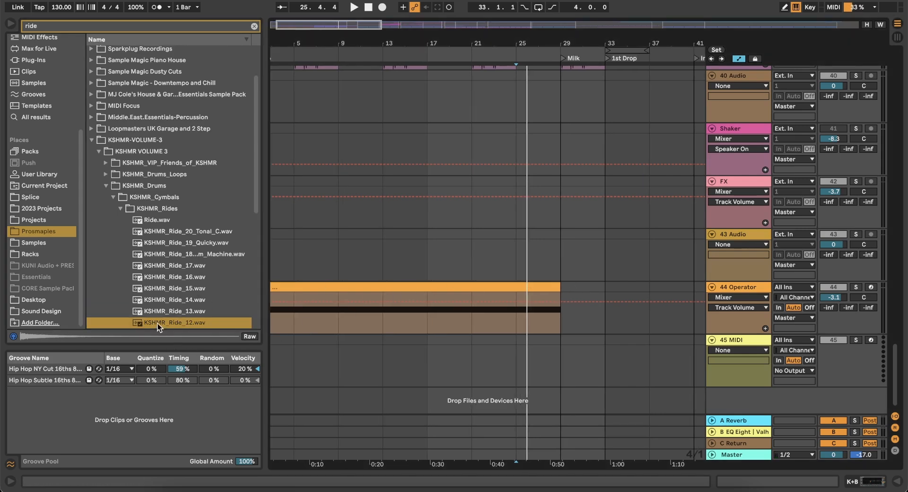
left_click_drag(157, 322, 522, 374)
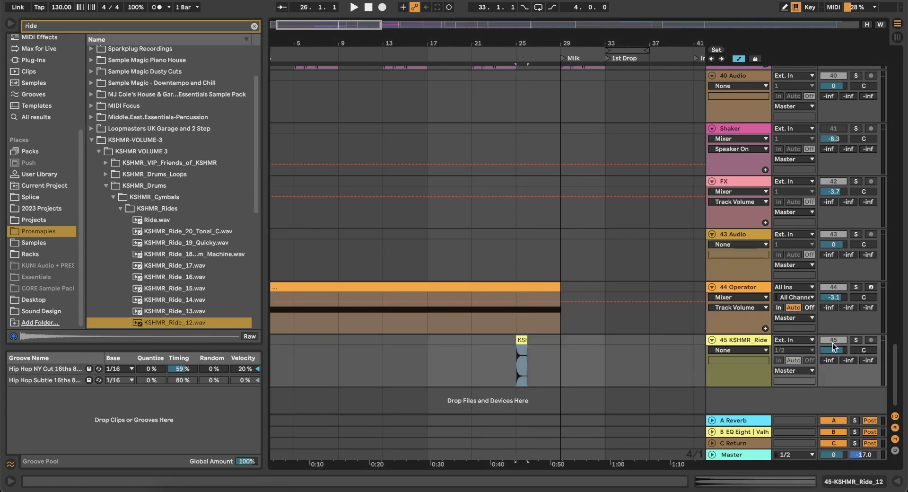
mouse_move(833, 346)
left_mouse_down()
mouse_move(833, 356)
mouse_move(830, 348)
left_mouse_up()
key("space")
key("space")
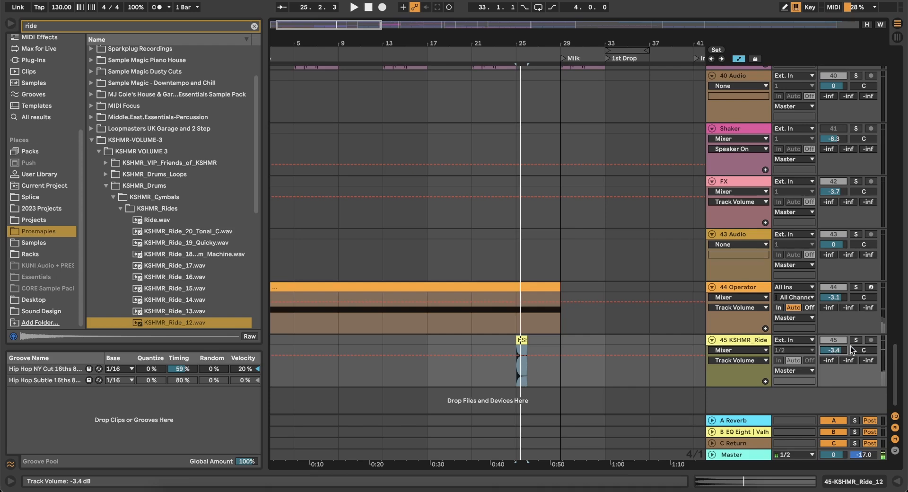
left_click_drag(833, 352, 833, 368)
key("space")
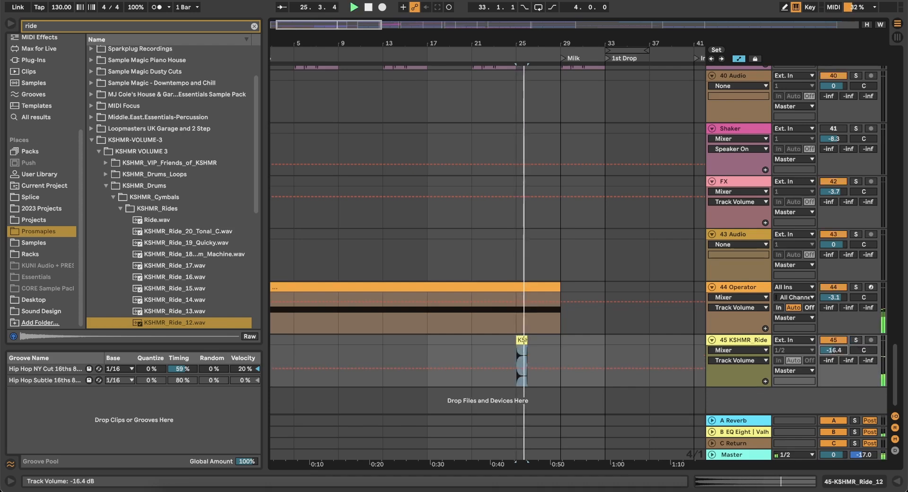
Stop playback and search the plug-ins for "valhalla", expanding the AUv2 results
key("space")
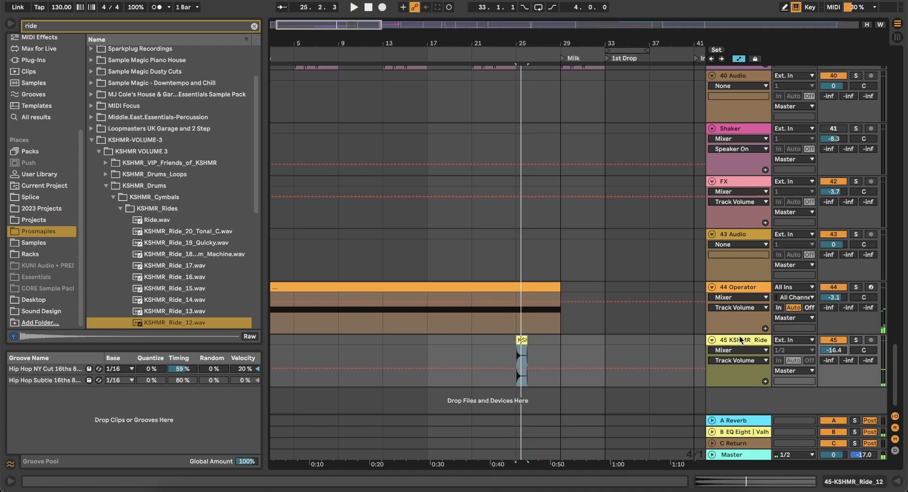
left_click(101, 28)
type("valhal")
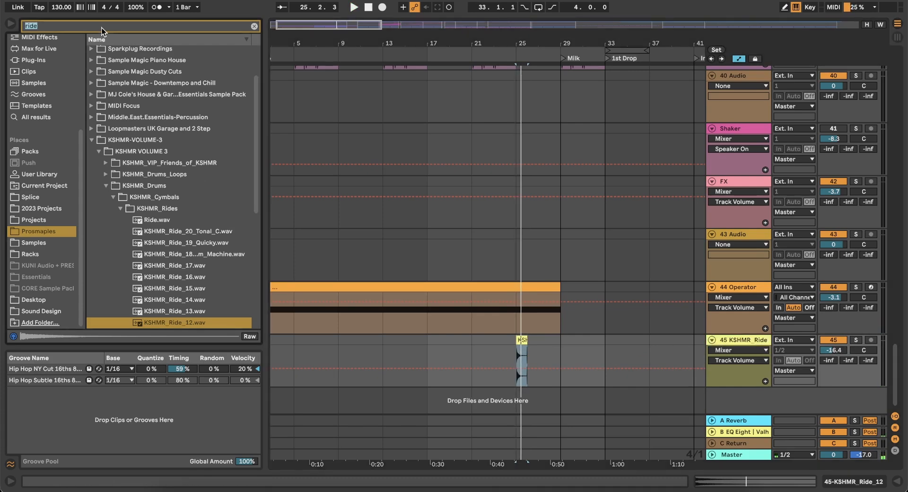
type("la")
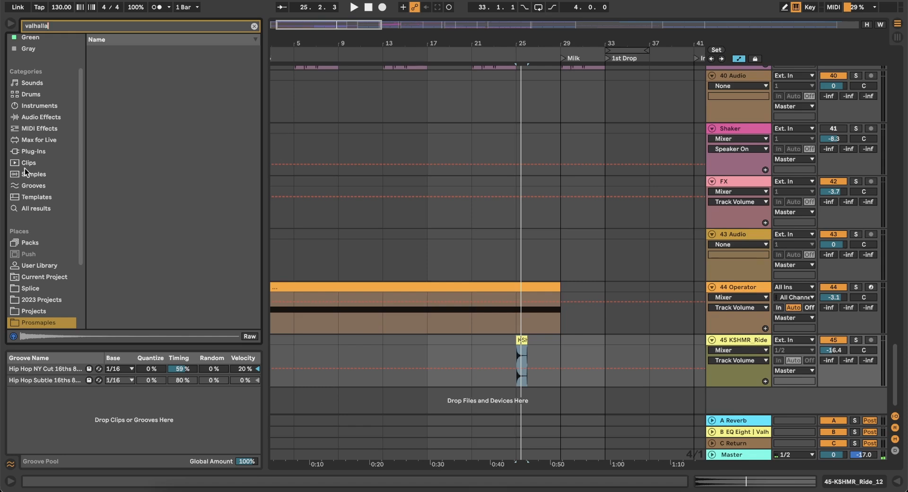
left_click(34, 152)
left_click(91, 50)
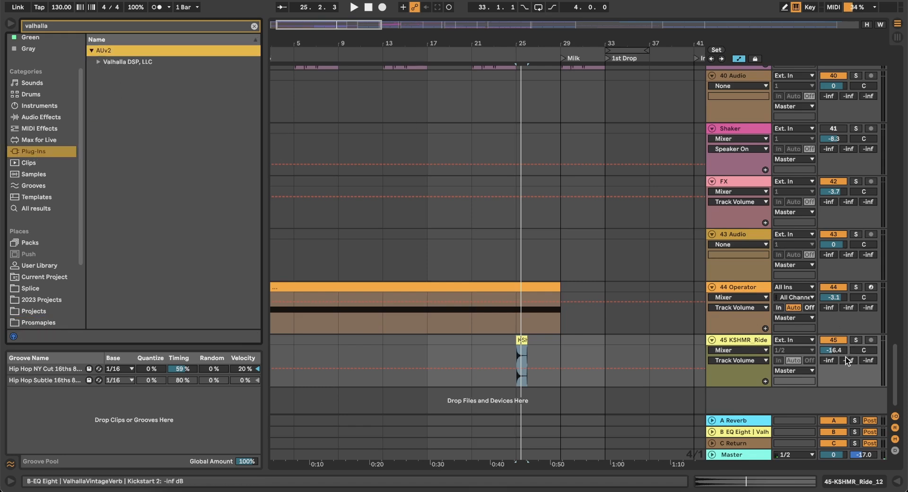
Set the ride track's send to return B to 0 dB and open the return tracks' device view
left_click_drag(848, 360, 848, 303)
left_click(731, 432)
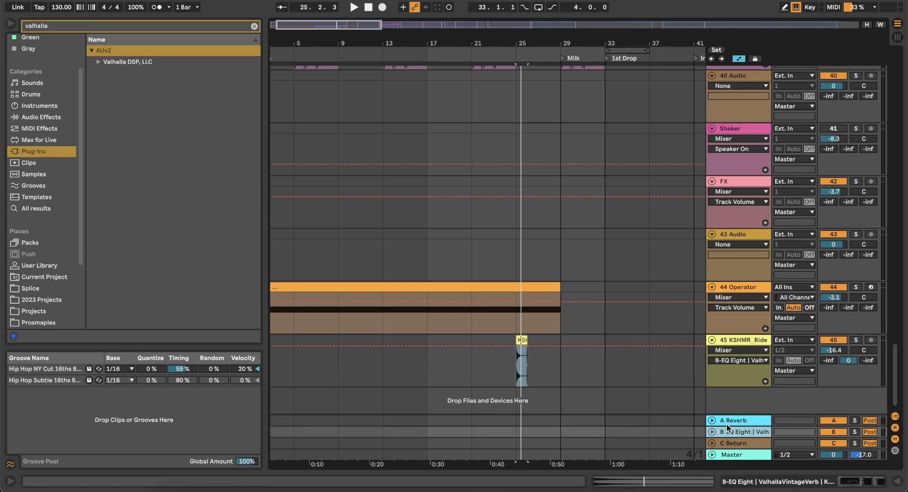
left_click(731, 421)
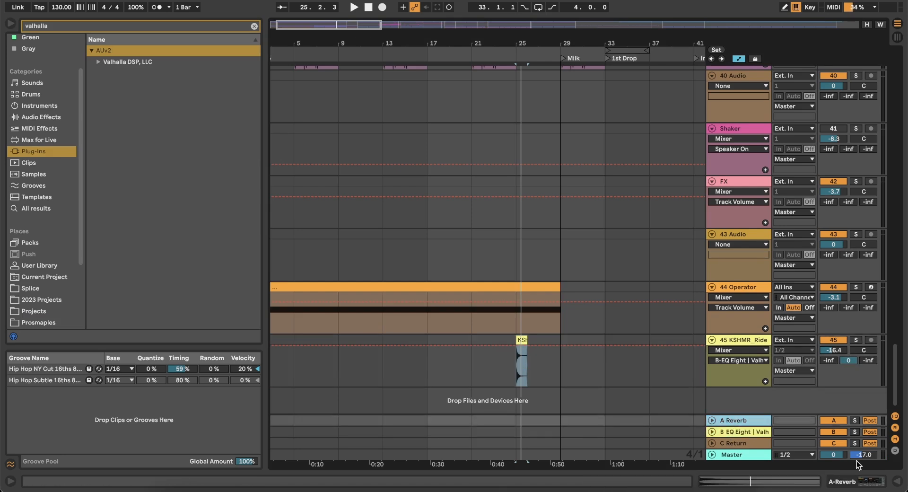
left_click(859, 483)
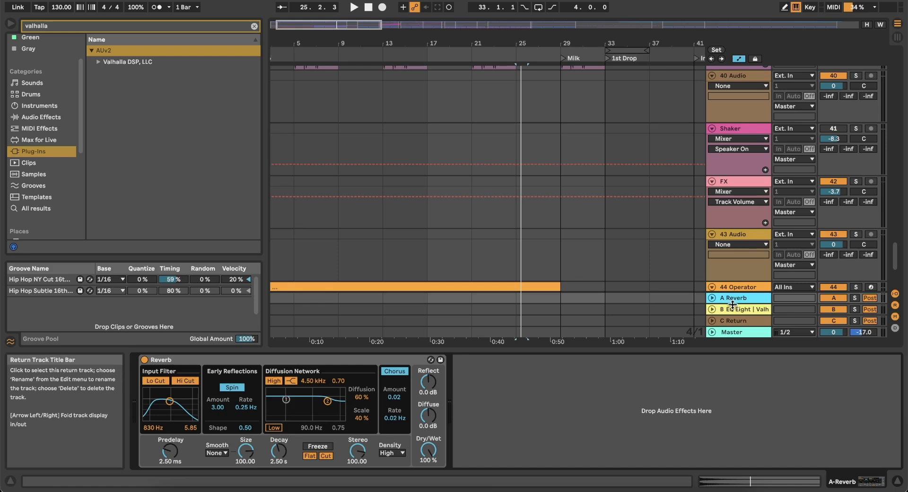
Rename return track B, holding EQ Eight and ValhallaVintageVerb, as "SC reverb"
left_click(731, 310)
double_click(731, 310)
type("S")
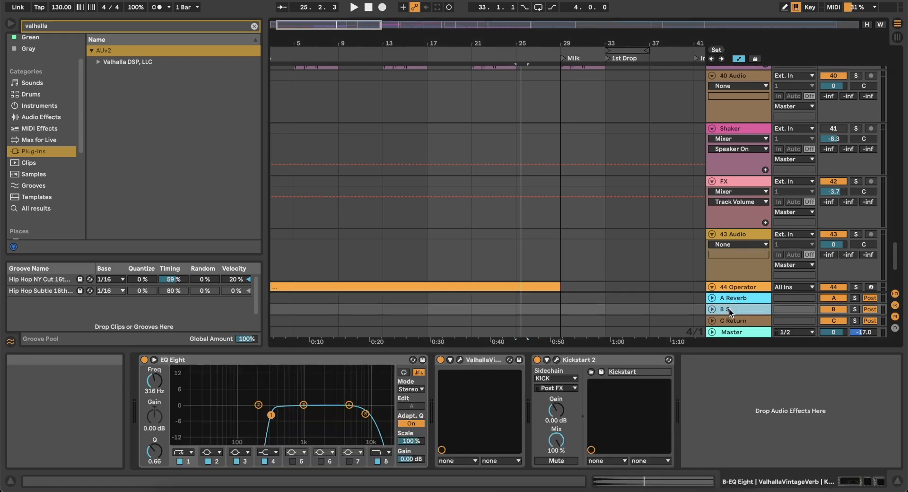
type("C reverb")
key("Return")
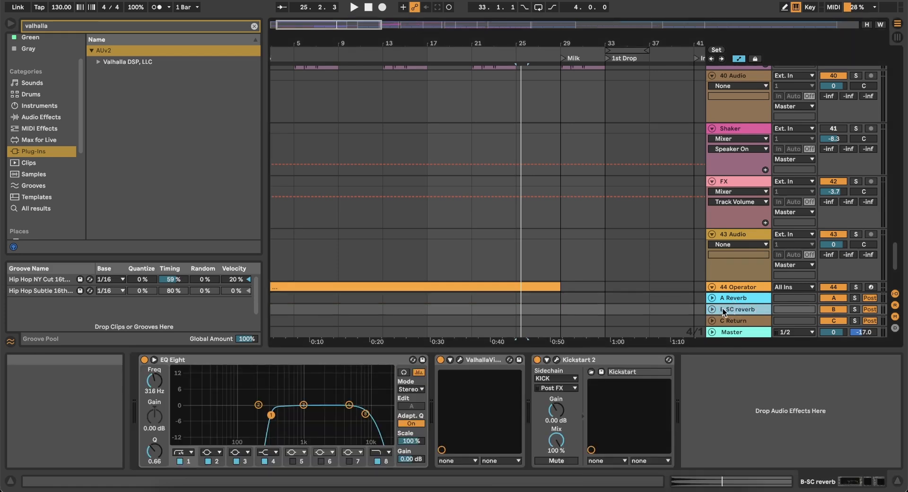
Check ValhallaVintageVerb and Kickstart 2 on the SC reverb return and move EQ Eight between them
left_click(748, 371)
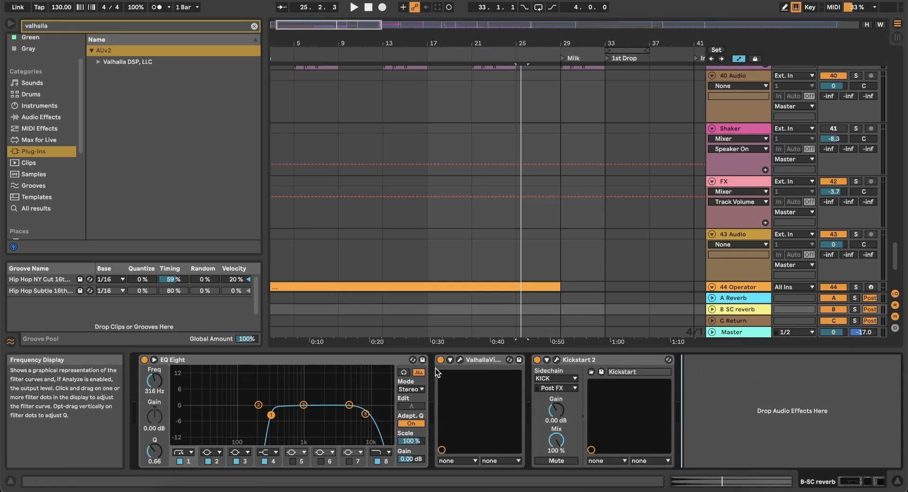
left_click(459, 359)
left_click_drag(204, 202, 216, 220)
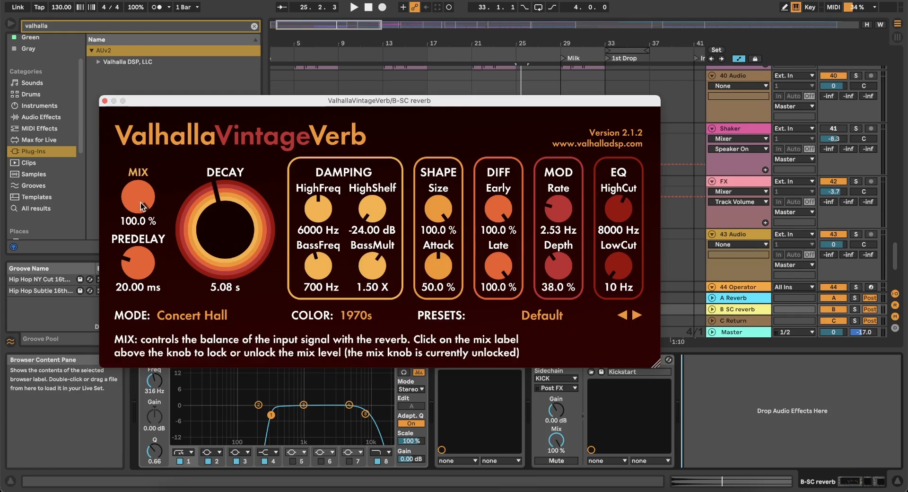
left_click(105, 101)
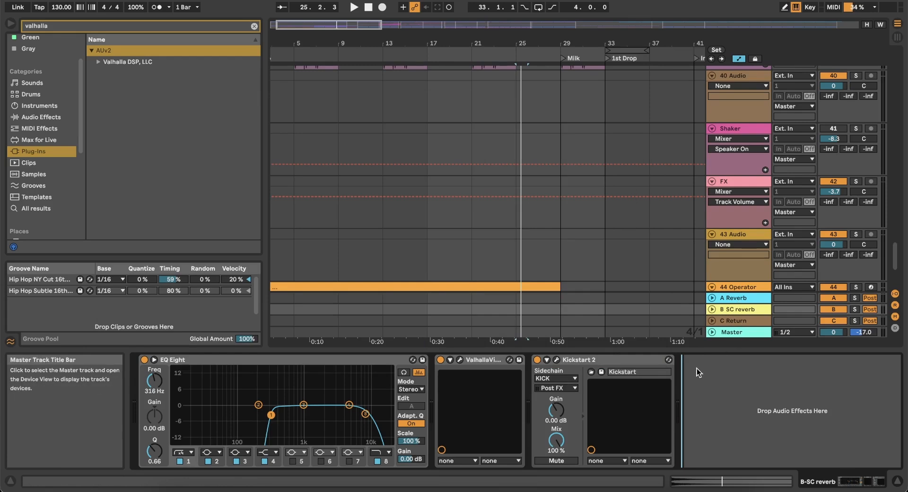
left_click(556, 360)
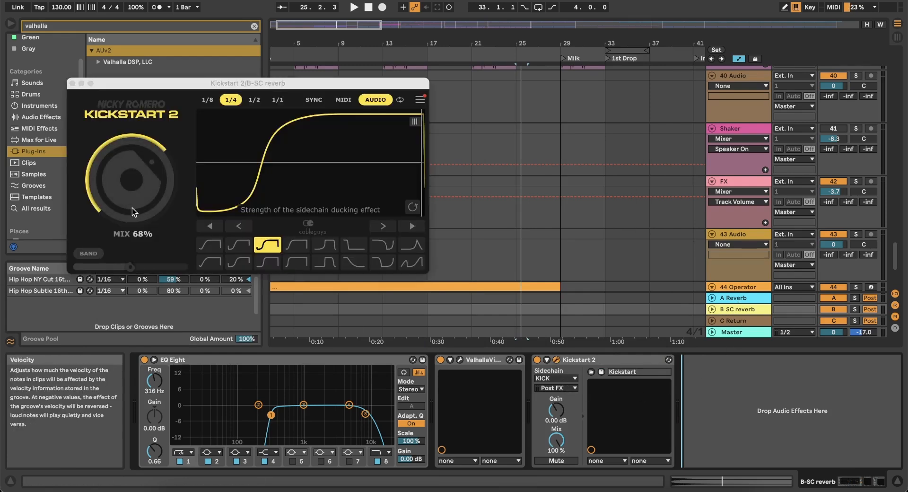
left_click(72, 84)
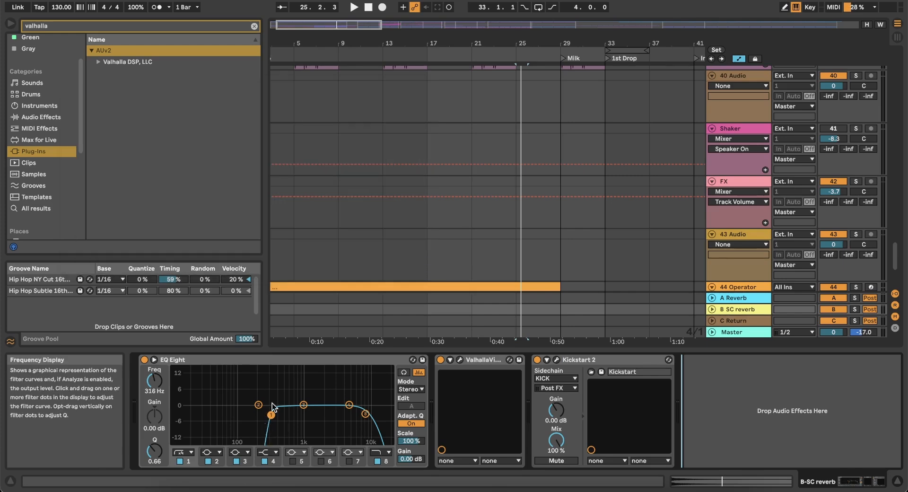
left_click_drag(263, 360, 537, 386)
Play the ride clip at bar 25 and solo its track to hear it with the SC reverb
scroll(507, 216, "down", 5)
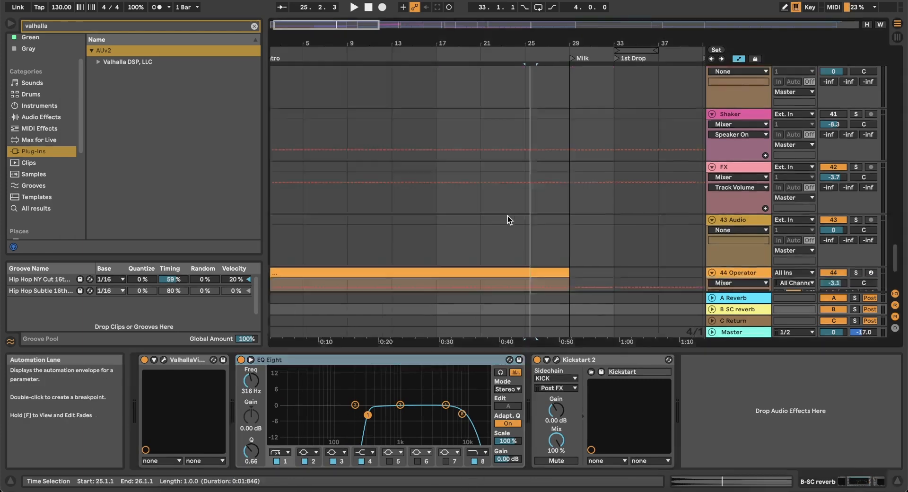
scroll(537, 212, "up", 3)
left_click(541, 217)
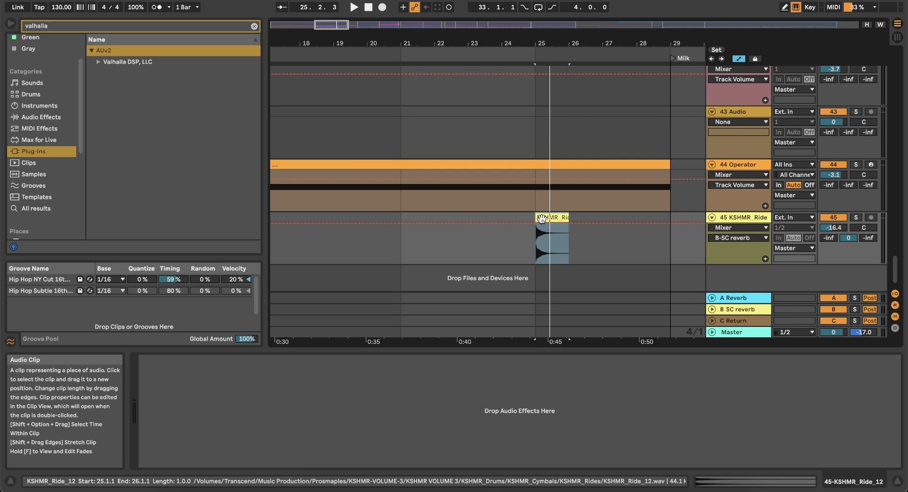
key("space")
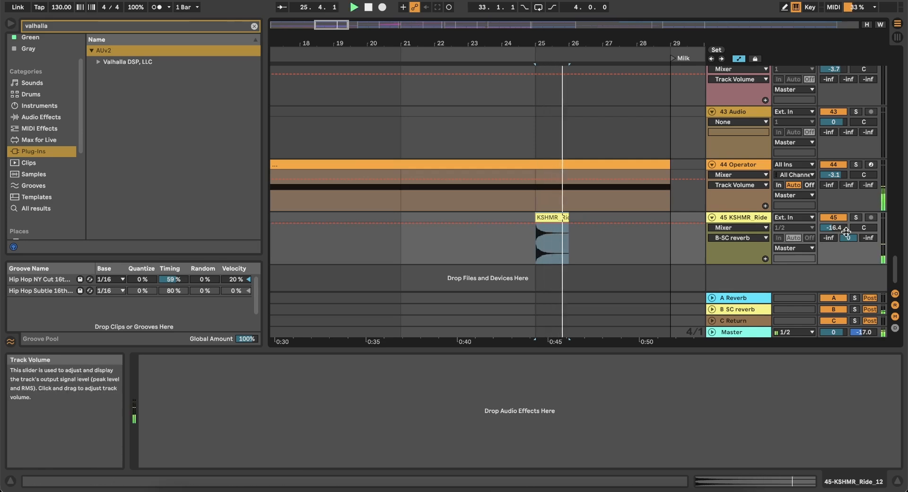
left_click(854, 218)
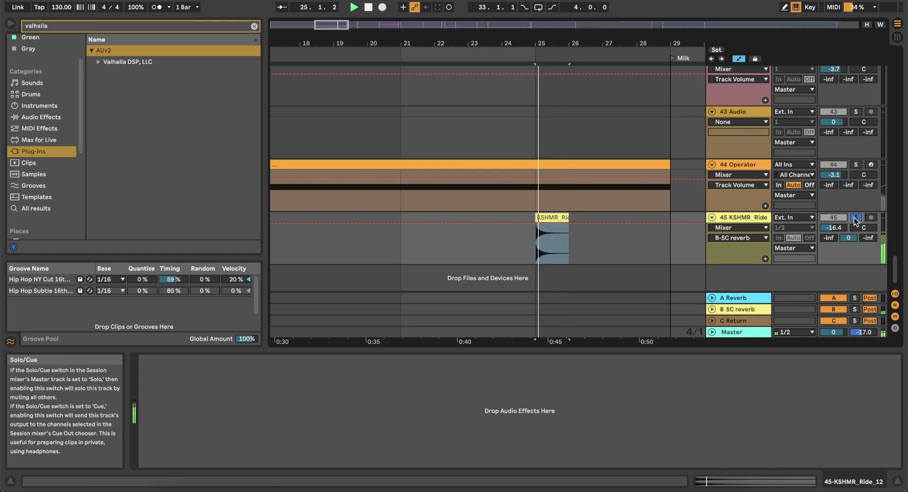
key("space")
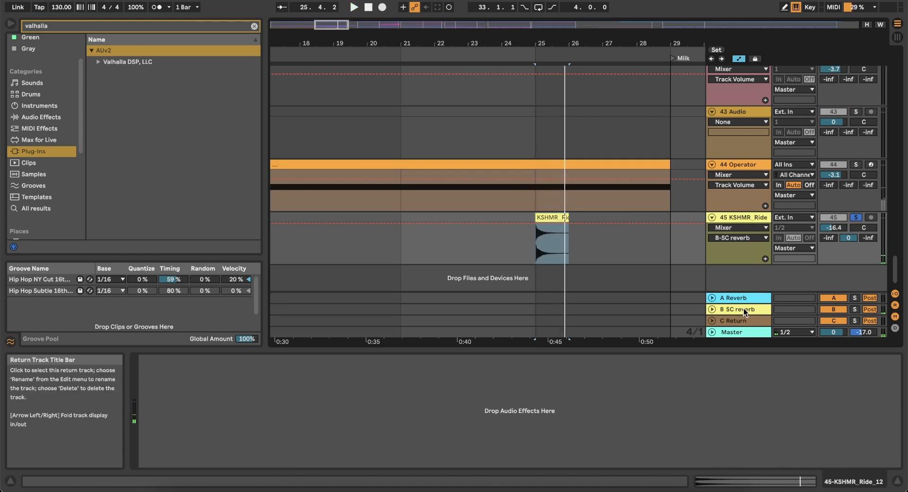
Set the Kickstart 2 mix on the SC reverb return to 89% while the soloed ride plays
left_click(743, 309)
left_click(556, 359)
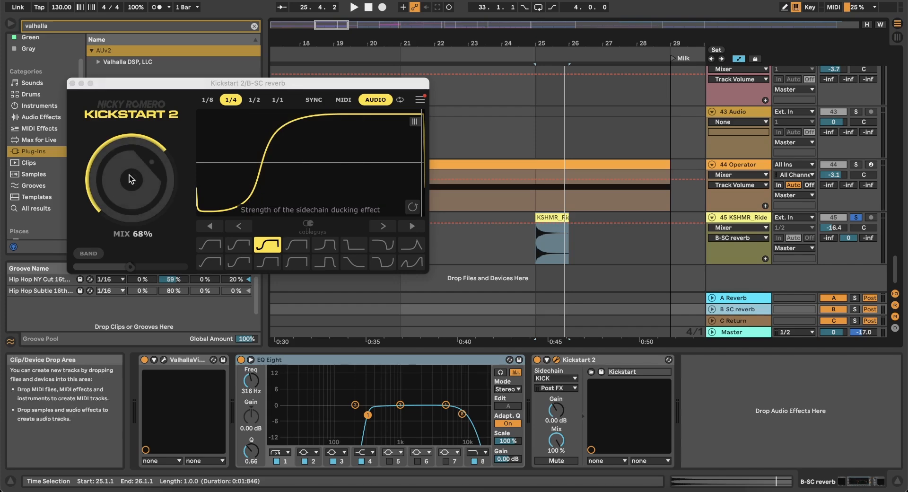
key("space")
left_click_drag(129, 179, 129, 190)
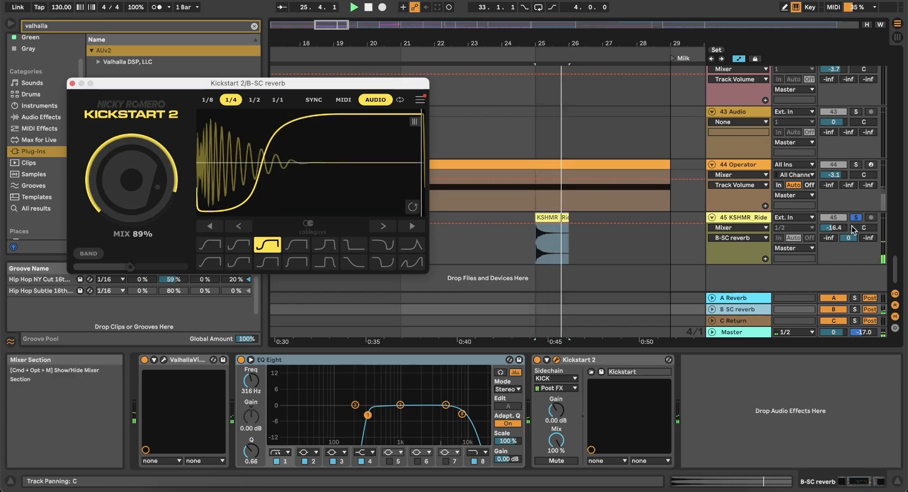
Unsolo the ride track and set its volume to -17.6 dB while listening in the full mix
left_click(856, 221)
left_click(855, 218)
key("space")
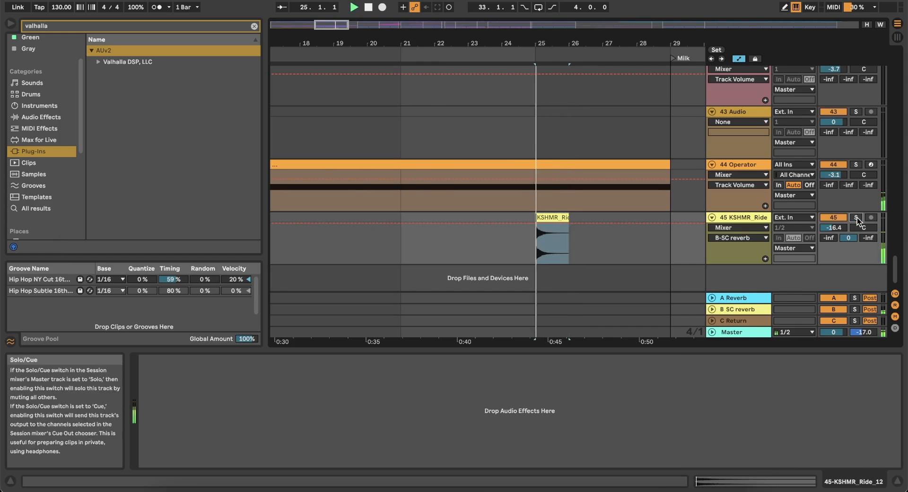
scroll(477, 201, "down", 5)
scroll(477, 201, "right", 3)
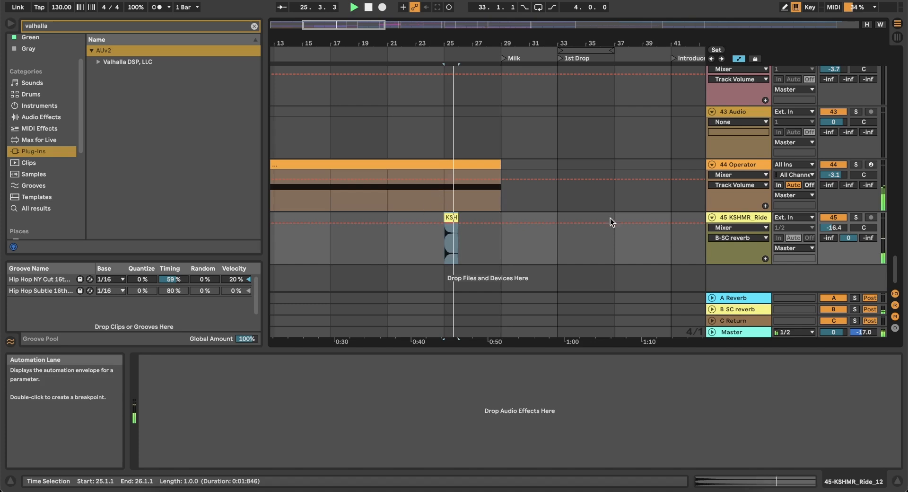
left_click_drag(838, 225, 838, 220)
key("space")
key("space")
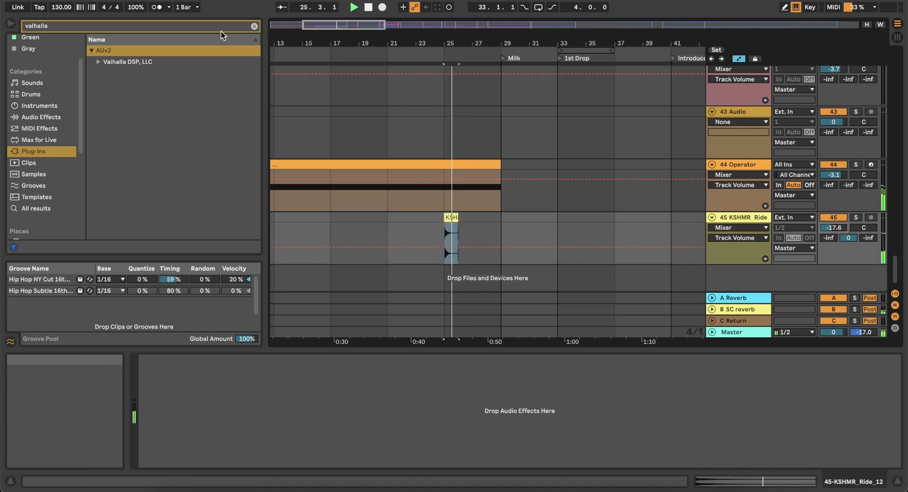
Hide the return tracks in the Session mixer and go back to the arrangement
key("Tab")
scroll(355, 98, "right", 4)
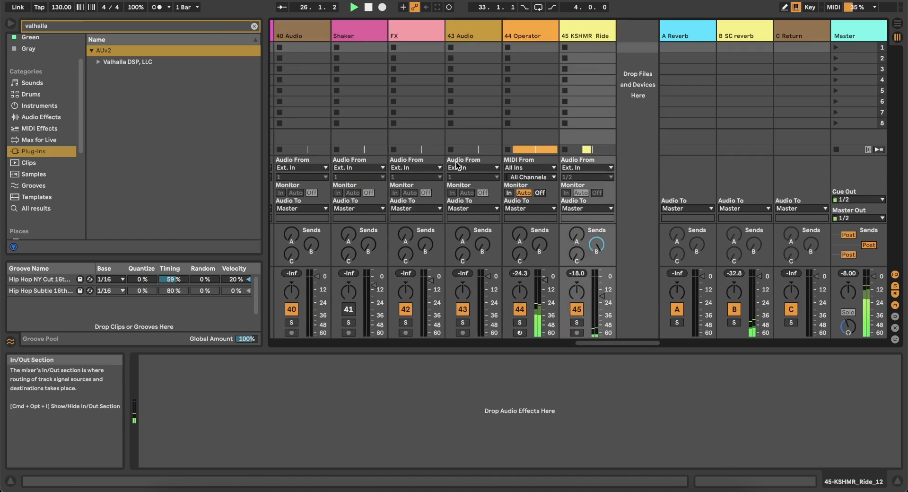
left_click(895, 296)
key("Tab")
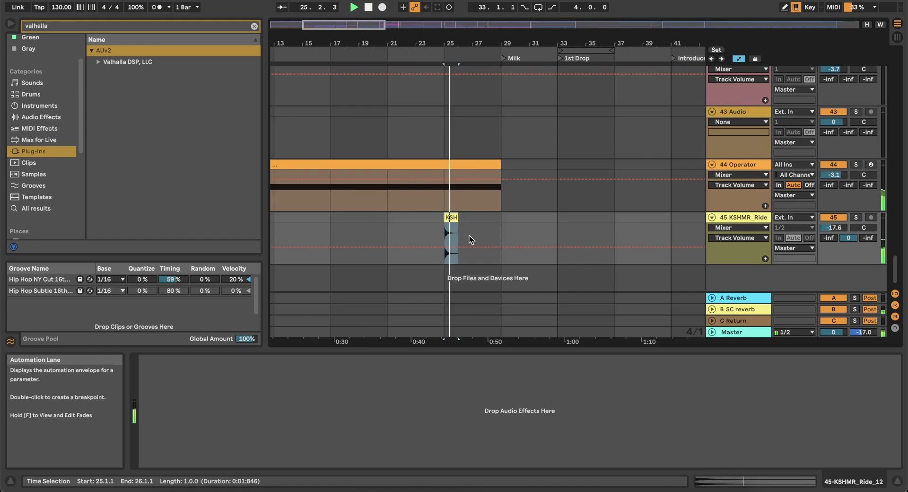
Play the passage before the Milk marker and inspect the MIDI notes of the 27 Serum clip around bar 26
scroll(469, 239, "left", 5)
scroll(469, 240, "up", 10)
scroll(469, 240, "down", 5)
scroll(469, 240, "up", 10)
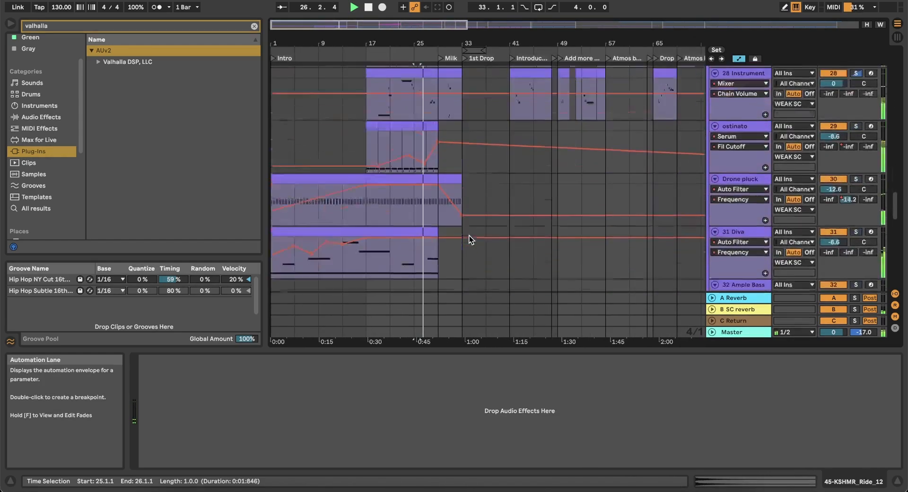
scroll(469, 236, "down", 2)
scroll(409, 199, "up", 5)
scroll(434, 198, "up", 5)
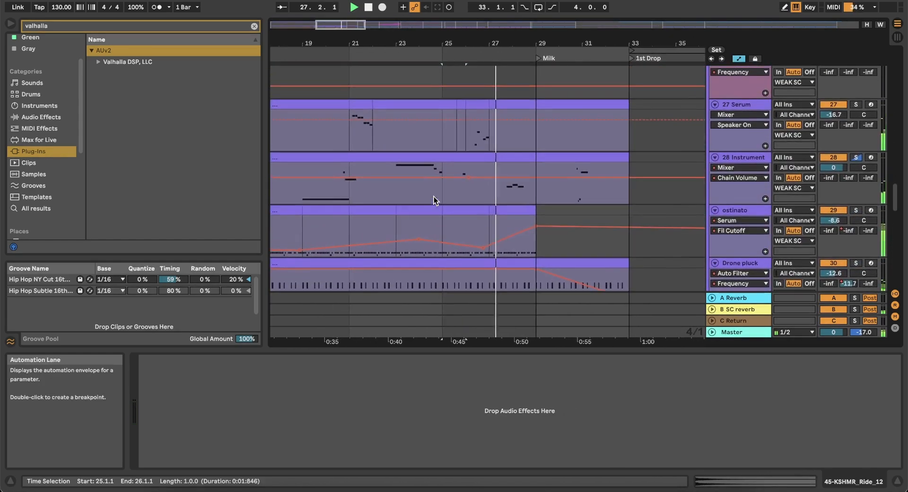
left_click(480, 105)
key("space")
key("space")
left_click(774, 483)
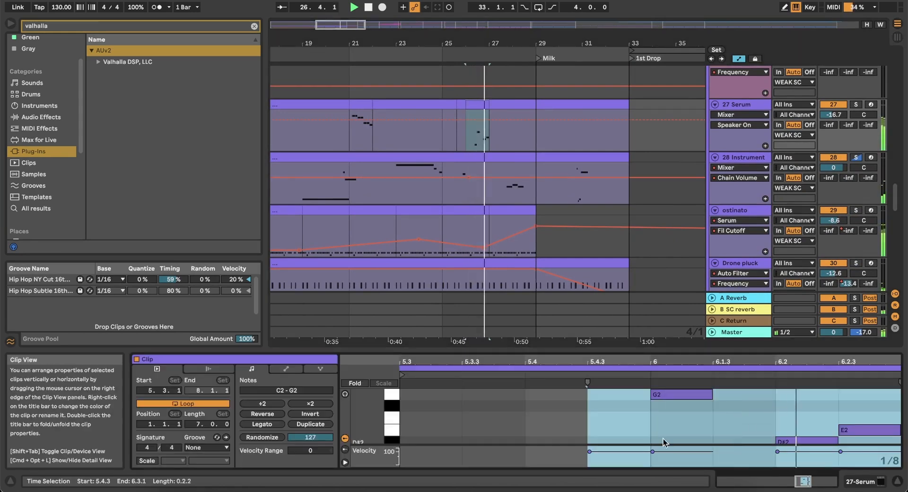
left_click(583, 419)
Rename the 27 Serum track as "HArmony" and bring it into view in the Session mixer during playback
left_click(744, 105)
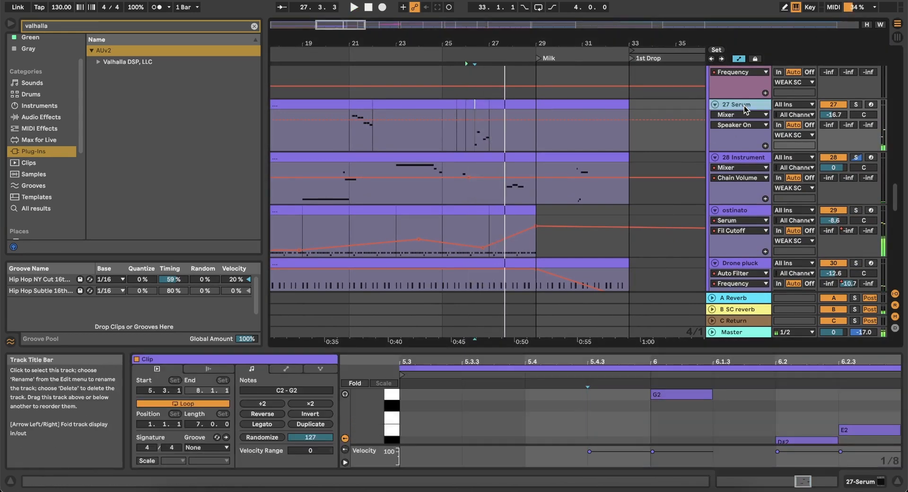
key("super+r")
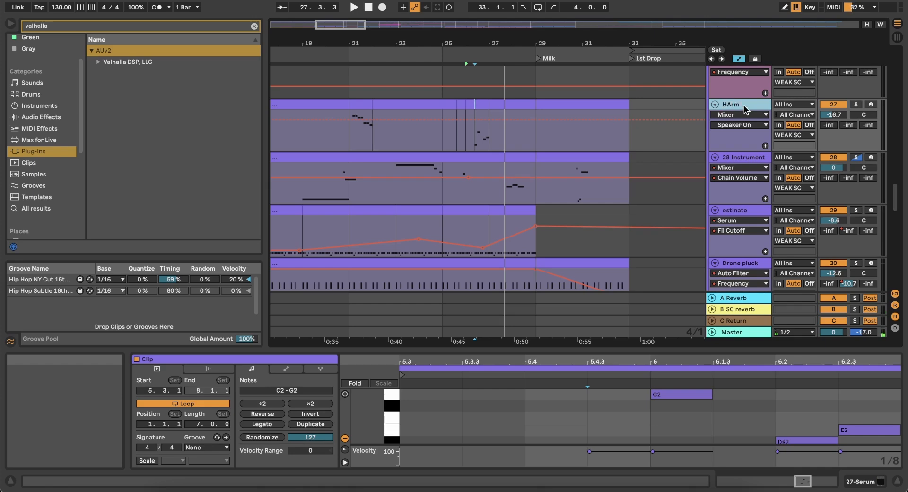
key("Tab")
scroll(569, 170, "left", 15)
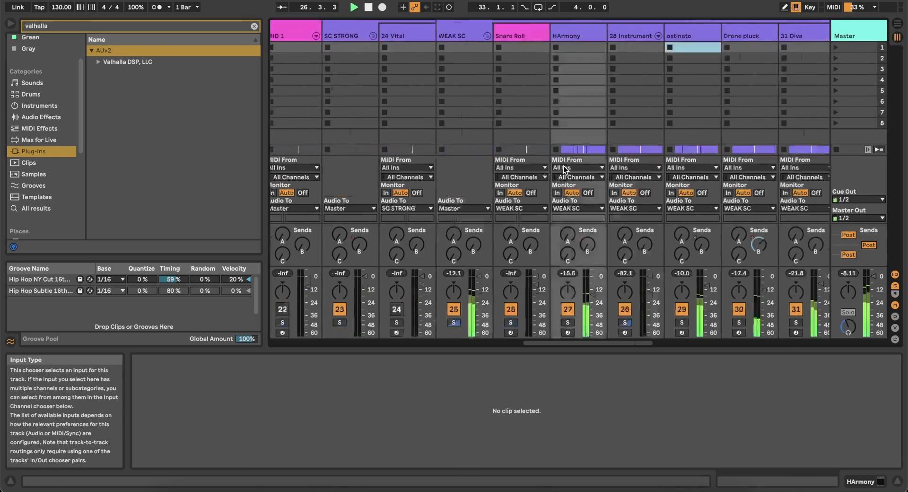
scroll(563, 170, "right", 3)
scroll(563, 165, "right", 1)
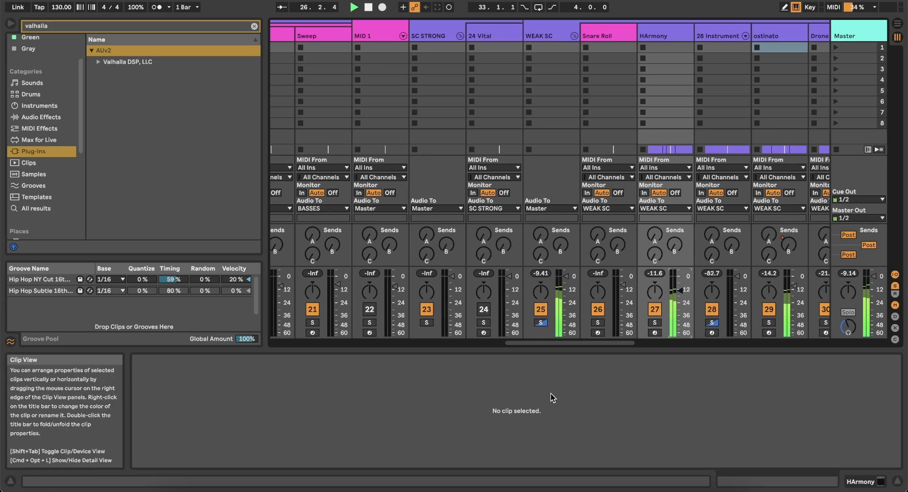
Find EQ Eight among the audio effects, load it onto the HArmony track, and restart playback
left_click(61, 26)
type("eq")
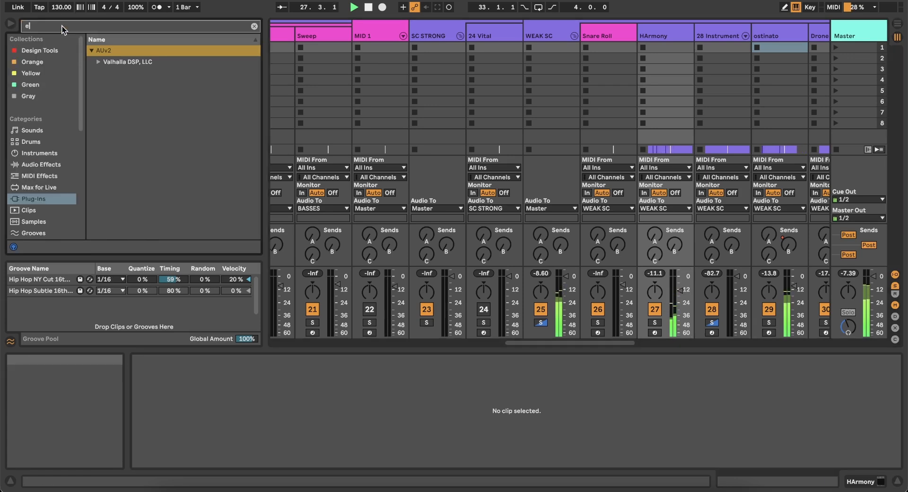
left_click(33, 164)
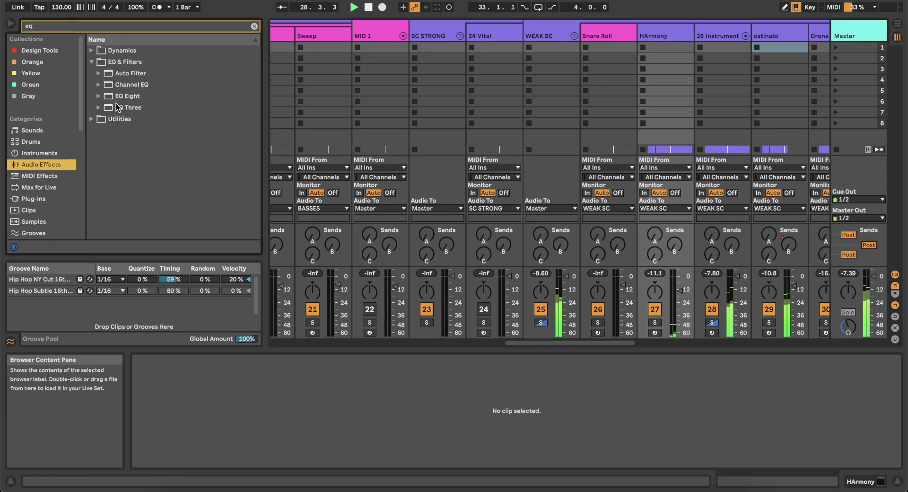
double_click(128, 96)
key("space")
key("space")
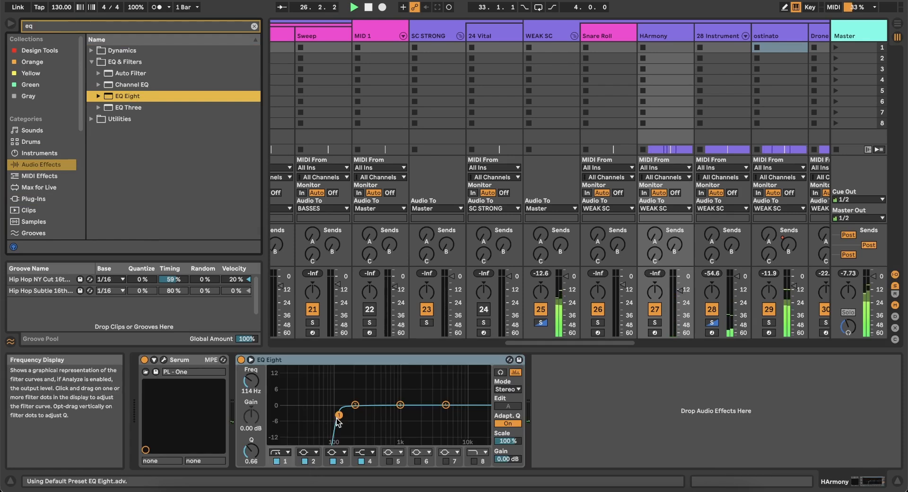
Shape HArmony's EQ Eight with a low cut near 124 Hz and dips of -1.86 dB at 310 Hz (Q 2.03) and -1.12 dB at 861 Hz
left_click_drag(339, 414, 342, 423)
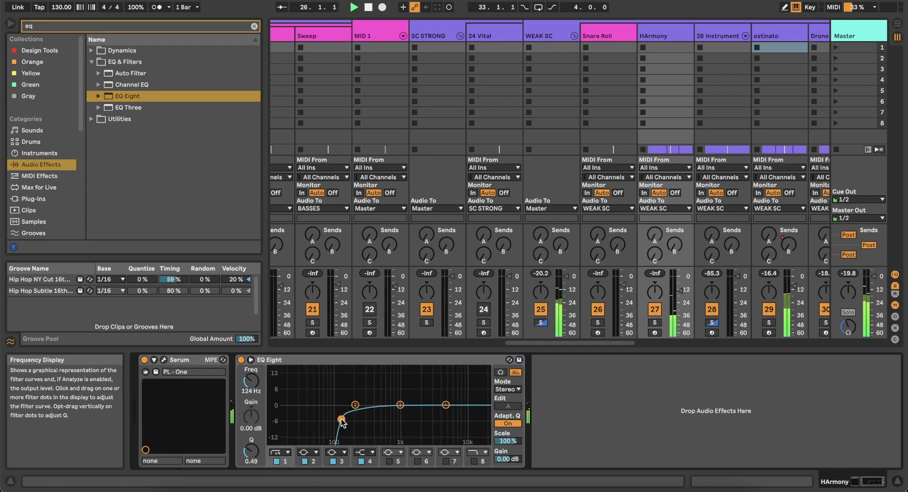
left_click_drag(400, 405, 397, 409)
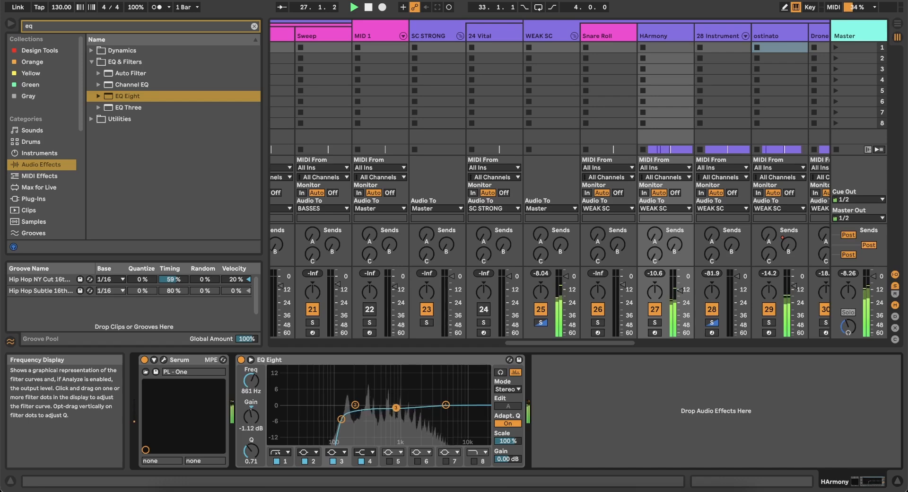
left_click_drag(341, 419, 367, 410)
left_click_drag(255, 452, 255, 433)
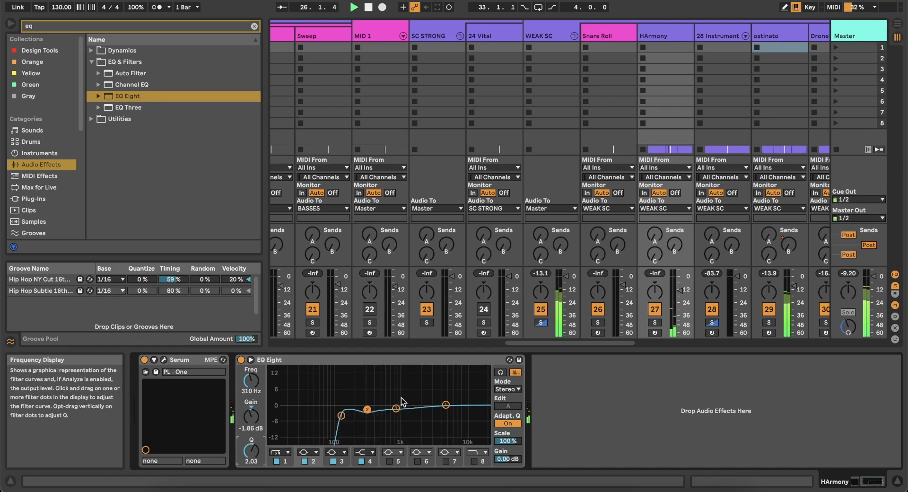
key("space")
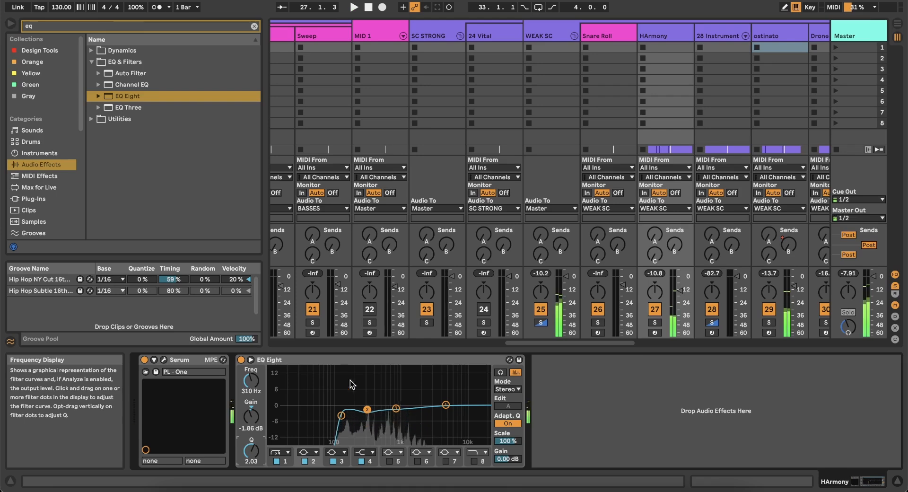
Insert FabFilter Saturn between Serum and EQ Eight on the HArmony track and set its style to Clean Tape
left_click(138, 26)
type("saturn")
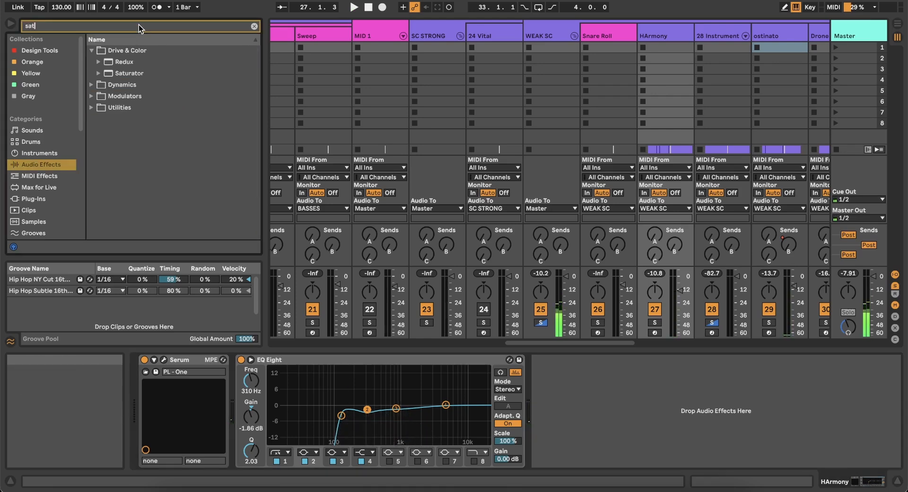
left_click(38, 198)
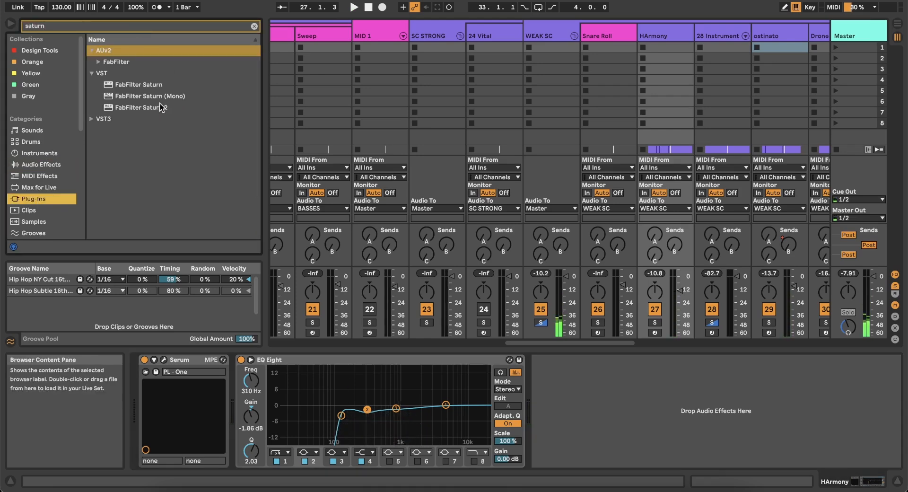
left_click_drag(149, 86, 235, 411)
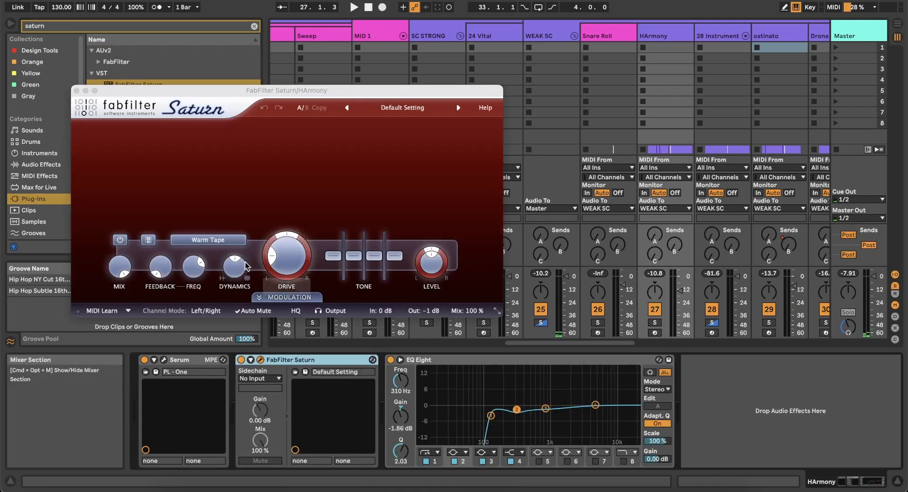
left_click(205, 241)
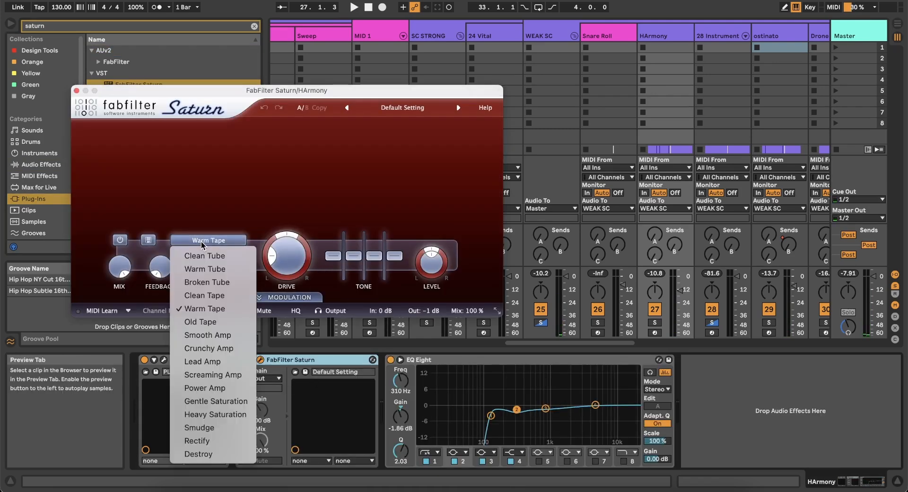
left_click(212, 295)
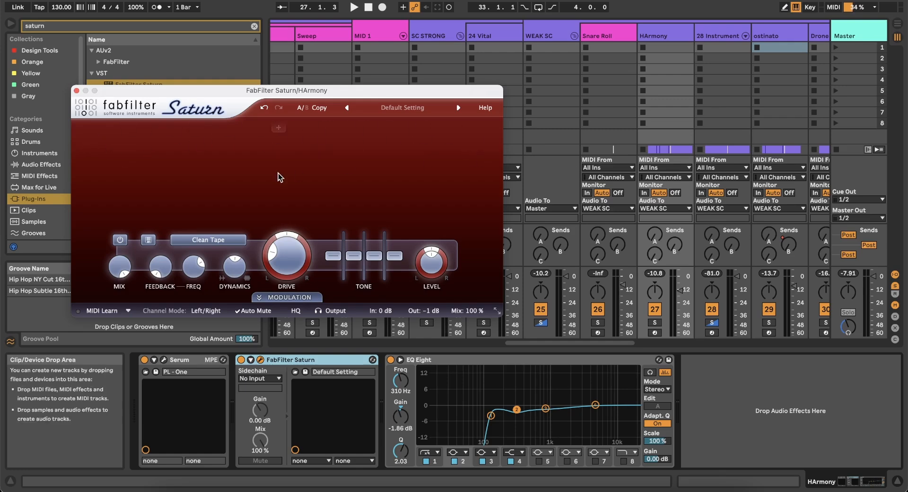
Compare the HArmony passage with FabFilter Saturn bypassed and switched back on
left_click(240, 359)
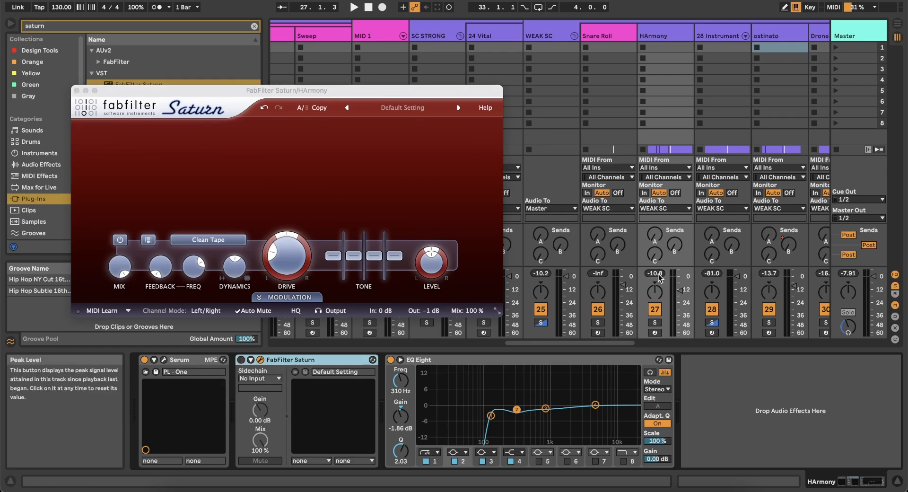
key("space")
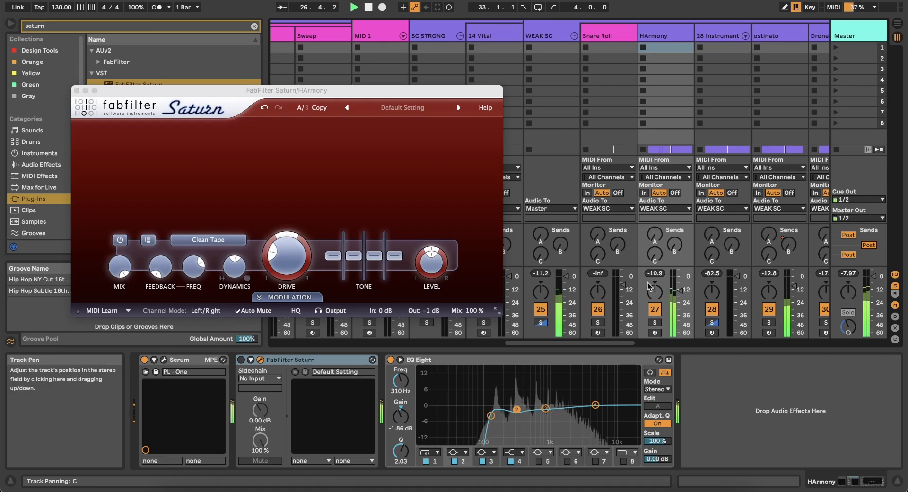
key("space")
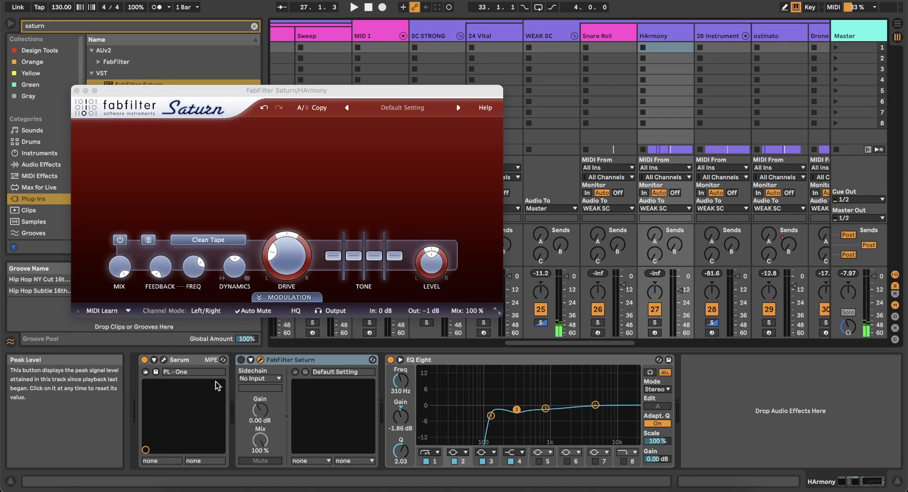
left_click(241, 359)
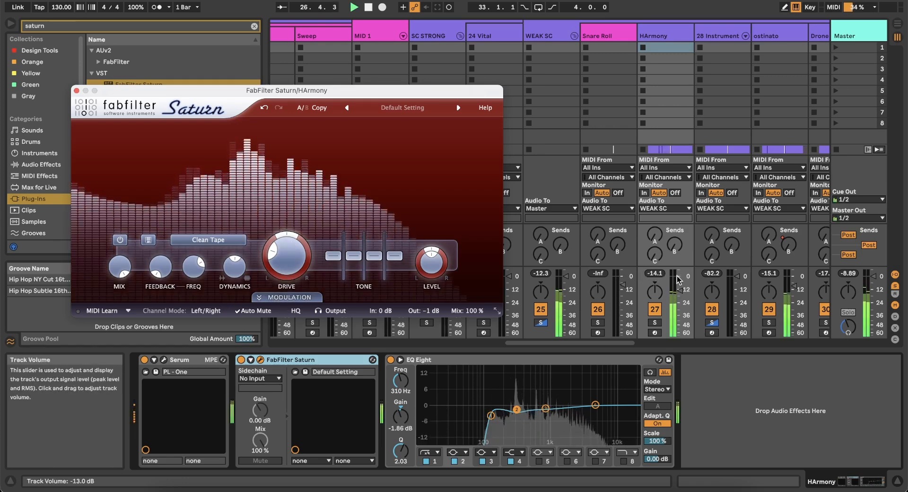
Solo HArmony, raise its track volume to -9.7 dB, and unsolo it to hear the full mix
left_click(655, 322)
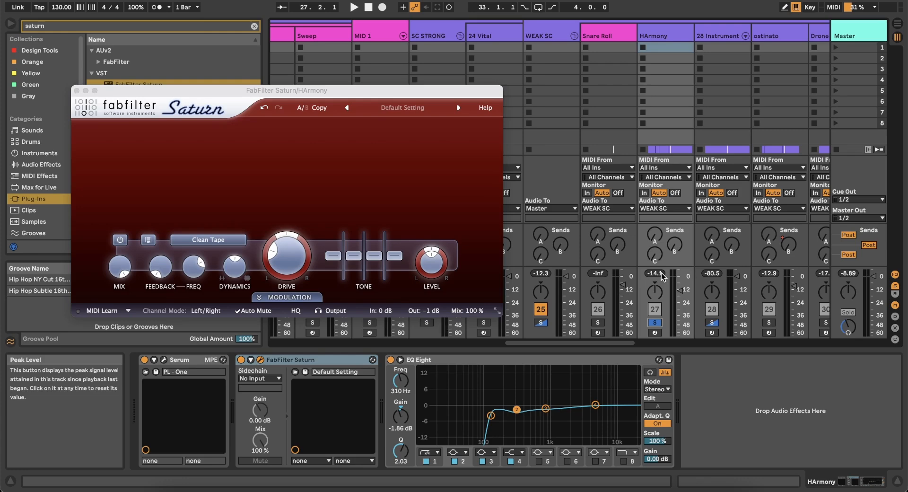
left_click(680, 291)
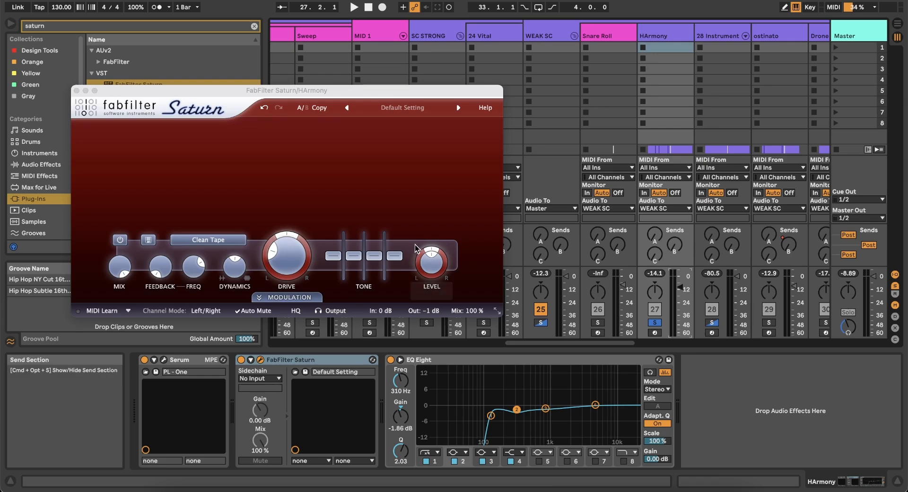
left_click(655, 321)
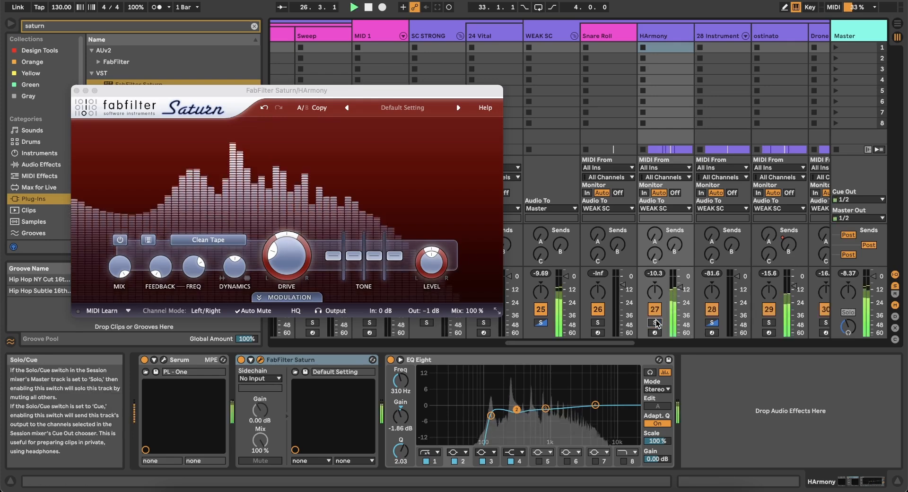
Close Saturn, shift EQ Eight's band 4 to about 1.67 kHz at -0.87 dB, and switch the EQ to M/S mode
left_click(76, 90)
left_click_drag(595, 404, 564, 407)
left_click(662, 389)
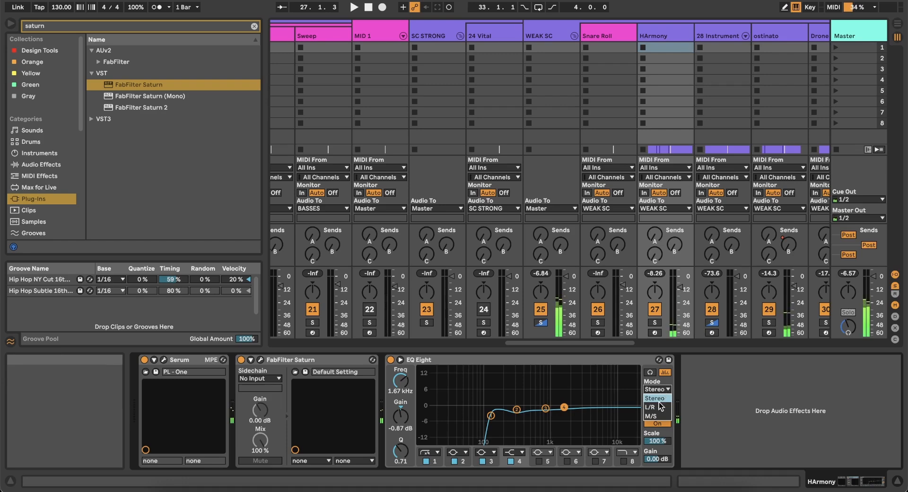
left_click(655, 416)
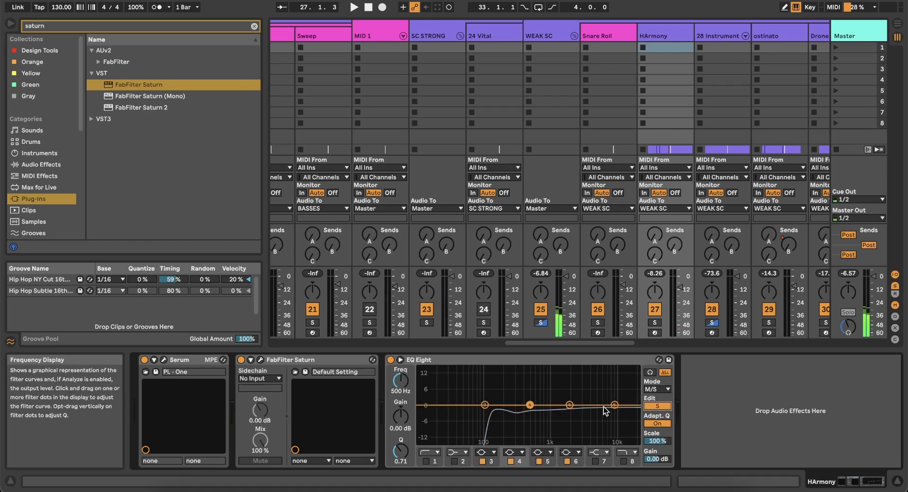
Make band 6 of the EQ's side channel a high shelf boosting about 5.83 dB at 1.04 kHz
left_click(573, 453)
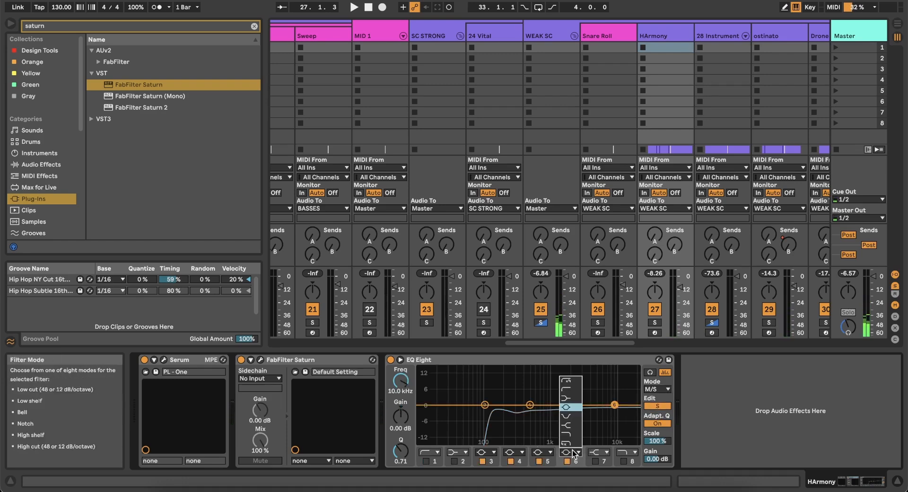
left_click(575, 427)
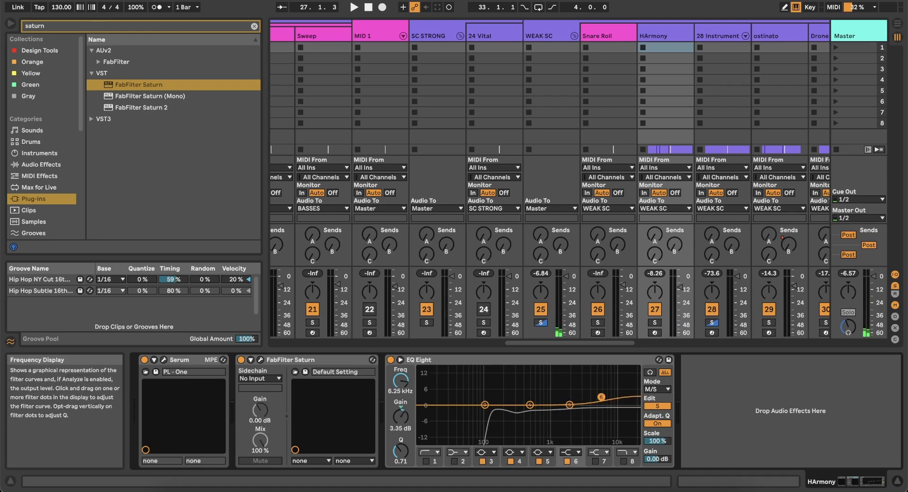
mouse_move(567, 389)
left_mouse_down()
mouse_move(560, 395)
mouse_move(539, 373)
mouse_move(530, 402)
mouse_move(522, 390)
mouse_move(543, 380)
mouse_move(551, 390)
left_mouse_up()
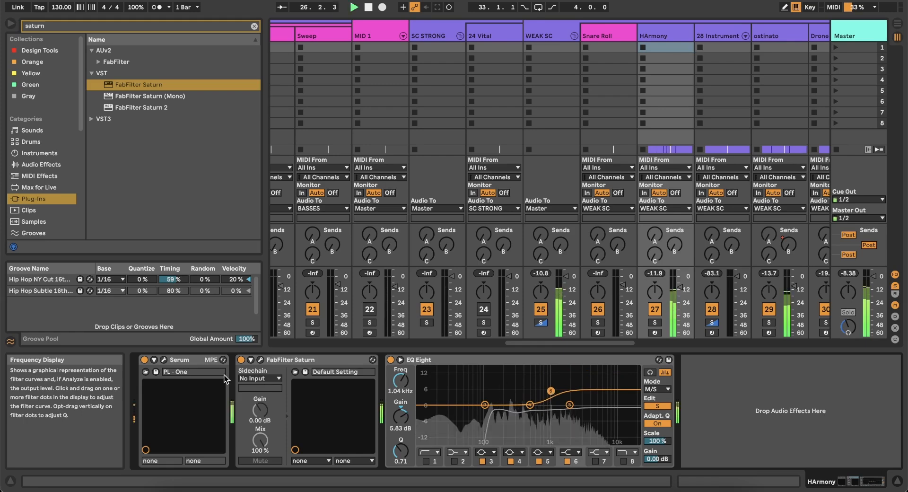
Reduce oscillator B's unison to 3 voices in HArmony's Serum, adjust the filter cutoff during playback, and close the synth
left_click(164, 359)
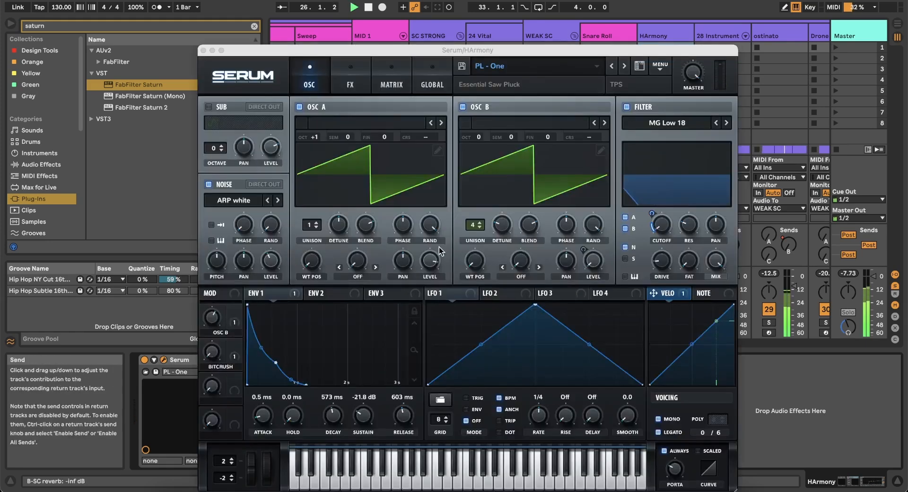
mouse_move(472, 226)
left_mouse_down()
mouse_move(473, 198)
mouse_move(467, 232)
left_mouse_up()
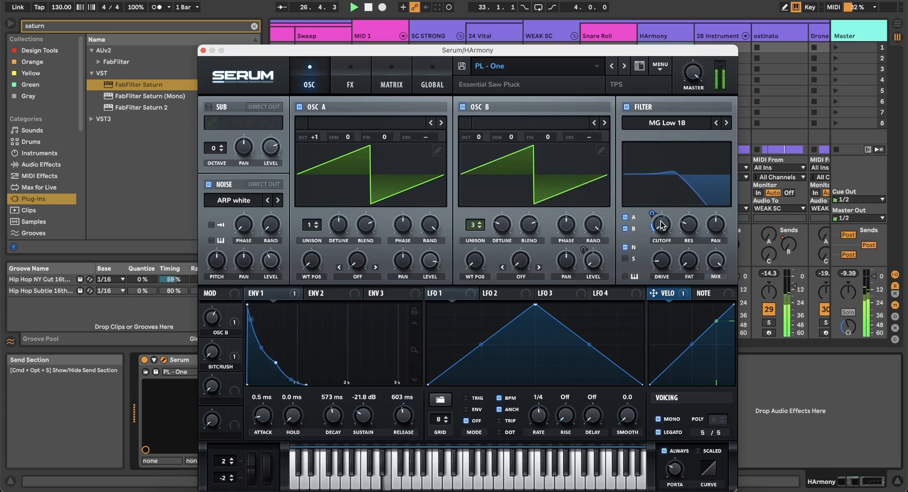
mouse_move(661, 229)
left_mouse_down()
mouse_move(658, 196)
mouse_move(655, 221)
left_mouse_up()
key("space")
key("space")
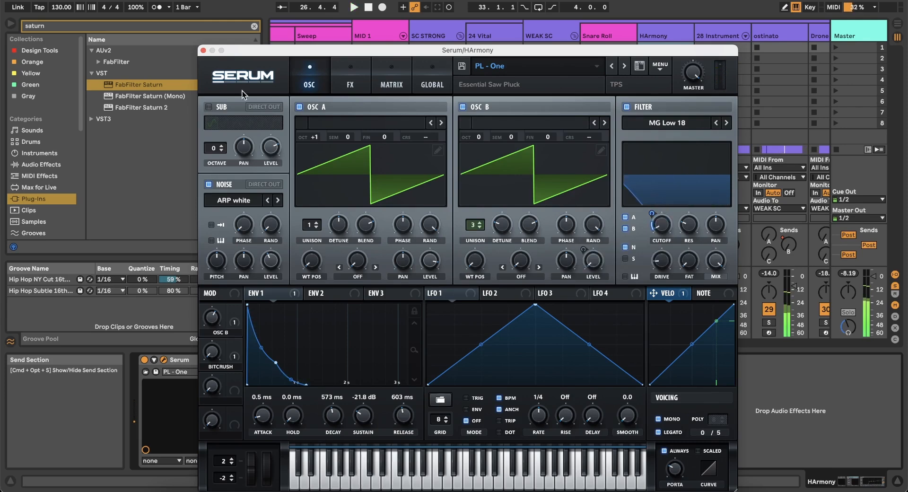
left_click(203, 50)
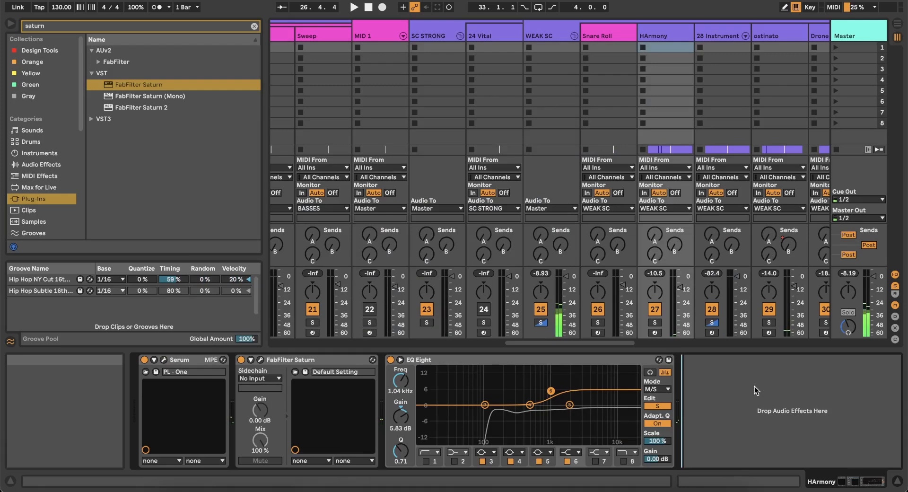
In the arrangement, raise HArmony's Fil Cutoff automation to about 0.56 just before bar 27 and ramp it down shortly after bar 27
key("Tab")
scroll(482, 212, "left", 2)
scroll(492, 203, "up", 1)
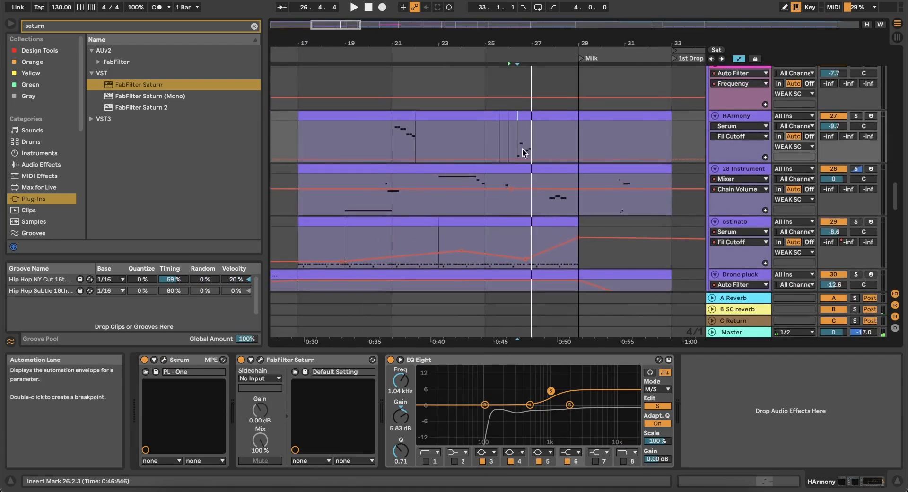
scroll(527, 144, "up", 5)
scroll(527, 143, "up", 3)
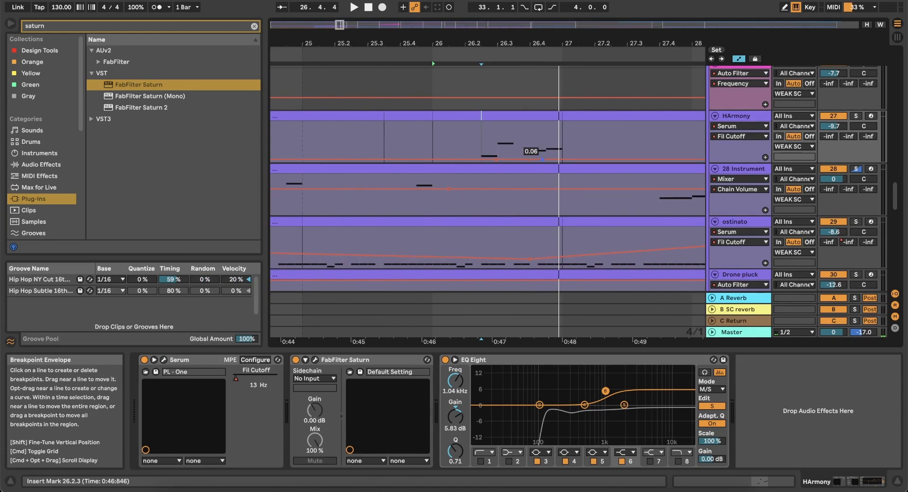
left_click_drag(542, 158, 546, 138)
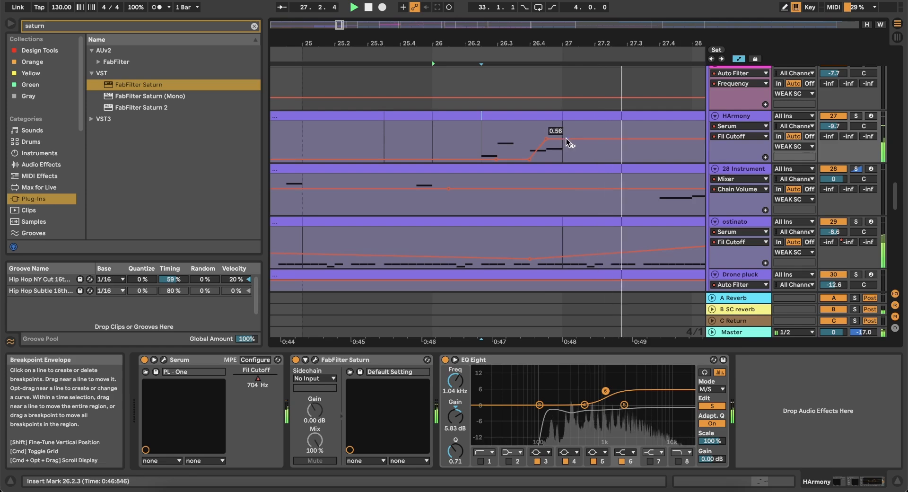
left_click_drag(589, 139, 590, 150)
Play the arrangement from bar 25 to hear the cutoff automation on the HArmony notes
key("super+space")
left_click(511, 146)
key("space")
key("space")
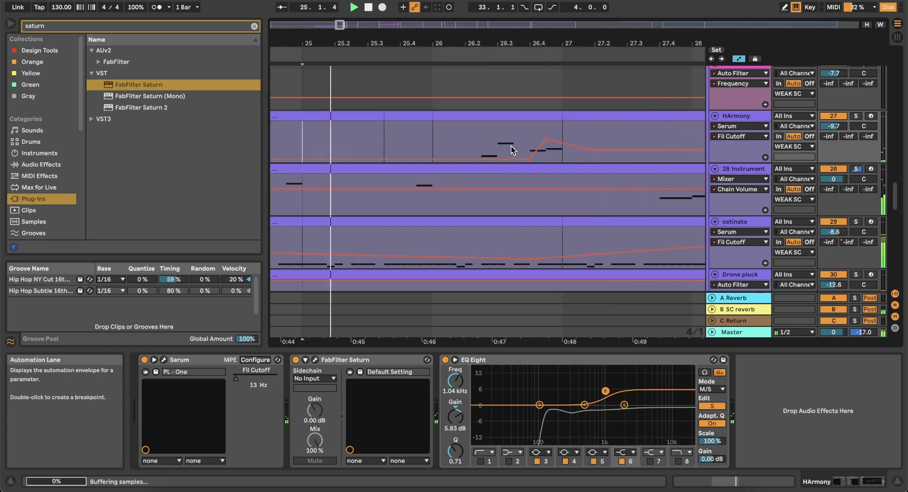
Play from bar 21 and raise HArmony's Fil Cutoff automation from there to about 0.16 at bar 22
scroll(459, 140, "down", 5)
scroll(448, 140, "left", 5)
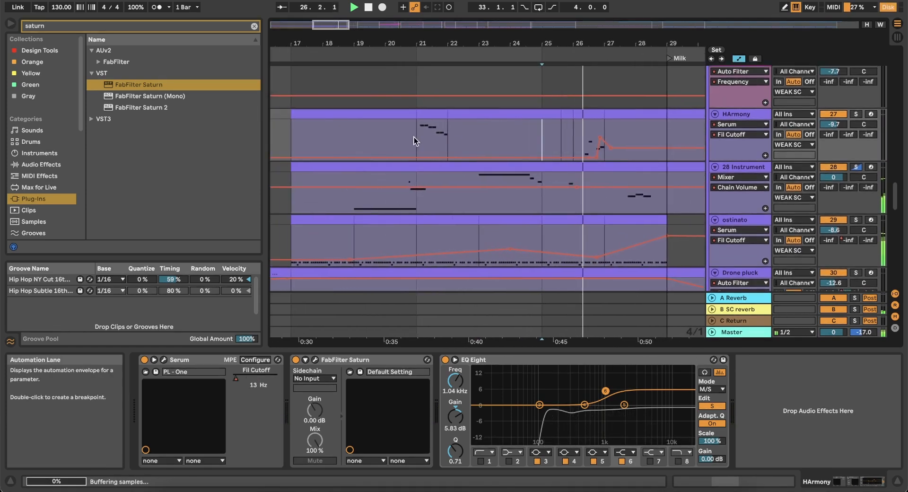
left_click(413, 137)
key("space")
key("space")
scroll(429, 142, "up", 3)
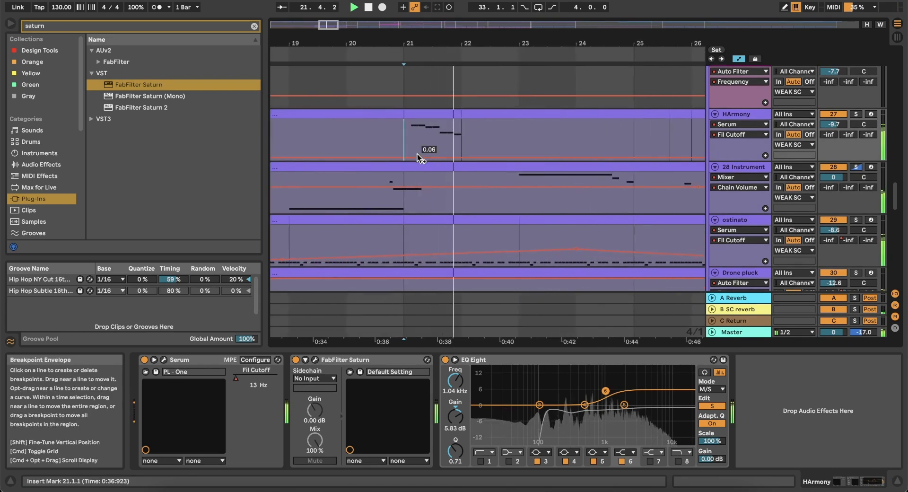
mouse_move(417, 154)
left_mouse_down()
mouse_move(432, 156)
mouse_move(409, 160)
mouse_move(416, 140)
mouse_move(461, 152)
mouse_move(404, 160)
left_mouse_up()
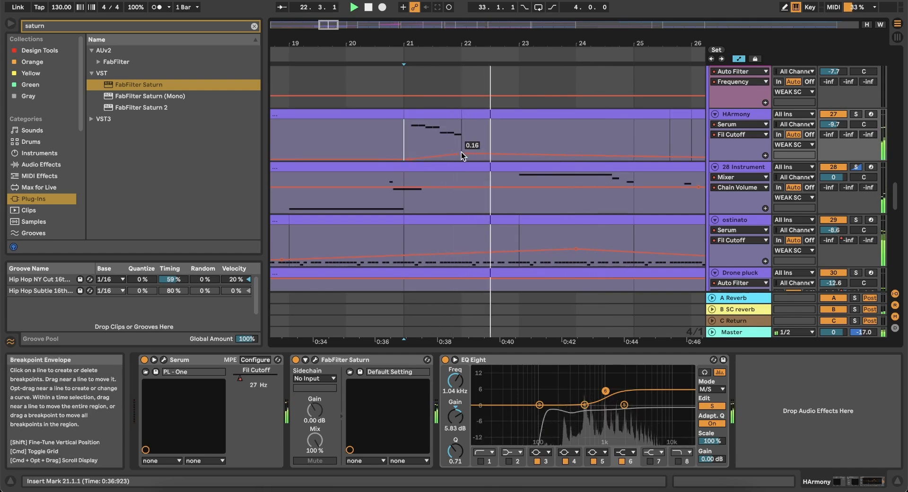
Raise HArmony's Fil Cutoff breakpoint at bar 22 further and check the automation from bar 26 to 27
left_click_drag(461, 151, 462, 146)
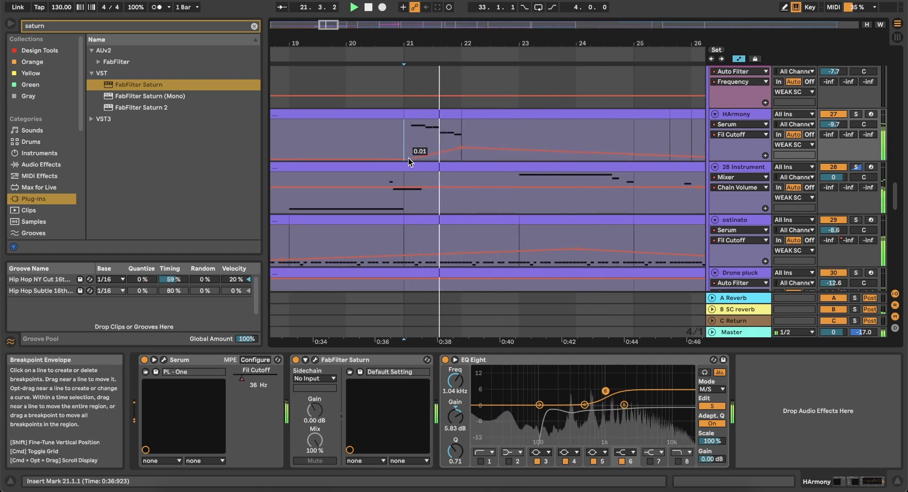
scroll(404, 157, "down", 5)
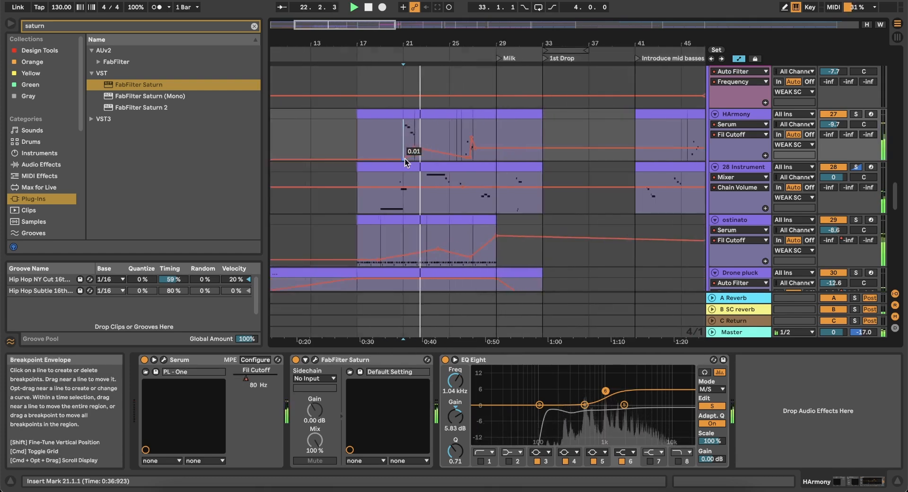
left_click(463, 132)
scroll(490, 113, "up", 5)
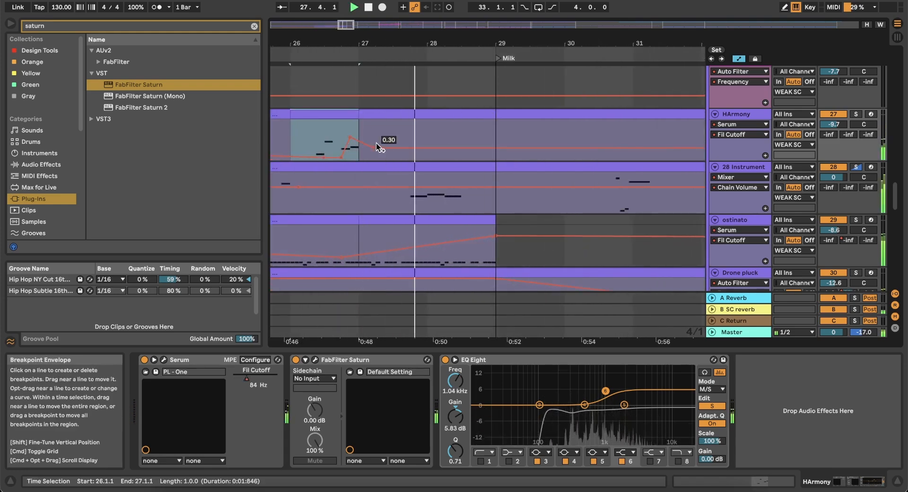
Raise HArmony's Fil Cutoff automation to about 0.68 between bars 46 and 47 and play it from bar 45
scroll(416, 132, "down", 4)
scroll(494, 129, "up", 6)
scroll(438, 132, "right", 3)
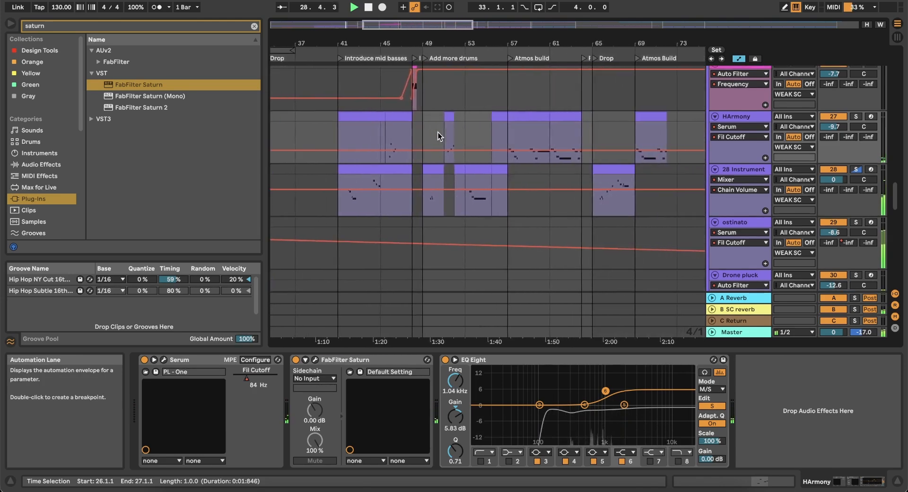
left_click(402, 150)
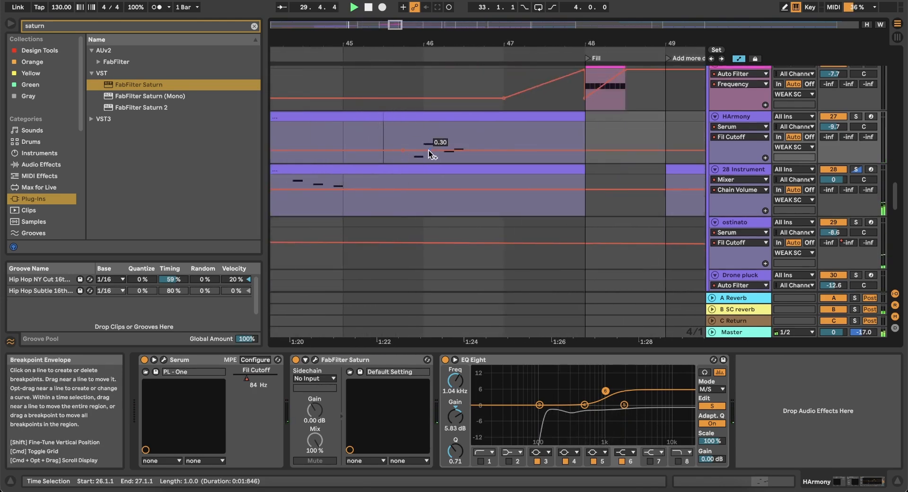
left_click_drag(428, 150, 461, 135)
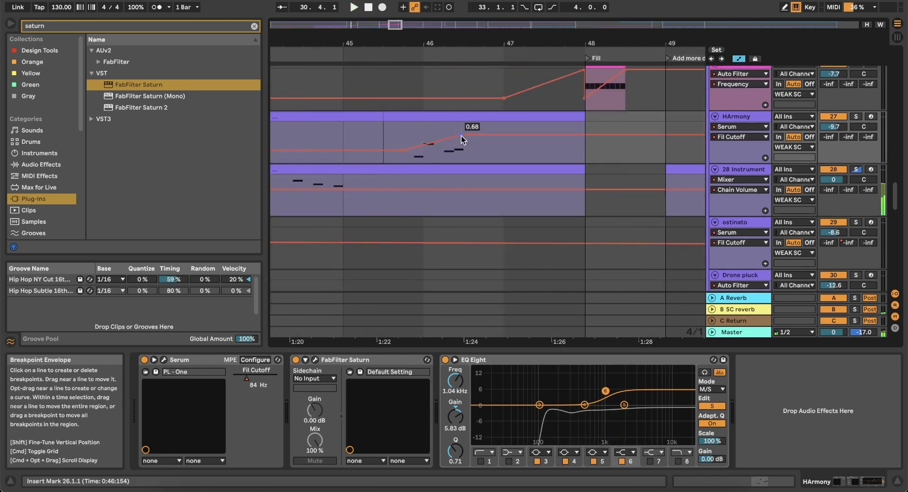
left_click(393, 128)
key("space")
key("space")
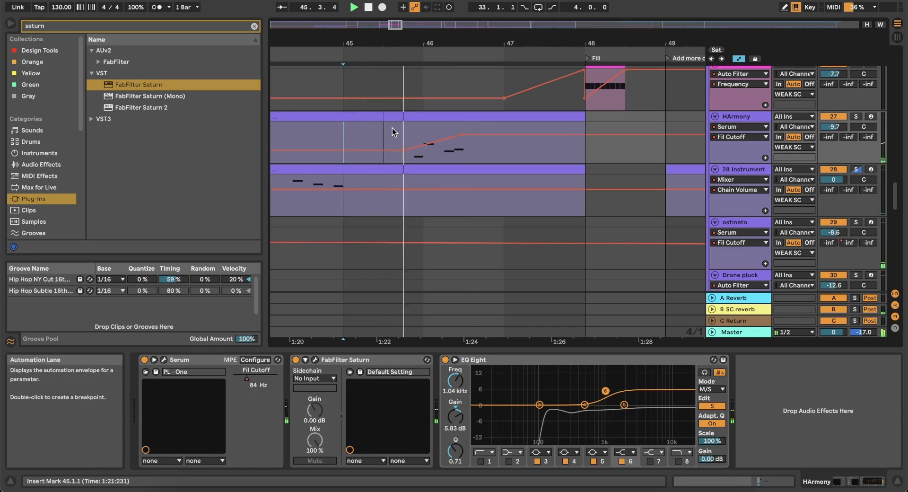
Lower and delay the start of HArmony's cutoff rise at bar 46, and ramp it back down just before bar 47
left_click_drag(404, 150, 437, 162)
key("super+space")
left_click(357, 67)
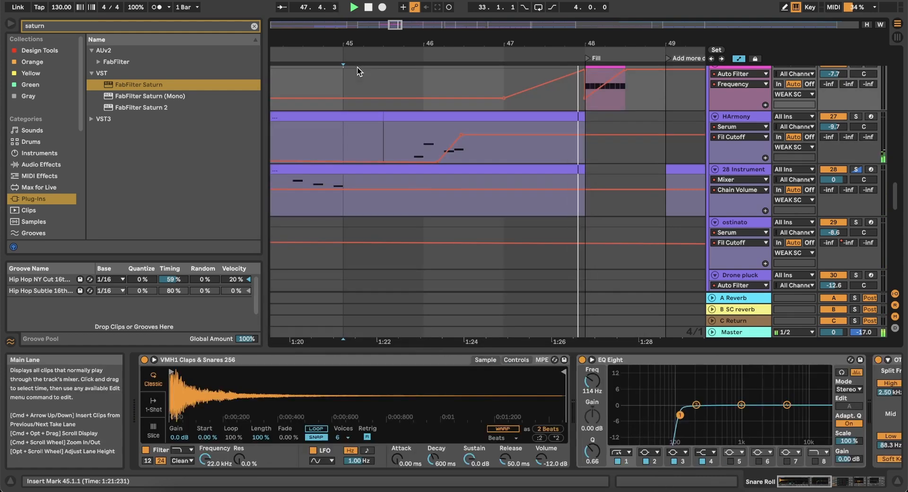
left_click_drag(437, 161, 433, 155)
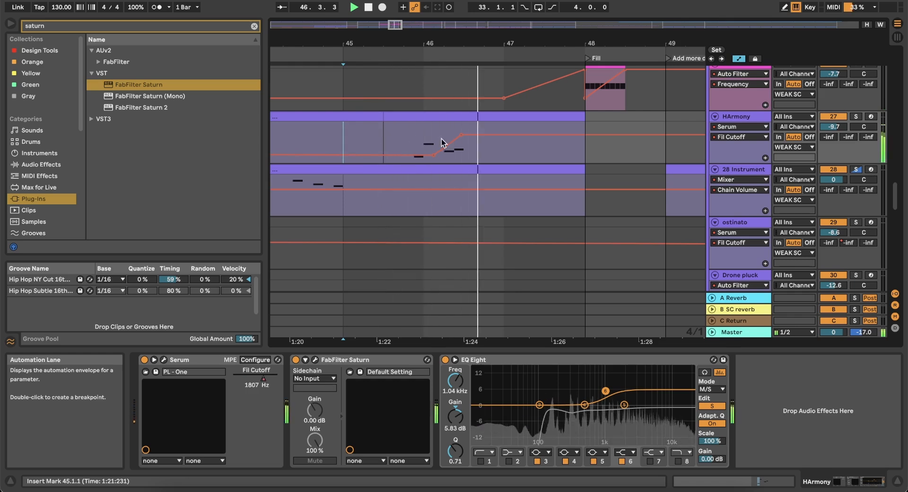
left_click_drag(478, 134, 498, 150)
Play HArmony's short clip from bar 51, dipping its Fil Cutoff automation to about 0.13 and raising it again at bar 52
scroll(496, 149, "right", 7)
scroll(495, 148, "down", 5)
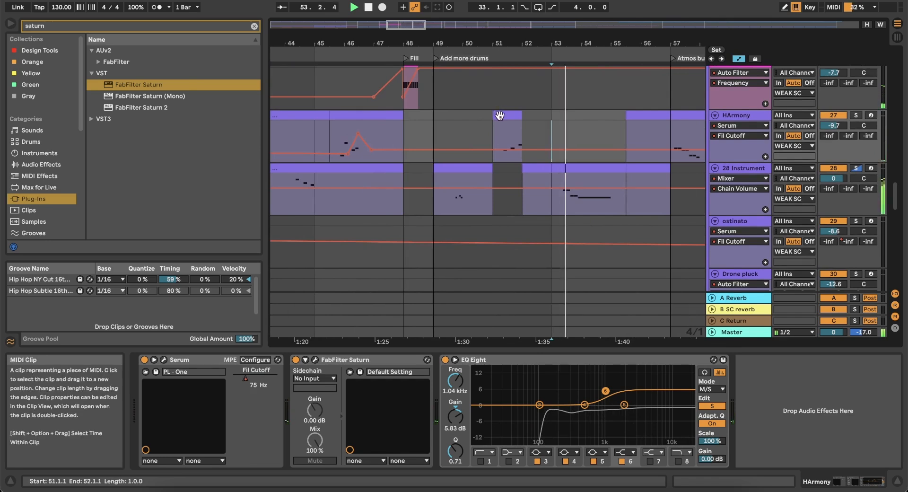
left_click(499, 115)
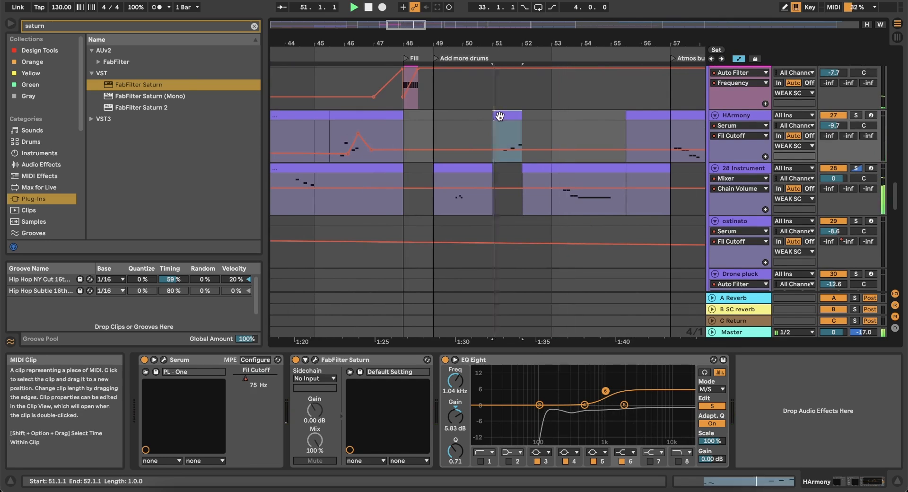
left_click(503, 154)
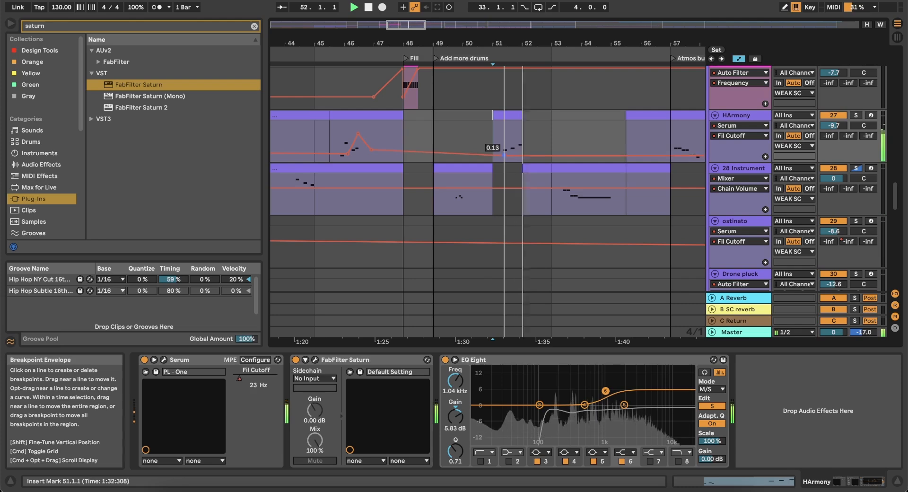
left_click(504, 156)
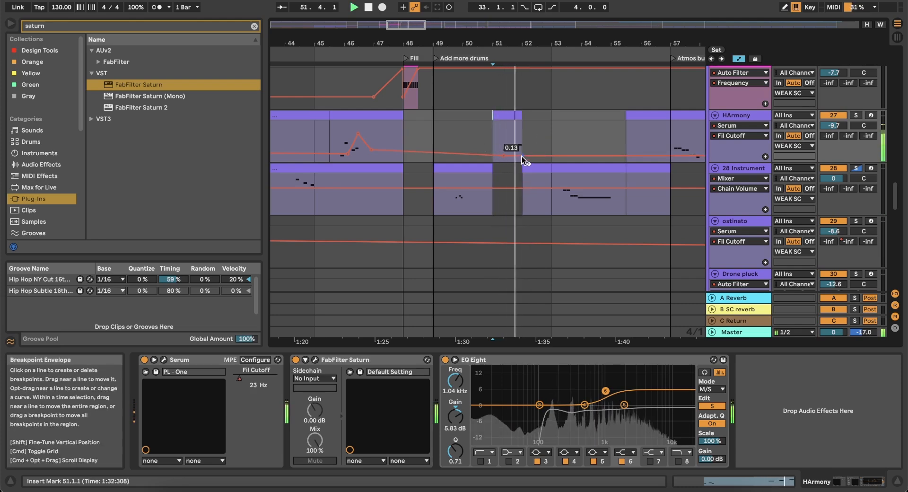
Play HArmony from the Atmos build at bar 57 and lower its track volume to -12 dB
scroll(523, 149, "right", 5)
scroll(523, 149, "down", 1)
scroll(523, 149, "right", 2)
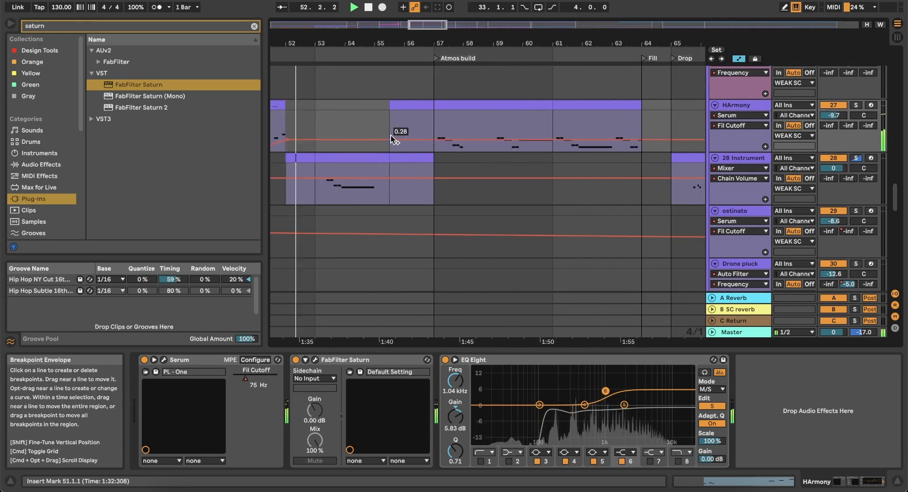
left_click(435, 131)
scroll(451, 129, "up", 3)
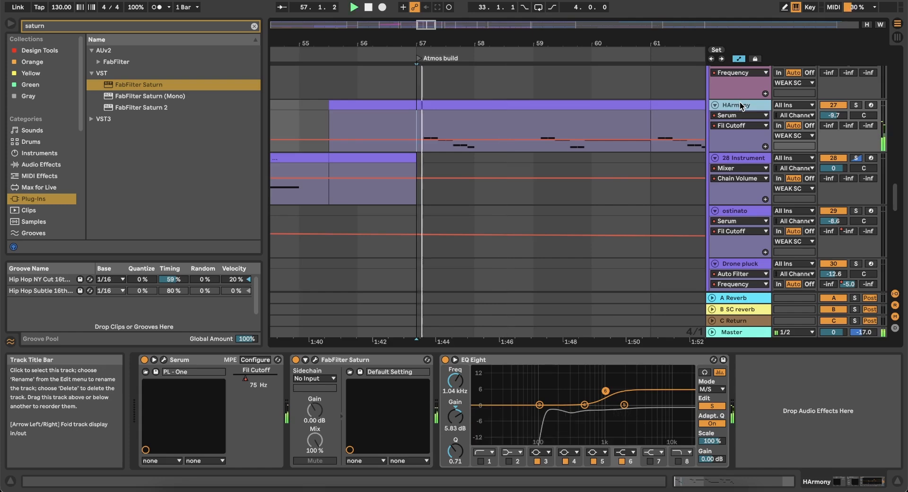
key("Tab")
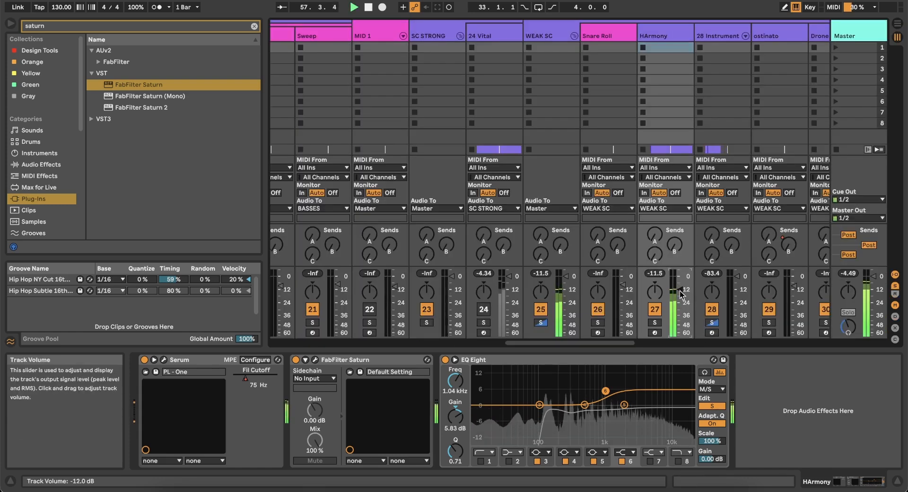
key("Tab")
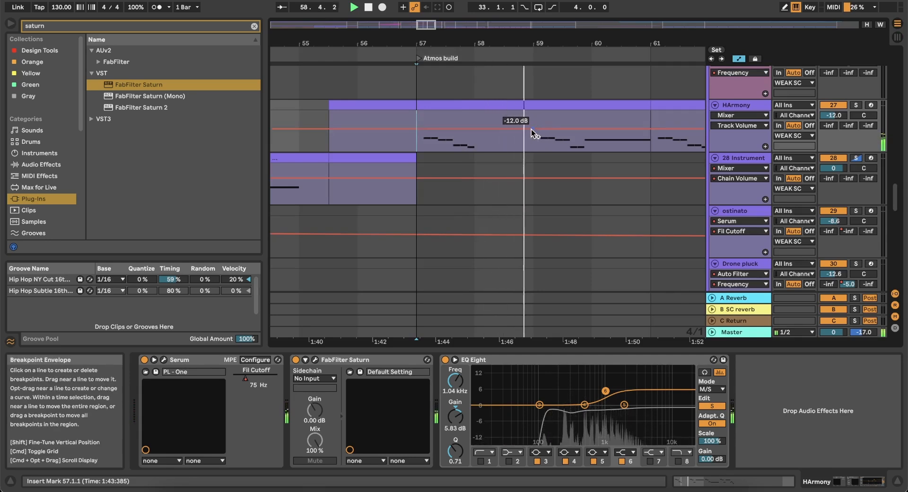
left_click_drag(555, 129, 557, 135)
key("space")
key("space")
key("super+z")
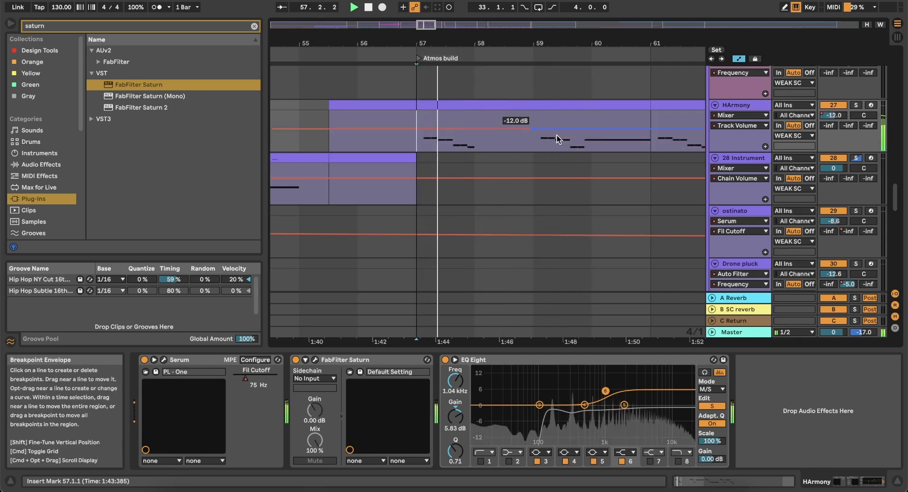
Show HArmony's Fil Cutoff automation and shape two peaks near bars 60 and 61, settling at about 0.34 past bar 62
left_click(249, 378)
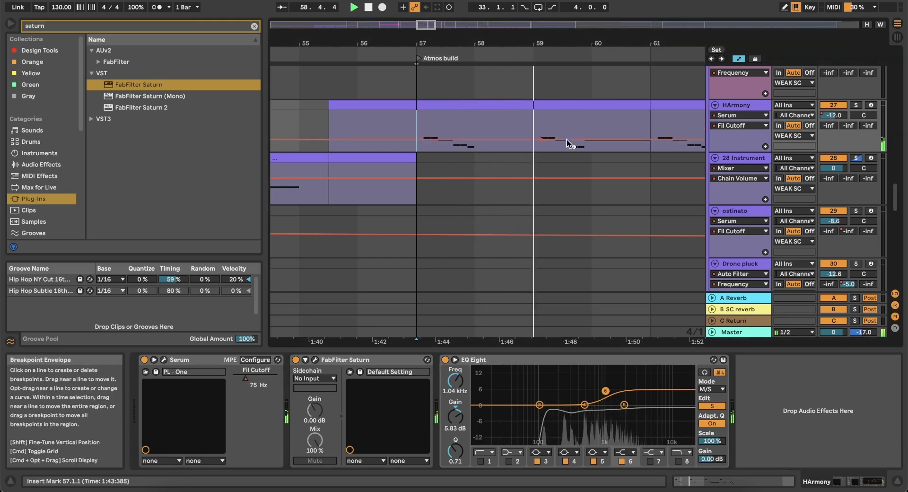
left_click_drag(568, 140, 642, 117)
key("space")
key("space")
scroll(615, 126, "right", 2)
scroll(615, 127, "down", 1)
scroll(659, 126, "right", 2)
scroll(660, 125, "down", 1)
scroll(660, 126, "right", 1)
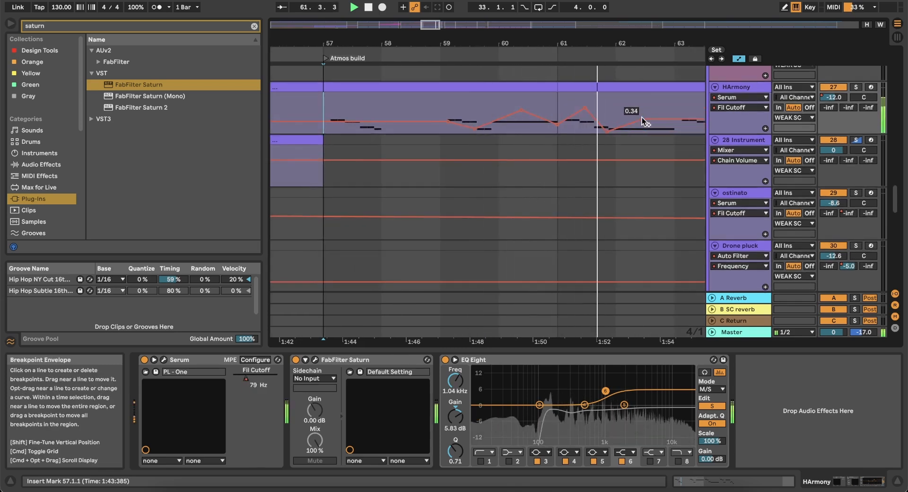
Continue HArmony's Fil Cutoff movement from bar 63 and drop it at the clip's end at bar 64
scroll(642, 117, "right", 4)
scroll(642, 117, "down", 1)
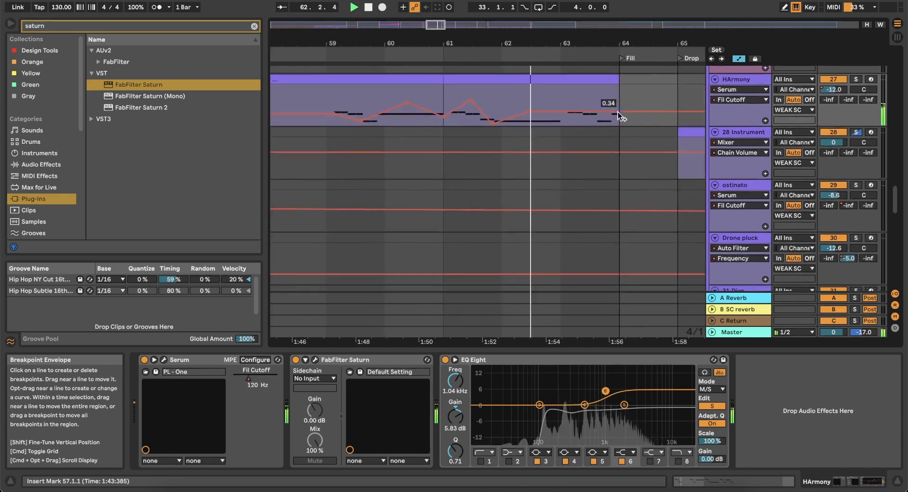
left_click(572, 113)
left_click_drag(603, 112, 623, 120)
Add a Fil Cutoff rise over HArmony's clip from bar 69 to 72, falling to about 0.19, and play the clip
scroll(617, 120, "down", 5)
scroll(616, 120, "right", 4)
scroll(617, 120, "up", 1)
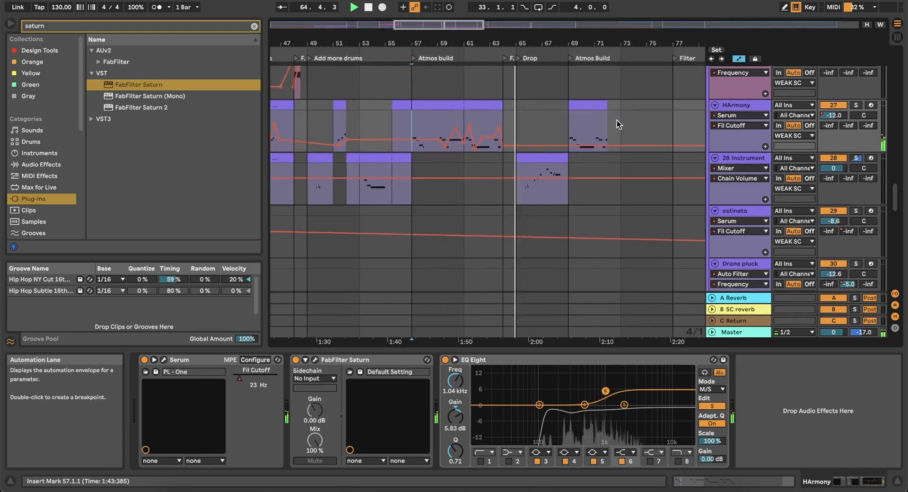
left_click(568, 144)
left_click_drag(587, 145, 609, 143)
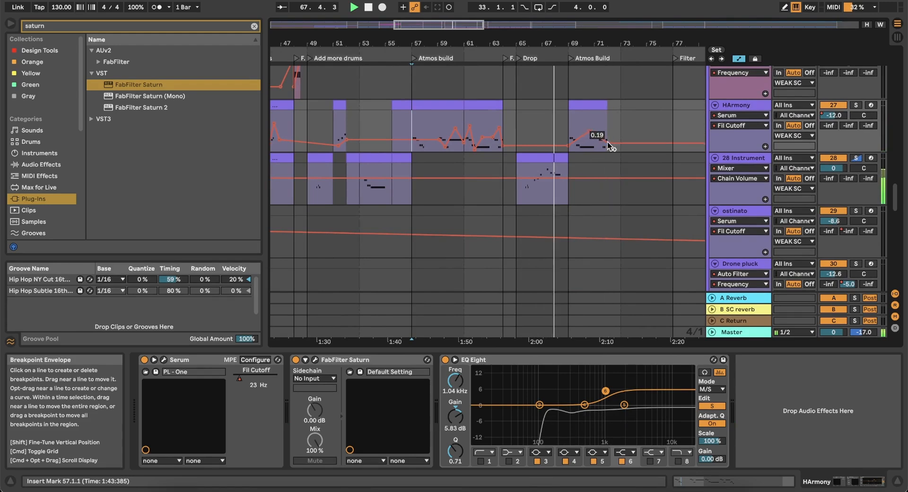
left_click(588, 107)
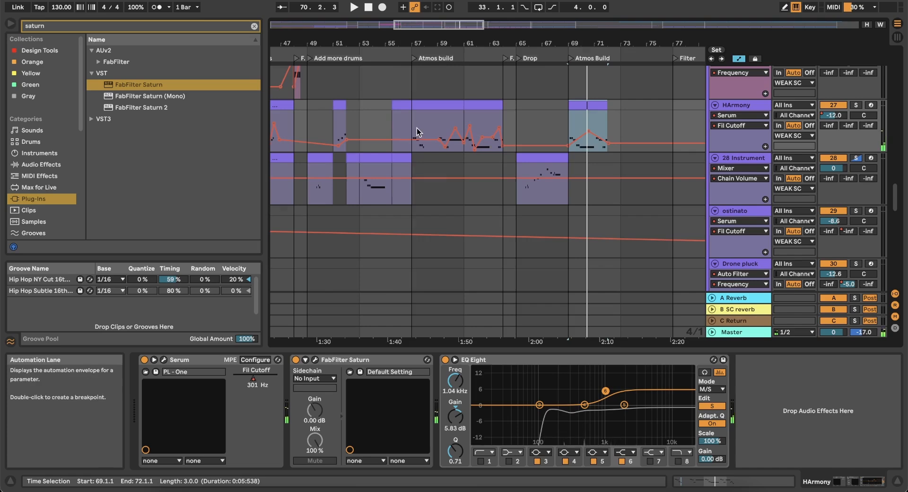
Look over the arrangement for gaps, marking bars 97 to 145 on HArmony and checking the tracks below it
key("shift+w")
scroll(302, 120, "up", 5)
scroll(302, 120, "left", 5)
scroll(303, 121, "down", 1)
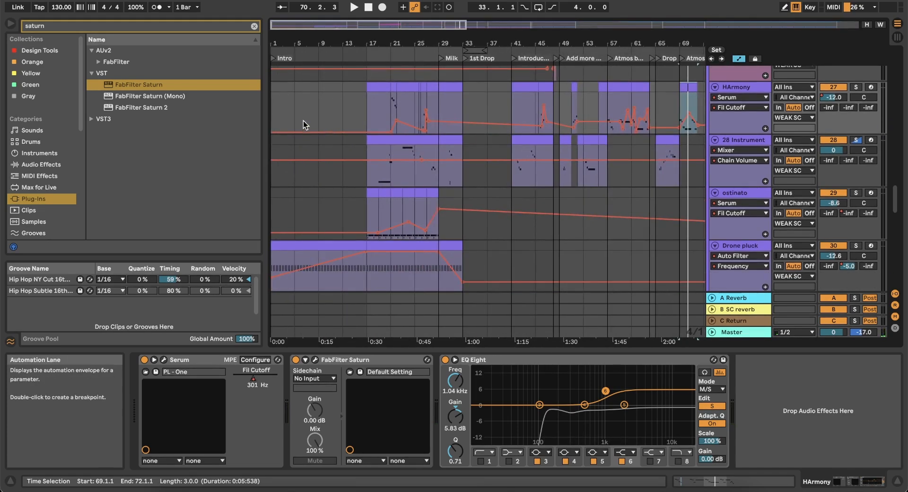
scroll(302, 122, "down", 3)
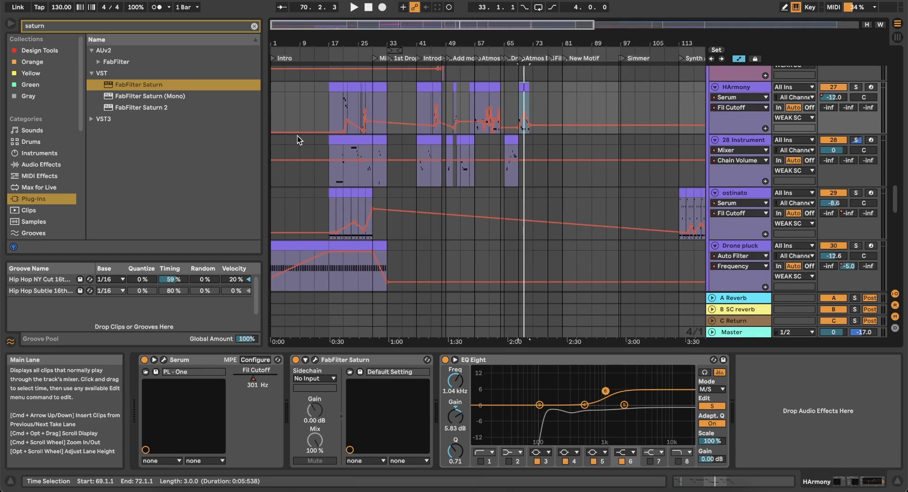
scroll(339, 149, "down", 3)
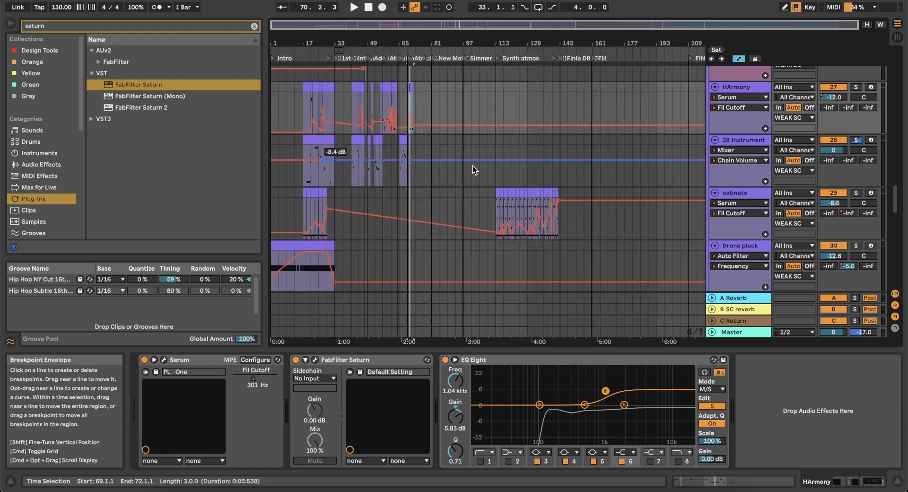
scroll(552, 120, "up", 3)
scroll(553, 120, "up", 2)
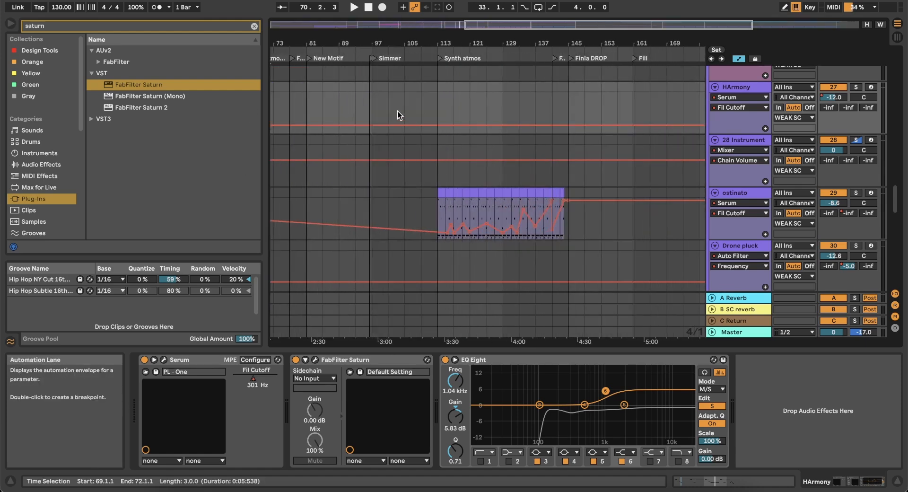
left_click_drag(368, 106, 572, 98)
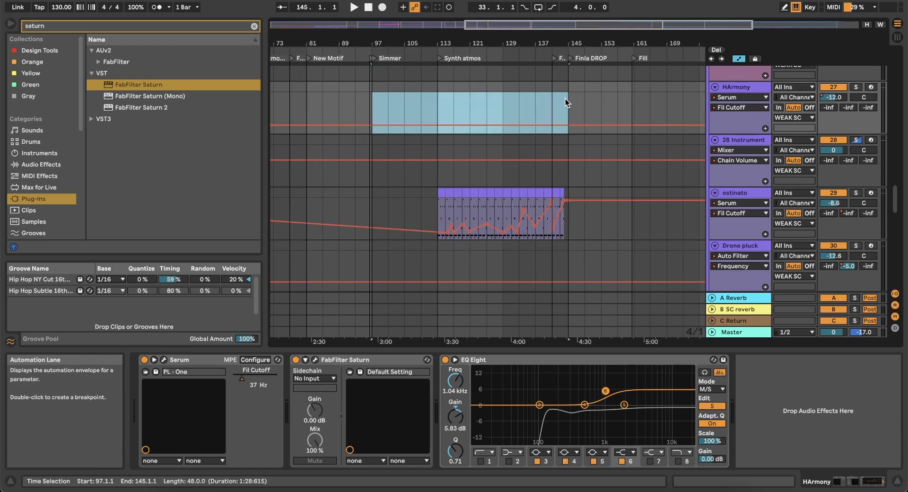
scroll(458, 148, "left", 10)
scroll(458, 148, "down", 2)
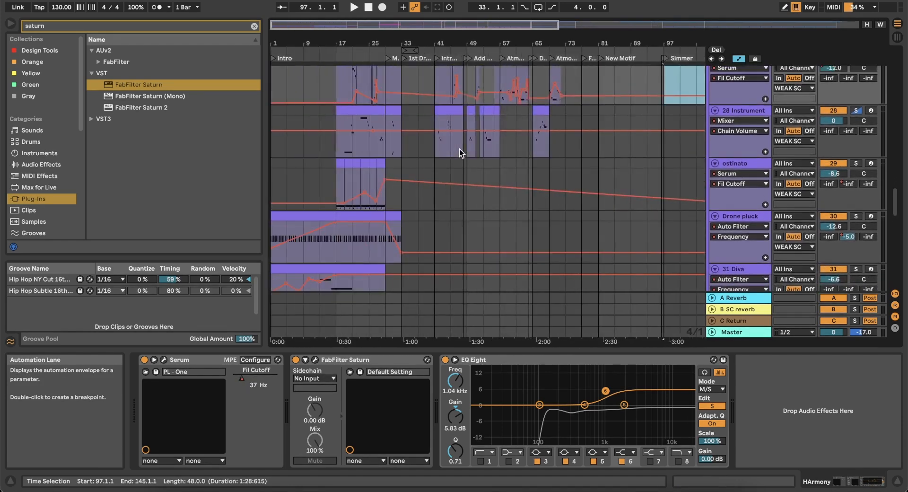
scroll(459, 148, "down", 2)
scroll(459, 148, "left", 1)
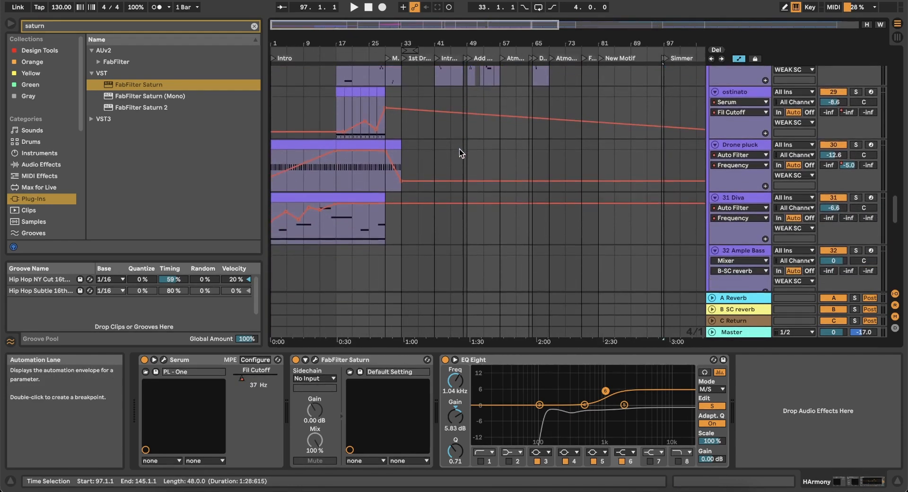
Copy 31 Diva's intro clip to bar 96.3, just before the Simmer section, and play from there
left_click(288, 196)
scroll(288, 196, "right", 10)
scroll(288, 196, "down", 1)
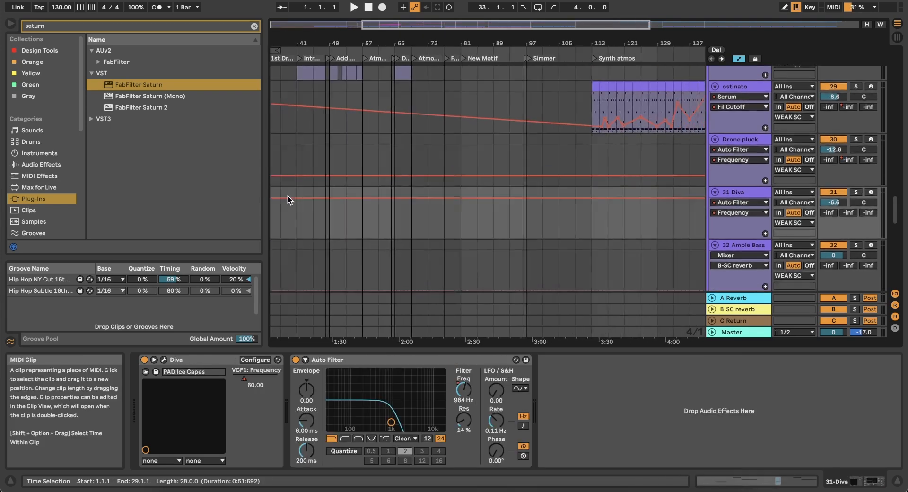
scroll(523, 219, "up", 5)
left_click(518, 222)
key("ctrl+v")
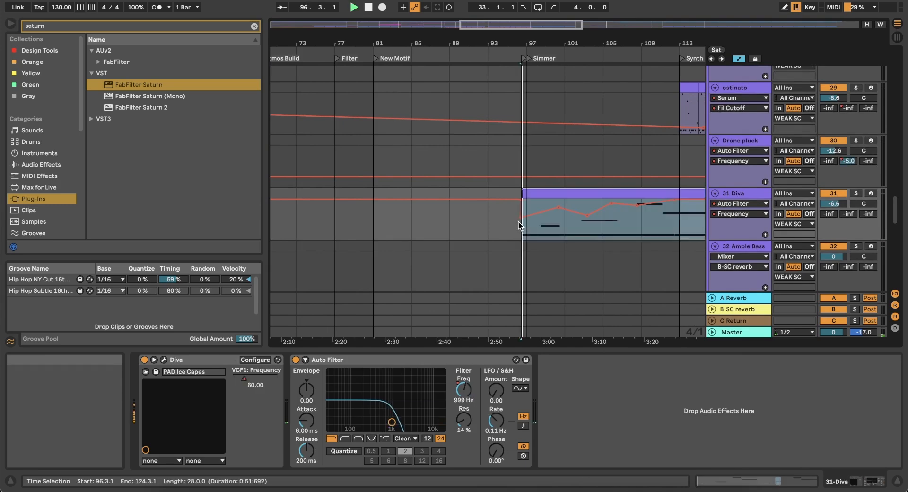
key("space")
Move the copied 31 Diva clip so that it starts at bar 97
scroll(532, 198, "down", 1)
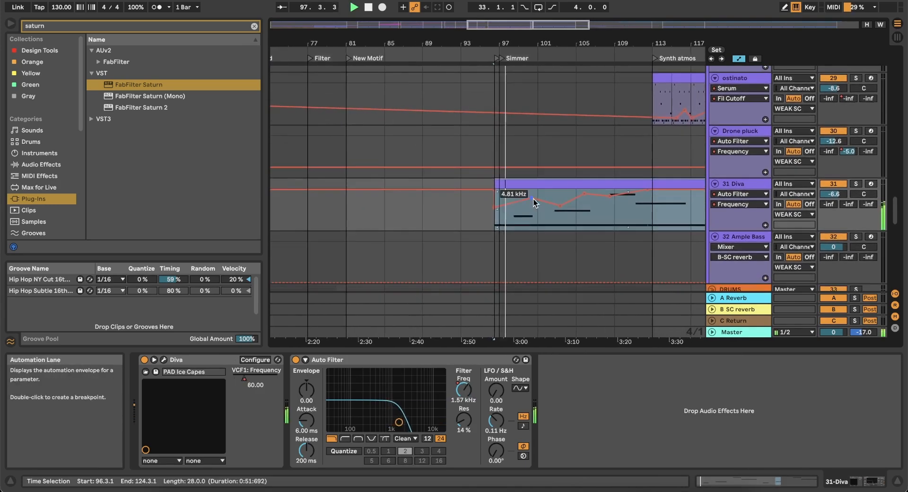
scroll(533, 197, "up", 5)
left_click_drag(451, 185, 468, 186)
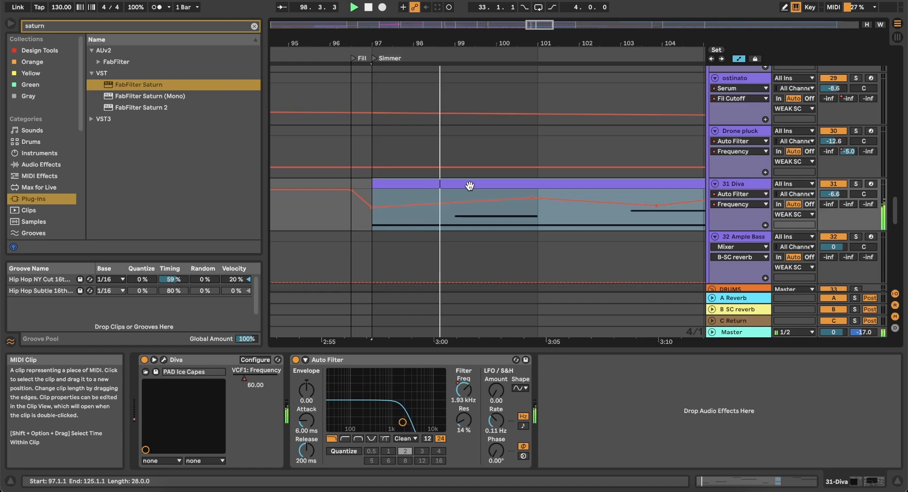
Solo the AIO - Polymerase reference track and play it from the Atmos Build at bar 69
scroll(469, 185, "down", 5)
scroll(357, 207, "left", 2)
scroll(357, 208, "down", 1)
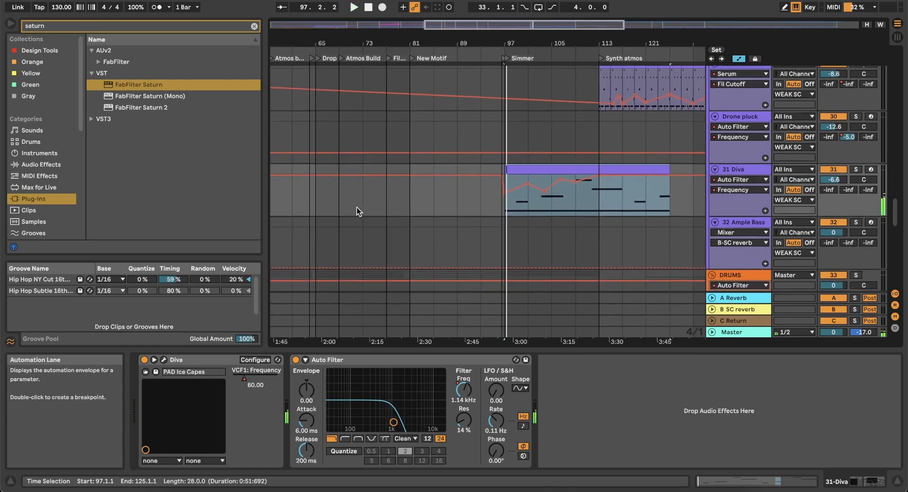
left_click(329, 202)
scroll(347, 166, "up", 6)
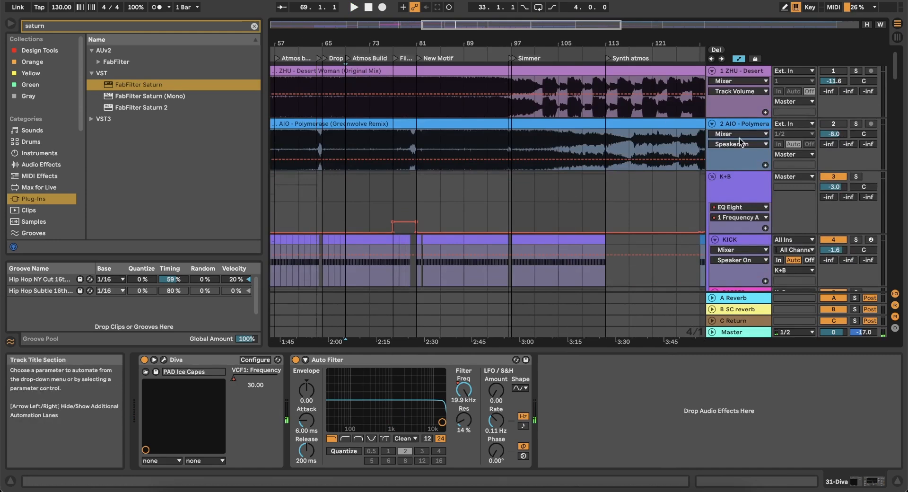
left_click(855, 124)
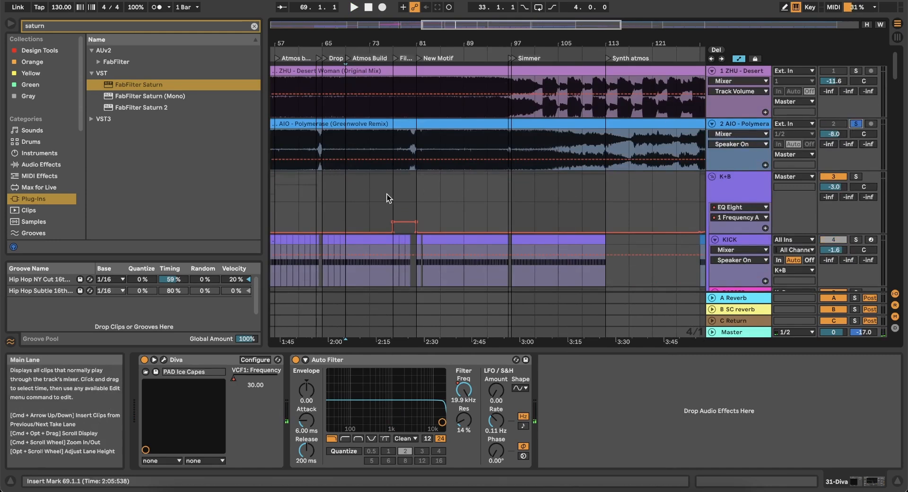
left_click(413, 191)
left_click(349, 193)
key("space")
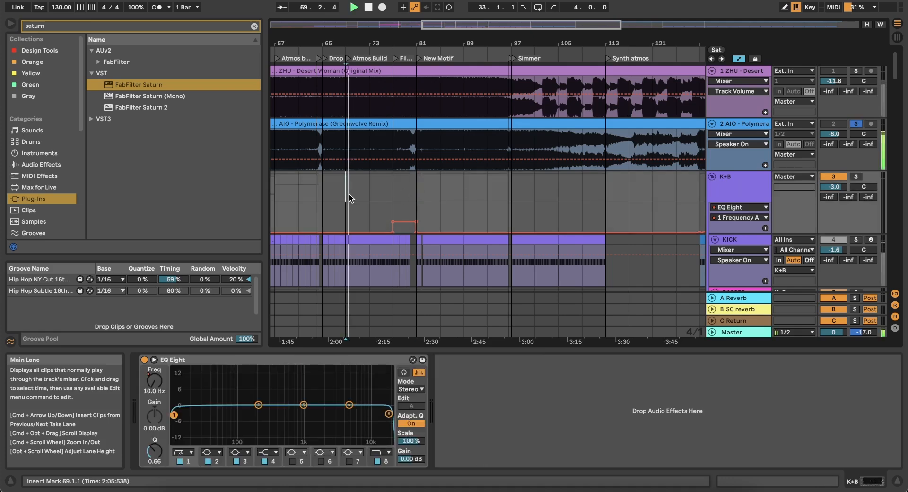
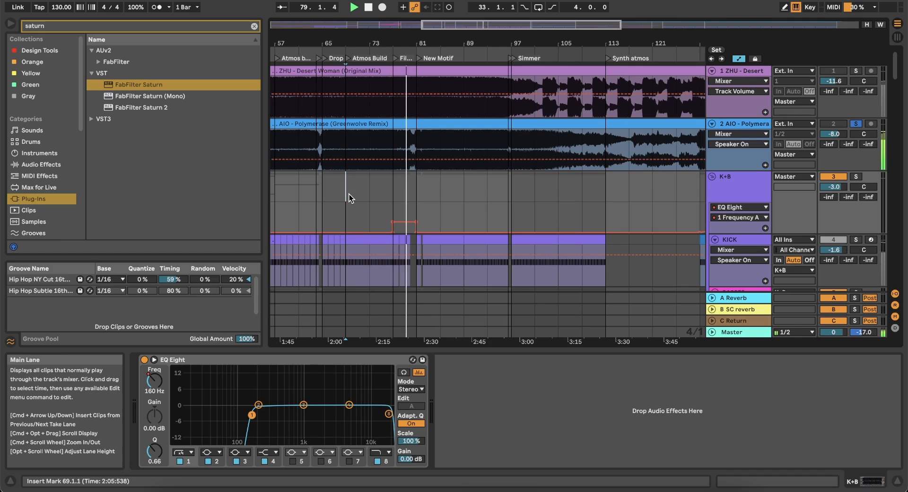
Play the New Motif section from bar 89 and again from bar 85
scroll(366, 197, "down", 3)
scroll(366, 197, "left", 2)
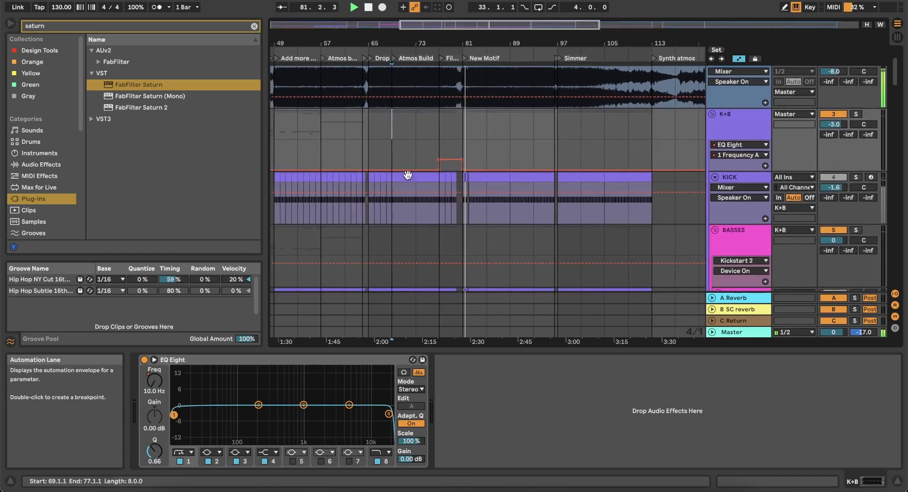
scroll(460, 131, "up", 1)
scroll(461, 130, "right", 1)
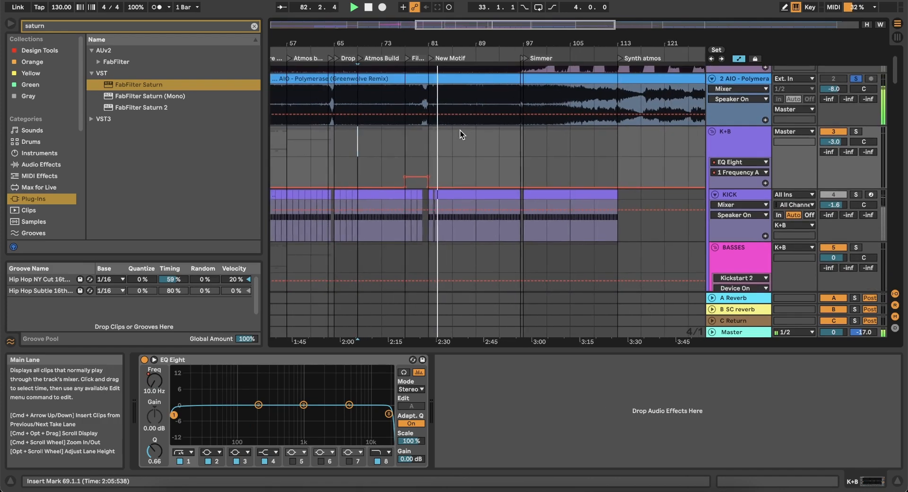
left_click(481, 154)
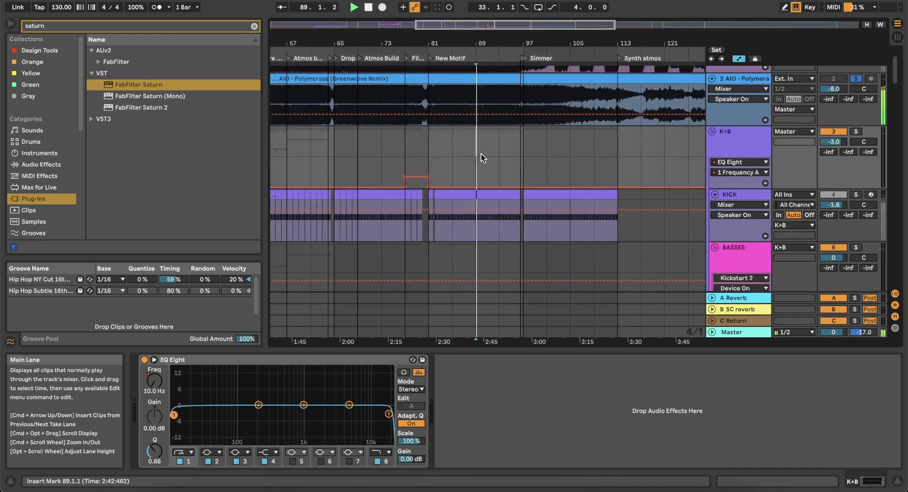
left_click(458, 155)
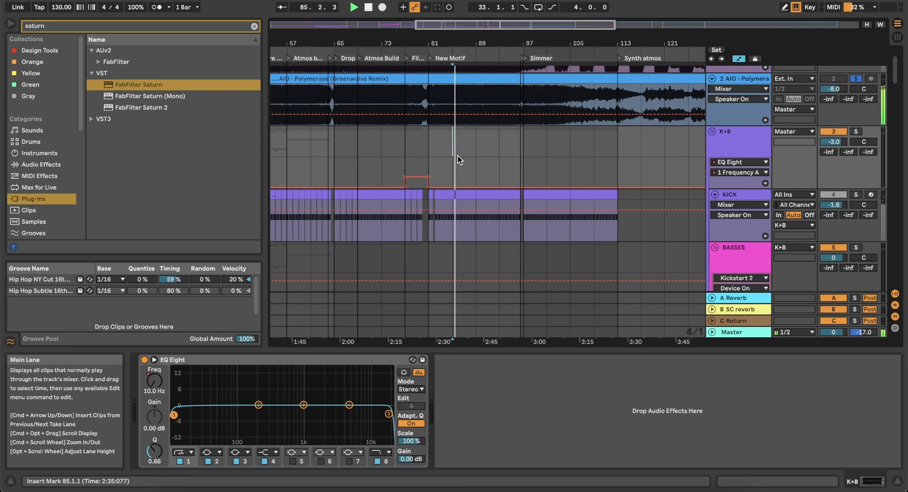
Copy the Audio 2 riser clip at bar 57 on the 13 Audio track to bar 69, the start of the Atmos Build
scroll(457, 155, "down", 10)
scroll(458, 155, "left", 2)
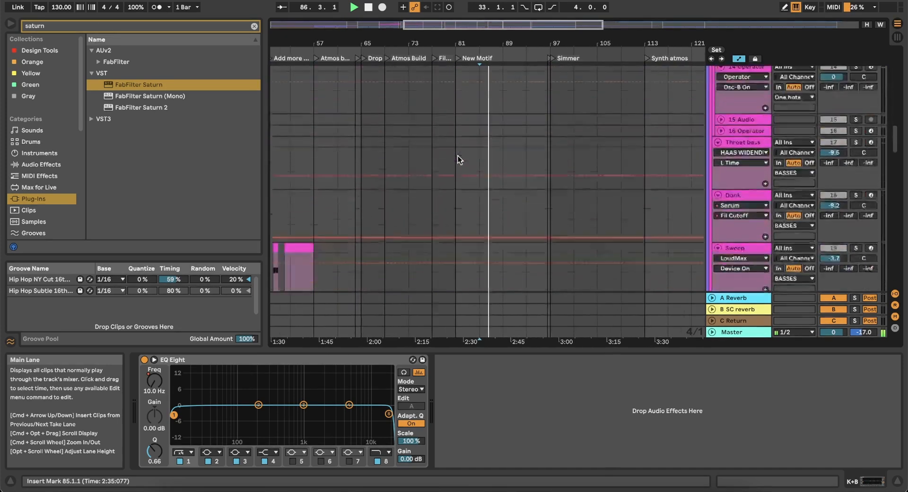
scroll(458, 155, "up", 5)
scroll(457, 155, "left", 3)
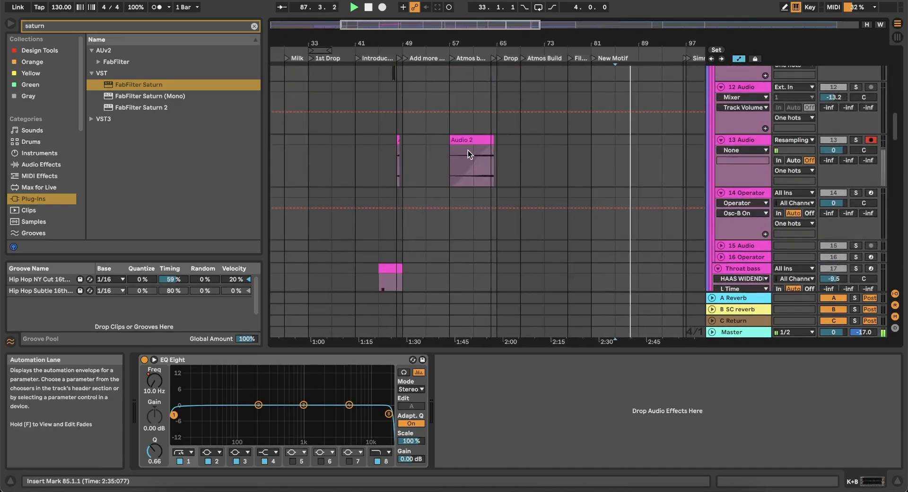
left_click(469, 140)
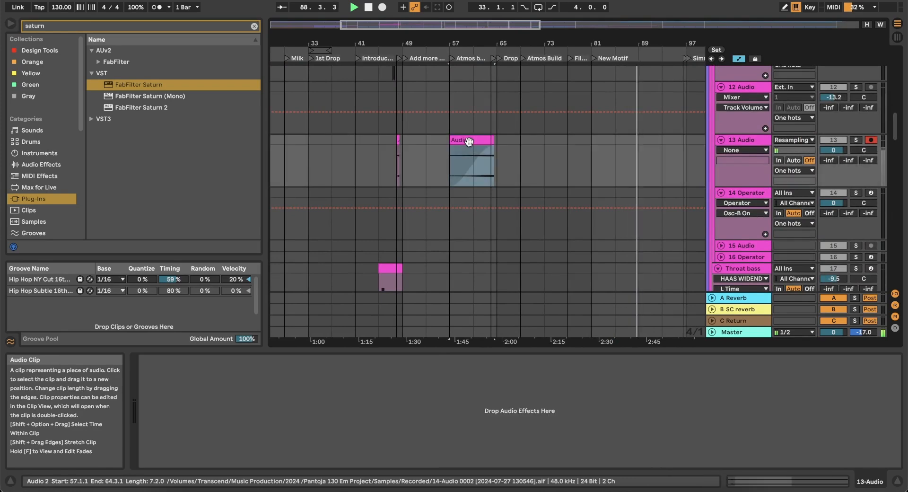
scroll(468, 140, "right", 2)
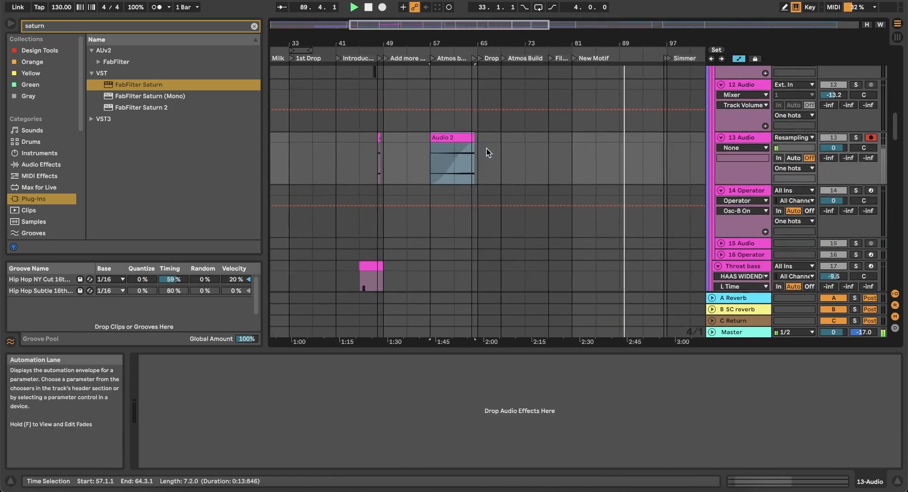
left_click(501, 154)
left_click_drag(502, 154, 546, 141)
scroll(546, 140, "up", 5)
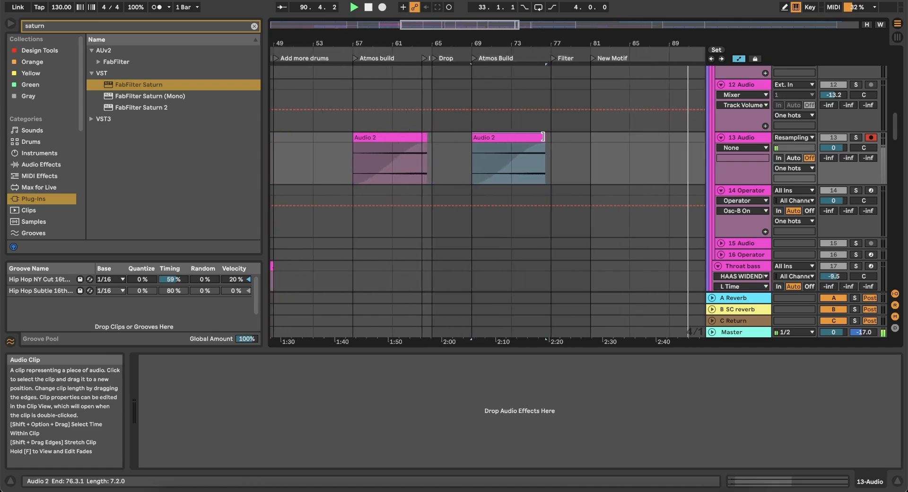
Play from bar 69 and extend the copied Audio 2 clip's end to the Filter marker at bar 77
key("space")
key("space")
scroll(547, 142, "up", 12)
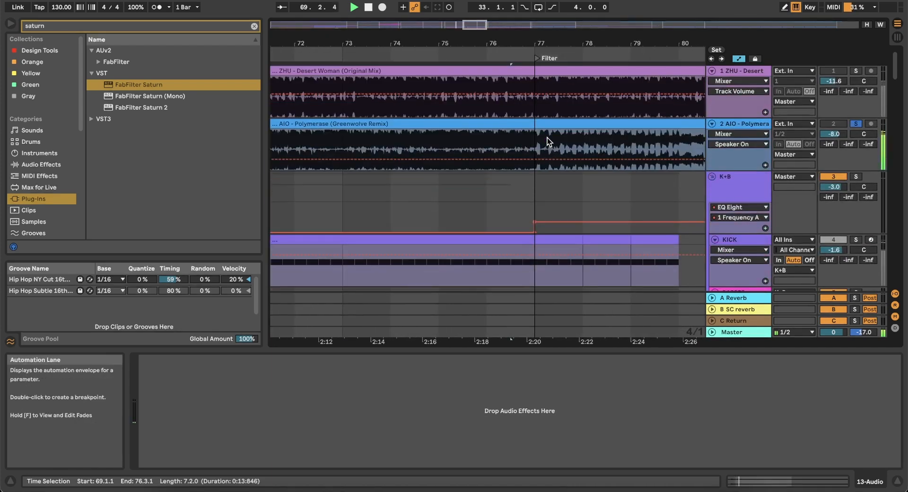
scroll(547, 142, "down", 12)
left_click_drag(510, 146, 528, 145)
Paste another Audio 2 clip at bar 85 on the 13 Audio track and extend its end to 96.3.1
scroll(528, 145, "down", 5)
scroll(528, 146, "down", 4)
scroll(530, 145, "up", 3)
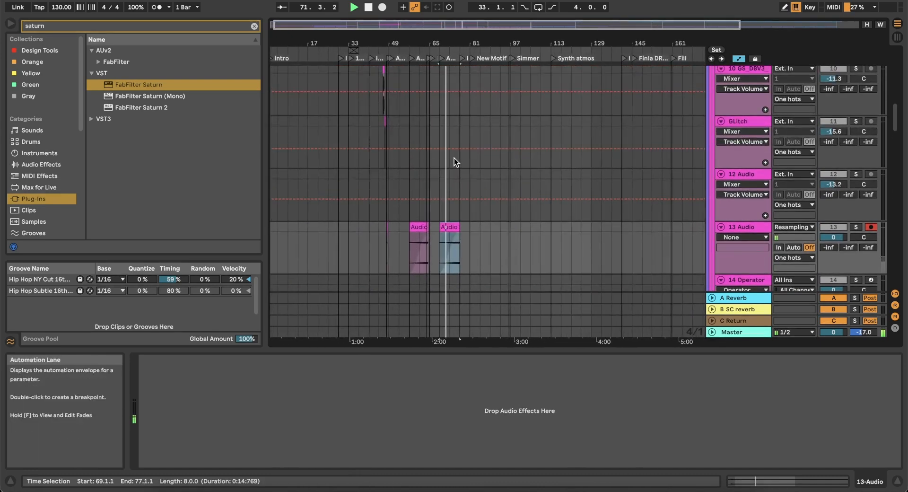
scroll(454, 160, "up", 6)
scroll(512, 174, "up", 2)
scroll(512, 170, "up", 6)
scroll(512, 170, "down", 3)
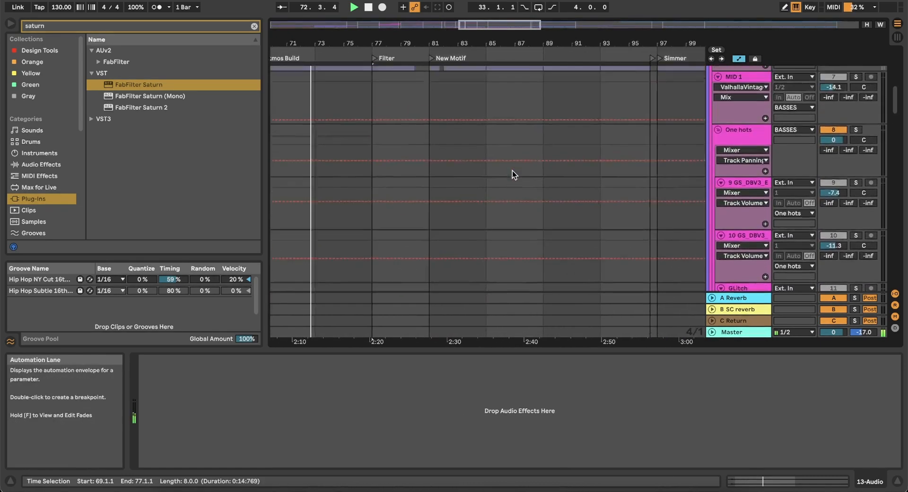
scroll(511, 173, "down", 5)
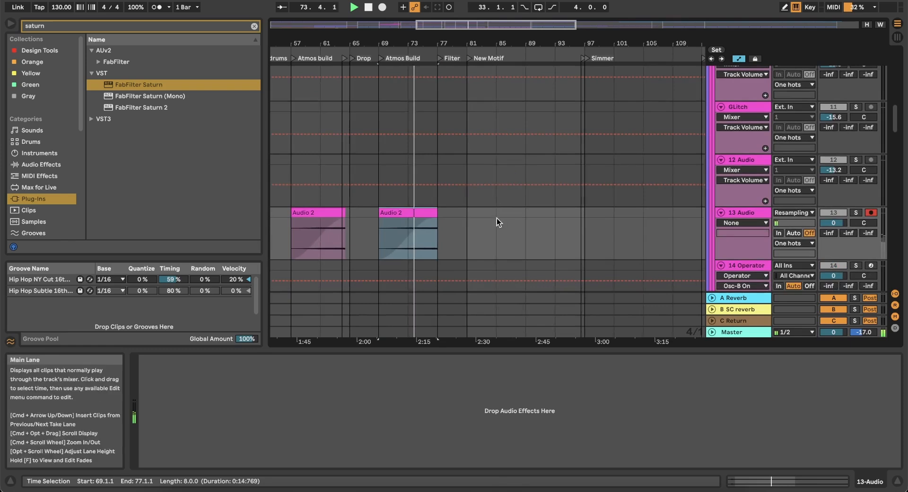
left_click(497, 217)
key("super+v")
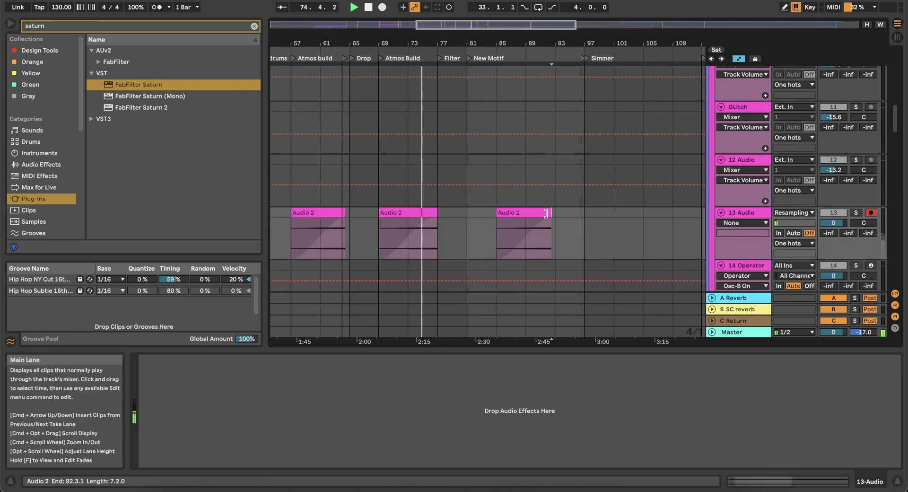
left_click_drag(551, 214, 581, 217)
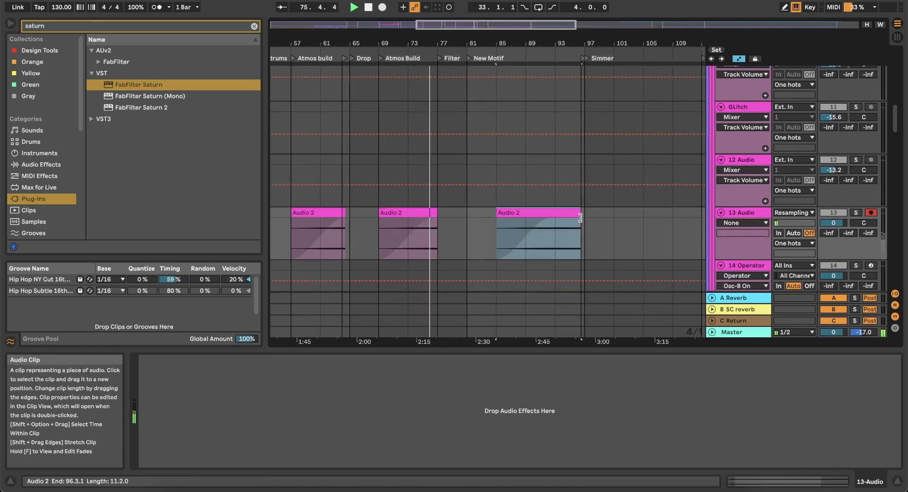
Extend the Atmos Build Audio 2 clip through the Filter section to about 84.1.2
scroll(445, 199, "up", 5)
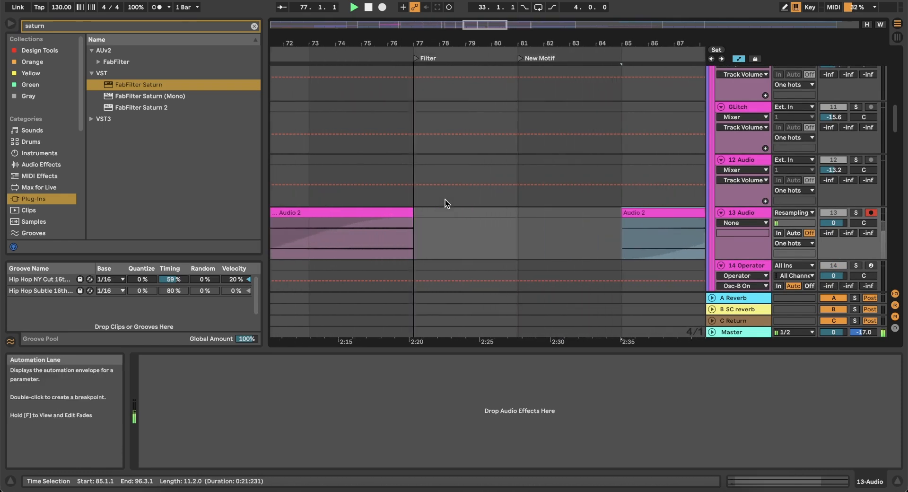
scroll(418, 214, "down", 5)
scroll(418, 214, "down", 1)
scroll(418, 213, "left", 1)
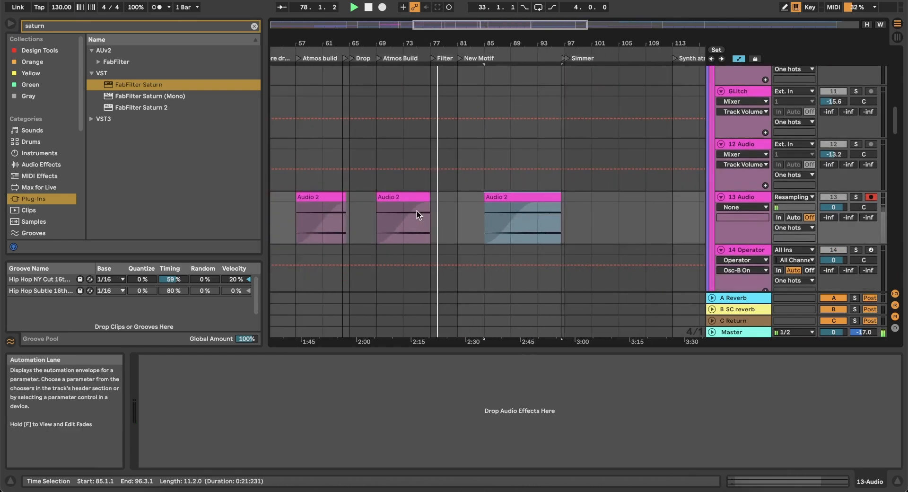
left_click_drag(425, 200, 469, 200)
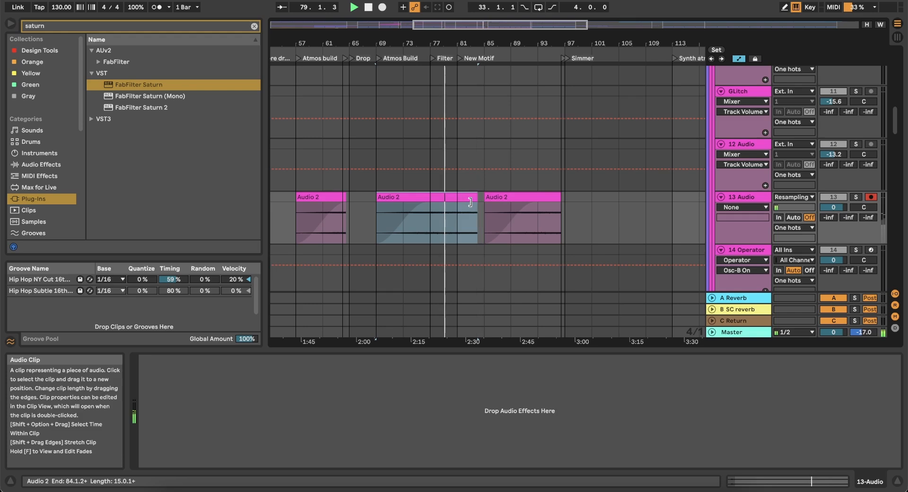
Hide the automation lanes and, with a fixed 1 Bar grid, shorten the Atmos Build Audio 2 clip to end at bar 80
left_click(736, 59)
scroll(523, 164, "up", 3)
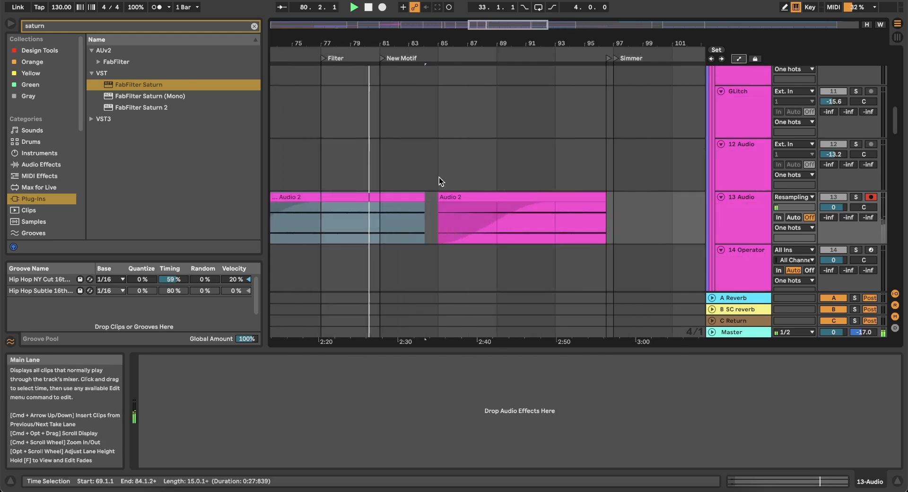
right_click(369, 175)
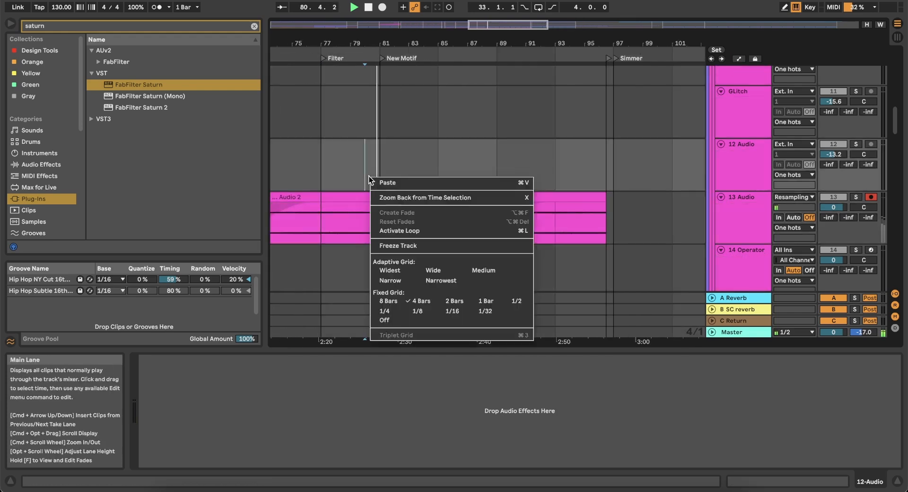
left_click(486, 301)
left_click_drag(424, 200, 365, 200)
Play from bar 77 and extend the Atmos Build Audio 2 clip's end to 80.3.1 with a fixed 1/8 grid
left_click(326, 164)
key("space")
key("space")
scroll(327, 164, "up", 3)
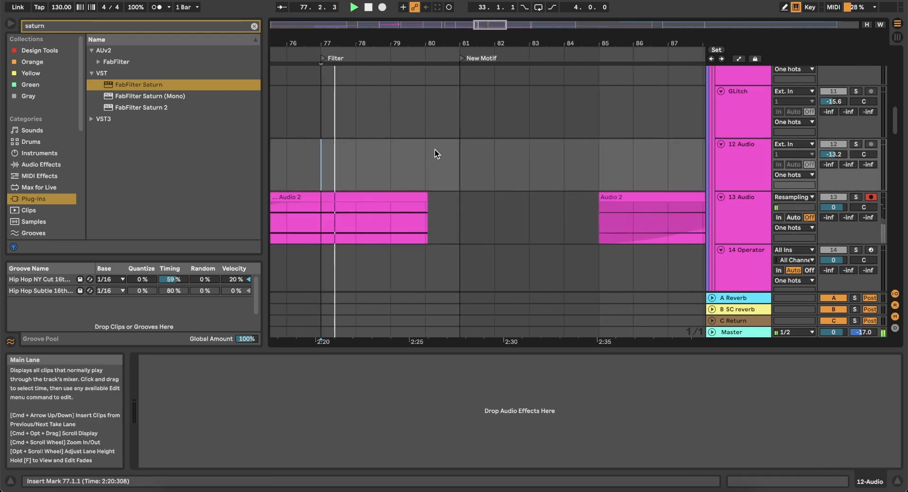
right_click(435, 150)
left_click(479, 282)
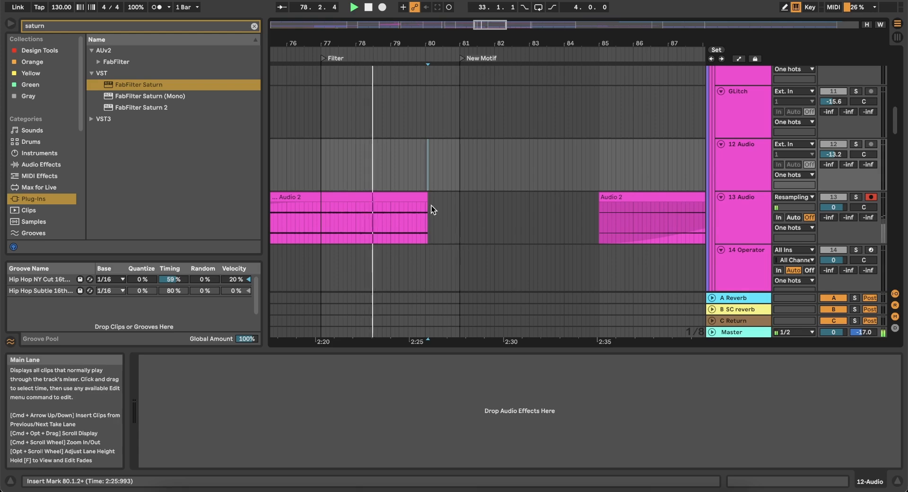
left_click_drag(428, 196, 442, 197)
Lengthen the fade-in of the Audio 2 clip at bar 85 to the clip's end
scroll(443, 196, "up", 5)
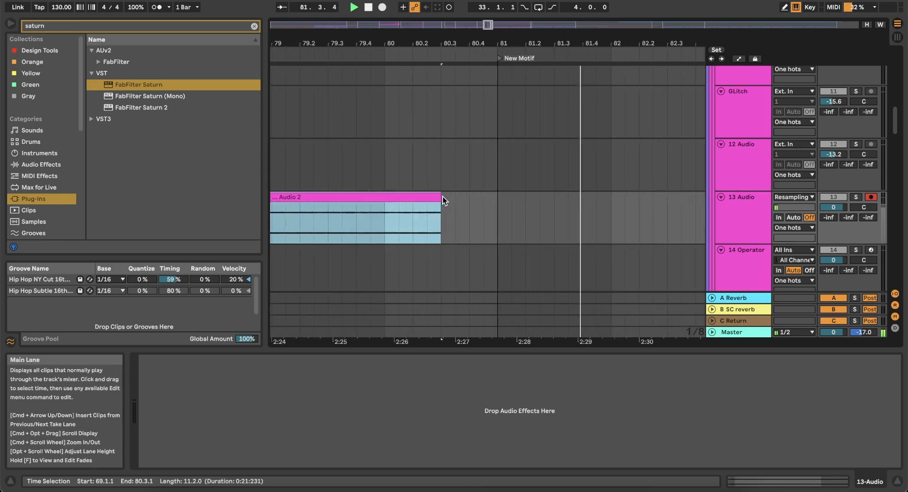
scroll(443, 197, "down", 10)
scroll(442, 197, "left", 3)
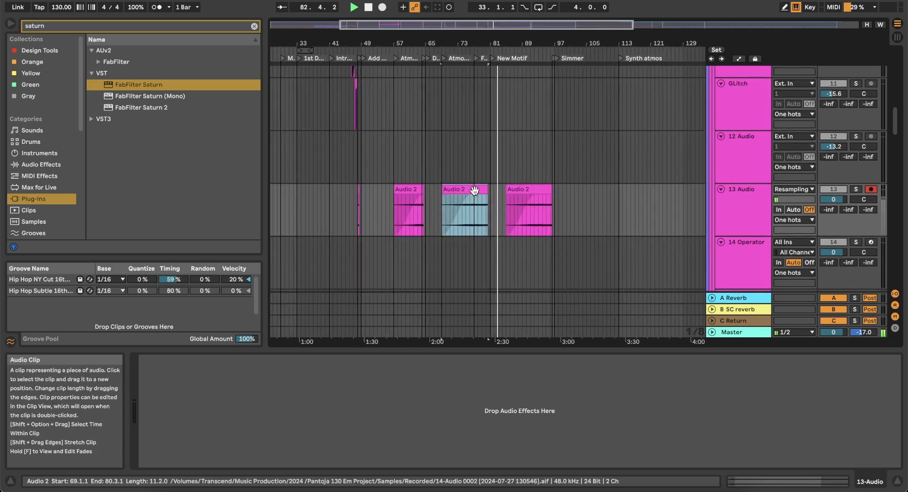
scroll(511, 185, "up", 5)
scroll(511, 188, "up", 2)
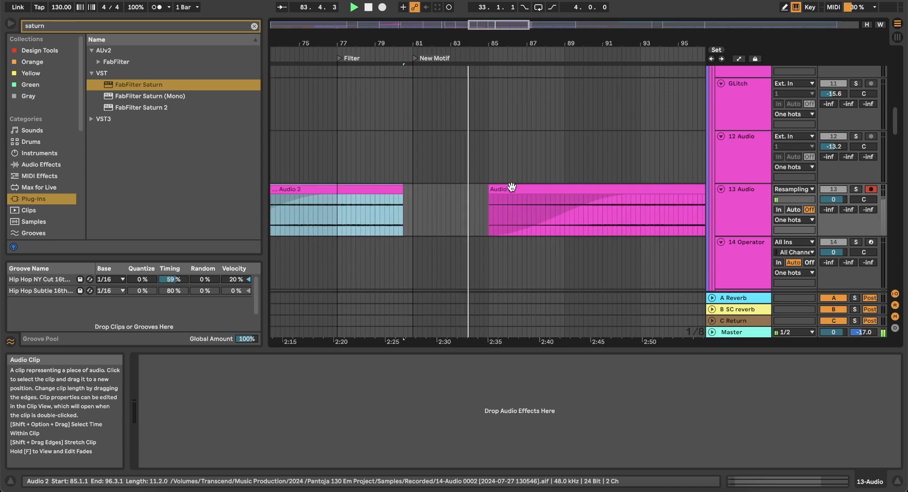
scroll(512, 187, "right", 3)
left_click_drag(546, 199, 667, 198)
Examine the clips on the other tracks around the New Motif section, down to the last track
scroll(500, 156, "down", 3)
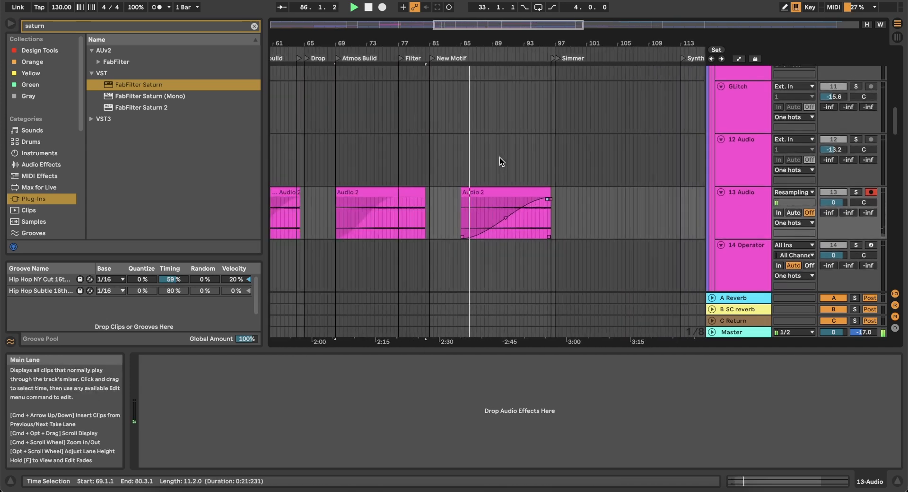
scroll(500, 157, "down", 2)
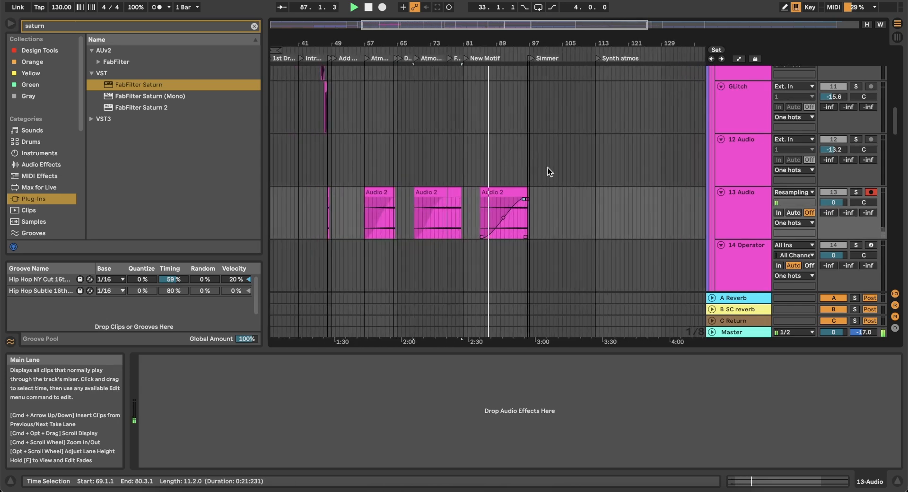
scroll(545, 185, "down", 3)
scroll(545, 186, "left", 1)
scroll(546, 185, "down", 10)
scroll(546, 185, "left", 1)
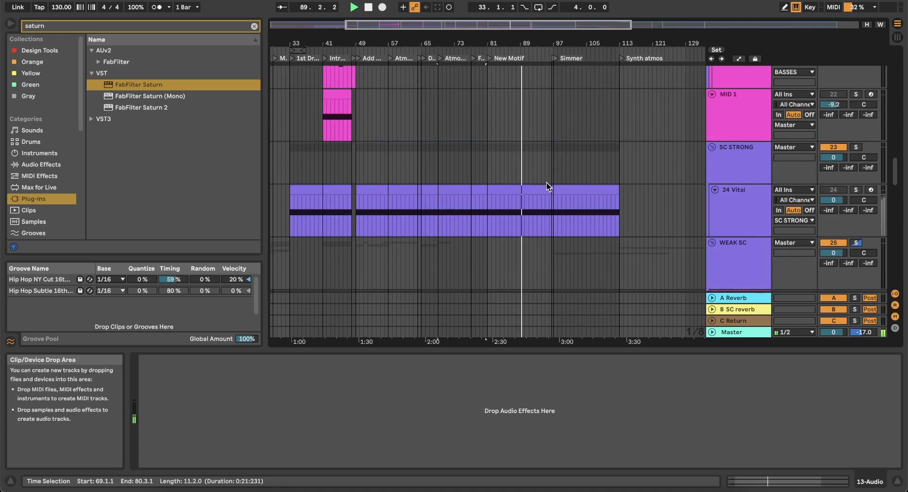
scroll(546, 186, "down", 10)
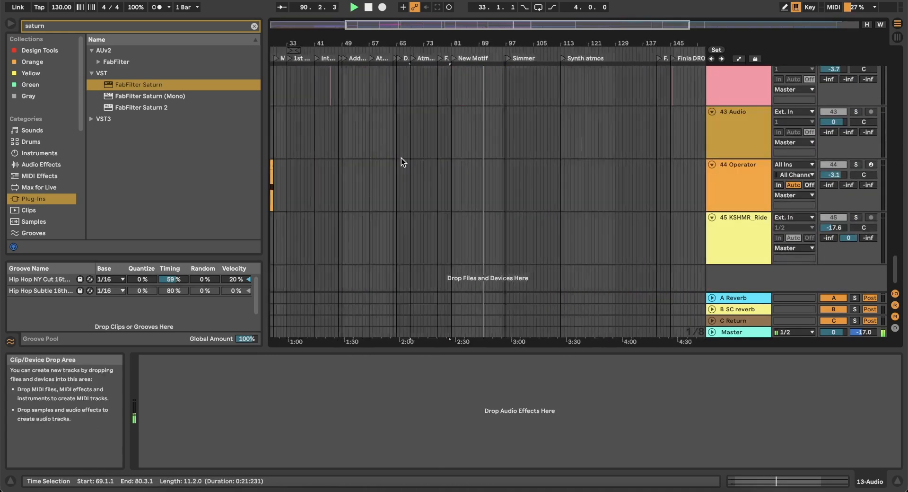
scroll(401, 158, "left", 5)
scroll(476, 193, "up", 1)
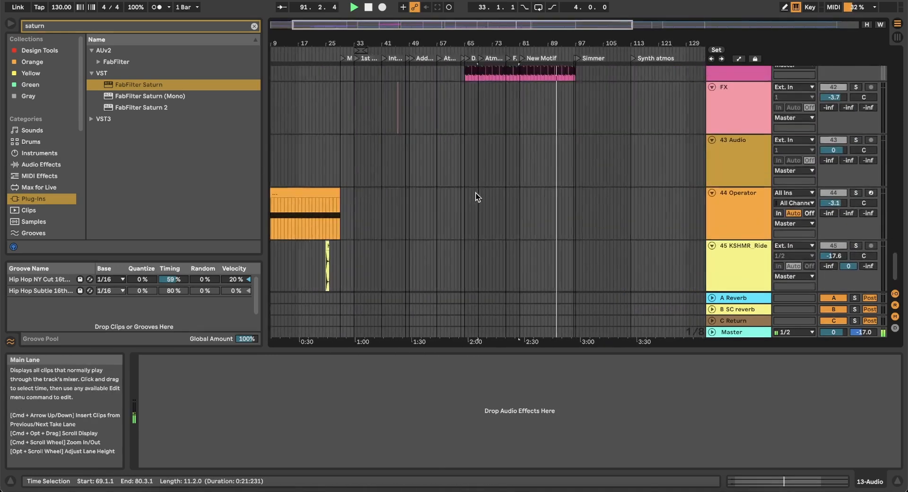
scroll(475, 193, "up", 5)
scroll(476, 193, "right", 2)
scroll(461, 137, "up", 5)
scroll(461, 137, "up", 12)
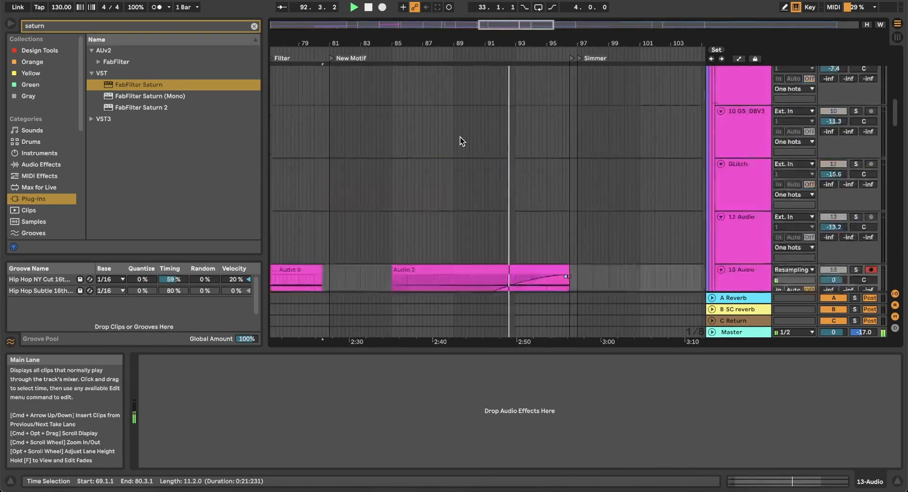
scroll(460, 137, "up", 10)
Play the New Motif section from 85.2.1 and set the arrangement to a fixed 4 Bars grid
left_click(432, 118)
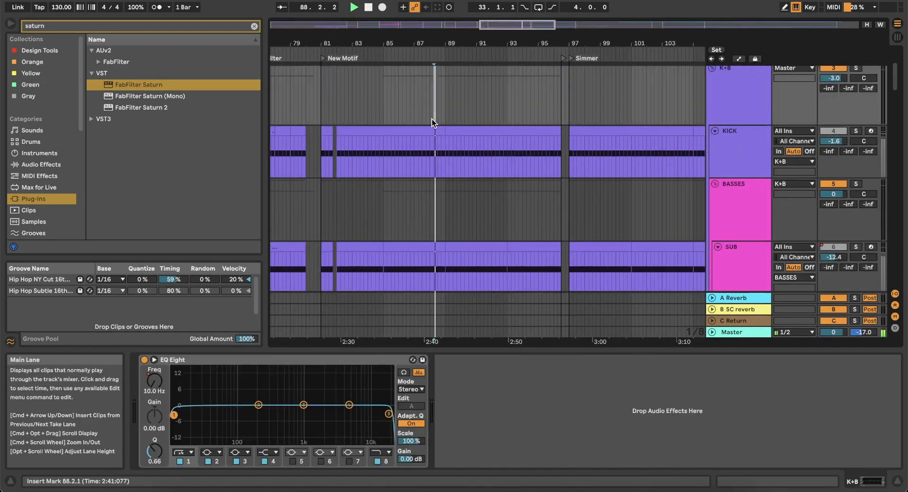
scroll(432, 119, "down", 2)
scroll(480, 101, "up", 5)
scroll(451, 130, "down", 4)
scroll(415, 155, "left", 2)
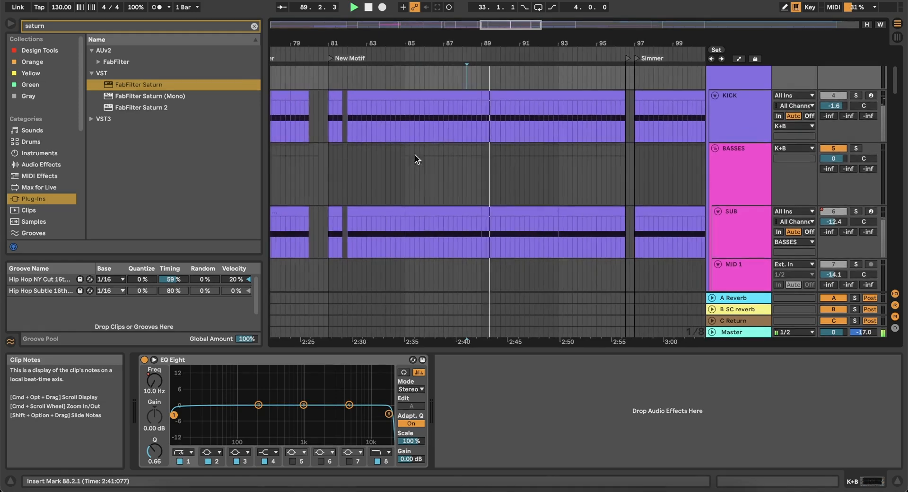
left_click(492, 175)
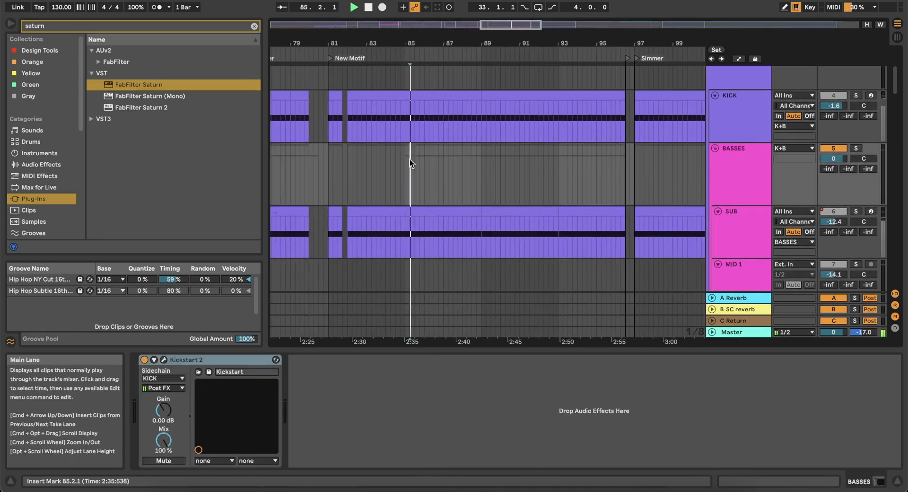
right_click(492, 175)
left_click(547, 255)
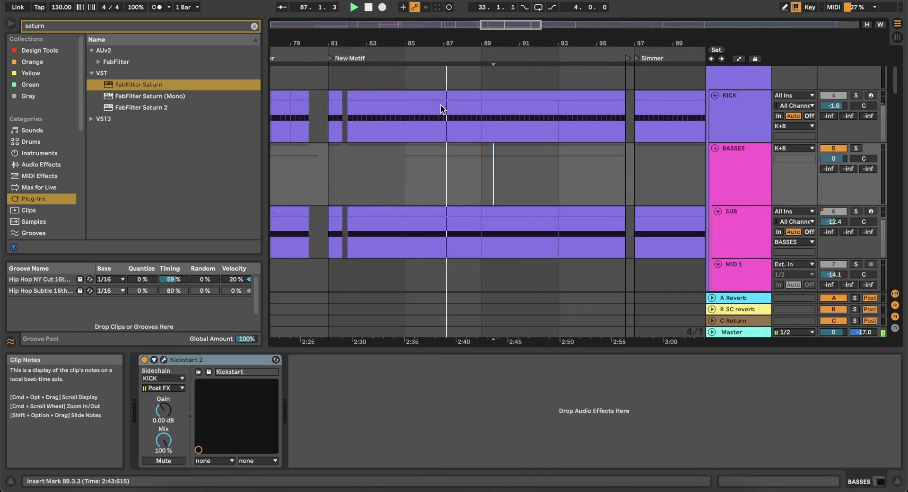
Stop playback and add a locator named "Melodic motif" at bar 89
scroll(441, 105, "up", 3)
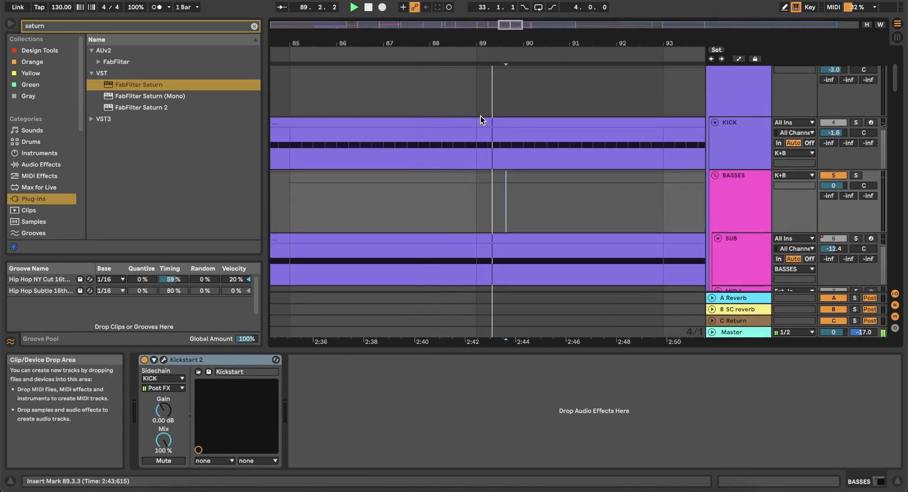
key("space")
scroll(477, 190, "up", 5)
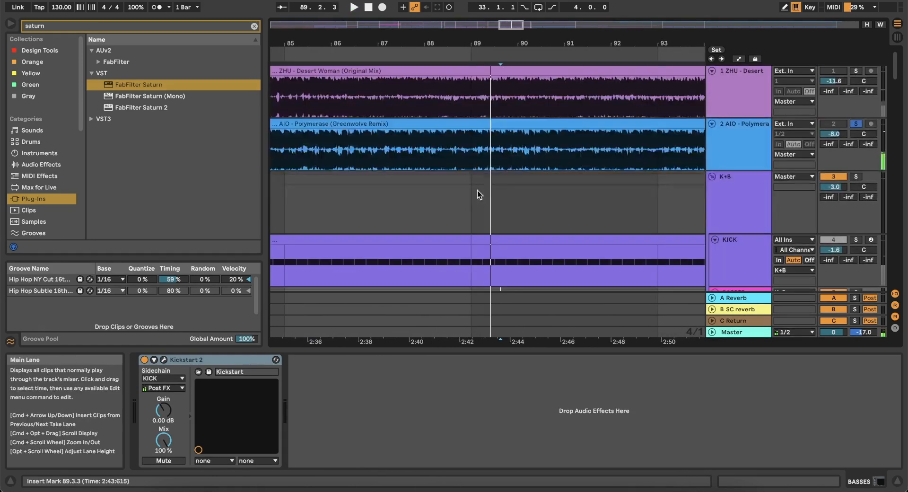
right_click(472, 53)
left_click(490, 83)
type("M")
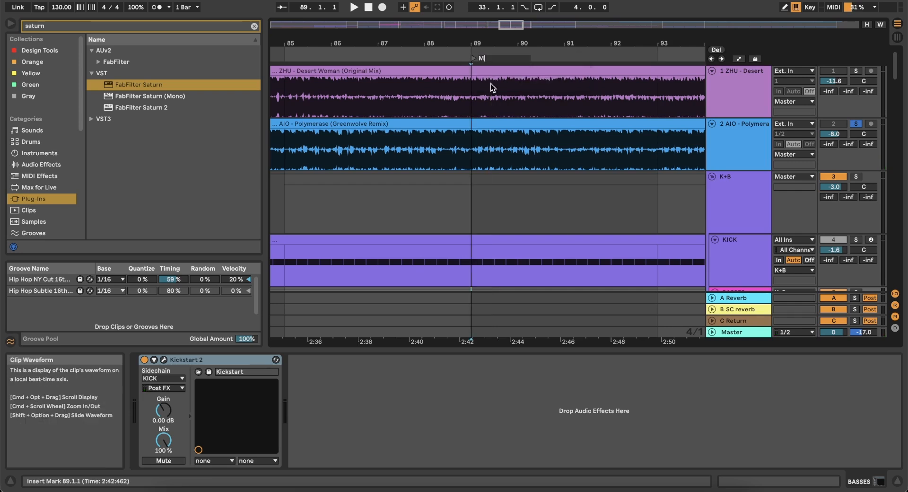
type("elodic motif")
key("Return")
Examine the arrangement from New Motif through Simmer and Synth atmos, marking out time ranges between bars 81 and 145 on the K+B track
scroll(458, 122, "down", 5)
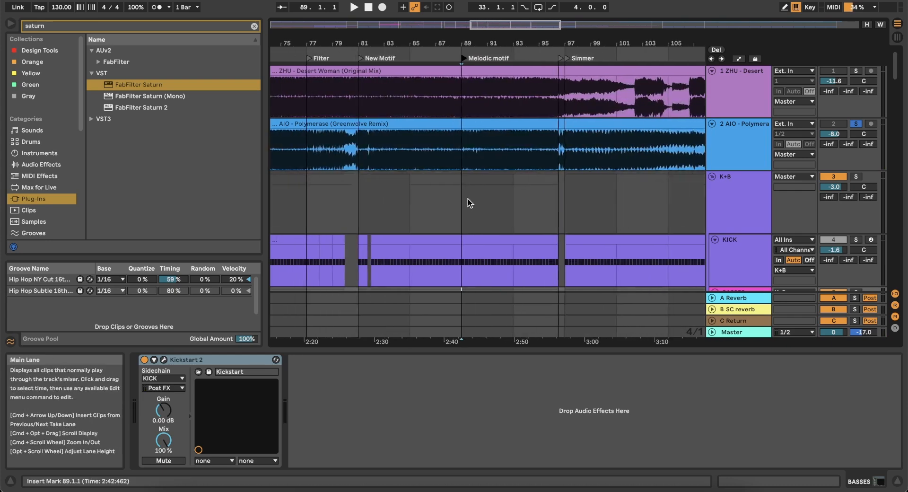
scroll(442, 198, "down", 5)
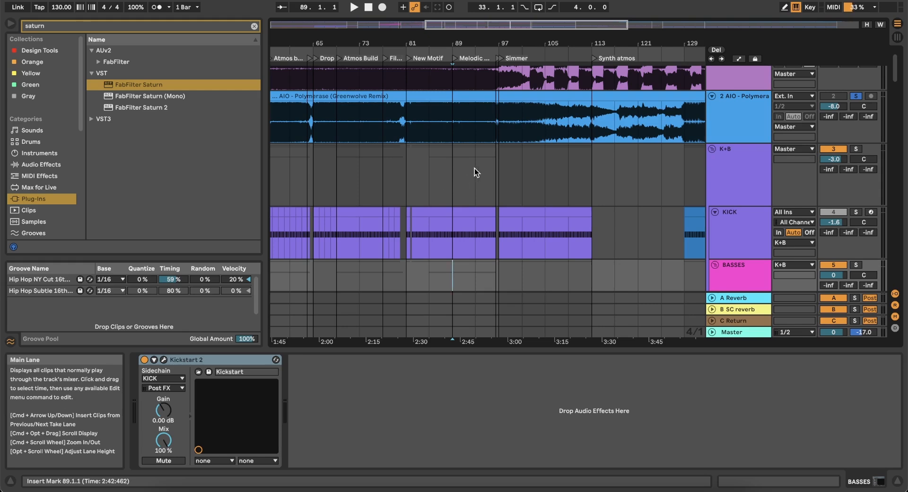
left_click_drag(506, 172, 606, 155)
left_click(614, 154, "shift")
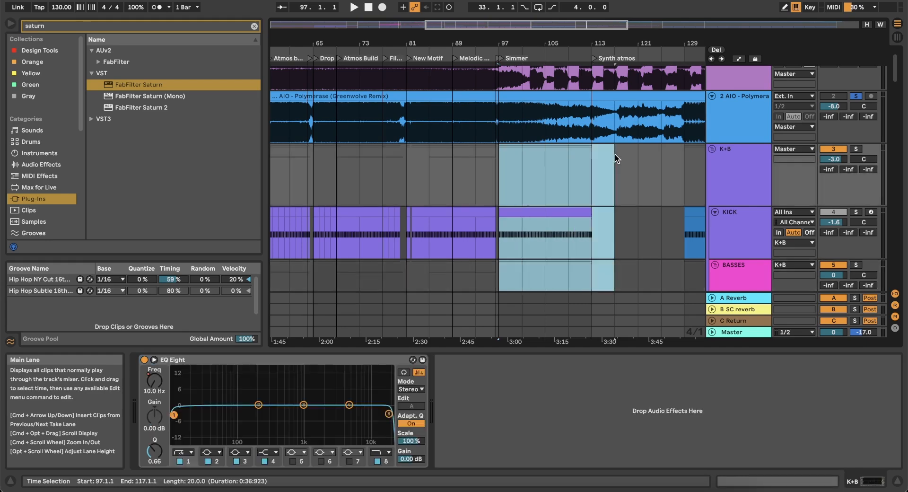
scroll(613, 155, "down", 4)
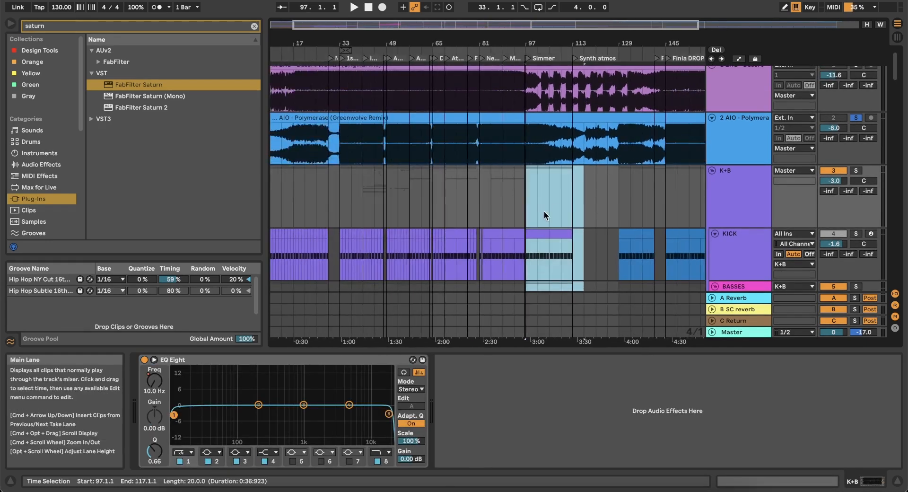
scroll(544, 210, "right", 3)
scroll(544, 211, "down", 1)
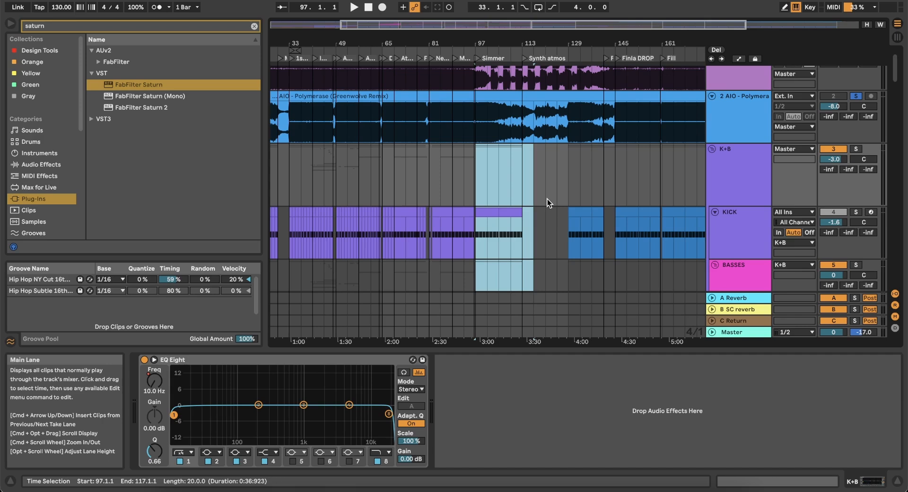
scroll(547, 198, "right", 1)
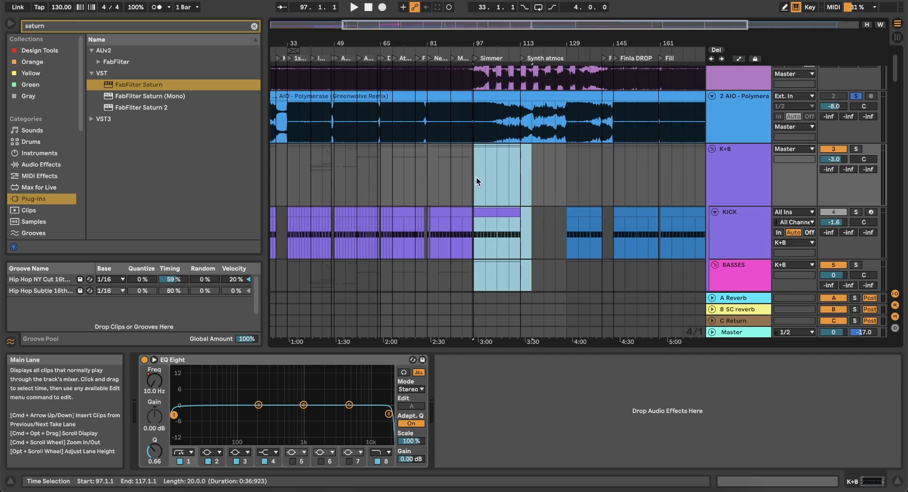
left_click_drag(474, 178, 605, 156)
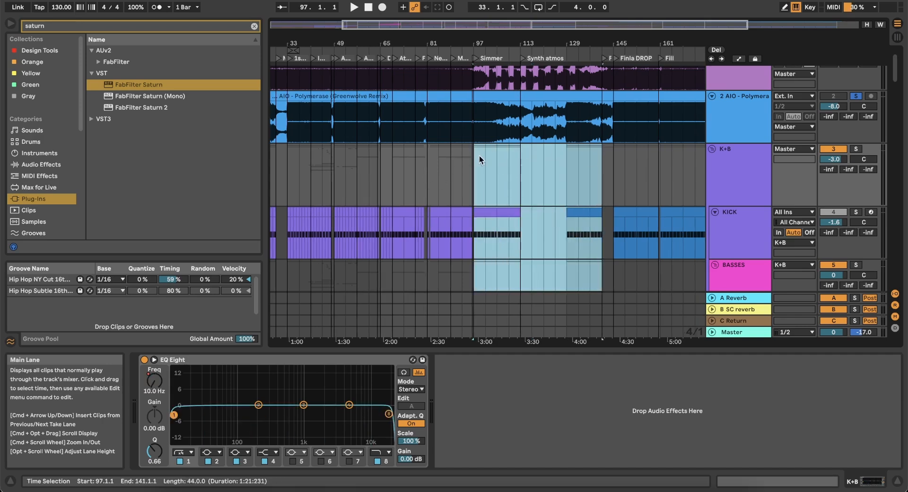
left_click_drag(430, 163, 507, 147)
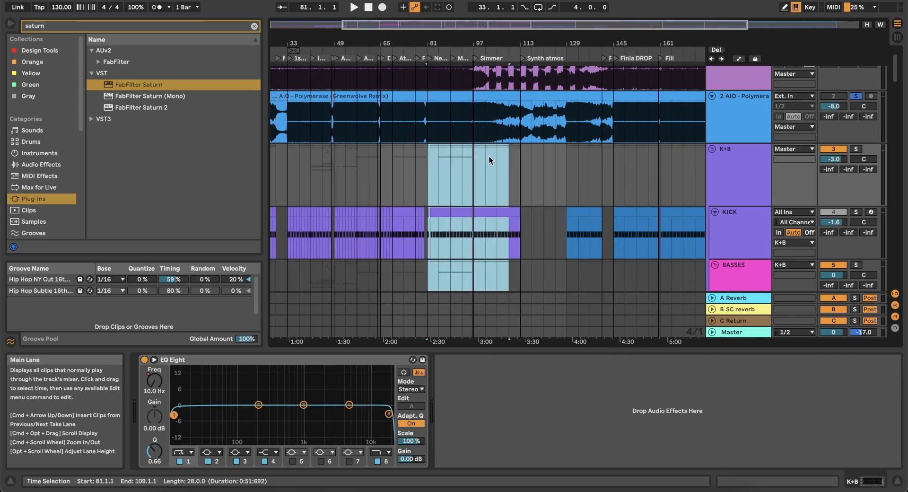
left_click_drag(473, 169, 608, 160)
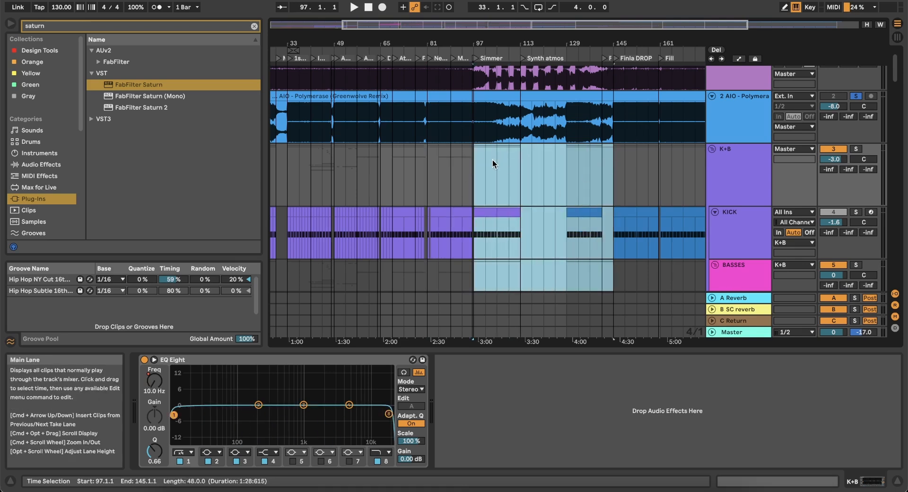
left_click_drag(424, 178, 474, 151)
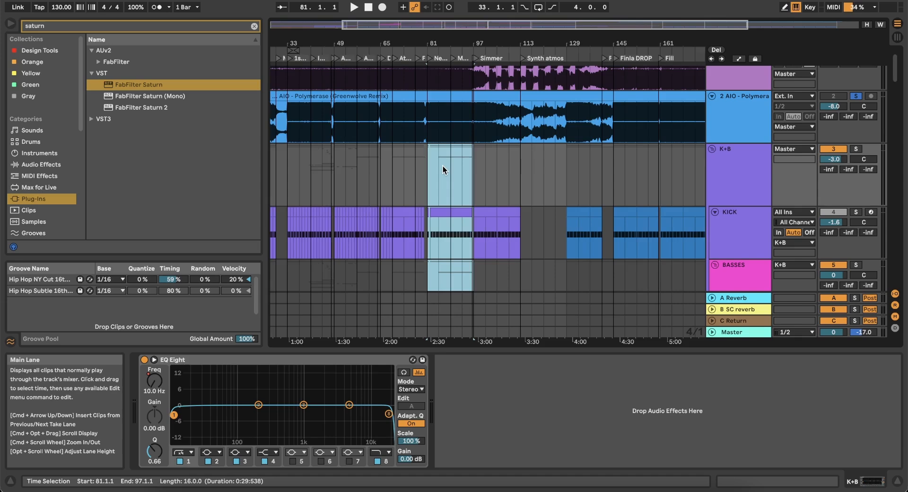
Examine the stretch from the Drop at bar 65 through Melodic motif and Simmer up to bar 113
scroll(443, 165, "up", 5)
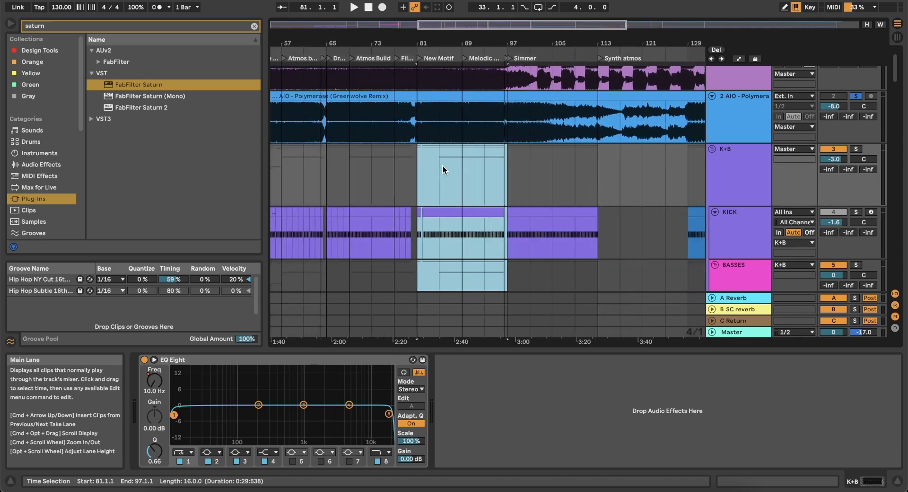
scroll(443, 166, "down", 5)
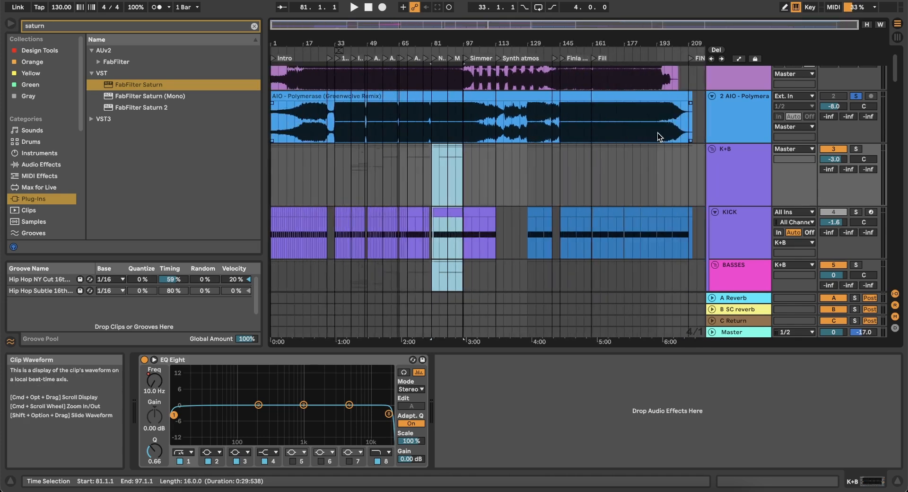
scroll(429, 160, "up", 5)
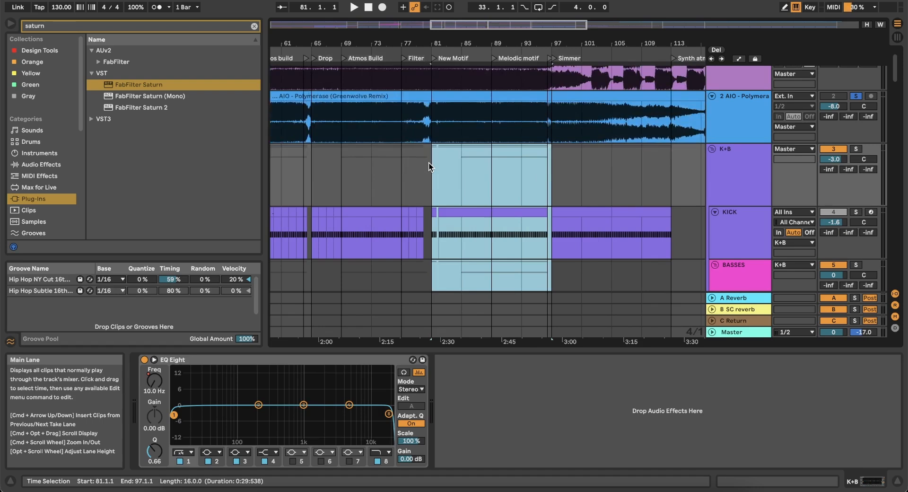
left_click_drag(311, 178, 550, 161)
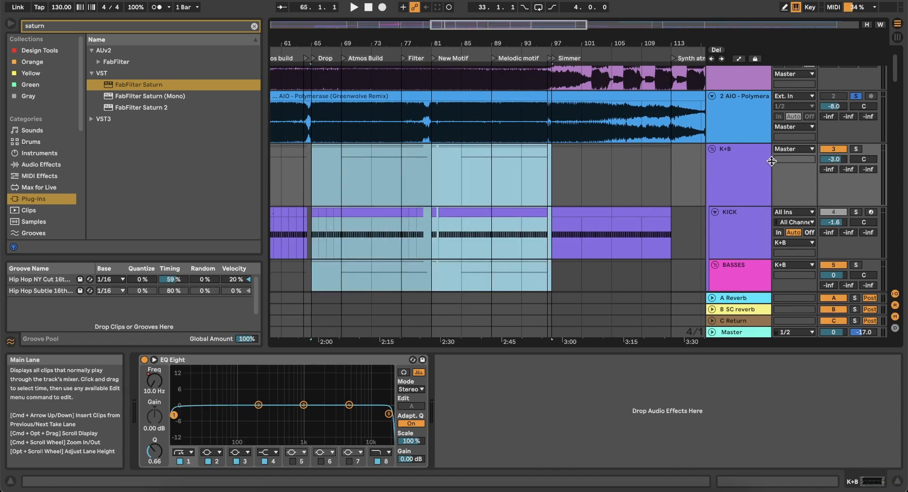
left_click(581, 150)
left_click_drag(672, 173, 319, 169)
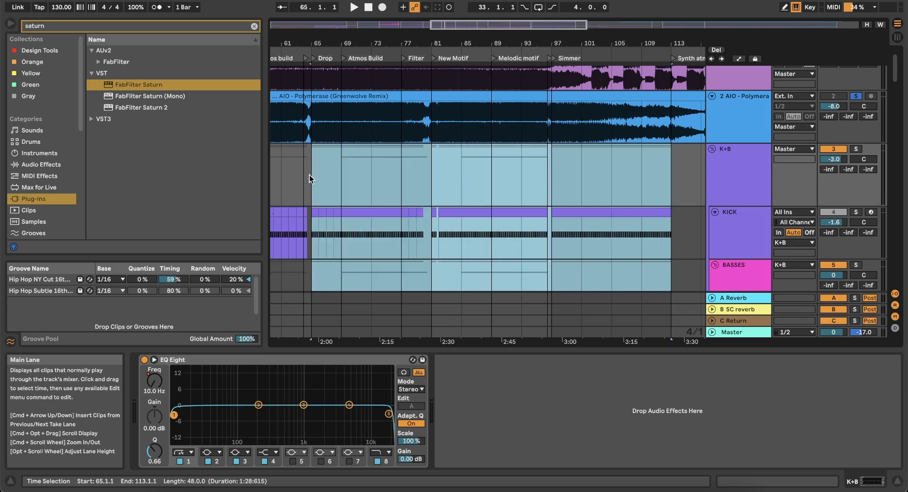
left_click(309, 173)
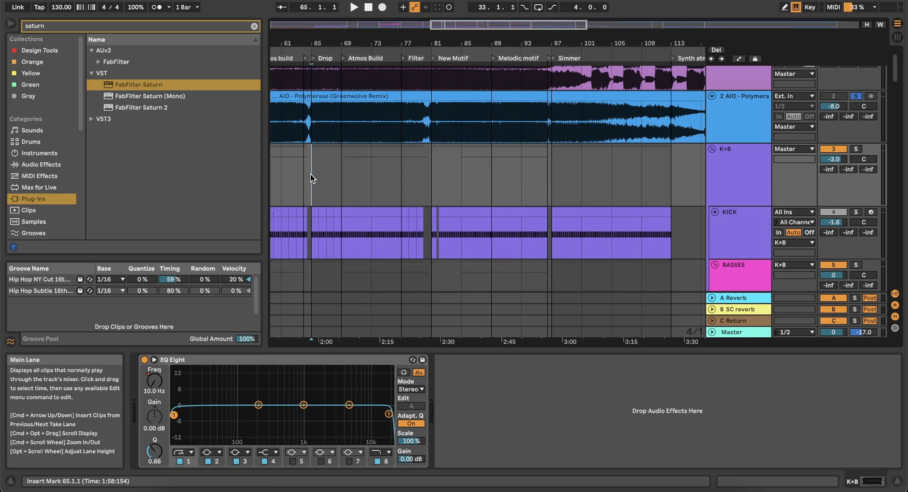
Examine the clips on all tracks across the whole arrangement, down to the last track and back up to the reference tracks
scroll(345, 181, "down", 5)
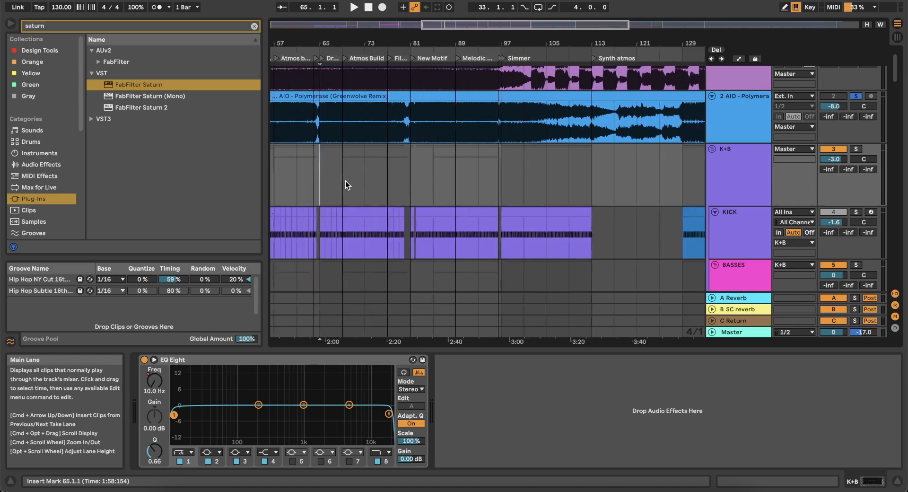
scroll(345, 181, "left", 2)
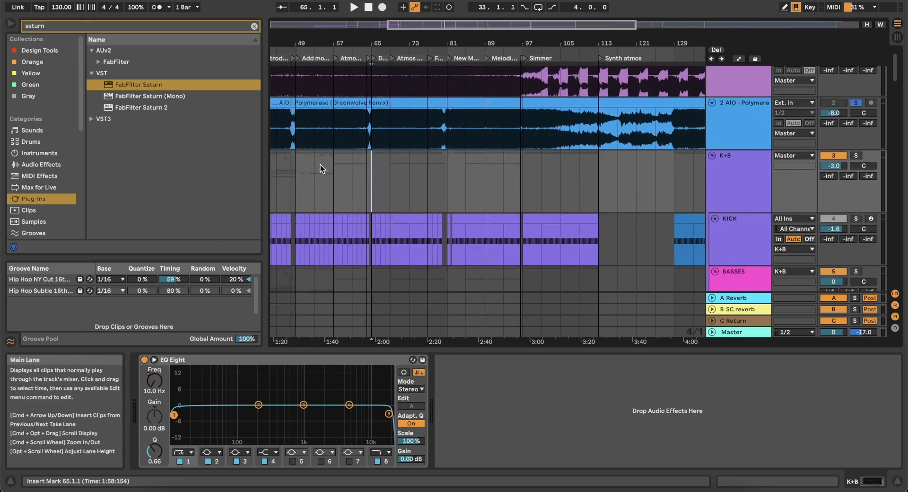
scroll(320, 166, "left", 2)
scroll(321, 165, "down", 5)
scroll(321, 165, "down", 3)
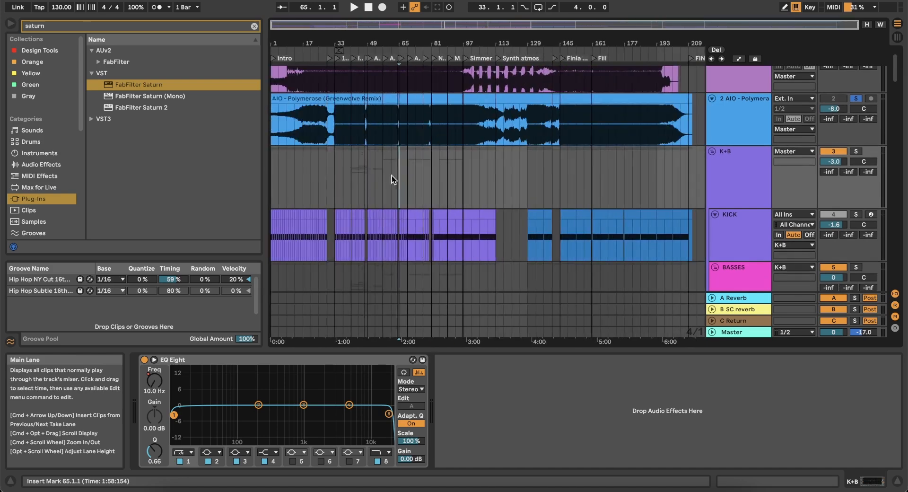
scroll(393, 177, "down", 10)
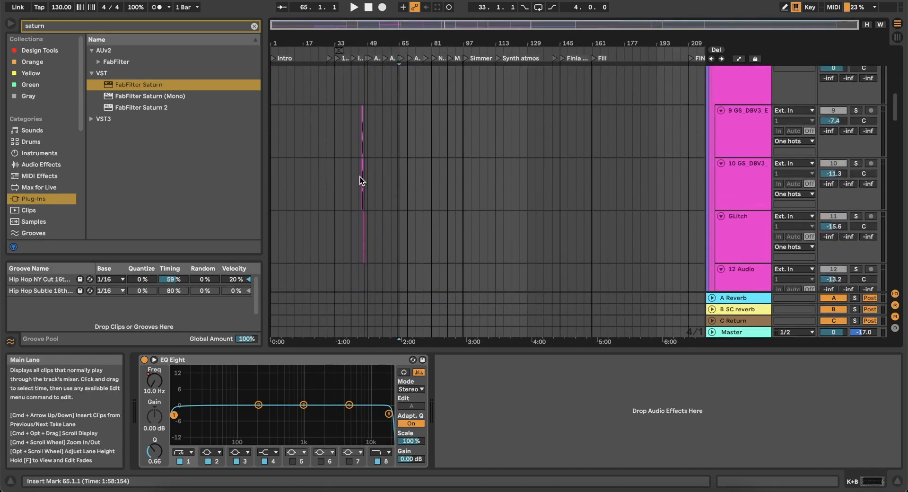
scroll(361, 180, "down", 2)
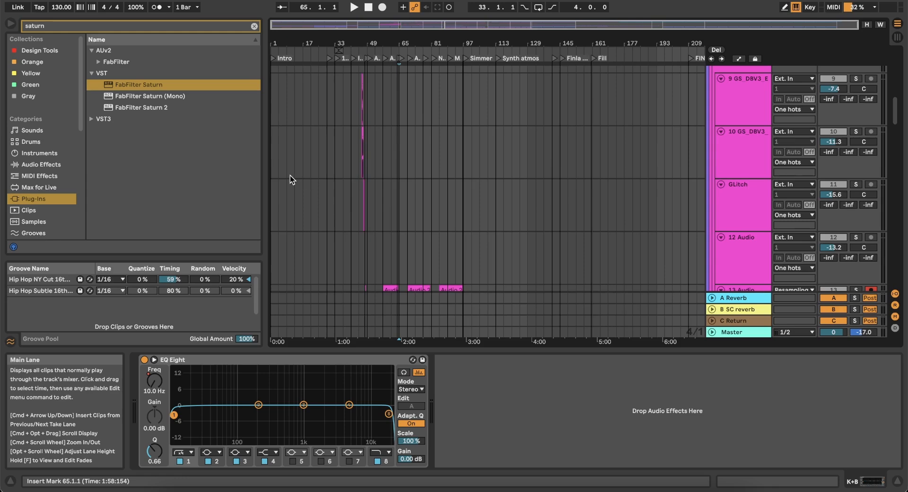
scroll(290, 175, "up", 4)
scroll(291, 175, "down", 2)
scroll(296, 234, "down", 20)
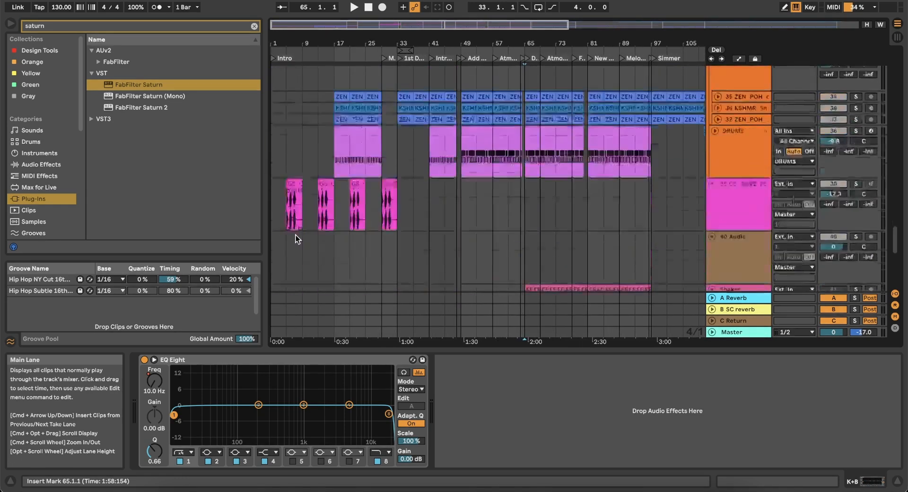
scroll(296, 235, "down", 8)
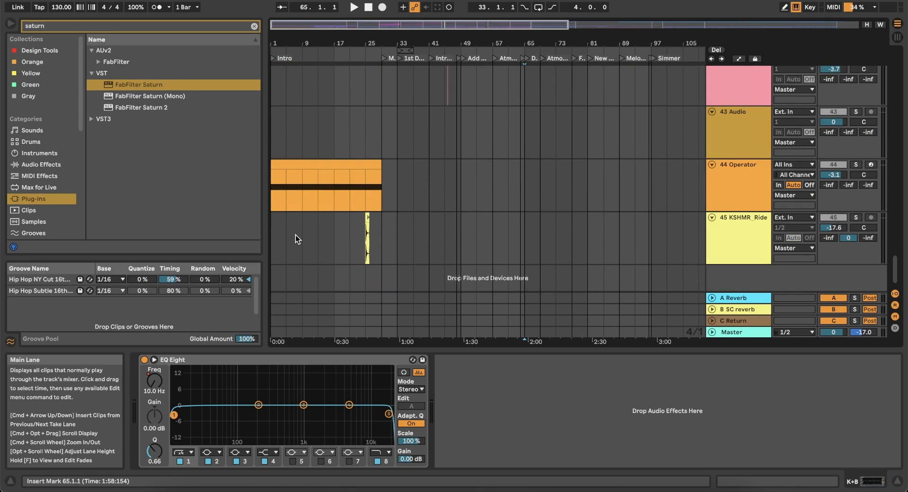
scroll(413, 174, "down", 2)
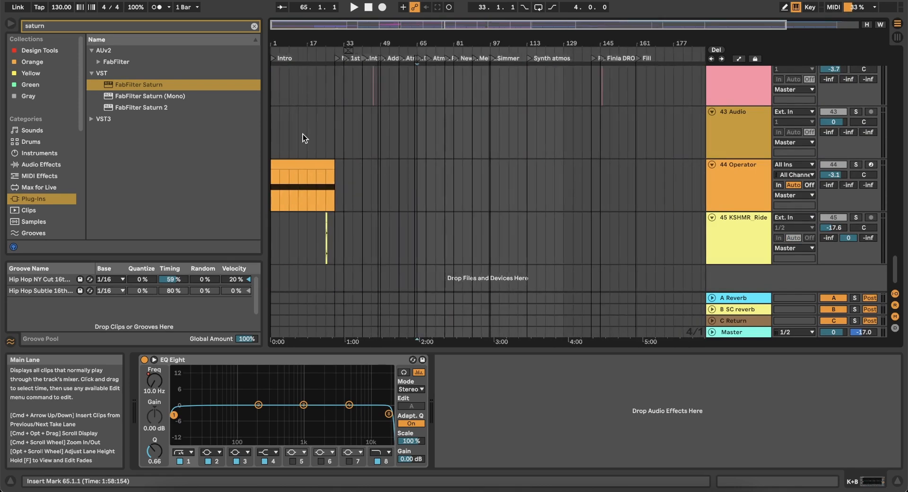
scroll(303, 134, "up", 4)
scroll(302, 135, "left", 3)
scroll(468, 162, "down", 5)
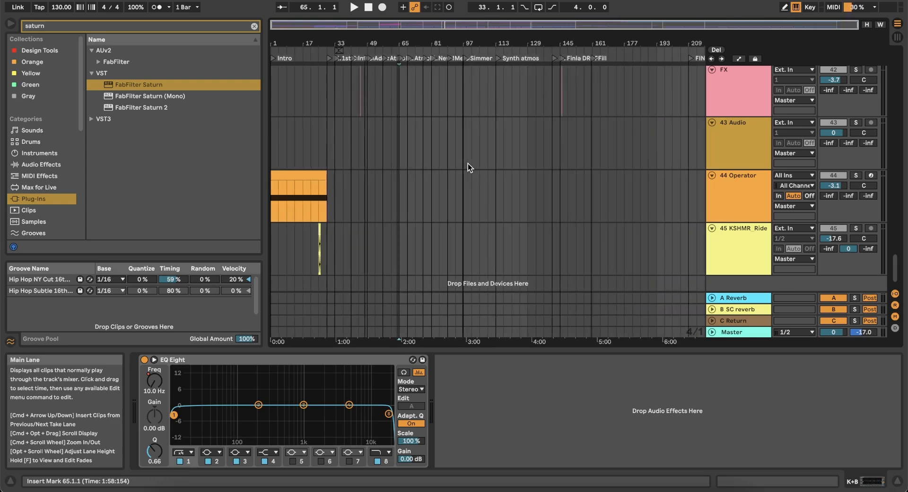
scroll(370, 158, "up", 20)
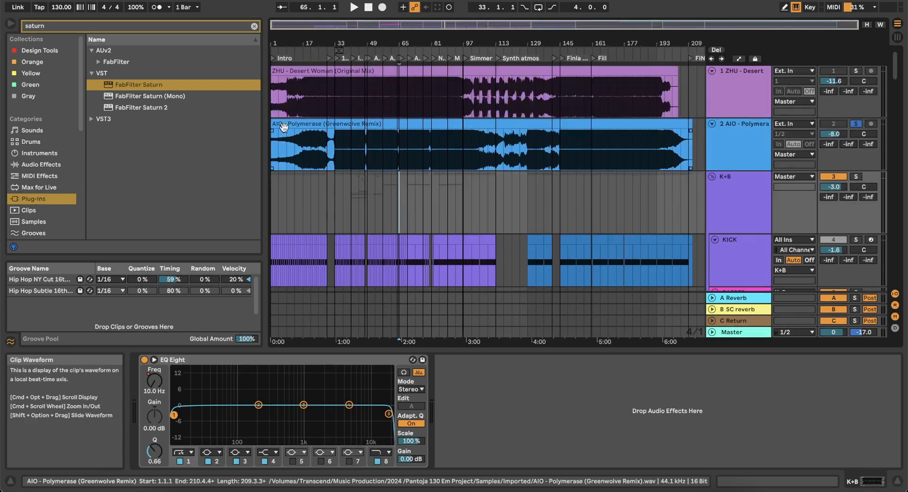
Compare the AIO - Polymerase reference clip with the overall arrangement and inspect the Melodic motif section from bar 89 to 96.3.1
left_click(283, 124)
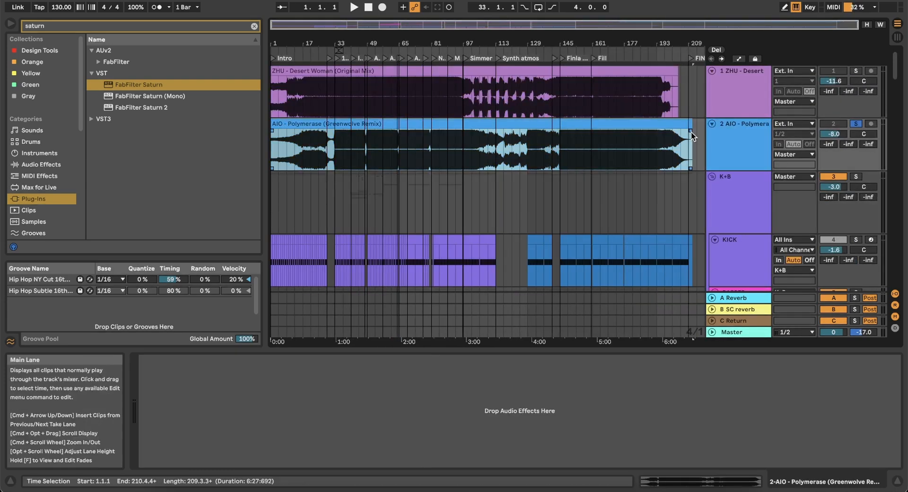
left_click(347, 205)
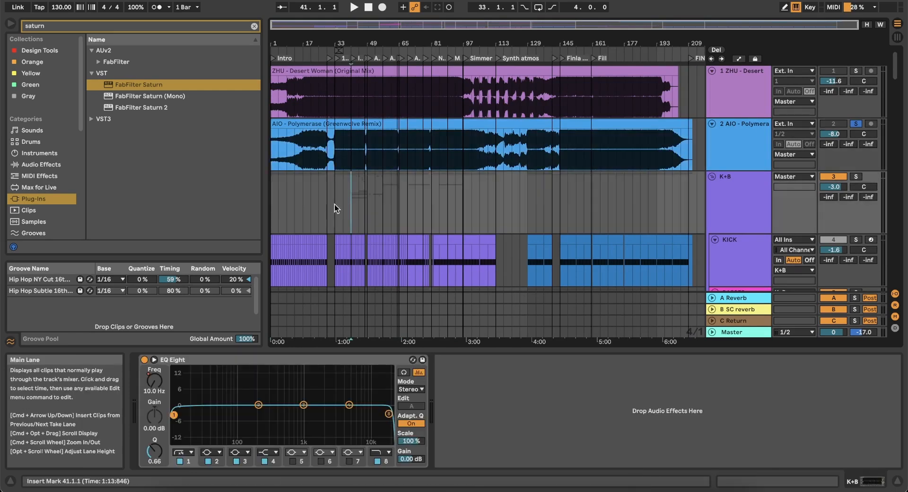
mouse_move(317, 203)
left_mouse_down()
mouse_move(413, 177)
mouse_move(689, 180)
left_mouse_up()
left_click(600, 197)
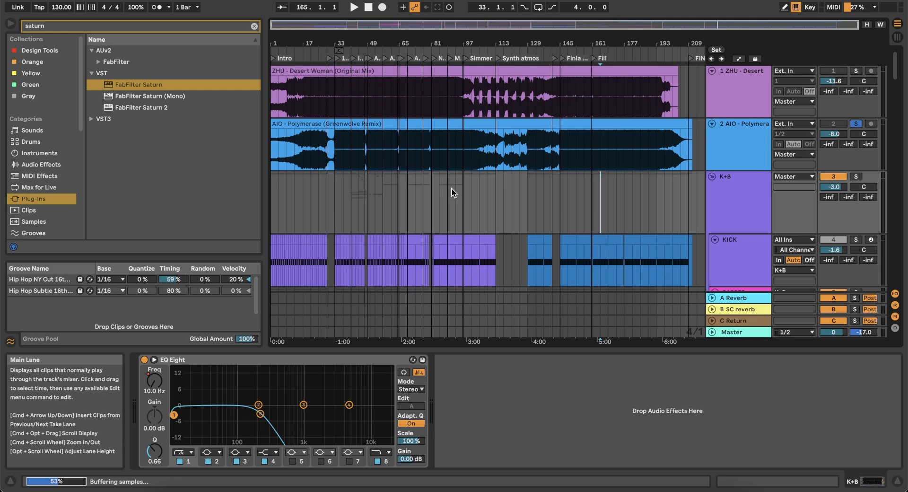
left_click_drag(518, 61, 470, 129)
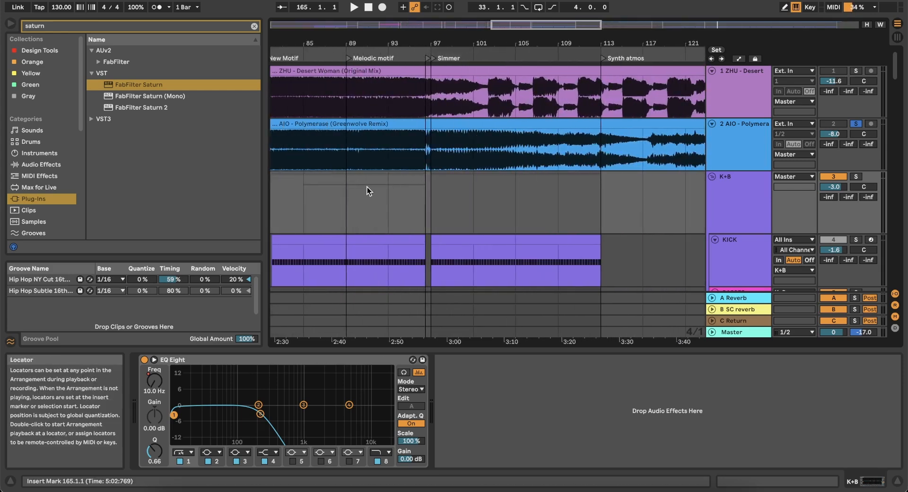
left_click_drag(353, 199, 413, 184)
scroll(418, 177, "down", 2)
scroll(417, 177, "left", 5)
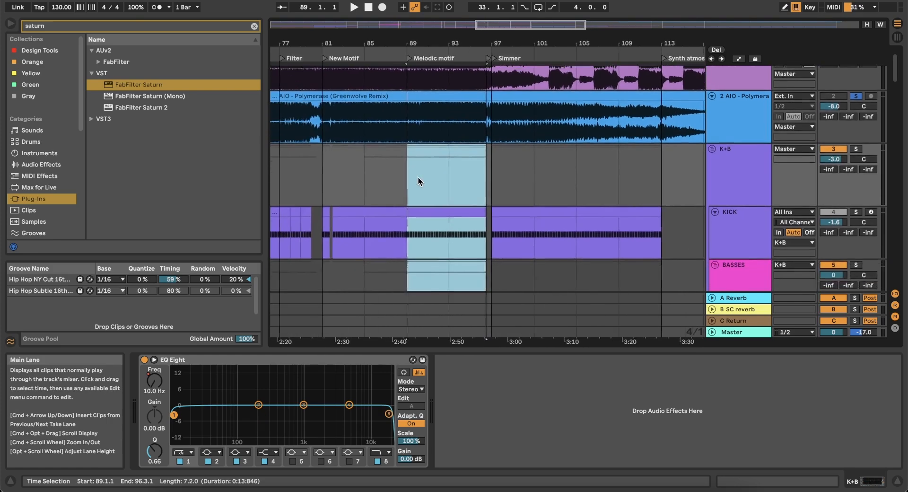
left_click(382, 169)
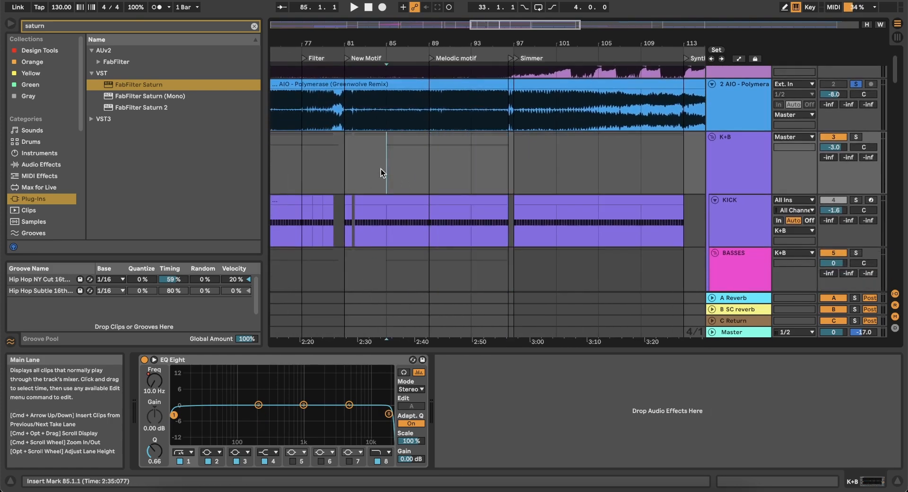
Examine the clips across the whole arrangement, from the K+B and BASSES tracks down to 32 Ample Bass and back up to HArmony
scroll(465, 157, "down", 8)
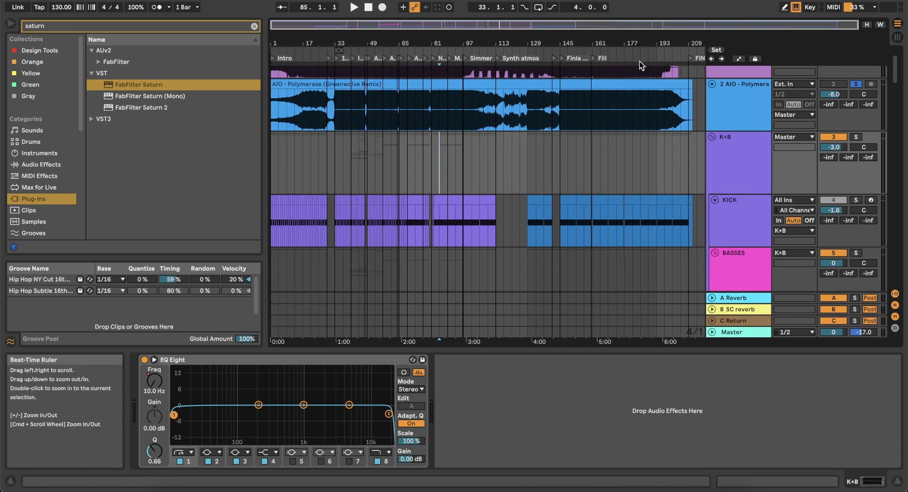
scroll(418, 165, "down", 3)
scroll(418, 165, "down", 2)
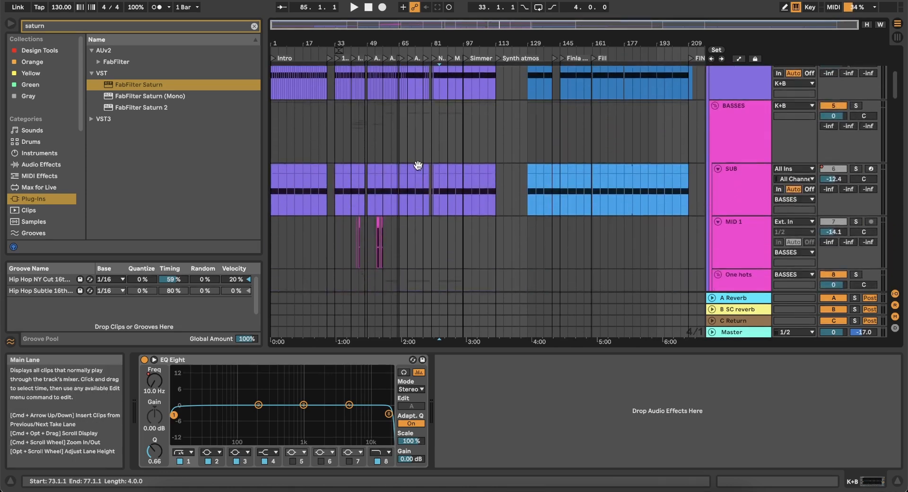
scroll(360, 134, "up", 3)
scroll(359, 134, "left", 2)
scroll(359, 134, "up", 1)
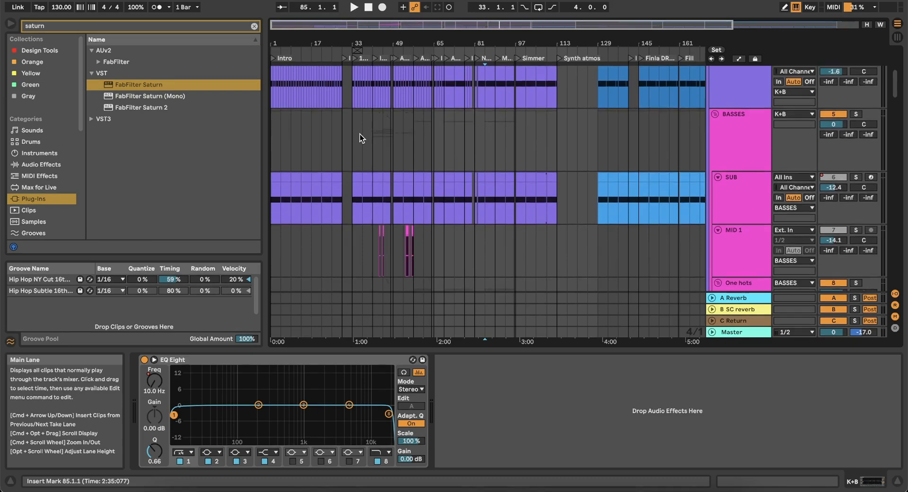
scroll(407, 145, "down", 15)
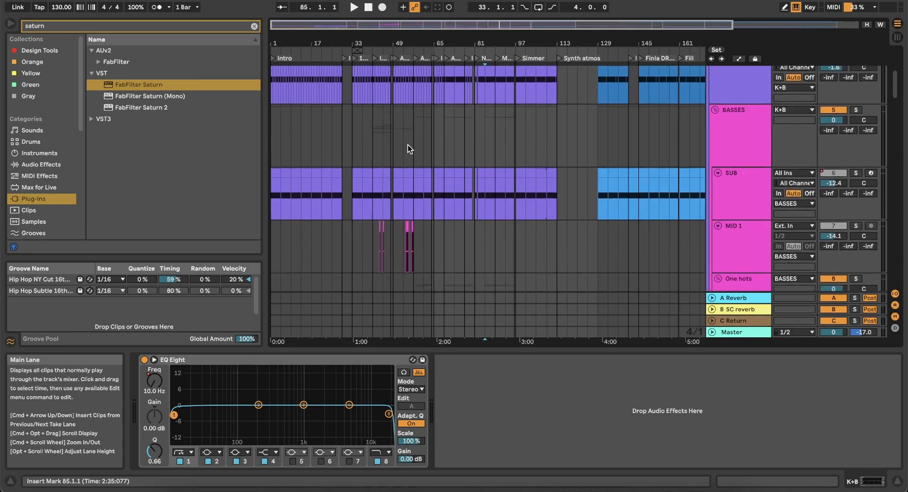
scroll(407, 145, "up", 5)
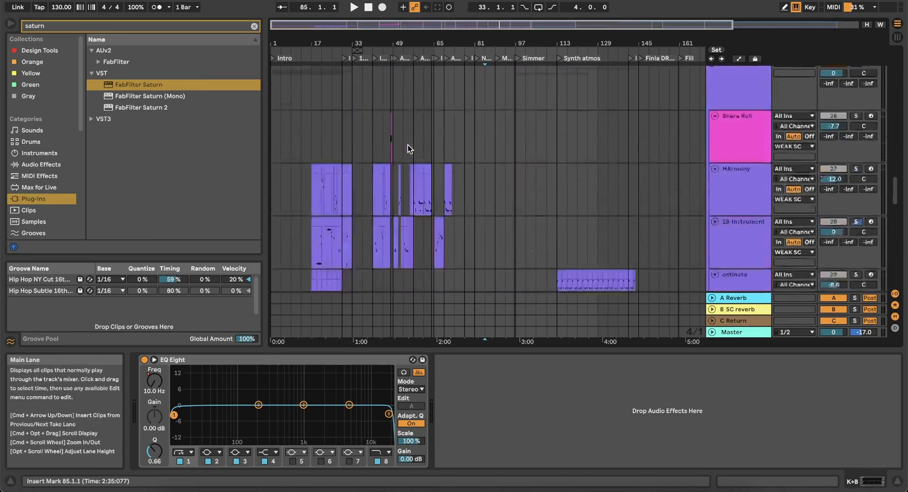
scroll(408, 144, "down", 12)
scroll(408, 145, "up", 7)
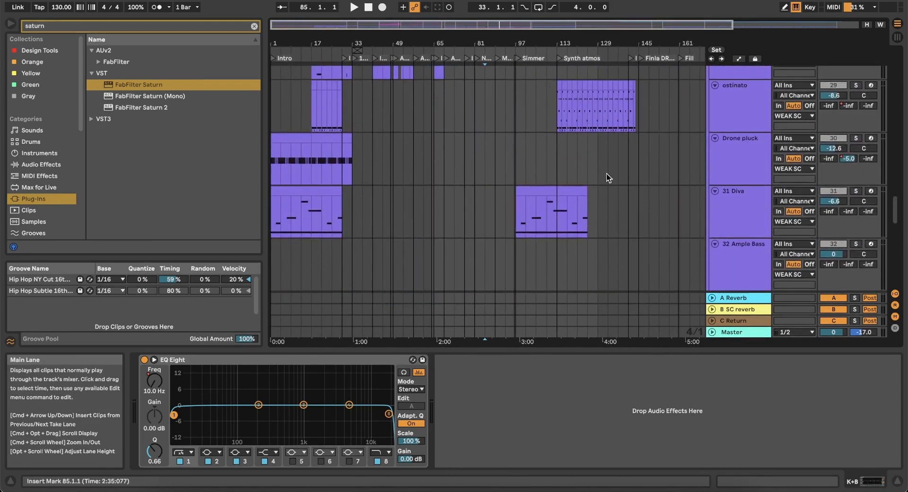
scroll(641, 185, "right", 4)
scroll(641, 185, "up", 3)
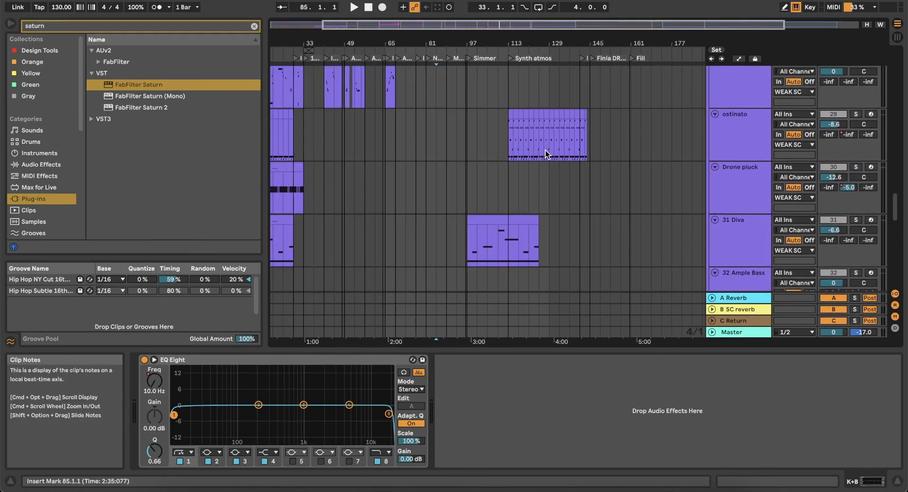
scroll(546, 149, "up", 3)
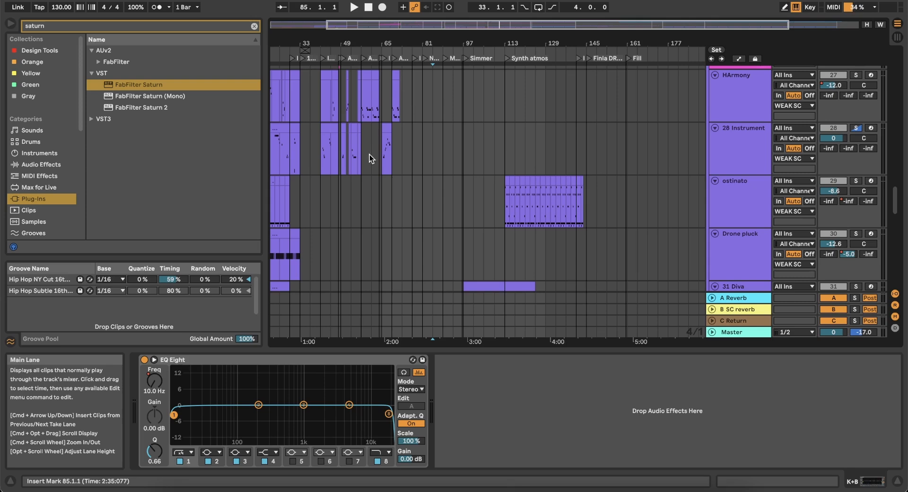
Mark out bars 64 to 97 and bars 145 to 225 on the 28 Instrument track to review the empty stretches
left_click_drag(375, 152, 461, 141)
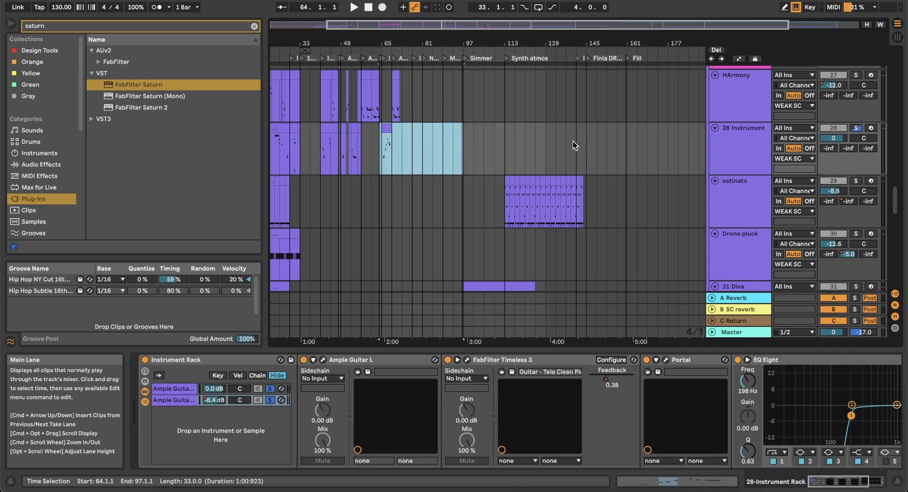
scroll(572, 141, "right", 3)
scroll(588, 146, "up", 1)
left_click(548, 162)
left_click_drag(563, 160, 713, 152)
scroll(601, 183, "up", 1)
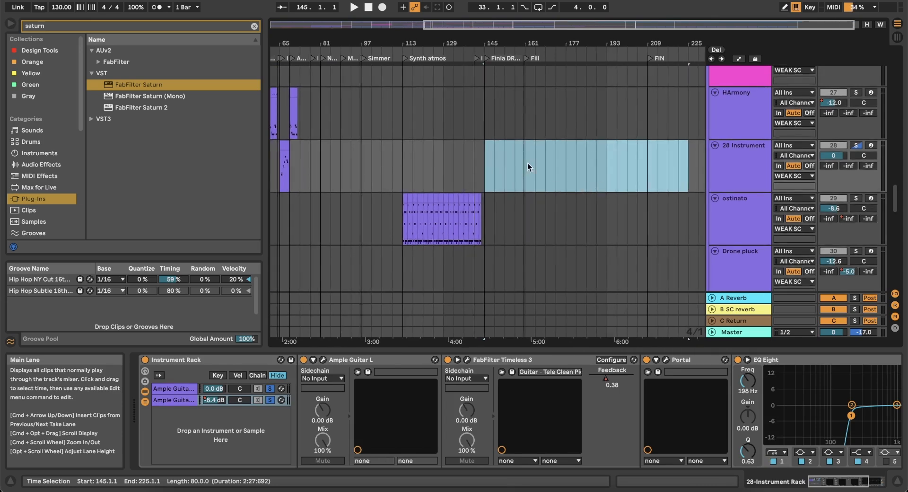
scroll(408, 169, "left", 2)
scroll(408, 169, "down", 1)
scroll(408, 169, "left", 2)
scroll(408, 169, "down", 1)
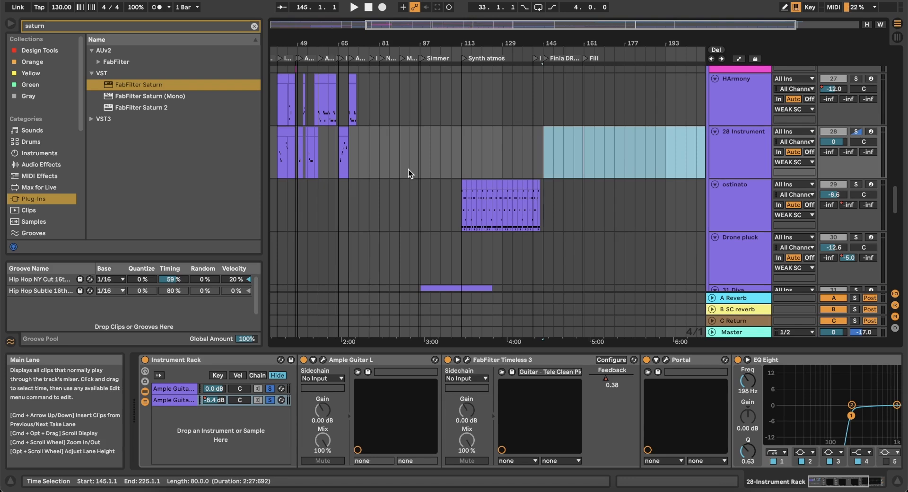
Set the arrangement's fixed grid to 8 bars
left_click(432, 158)
right_click(433, 157)
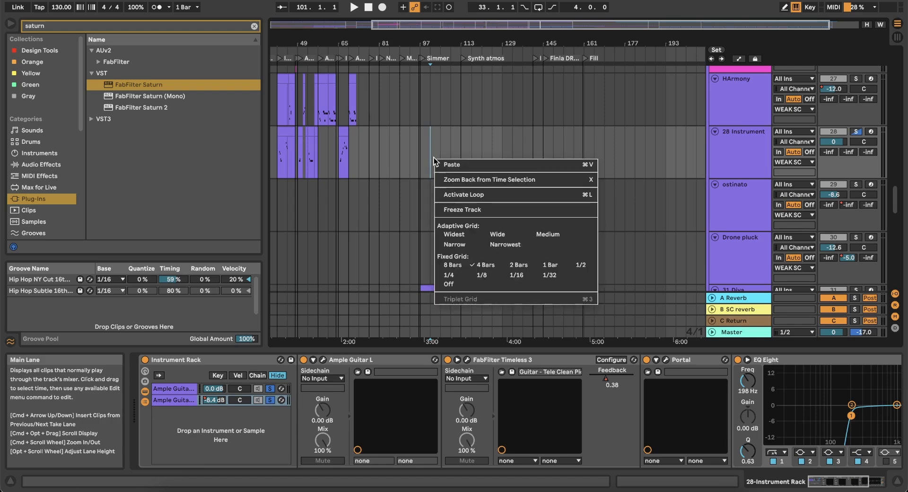
left_click(457, 264)
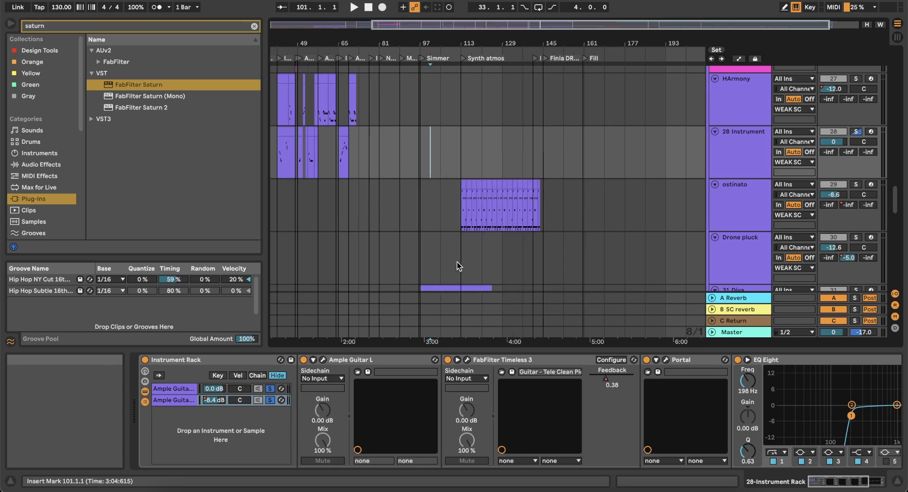
Mark out bars 17 to 81 across HArmony and 28 Instrument, and place the insert marker at bar 145
left_click(391, 148)
scroll(391, 147, "left", 2)
left_click_drag(305, 157, 514, 138)
left_click(587, 143)
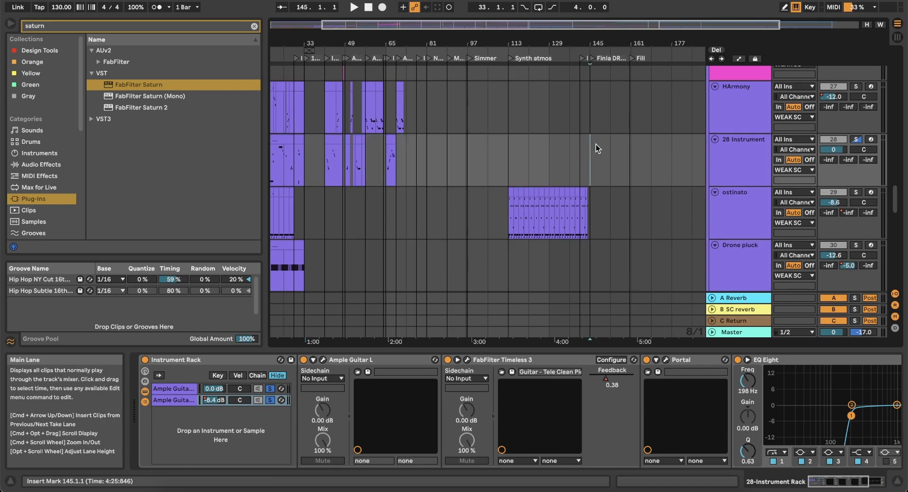
scroll(444, 161, "left", 2)
scroll(443, 161, "up", 2)
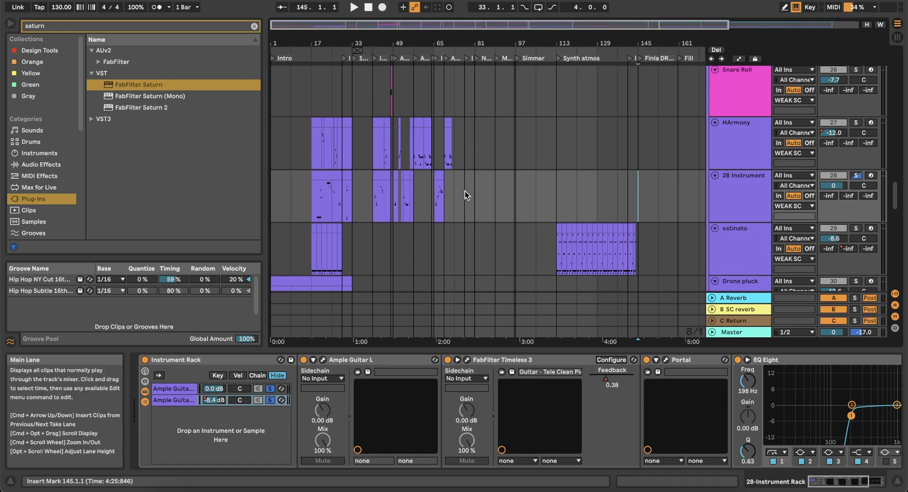
left_click_drag(476, 194, 307, 123)
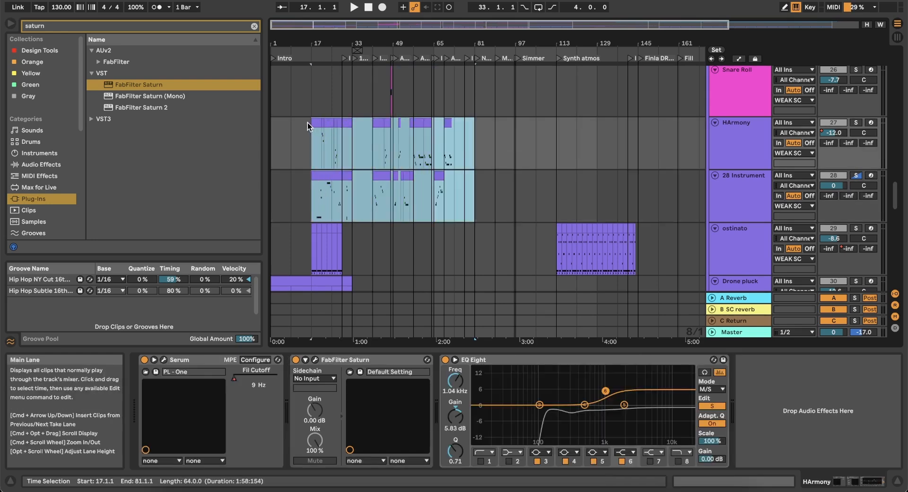
left_click(298, 127)
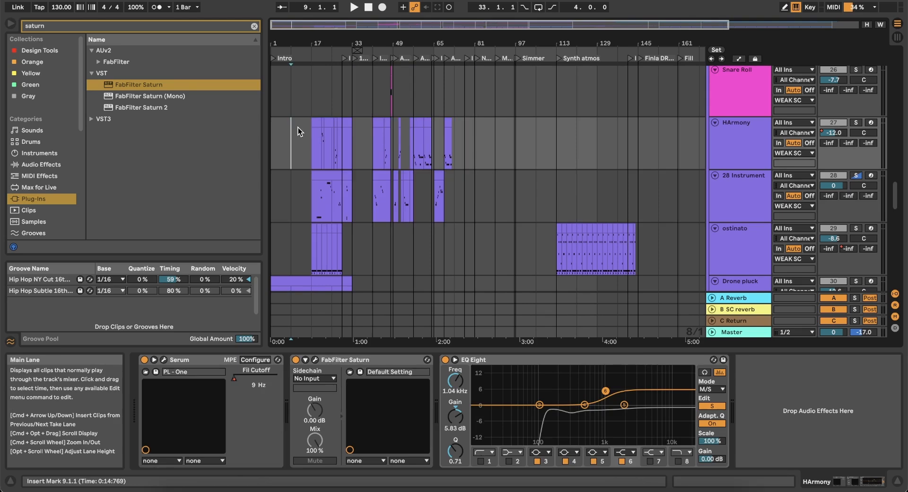
left_click_drag(286, 127, 648, 187)
left_click(648, 187)
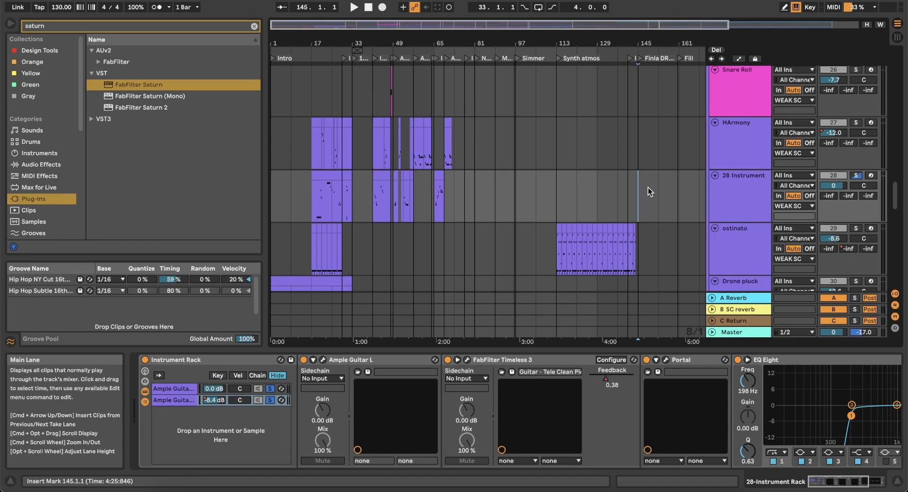
Switch to OBS to check the running recording, and return to Ableton Live
left_click(583, 488)
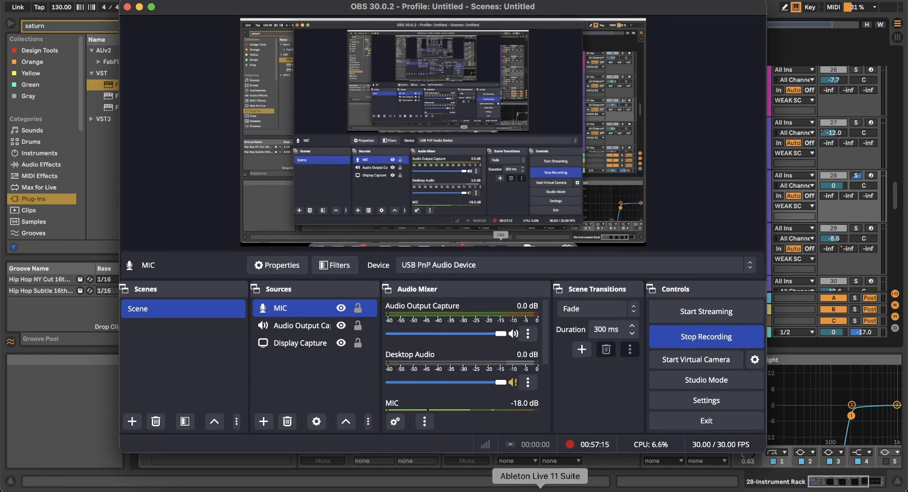
left_click(89, 407)
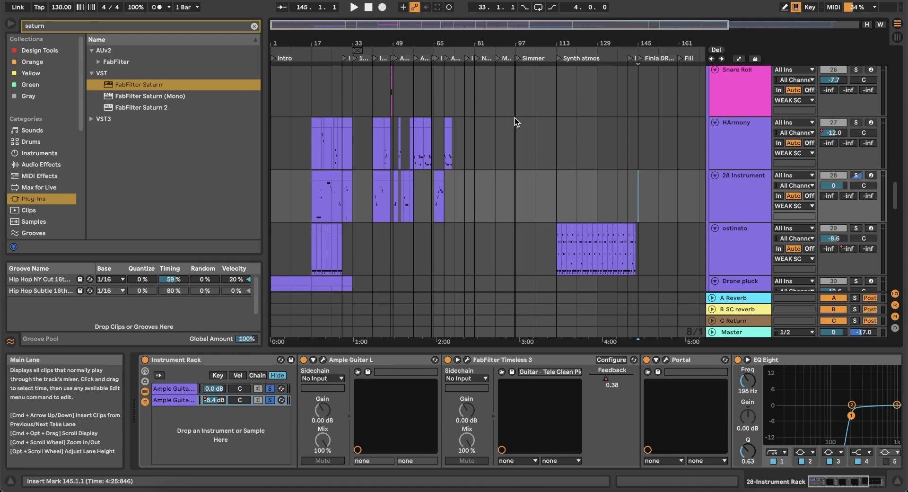
Mark out bars 97 to 145 on the 28 Instrument track and place the insert marker at bar 105
left_click_drag(515, 189, 629, 183)
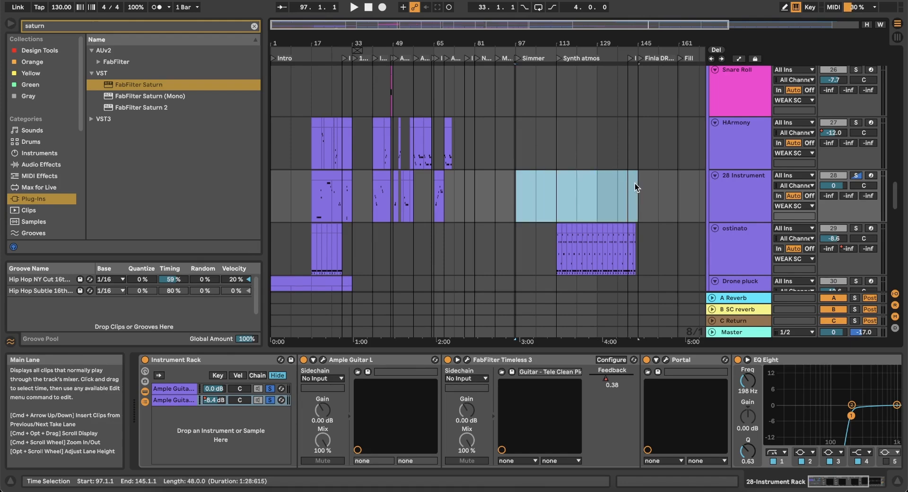
left_click(540, 202)
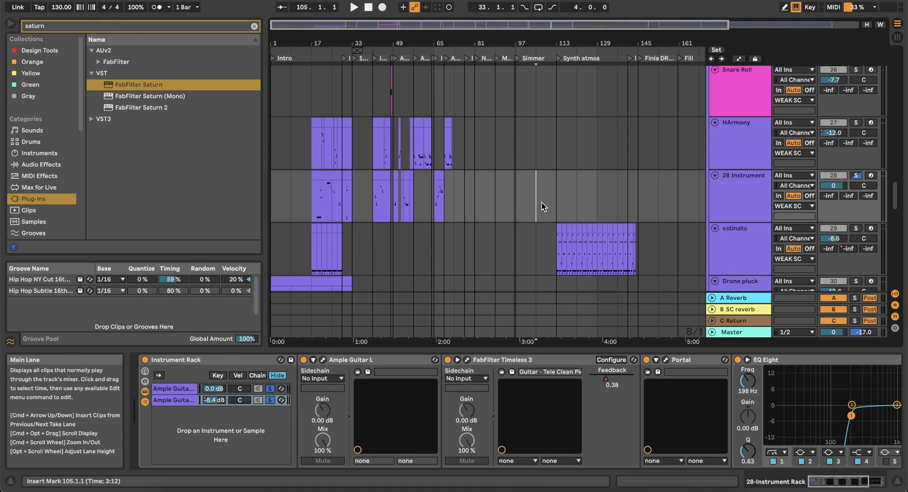
scroll(470, 186, "up", 2)
scroll(469, 185, "right", 2)
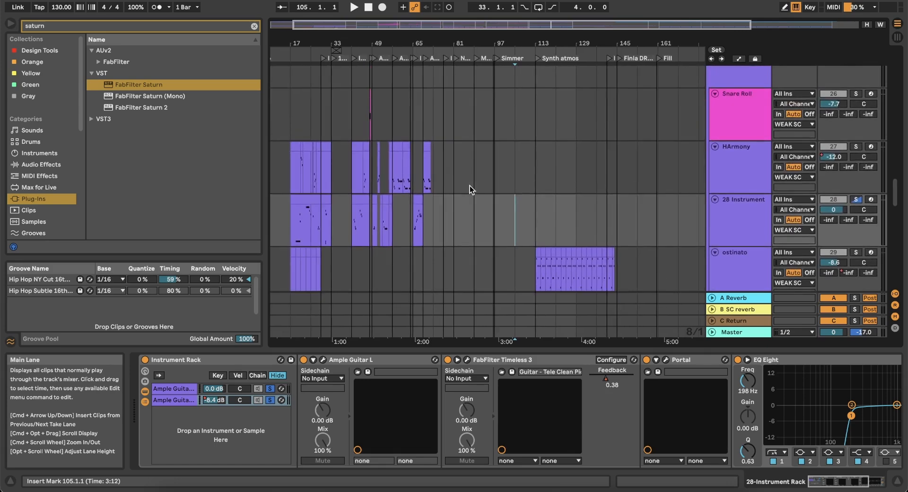
Inspect the HArmony and 28 Instrument parts and select the 28 Instrument clip from bar 17 to 33
scroll(470, 185, "down", 3)
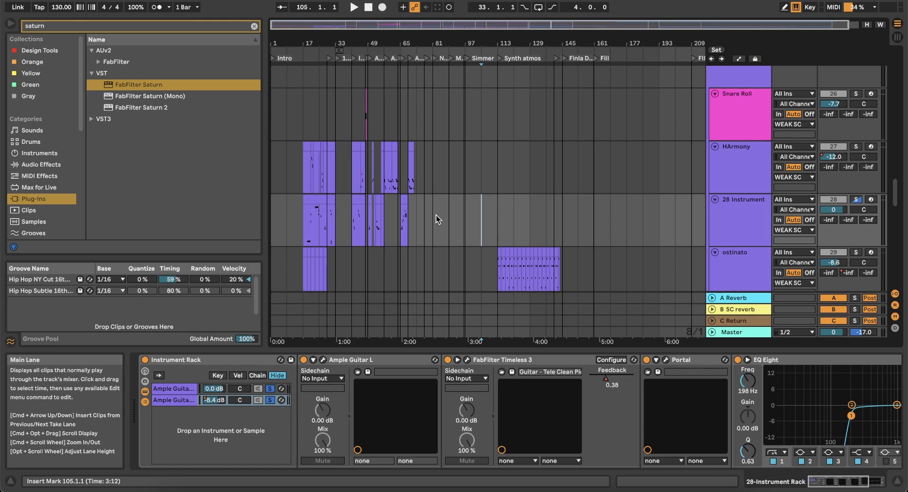
scroll(383, 237, "up", 3)
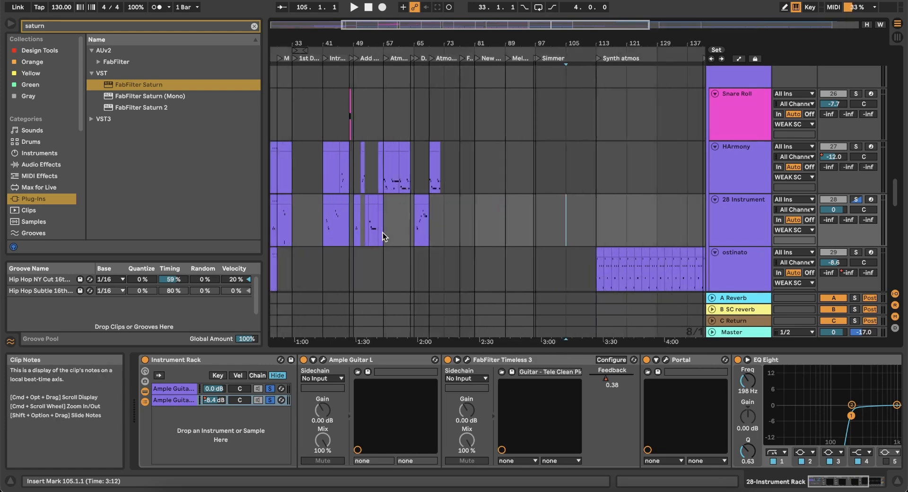
scroll(382, 236, "down", 3)
scroll(383, 235, "down", 1)
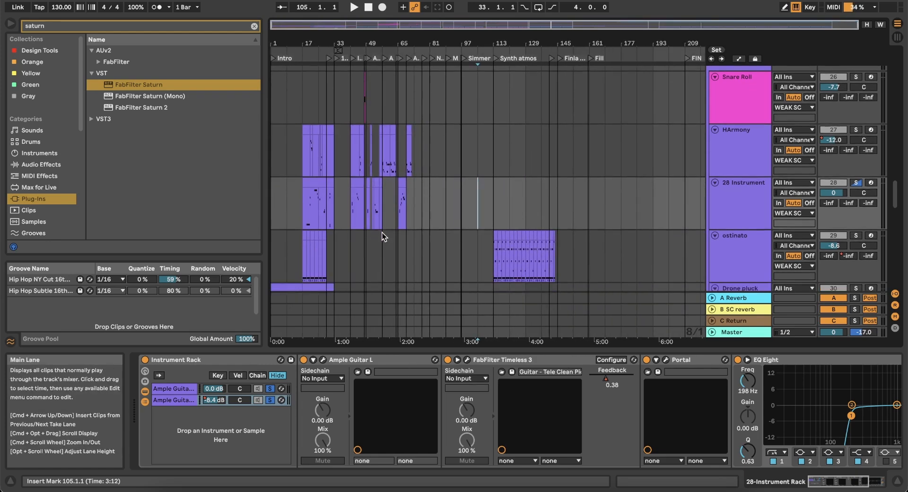
left_click(305, 197)
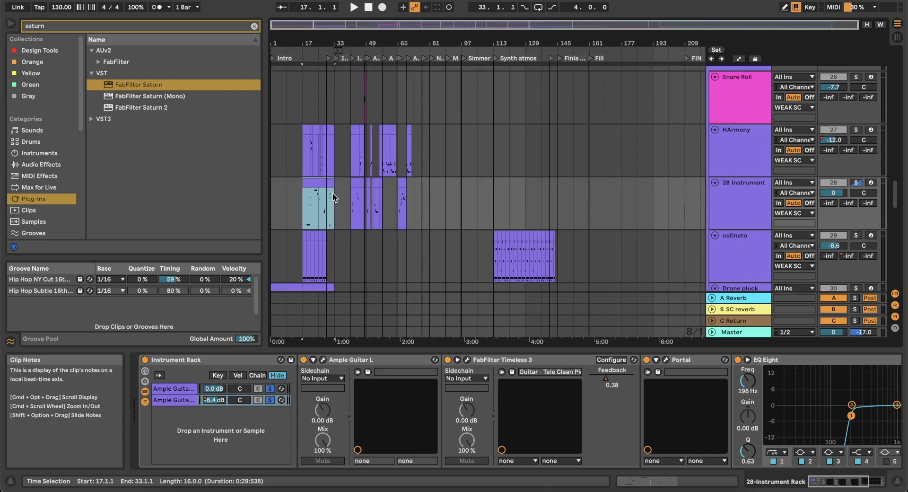
Mark out bars 17 to 161 on the WEAK SC group and place the insert marker at bar 69
scroll(333, 193, "up", 5)
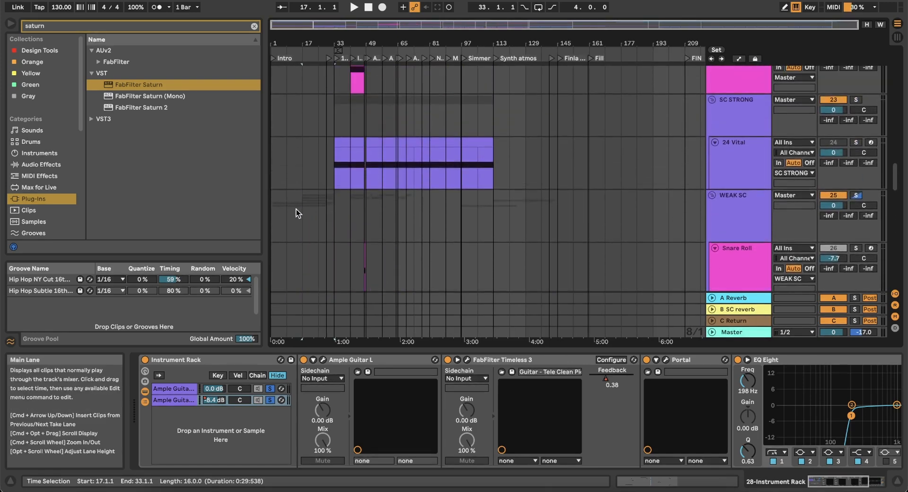
left_click(296, 209)
scroll(296, 209, "up", 4)
scroll(366, 206, "down", 4)
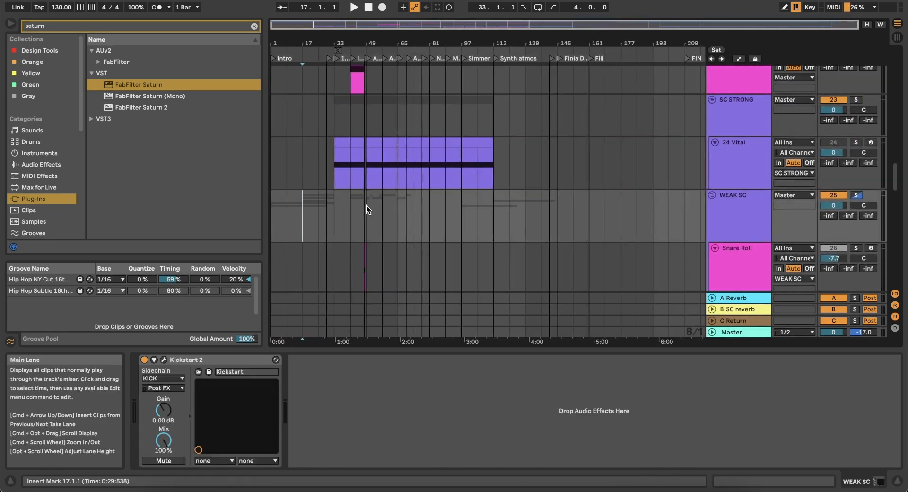
scroll(368, 209, "down", 1)
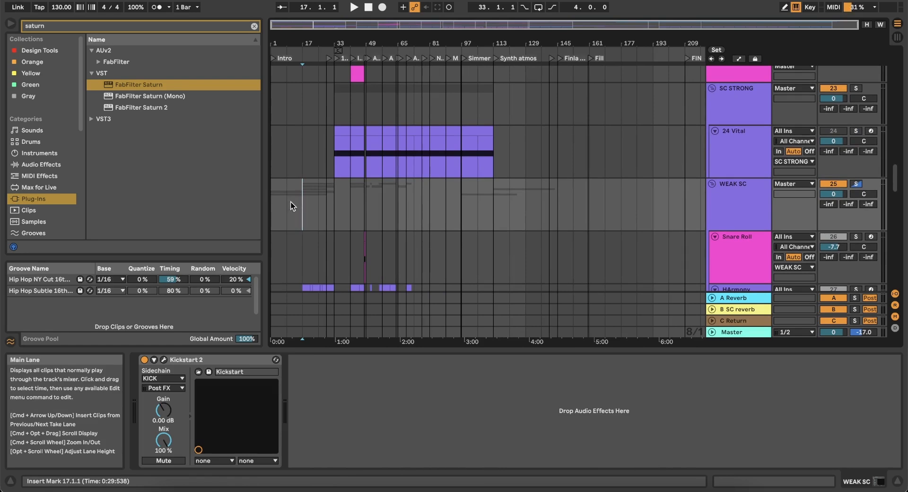
left_click_drag(299, 201, 596, 189)
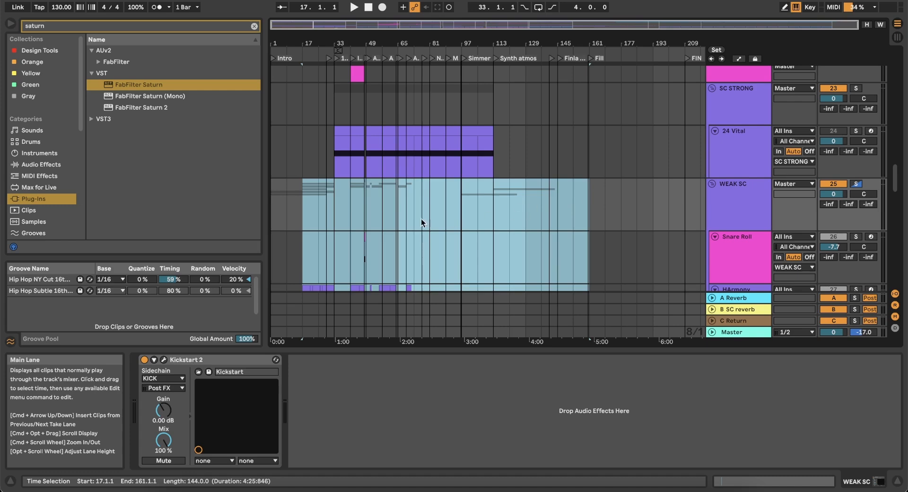
left_click(407, 218)
Inspect the DRUMS, Shaker and FX tracks and select the intro clip on 44 Operator, spanning bars 1 to 29
scroll(408, 218, "down", 15)
scroll(407, 218, "up", 5)
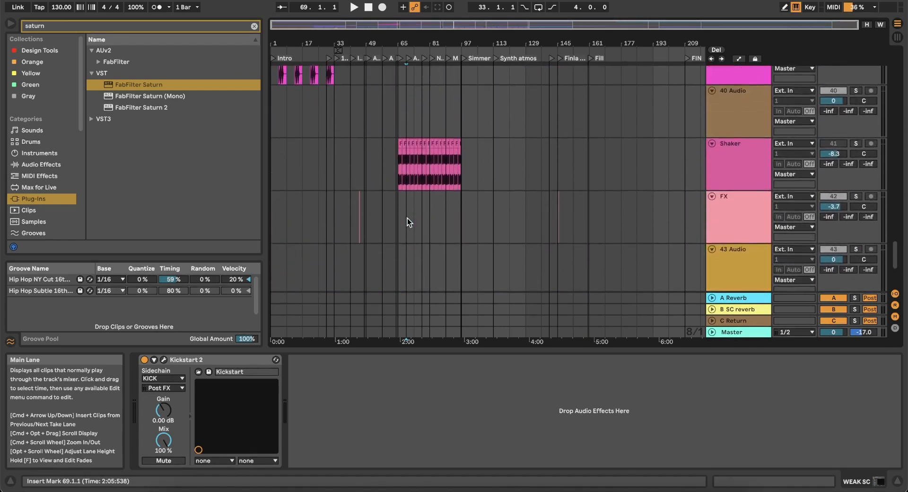
scroll(321, 220, "up", 3)
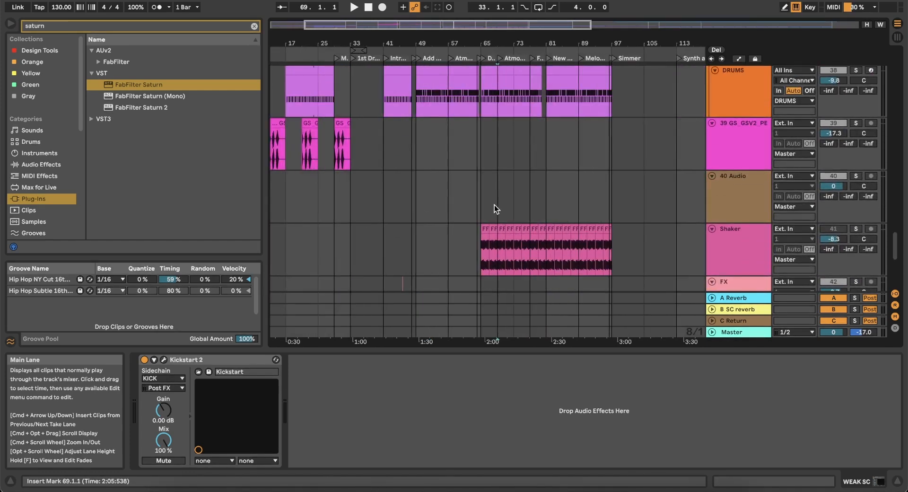
scroll(494, 205, "up", 5)
scroll(494, 205, "down", 5)
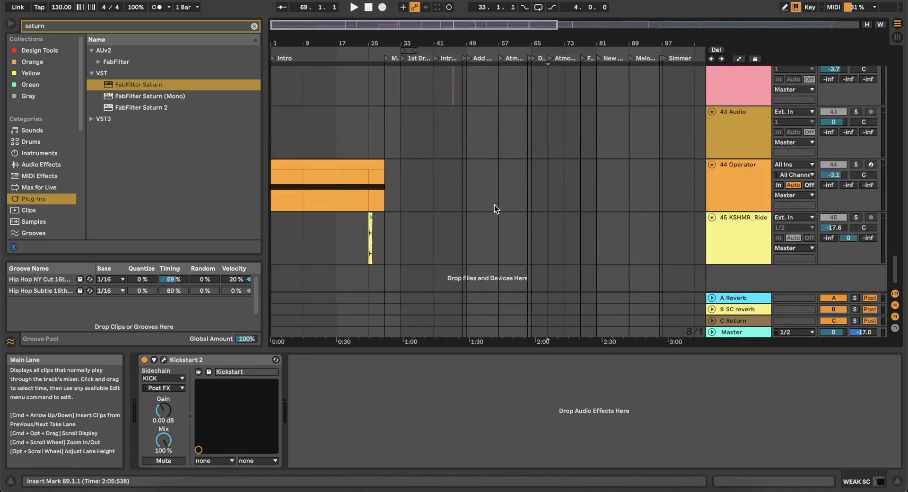
left_click(338, 162)
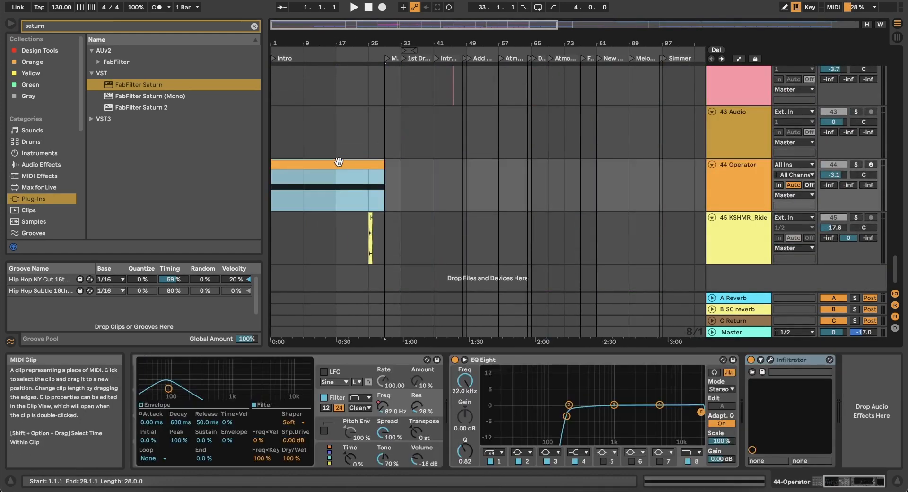
Paste the copied intro noise clip onto the 44 Operator track at bar 113, the start of Synth atmos
scroll(338, 162, "right", 5)
scroll(494, 186, "right", 2)
scroll(494, 187, "up", 3)
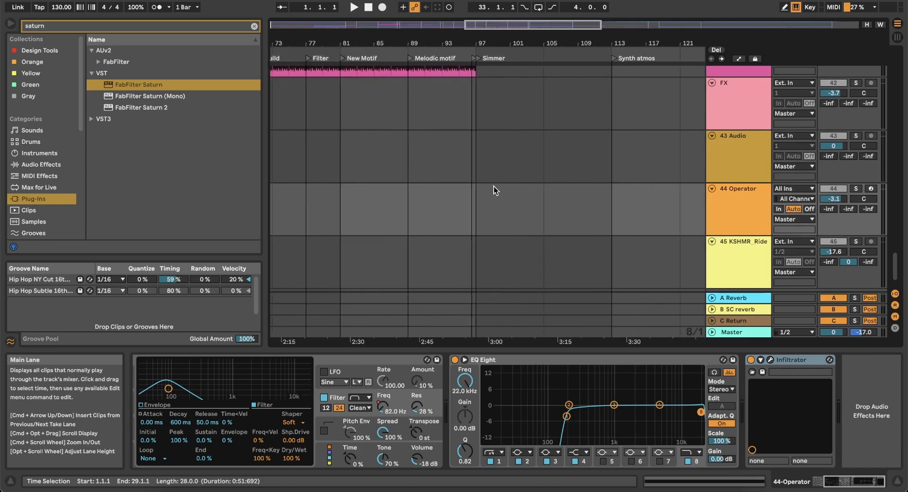
scroll(494, 187, "down", 4)
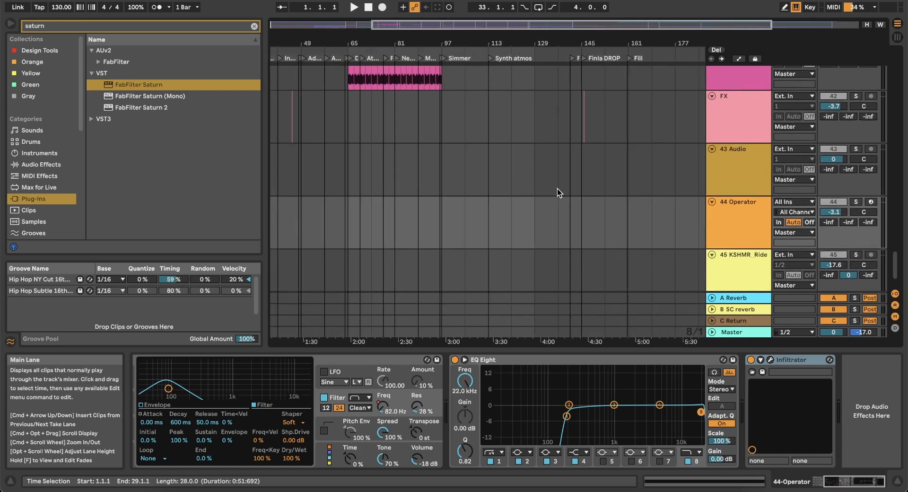
scroll(557, 188, "up", 3)
left_click(406, 225)
key("super+v")
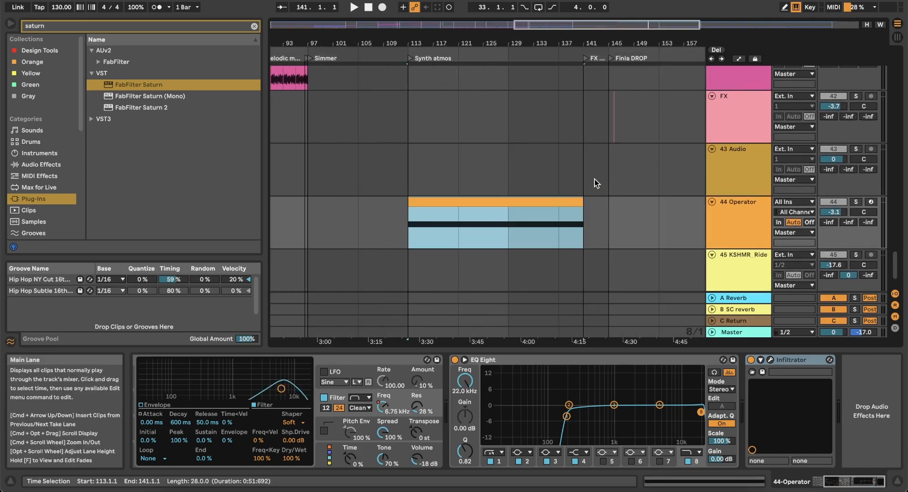
Rename the 44 Operator track to WHY NOISE
scroll(595, 184, "right", 4)
scroll(591, 185, "down", 4)
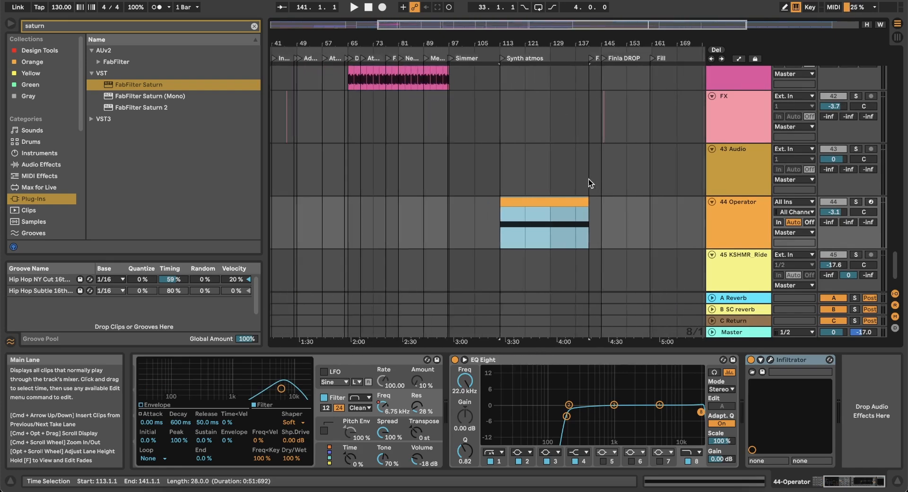
left_click(723, 220)
key("super+r")
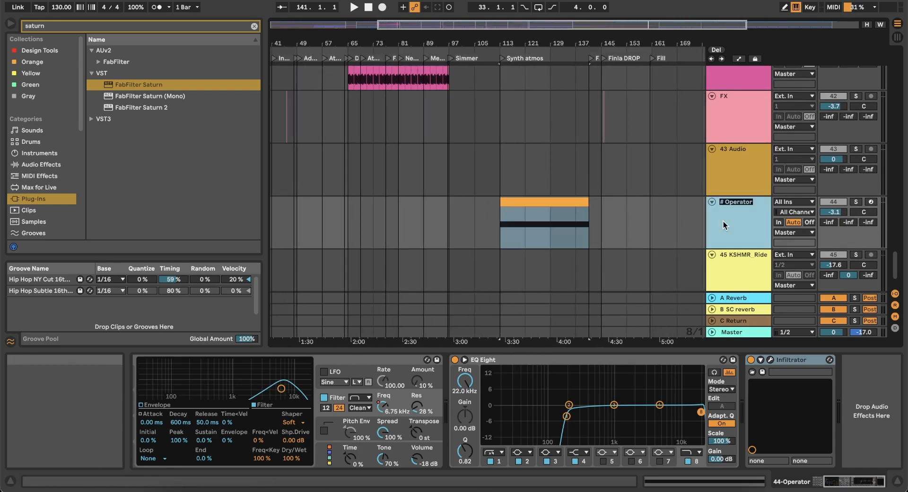
type("WHY NOISE")
key("Return")
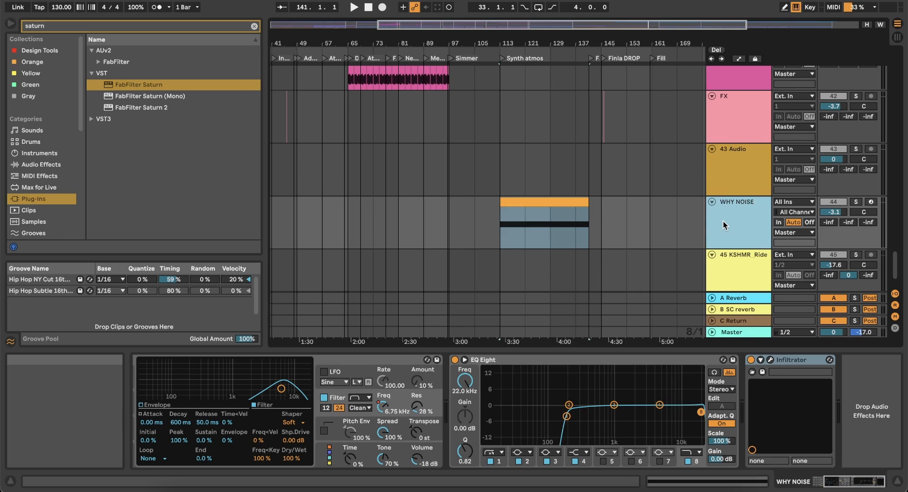
Select the 45 KSHMR_Ride track and examine the SUB, GLitch, 13 Audio, FX and WHY NOISE parts across the arrangement
scroll(665, 220, "down", 2)
left_click(738, 227)
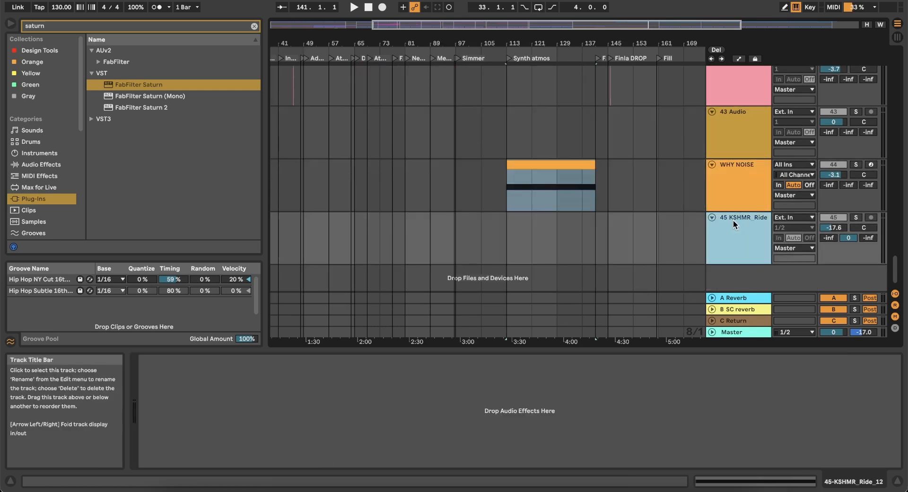
scroll(478, 166, "down", 5)
scroll(378, 166, "up", 20)
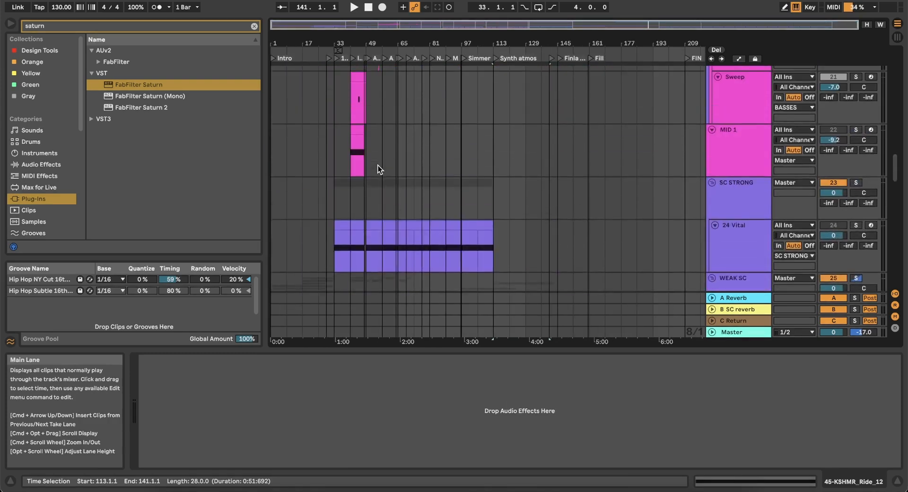
scroll(378, 165, "up", 15)
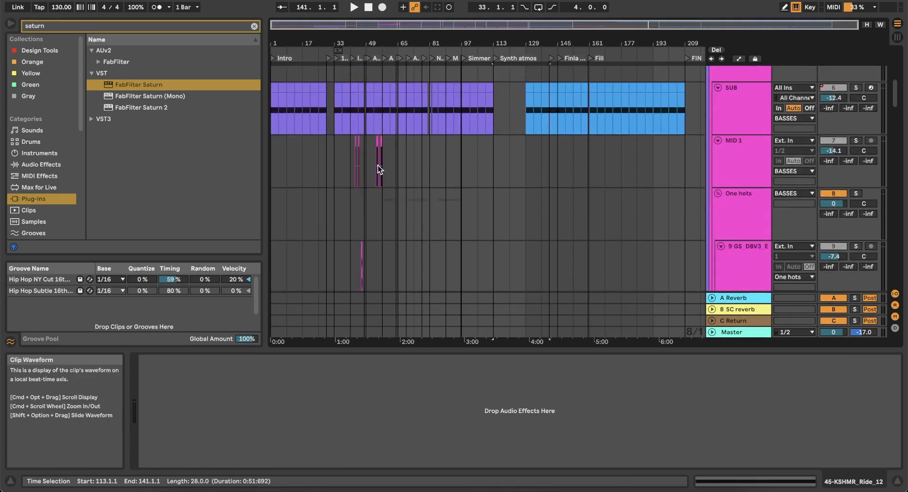
scroll(378, 169, "down", 5)
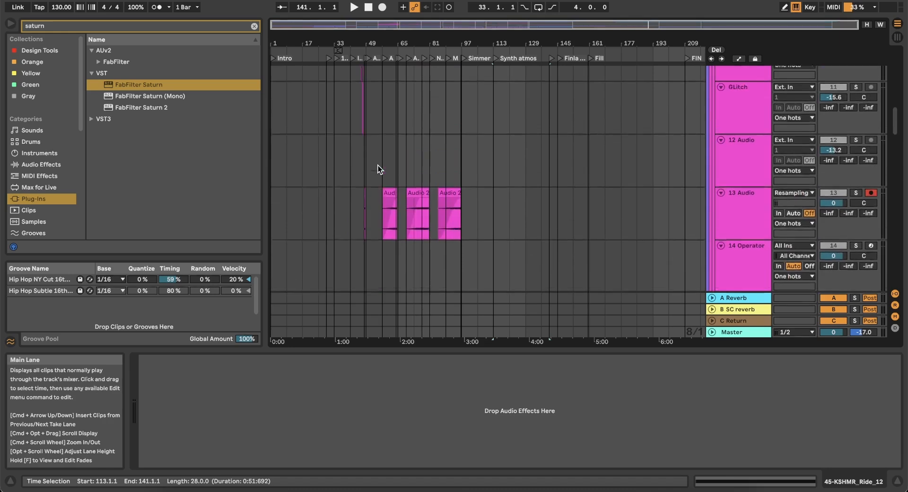
scroll(378, 166, "up", 5)
scroll(355, 155, "up", 5)
scroll(469, 140, "down", 1)
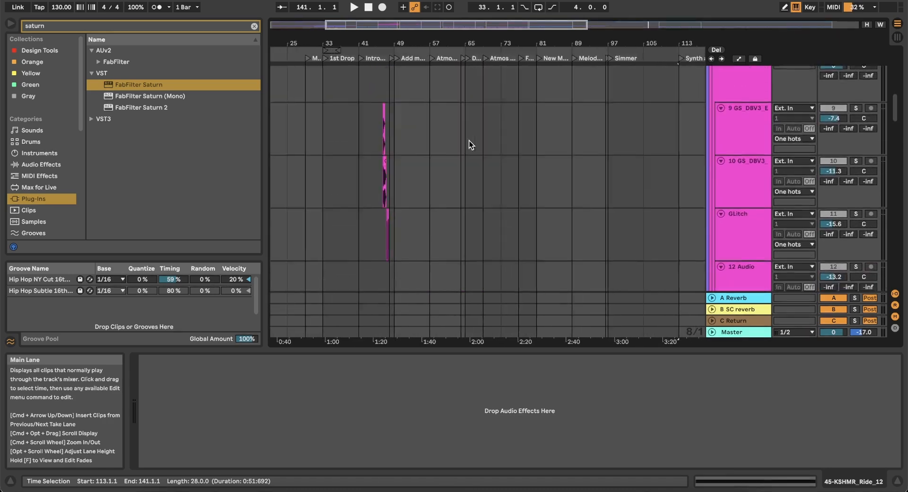
scroll(469, 140, "down", 8)
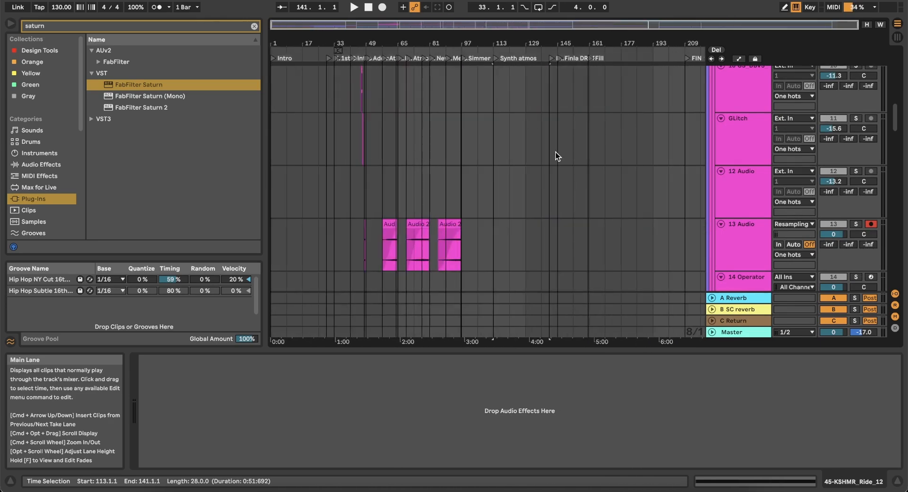
scroll(557, 156, "down", 15)
scroll(558, 157, "up", 1)
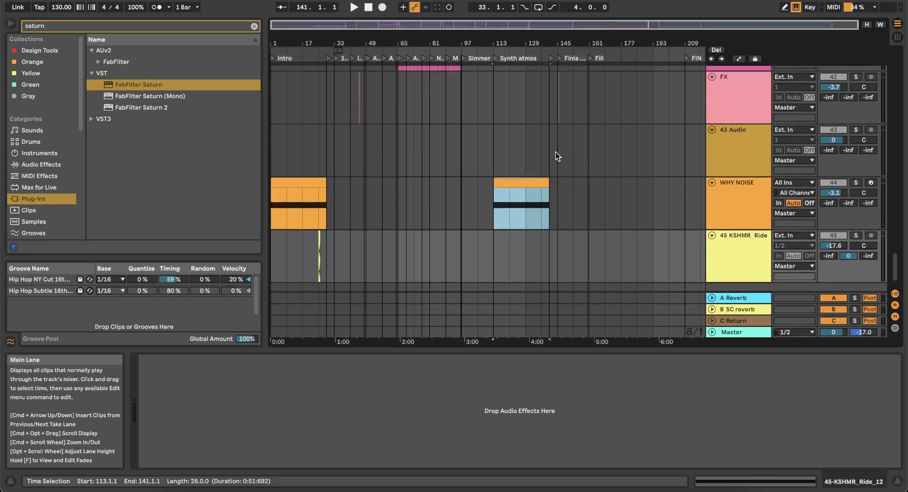
Inspect the One hots bass clips around Introduce mid basses and place the insert marker at bar 64 on 10 GS_DBV3
scroll(387, 182, "up", 4)
scroll(387, 182, "left", 5)
scroll(388, 182, "down", 1)
scroll(386, 178, "up", 20)
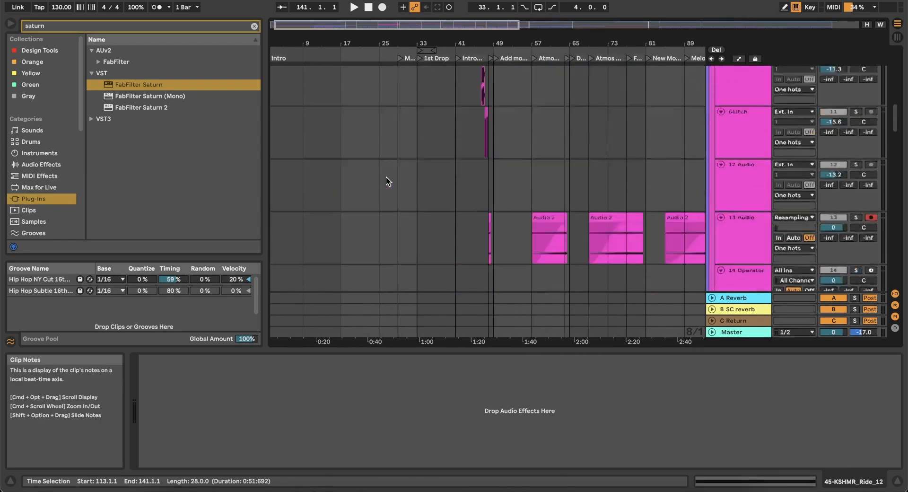
scroll(503, 199, "down", 4)
scroll(503, 198, "up", 3)
scroll(503, 198, "up", 5)
scroll(503, 199, "down", 3)
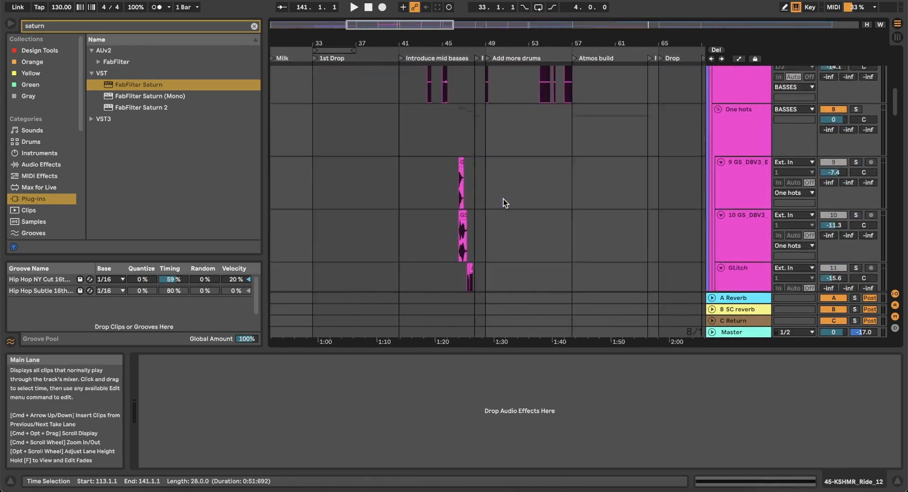
scroll(424, 151, "down", 5)
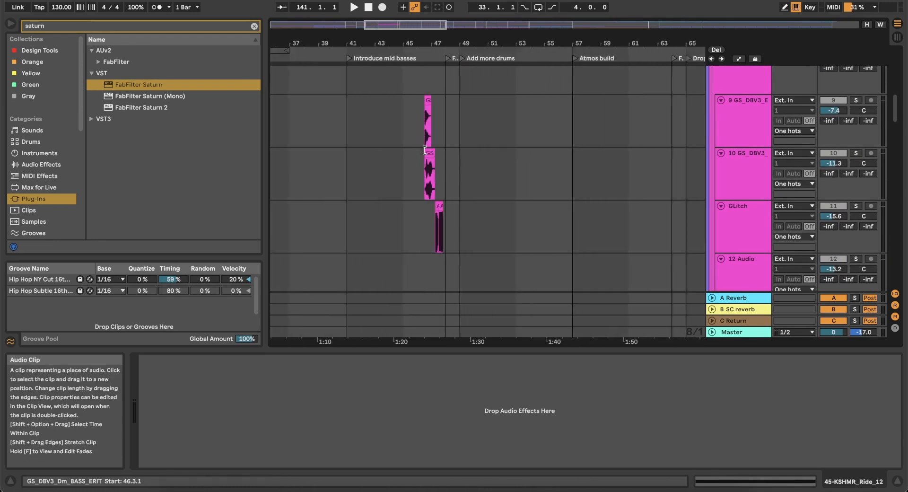
left_click_drag(385, 158, 594, 163)
left_click(519, 190)
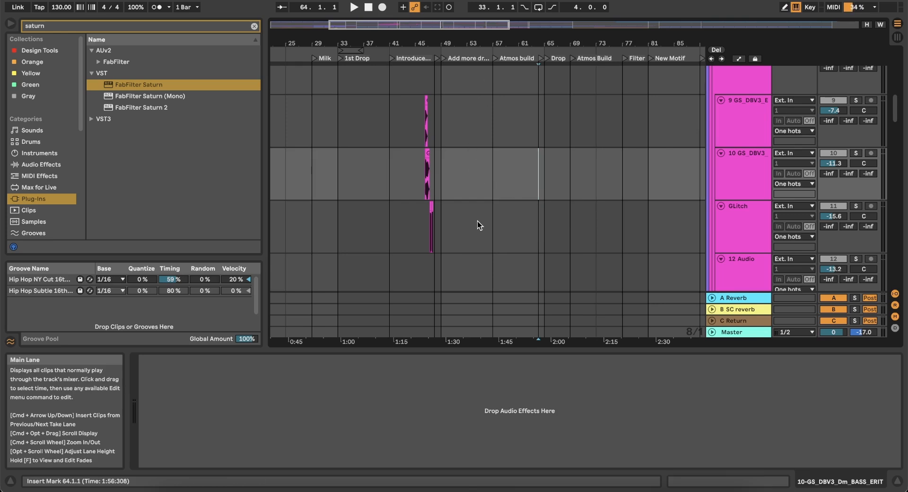
Examine the Throat bass, Donk, Sweep and MID 1 clips between bars 41 and 57, then the drum and Shaker tracks
scroll(477, 220, "down", 10)
scroll(478, 220, "down", 4)
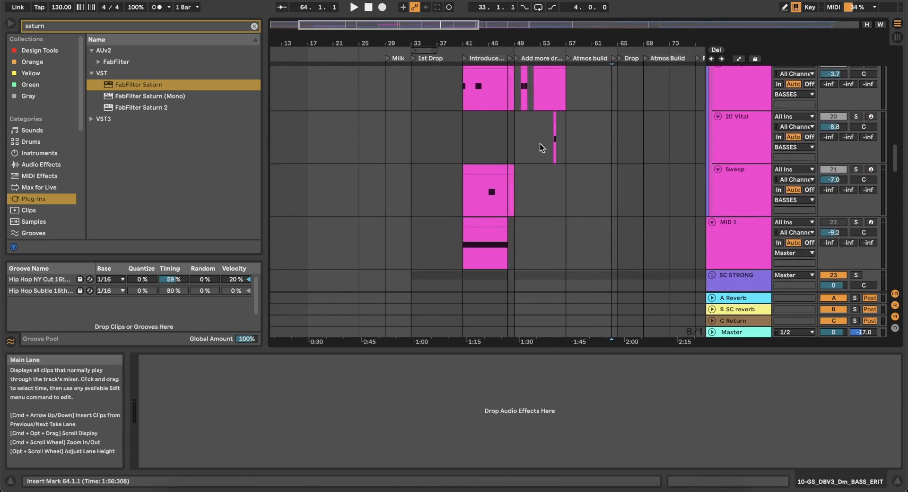
scroll(540, 144, "down", 3)
scroll(540, 144, "up", 3)
scroll(458, 127, "up", 3)
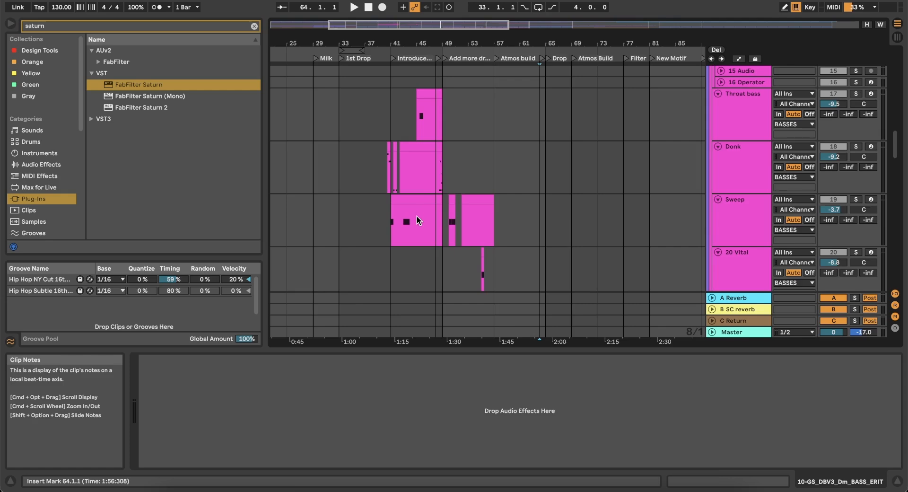
scroll(416, 218, "down", 3)
scroll(416, 218, "left", 4)
scroll(416, 217, "down", 5, "super")
scroll(416, 216, "down", 15)
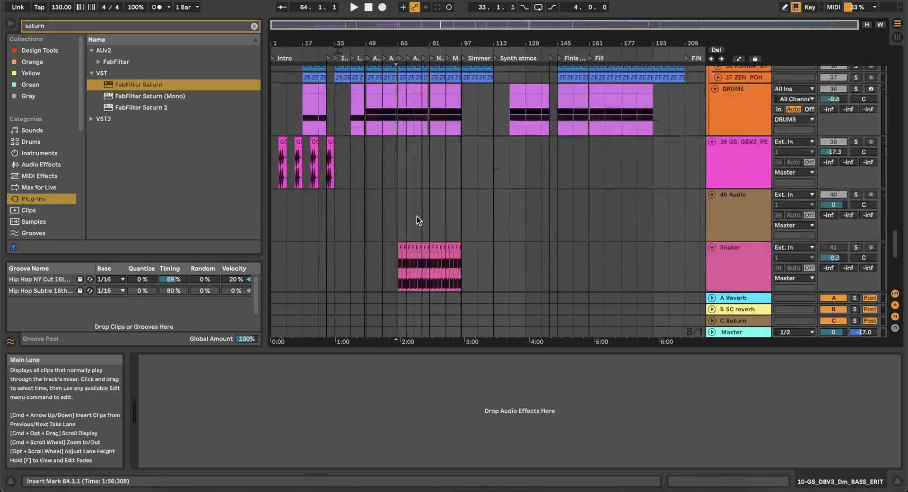
Place the insert marker at bar 97 on HArmony and play the AIO - Polymerase reference from the start of Simmer
scroll(416, 217, "up", 12)
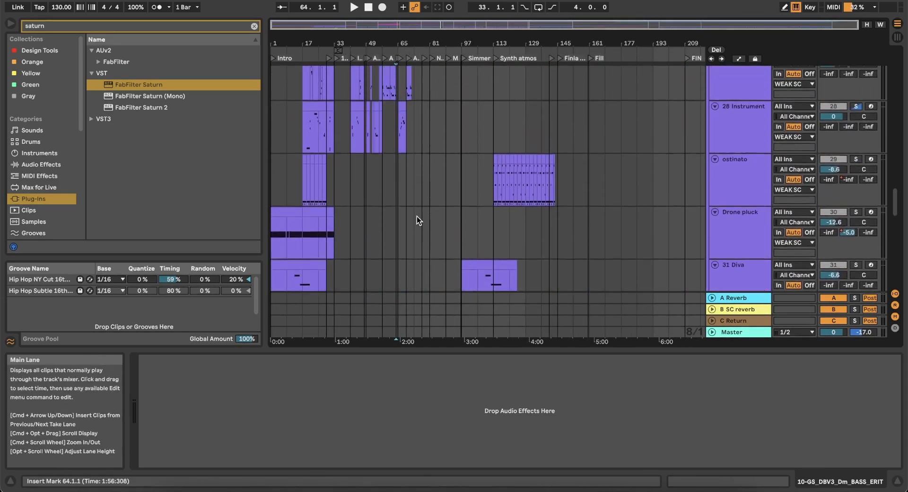
scroll(595, 169, "up", 6, "super")
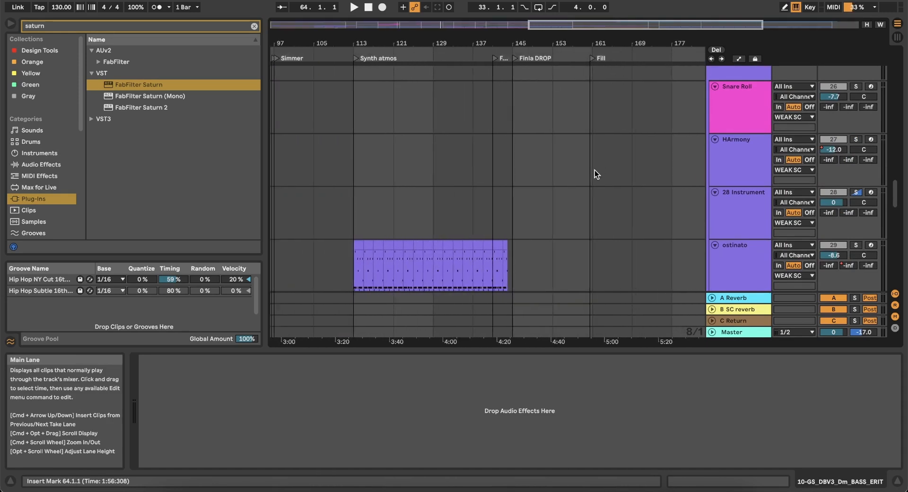
scroll(429, 177, "left", 5)
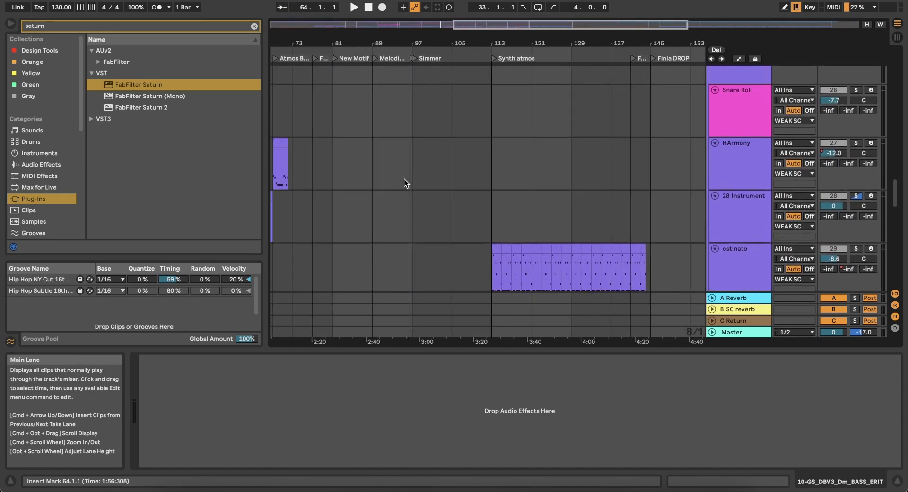
left_click(407, 182)
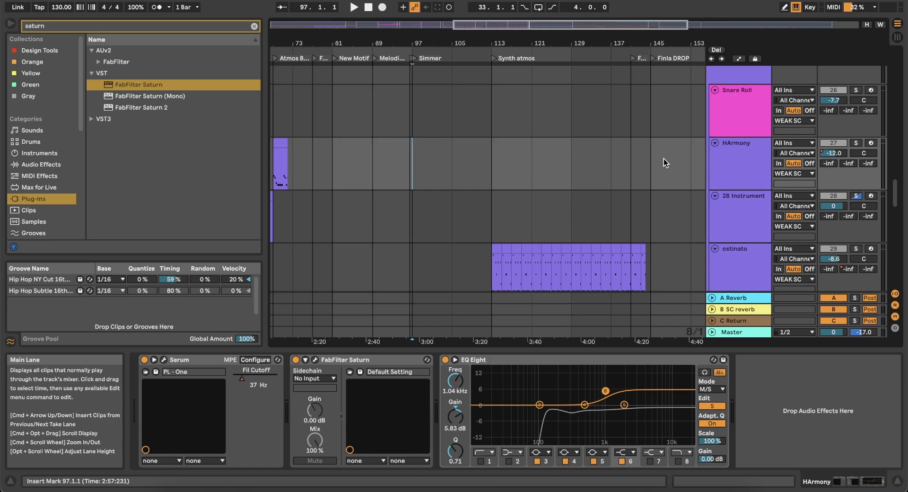
scroll(663, 158, "up", 15)
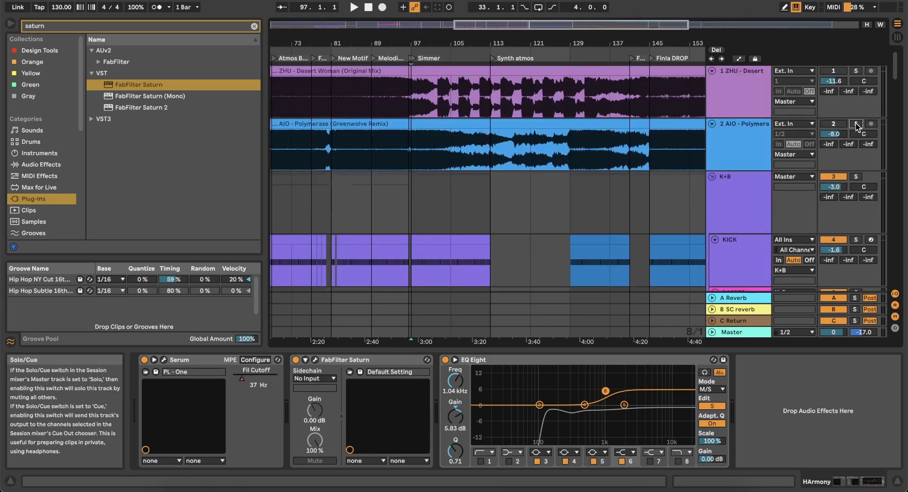
key("space")
Copy the Drone pluck clip spanning bars 1 to 17 and paste it on the same track at bar 97 in Simmer
scroll(462, 195, "down", 2)
scroll(463, 195, "down", 3)
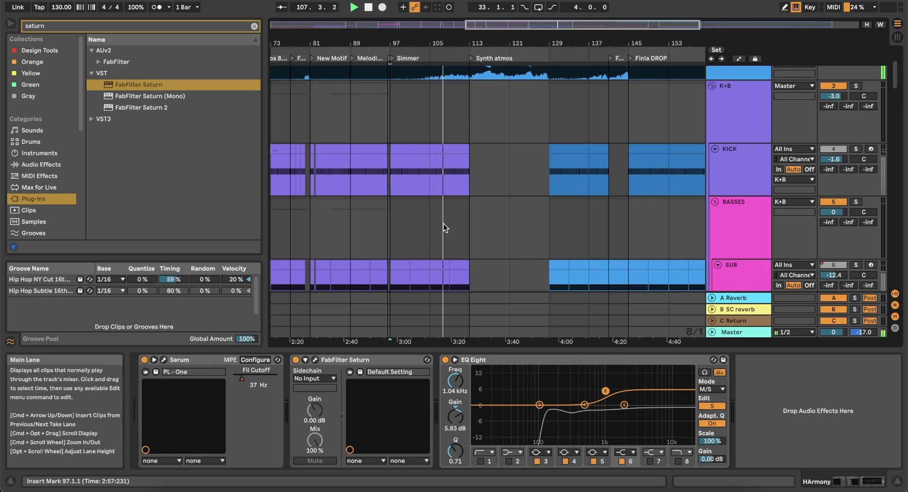
scroll(443, 223, "down", 5)
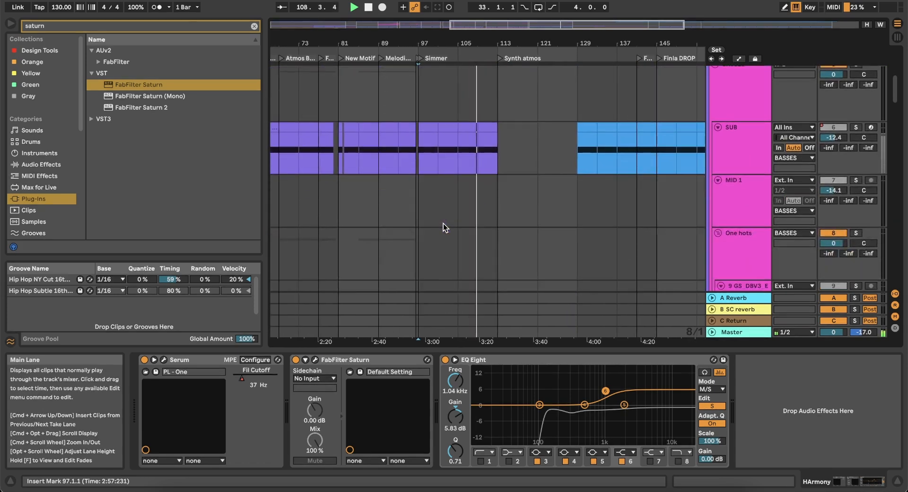
scroll(443, 224, "down", 15)
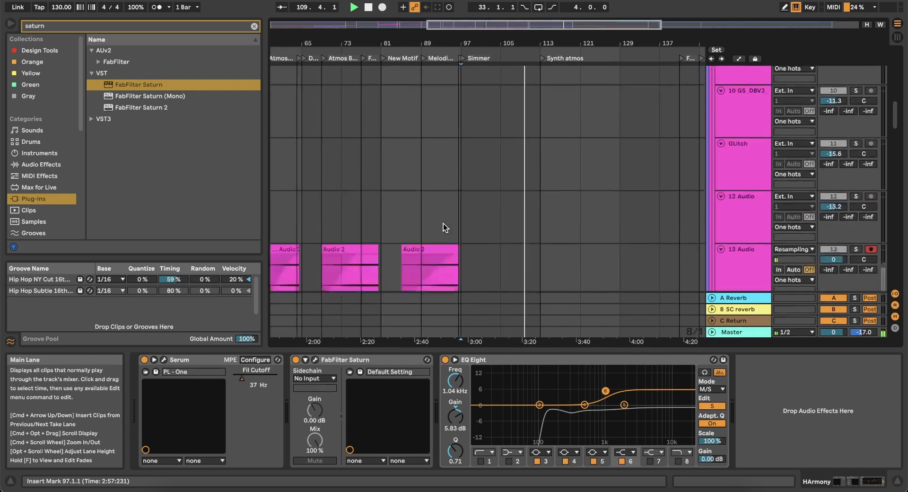
scroll(443, 223, "down", 5)
scroll(443, 224, "left", 10)
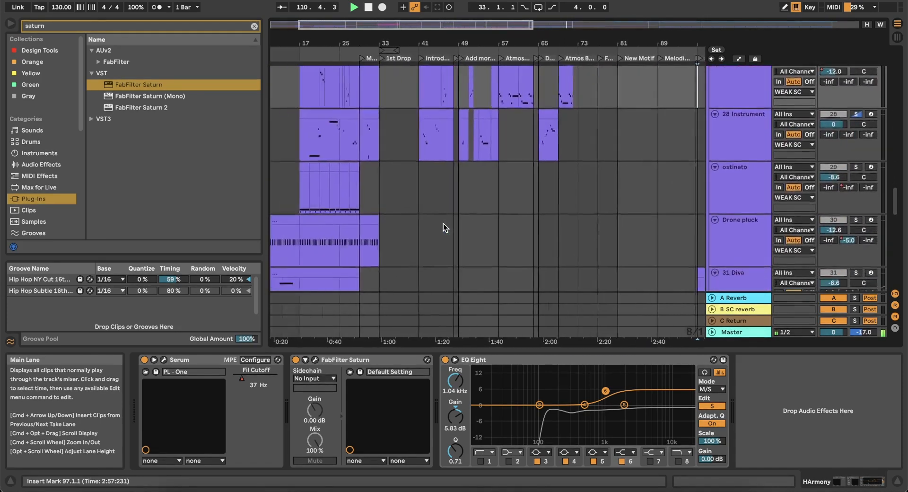
left_click(298, 182)
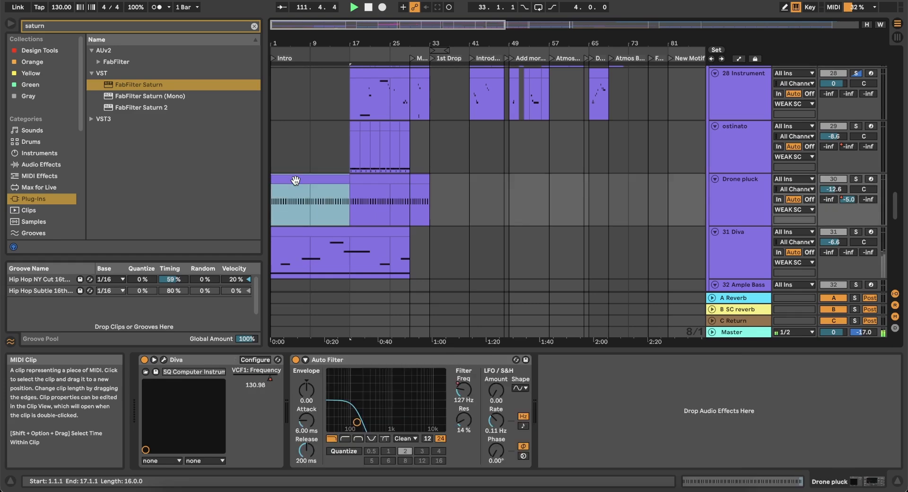
scroll(310, 179, "right", 8)
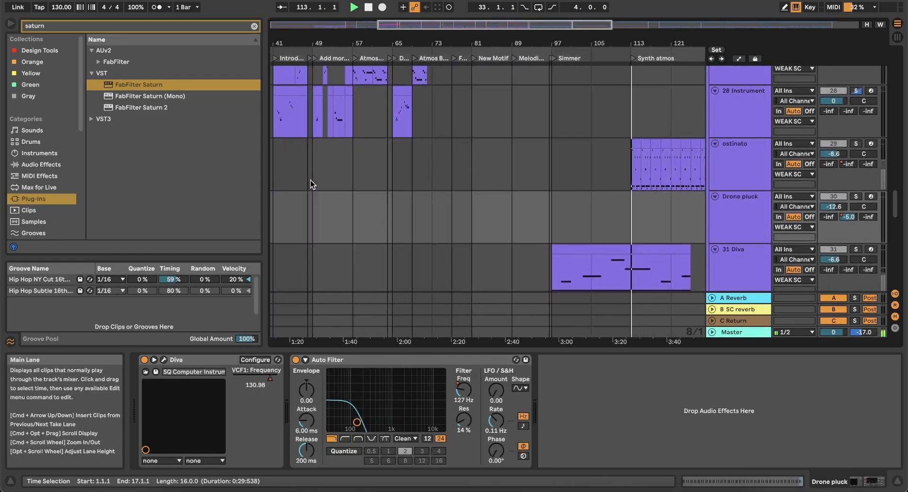
left_click(554, 206)
key("super+v")
scroll(554, 205, "right", 6)
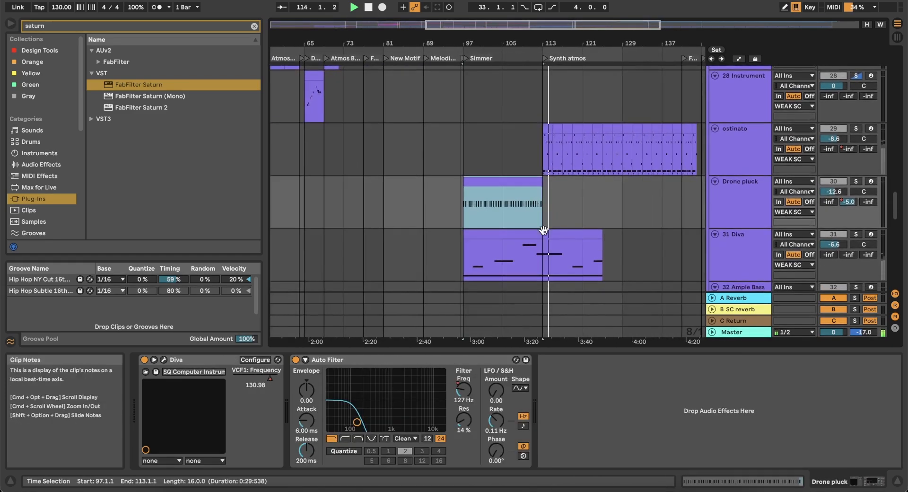
Open the pasted Drone pluck clip in an enlarged note editor and set its grid to 4 bars
left_click(714, 481)
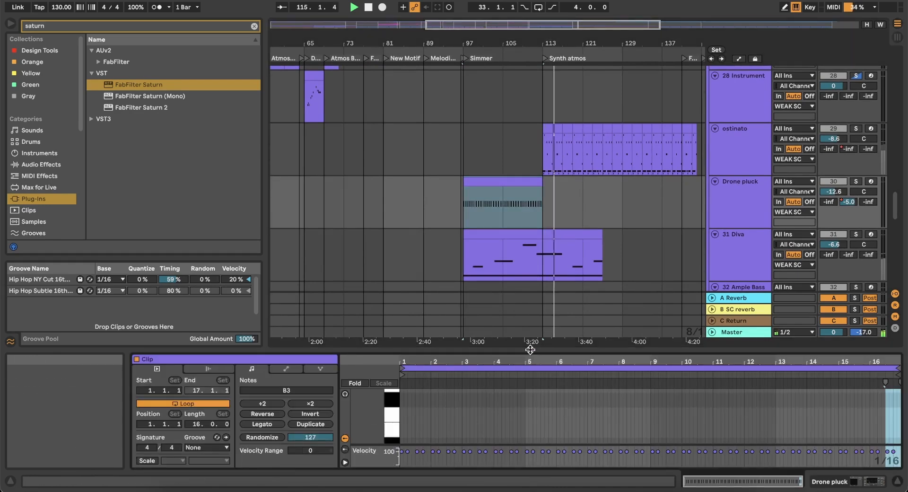
left_click_drag(531, 349, 525, 144)
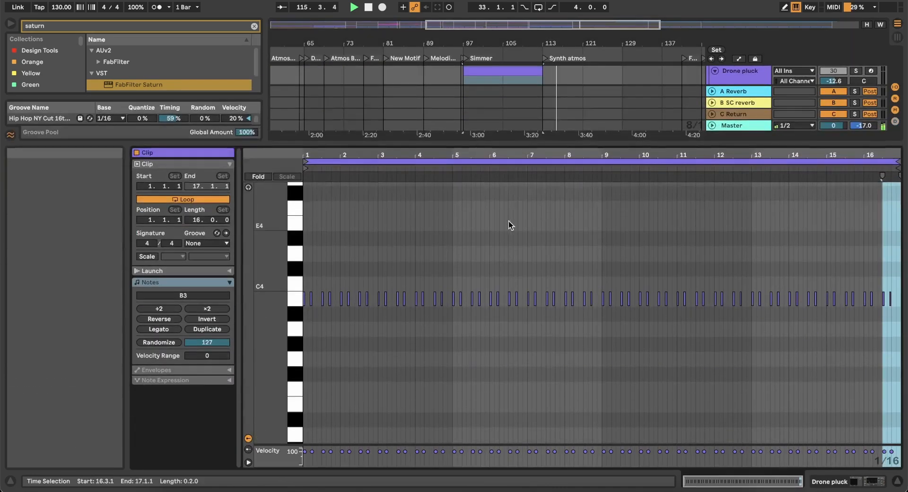
right_click(450, 237)
left_click(502, 388)
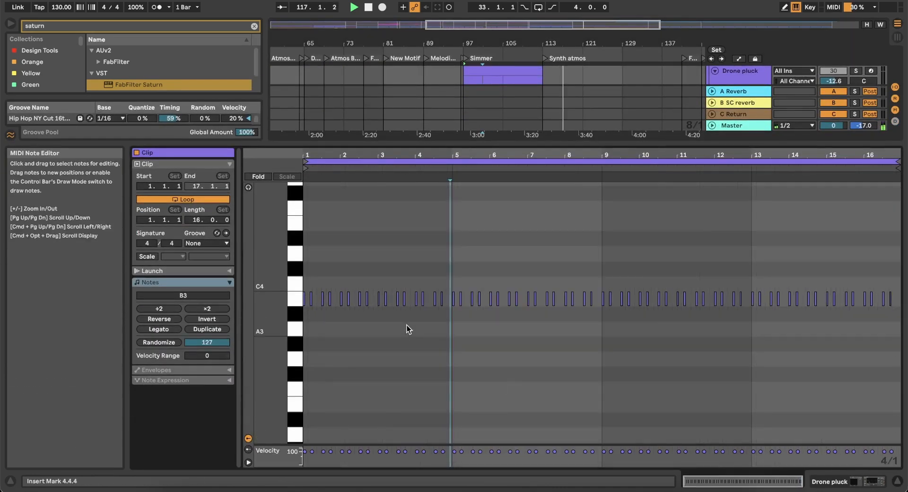
Set the note grid to 1/2 and delete all the B3 notes after the first two in the Simmer Drone pluck clip
right_click(337, 280)
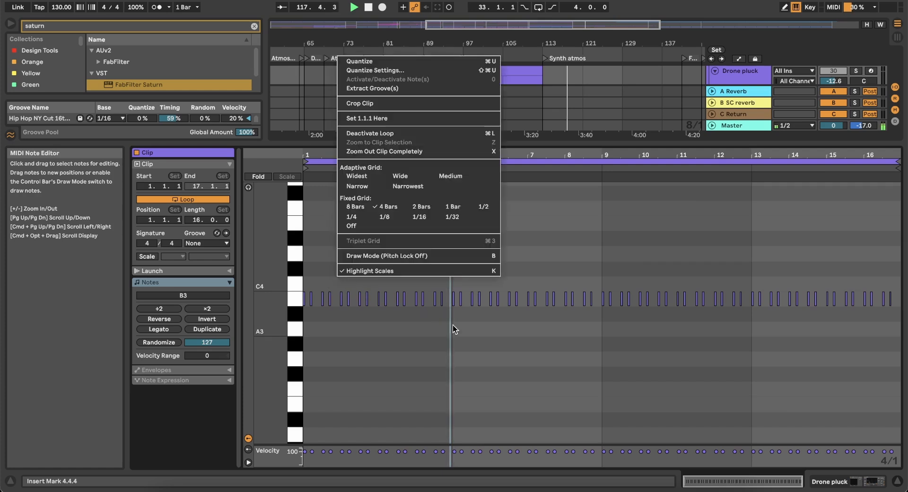
left_click(472, 209)
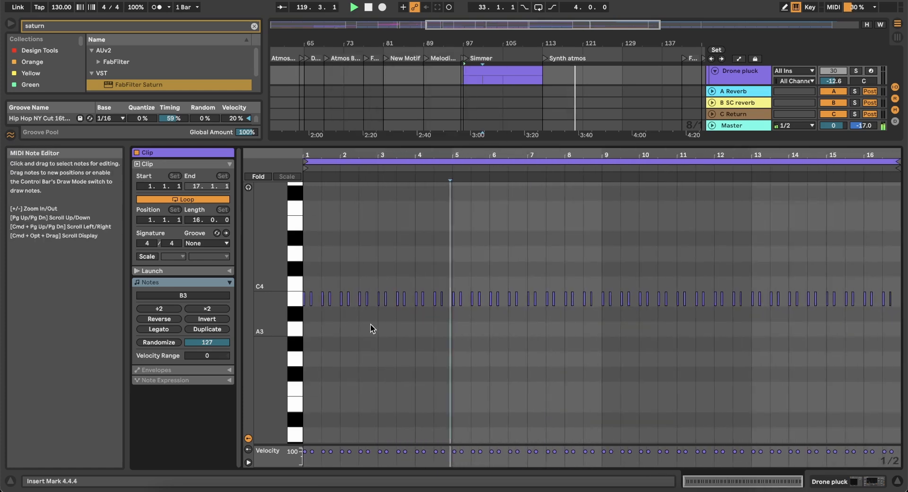
scroll(370, 325, "down", 1)
left_click_drag(320, 279, 849, 370)
key("Delete")
scroll(604, 348, "up", 5)
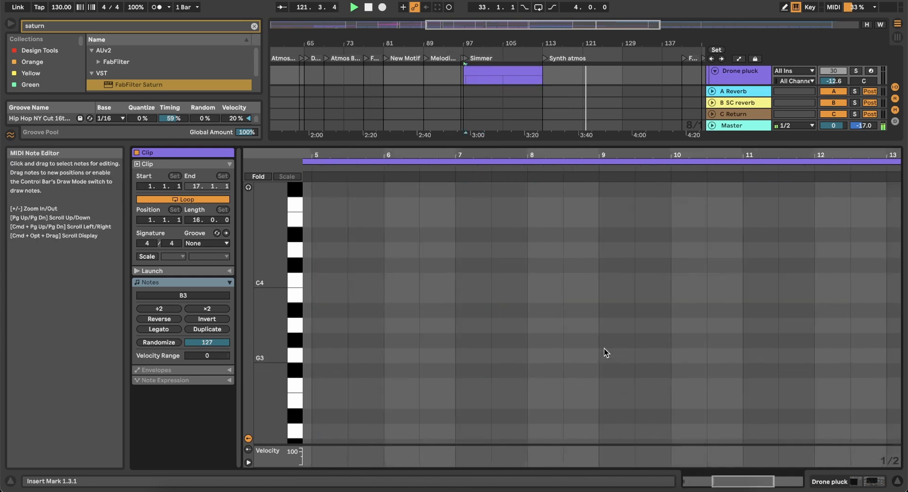
scroll(604, 348, "left", 10)
scroll(391, 304, "up", 3)
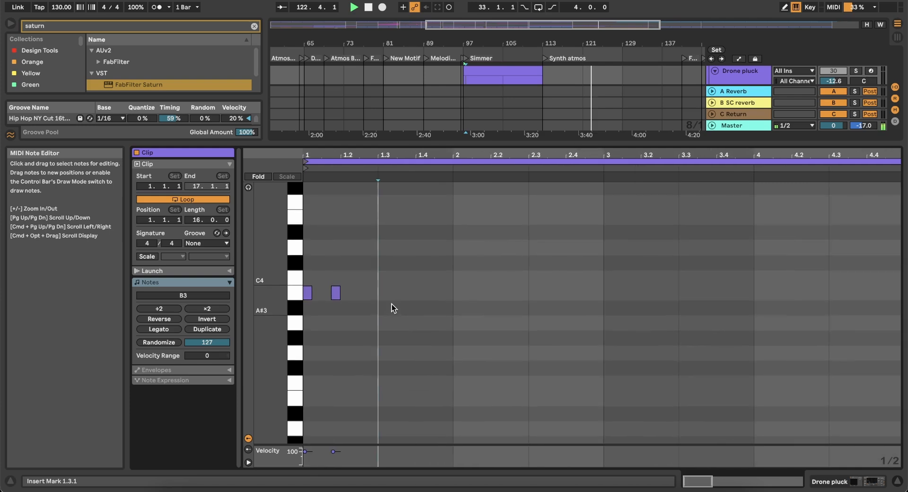
Reduce the note editor's height and briefly play the arrangement from bar 113, at the start of Synth atmos
left_click(507, 93)
left_click_drag(516, 143, 478, 379)
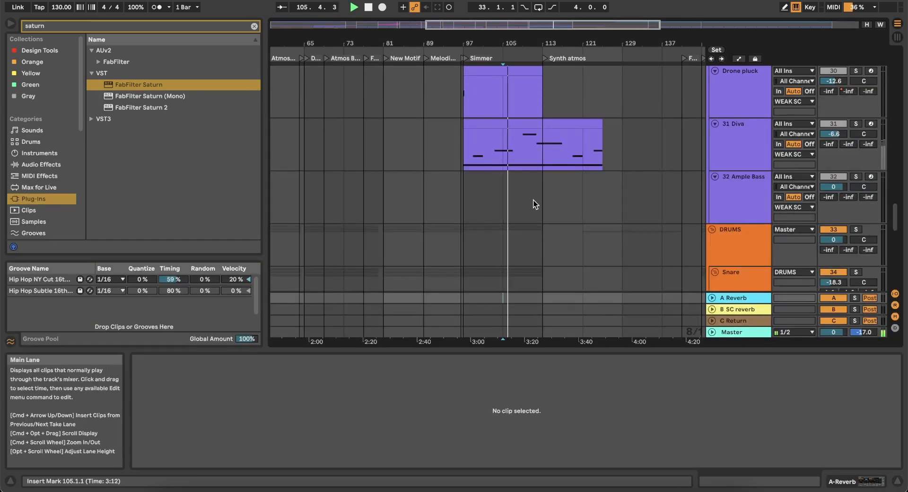
scroll(530, 194, "up", 2)
left_click(498, 189)
key("space")
key("space")
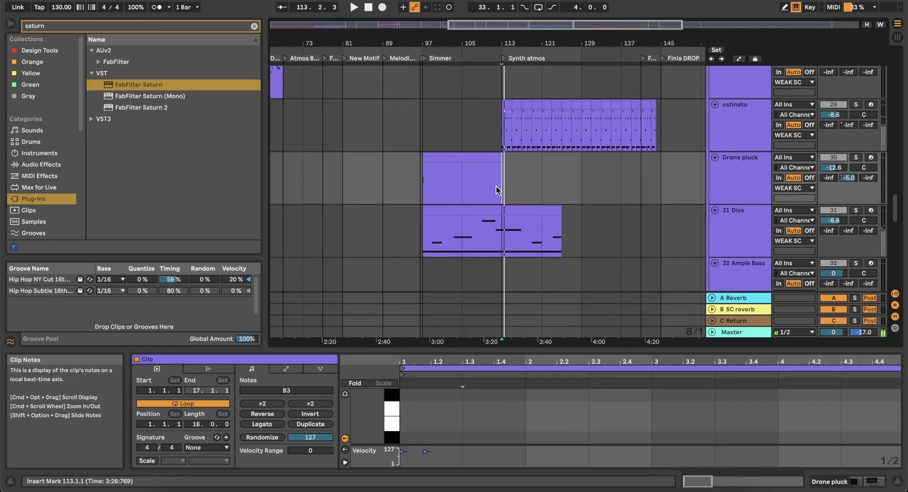
Compare the edited Drone pluck clip in Simmer with the full intro clip at bar 1 on the same track
scroll(435, 179, "up", 5)
scroll(436, 180, "down", 5)
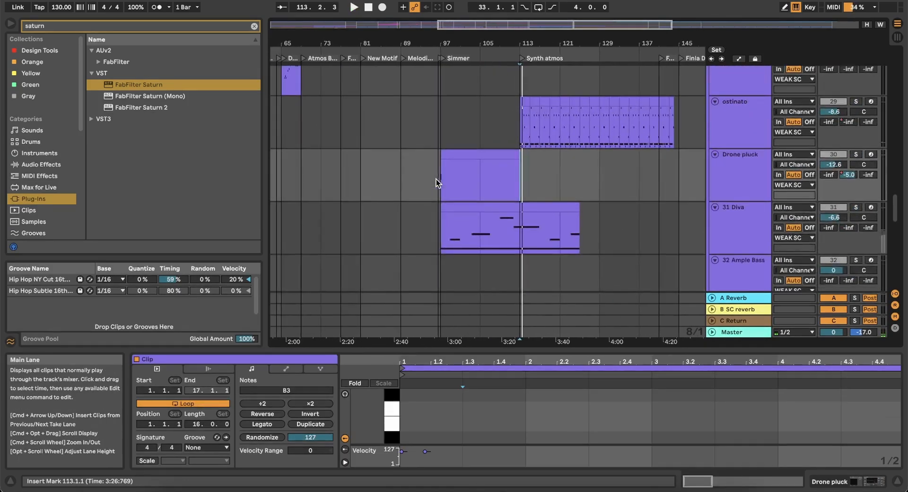
left_click(462, 155)
scroll(462, 156, "up", 5)
scroll(462, 155, "down", 8)
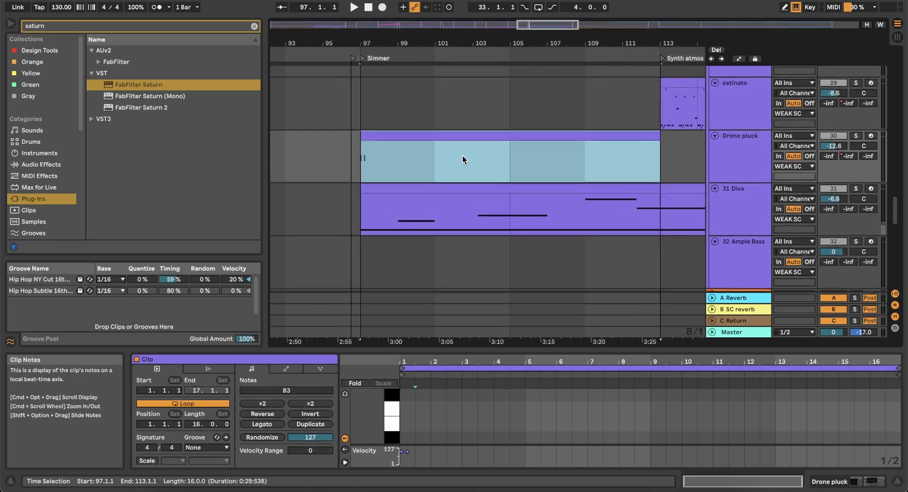
left_click(284, 133)
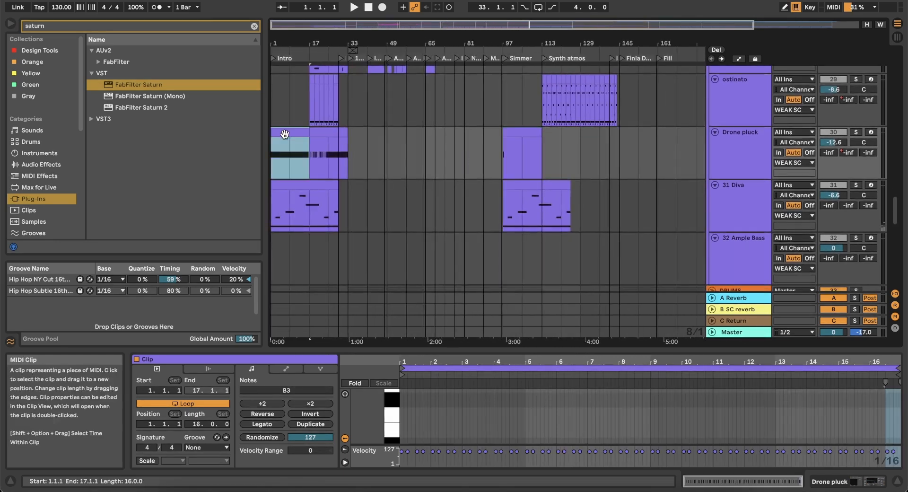
left_click(517, 136)
scroll(515, 135, "up", 5)
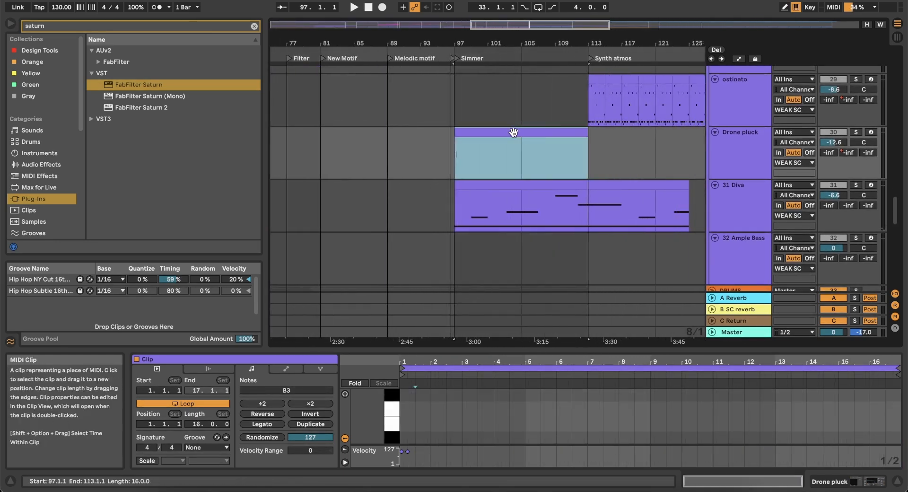
scroll(513, 132, "down", 2)
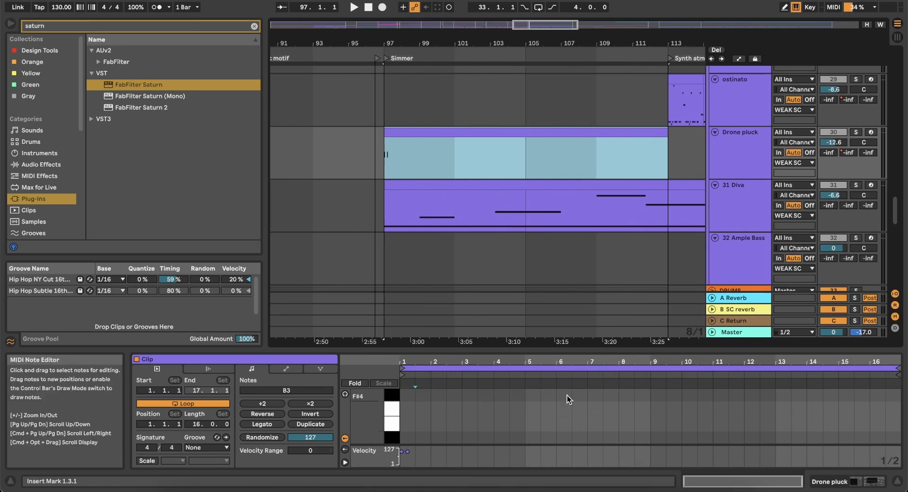
Enlarge the note editor, select the second B3 note in the Drone pluck clip and audition it from the start of Simmer
left_click_drag(562, 351, 578, 257)
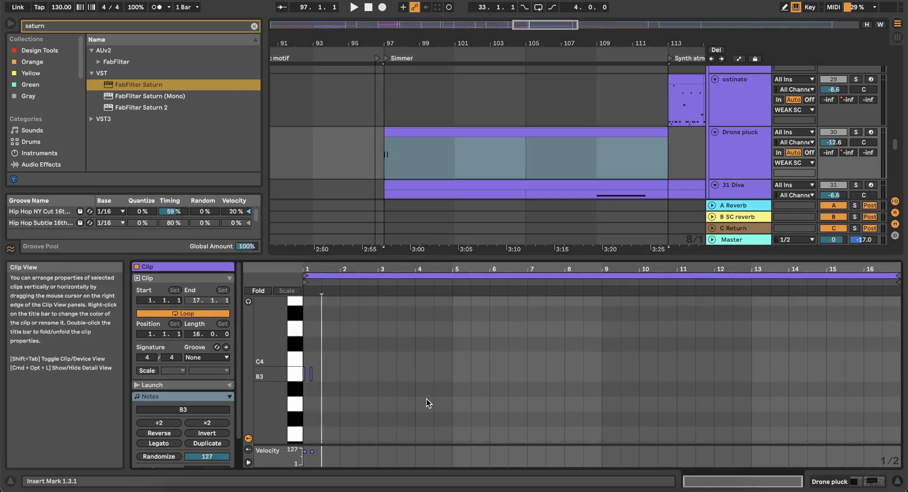
scroll(336, 369, "up", 5)
scroll(336, 369, "left", 3)
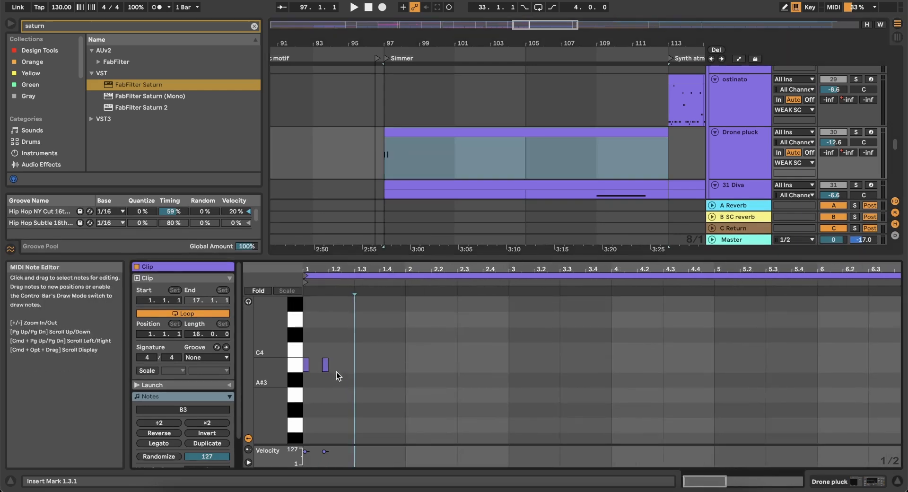
left_click_drag(330, 367, 310, 342)
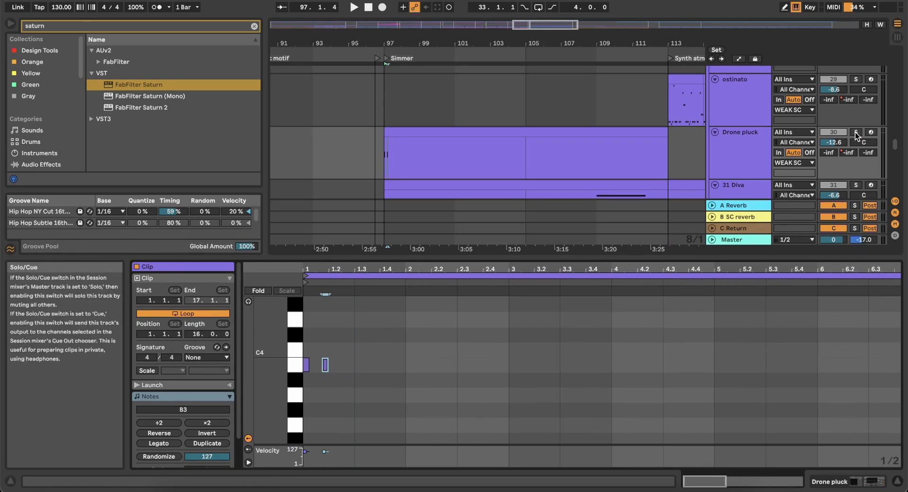
key("space")
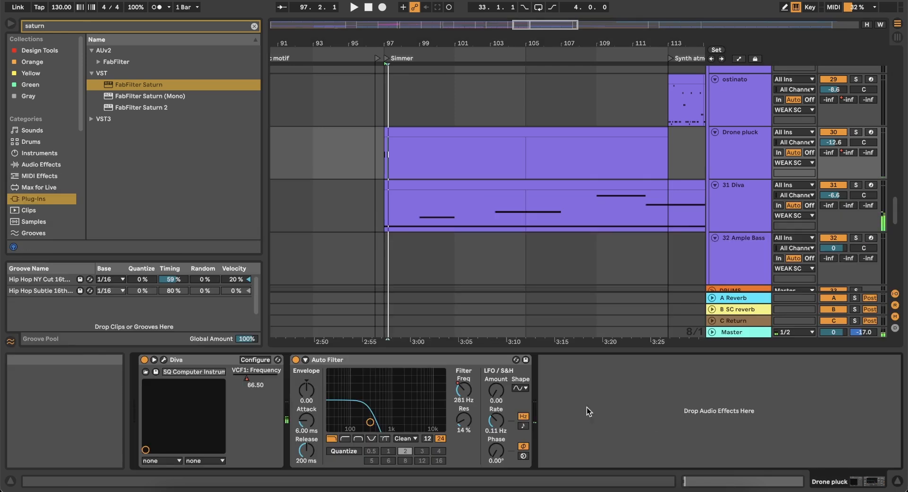
Solo the AIO - Polymerase reference and play it from bar 89, at the start of Melodic motif
scroll(443, 112, "left", 3)
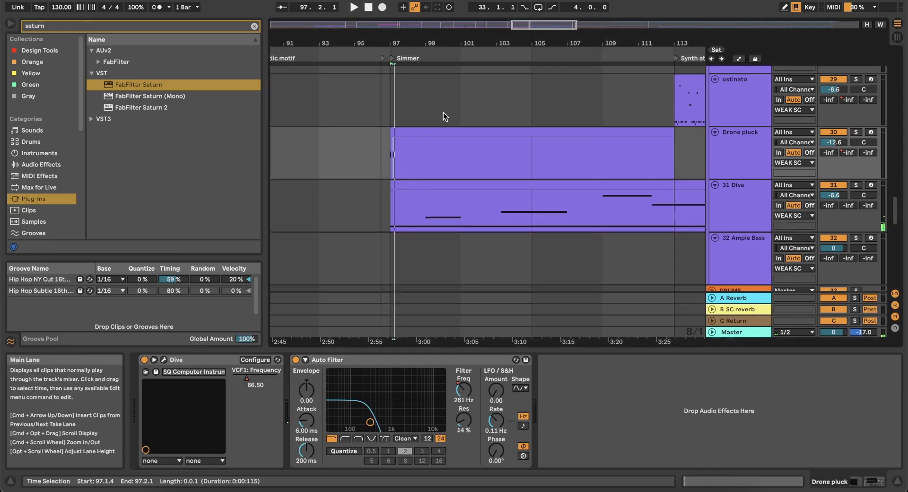
scroll(443, 112, "down", 4)
left_click(393, 166)
scroll(623, 129, "up", 15)
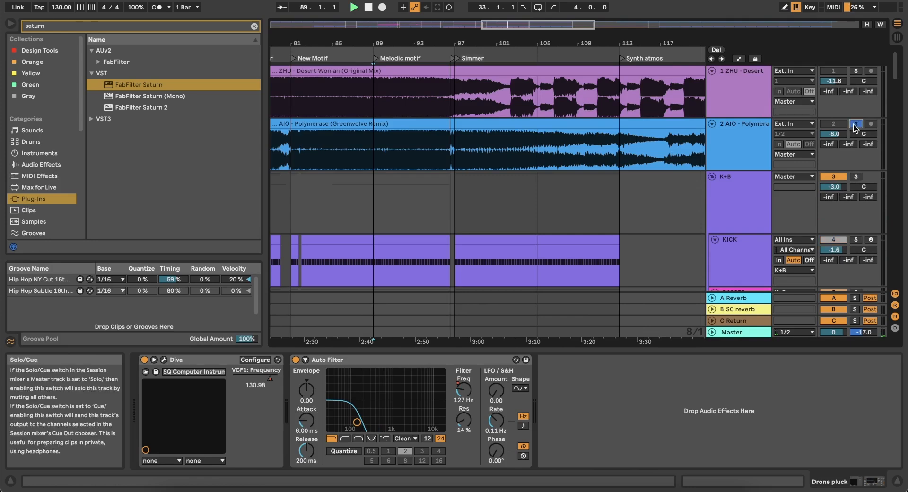
left_click(855, 124)
Set the arrangement grid to 1 Bar and play the reference through the transition into Simmer from bars 95 and 96
right_click(432, 184)
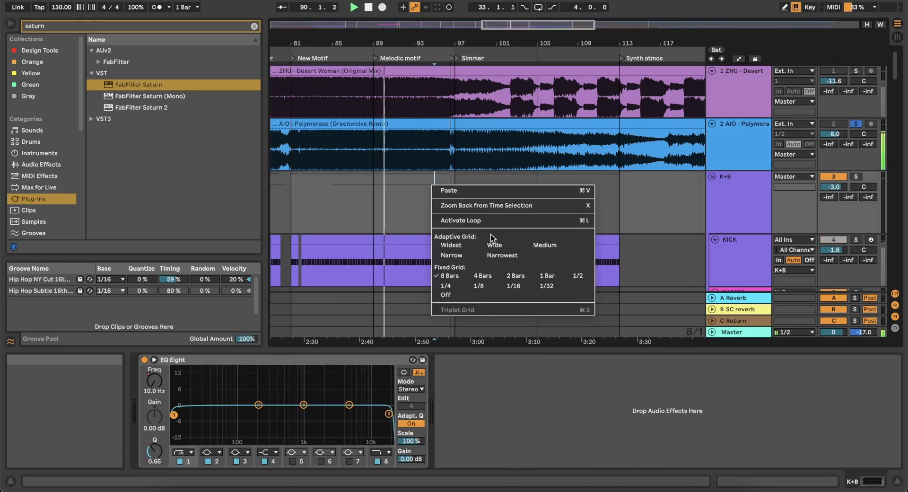
left_click(545, 275)
left_click(437, 195)
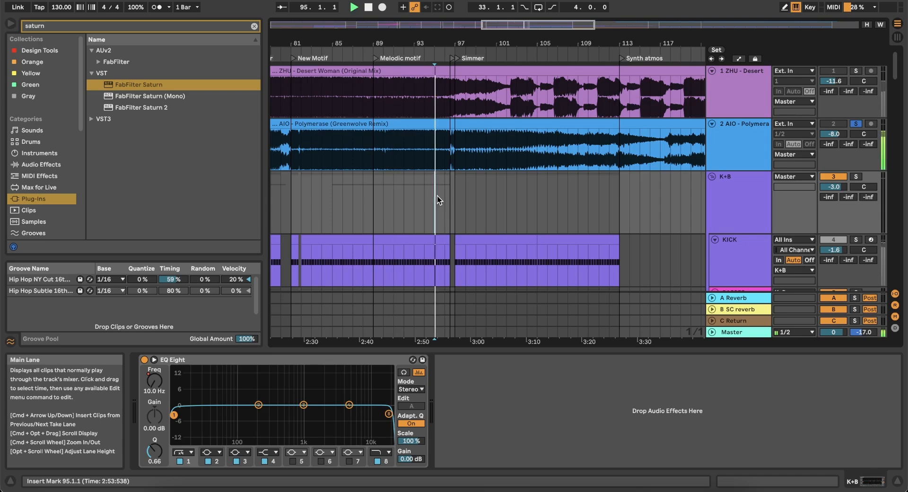
key("plus")
left_click(461, 194)
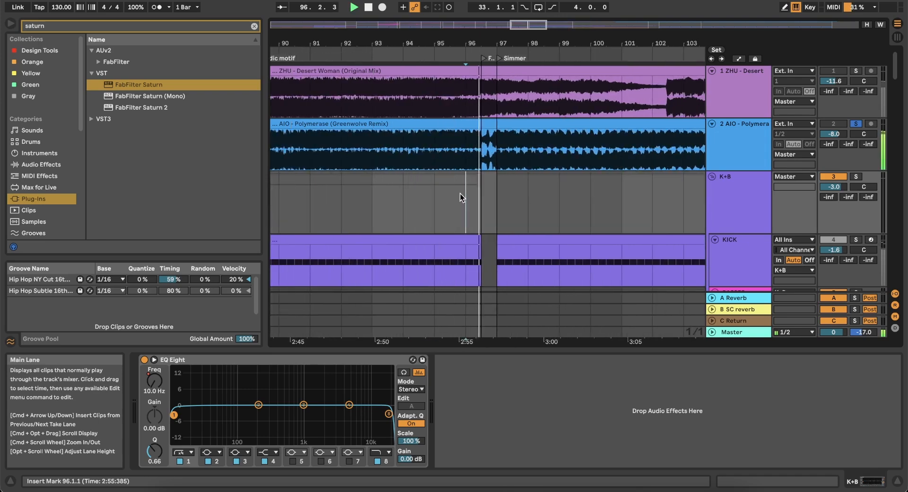
key("minus")
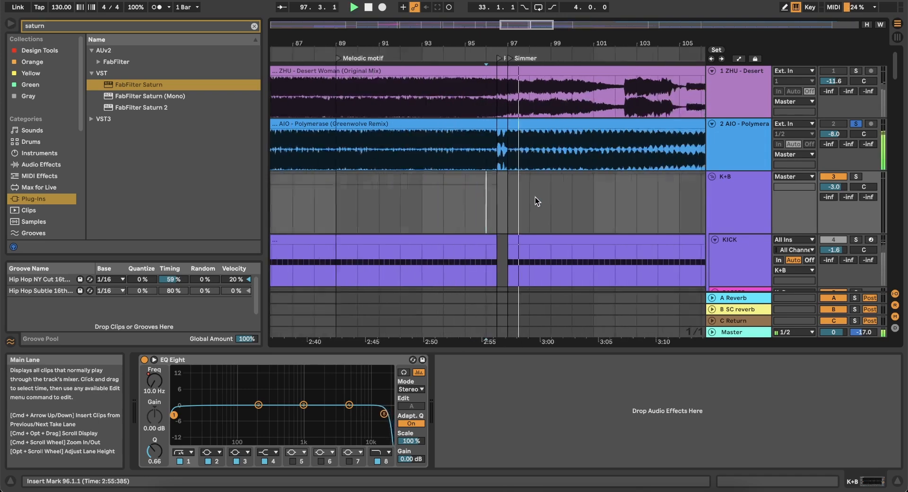
Listen to the reference through Simmer while examining the Drone pluck, ostinato and Diva tracks, and select the Simmer Drone pluck clip
scroll(535, 196, "down", 10)
key("minus")
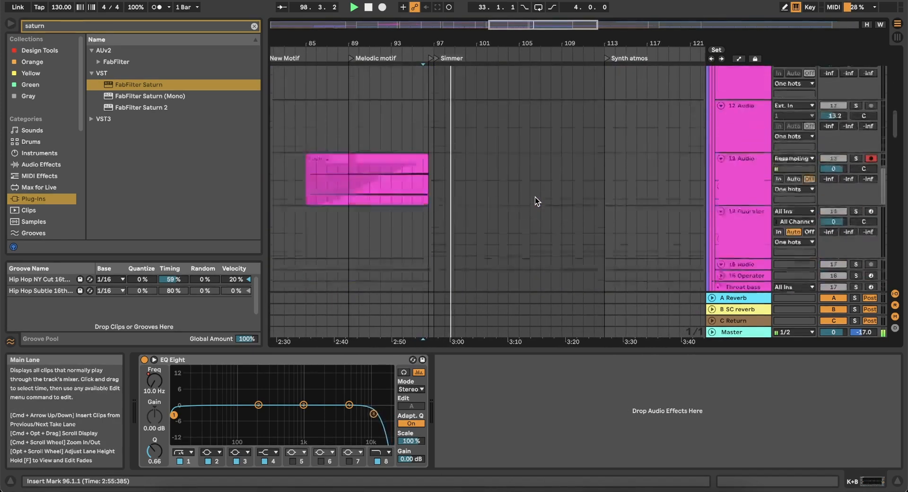
scroll(535, 196, "down", 15)
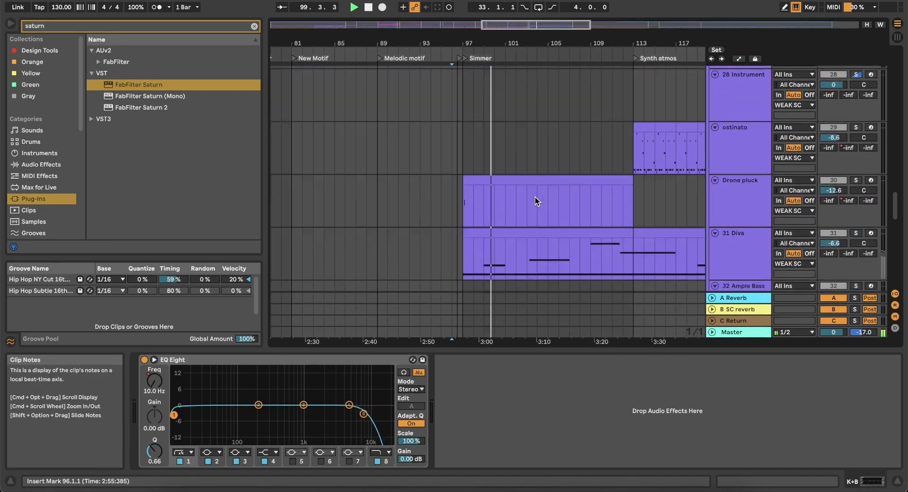
scroll(535, 197, "down", 3)
scroll(535, 197, "up", 4)
left_click(487, 195)
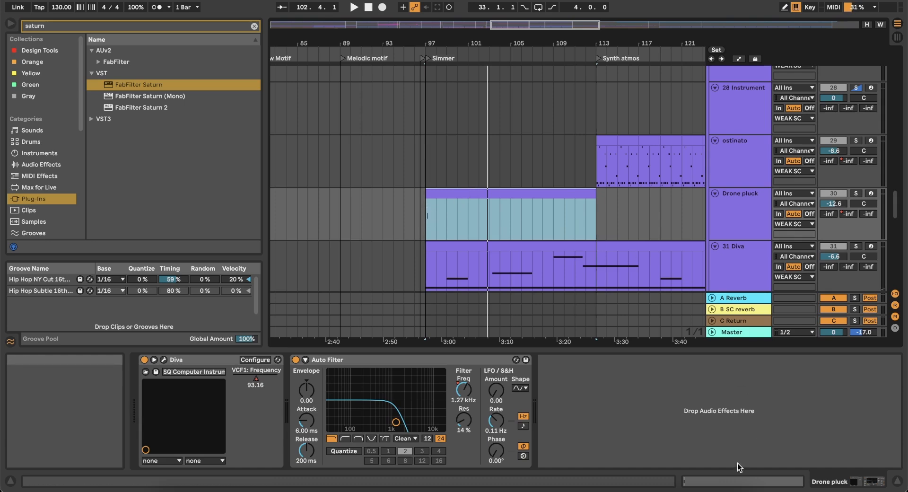
scroll(344, 212, "left", 20)
scroll(417, 205, "right", 20)
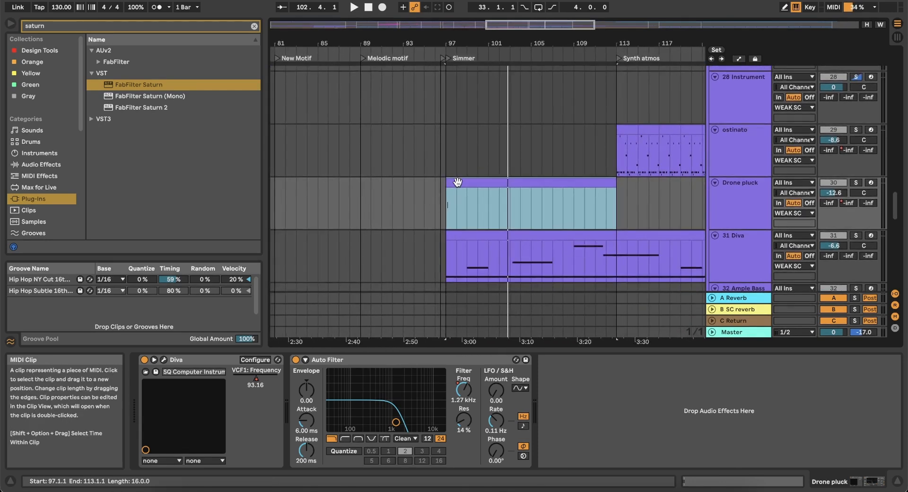
Clear the reference's solo and audition the Drone pluck clip with the other tracks from bar 97
key("space")
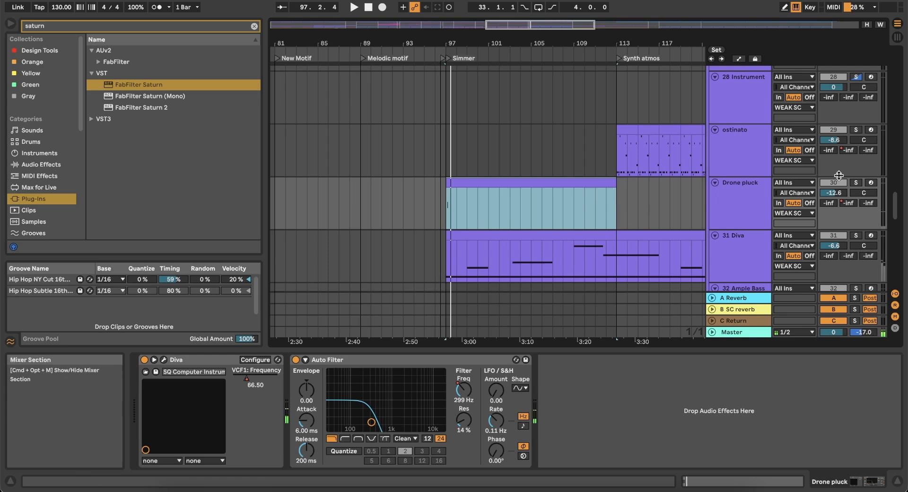
left_click(855, 183)
left_click(856, 182)
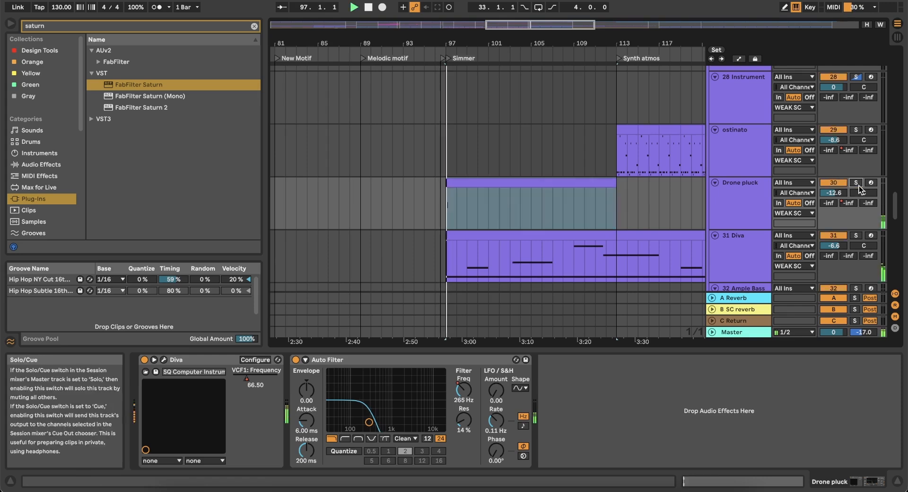
left_click(470, 181)
left_click(463, 394)
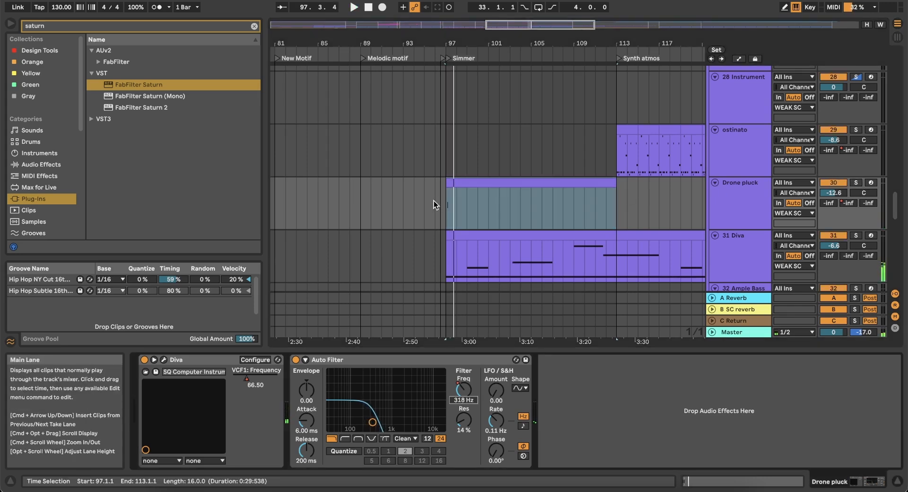
Consolidate bars 89 to 113 of Drone pluck into one clip and split it at bar 97
left_click(361, 197)
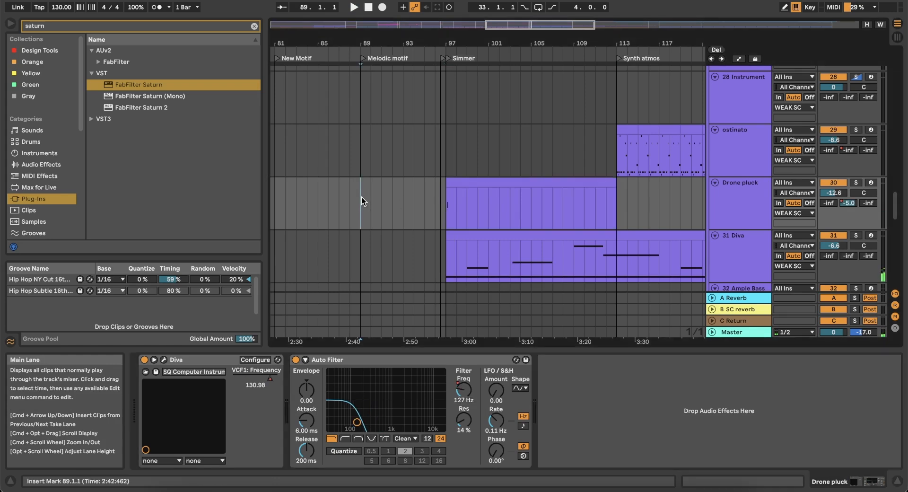
left_click(553, 182, "shift")
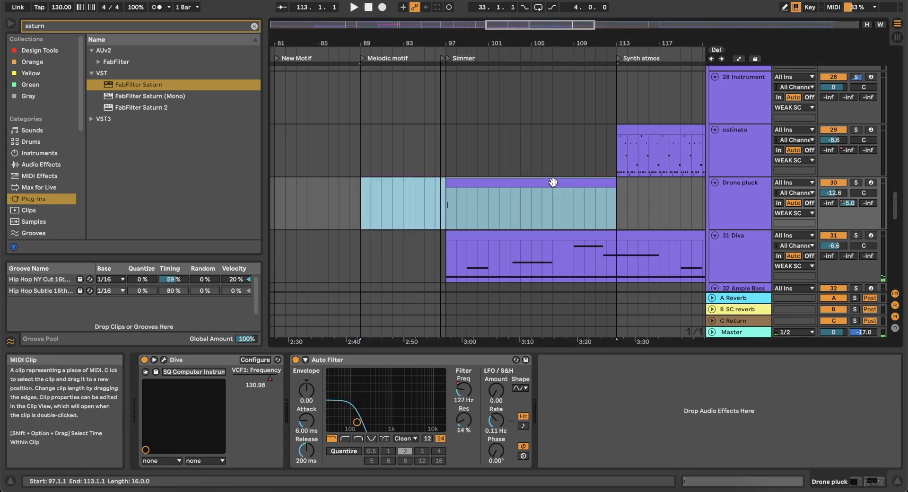
key("super+j")
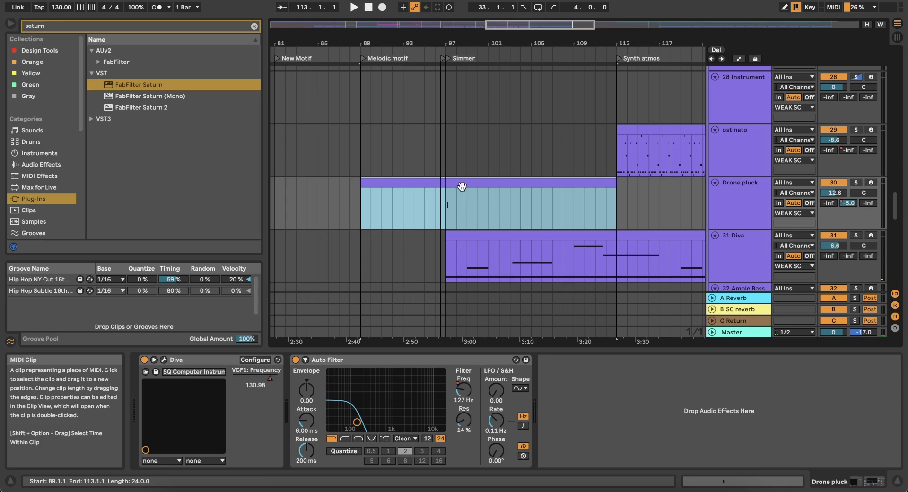
left_click(447, 205)
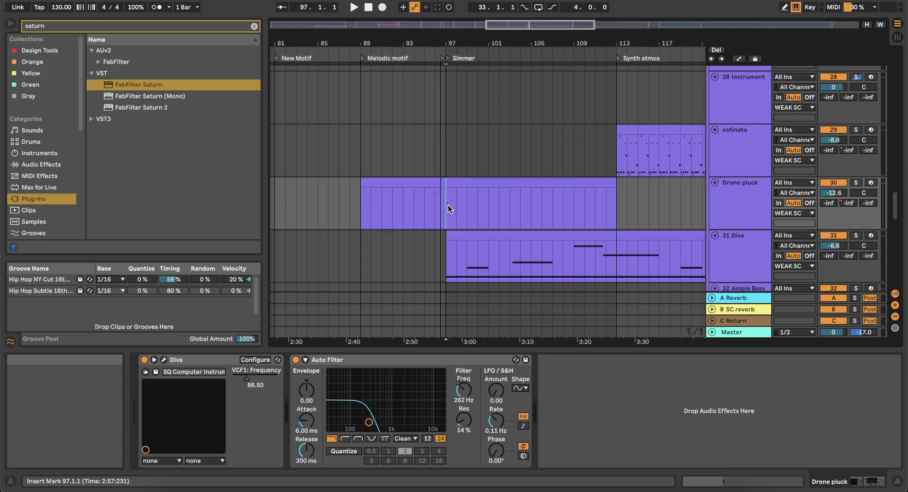
left_click(465, 185)
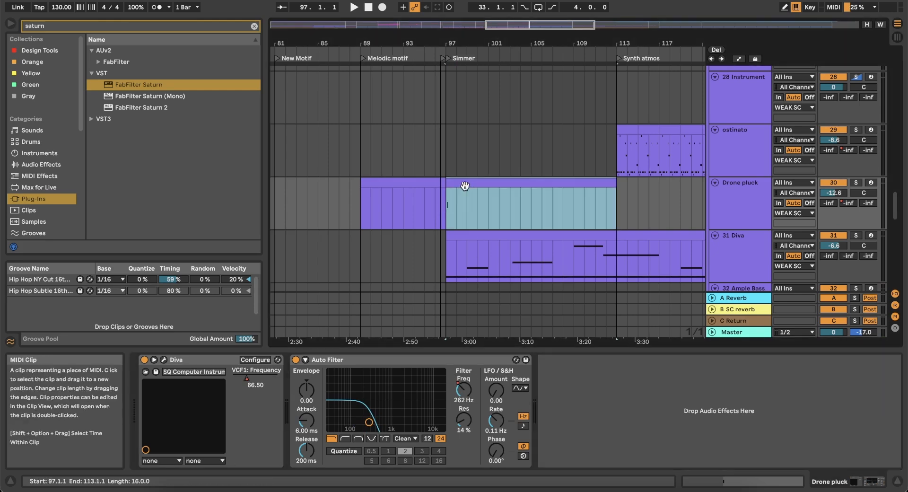
Open the Drone pluck clip from bar 97 in the enlarged note editor and audition its first two notes
left_click(753, 481)
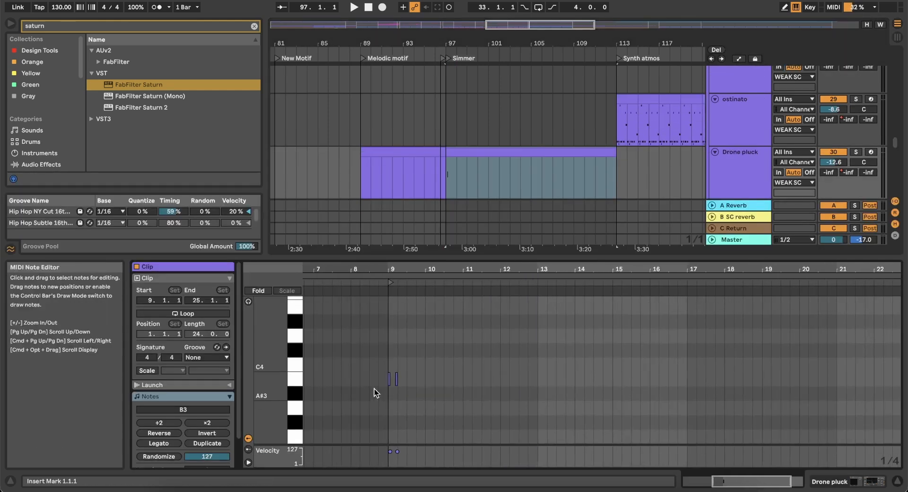
key("space")
scroll(405, 382, "up", 5)
key("space")
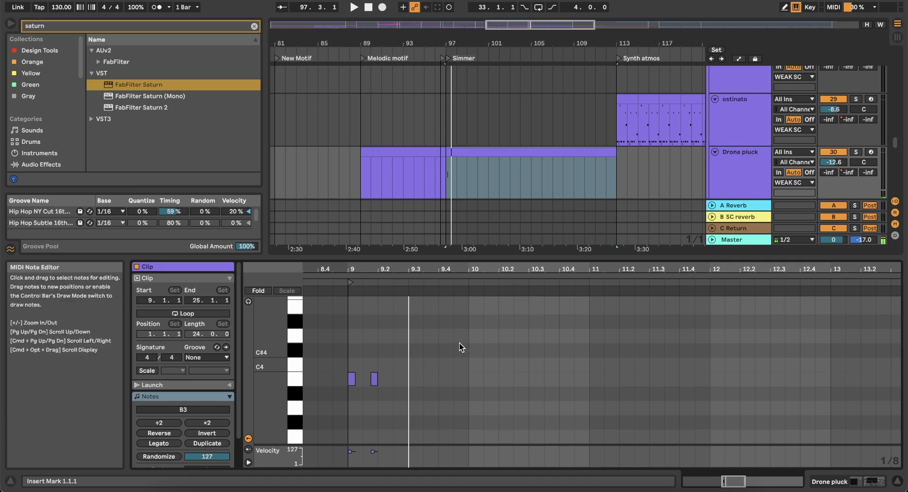
Repeat the first two B3 notes at the start of every bar through the Drone pluck clip from bar 97 to 113
key("space")
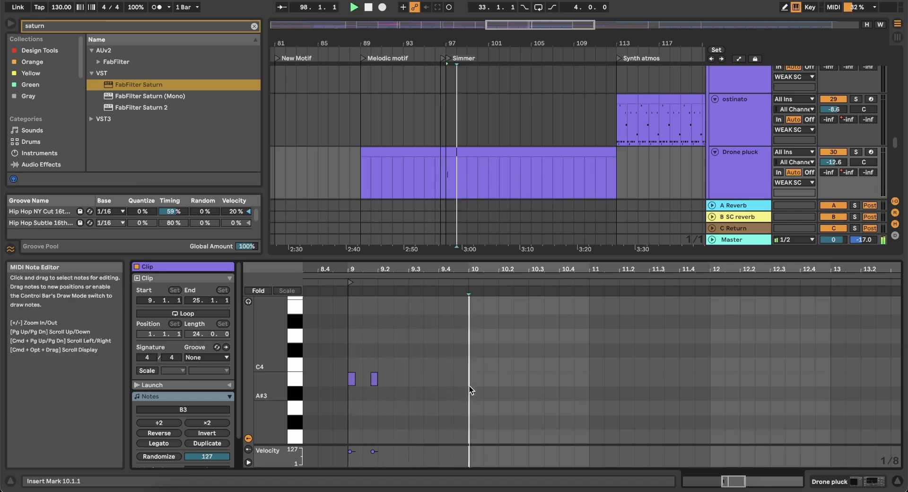
left_click_drag(469, 384, 352, 358)
key("super+d")
key("super+d")
key("super+d")
key("super+d")
key("super+d")
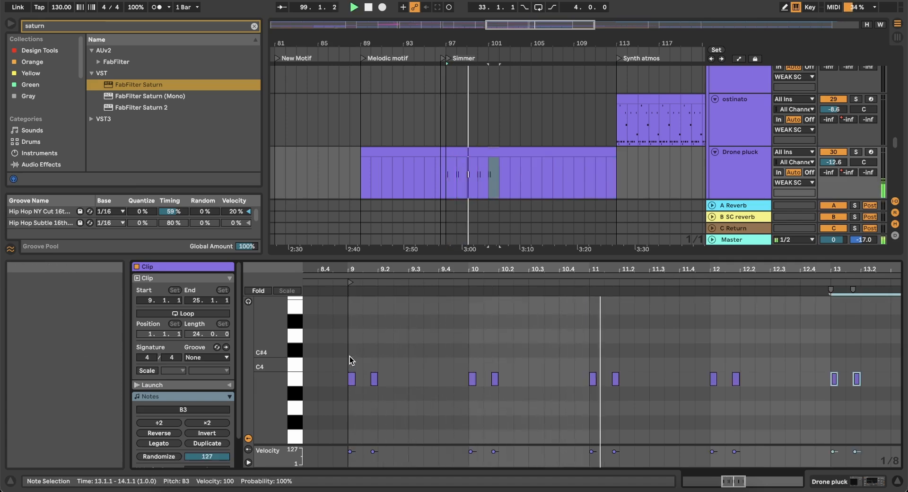
key("minus")
key("minus")
key("super+d")
key("super+d")
key("super+d")
key("super+d")
key("super+d")
key("super+d")
key("super+d")
key("super+d")
key("super+d")
key("super+d")
key("minus")
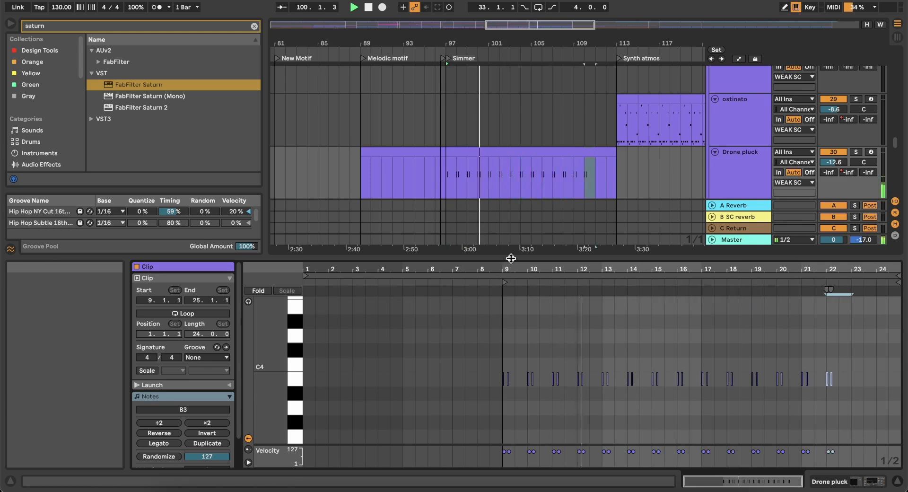
Raise the bar 97 starting point of the Drone pluck's Auto Filter frequency ramp
left_click(853, 482)
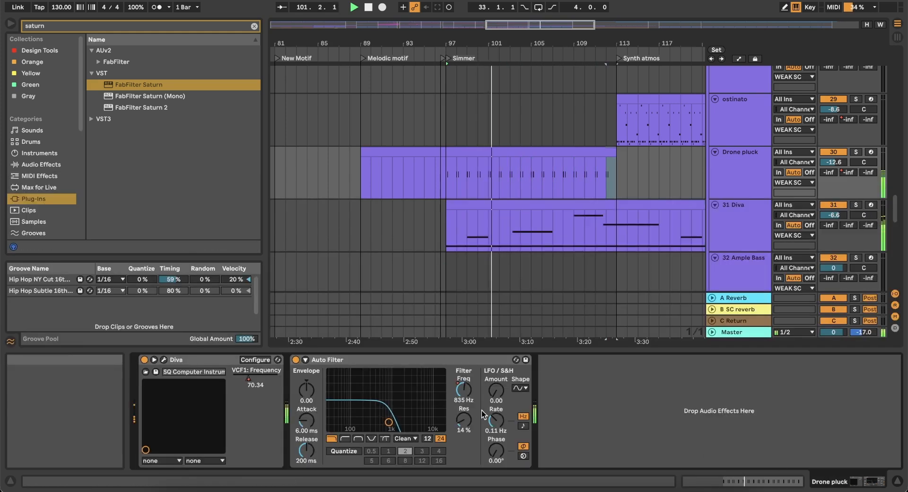
left_click(738, 58)
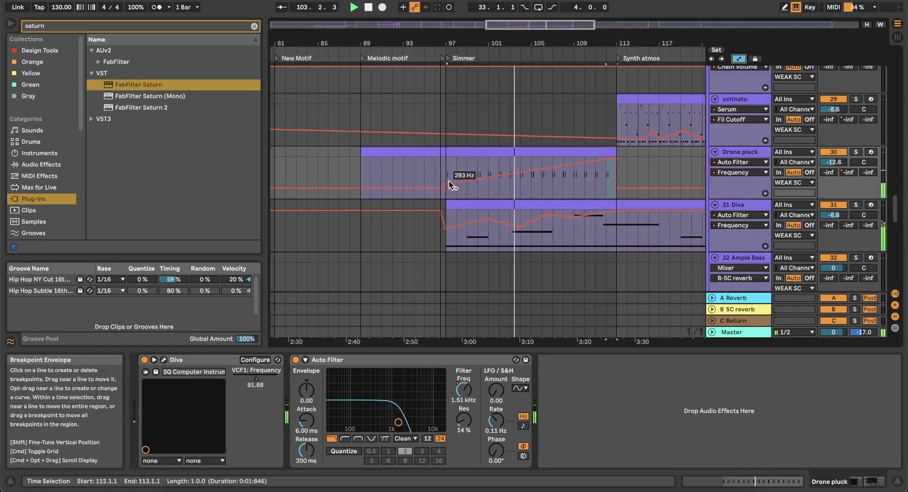
left_click_drag(444, 183, 445, 178)
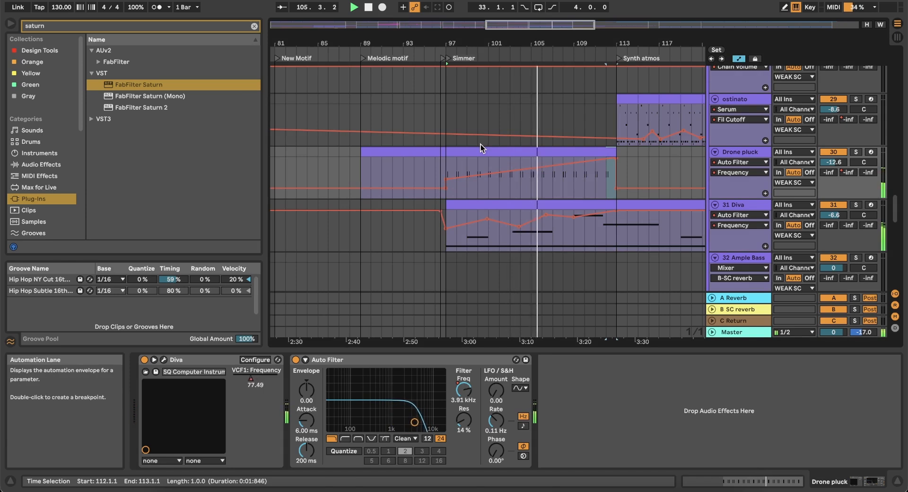
scroll(563, 150, "up", 6)
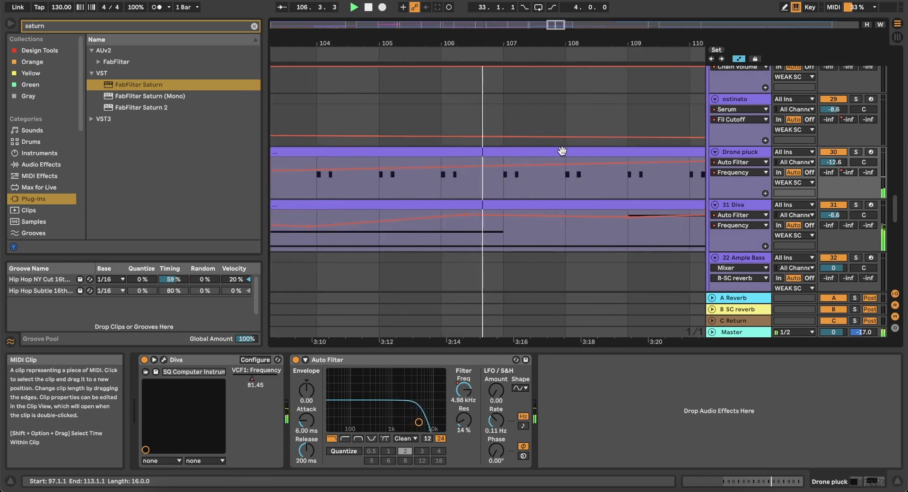
scroll(562, 150, "down", 2)
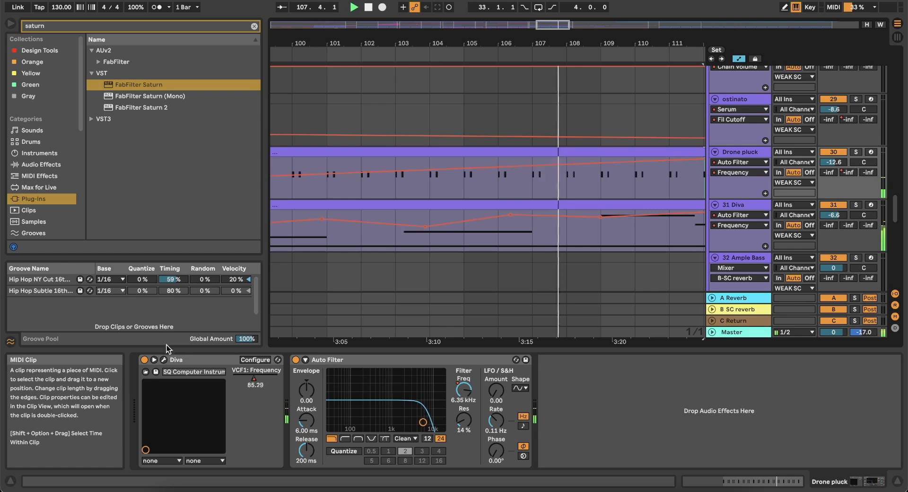
Raise Delay1's center volume and set its side volume to 64 in the Drone pluck's Diva
left_click(163, 359)
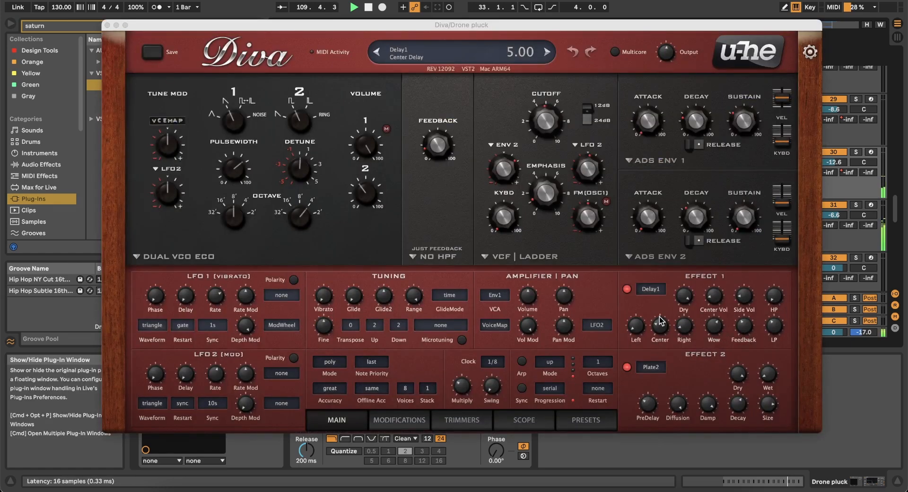
left_click(718, 303)
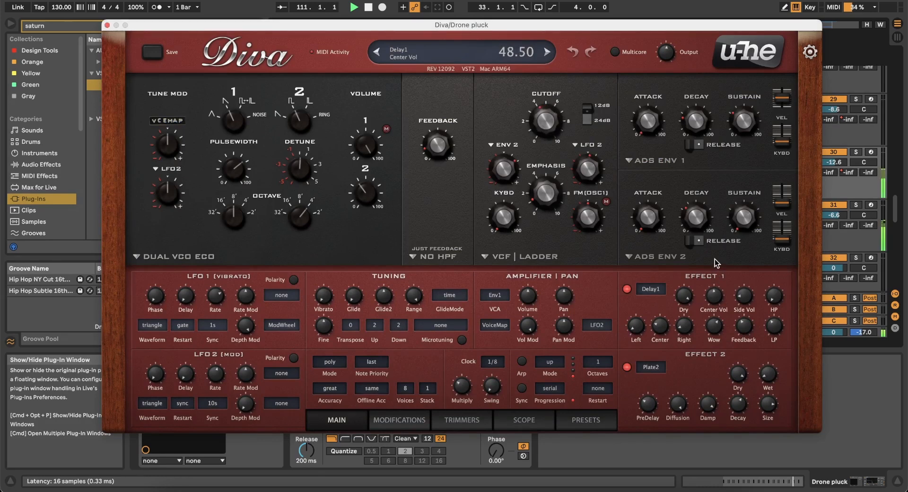
left_click_drag(714, 258, 715, 256)
left_click_drag(743, 294, 744, 207)
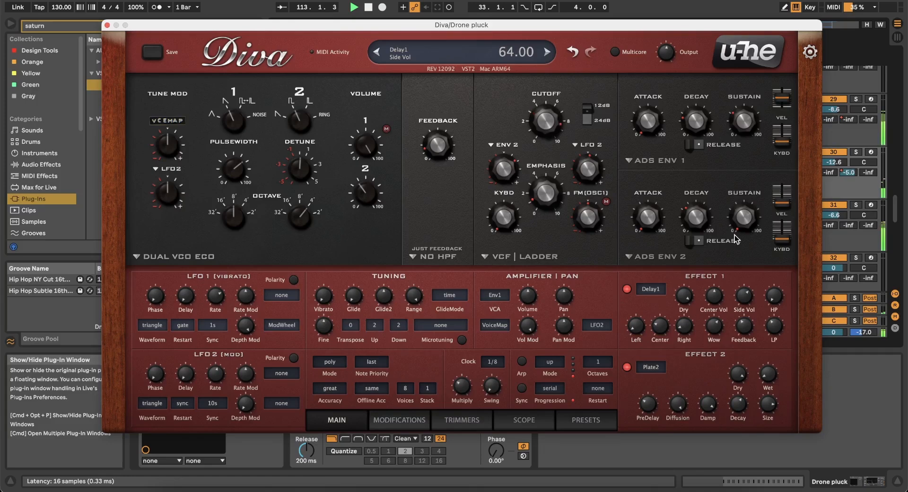
left_click(107, 25)
Duplicate the Simmer Drone pluck clip into bars 113 to 129 of Synth atmos
scroll(507, 194, "down", 5)
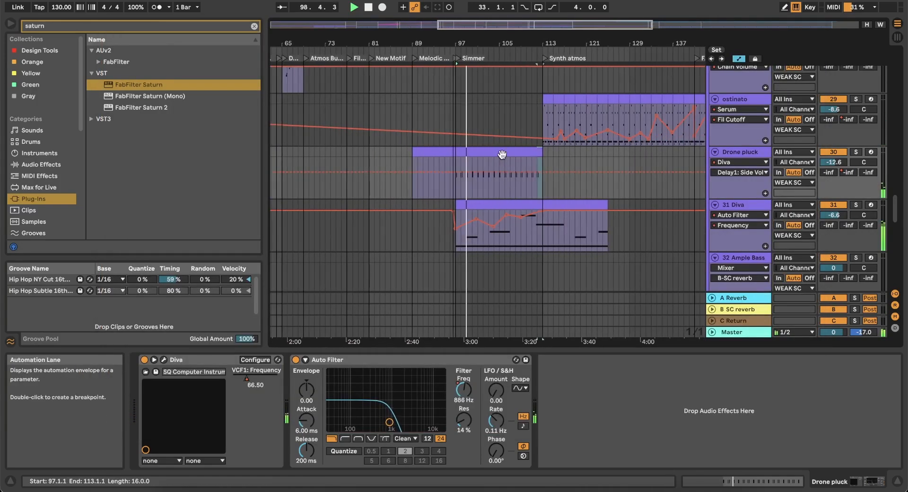
left_click(494, 154)
scroll(494, 152, "up", 5)
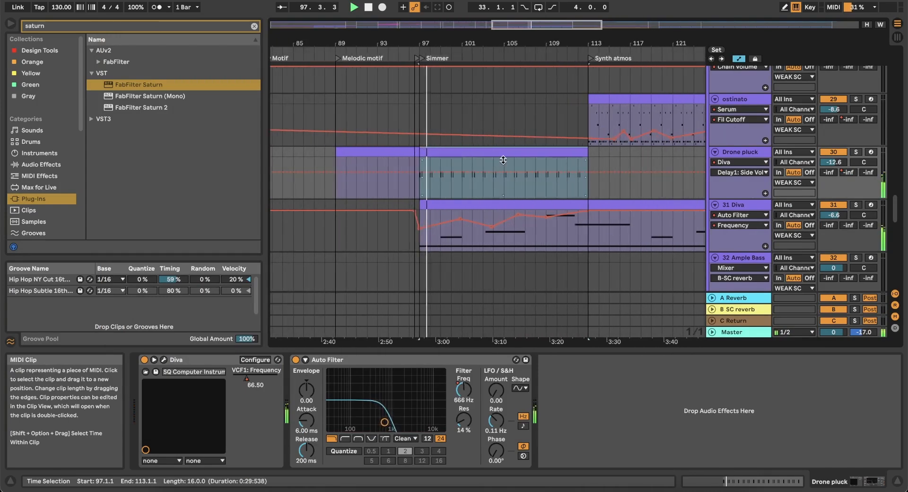
left_click(525, 191)
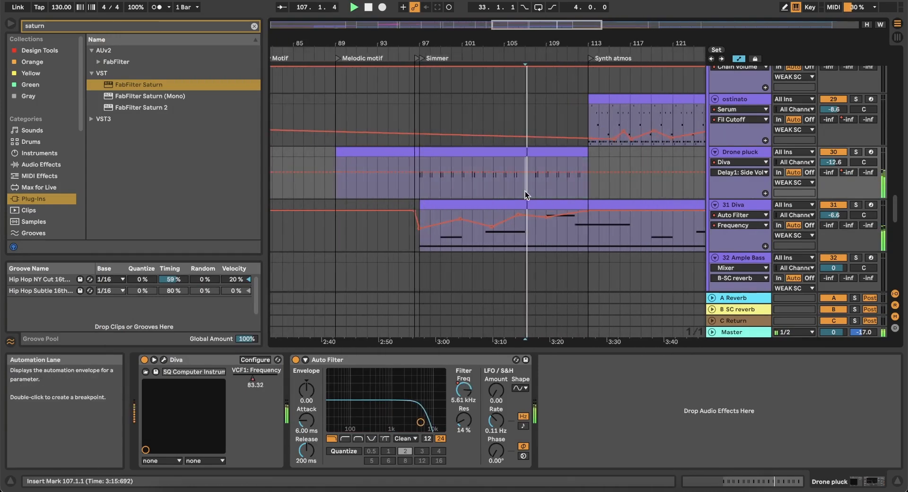
scroll(524, 191, "down", 5)
left_click(499, 151)
key("ctrl+d")
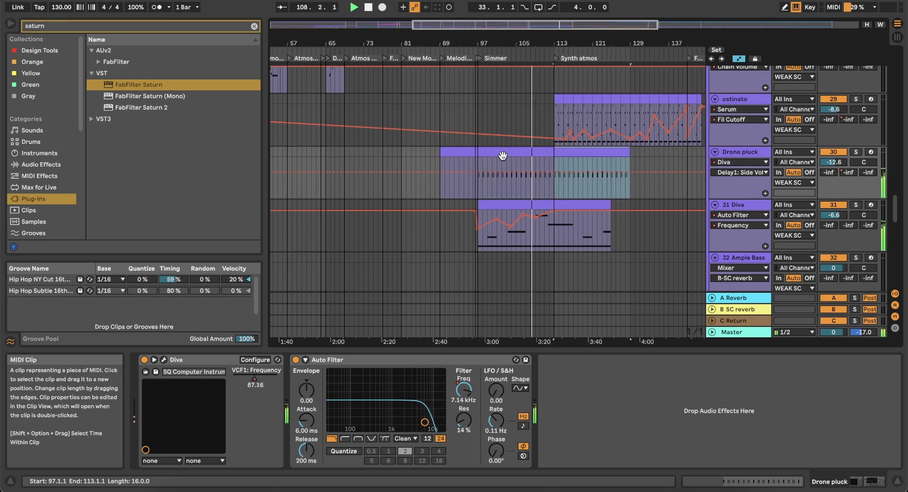
Reshape the Drone pluck's Auto Filter frequency automation to fall gradually from its peak at bar 113 to the clip's end at bar 129
left_click(463, 389)
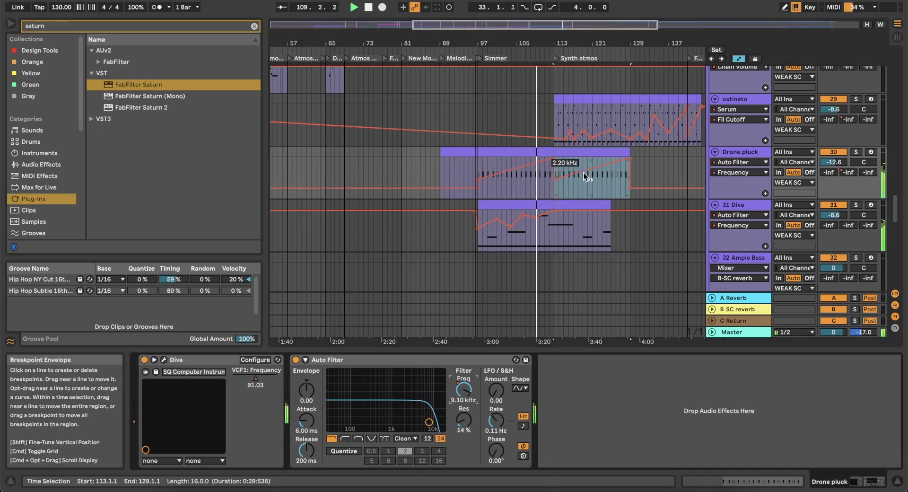
left_click(554, 181)
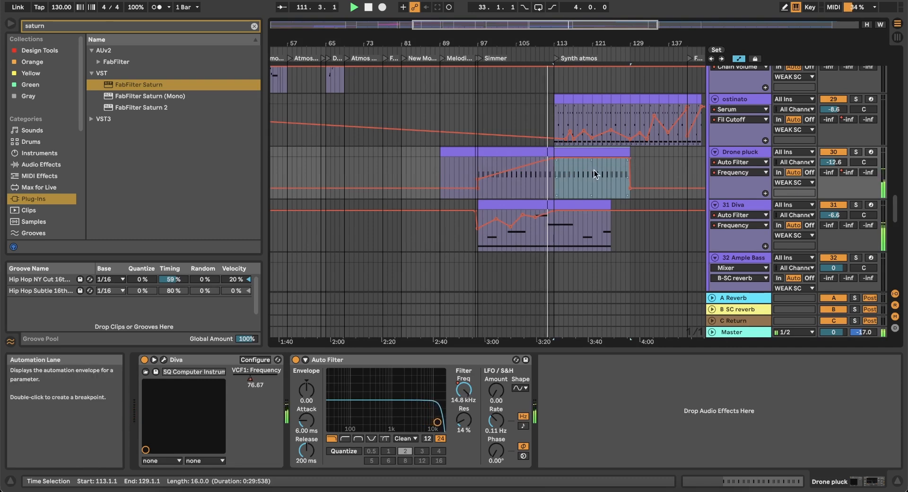
scroll(652, 159, "up", 5)
left_click(631, 165)
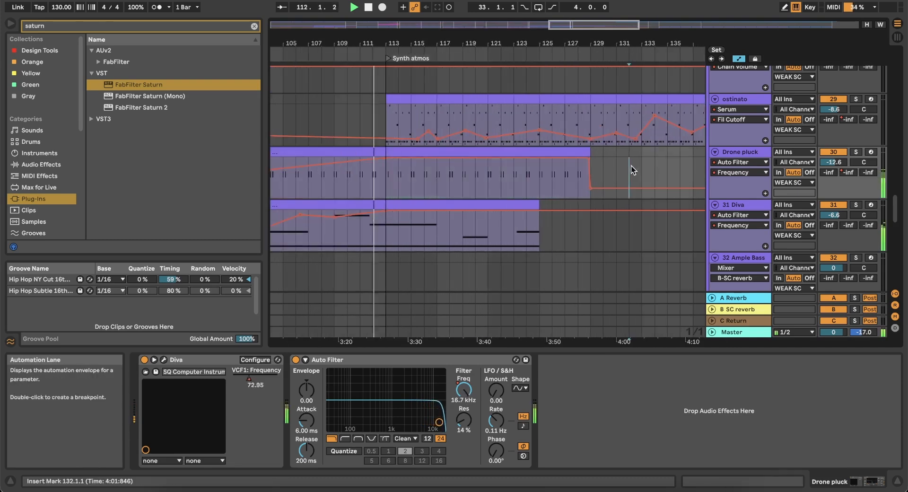
left_click(587, 159)
scroll(480, 178, "down", 3)
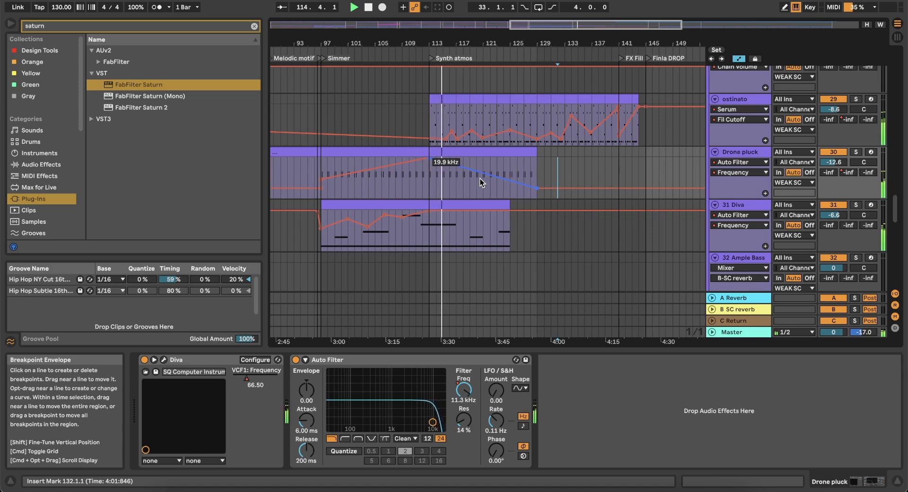
Find Auto Filter among the audio effects and add it to the end of the ostinato track's device chain
left_click(734, 98)
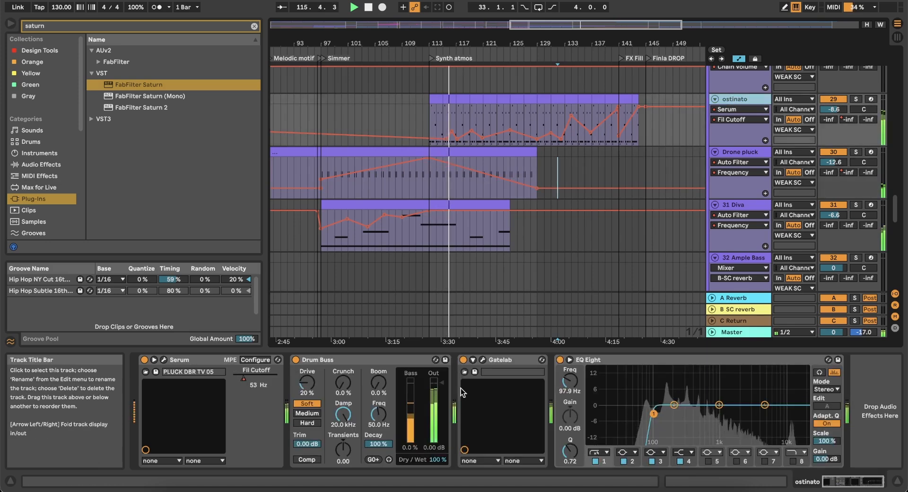
left_click(67, 26)
type("auto")
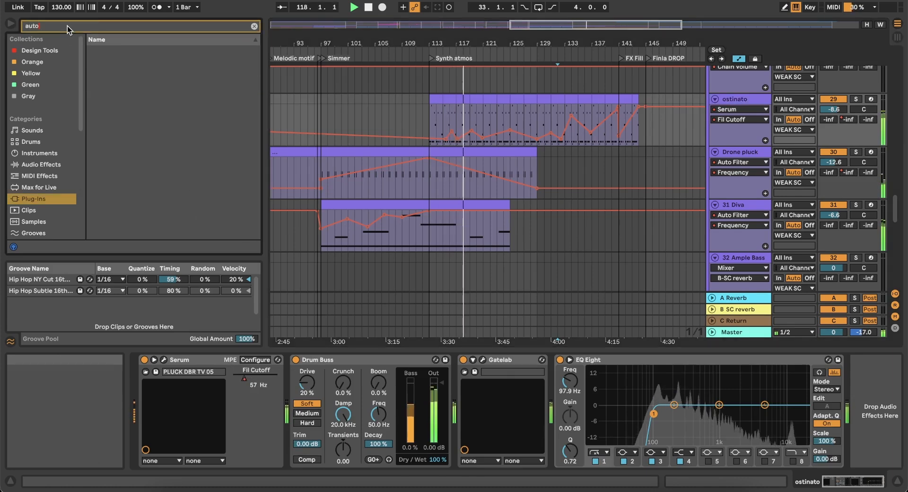
left_click(24, 165)
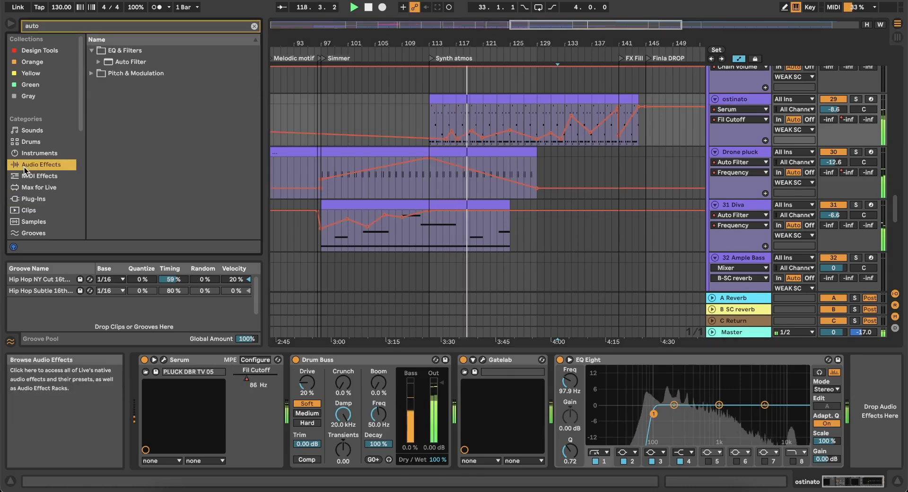
double_click(109, 61)
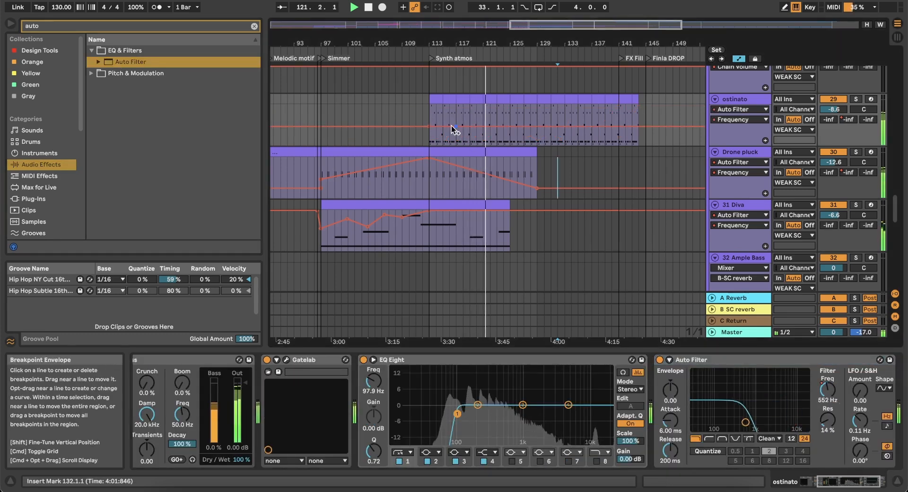
Automate the ostinato's Auto Filter frequency to rise from bar 113 to 19.9 kHz around bar 127, and audition Synth atmos
left_click_drag(451, 126, 521, 106)
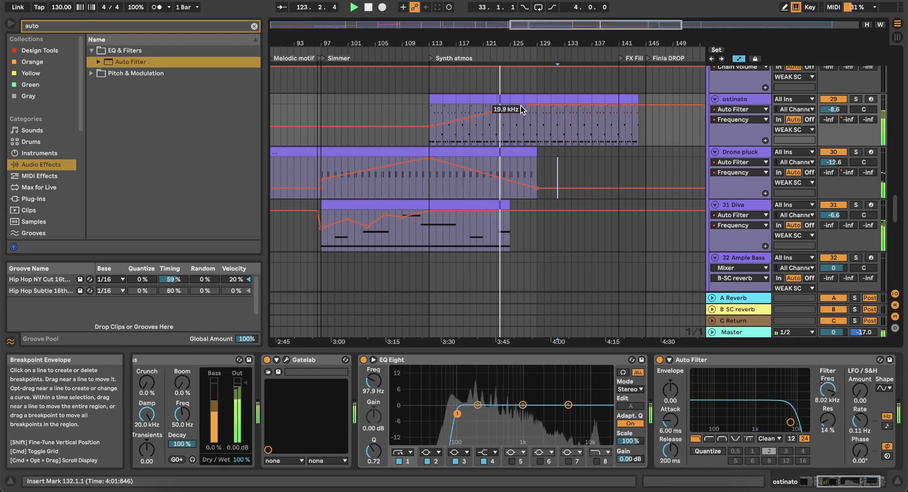
left_click(450, 98)
key("space")
left_click(431, 100)
key("space")
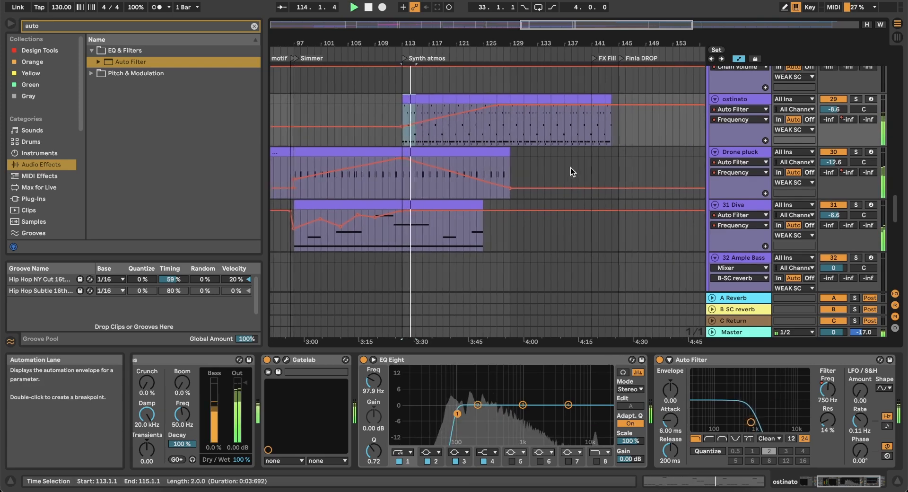
left_click(490, 238)
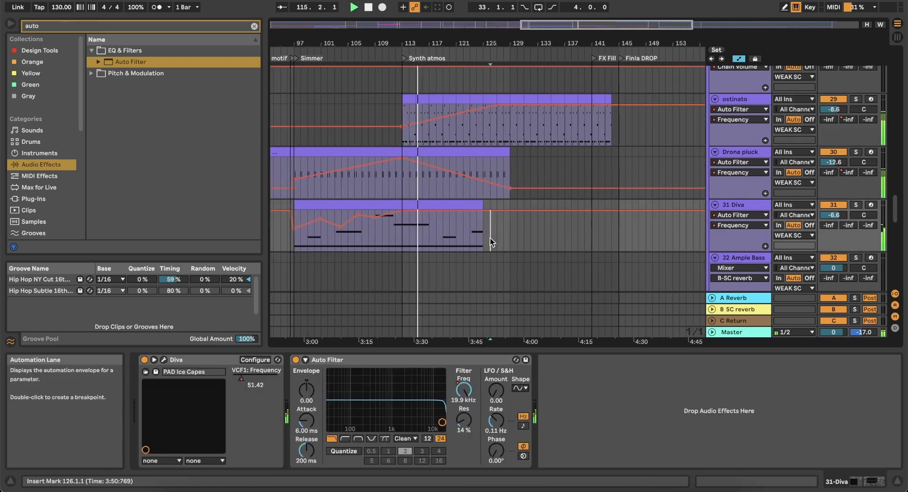
key("space")
key("space")
Solo the AIO Polymerase reference from bar 108 into Synth atmos, and compare it with the own arrangement from bar 113 after clearing the solo
scroll(737, 186, "up", 20)
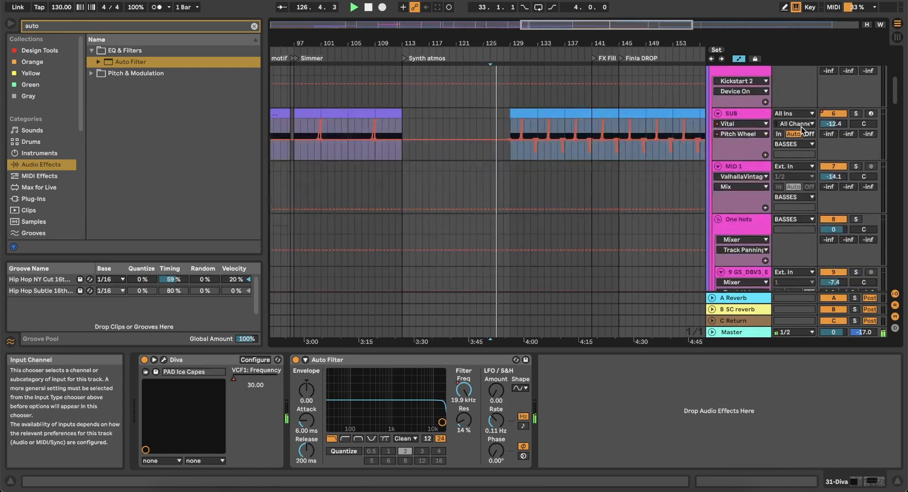
scroll(800, 126, "up", 10)
left_click(856, 123)
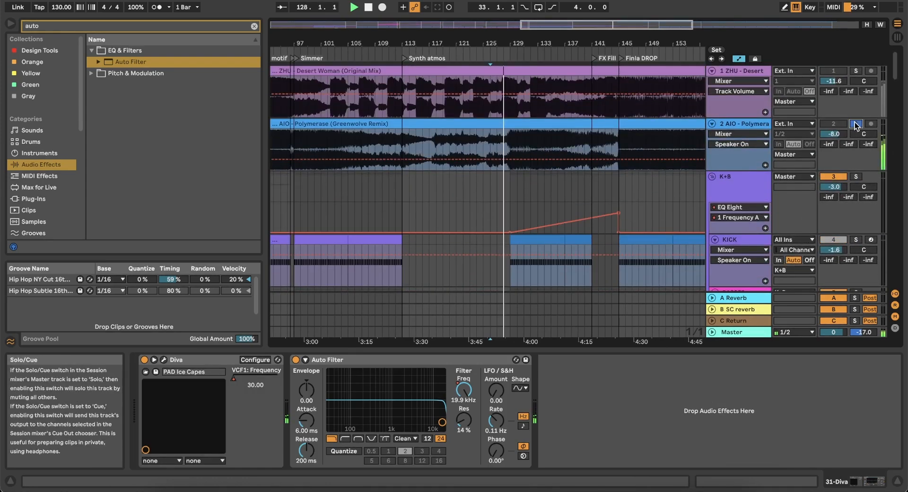
left_click(399, 192)
left_click(368, 195)
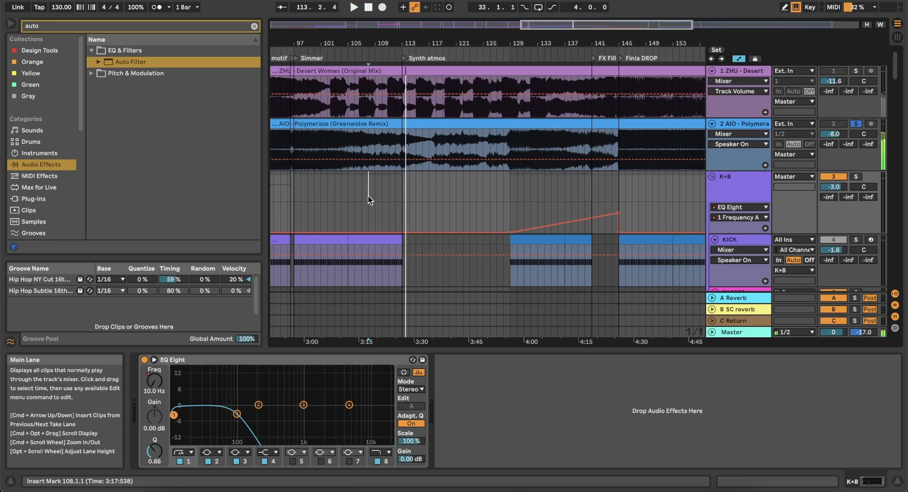
key("space")
scroll(368, 194, "down", 5)
scroll(367, 195, "up", 3)
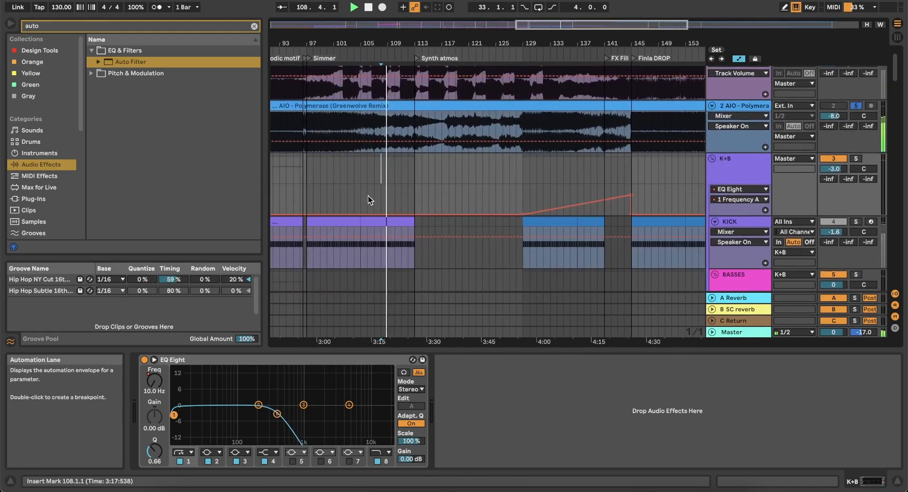
left_click(414, 183)
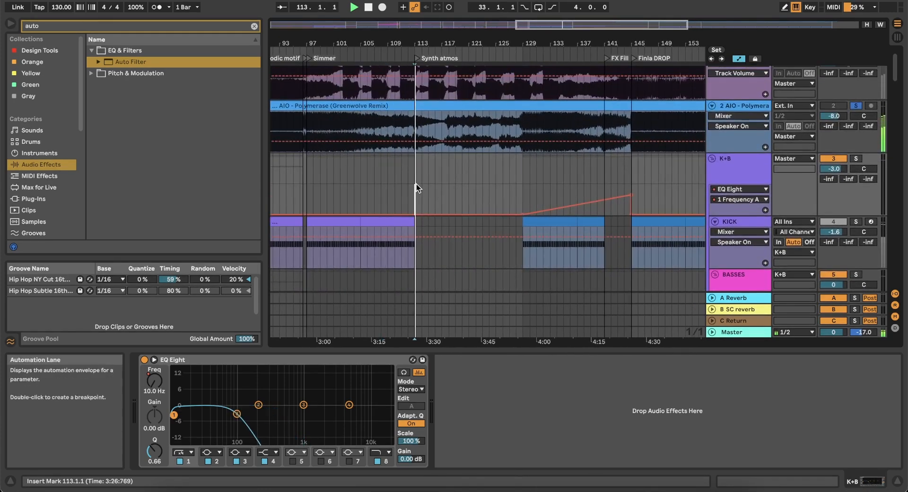
left_click(856, 106)
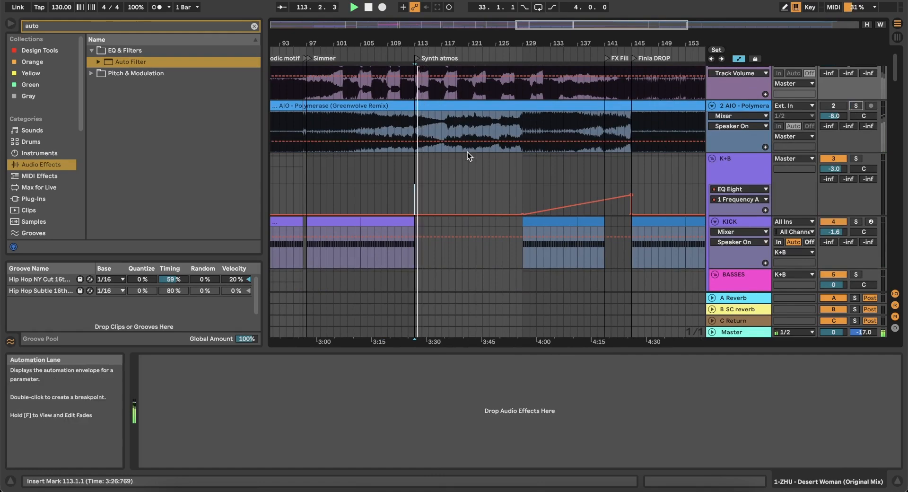
scroll(453, 166, "down", 10)
key("space")
Trim the 31 Diva clip to end at bar 113, where Synth atmos begins
scroll(453, 165, "up", 10)
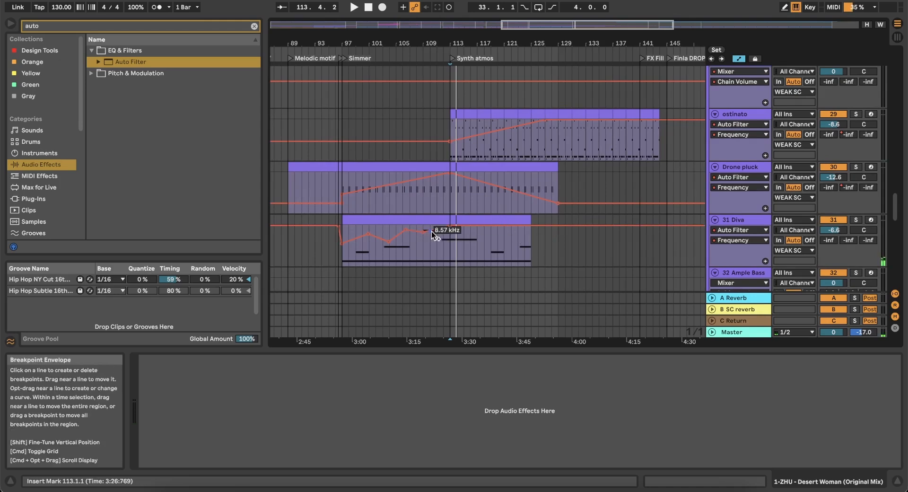
left_click_drag(528, 216, 548, 220)
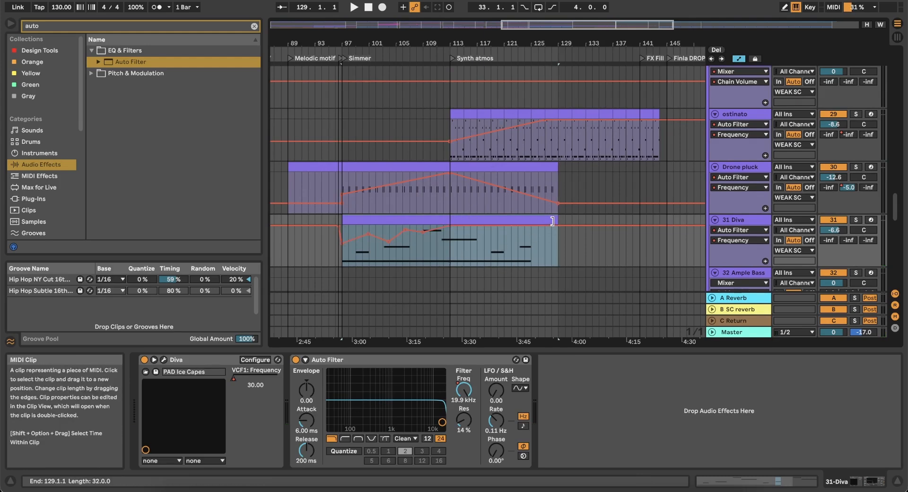
left_click_drag(557, 220, 450, 220)
left_click(433, 247)
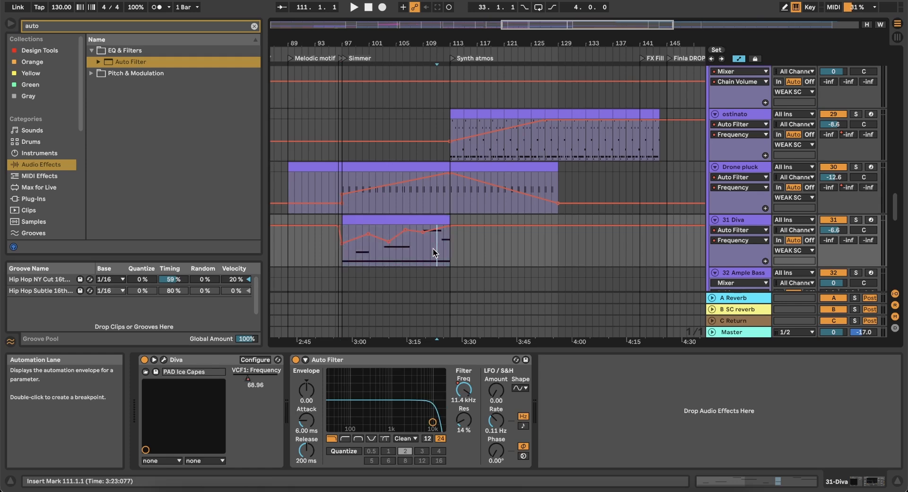
Audition the transition from Simmer into Synth atmos, playing from bar 112
scroll(432, 247, "up", 5)
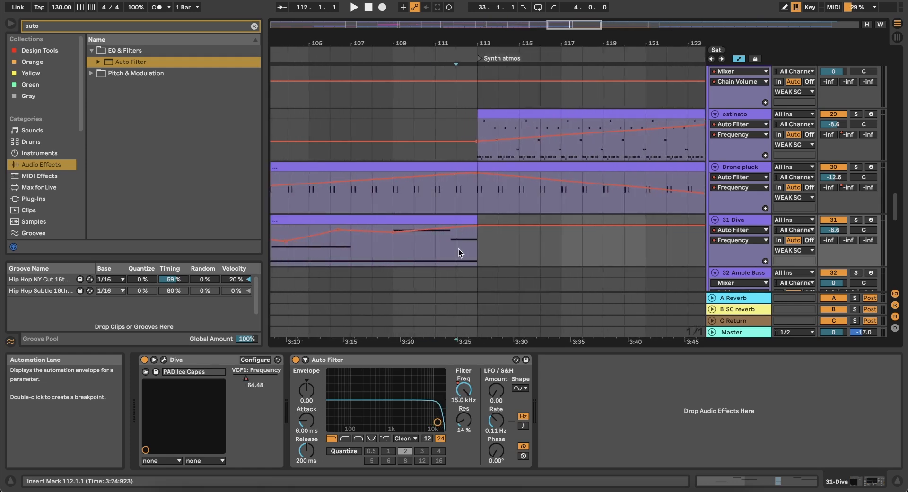
key("space")
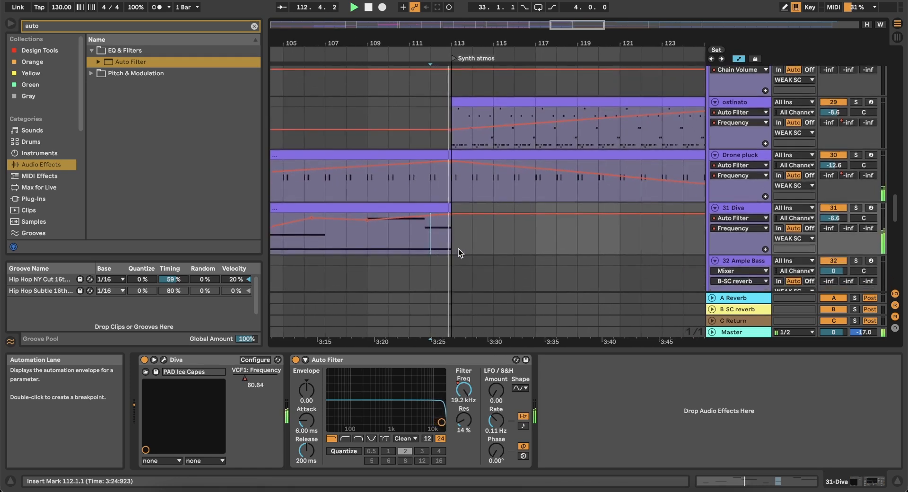
key("minus")
key("space")
key("minus")
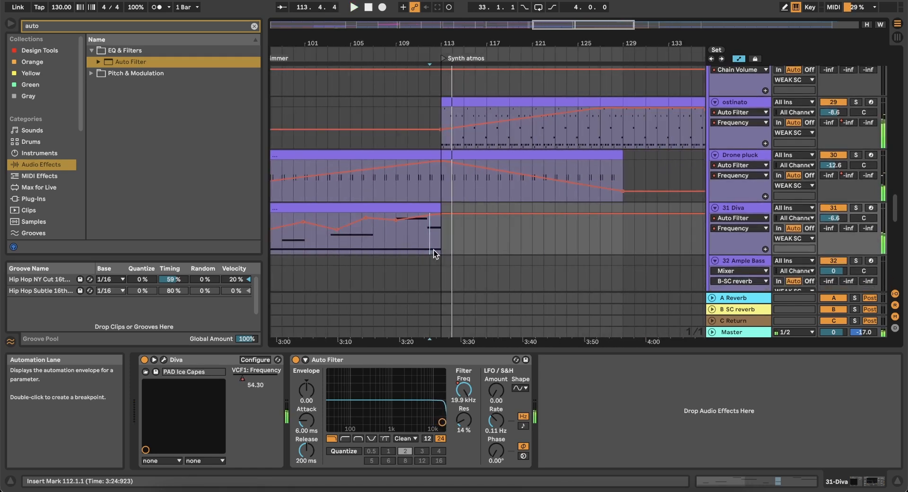
Rename the 31 Diva track as Aytmos 1
right_click(433, 249)
left_click(762, 197)
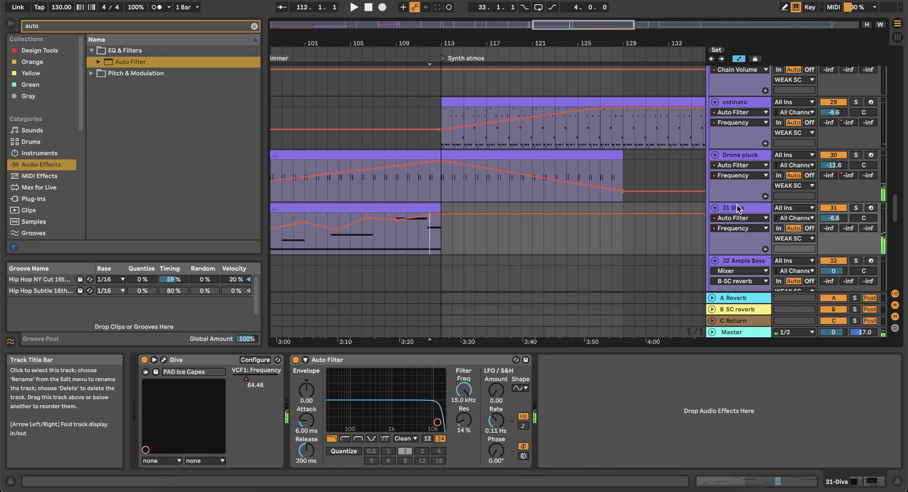
double_click(738, 208)
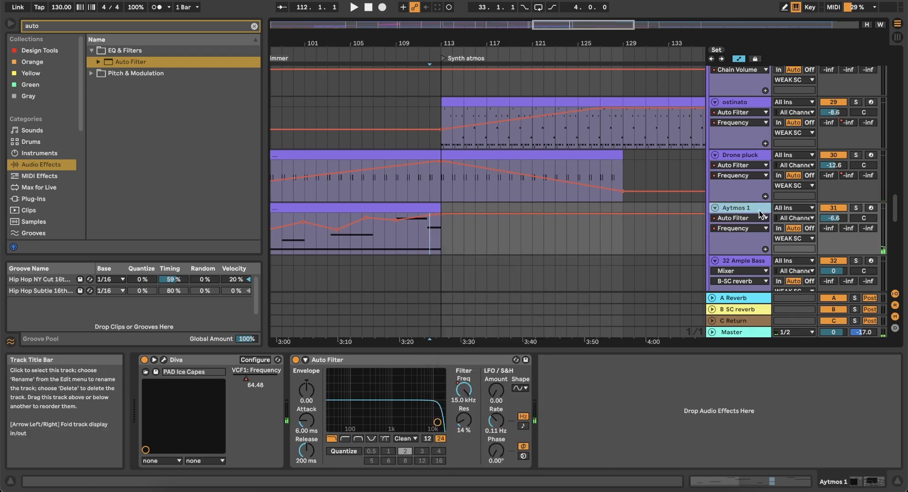
Insert a MIDI track named atmo 2 below Aytmos 1, with an empty five-bar clip from bar 113, and show its device chain
right_click(744, 211)
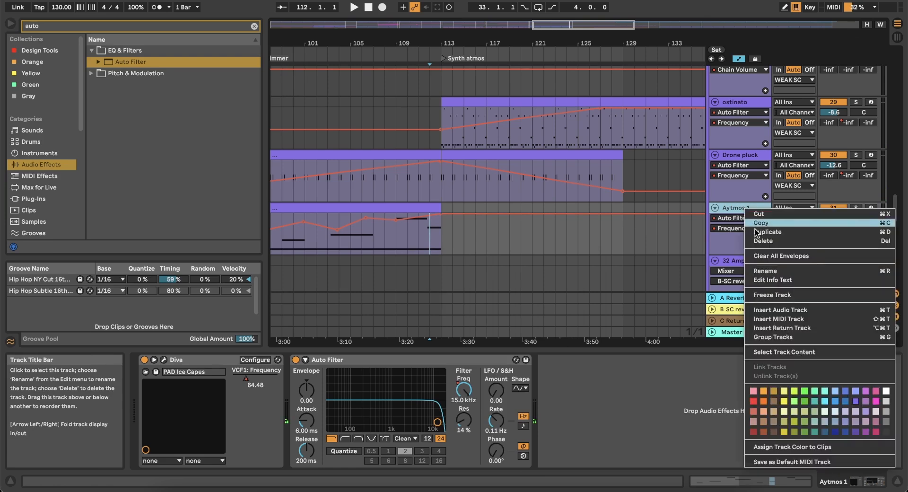
left_click(770, 322)
double_click(742, 245)
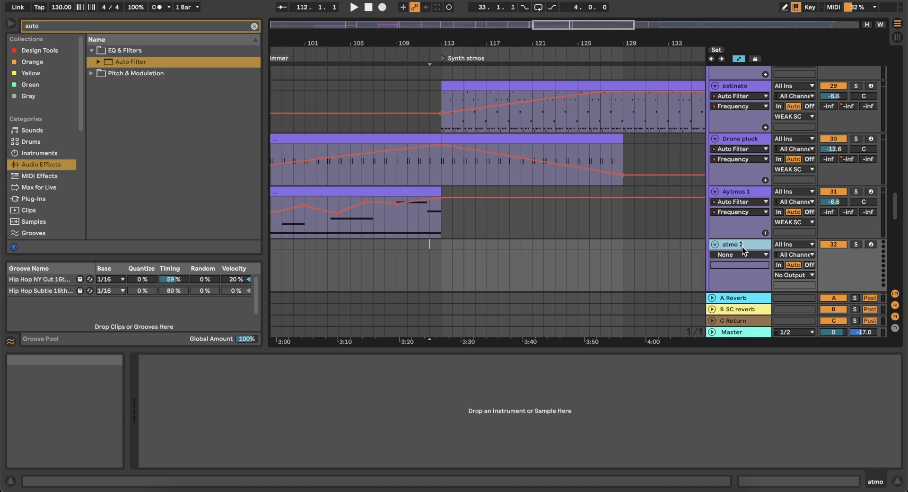
left_click_drag(442, 265, 496, 248)
key("super+shift+m")
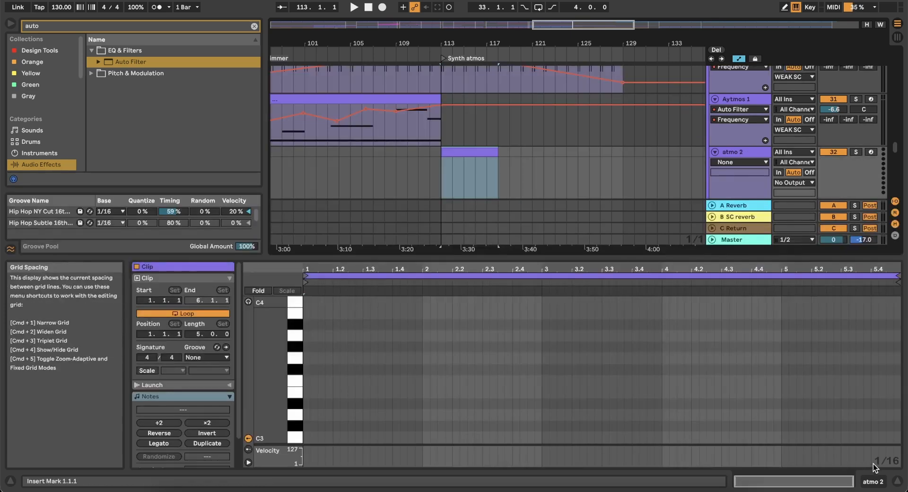
left_click(871, 481)
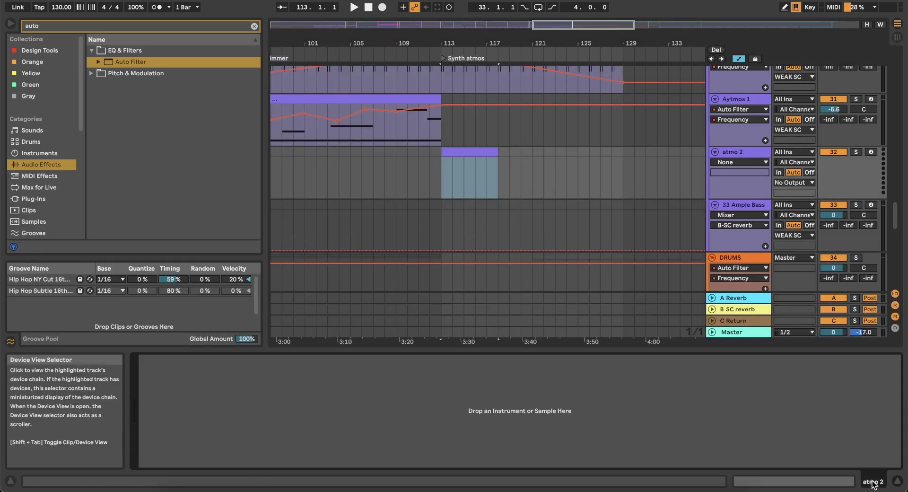
Search the Samples folder for "atmo" and widen the browser so the full names fit
left_click(78, 28)
type("atmo")
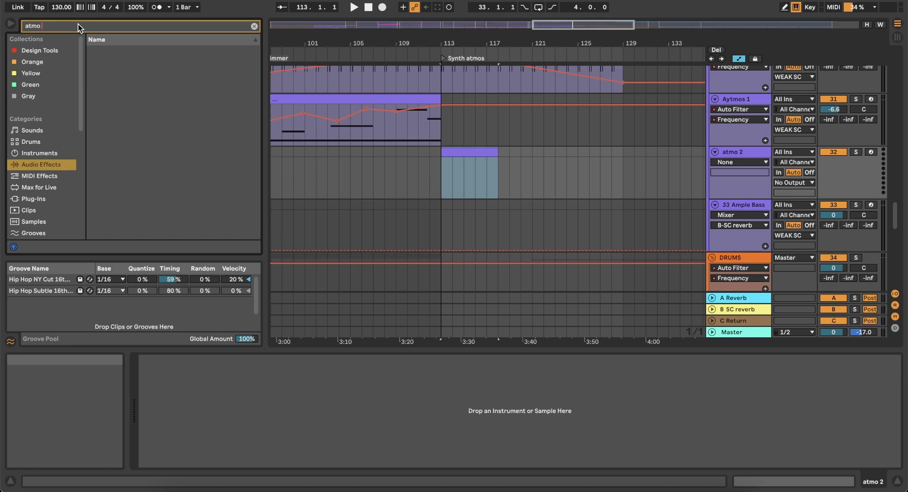
scroll(39, 175, "down", 5)
left_click(34, 152)
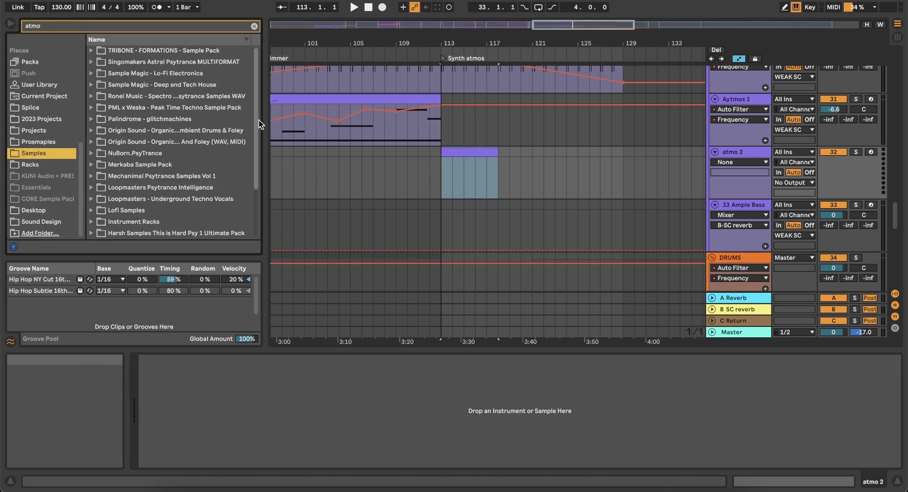
left_click_drag(263, 118, 319, 122)
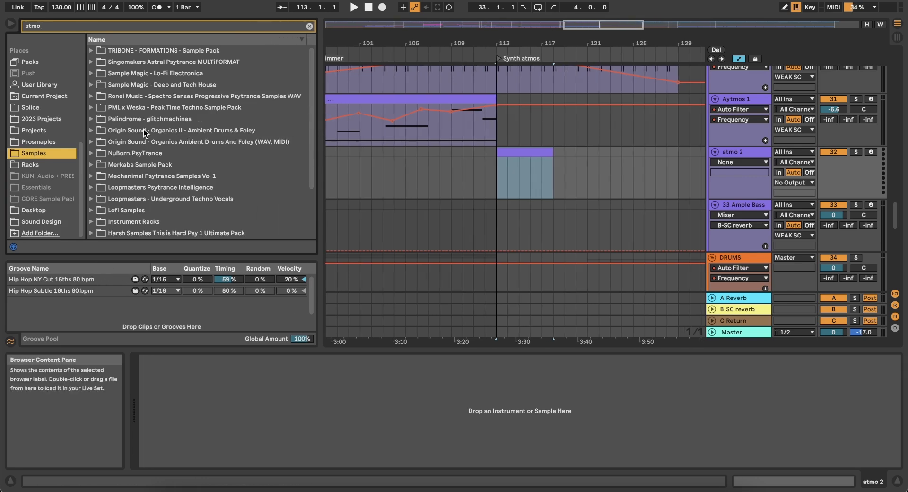
Preview Street Ambience 2, Distant Rain and Busy Supermarket from the Foley_Atmospheres folder of Origin Sound - Organics II
left_click(123, 130)
left_click(91, 130)
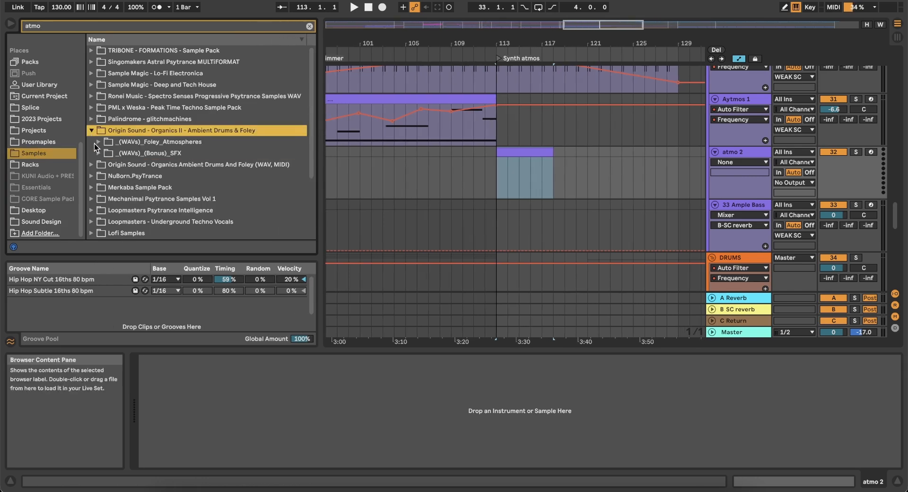
left_click(95, 143)
left_click(149, 159)
scroll(150, 158, "down", 3)
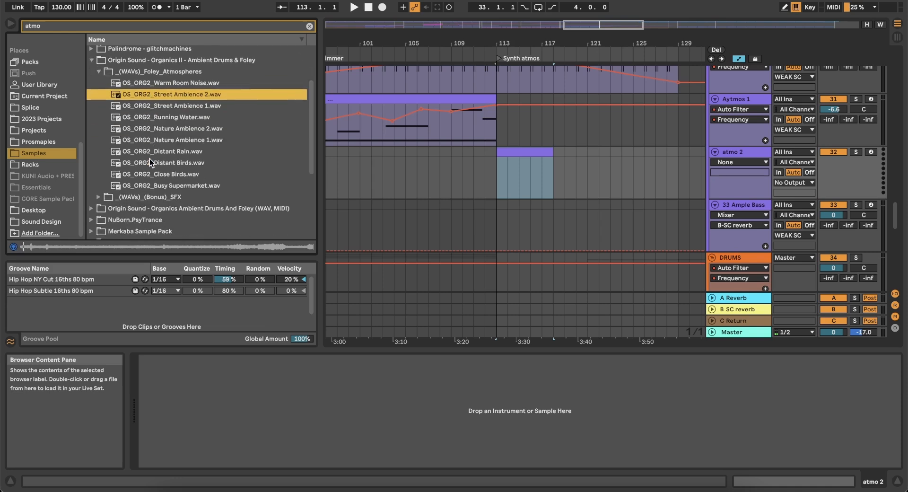
left_click(170, 150)
left_click(168, 186)
scroll(169, 186, "down", 5)
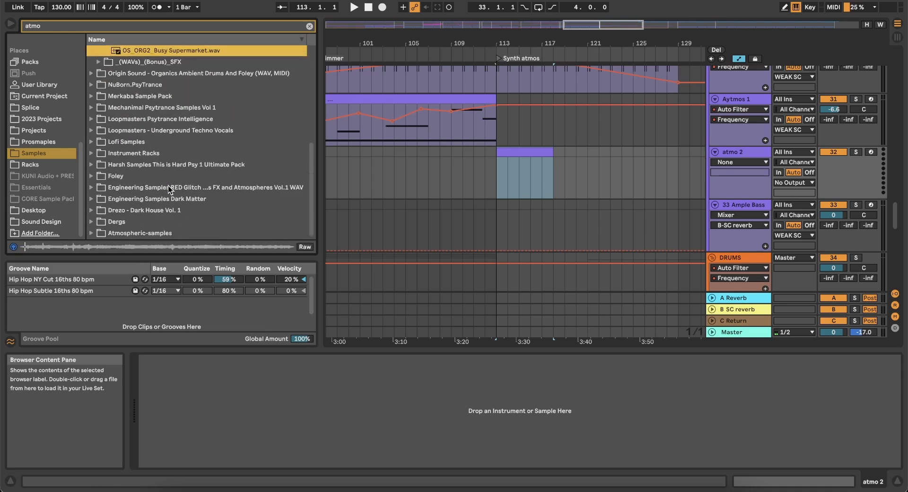
Look into Instrument Racks, and open the Soft Pads 01 folder under Pads in Atmospheric-samples
left_click(162, 154)
scroll(171, 149, "down", 1)
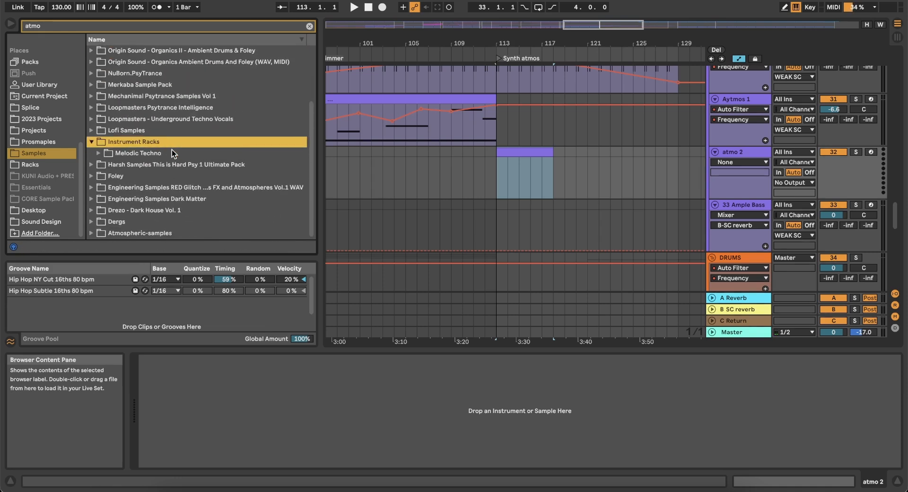
left_click(92, 230)
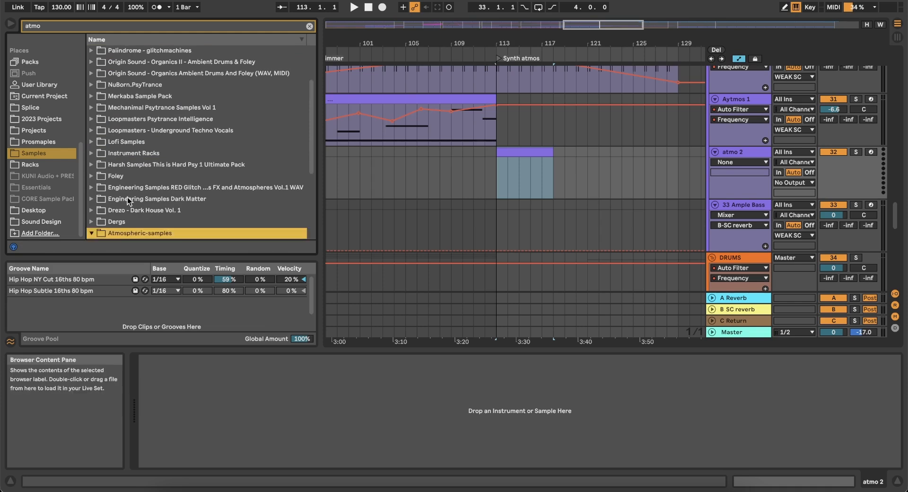
left_click(98, 153)
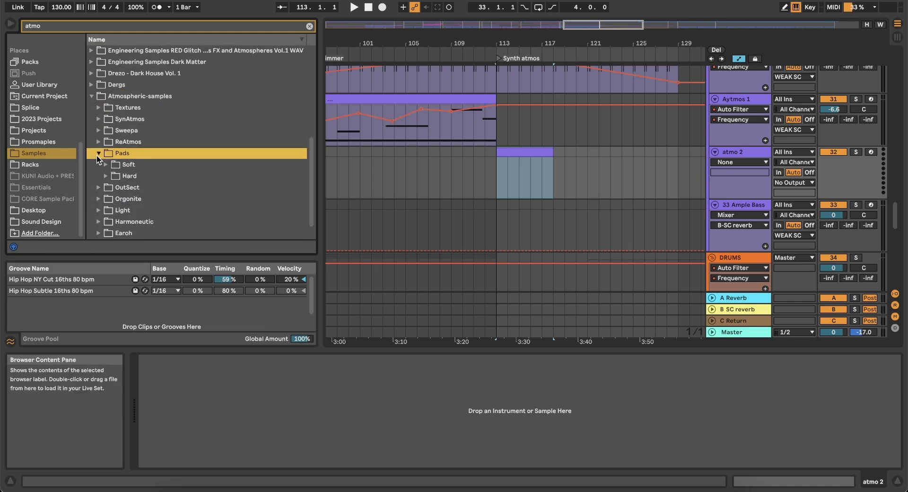
left_click(106, 165)
left_click(161, 198)
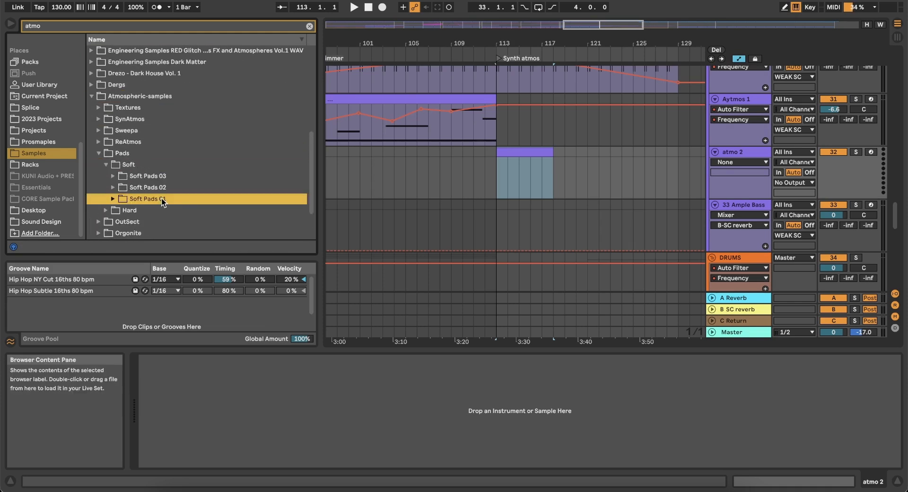
left_click(112, 199)
Preview LecterPad-01, the ChoPad samples from 06 to 02, and BRFPad-05 in Soft Pads 01
left_click(157, 142)
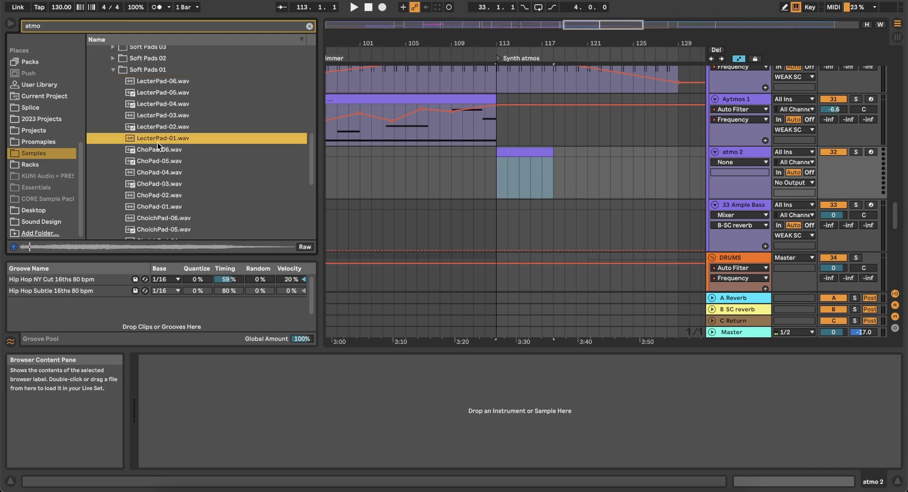
key("Down")
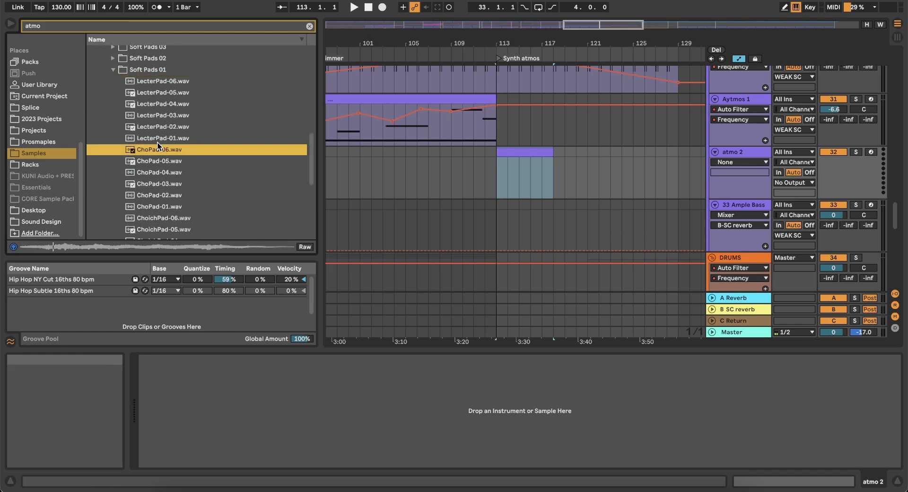
key("Down")
key("Down")
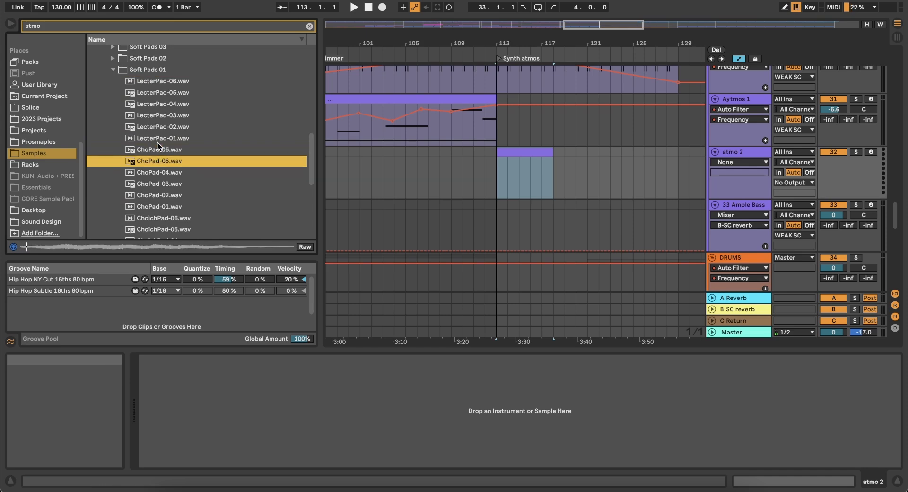
key("Down")
key("Down")
key("Down")
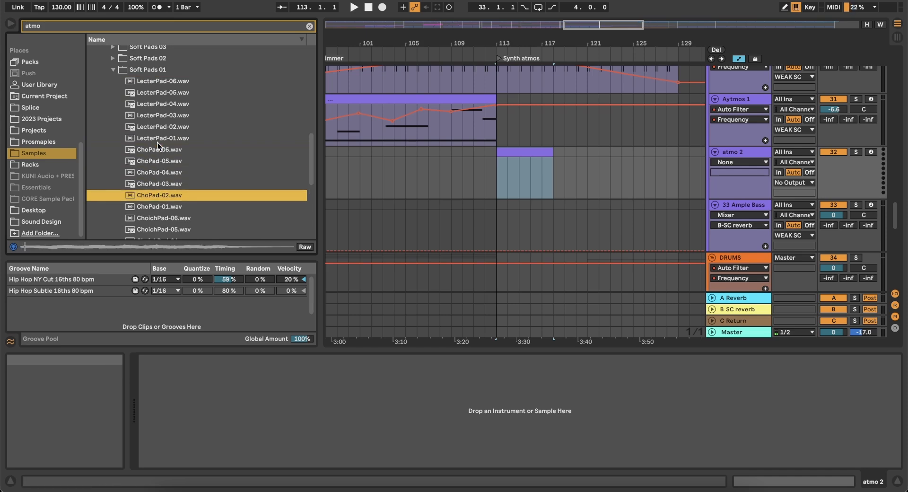
scroll(158, 143, "down", 3)
left_click(152, 191)
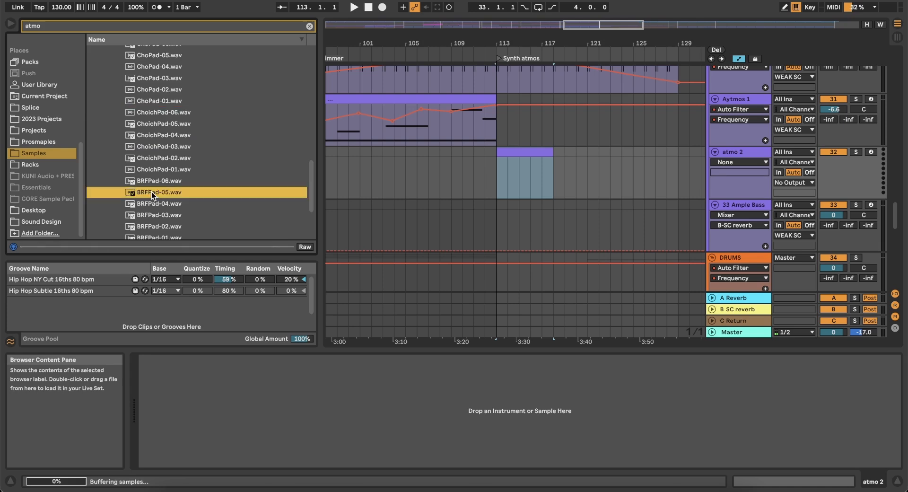
Preview Earoh-04, Earoh-06 and Earoh-01 in the Earoh folder of Atmospheric-samples
scroll(152, 191, "down", 3)
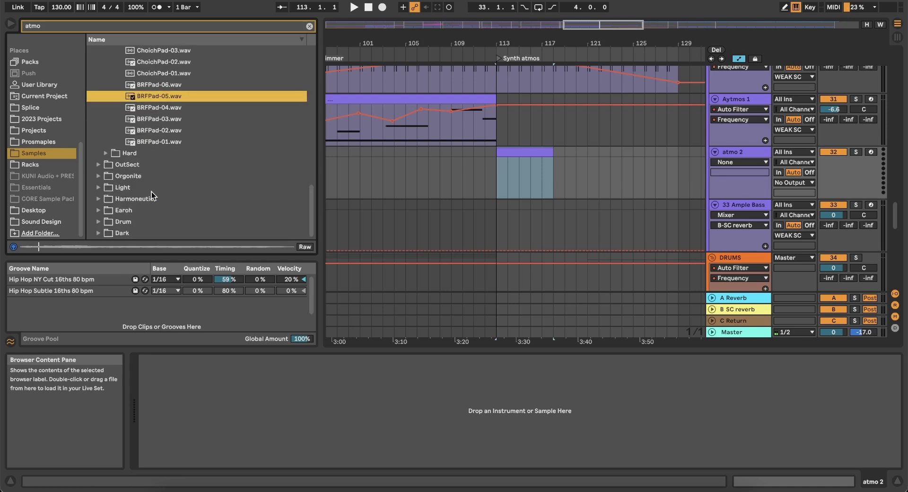
left_click(100, 210)
scroll(155, 171, "down", 3)
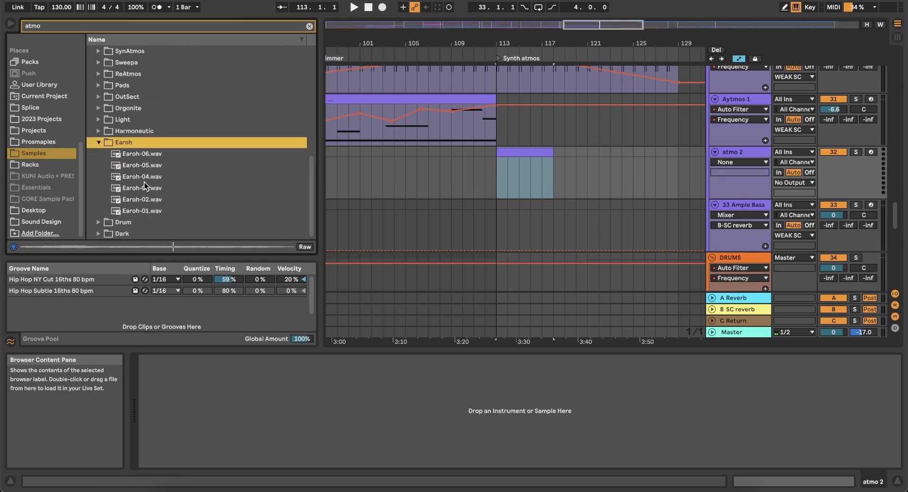
left_click(144, 179)
left_click(140, 154)
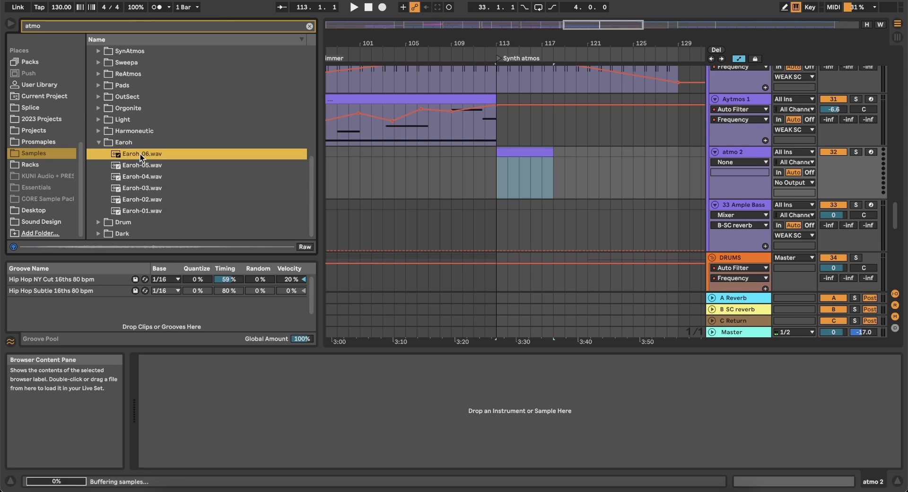
left_click(145, 211)
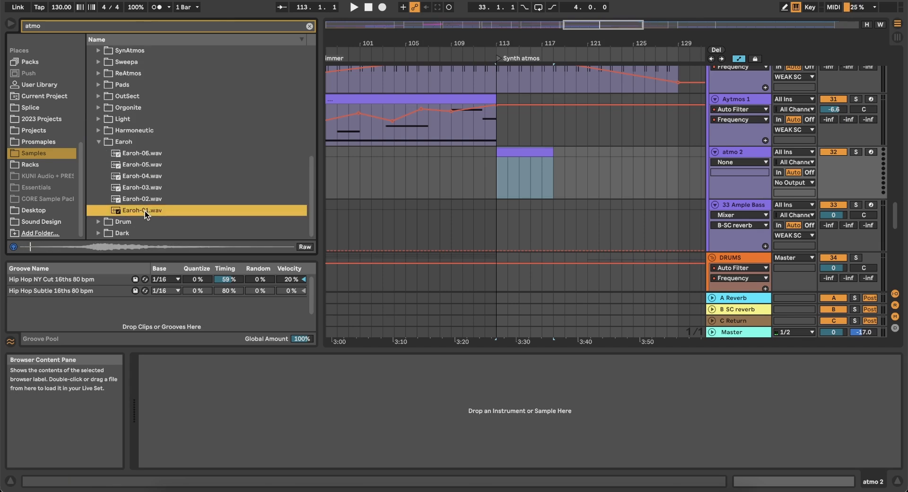
Preview DiabloHornz-08 and DiabloHornz-04 from the DiabloHornz folder inside Dark
left_click(97, 233)
scroll(156, 192, "down", 4)
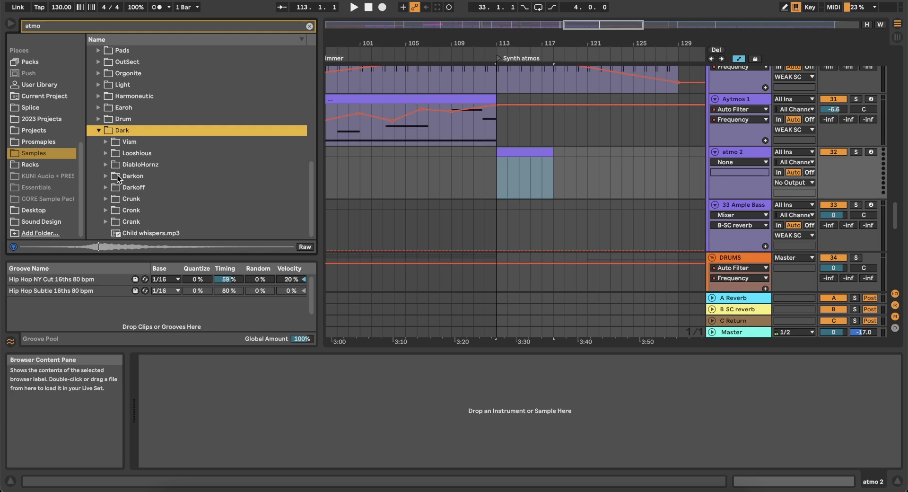
left_click(104, 165)
left_click(154, 178)
scroll(160, 156, "down", 5)
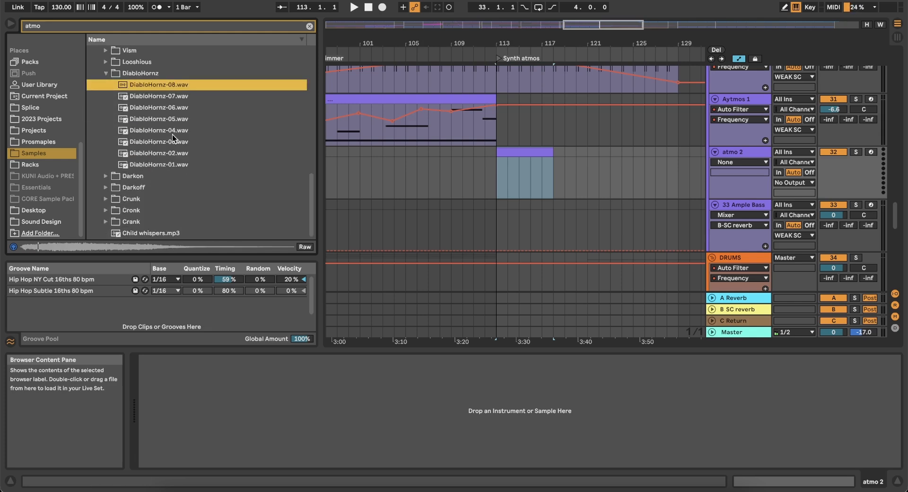
left_click(172, 134)
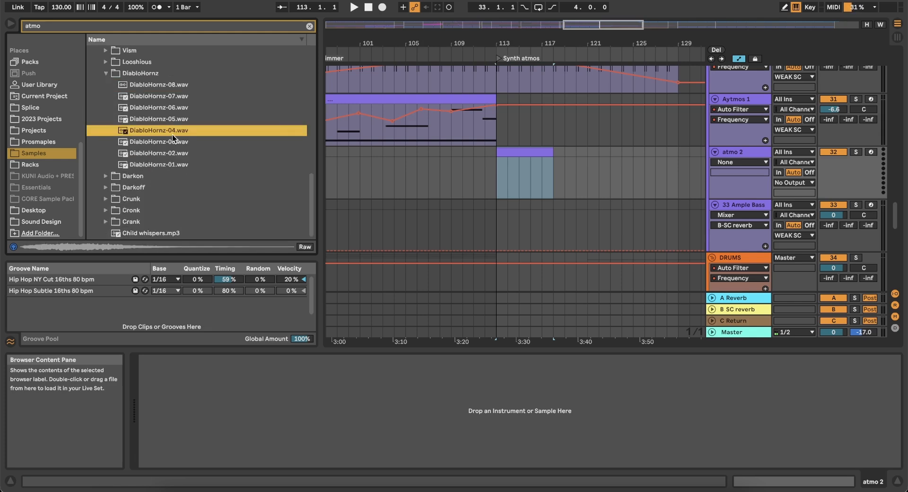
Refine the sample search to "atmos E" and look through the Prosmaples folder for matches
scroll(142, 152, "up", 15)
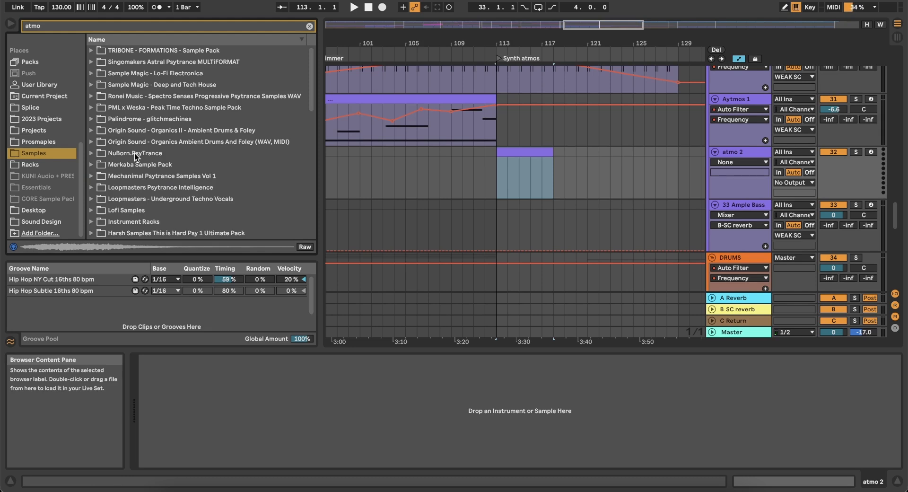
left_click(127, 23)
type("atmo")
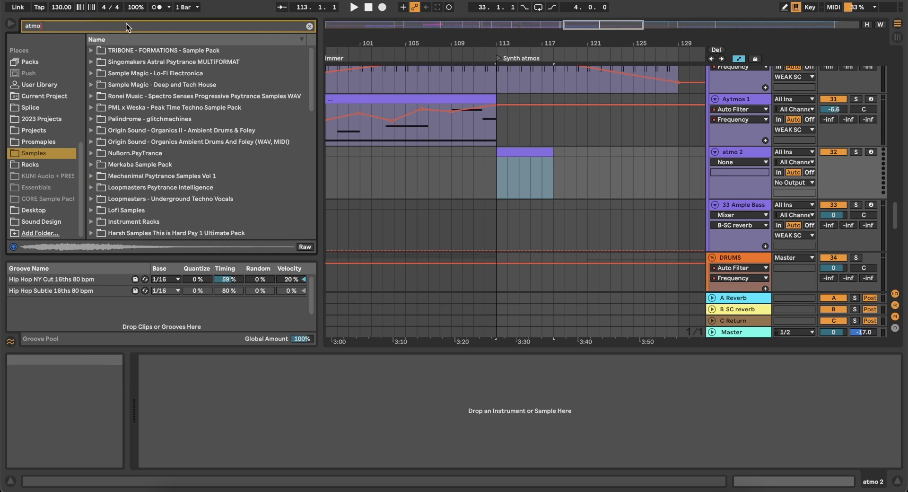
type("s E")
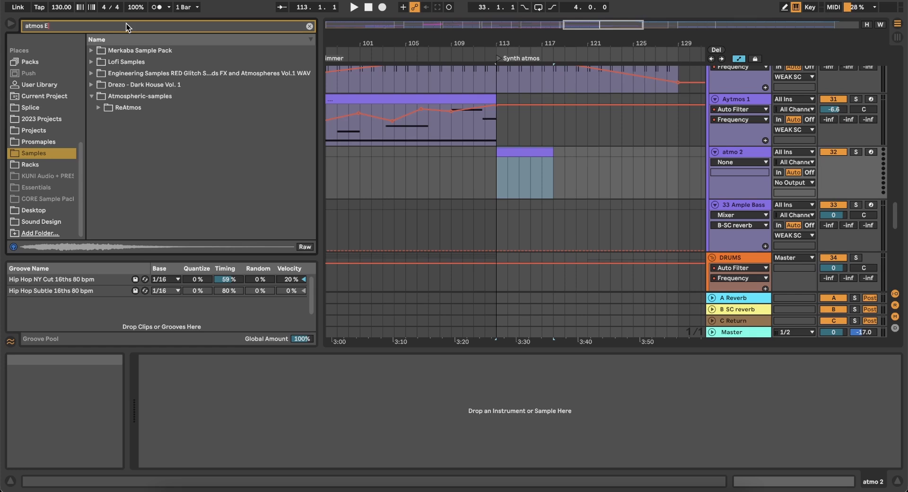
left_click(38, 142)
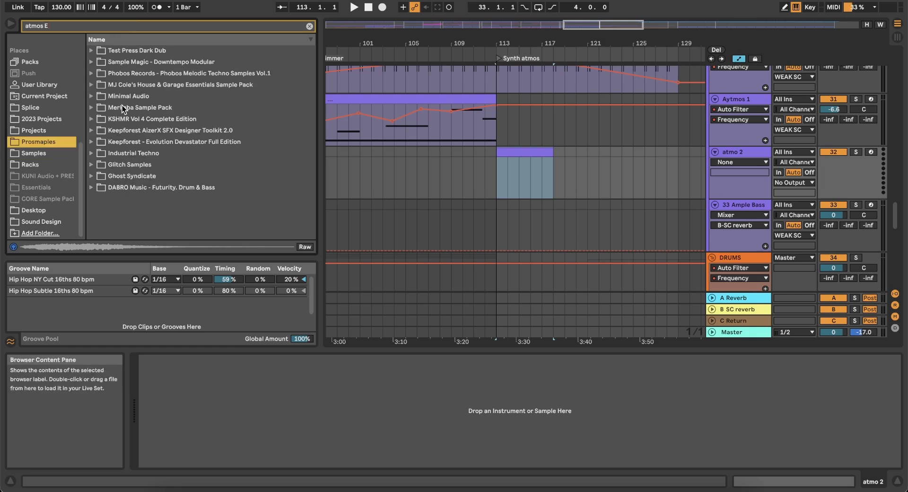
Preview IT_02_Atmosphere_Em_130.wav from the IT_Atmospheres folder inside Industrial Techno
left_click(121, 131)
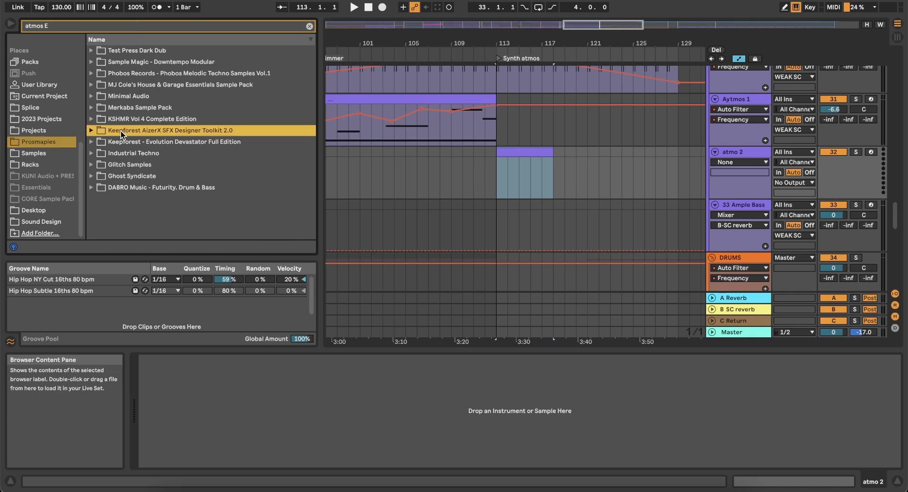
left_click(92, 153)
left_click(98, 165)
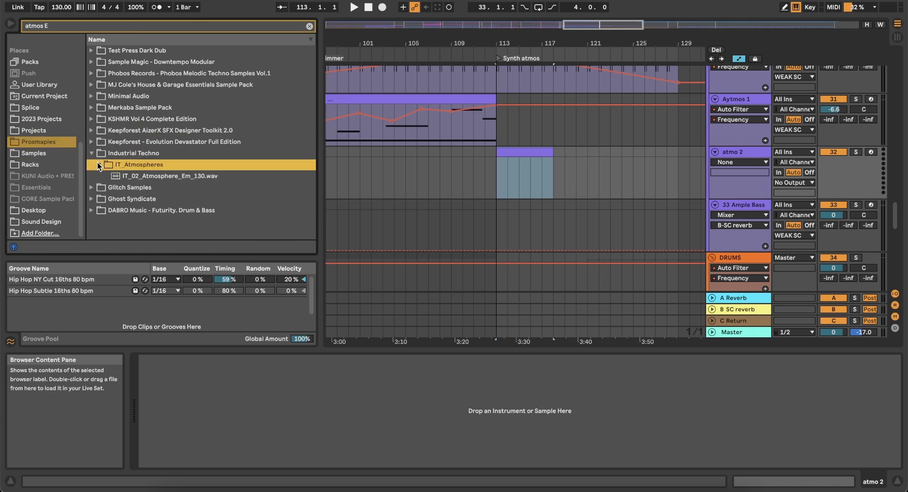
left_click(155, 176)
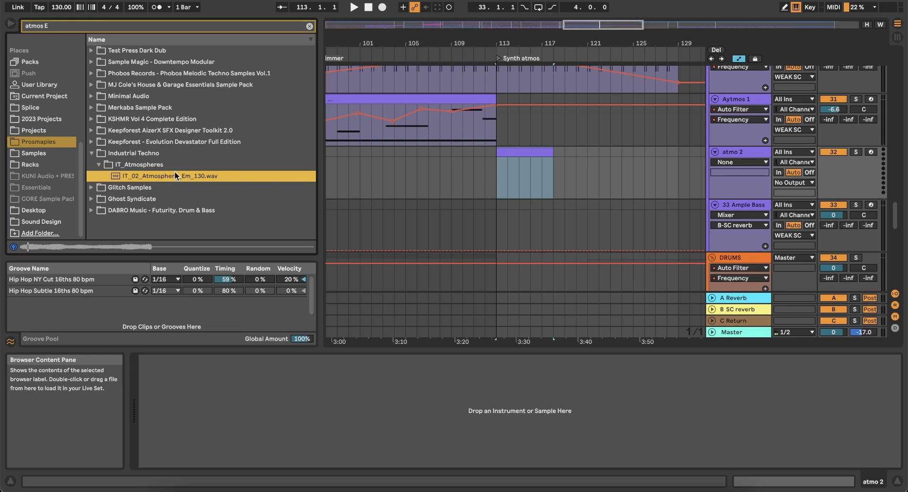
Insert an audio track below atmo 2 and place IT_02_Atmosphere_Em_130.wav on it at bar 113
right_click(741, 159)
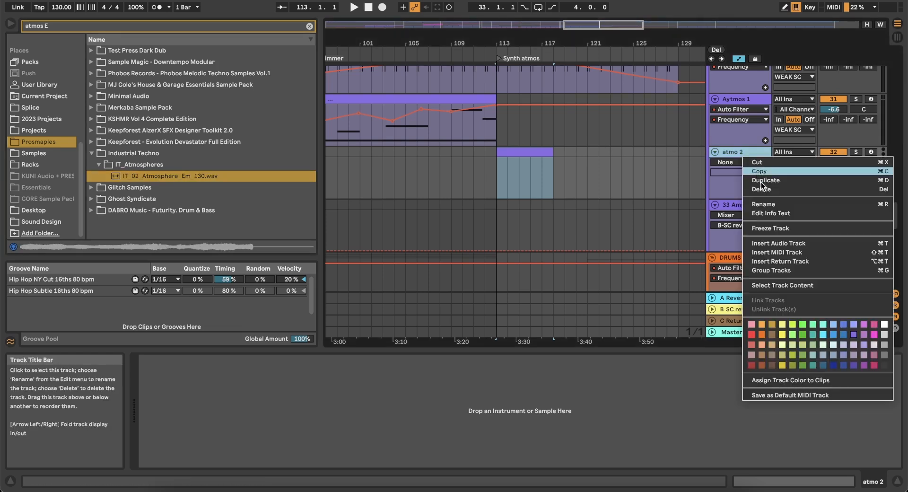
left_click(770, 244)
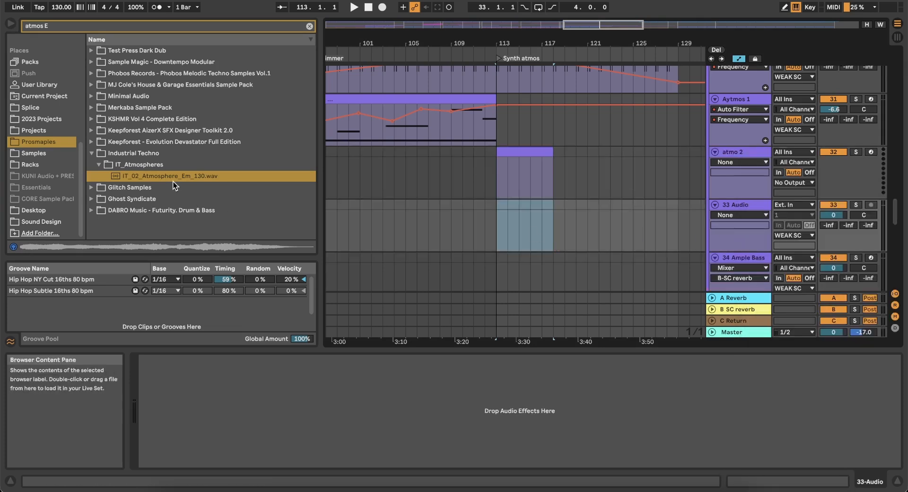
left_click_drag(173, 178, 493, 212)
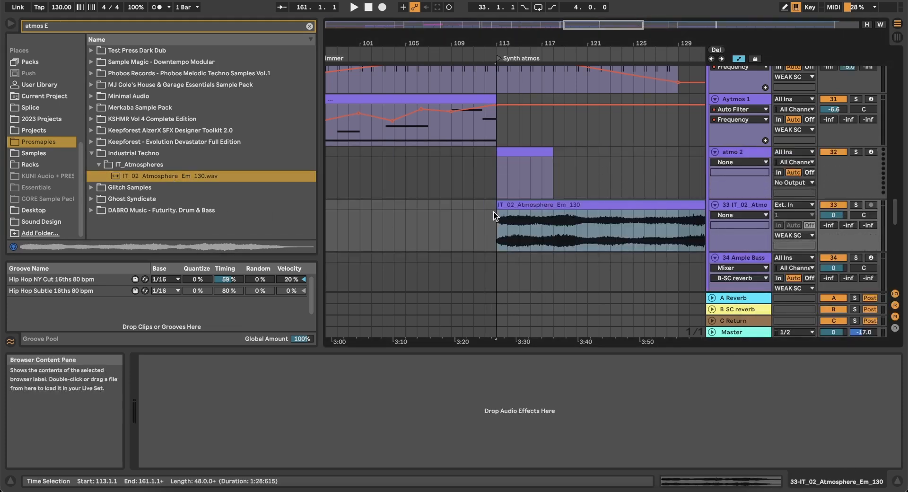
Lower the new atmosphere track's volume to -27.5 dB during playback and trim its clip to end at bar 145, where Finla DROP starts
key("space")
left_click_drag(833, 215, 833, 240)
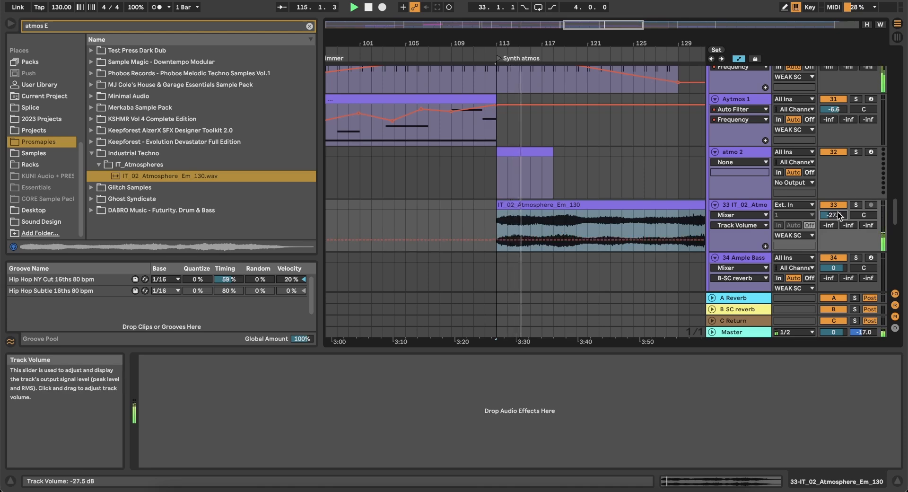
scroll(568, 245, "right", 5)
scroll(568, 245, "down", 1)
scroll(493, 182, "down", 5)
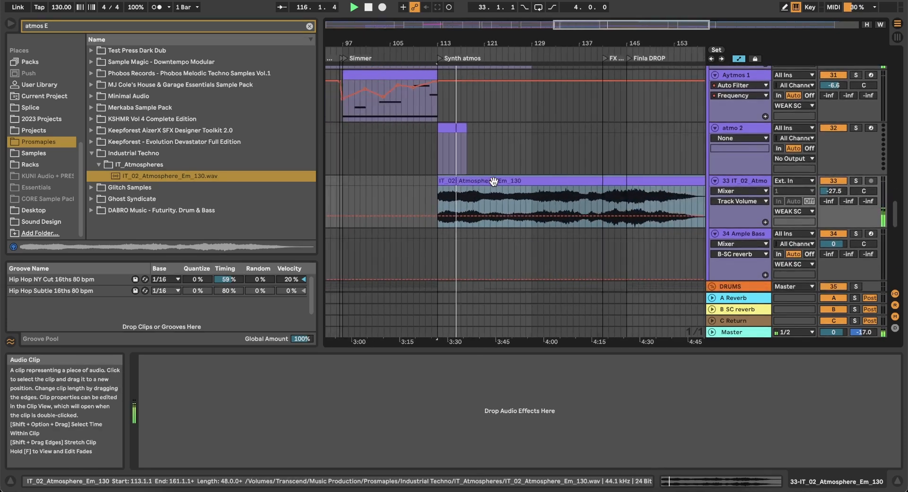
scroll(525, 181, "right", 3)
scroll(526, 181, "up", 1)
left_click_drag(636, 205, 549, 209)
scroll(548, 208, "up", 5)
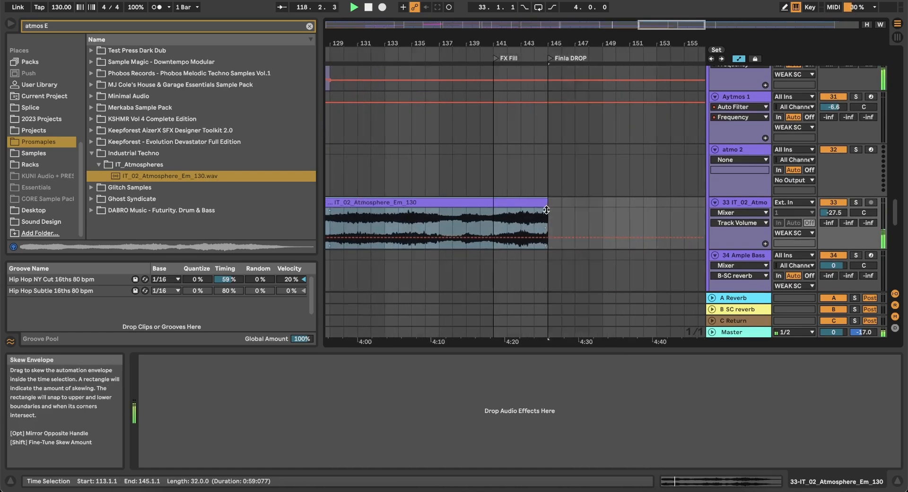
left_click(734, 58)
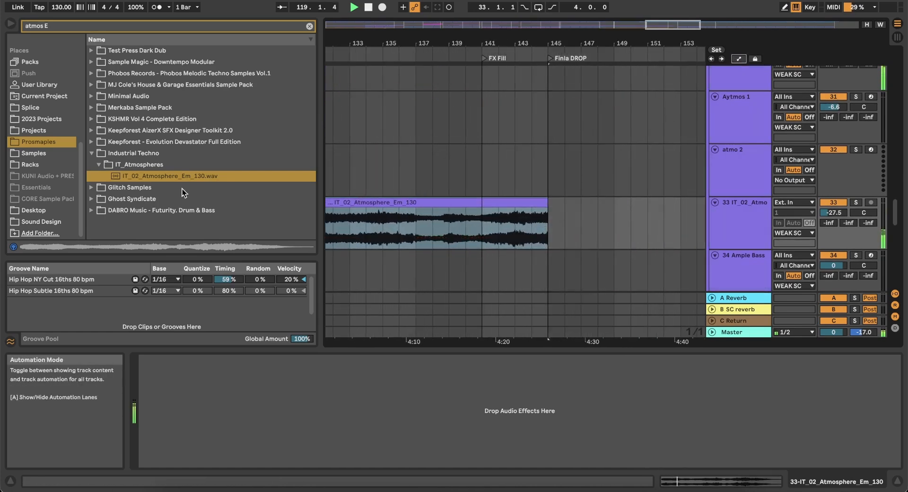
Add EQ Eight to the atmosphere track and cut the lows with band 1 at about 160 Hz
double_click(140, 26)
type("eq")
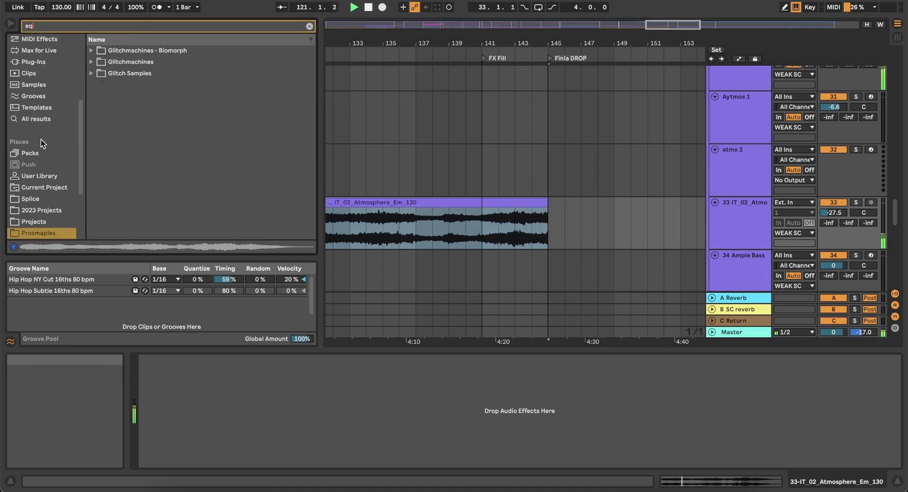
scroll(41, 142, "up", 5)
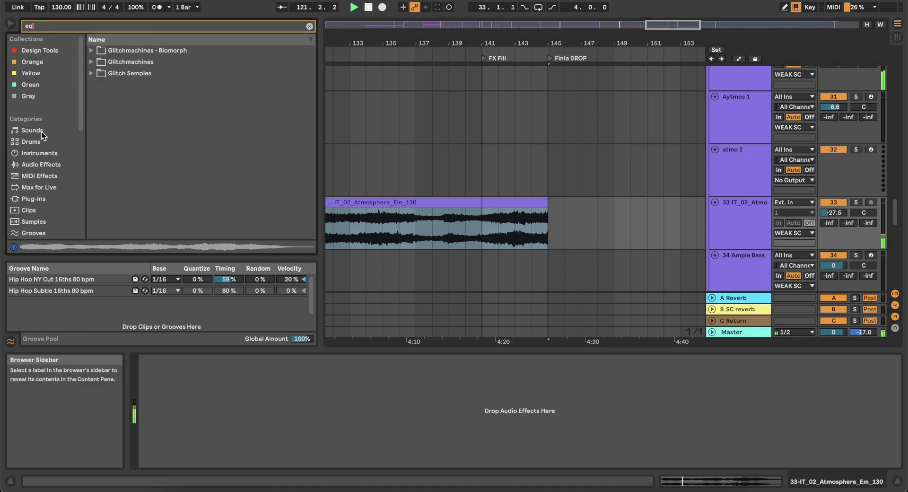
left_click(29, 164)
left_click_drag(123, 97, 250, 415)
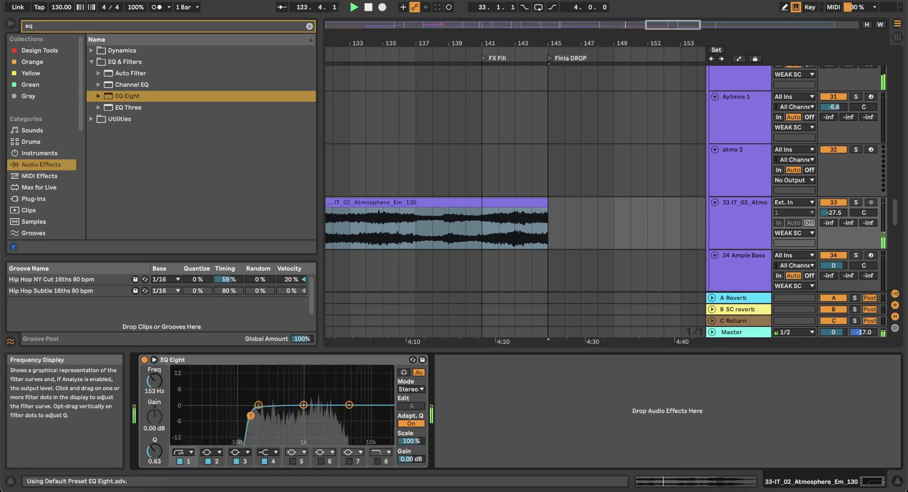
Load the Infiltrator VST onto the atmosphere track after EQ Eight and solo the track
left_click(100, 26)
type("infiltrator")
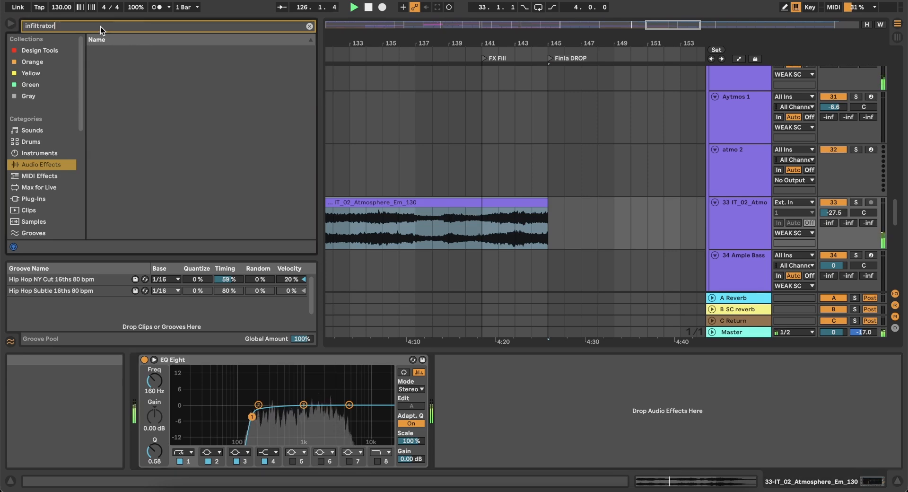
left_click(26, 199)
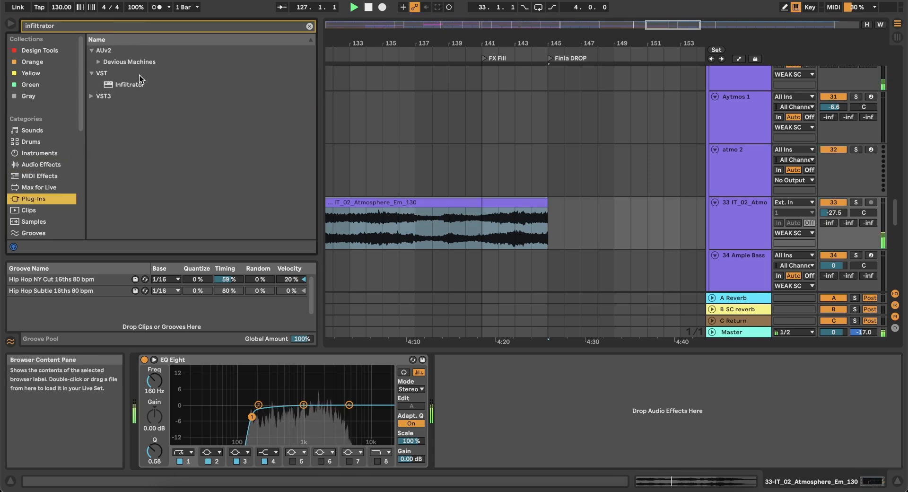
left_click(131, 85)
double_click(130, 84)
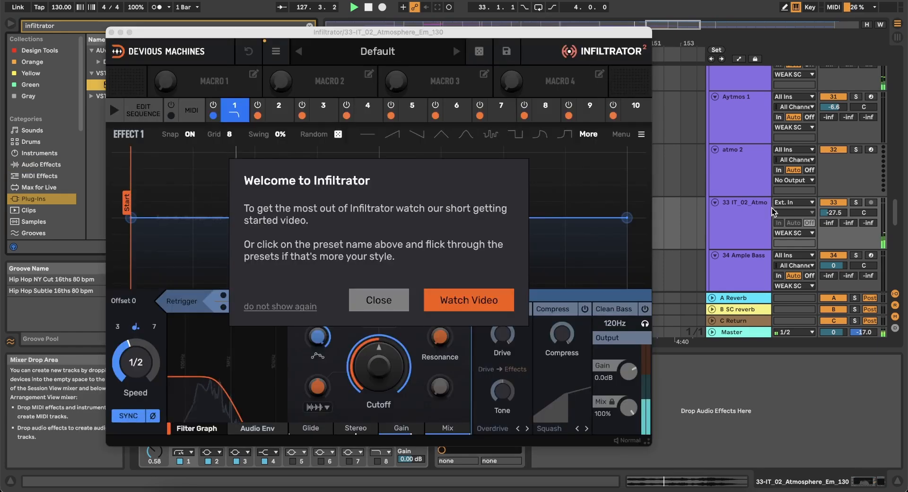
left_click(854, 201)
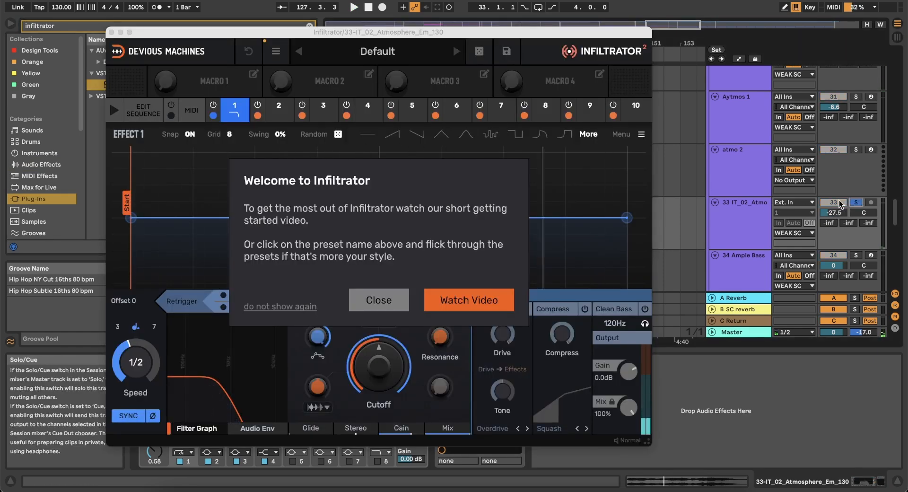
left_click(111, 32)
Reopen Infiltrator, dismiss its welcome message and browse the factory Enhancement presets down to Light Movement
scroll(396, 207, "left", 3)
scroll(396, 208, "down", 3)
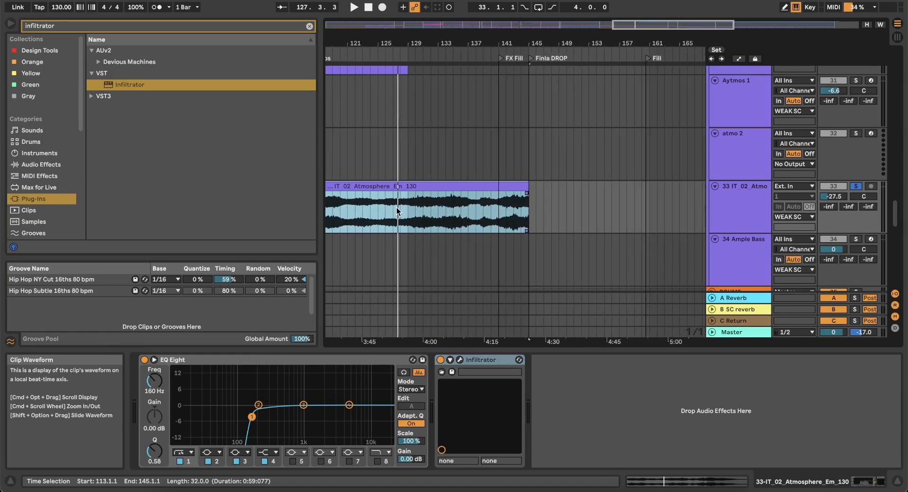
scroll(397, 207, "left", 3)
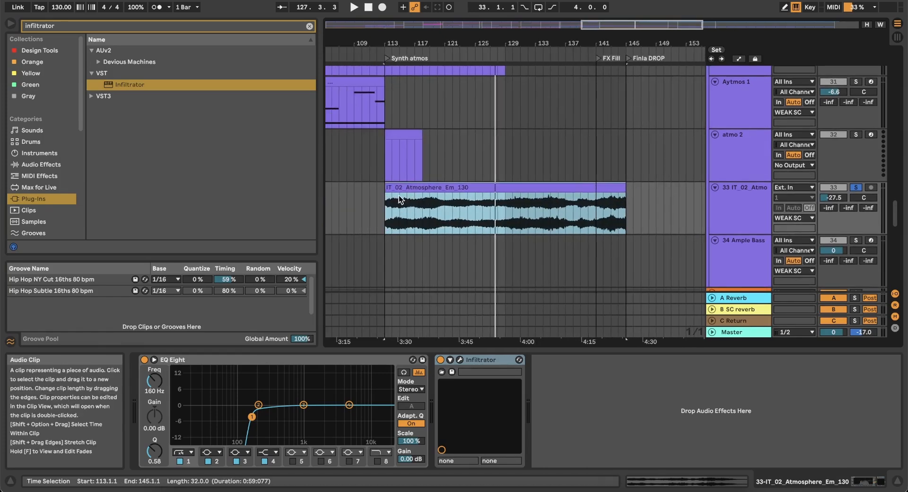
scroll(374, 214, "up", 2)
scroll(404, 216, "up", 2)
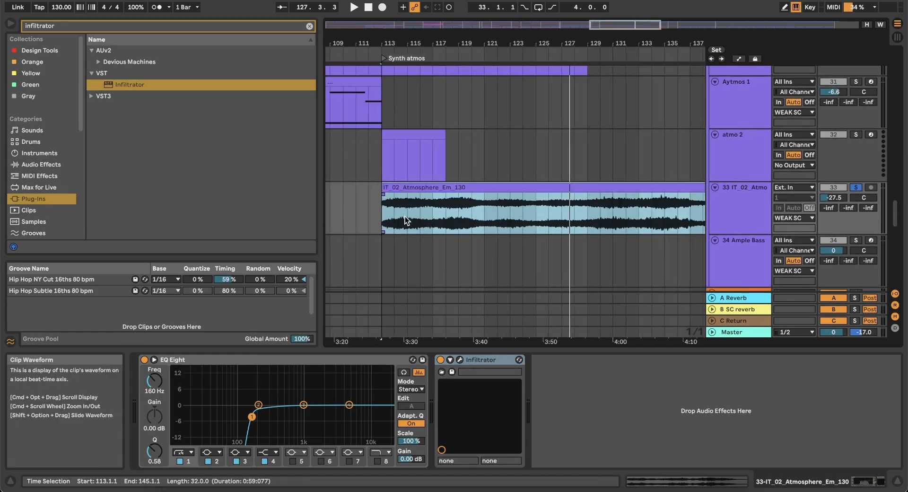
left_click(459, 359)
left_click(391, 302)
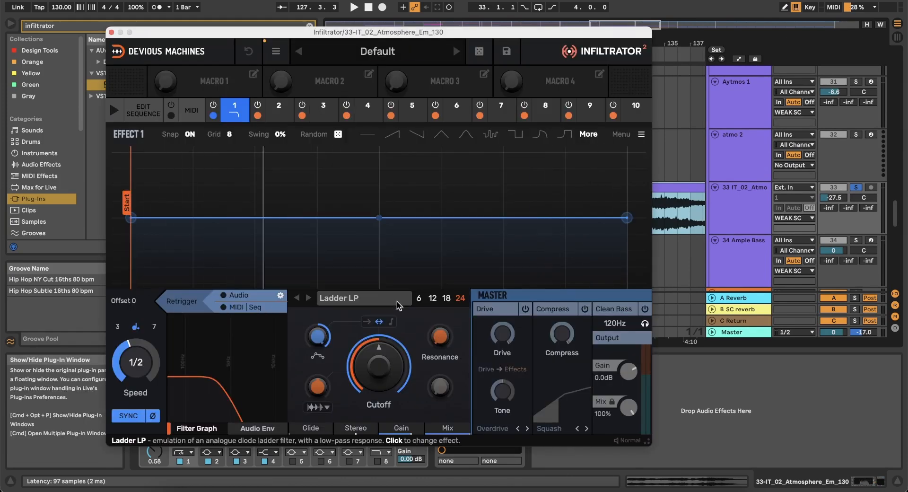
left_click(377, 51)
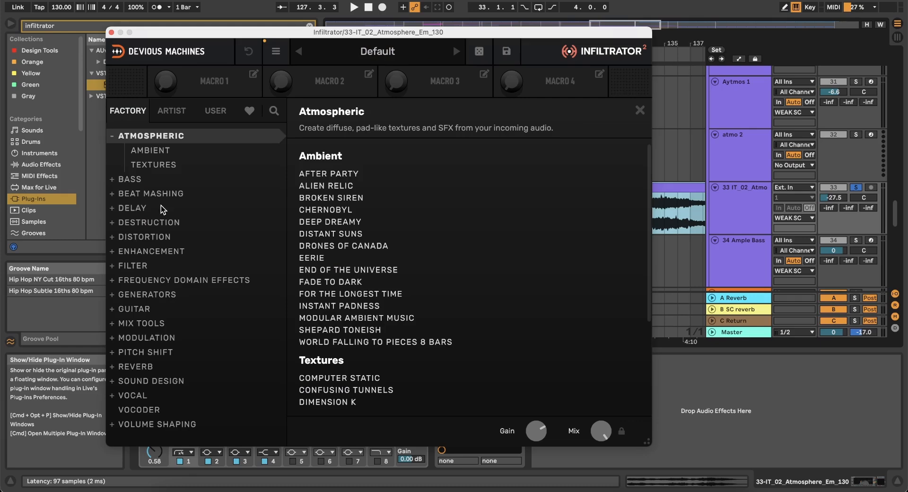
left_click(146, 251)
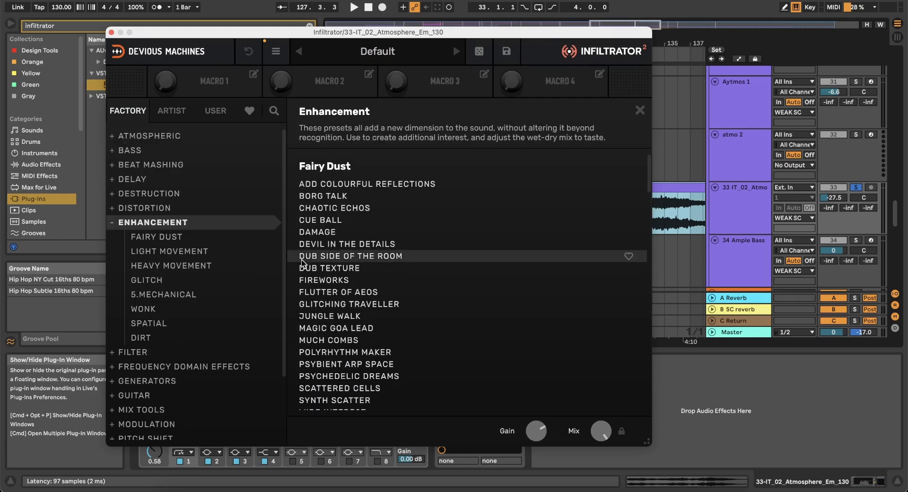
scroll(323, 293, "down", 2)
scroll(324, 301, "down", 5)
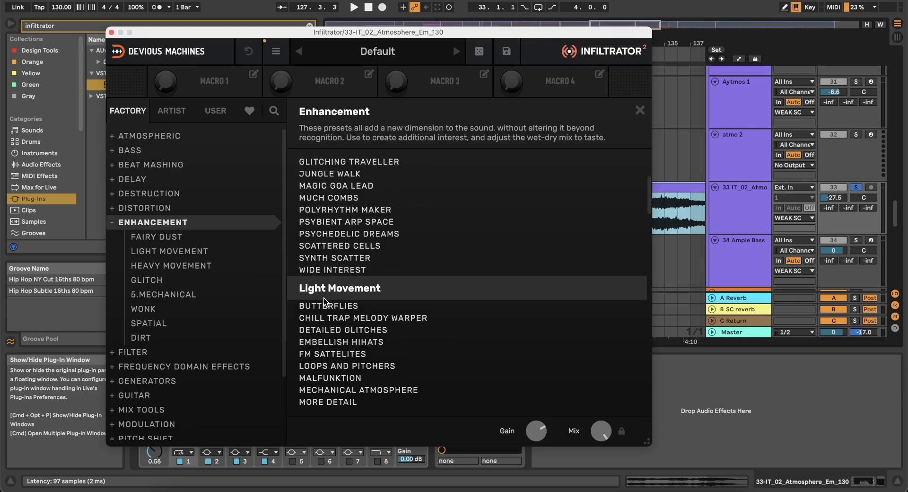
Audition Detailed Glitches and Malfunktion against Embellish Hihats, load Embellish Hihats in Infiltrator and unsolo the atmosphere track
left_click(323, 340)
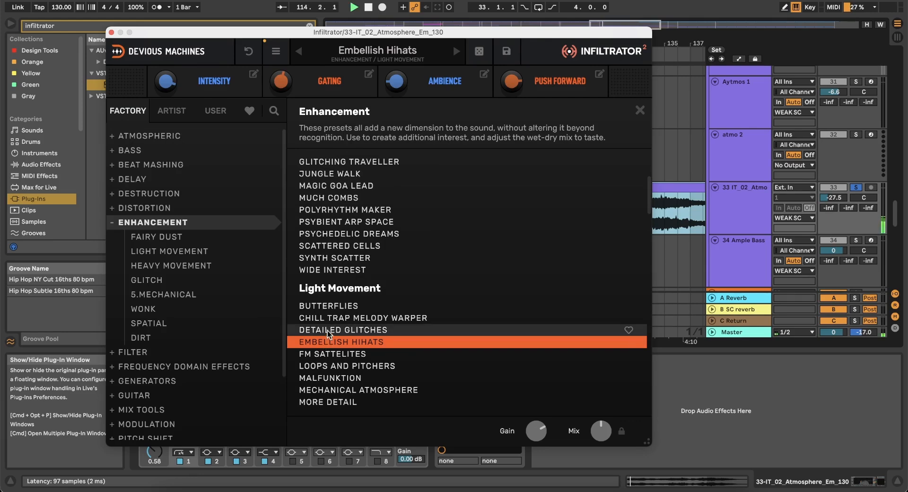
left_click(329, 329)
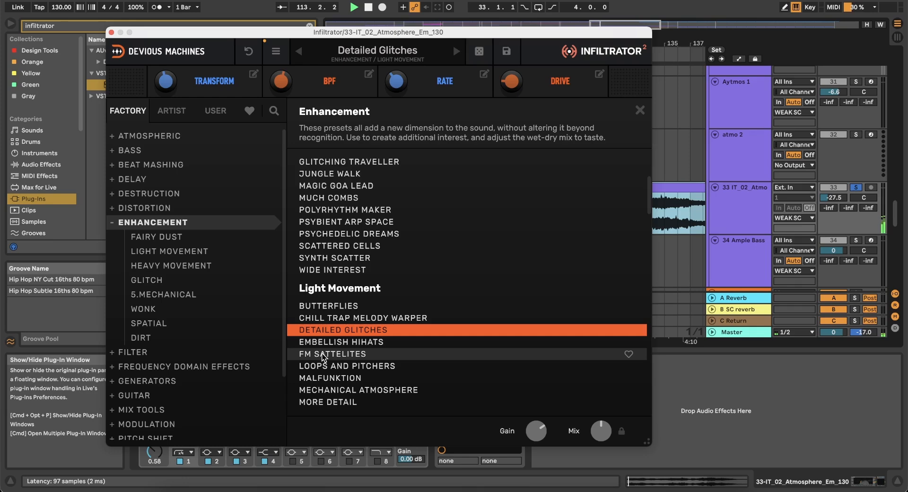
left_click(329, 341)
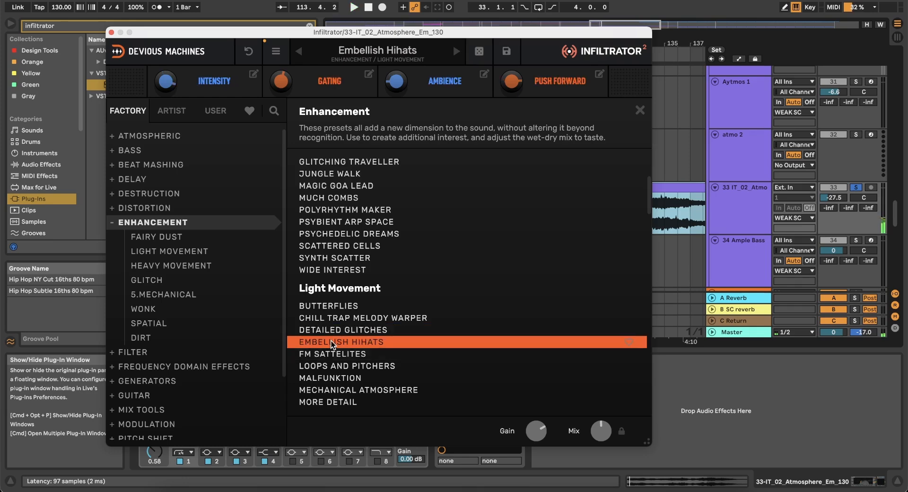
left_click(319, 378)
scroll(331, 286, "down", 5)
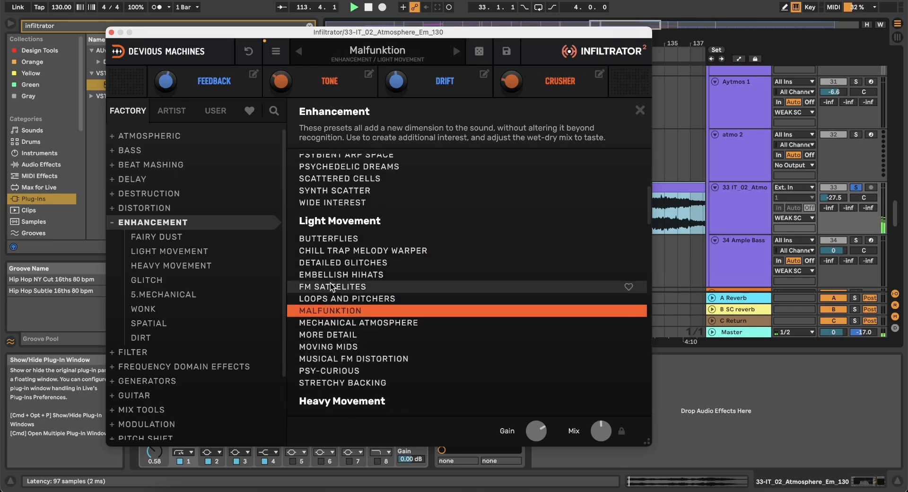
left_click(329, 276)
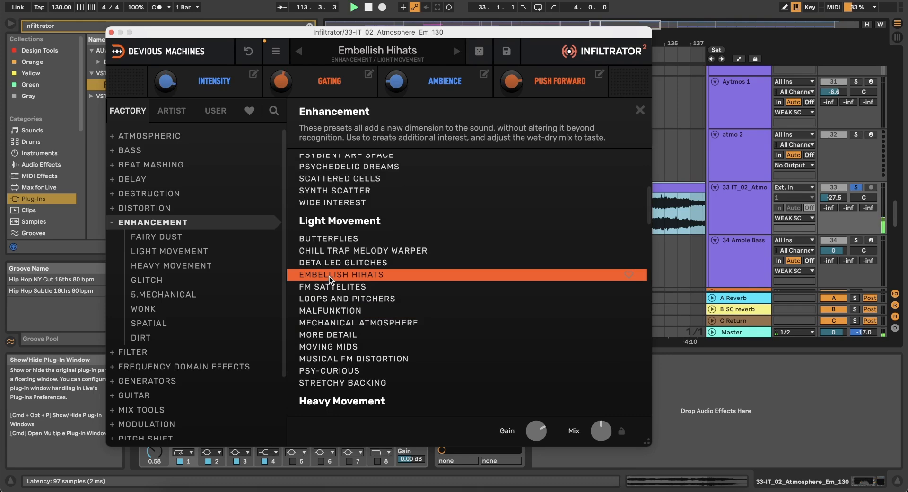
left_click(856, 188)
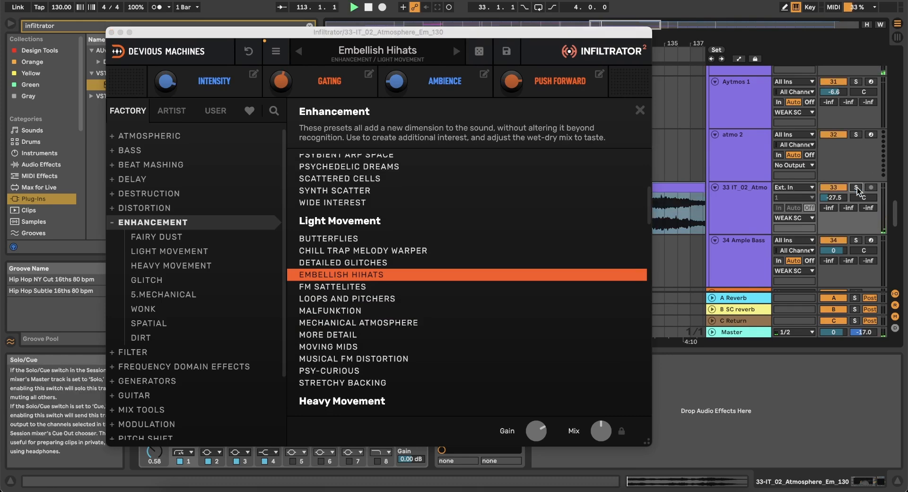
left_click(111, 33)
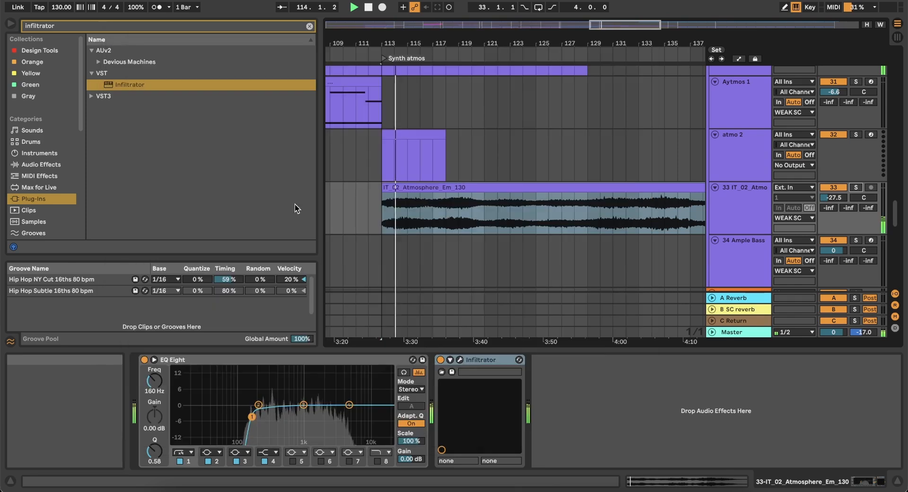
Enable EQ Eight's band 8 as a high cut at about 2.67 kHz and place the EQ after Infiltrator in the device chain
left_click(377, 461)
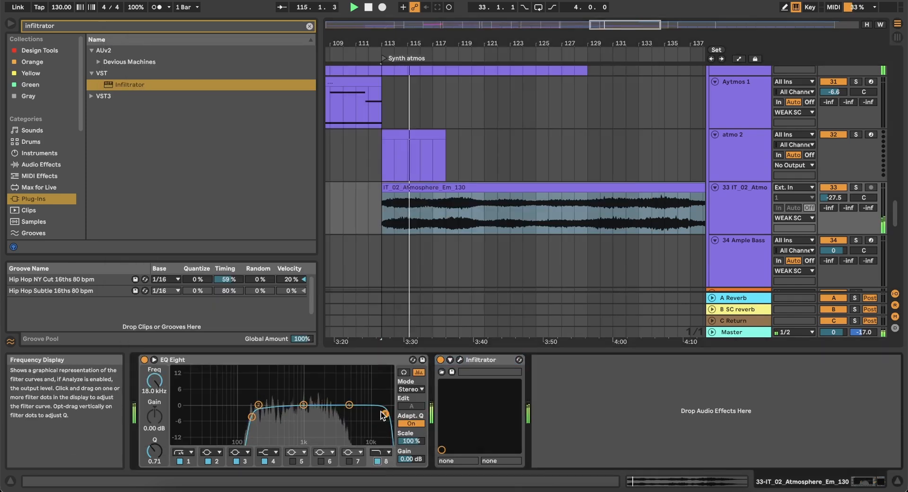
left_click_drag(385, 413, 314, 361)
double_click(310, 359)
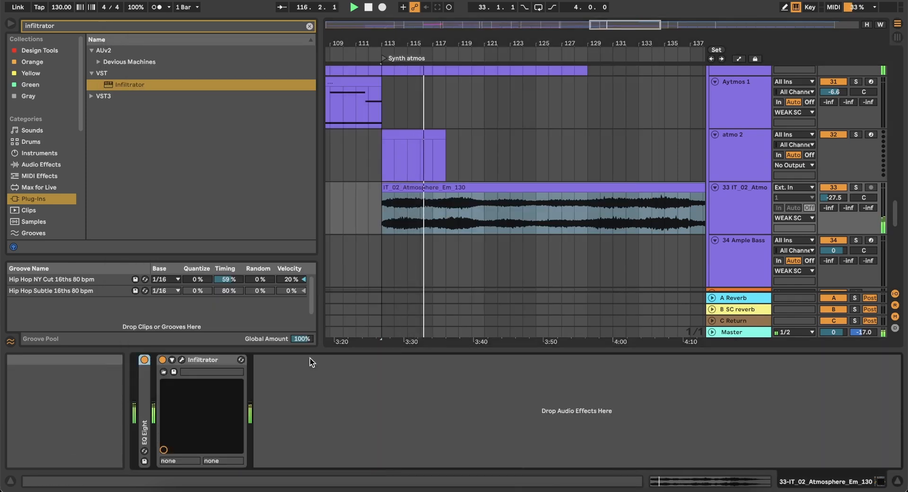
left_click_drag(222, 360, 254, 371)
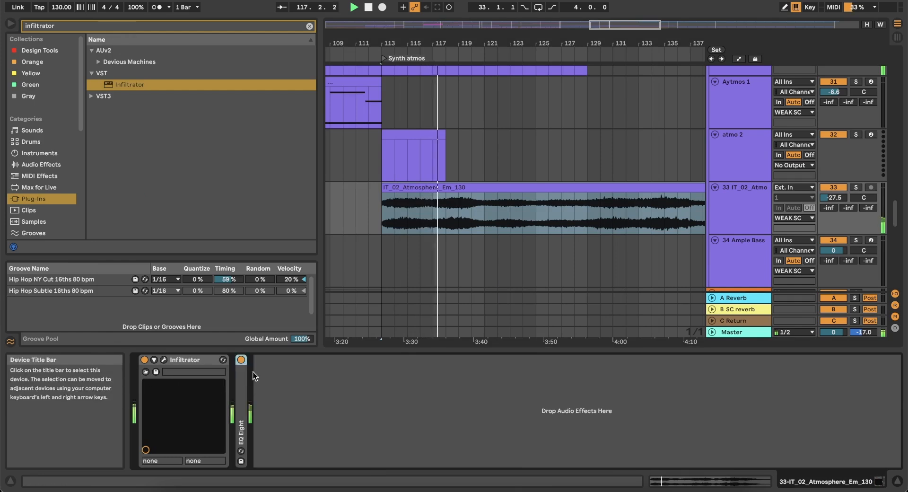
double_click(239, 388)
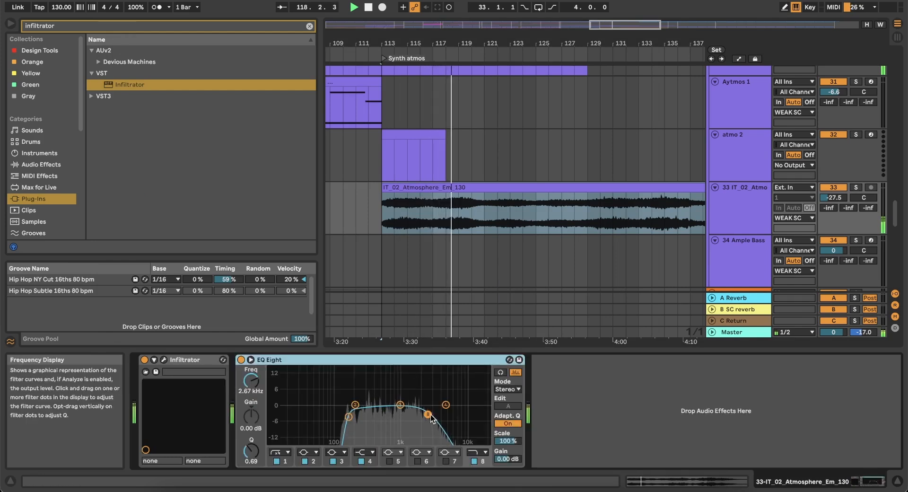
Lower the atmosphere track's EQ Eight band 8 to 1.07 kHz and automate its frequency to rise and fall across the clip
left_click_drag(427, 413, 401, 414)
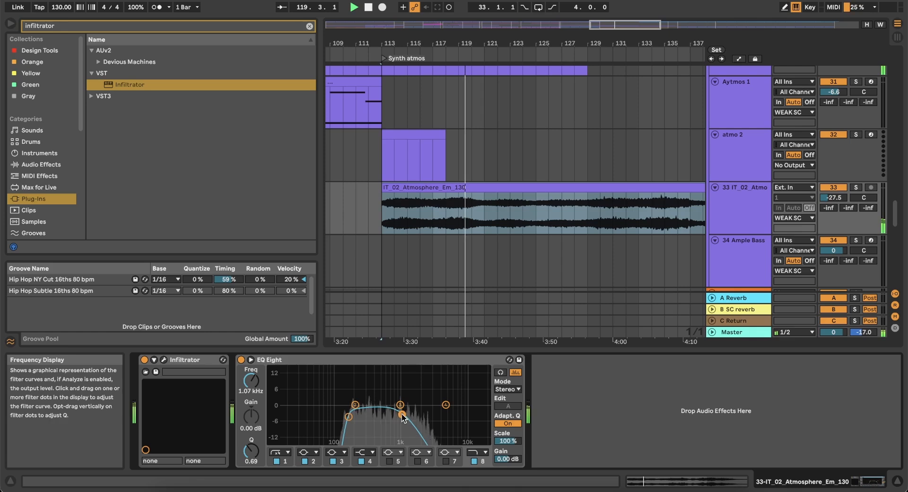
left_click(739, 59)
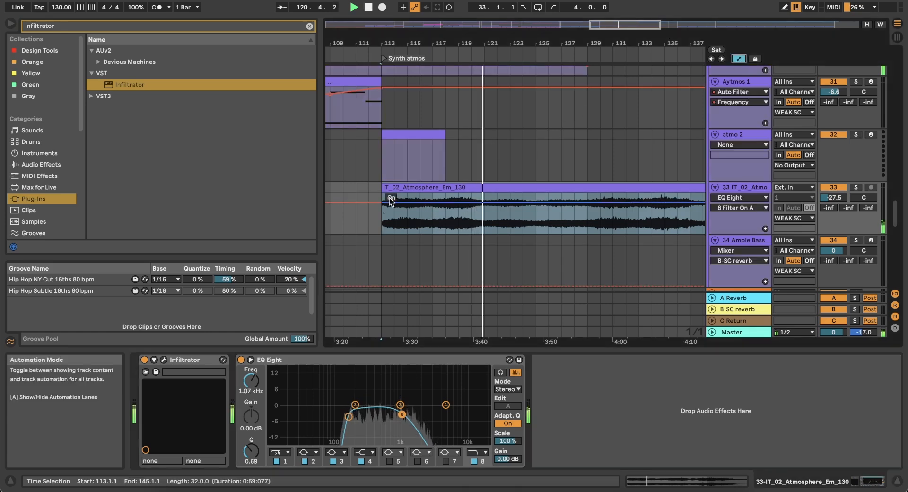
left_click(252, 381)
left_click_drag(462, 211, 560, 210)
scroll(561, 200, "right", 3)
scroll(561, 199, "down", 3)
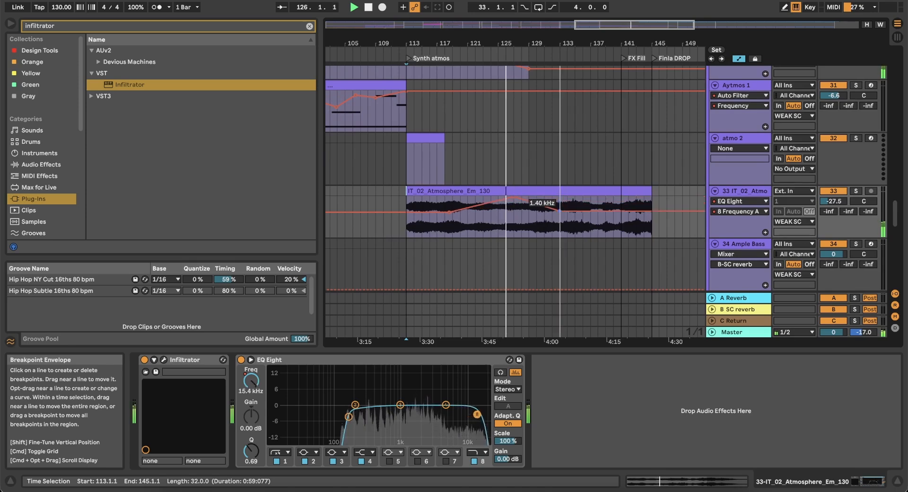
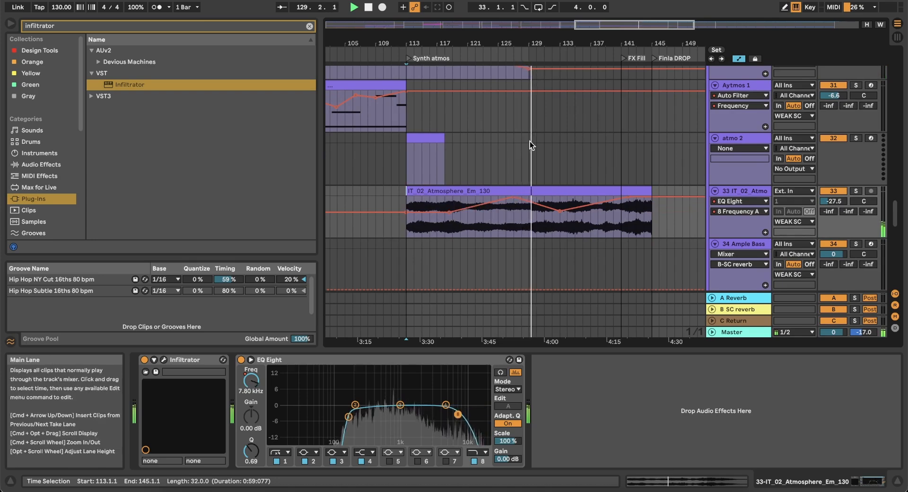
Show the K+B group's EQ Eight band 8 frequency automation and delete the high breakpoint at bar 129
scroll(529, 141, "up", 5)
scroll(527, 140, "up", 10)
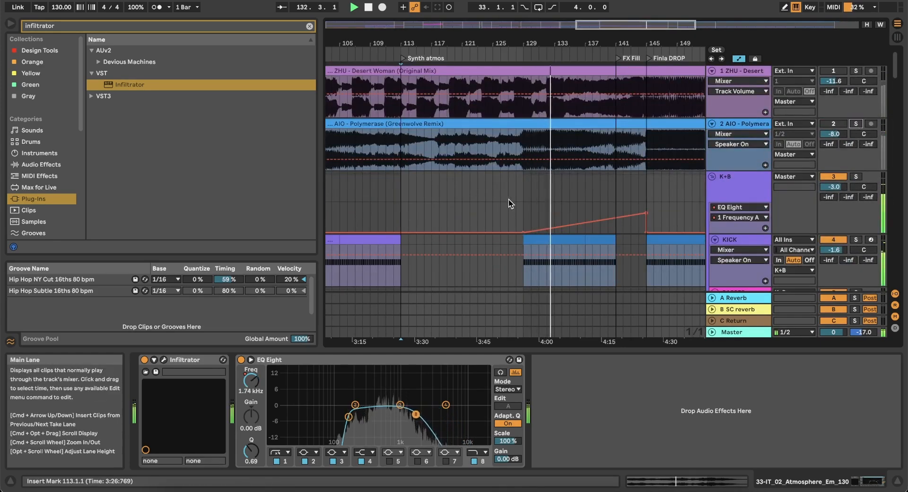
left_click(723, 181)
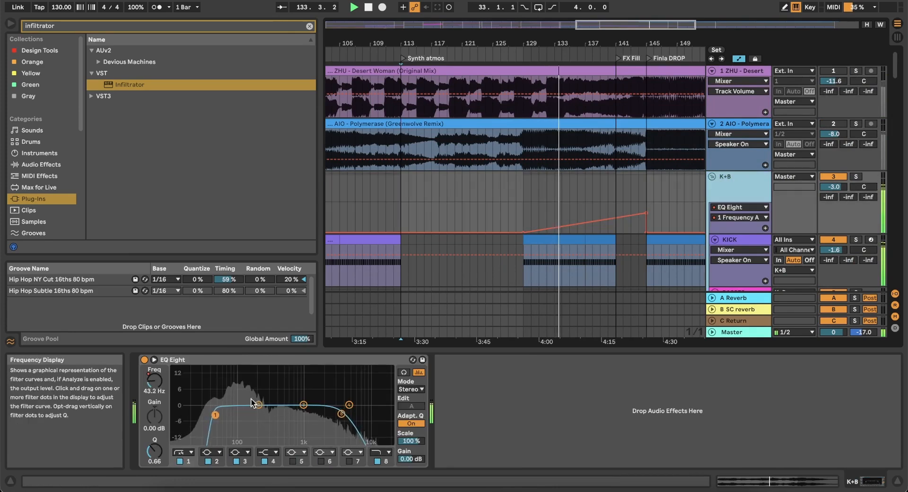
left_click_drag(344, 414, 333, 414)
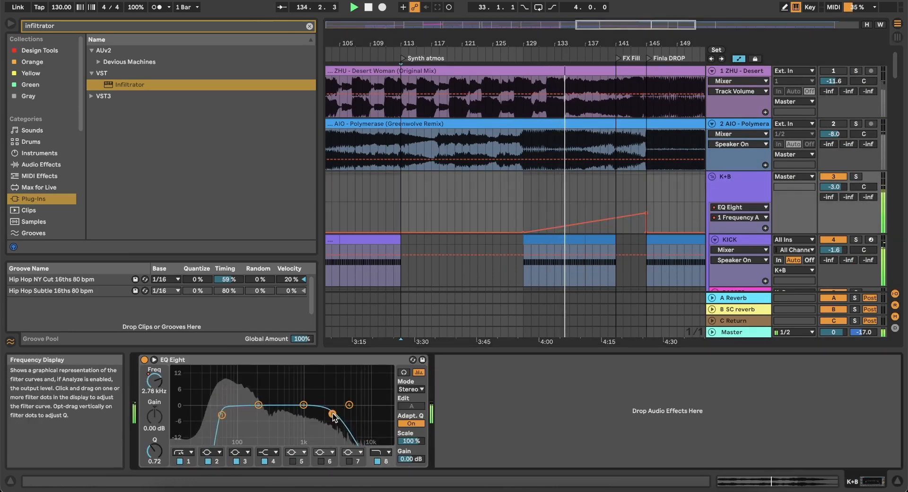
left_click(155, 382)
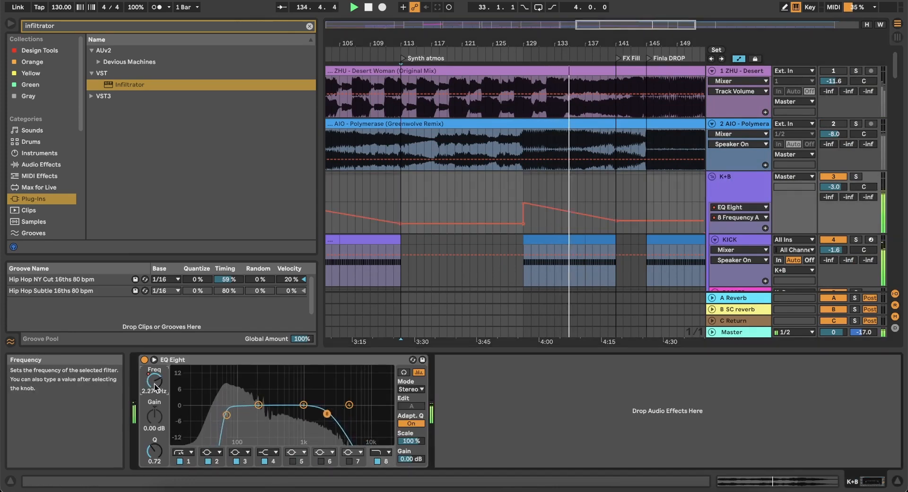
left_click(523, 203)
left_click(523, 210)
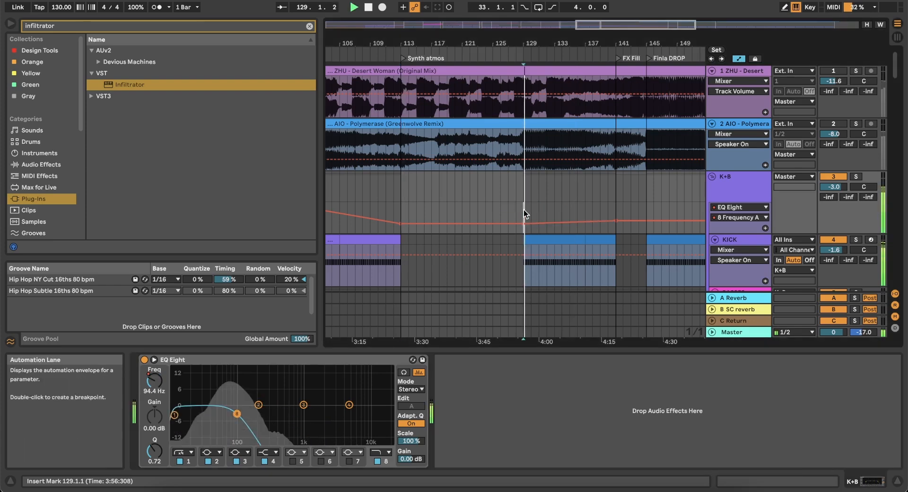
Raise K+B's band 8 frequency automation to about 345 Hz at bar 141 and lift it sharply from bar 145 onward
mouse_move(616, 219)
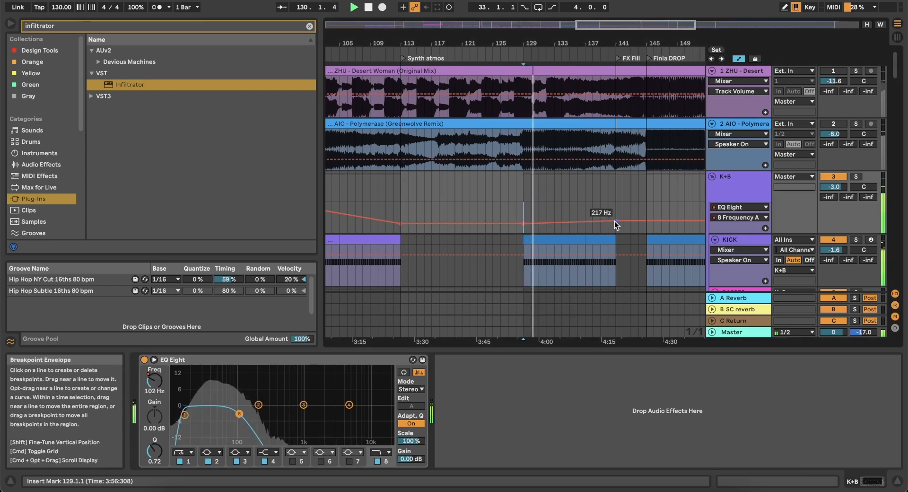
left_click_drag(614, 221, 616, 224)
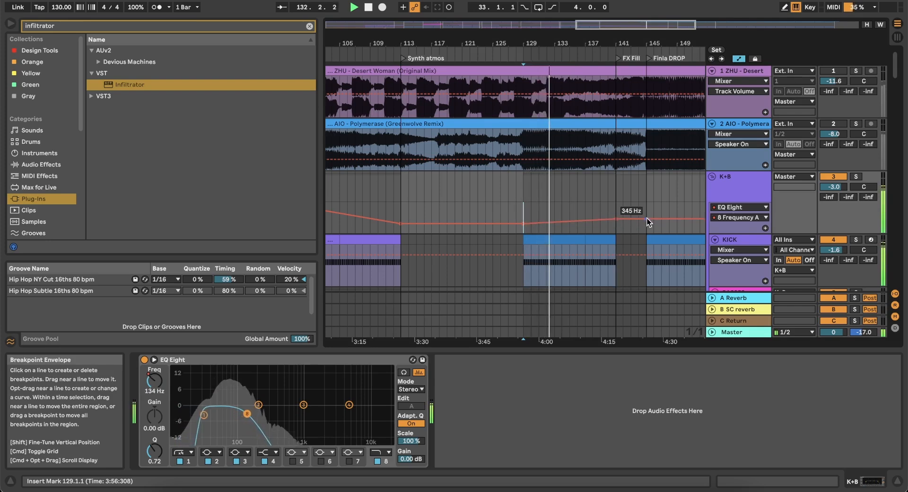
left_click_drag(652, 217, 646, 202)
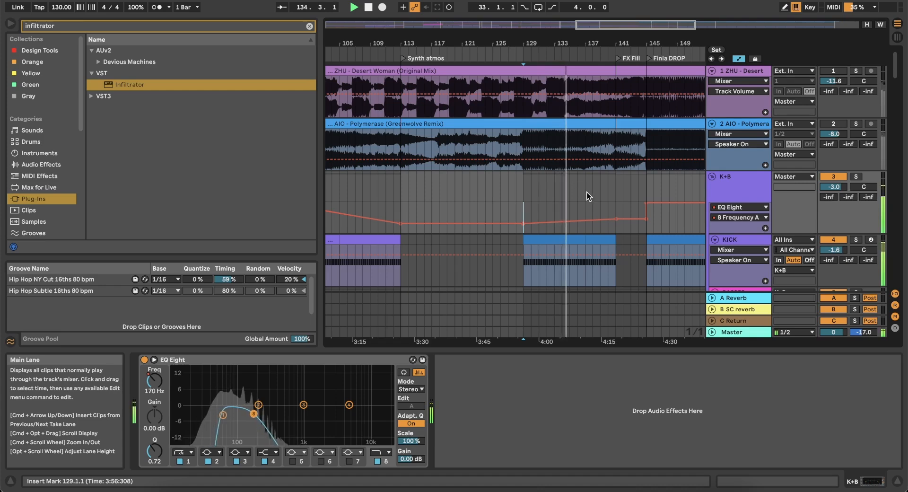
Listen to the build-up before the FX Fill and check the WHY NOISE track's contribution with its solo
scroll(593, 194, "up", 4)
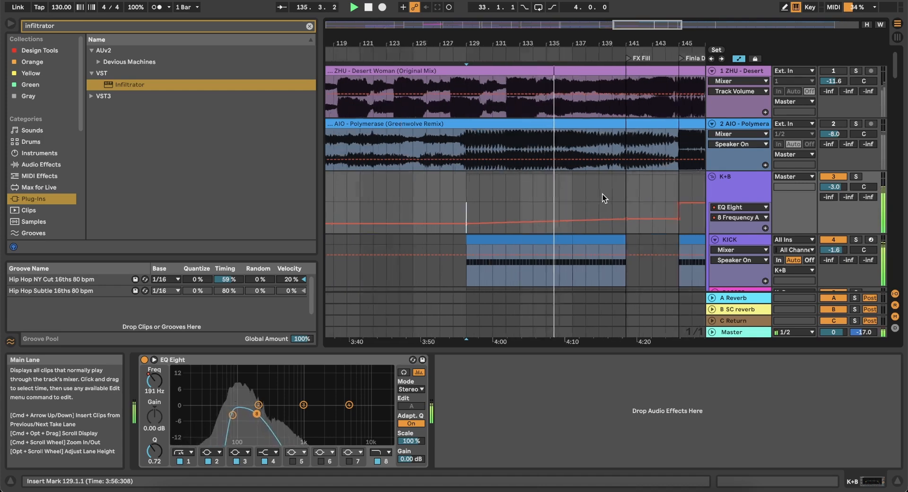
scroll(602, 194, "right", 2)
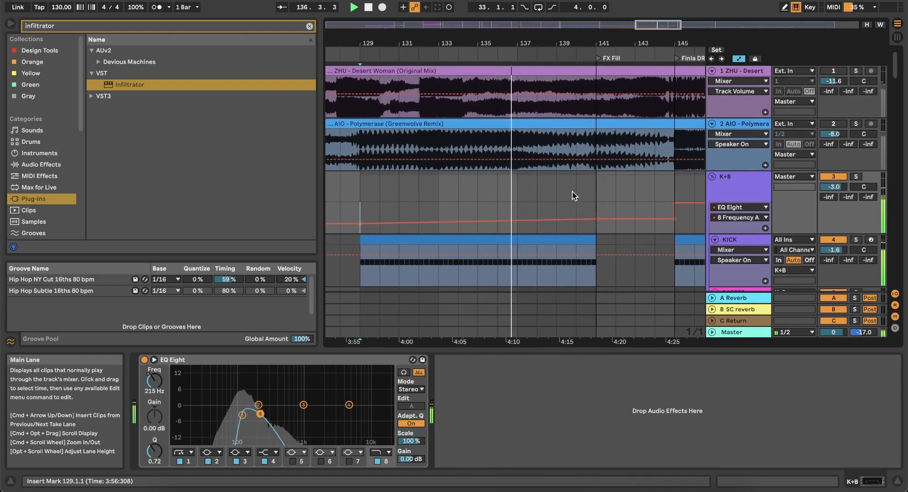
scroll(572, 191, "down", 10)
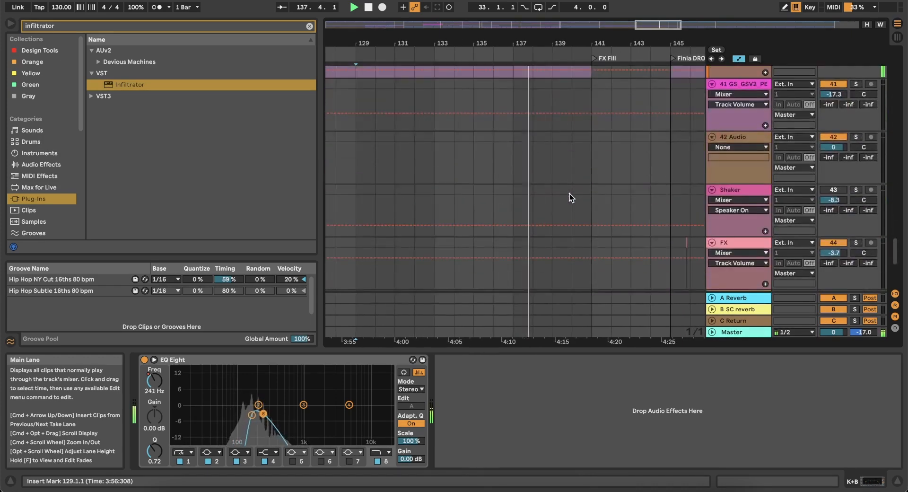
scroll(569, 194, "down", 2)
scroll(569, 193, "down", 3)
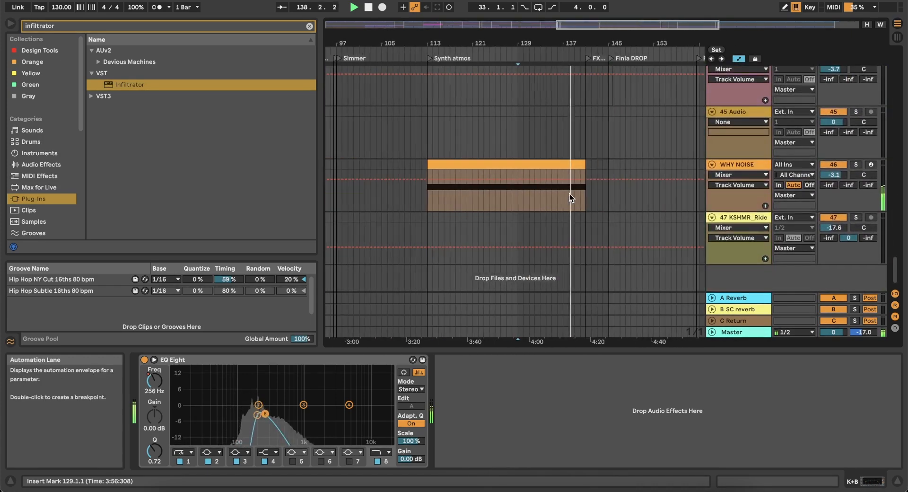
left_click(856, 165)
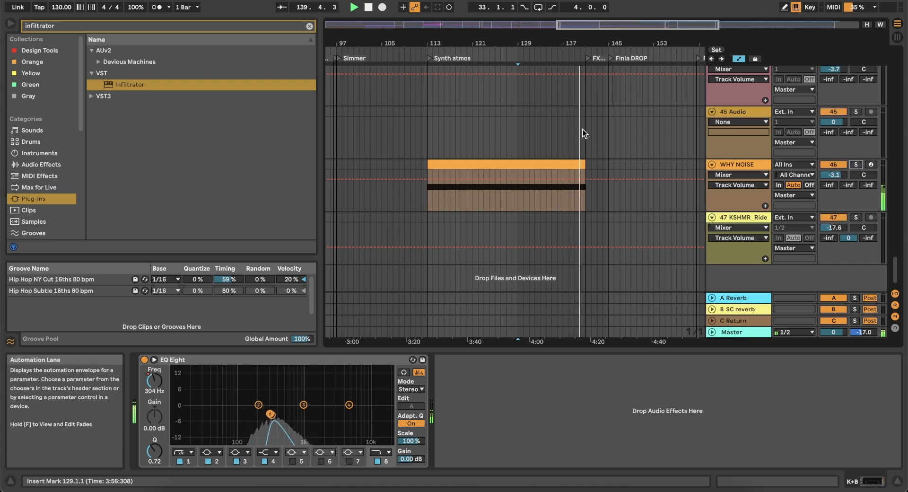
Solo the AIO - Polymerase reference track and play it from bars 140 and 138 into the FX Fill
scroll(583, 142, "up", 10)
scroll(775, 159, "up", 4)
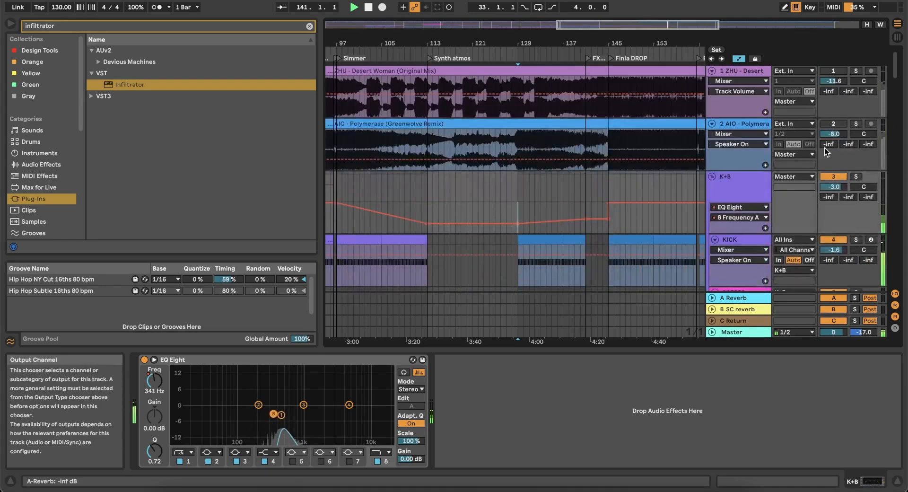
left_click(582, 180)
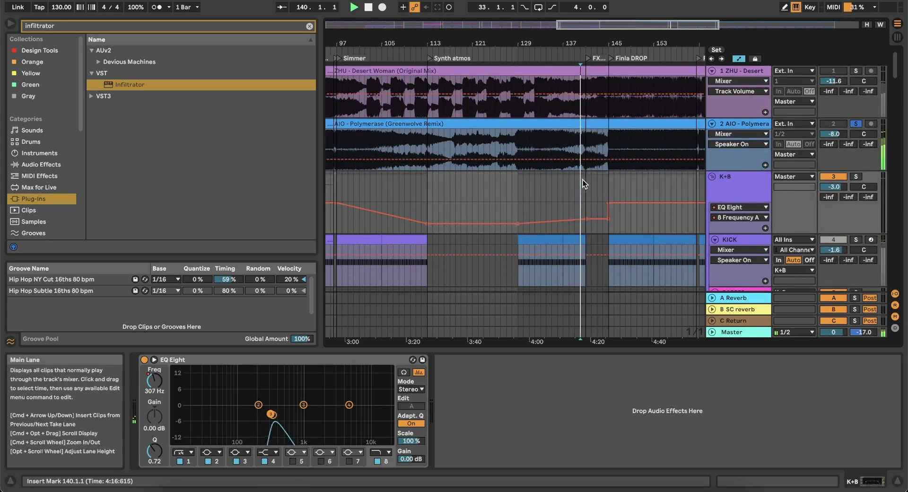
scroll(582, 180, "up", 3)
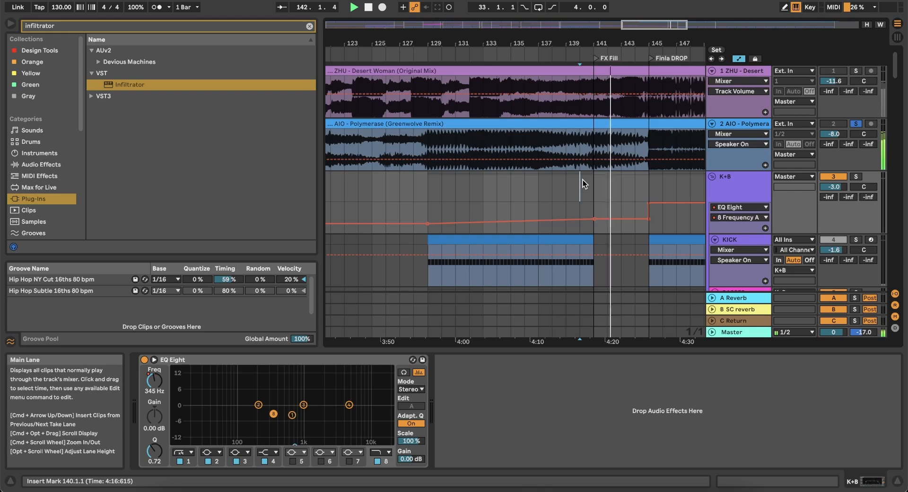
left_click(556, 186)
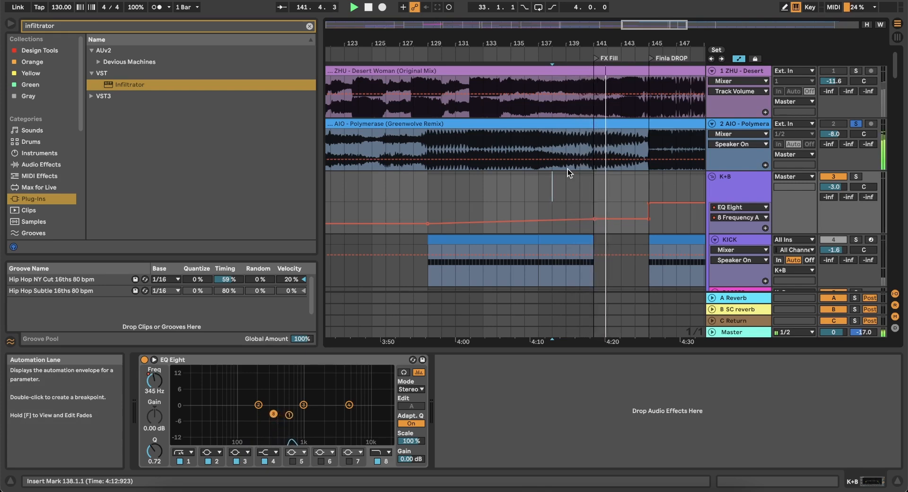
Unsolo the reference track and replay the arrangement from bars 138 and 137
left_click(855, 124)
key("space")
key("space")
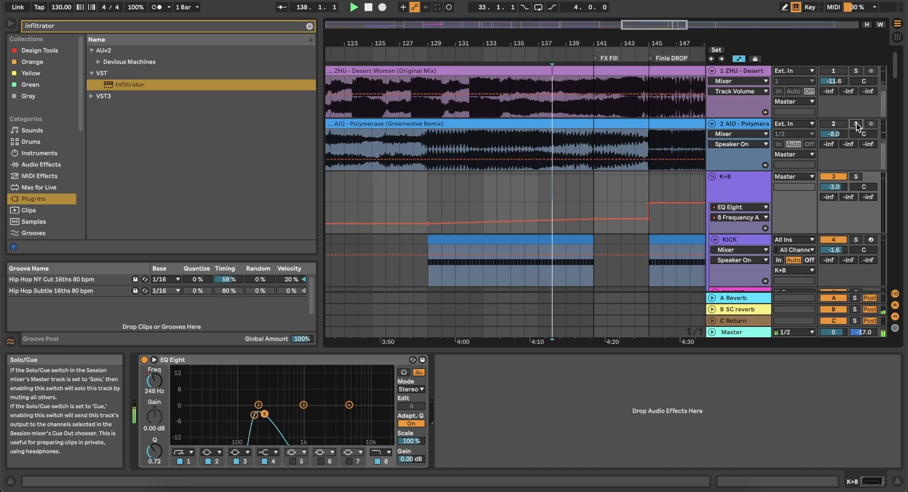
left_click(534, 183)
key("space")
key("space")
Extend the WHY NOISE clip to bar 145 and lengthen its E3 note to fill the clip with Legato
scroll(533, 183, "down", 20)
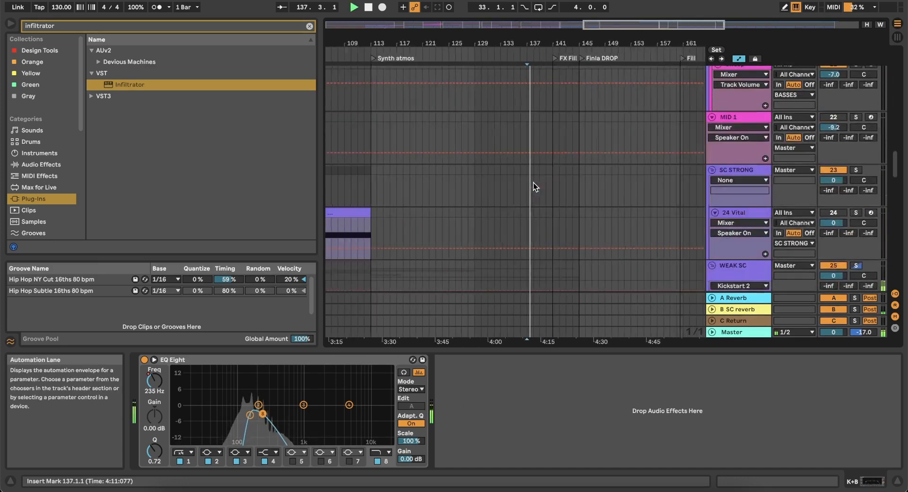
scroll(533, 184, "up", 5)
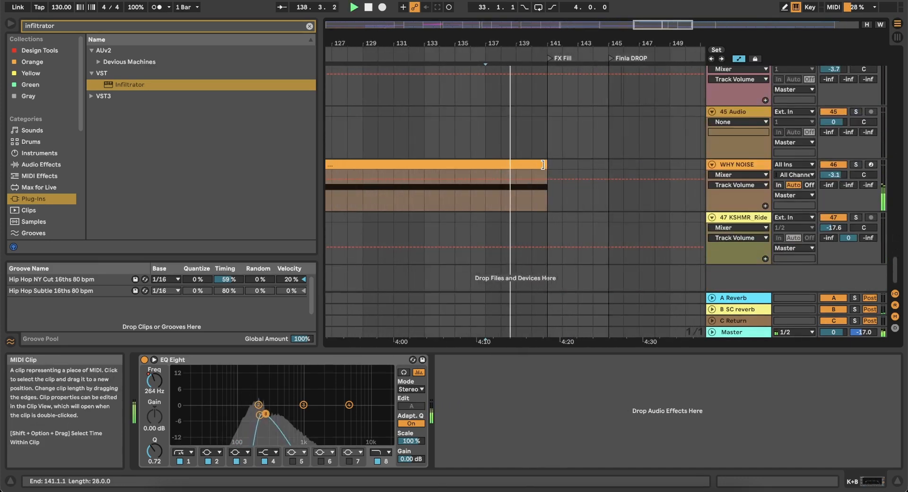
mouse_move(545, 164)
left_mouse_down()
mouse_move(602, 165)
mouse_move(549, 167)
left_mouse_up()
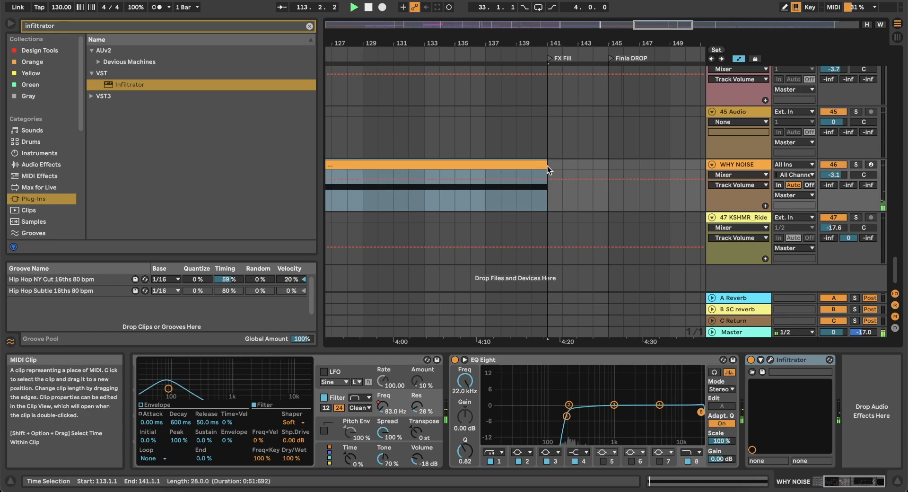
left_click(609, 207, "shift")
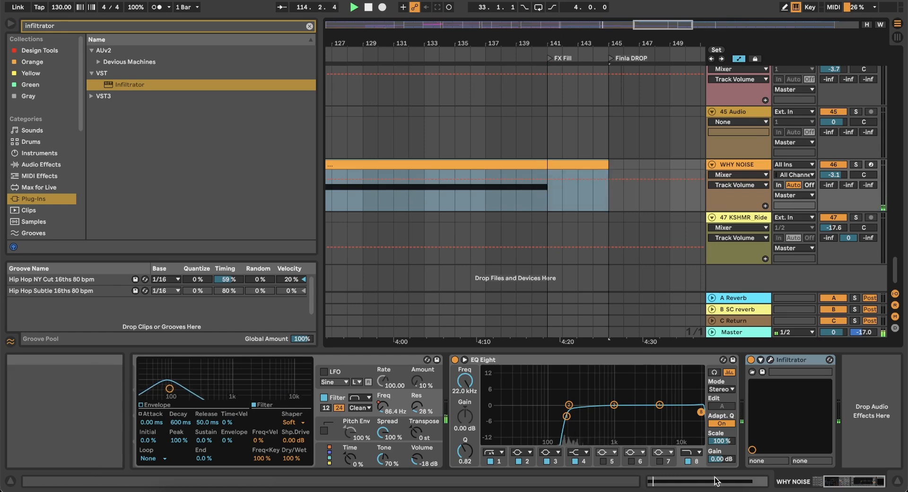
left_click(717, 481)
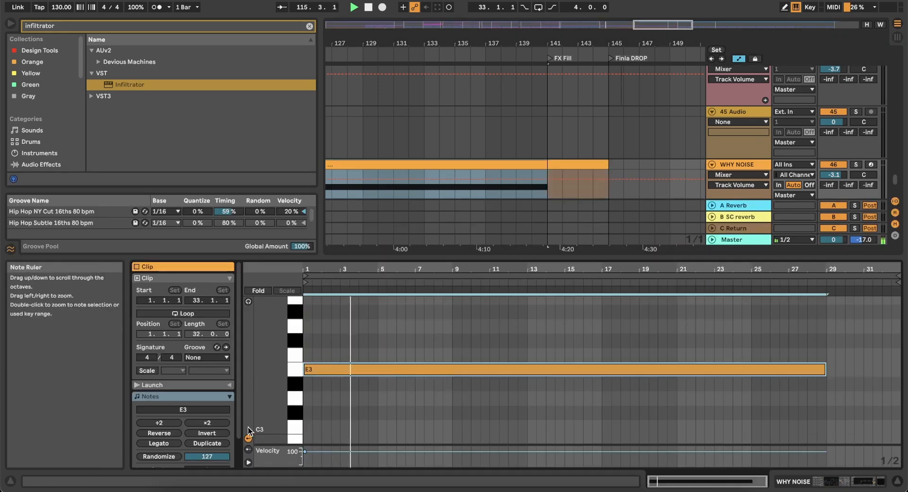
left_click(157, 443)
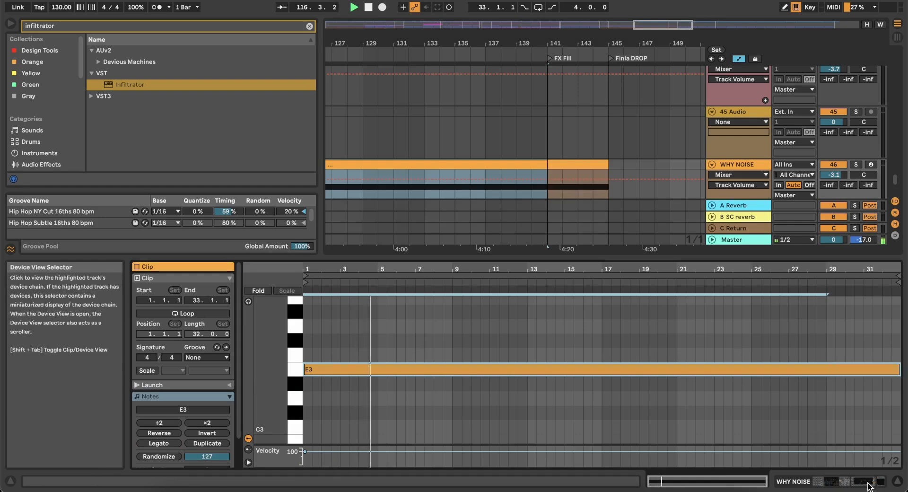
Automate WHY NOISE's Operator filter frequency to fall from bar 141 to its minimum at bar 145, and play from bar 138
left_click(868, 483)
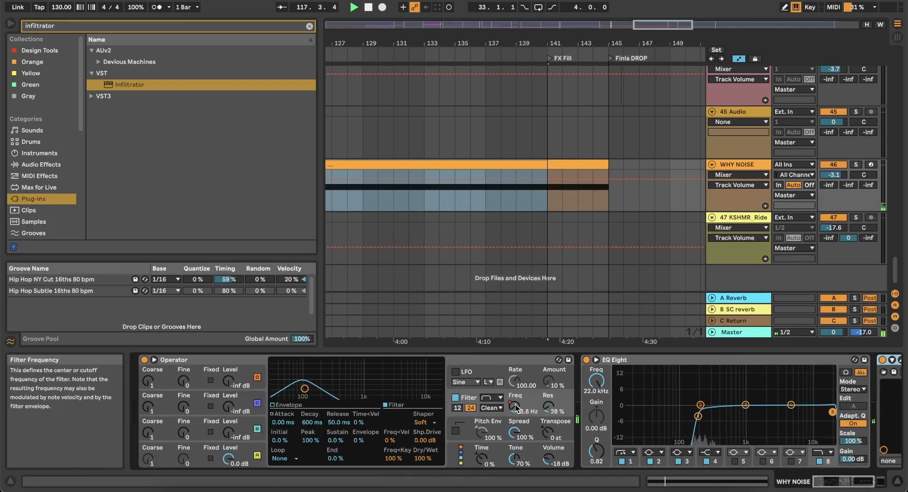
left_click(521, 206)
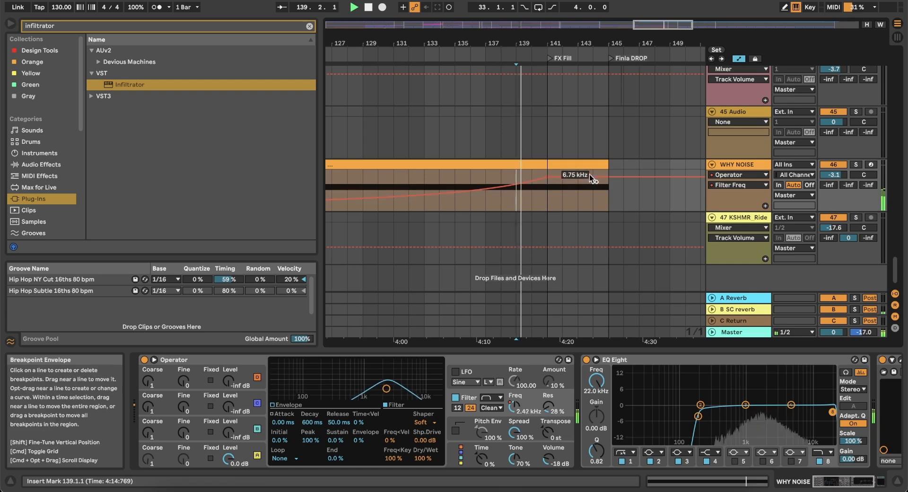
left_click_drag(611, 178, 612, 210)
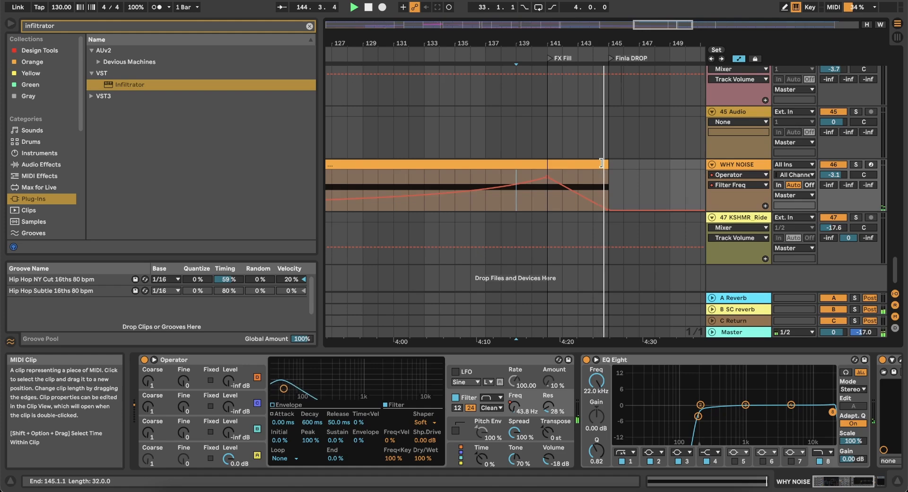
left_click(500, 135)
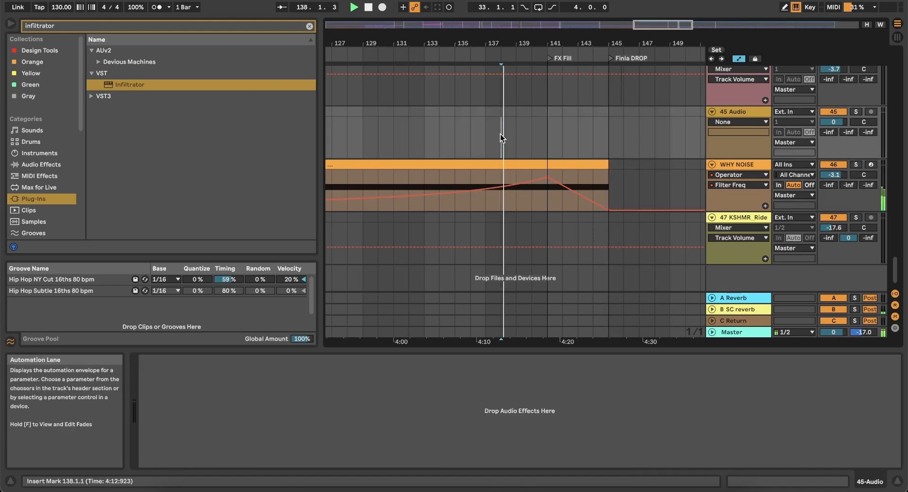
Solo the AIO - Polymerase reference and compare the FX Fill from bar 141 with the WHY NOISE track
scroll(500, 134, "up", 10)
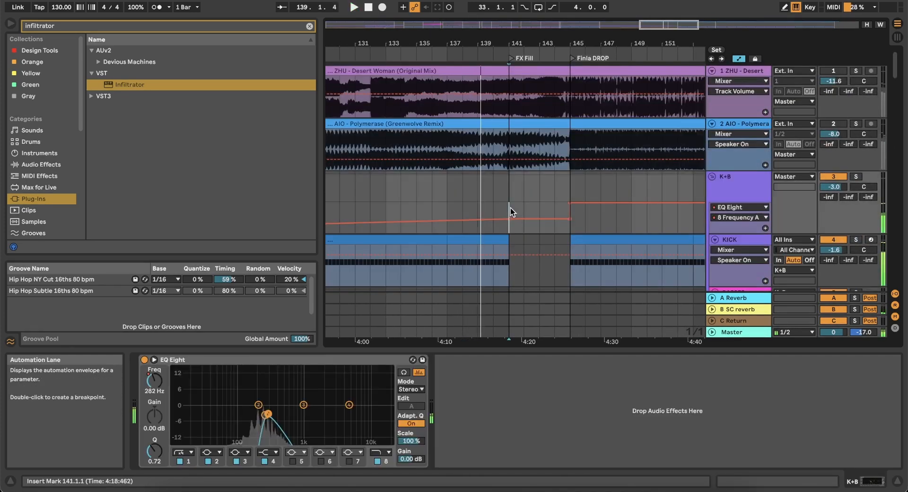
left_click(509, 209)
left_click(856, 124)
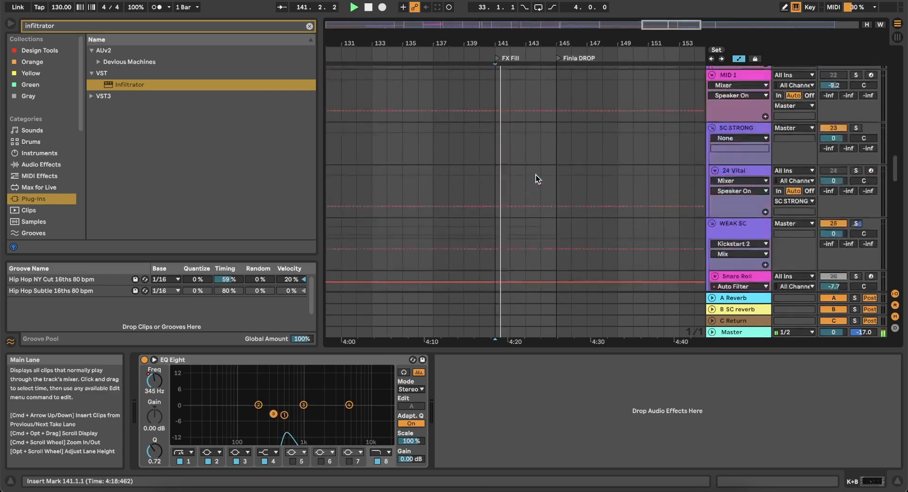
scroll(535, 175, "down", 15)
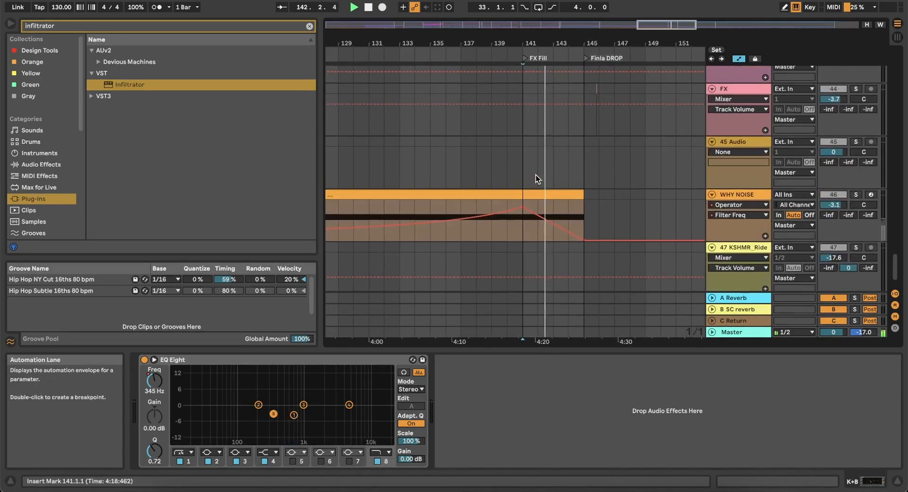
Shorten the WHY NOISE clip and the IT_02_Atmosphere_Em_130 clip so both end at bar 144
left_click_drag(583, 208, 568, 200)
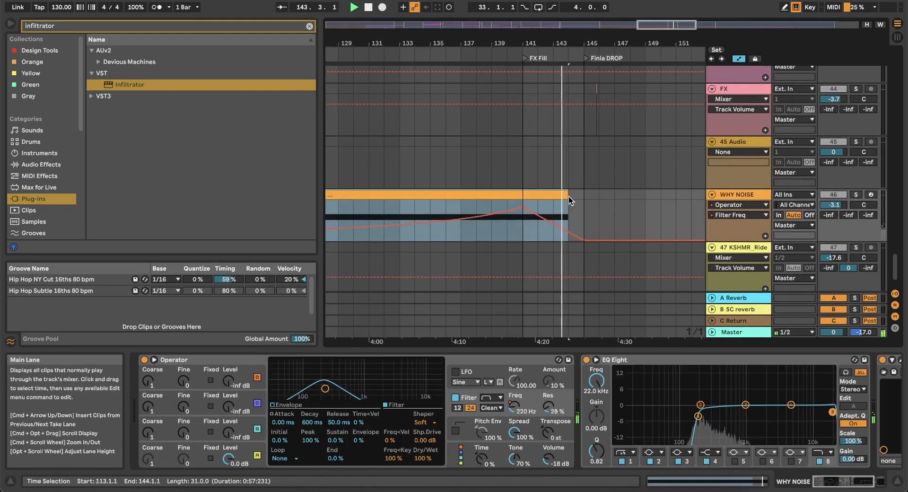
scroll(568, 196, "up", 10)
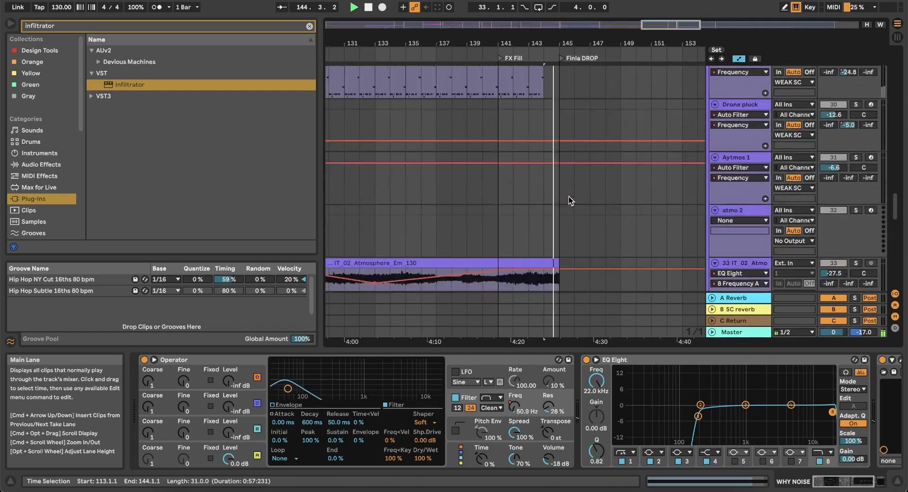
scroll(569, 200, "down", 2)
left_click_drag(575, 224, 561, 225)
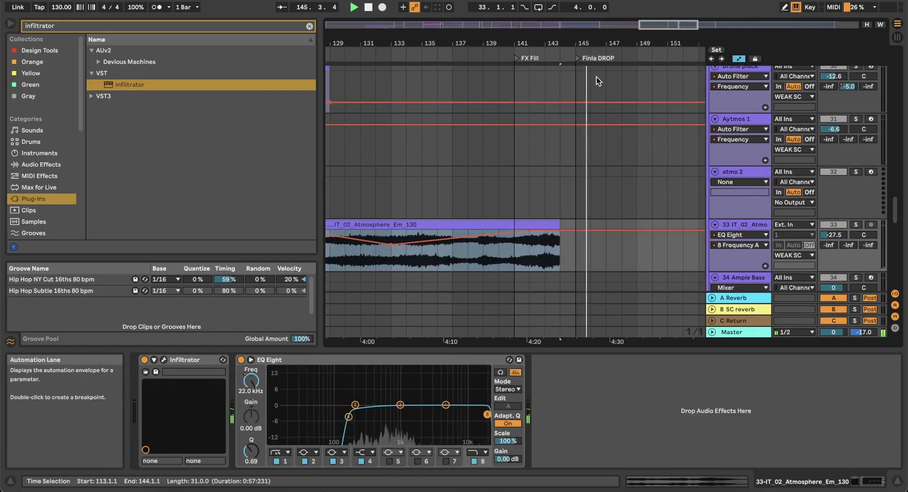
Add a MIDI track below the KSHMR ride track and create an empty MIDI clip on it from bar 137 to 144
scroll(557, 170, "up", 10)
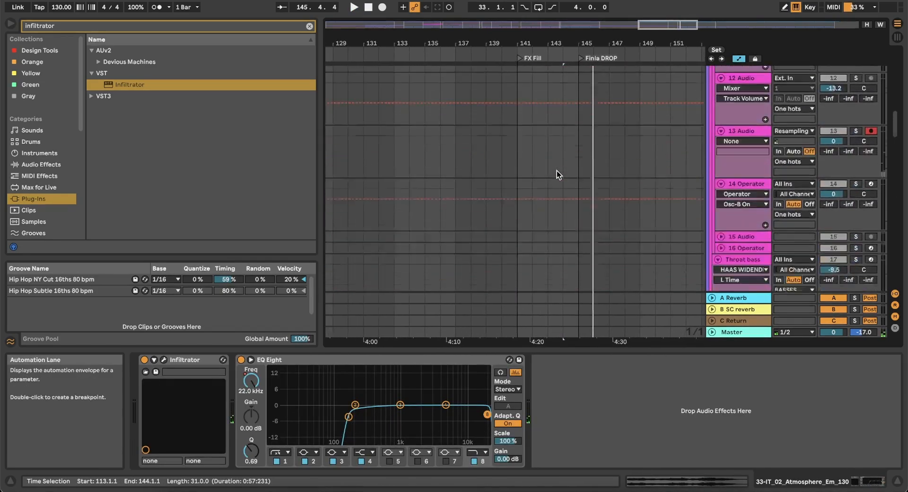
scroll(557, 170, "down", 15)
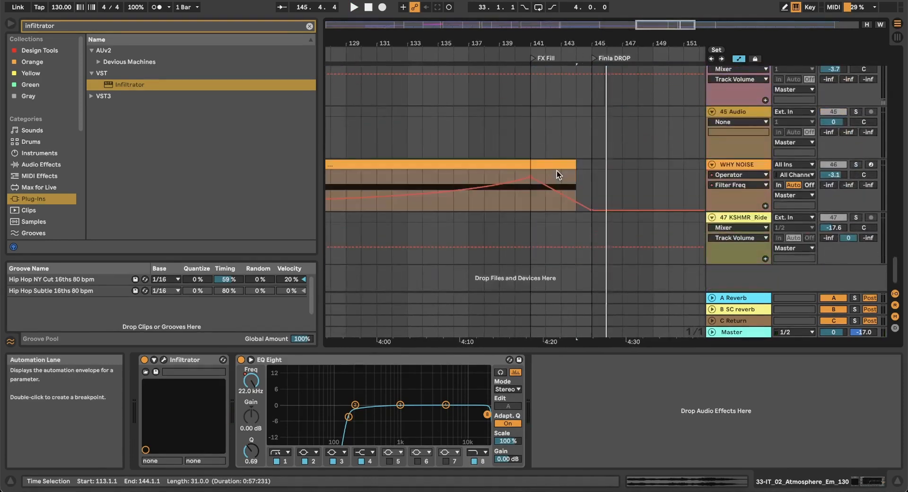
right_click(721, 271)
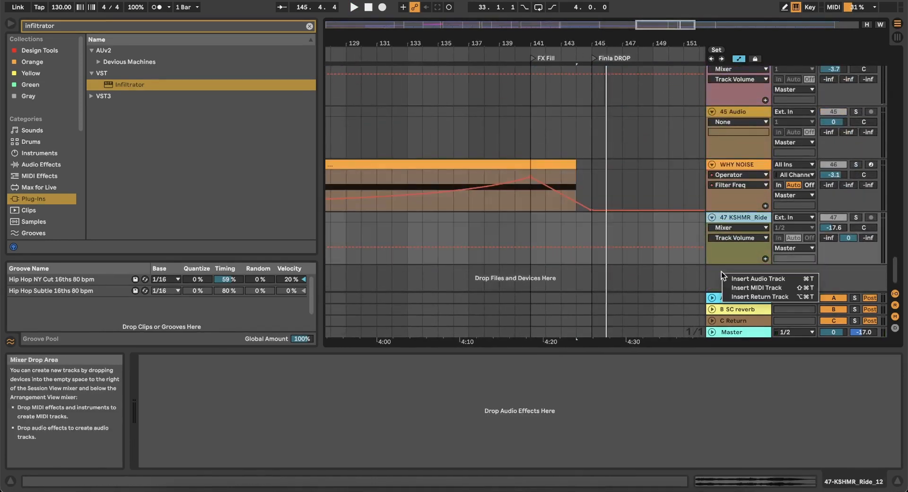
left_click(746, 289)
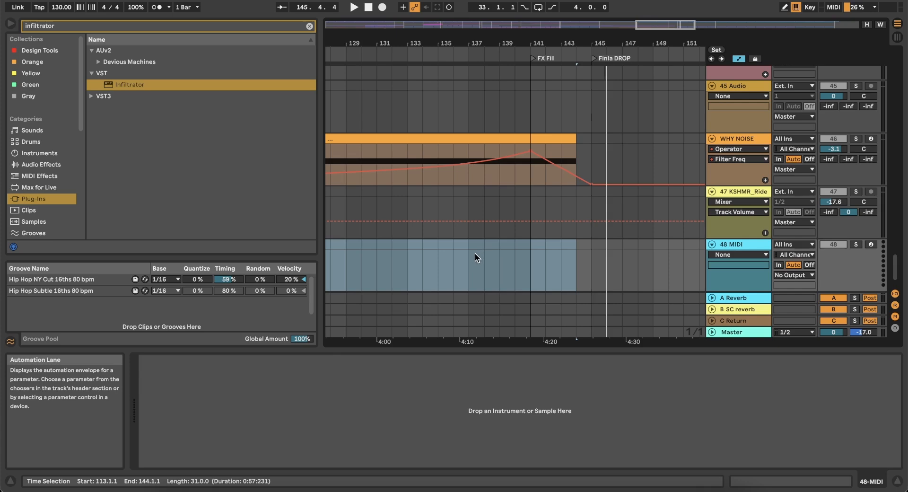
left_click_drag(475, 254, 572, 242)
key("super+shift+m")
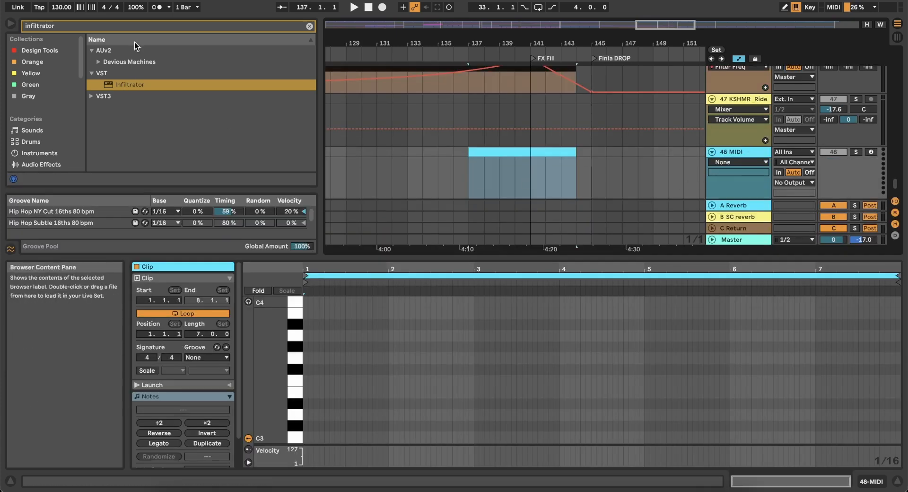
Find the Vital VST and load it on the new MIDI track
left_click(134, 26)
type("vital")
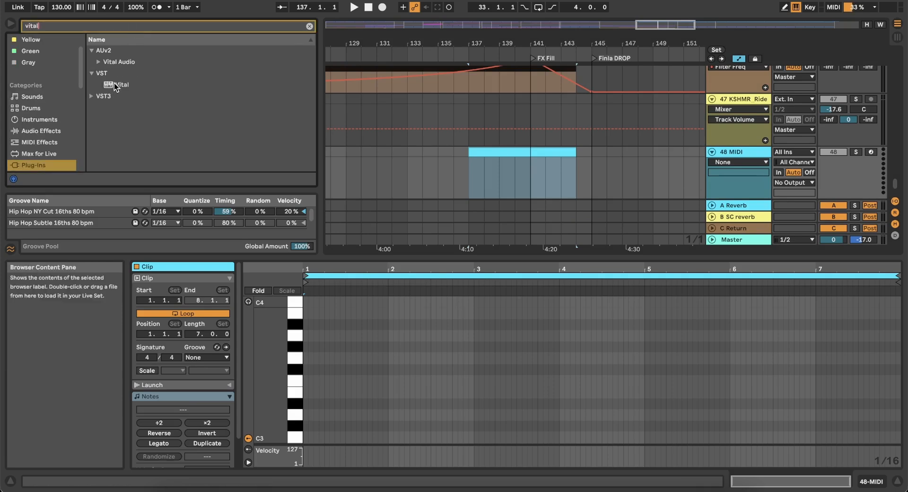
double_click(114, 85)
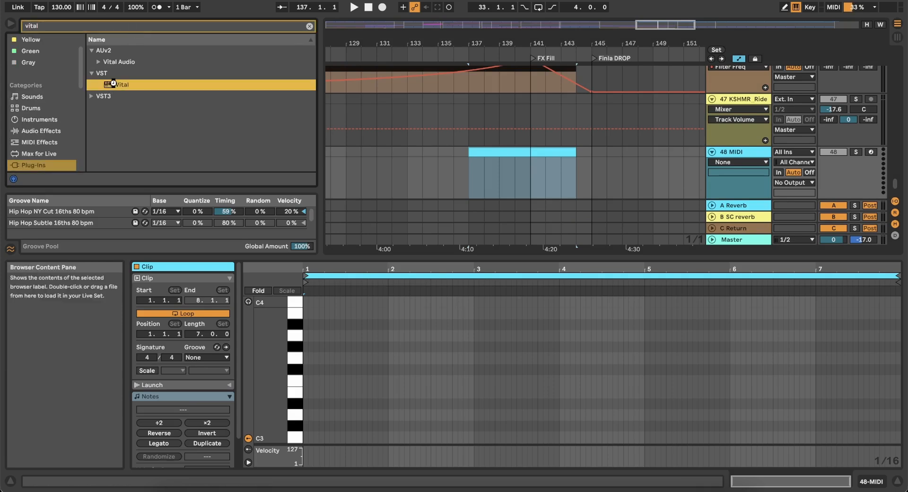
Load the Granular Upgrade wavetable from the Glorkglunk folder into Vital's oscillator 1
left_click(305, 76)
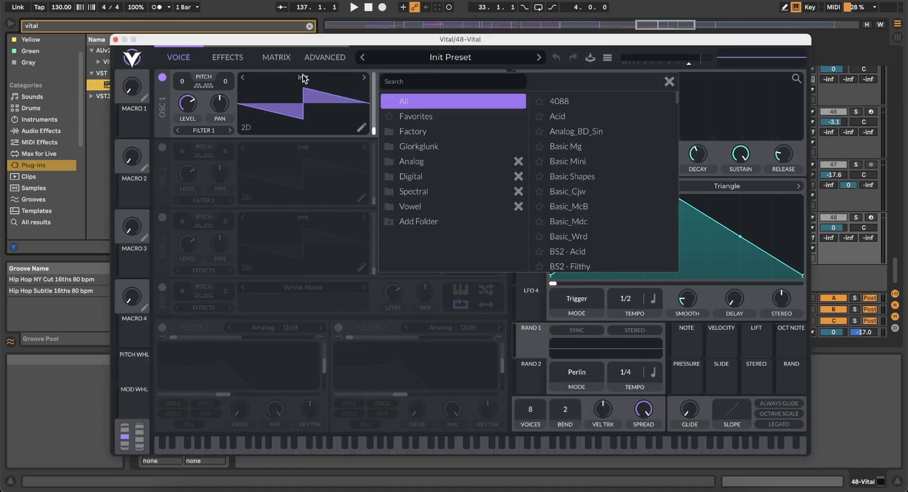
left_click(417, 133)
left_click(415, 145)
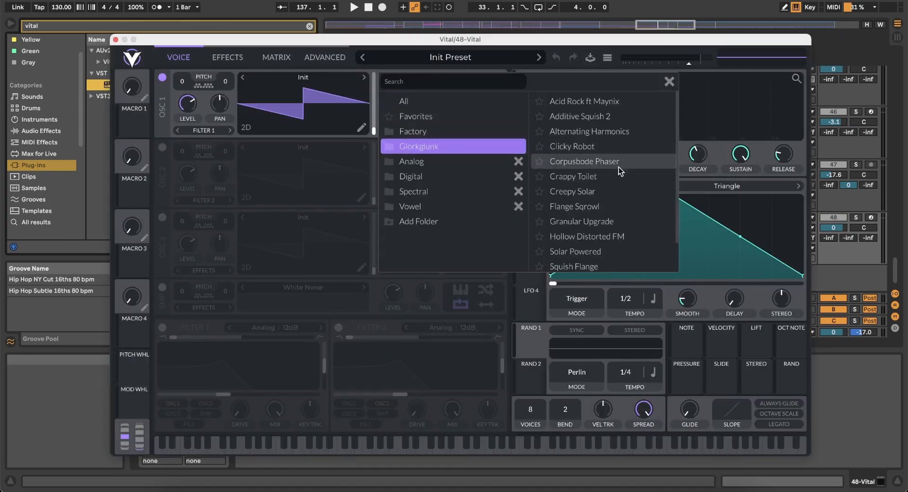
left_click(571, 193)
left_click(569, 221)
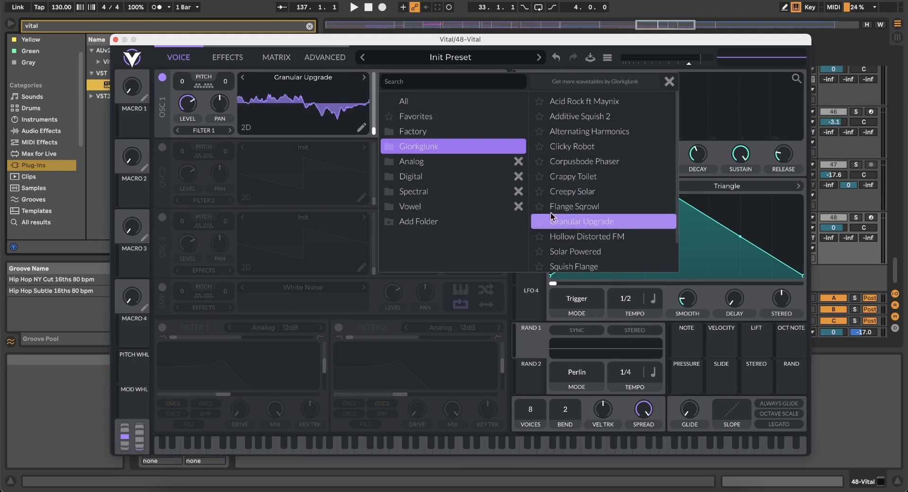
left_click(668, 84)
Automate Vital's oscillator 1 wave frame to rise from 0 at bar 137 to 256 at bar 144
mouse_move(373, 131)
left_mouse_down()
mouse_move(373, 75)
mouse_move(362, 136)
left_mouse_up()
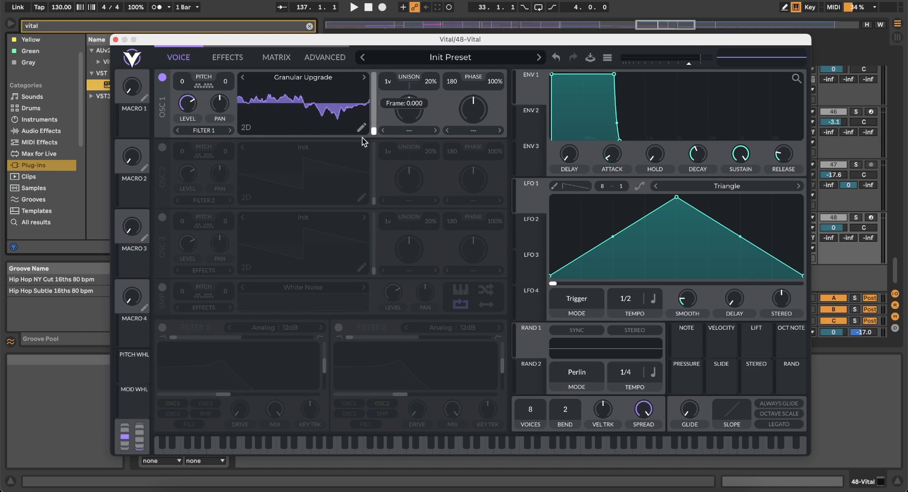
left_click(115, 41)
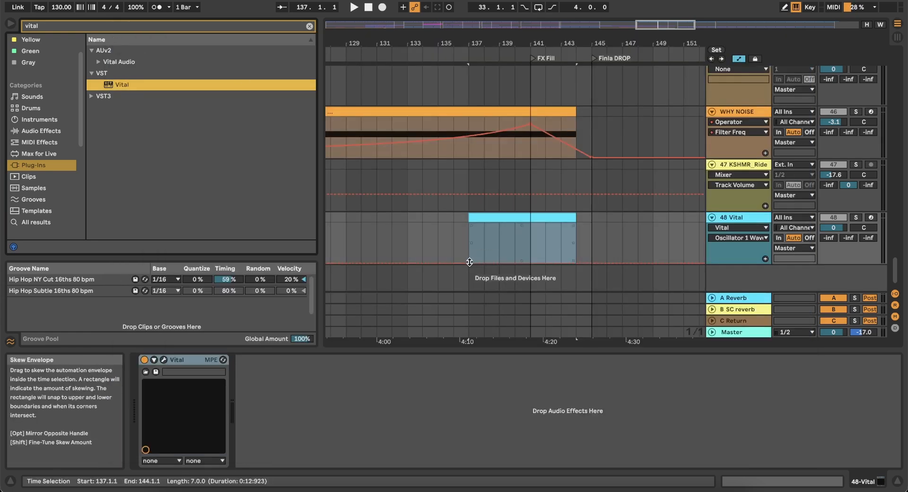
left_click(469, 235)
left_click(468, 261)
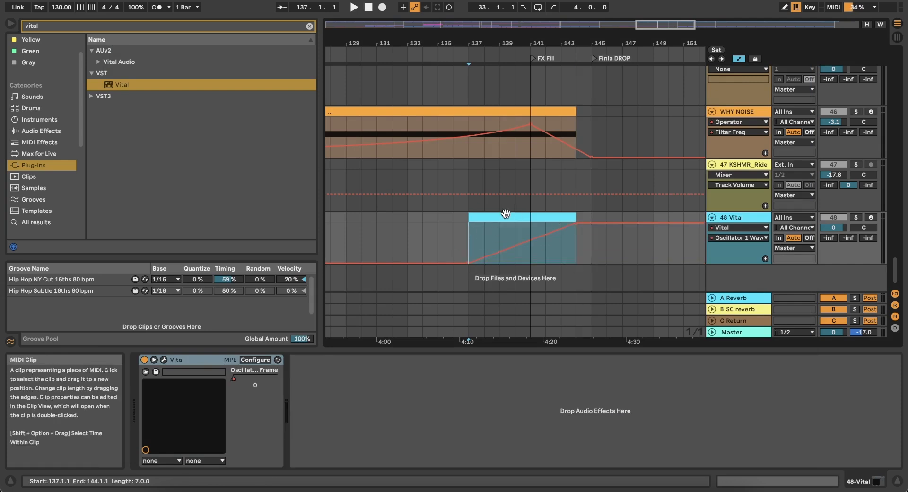
left_click(523, 217)
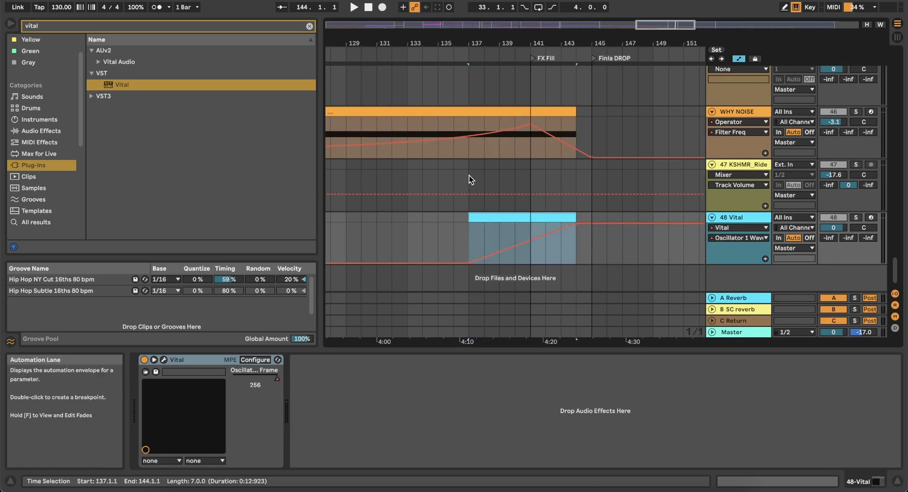
Play the soloed AIO - Polymerase reference from bar 137
scroll(507, 174, "up", 20)
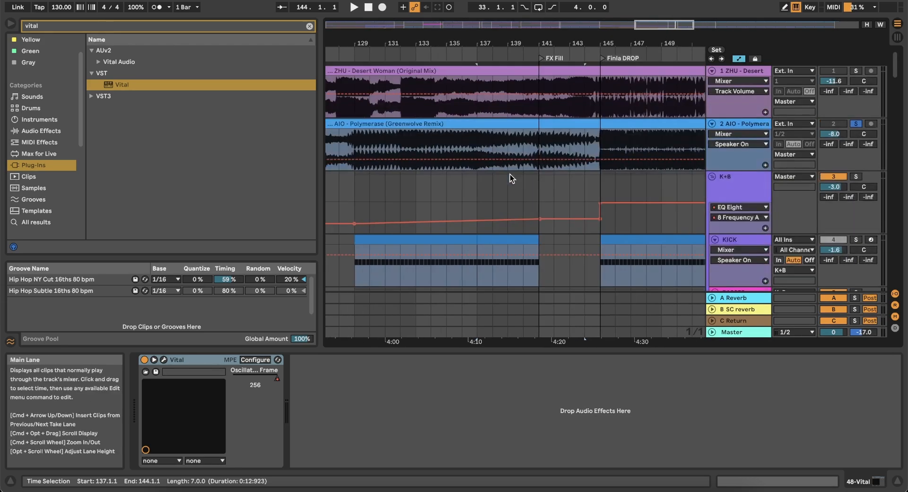
left_click(480, 189)
key("space")
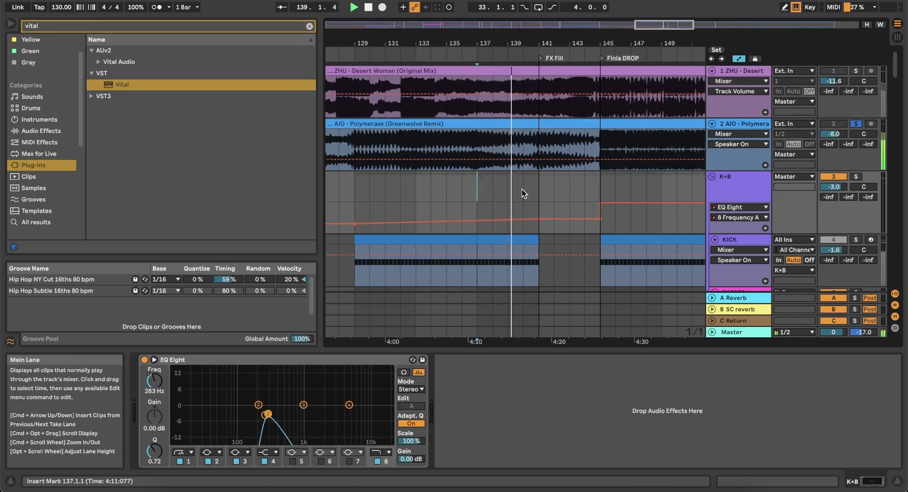
key("space")
scroll(528, 188, "down", 20)
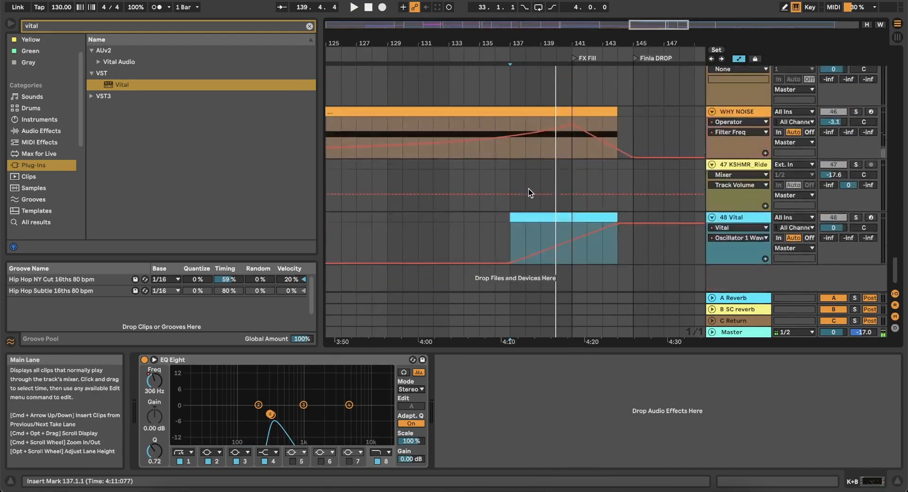
Separate bars 137 to 144 of the ostinato part into their own clip
left_click(538, 215)
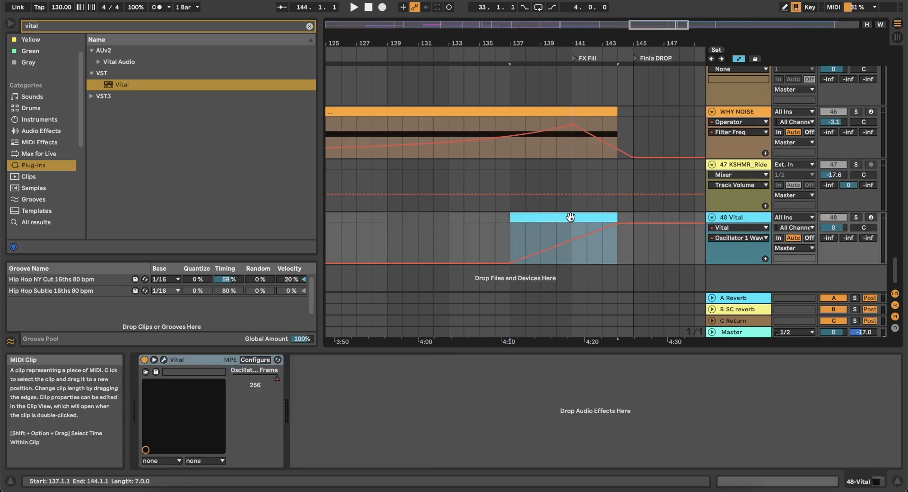
scroll(570, 216, "up", 15)
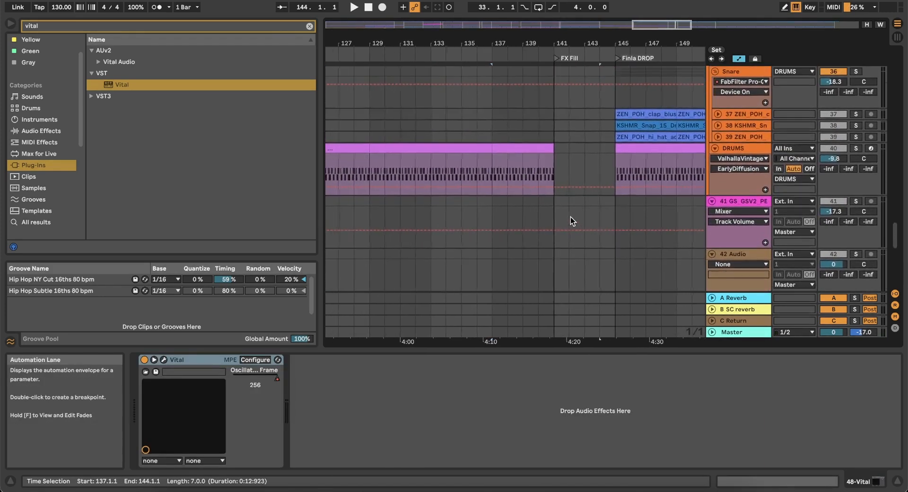
scroll(570, 217, "up", 15)
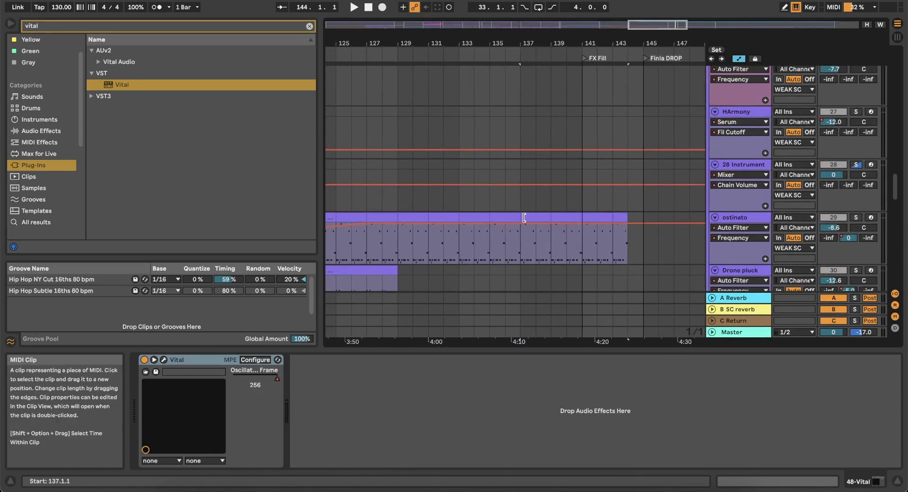
left_click_drag(524, 217, 619, 217)
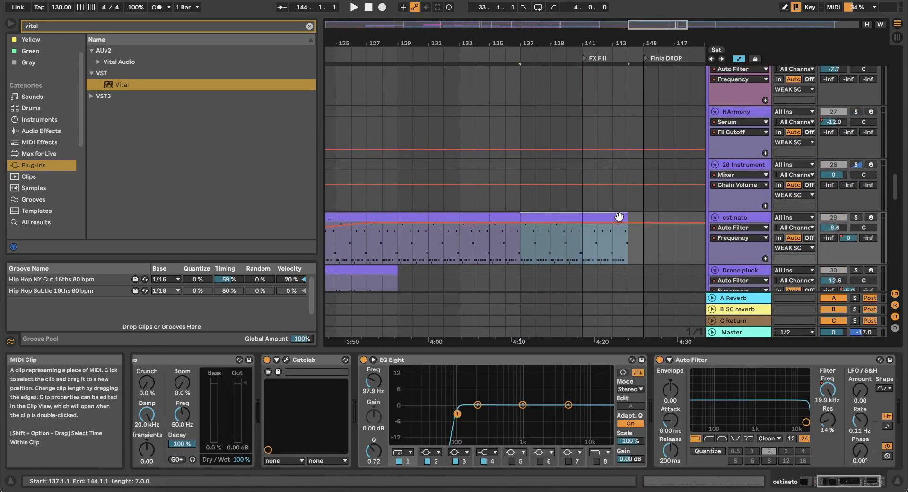
Solo the ostinato track and play it from bar 137
key("space")
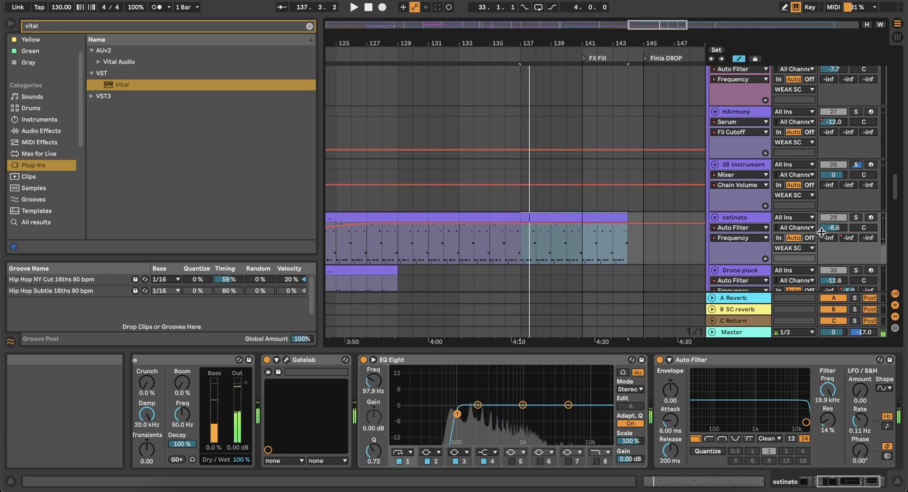
scroll(570, 146, "down", 4)
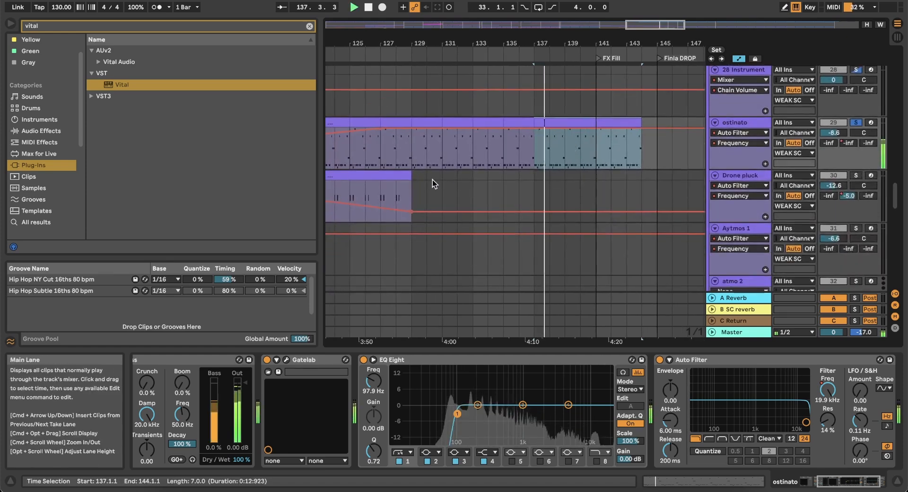
scroll(434, 179, "down", 3)
key("space")
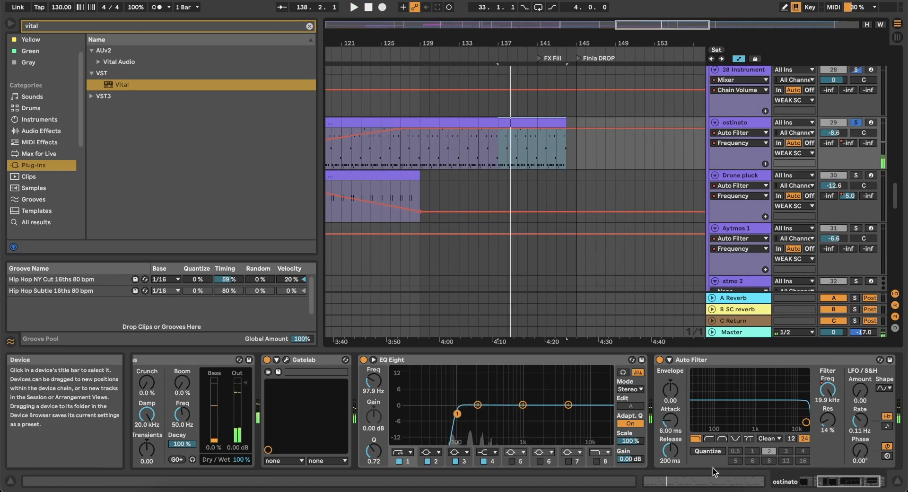
Raise the upward pitch bend range to 7 in the ostinato track's Serum
left_click(718, 484)
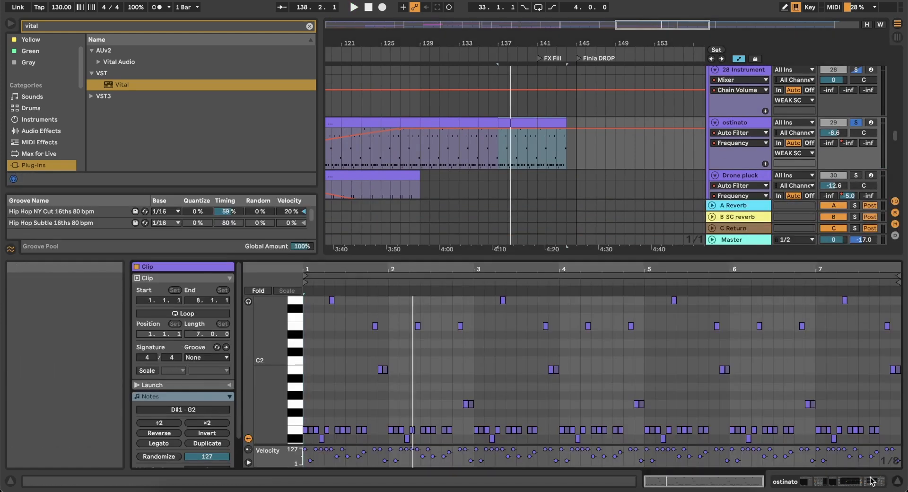
left_click(830, 487)
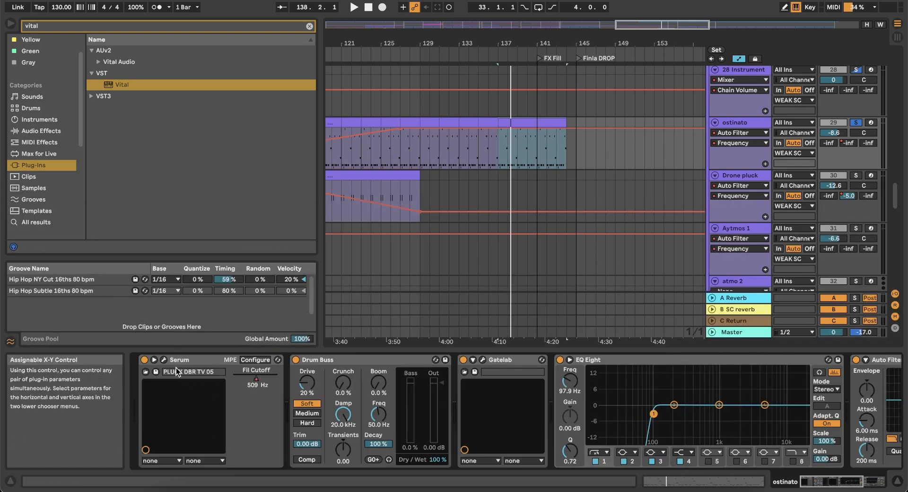
left_click(164, 360)
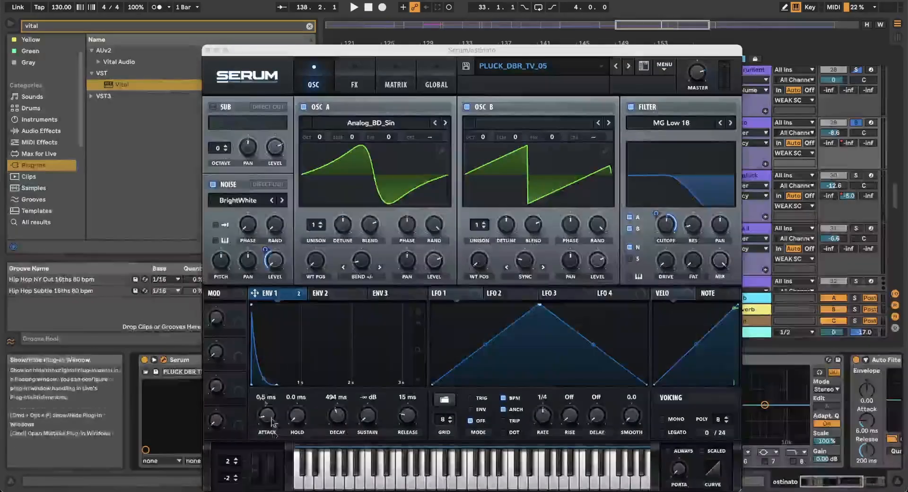
left_click(235, 458)
left_click(235, 458)
left_click(235, 459)
left_click(235, 458)
left_click(235, 458)
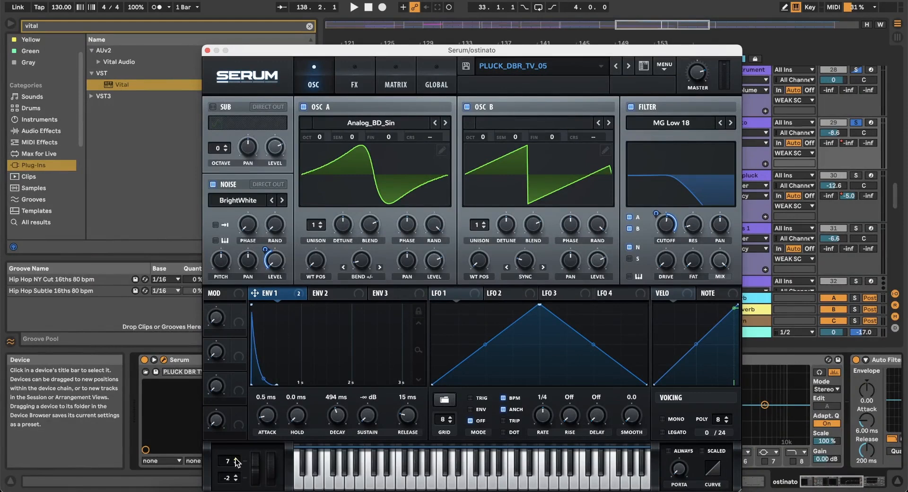
left_click(208, 51)
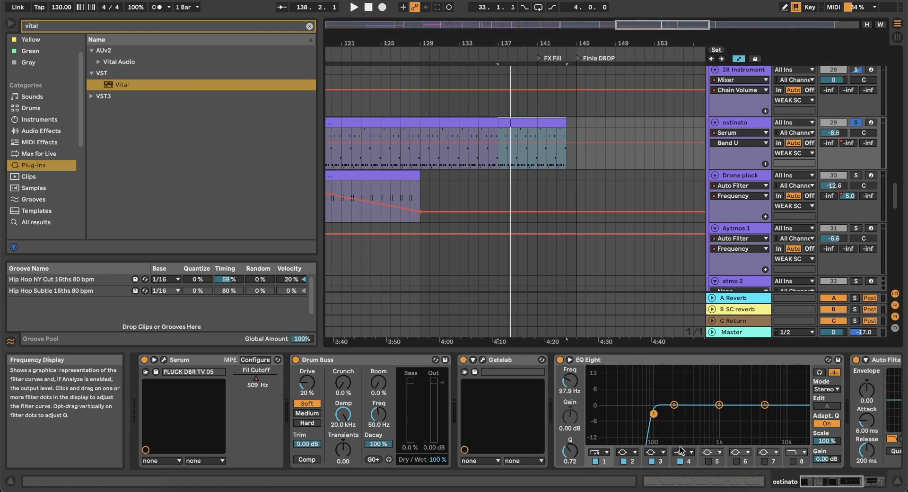
Show the envelopes of the ostinato clip and open the choice of Serum parameters
key("shift+Tab")
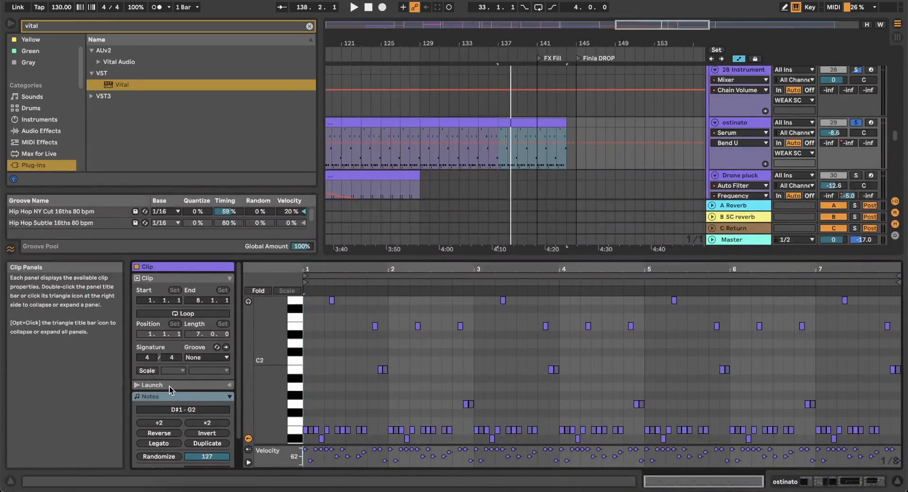
scroll(169, 385, "down", 2)
left_click(162, 450)
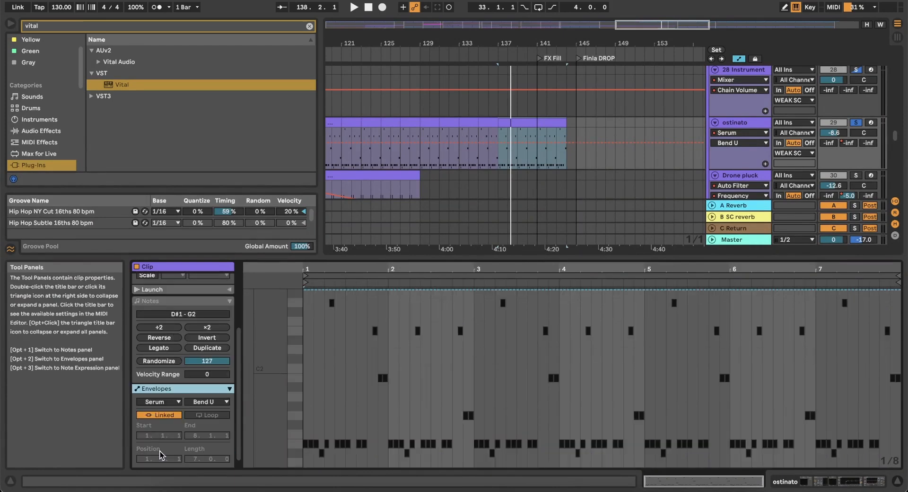
left_click(202, 401)
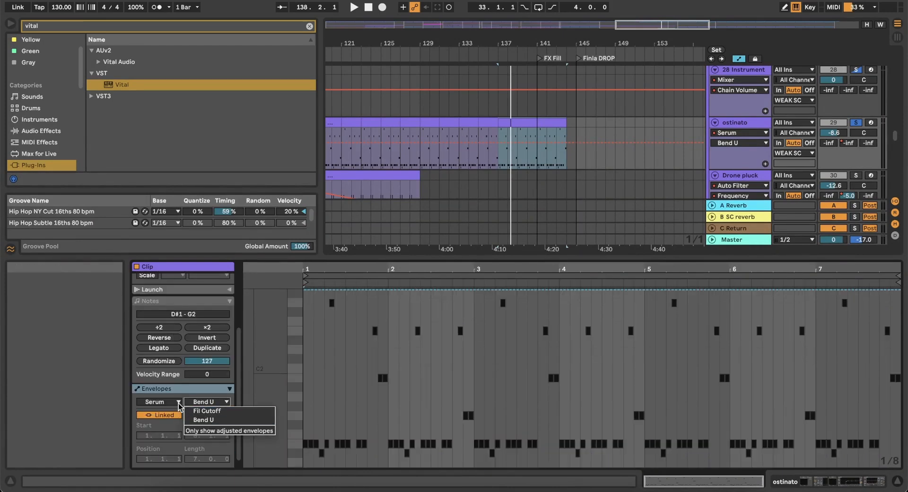
Try a rising MIDI Ctrl Pitch Bend envelope across the seven bars of the ostinato clip section starting at bar 137
left_click(168, 402)
left_click(161, 402)
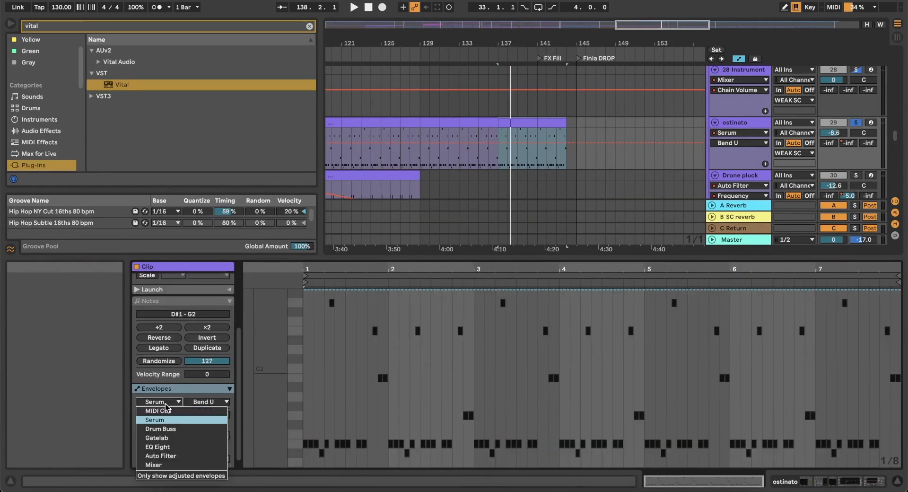
left_click(154, 411)
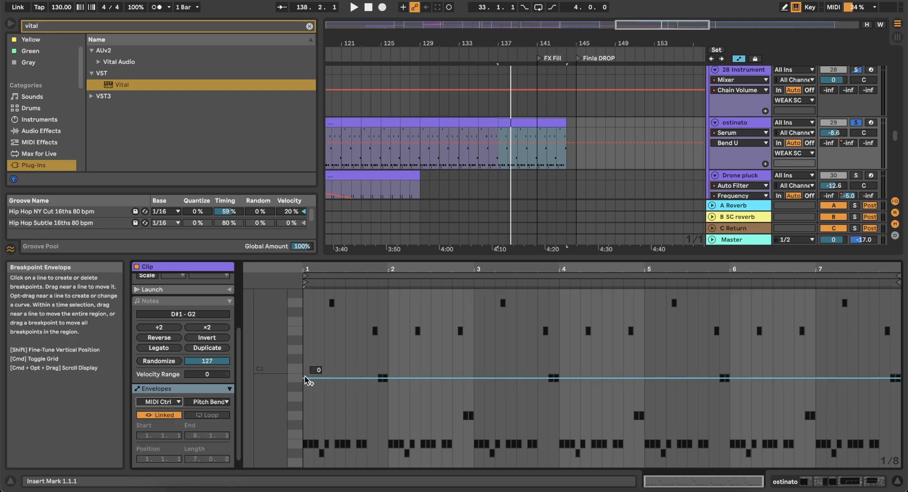
left_click_drag(511, 379, 845, 293)
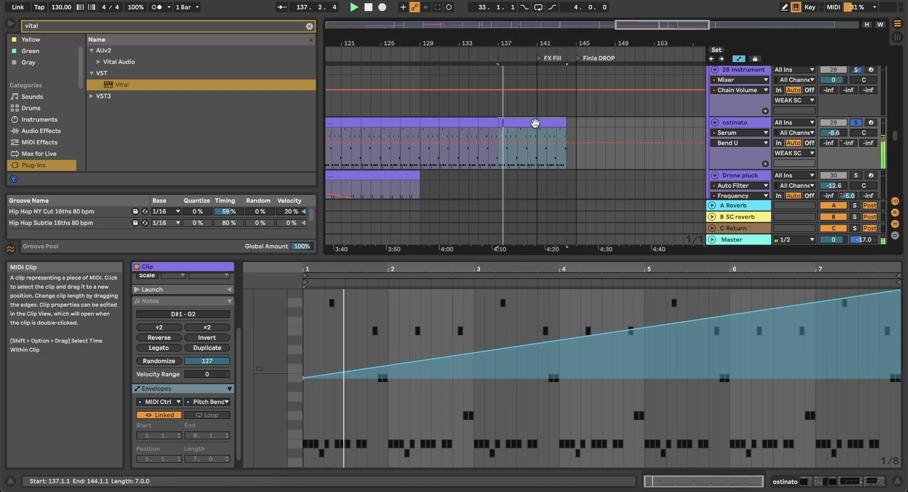
Take the ostinato track out of solo and undo its Pitch Bend ramp
left_click(856, 123)
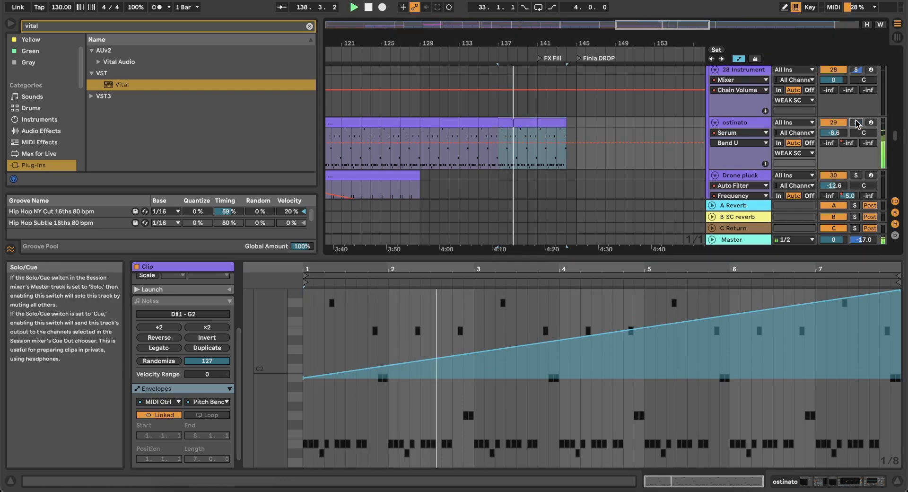
key("super+z")
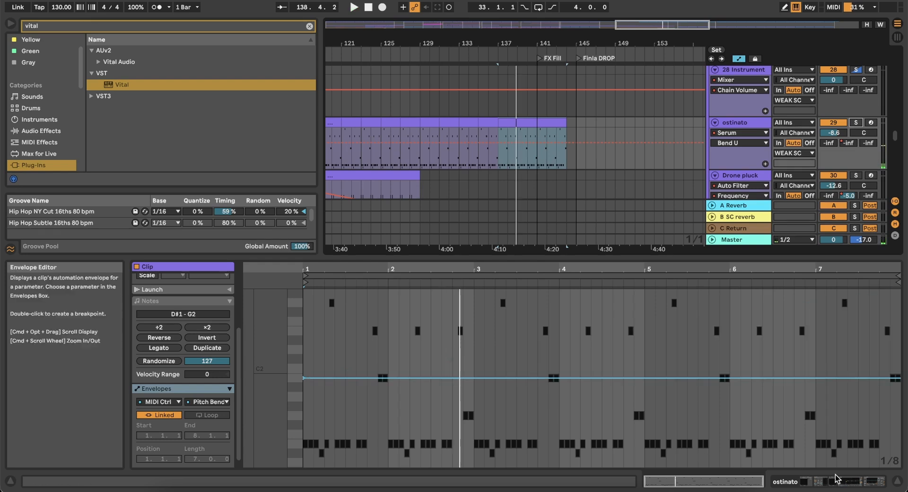
Duplicate the 16-bar Drone pluck section at bars 113–129 so the copy starts at bar 129
scroll(474, 101, "down", 3)
scroll(409, 130, "left", 5)
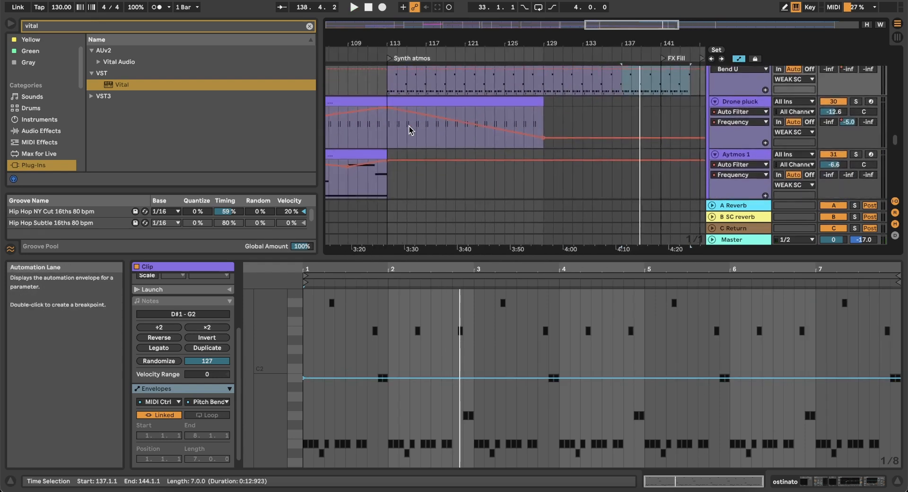
scroll(410, 130, "down", 5)
left_click(423, 111)
key("super+d")
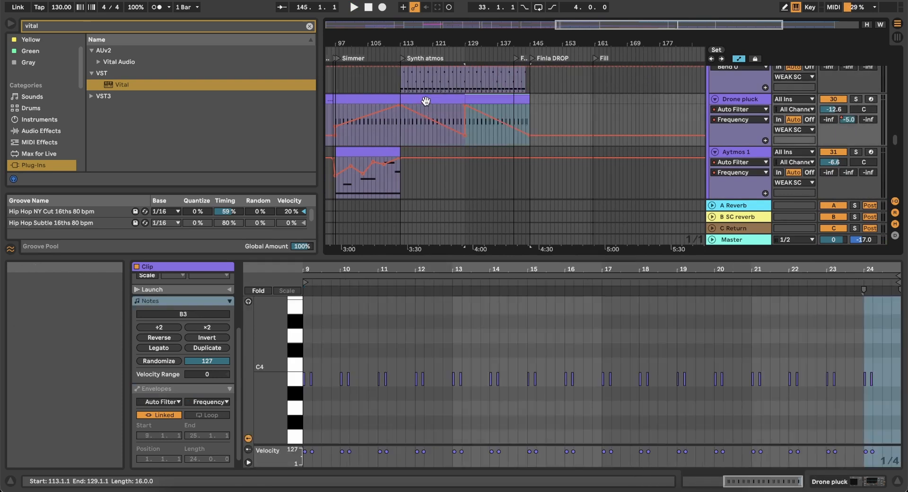
Reshape the copied Drone pluck Auto Filter frequency automation to rise from bar 129 to 19.9 kHz, and trim the clip's end to bar 144
scroll(461, 106, "up", 3)
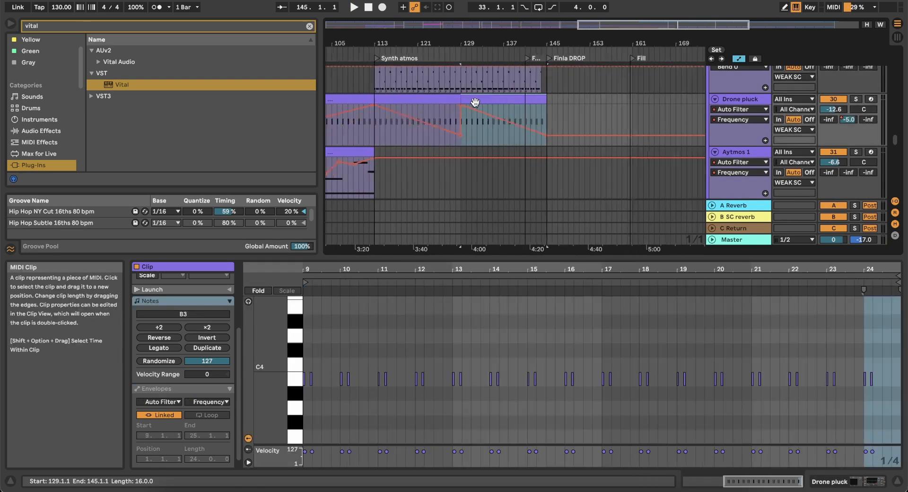
left_click(443, 109)
left_click_drag(455, 105, 476, 105)
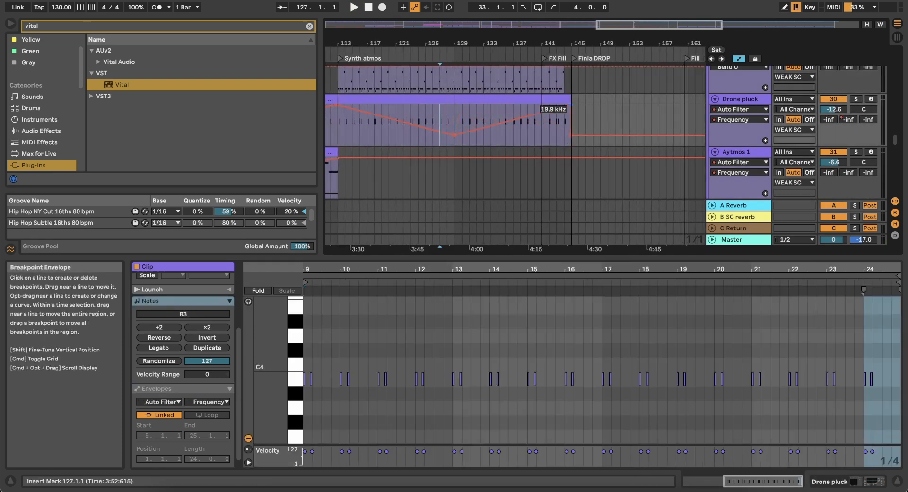
scroll(572, 108, "up", 5)
left_click_drag(569, 98, 535, 97)
scroll(538, 99, "down", 5)
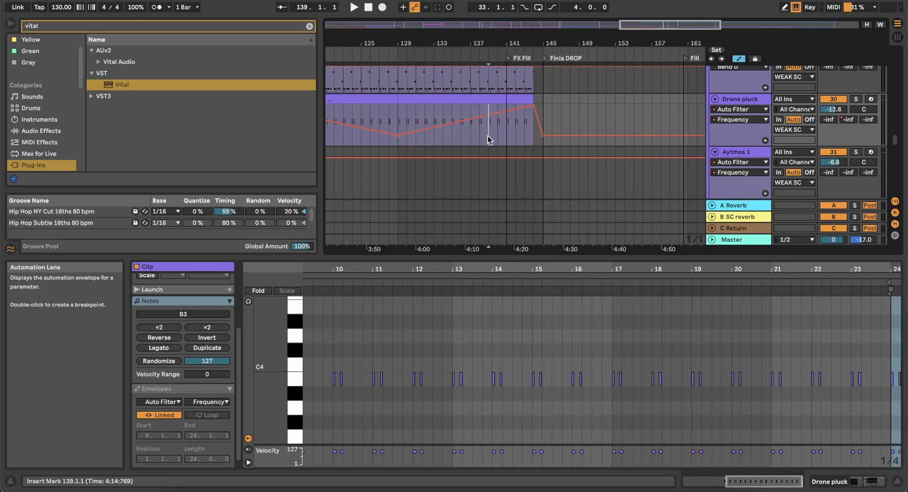
Set the pitch bend up range of the Drone pluck's Diva synth to 3
left_click(873, 482)
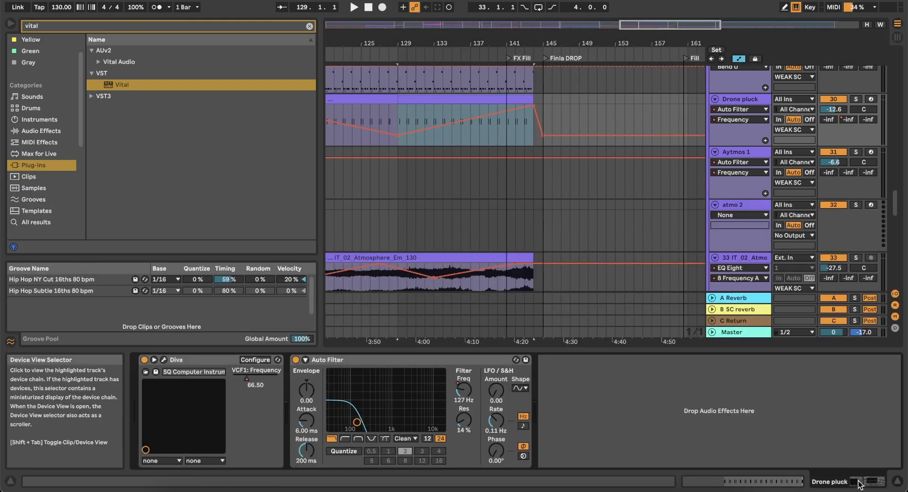
left_click(163, 360)
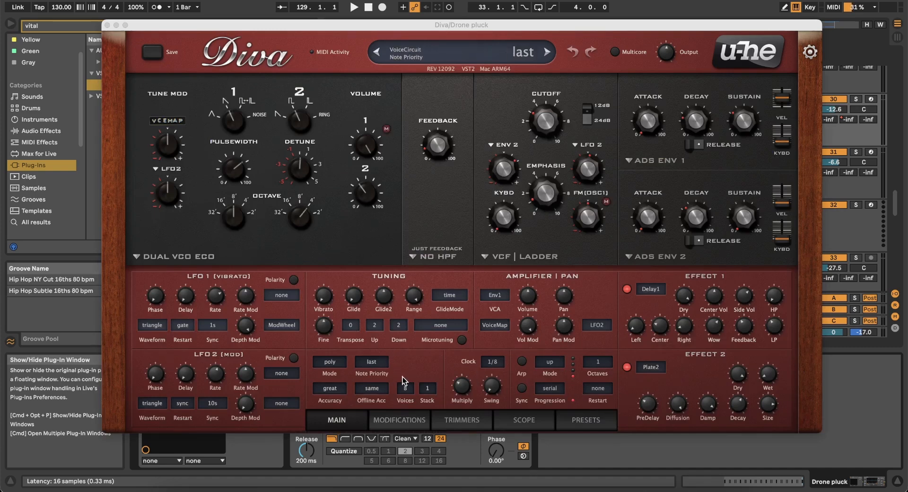
left_click(374, 325)
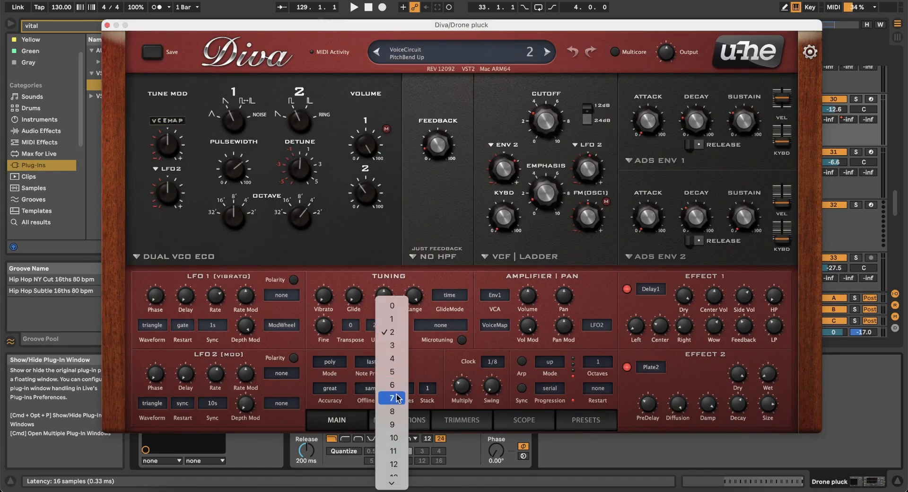
left_click(405, 347)
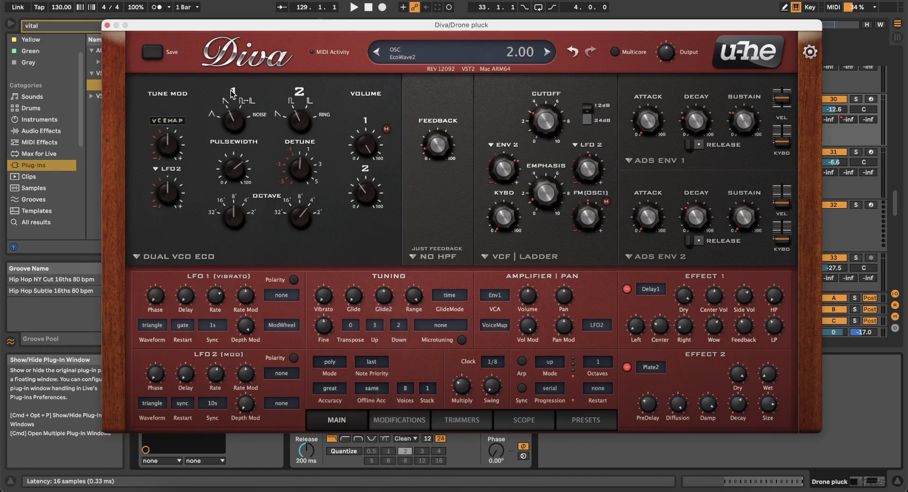
left_click(107, 25)
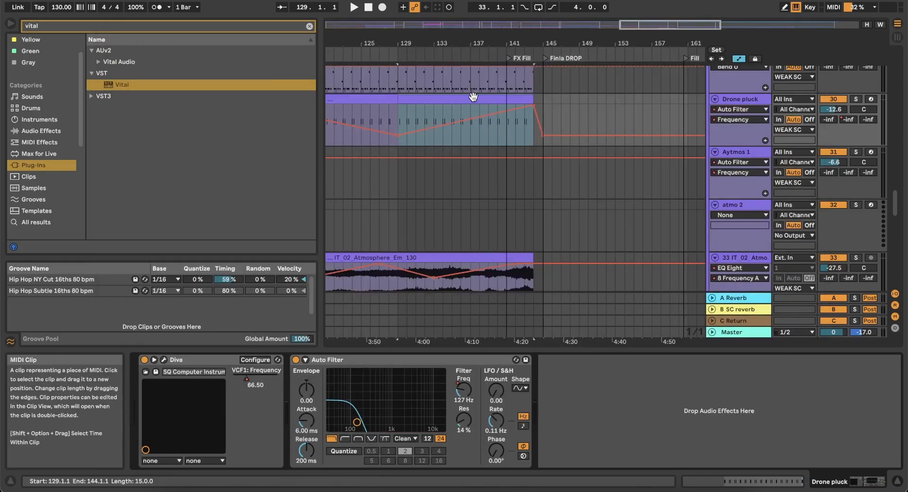
Draw a MIDI Ctrl Pitch Bend envelope on the Drone pluck clip, rising from 0 at bar 129 to maximum at bar 144
left_click(737, 477)
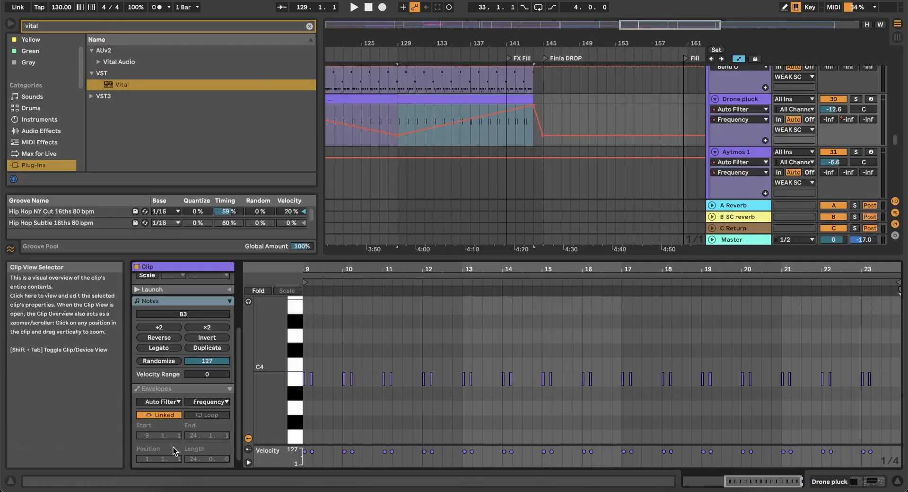
left_click(175, 401)
left_click(165, 410)
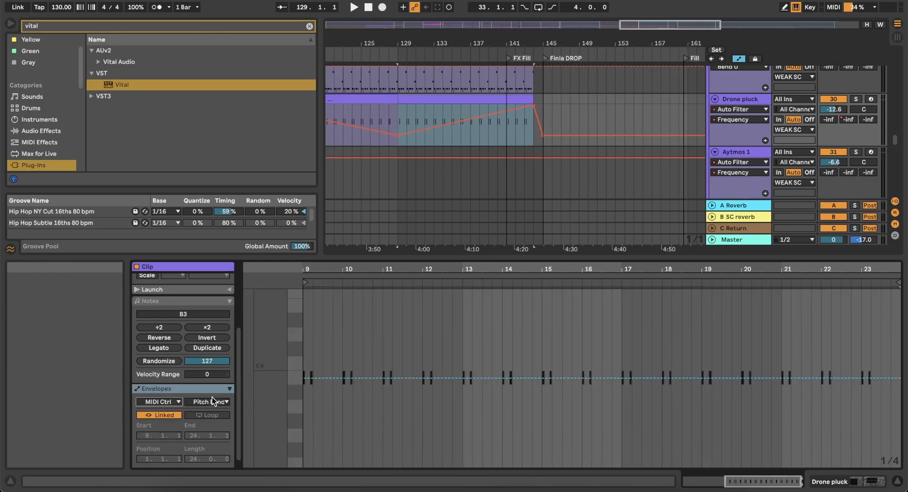
left_click(303, 377)
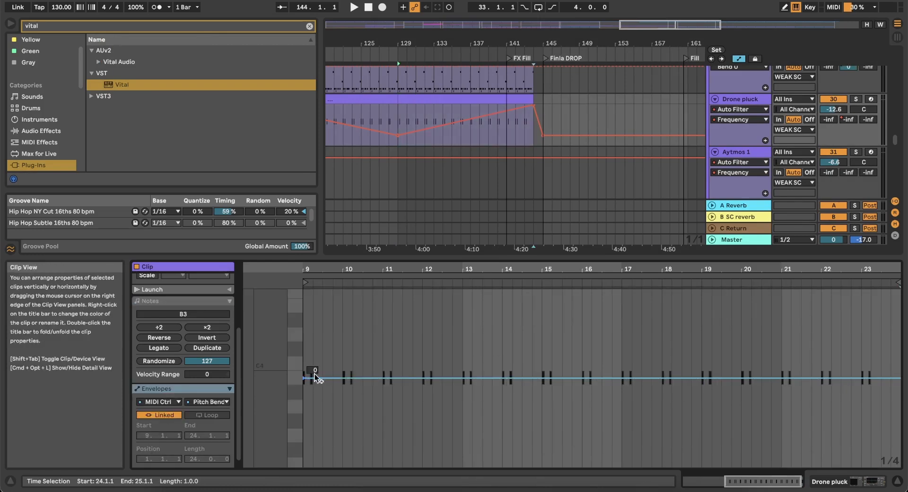
left_click_drag(601, 378, 893, 292)
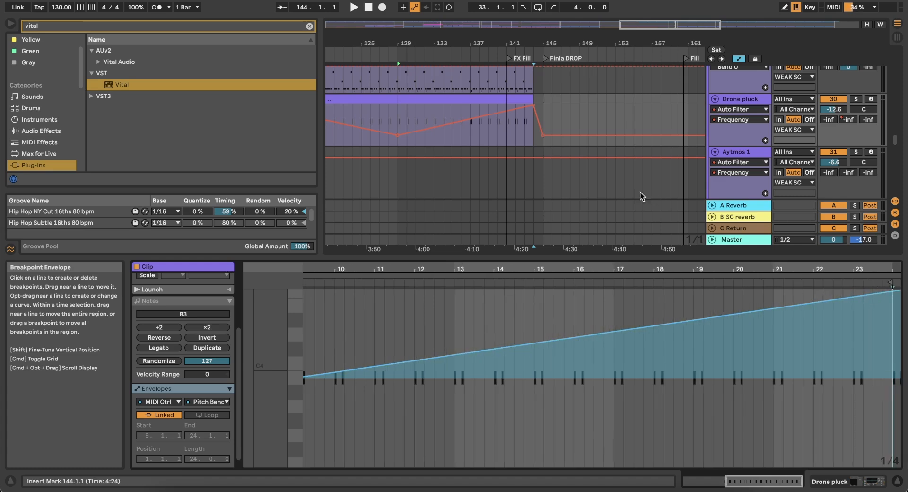
Audition the Drone pluck in solo from bar 129, unsolo it, and slightly lower its filter frequency breakpoint at bar 129
left_click(471, 100)
left_click(407, 118)
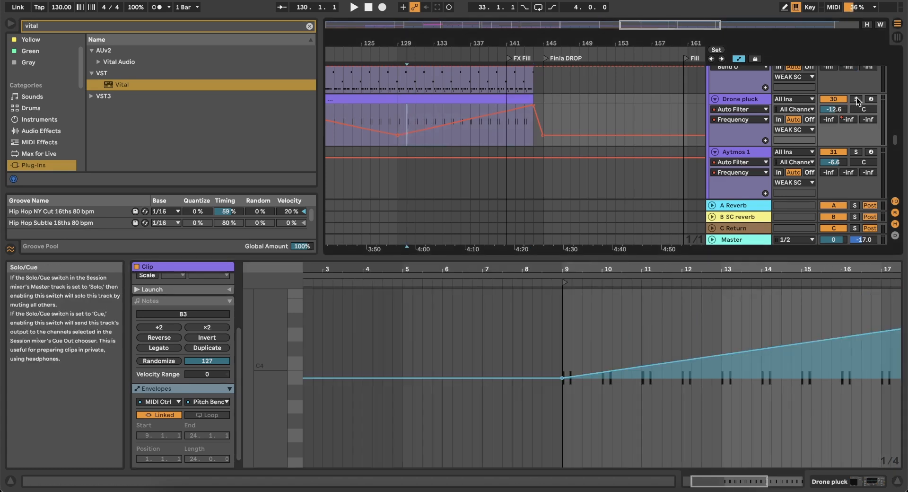
left_click(440, 101)
key("space")
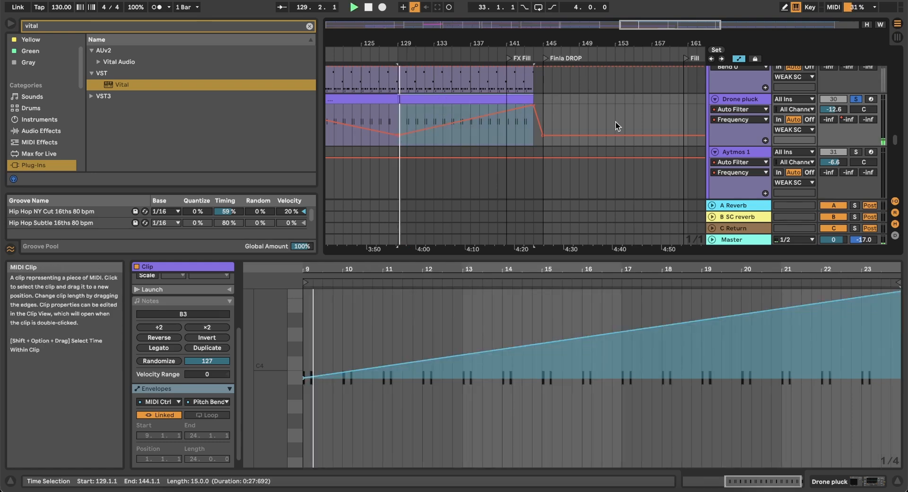
left_click(855, 99)
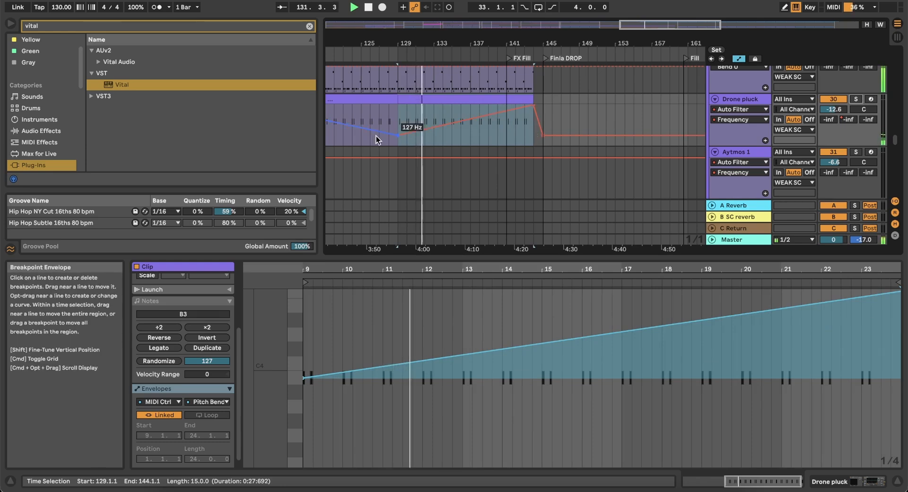
mouse_move(396, 135)
left_mouse_down()
mouse_move(397, 117)
mouse_move(397, 137)
left_mouse_up()
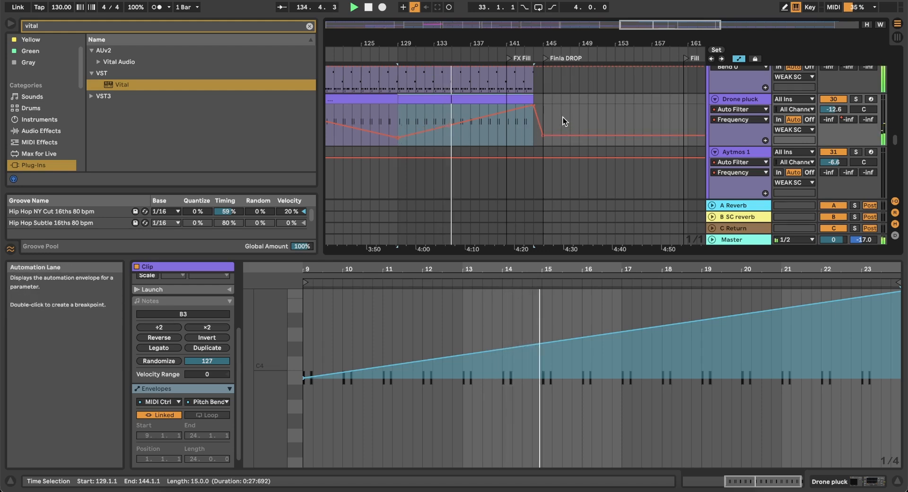
Listen to the full mix up to the Finla DROP while examining the Vital, WHY NOISE, FX and Shaker tracks
scroll(563, 117, "down", 5)
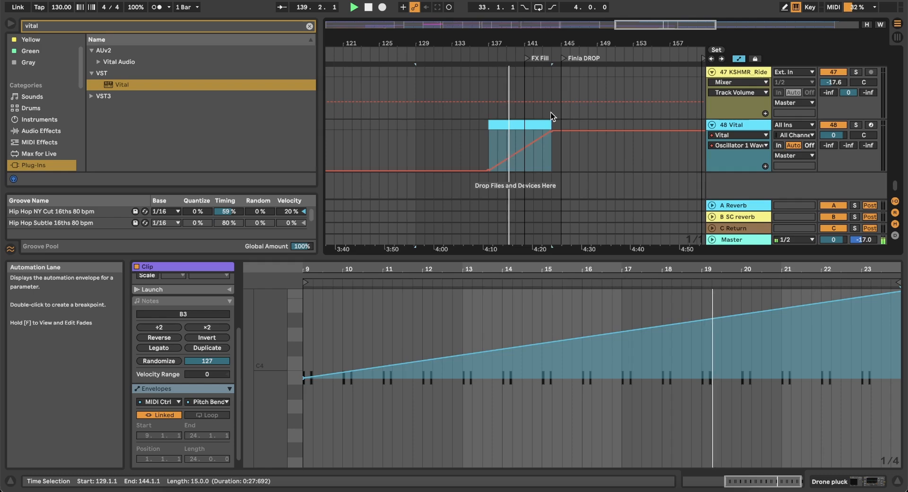
scroll(551, 112, "up", 5)
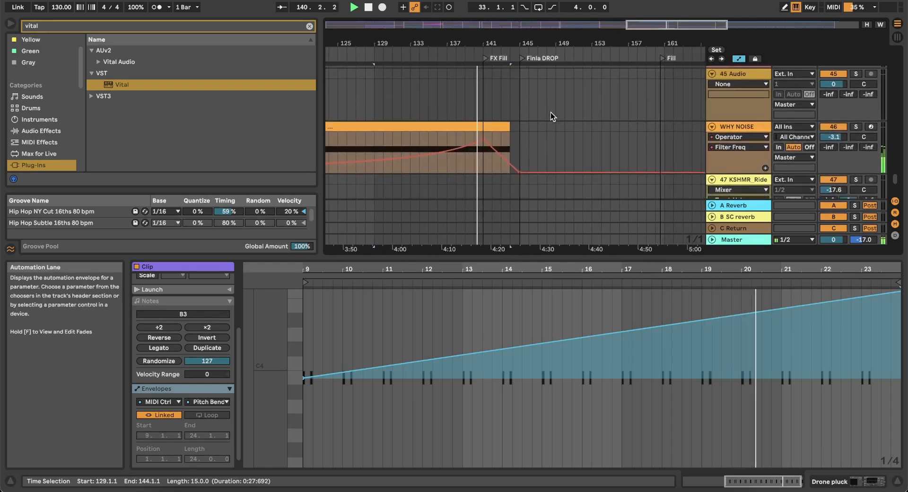
scroll(551, 112, "up", 5)
scroll(550, 112, "down", 5)
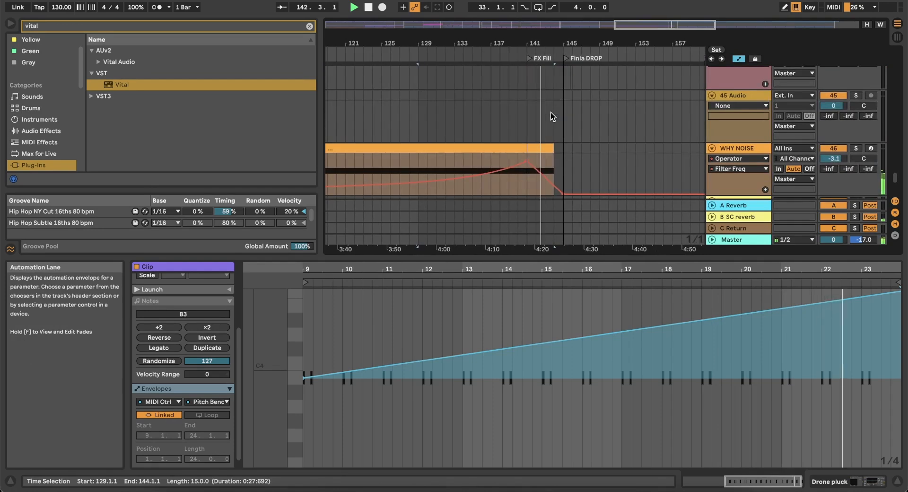
scroll(550, 112, "up", 5)
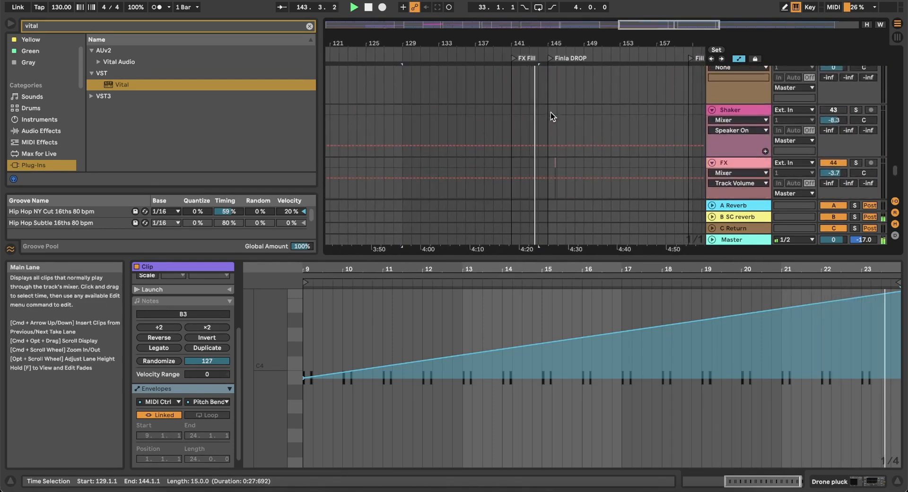
scroll(551, 112, "down", 5)
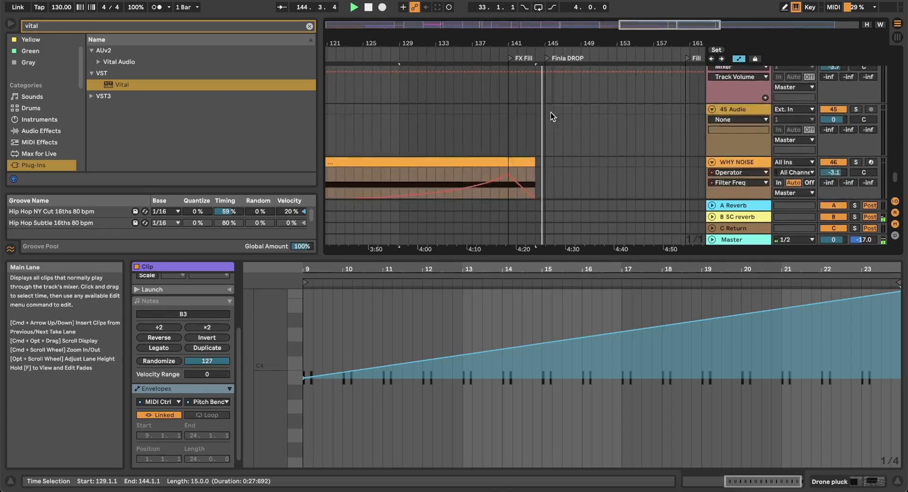
scroll(550, 117, "up", 10)
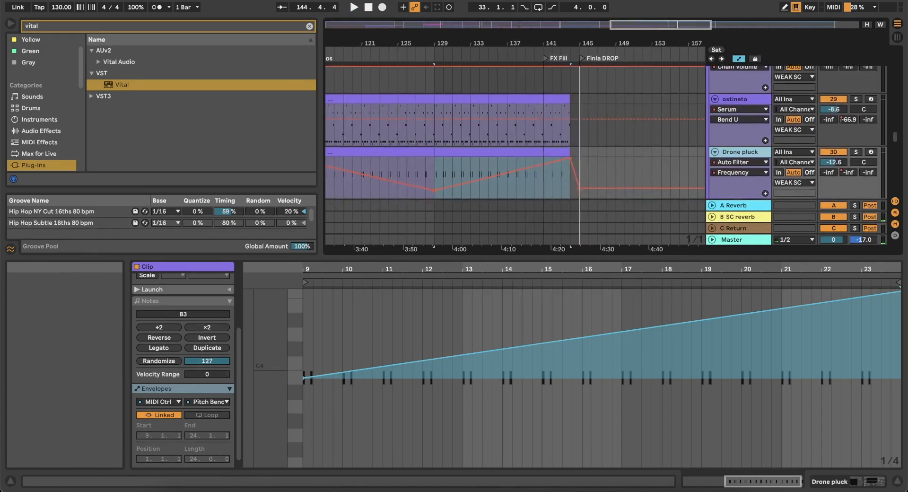
Set the Drone pluck Diva's pitch bend up range to 7 and play the build-up from bar 129
left_click(875, 481)
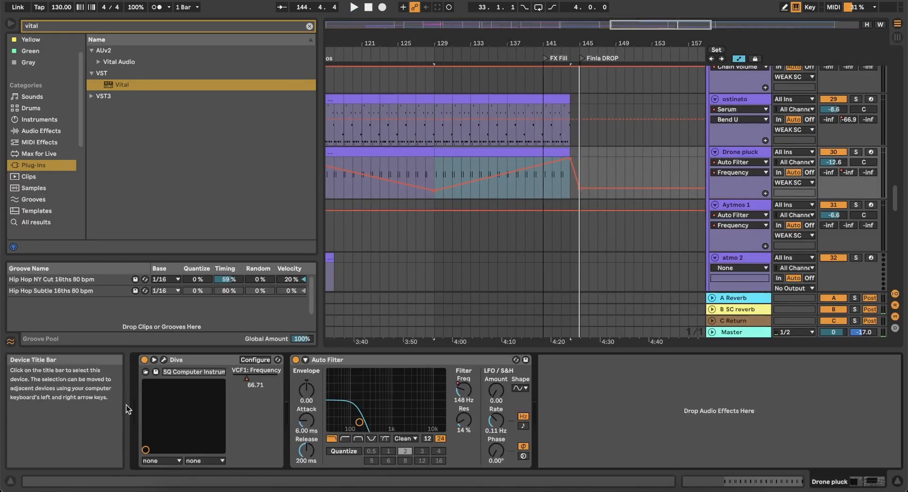
left_click(165, 359)
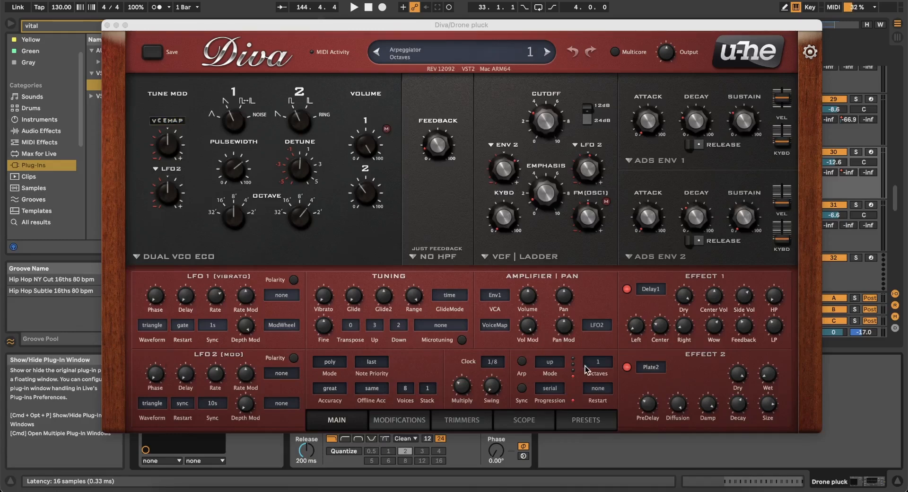
left_click(375, 326)
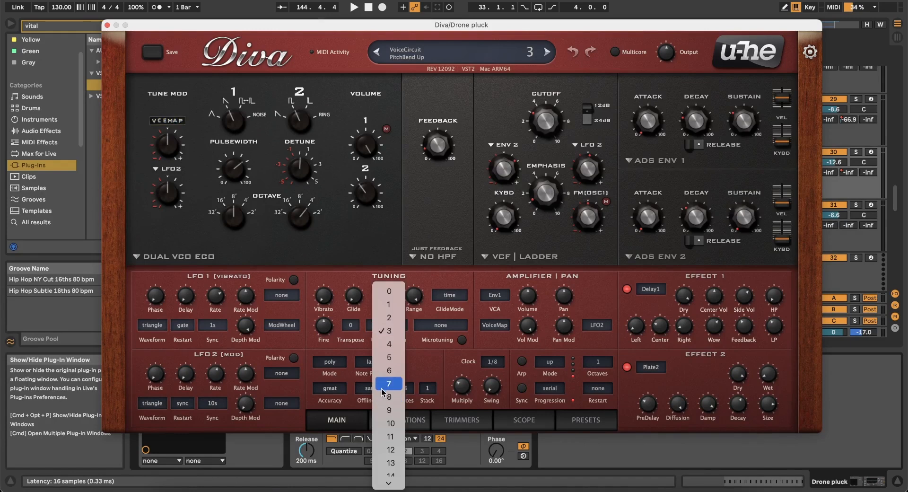
left_click(384, 378)
key("space")
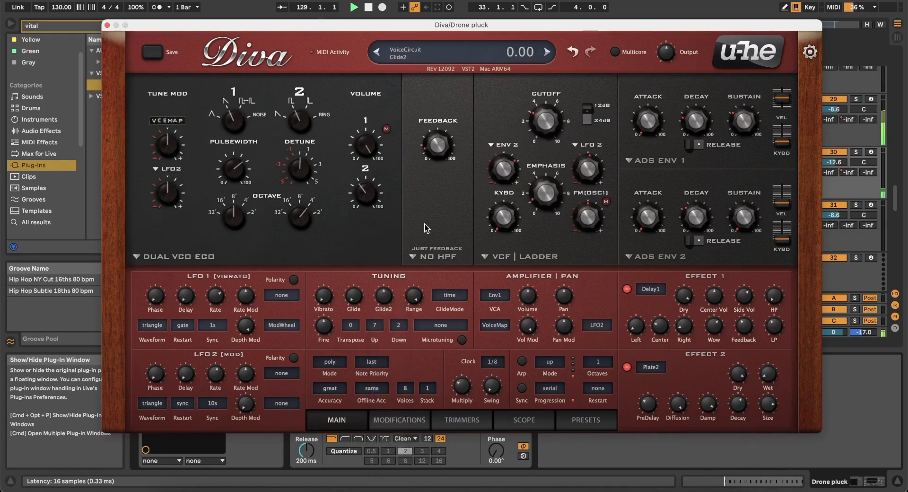
left_click(107, 25)
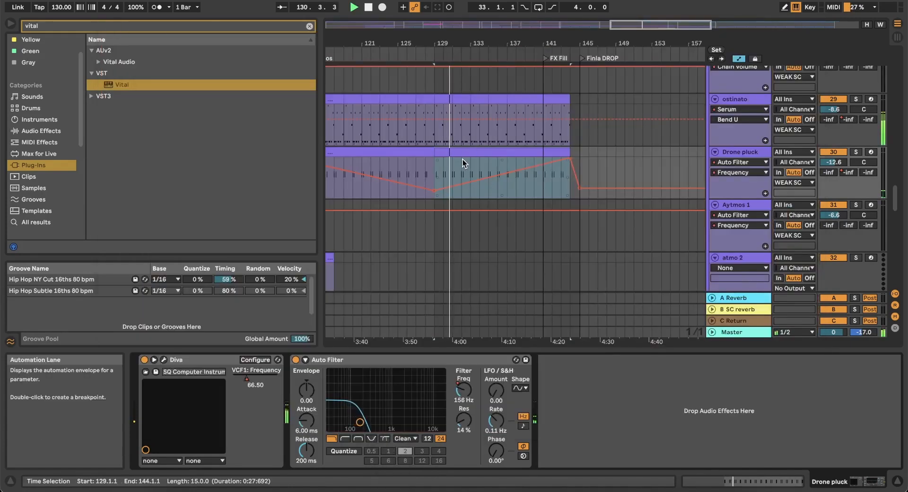
scroll(447, 163, "down", 2)
scroll(447, 163, "left", 3)
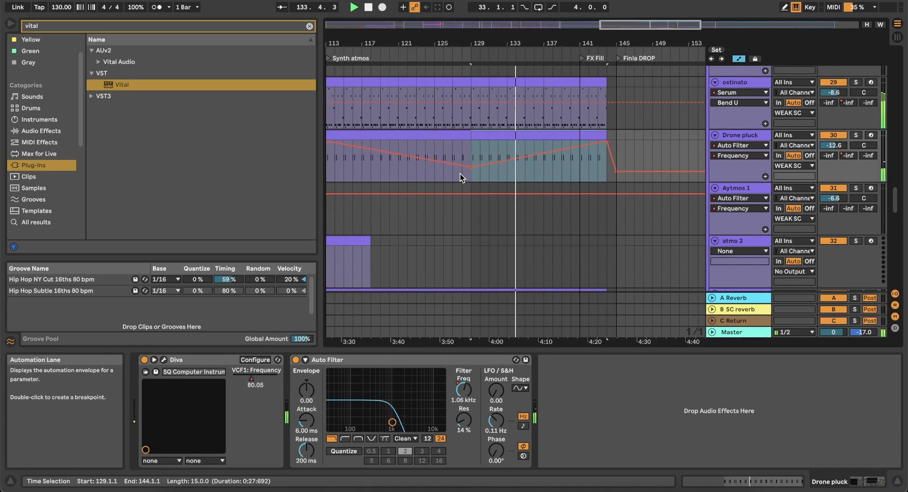
Add an E3 note to the 48 Vital track's clip and extend it across the whole clip with Legato
scroll(589, 211, "down", 10)
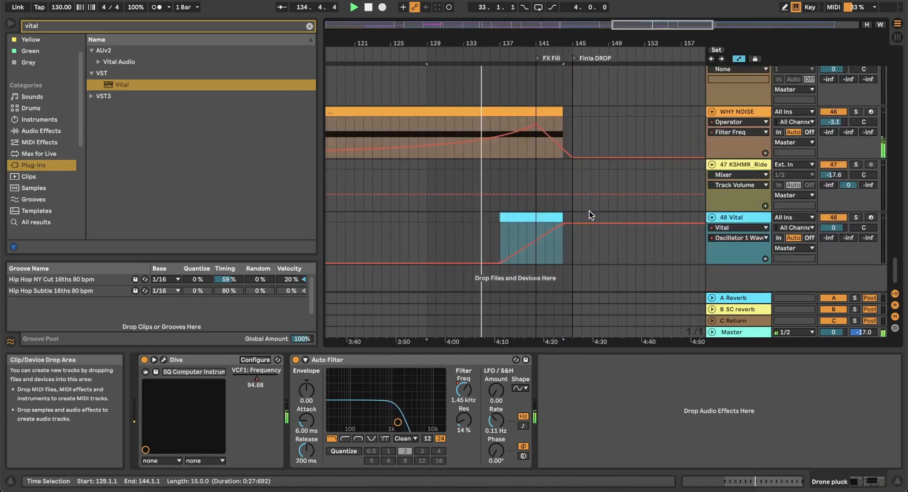
left_click(523, 218)
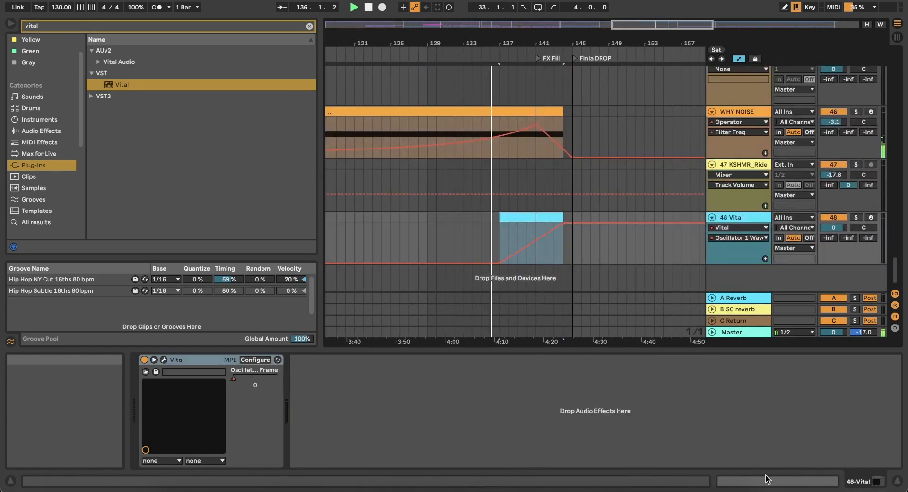
left_click(766, 479)
left_click(309, 393)
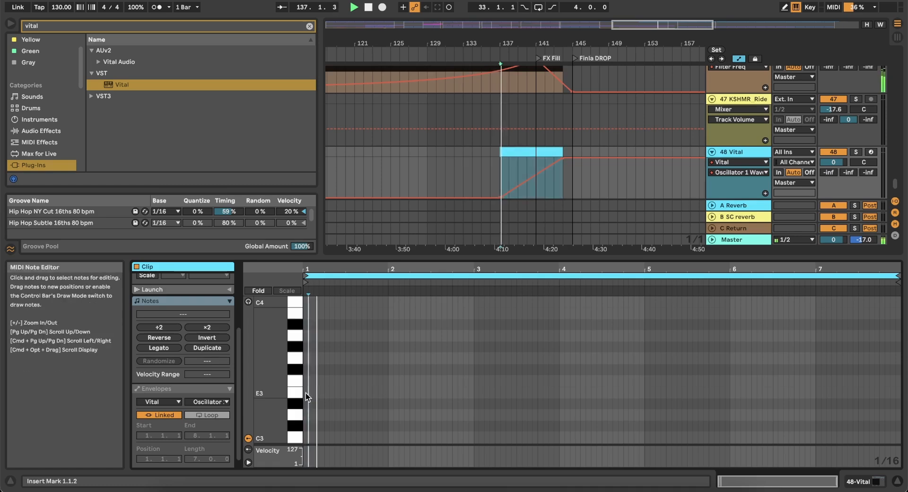
double_click(306, 393)
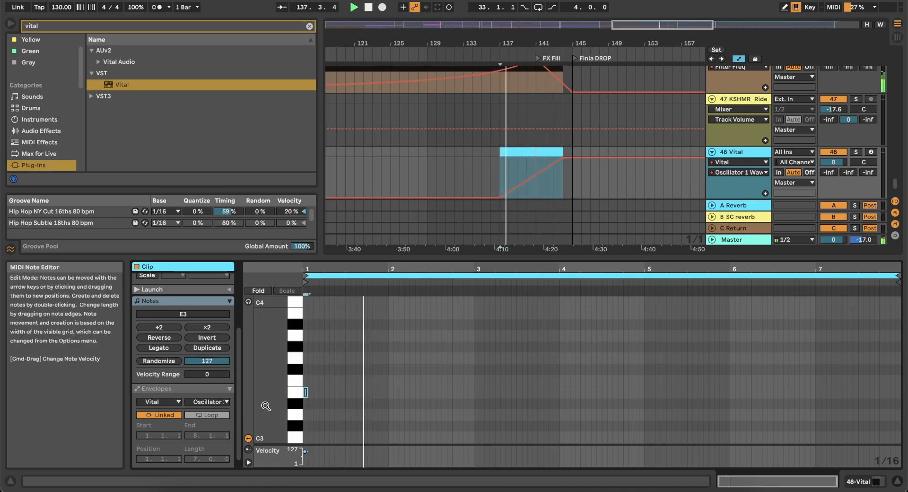
left_click(163, 346)
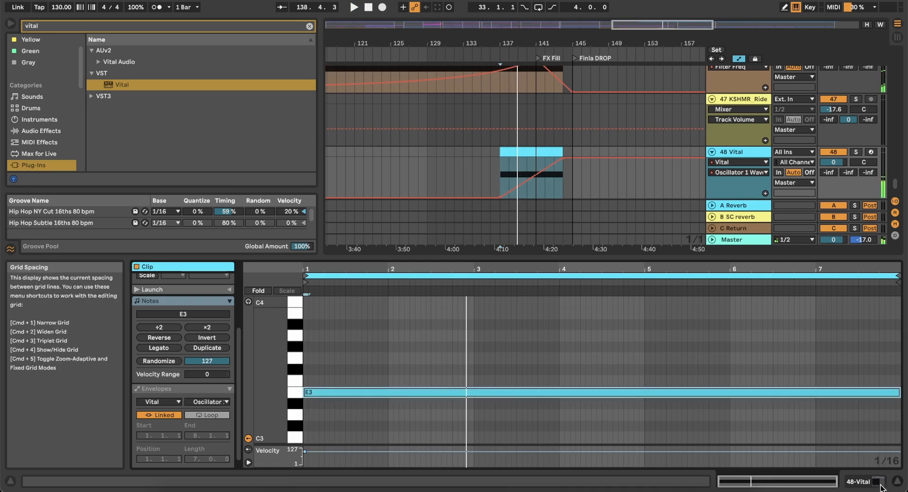
Stop playback, find EQ Eight among the audio effects and load it after Vital on the 48 Vital track
left_click(865, 483)
left_click(64, 24)
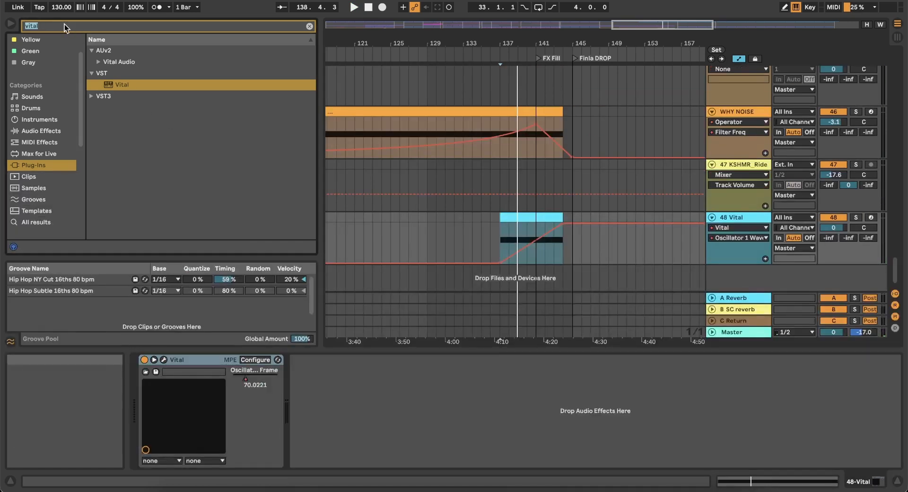
type("eq")
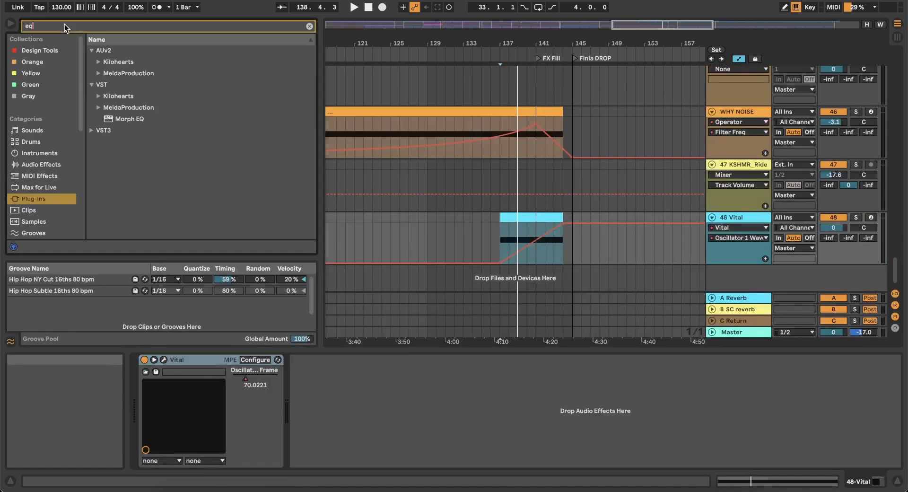
left_click(35, 163)
double_click(125, 97)
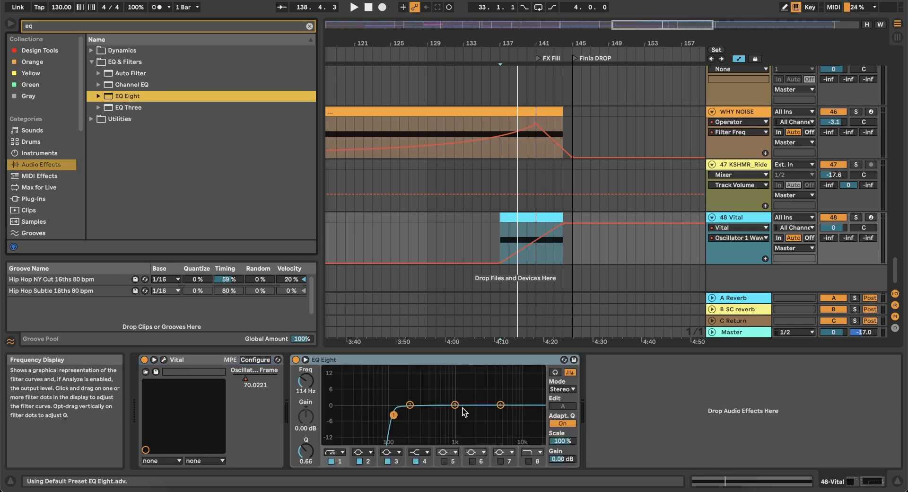
Enable EQ Eight's band 8 high cut at 306 Hz and automate its frequency rising from bar 137 to 22 kHz at bar 144
left_click(527, 461)
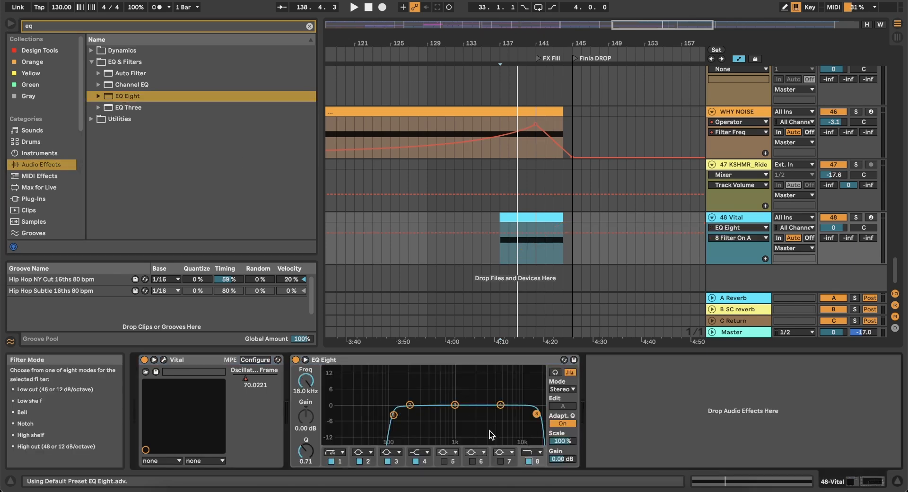
left_click_drag(302, 381, 302, 425)
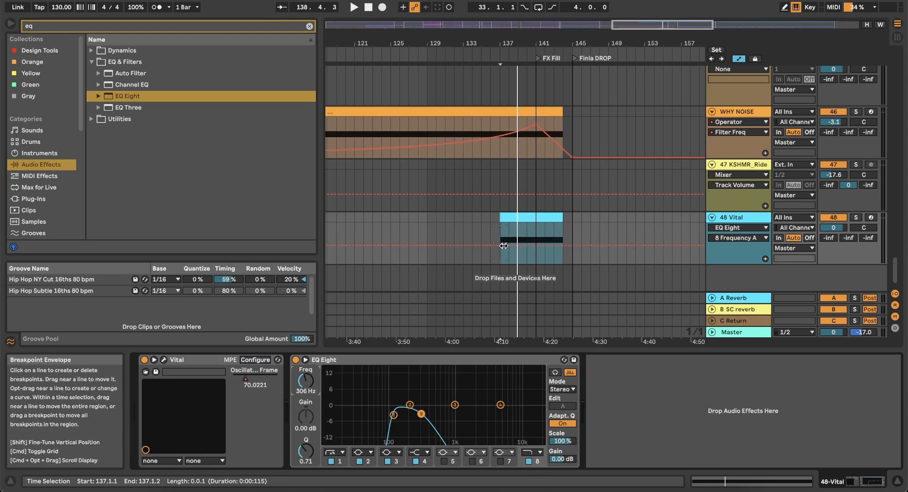
left_click(498, 242)
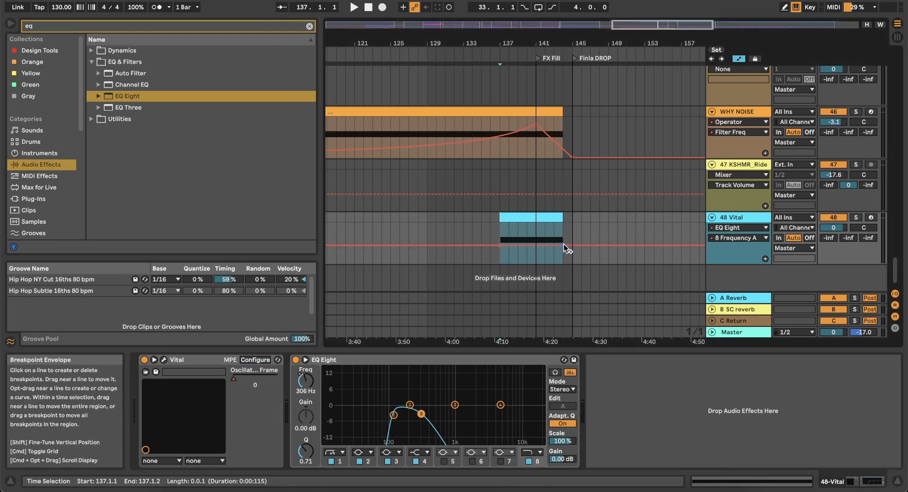
left_click_drag(563, 244, 566, 223)
Set Vital's pitch bend range to 8, close its window and select the Vital clip
left_click(145, 372)
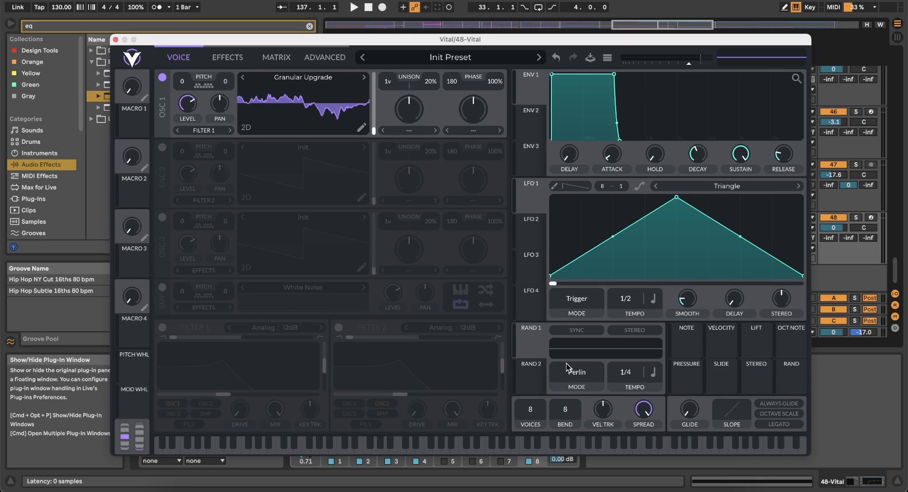
left_click(115, 39)
left_click(517, 218)
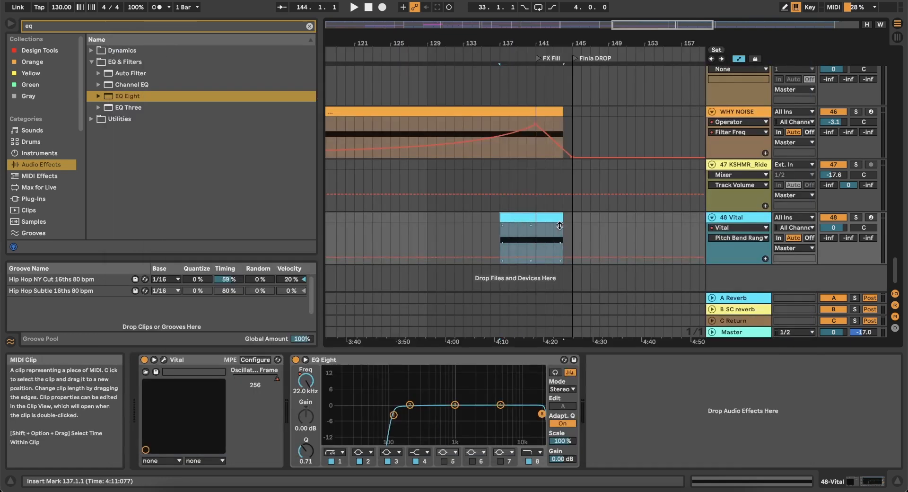
Play the riser from bar 137 and lower the Vital track's volume to -6.1 dB
scroll(559, 225, "up", 5)
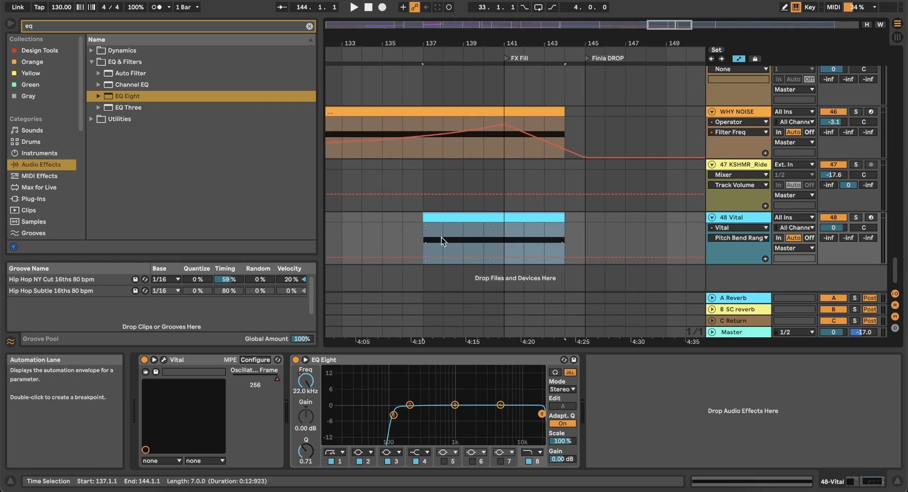
key("space")
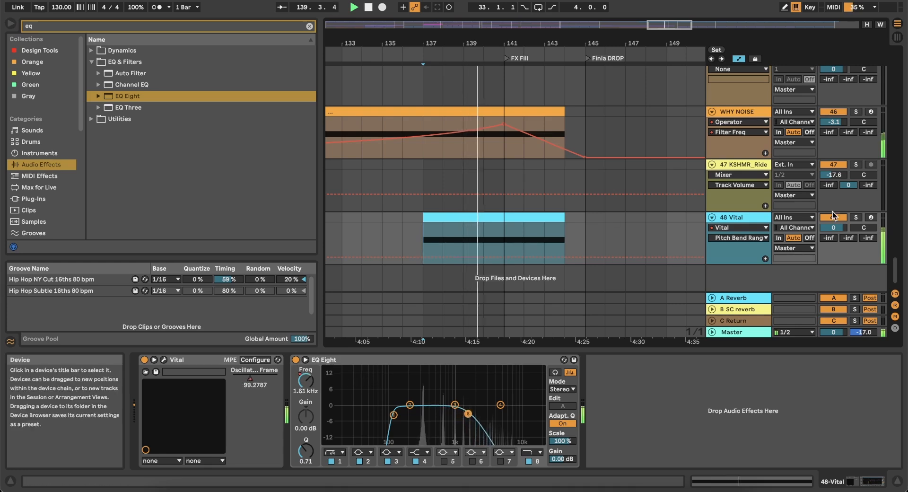
left_click_drag(835, 228, 854, 240)
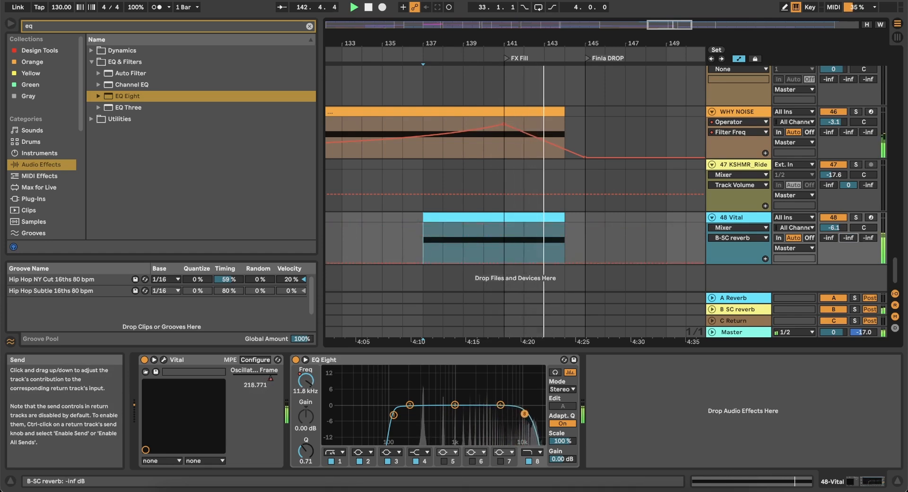
left_click(86, 26)
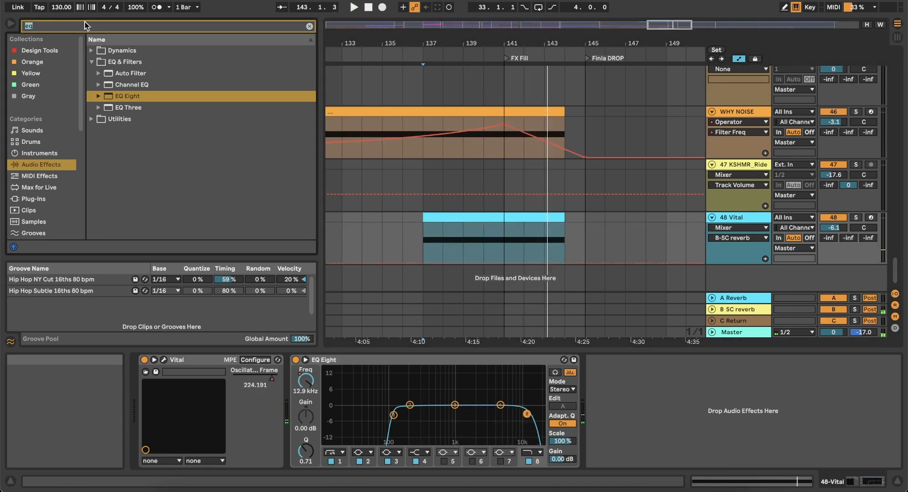
type("valhl")
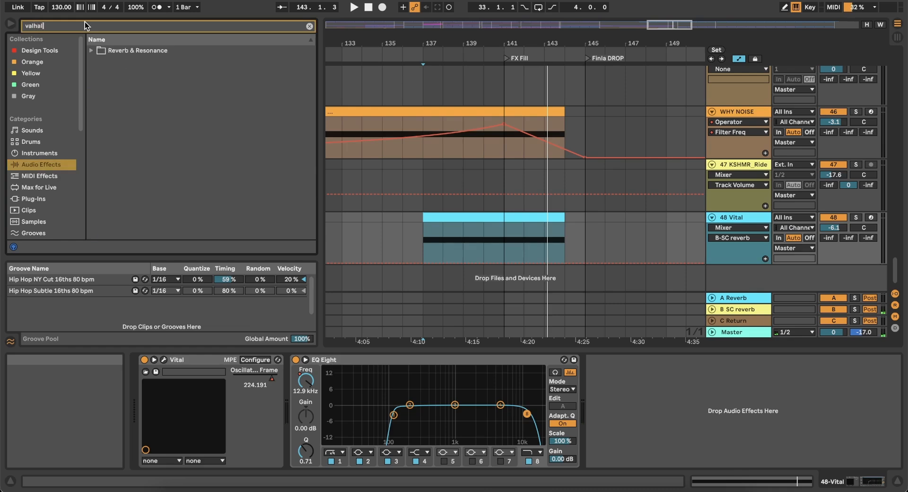
type("lla")
left_click(34, 199)
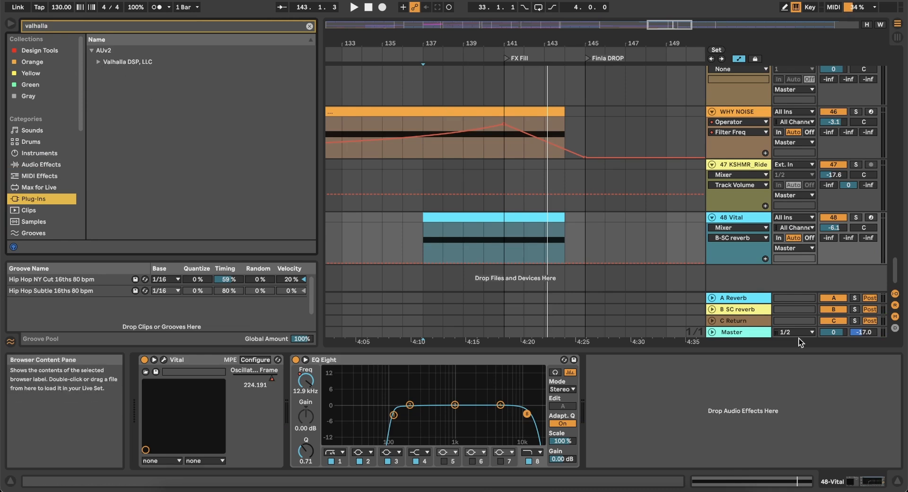
Copy the Valhalla reverb, EQ Eight and Kickstart 2 from the B SC reverb return to the Vital track and close the Kickstart window
left_click(739, 310)
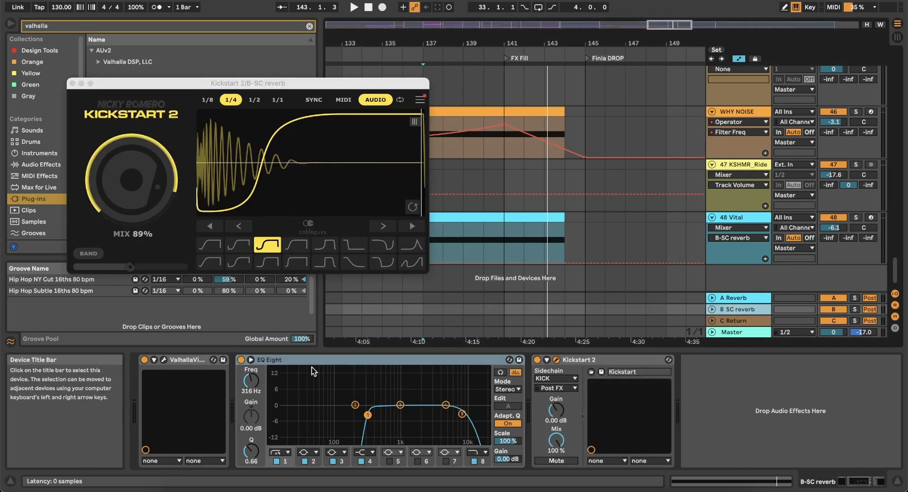
left_click(596, 360, "shift")
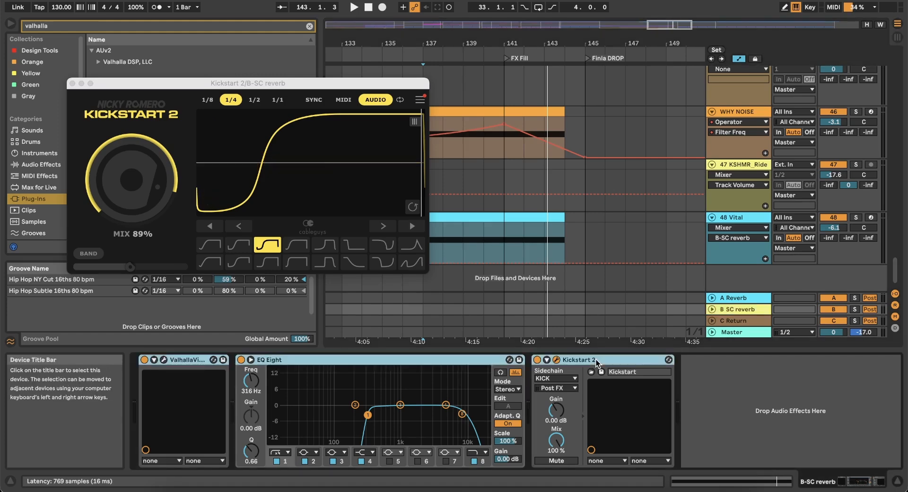
left_click(751, 218)
key("ctrl+v")
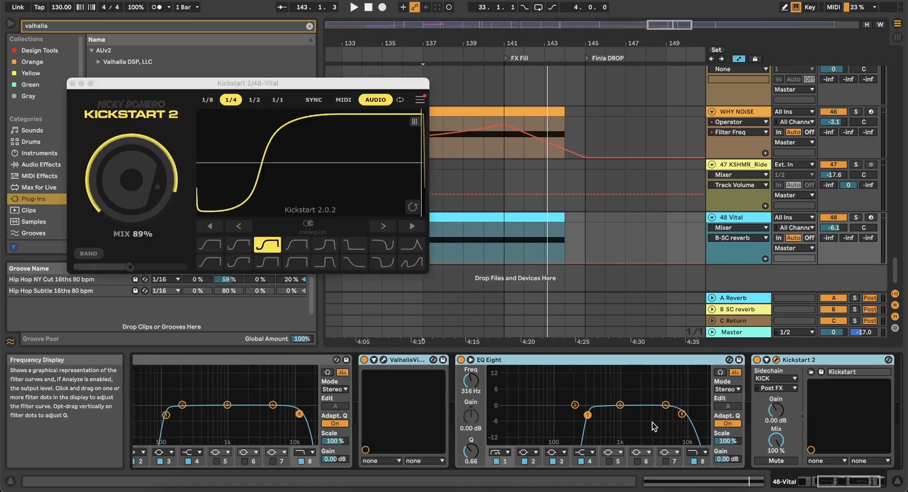
left_click(727, 310)
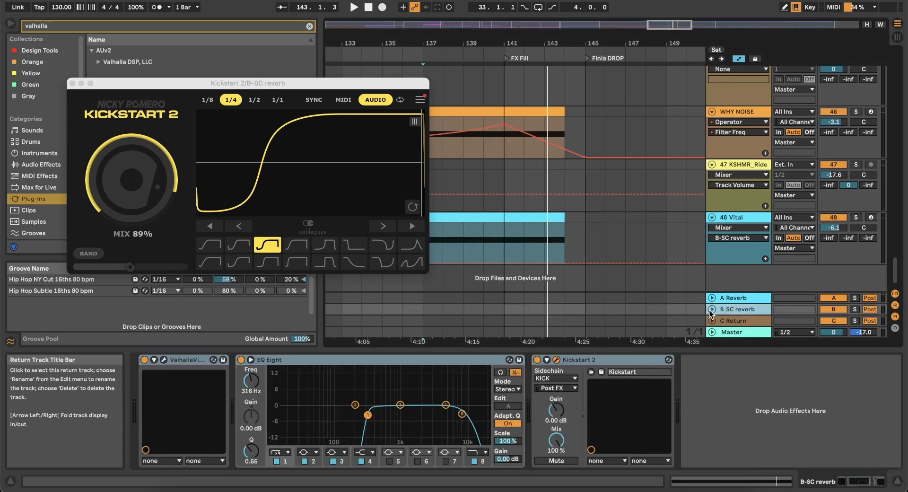
left_click(750, 221)
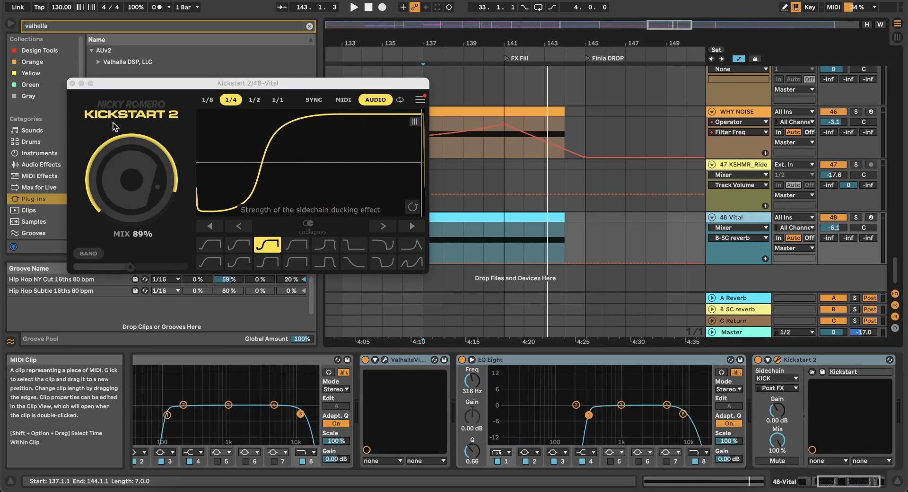
left_click(72, 84)
Move the Vital track's original EQ Eight to the end of the device chain, after Kickstart 2
scroll(473, 416, "left", 5)
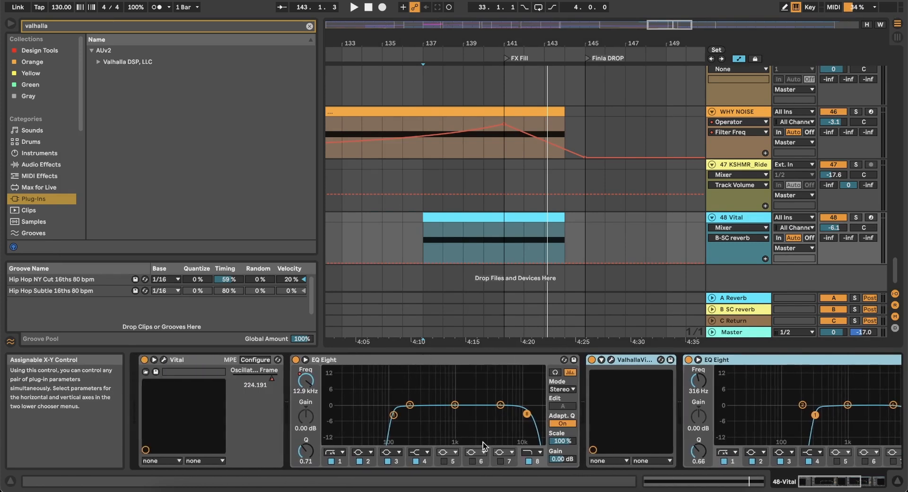
scroll(484, 444, "right", 2)
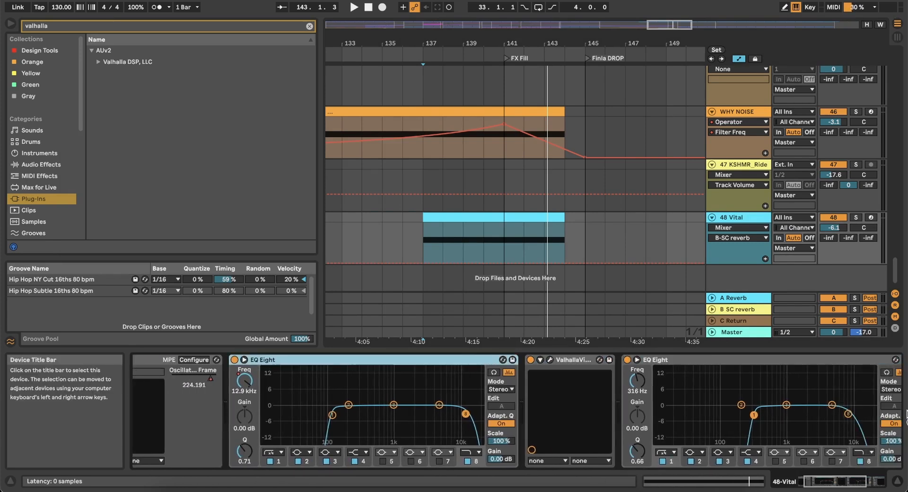
scroll(889, 416, "right", 3)
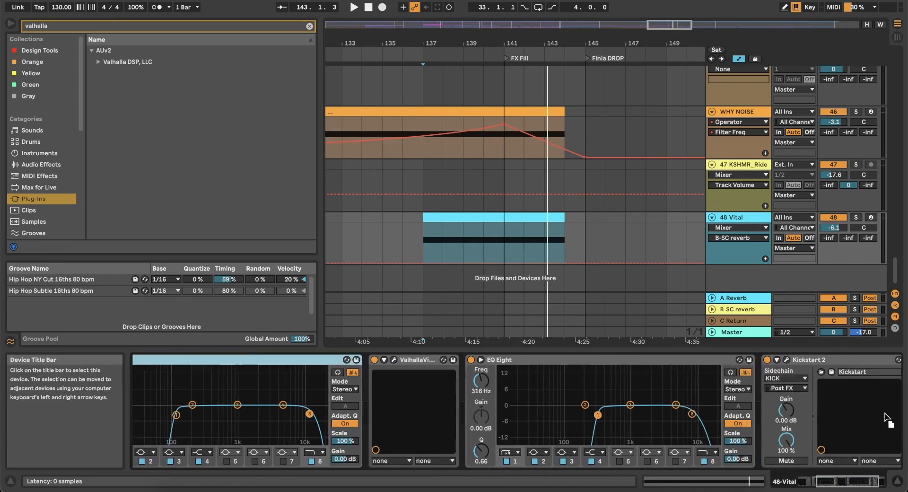
left_click_drag(887, 417, 864, 417)
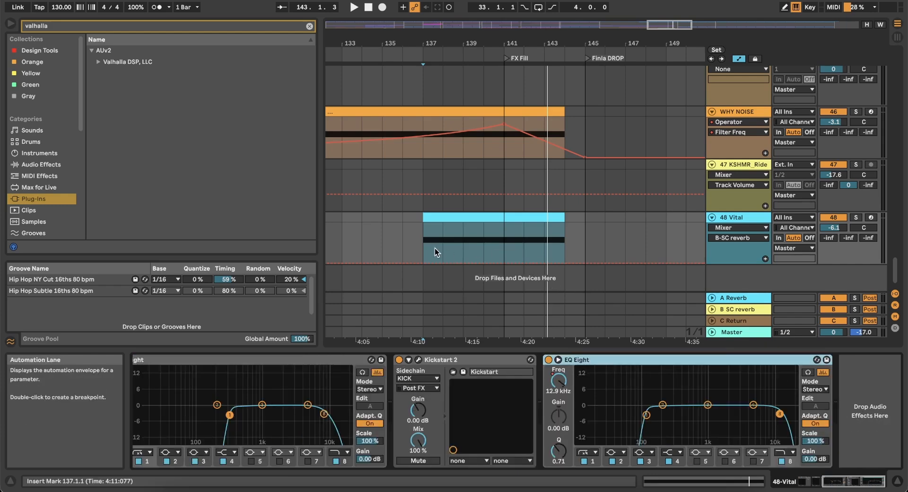
Lower the EQ Eight band 8 frequency breakpoint at bar 137 and reduce the Vital track's volume to -9.3 dB during playback
left_click(558, 381)
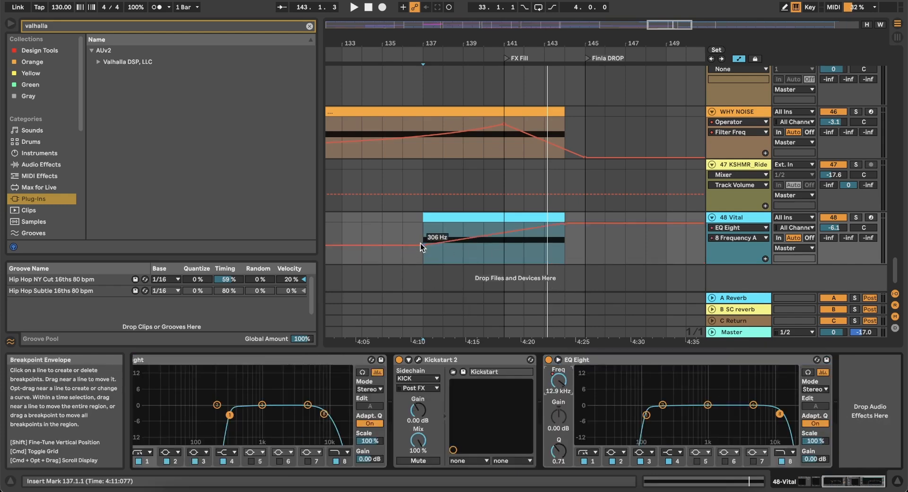
left_click_drag(421, 243, 421, 256)
key("space")
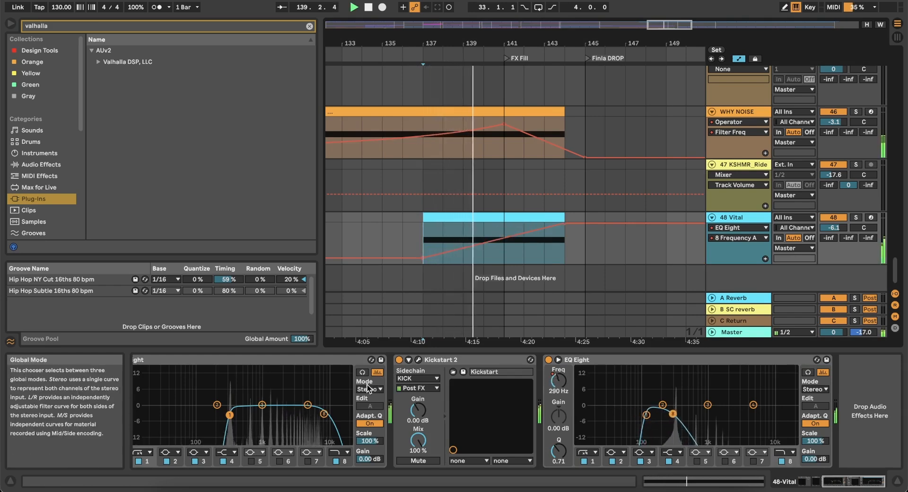
scroll(366, 384, "up", 5)
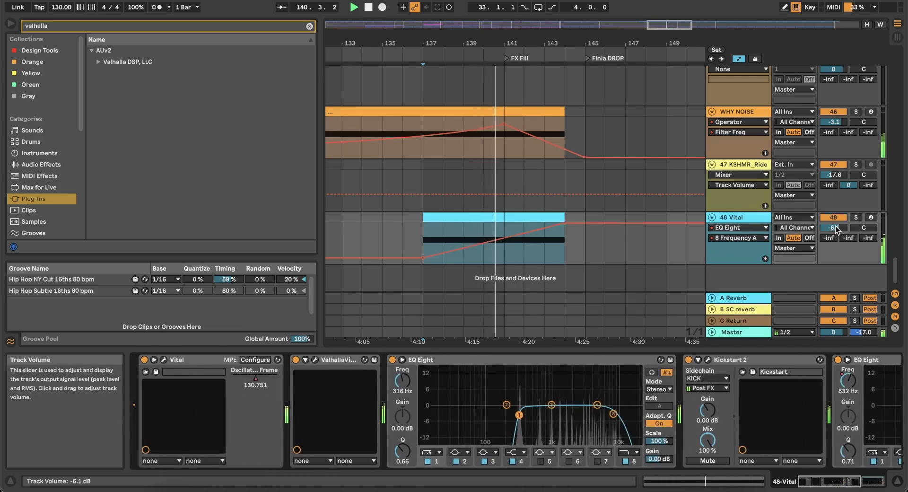
left_click_drag(836, 228, 836, 233)
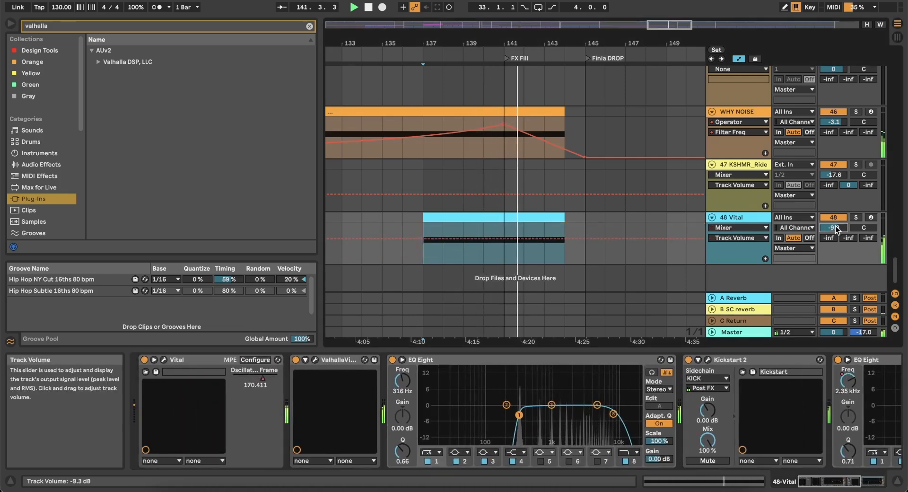
Switch the Vital track's Kickstart 2 to SYNC mode and reduce its mix to 66%
left_click(708, 359)
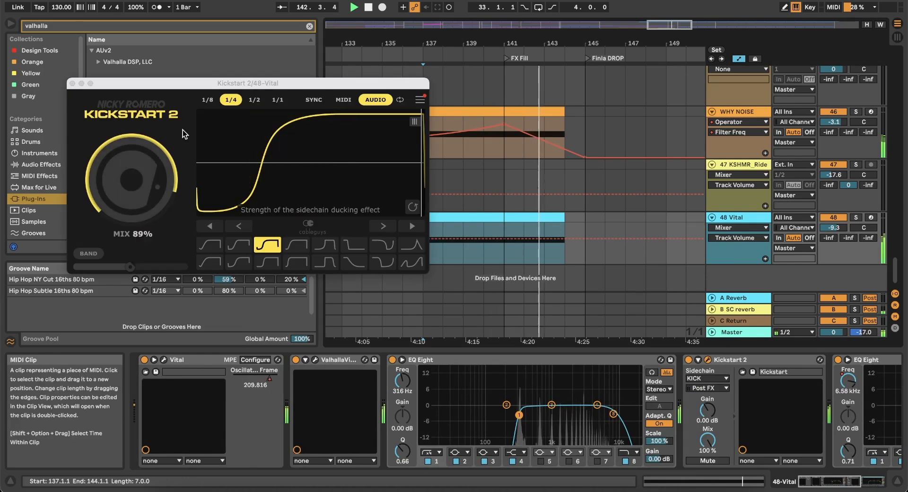
left_click(308, 103)
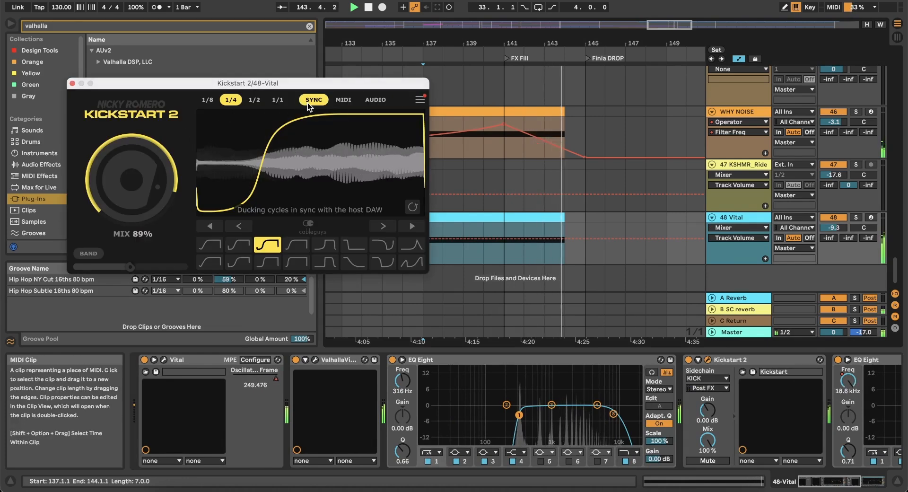
left_click_drag(122, 168, 123, 191)
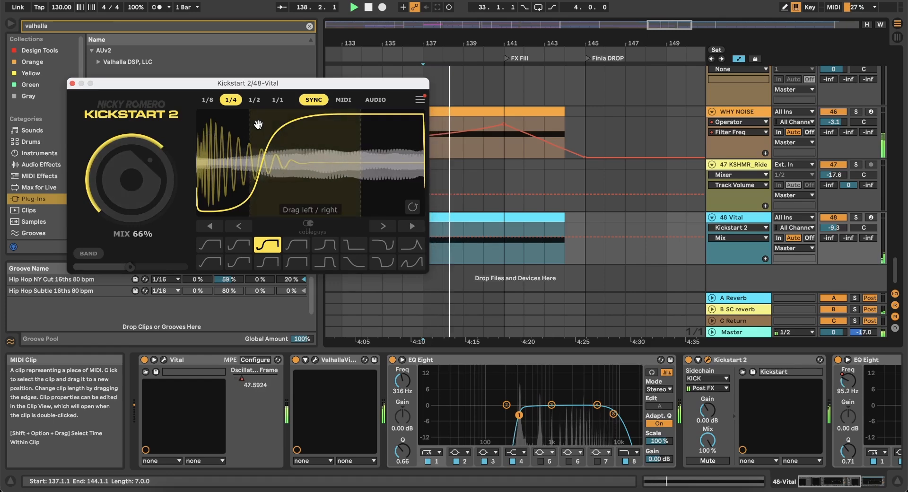
Set the Vital track's Kickstart 2 mix to 80%, try AUDIO triggering, return to SYNC and close the plug-in window
left_click_drag(142, 173, 142, 173)
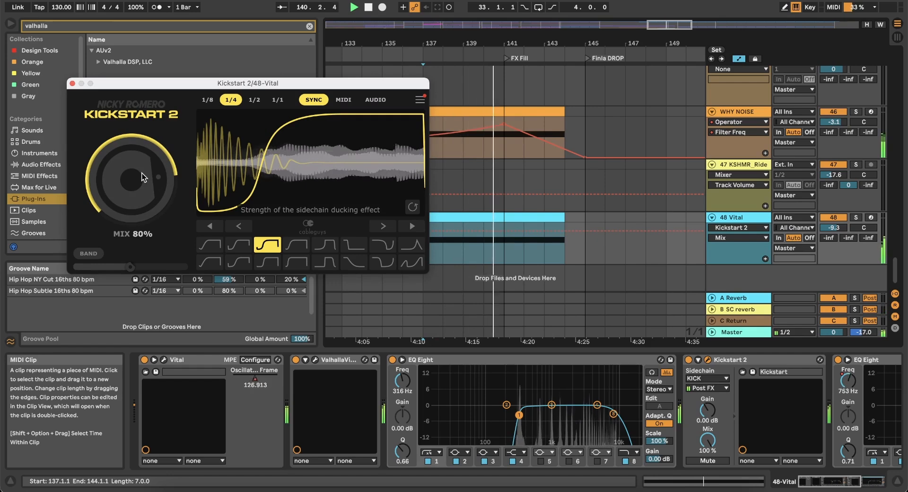
left_click(377, 101)
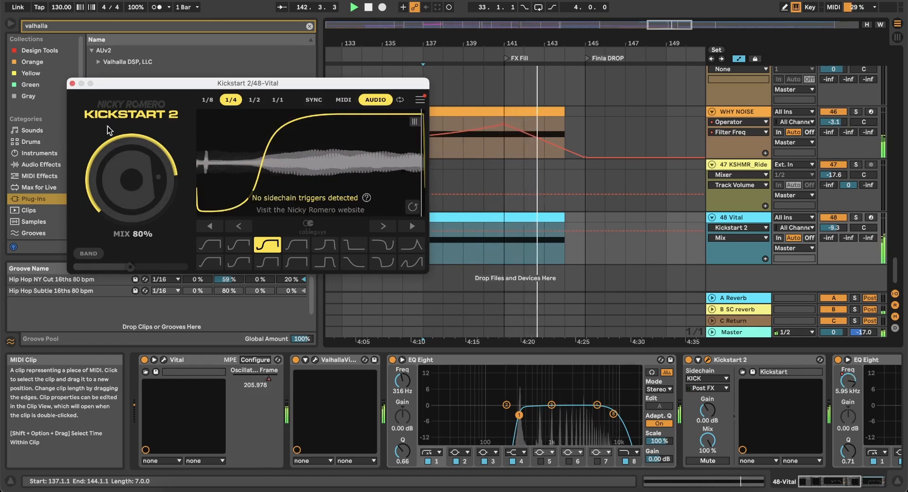
left_click(316, 103)
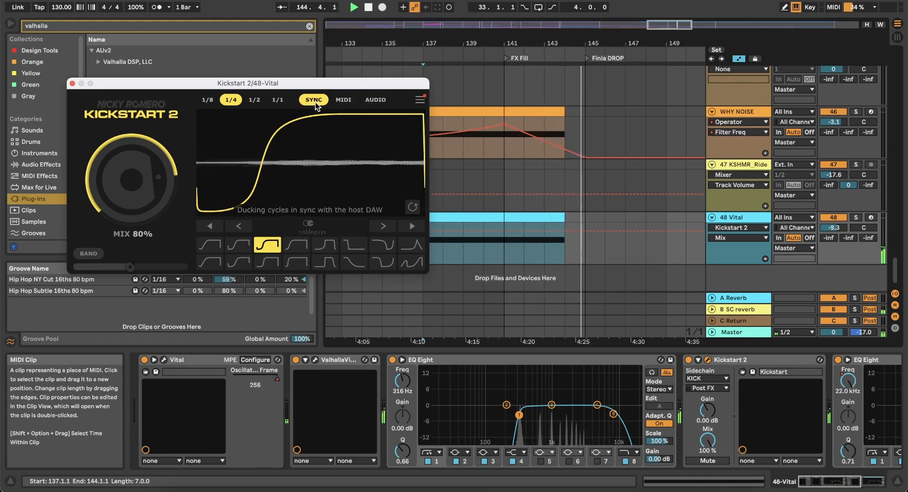
left_click(72, 84)
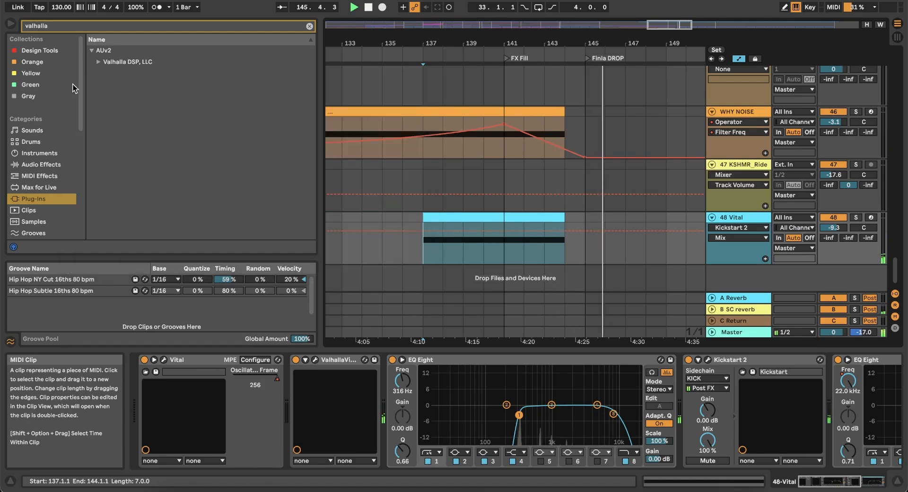
Delete the very short audio clip on the FX track just after the Finla DROP marker, near bar 145.4
scroll(606, 140, "up", 10)
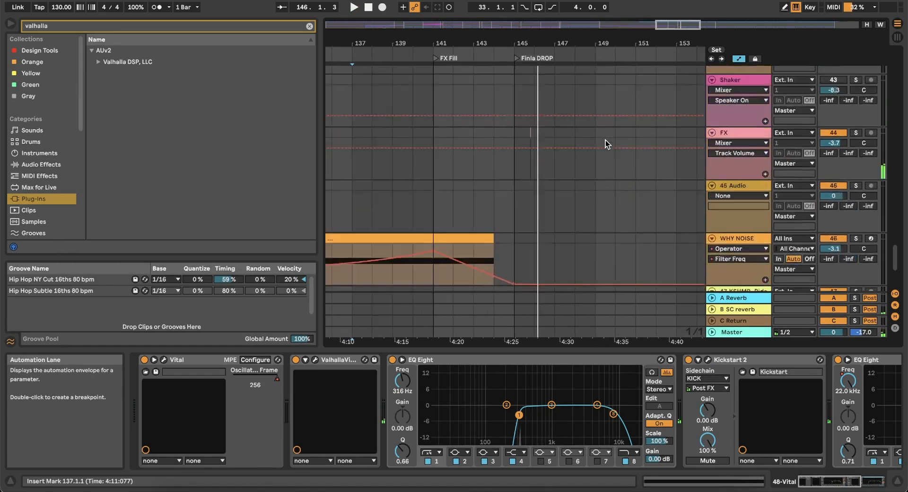
scroll(509, 262, "up", 5)
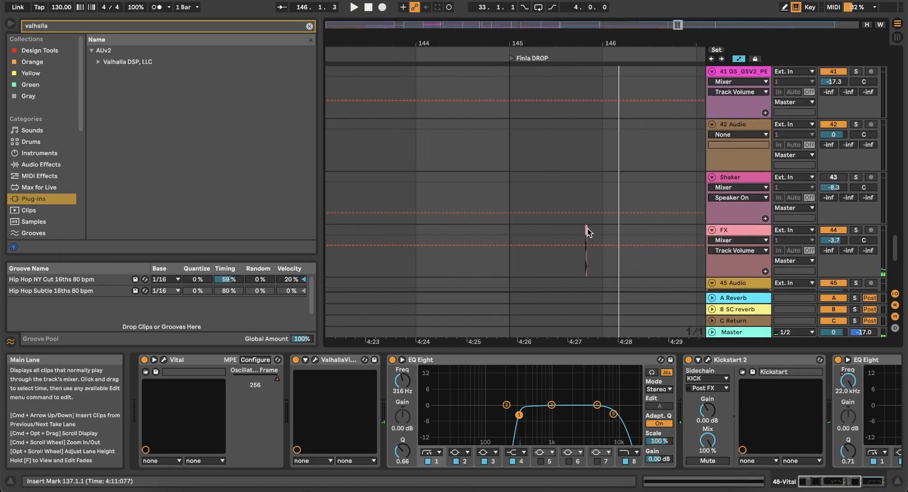
left_click(587, 230)
key("Delete")
scroll(585, 228, "down", 5)
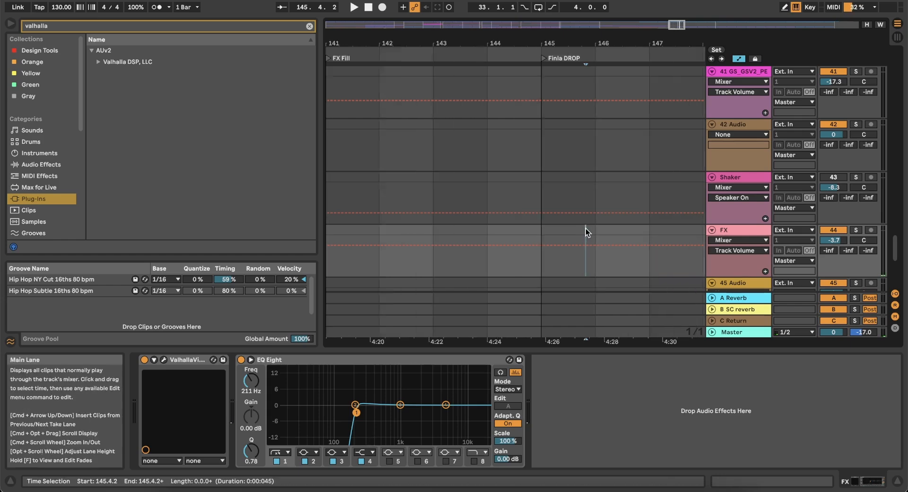
scroll(585, 228, "down", 5)
Play from the FX Fill marker at bar 141 and transpose Vital's oscillator 1 up 12 semitones
left_click(519, 204)
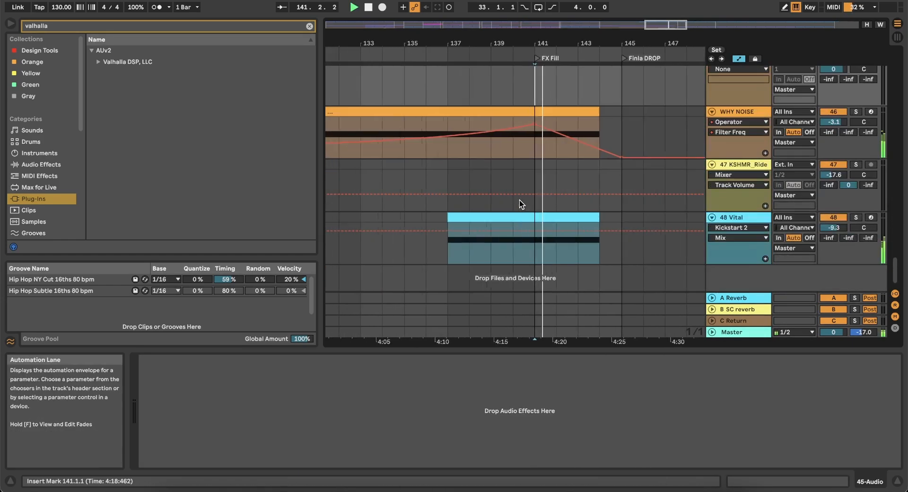
key("space")
scroll(519, 204, "down", 3)
left_click(764, 217)
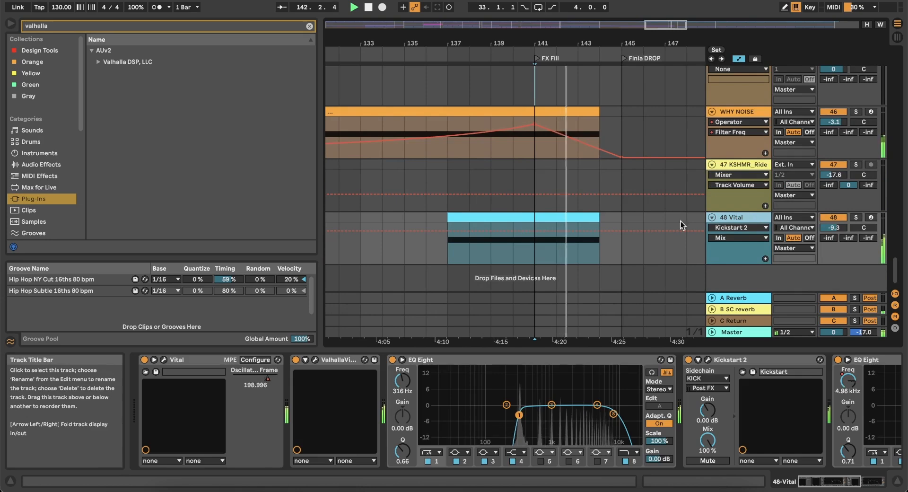
left_click(164, 360)
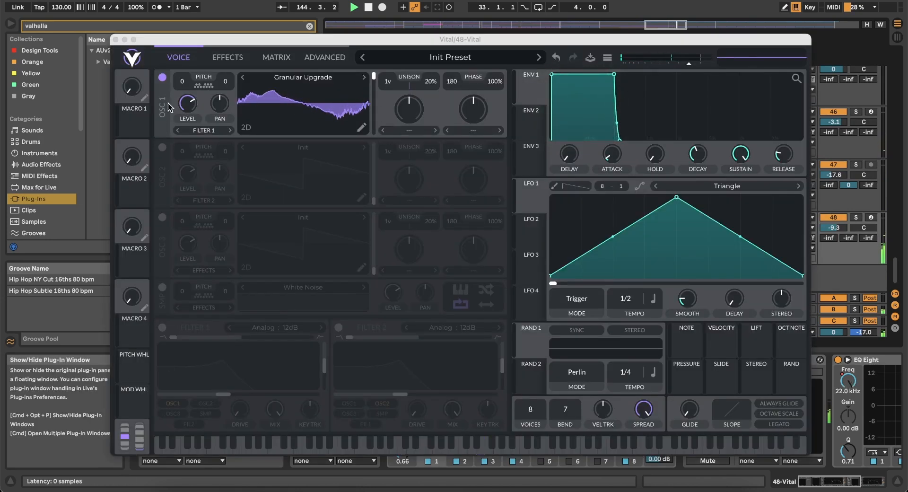
left_click_drag(179, 81, 182, 66)
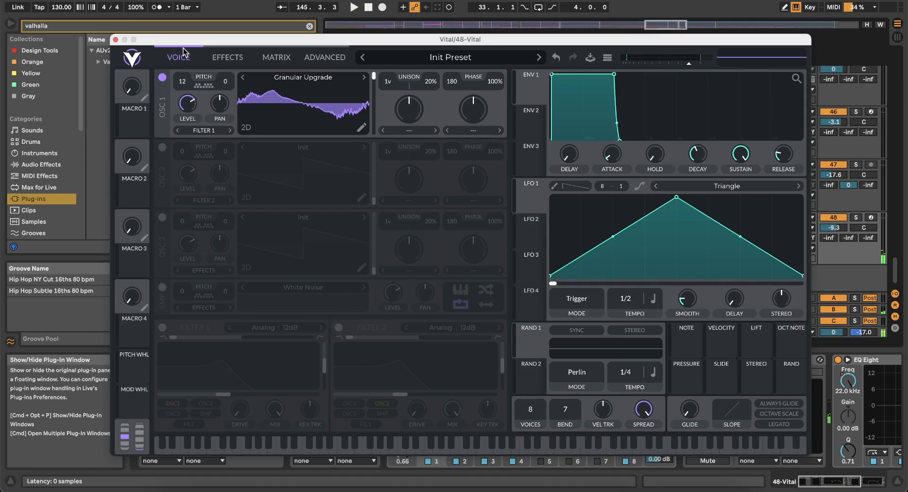
key("space")
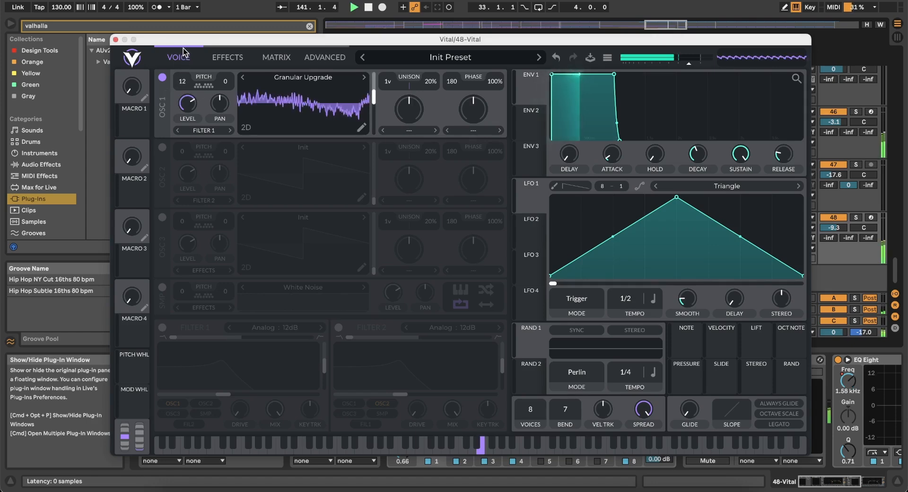
Enable the Chorus, Compressor and Distortion effects in Vital and try a different distortion drive
left_click(228, 58)
left_click(164, 88)
left_click(165, 128)
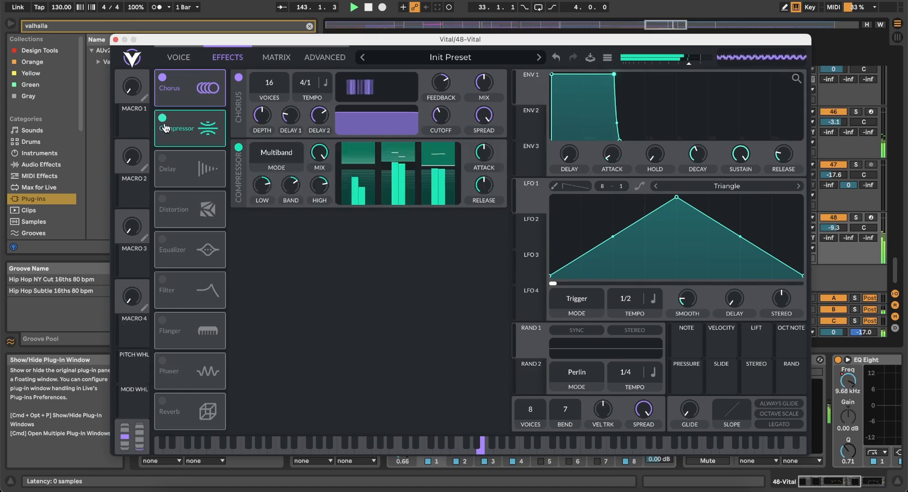
left_click(163, 199)
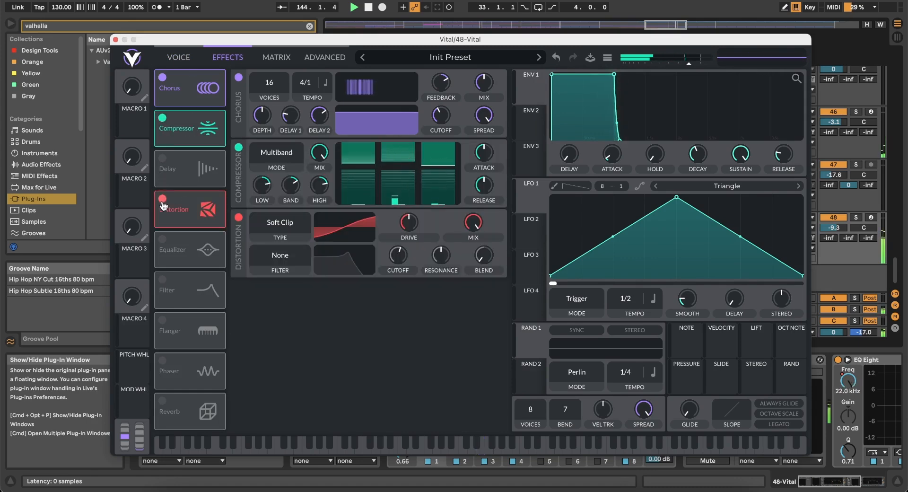
left_click_drag(415, 218, 406, 196)
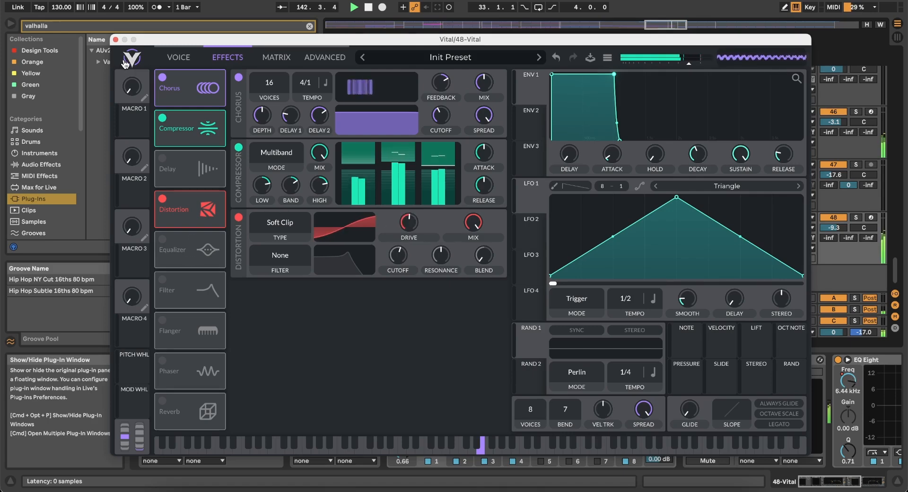
Enable Vital's oscillator 2, load the Creepy Solar wavetable from Glorkglunk and restart playback
left_click(159, 58)
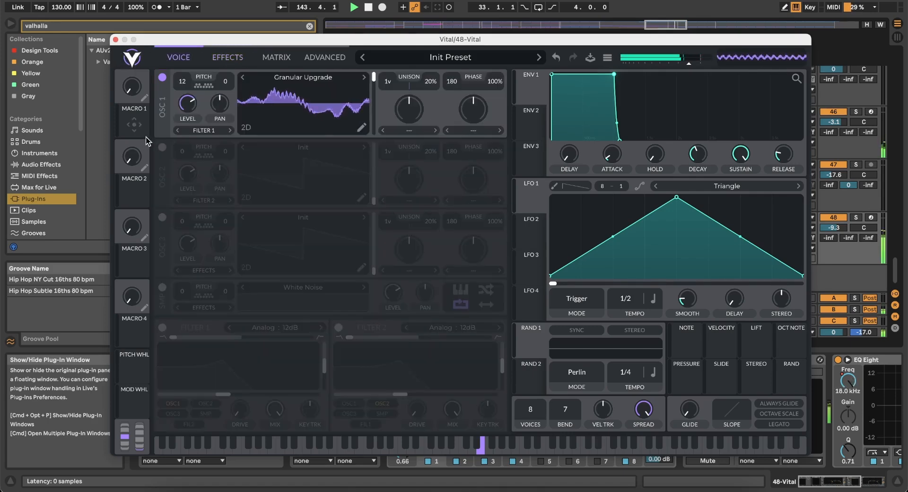
left_click(163, 147)
left_click(326, 147)
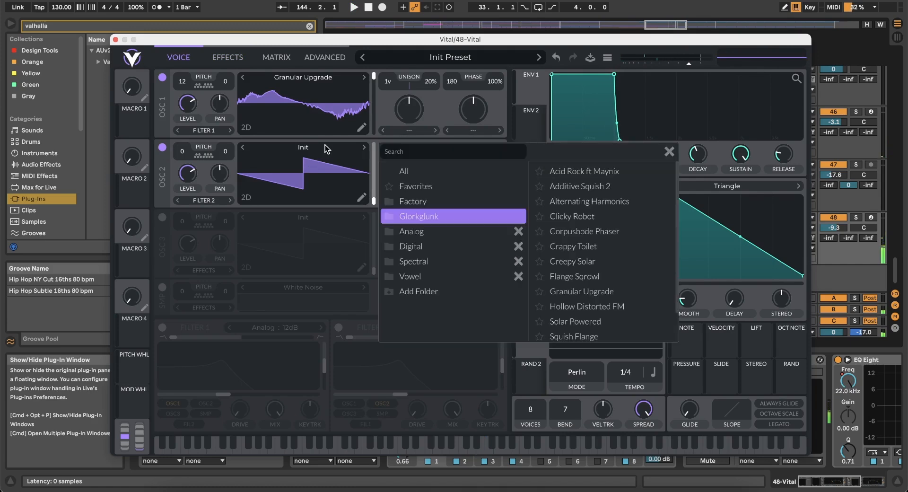
left_click(588, 257)
key("space")
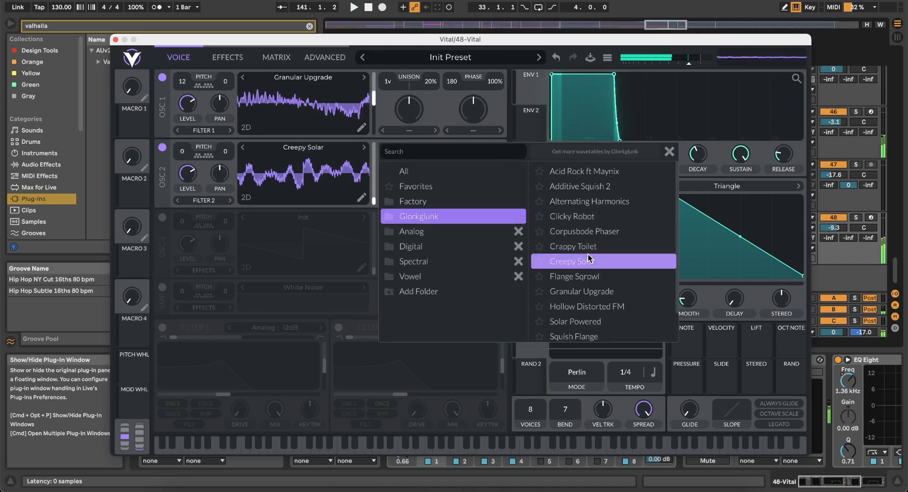
Raise oscillator 2's level and sweep its Creepy Solar wavetable position to about the middle while auditioning the riser
left_click(364, 199)
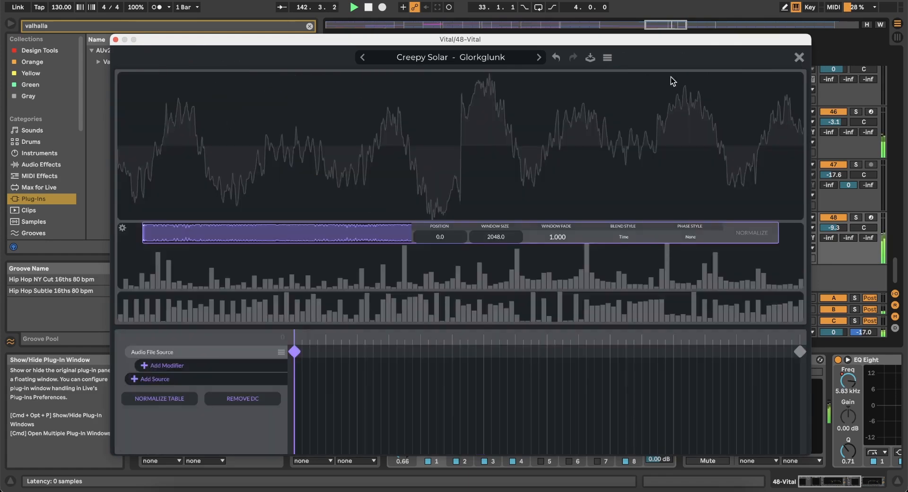
left_click(798, 58)
left_click_drag(373, 200, 370, 148)
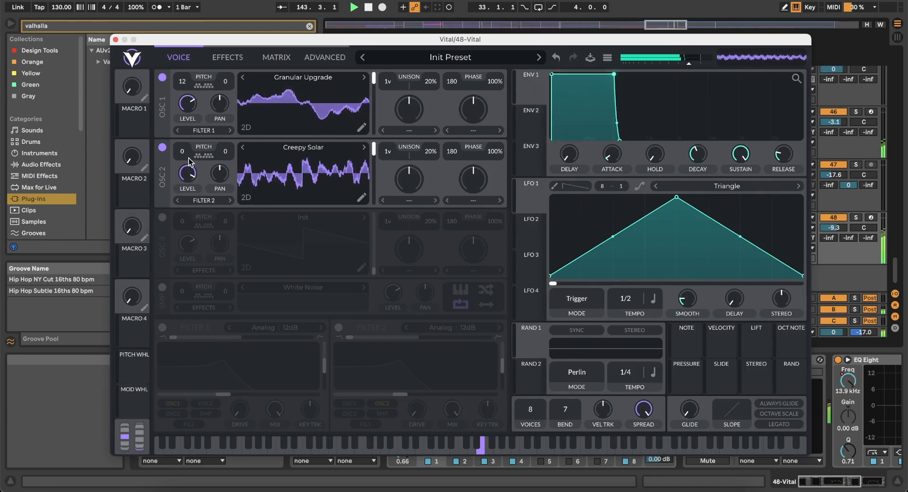
left_click_drag(373, 148, 373, 174)
key("space")
key("space")
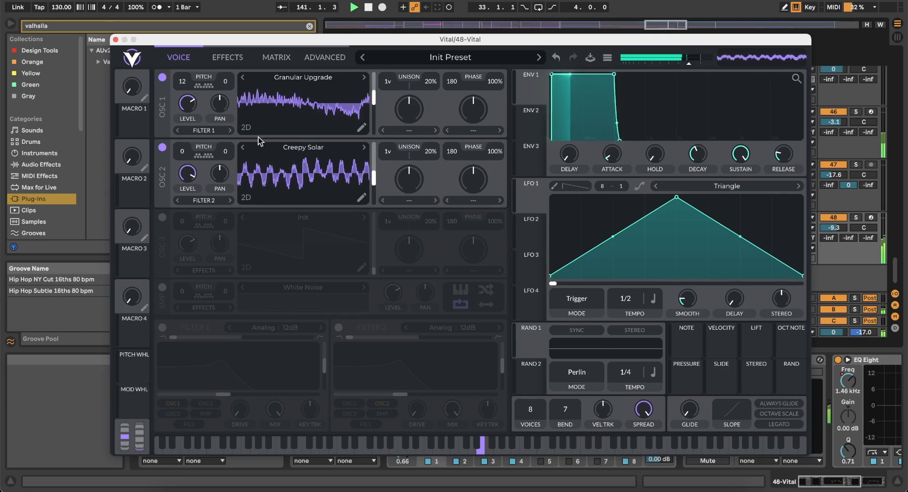
Switch oscillator 2 to the Flange Sqrowl wavetable and adjust its frame with oscillator 1 temporarily turned off
left_click(162, 77)
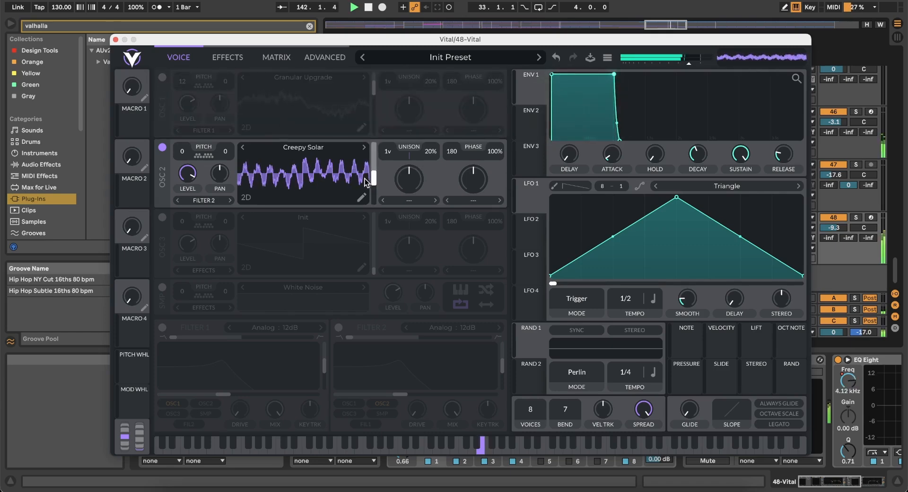
left_click(363, 148)
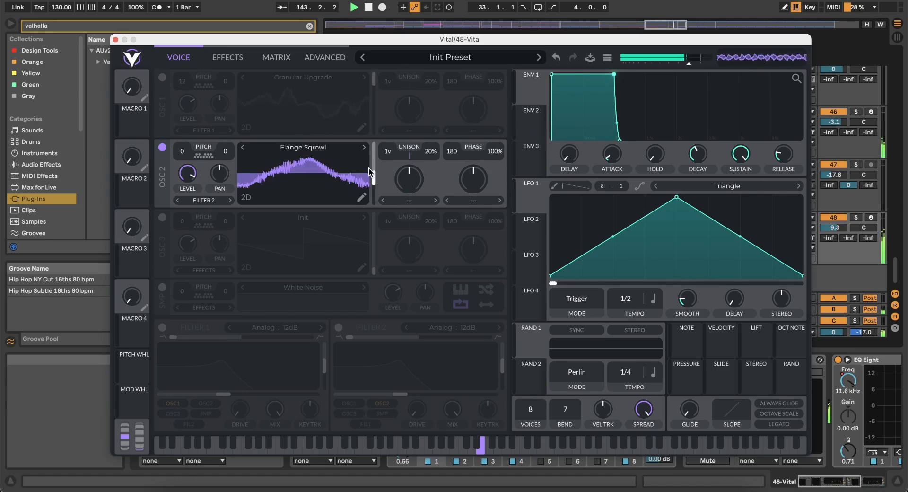
mouse_move(373, 174)
left_mouse_down()
mouse_move(370, 153)
mouse_move(371, 175)
left_mouse_up()
left_click(163, 77)
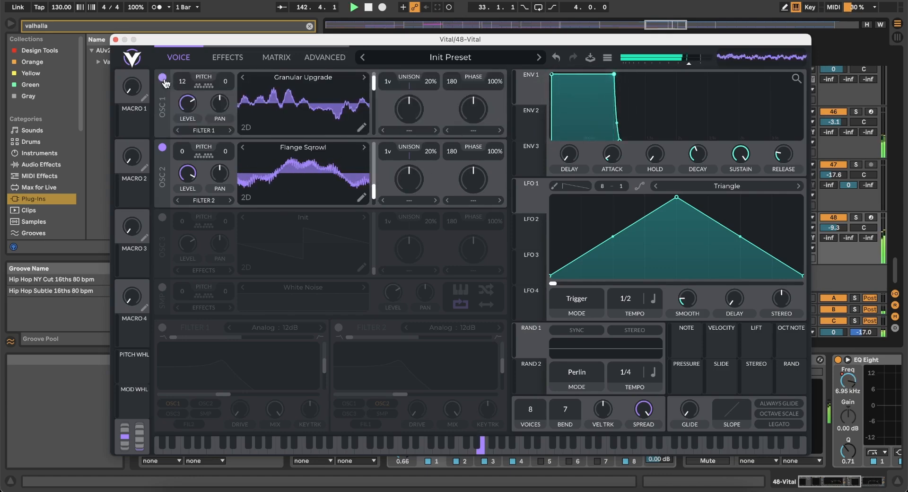
Pan oscillator 1 left and oscillator 2 right, set oscillator 2's wavetable frame to about 57.6 and close Vital
left_click_drag(373, 192, 372, 179)
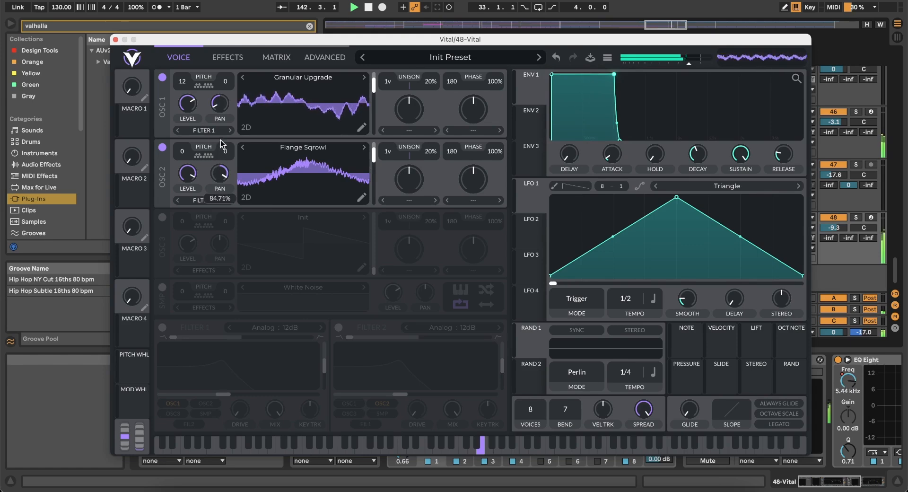
left_click_drag(374, 156, 371, 194)
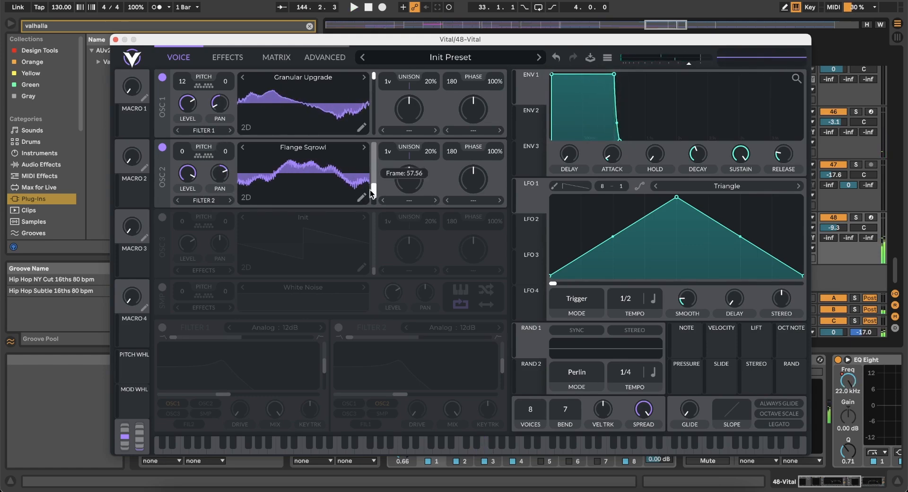
left_click(115, 40)
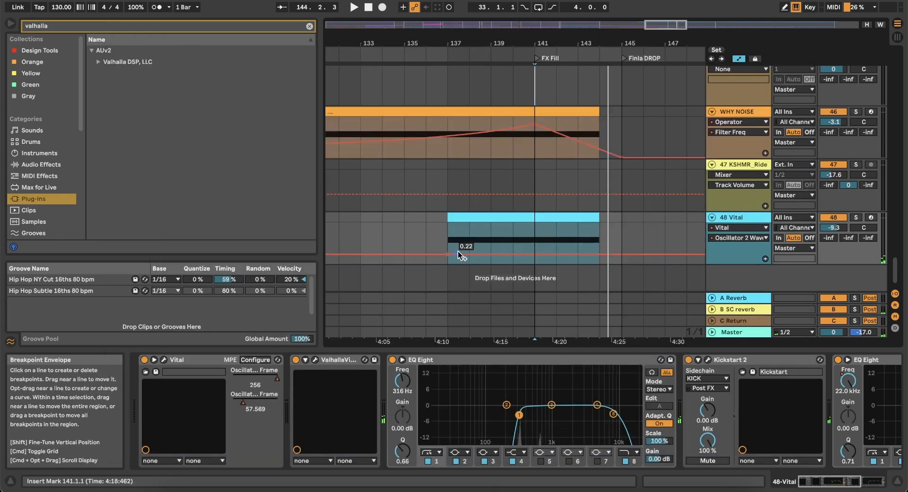
Automate oscillator 2's wave frame rising from bar 137 to 256 at the clip's end, and track panning to 50R, hard left, then 31R
left_click_drag(483, 254, 599, 222)
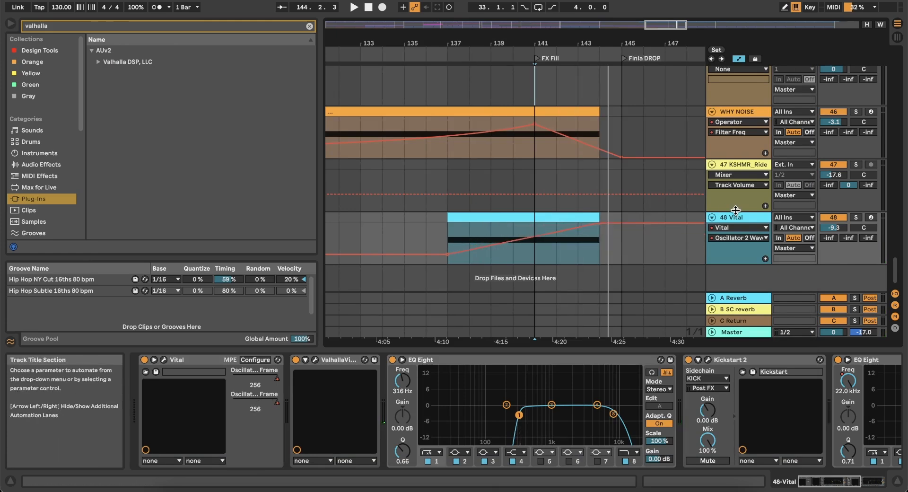
left_click(859, 229)
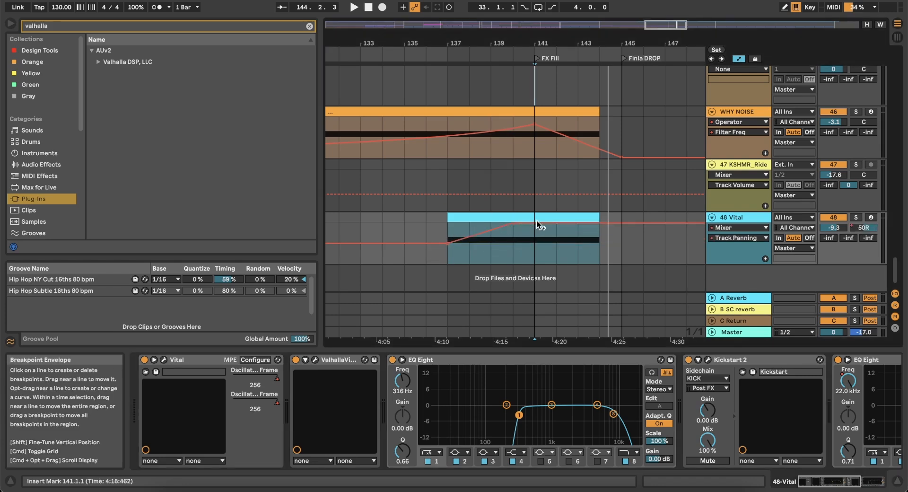
left_click_drag(597, 259, 597, 228)
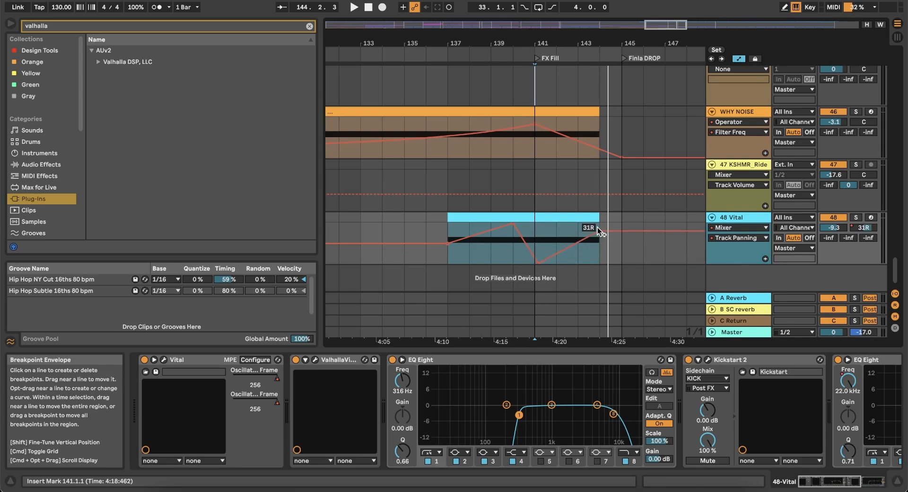
Play the riser from bar 137, soloing the Vital track briefly to check the new automation before unsoloing it
left_click(448, 257)
key("space")
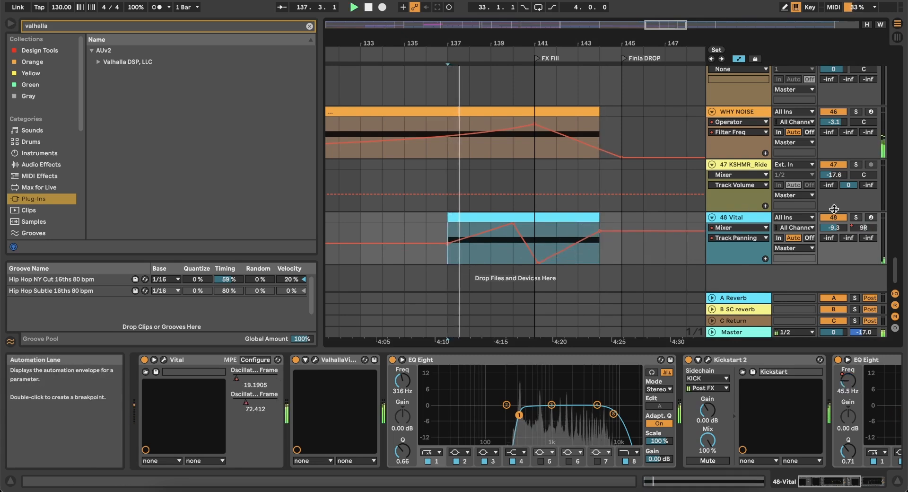
left_click(856, 217)
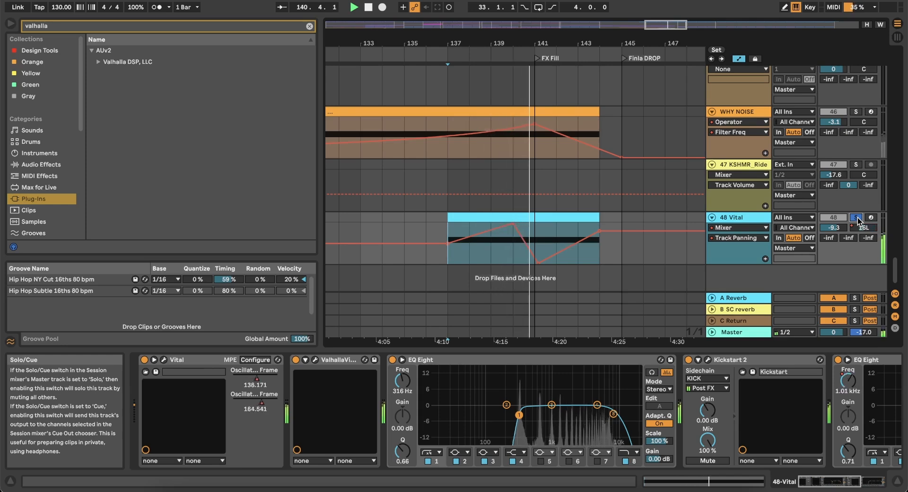
left_click(856, 217)
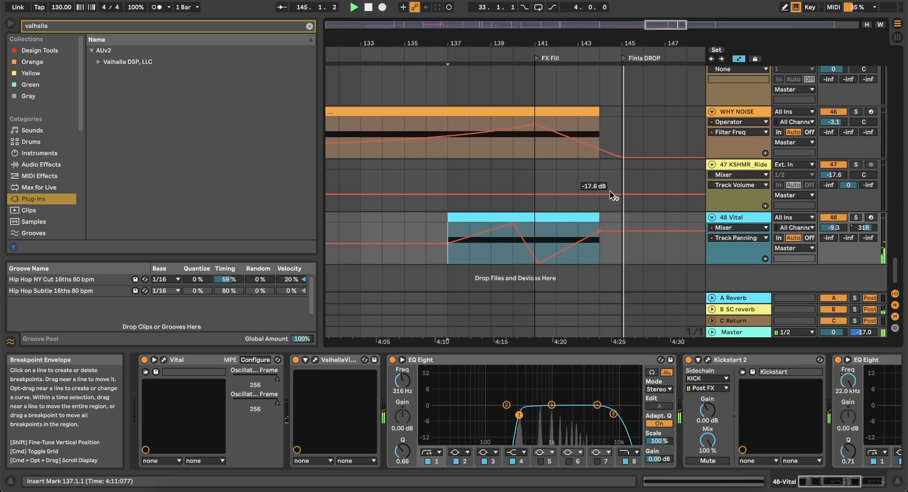
Stop playback, then collect all external files and save the Live Set
scroll(487, 189, "down", 10)
left_click(436, 175)
key("space")
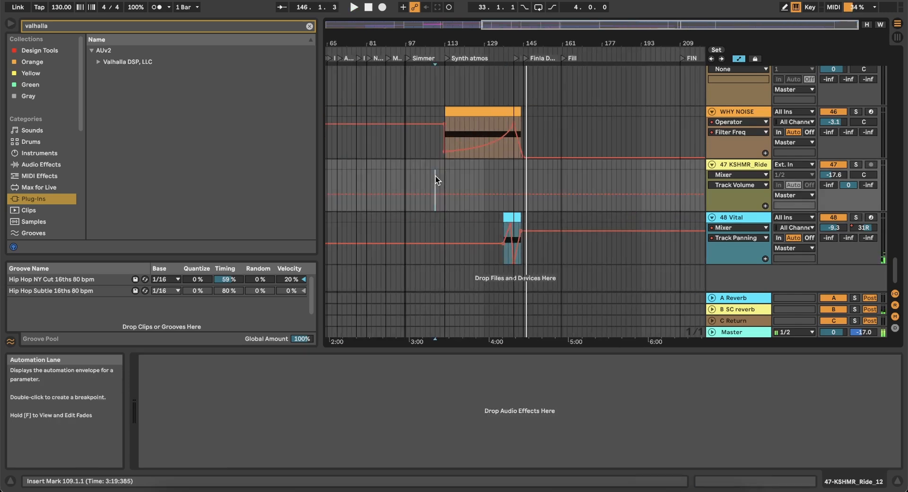
left_click(60, 0)
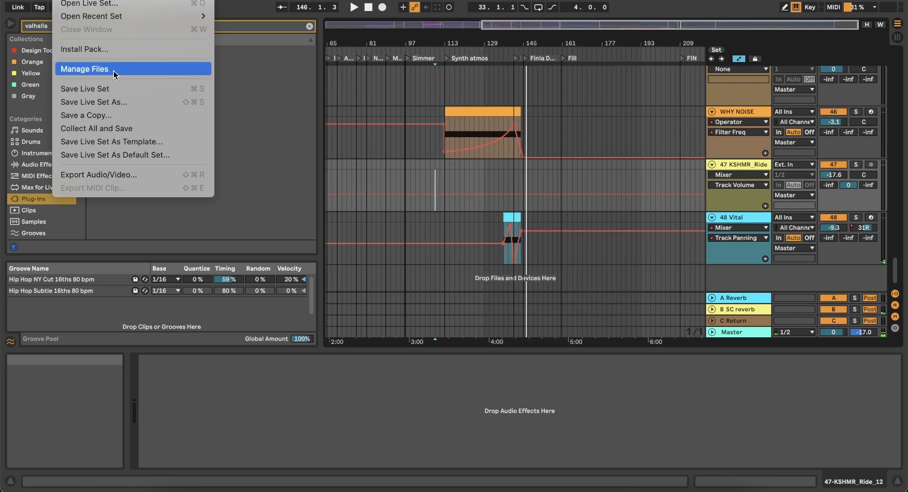
left_click(102, 128)
left_click(537, 290)
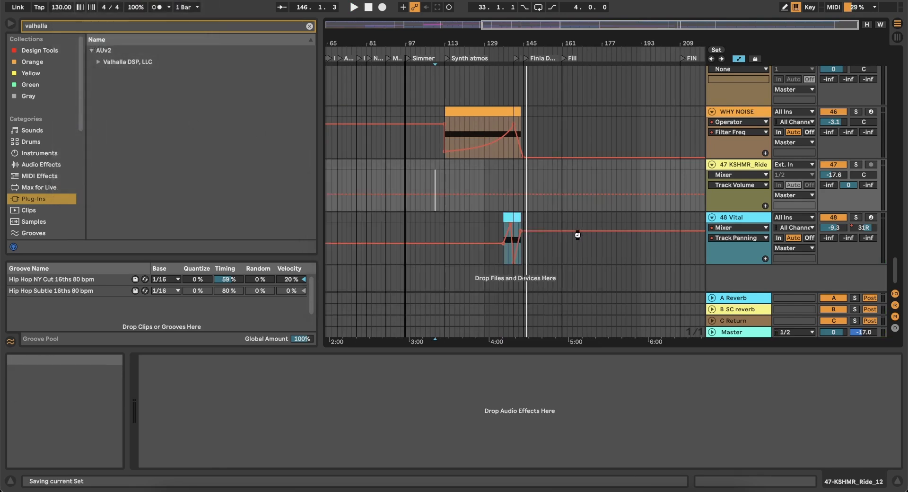
Survey the arrangement around the Simmer, Synth atmos and final drop sections, from the riser tracks up to the kick and basses
scroll(468, 189, "left", 3)
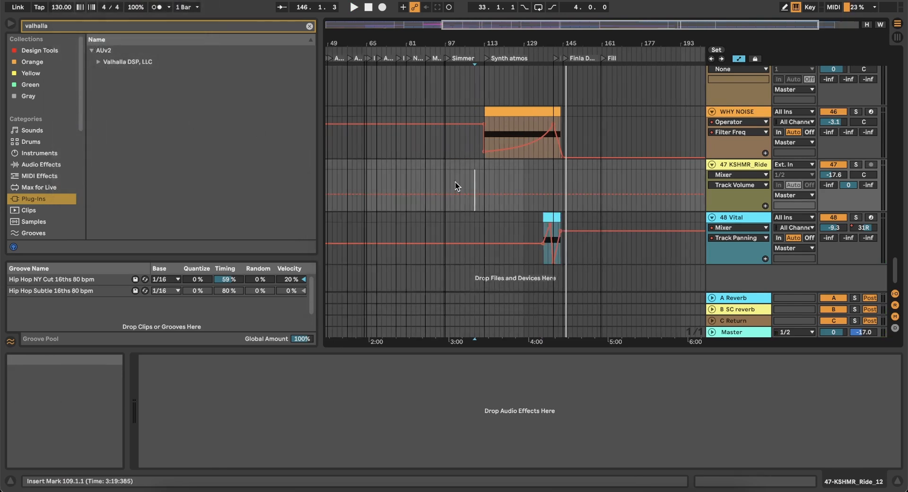
left_click_drag(445, 180, 599, 161)
left_click(620, 172)
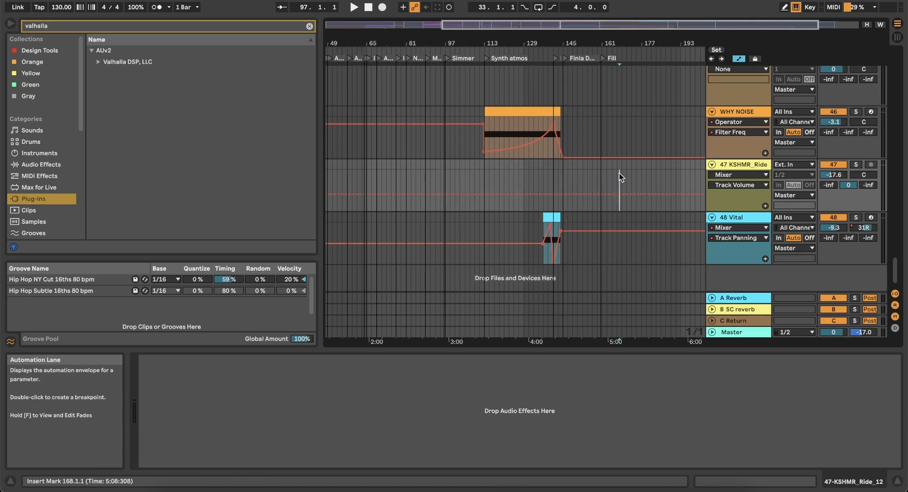
scroll(582, 169, "up", 5)
scroll(582, 168, "down", 4)
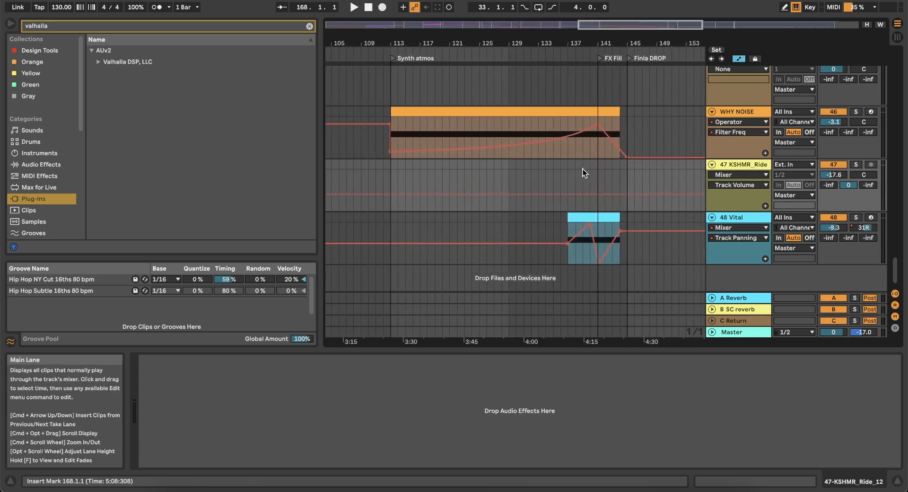
left_click(451, 186)
scroll(451, 186, "up", 15)
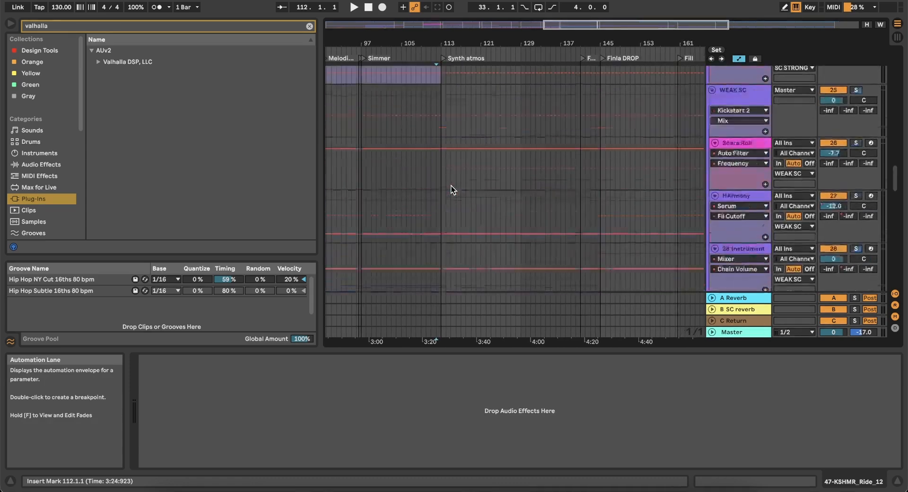
scroll(451, 186, "down", 8)
scroll(451, 186, "left", 2)
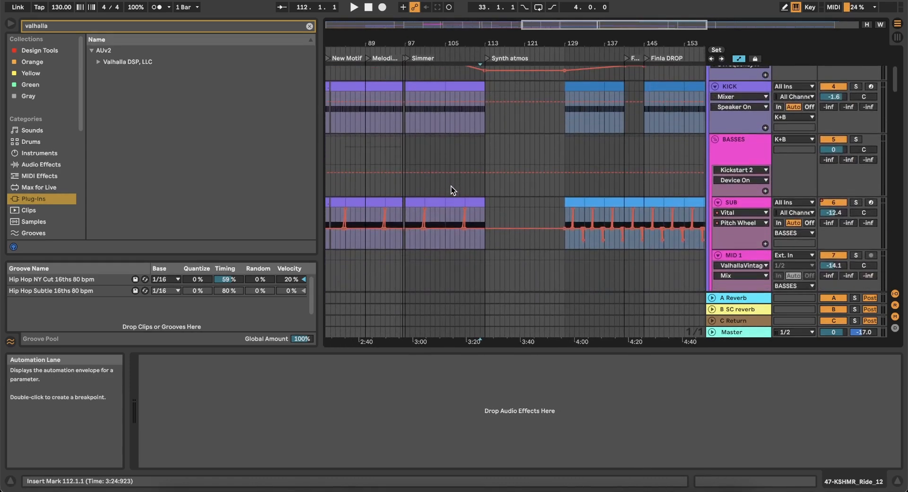
Set the arrangement grid to 4 bars and mark bars 89 to 129 on the BASSES group
left_click(391, 159)
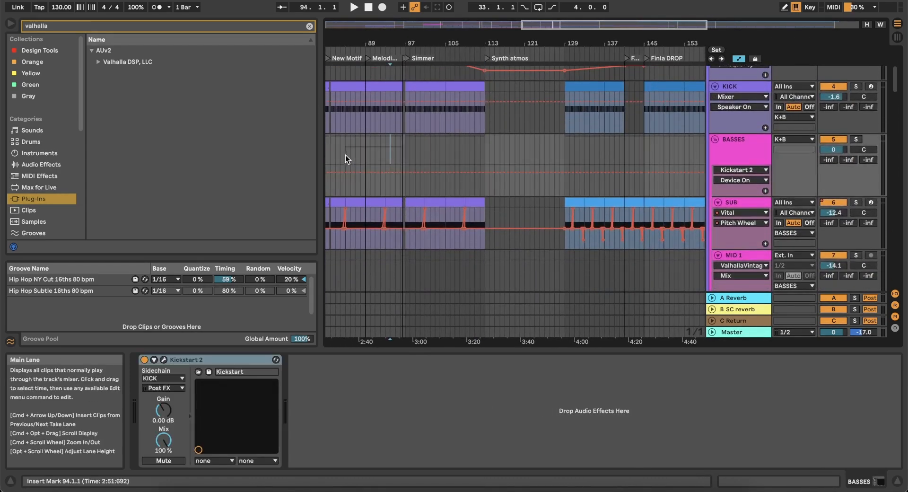
scroll(348, 154, "left", 2)
left_click(387, 151)
right_click(387, 151)
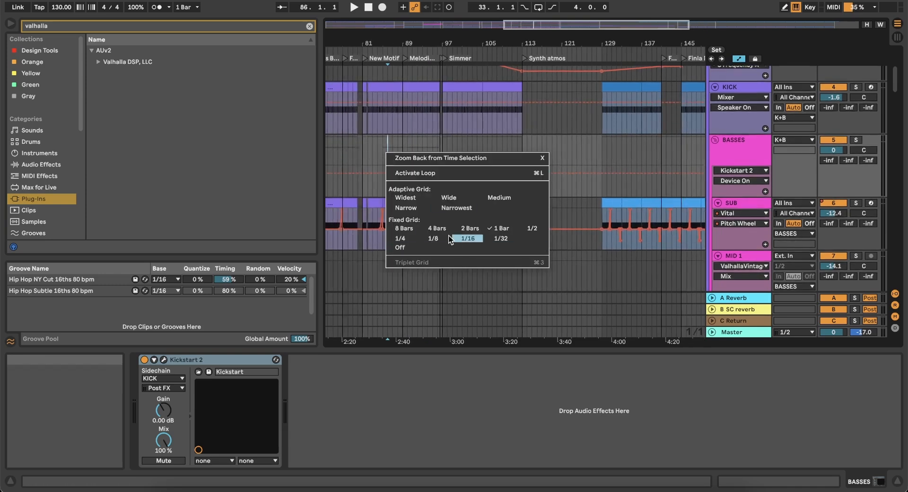
left_click(439, 228)
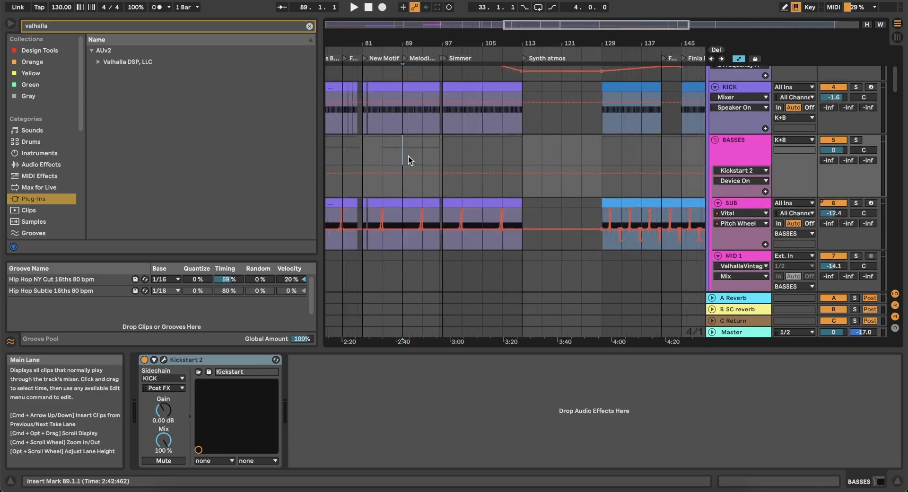
left_click_drag(402, 155, 600, 146)
Examine the tracks from the basses down to Aytmos 1 for gaps and for earlier material to reuse
scroll(458, 167, "up", 1)
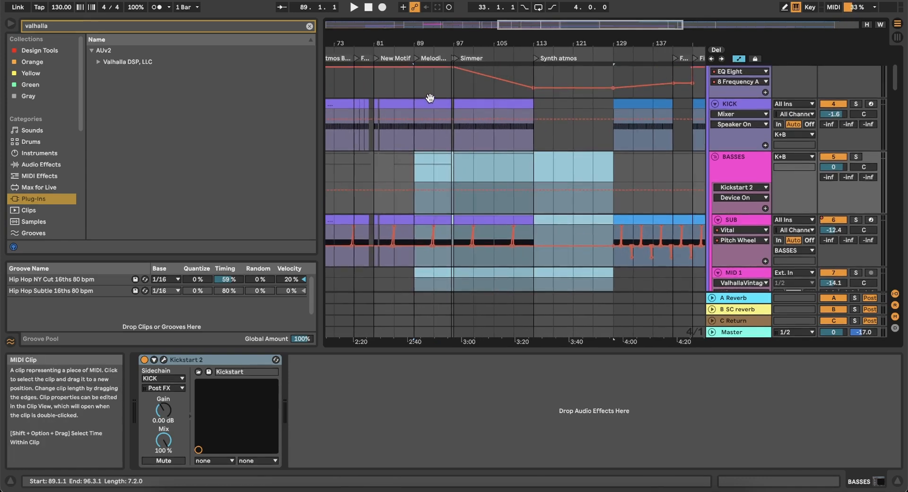
scroll(429, 97, "up", 5)
scroll(430, 97, "down", 3)
scroll(448, 121, "down", 2)
scroll(448, 124, "down", 3)
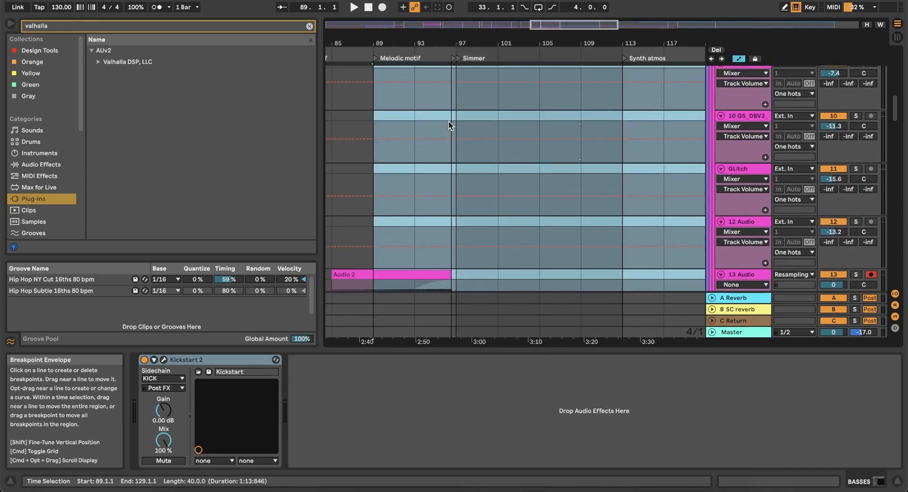
scroll(448, 124, "down", 5)
scroll(447, 121, "down", 10)
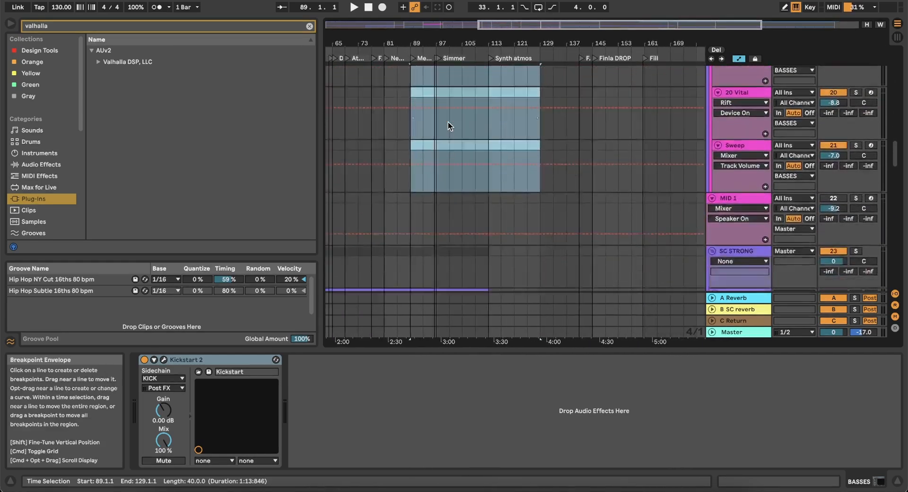
scroll(447, 121, "left", 3)
scroll(448, 122, "down", 3)
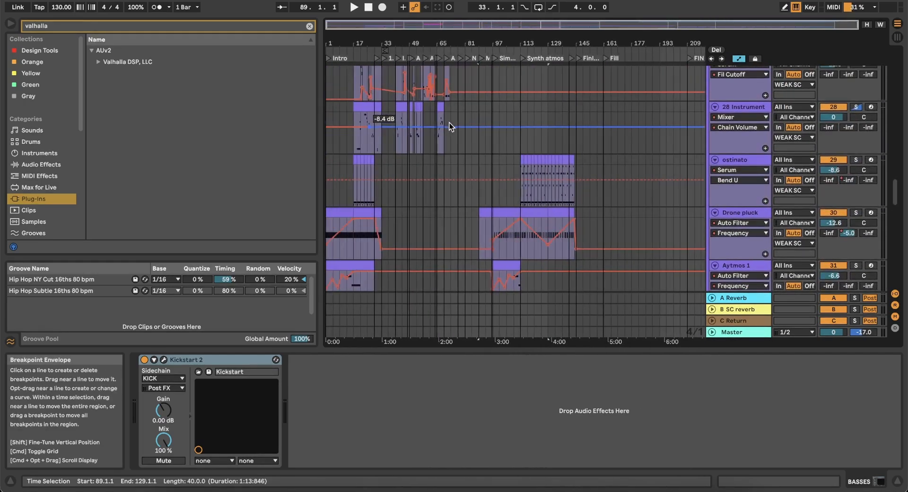
scroll(498, 186, "up", 4)
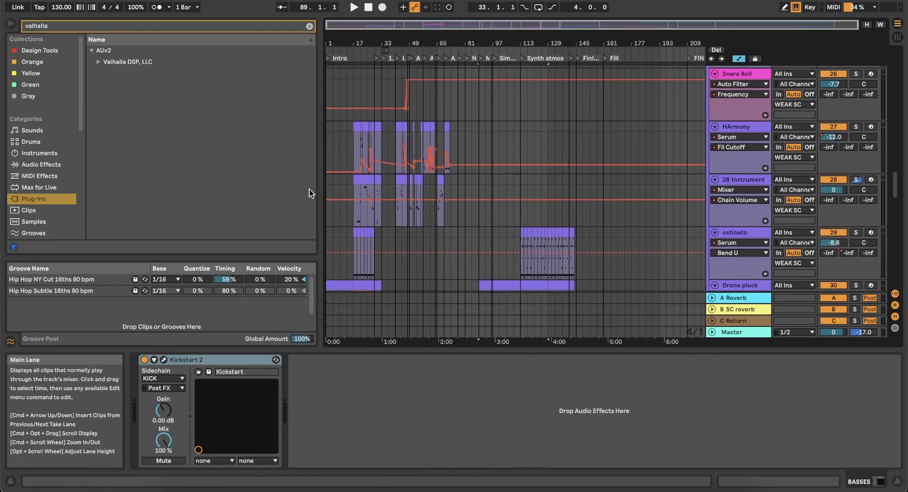
scroll(360, 144, "up", 4)
scroll(361, 145, "up", 3)
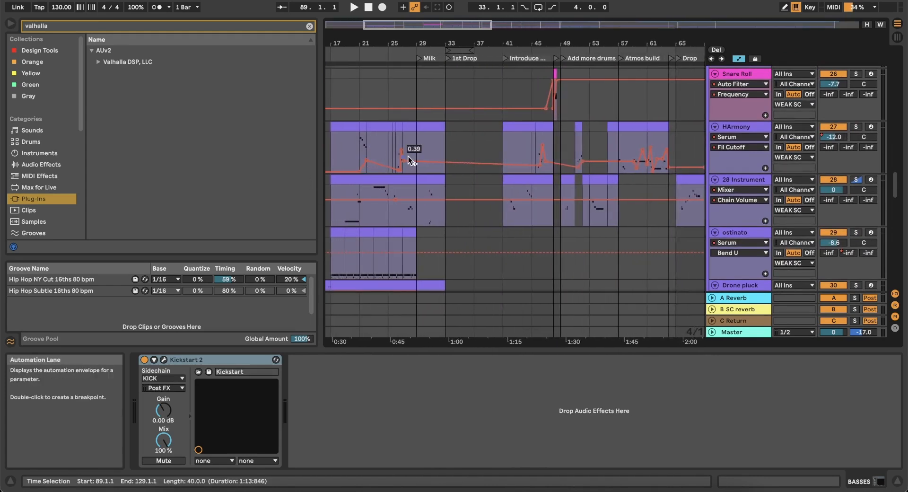
Paste a copy of the HArmony track's one-bar clip from bar 21 at bar 80, using a 1/8 grid
left_click(362, 128)
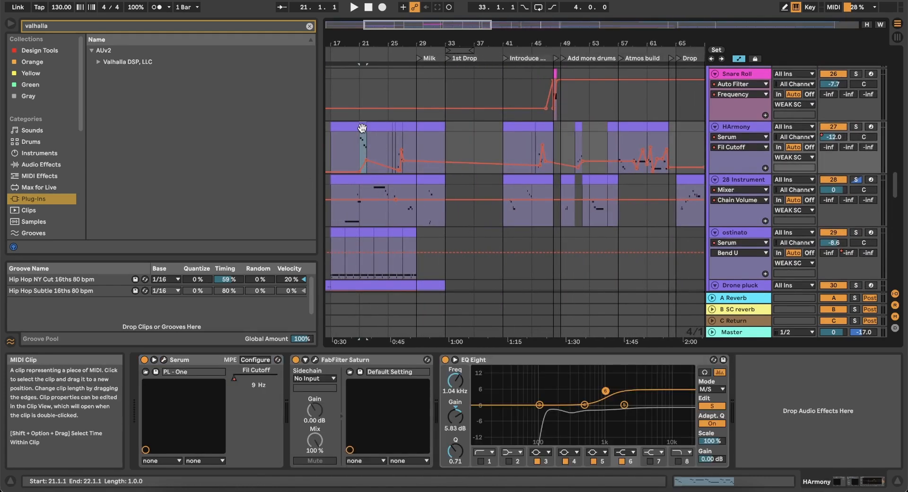
scroll(362, 129, "right", 10)
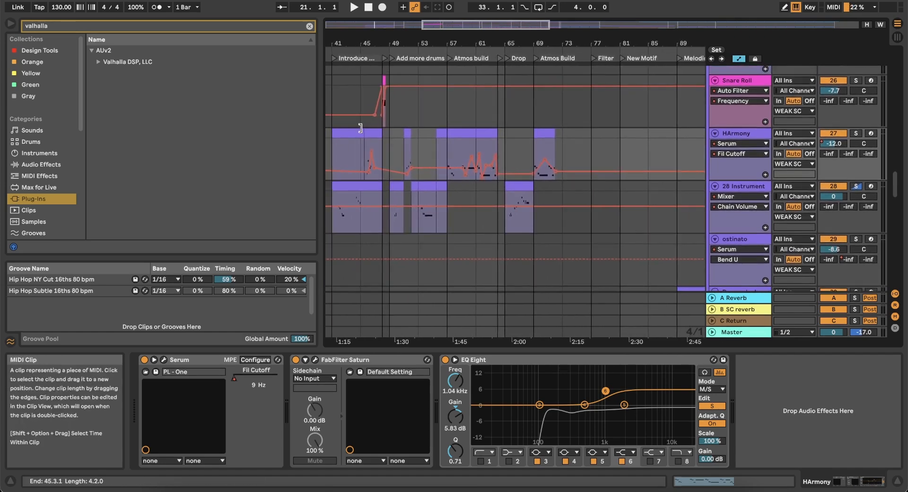
scroll(517, 152, "up", 3)
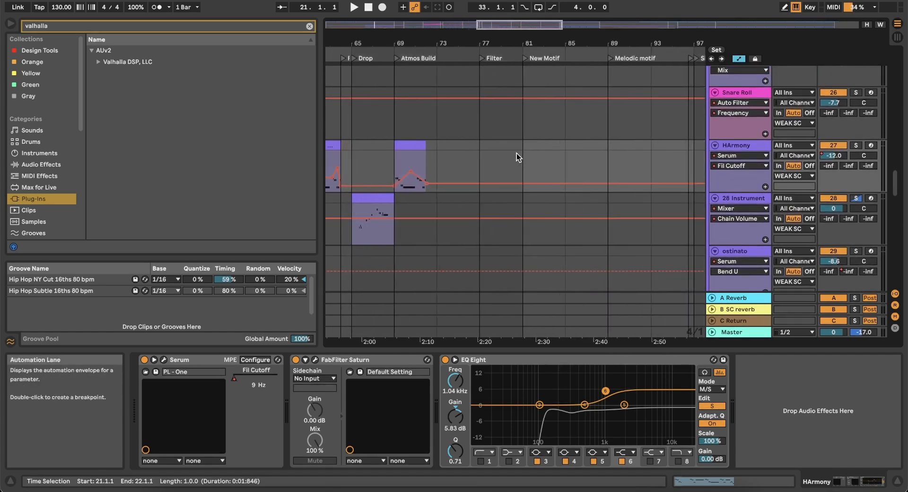
left_click(517, 153)
right_click(517, 153)
left_click(566, 285)
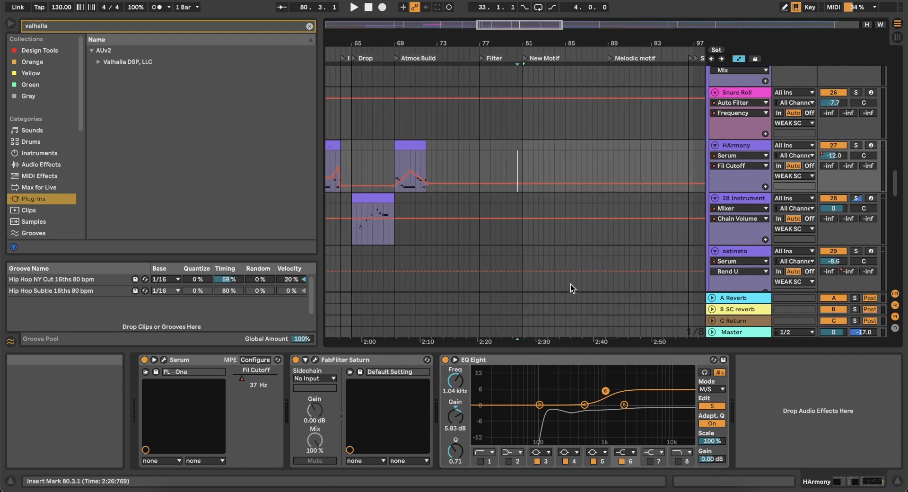
scroll(527, 151, "up", 4)
scroll(495, 151, "up", 3)
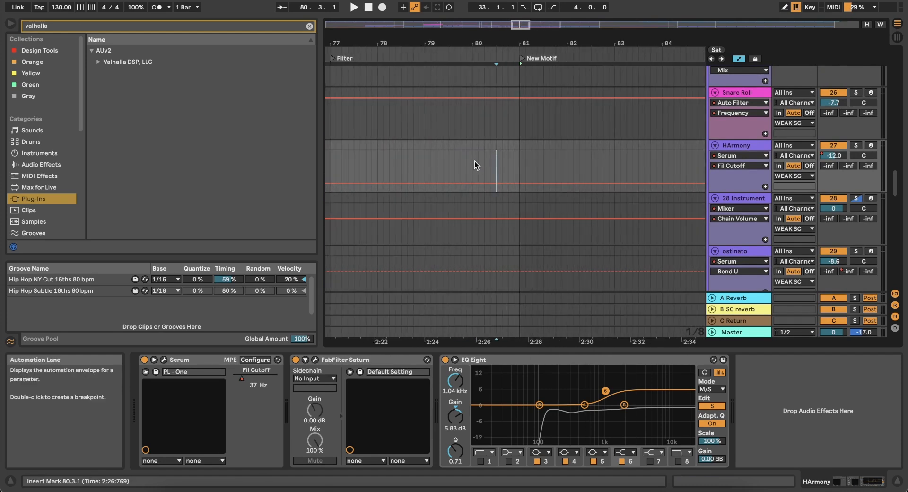
left_click(472, 162)
key("super+v")
scroll(472, 163, "down", 3)
scroll(476, 159, "down", 1)
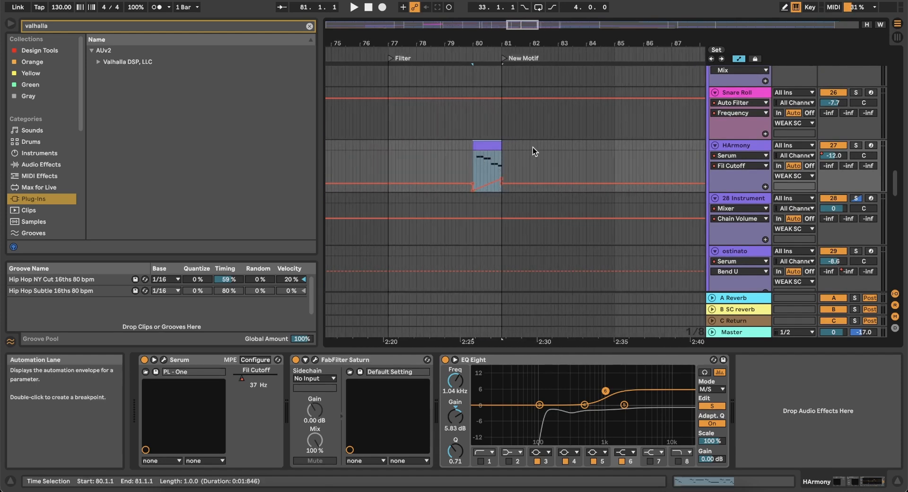
Set the grid to 2 bars and consolidate the HArmony track from bar 80 to bar 85 into one clip
left_click(548, 146)
right_click(547, 146)
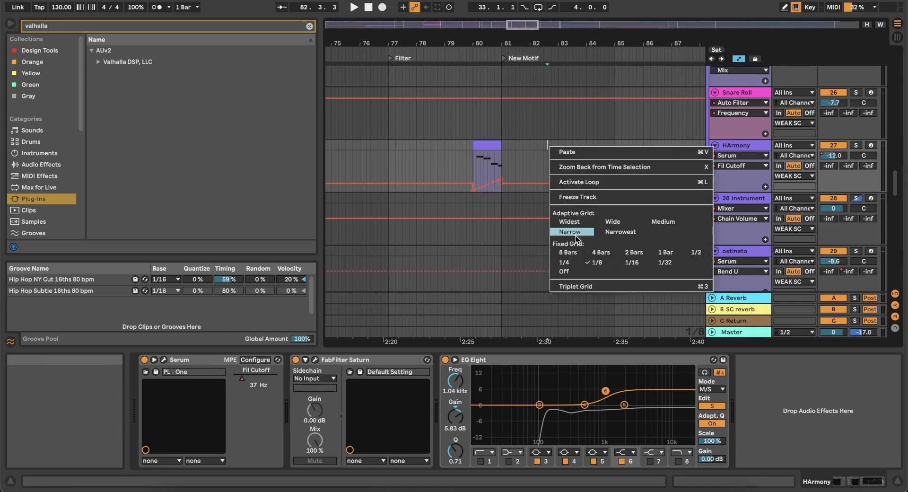
left_click(627, 252)
left_click(483, 147)
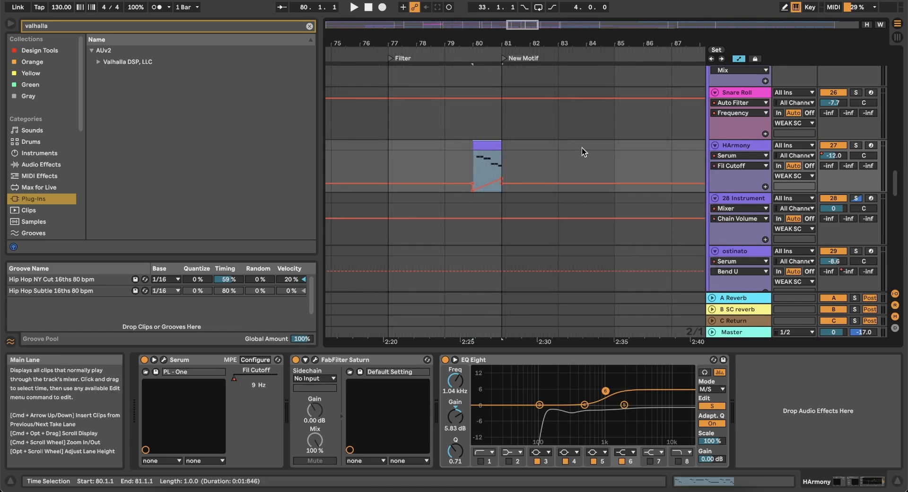
left_click(619, 147, "shift")
key("super+j")
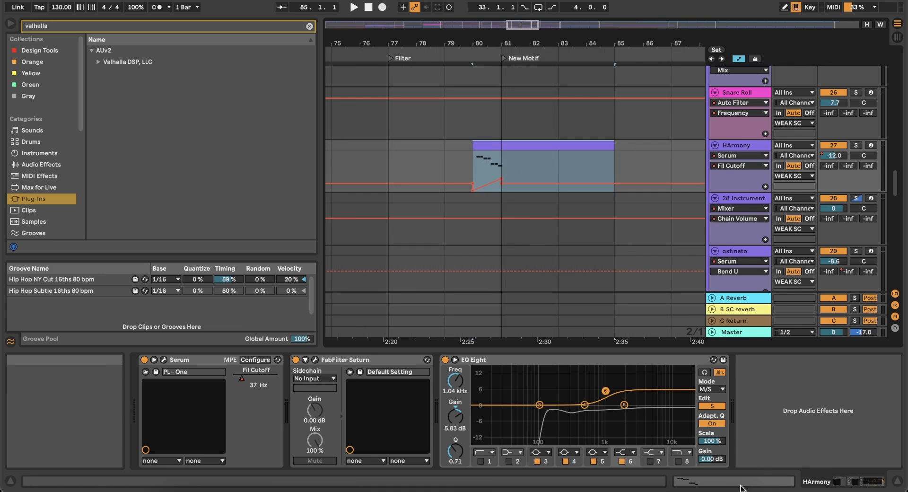
Delete all notes from the consolidated HArmony clip and lower its Fil Cutoff automation point at bar 81
left_click(701, 484)
left_click_drag(492, 417, 268, 275)
key("Delete")
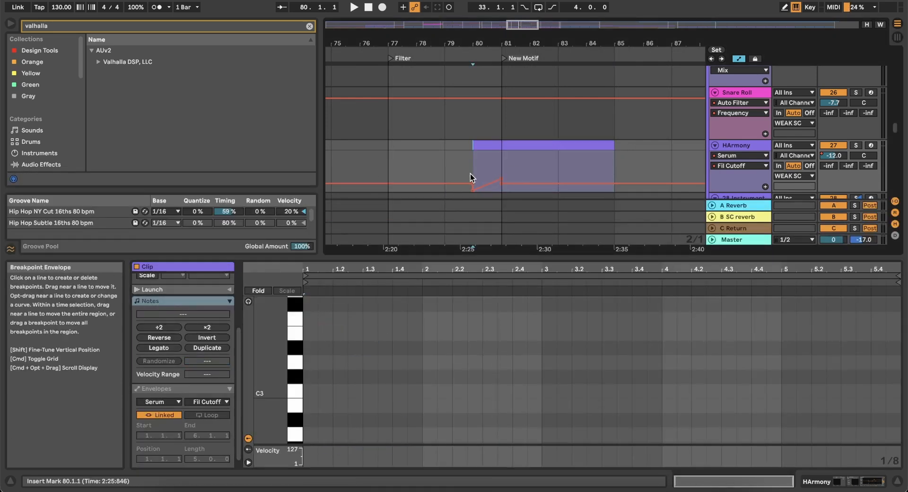
left_click_drag(499, 178, 499, 178)
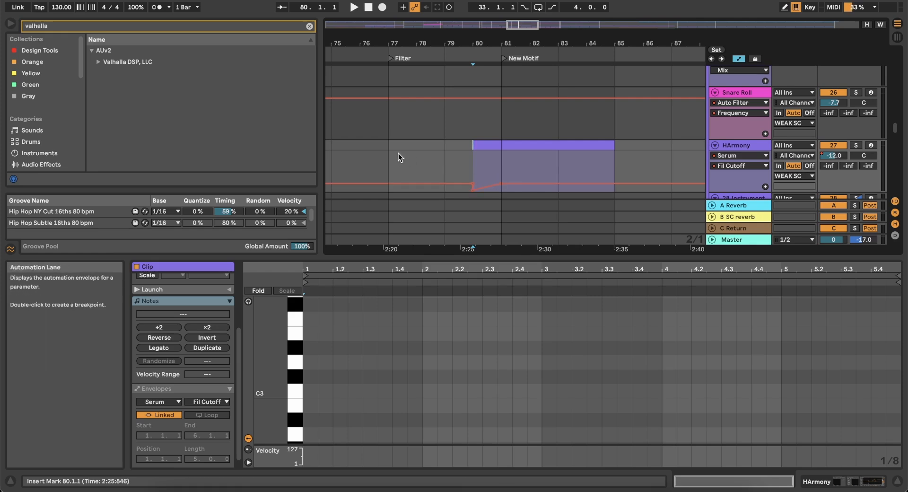
Play the lead-in to New Motif from bars 77 and 79 and listen for where the new HArmony part enters
left_click(398, 153)
key("space")
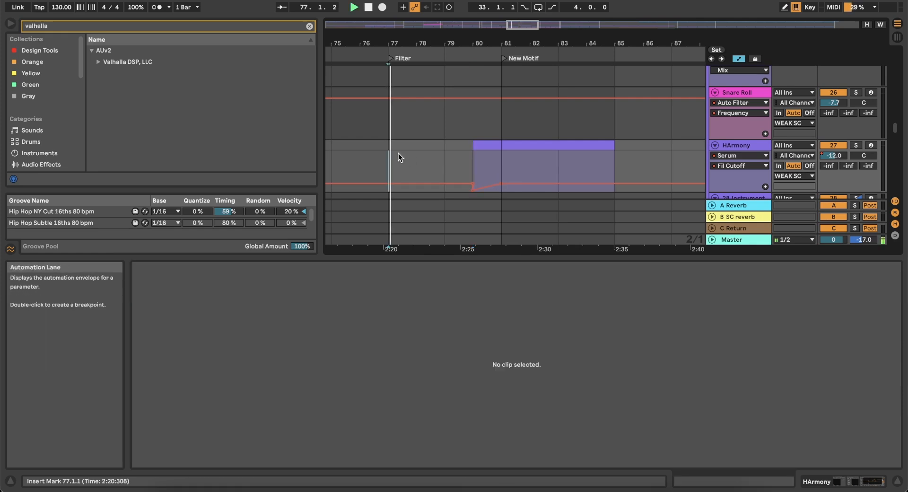
left_click(447, 155)
key("space")
key("space")
scroll(501, 157, "up", 2)
scroll(501, 157, "down", 3)
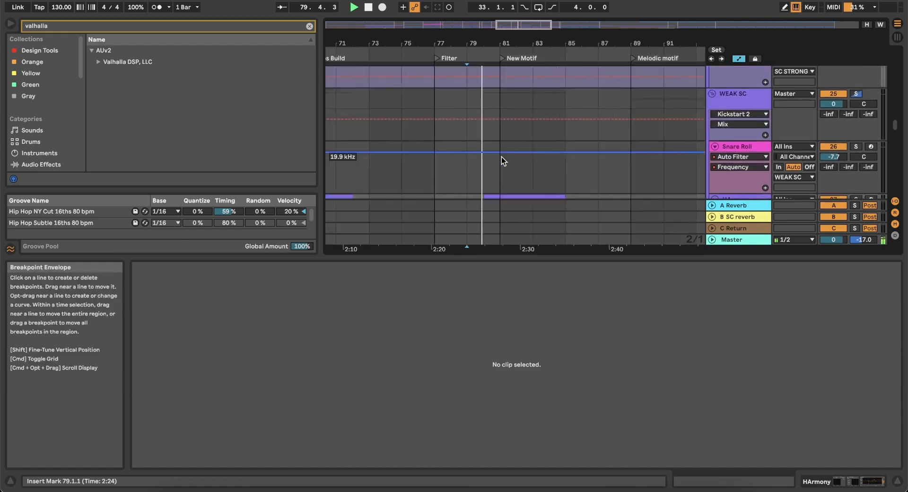
scroll(501, 157, "down", 3)
key("space")
scroll(501, 157, "up", 5)
scroll(501, 157, "down", 5)
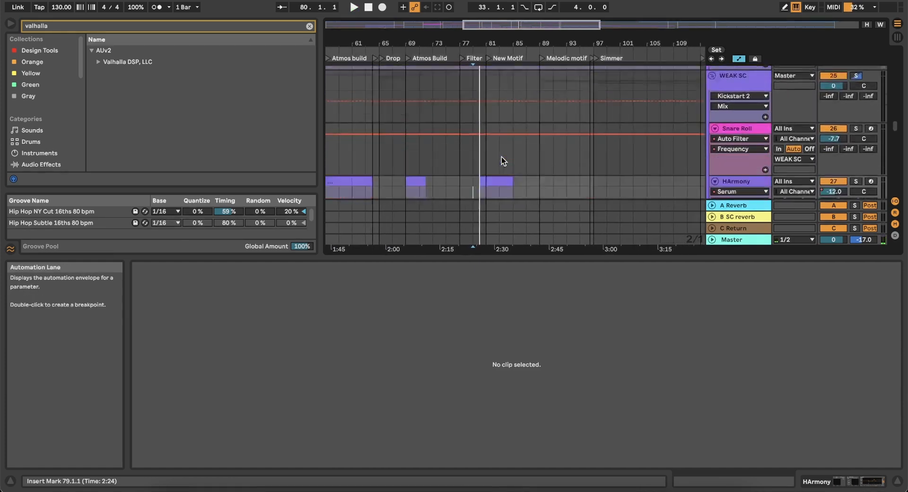
scroll(501, 156, "down", 2)
key("space")
scroll(471, 150, "up", 4)
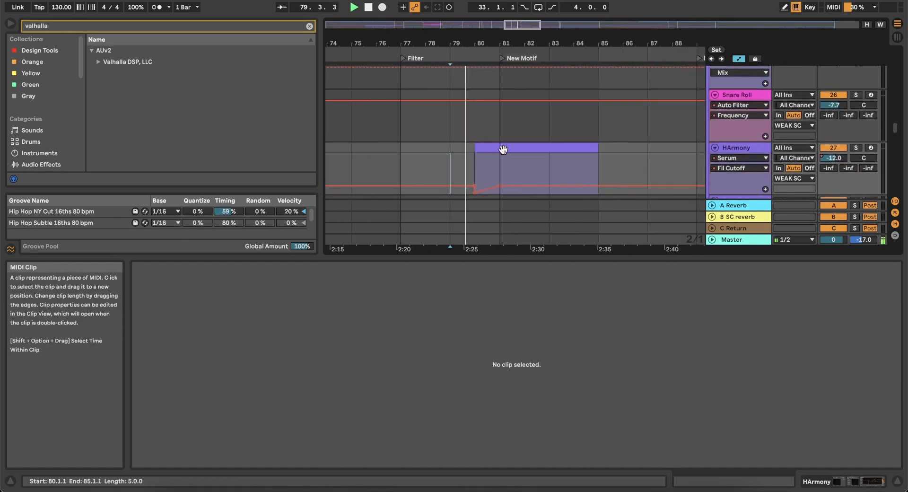
Add a 1/8 note at the start of the empty HArmony clip at bar 80 and transpose it down to A2
left_click(503, 150)
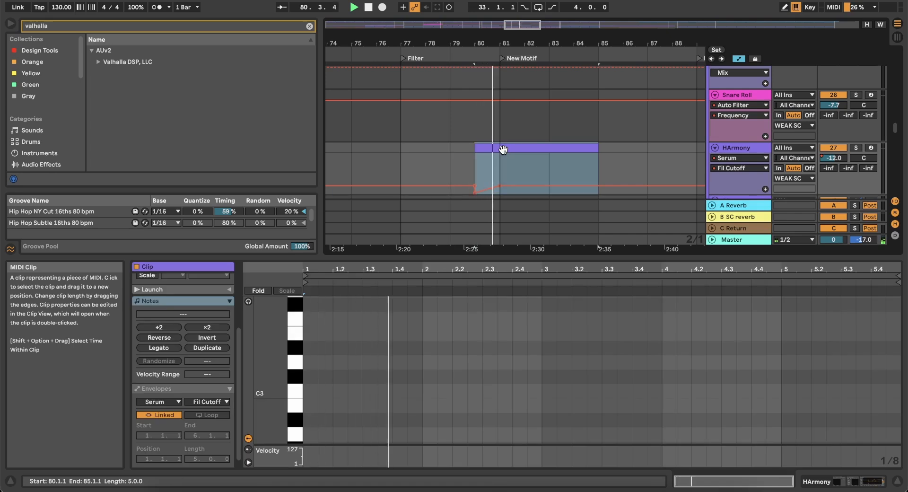
double_click(311, 372)
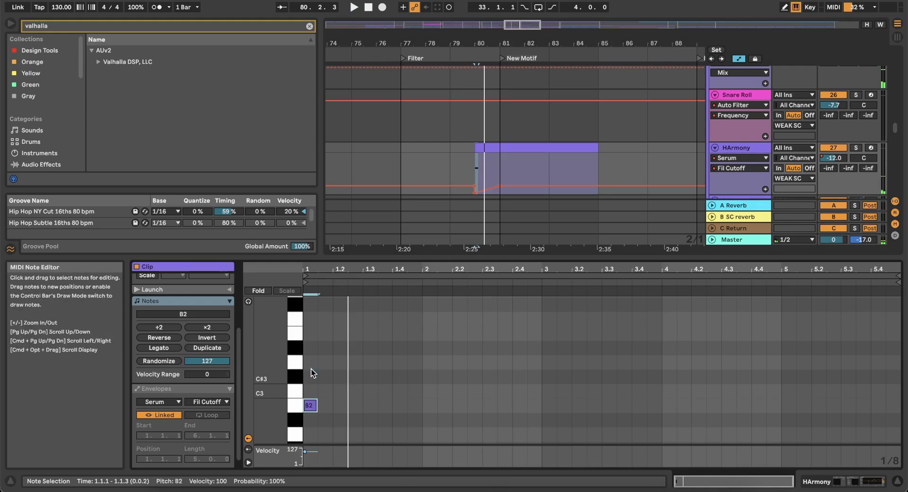
key("Down")
key("Down")
key("Down")
scroll(312, 373, "down", 2)
key("Down")
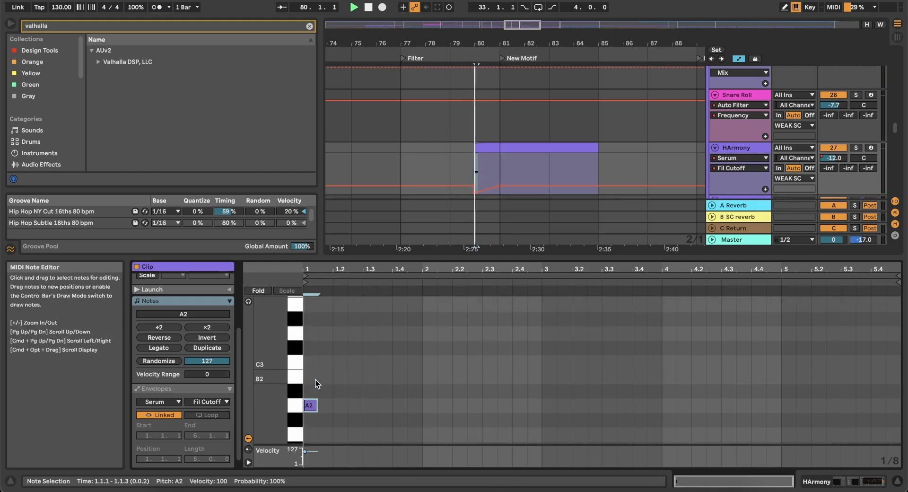
Transpose the opening HArmony note down to D#2 and lengthen it to one beat
key("Down")
key("Down")
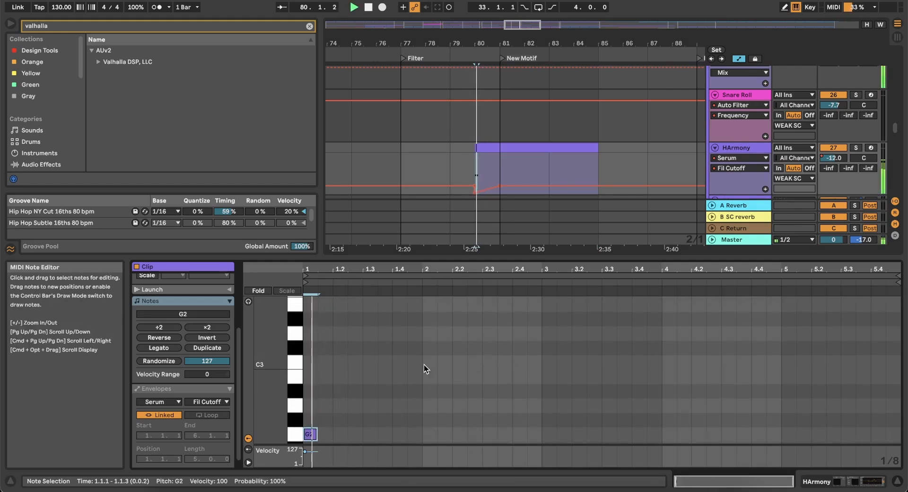
scroll(423, 364, "down", 3)
key("Down")
key("Down")
key("Down")
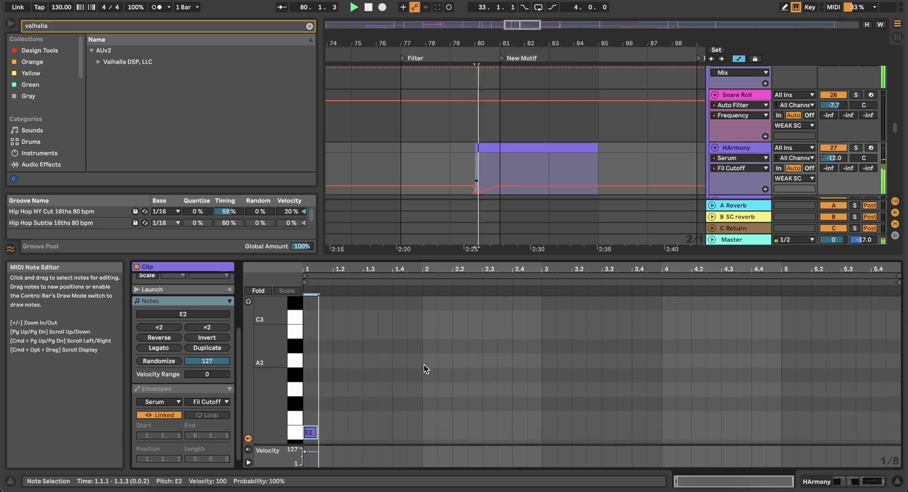
left_click_drag(315, 429, 332, 430)
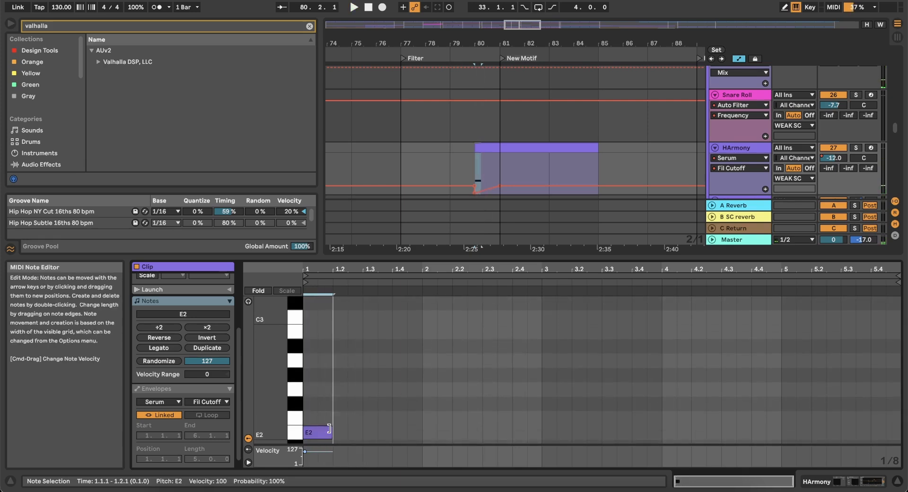
scroll(350, 388, "down", 3)
key("Down")
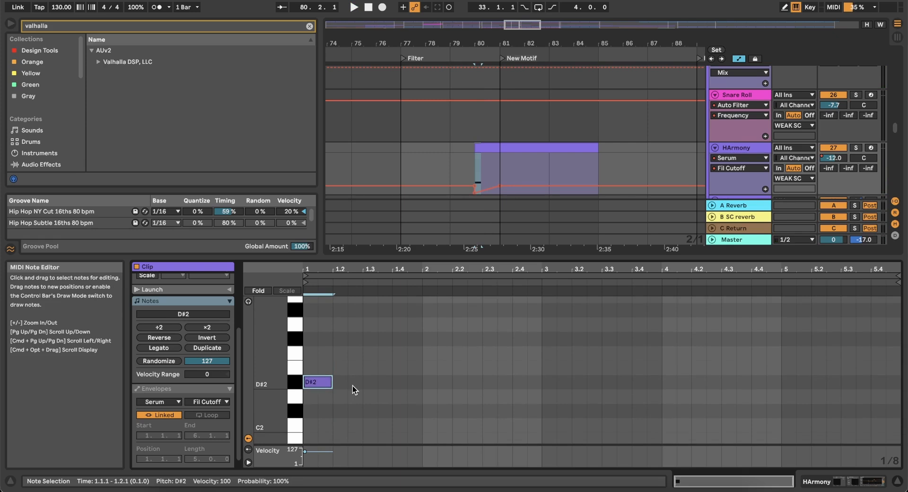
Duplicate the D#2 note right after itself, raise the copy to E2, and play the part from its start and from bar 79
key("super+d")
key("Up")
key("space")
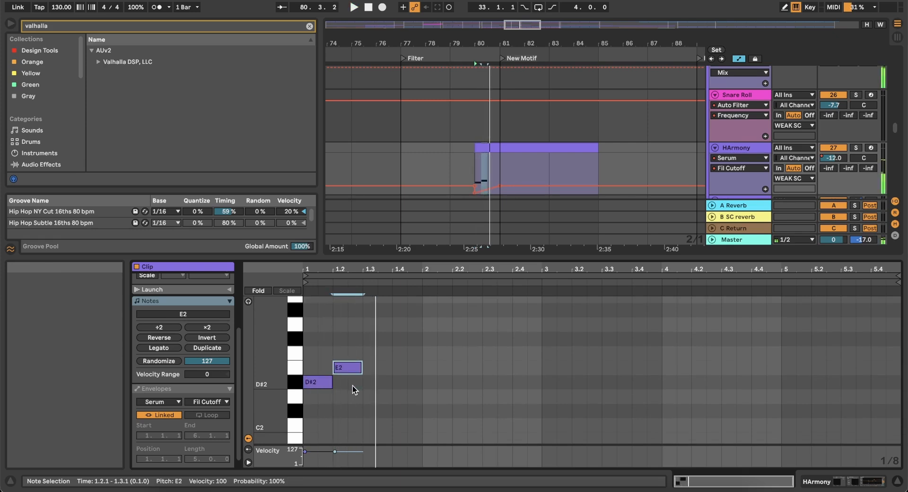
left_click(436, 149)
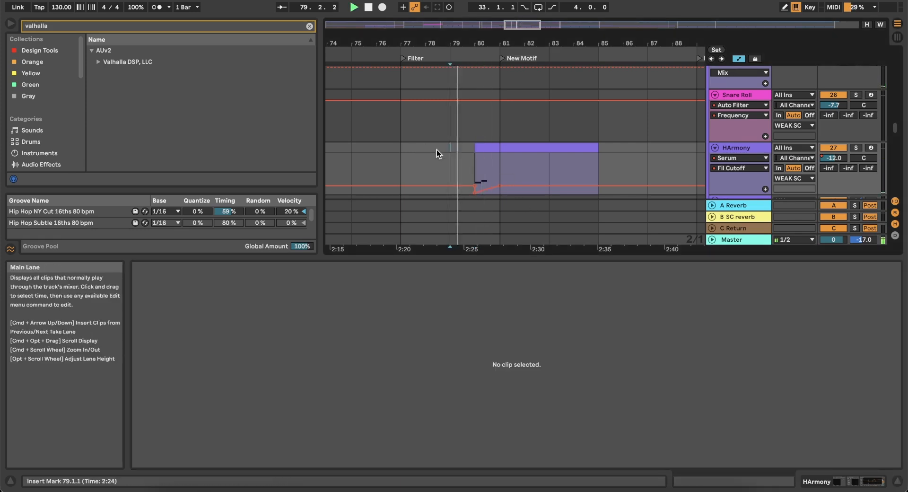
key("space")
Solo the AIO - Polymerase reference track and listen to its lead-in from bar 79 into New Motif
scroll(436, 149, "up", 10)
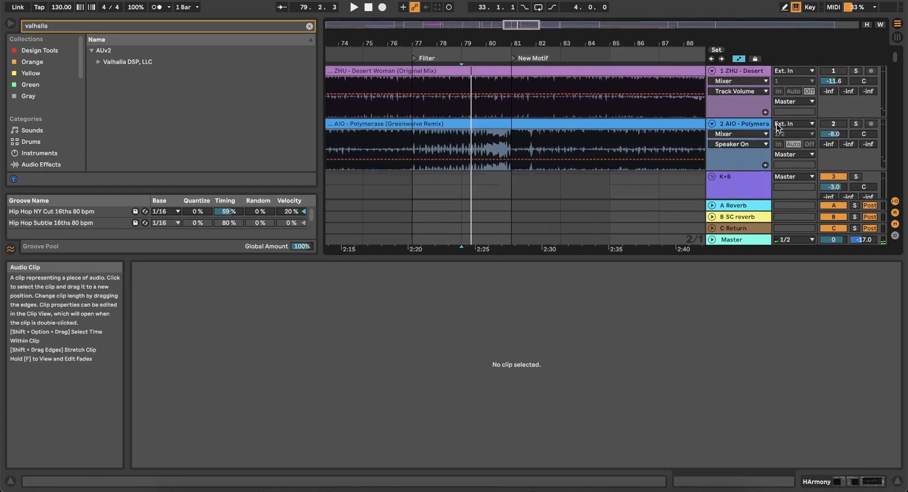
left_click(856, 124)
key("space")
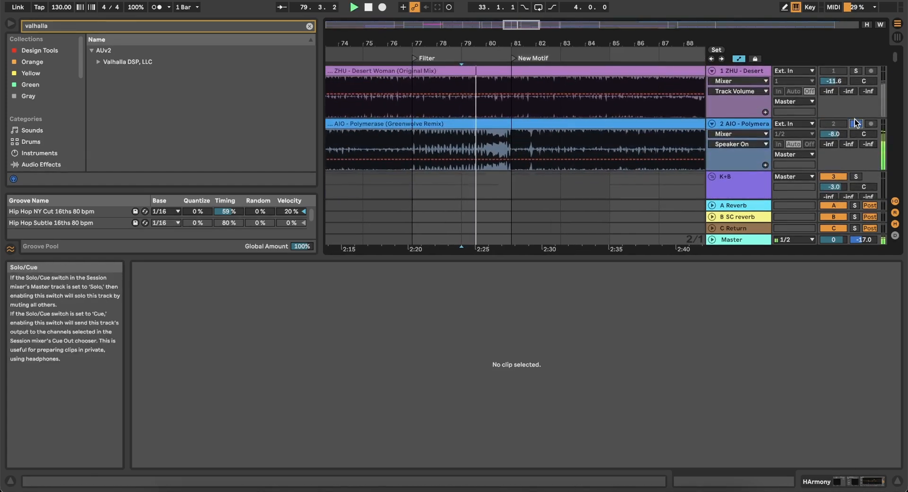
key("XF86AudioRaiseVolume")
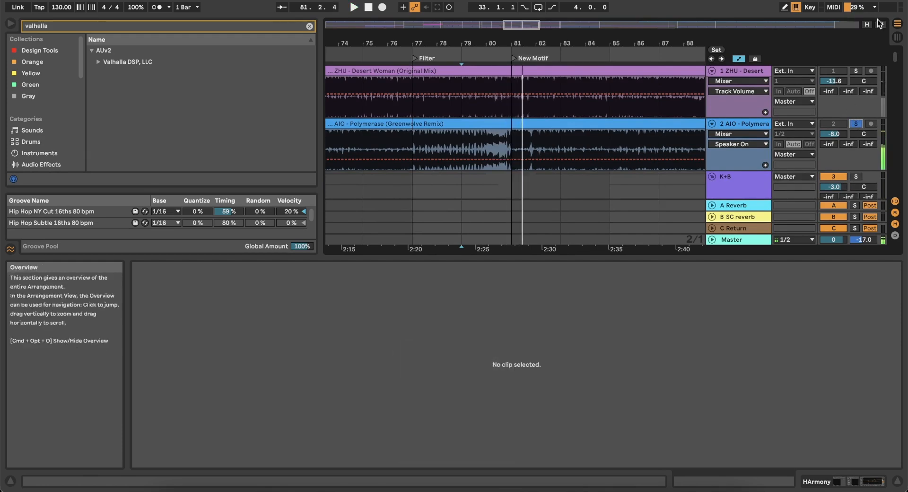
Move the HArmony clip from bar 80 to bar 89, at the start of the Melodic motif section
scroll(527, 161, "down", 5)
scroll(529, 161, "down", 20)
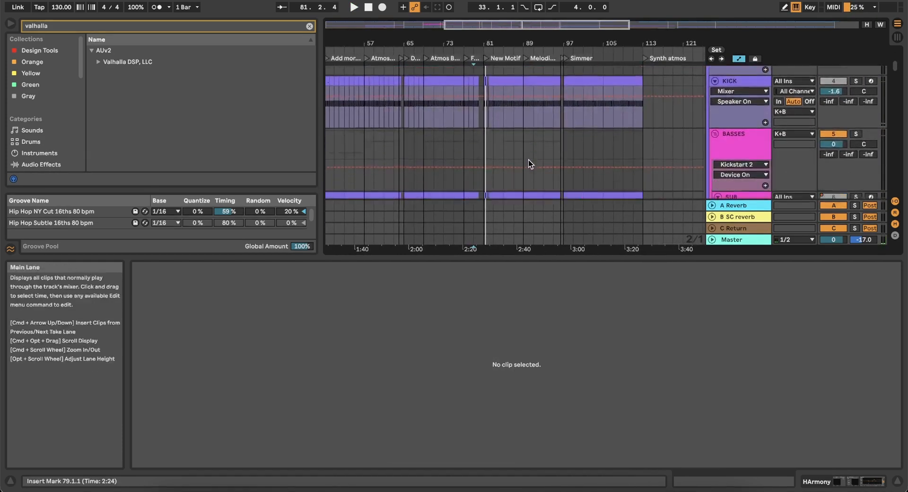
scroll(529, 161, "down", 15)
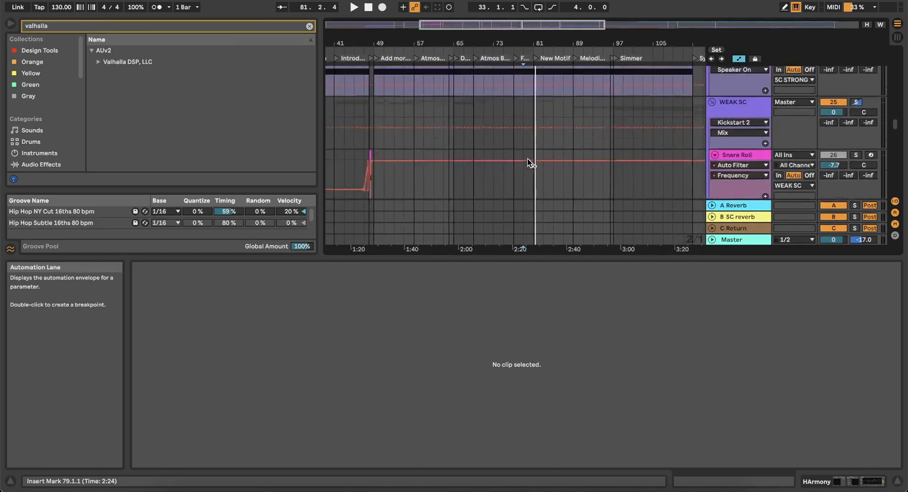
scroll(529, 156, "up", 5)
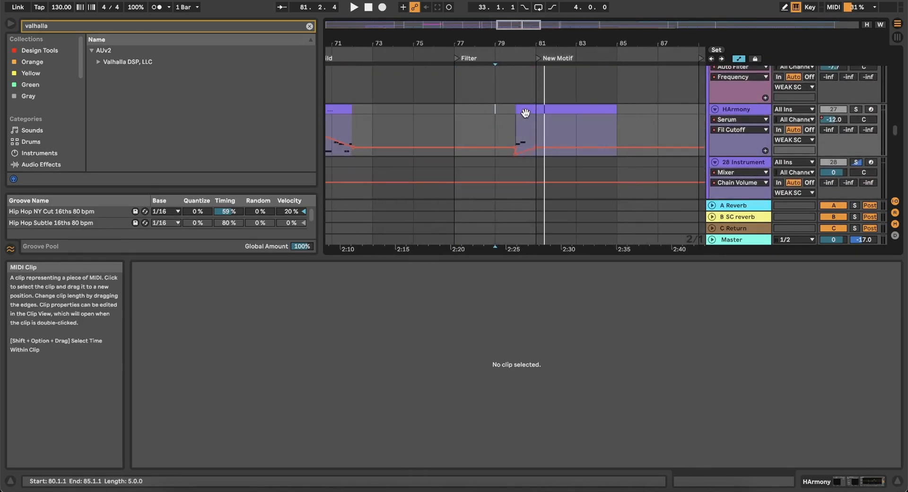
left_click(525, 113)
key("Delete")
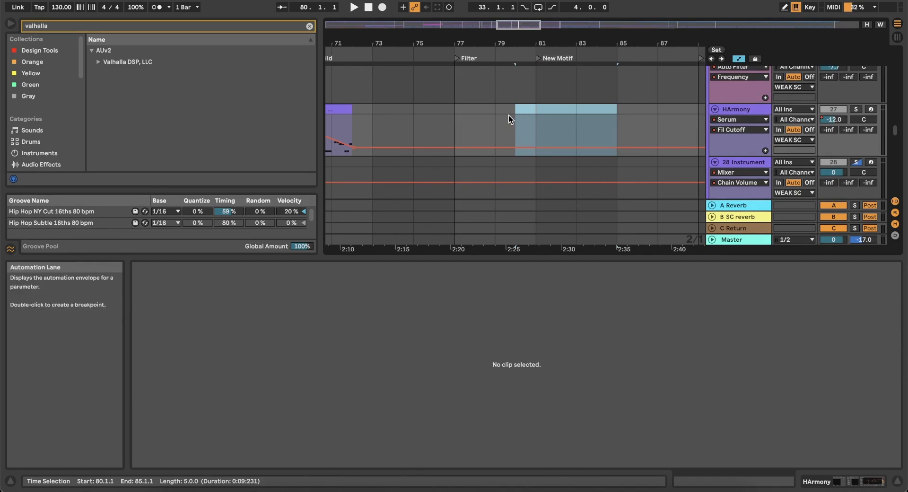
scroll(509, 115, "right", 10)
scroll(509, 115, "up", 2)
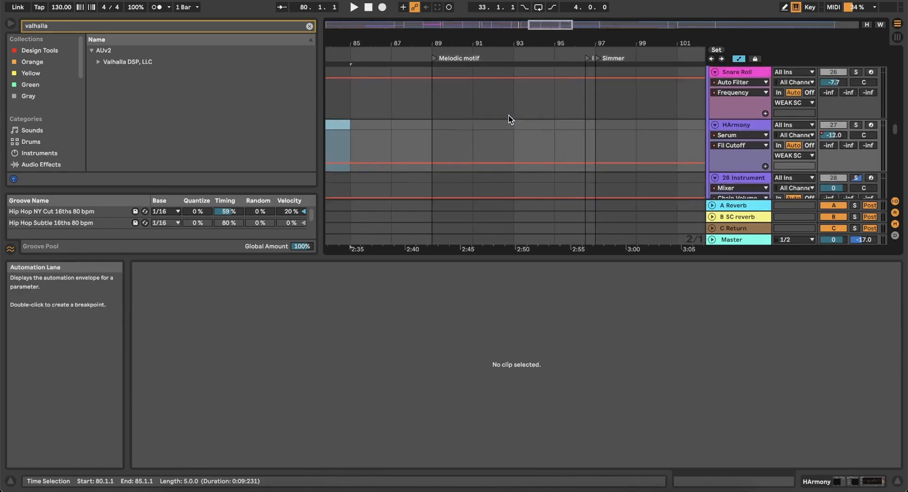
left_click(447, 152)
key("super+v")
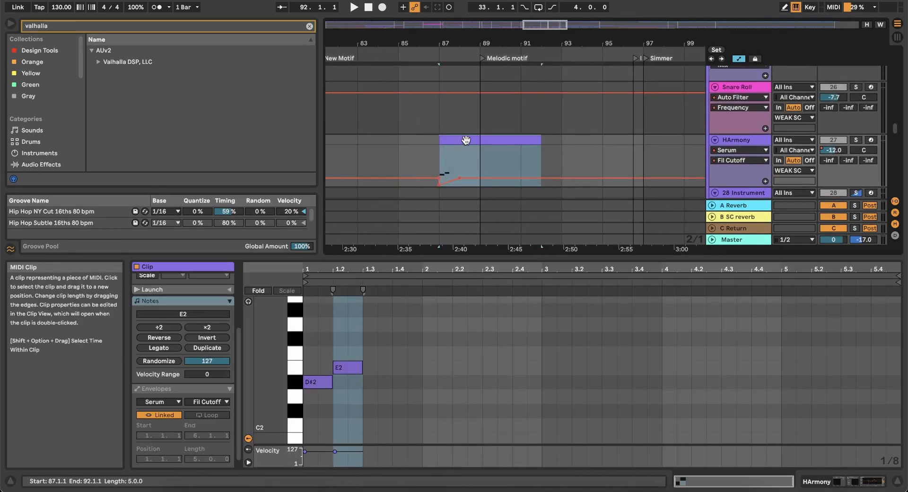
left_click_drag(466, 140, 497, 140)
Play the soloed reference track from bar 87 and listen to its transition into the Melodic motif section
scroll(496, 140, "up", 10)
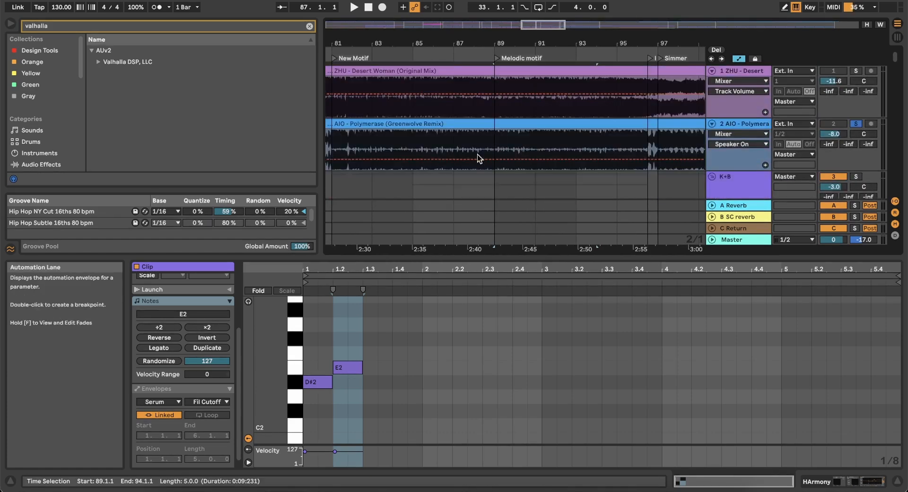
left_click(467, 179)
key("space")
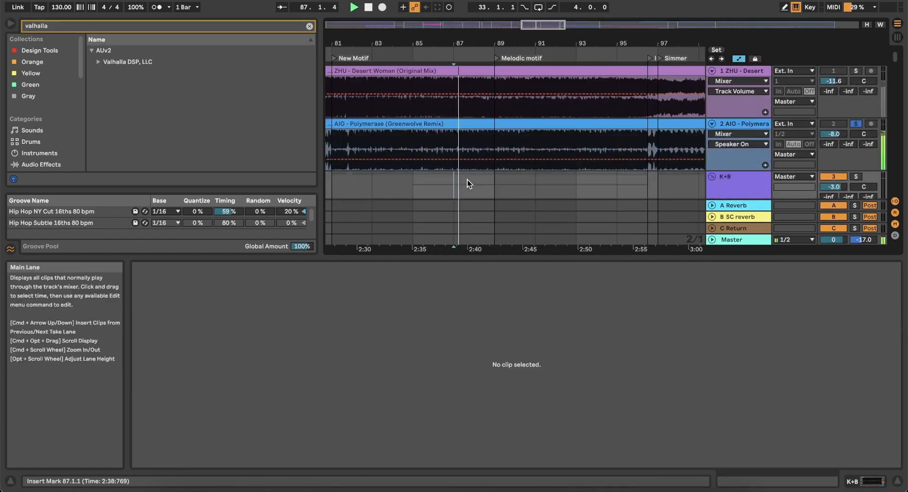
scroll(467, 179, "down", 4)
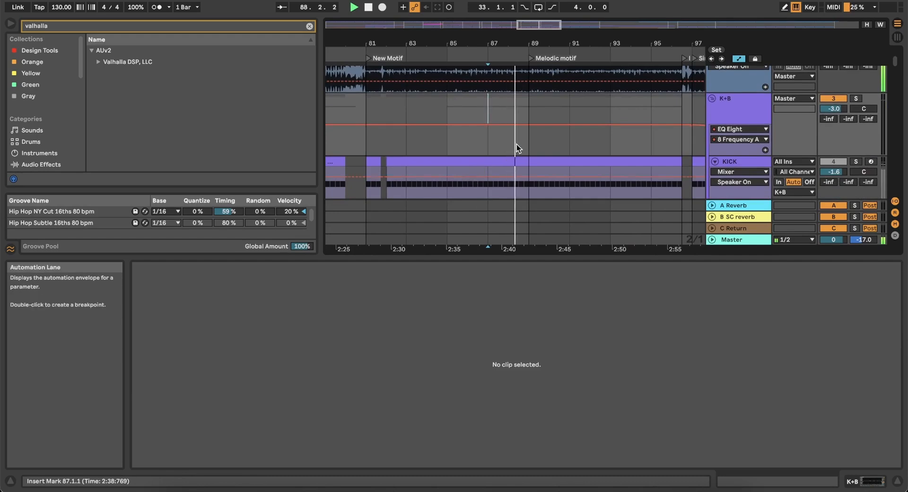
scroll(517, 144, "down", 10)
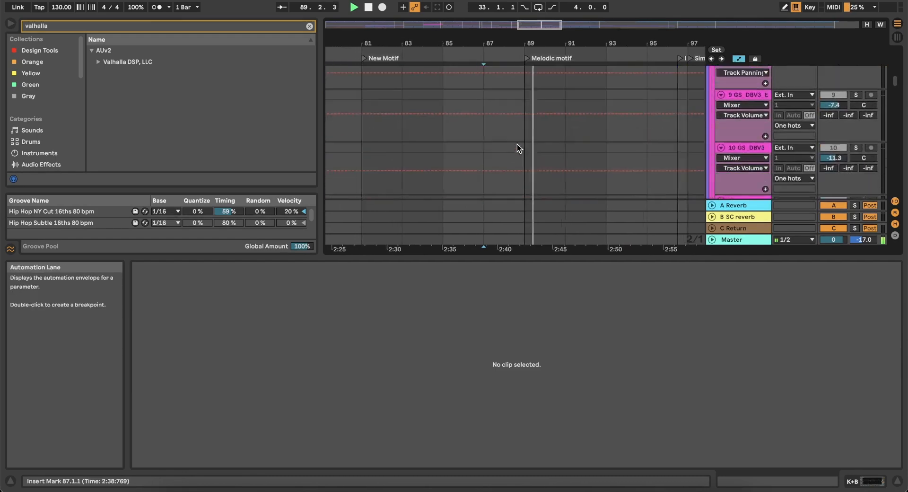
scroll(517, 143, "down", 10)
key("space")
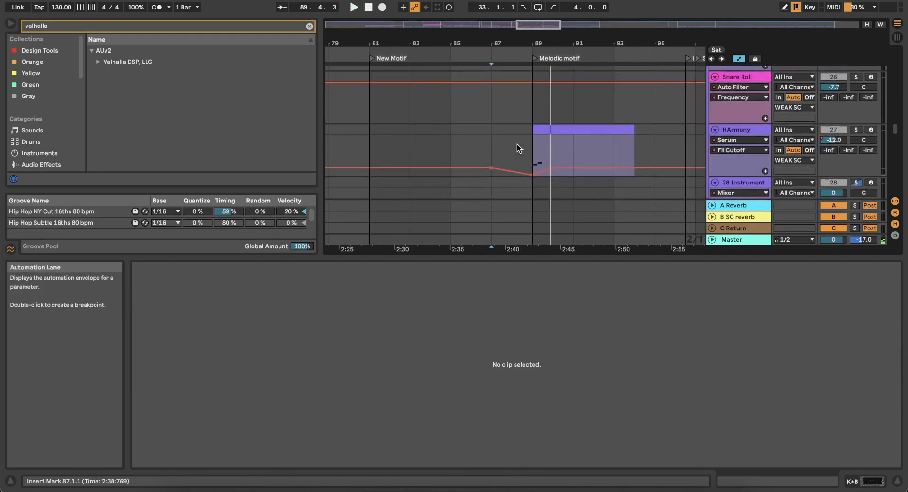
Consolidate the HArmony track from bar 87 to bar 94 into one clip and play it with the other tracks audible
scroll(519, 148, "up", 1)
left_click(554, 117)
left_click_drag(491, 132, 634, 127)
key("super+j")
key("space")
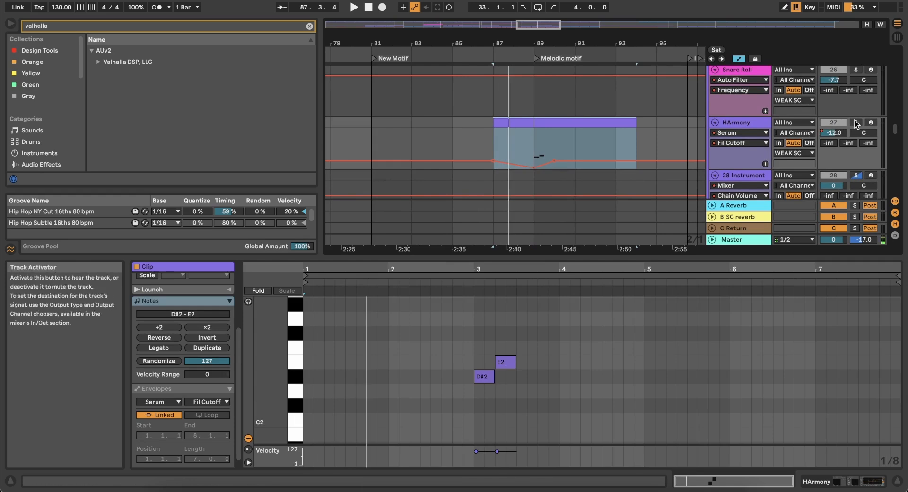
key("space")
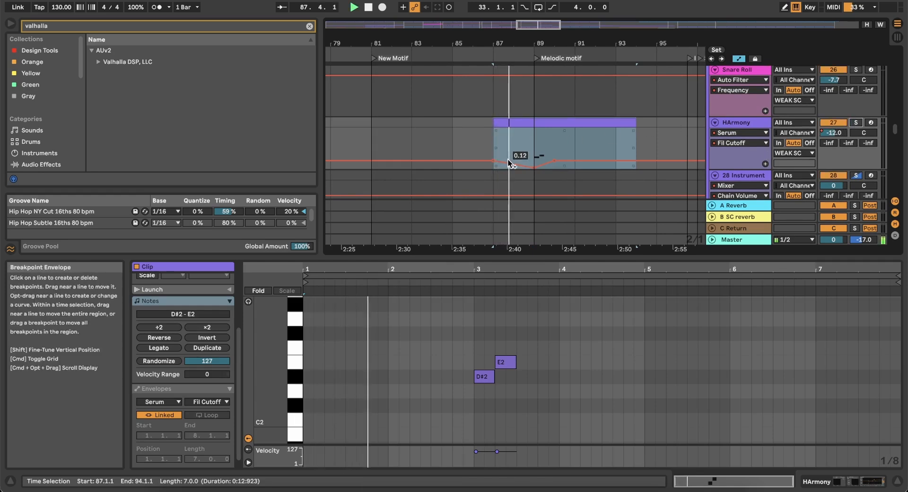
Shift the D#2 note earlier in the HArmony clip so it starts at 2.3
left_click(484, 377)
key("Left")
key("Left")
left_click(490, 380)
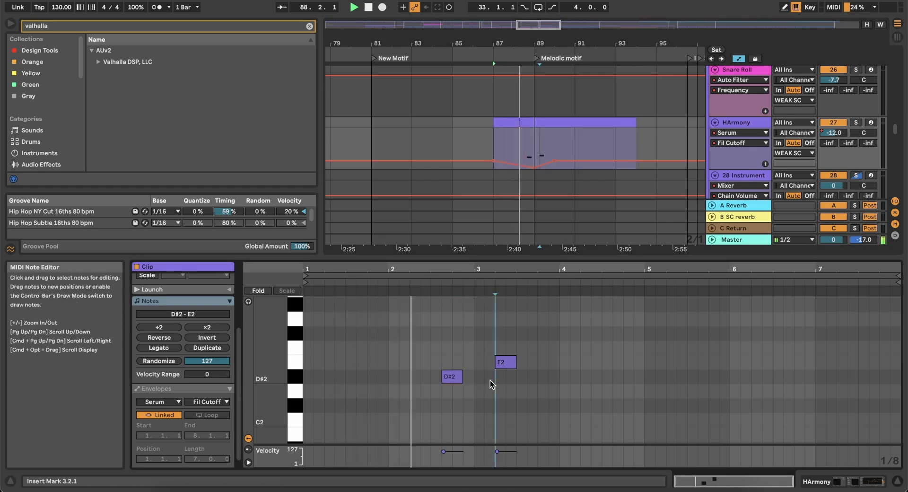
left_click(453, 382)
key("Left")
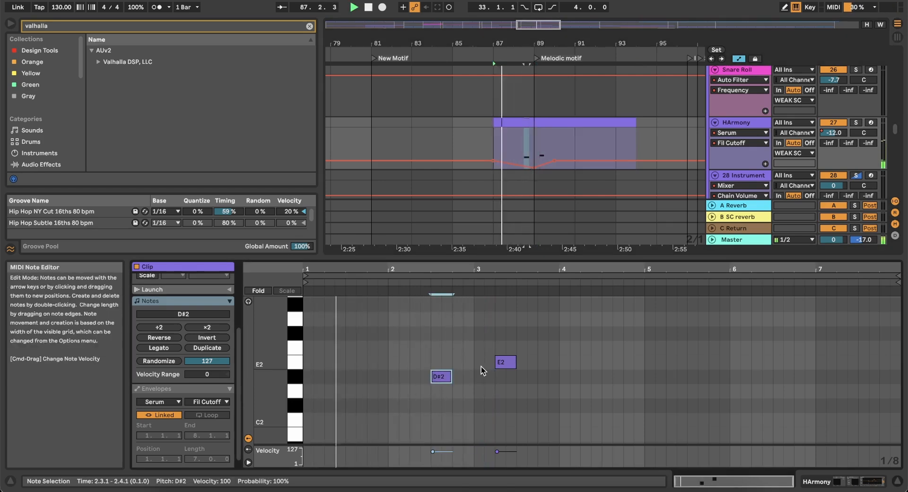
Shift the E2 note earlier so it starts at 2.3.3, half a beat after the D#2 note
left_click(513, 360)
key("Left")
key("Left")
key("Left")
key("Left")
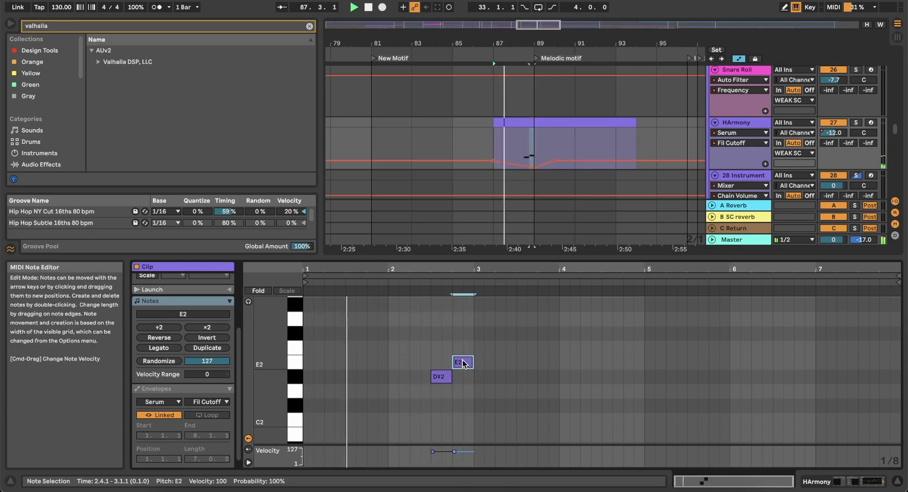
key("Left")
Shorten the D#2 note to an eighth note so it ends where the E2 note begins
scroll(463, 363, "up", 5)
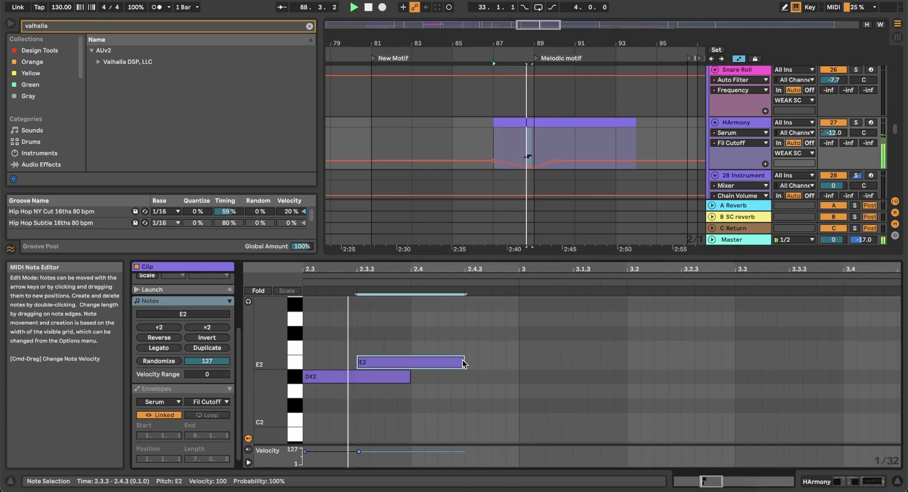
left_click_drag(410, 376, 358, 376)
scroll(360, 385, "left", 3)
scroll(359, 381, "down", 2)
scroll(359, 381, "left", 2)
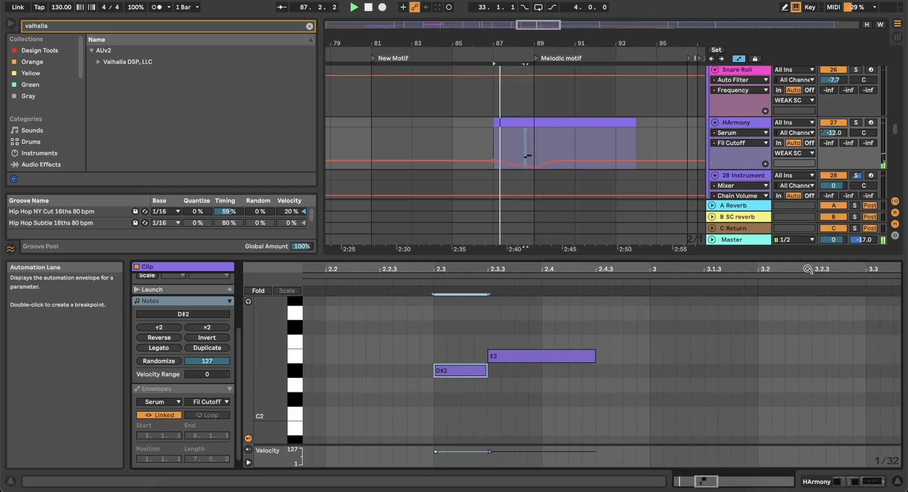
scroll(662, 342, "right", 3)
scroll(662, 341, "up", 1)
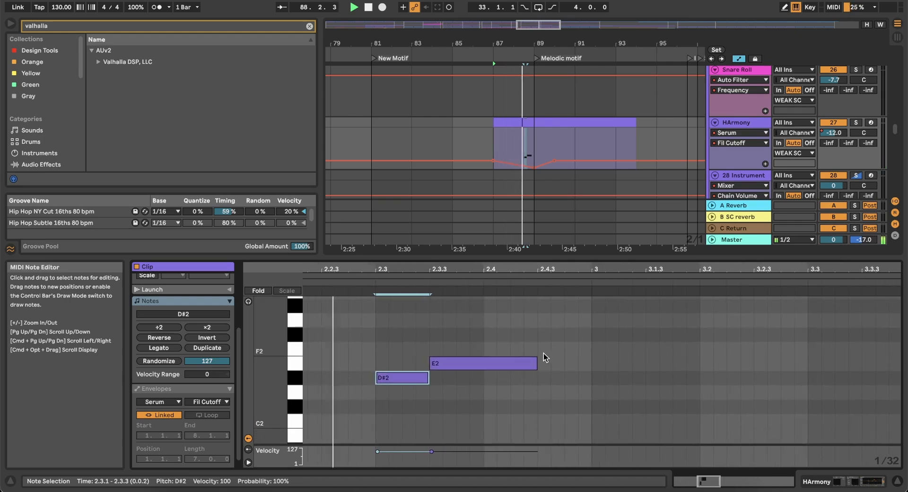
Add a third note at 2.4.3, extend it to just before 3.2, and tune it to G2
double_click(544, 334)
left_click_drag(548, 334, 689, 334)
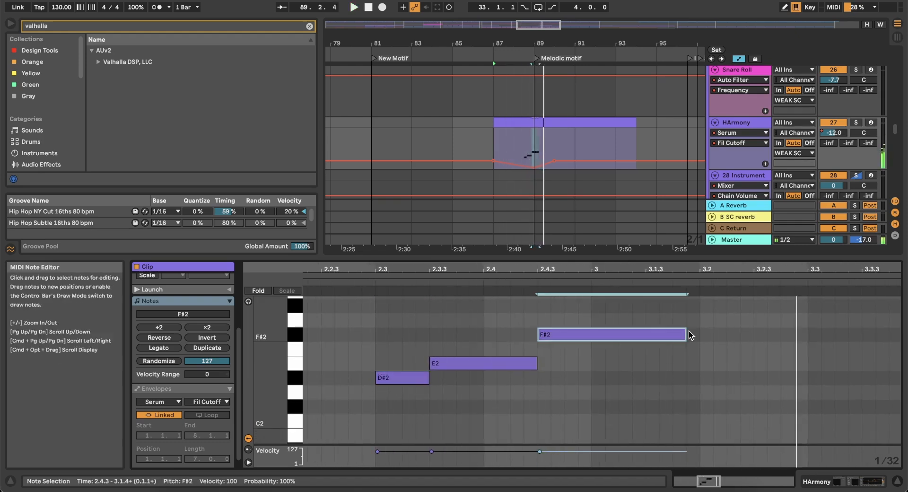
key("Up")
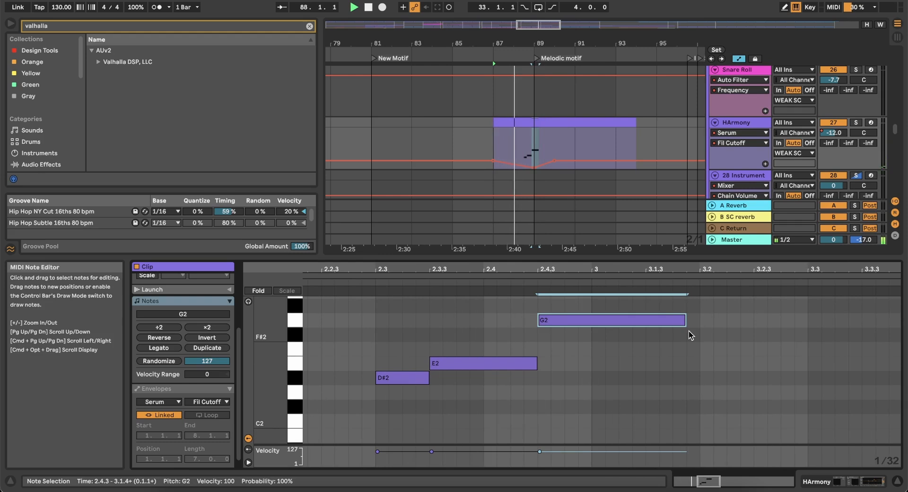
key("Down")
key("Down")
key("Up")
key("Up")
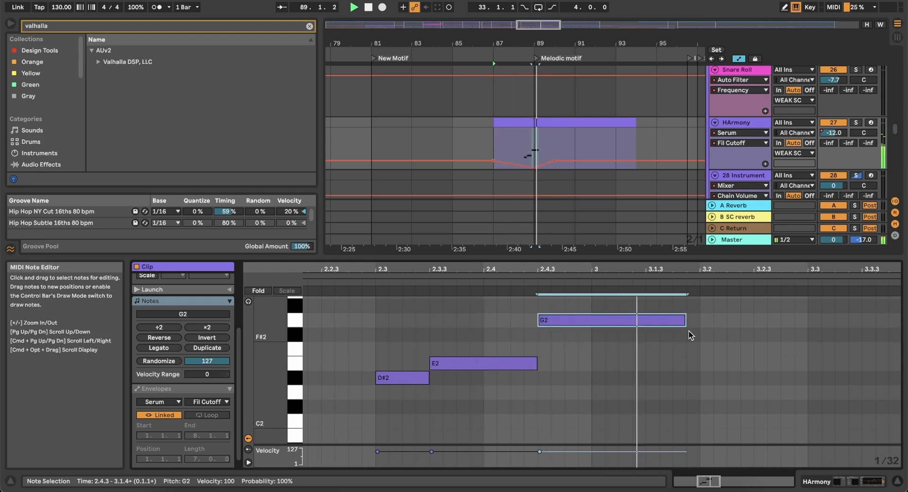
Enlarge the note editor and transpose all three HArmony notes up one octave
left_click_drag(600, 259, 598, 165)
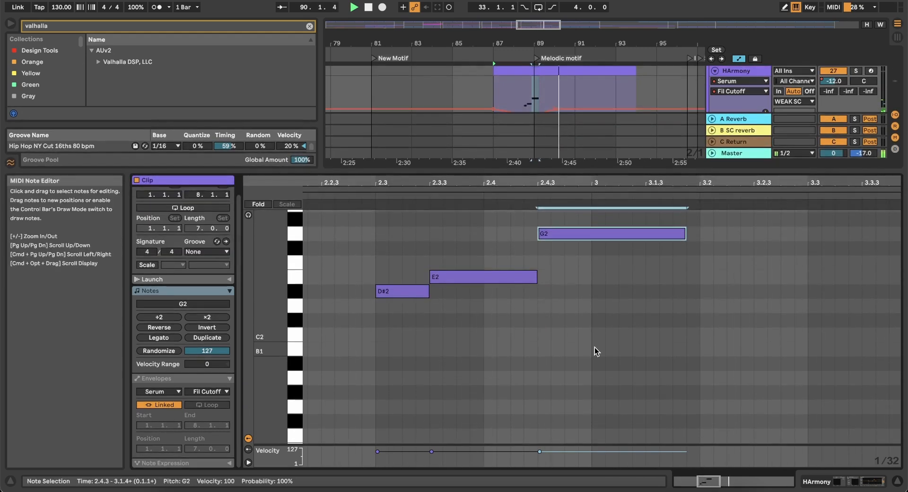
left_click(594, 351)
key("super+a")
key("shift+Up")
key("space")
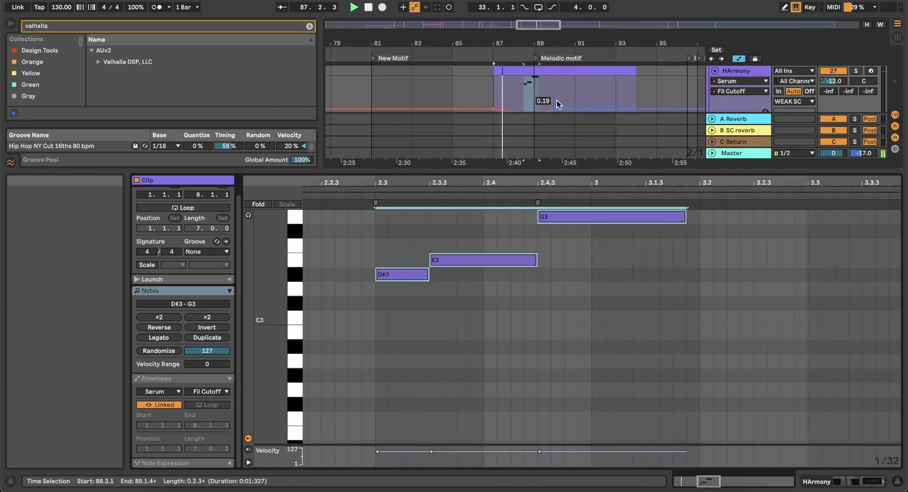
Shape the HArmony Fil Cutoff automation before bar 89 with a 0.06 point at 88.3 and a peak just after it, then enlarge the arrangement area
scroll(543, 96, "up", 5)
scroll(542, 95, "down", 2)
mouse_move(514, 99)
left_mouse_down()
mouse_move(512, 71)
mouse_move(498, 97)
left_mouse_up()
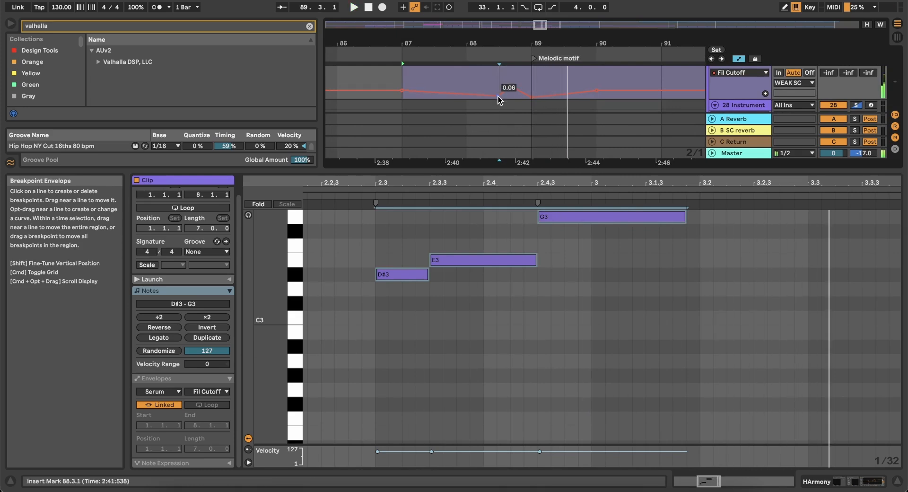
left_click_drag(544, 172, 541, 344)
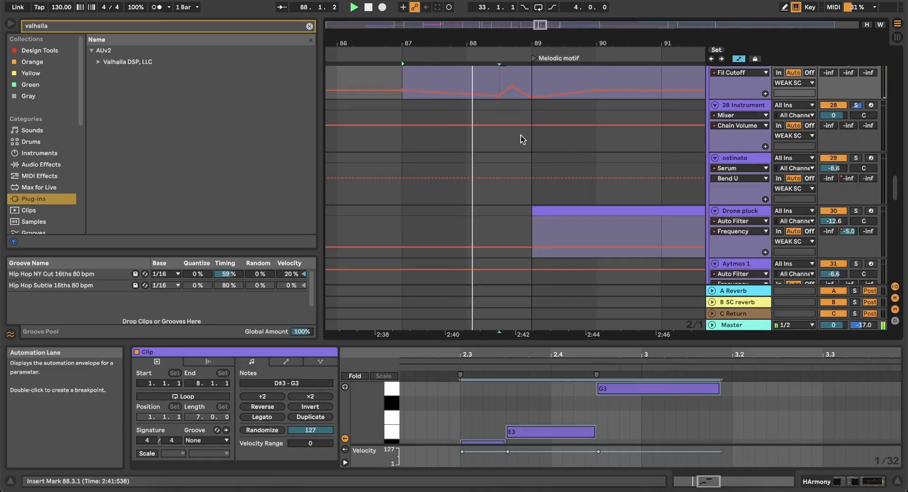
Open the HArmony clip that starts at bar 87 and enlarge its note editor
scroll(520, 139, "up", 5)
scroll(521, 139, "up", 3)
left_click_drag(519, 155, 548, 154)
scroll(549, 155, "down", 5)
scroll(547, 154, "right", 3)
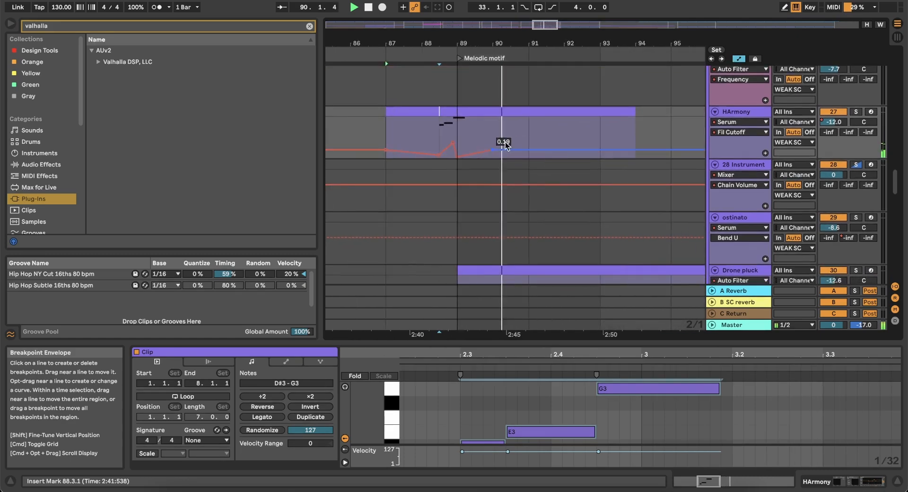
left_click(444, 110)
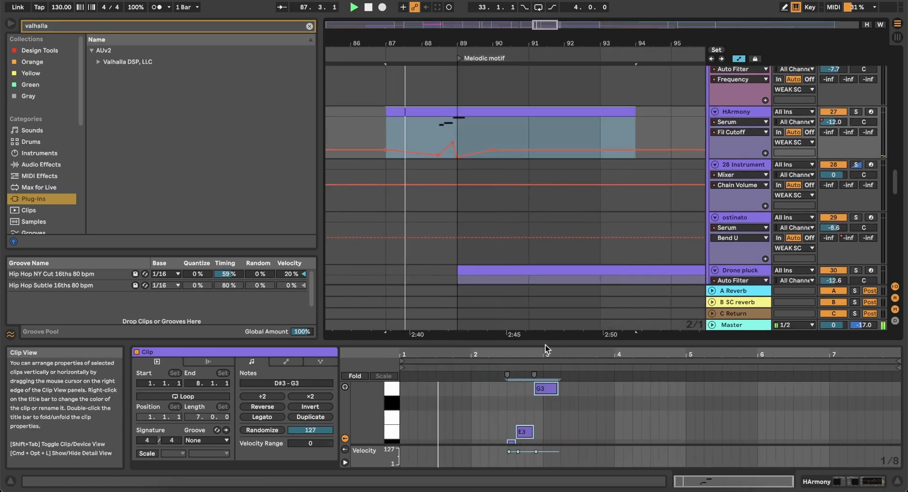
left_click_drag(546, 342, 549, 134)
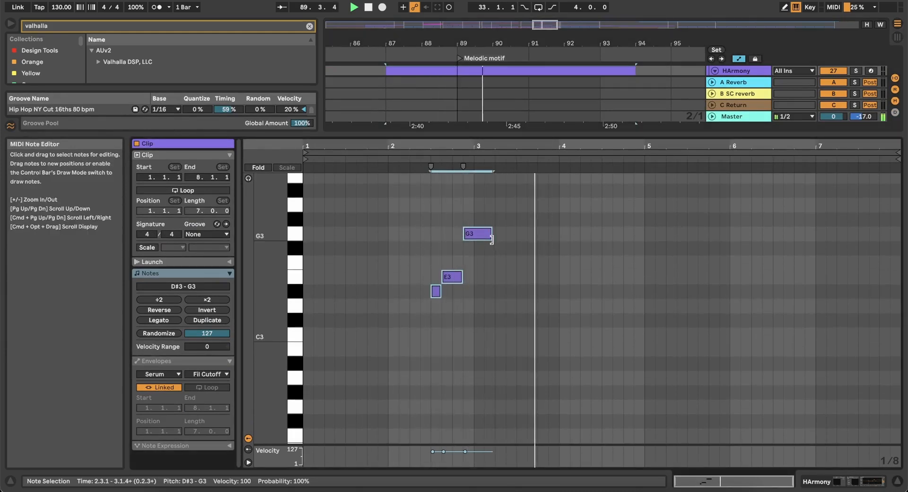
Paste a copy of the three-note D#3, E3, G3 phrase at 6.3.1 in the HArmony clip
scroll(542, 244, "up", 1)
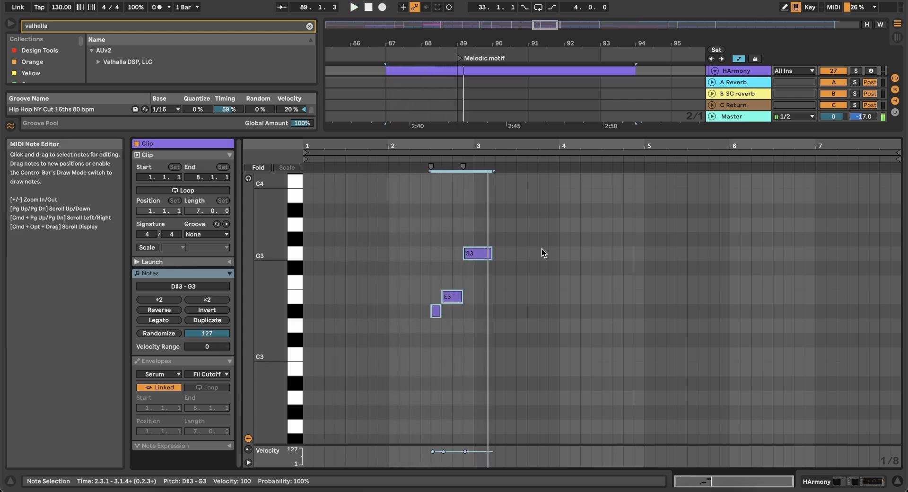
scroll(428, 313, "up", 3)
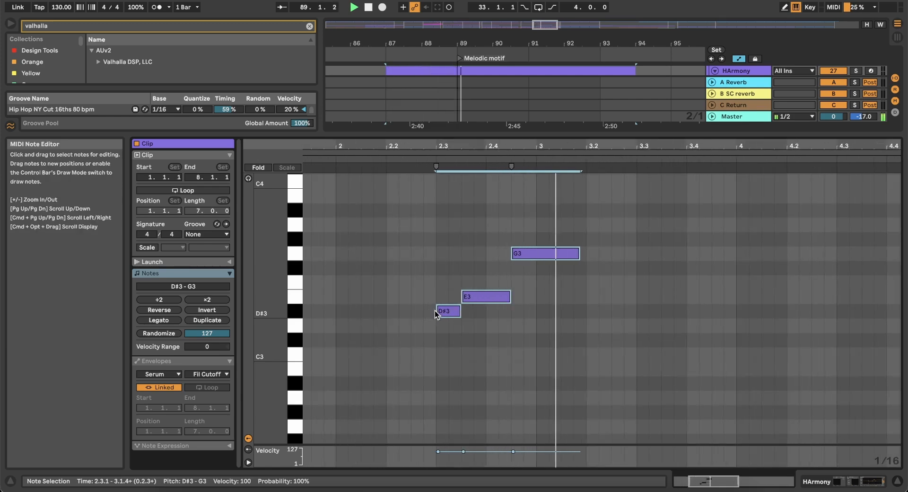
scroll(435, 310, "down", 5)
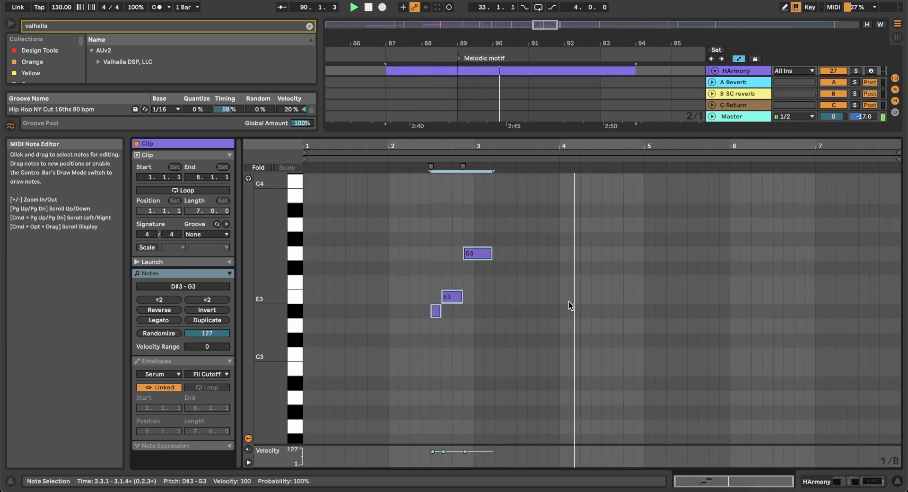
scroll(568, 301, "up", 1)
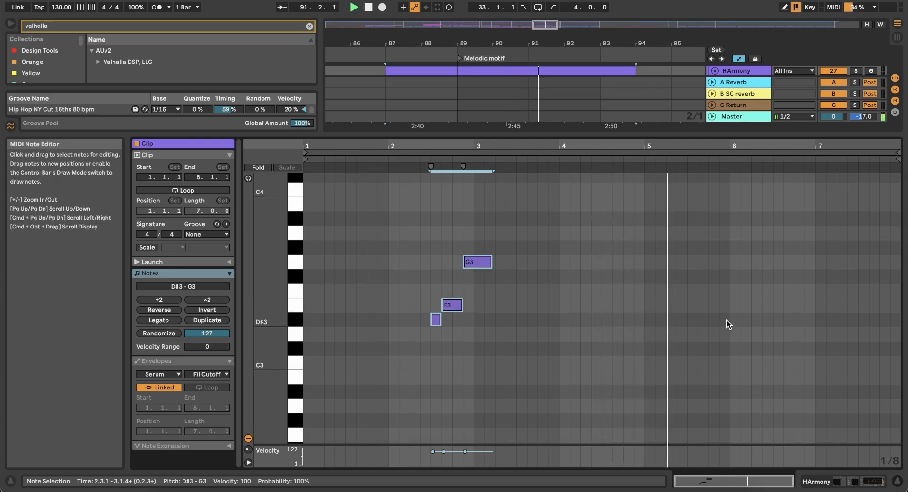
scroll(731, 333, "up", 1)
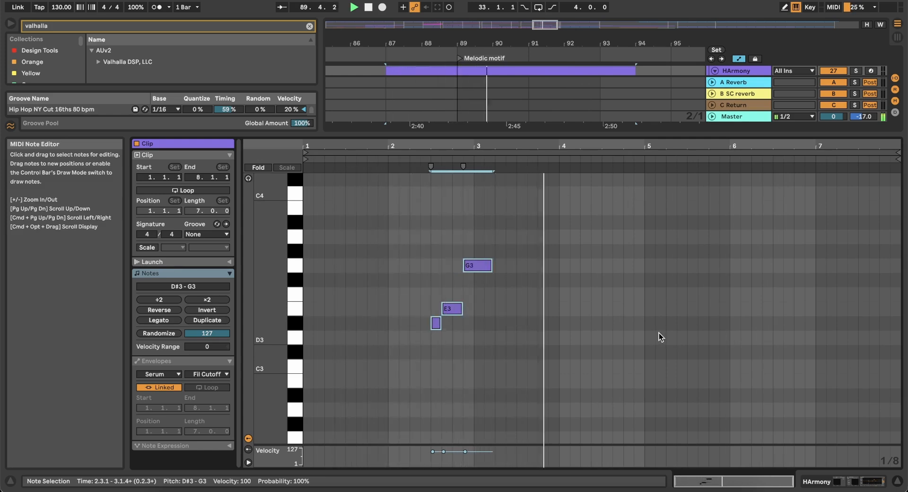
left_click(640, 353)
scroll(643, 352, "up", 1)
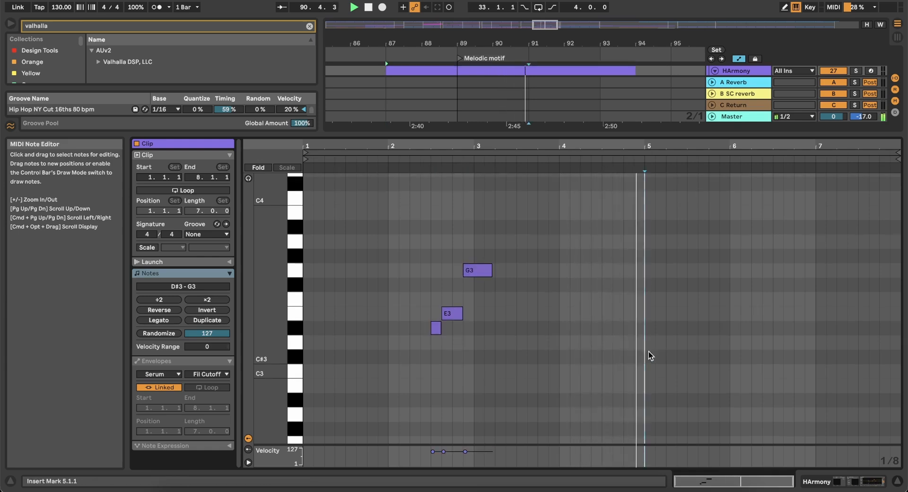
left_click(772, 354)
key("super+v")
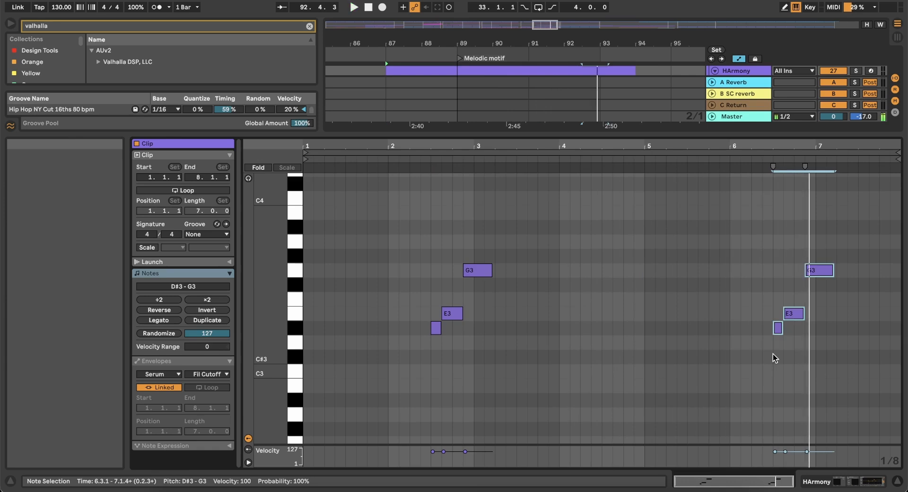
Lower the E3 note of the copied phrase to B2
left_click(821, 273)
left_click(798, 364)
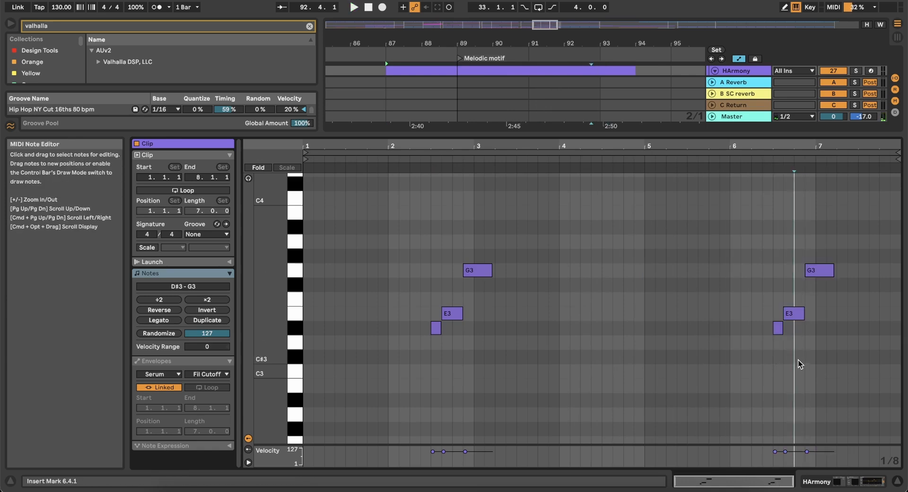
left_click(795, 316)
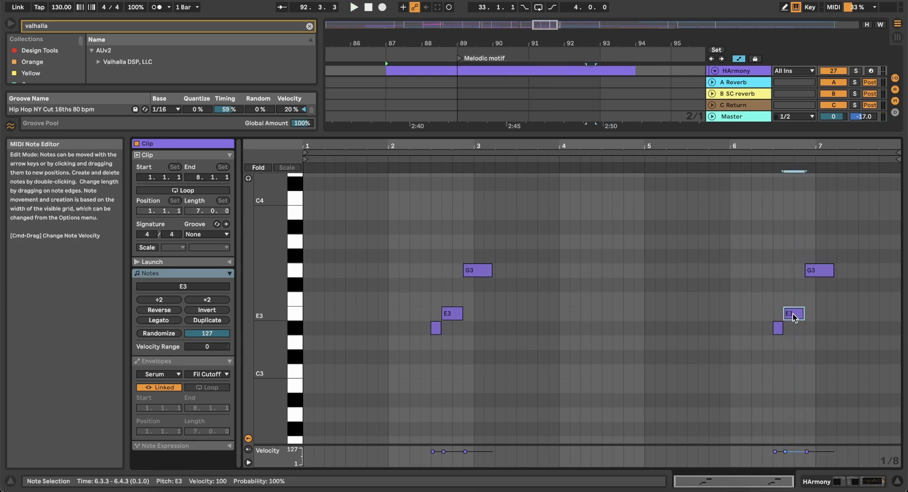
key("Down")
key("Down")
key("Down")
key("Down")
key("Down")
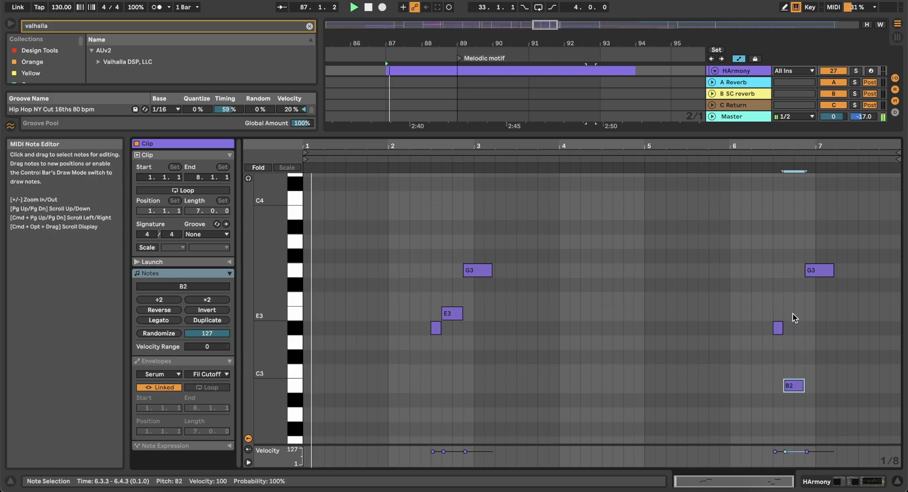
Enlarge the arrangement area and play back from bar 91 to check the copied phrase
left_click_drag(541, 134, 529, 227)
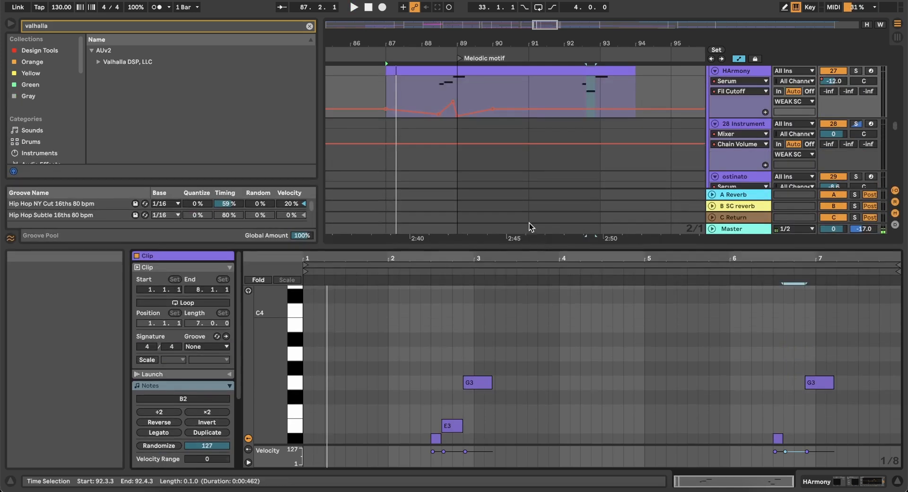
left_click(552, 91)
key("space")
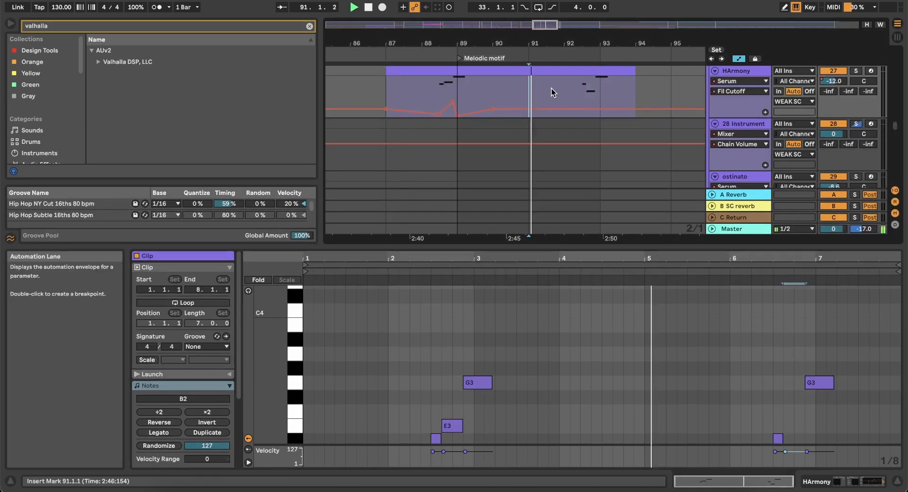
Lower the G3 note of the copied phrase, at 6.4.3, to D3
left_click(575, 70)
scroll(714, 431, "down", 4)
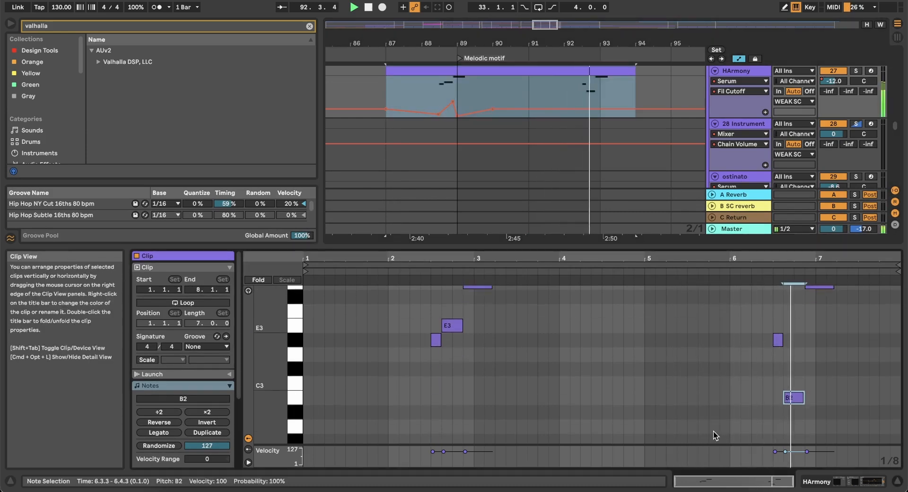
scroll(822, 384, "up", 2)
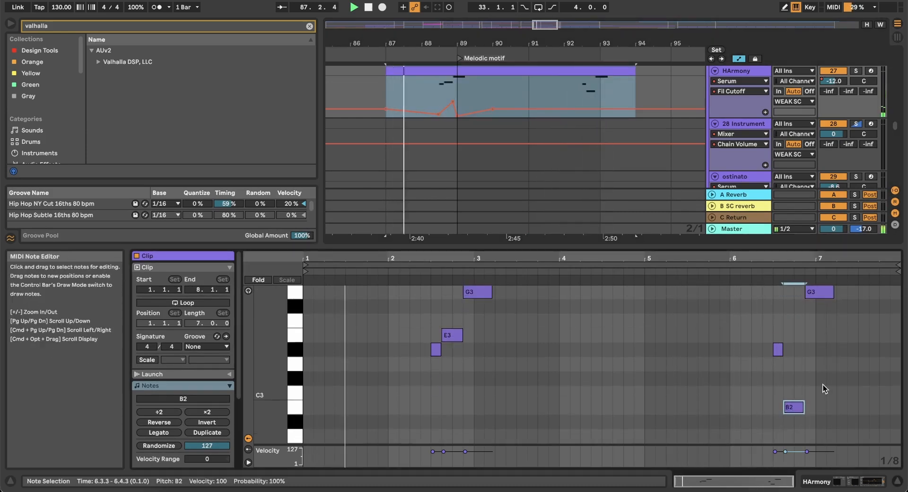
left_click(817, 309)
key("Down")
key("Down")
key("Down")
key("Down")
key("Down")
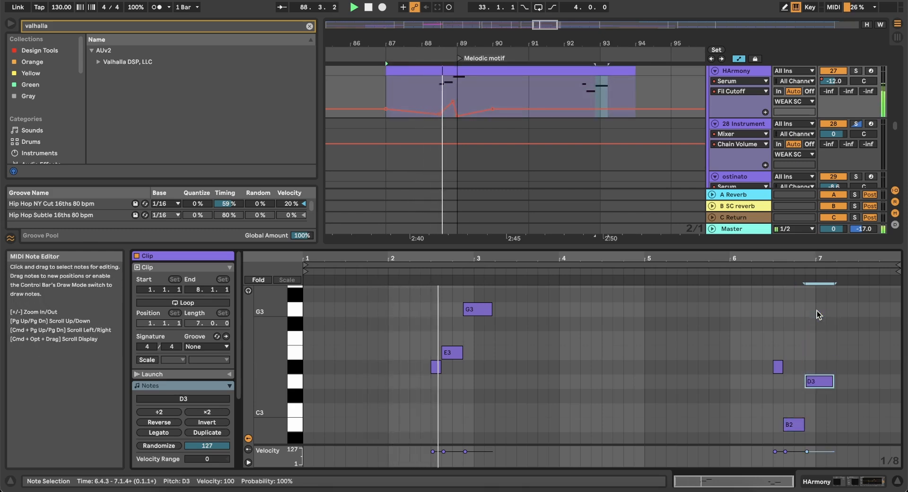
key("Up")
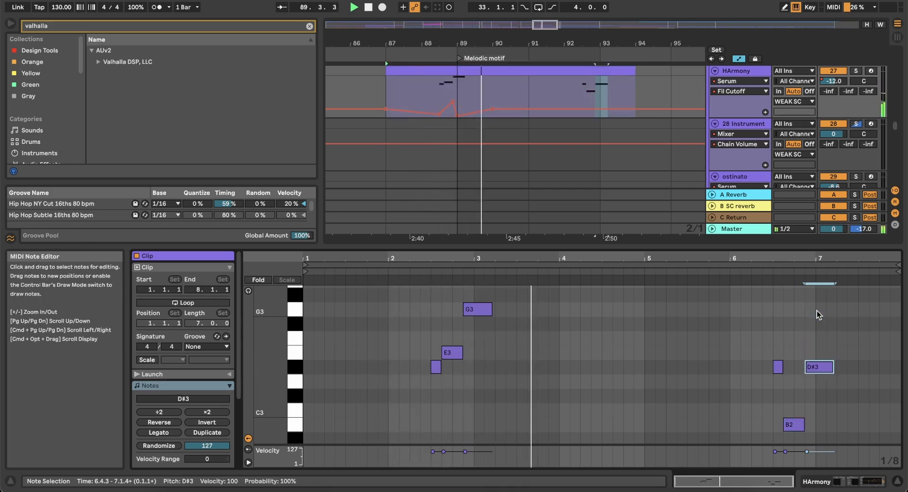
key("Down")
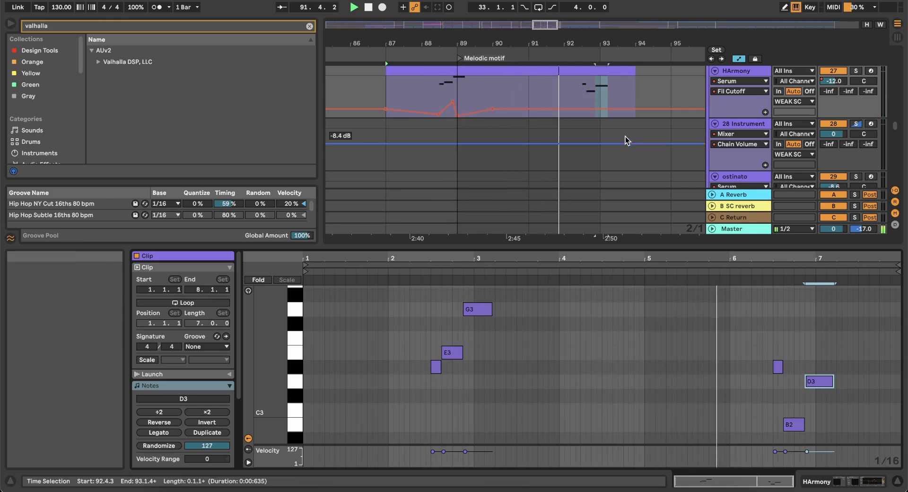
Play the arrangement from 92.3 to check the varied HArmony phrase
left_click(573, 97)
key("space")
key("space")
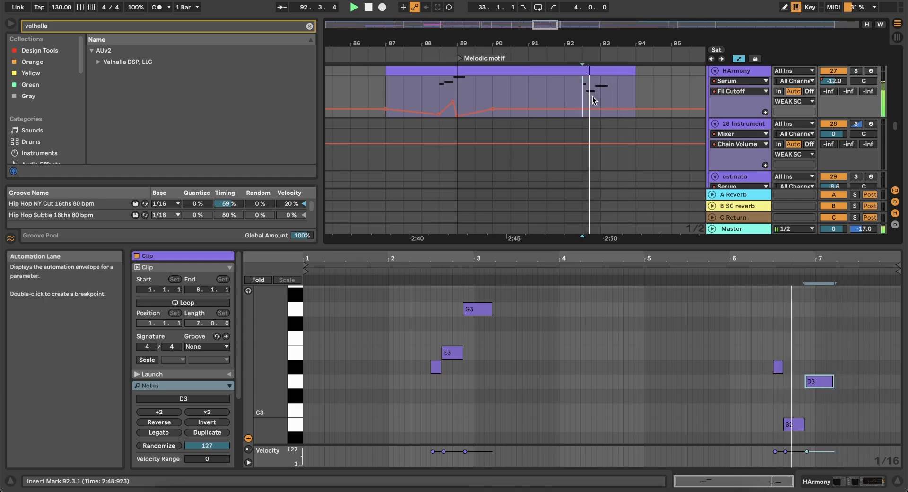
key("space")
key("space")
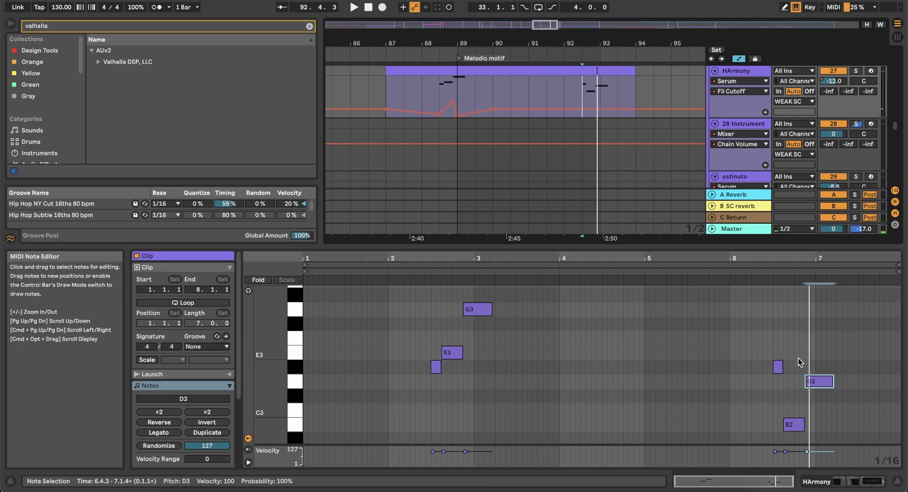
Raise the first and last notes of the second phrase by a semitone to E3 and D#3, and play it back
left_click_drag(857, 382, 757, 364)
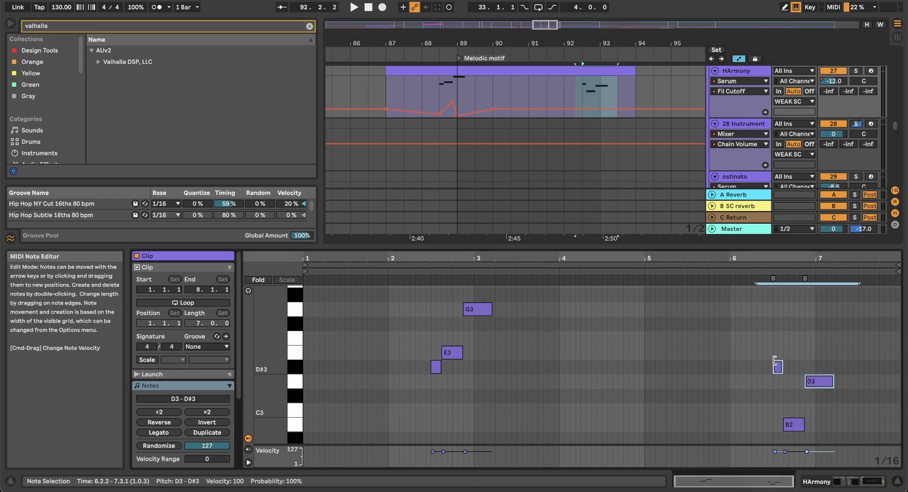
key("Up")
key("space")
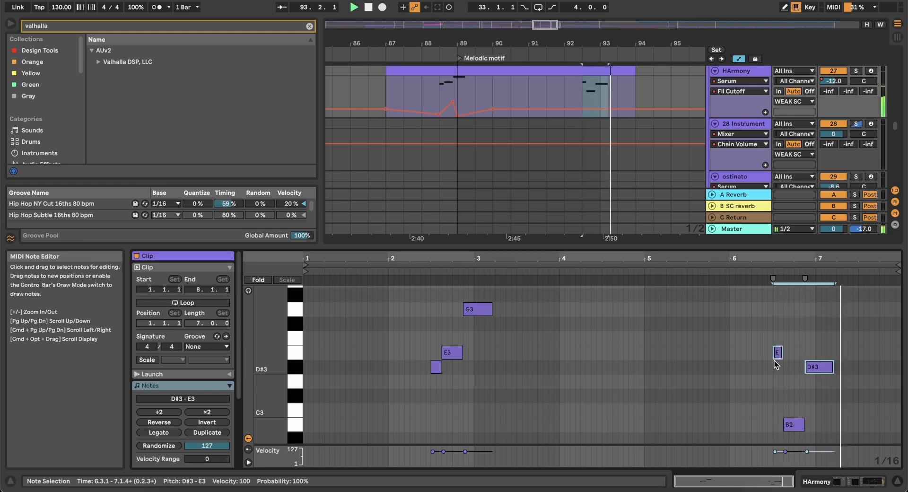
Transpose all notes in the HArmony clip up one octave and play back from bar 88
left_click(416, 87)
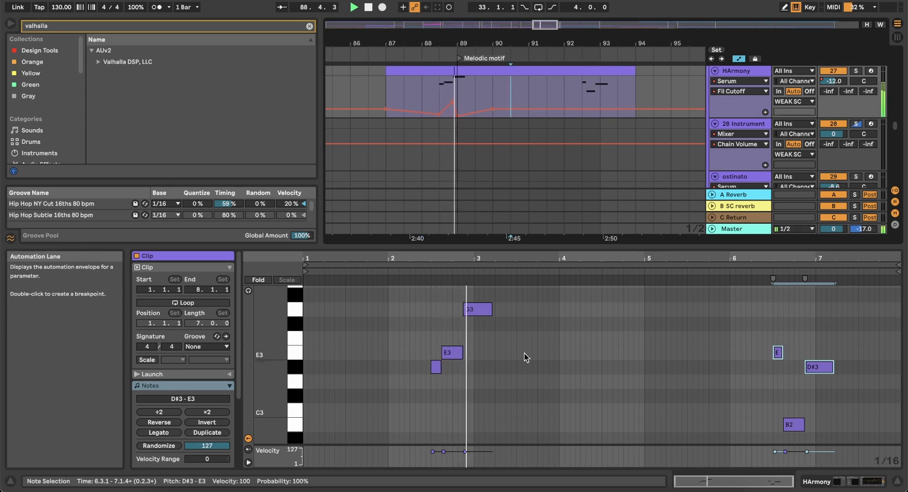
left_click(527, 368)
key("super+a")
key("shift+Up")
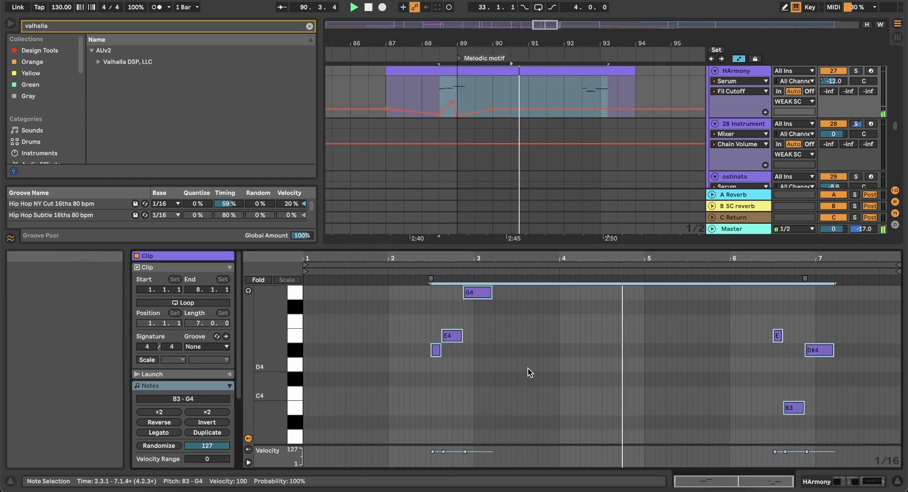
left_click(430, 84)
key("space")
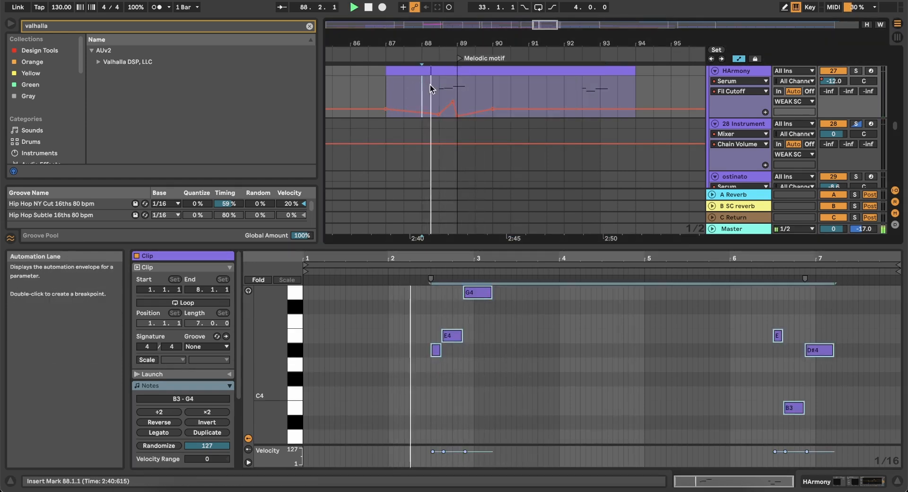
left_click(489, 93)
key("super+a")
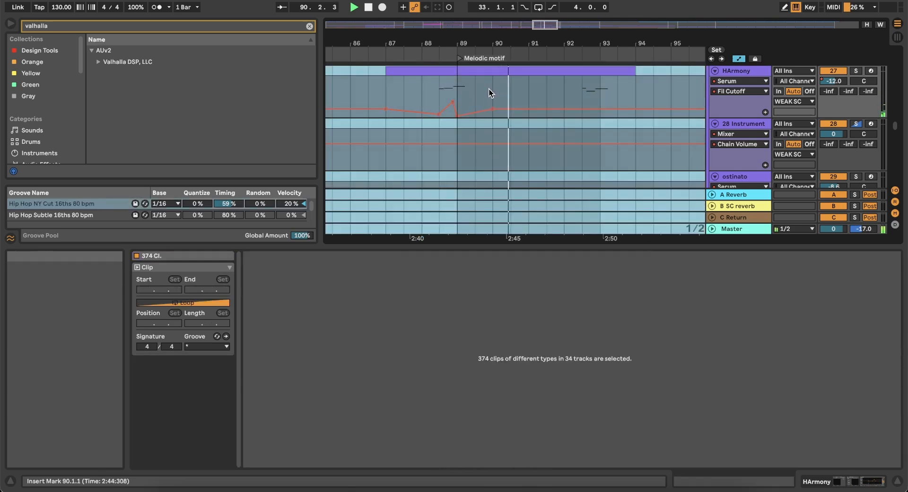
left_click(490, 90)
Enlarge the arrangement area again and stop playback
scroll(492, 89, "down", 4)
scroll(491, 89, "down", 2)
scroll(499, 126, "up", 6)
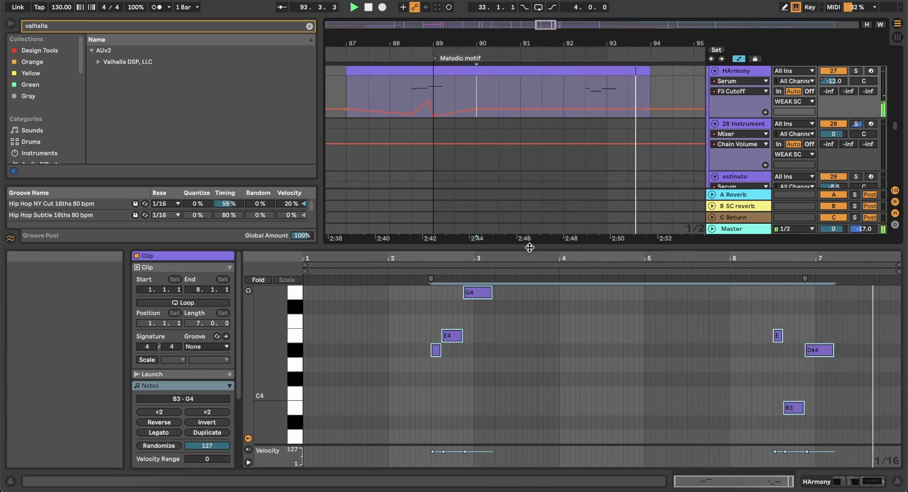
left_click_drag(529, 248, 527, 351)
scroll(506, 174, "down", 6)
key("space")
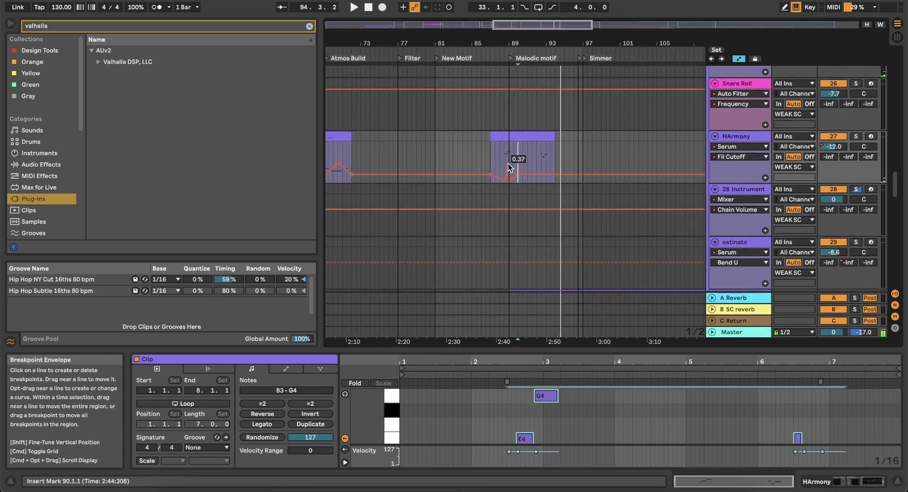
Set the arrangement grid to 2 Bars and extend the HArmony clip's end to bar 95
key("plus")
key("plus")
left_click(529, 136)
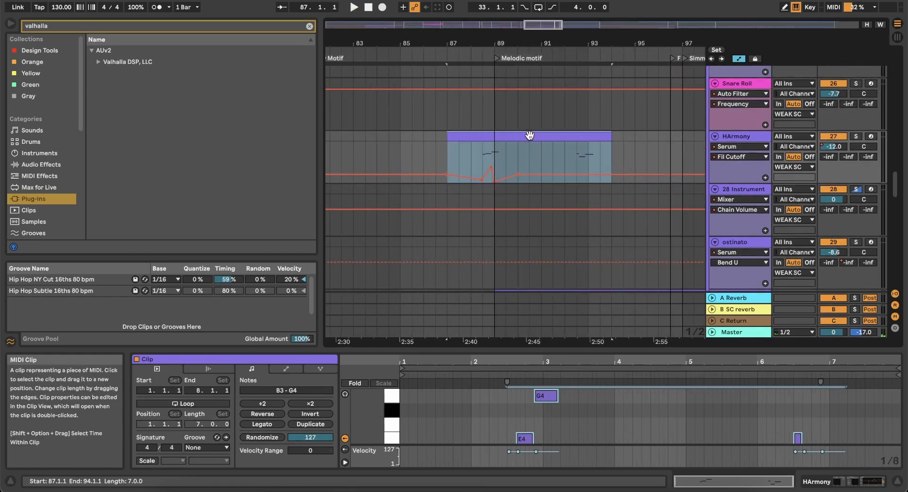
right_click(520, 162)
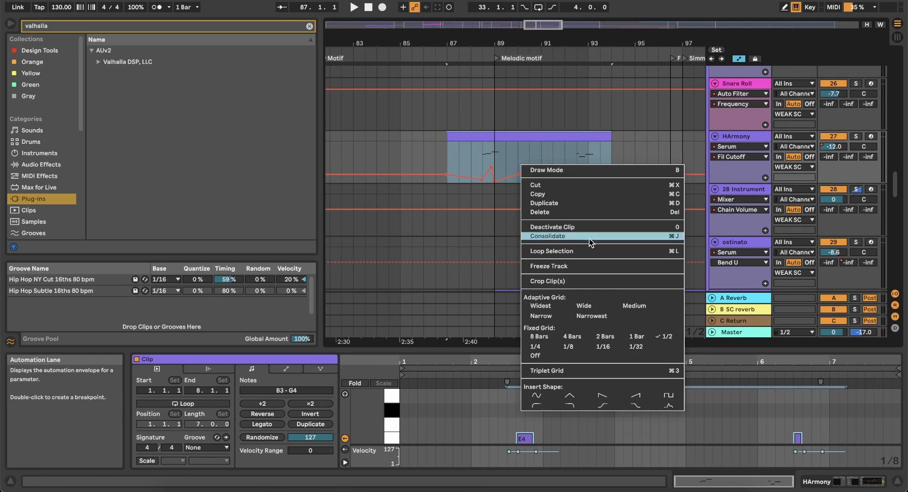
left_click(570, 336)
right_click(519, 165)
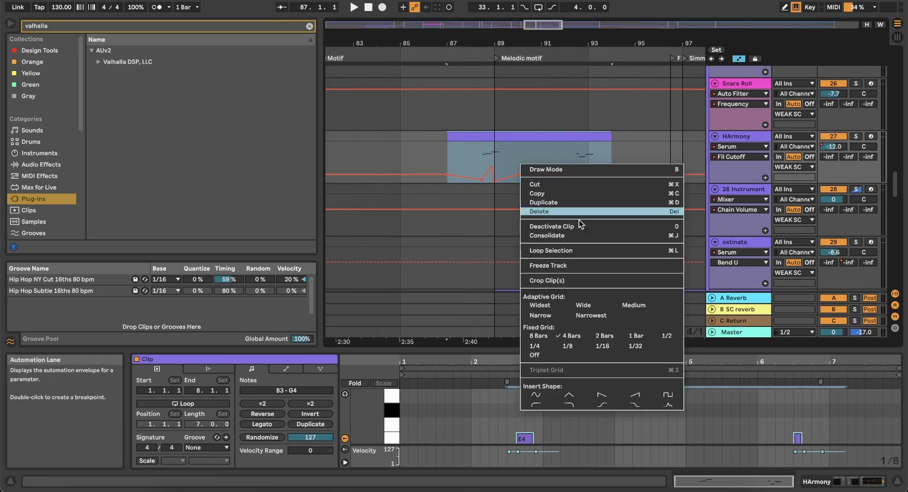
left_click(600, 336)
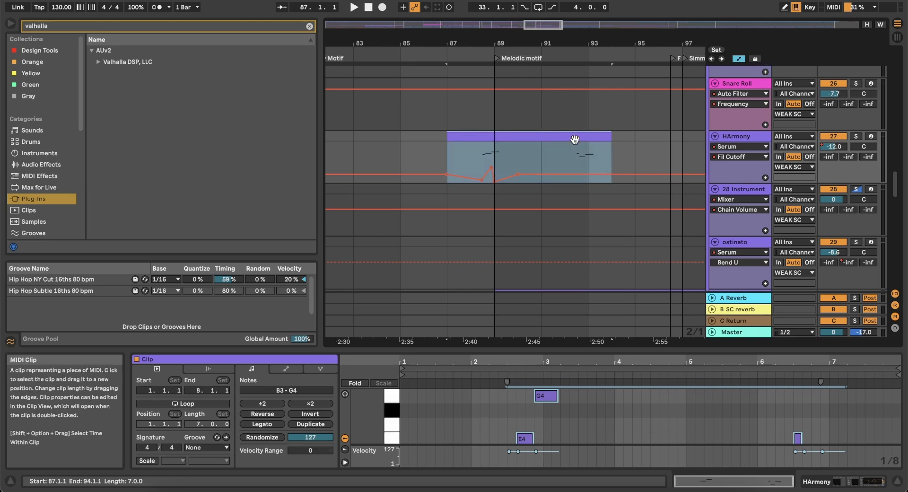
left_click_drag(606, 140, 631, 140)
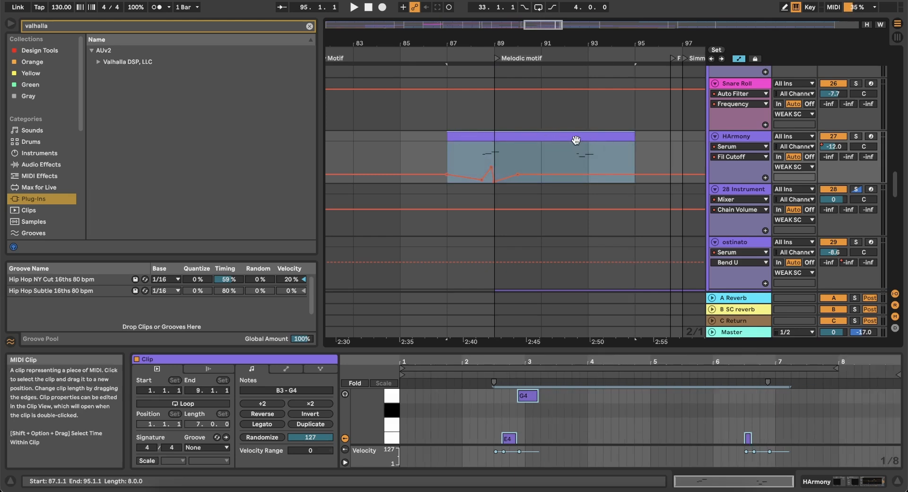
Duplicate the HArmony clip six times in a row so the part runs on to bar 143
key("minus")
key("super+d")
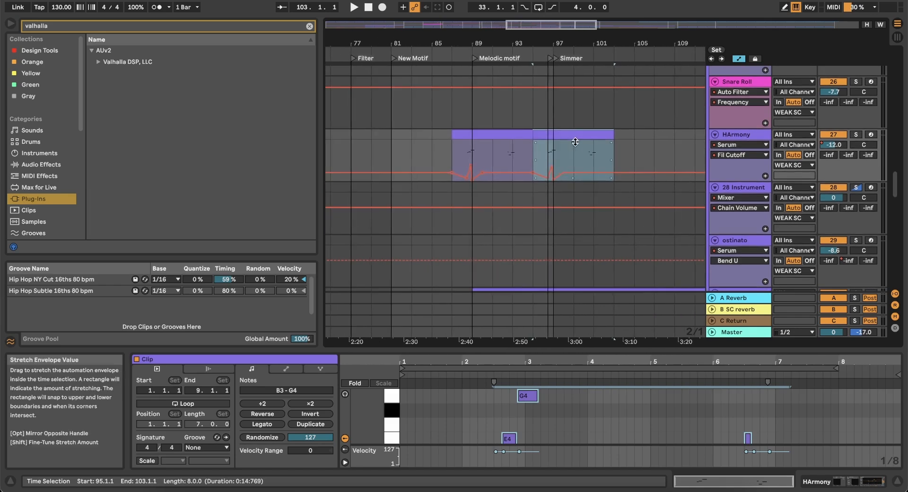
key("minus")
key("super+d")
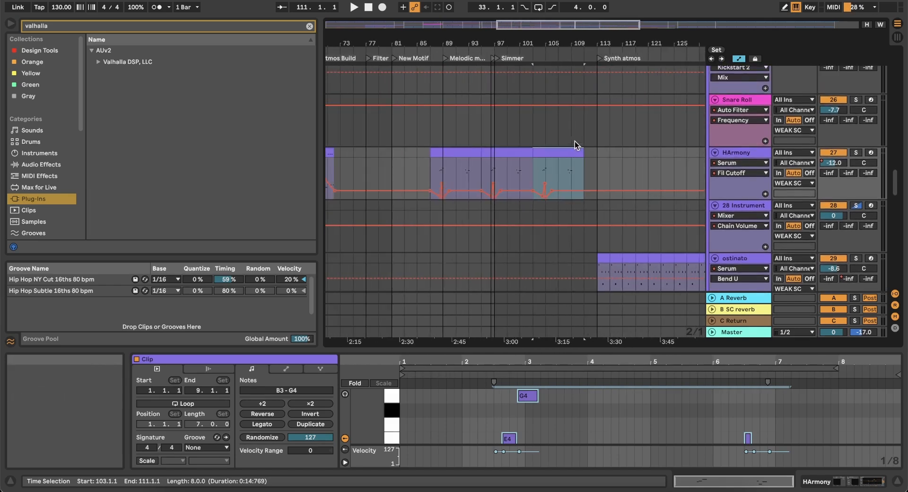
key("super+d")
key("super+d")
key("super+d")
key("super+d")
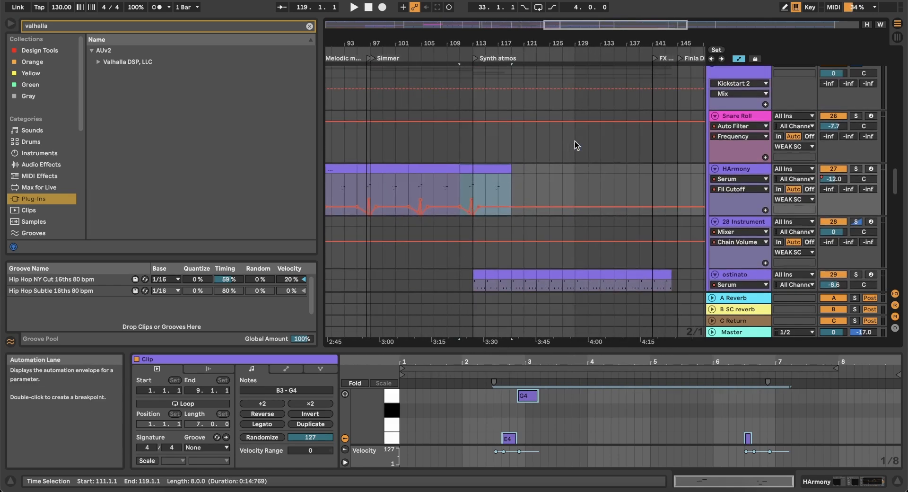
scroll(574, 141, "right", 3)
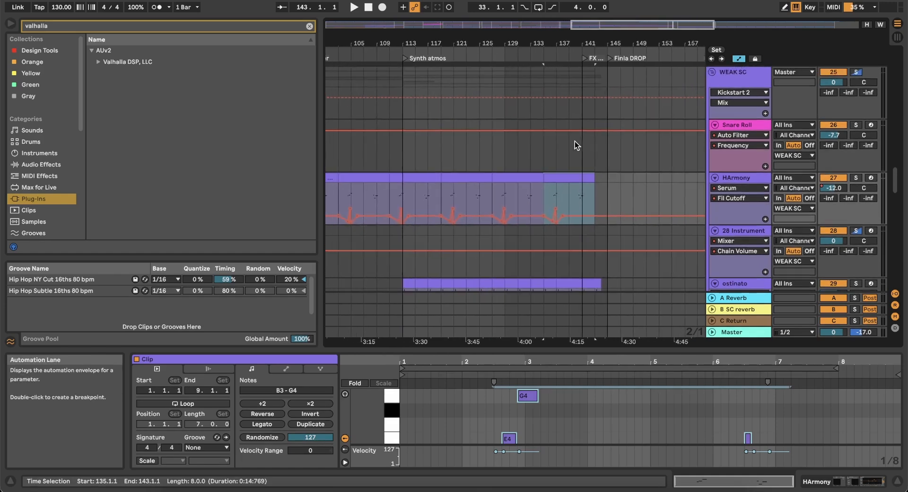
Play back from bar 135 and compare the mix with the AIO - Polymerase reference track by toggling its solo
key("space")
scroll(861, 118, "up", 10)
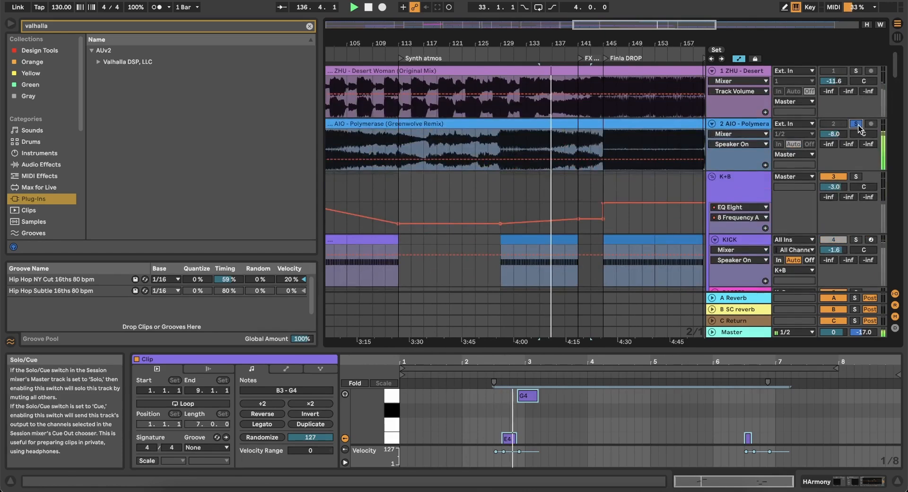
left_click(858, 125)
left_click(858, 125)
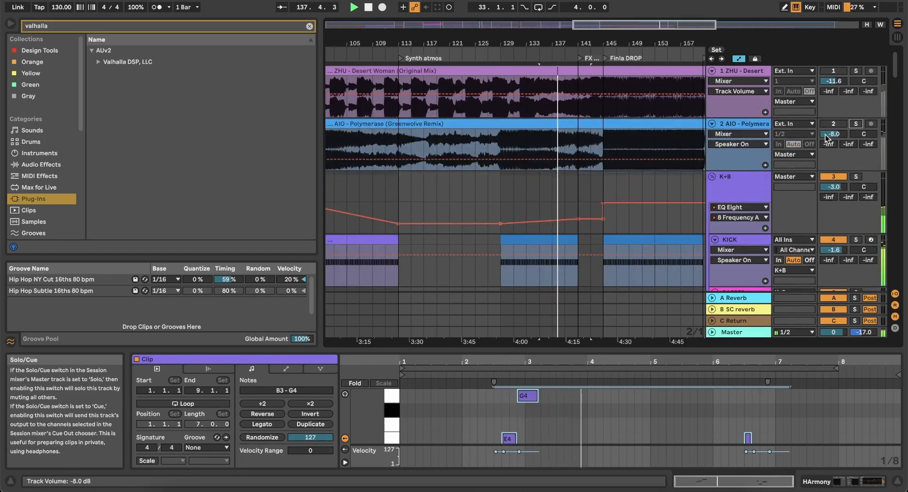
Examine the tracks through the FX Fill and Finla DROP sections during playback
scroll(618, 171, "down", 10)
scroll(618, 171, "up", 10)
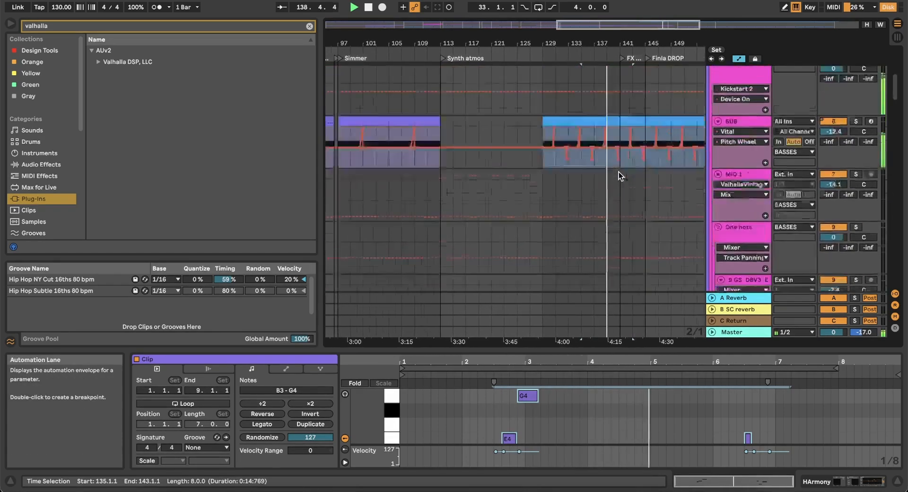
scroll(597, 155, "up", 4)
scroll(597, 155, "right", 3)
scroll(597, 156, "up", 3)
scroll(597, 155, "down", 15)
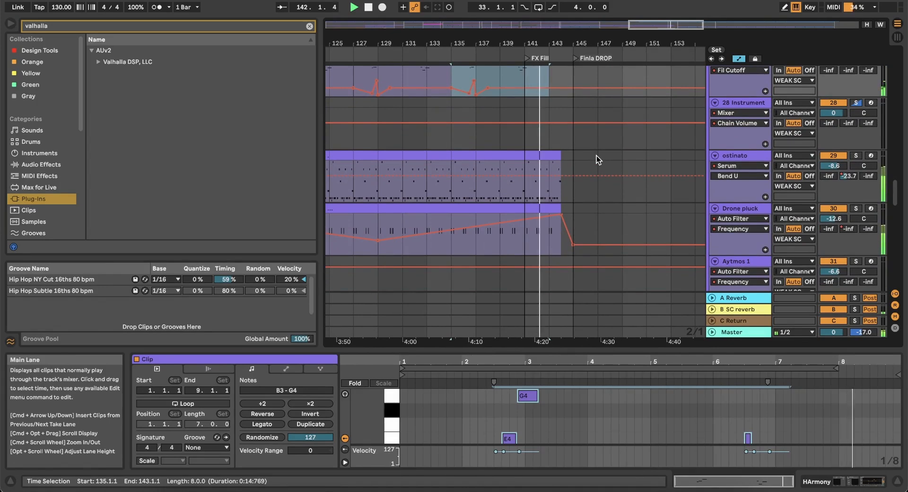
scroll(577, 151, "up", 5)
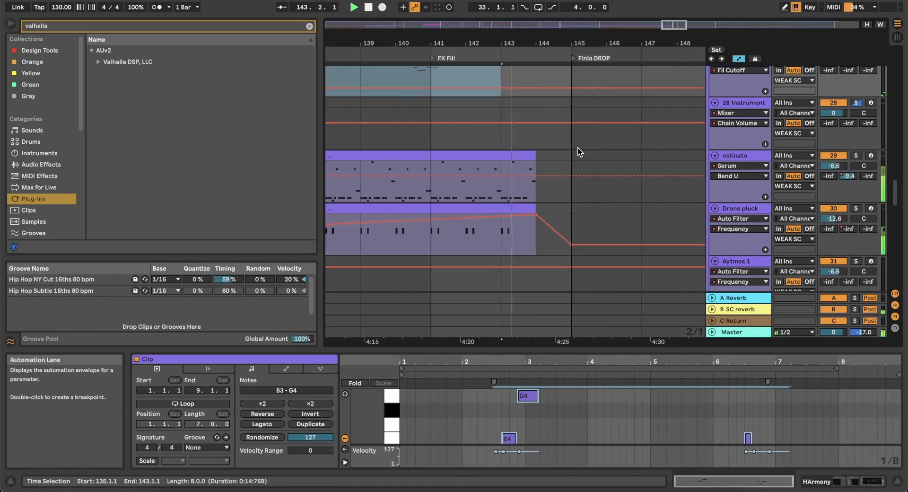
scroll(580, 152, "up", 3)
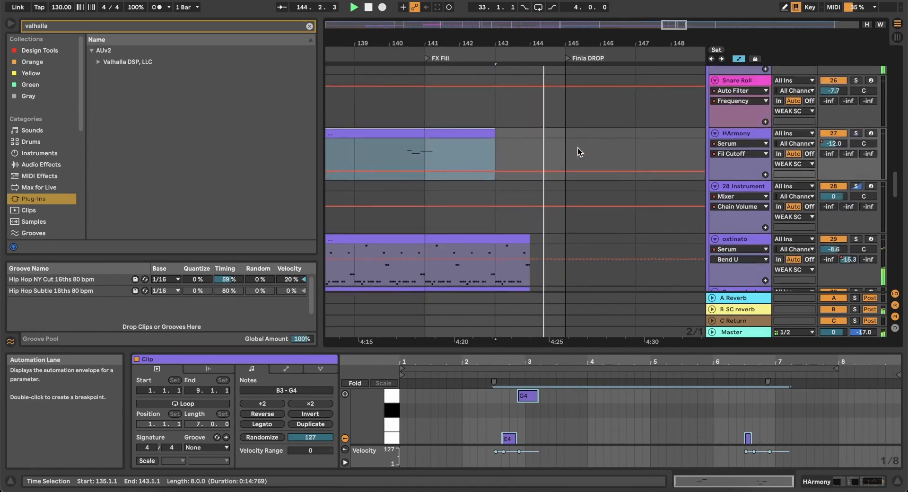
scroll(579, 151, "down", 11)
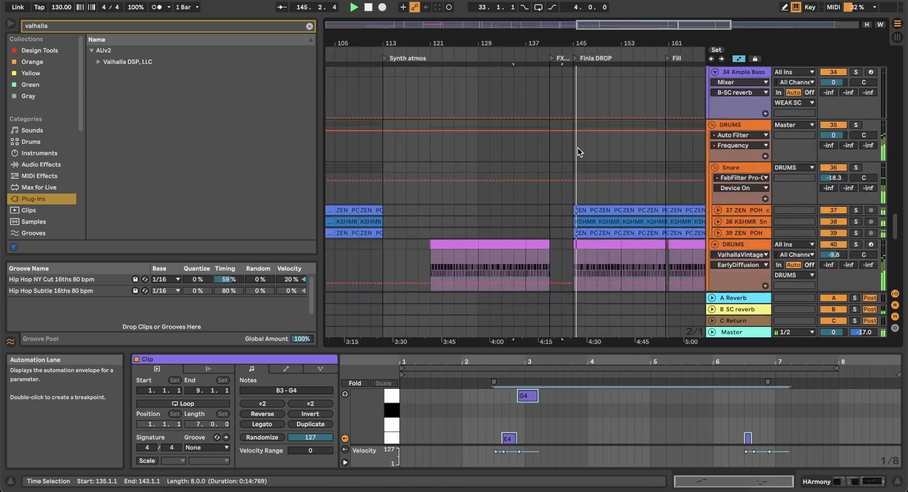
scroll(578, 152, "down", 5)
scroll(579, 152, "down", 5)
Set the arrangement grid to 4 Bars and stop playback
left_click(487, 182)
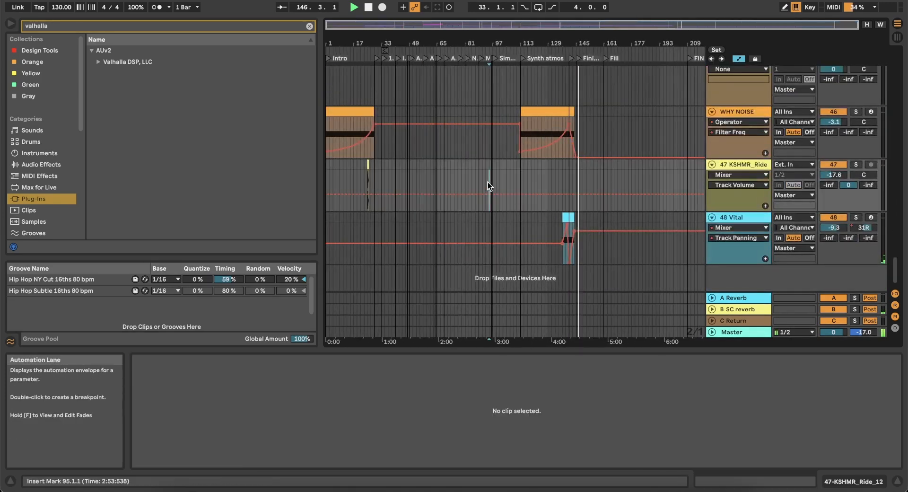
right_click(487, 182)
left_click(537, 293)
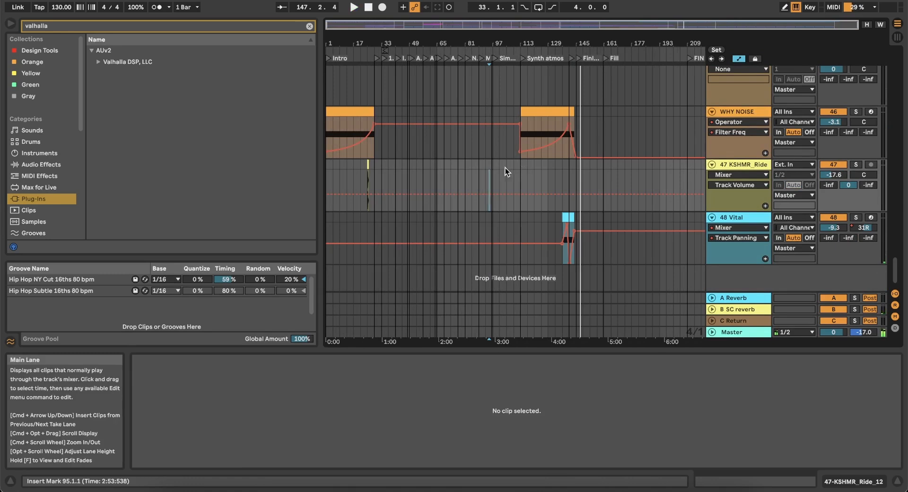
Play the New Motif section briefly from bar 85, with the reference and K+B tracks in view
scroll(498, 169, "up", 5)
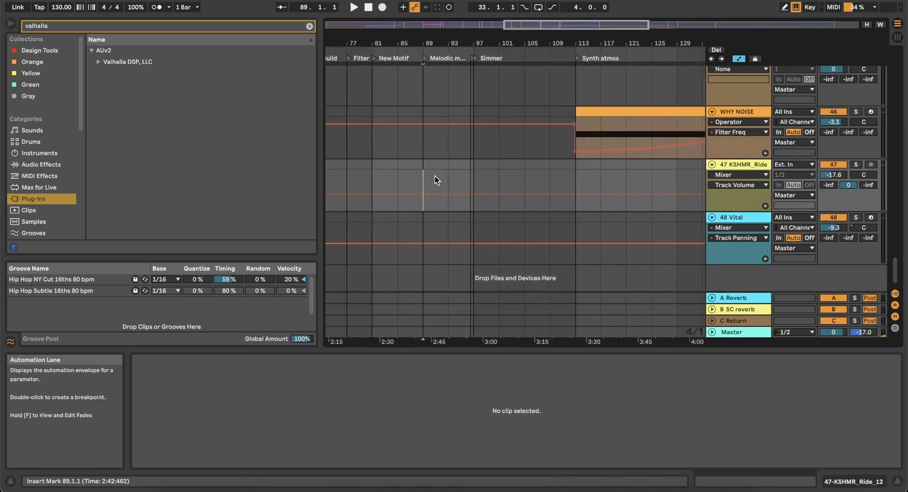
left_click(404, 181)
key("space")
scroll(405, 181, "left", 2)
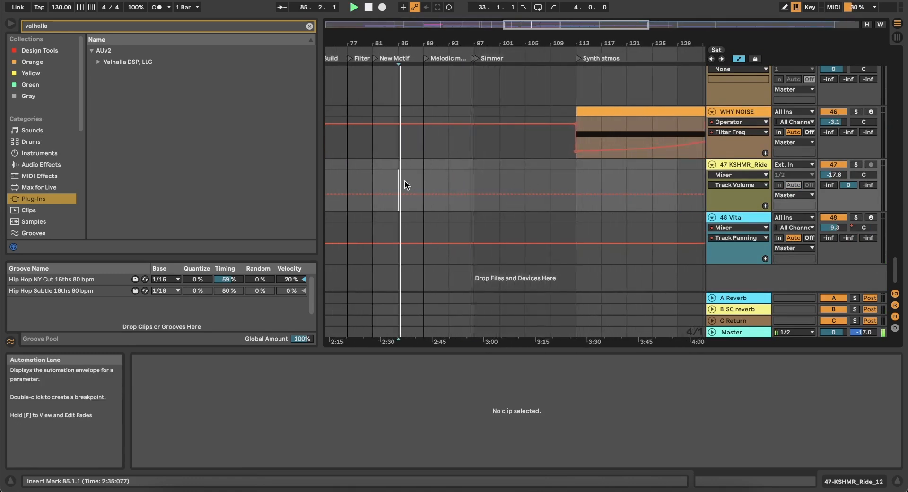
scroll(405, 181, "up", 15)
key("space")
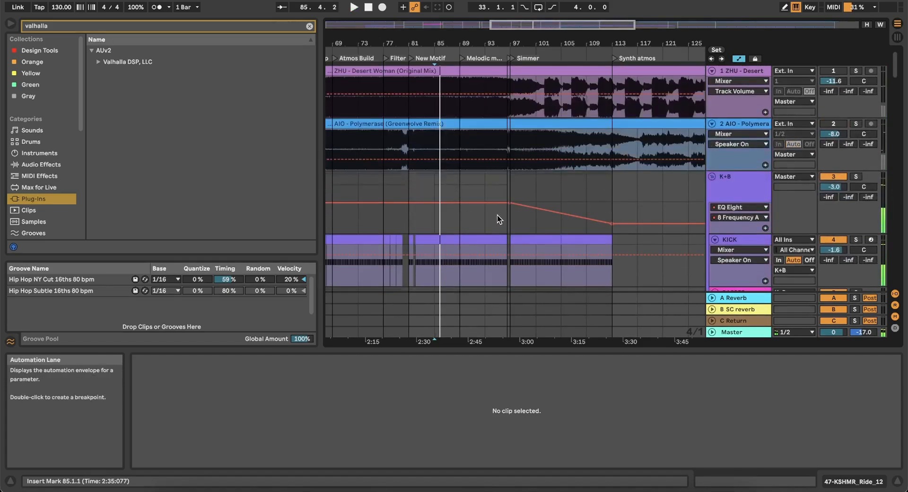
Review the K+B filter automation and the KICK and BASSES tracks across the whole arrangement
scroll(497, 215, "down", 3)
scroll(498, 214, "left", 1)
scroll(498, 214, "down", 5)
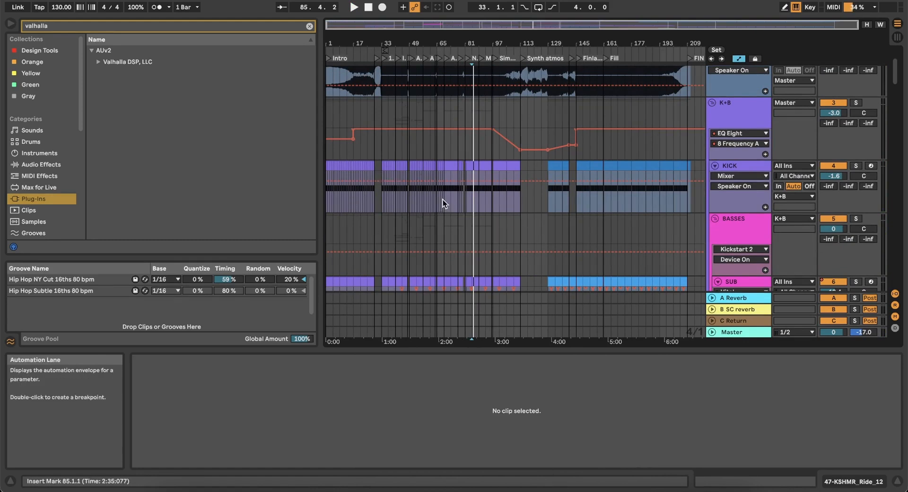
scroll(420, 171, "up", 5)
scroll(457, 196, "down", 5)
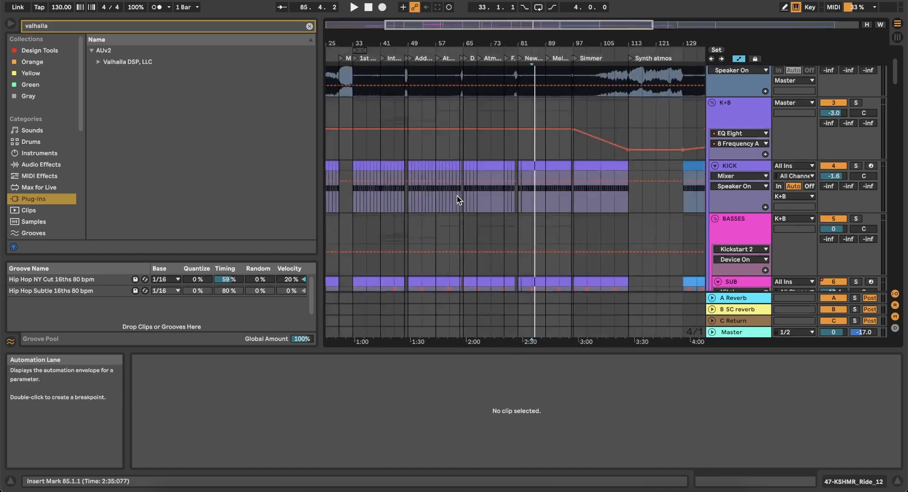
scroll(457, 196, "down", 1)
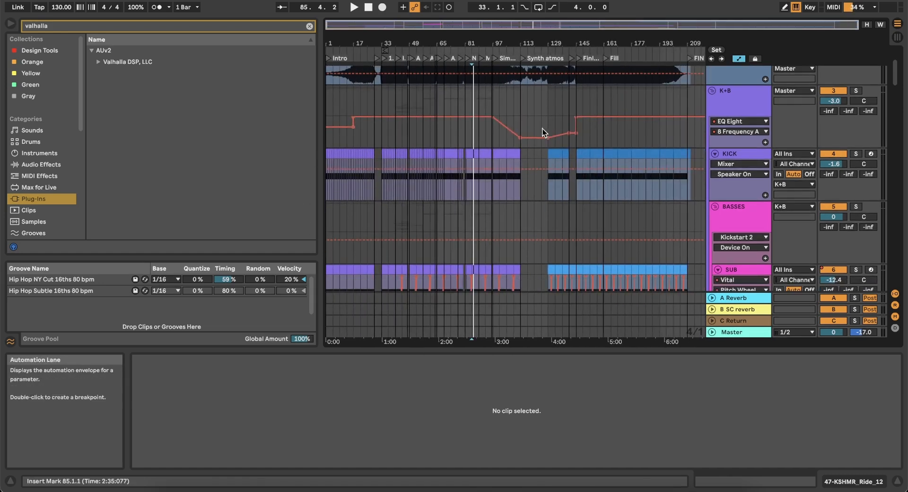
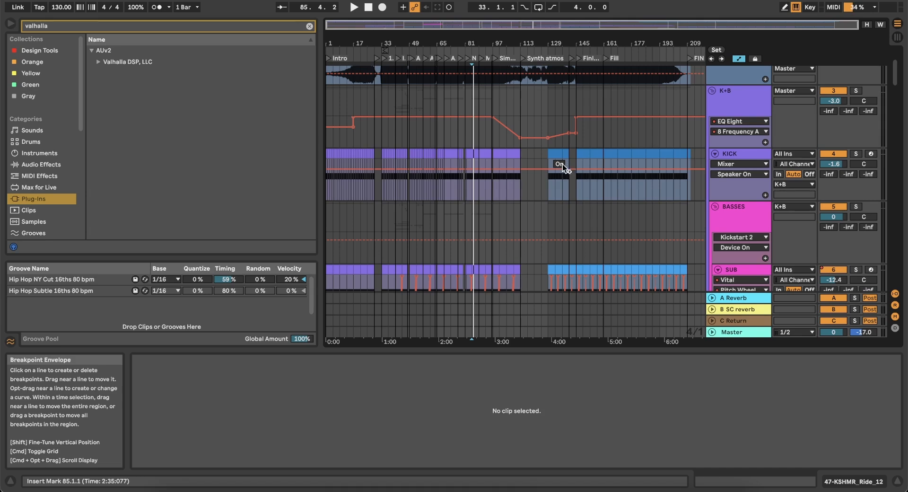
scroll(487, 217, "up", 5, "super")
left_click(487, 217)
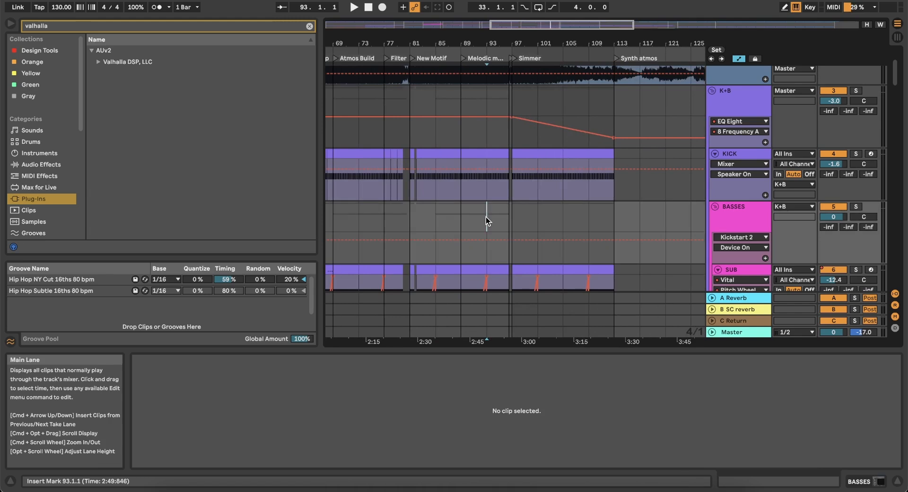
scroll(486, 217, "left", 3)
scroll(486, 216, "down", 2)
left_click(429, 189)
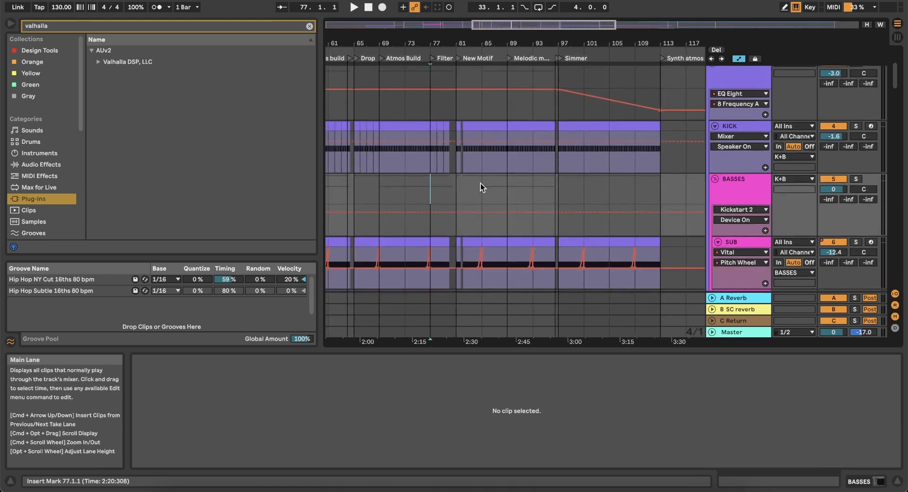
Examine where the one-shot, glitch and audio tracks of the BASSES group have clips along the arrangement
scroll(480, 183, "down", 5, "super")
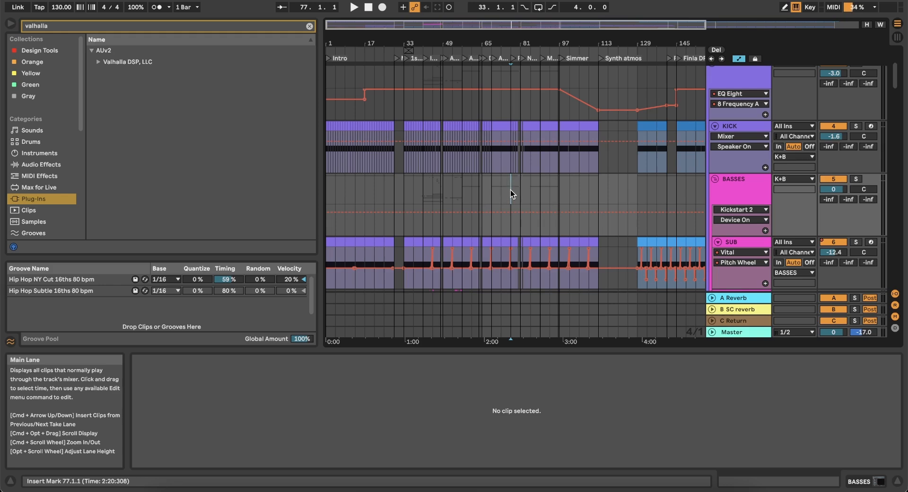
scroll(556, 194, "down", 3, "super")
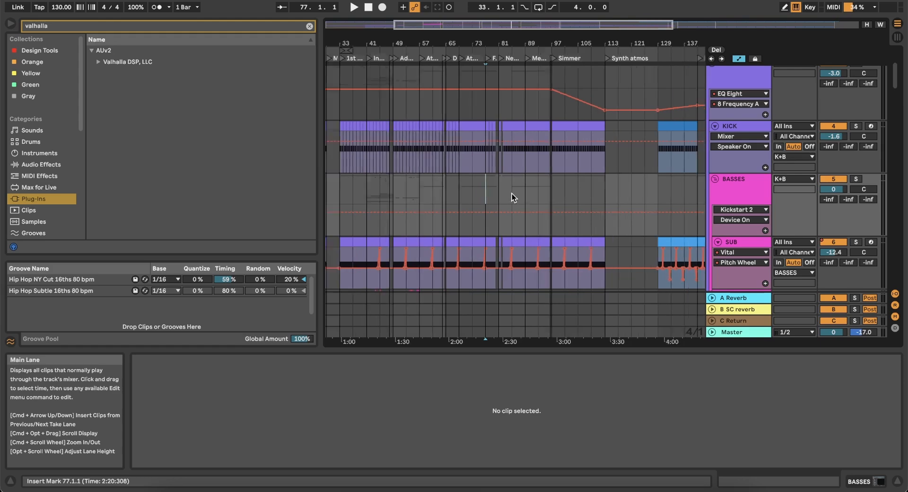
scroll(421, 198, "down", 5)
scroll(421, 197, "down", 3)
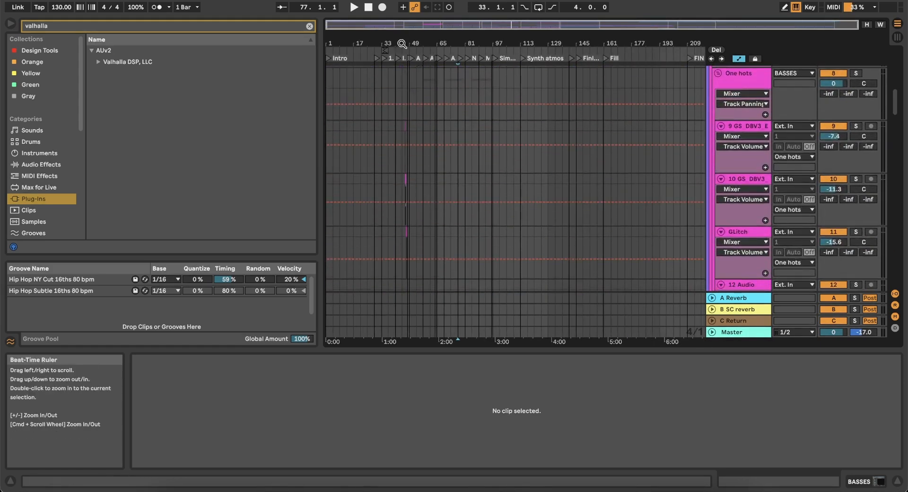
scroll(407, 240, "down", 2)
scroll(407, 239, "down", 1)
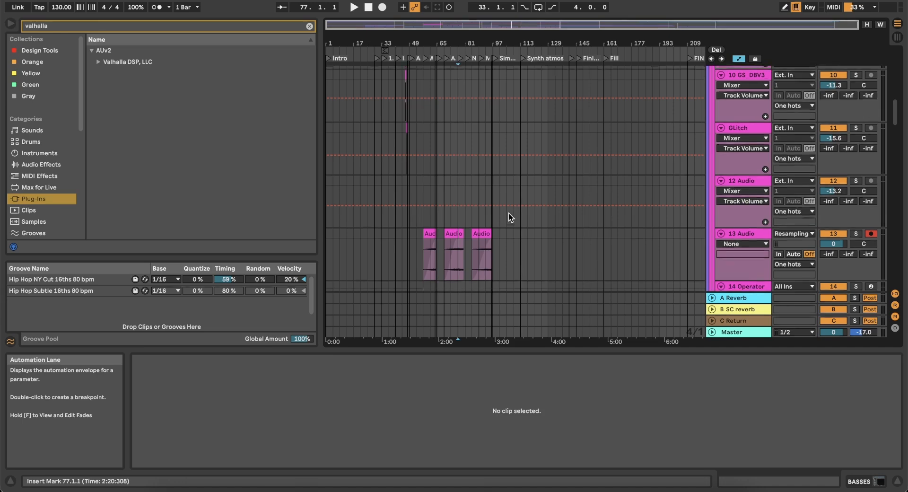
scroll(508, 216, "up", 12)
scroll(494, 191, "up", 5)
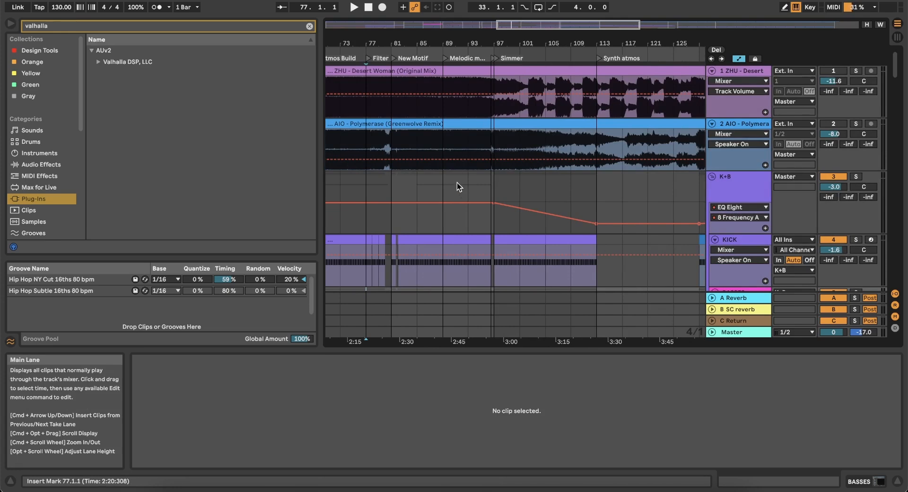
Play the transition into the Simmer section from bar 96, beat 3
left_click(457, 182)
key("space")
left_click(486, 183)
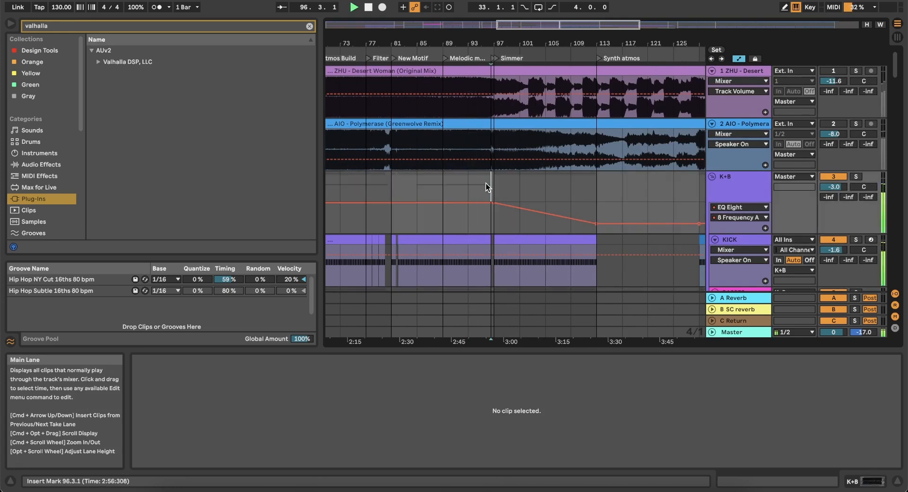
scroll(506, 183, "up", 6)
scroll(506, 183, "down", 4)
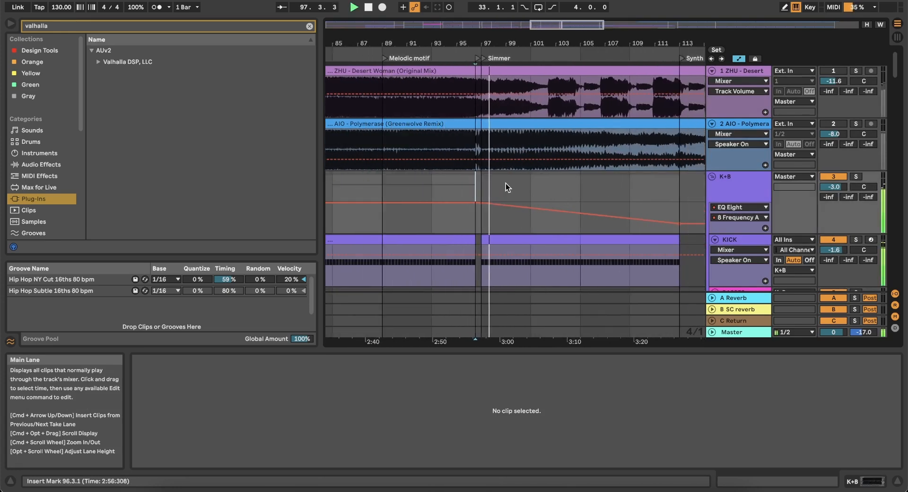
scroll(505, 183, "down", 2)
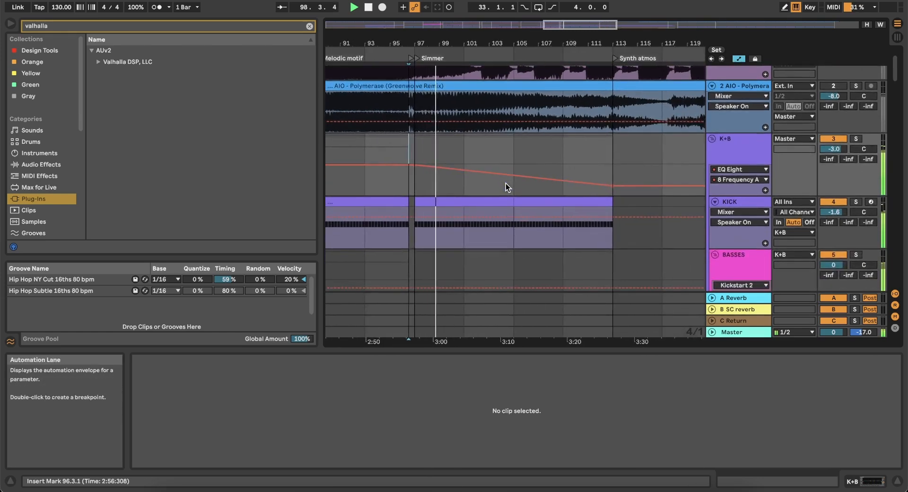
scroll(506, 183, "down", 3)
Examine the K+B group's EQ Eight cutoff during Simmer playback and check which other tracks have clips in that section
left_click(730, 98)
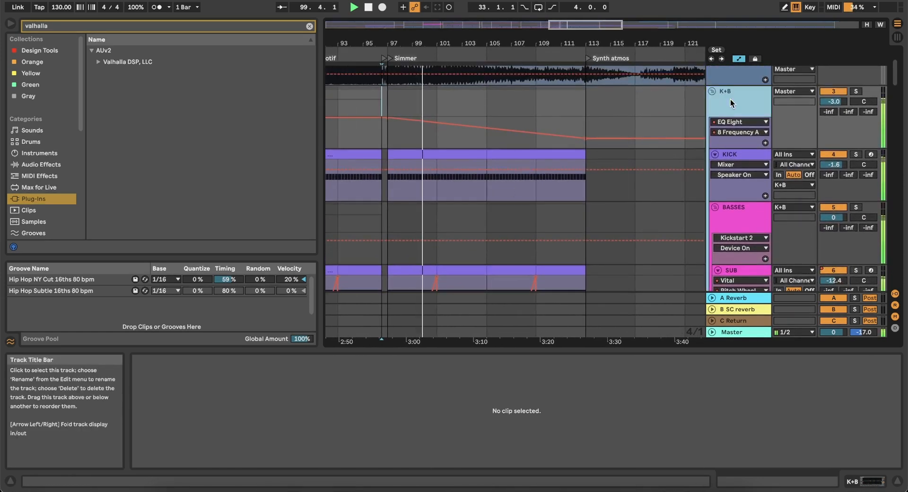
left_click(872, 483)
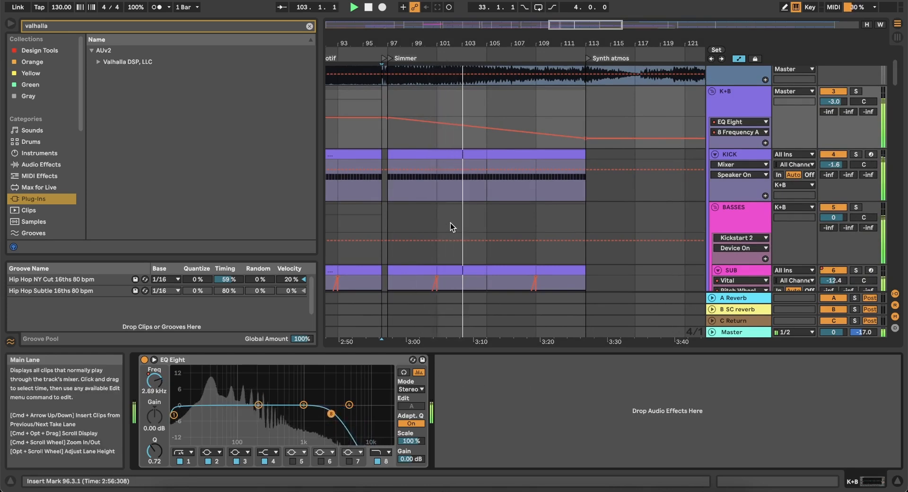
scroll(450, 223, "down", 2)
scroll(450, 223, "down", 10)
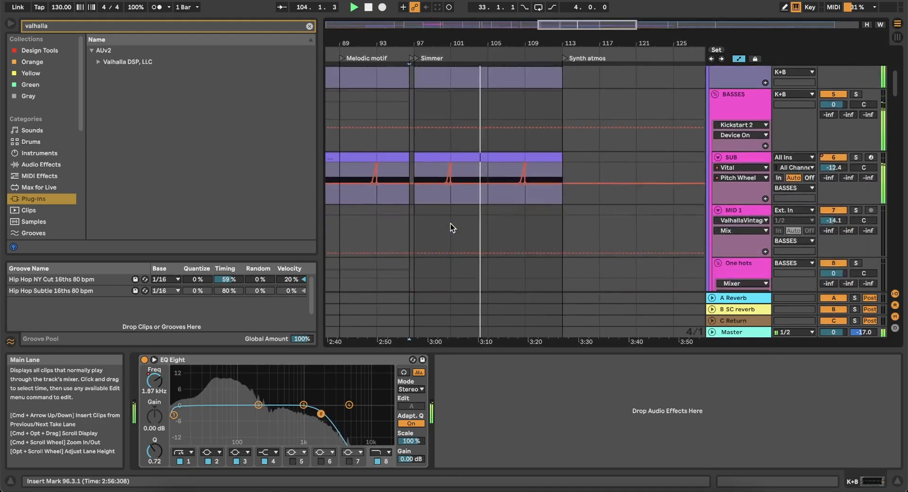
scroll(450, 223, "down", 15)
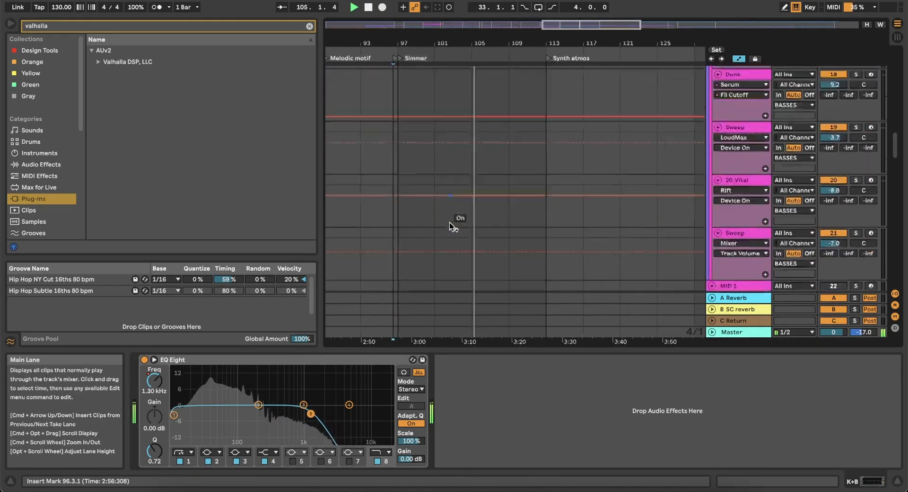
scroll(450, 223, "down", 15)
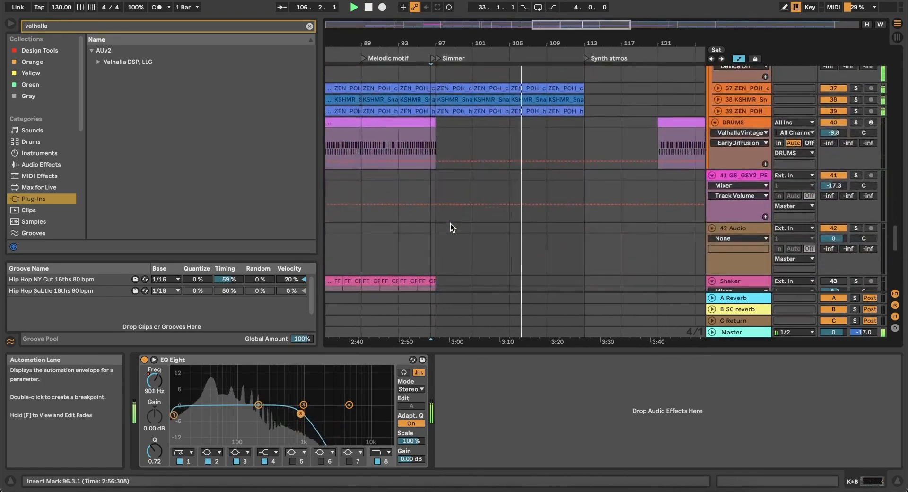
scroll(450, 223, "down", 3)
scroll(450, 223, "up", 10)
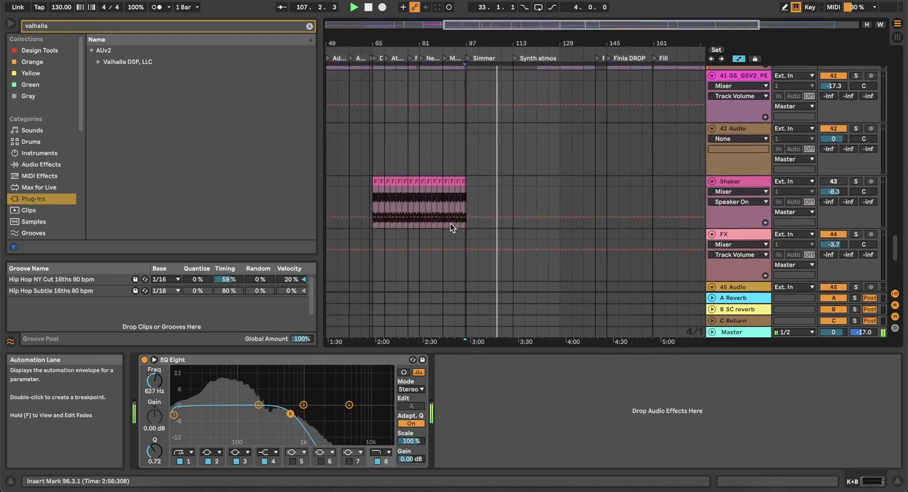
scroll(512, 194, "up", 3)
scroll(531, 191, "up", 6)
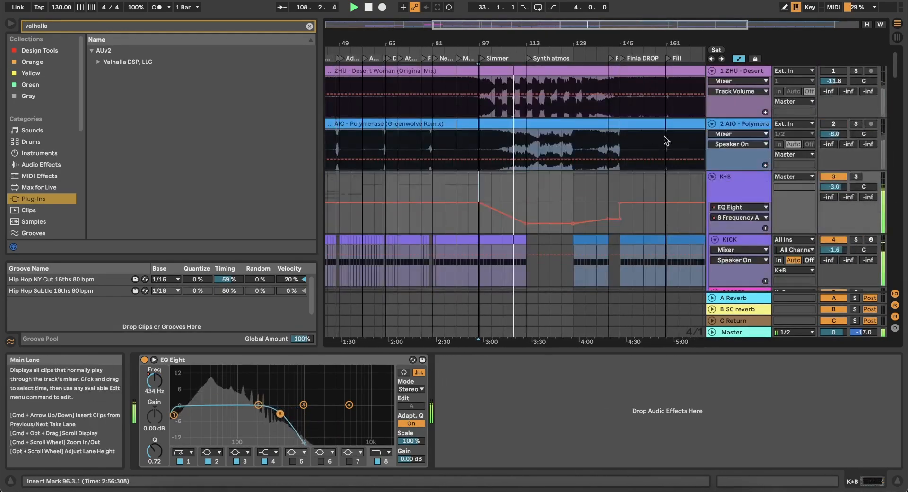
Solo the AIO Polymerase reference from bar 97, and play the project's own Simmer section from there for comparison
left_click(857, 124)
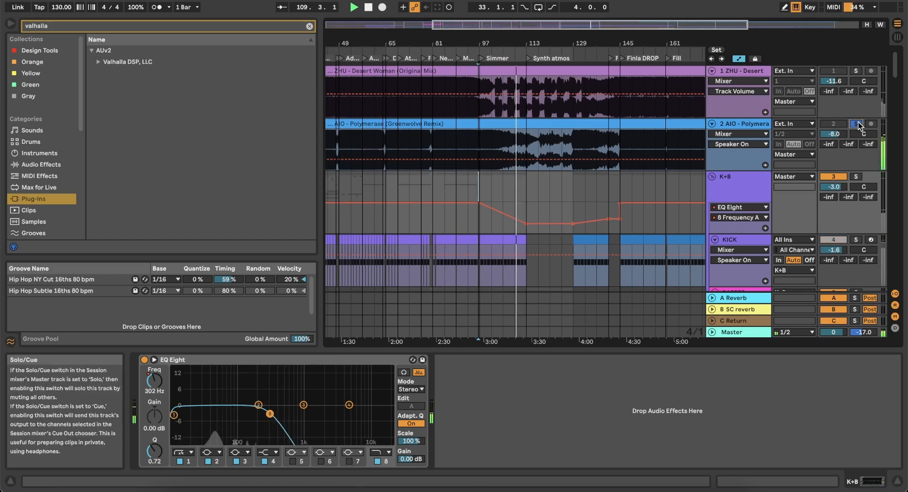
left_click(477, 181)
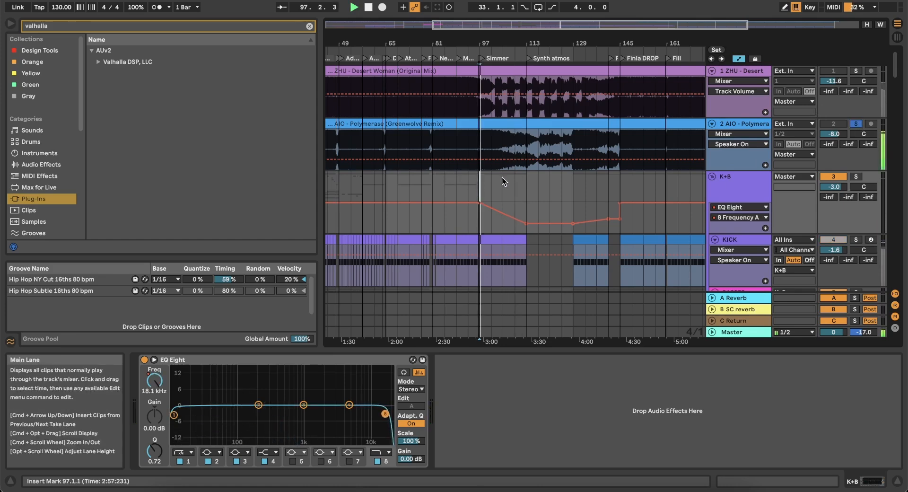
key("space")
key("space")
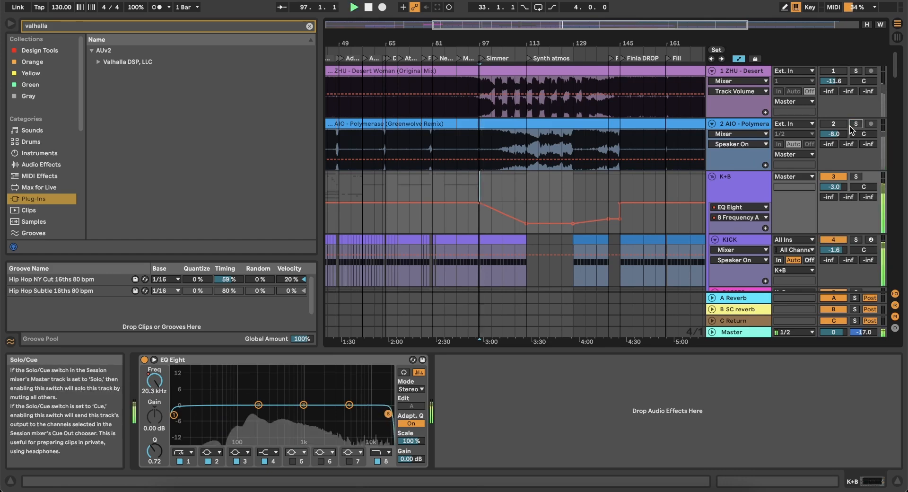
Create a MIDI clip on the WHY NOISE track from bar 97 to 113, filled with one sustained D3 note
scroll(435, 178, "down", 15)
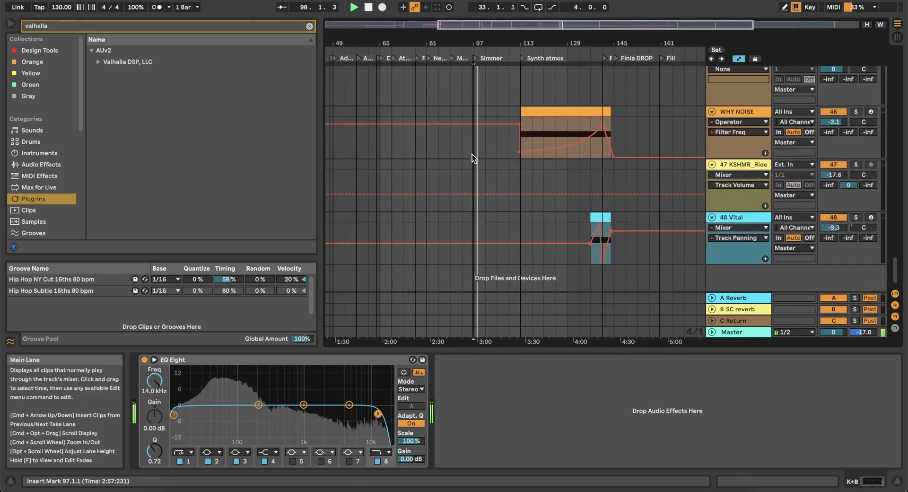
left_click_drag(474, 147, 519, 120)
key("super+shift+m")
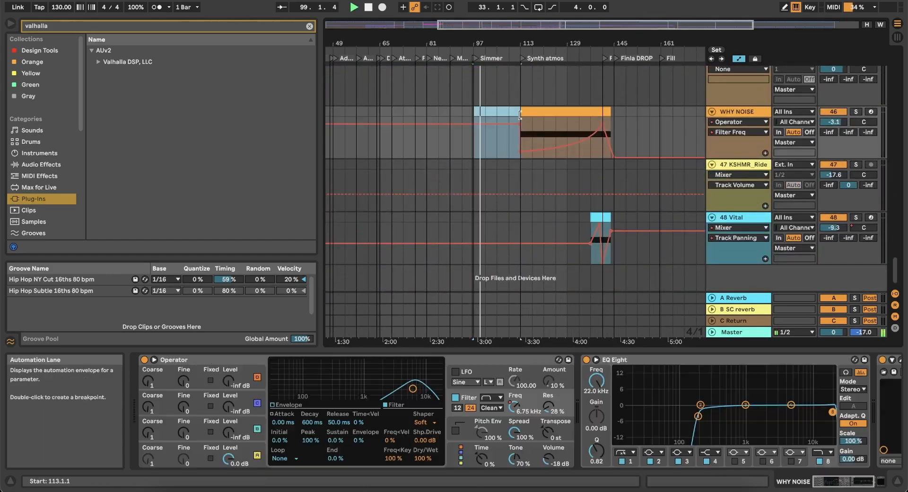
key("space")
double_click(512, 112)
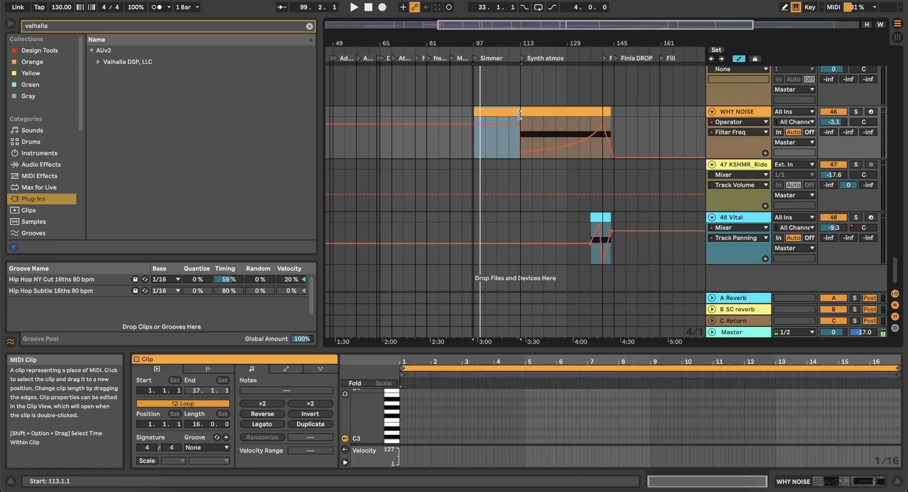
double_click(401, 429)
key("Down")
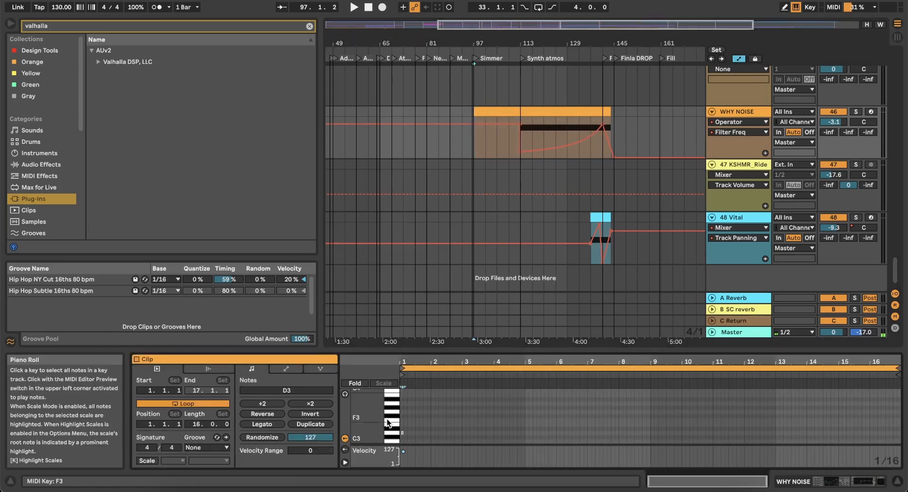
left_click(262, 424)
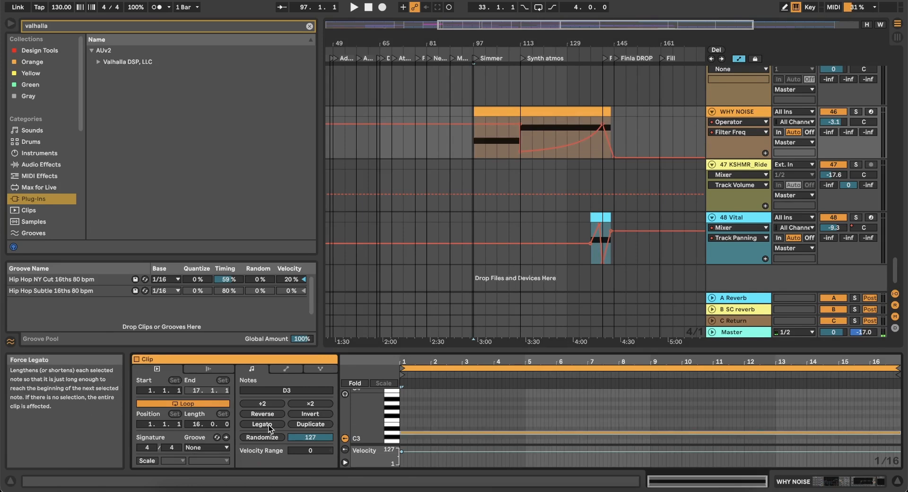
Reshape the WHY NOISE Filter Freq automation to sweep down from a high point at bar 97 to bar 113
scroll(629, 138, "up", 5)
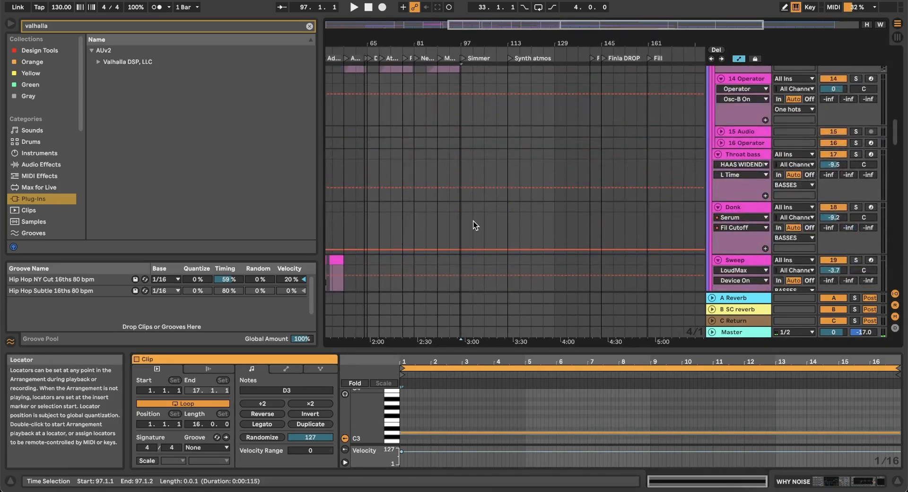
scroll(473, 220, "down", 3)
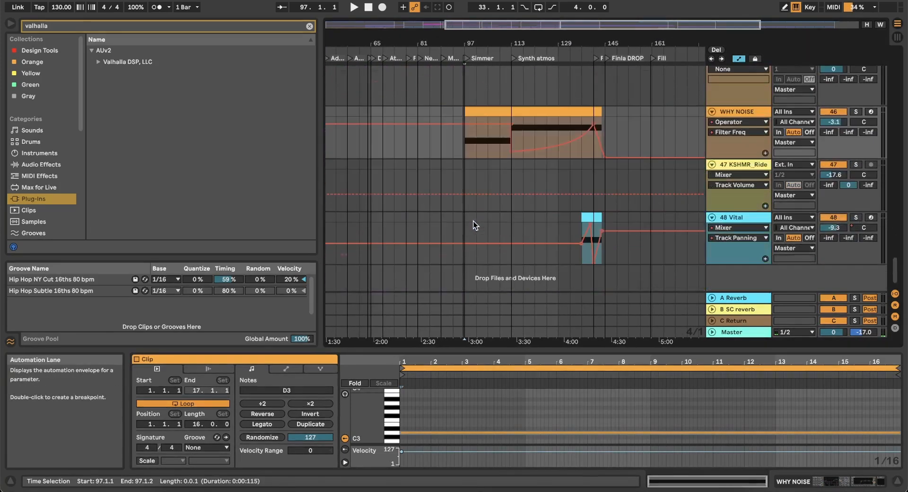
left_click(472, 111)
left_click(510, 123)
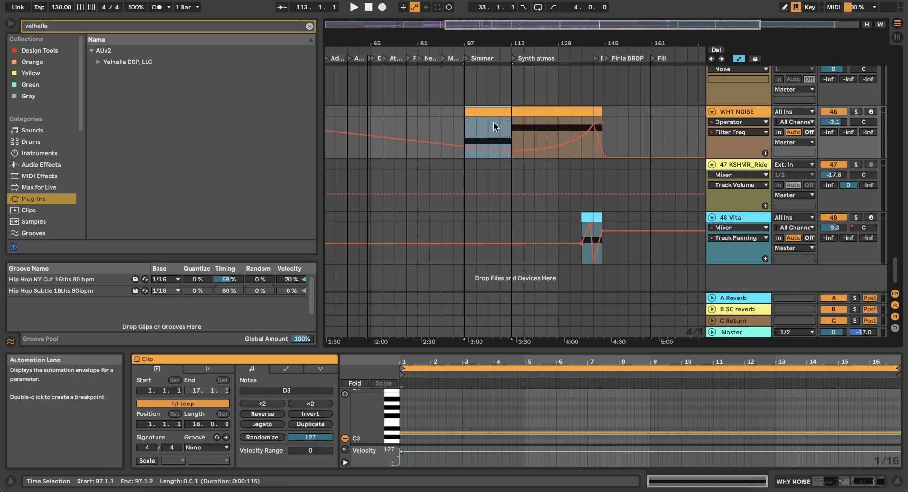
left_click_drag(463, 144, 463, 117)
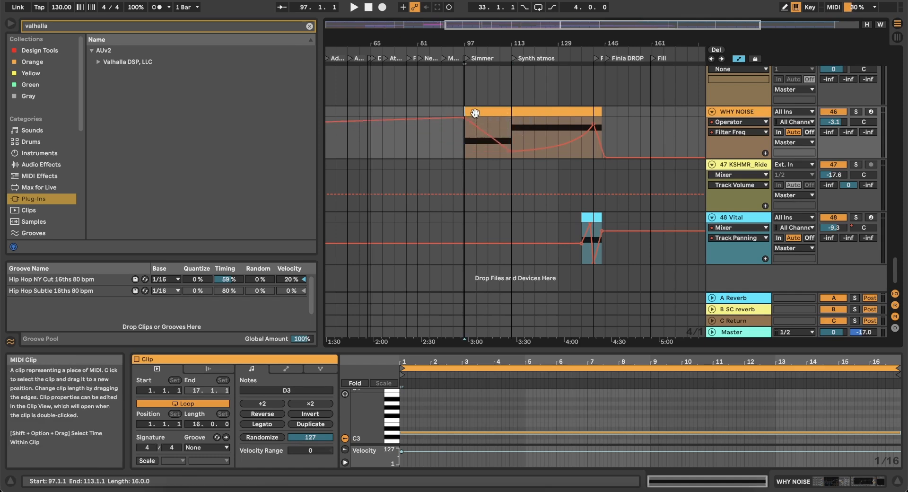
Play the new noise clip from bar 97 and bypass the Infiltrator effect on the WHY NOISE track
left_click(473, 112)
key("space")
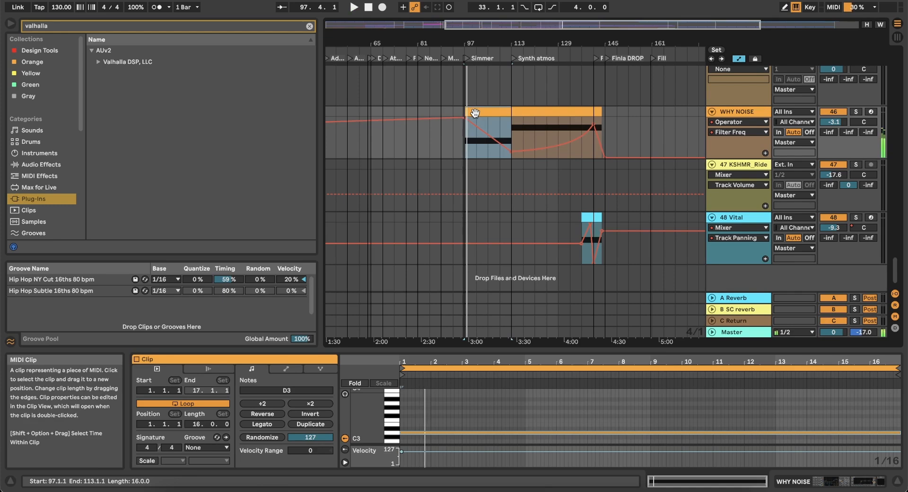
left_click(846, 481)
scroll(583, 376, "right", 5)
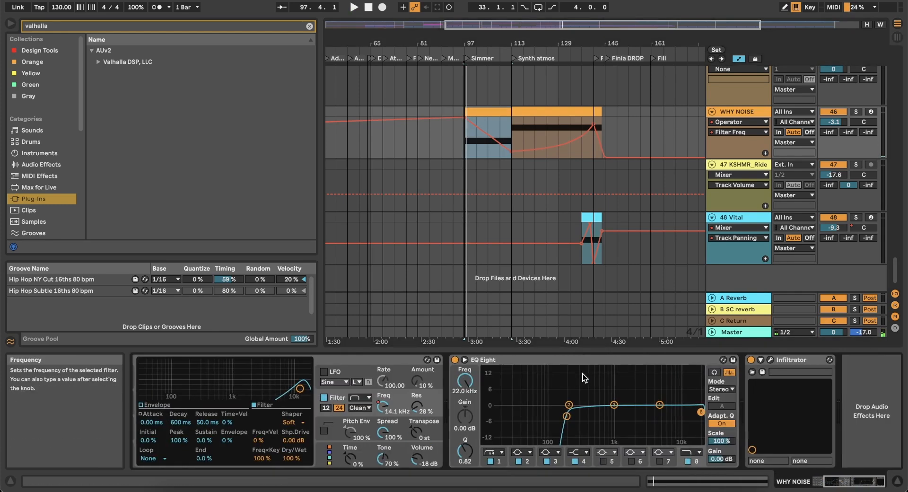
left_click(750, 360)
key("space")
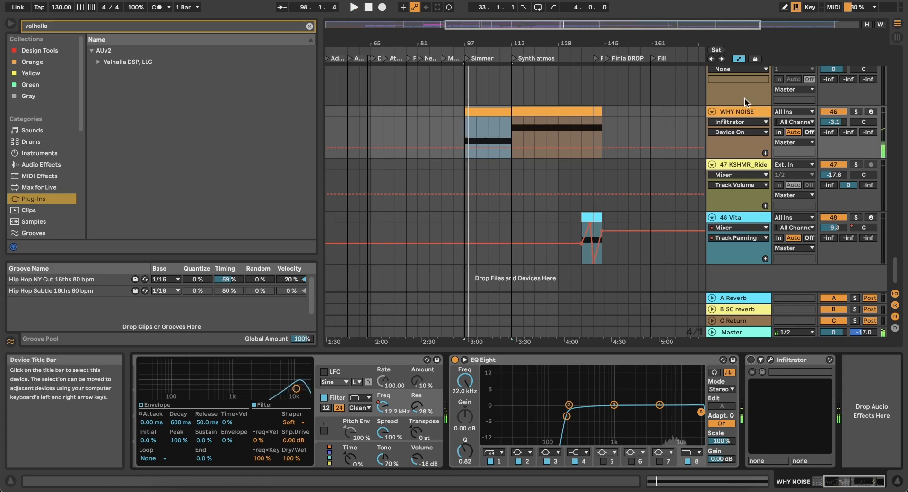
Duplicate the WHY NOISE track, leaving only the Simmer clip on the copy and deleting that clip from the original
left_click(736, 116)
key("super+d")
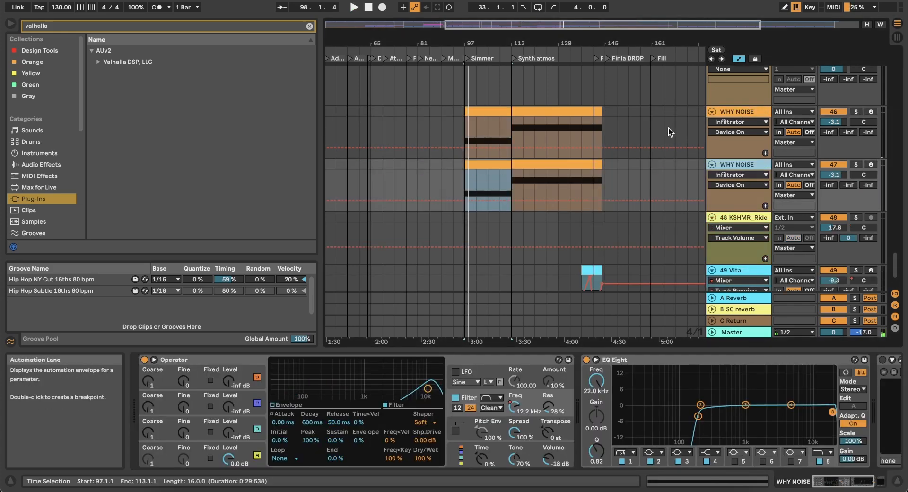
left_click(537, 164)
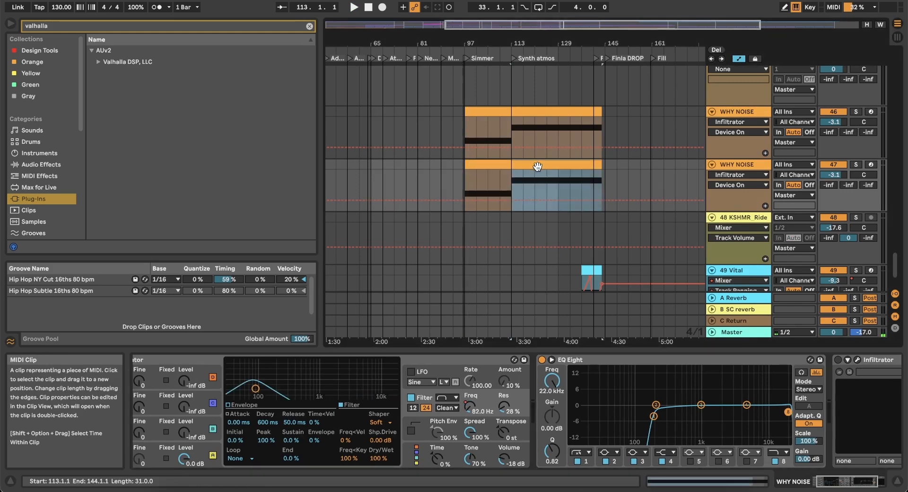
key("BackSpace")
left_click(495, 111)
key("BackSpace")
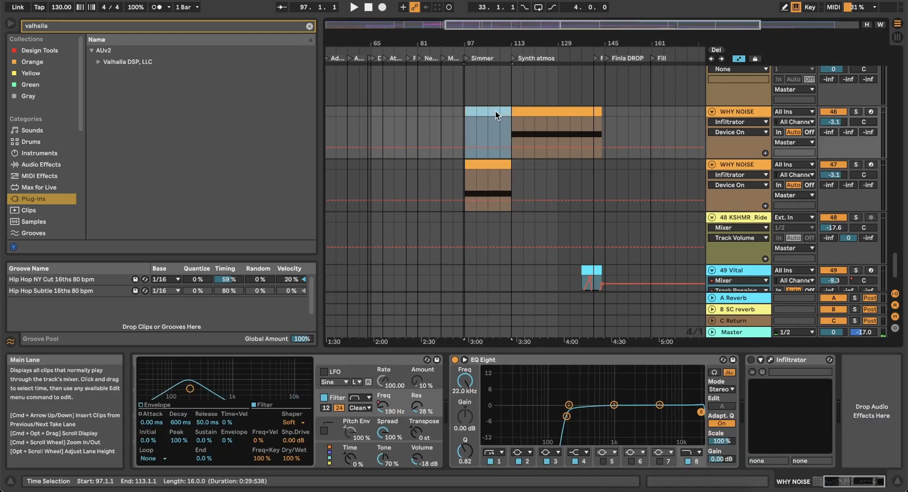
scroll(495, 111, "down", 3)
left_click(329, 166)
key("BackSpace")
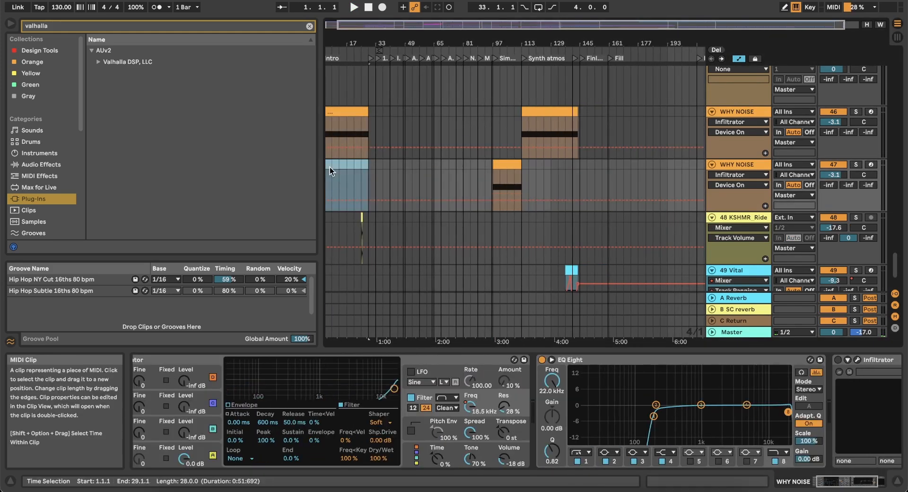
Delete Infiltrator from the duplicated WHY NOISE track and reactivate it on the original track
scroll(747, 389, "right", 3)
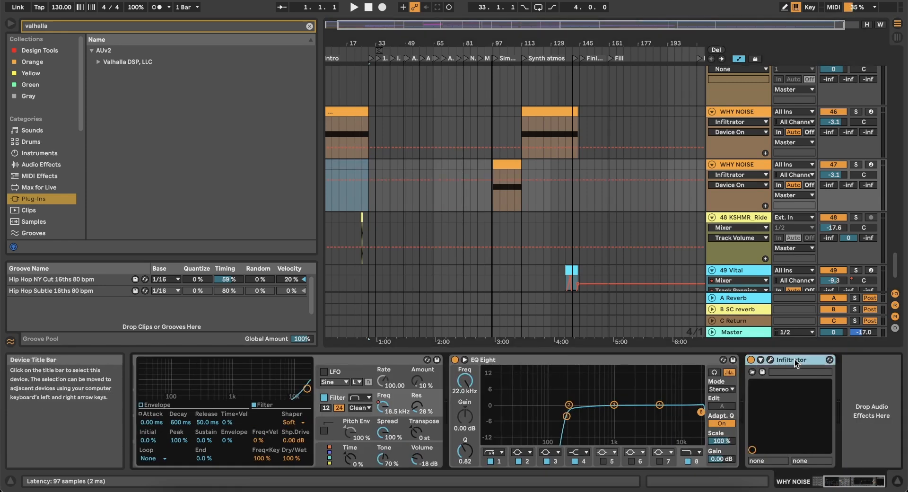
key("BackSpace")
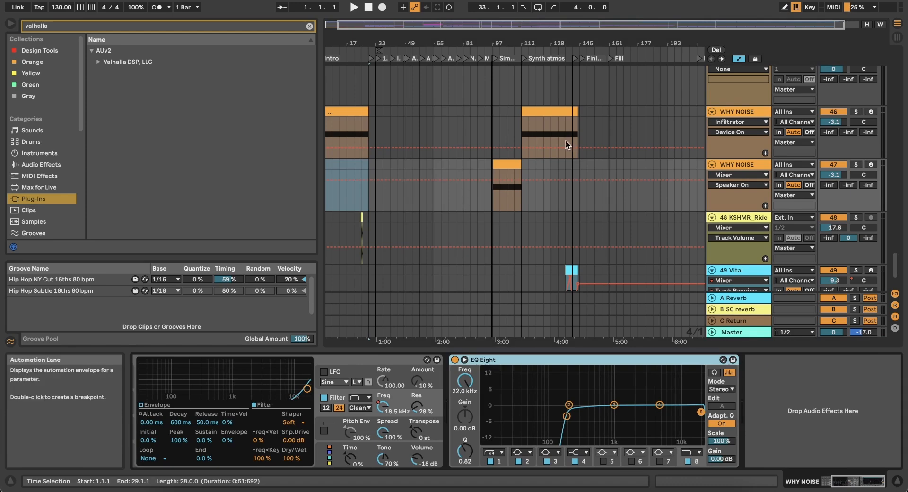
left_click(540, 116)
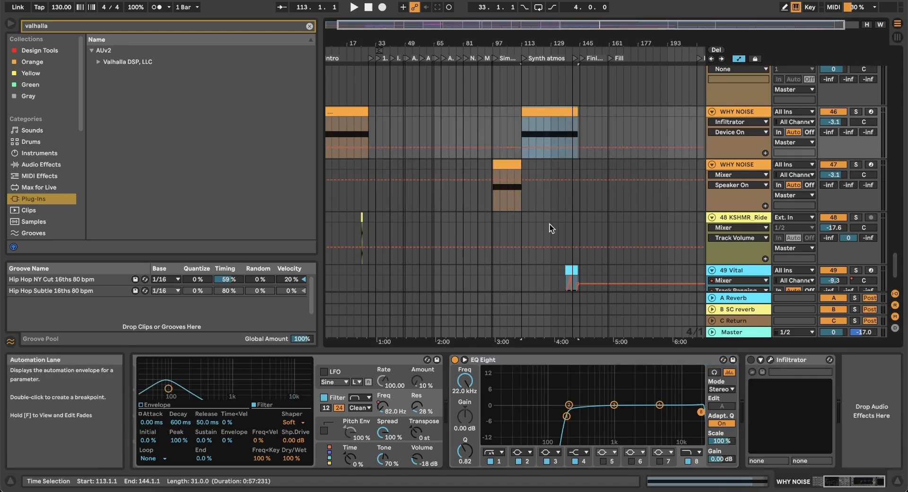
left_click(751, 360)
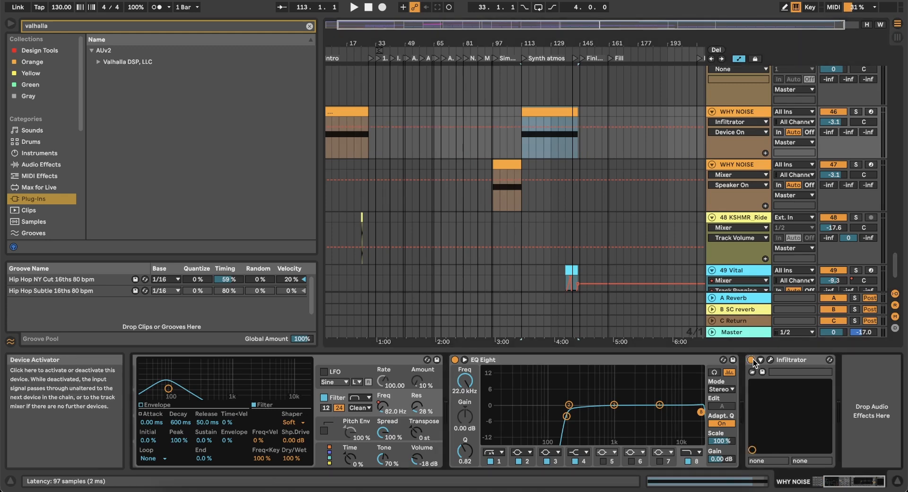
Add an Auto Filter after Infiltrator on the original WHY NOISE track, in band-pass mode with 39% resonance
left_click(240, 26)
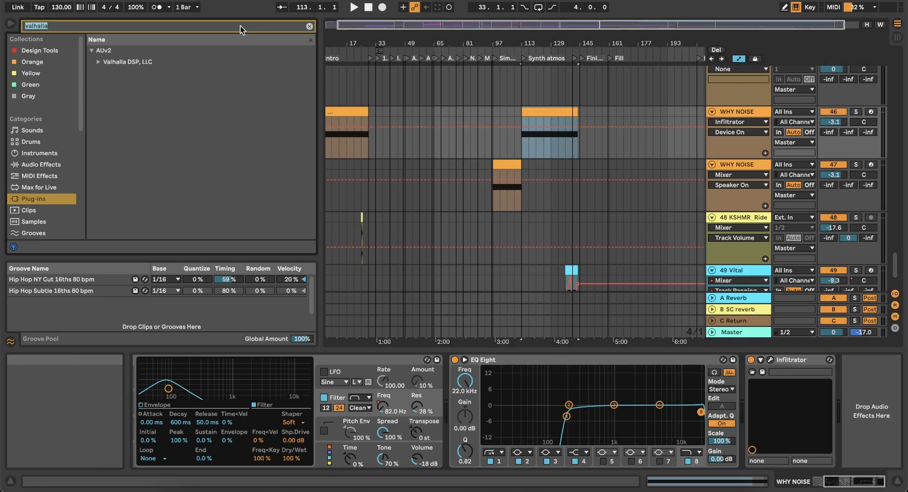
type("auto")
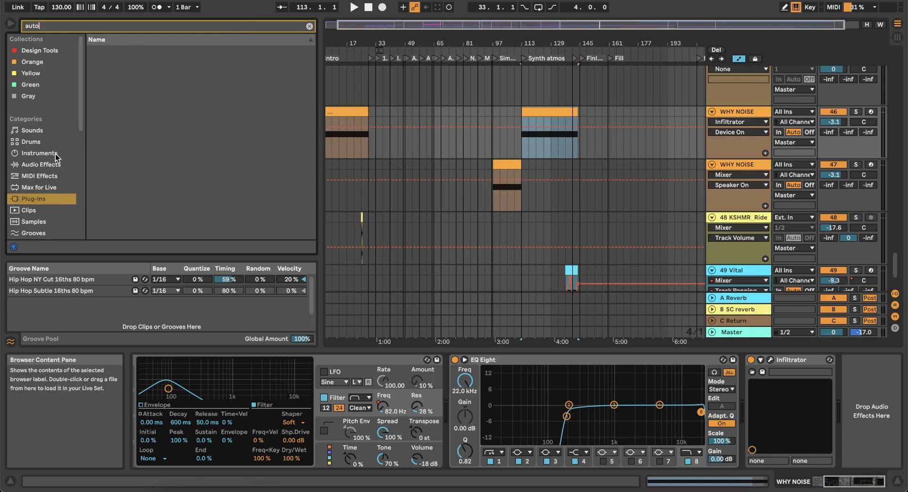
left_click(55, 155)
left_click(45, 165)
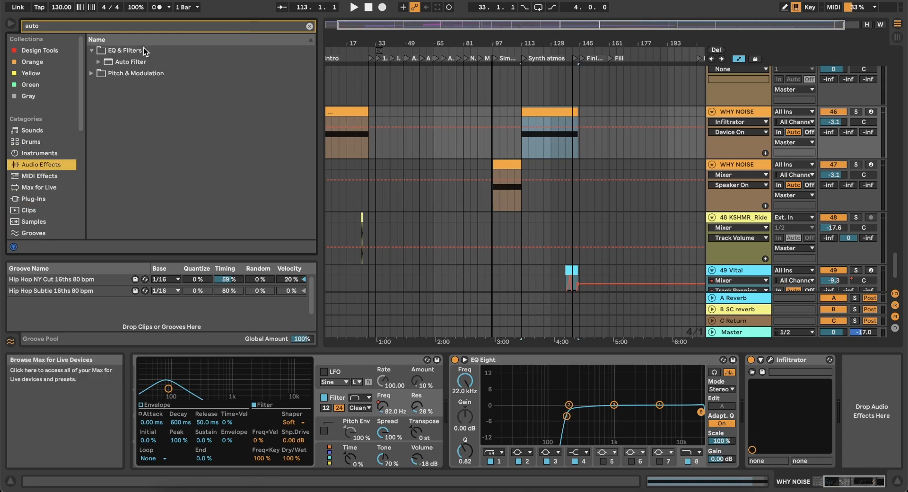
double_click(124, 62)
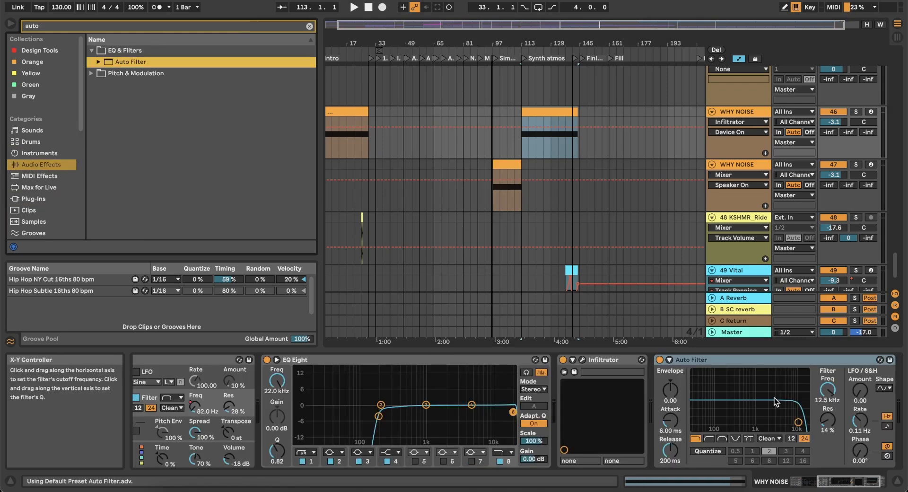
left_click(722, 439)
left_click_drag(822, 414, 821, 402)
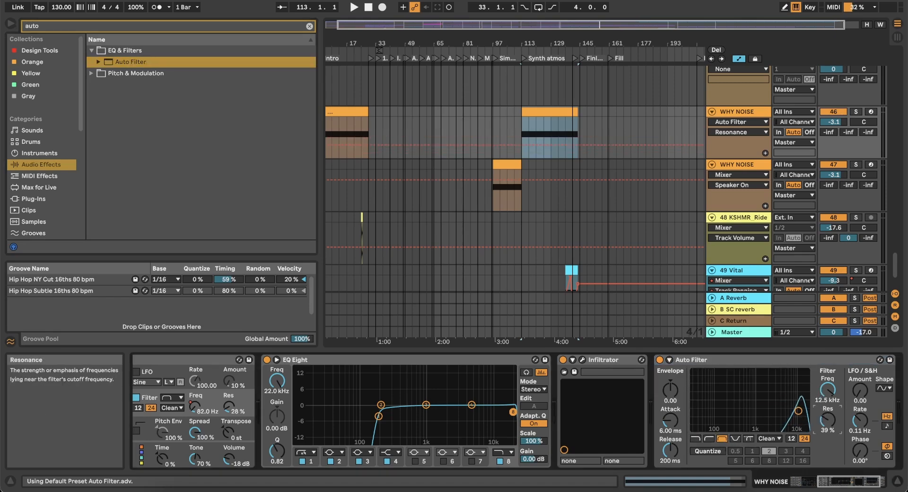
Set the original WHY NOISE track's Auto Filter to 42% resonance and a 12 dB slope, and check the duplicate track's devices
left_click(791, 439)
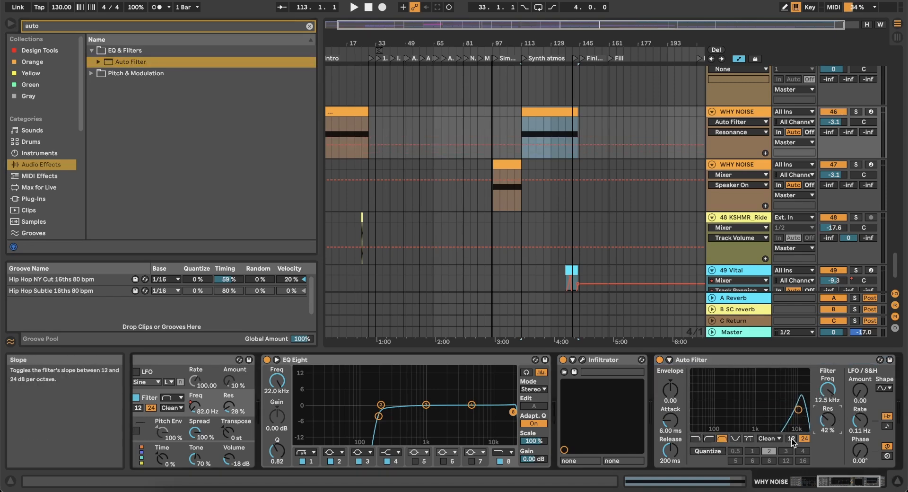
left_click(492, 178)
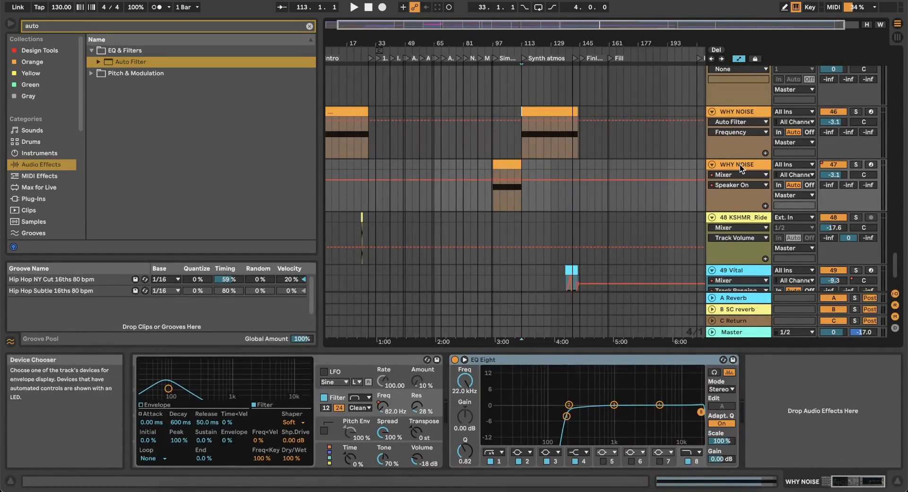
left_click(514, 377)
scroll(515, 378, "left", 5)
scroll(514, 377, "right", 1)
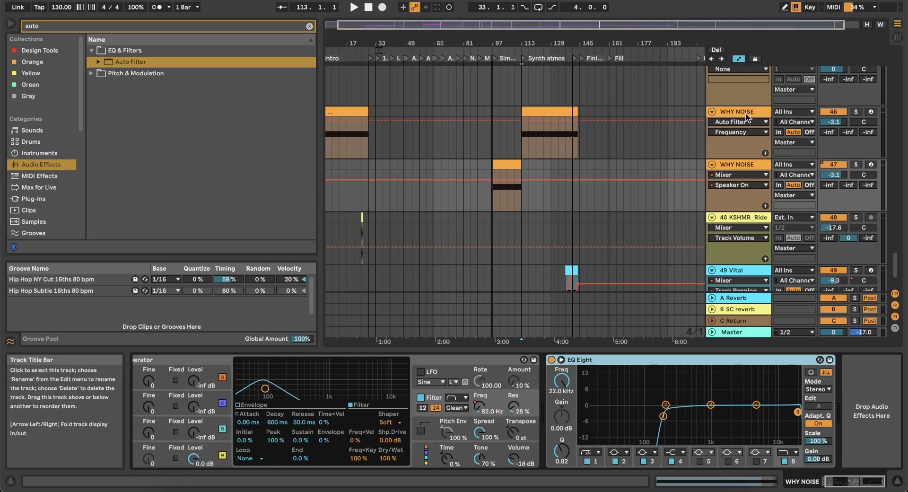
Put Infiltrator and the Auto Filter on the duplicate WHY NOISE track, removing the Auto Filter from the original
left_click(746, 112)
left_click(703, 361)
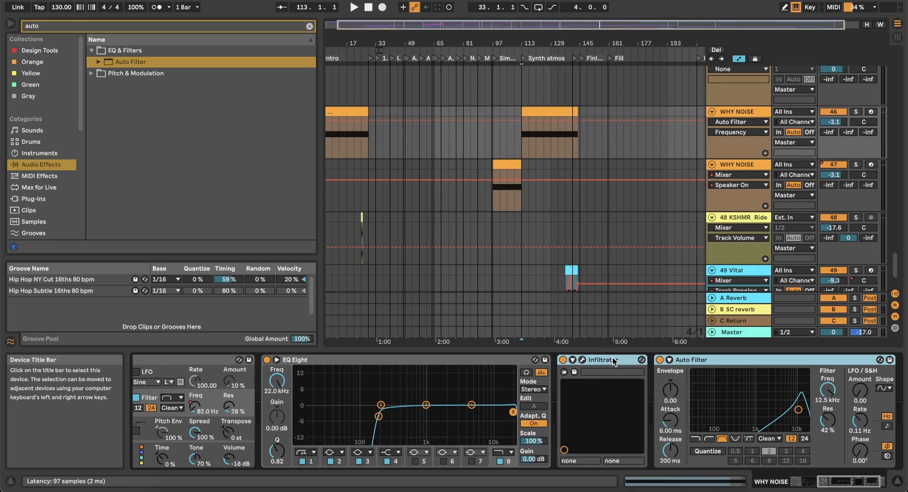
key("Delete")
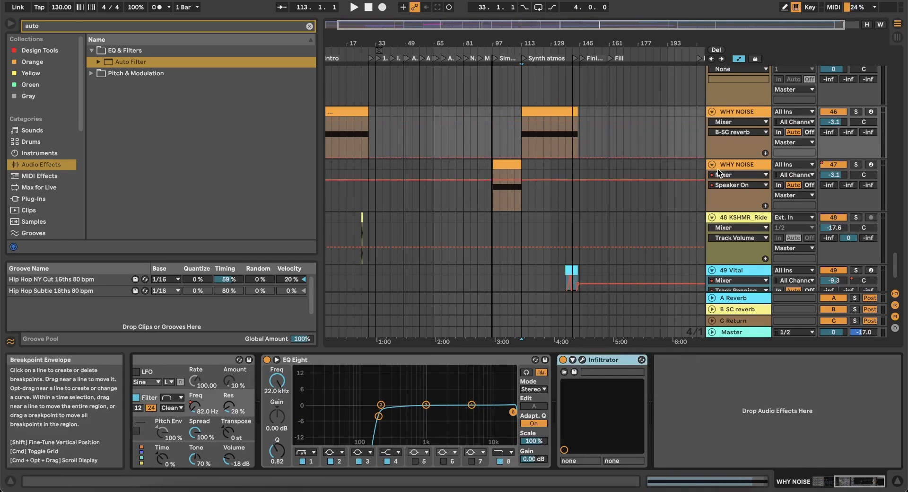
left_click(734, 164)
key("ctrl+z")
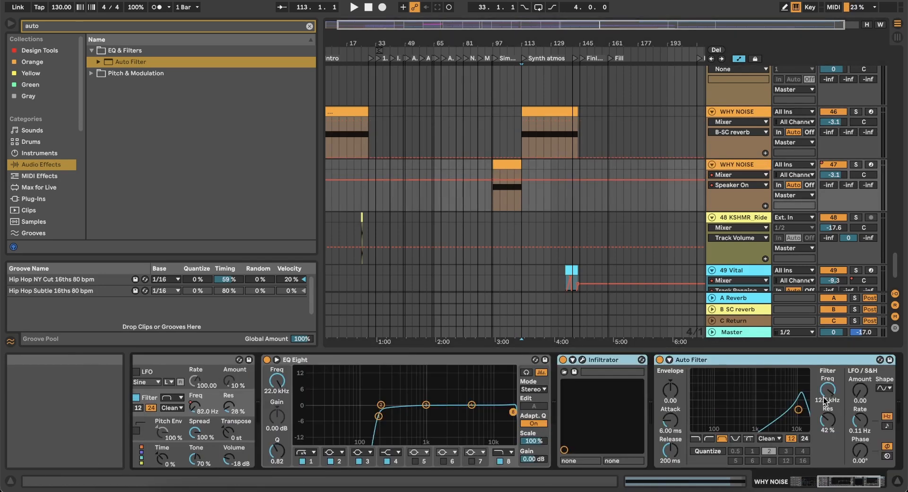
Automate the duplicate's Auto Filter frequency from about 19.9 kHz at bar 97 to 171 Hz at bar 113, and play it
left_click(823, 401)
scroll(476, 170, "up", 5)
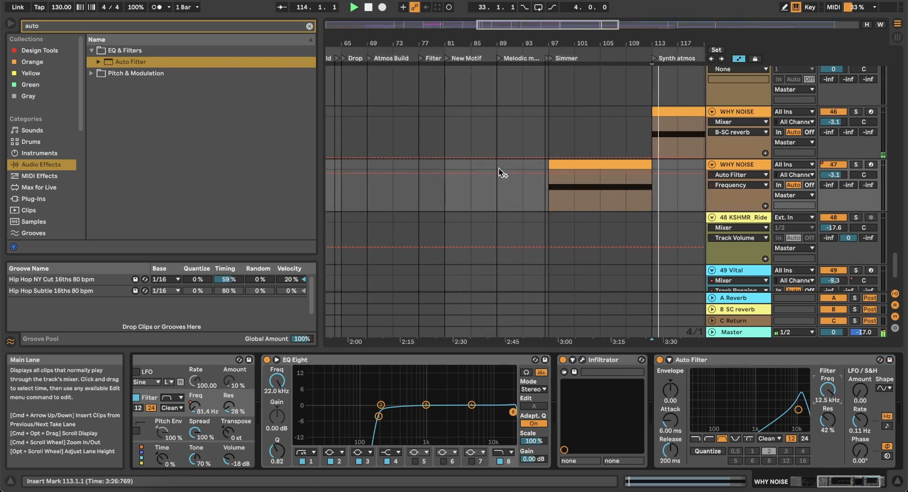
left_click_drag(554, 174, 553, 170)
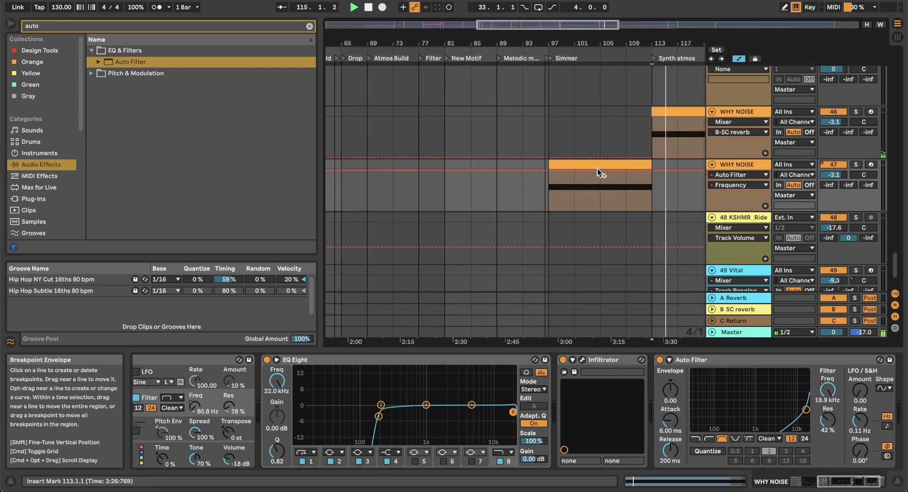
left_click_drag(651, 171, 651, 199)
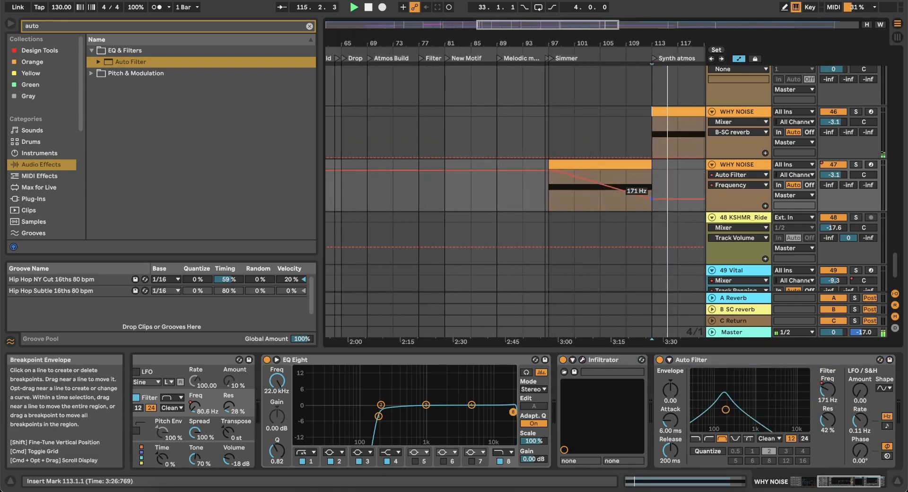
left_click(549, 200)
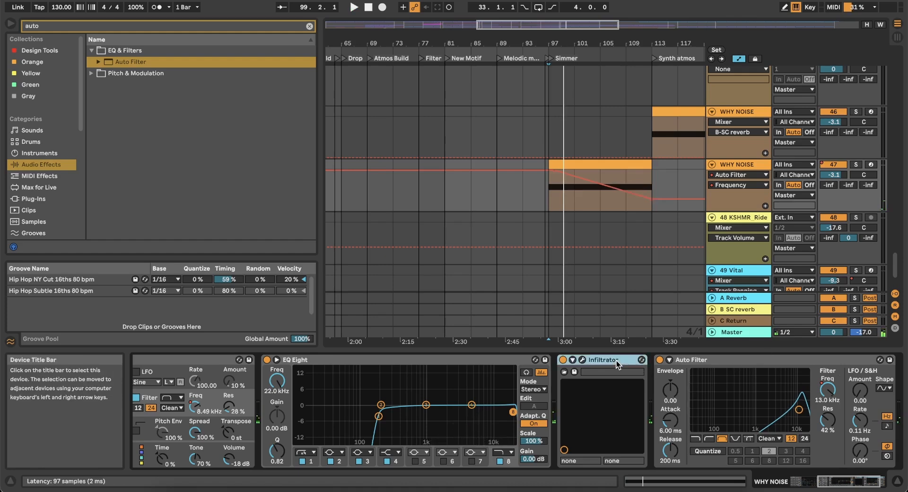
Delete Infiltrator and Auto Filter from the duplicate WHY NOISE track and stop playback with the insert mark at bar 97
key("Delete")
key("Delete")
left_click(552, 195)
key("space")
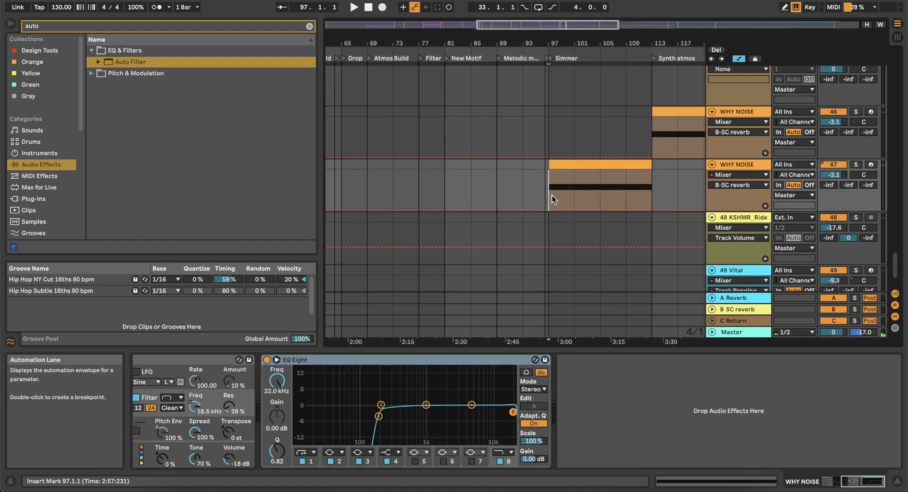
Show the duplicate's Operator Filter Freq automation, play from bar 97 and examine the original WHY NOISE track's devices
left_click(195, 405)
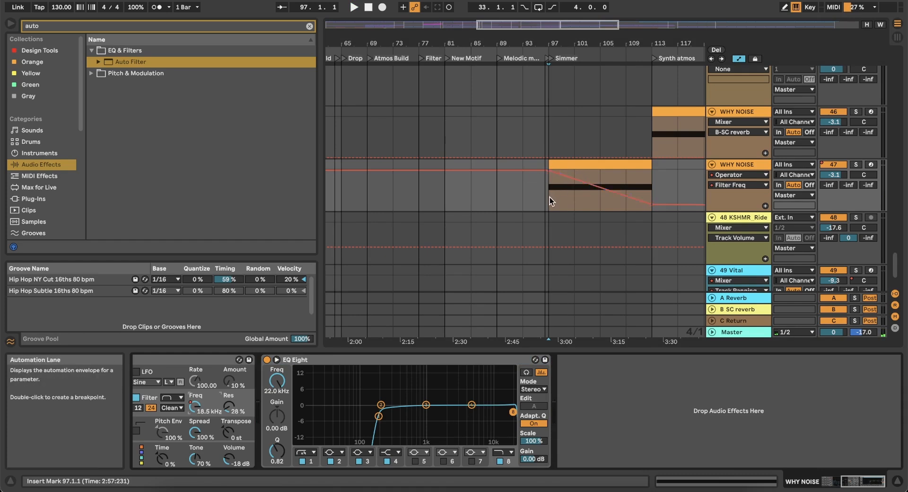
key("space")
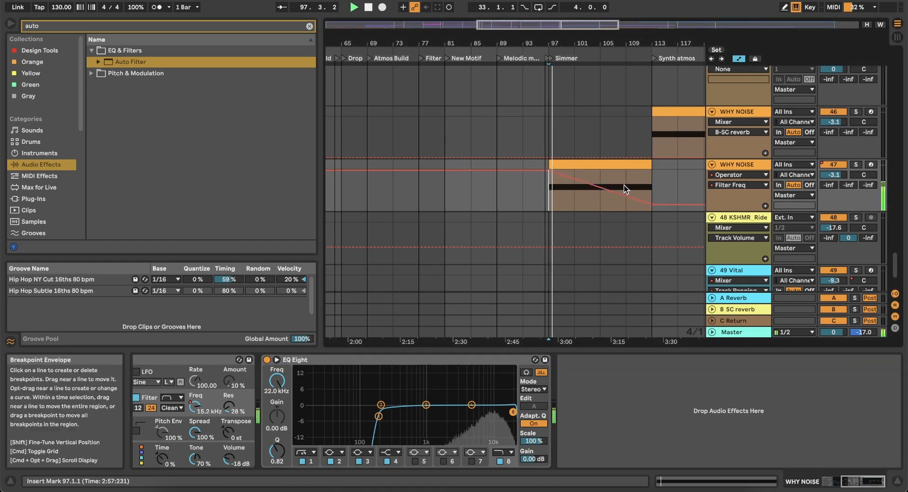
left_click(737, 111)
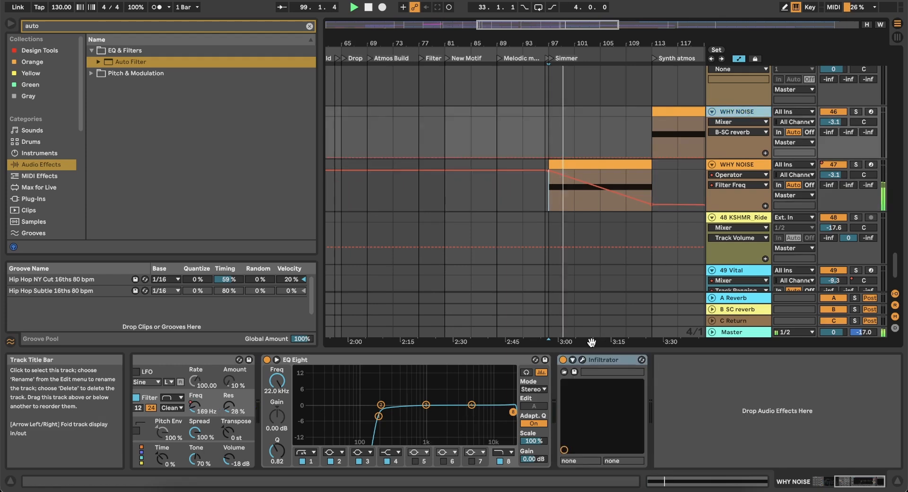
left_click(656, 405)
scroll(657, 405, "left", 5)
scroll(656, 406, "right", 4)
Select both WHY NOISE tracks and move them into the WEAK SC group above Snare Roll
left_click(741, 113)
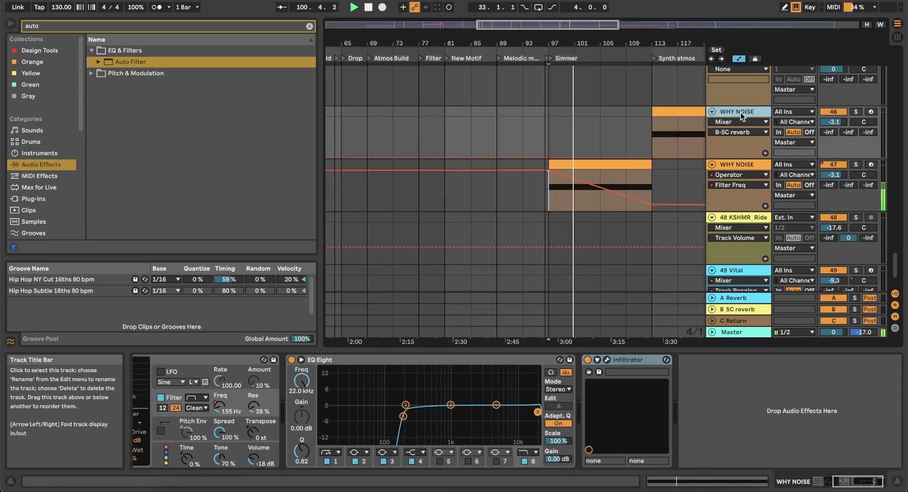
left_click(738, 163)
scroll(739, 163, "up", 5)
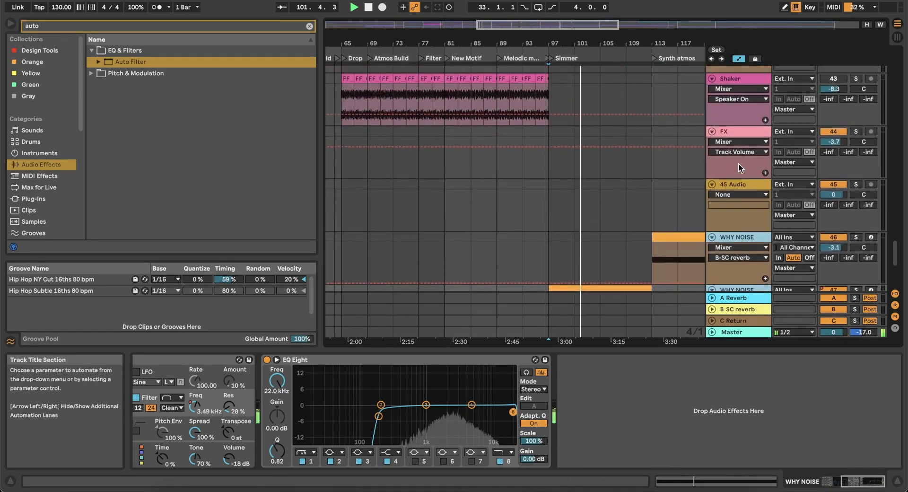
left_click_drag(730, 237, 736, 186)
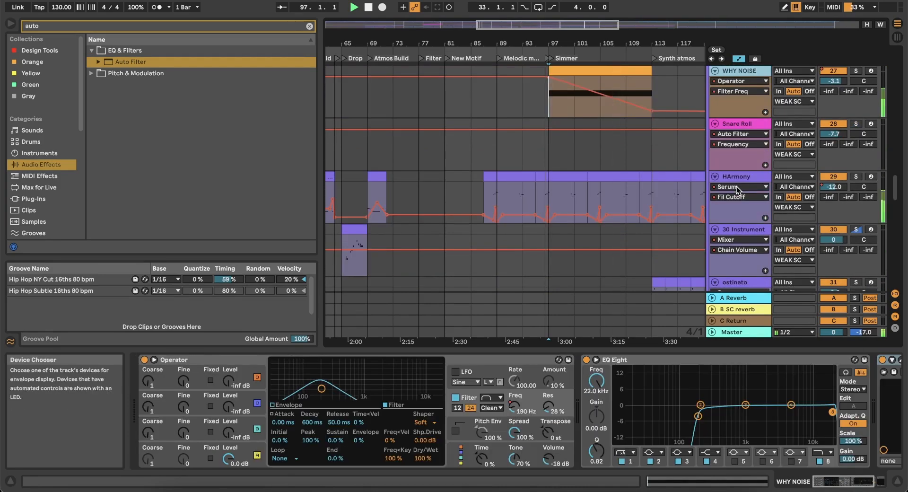
Lower the volume of both WHY NOISE tracks to -4.9 dB during playback and check the device chain
scroll(670, 169, "up", 3)
scroll(670, 168, "right", 1)
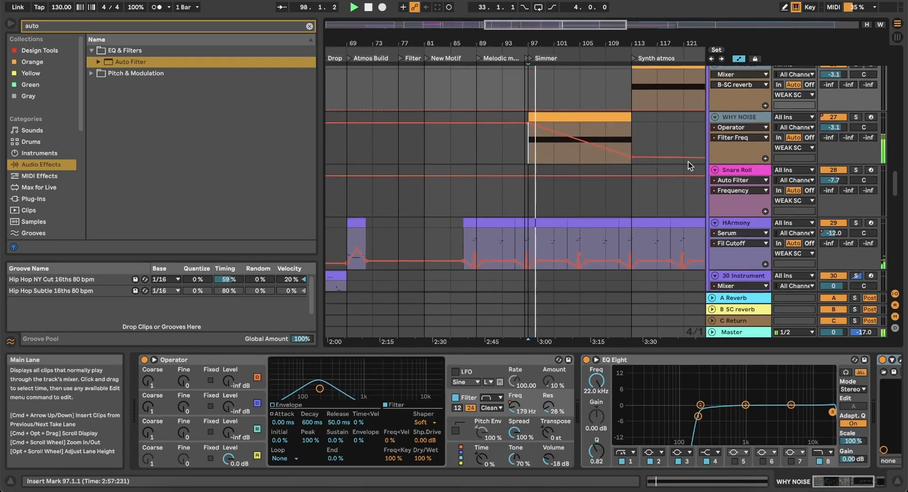
left_click_drag(827, 128, 827, 134)
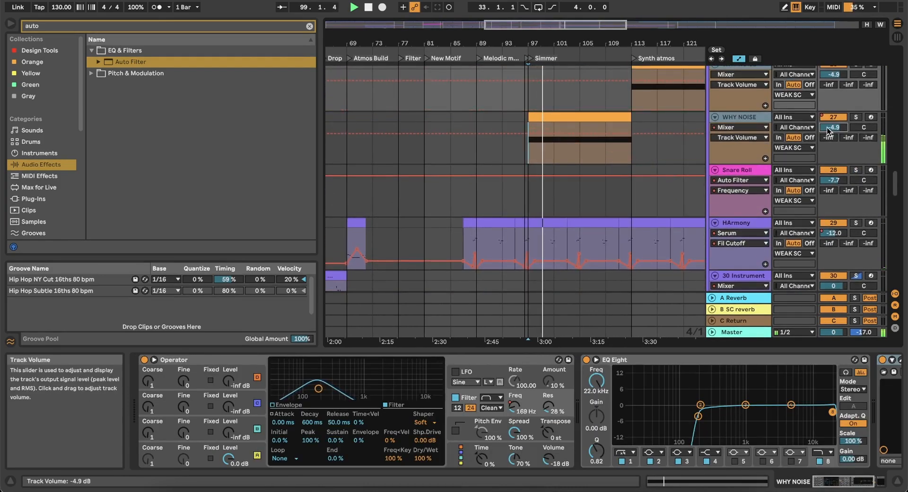
scroll(628, 409, "right", 3)
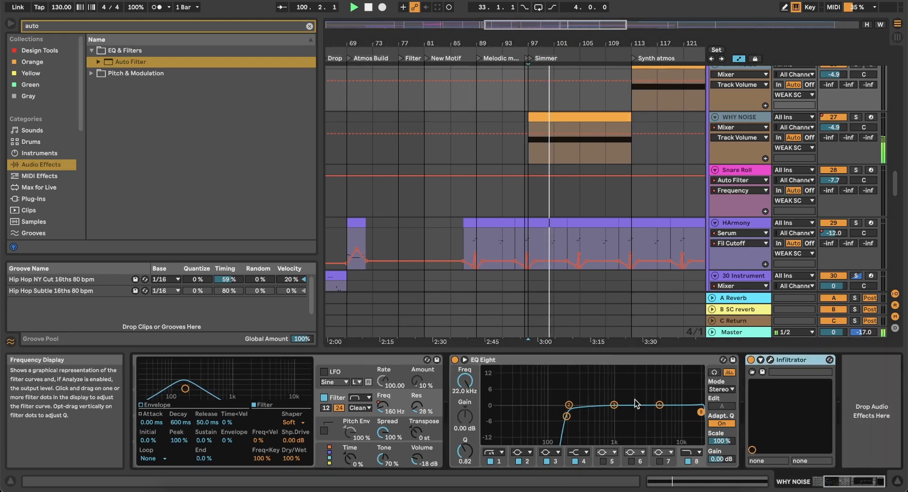
scroll(576, 148, "up", 2)
scroll(575, 148, "right", 2)
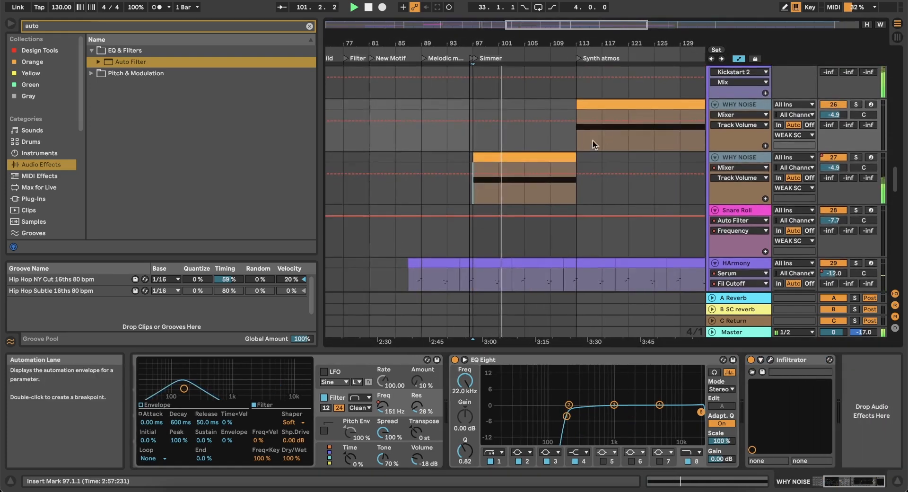
Show Operator's Filter Freq automation on the Simmer WHY NOISE track and raise the sweep's end point at bar 113 slightly
left_click(731, 155)
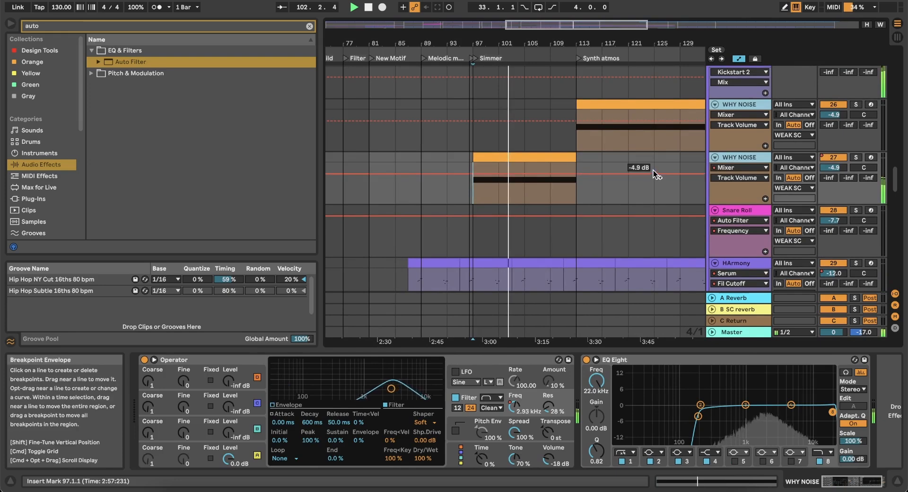
left_click(653, 171)
left_click(514, 405)
left_click(598, 187)
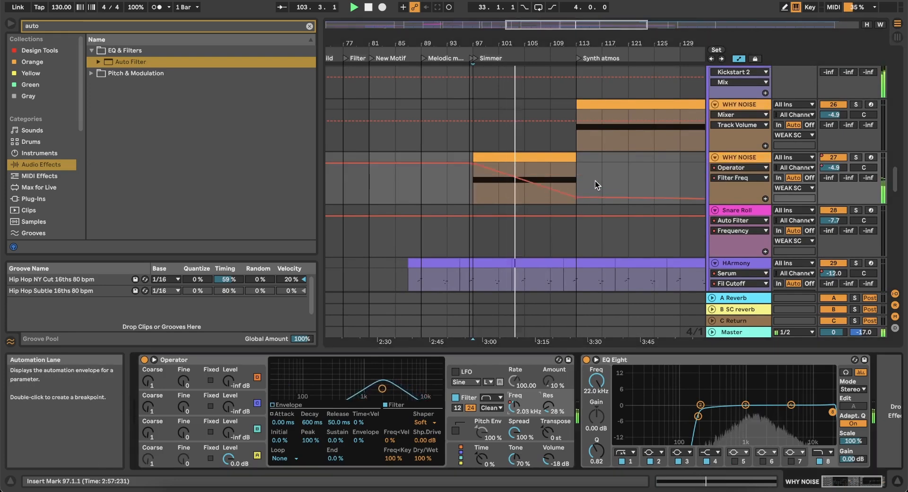
left_click_drag(577, 197, 577, 192)
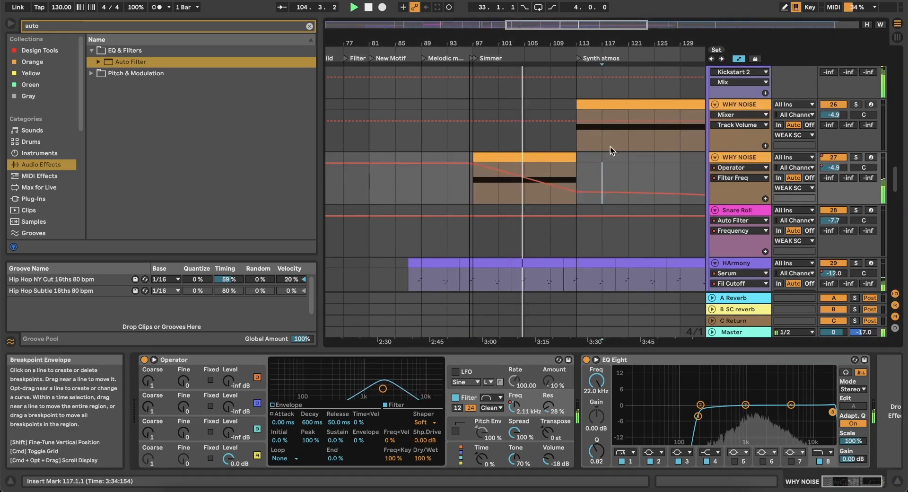
Show the original WHY NOISE track's Filter Freq automation and lower the Simmer sweep's bar 113 point towards its starting level
left_click(722, 104)
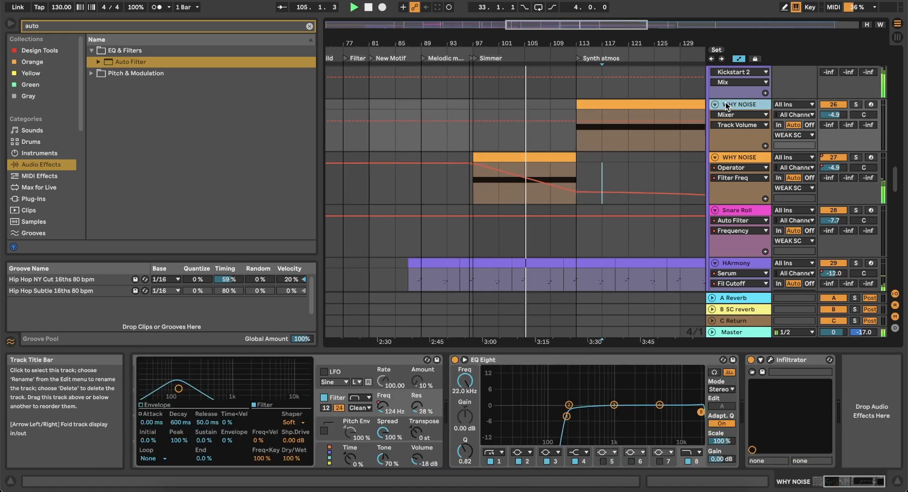
left_click(385, 407)
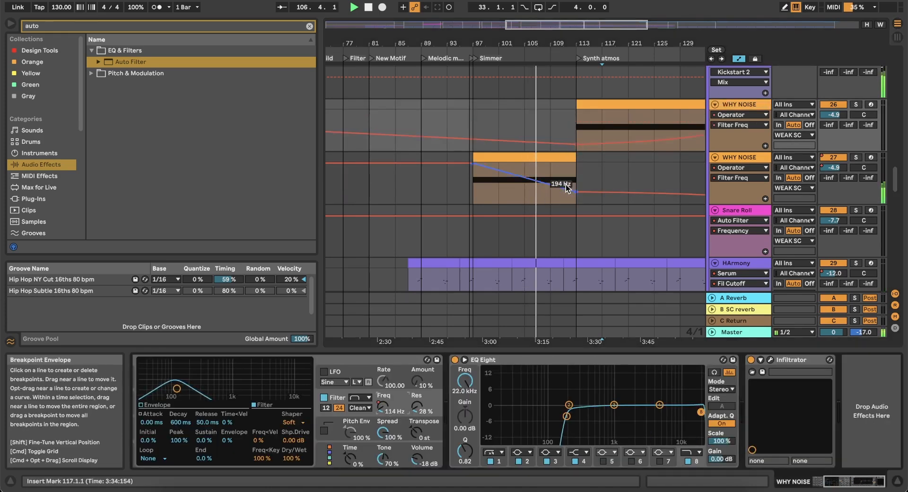
left_click_drag(574, 190, 575, 196)
scroll(601, 174, "right", 3)
scroll(602, 174, "up", 1)
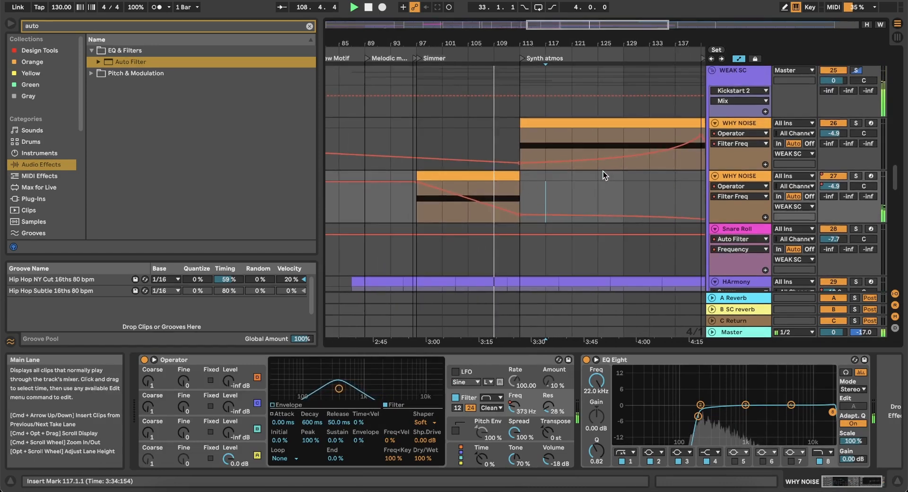
scroll(601, 173, "down", 4)
scroll(601, 172, "right", 3)
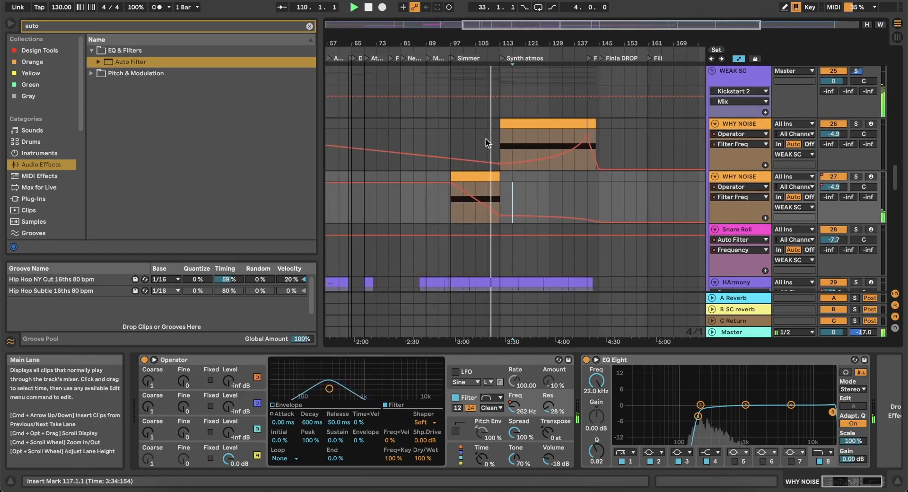
Set the insert mark to bar 77 on the original WHY NOISE track, clear the browser search and save the Live Set
left_click(383, 125)
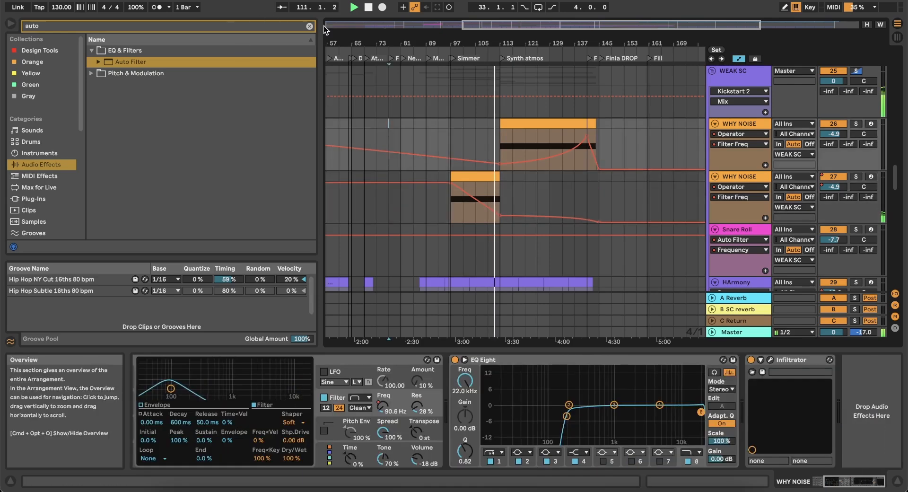
left_click(309, 26)
left_click(64, 4)
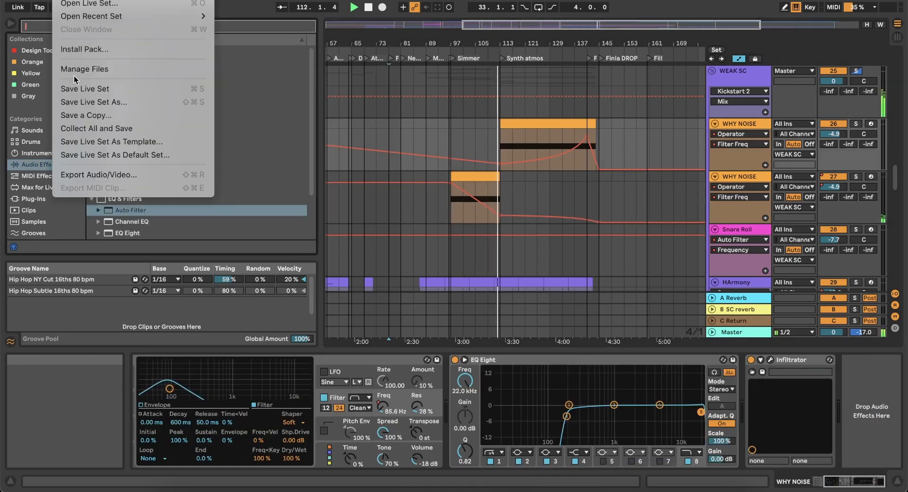
left_click(86, 87)
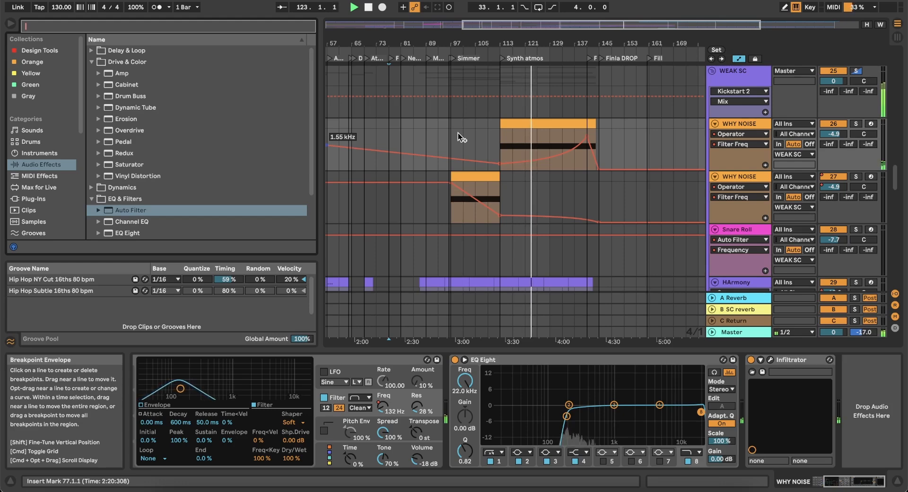
Play through the Synth atmos section, examine its track lanes and briefly compare it with the AIO - Polymerase reference track
scroll(578, 204, "up", 2)
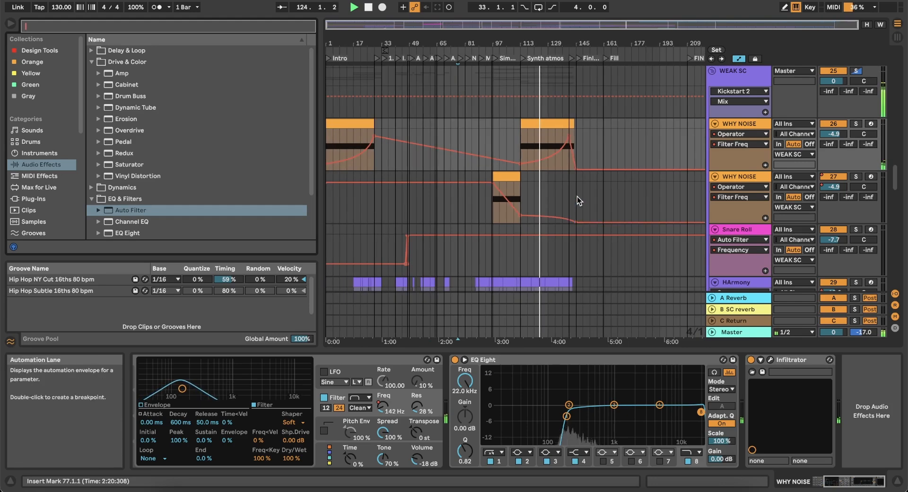
scroll(571, 191, "up", 3)
scroll(571, 194, "up", 10)
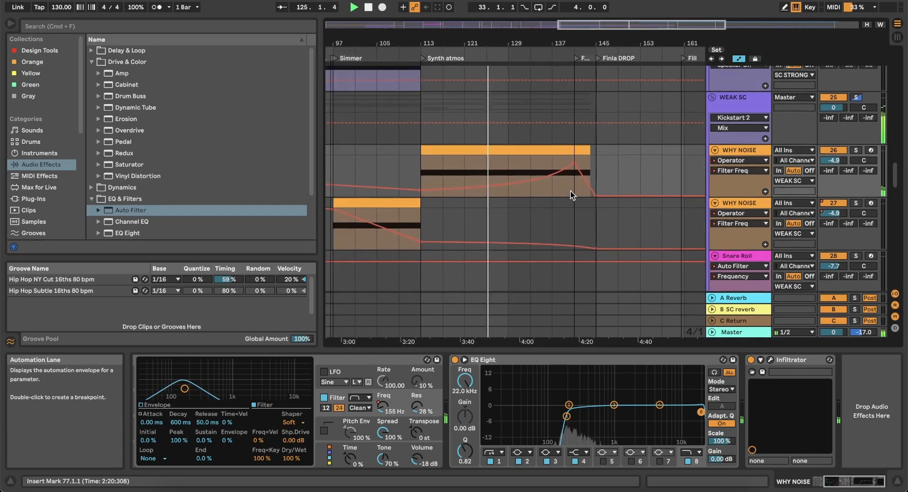
scroll(570, 191, "up", 8)
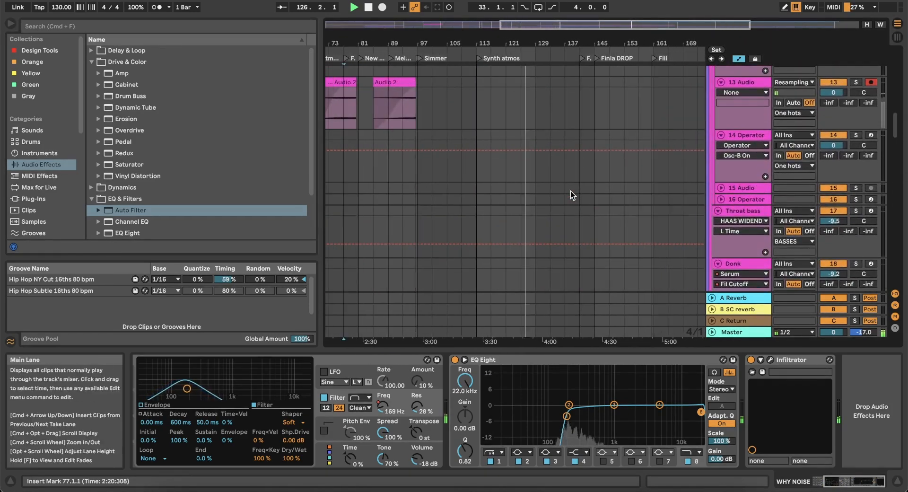
scroll(570, 191, "down", 2)
scroll(571, 191, "up", 3)
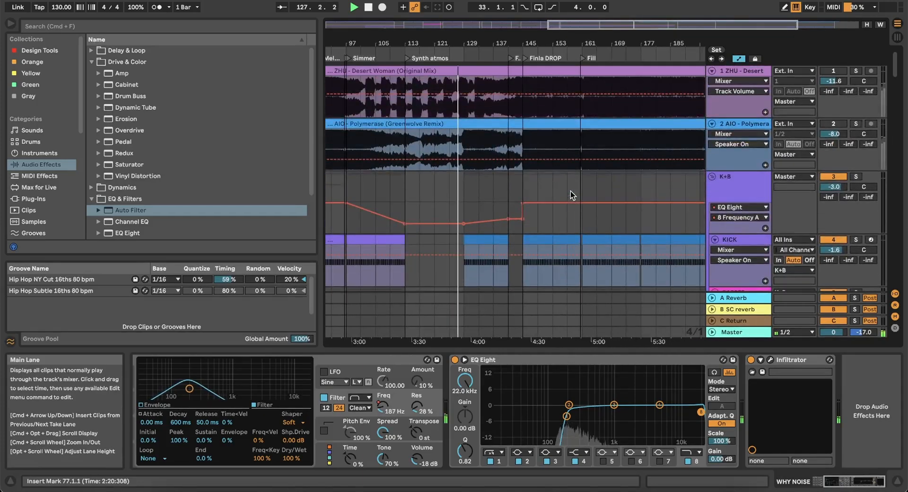
scroll(510, 183, "up", 3)
scroll(510, 183, "down", 12)
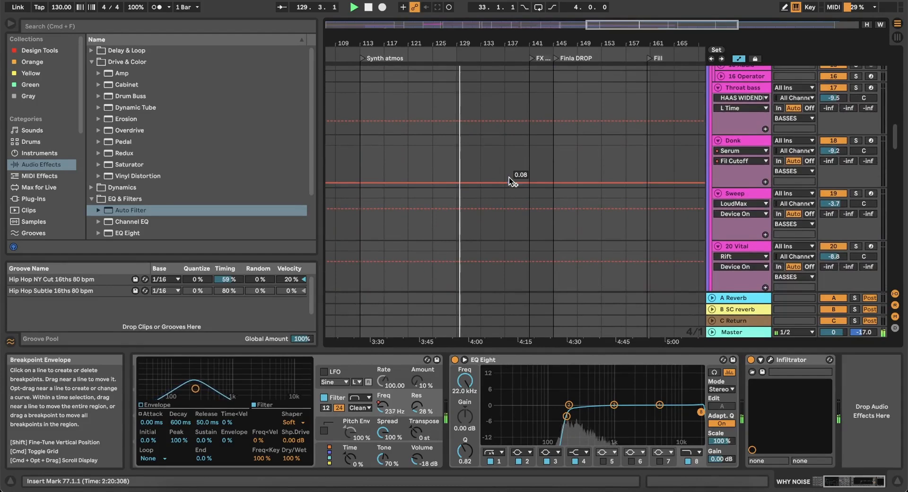
scroll(510, 183, "up", 12)
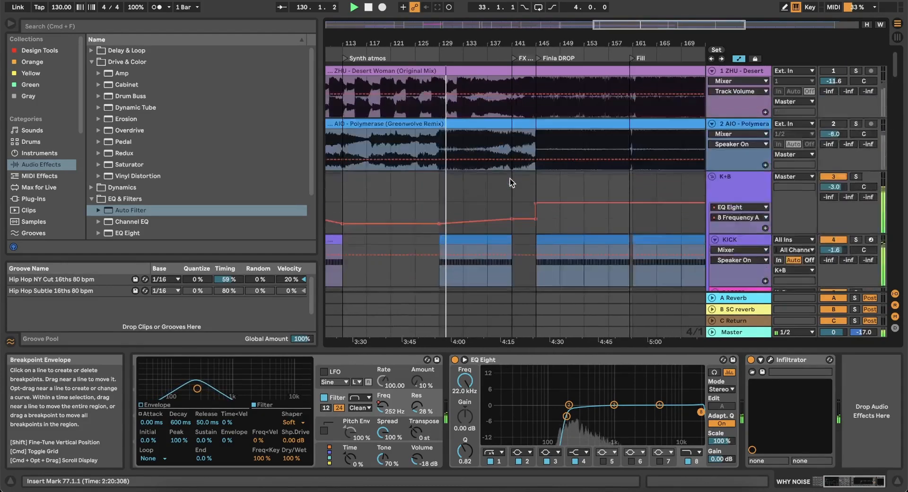
left_click(856, 123)
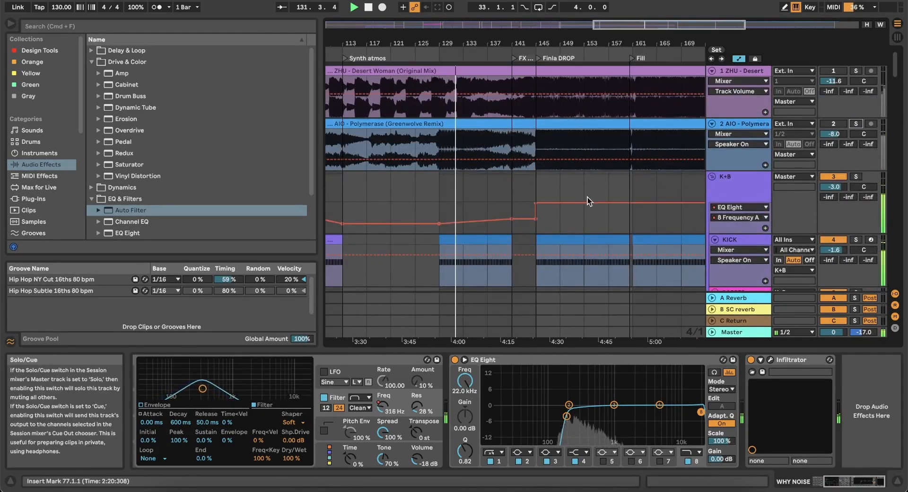
Copy the clap, snap and hi-hat clips from bars 145 to 161 in the Snare group and paste them at bar 129
scroll(572, 206, "down", 20)
scroll(572, 205, "up", 8)
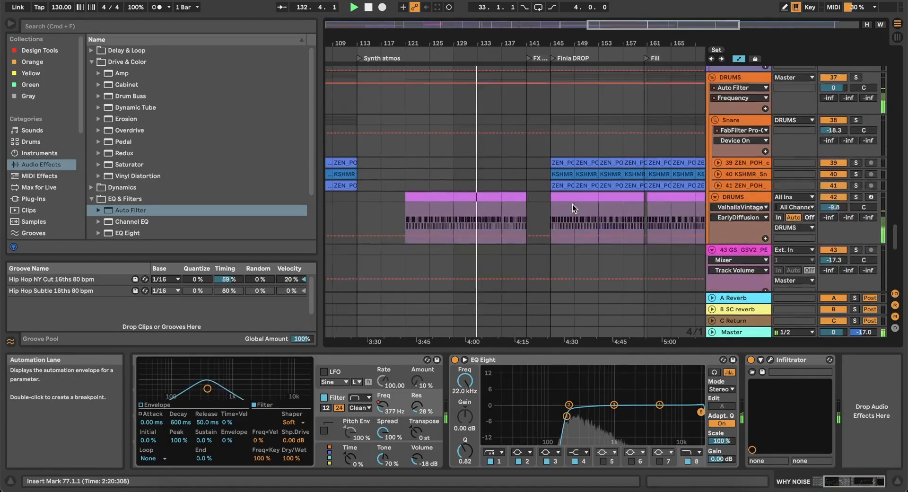
left_click(562, 163)
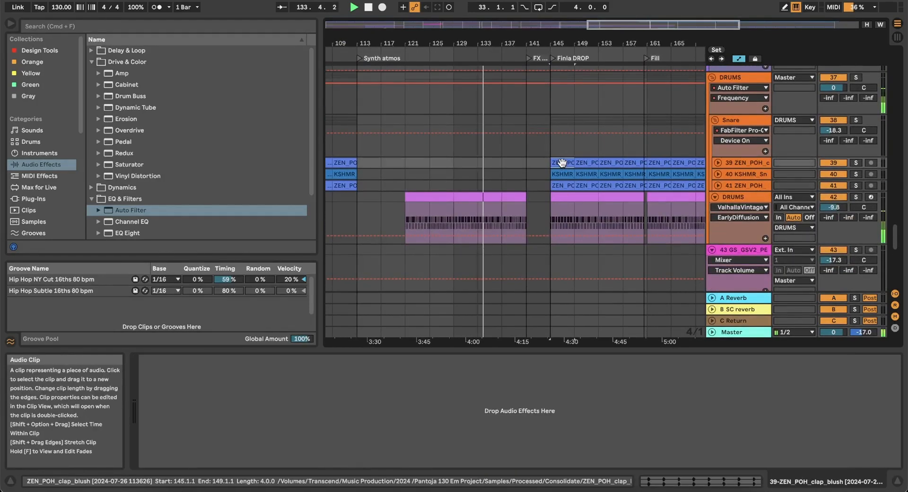
left_click(632, 187, "shift")
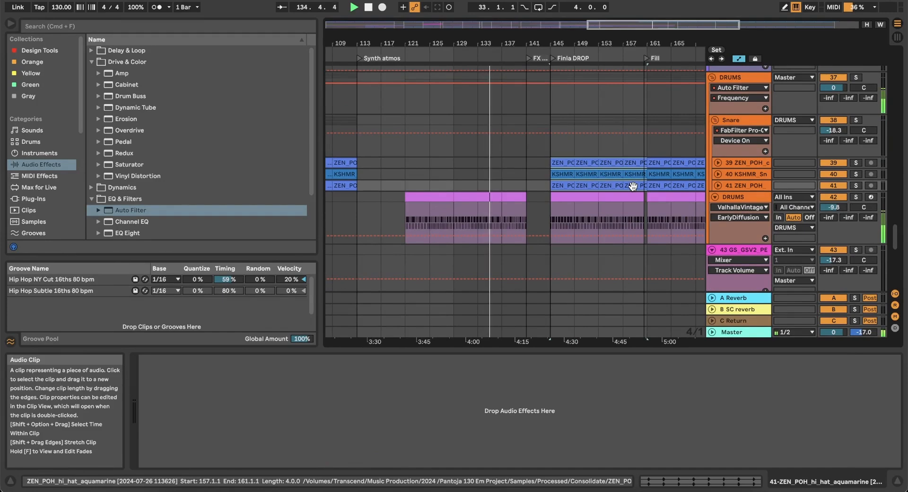
left_click(402, 164)
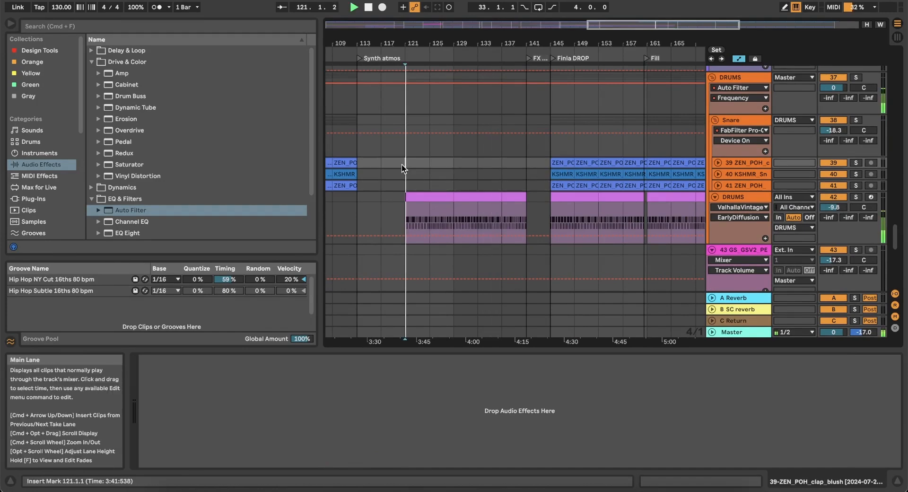
scroll(401, 168, "up", 10)
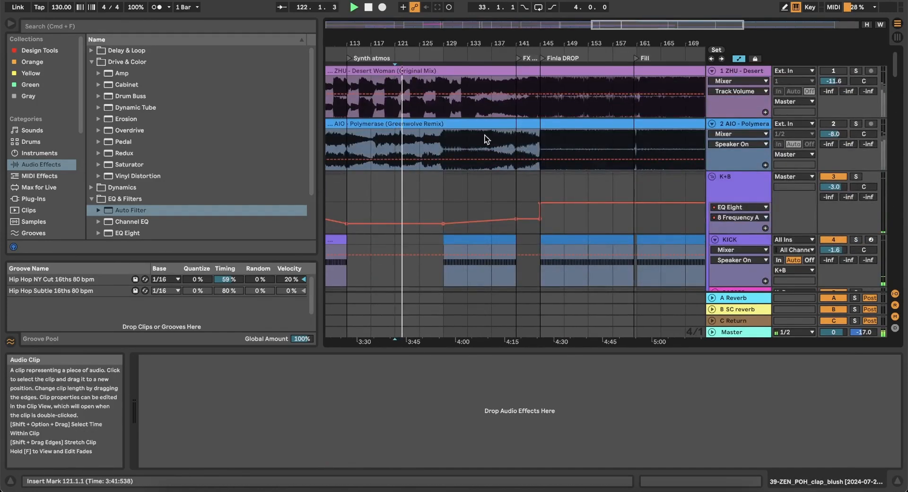
left_click(442, 186)
scroll(442, 187, "down", 10)
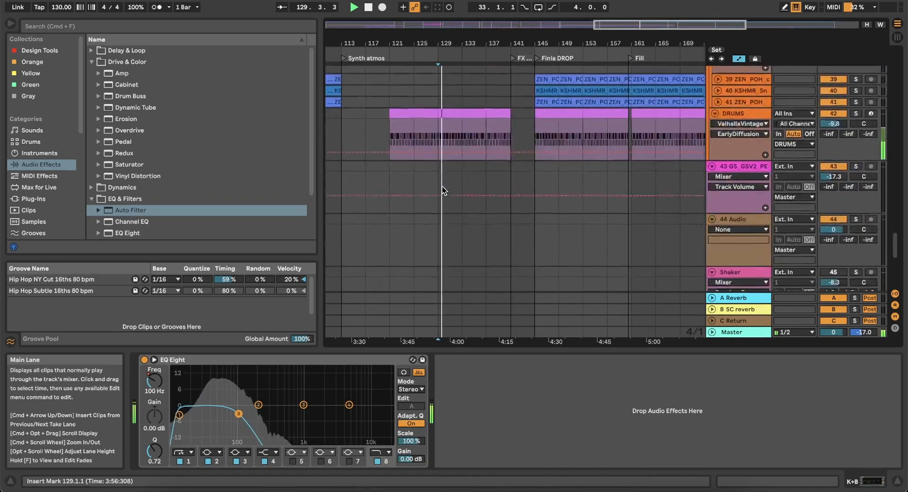
scroll(441, 187, "up", 2)
left_click(446, 112)
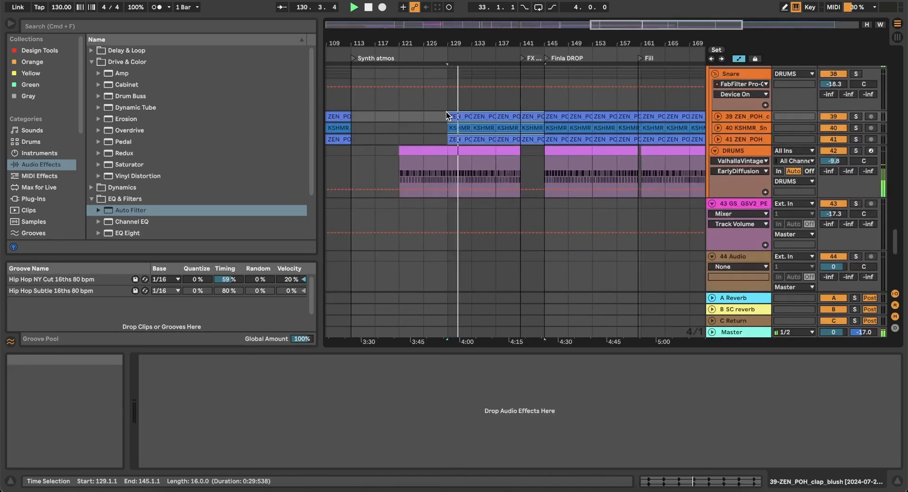
Replay from bar 129 and delete the clap, snap and hi-hat clips in the FX Fill, from bar 141 to 145
key("space")
key("space")
left_click(533, 115)
left_click(536, 139, "shift")
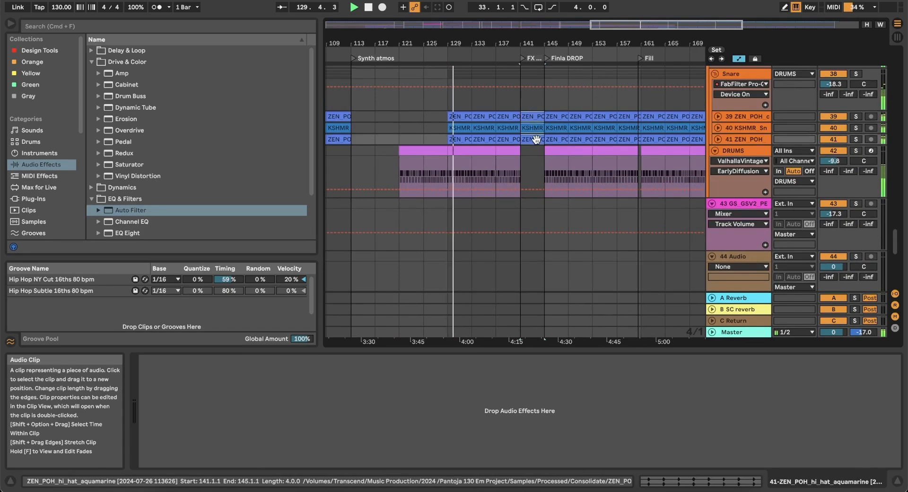
key("Delete")
Automate the DRUMS group's Auto Filter Frequency to drop at bar 129 and rise steadily back to its original level at bar 141
scroll(535, 137, "up", 3)
left_click(734, 70)
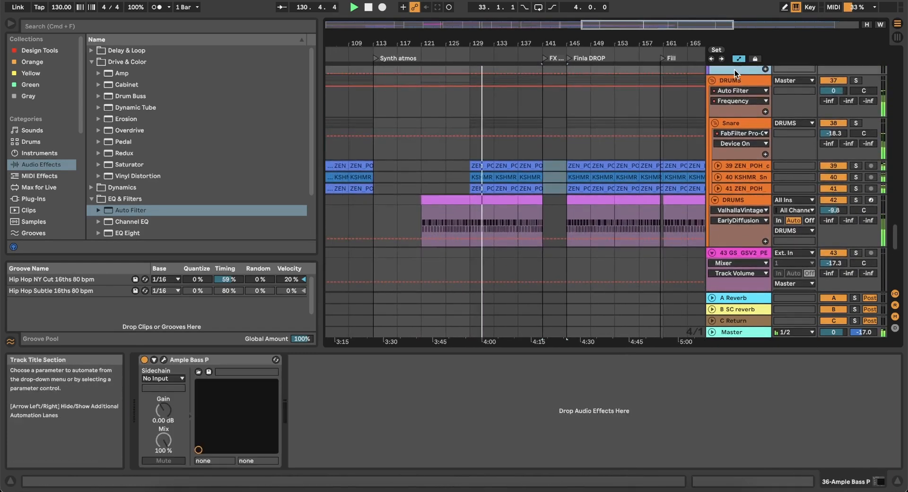
left_click(736, 80)
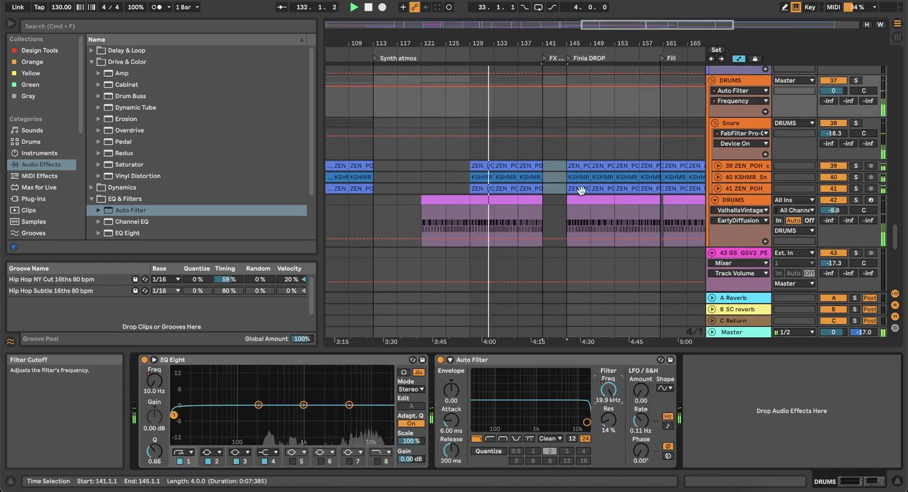
scroll(539, 130, "up", 2)
scroll(539, 129, "left", 1)
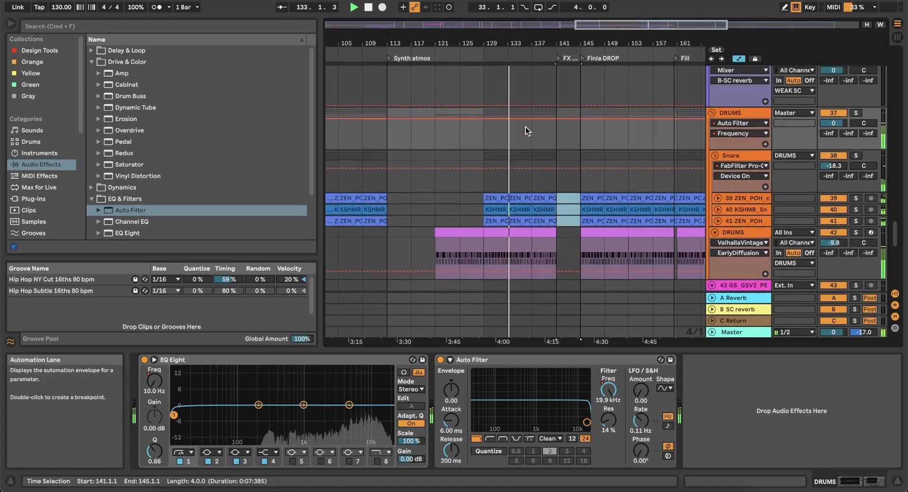
left_click_drag(483, 117, 481, 143)
left_click_drag(555, 138, 557, 117)
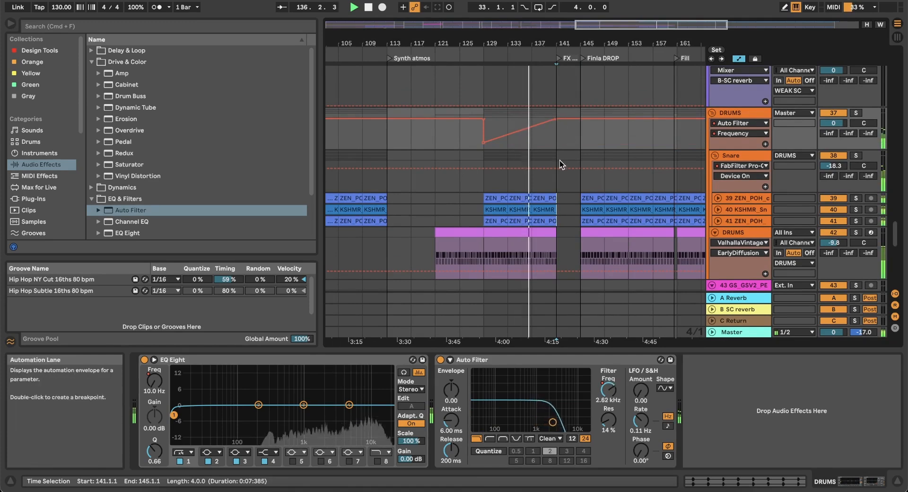
Listen to the filter rise into the FX Fill, solo the AIO - Polymerase reference from bar 141 for comparison, and unsolo it
scroll(560, 163, "up", 5)
scroll(559, 160, "down", 5)
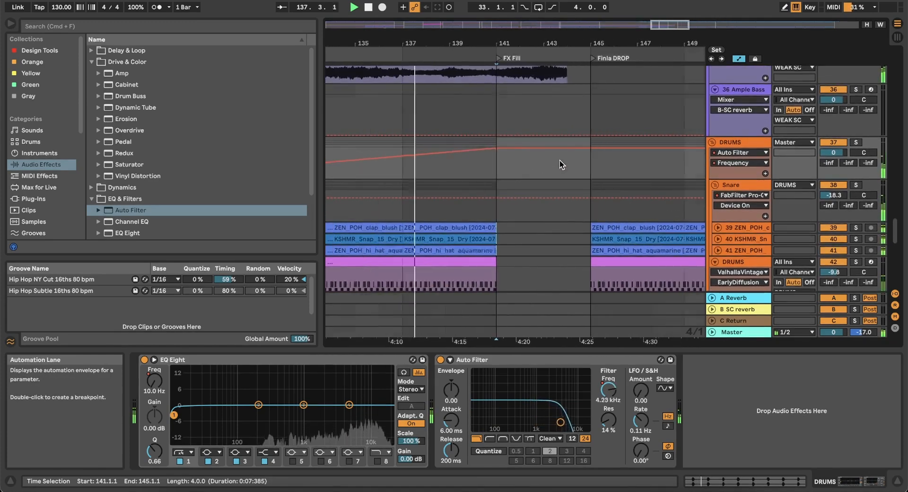
scroll(560, 160, "down", 3)
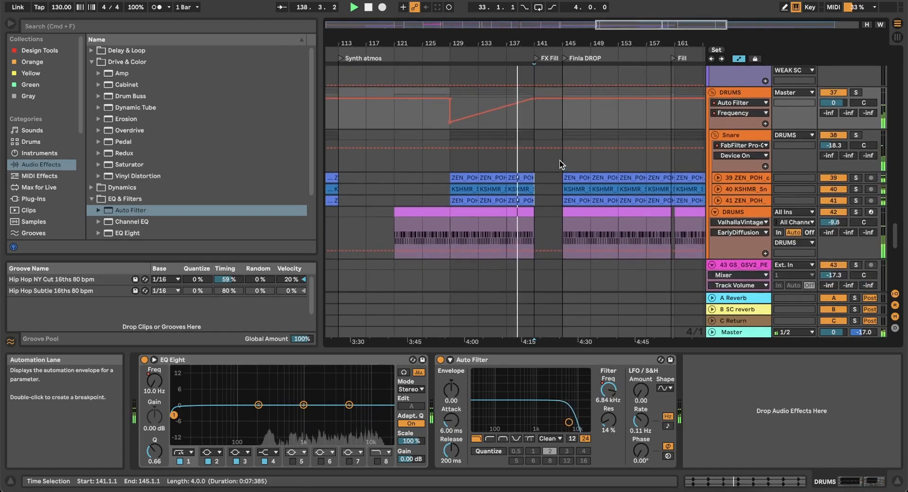
scroll(560, 160, "up", 4)
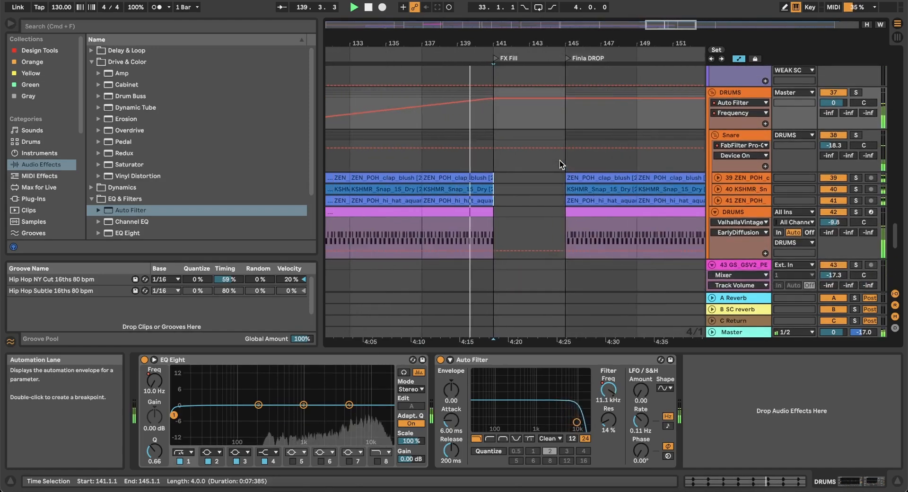
scroll(560, 160, "up", 5)
scroll(560, 160, "up", 15)
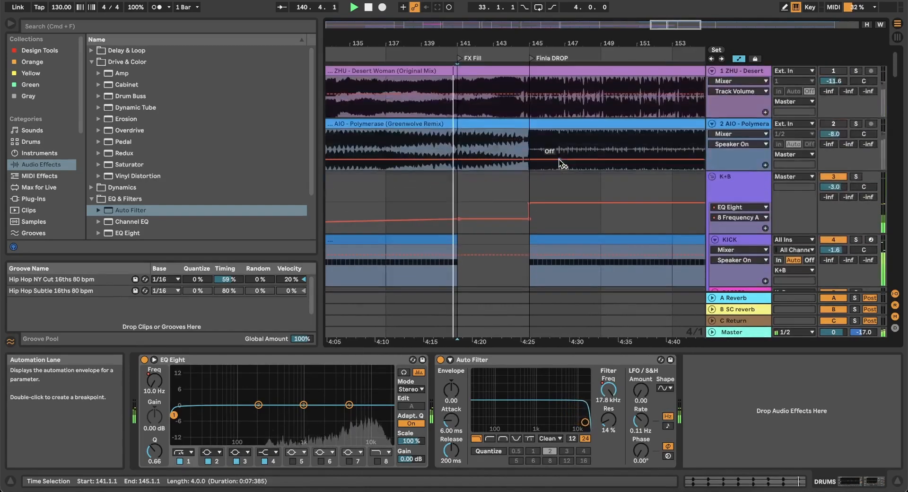
scroll(560, 160, "down", 2)
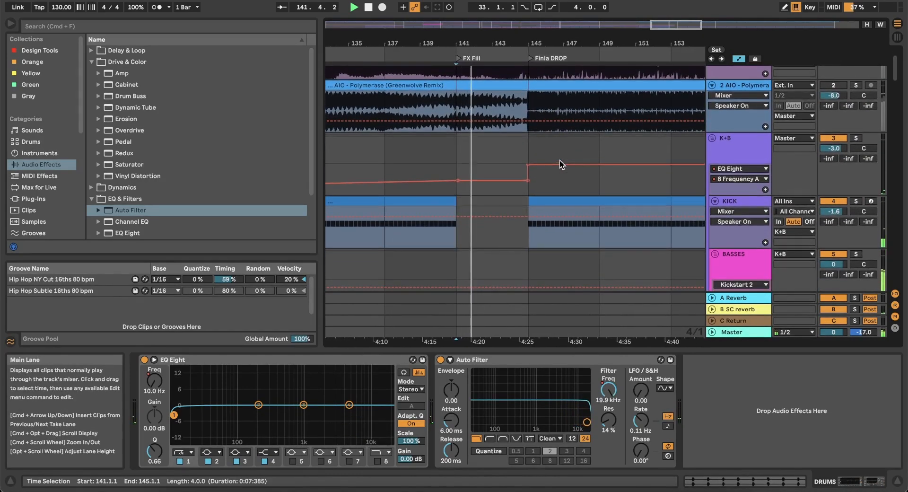
left_click(855, 85)
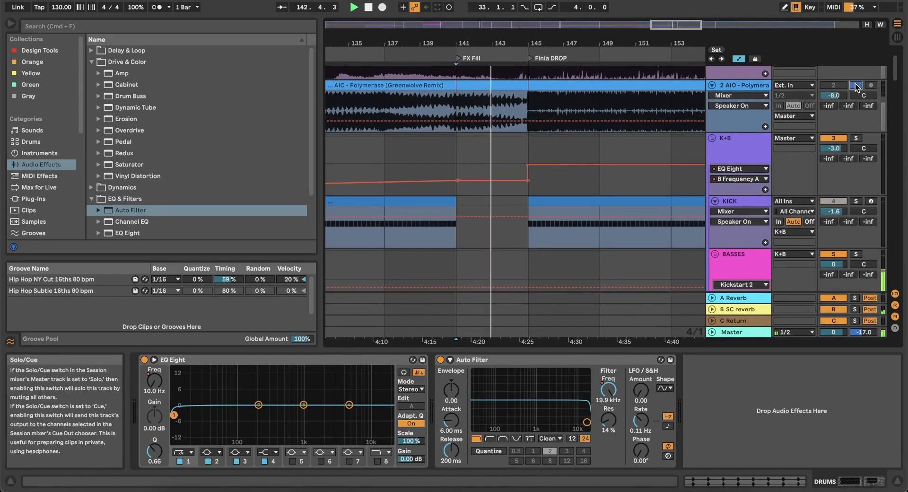
left_click(454, 143)
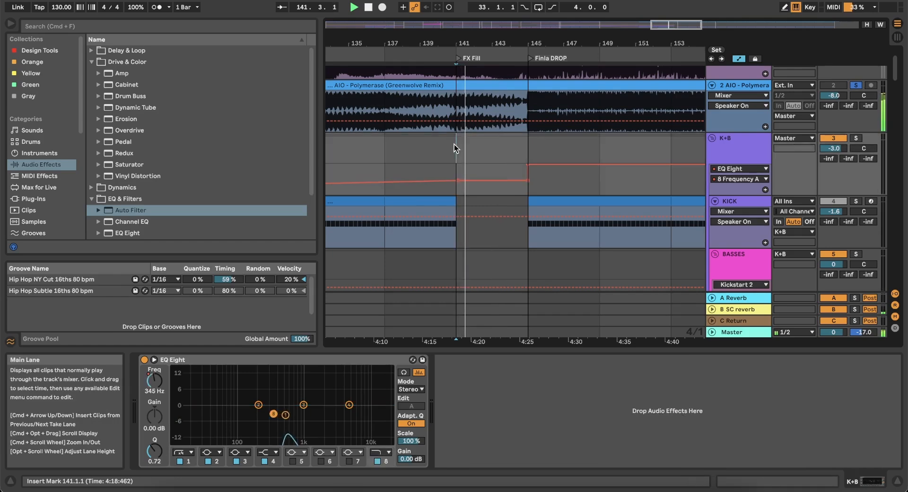
left_click(871, 86)
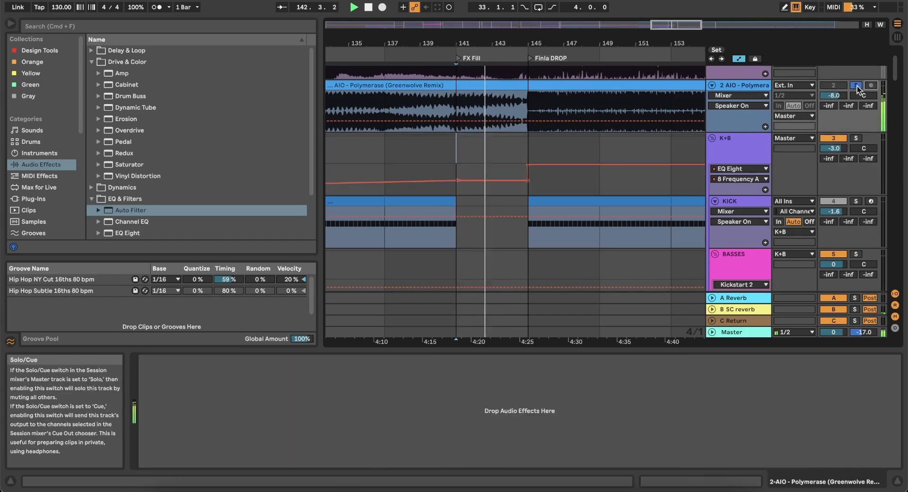
left_click(857, 87)
Play from bar 137 through the FX Fill into the final drop and examine the kick, bass and noise tracks
left_click(410, 149)
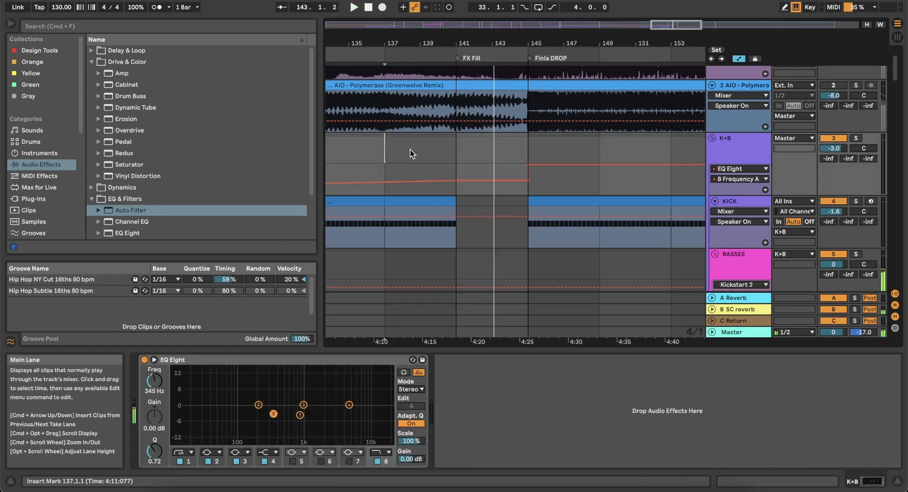
scroll(466, 150, "down", 3)
left_click(457, 151)
scroll(456, 151, "down", 5)
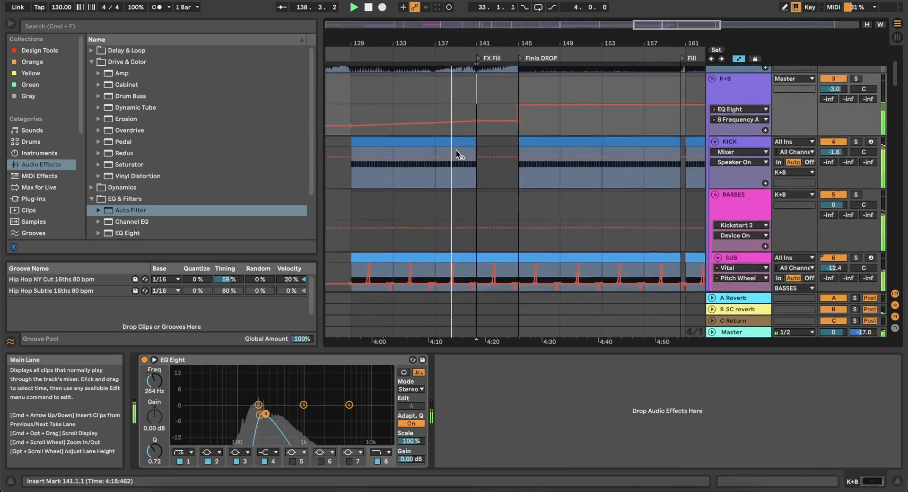
scroll(456, 152, "down", 5)
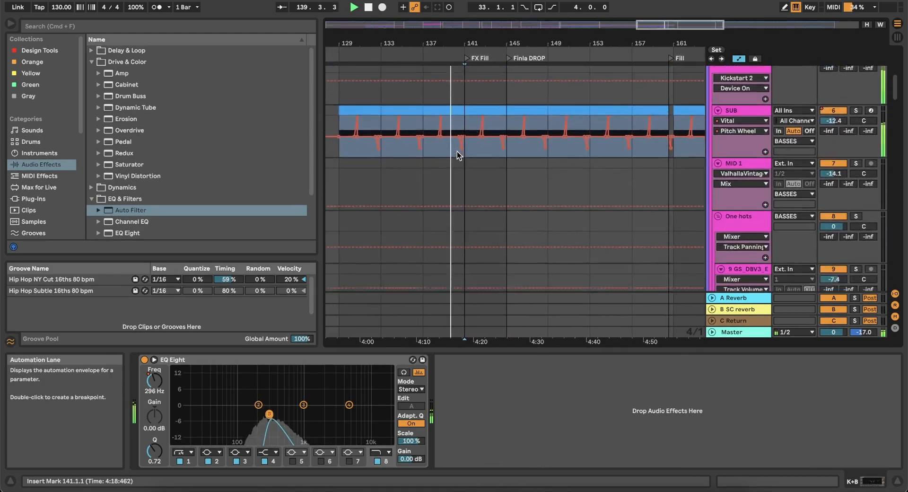
scroll(457, 151, "up", 5)
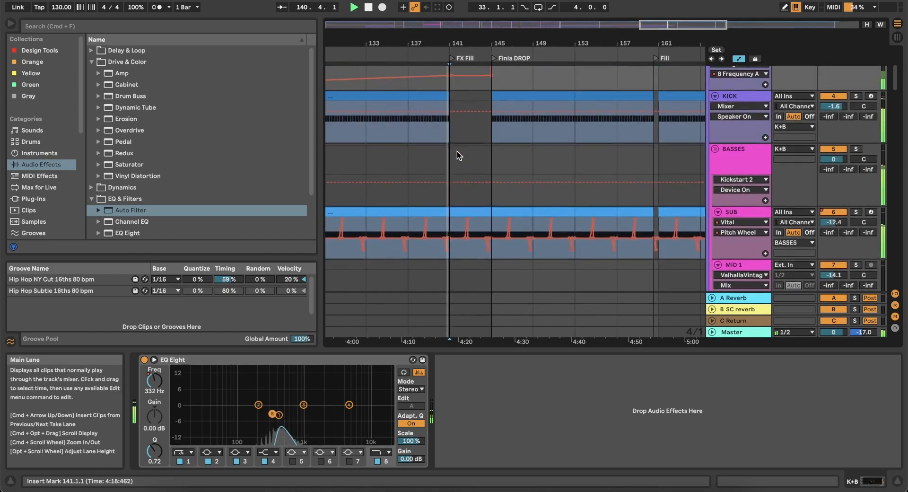
scroll(457, 151, "down", 15)
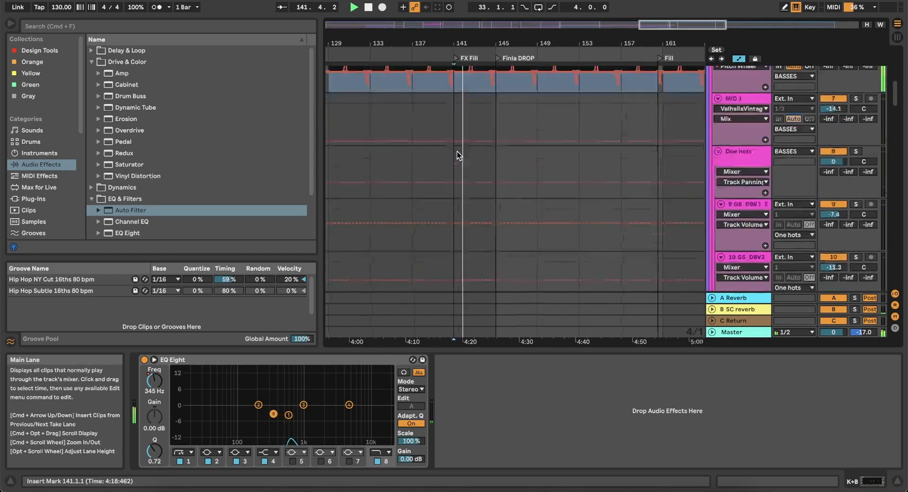
scroll(457, 151, "down", 5)
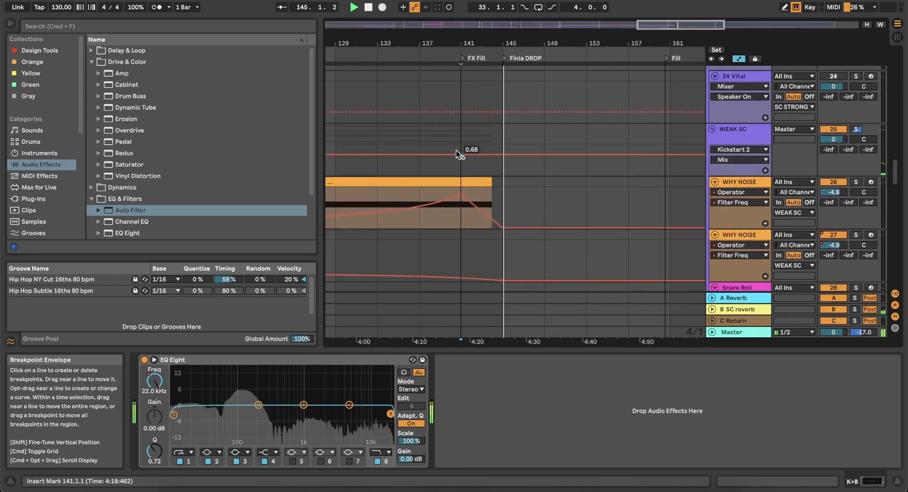
Set the insert mark to bar 117 on the FX track
scroll(456, 149, "down", 6)
scroll(532, 134, "down", 20)
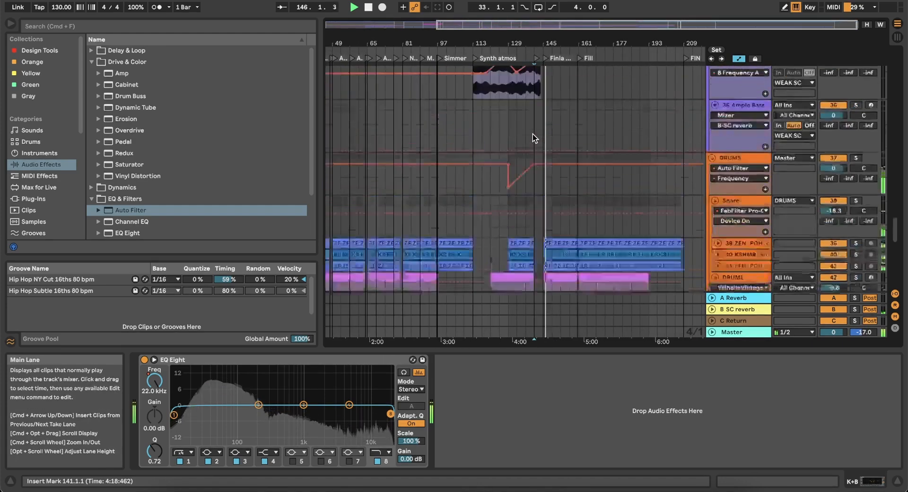
left_click(495, 179)
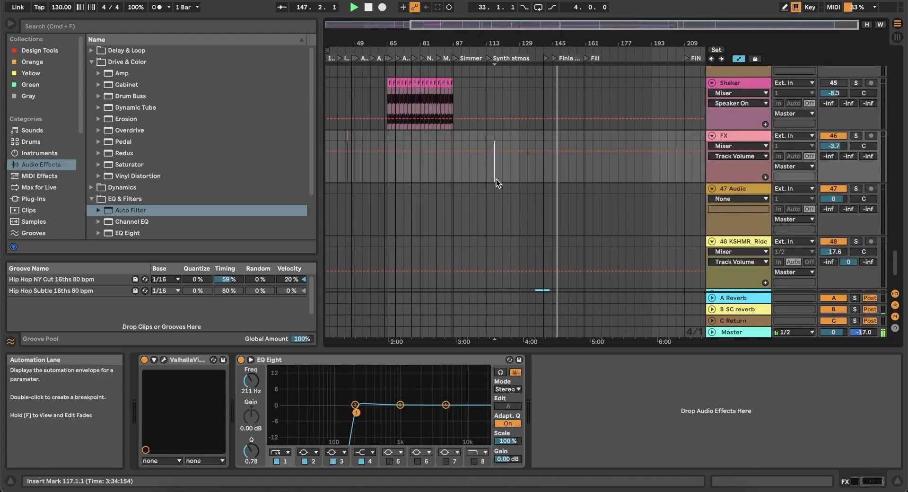
Set the arrangement grid to 8 bars and place the insert mark at bar 113 on the 47 Audio track
scroll(496, 179, "down", 5)
left_click(490, 186)
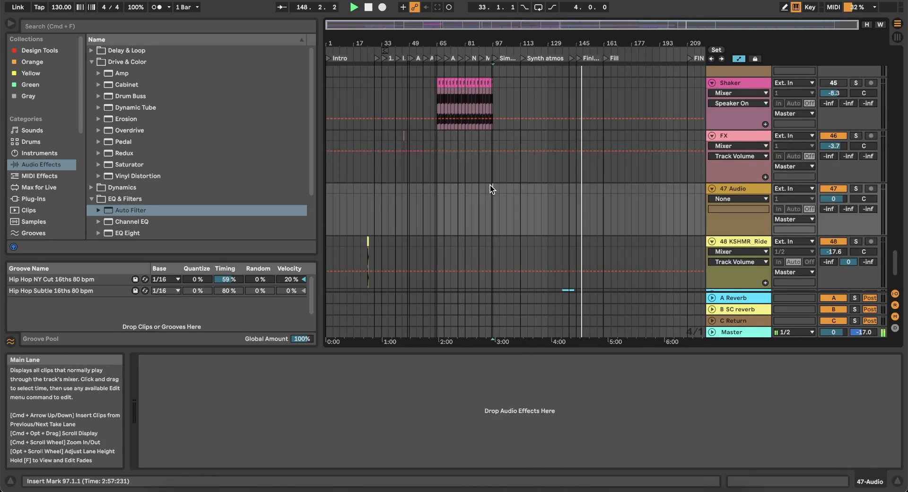
right_click(490, 186)
left_click(508, 295)
left_click(525, 220)
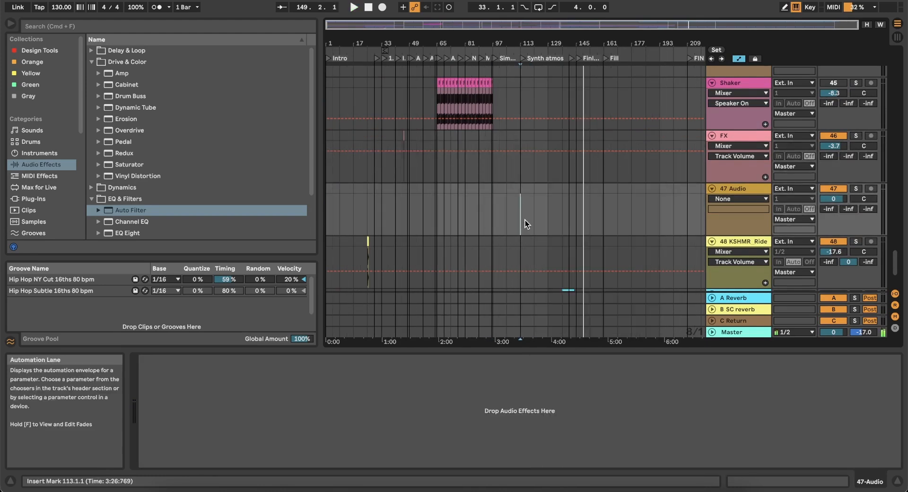
Mark bars 97 to 145 on the K+B group and examine the stretch from Simmer to the final drop
scroll(440, 203, "up", 15)
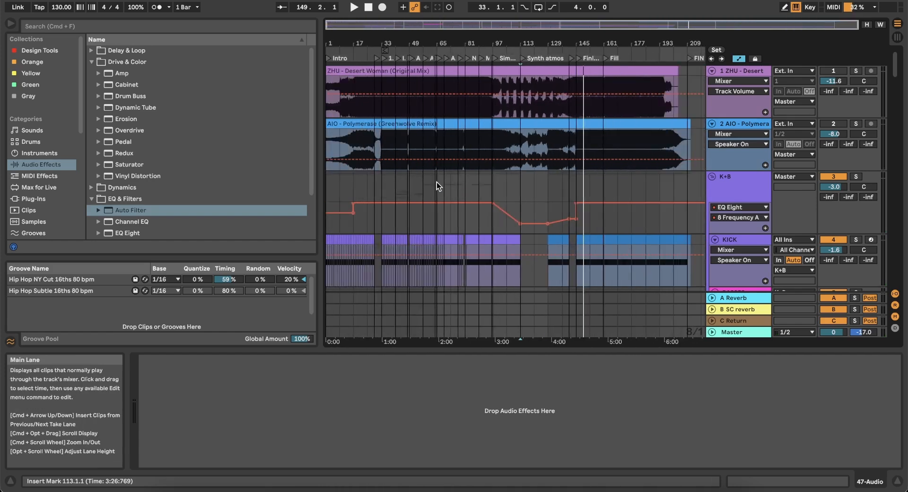
left_click(436, 183)
scroll(520, 183, "up", 1)
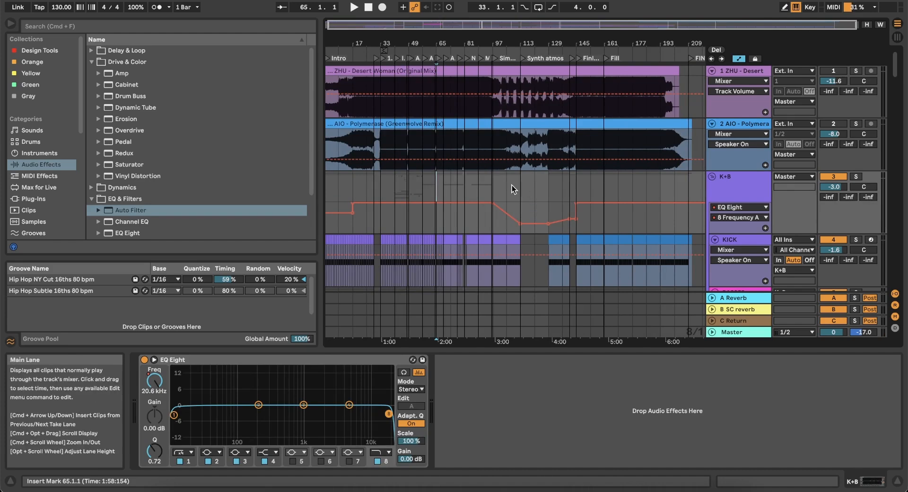
left_click_drag(495, 183, 577, 175)
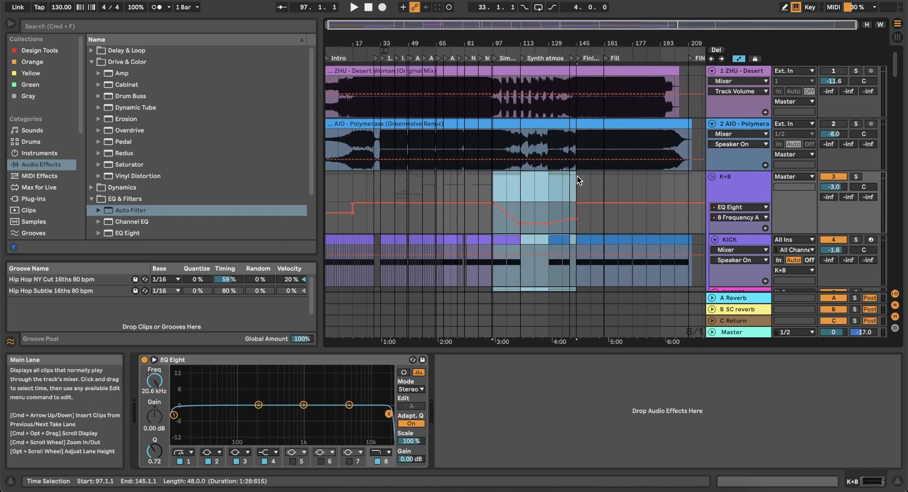
key("z")
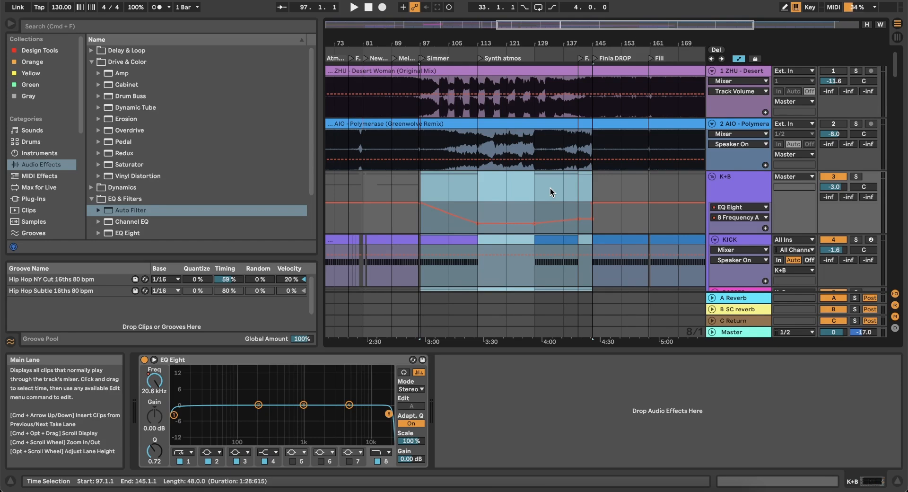
scroll(550, 189, "down", 3)
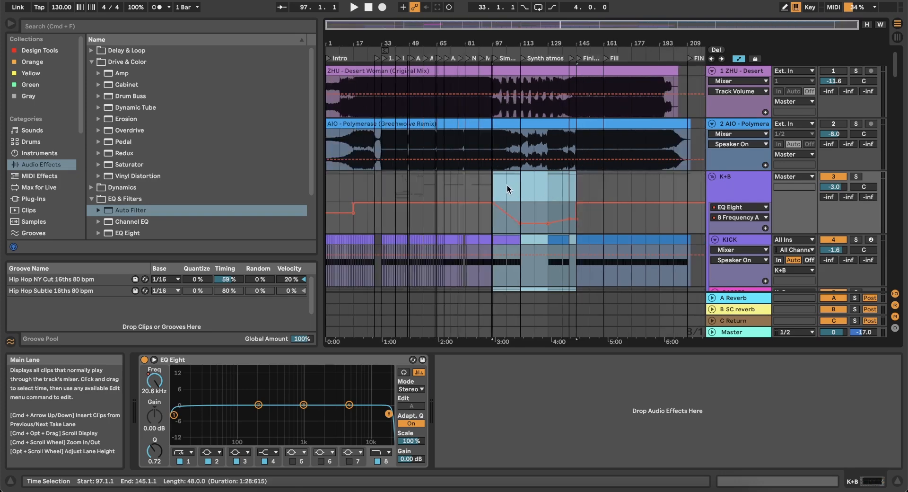
scroll(453, 186, "up", 5)
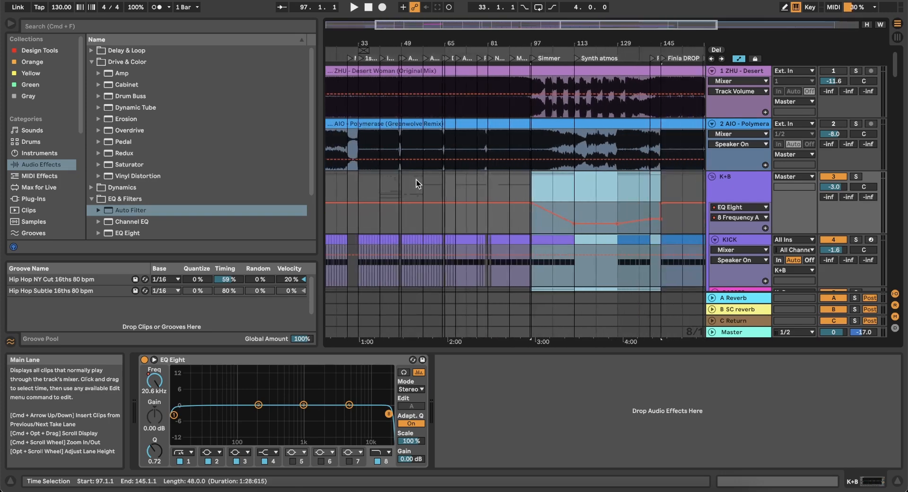
Mark bars 65 to 113 and bars 145 to 209 on the K+B group to review section lengths across the whole arrangement
left_click_drag(384, 188, 566, 177)
left_click(442, 185)
scroll(566, 177, "right", 5)
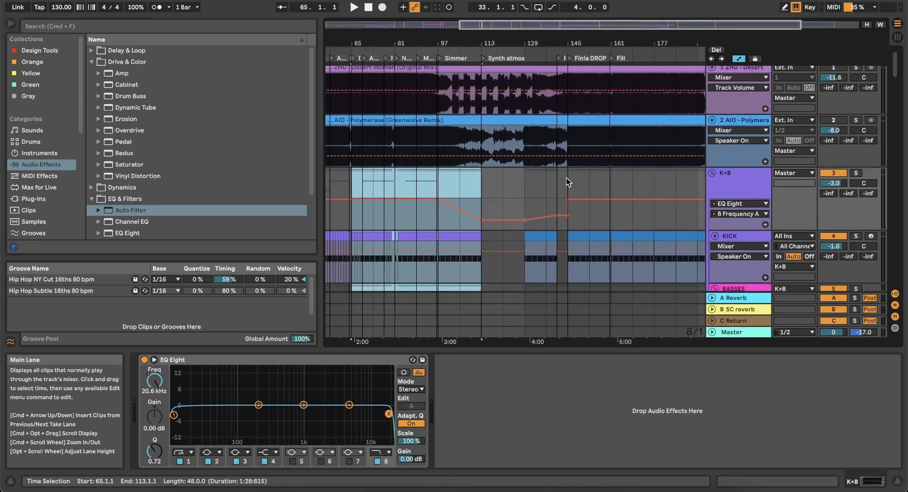
scroll(566, 177, "right", 6)
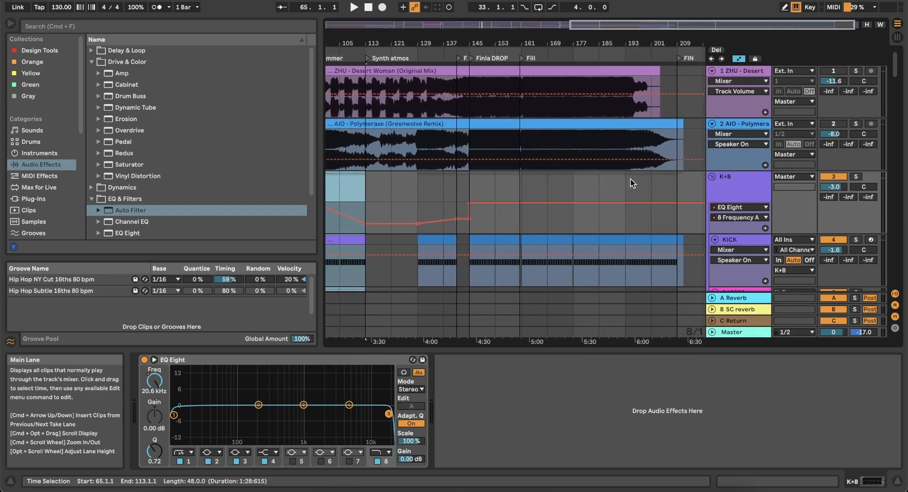
left_click_drag(473, 186, 688, 163)
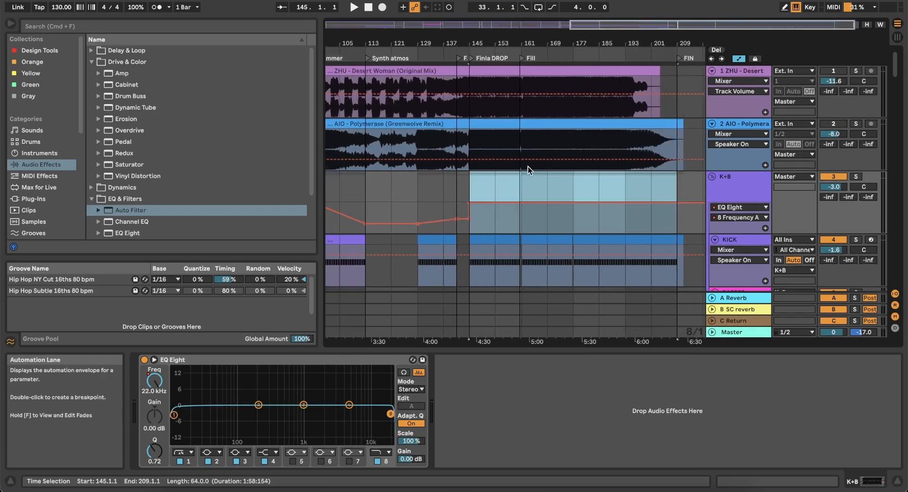
left_click(511, 182)
key("w")
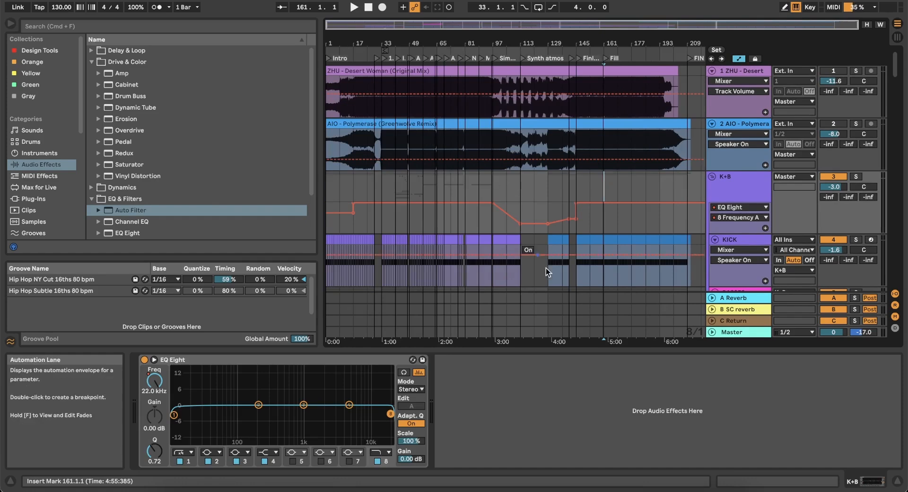